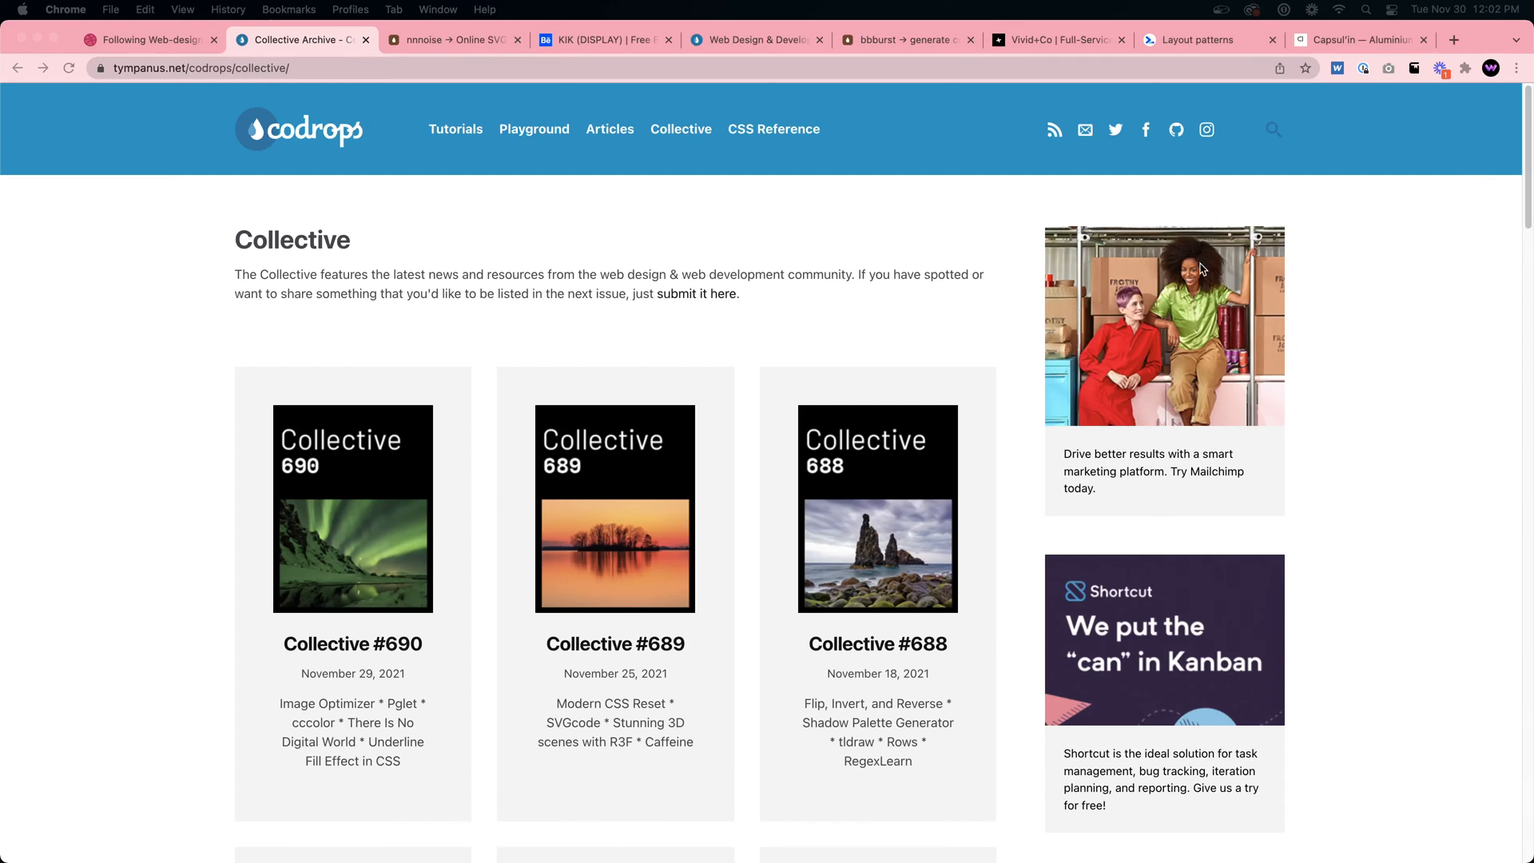
Check the already open pages for the KIK (DISPLAY) free font and Codrops Collective issue 687
left_click(994, 176)
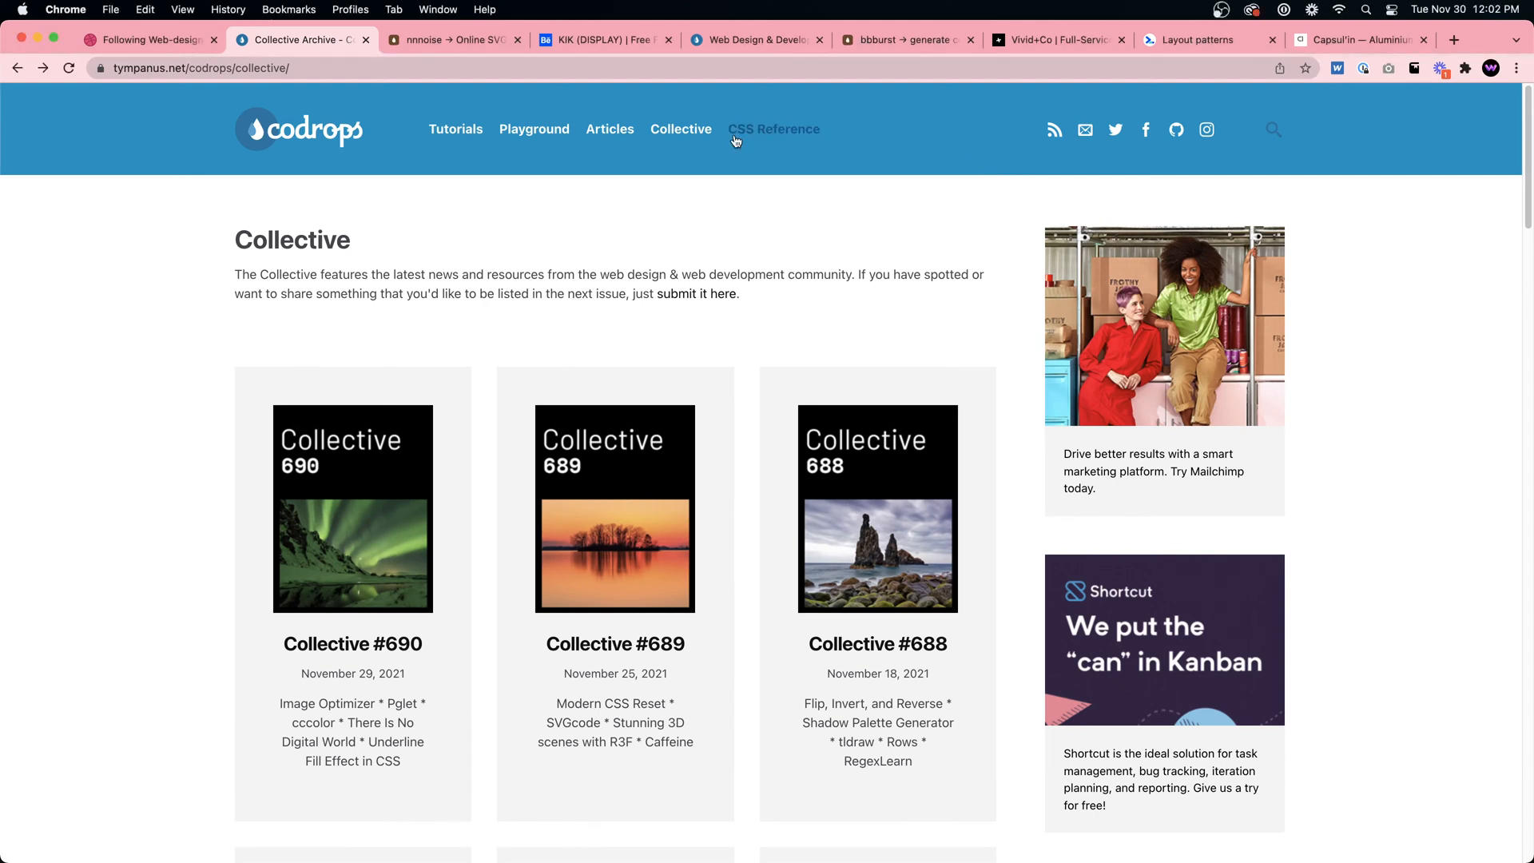
left_click(562, 44)
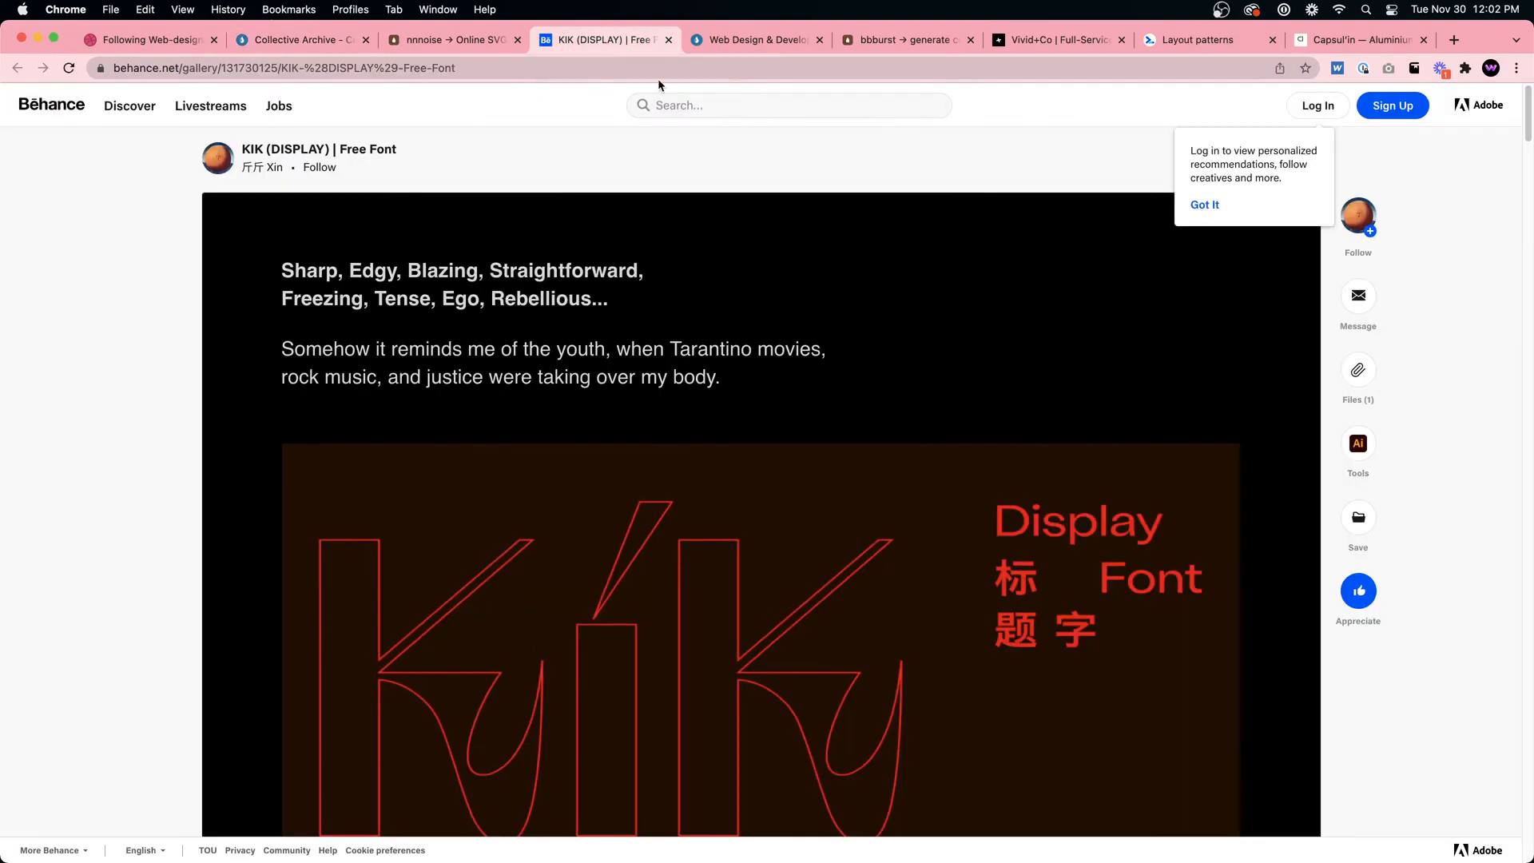
left_click(740, 48)
scroll(782, 169, "up", 15)
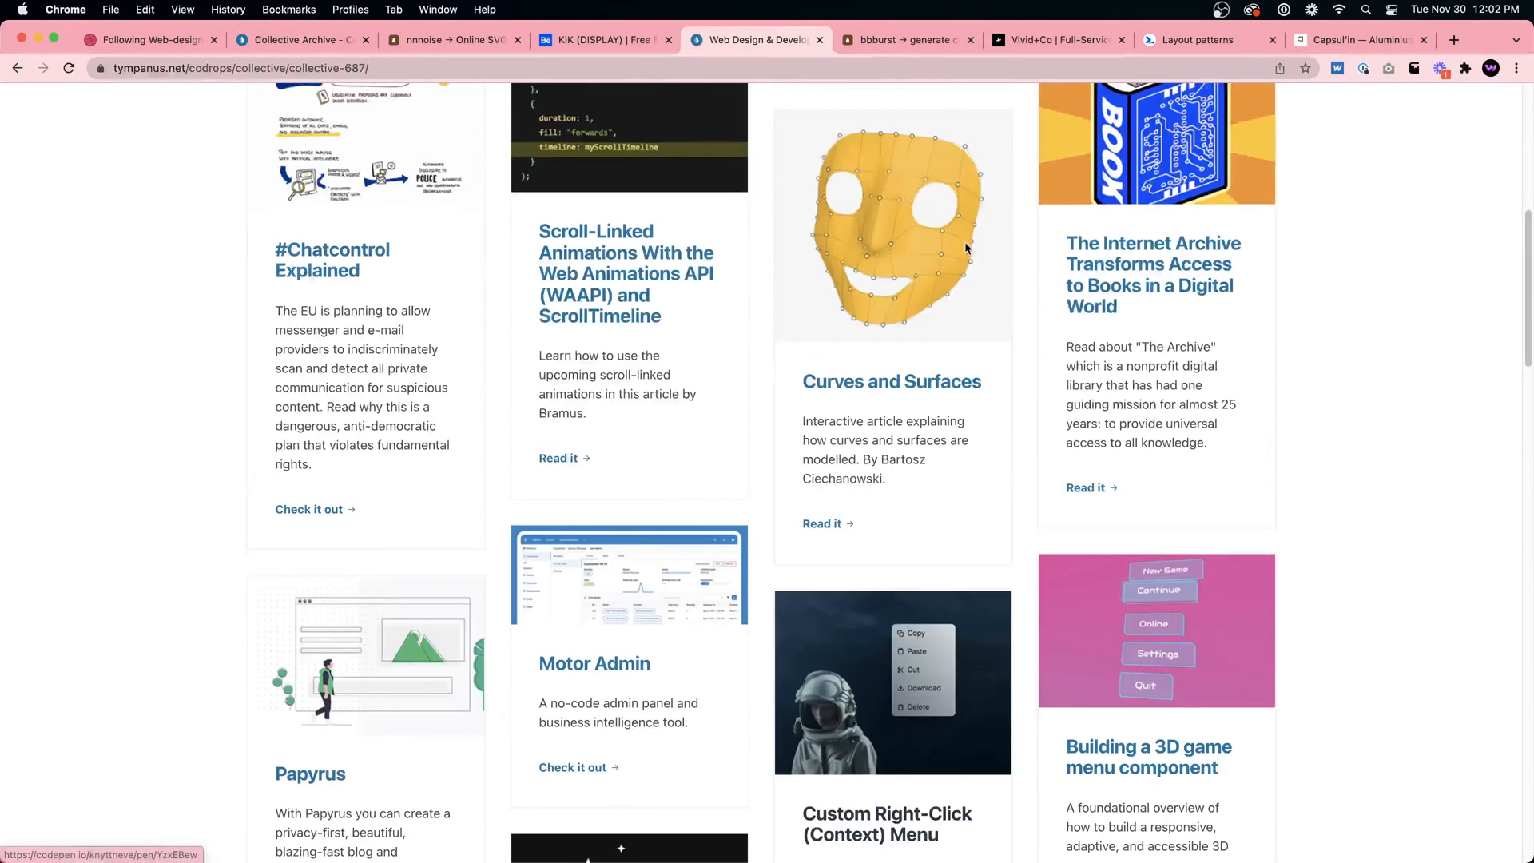
Open codrops.com in a new browser tab
left_click(1453, 44)
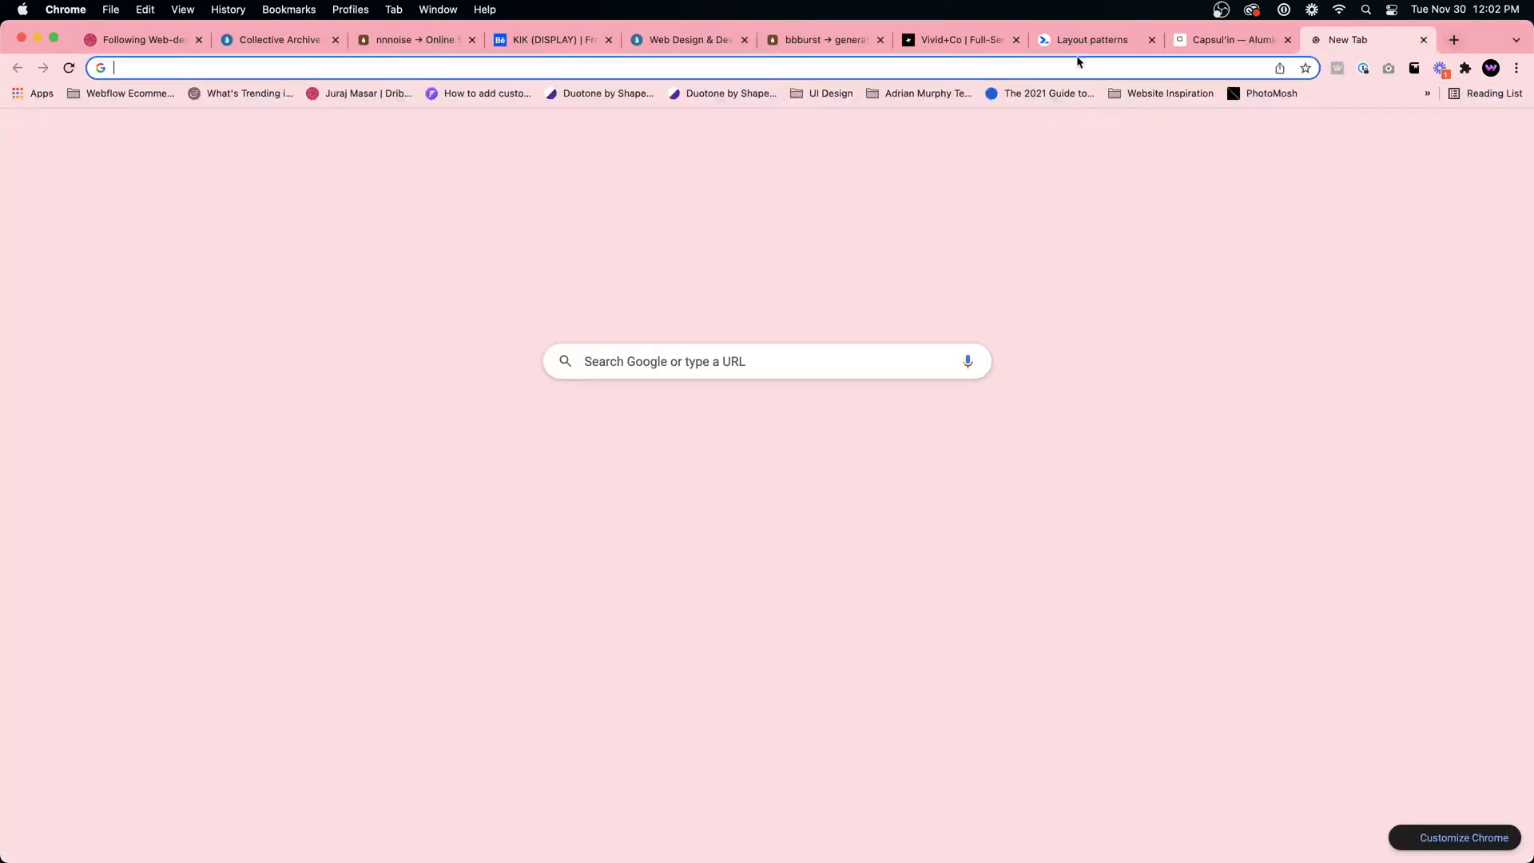
left_click(1074, 60)
type("codrops.com")
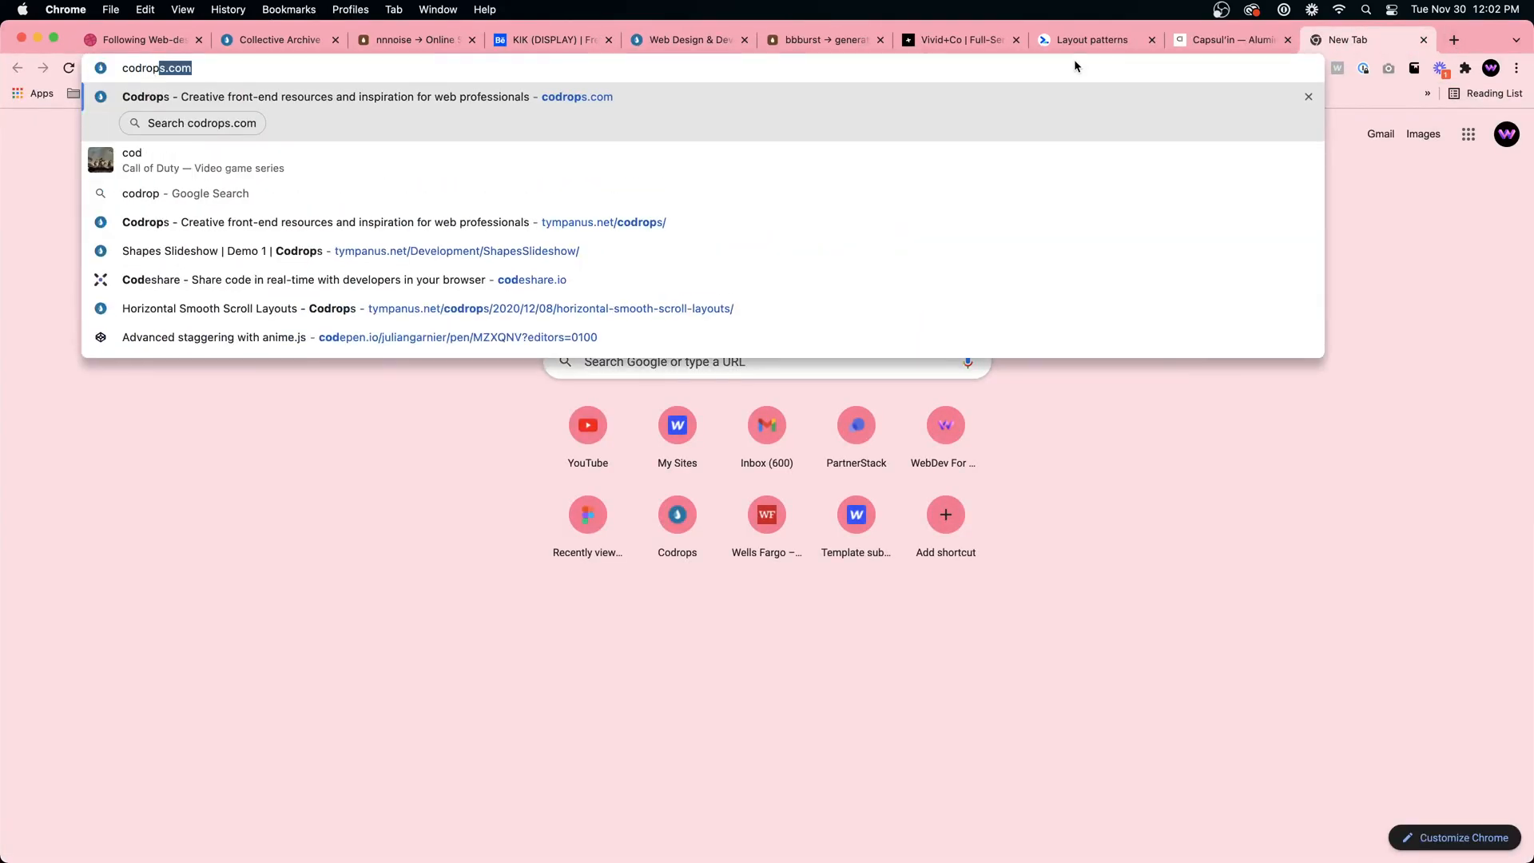
key("Return")
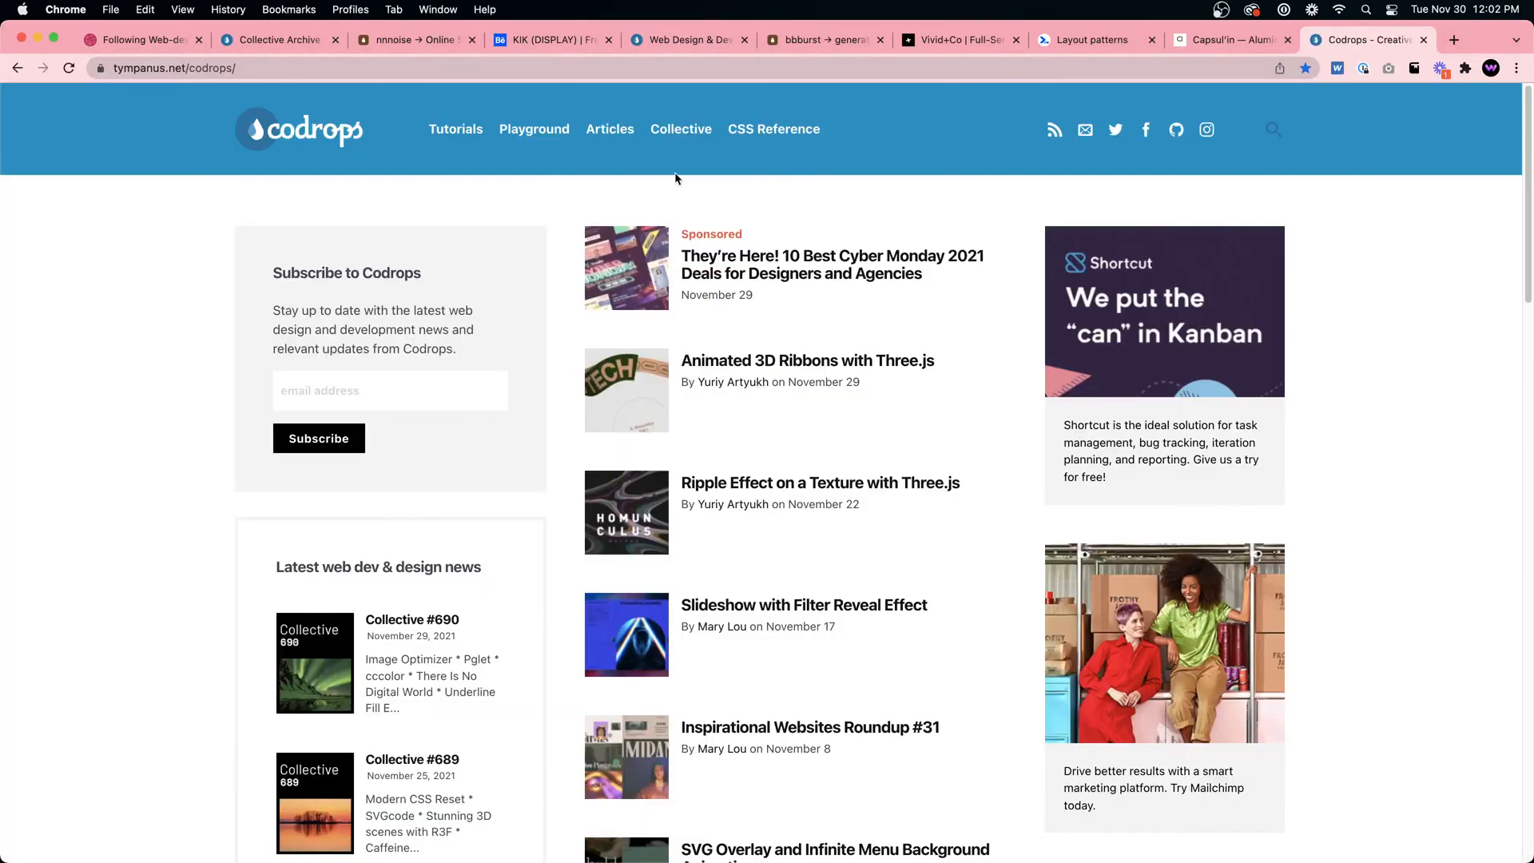
Open issue #690 from the Collective section of the Codrops site
left_click(685, 132)
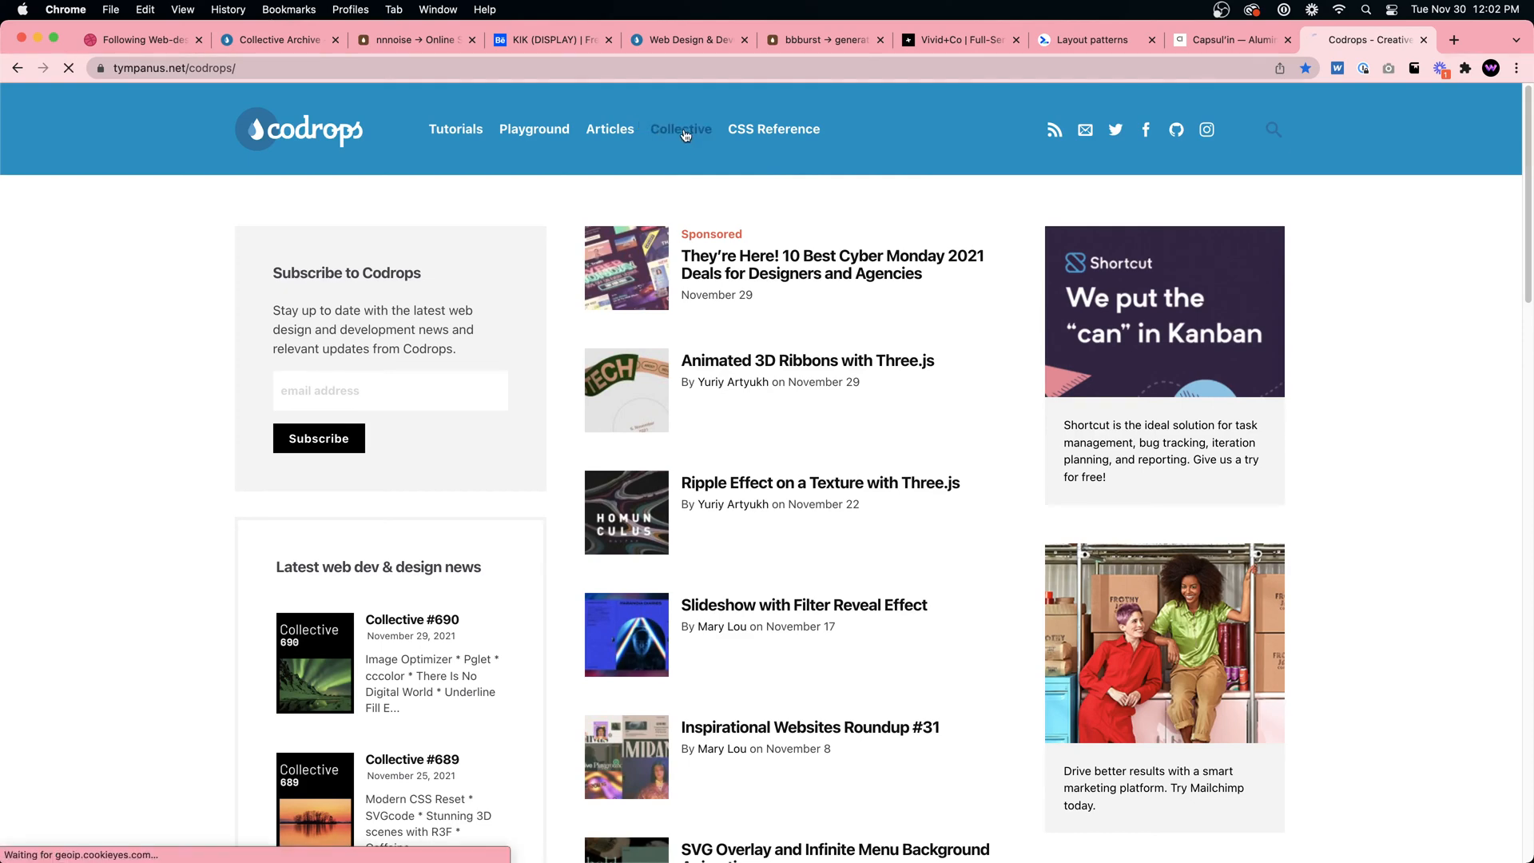
scroll(416, 525, "down", 3)
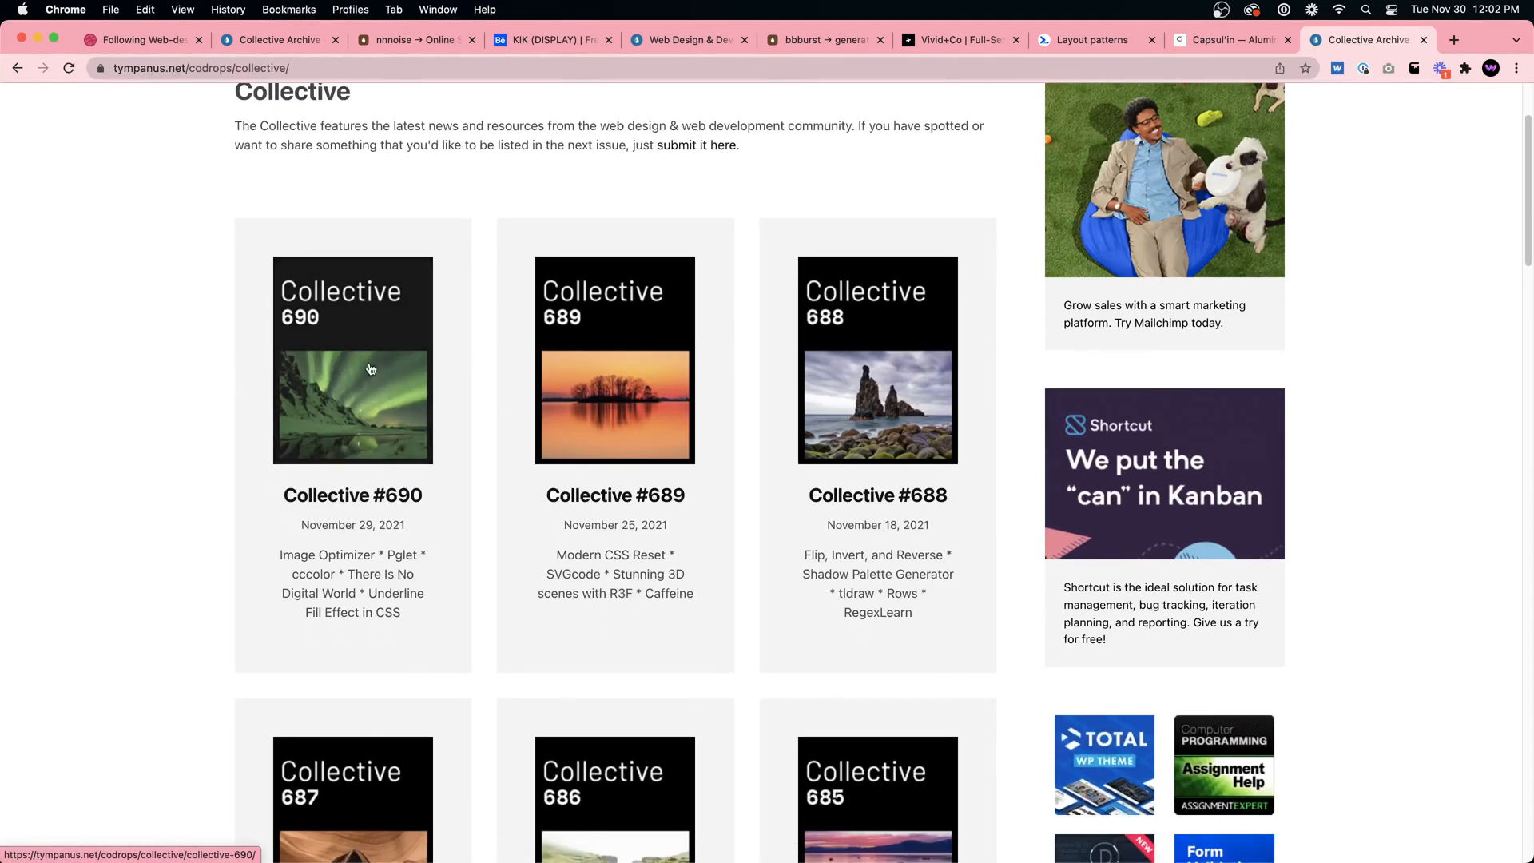
left_click(349, 355)
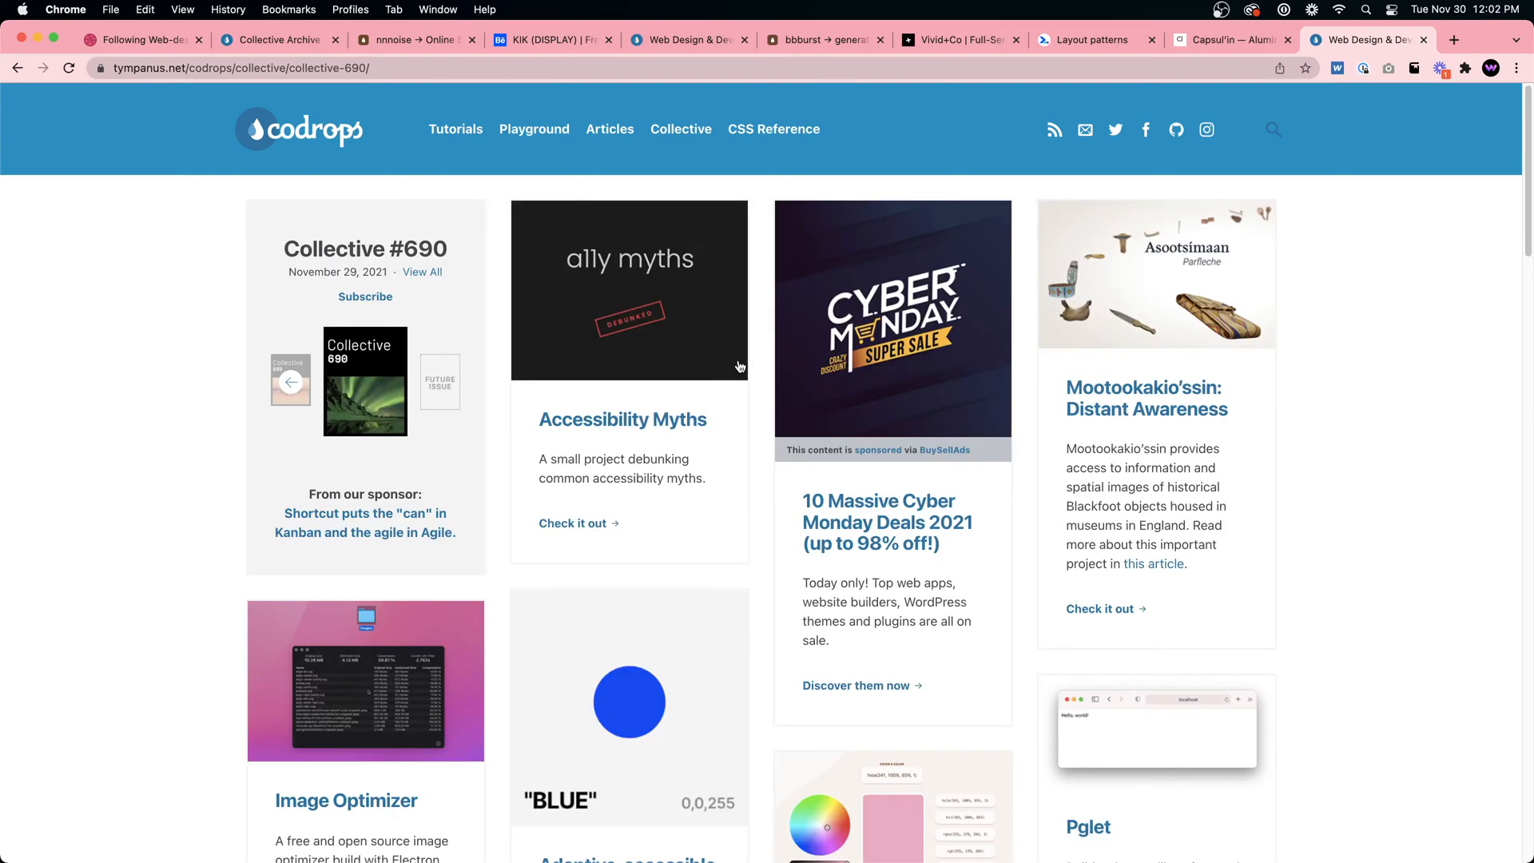
Examine the resource cards of Collective #690, including the articles, tools, CSS effects and free fonts, and return to the beginning
scroll(720, 360, "down", 4)
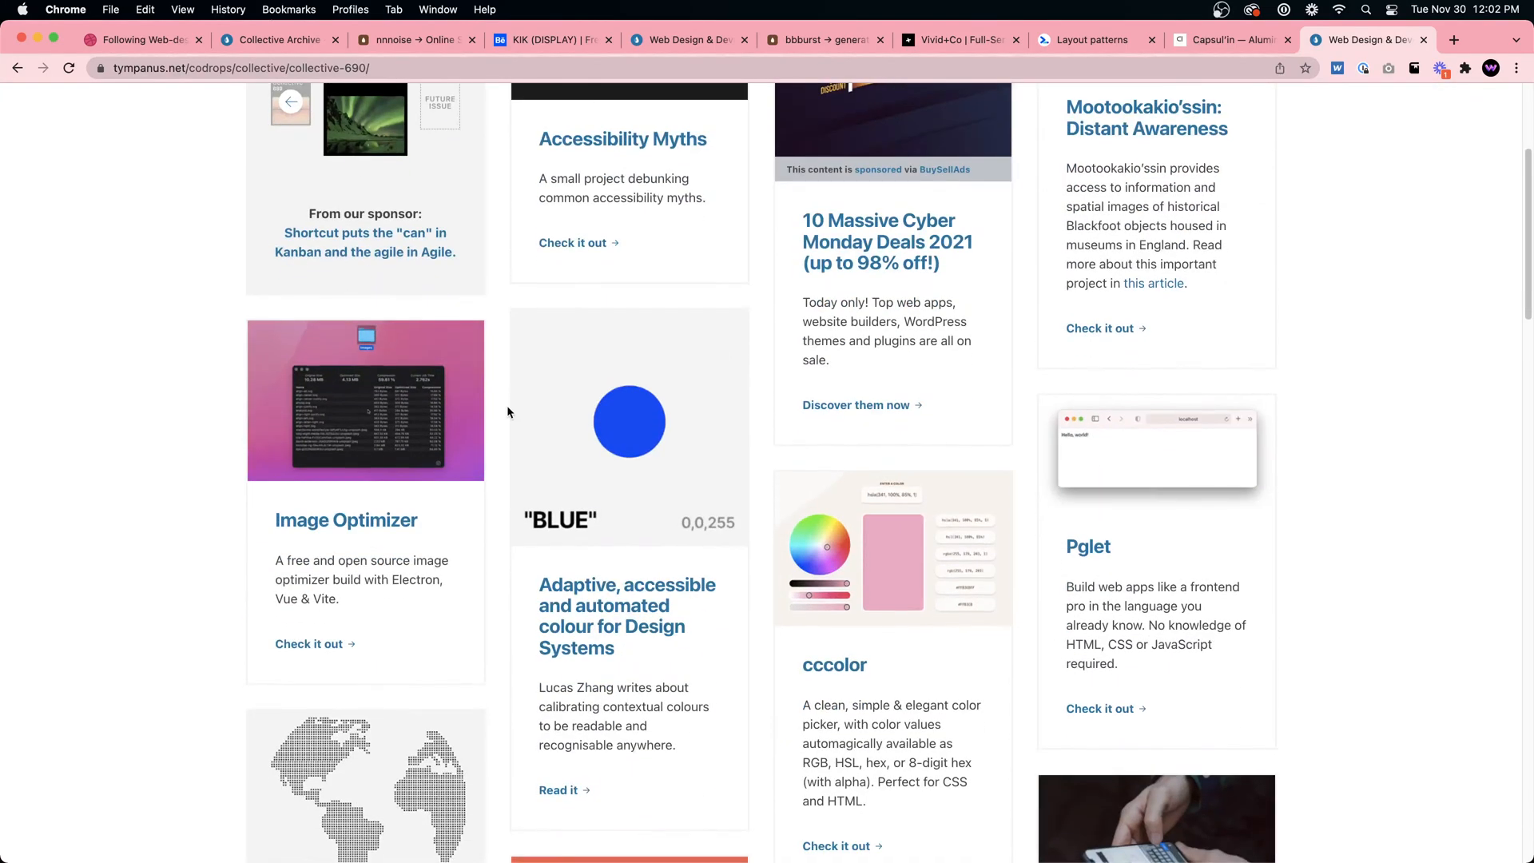
scroll(651, 414, "down", 1)
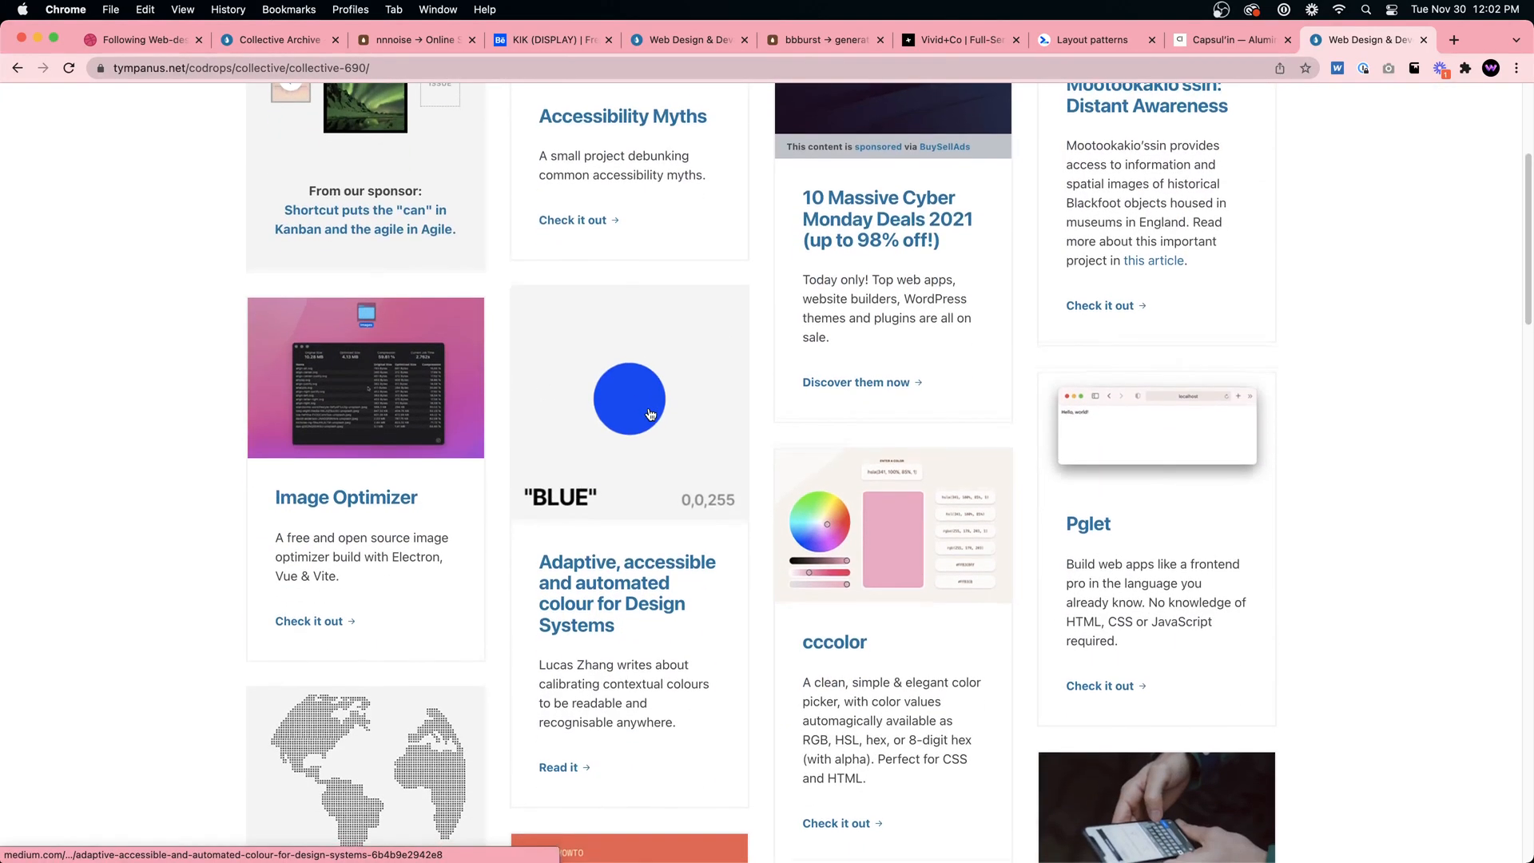
scroll(650, 414, "down", 1)
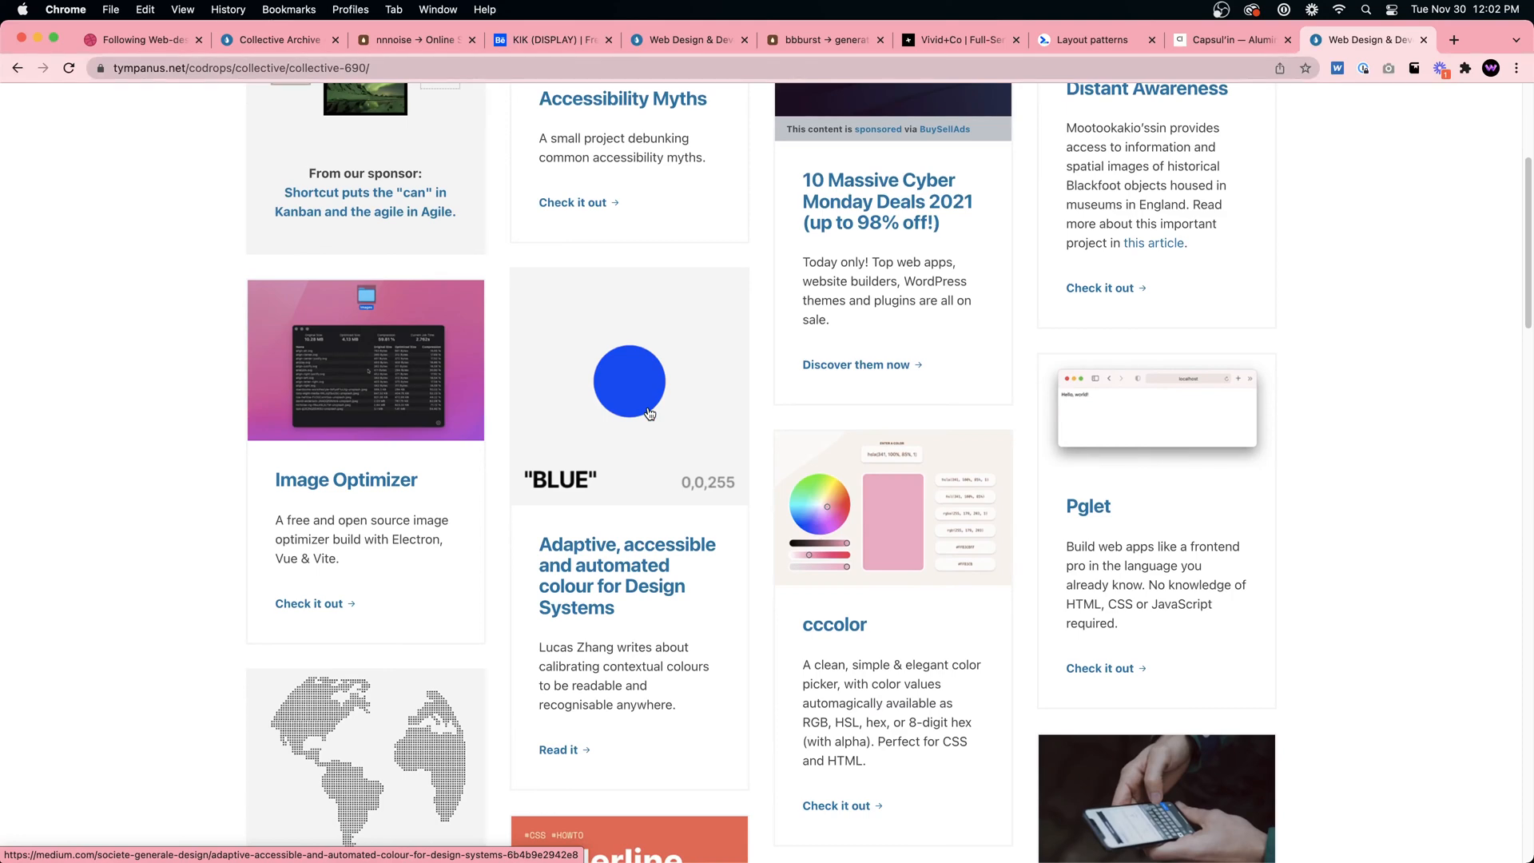
scroll(734, 553, "down", 10)
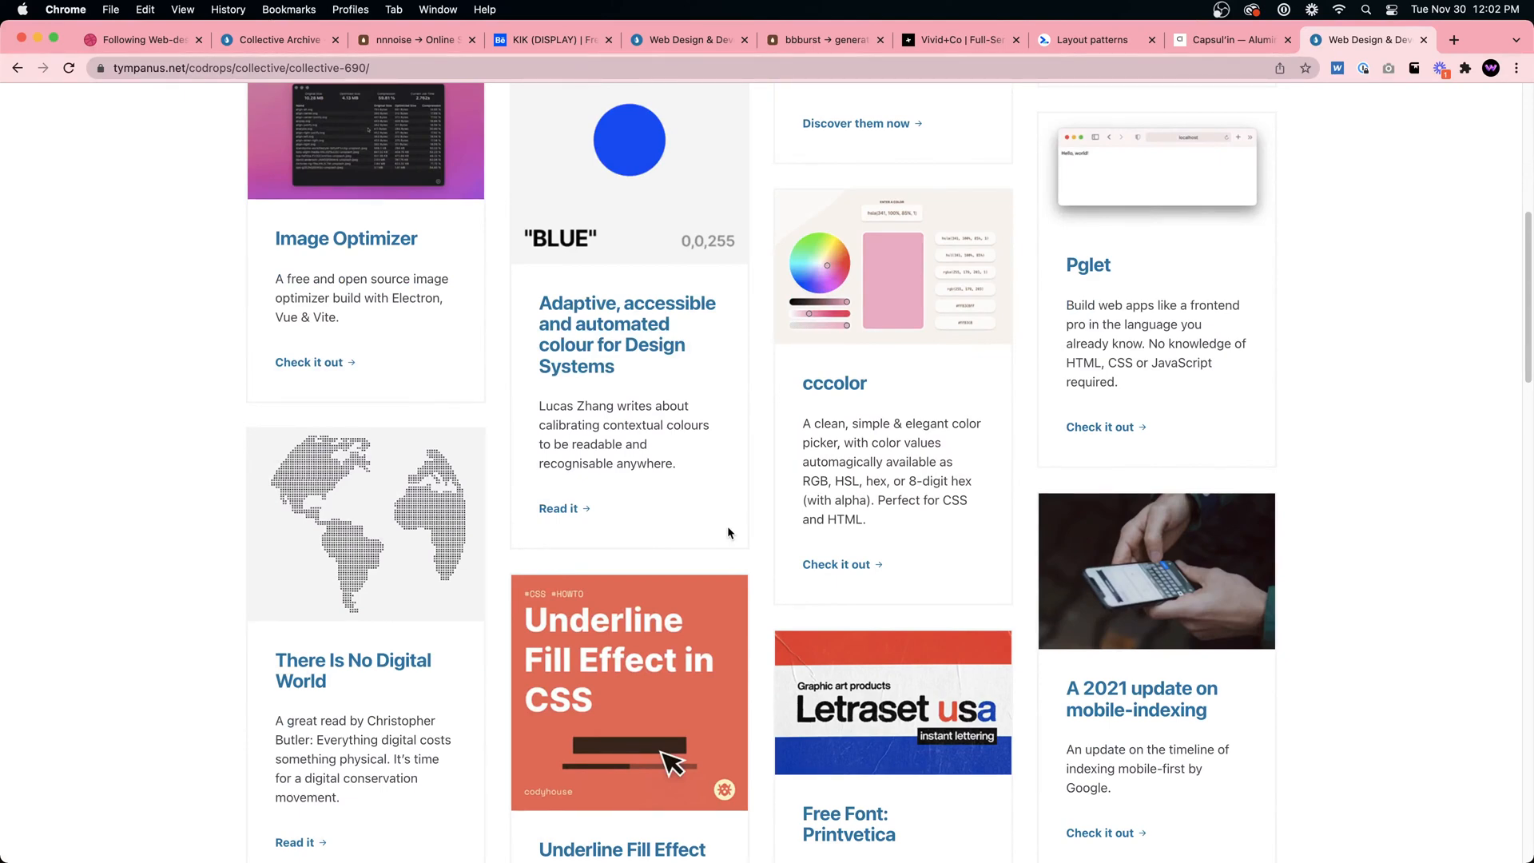
scroll(703, 511, "down", 10)
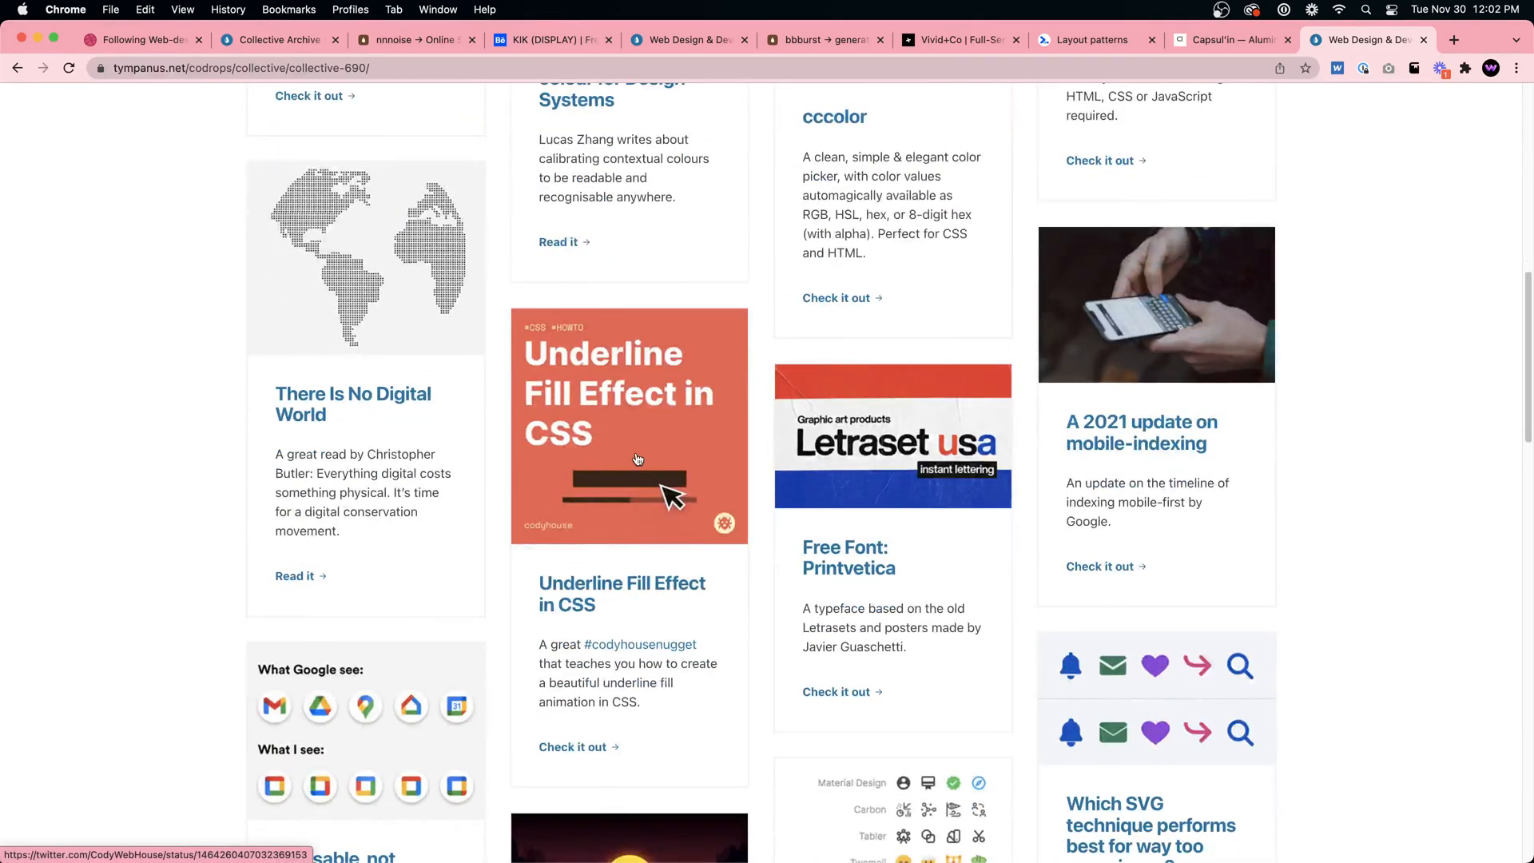
scroll(637, 459, "down", 8)
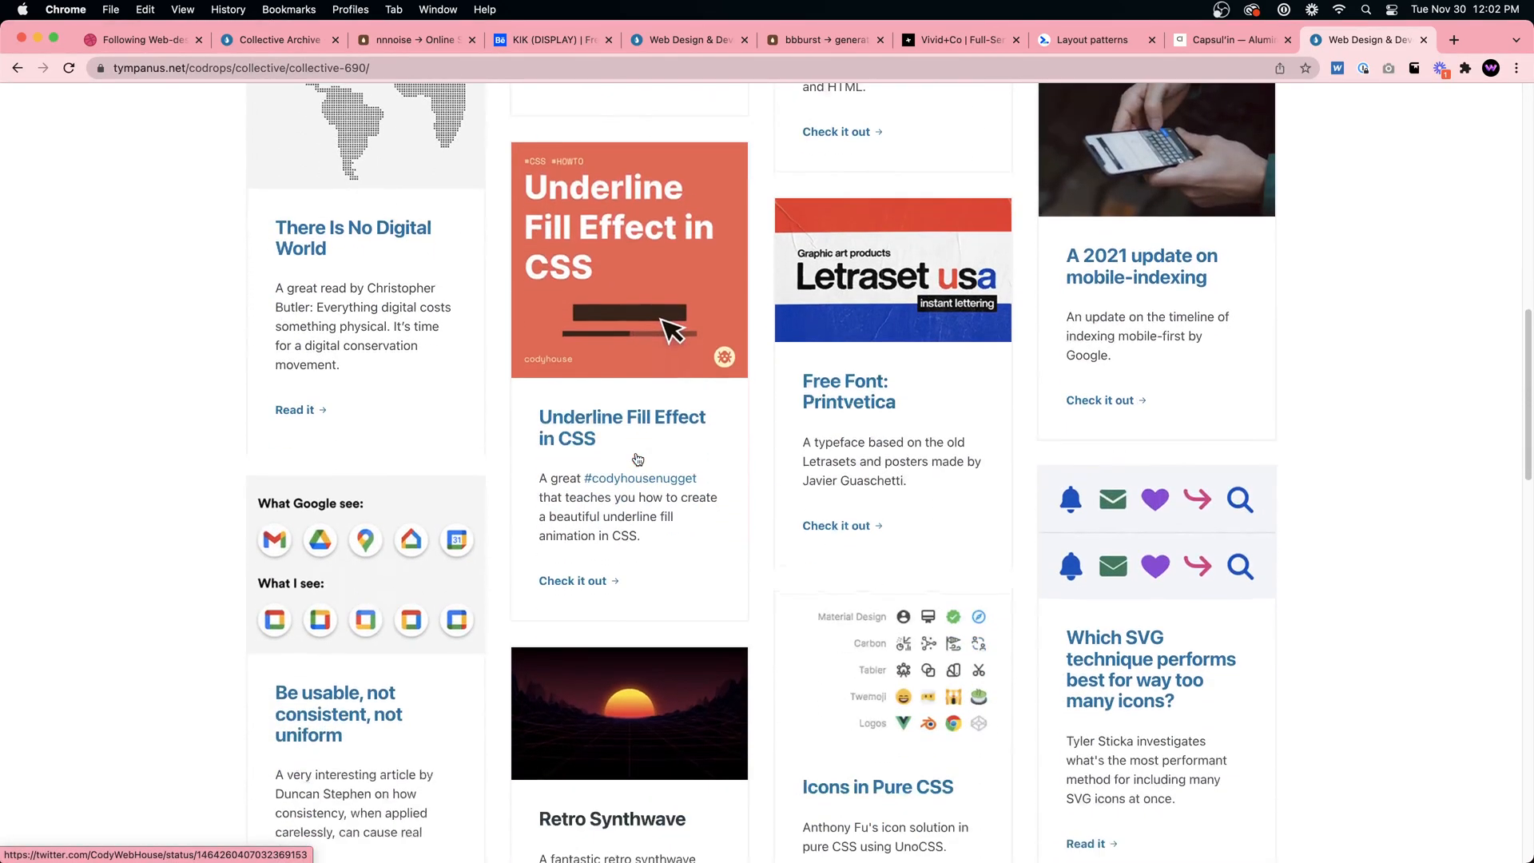
scroll(635, 452, "up", 20)
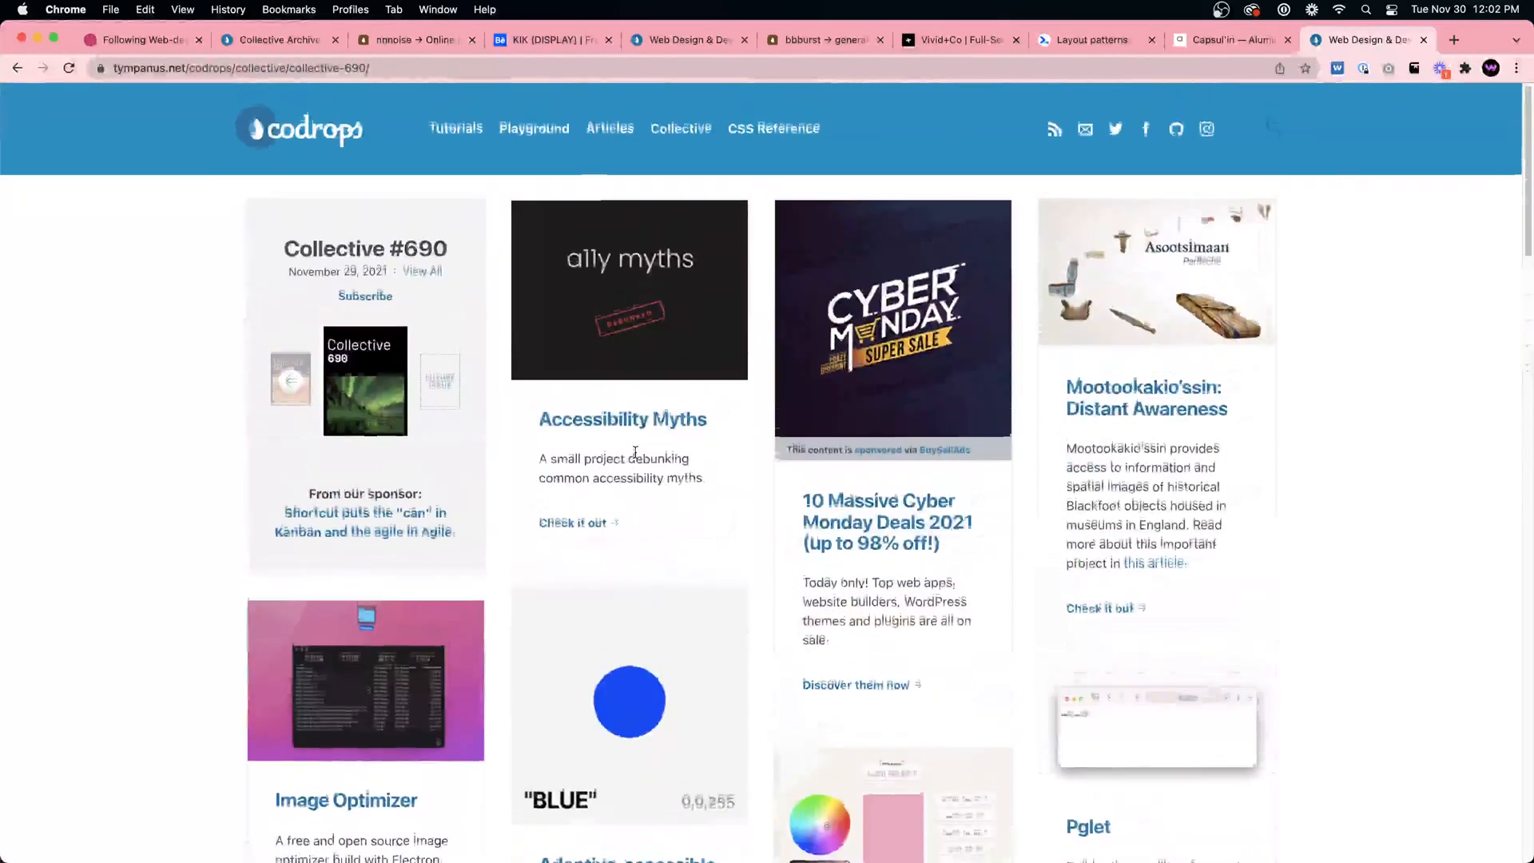
Switch to the KIK (DISPLAY) Behance project, view its animated title image enlarged and close the enlarged view
left_click(552, 39)
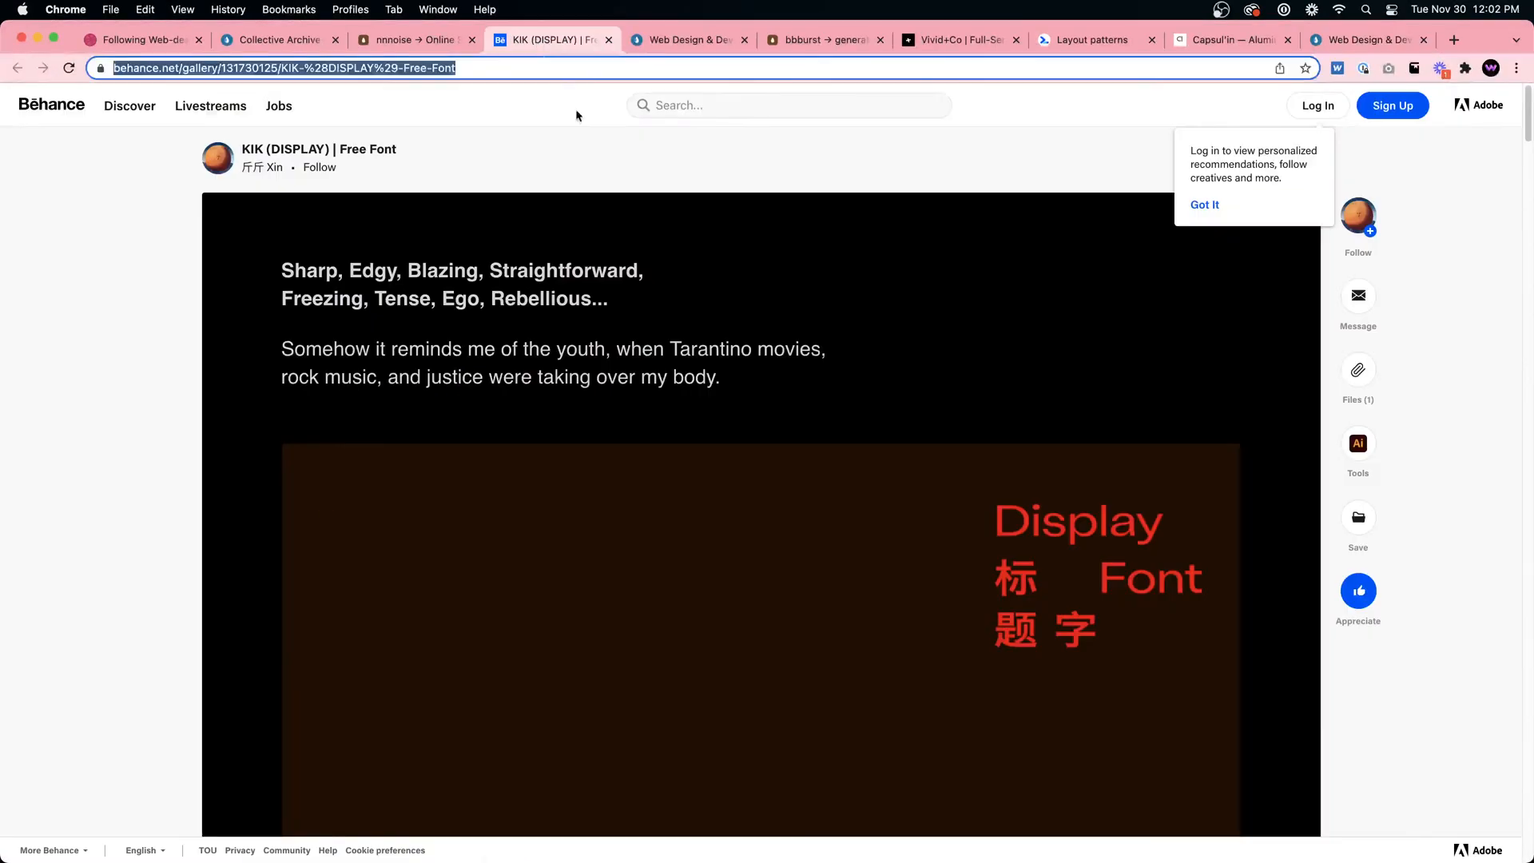
scroll(451, 344, "up", 2)
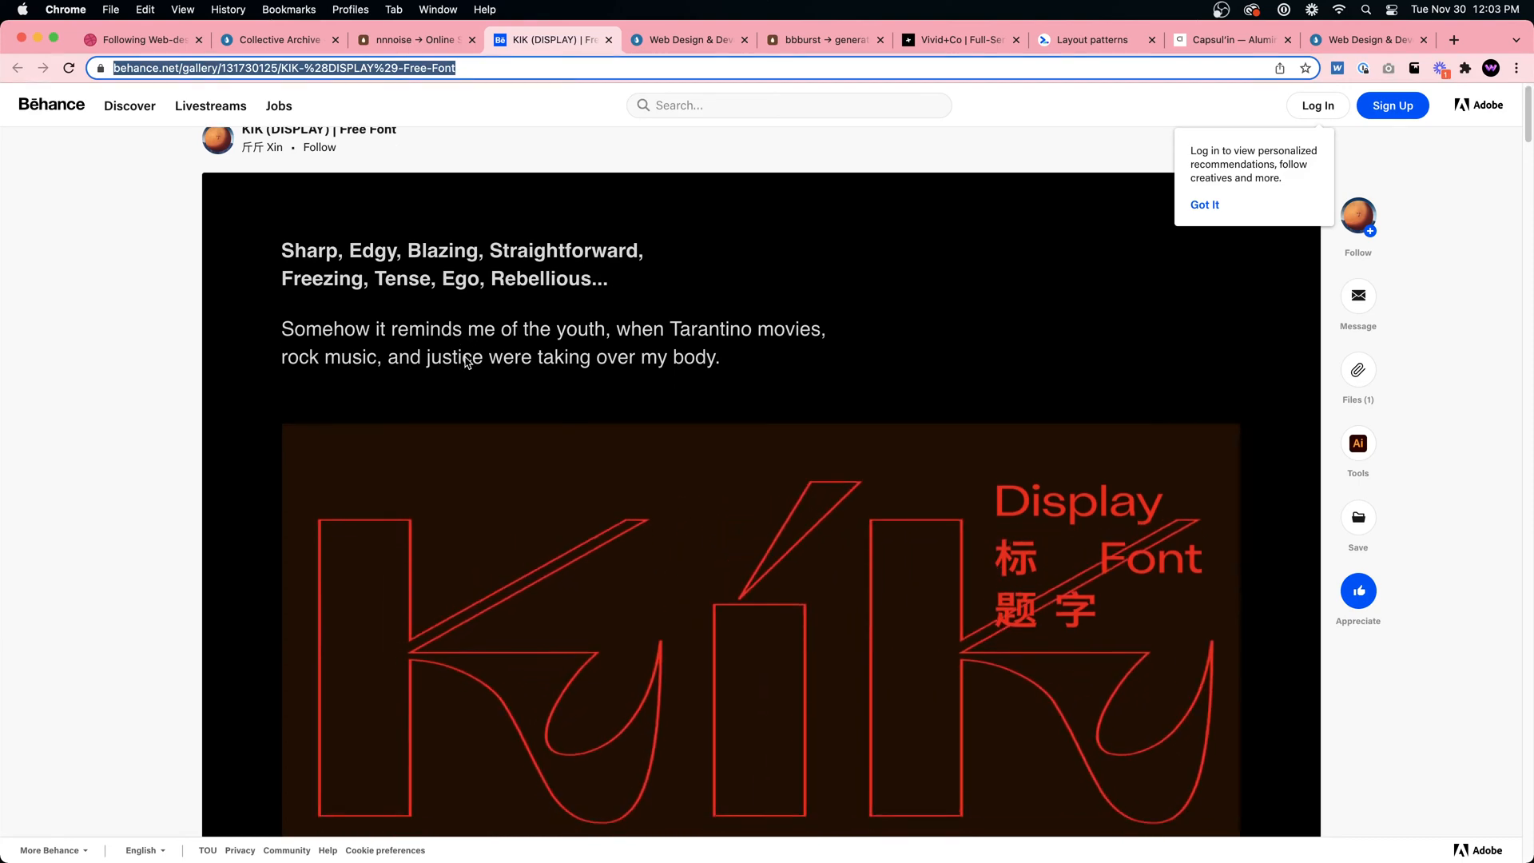
scroll(487, 403, "down", 5)
scroll(487, 403, "down", 2)
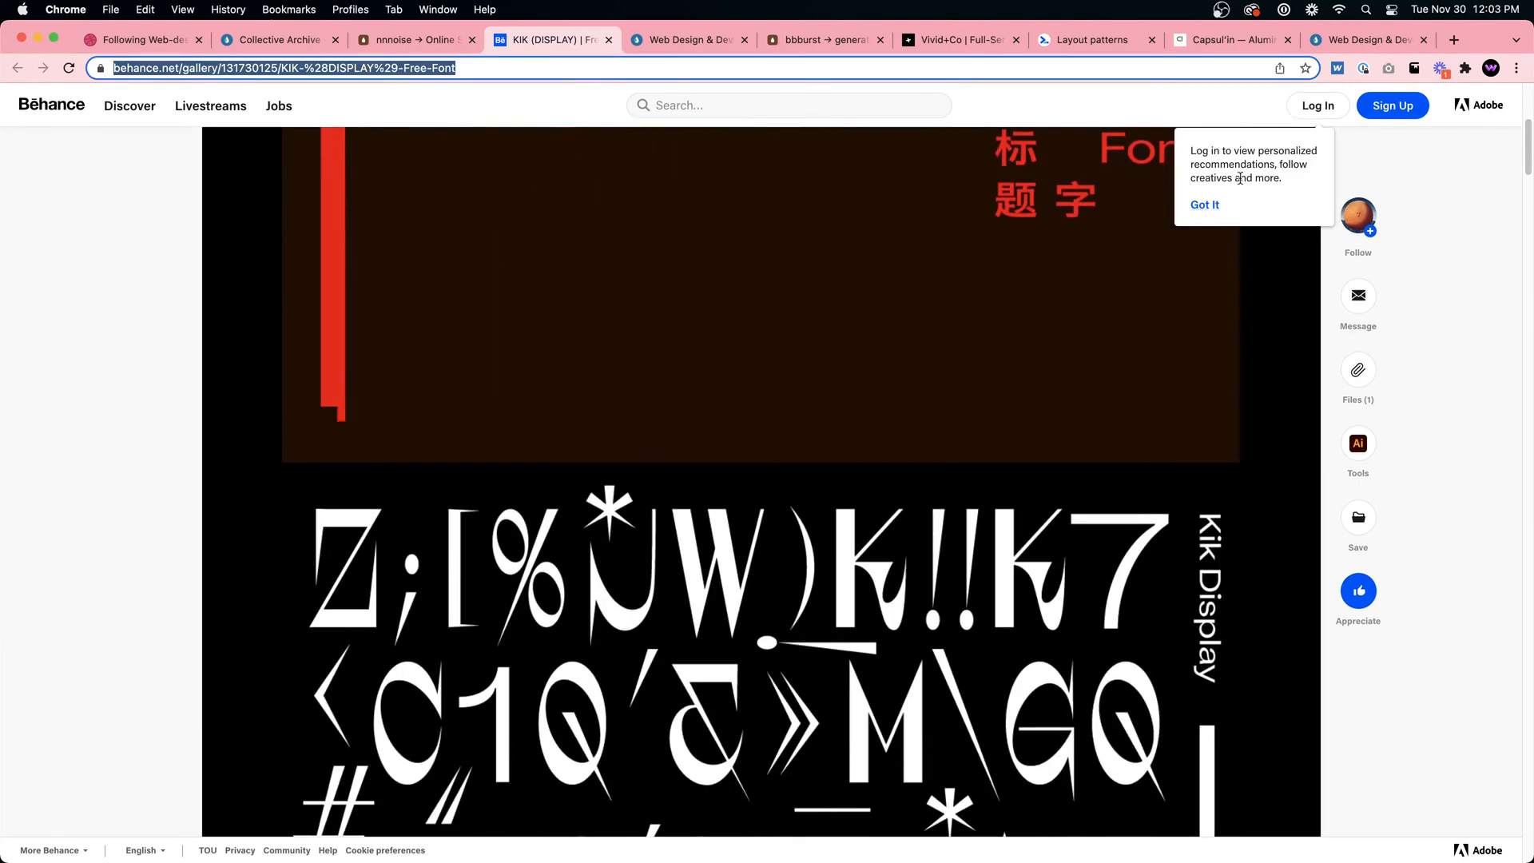
left_click(1078, 286)
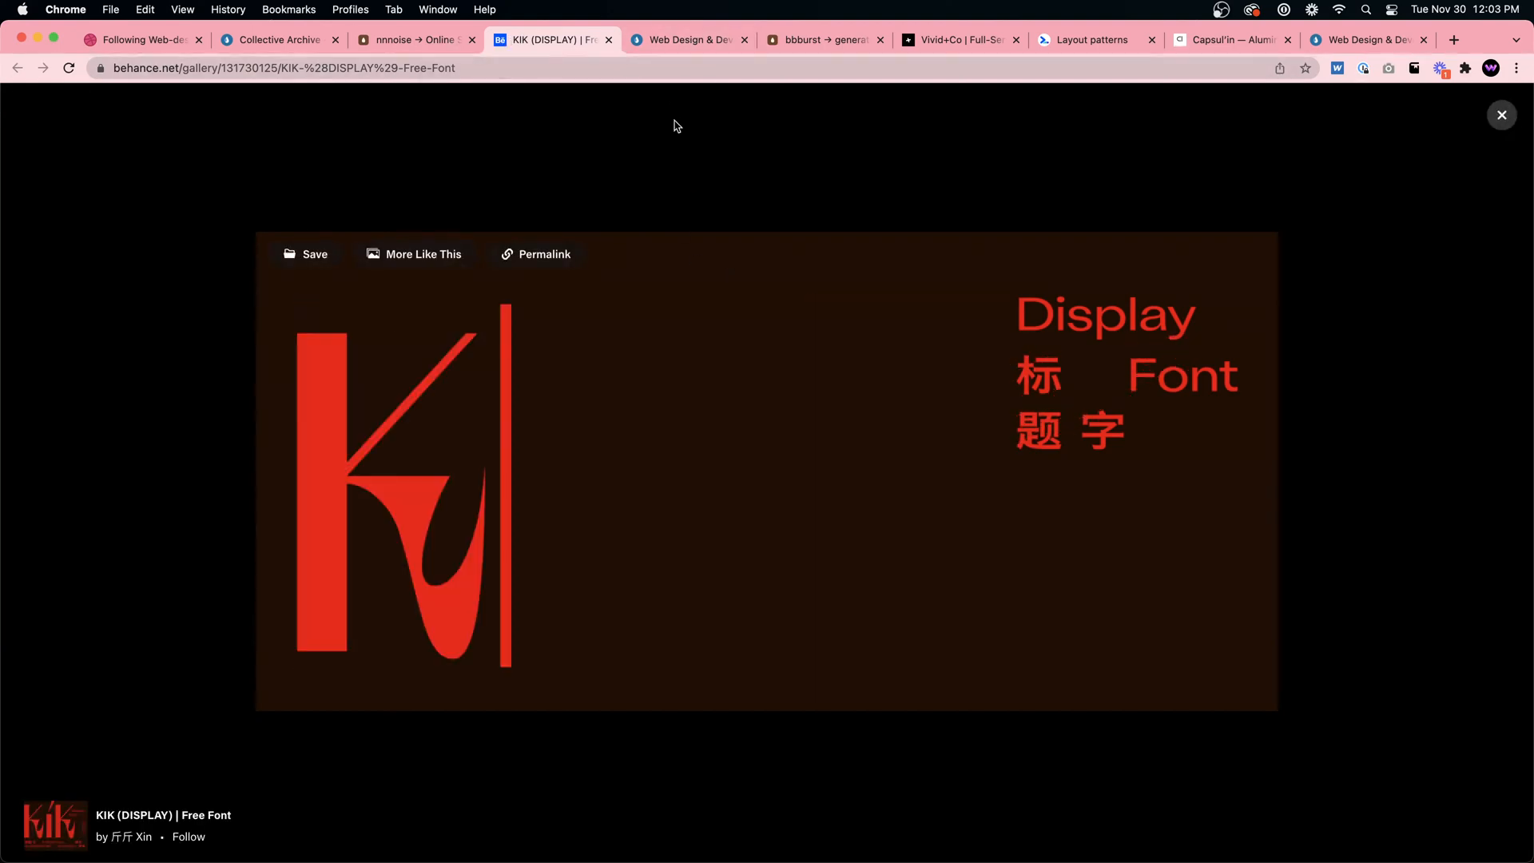
left_click(1501, 116)
Examine the KIK font's letterforms and its movie, music and poster samples through to the project's end, and return to the beginning
scroll(1049, 436, "down", 20)
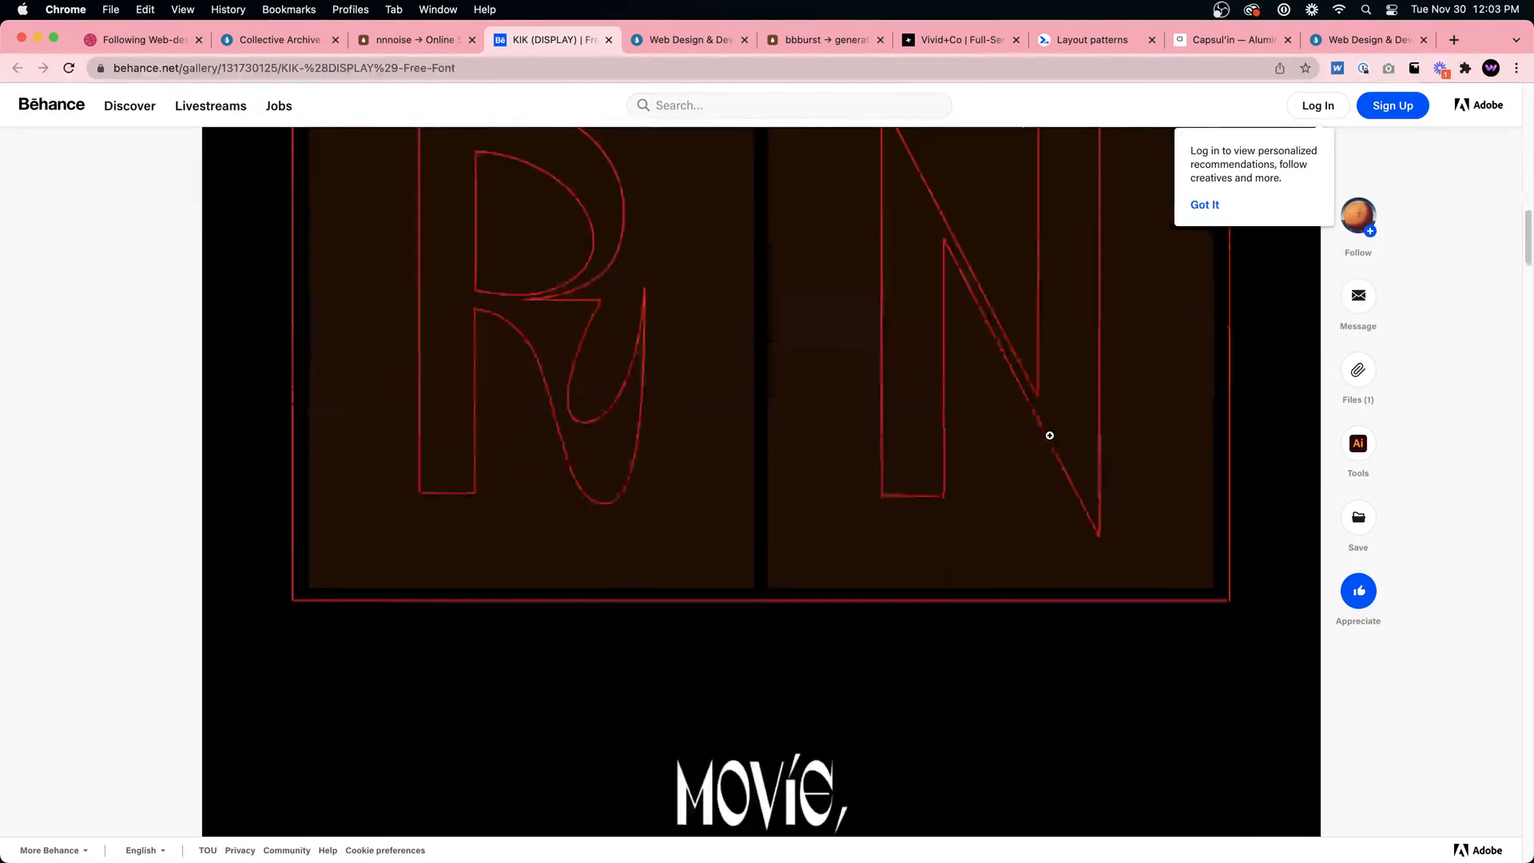
scroll(1049, 436, "up", 5)
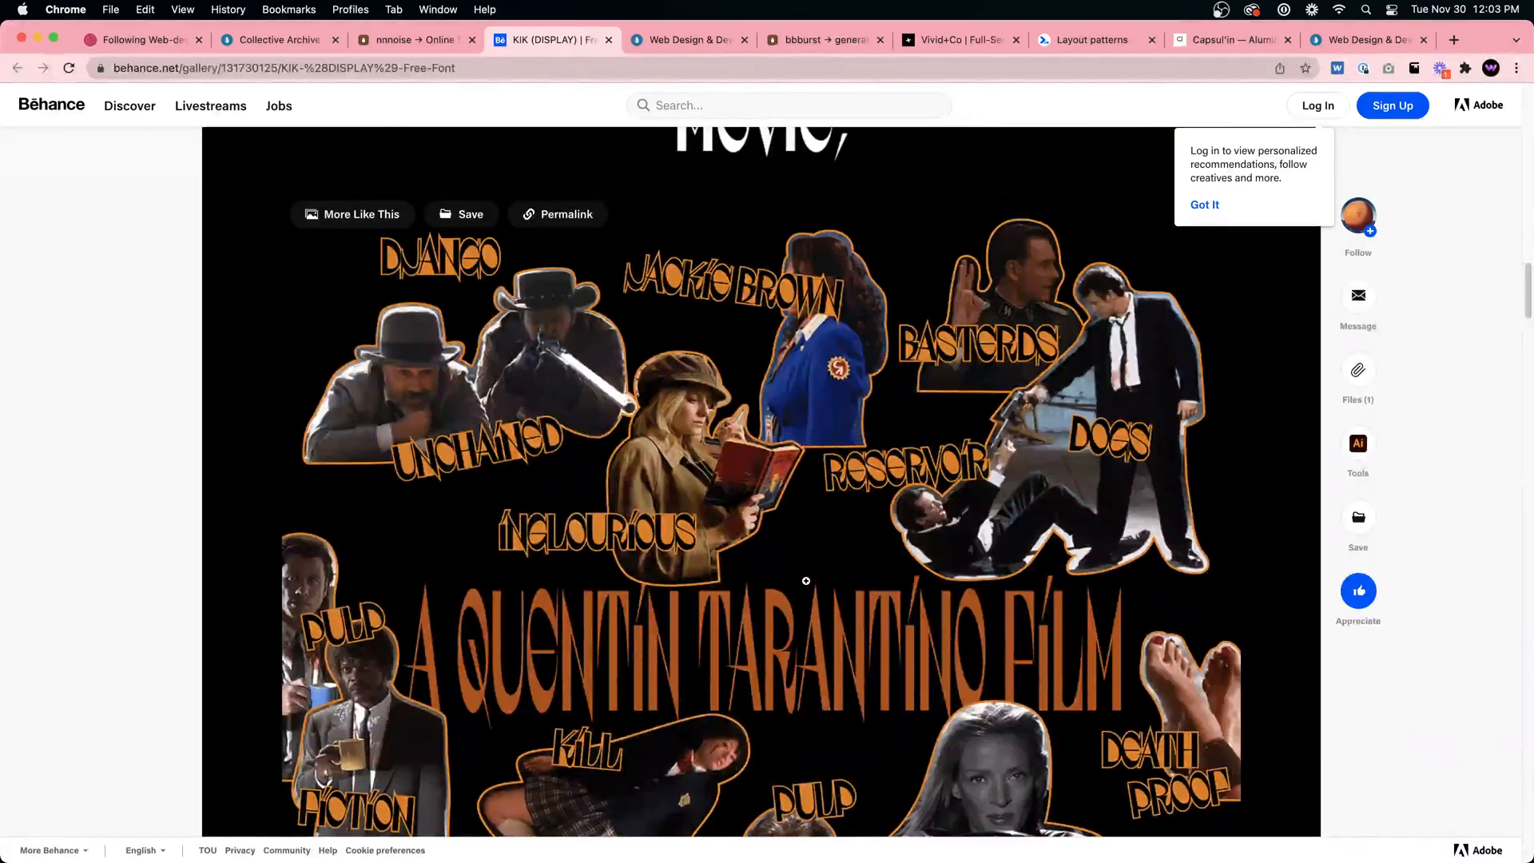
scroll(885, 694, "down", 8)
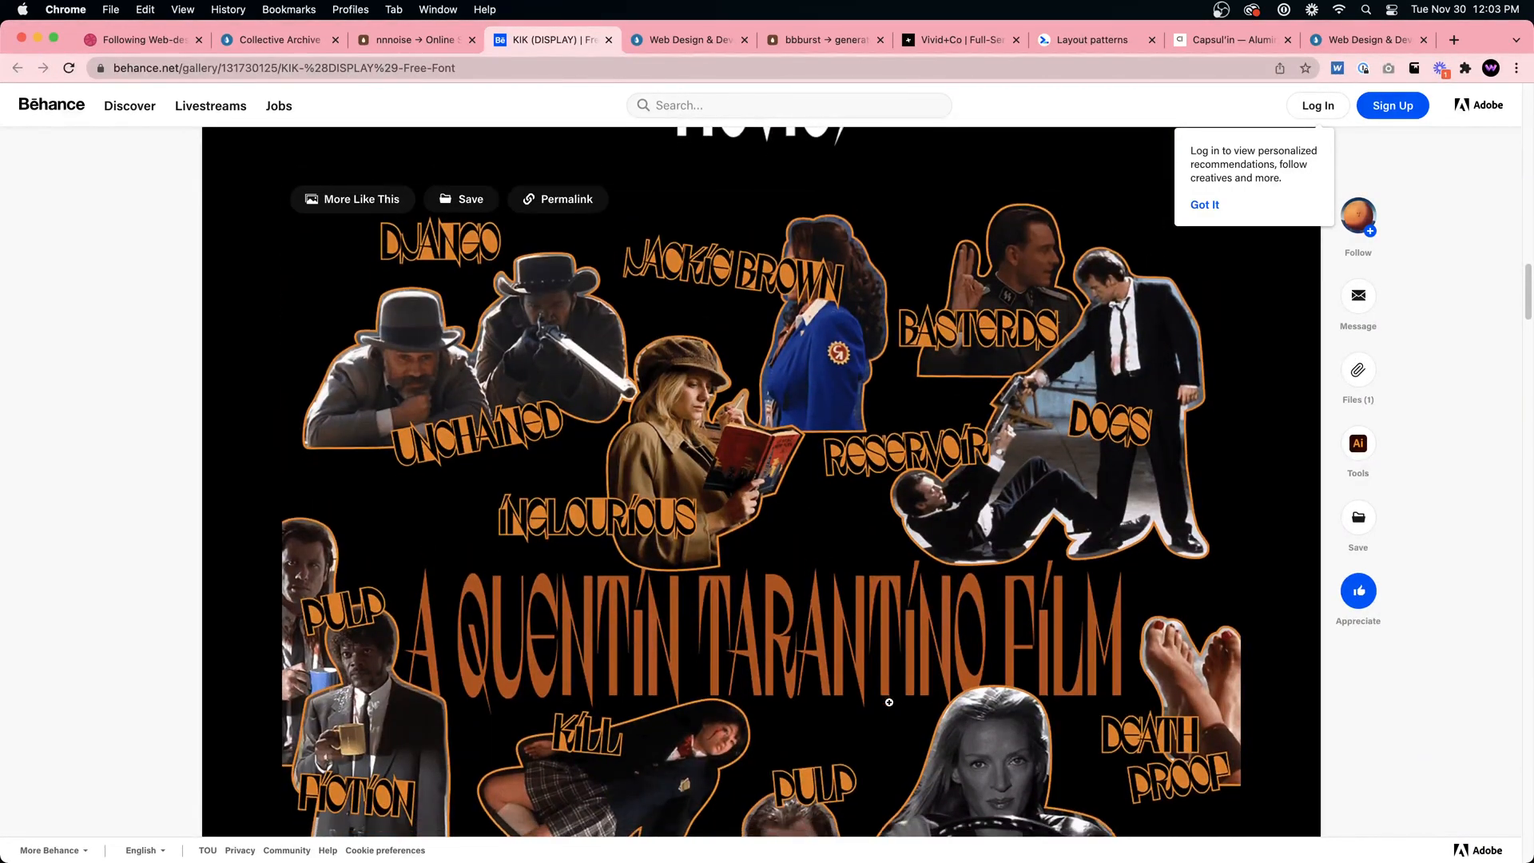
scroll(885, 693, "down", 6)
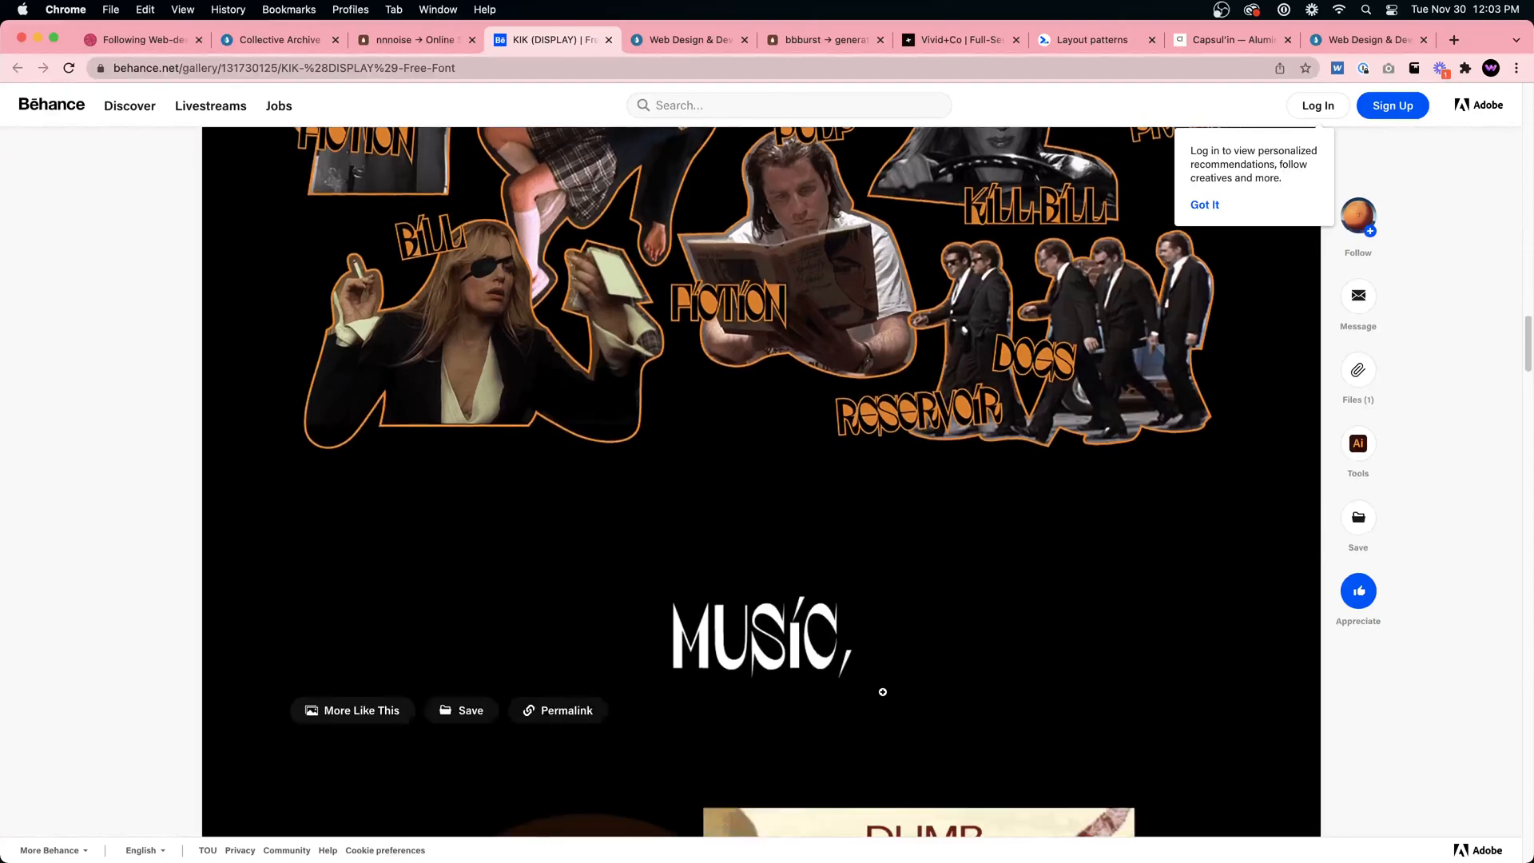
scroll(881, 689, "down", 20)
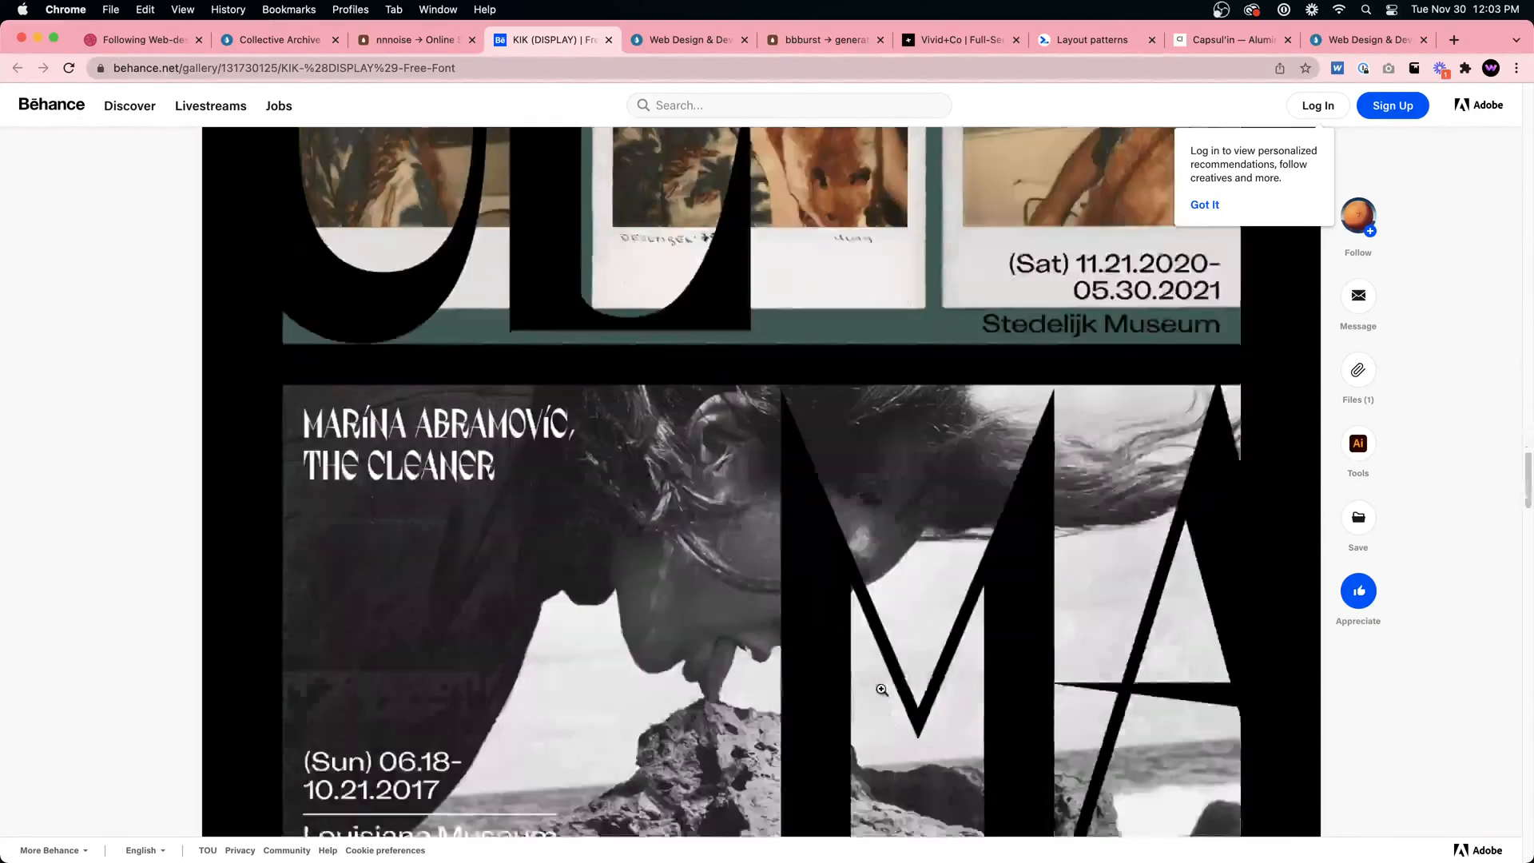
scroll(882, 689, "down", 20)
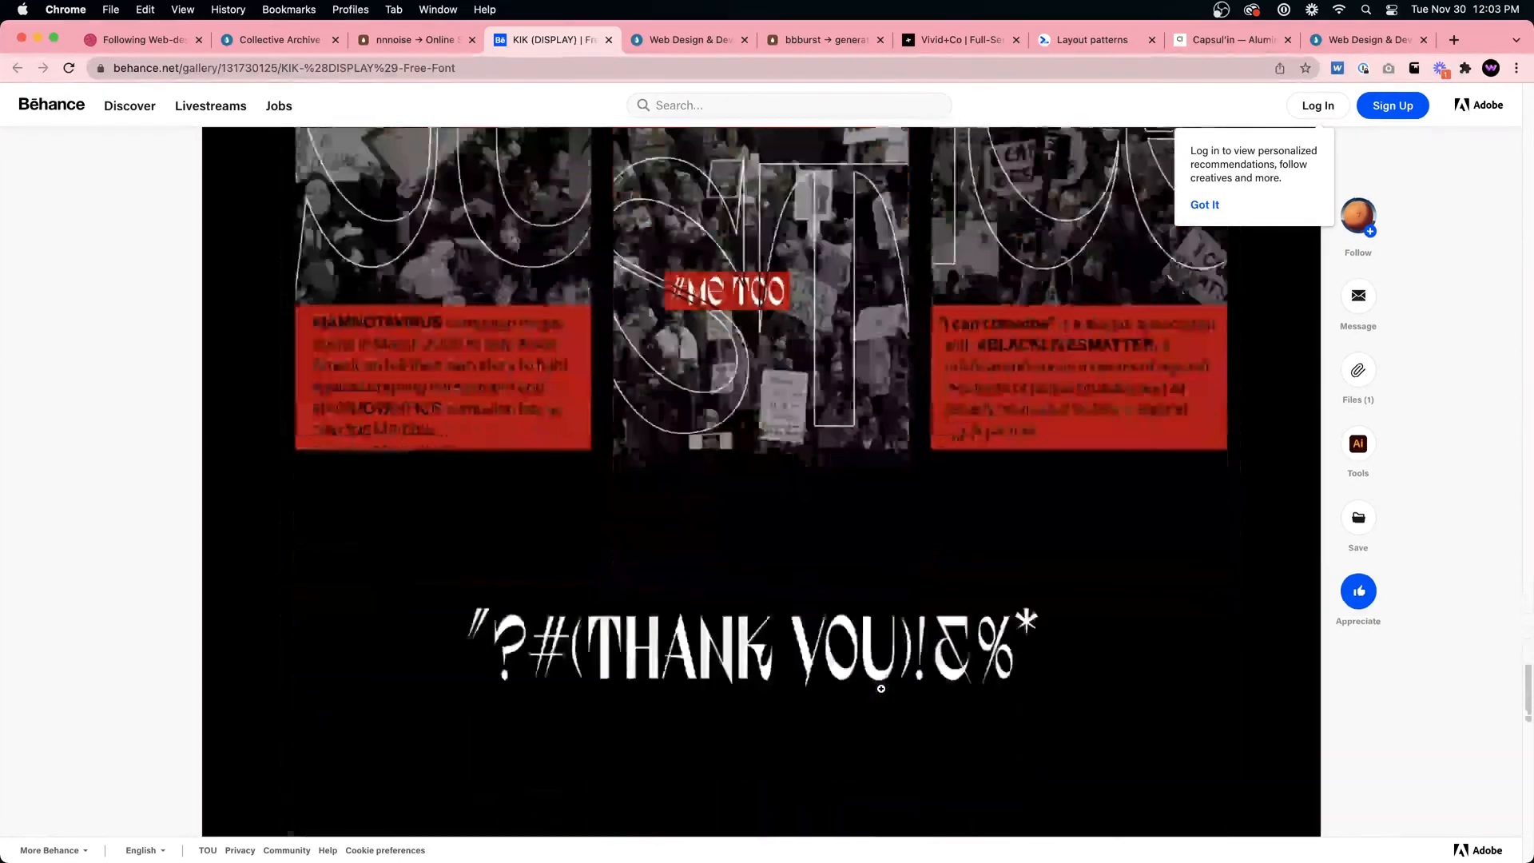
scroll(881, 695, "up", 10)
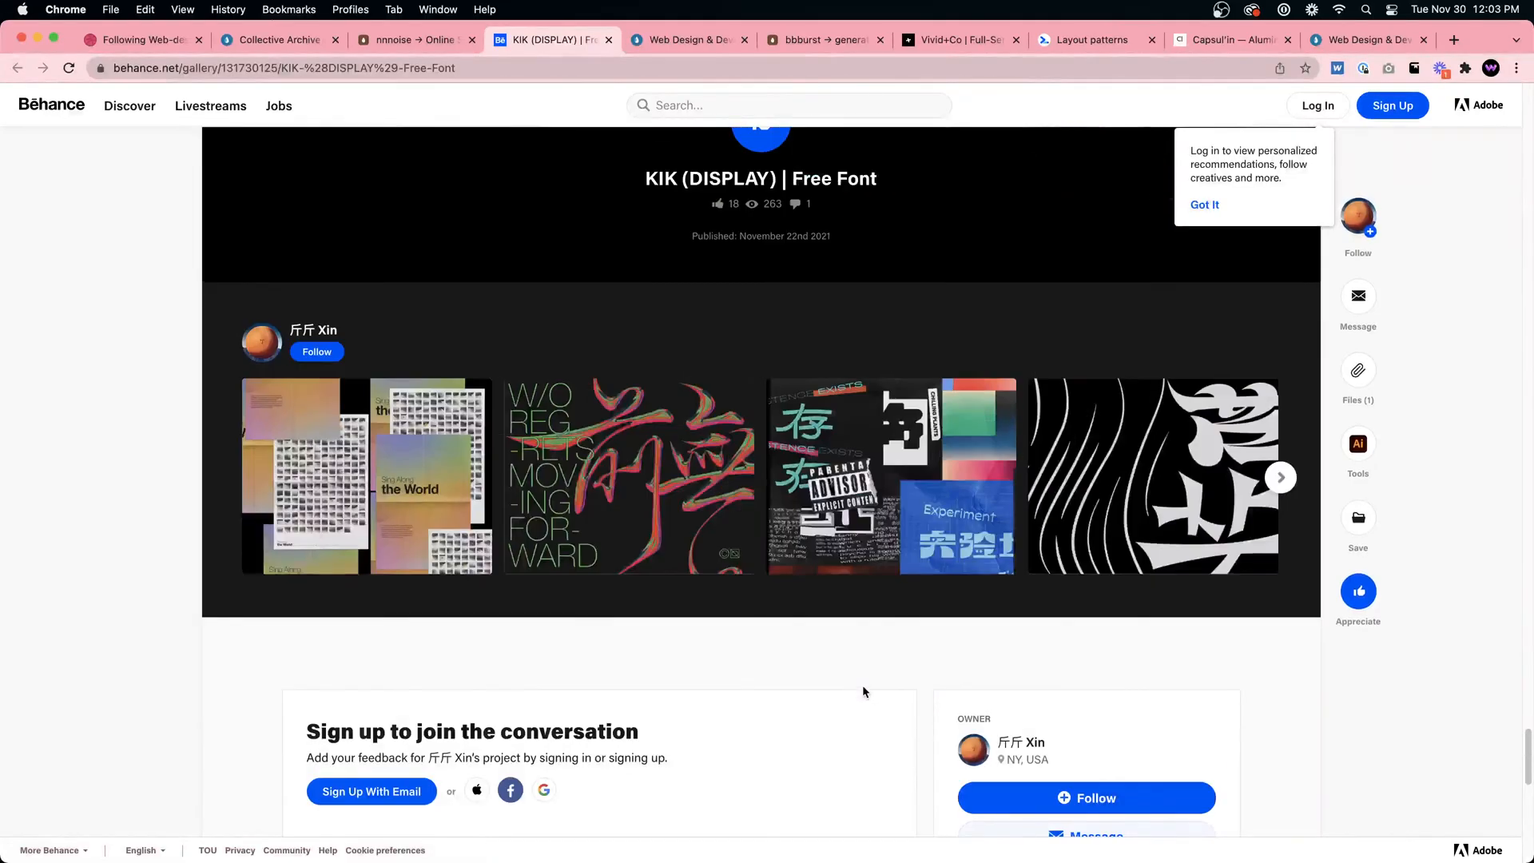
scroll(863, 686, "up", 8)
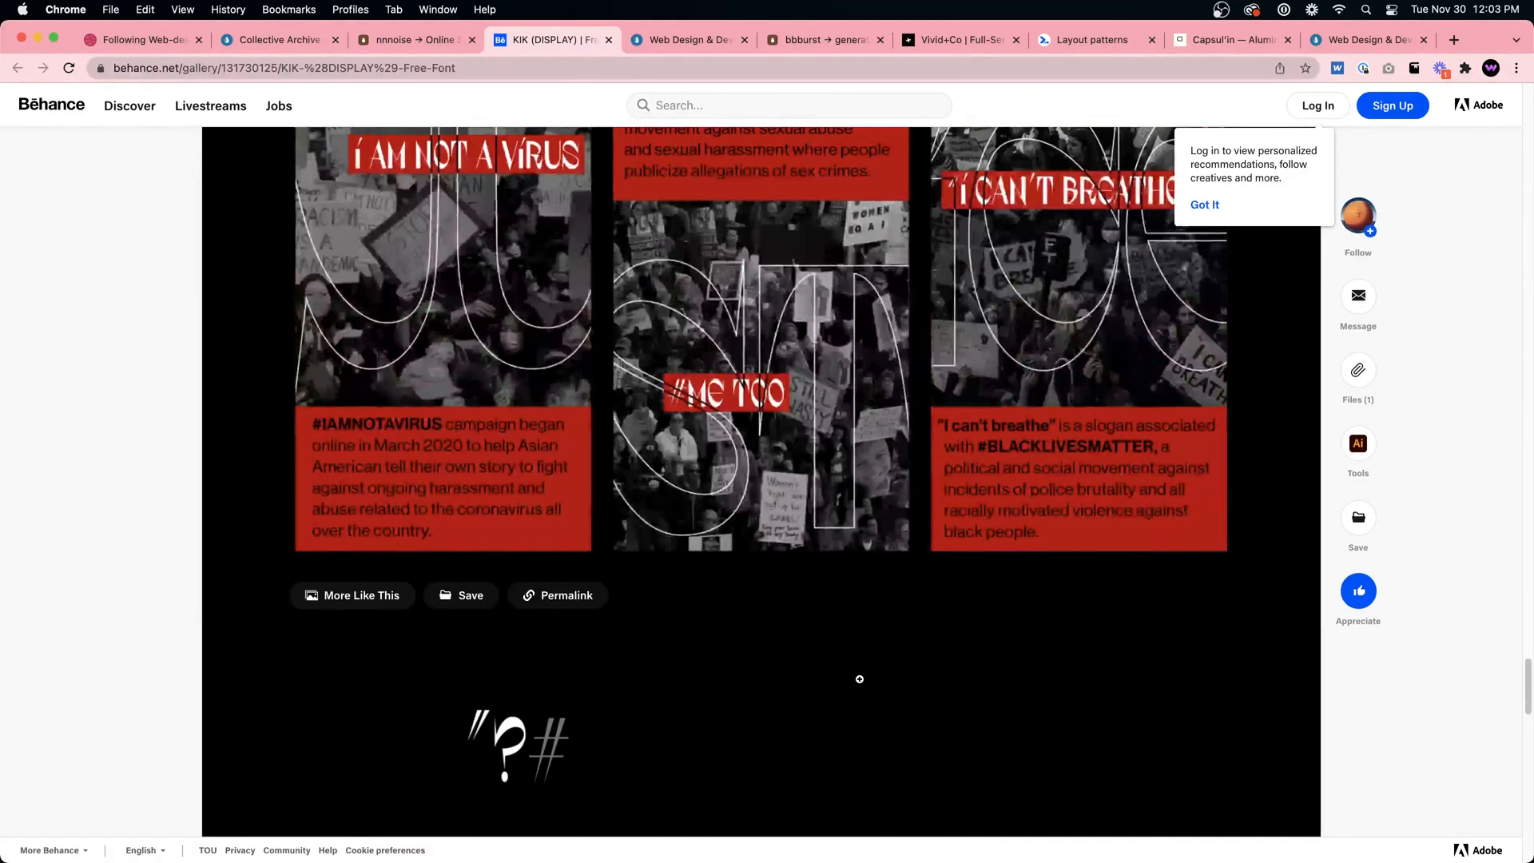
scroll(855, 676, "up", 15)
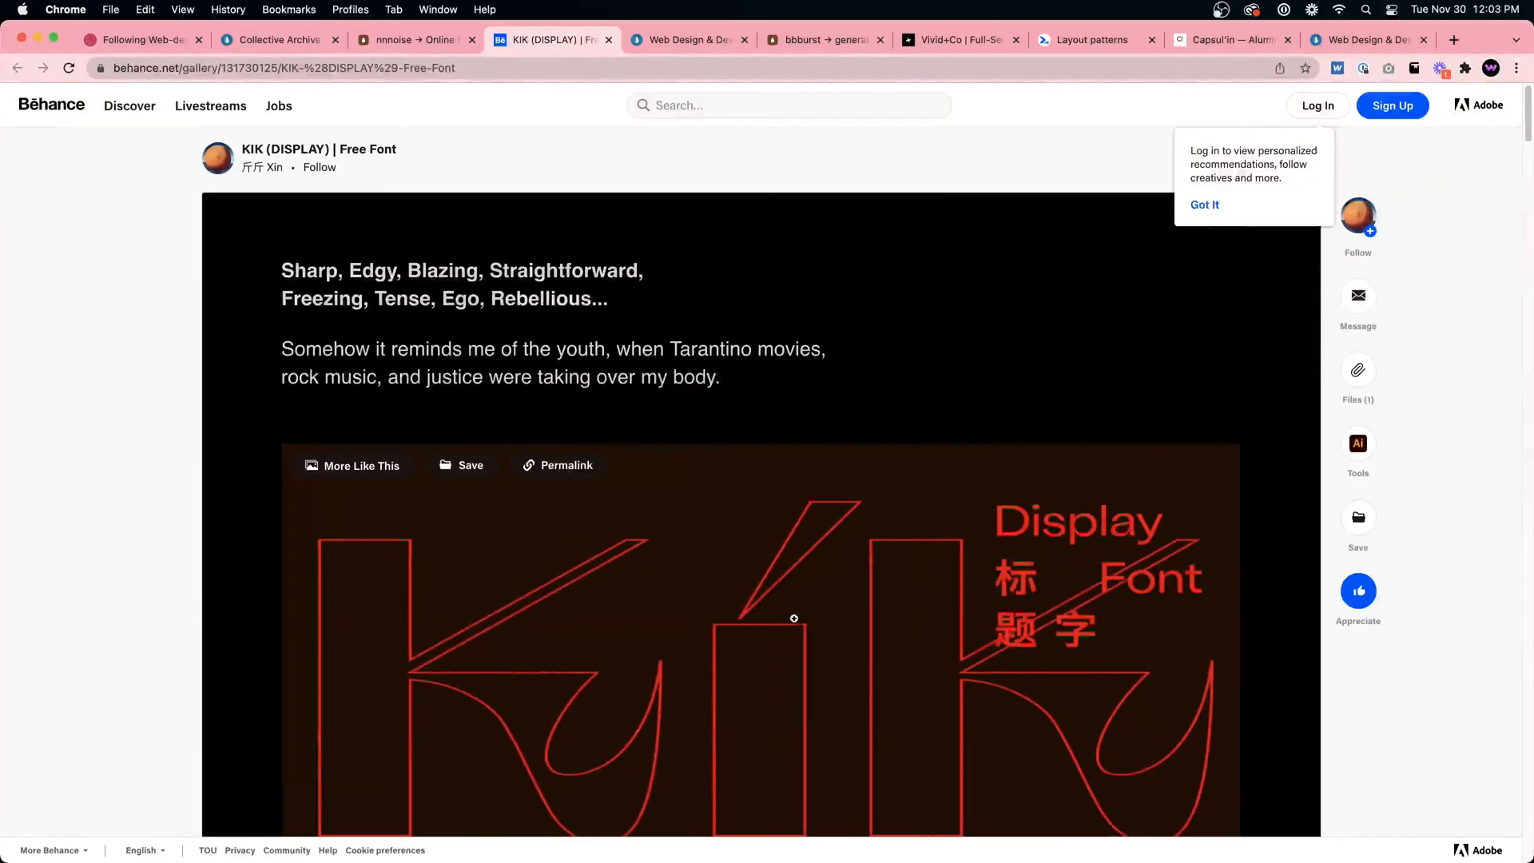
Review the KIK font's showcase, comments and project details once more, and close the Behance page
scroll(540, 471, "down", 5)
scroll(686, 516, "down", 20)
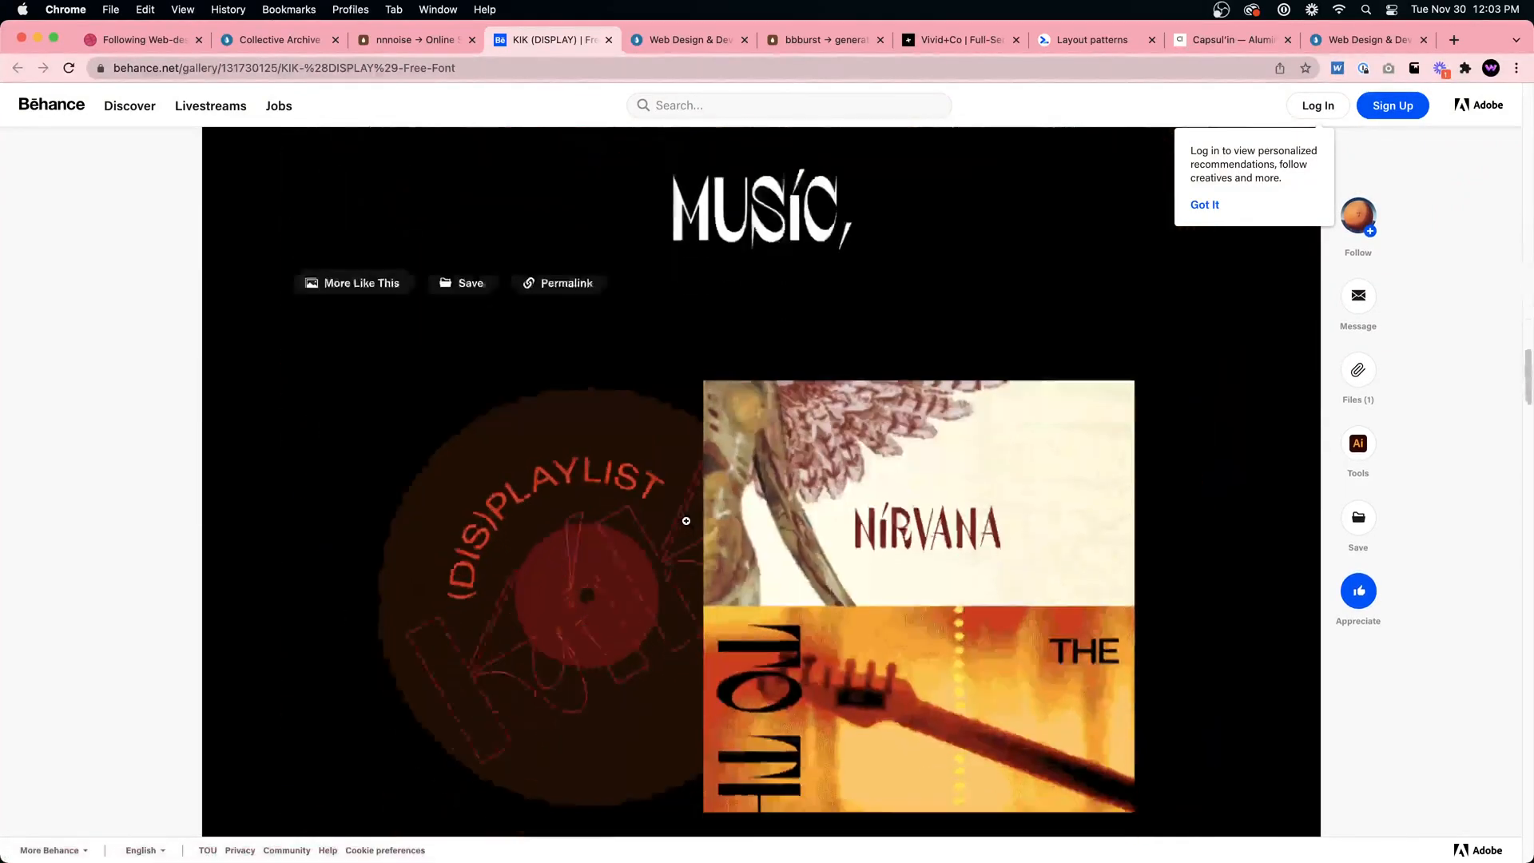
scroll(687, 524, "down", 20)
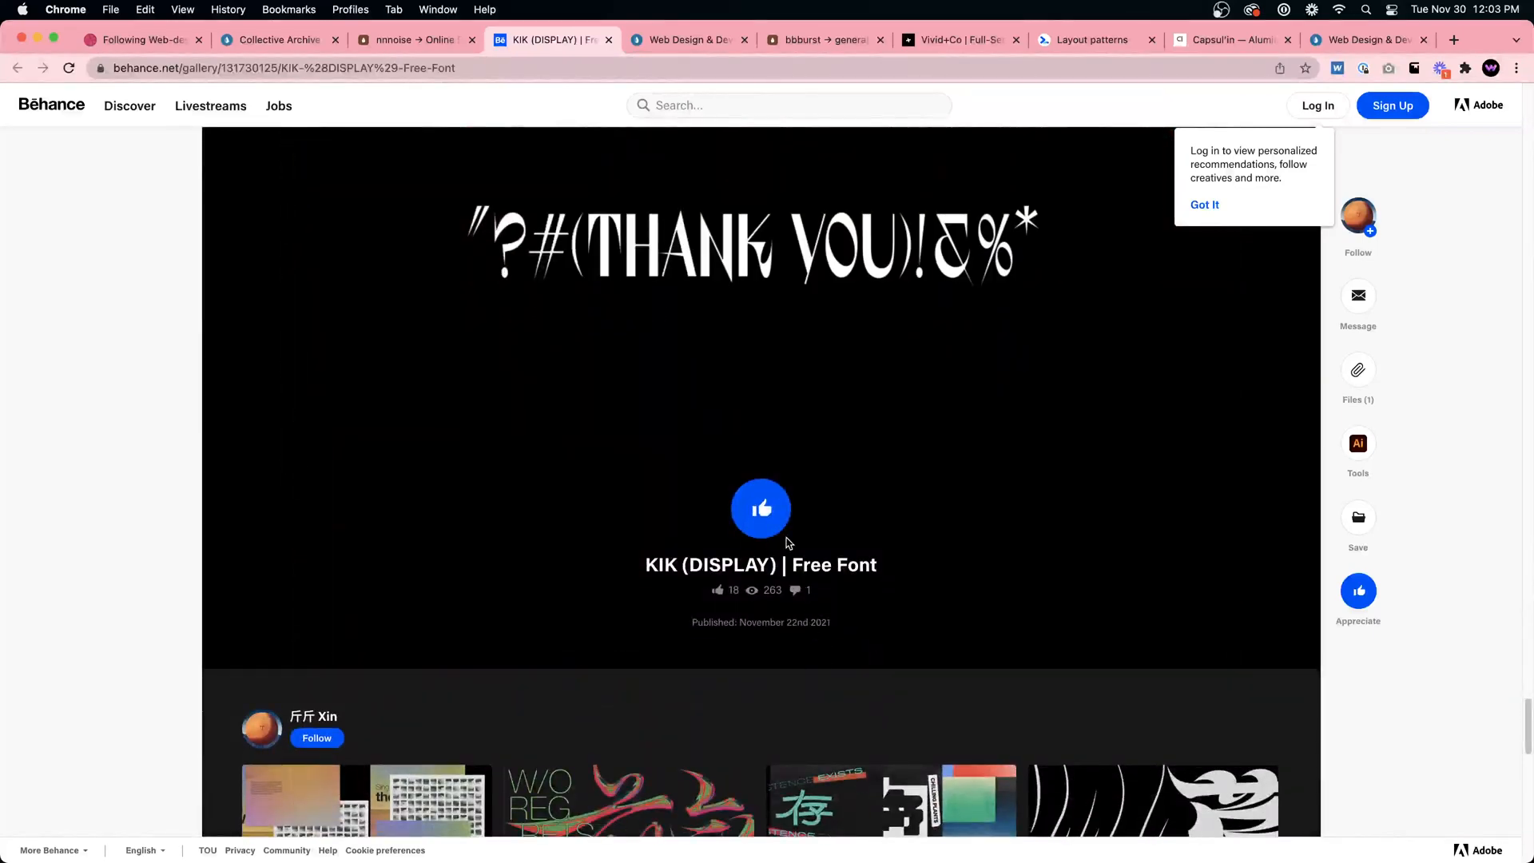
scroll(773, 567, "down", 4)
scroll(773, 568, "down", 5)
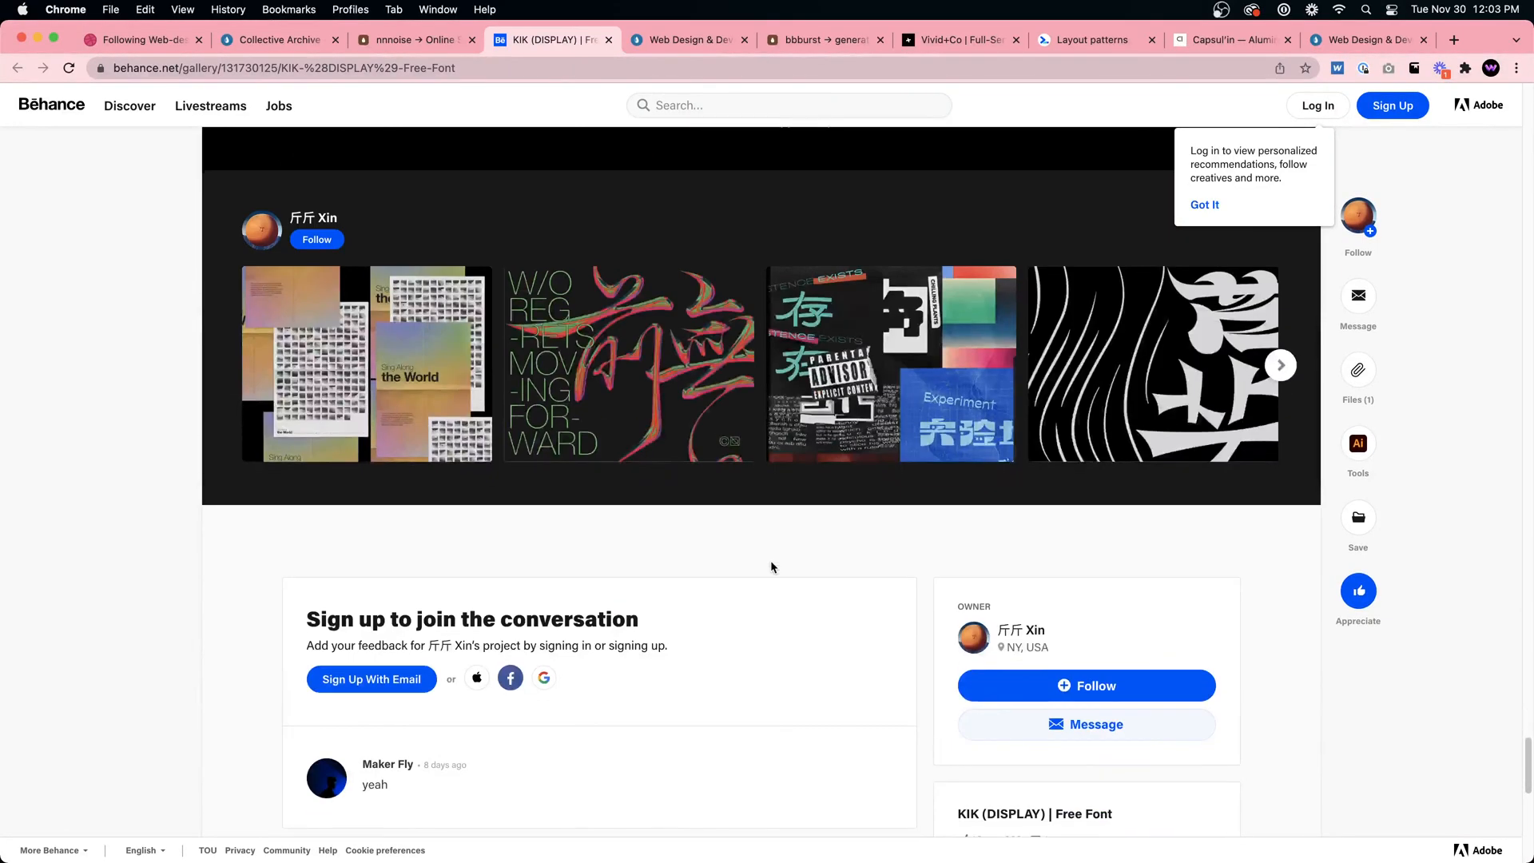
scroll(773, 568, "down", 5)
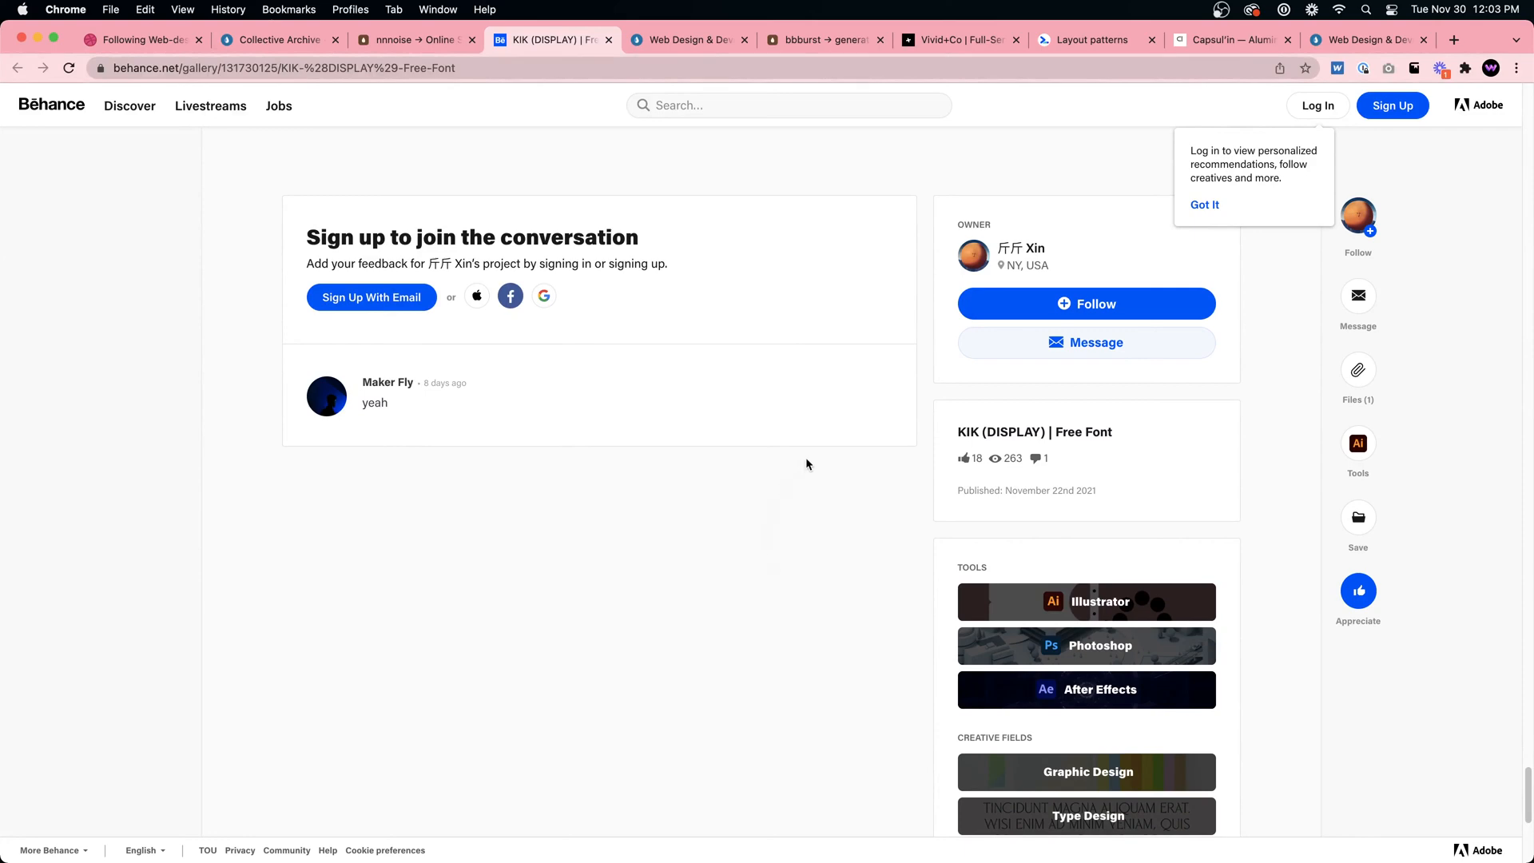
scroll(856, 436, "down", 5)
scroll(793, 487, "up", 15)
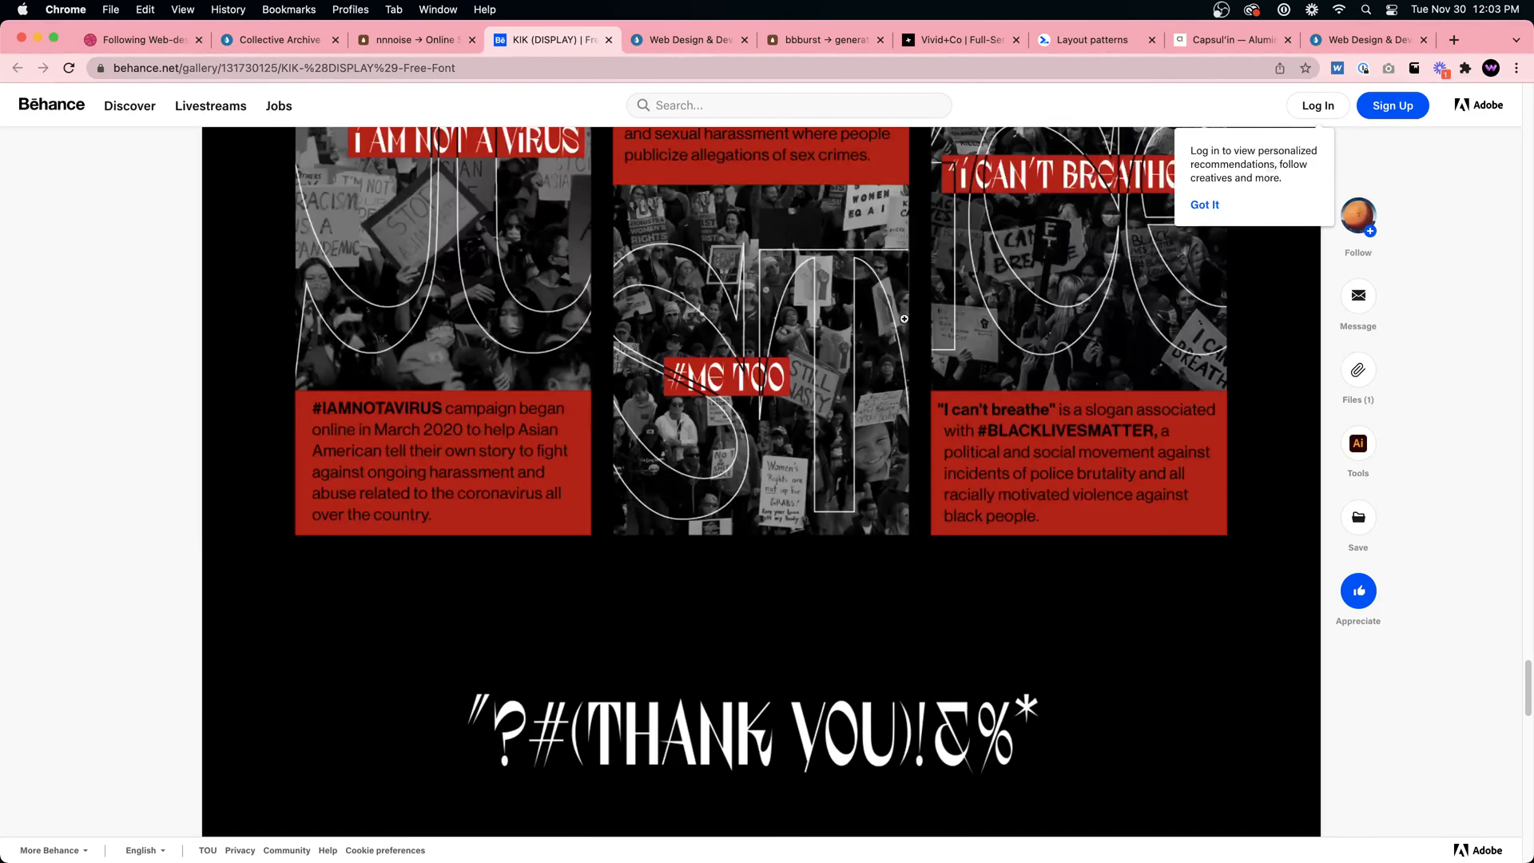
key("super+w")
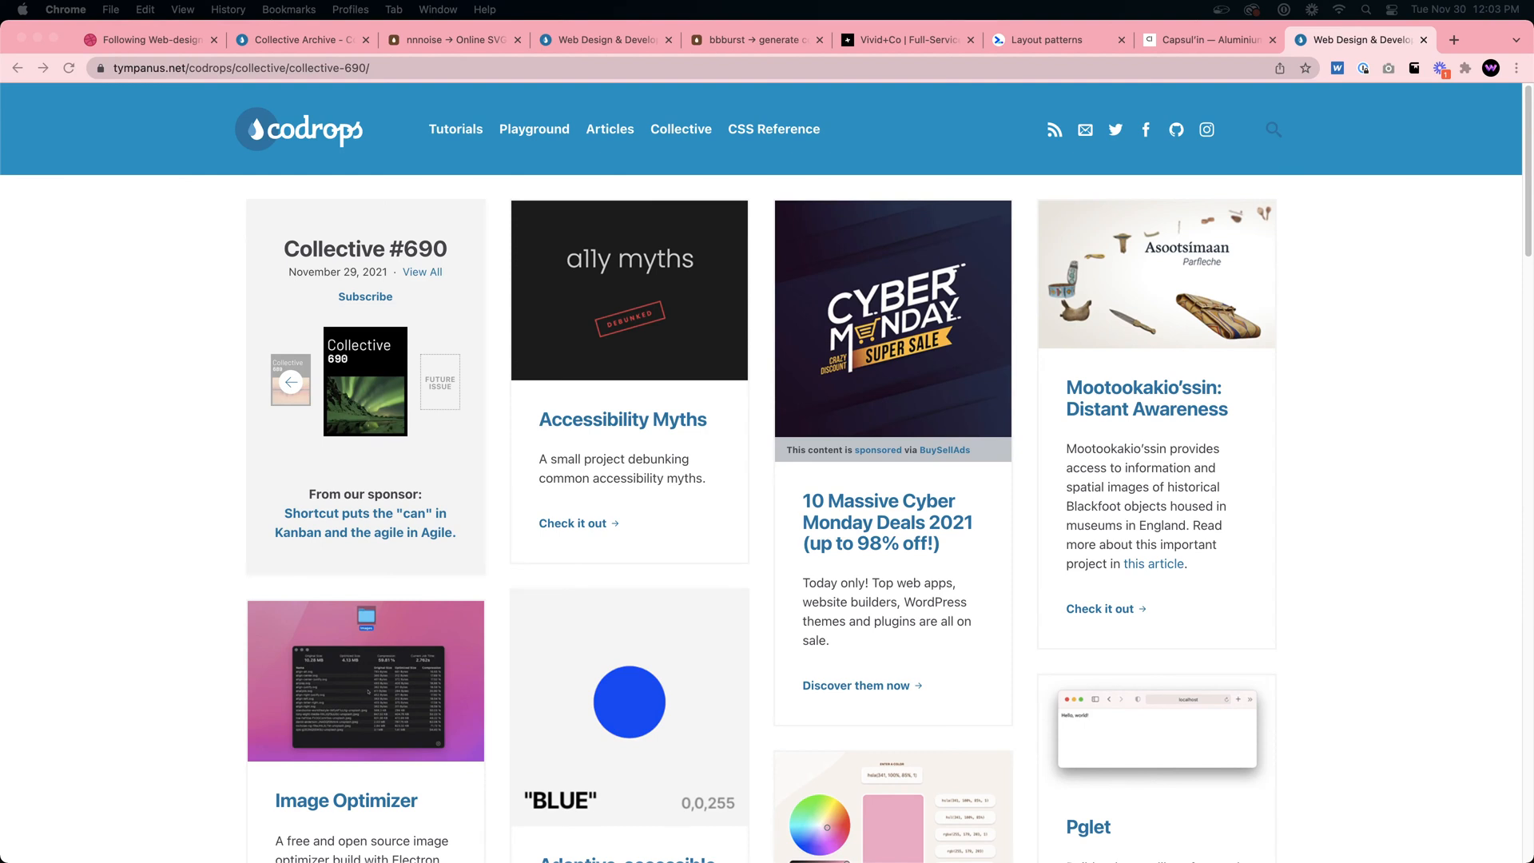
Switch to Sizzy, close the blog-post preview window and postpone the restart for the downloaded update
mouse_move(722, 855)
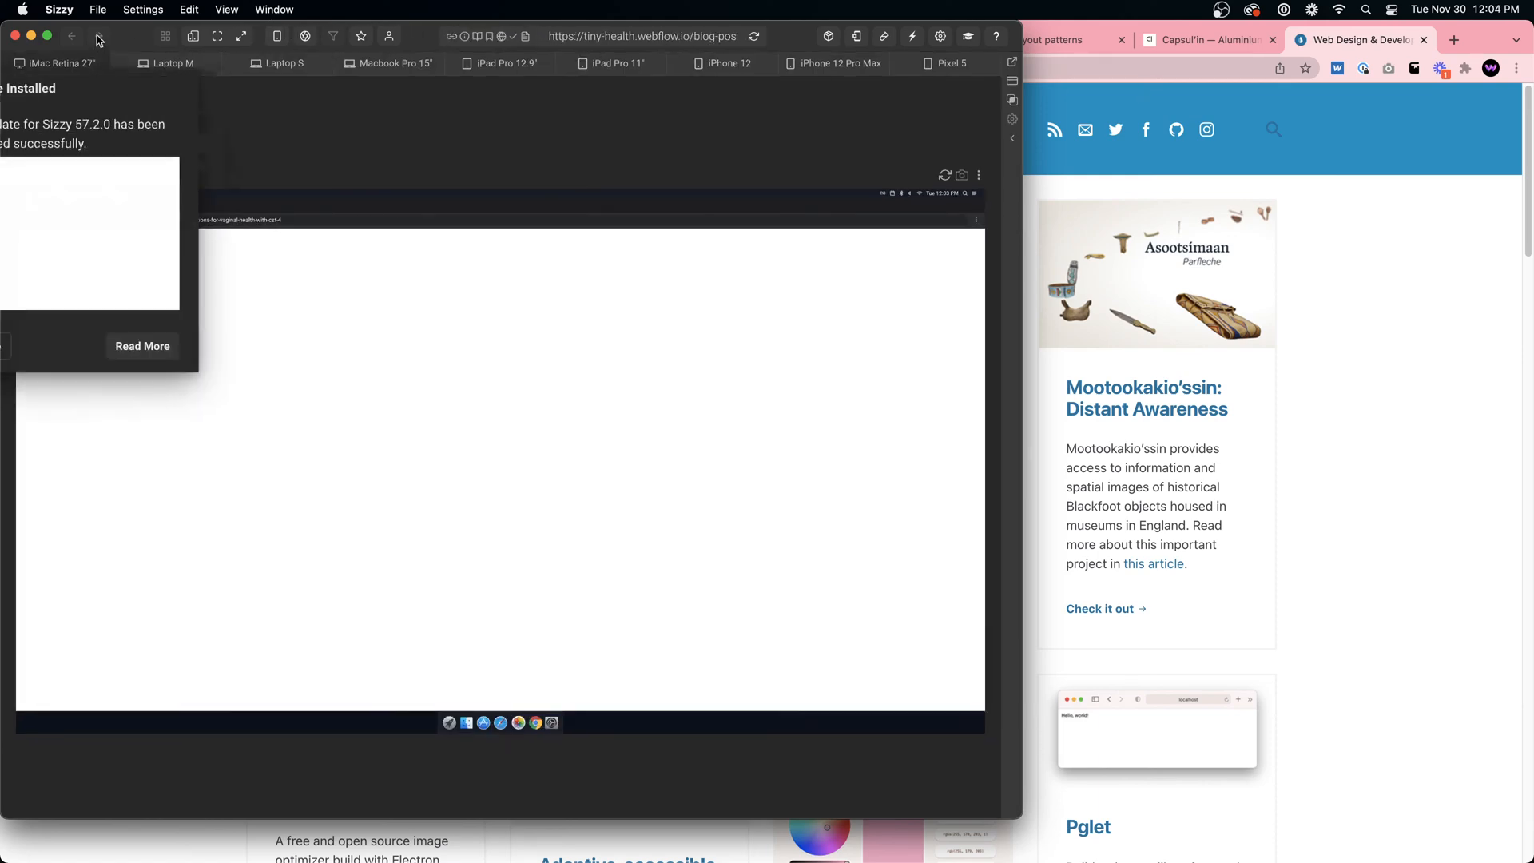
key("cmd+w")
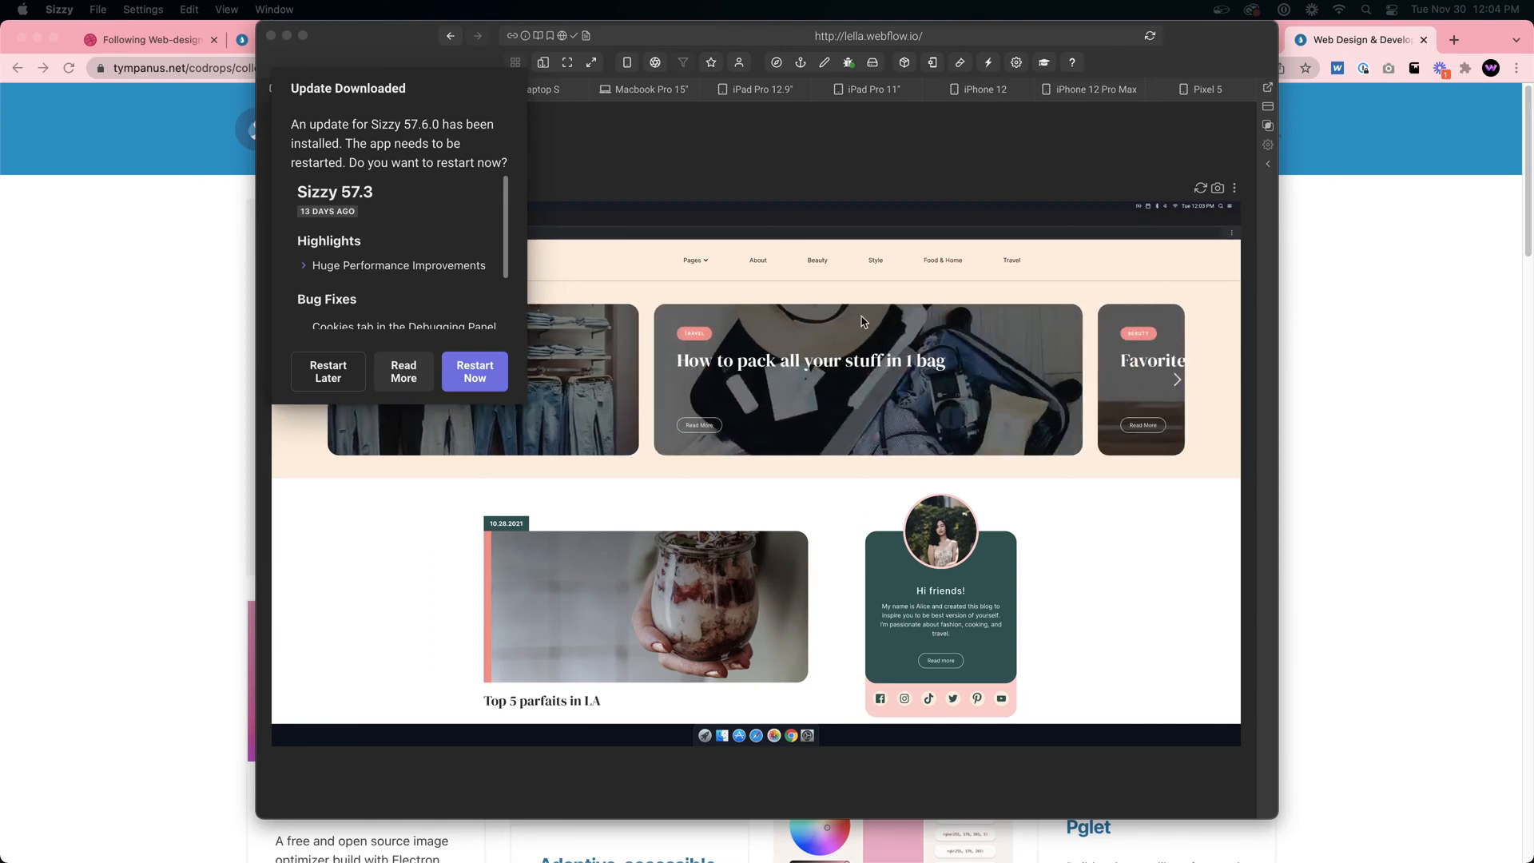
left_click(506, 90)
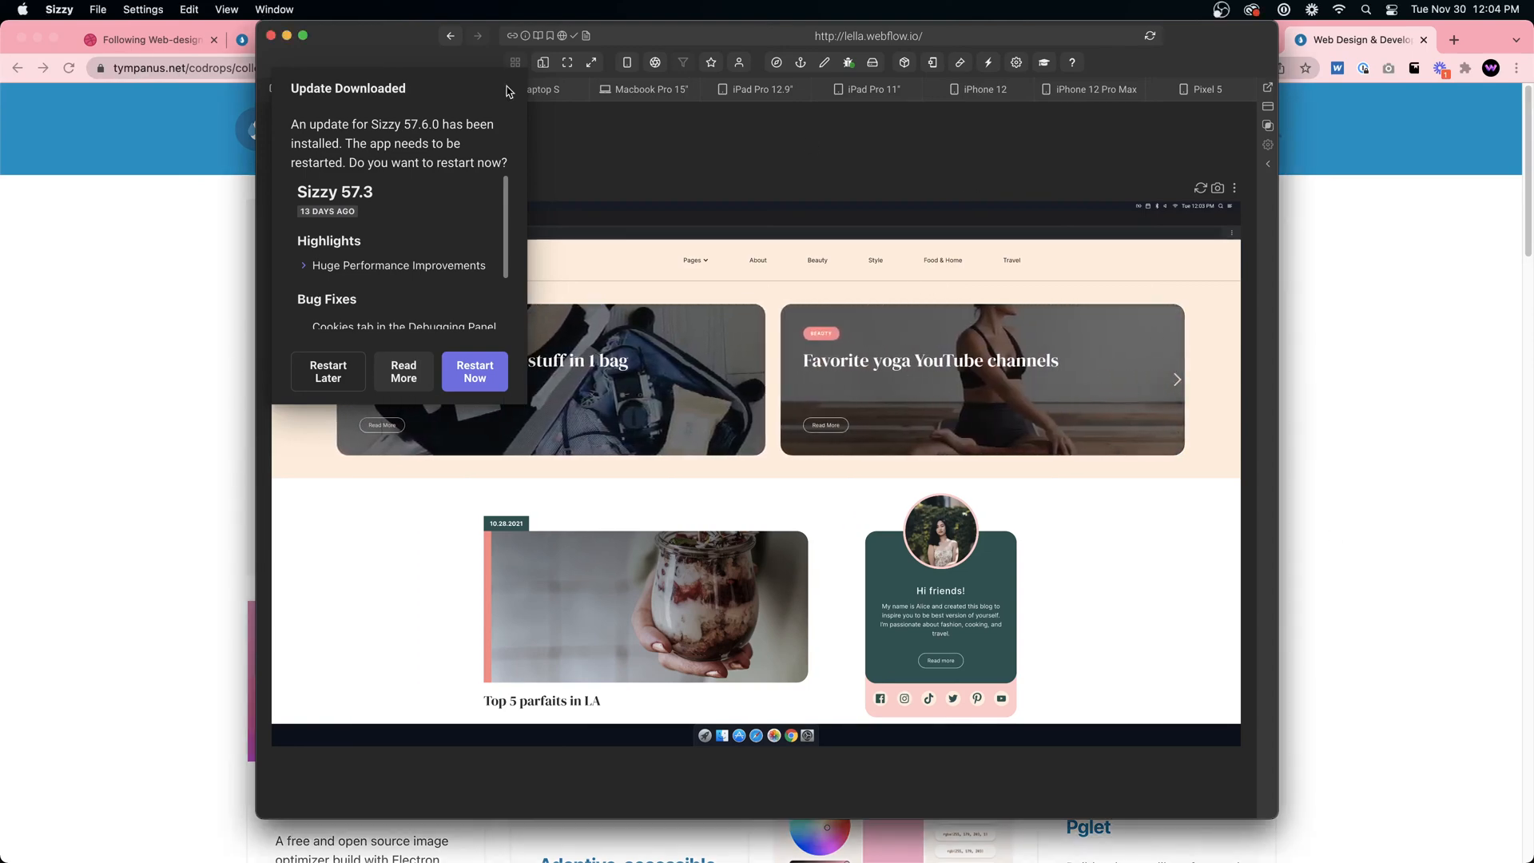
left_click(331, 374)
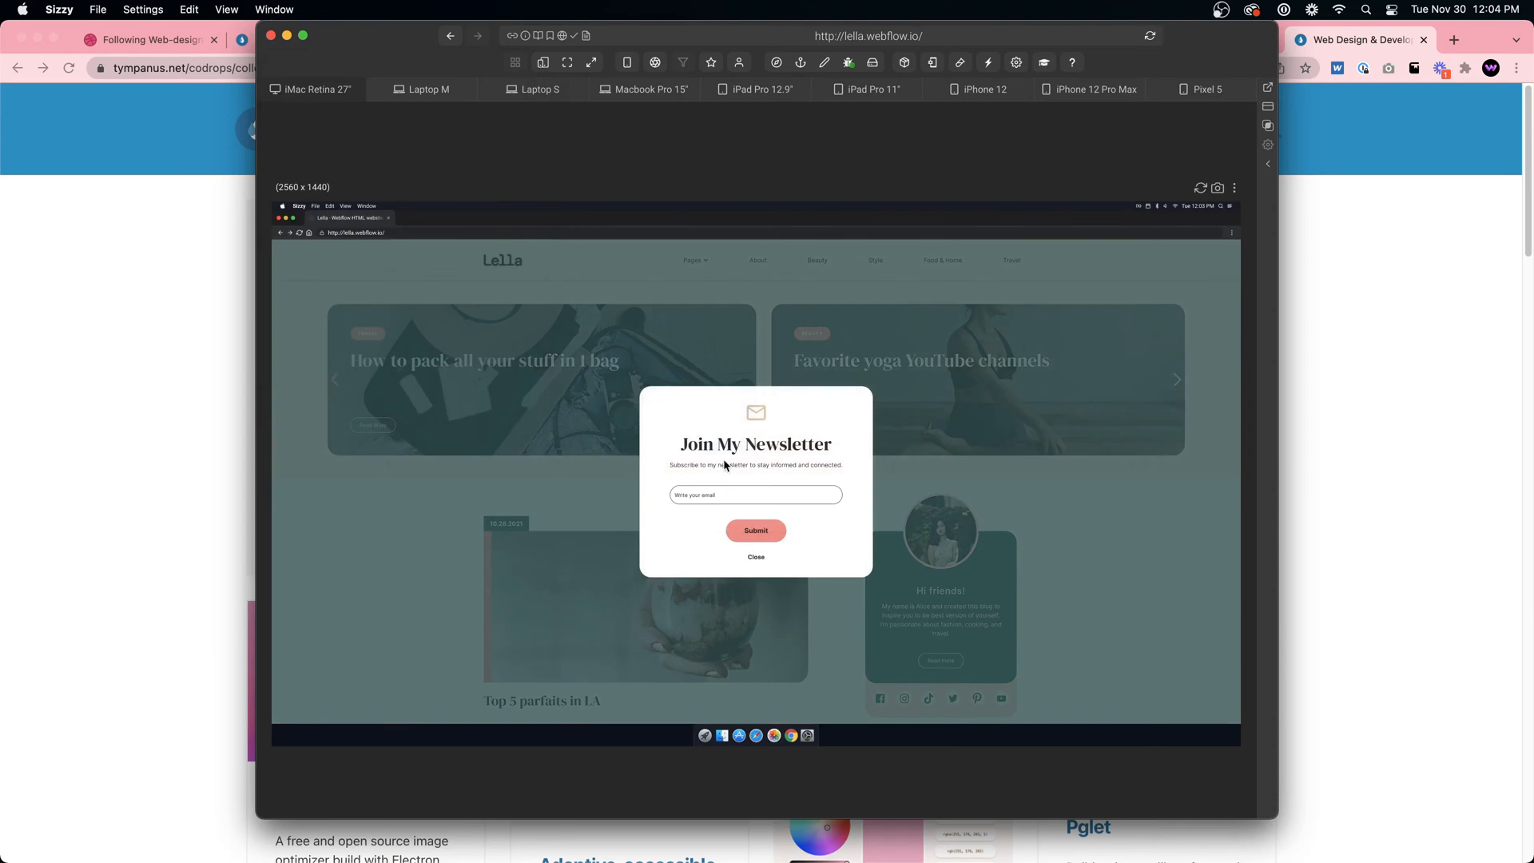
Preview the Lella website on the Laptop S device down to its footer and return to the beginning
left_click(534, 89)
scroll(836, 397, "down", 10)
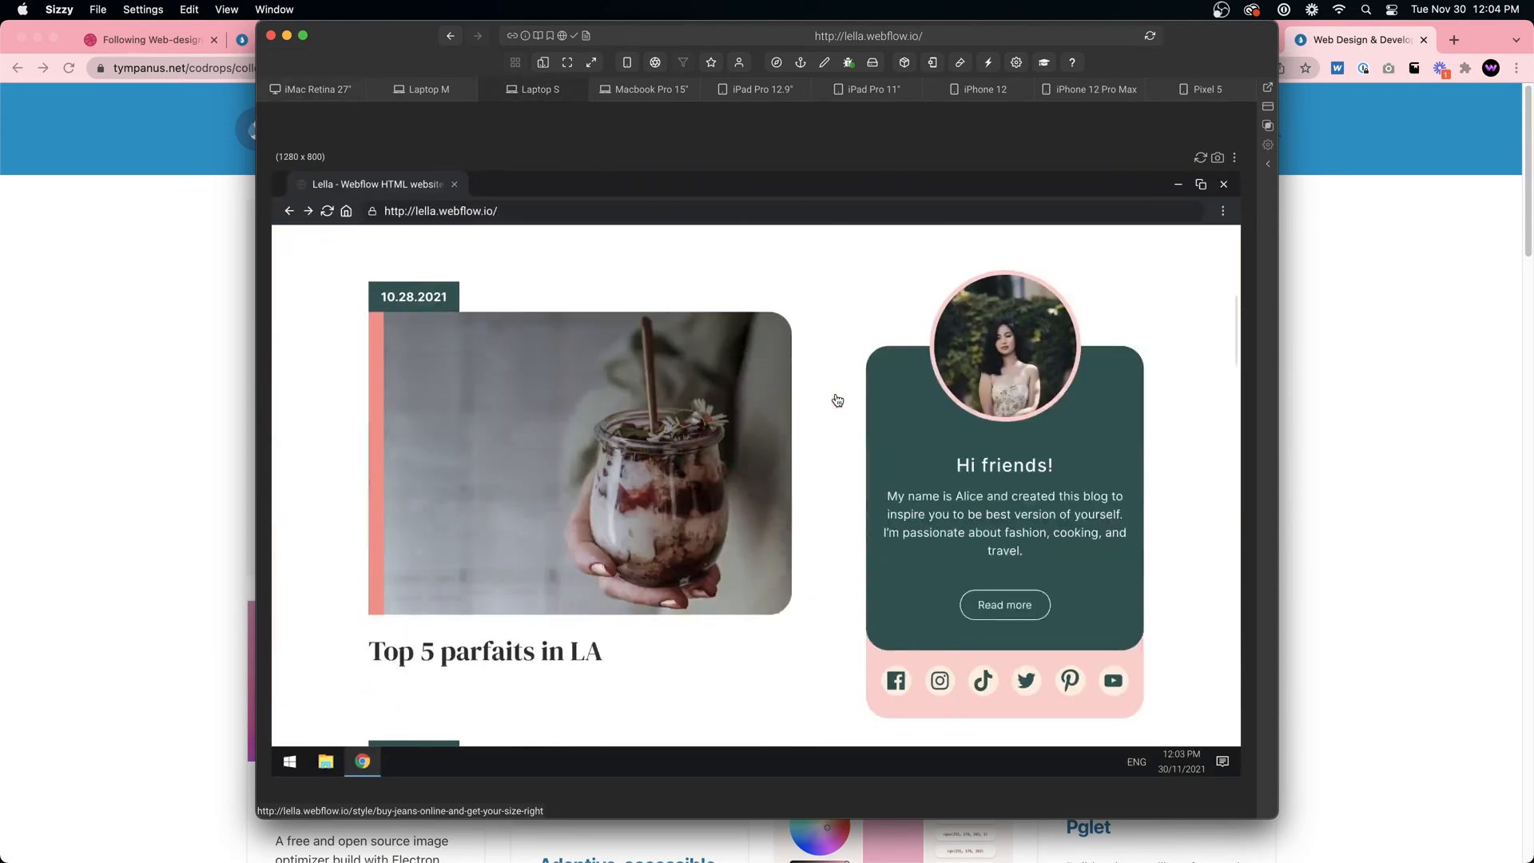
scroll(842, 398, "down", 10)
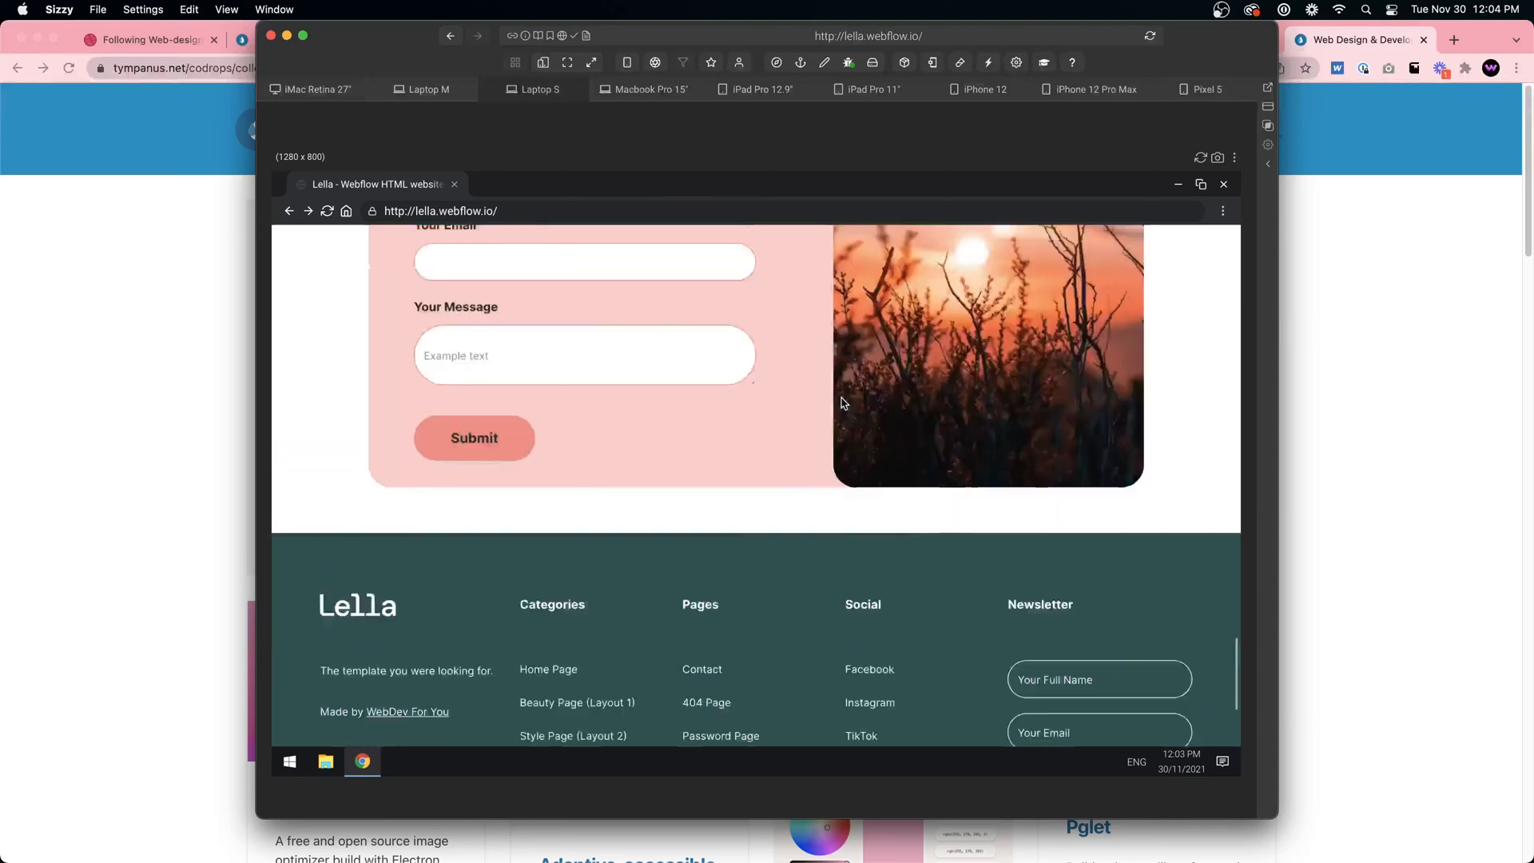
scroll(800, 319, "up", 20)
Preview the Lella website on the iPad Pro 12.9" device through its content and return to the beginning
left_click(752, 91)
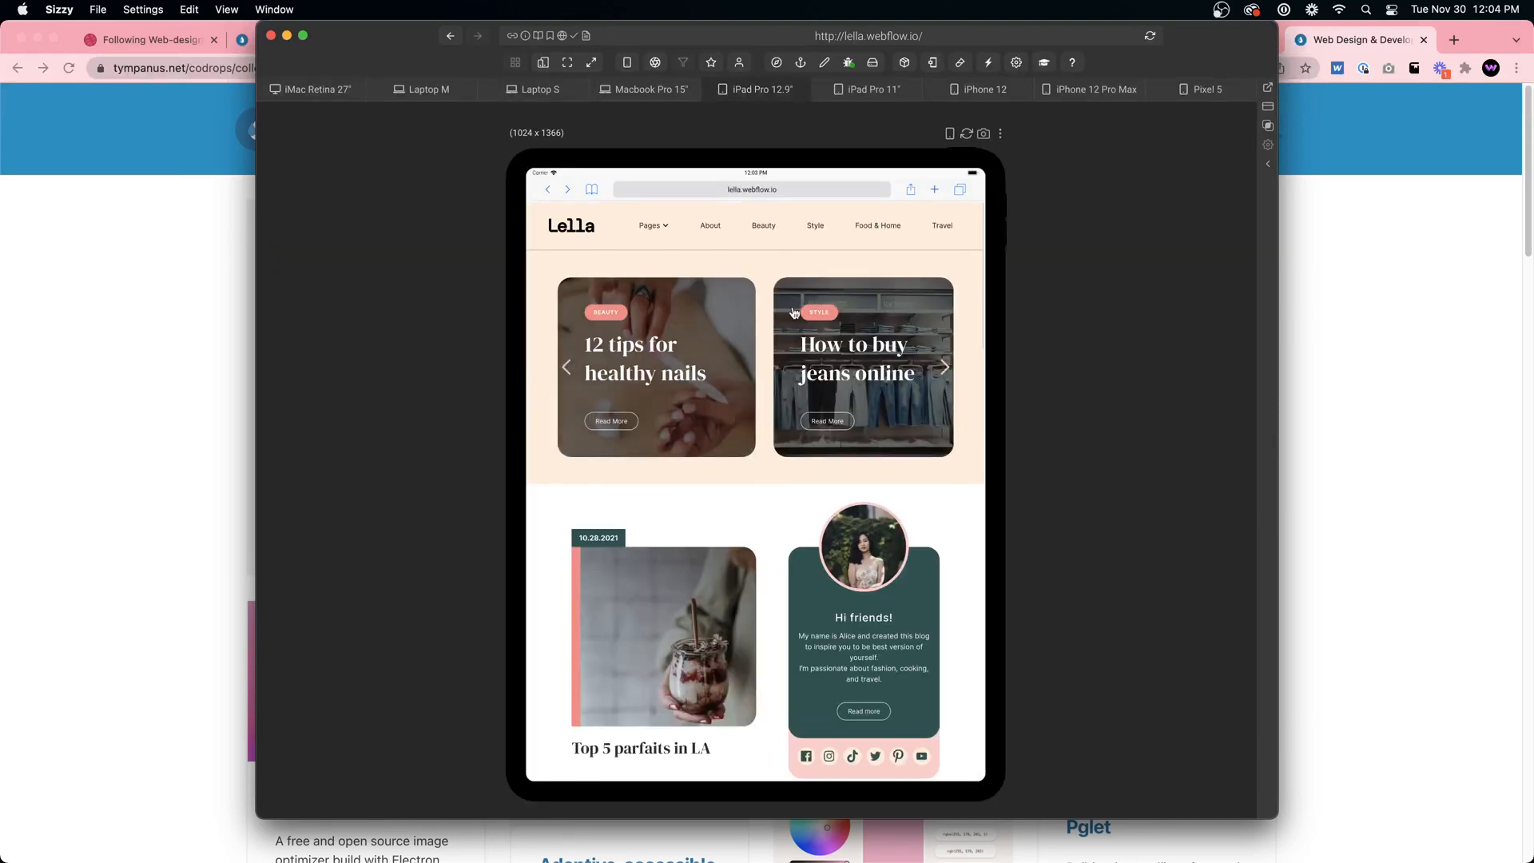
scroll(770, 523, "down", 8)
scroll(793, 512, "up", 10)
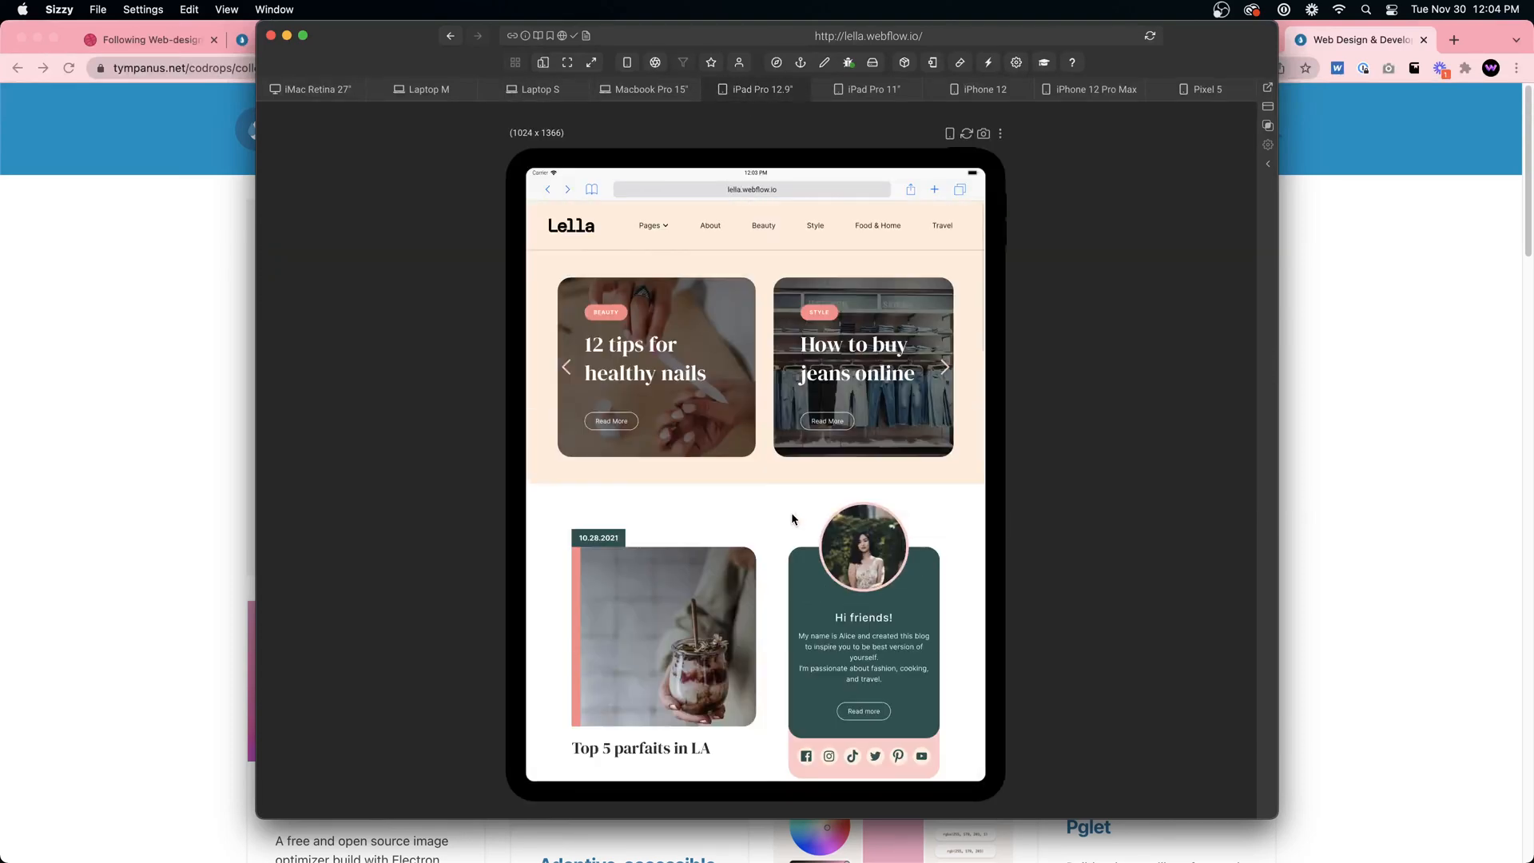
scroll(791, 512, "down", 15)
scroll(788, 501, "up", 20)
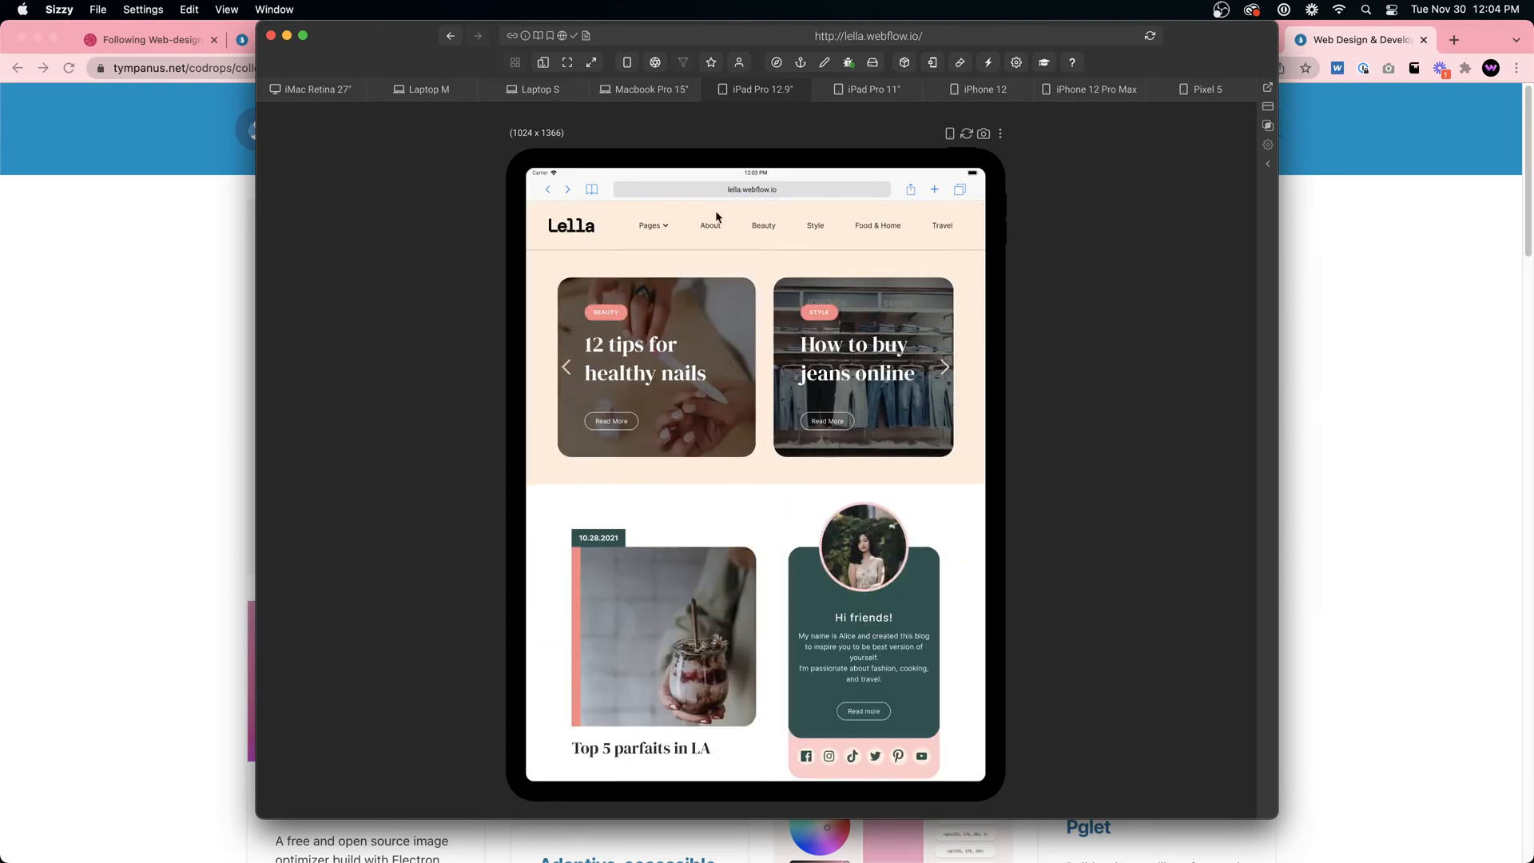
Preview the Lella website on the Macbook Pro 15" device down to its footer, and switch back to Chrome
left_click(630, 92)
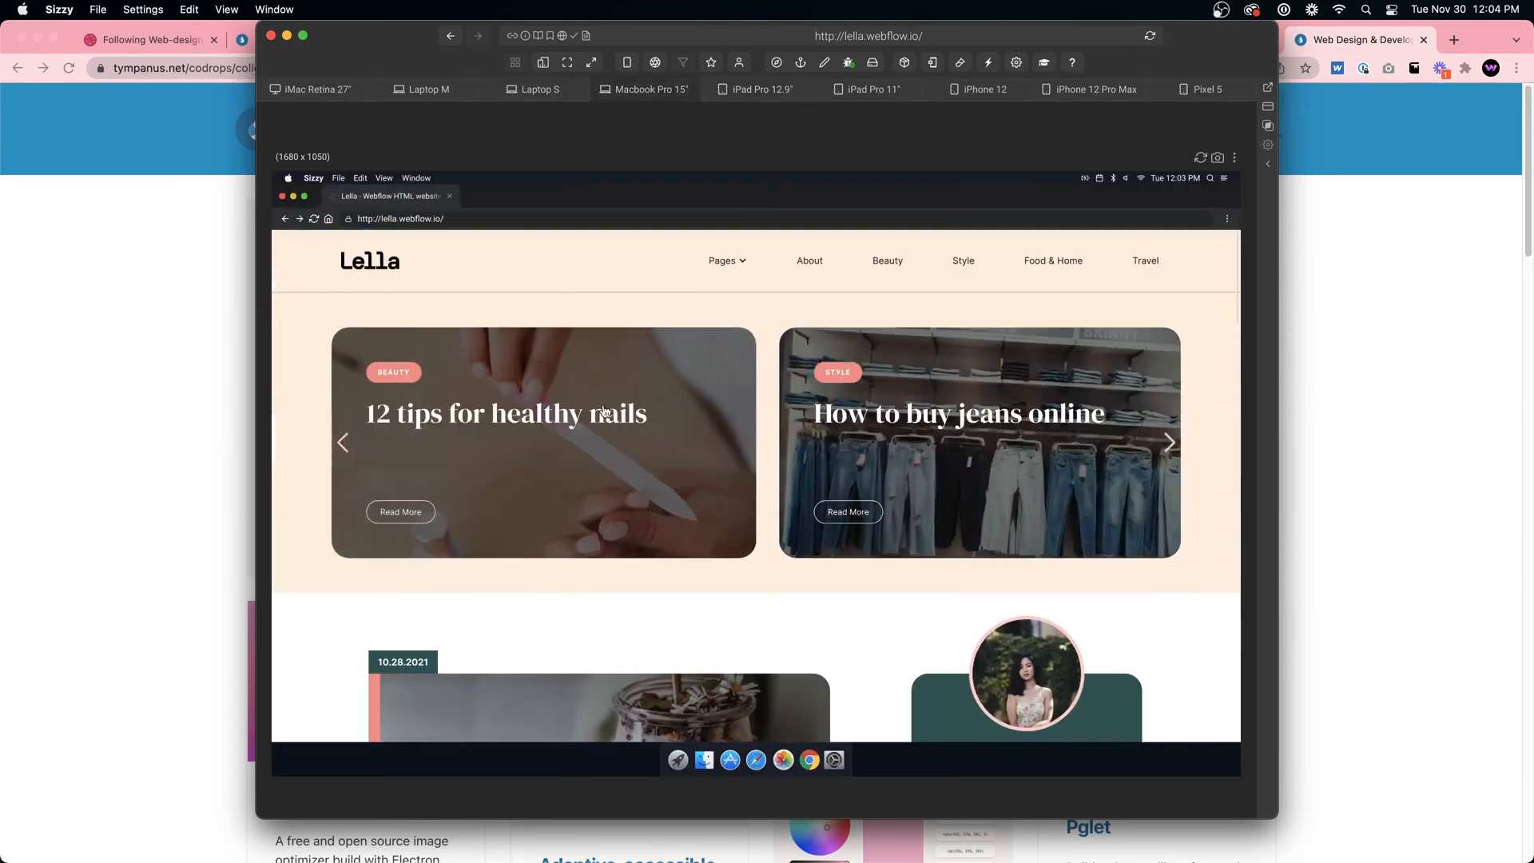
scroll(663, 524, "down", 5)
scroll(1151, 507, "down", 15)
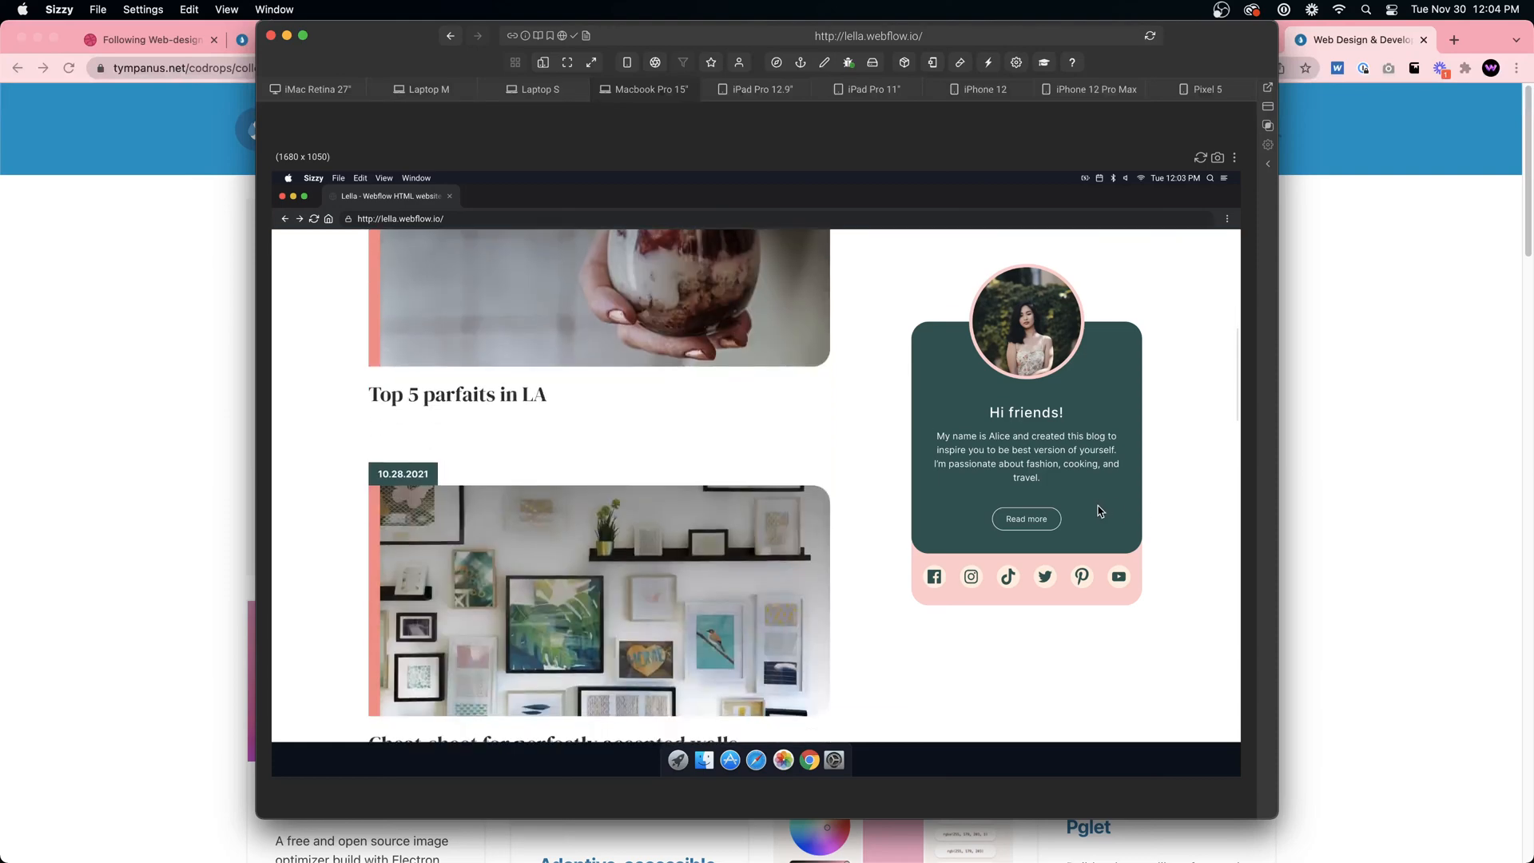
scroll(991, 495, "down", 5)
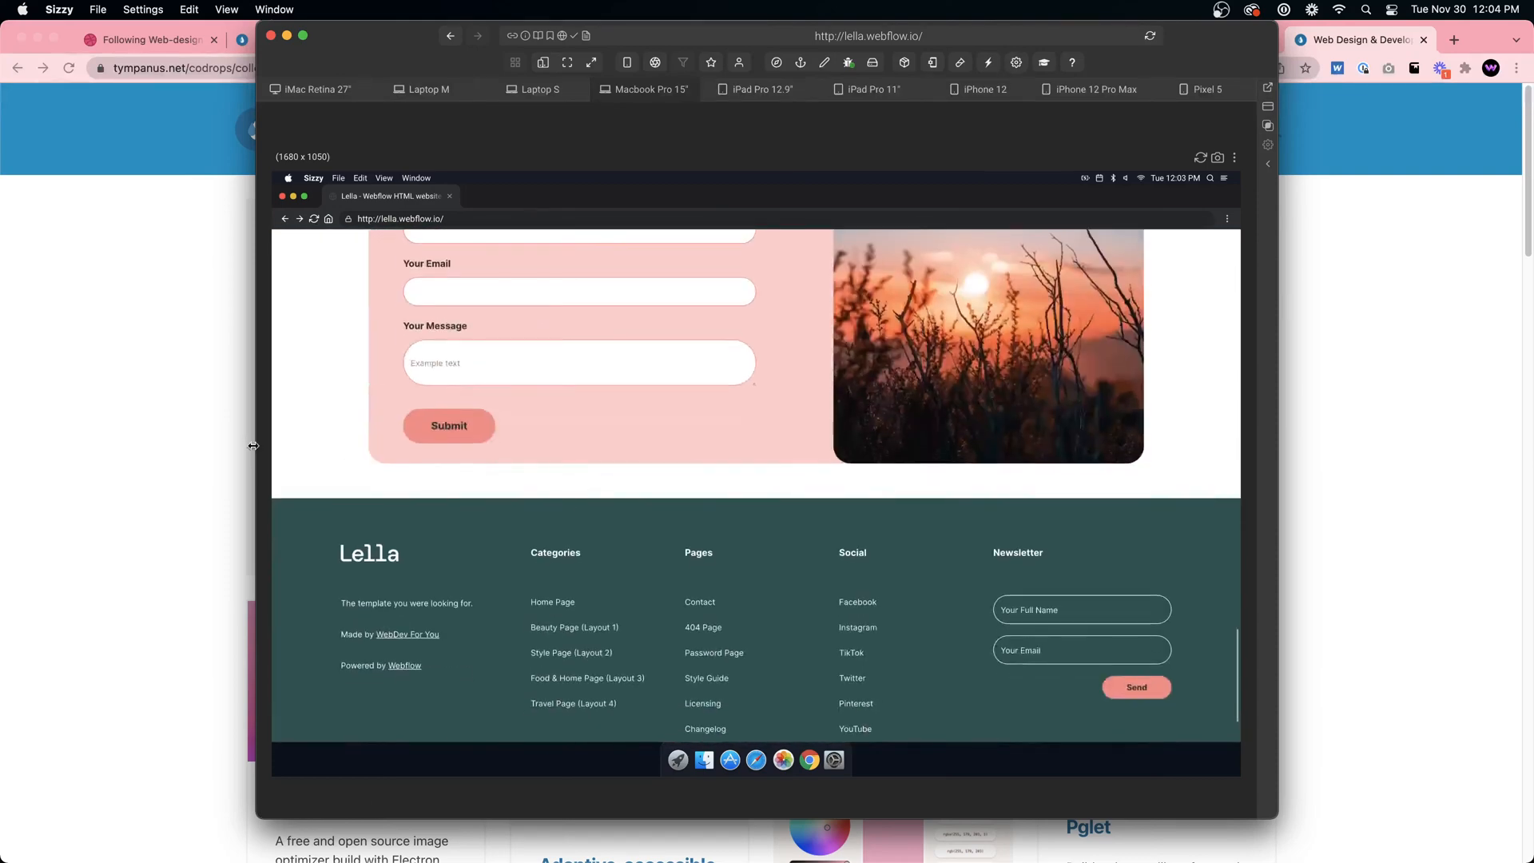
left_click(203, 366)
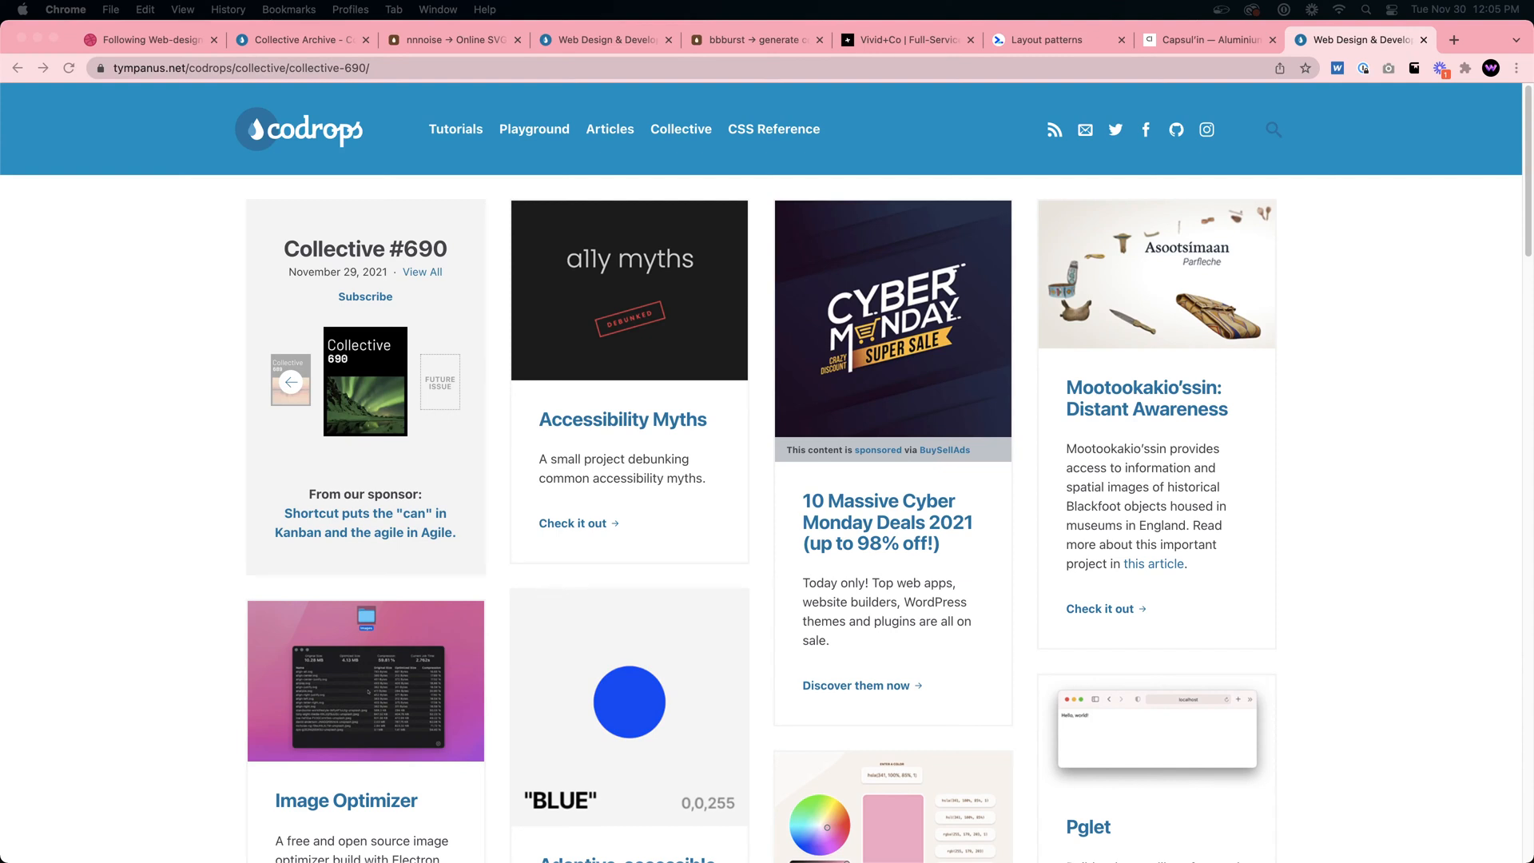
Reopen the Webflow Designer page and pin the Navigator beside the canvas
key("super+shift+t")
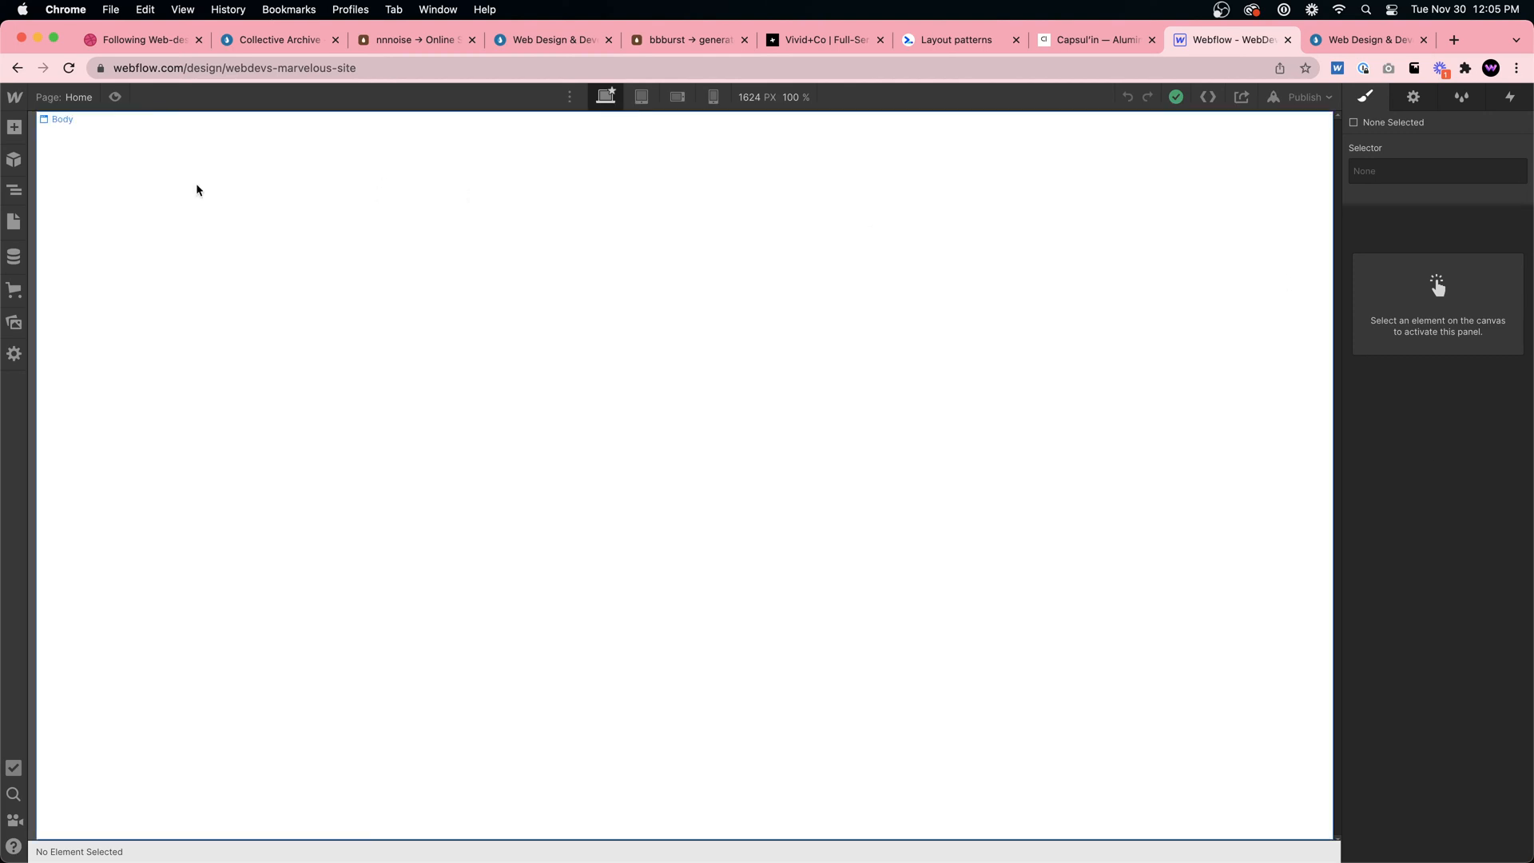
left_click(15, 190)
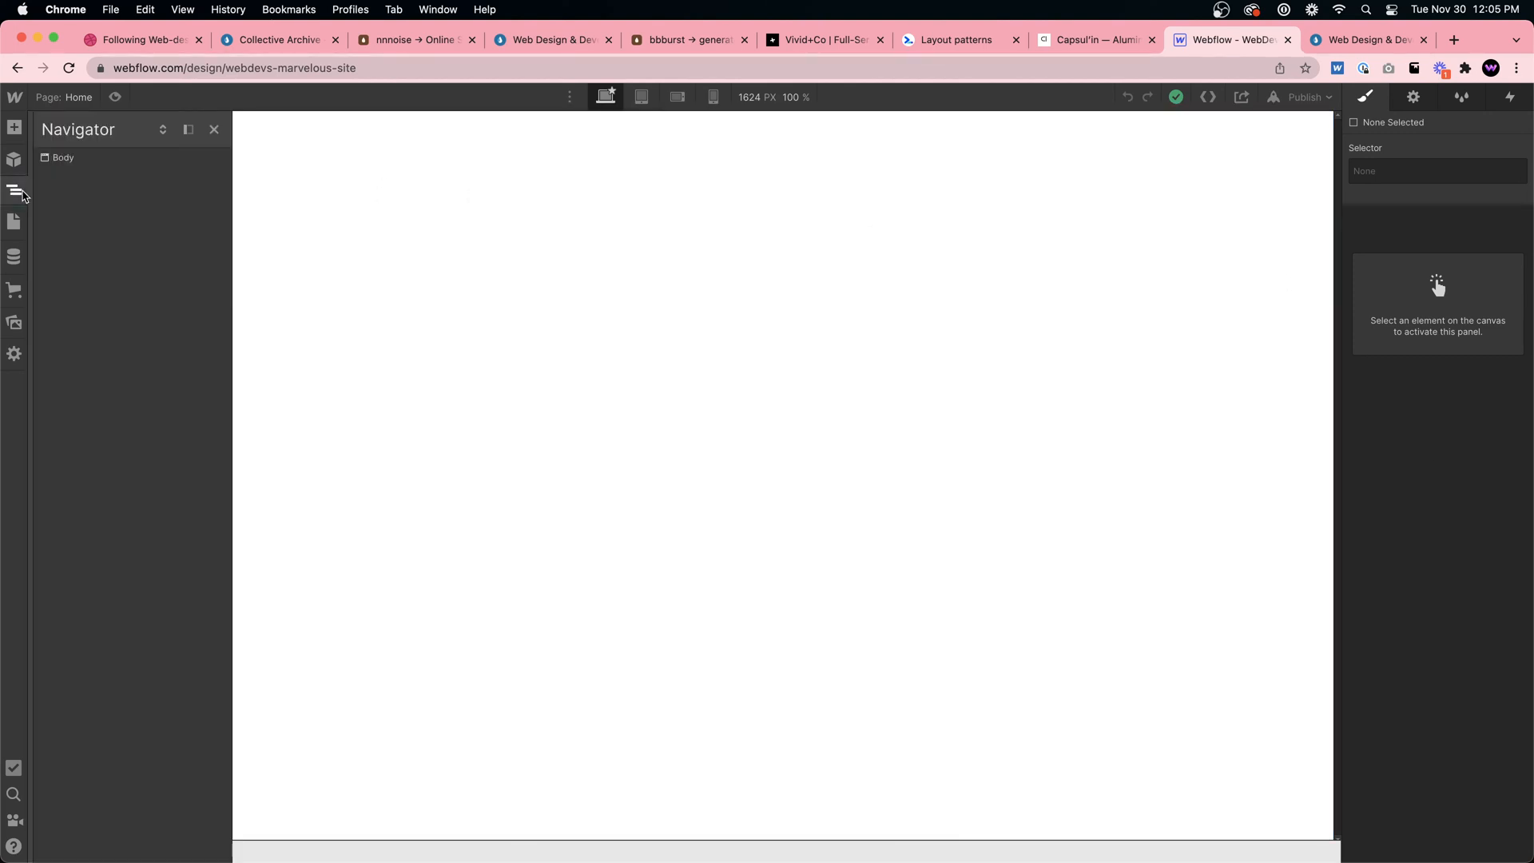
left_click(188, 129)
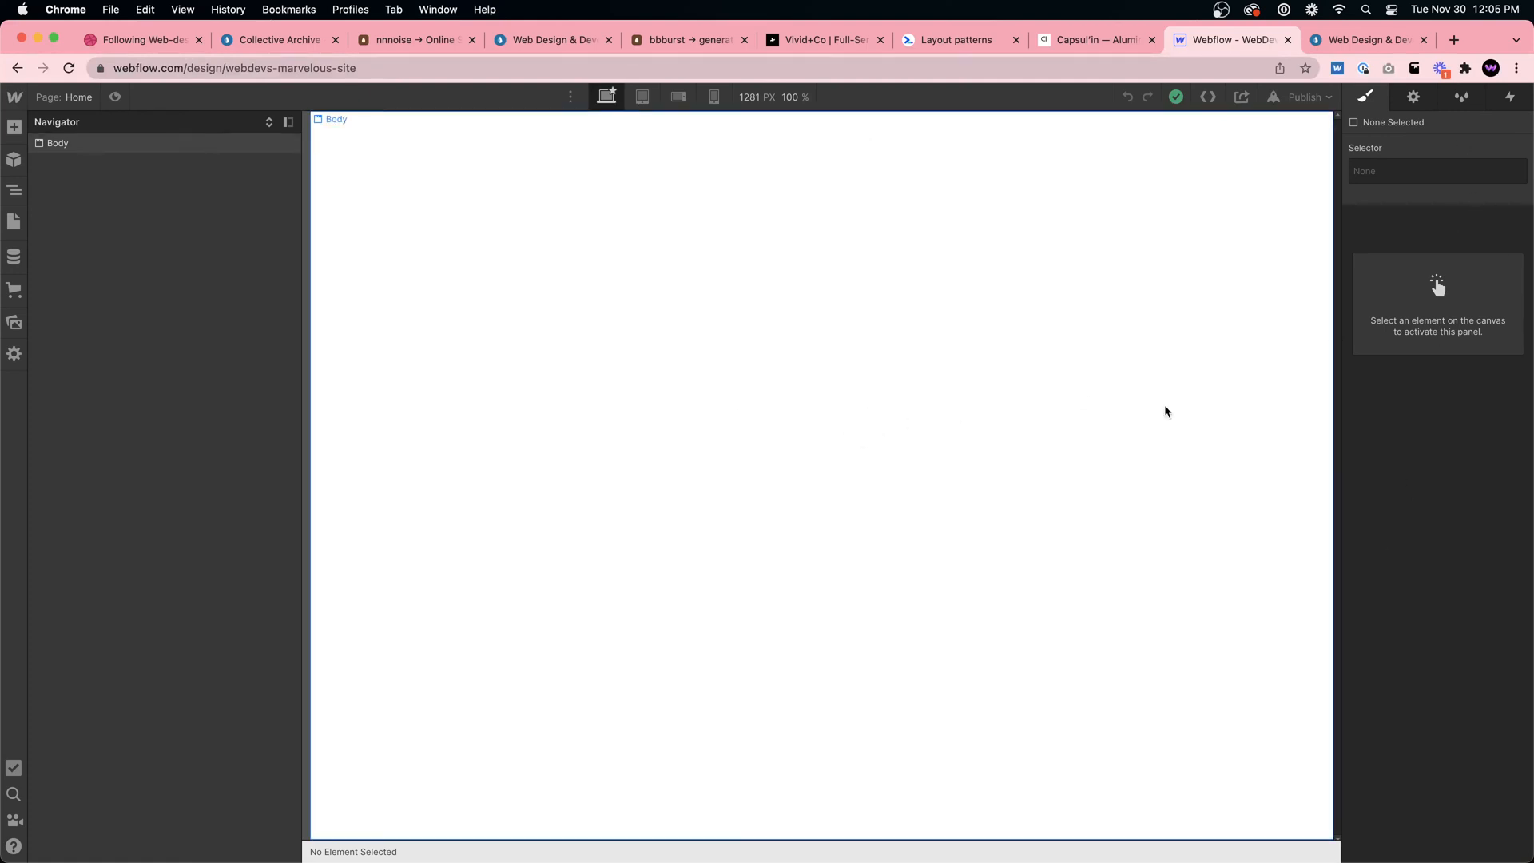
Set the Webflow canvas width to 2400 px and close the canvas settings
left_click(755, 97)
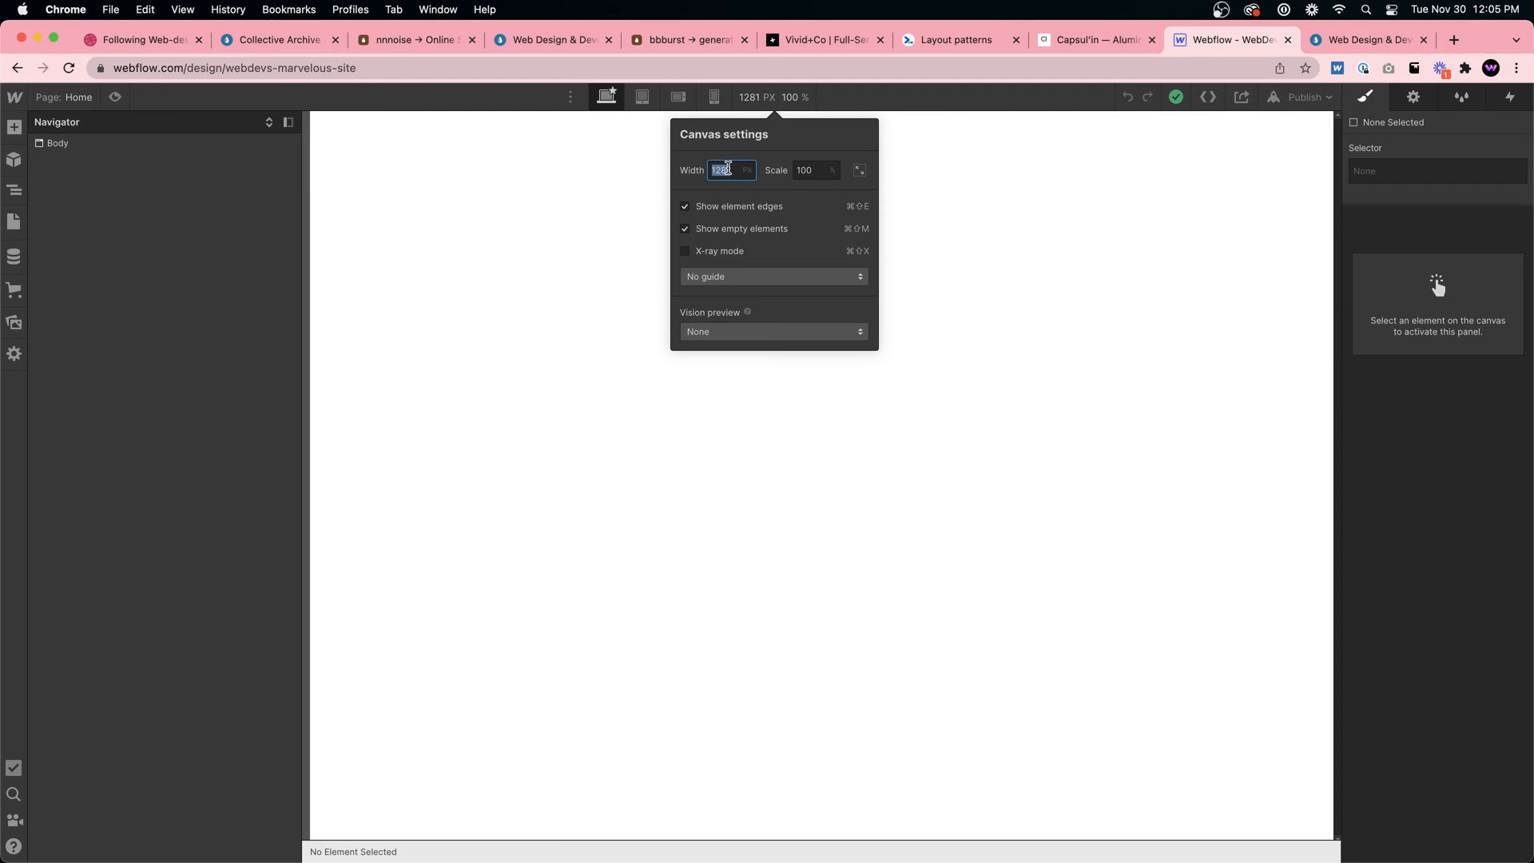
type("2400")
key("Return")
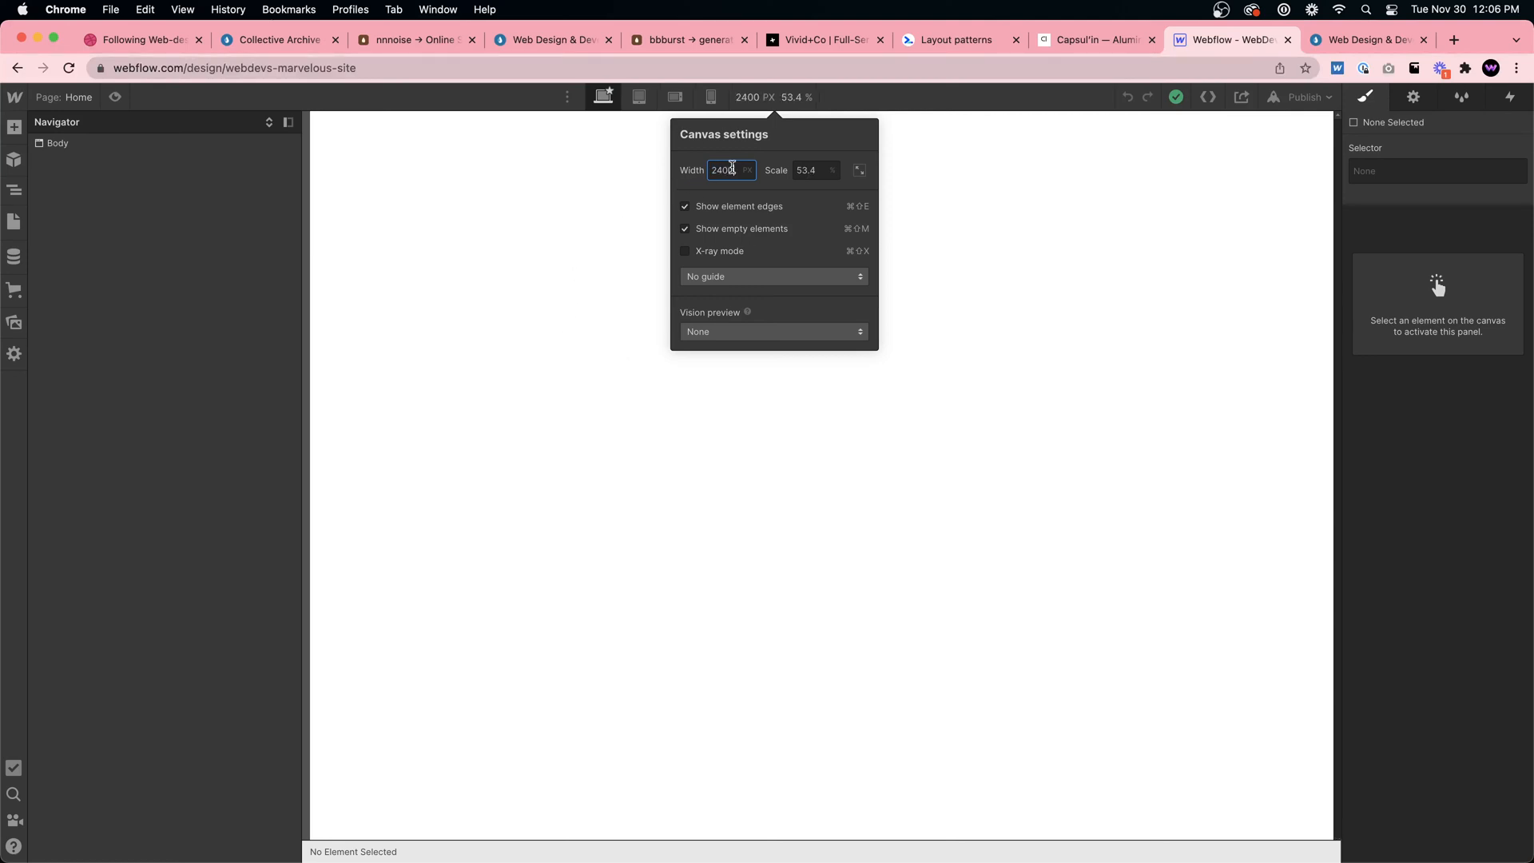
left_click(751, 95)
left_click(816, 102)
left_click(894, 416)
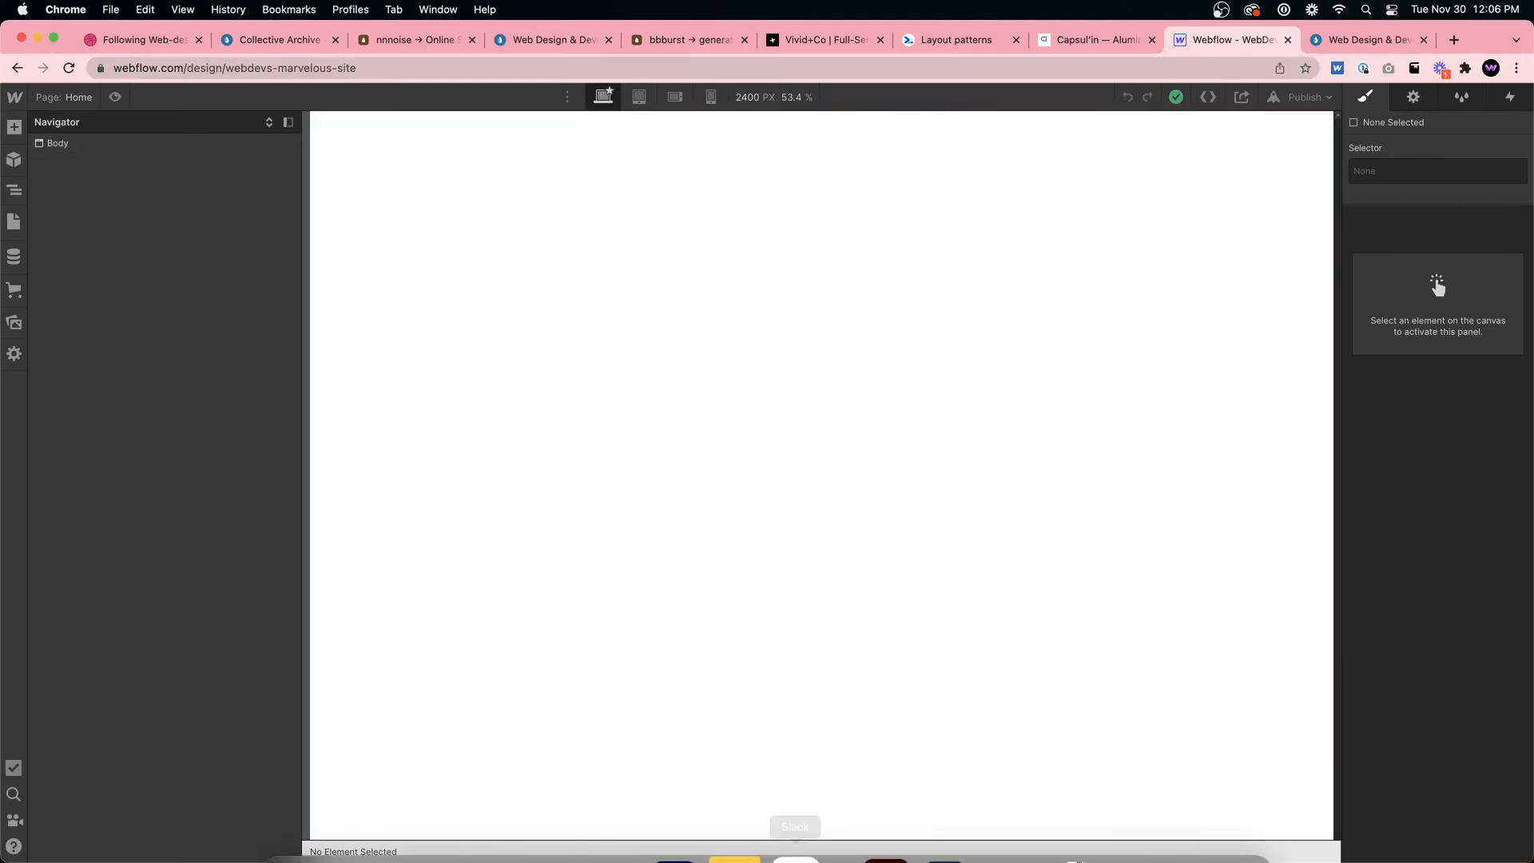
Switch to Sizzy to view the Lella preview once more, and return to the Webflow Designer in Chrome
mouse_move(807, 847)
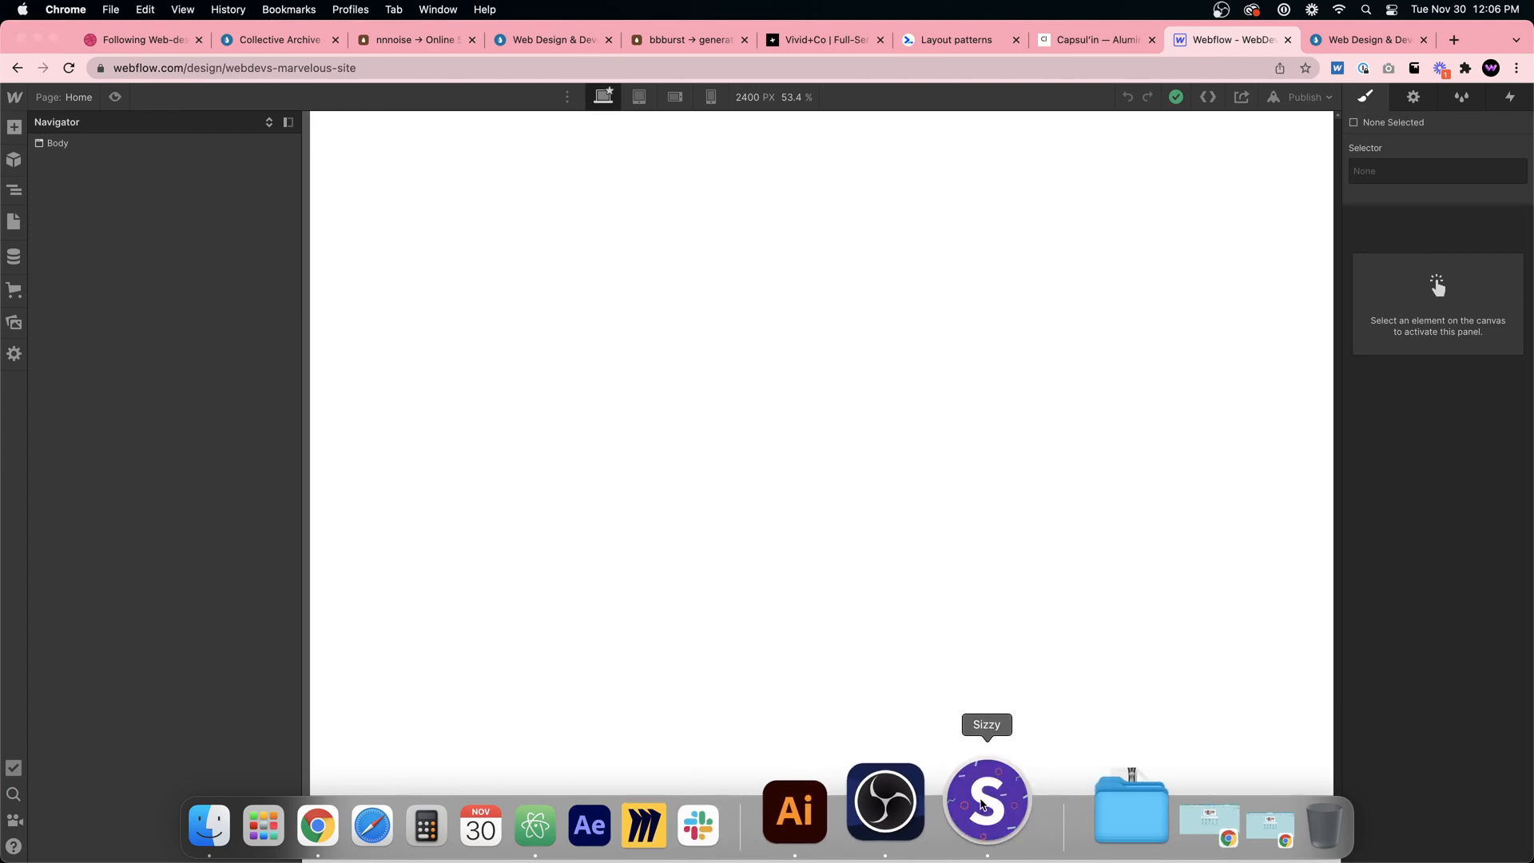
left_click(986, 801)
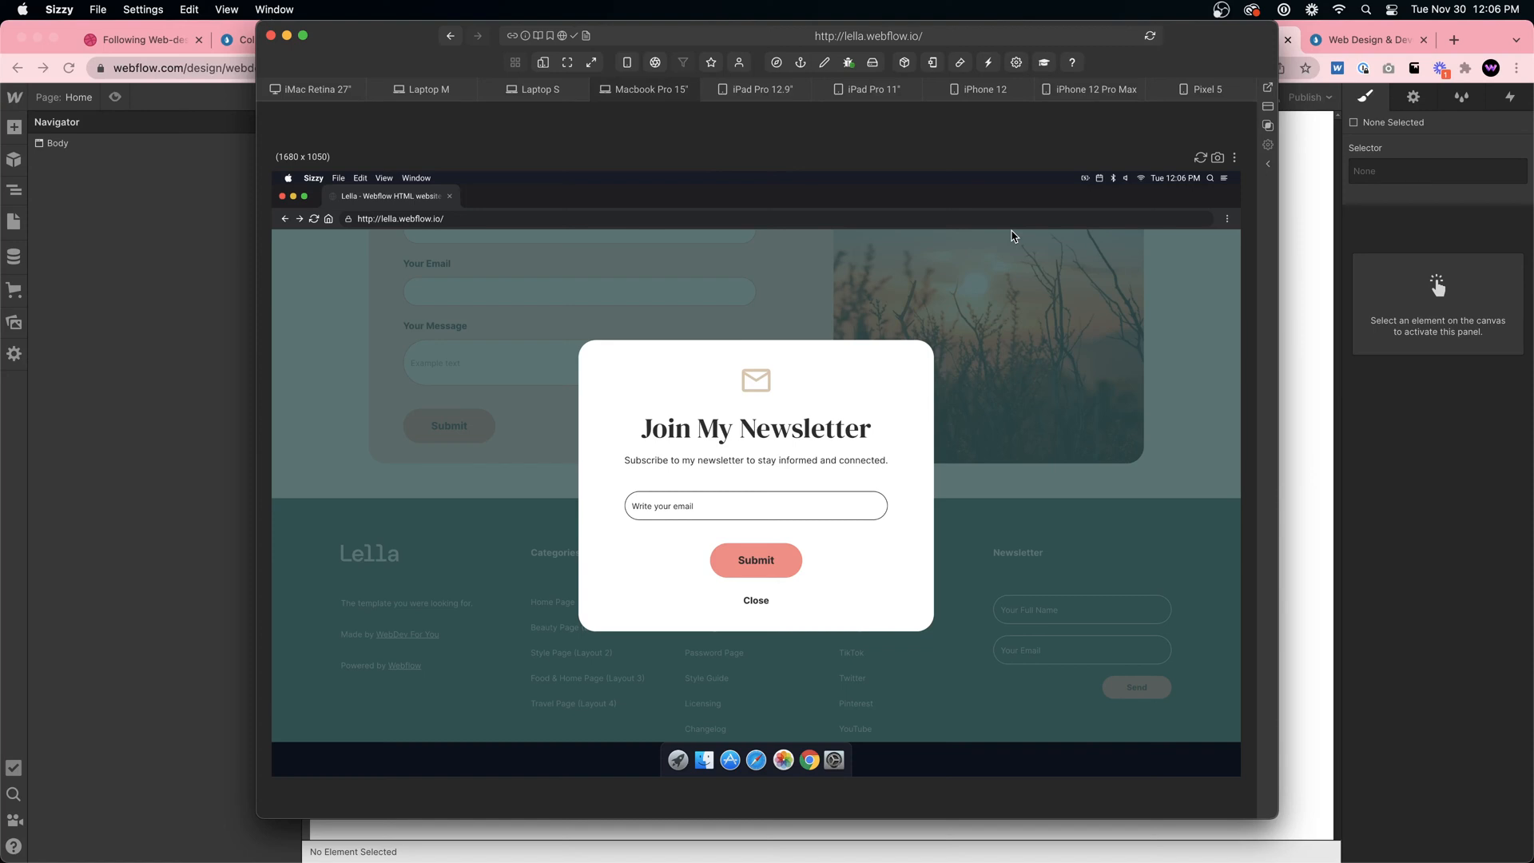
left_click(1305, 233)
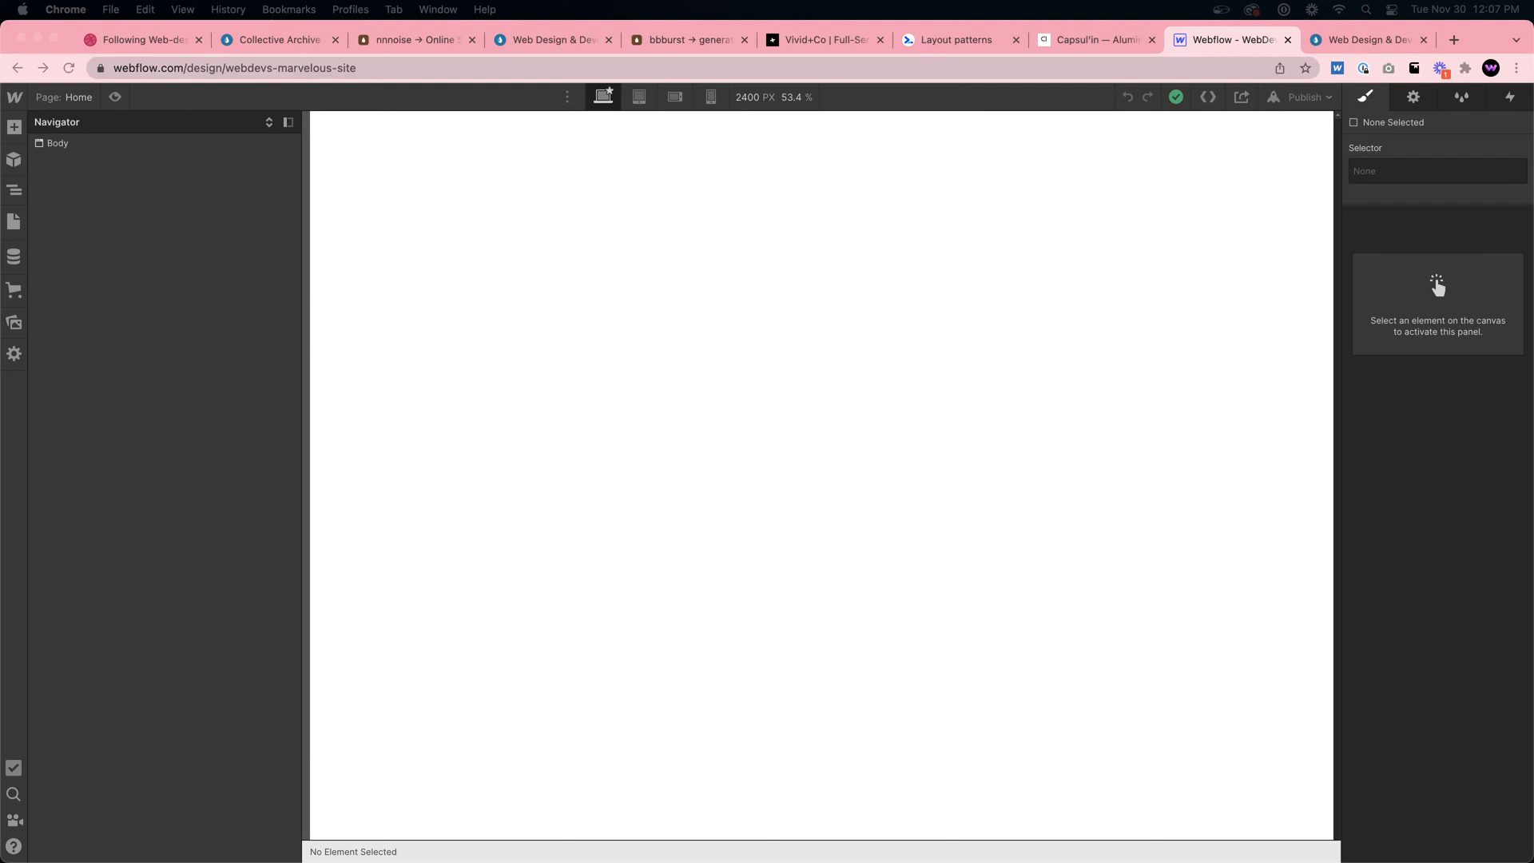
Open the KIK (DISPLAY) Behance project again and go through it to the source files in the project details
left_click(1319, 40)
left_click(1289, 106)
scroll(1171, 306, "down", 5)
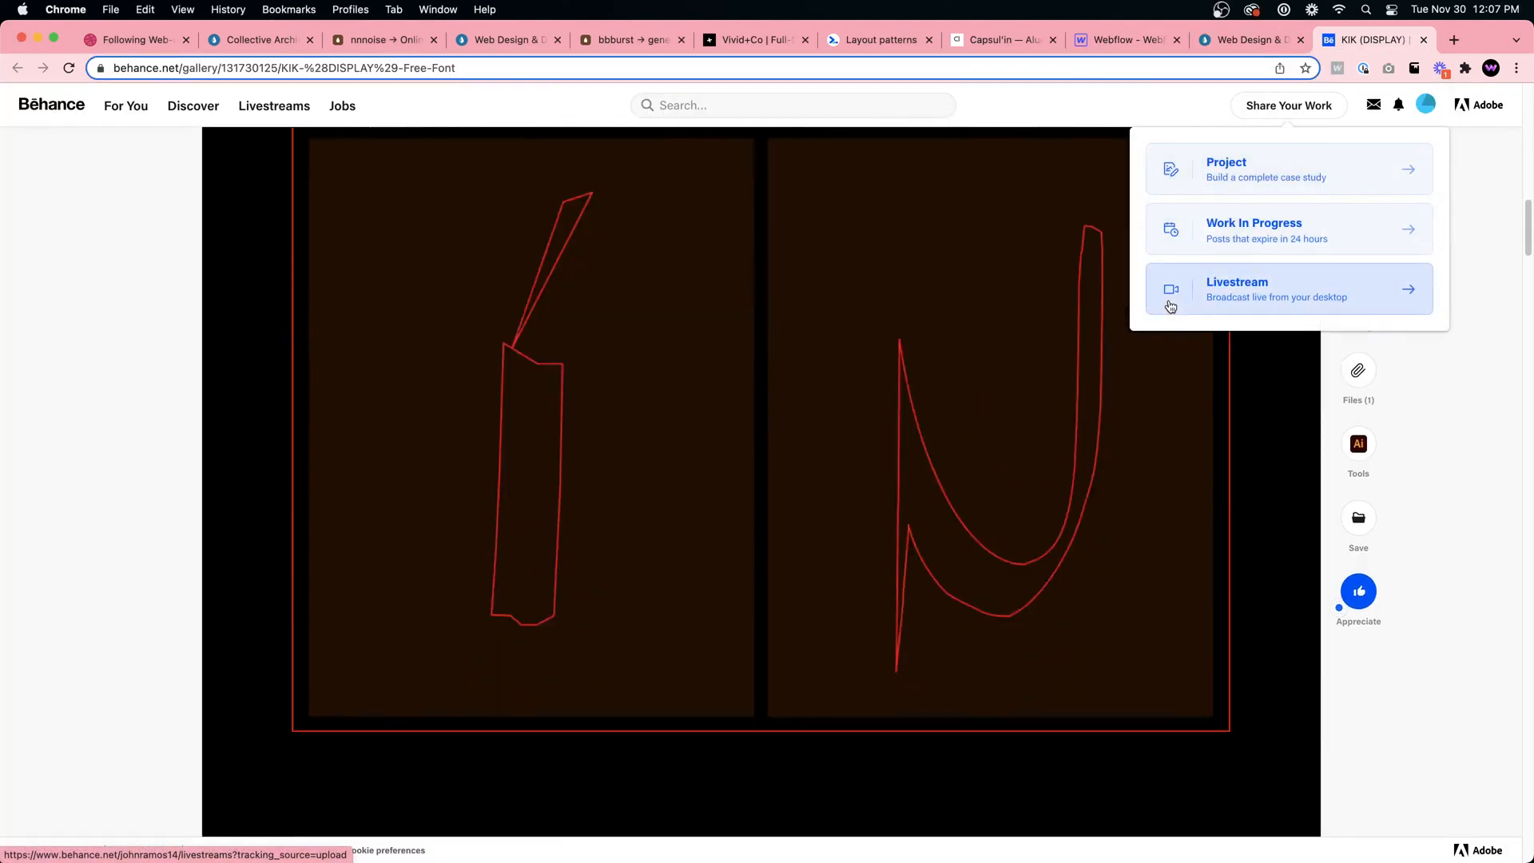
scroll(1171, 306, "down", 20)
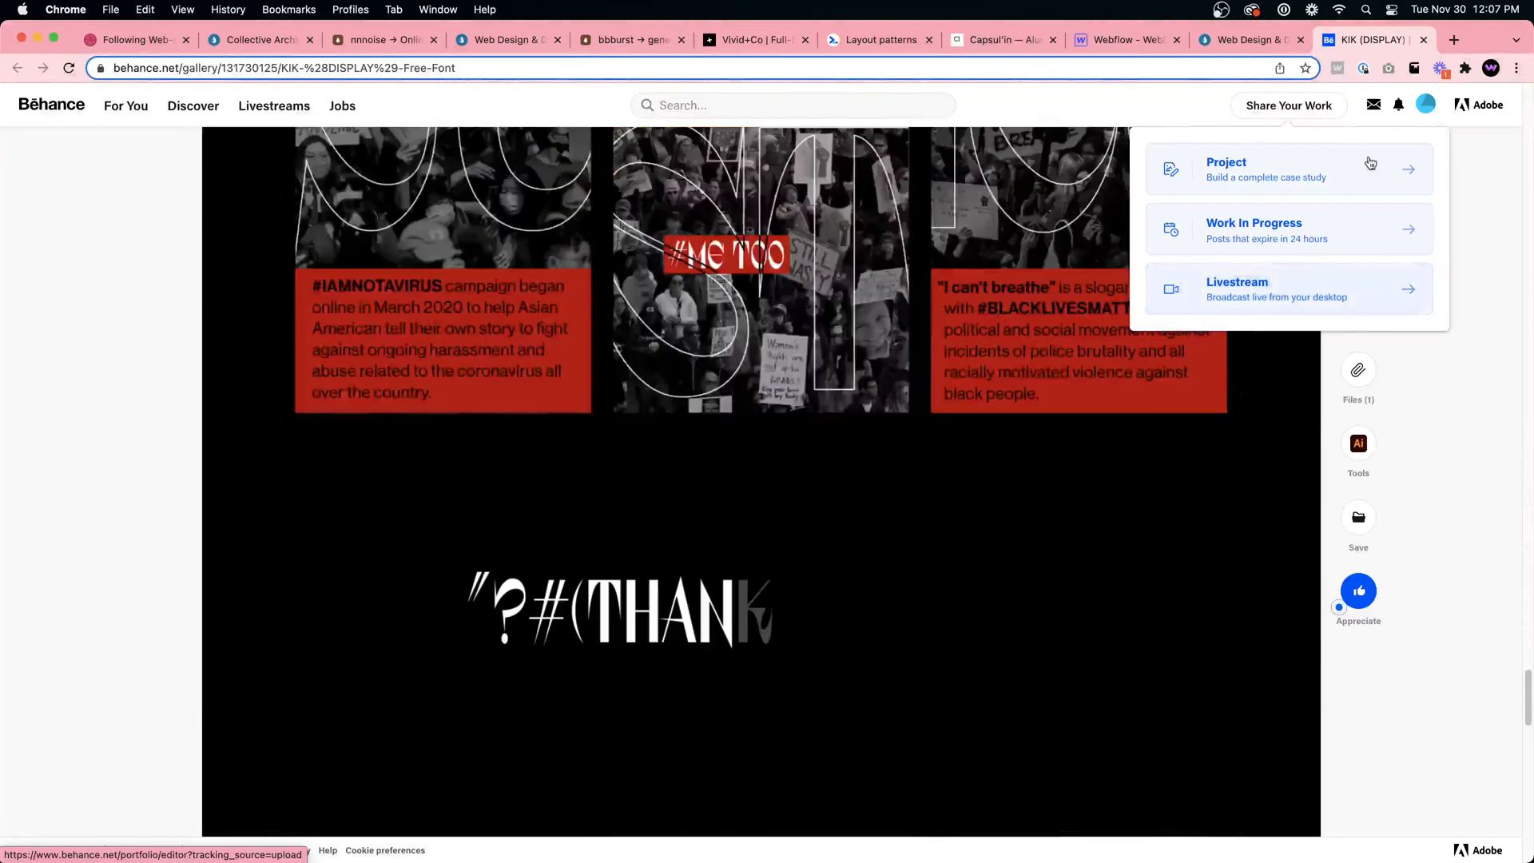
scroll(1105, 415, "down", 10)
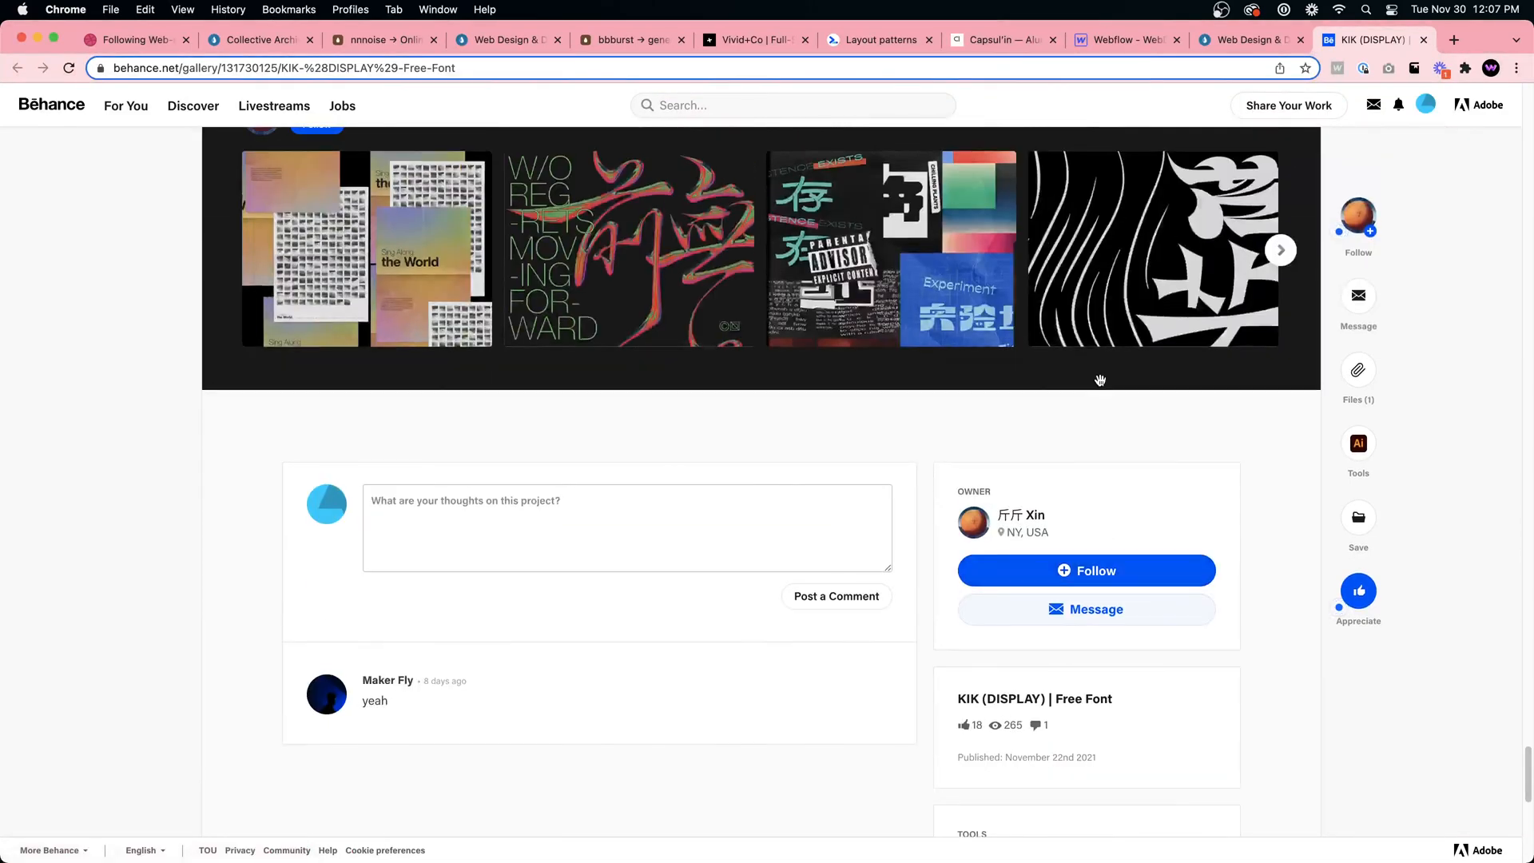
scroll(1115, 447, "down", 3)
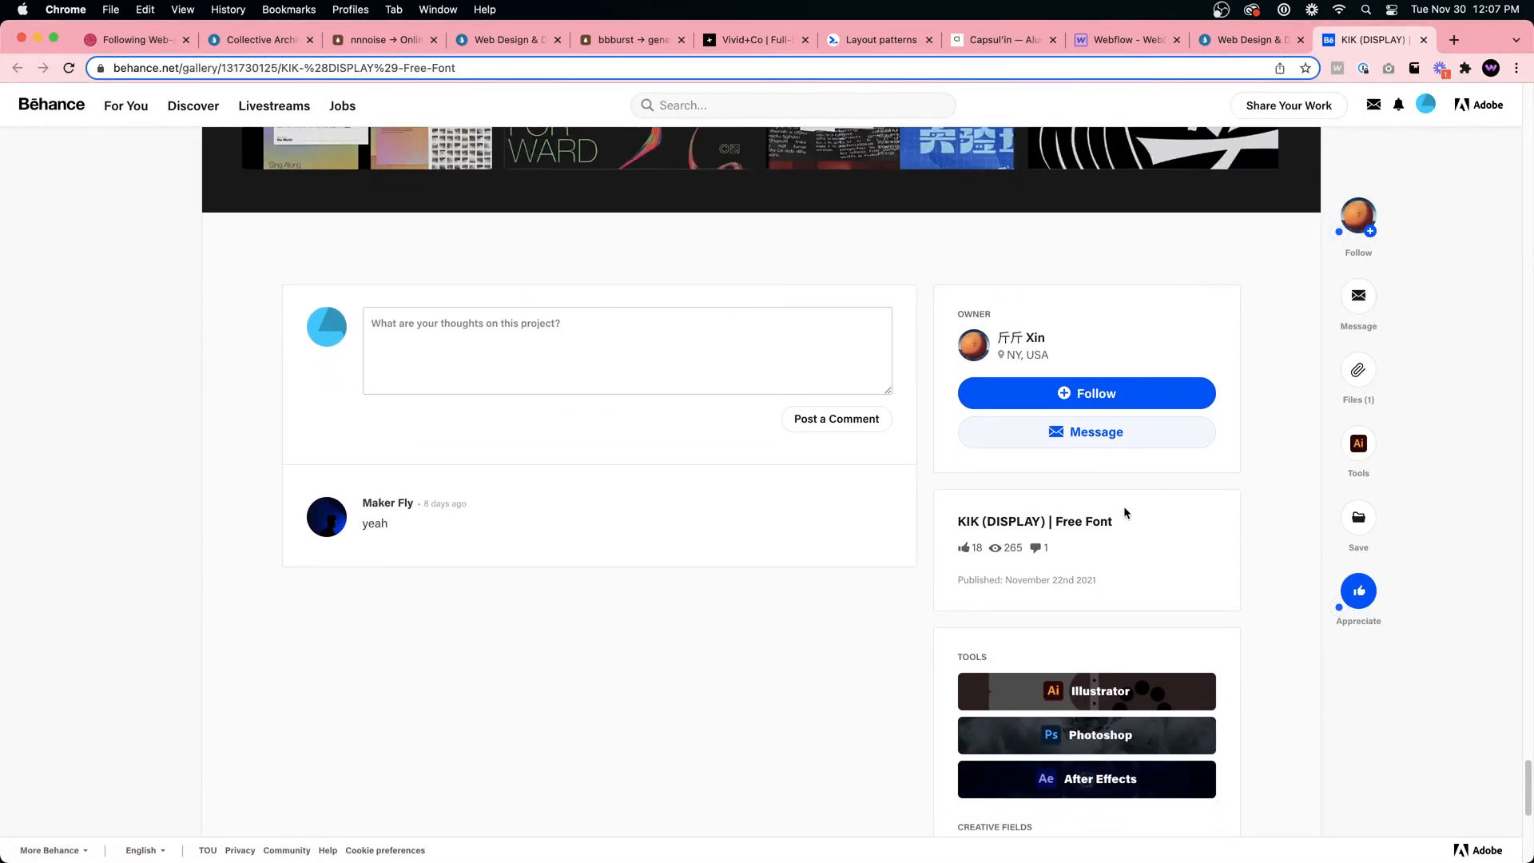
scroll(1058, 631, "down", 6)
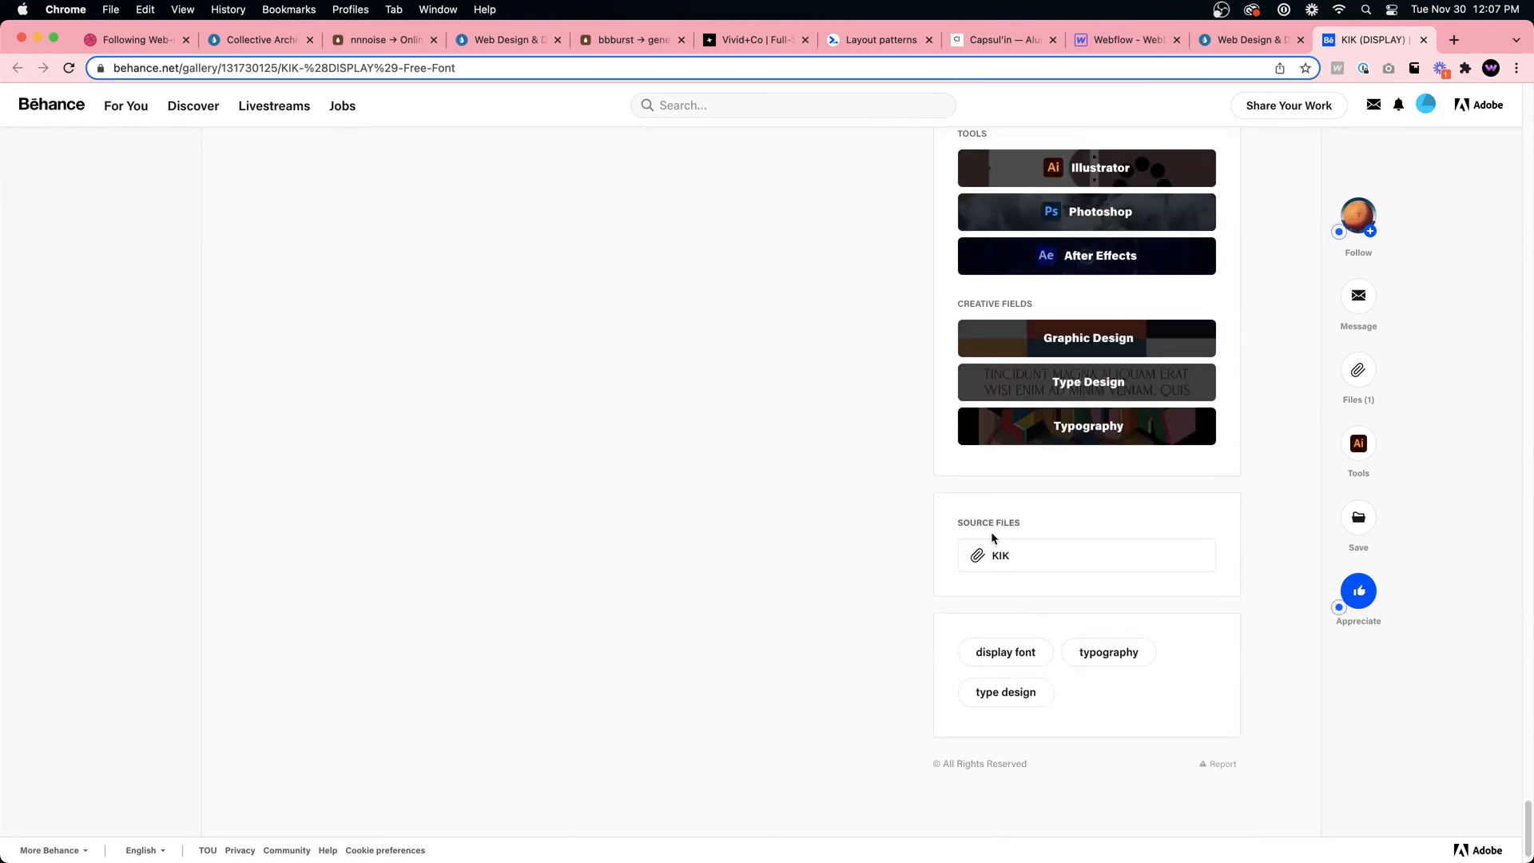
Open the KIK source file on Google Drive, download KIK-Regular.ttf and show it in Finder
left_click(1001, 554)
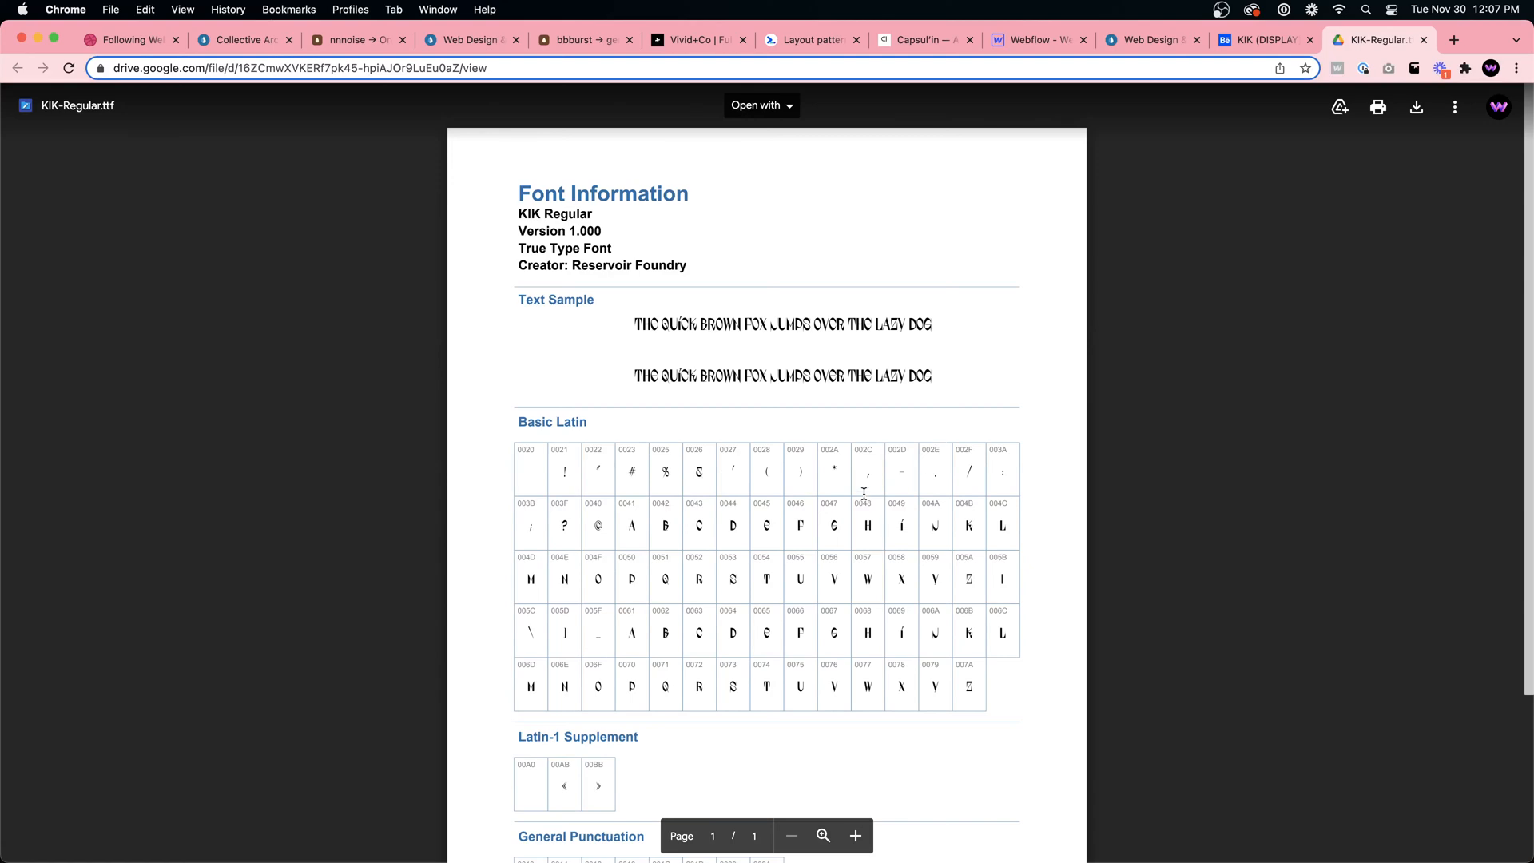
scroll(864, 494, "down", 3)
scroll(853, 496, "up", 3)
left_click(1410, 108)
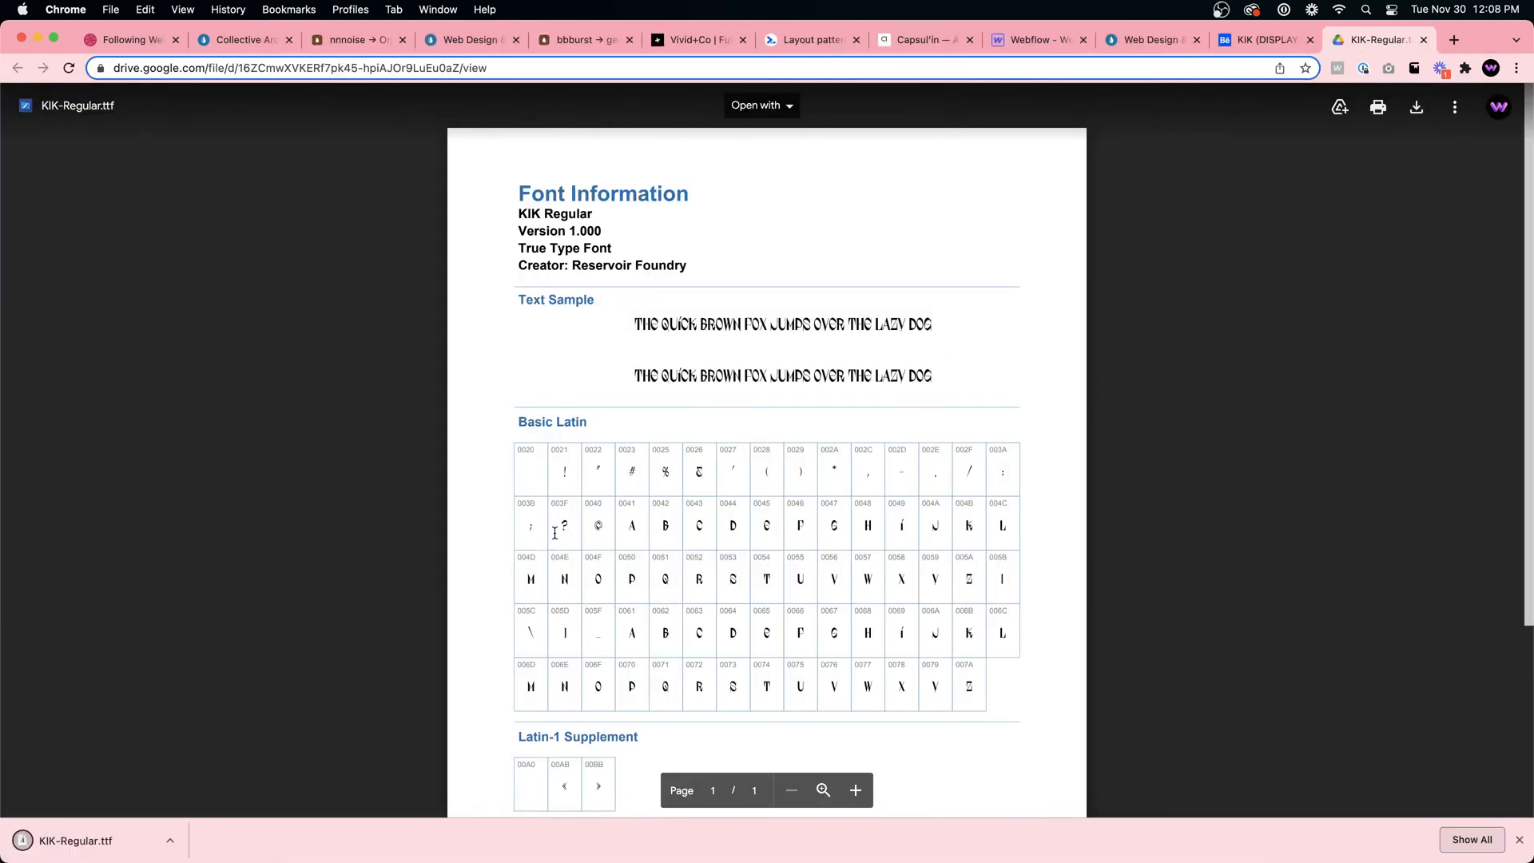
left_click(160, 840)
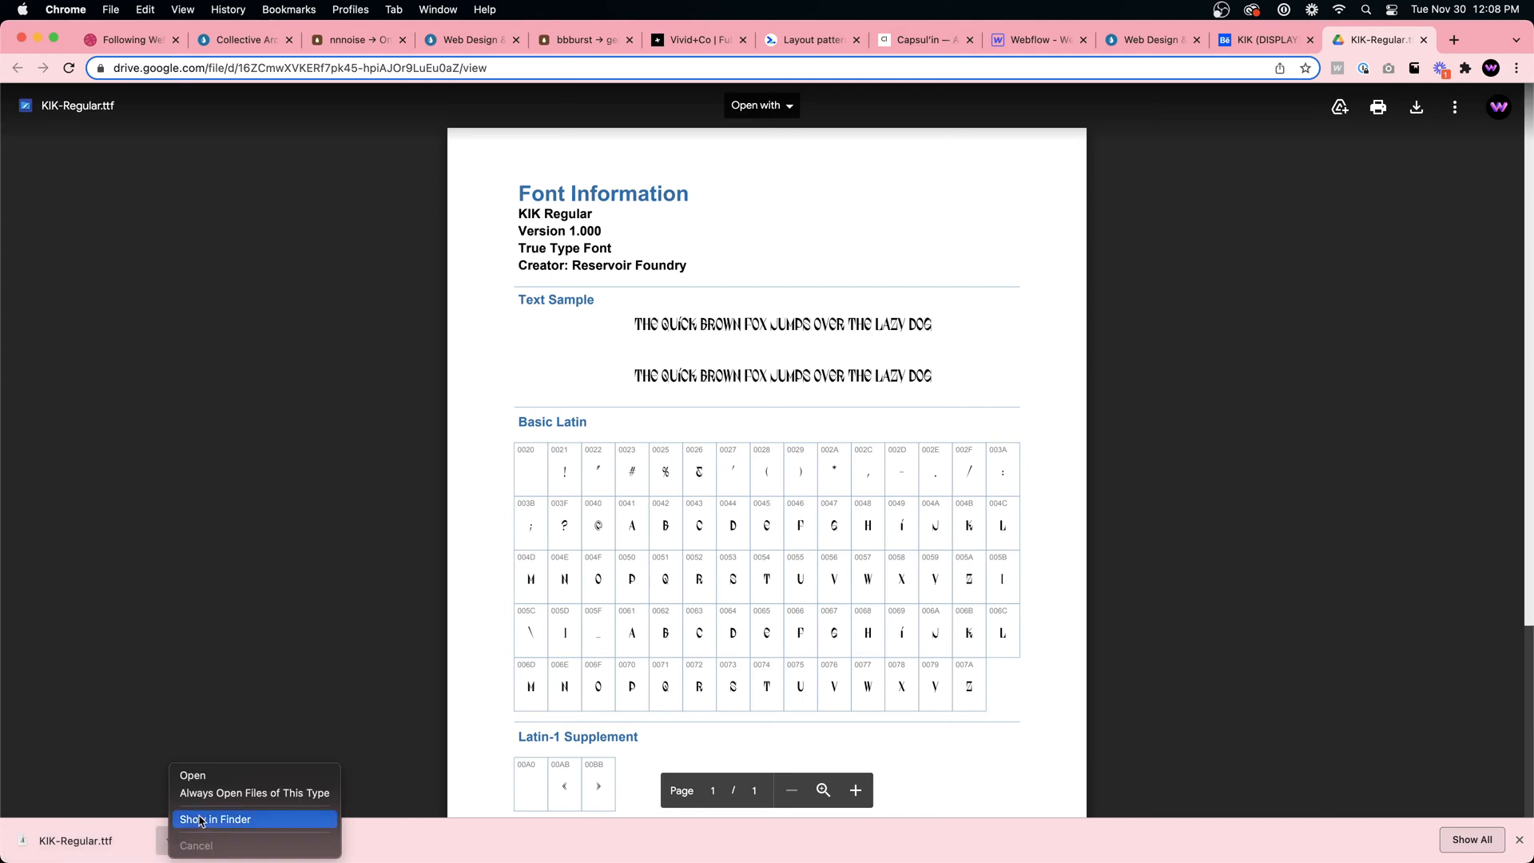
left_click(215, 816)
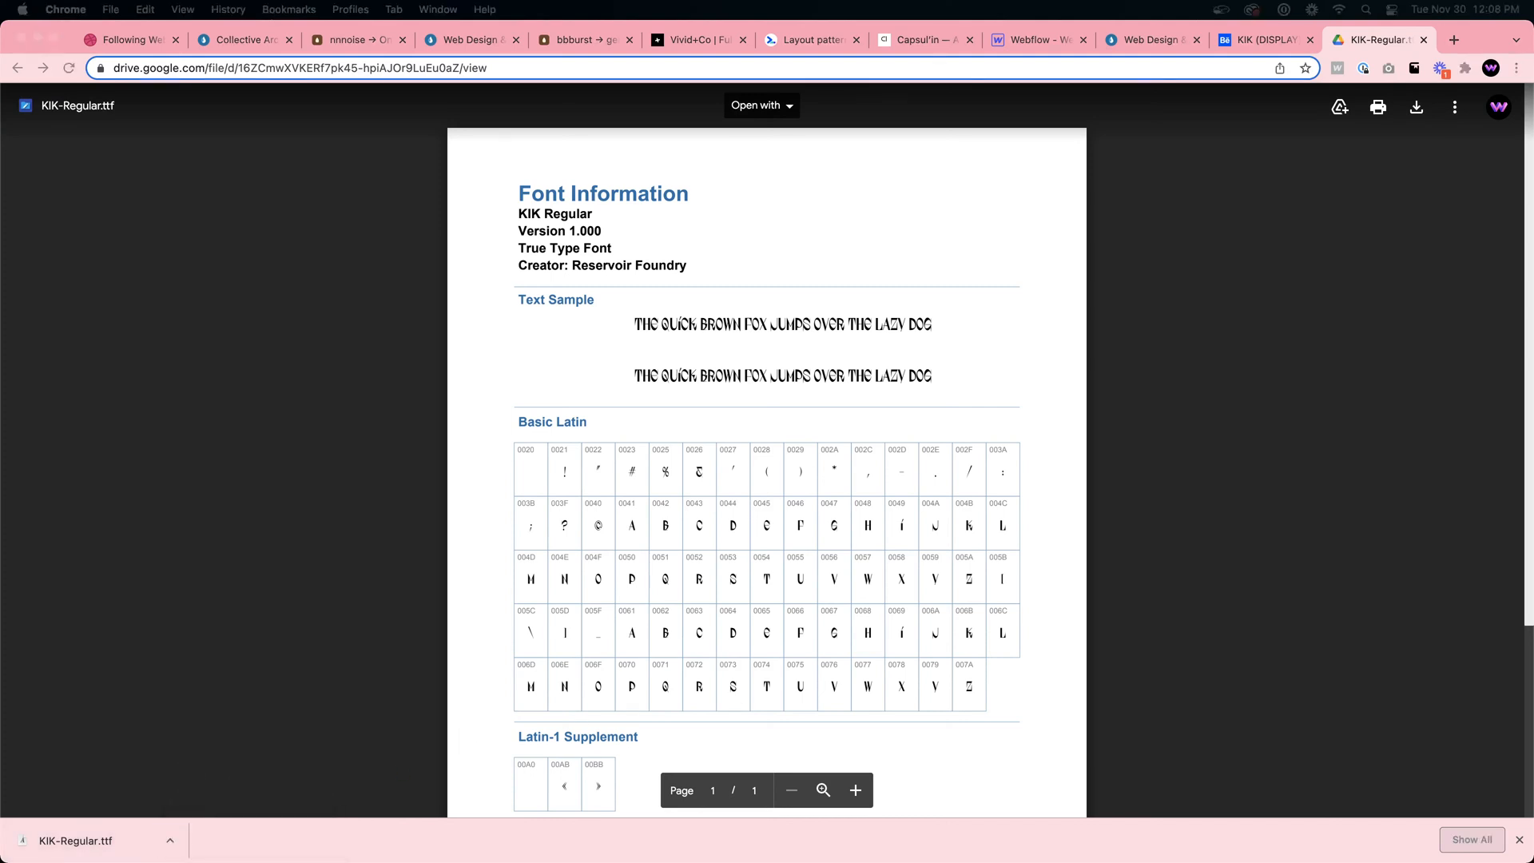
Search Google for "fontsquirrel" in a new browser tab
left_click(1439, 37)
left_click(1454, 39)
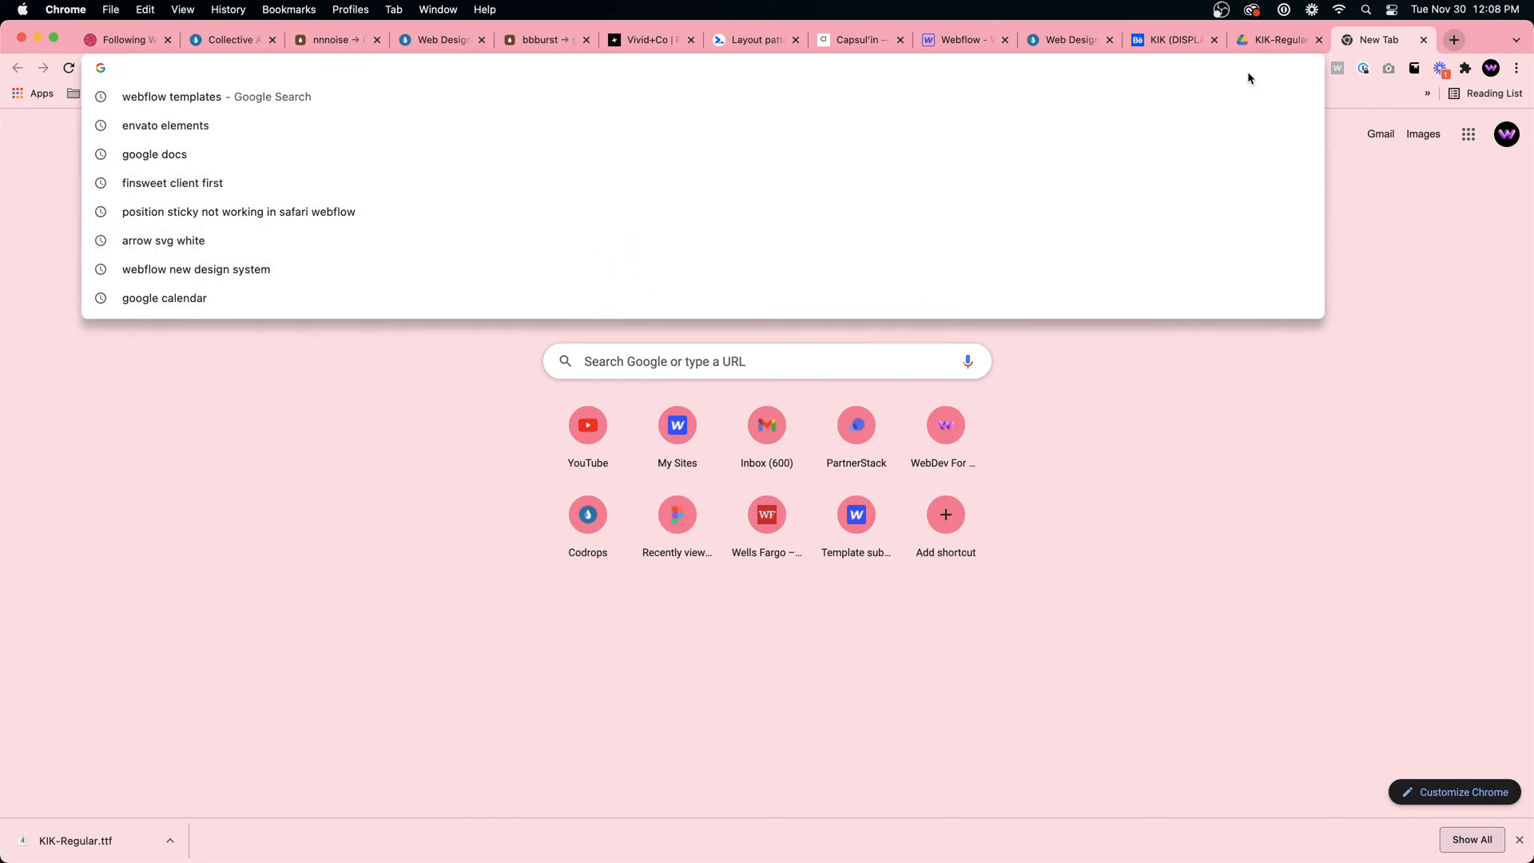
type("fontsqui")
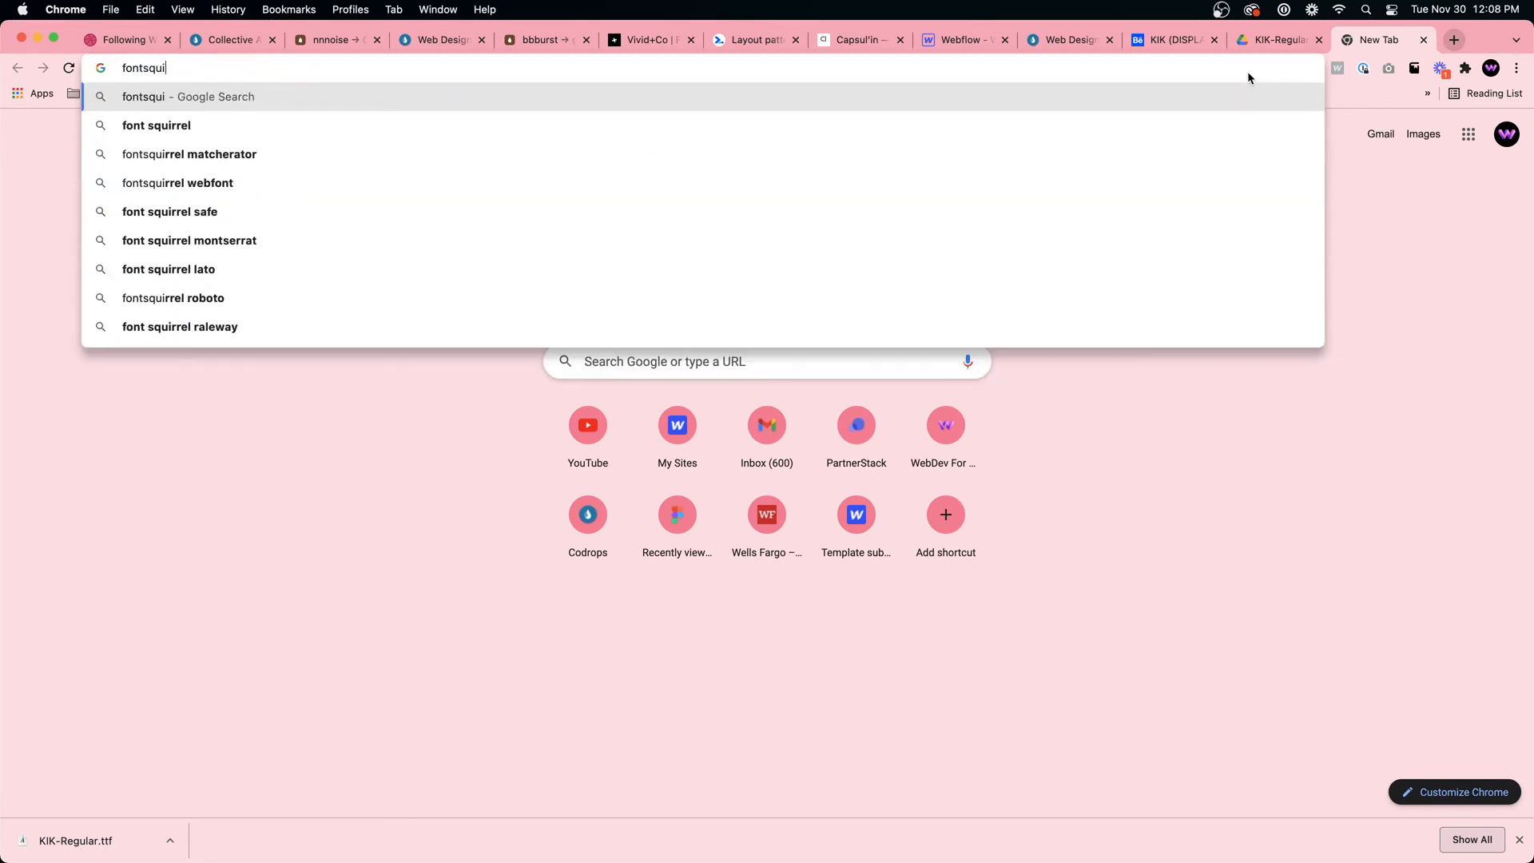
key("BackSpace")
key("BackSpace")
key("BackSpace")
type("quirr")
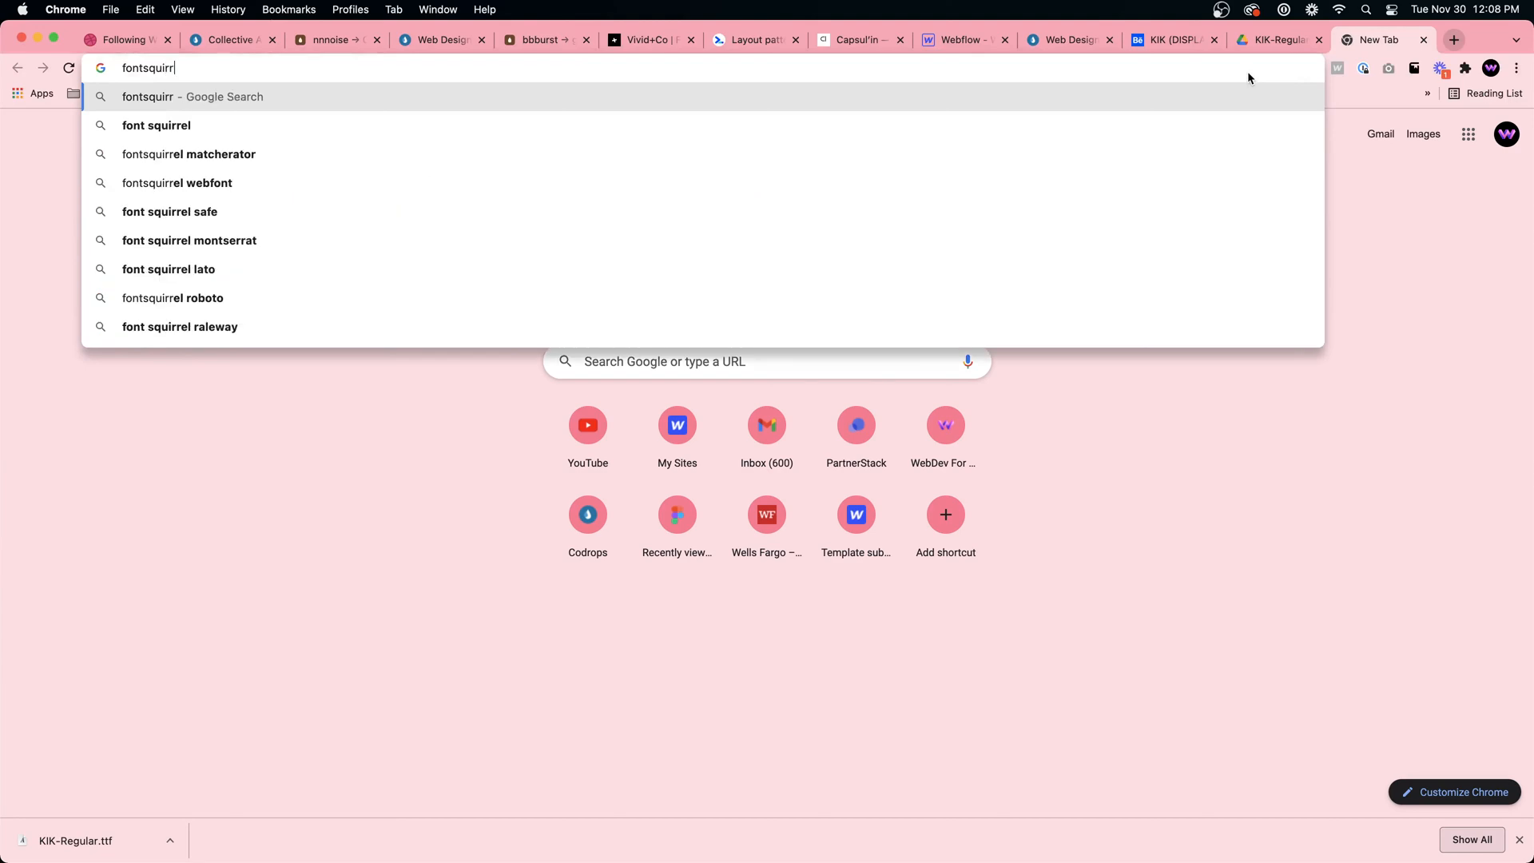
type("el")
key("Return")
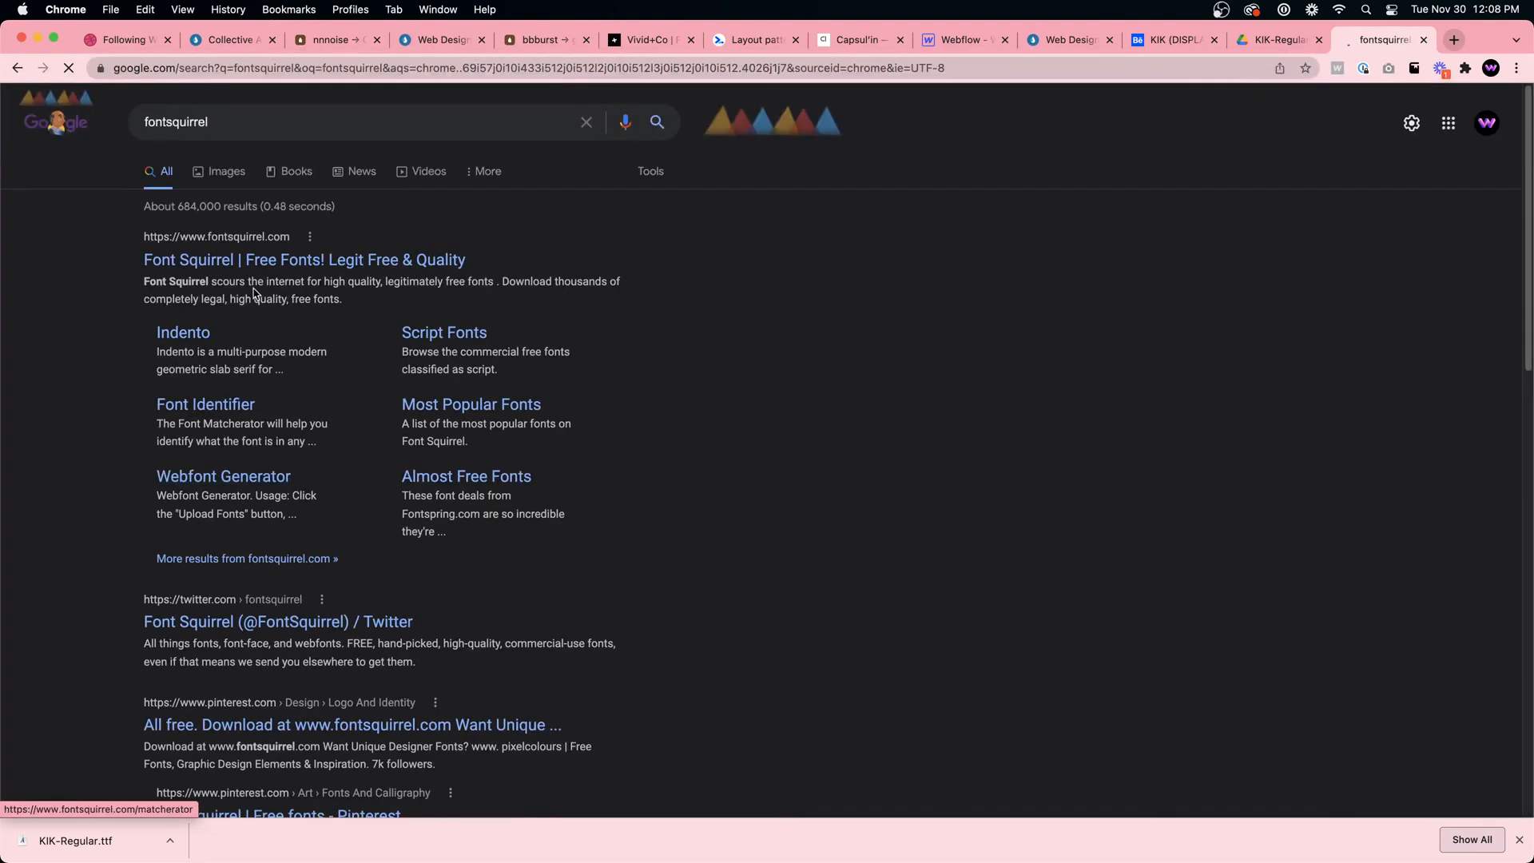
Open the Font Squirrel website from the search results and go to its Webfont Generator
left_click(245, 271)
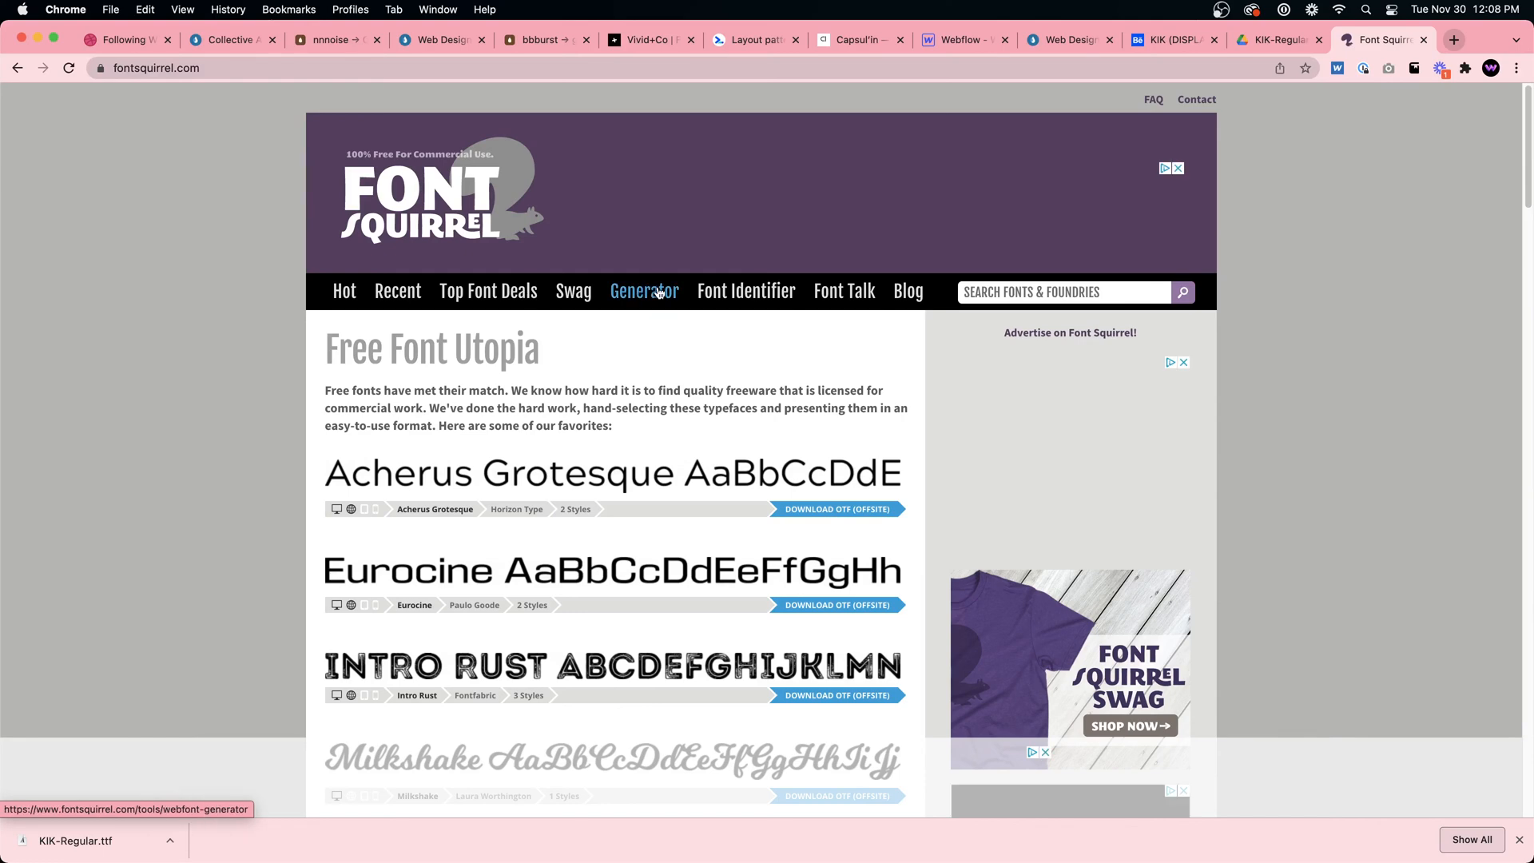
left_click(662, 294)
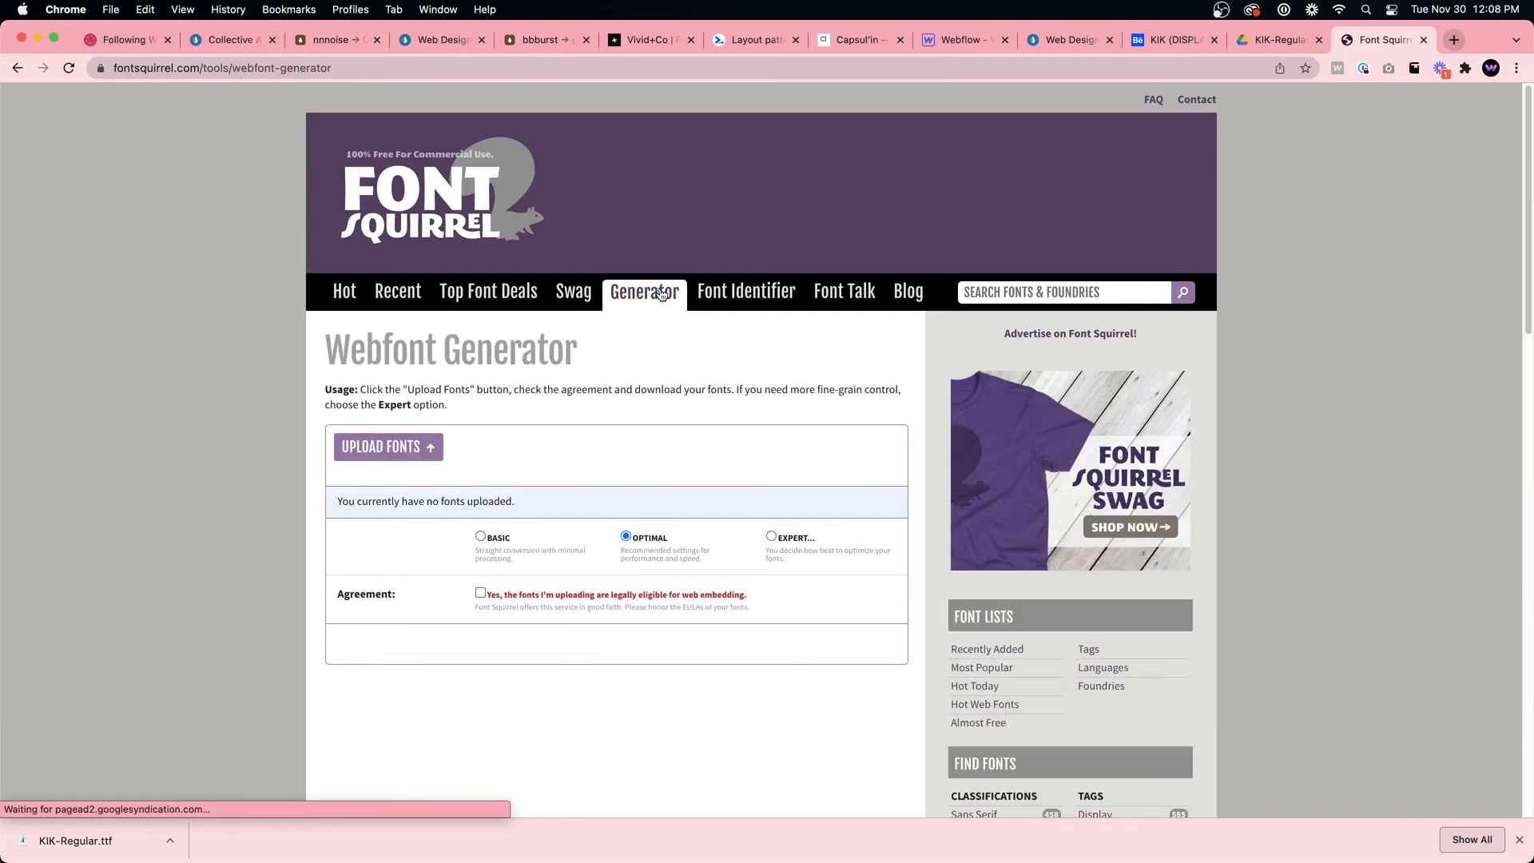
scroll(595, 454, "down", 1)
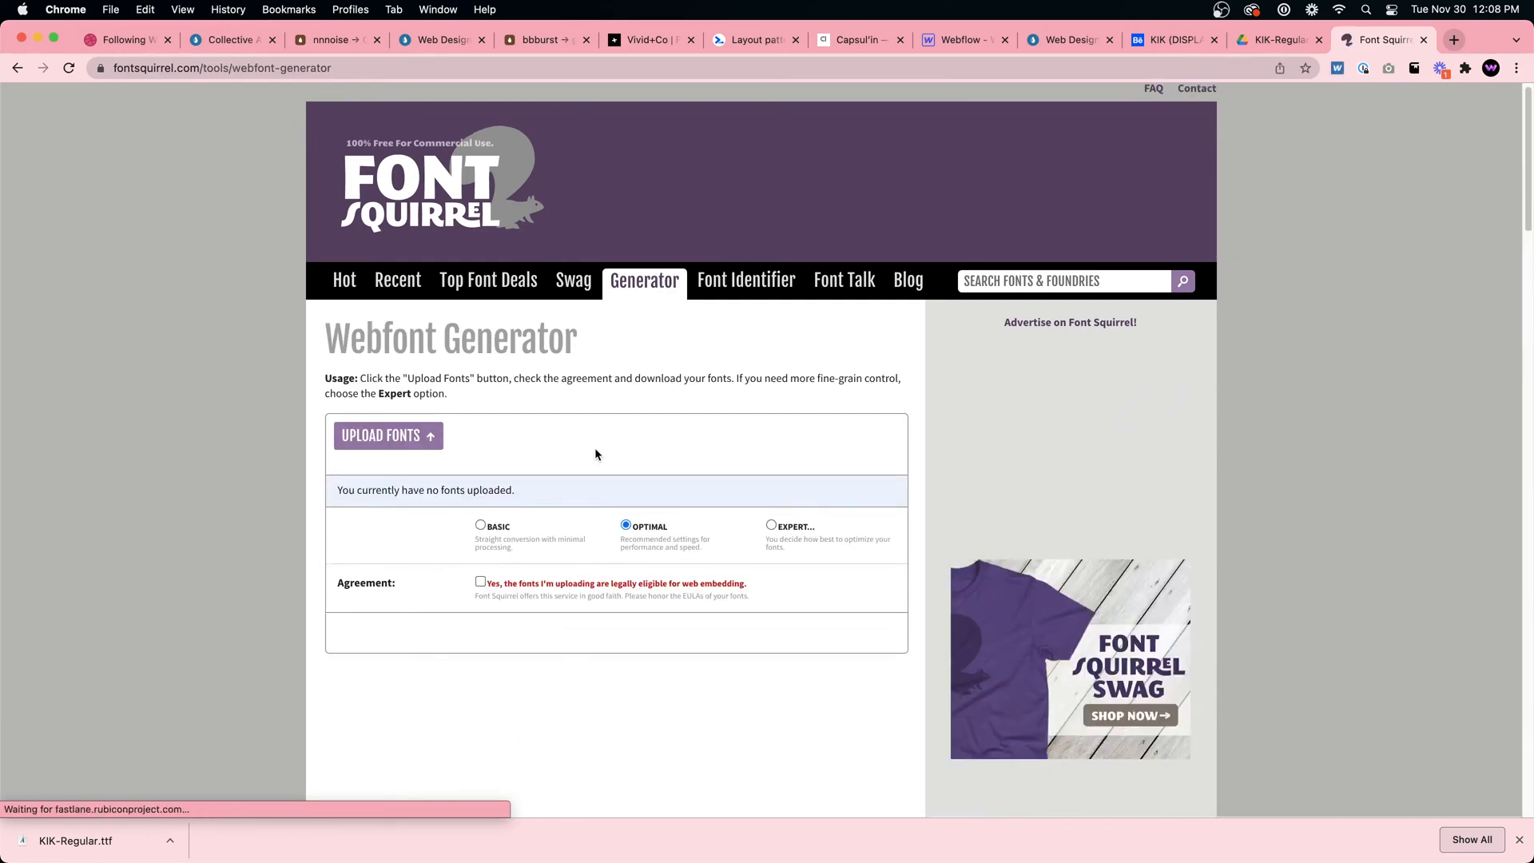
Try to upload KIK-Regular.ttf from the Downloads folder to the Webfont Generator with the Optimal setting
left_click(408, 441)
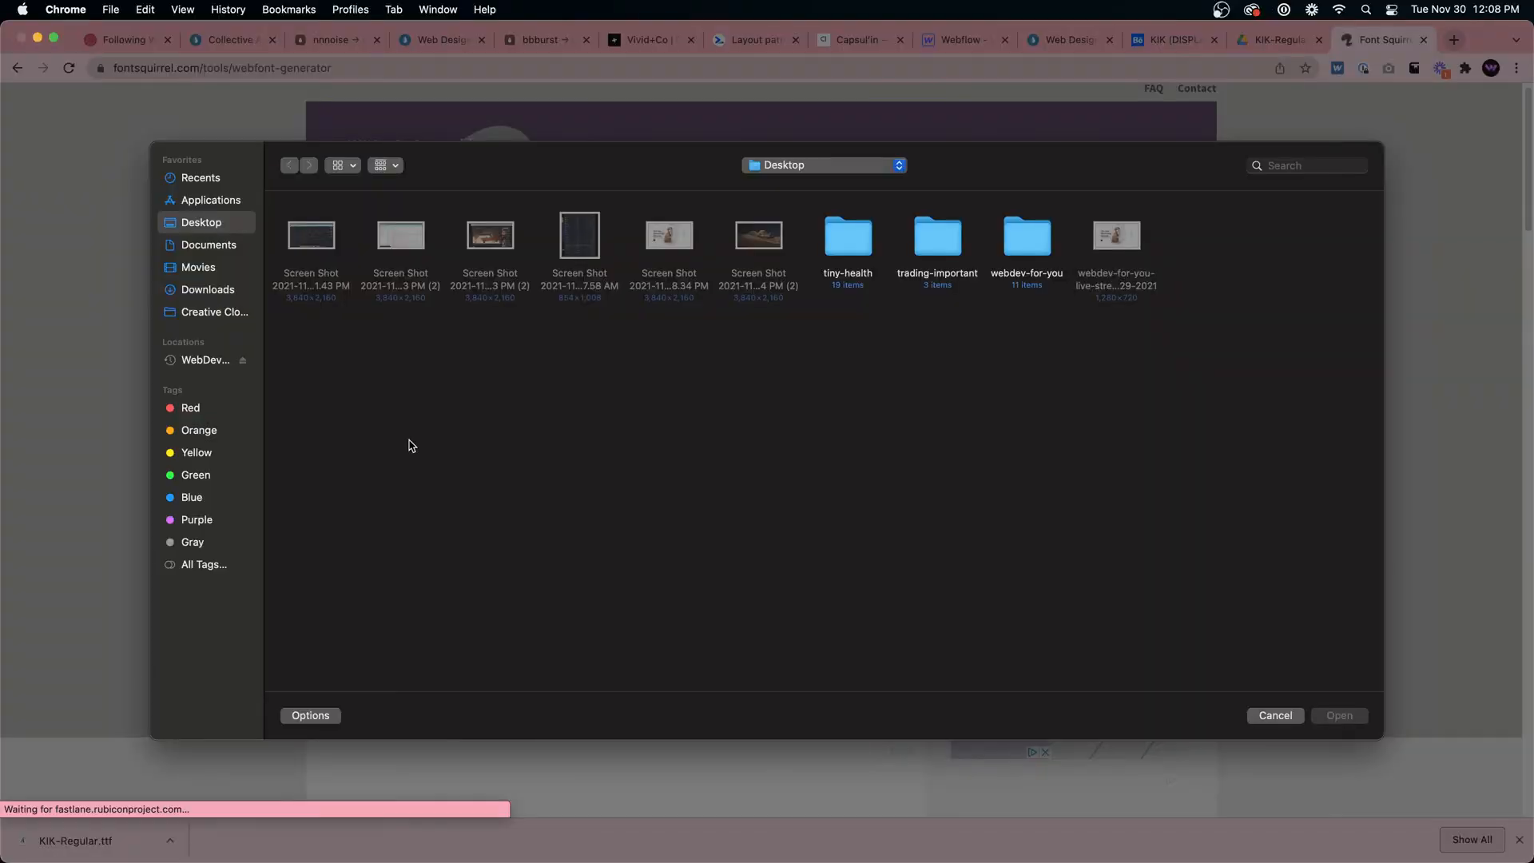
key("alt+super+l")
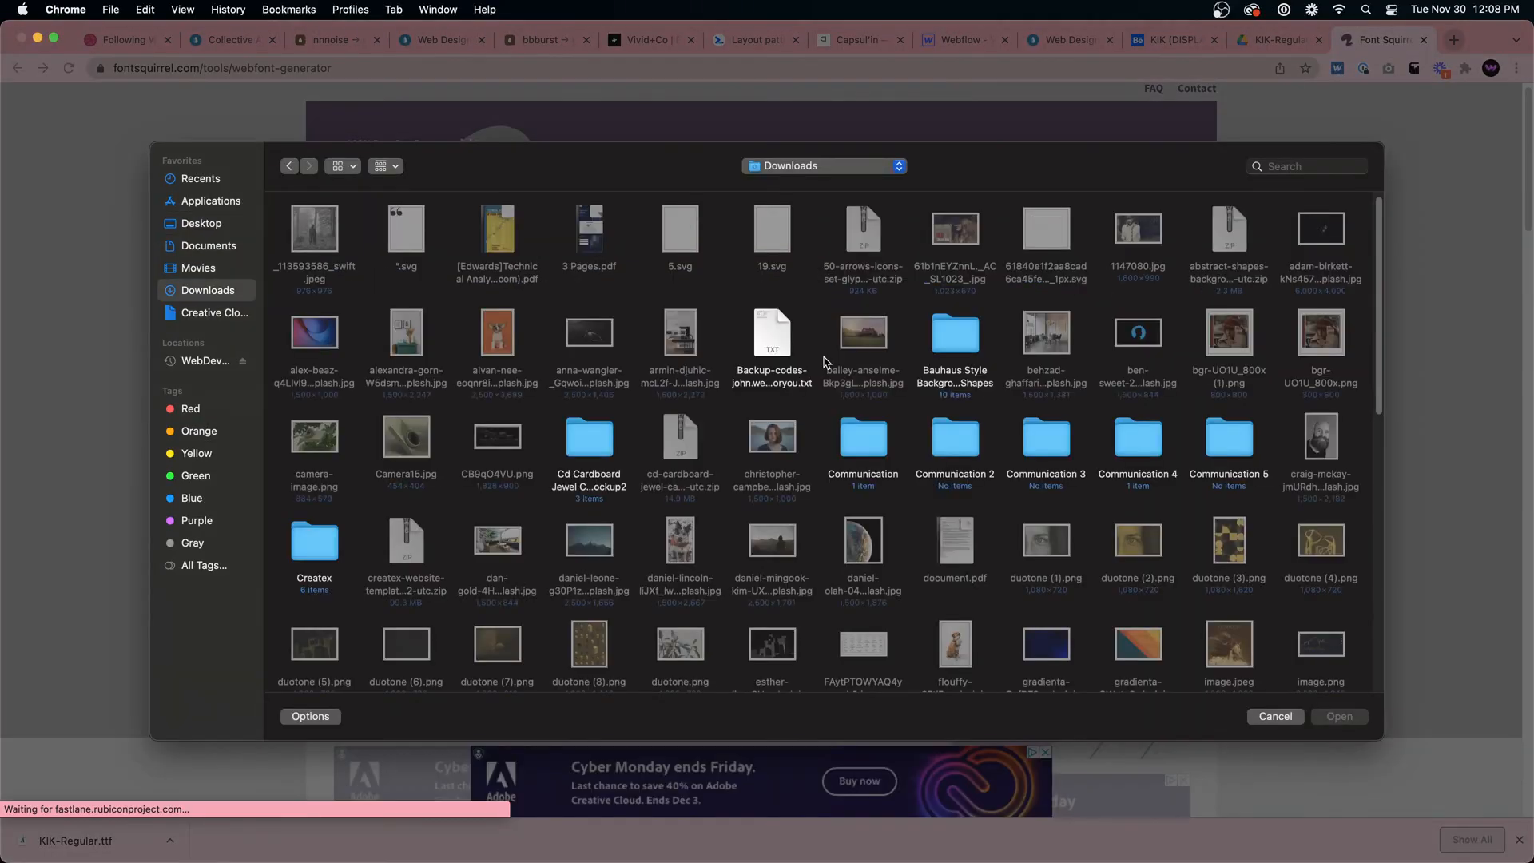
scroll(939, 370, "down", 3)
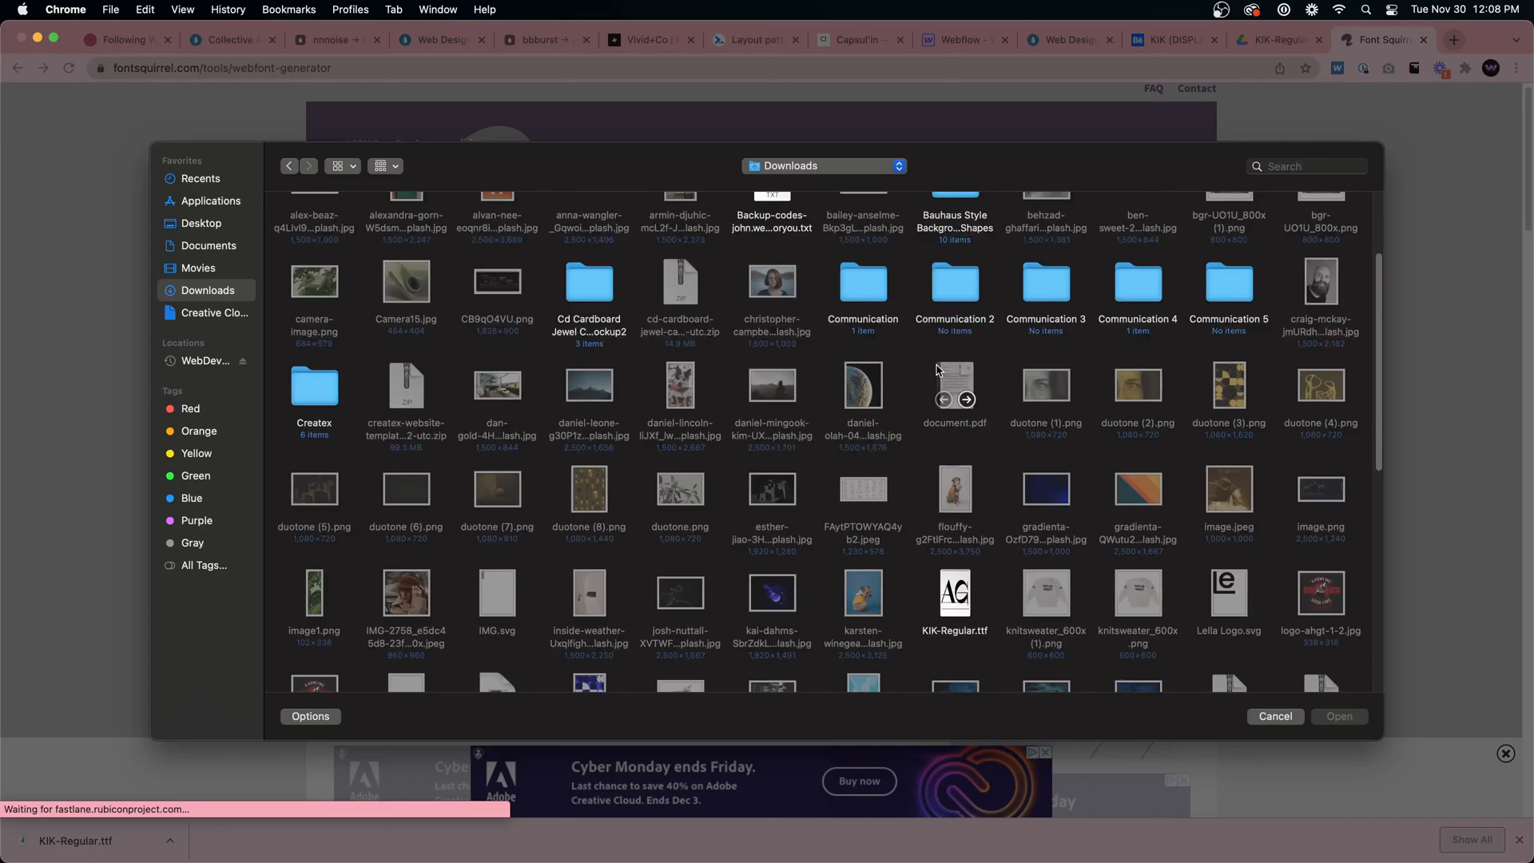
key("Escape")
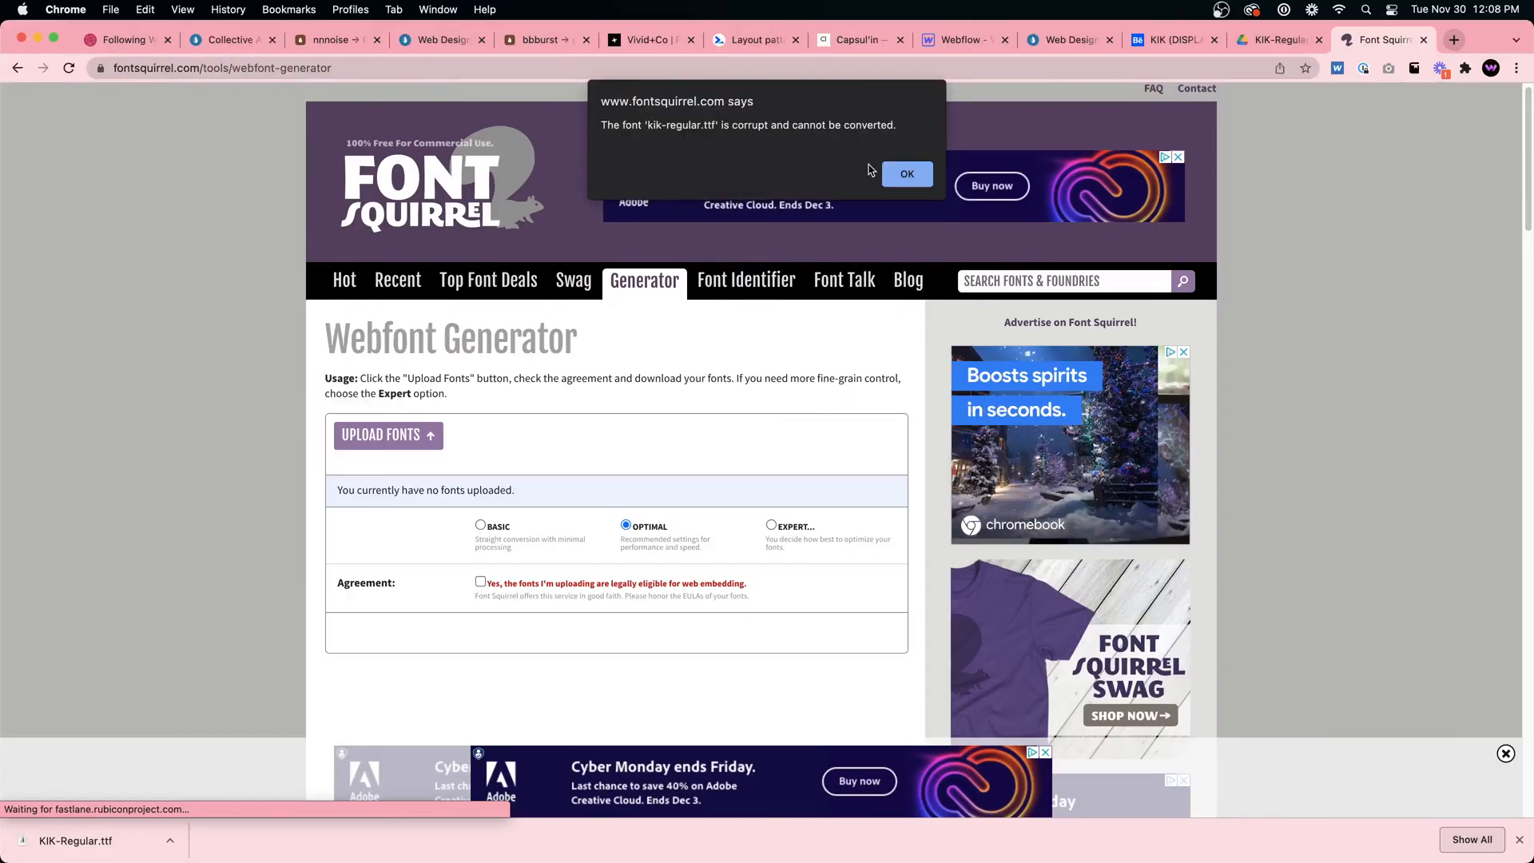
left_click(905, 173)
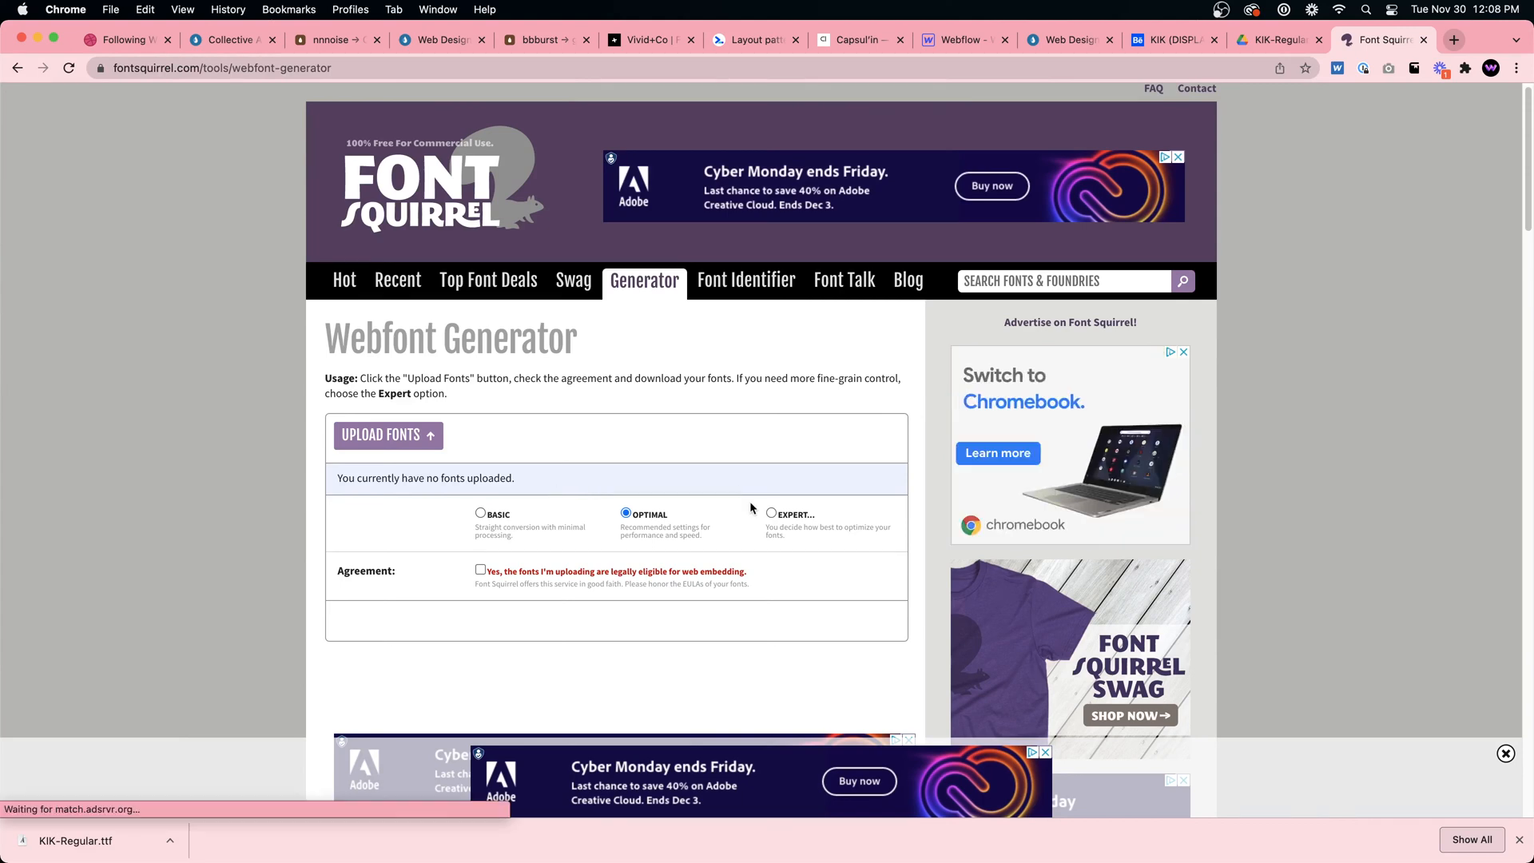
Switch the generator to the Expert option and try uploading KIK-Regular.ttf again
left_click(772, 514)
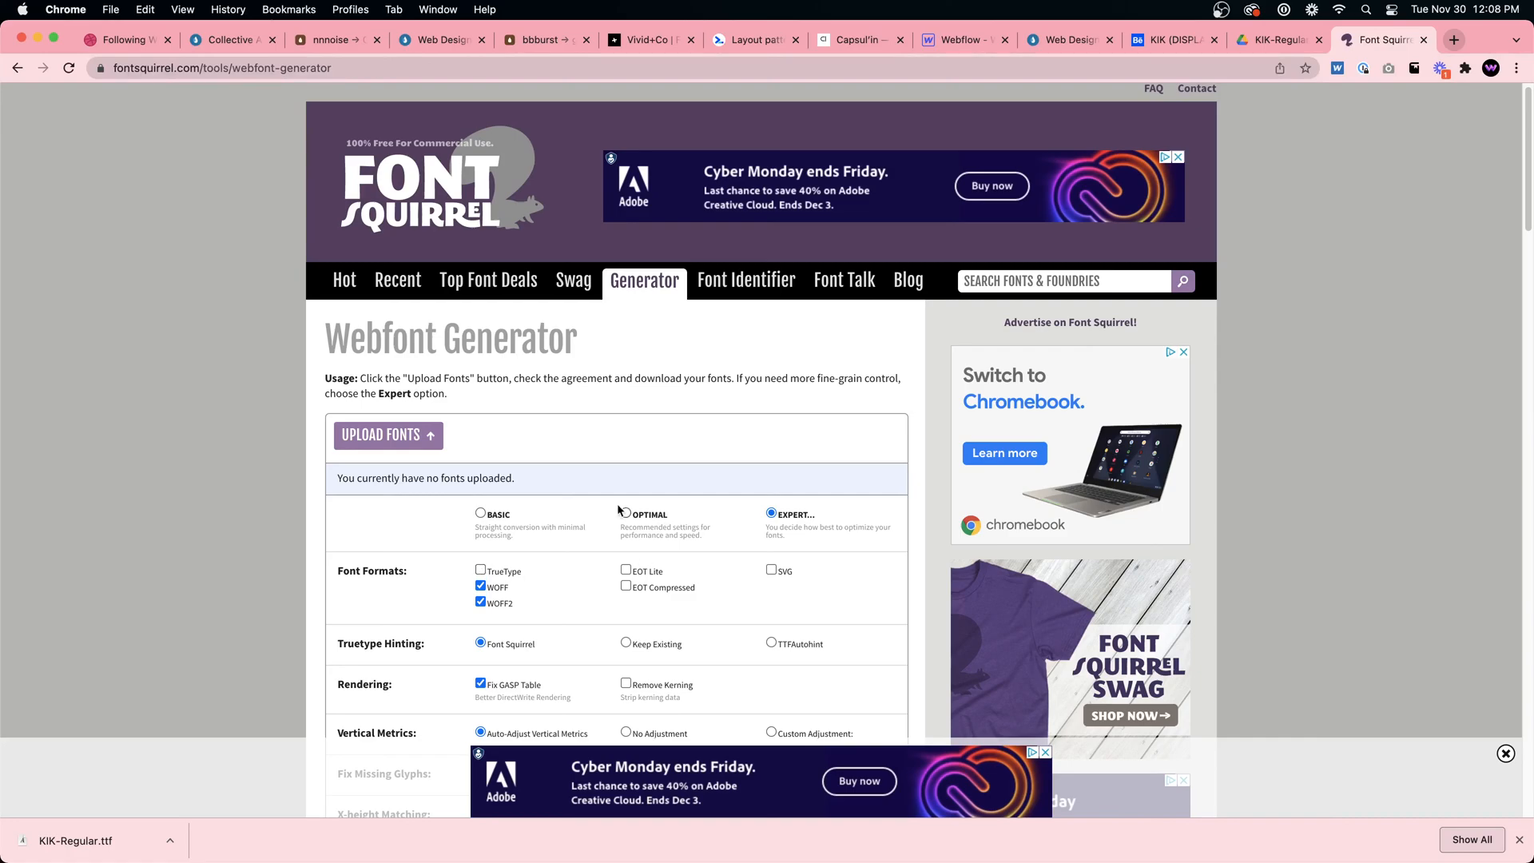
left_click(380, 436)
scroll(1101, 468, "down", 5)
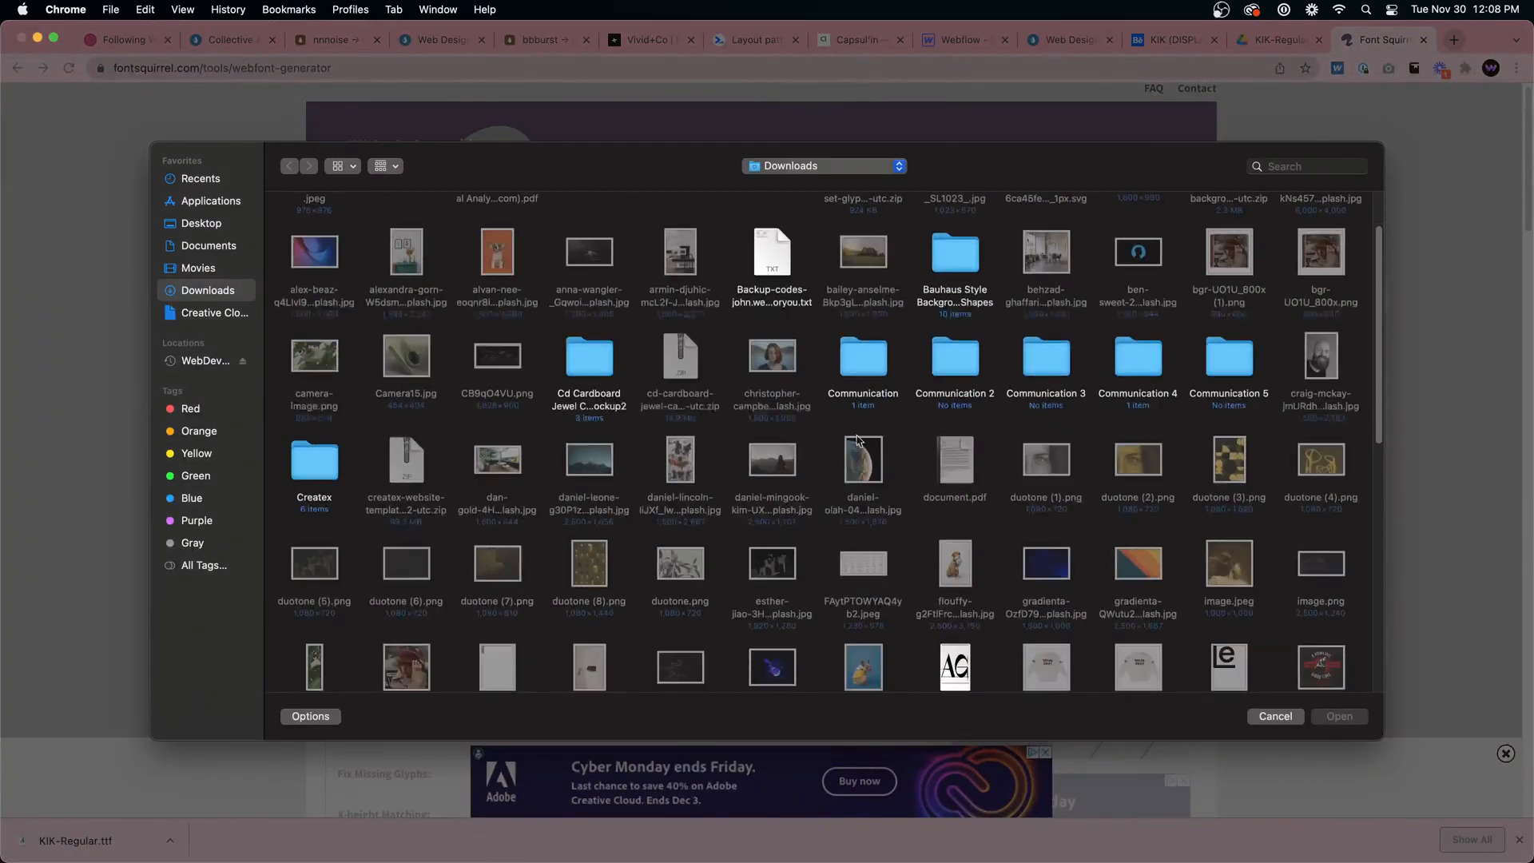
double_click(975, 485)
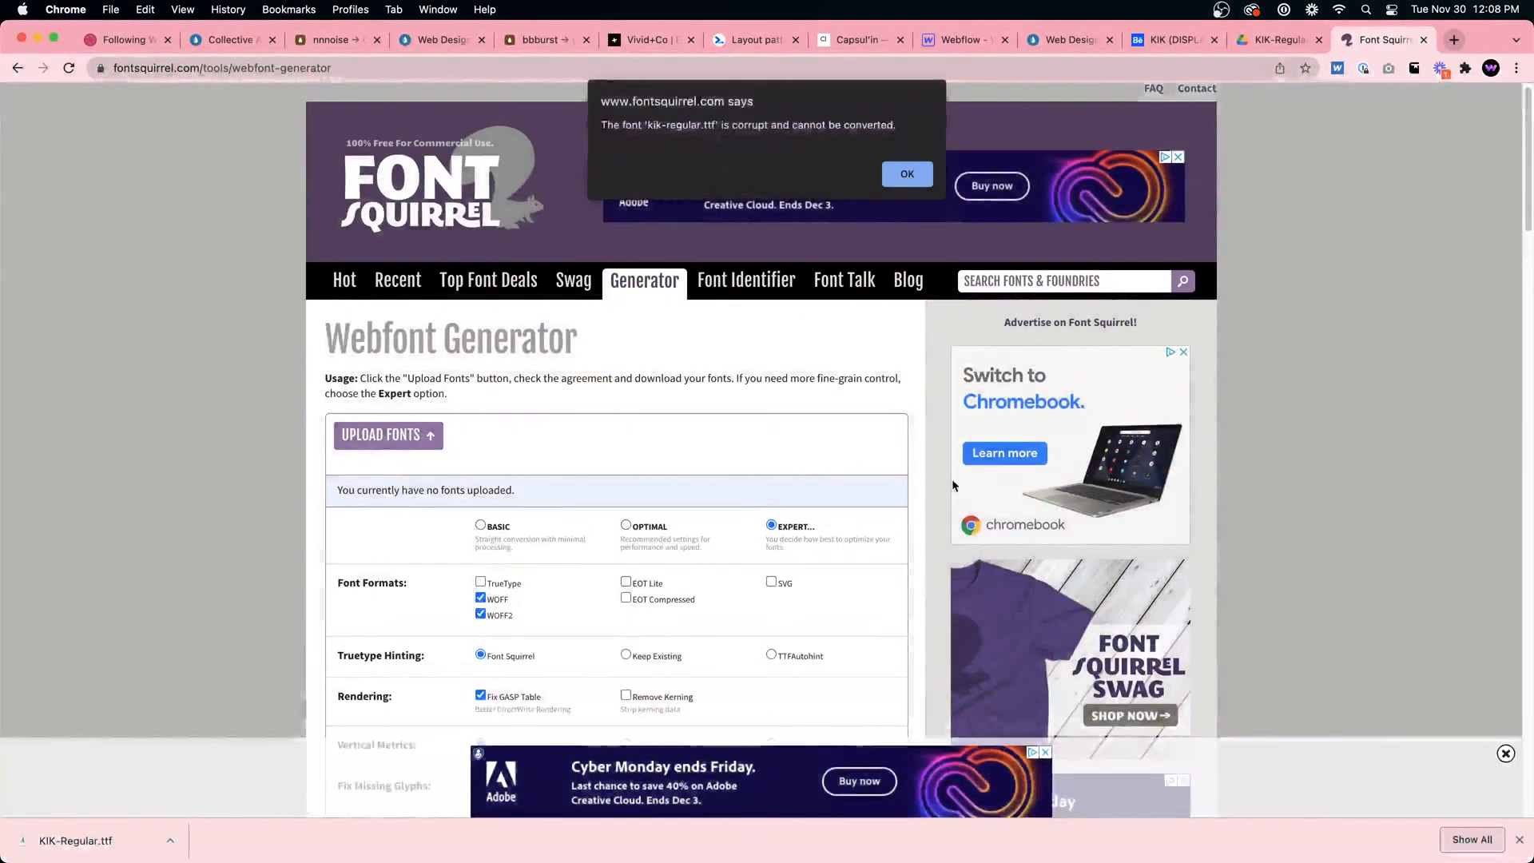
left_click(907, 171)
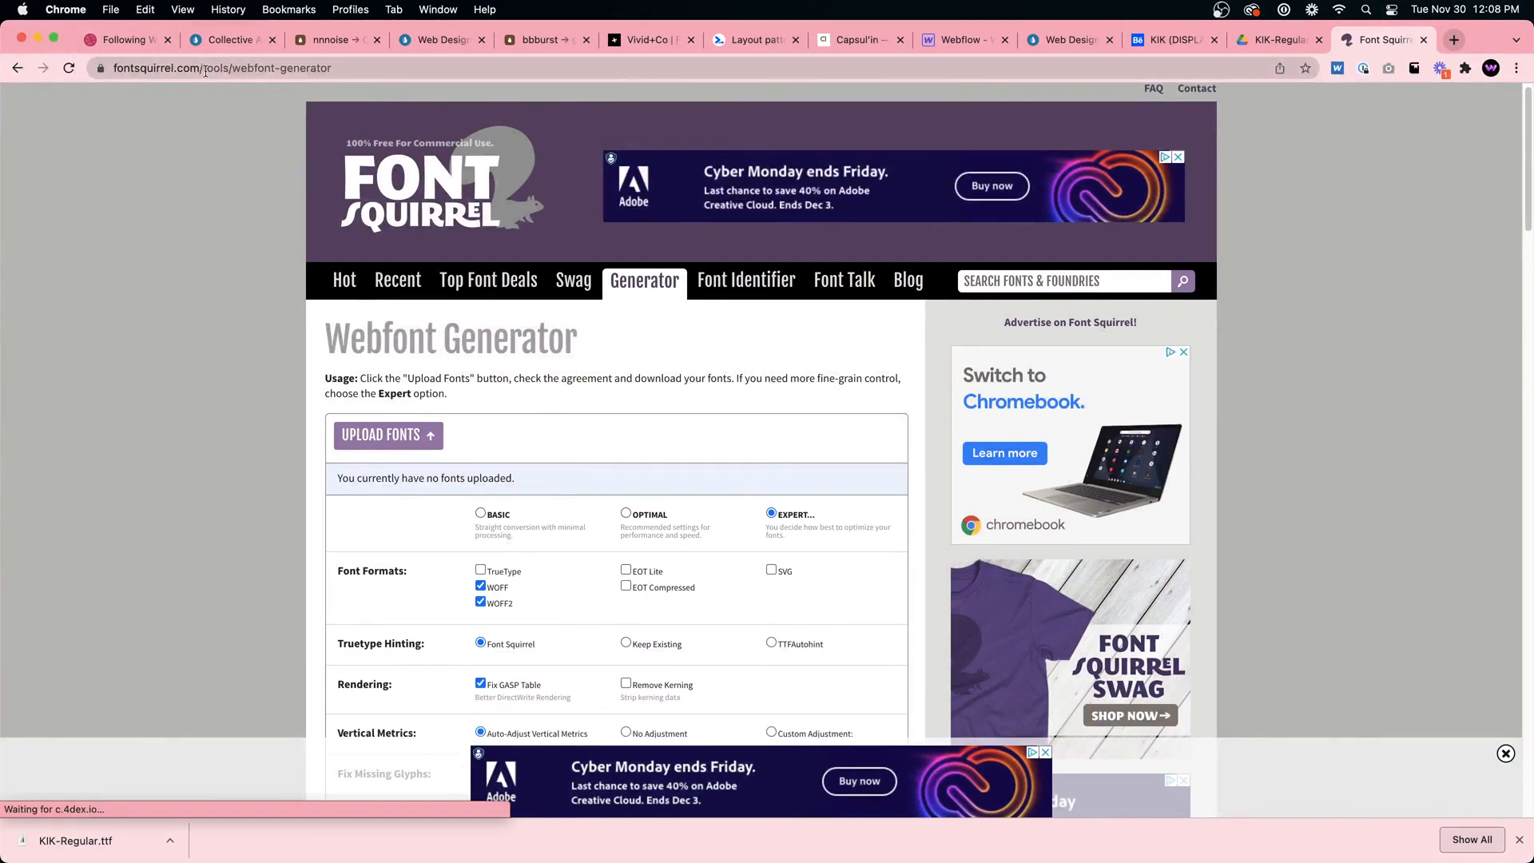
Search Google for "web font generator" and open the Transfonter website from the results
left_click(206, 70)
type("webf f")
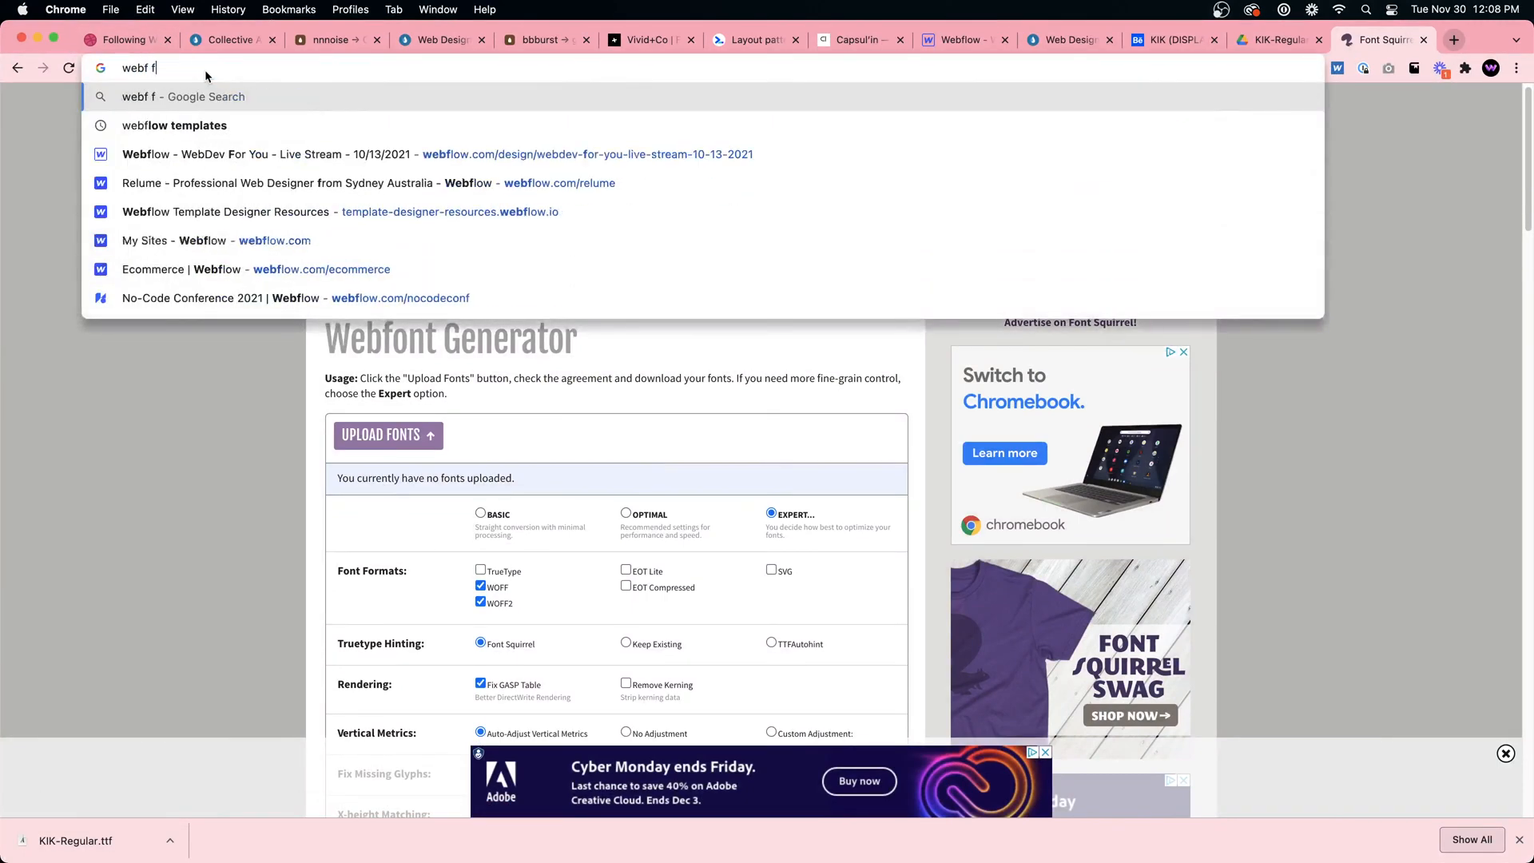
key("BackSpace")
type("font gener")
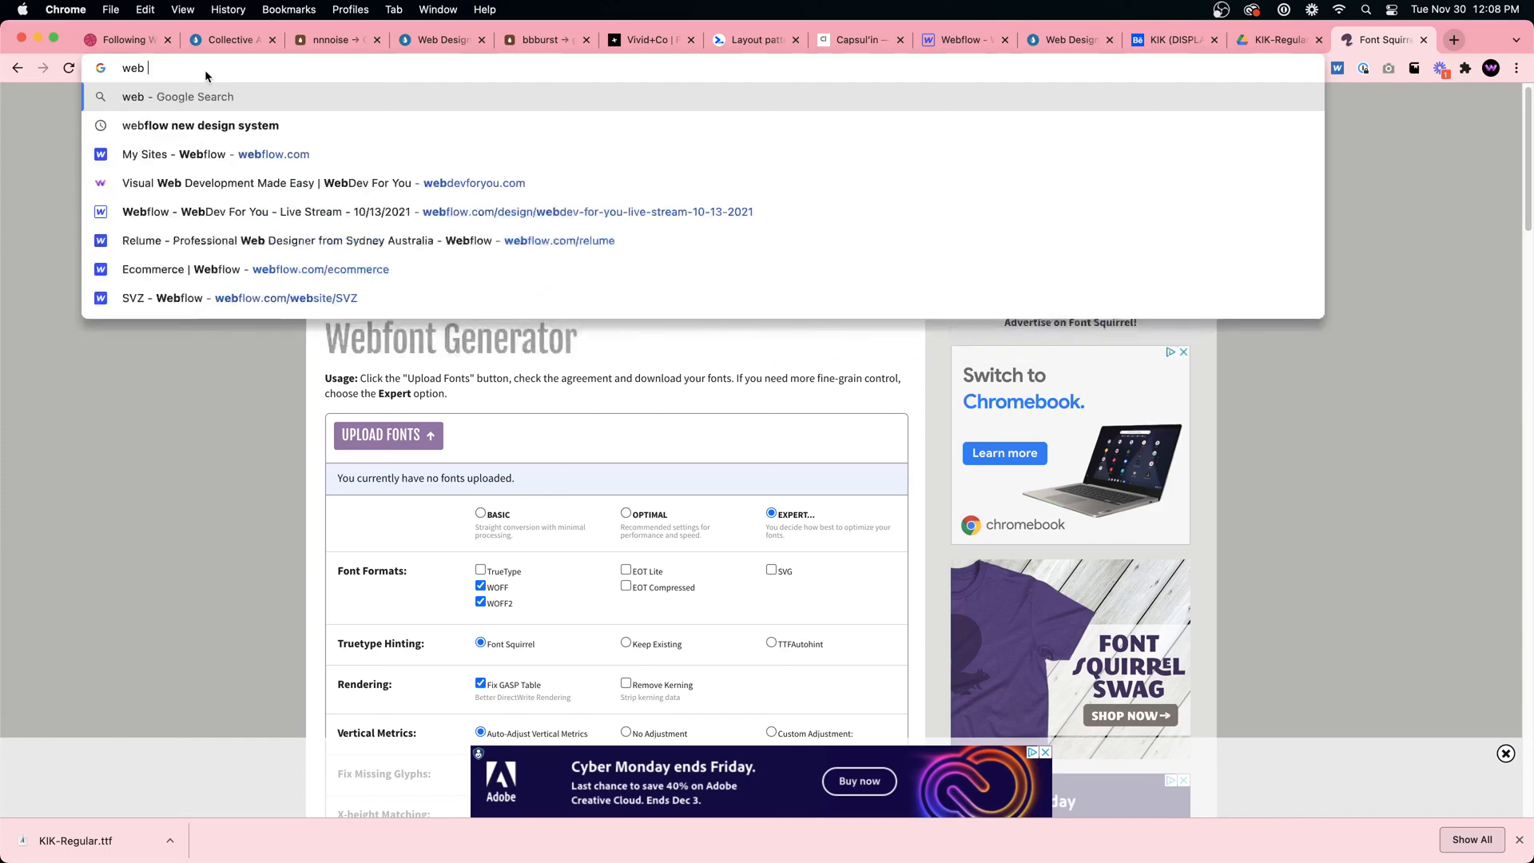
type("ator")
key("Return")
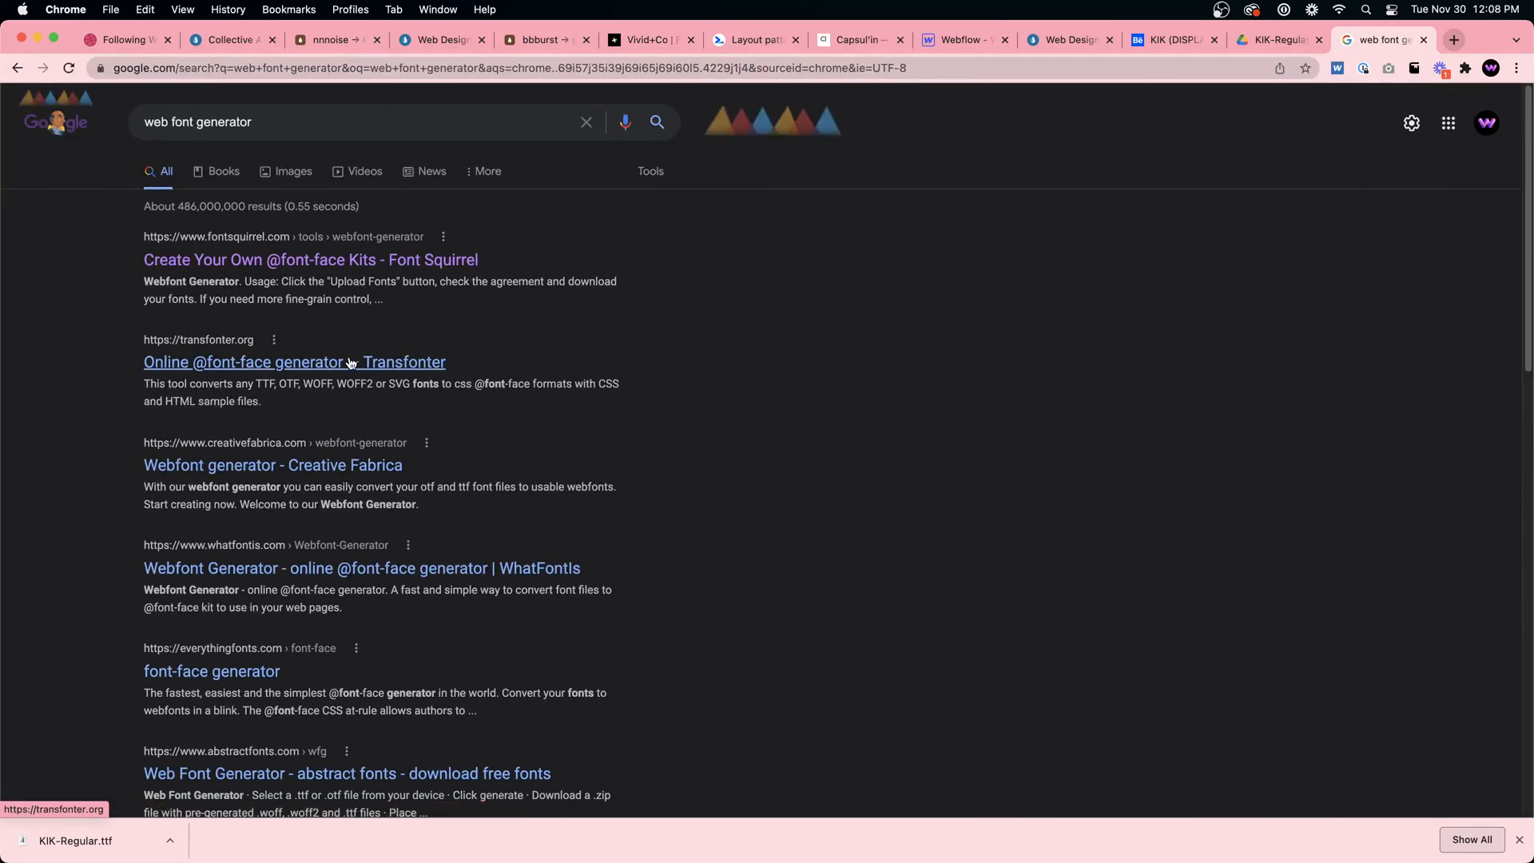
left_click(416, 379)
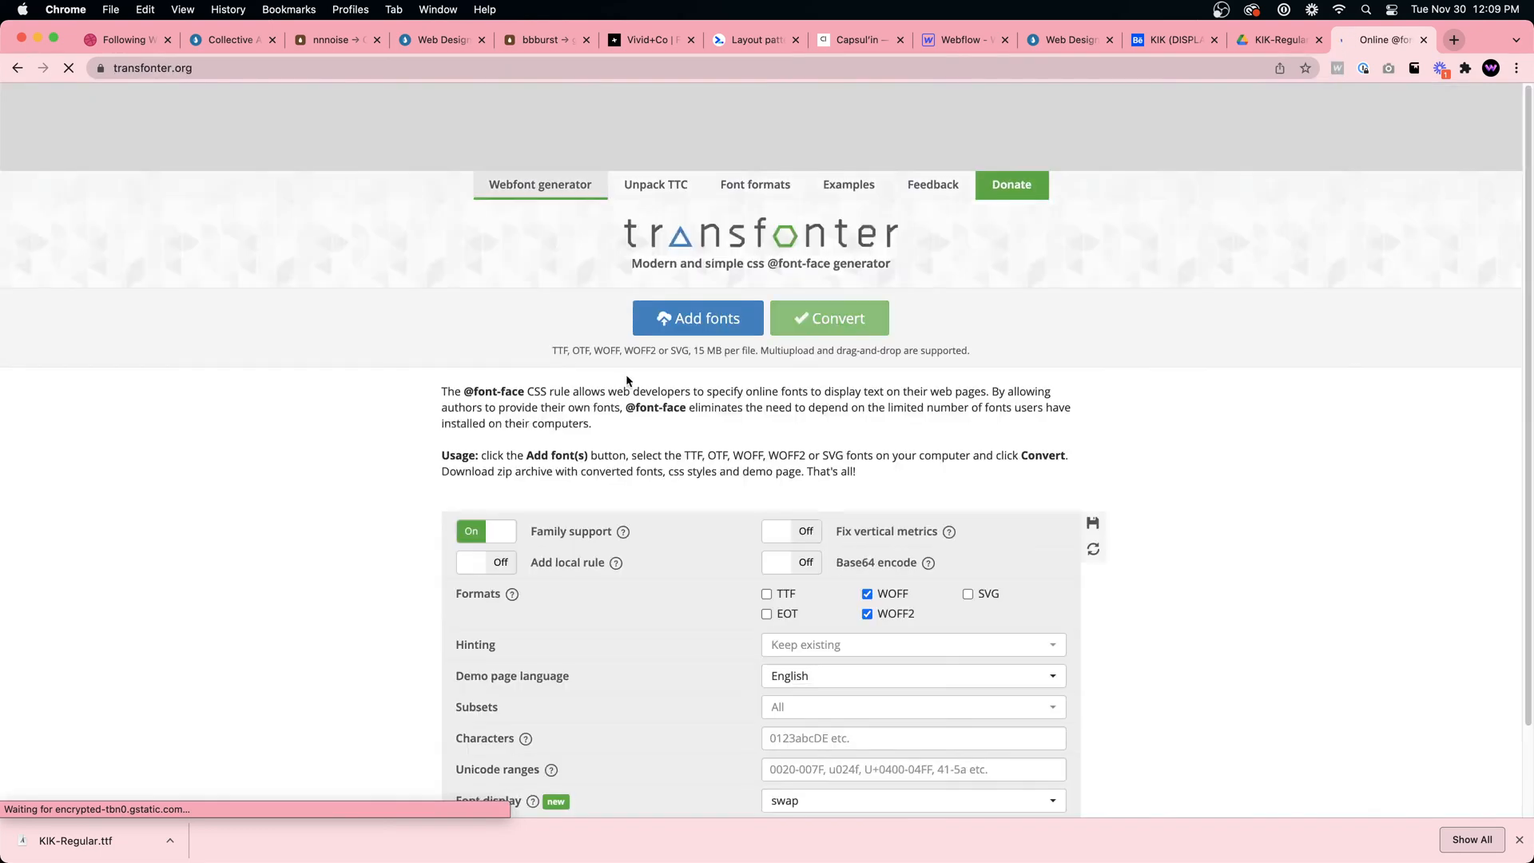
Add KIK-Regular.ttf to Transfonter, enable the EOT and SVG formats alongside WOFF and WOFF2, and convert the font
left_click(706, 319)
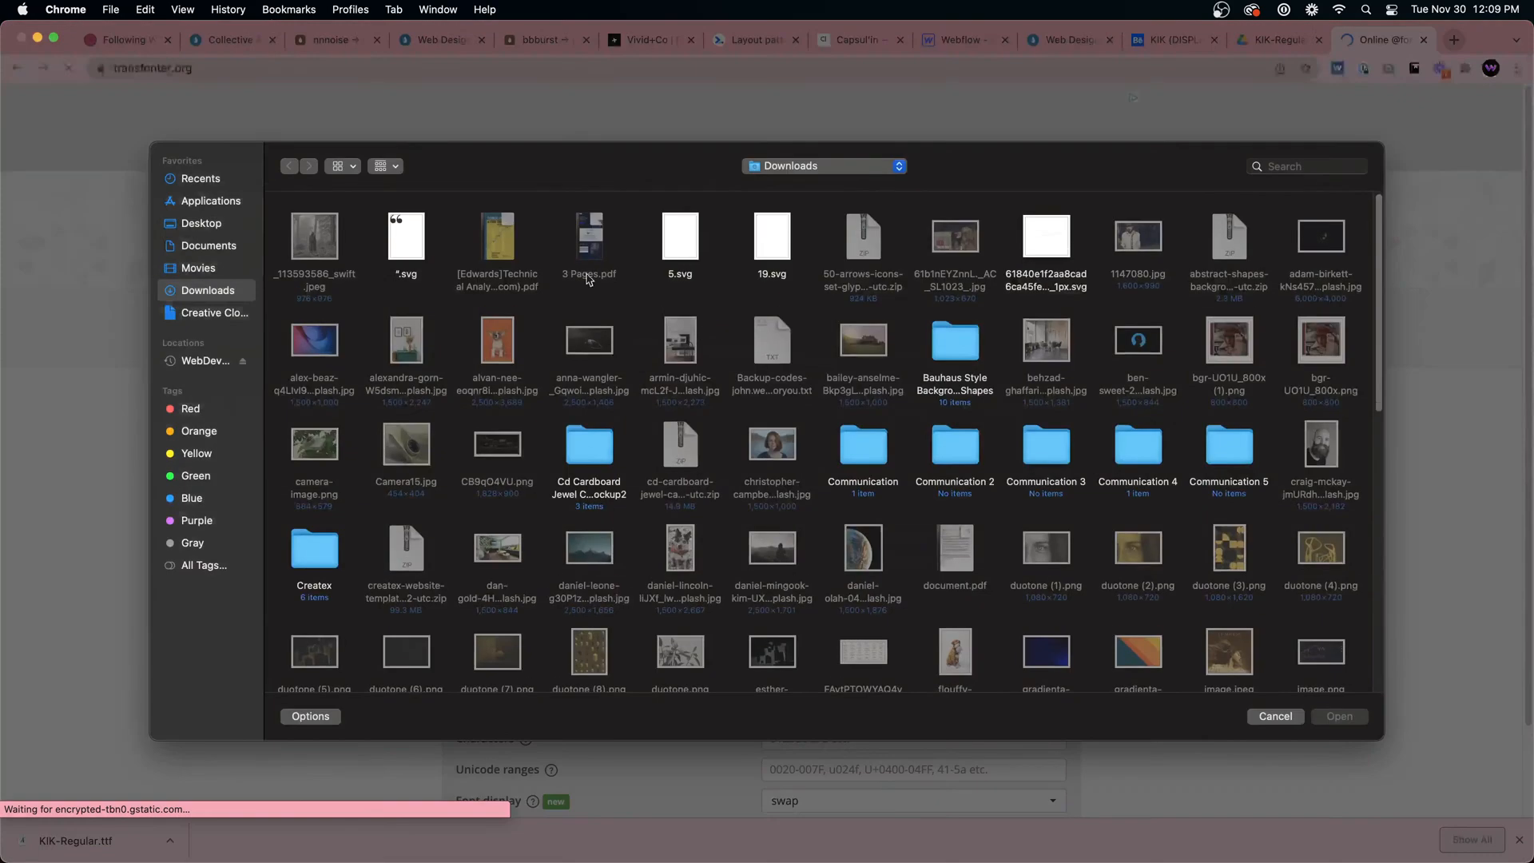
double_click(956, 591)
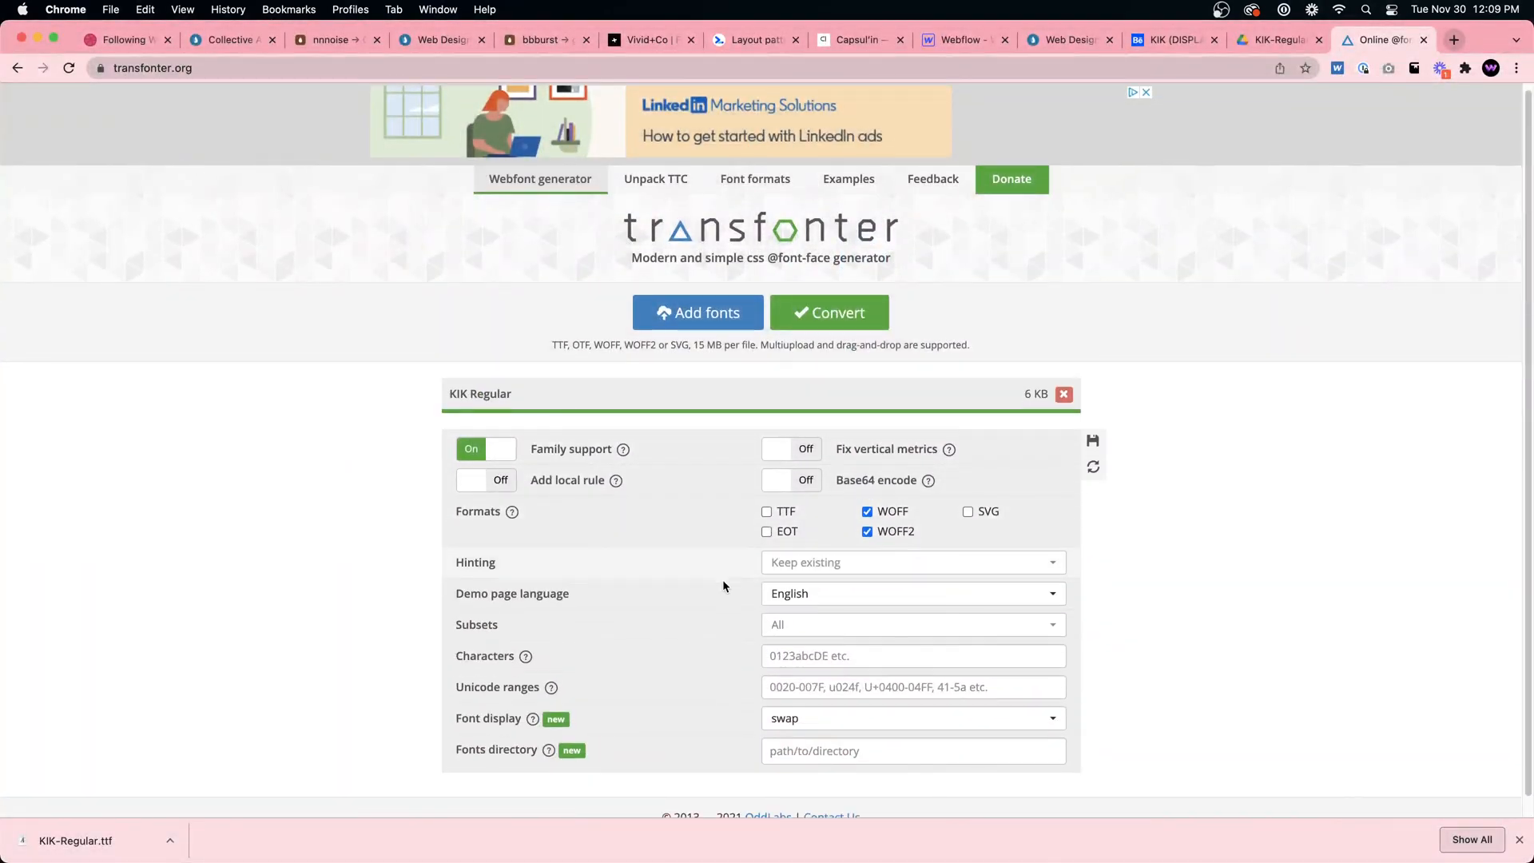
scroll(623, 551, "down", 1)
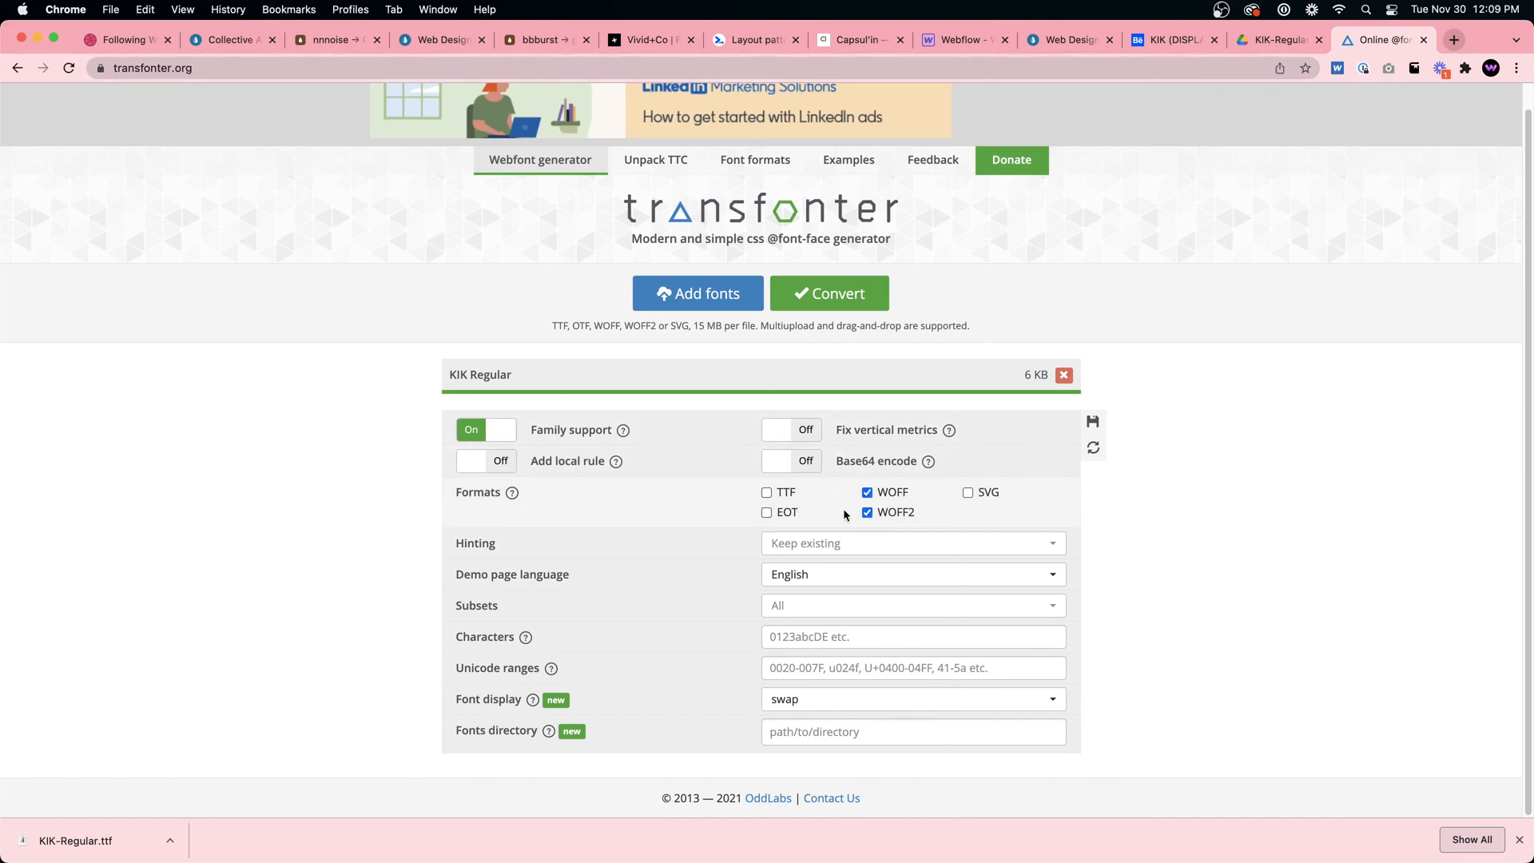
left_click(767, 513)
left_click(839, 297)
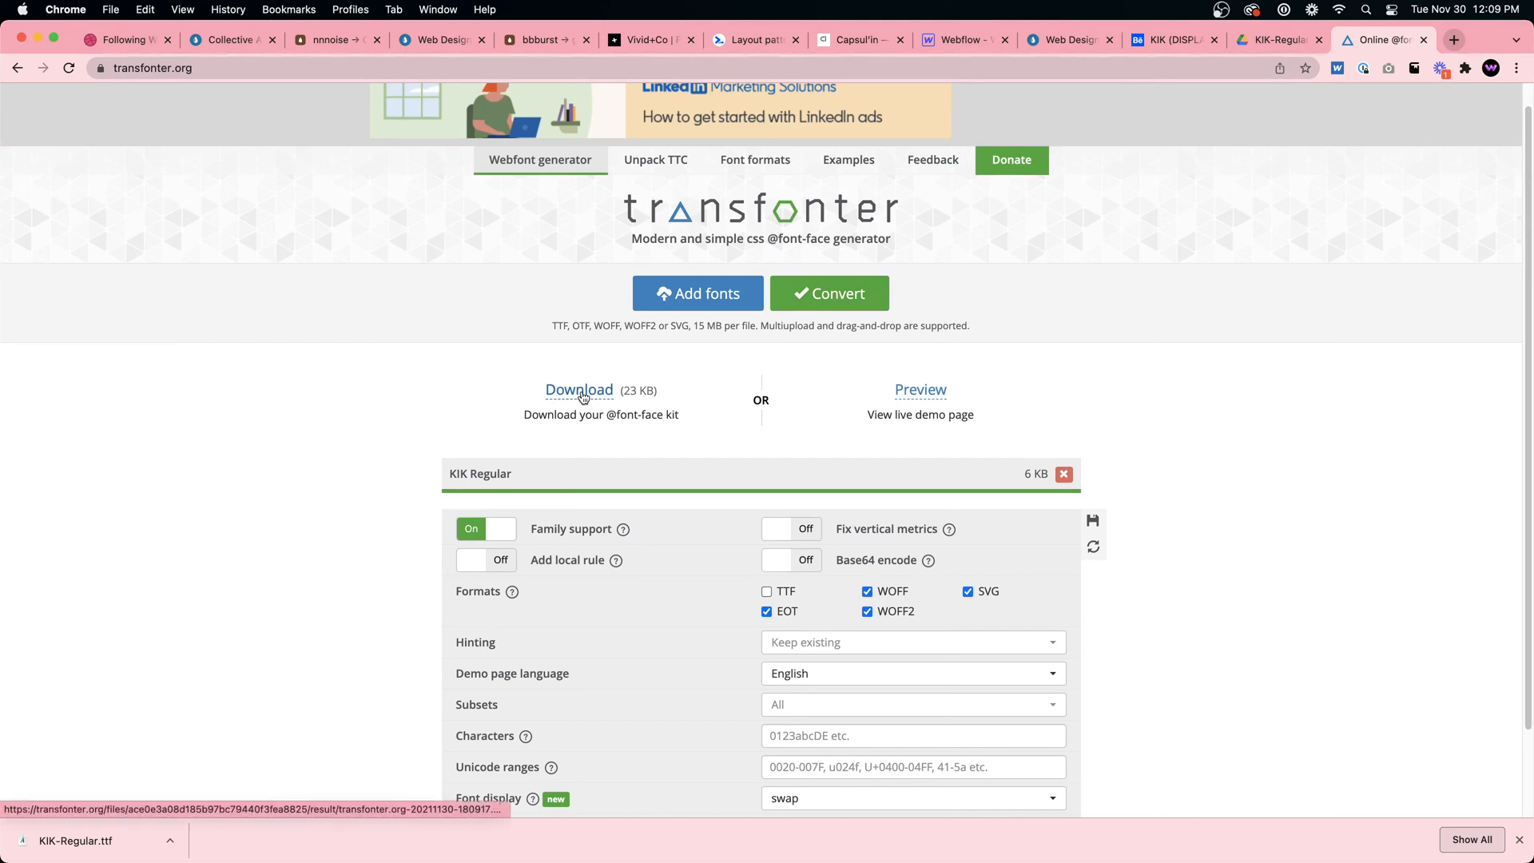
left_click(931, 391)
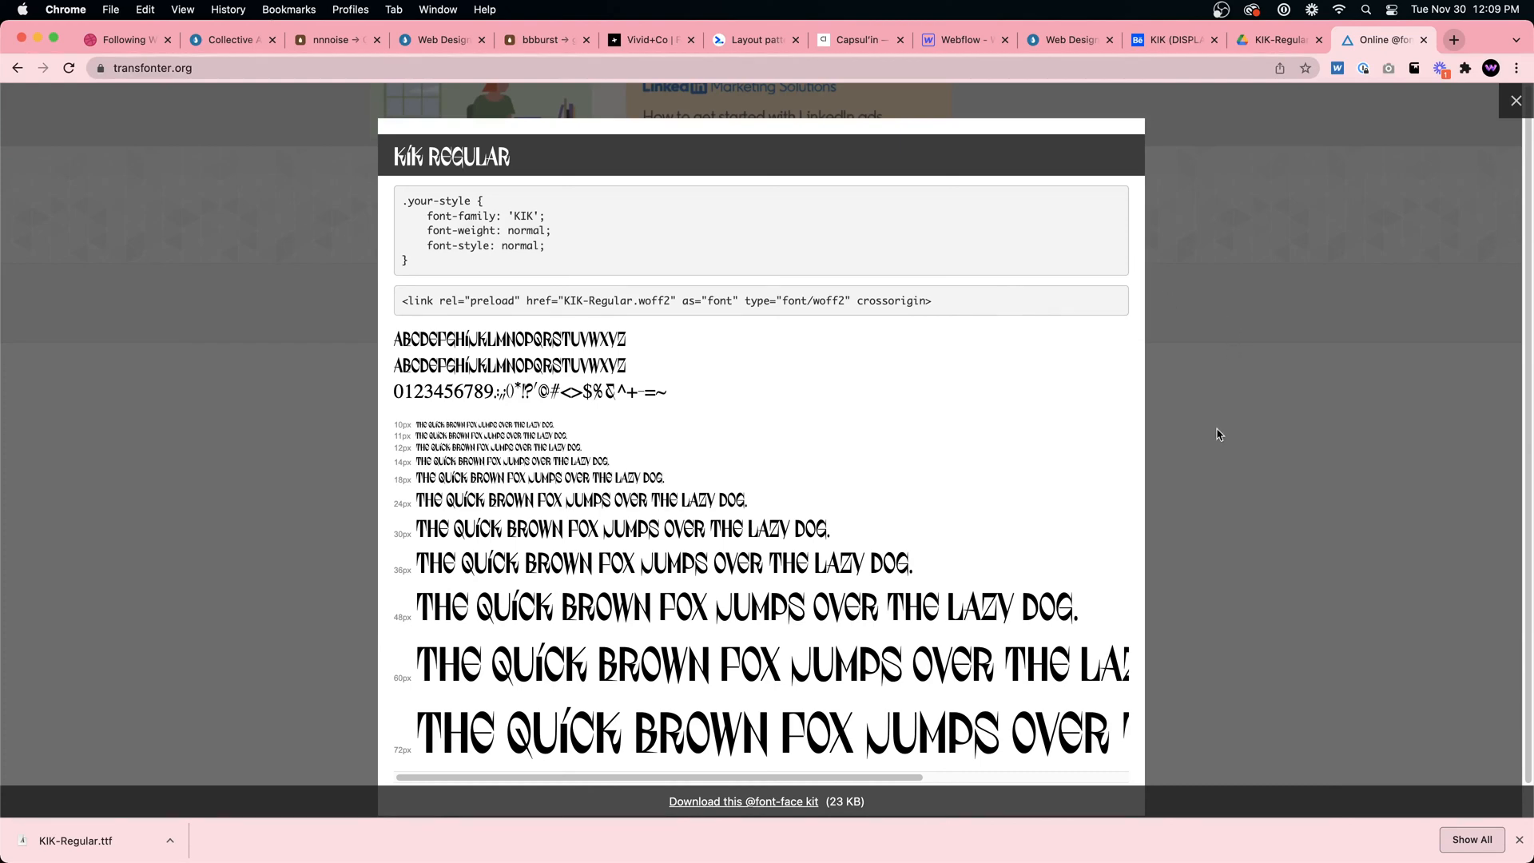
left_click(1219, 434)
left_click(578, 388)
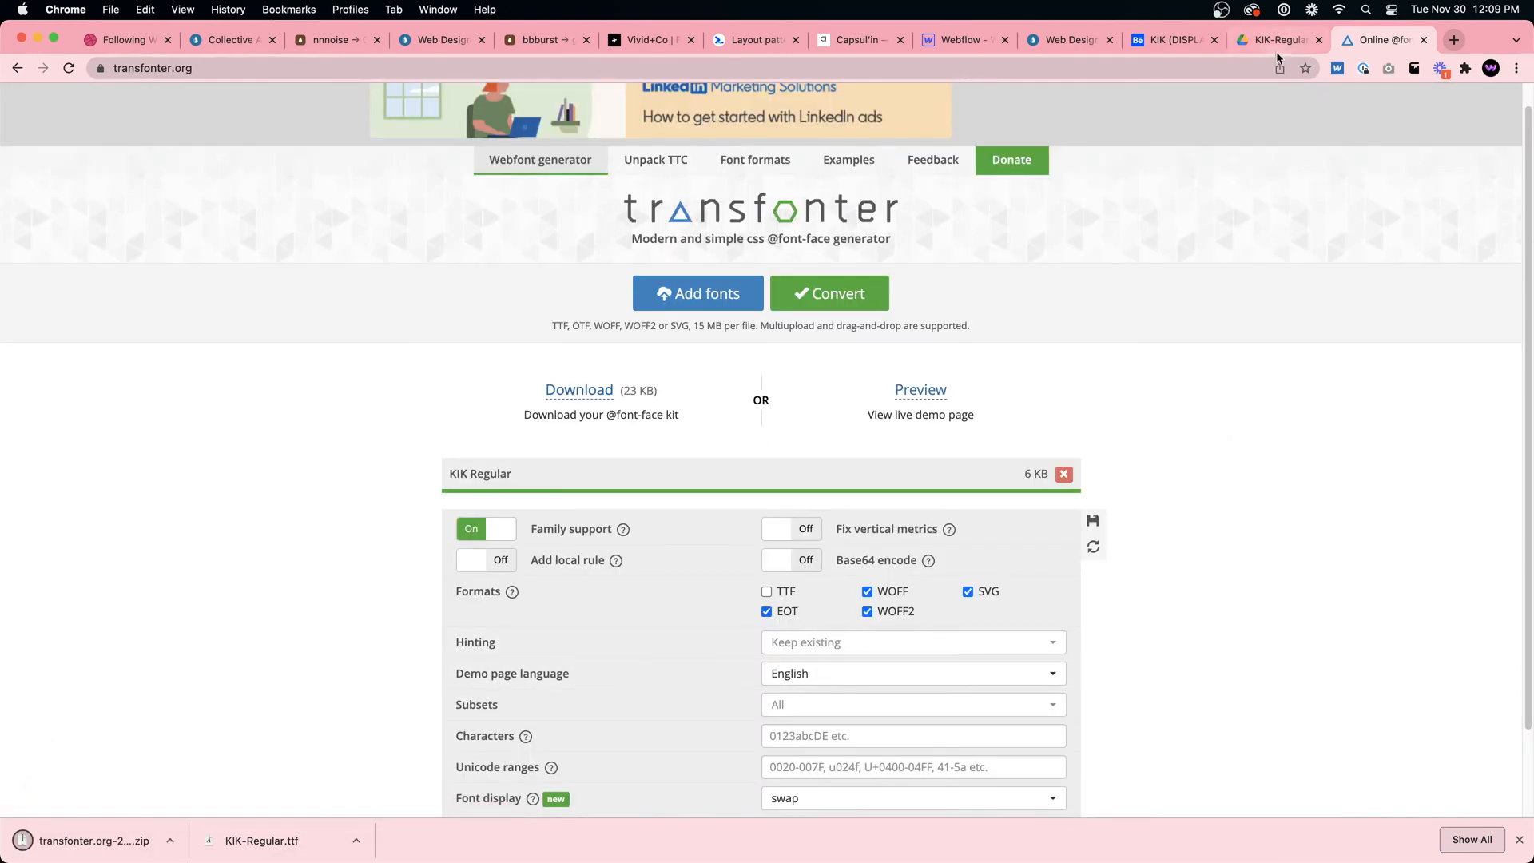
Bookmark the Transfonter page in the browser
left_click(1306, 70)
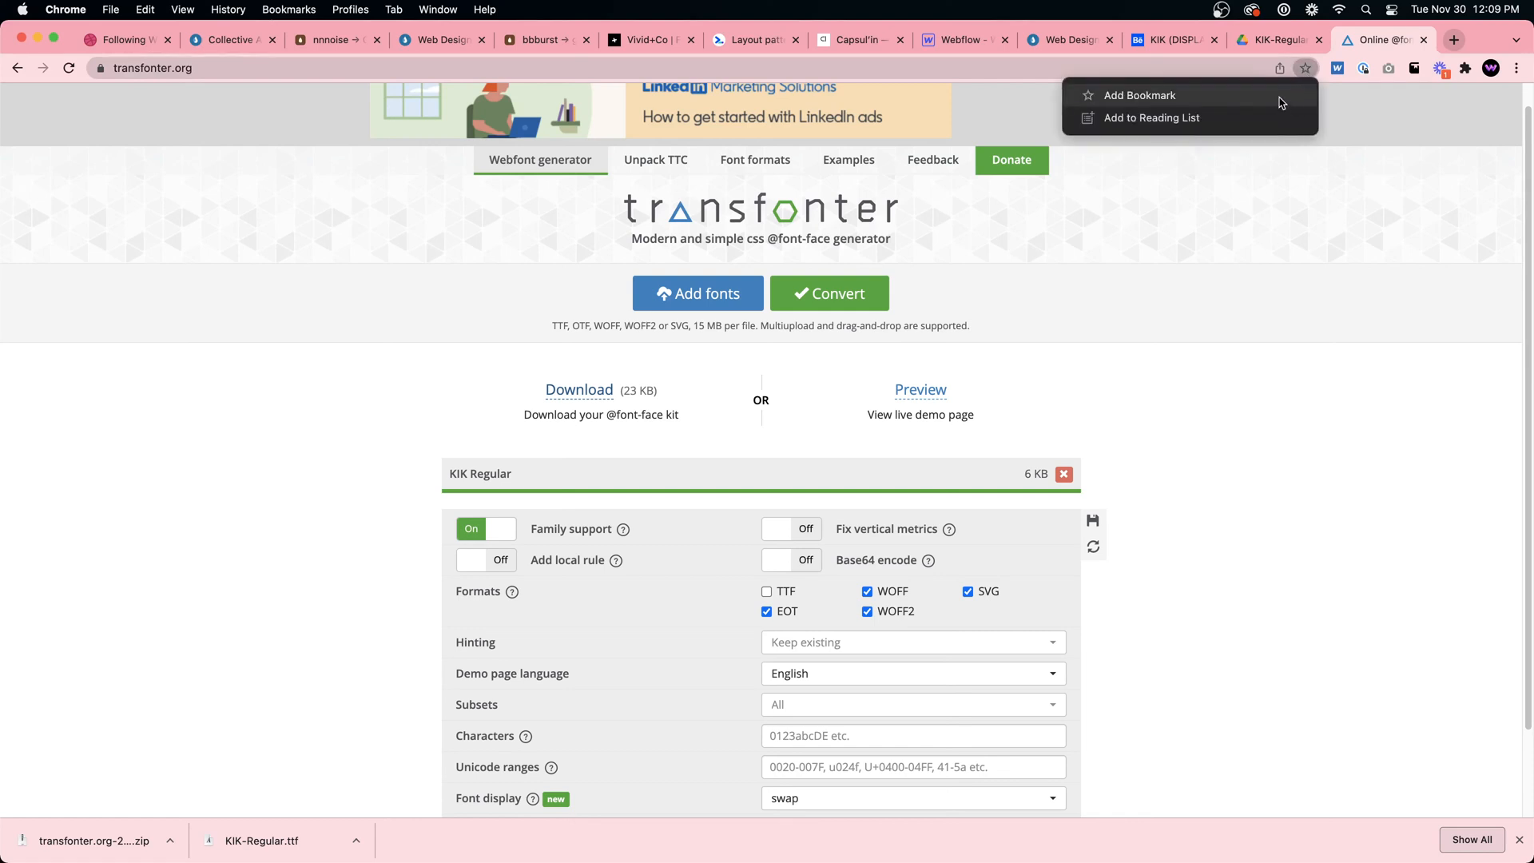
left_click(1323, 96)
left_click(1272, 215)
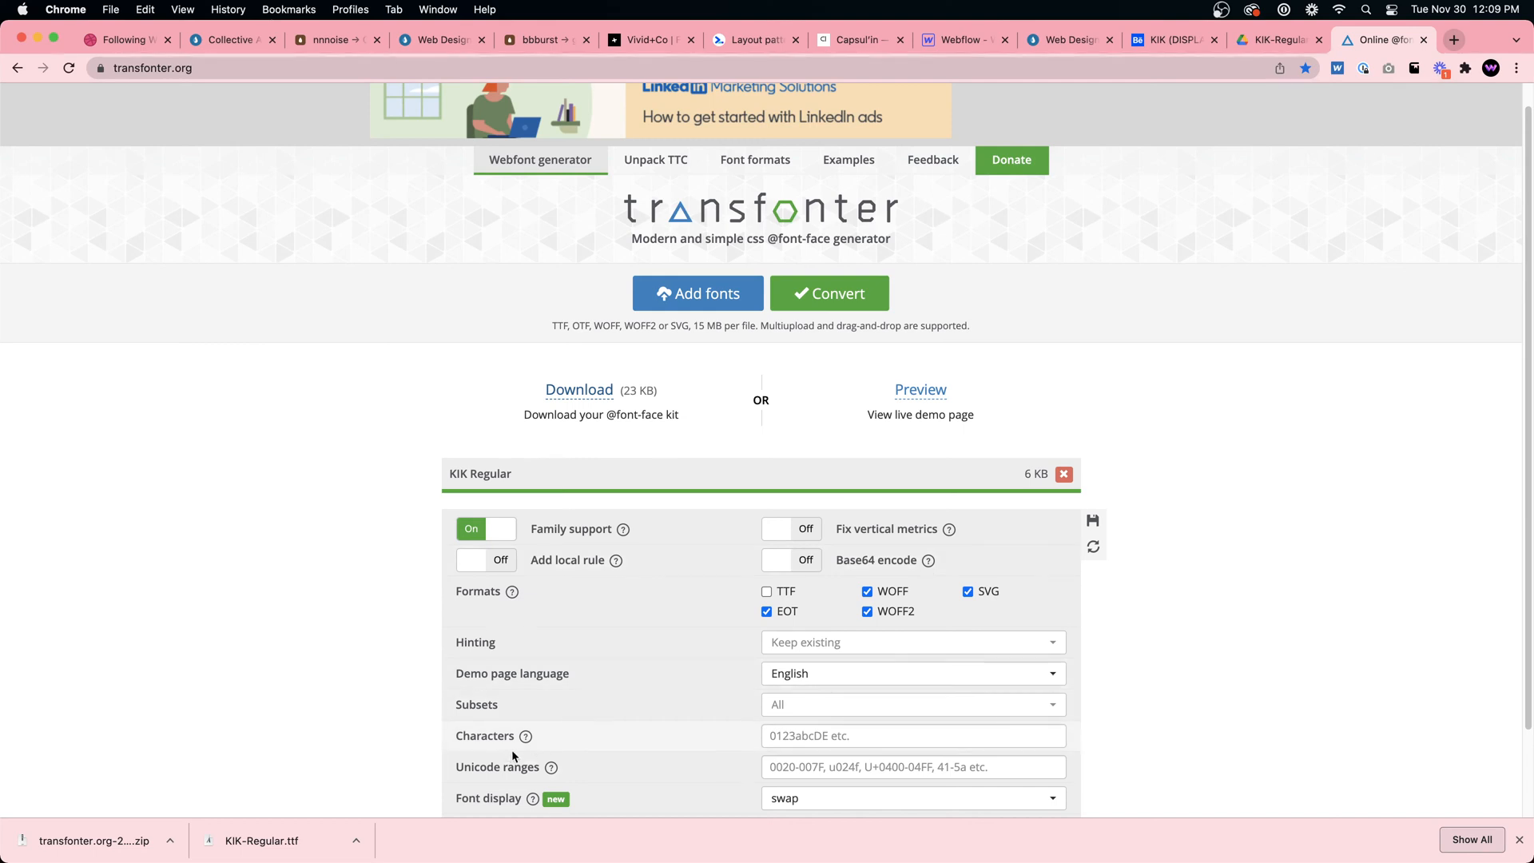
Return to the Webflow project and open the Fonts section of its project settings
left_click(959, 40)
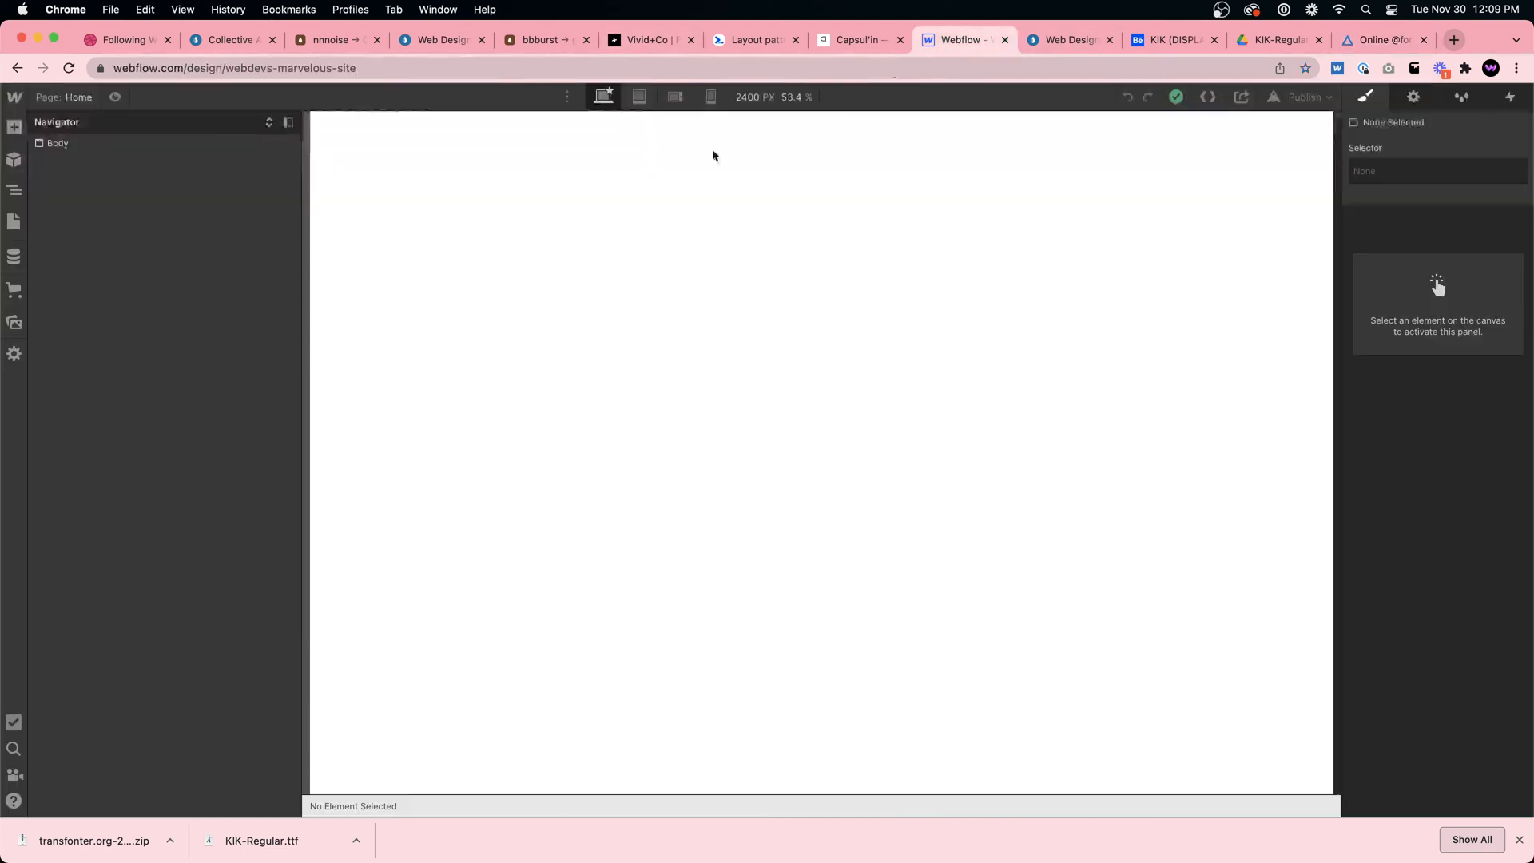
left_click(14, 97)
left_click(83, 139)
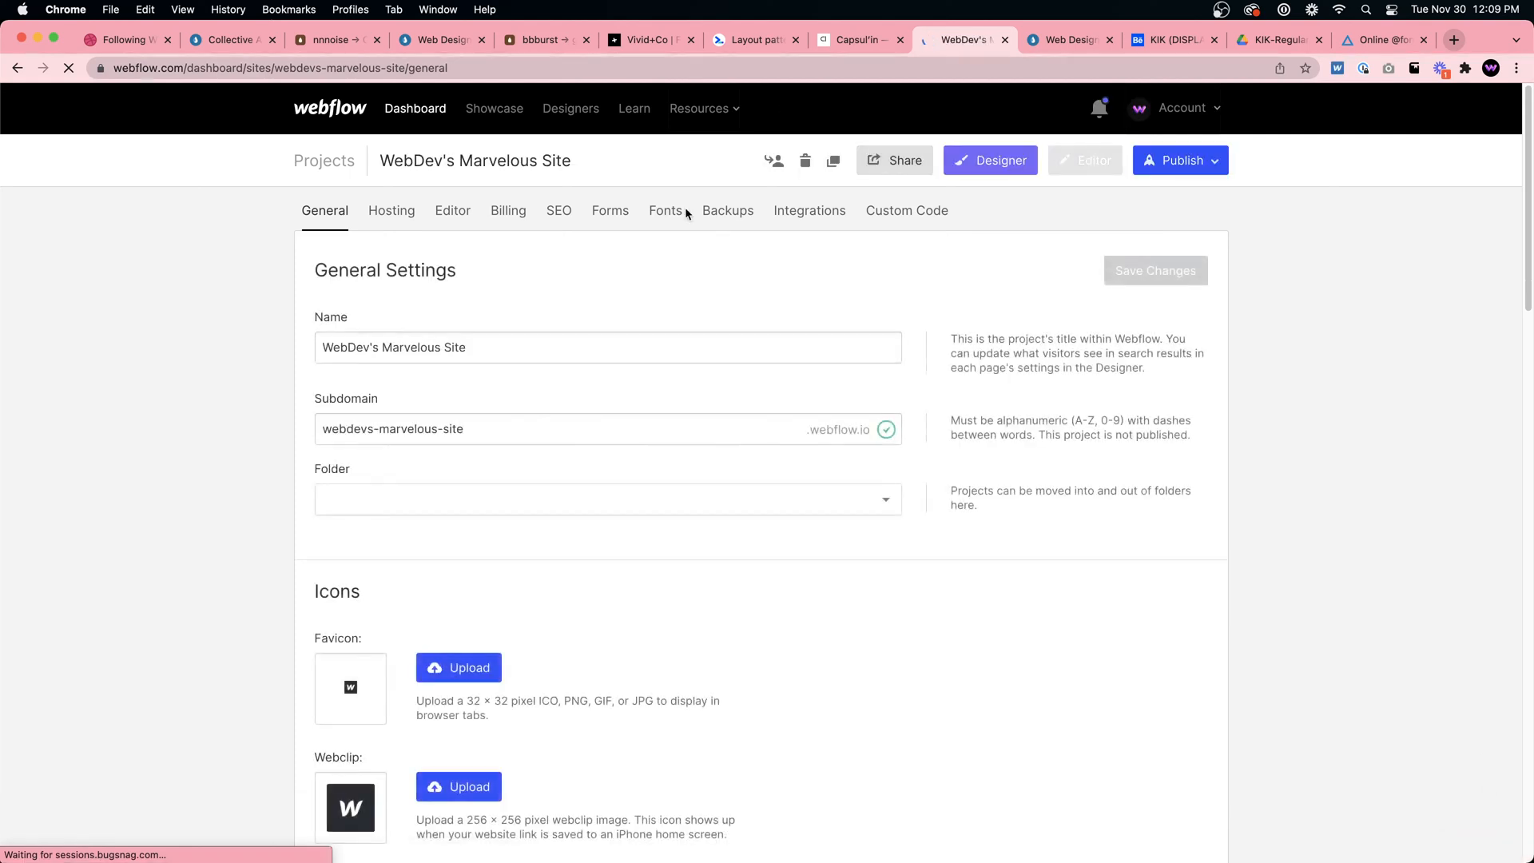
left_click(663, 210)
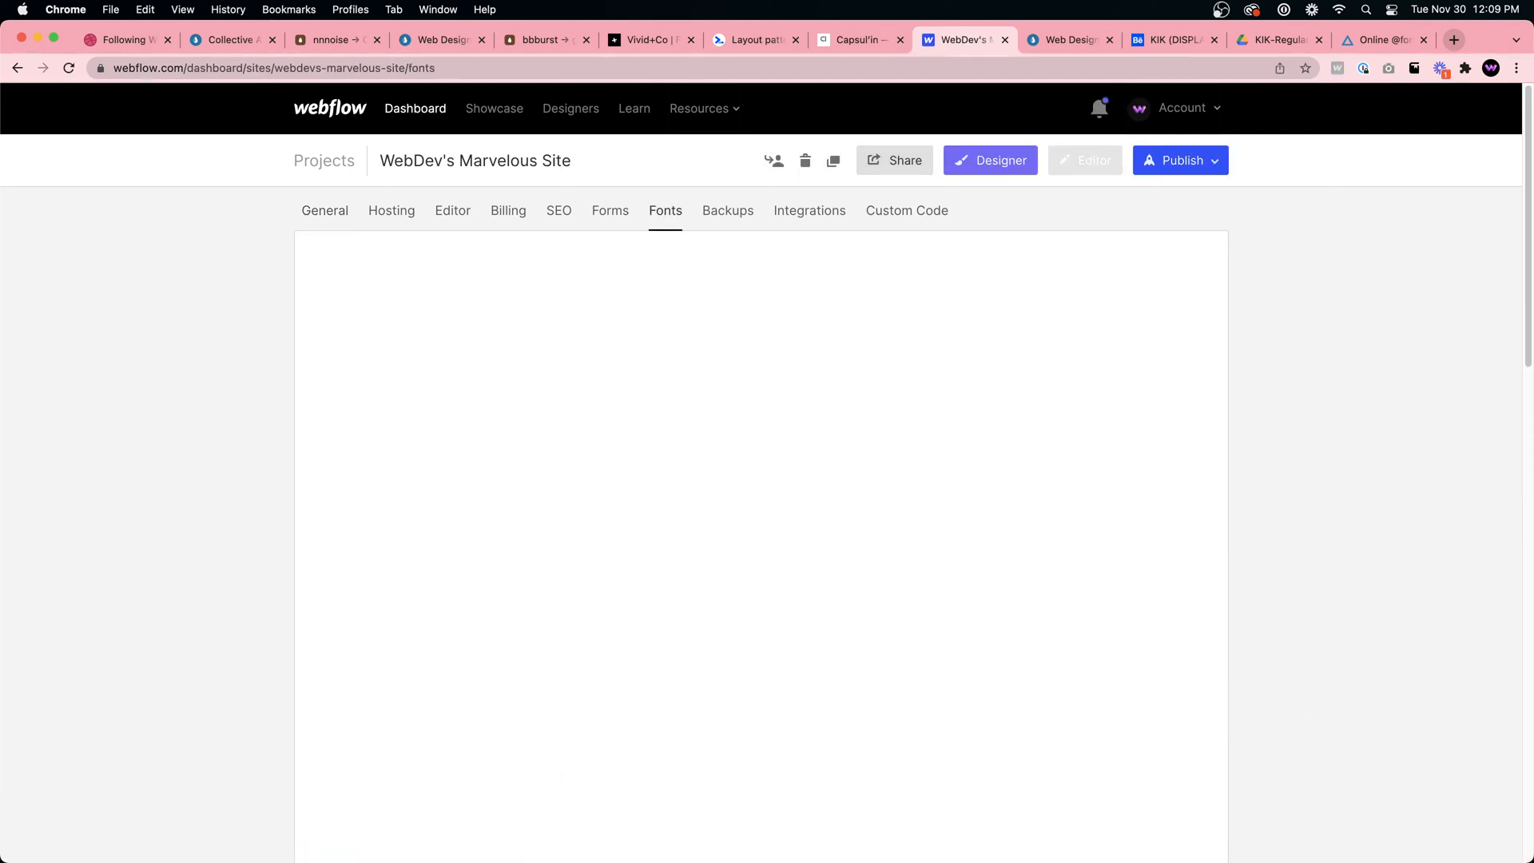
left_click(319, 799)
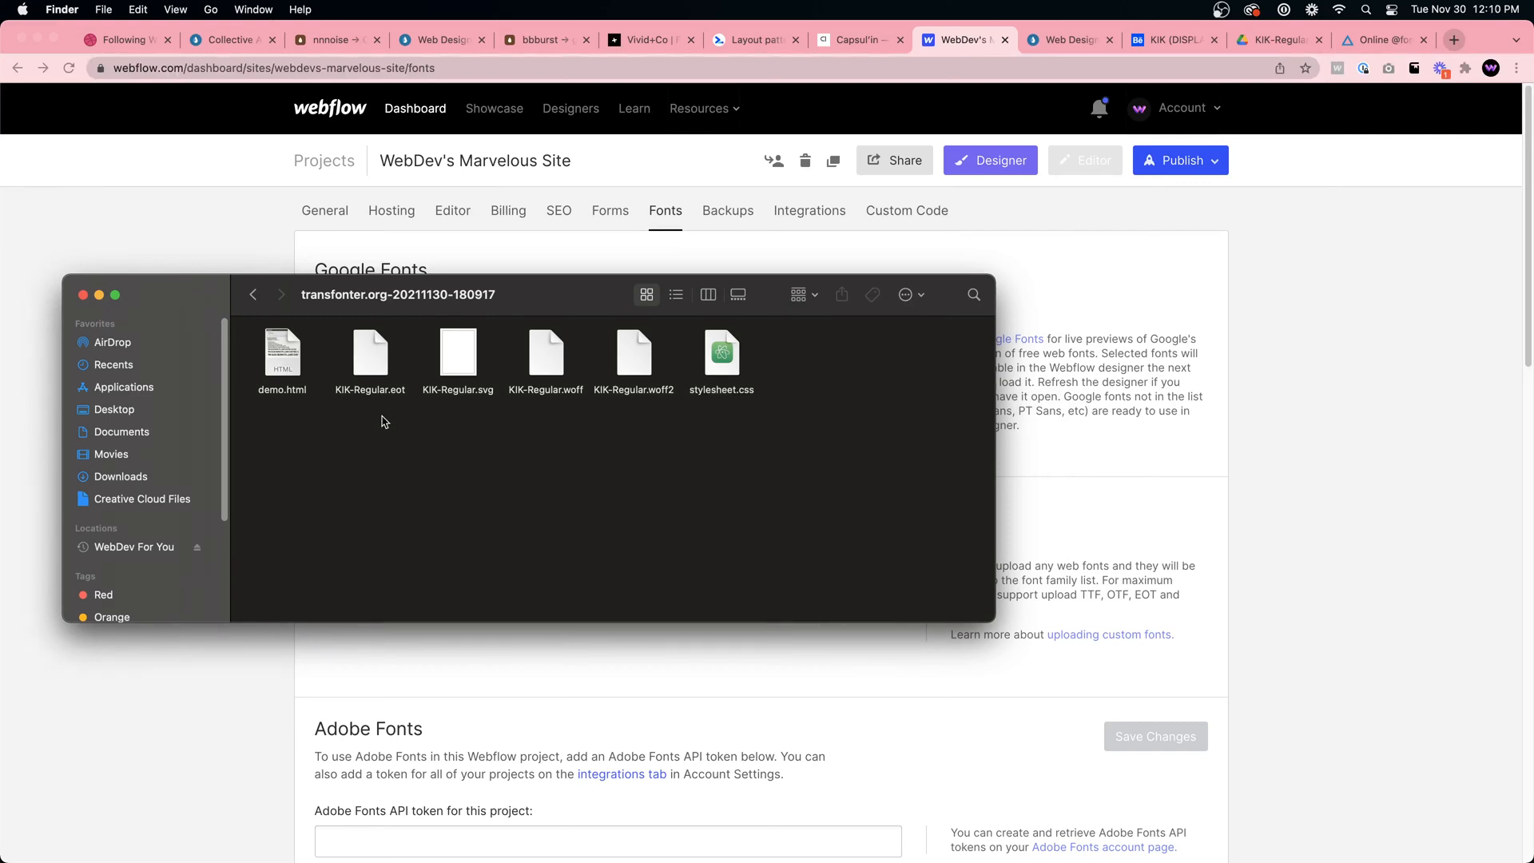
left_click_drag(345, 298, 902, 365)
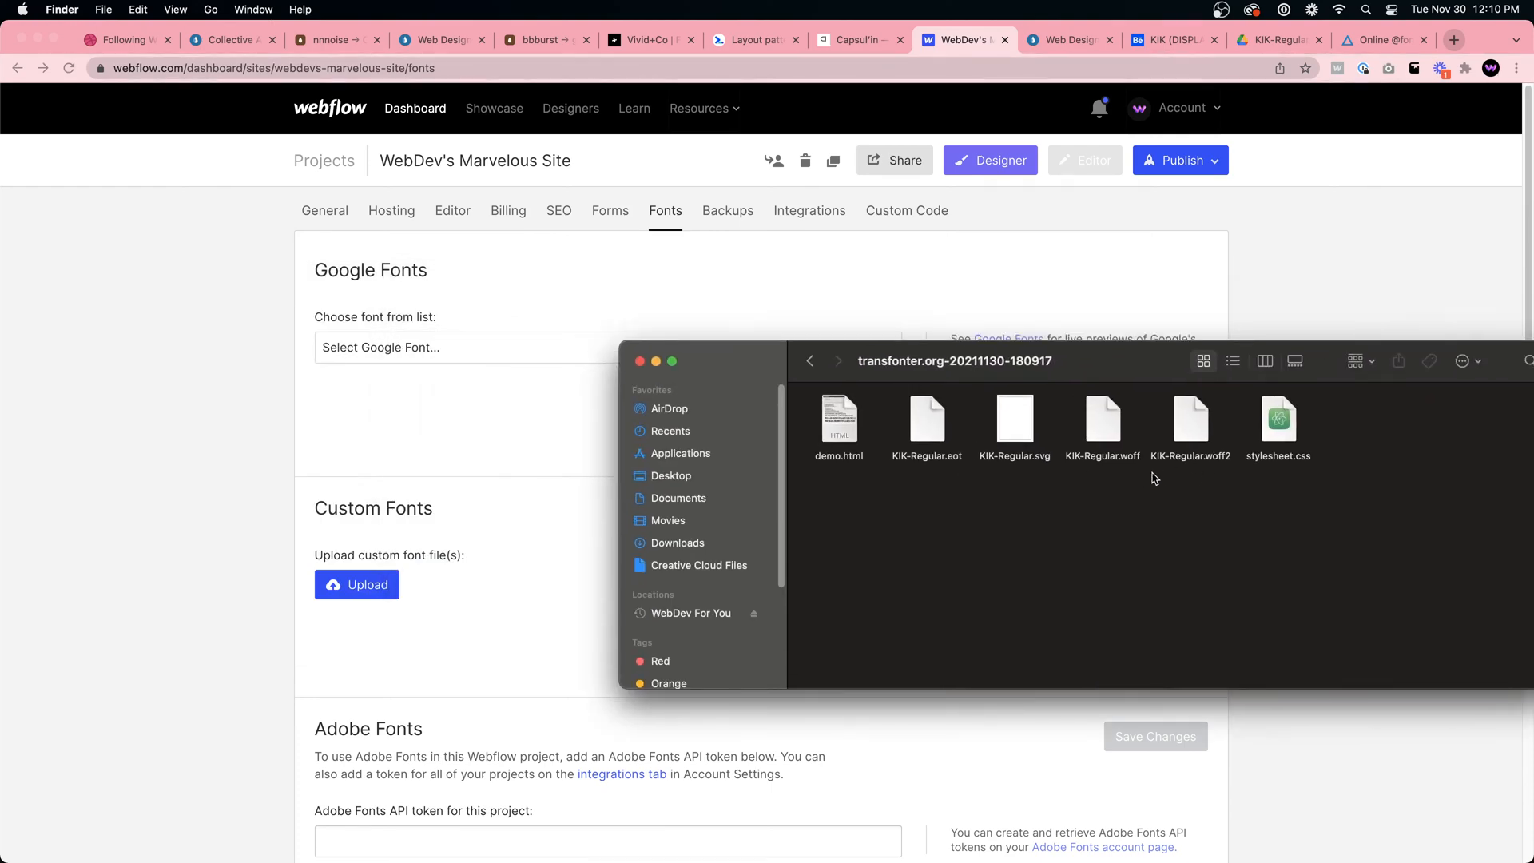
left_click(451, 347)
left_click(287, 397)
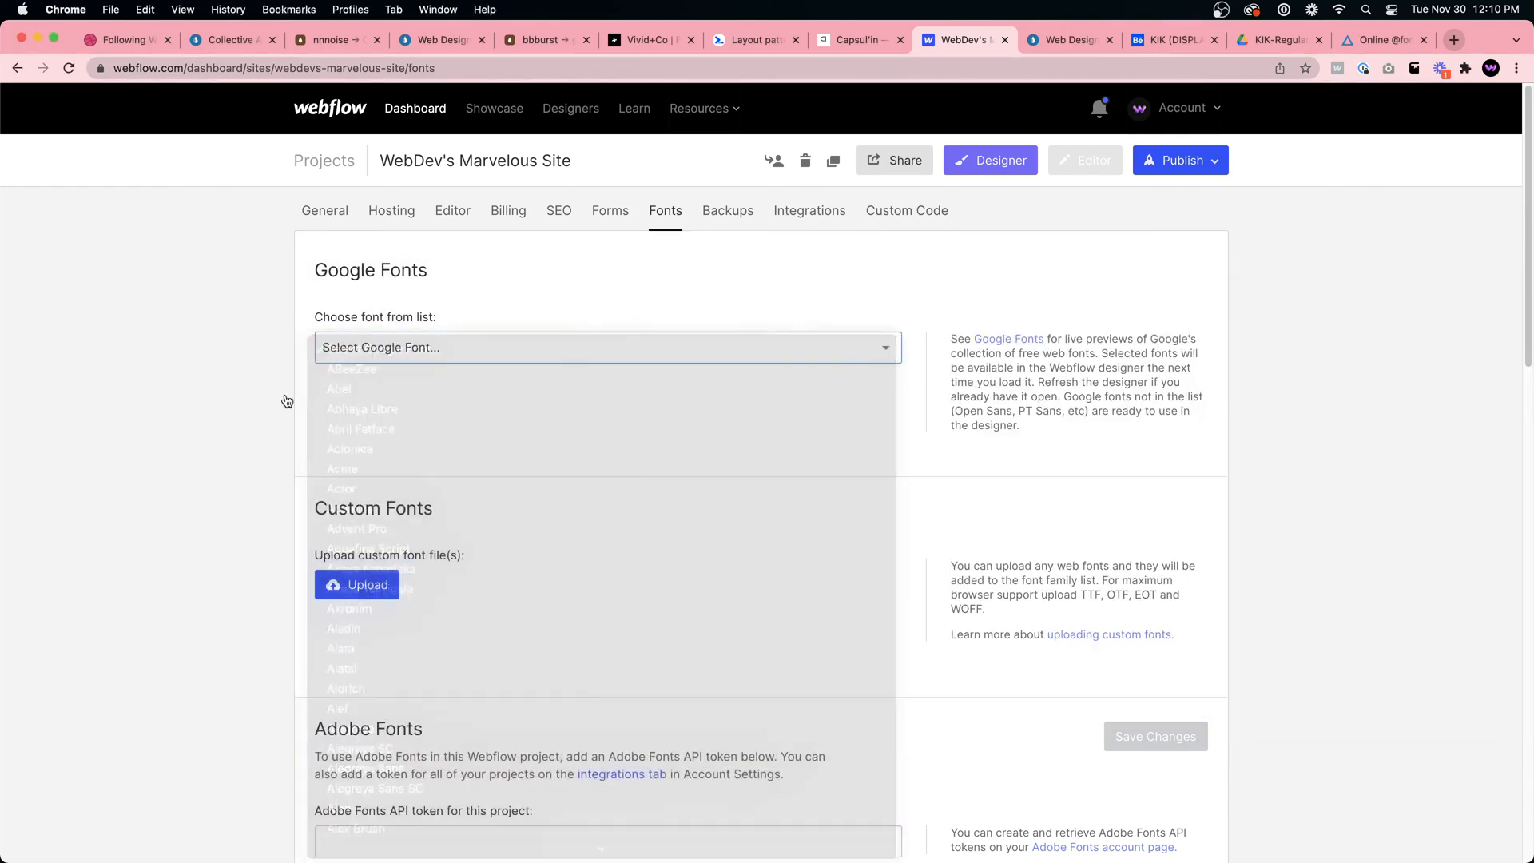
scroll(376, 544, "down", 3)
left_click(362, 470)
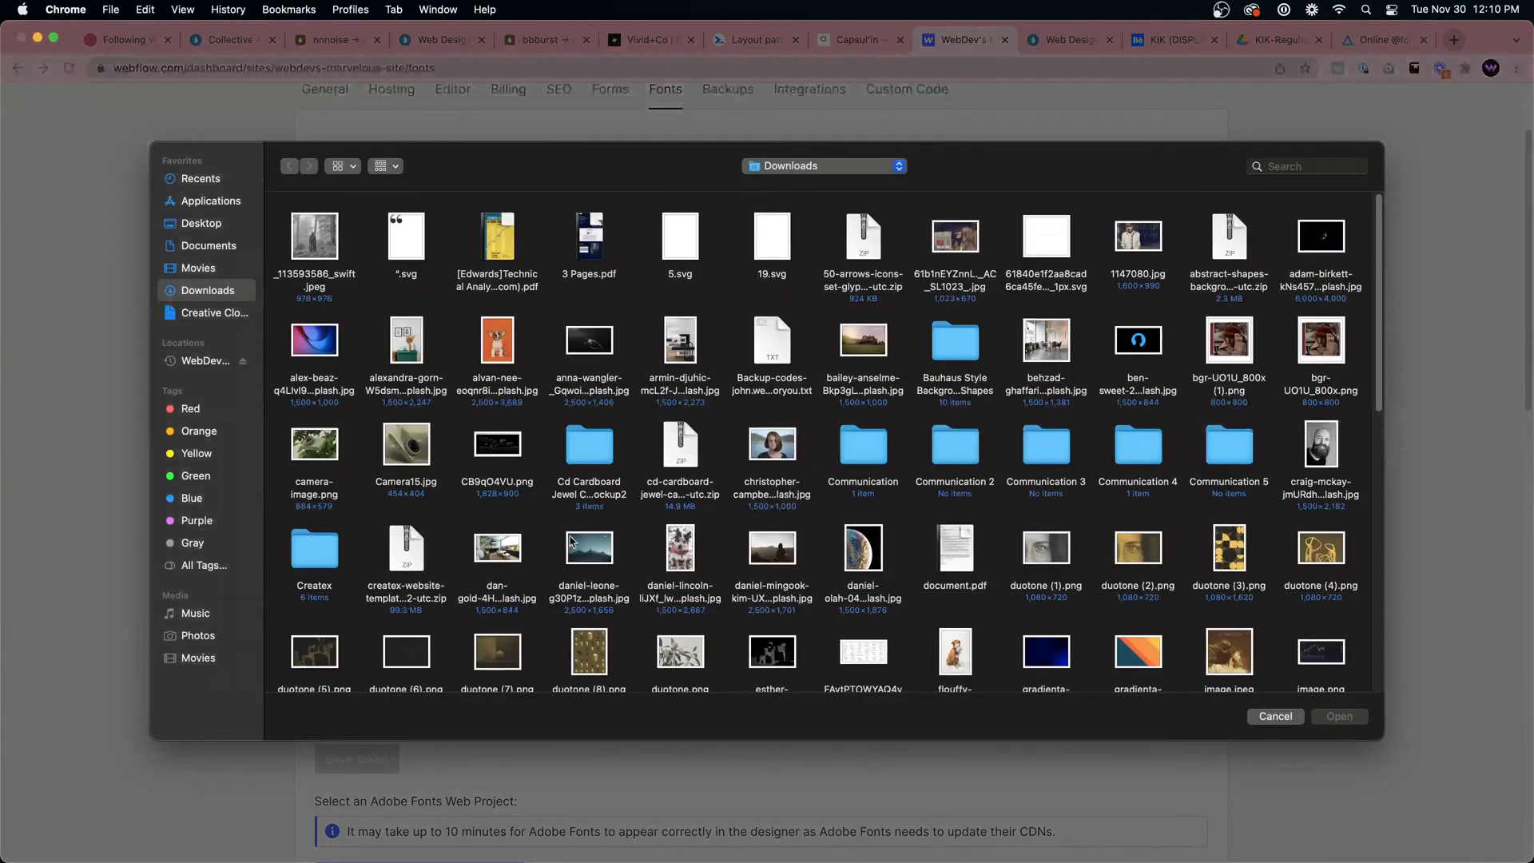
left_click(927, 352)
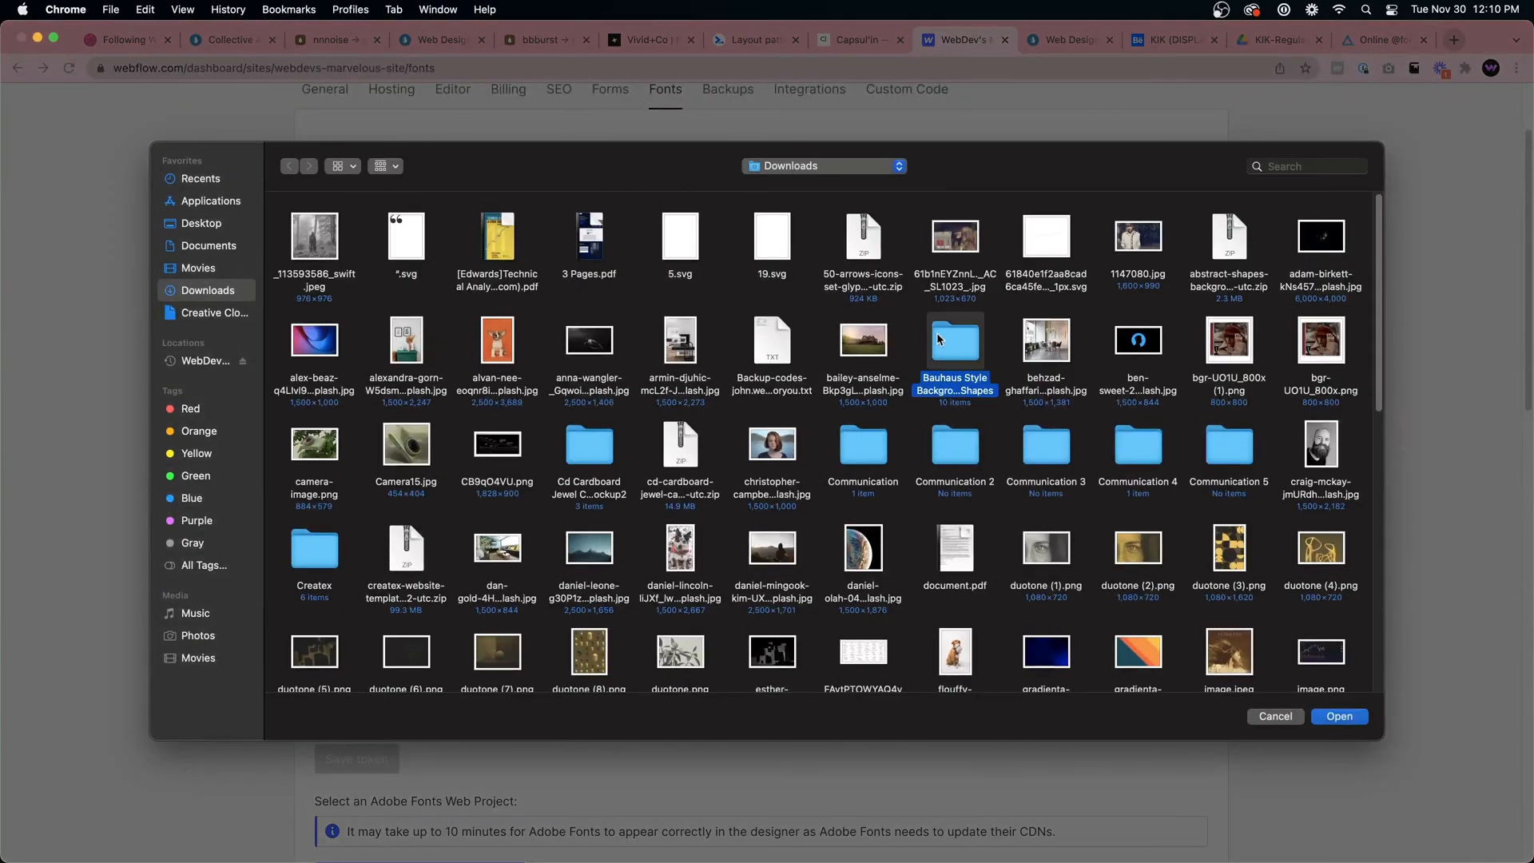
left_click(959, 456)
type("kn")
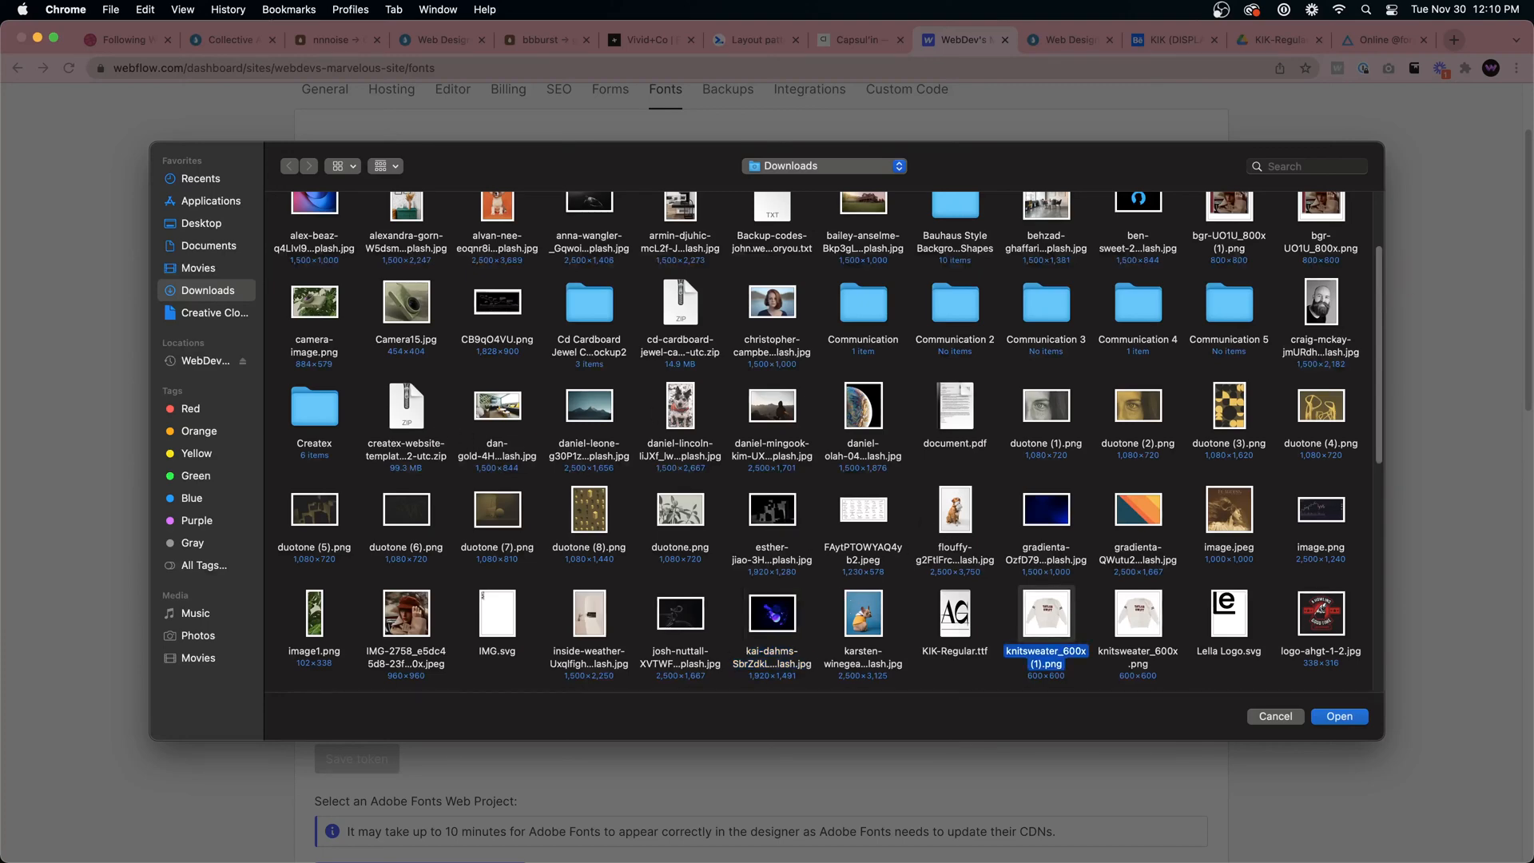
key("Return")
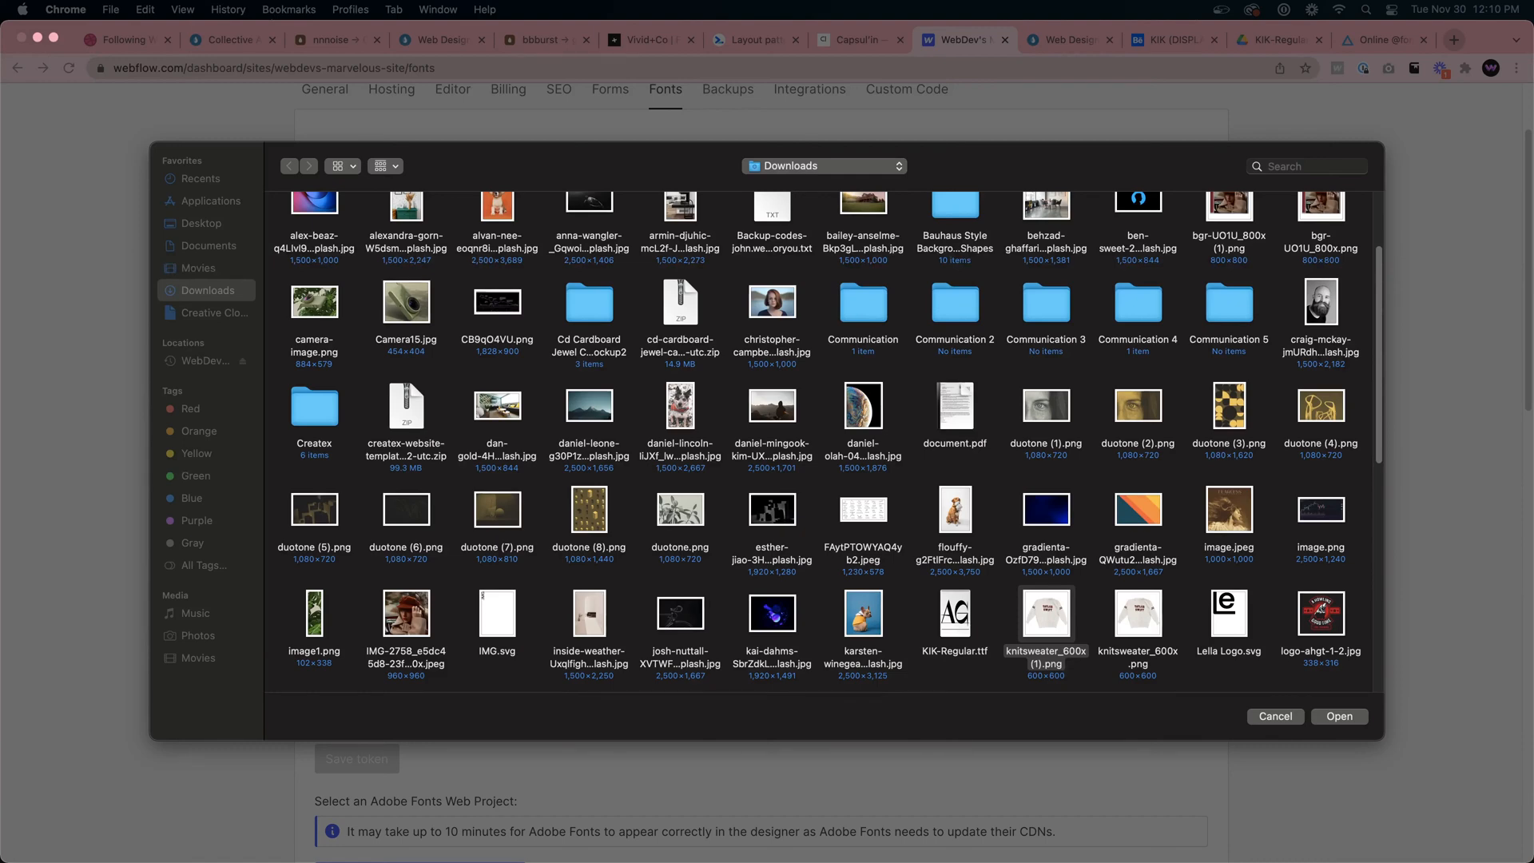
type("tw")
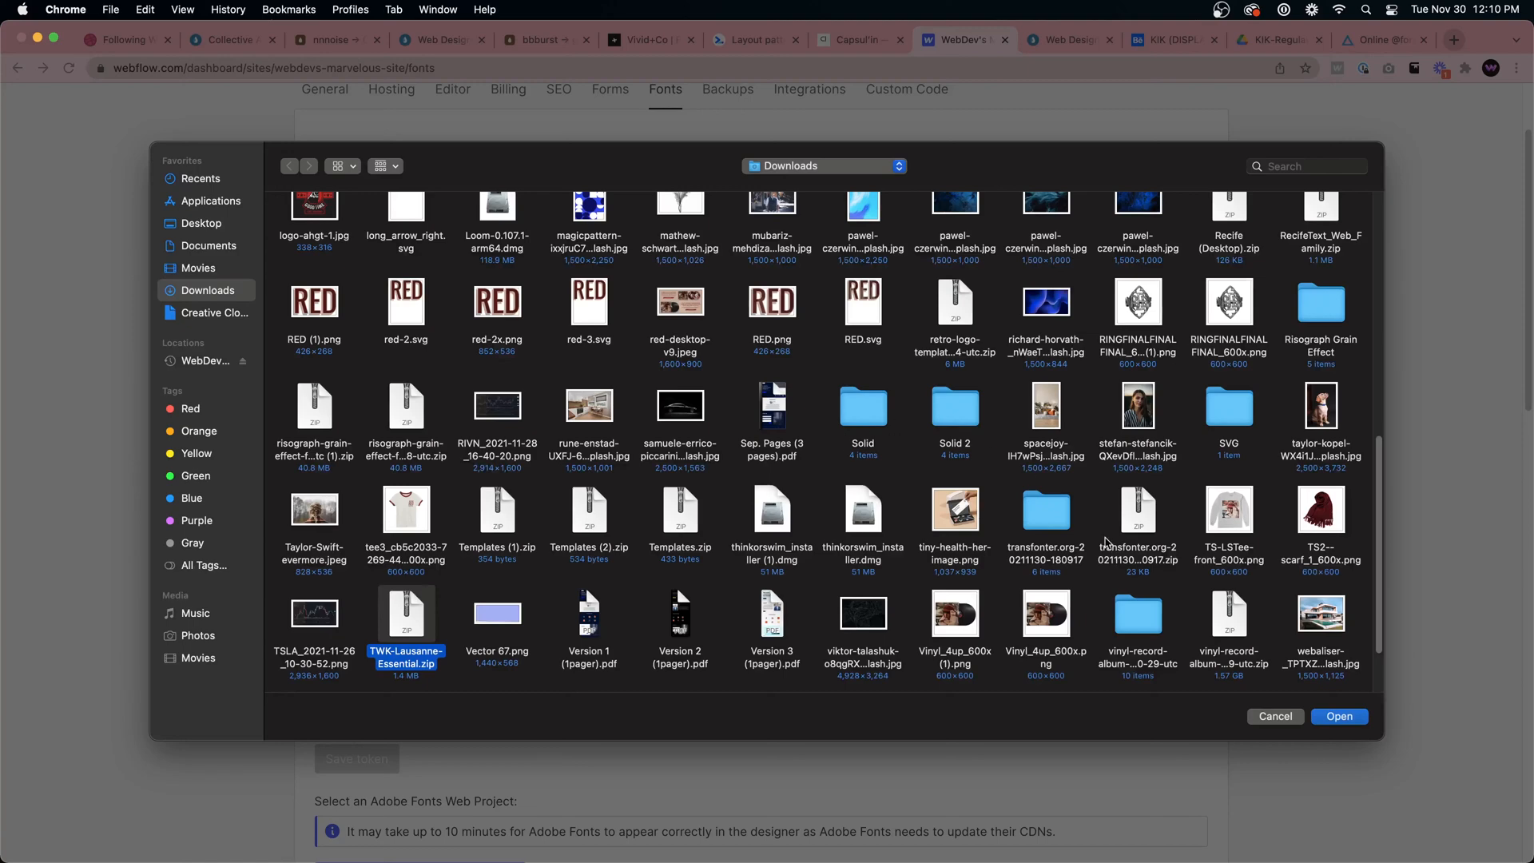
double_click(1048, 513)
left_click_drag(710, 319, 387, 212)
left_click(1339, 716)
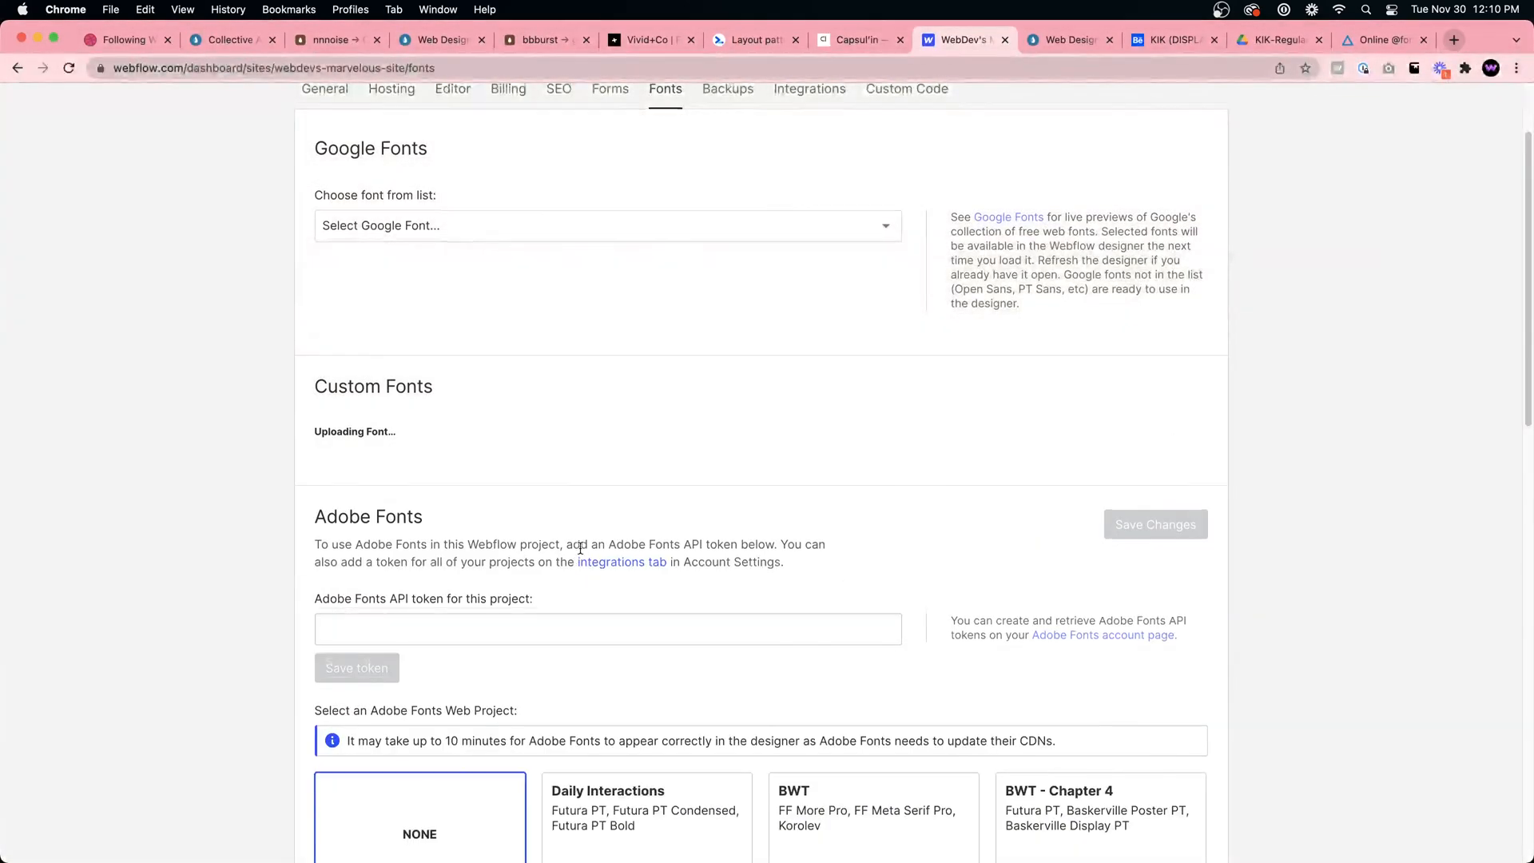
Confirm the upload of the KIK-Regular woff, woff2, eot and svg files with family Kik, weight 400 and normal style
scroll(563, 549, "down", 2)
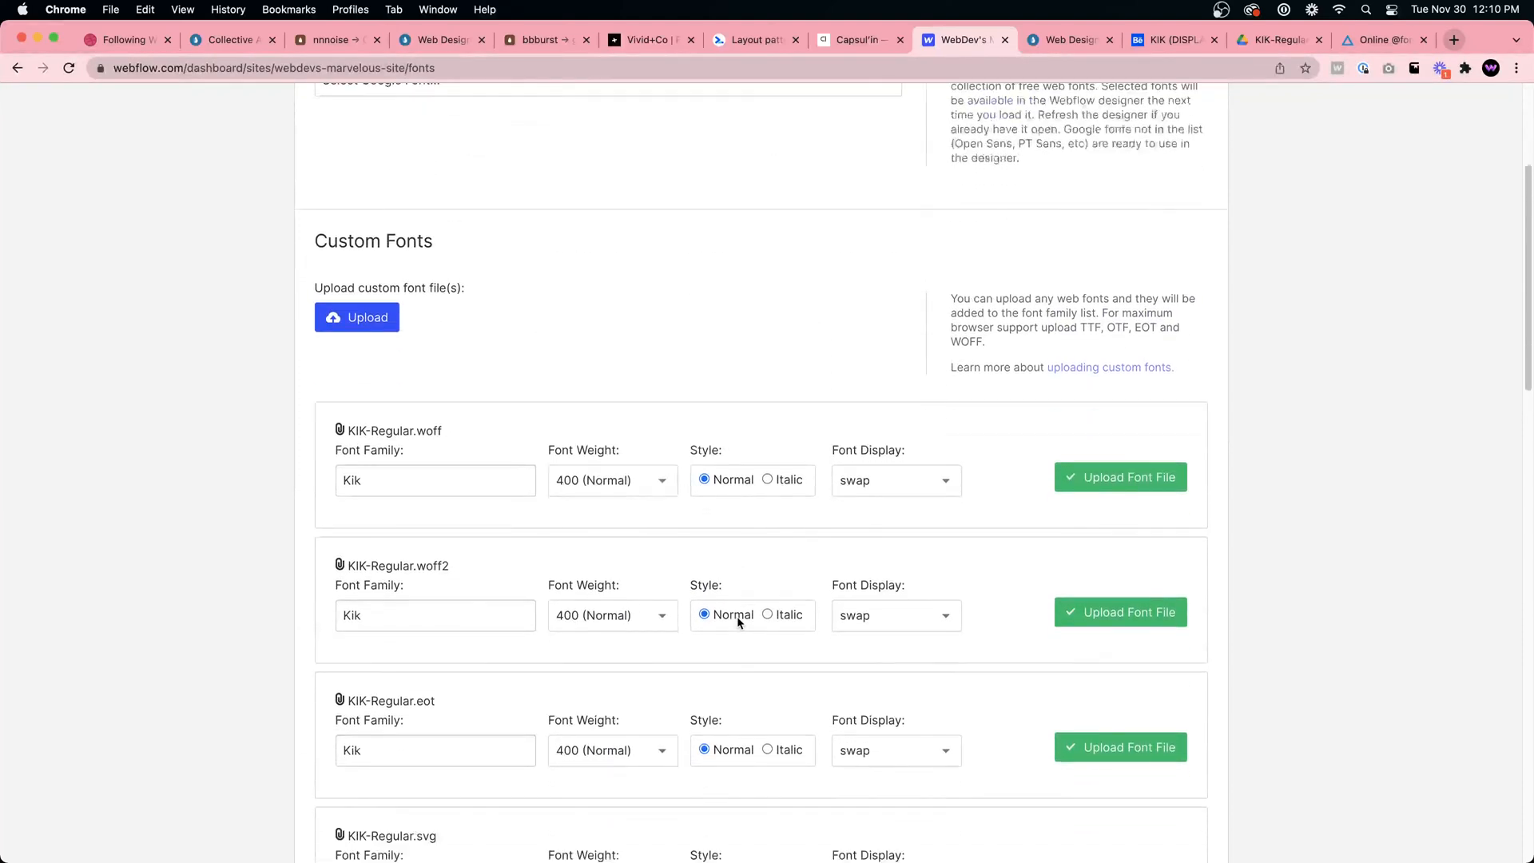
scroll(767, 591, "down", 3)
scroll(798, 573, "up", 2)
left_click(1127, 391)
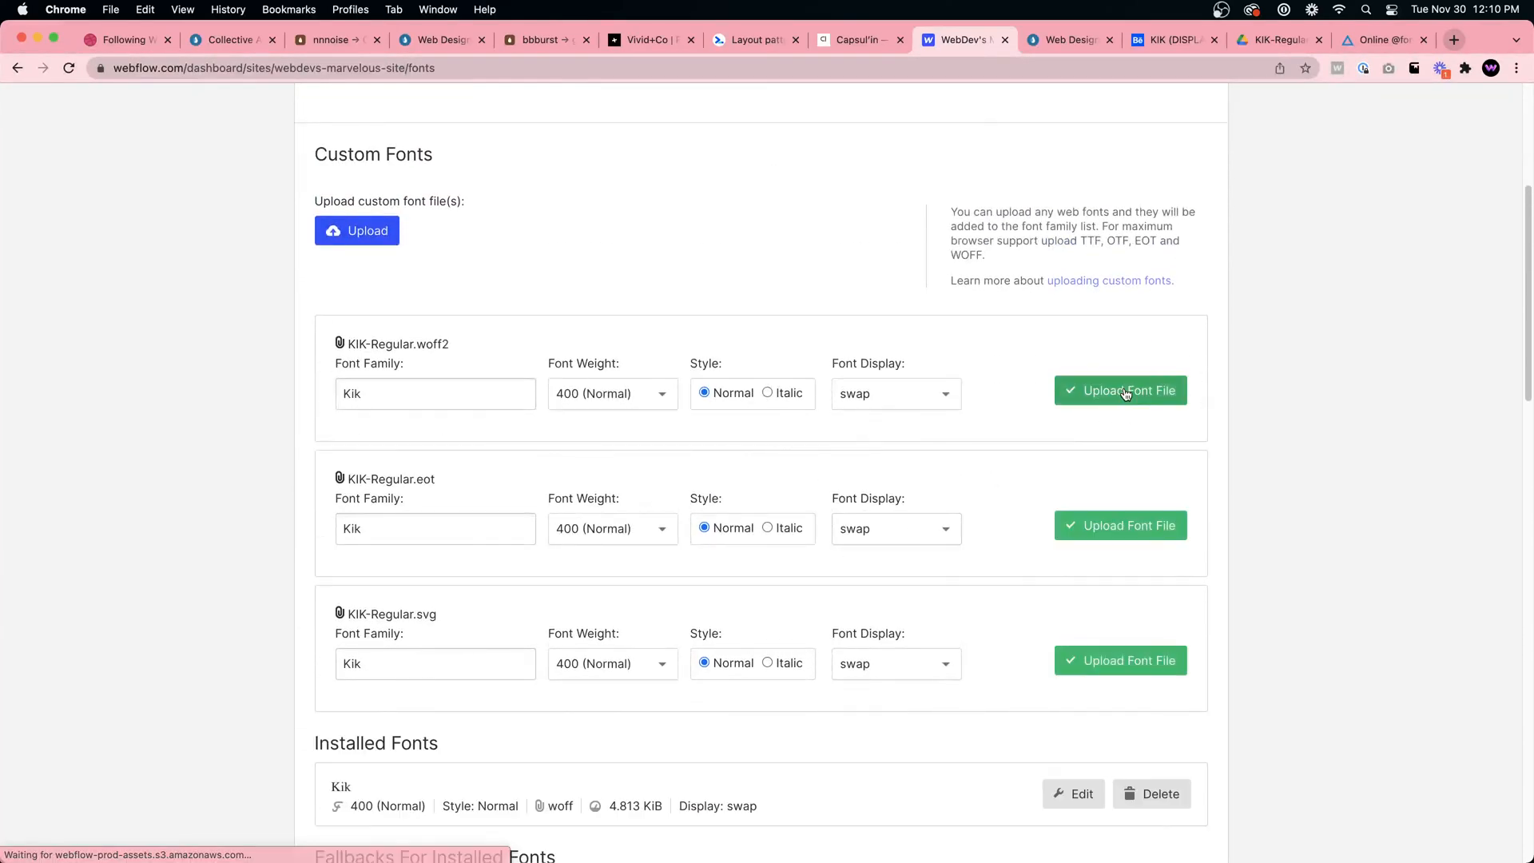
left_click(1127, 392)
left_click(1127, 391)
left_click(1127, 391)
scroll(820, 358, "up", 5)
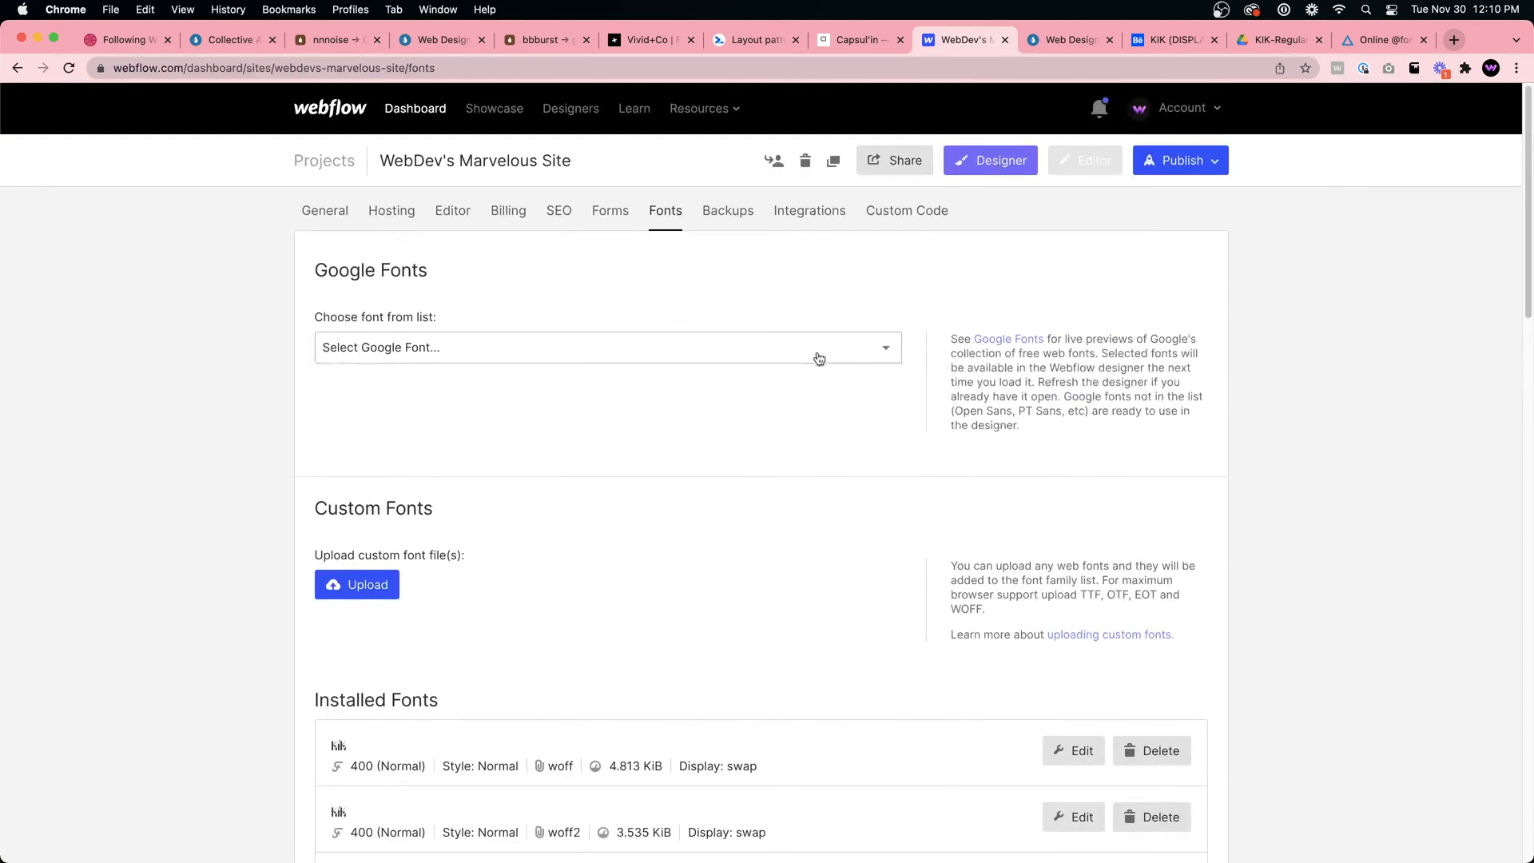
Open the project in the Designer and add a Section to the Body with the new class section-hero
left_click(991, 158)
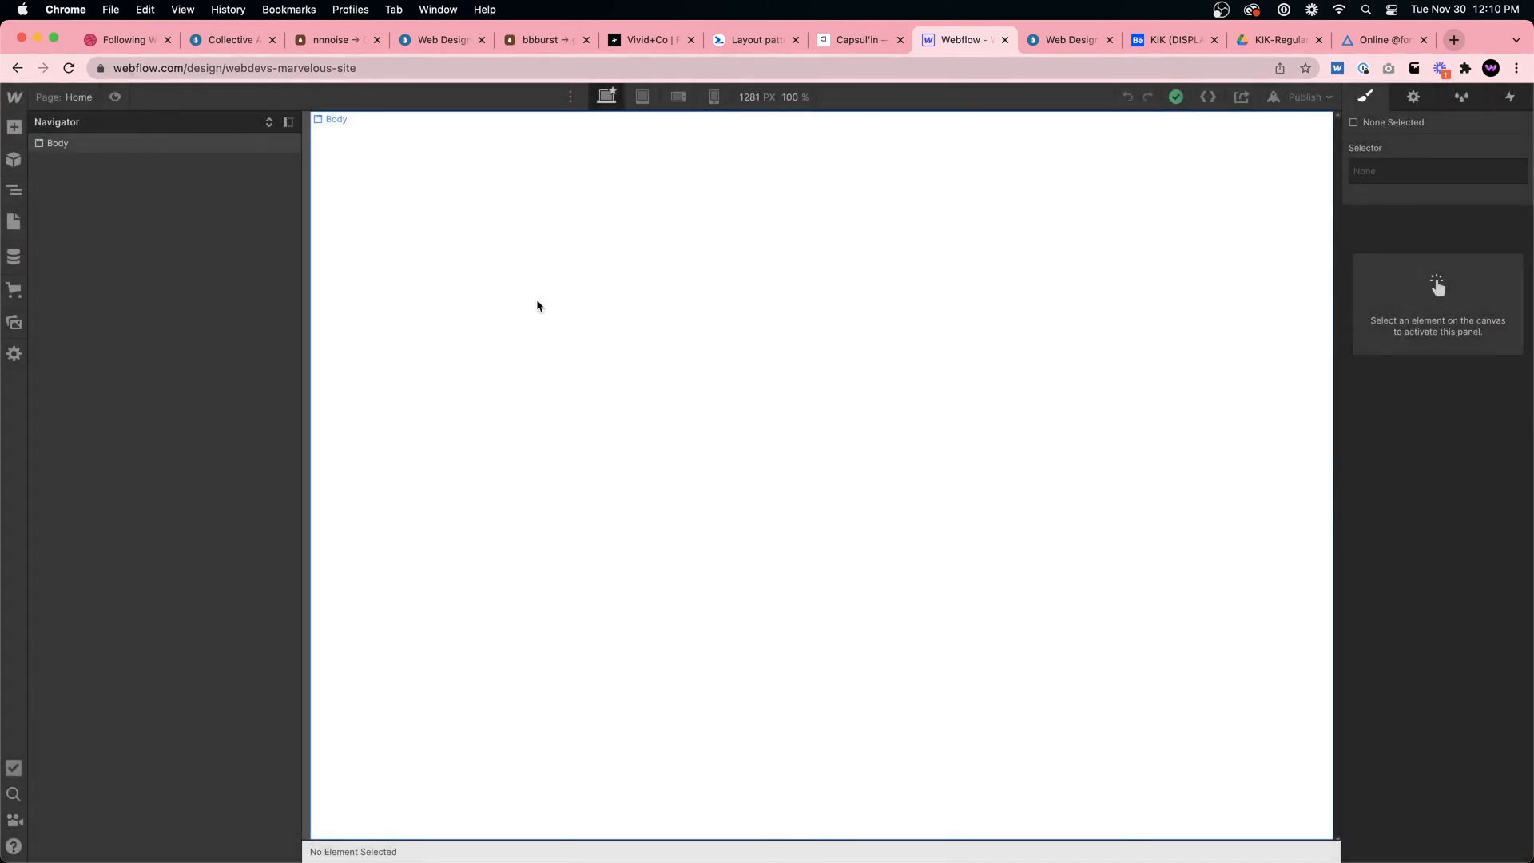
left_click(537, 305)
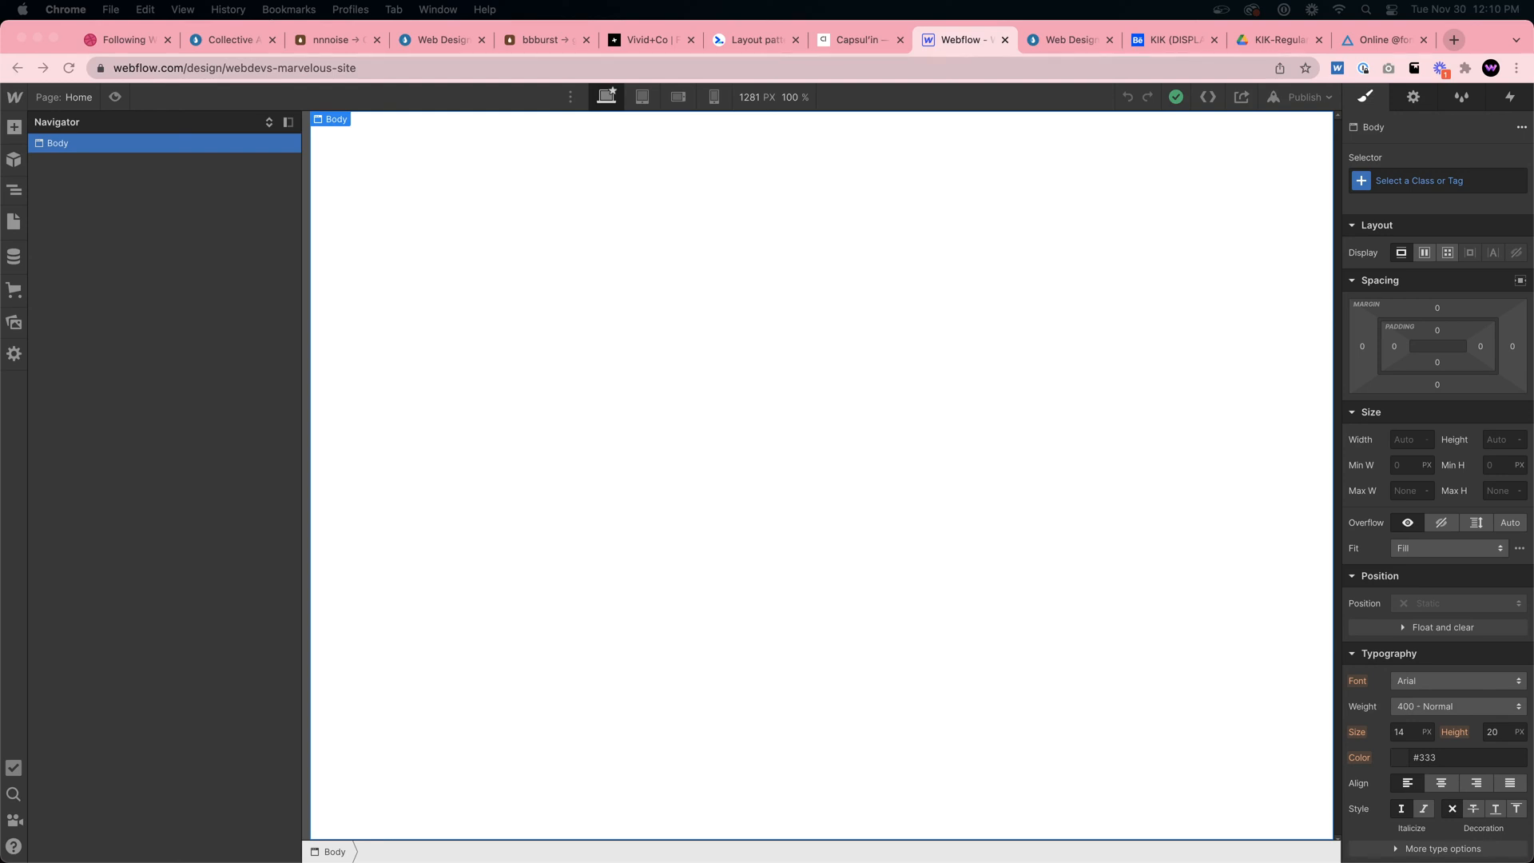
left_click(1210, 231)
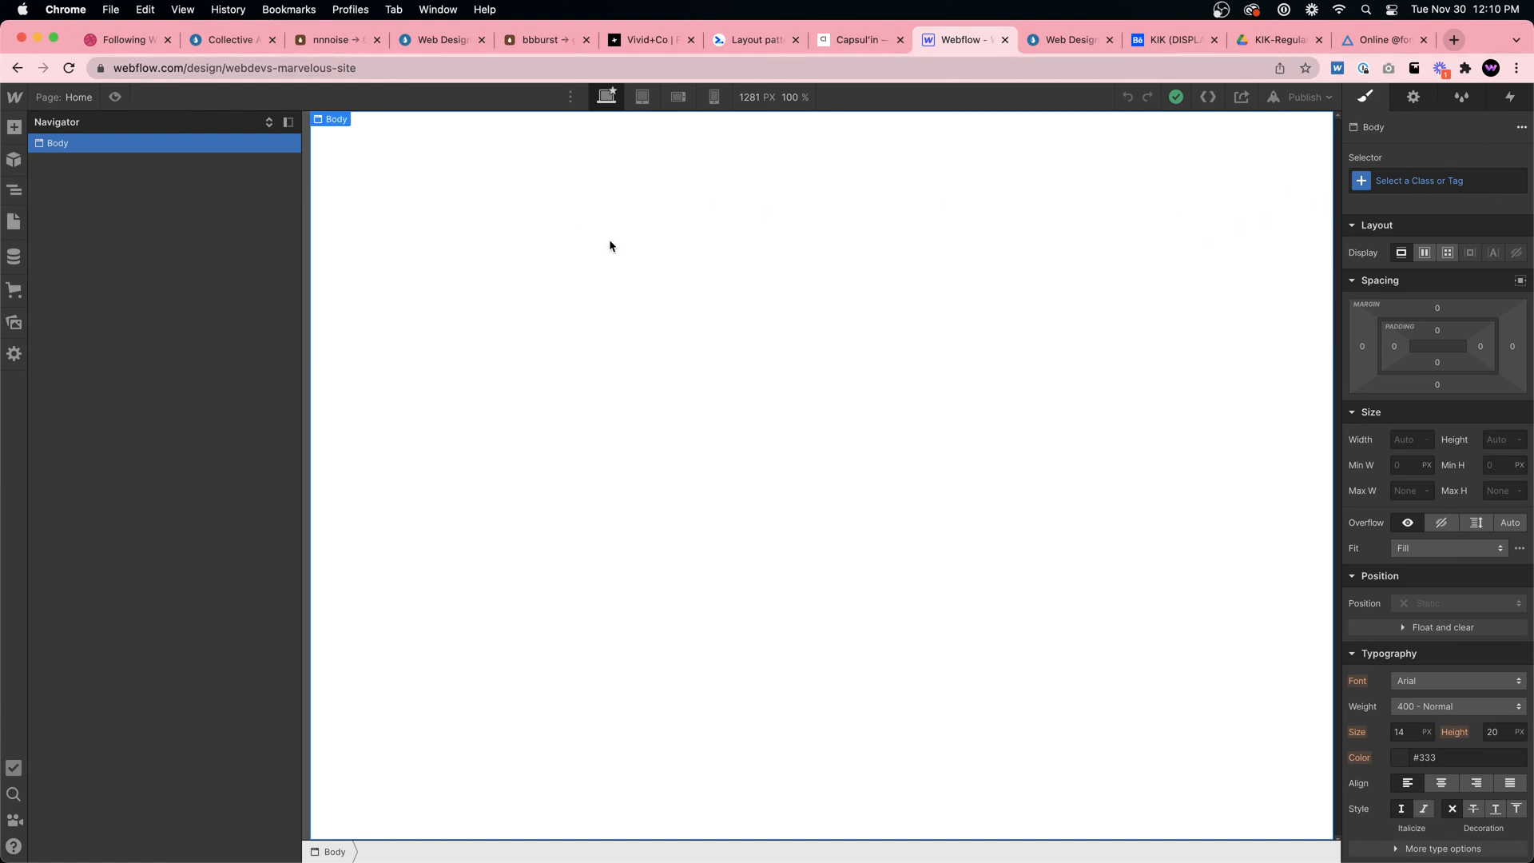
key("super+e")
type("section")
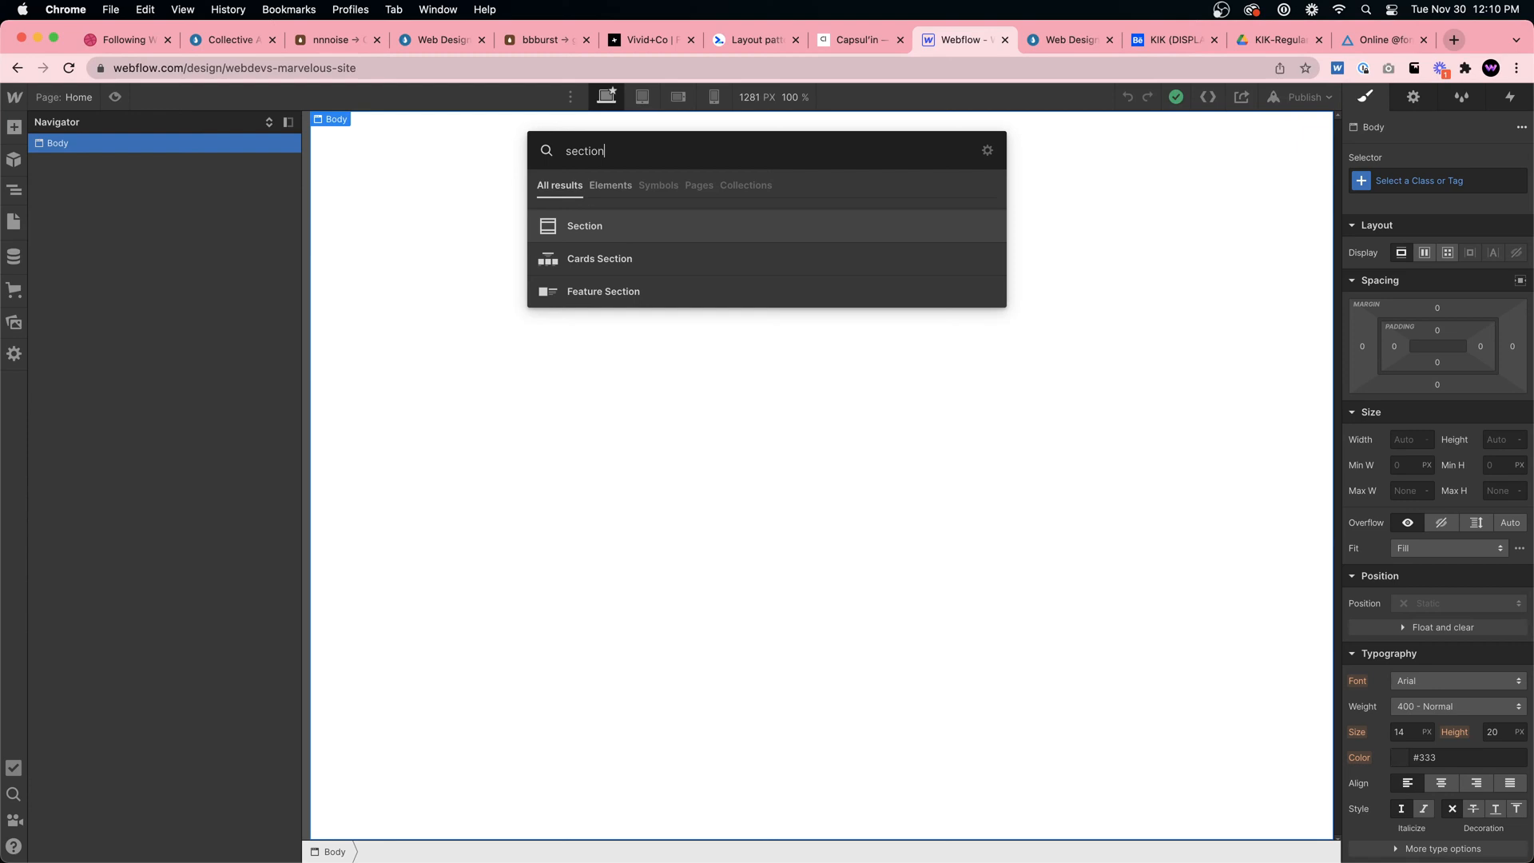
key("Return")
left_click(1435, 185)
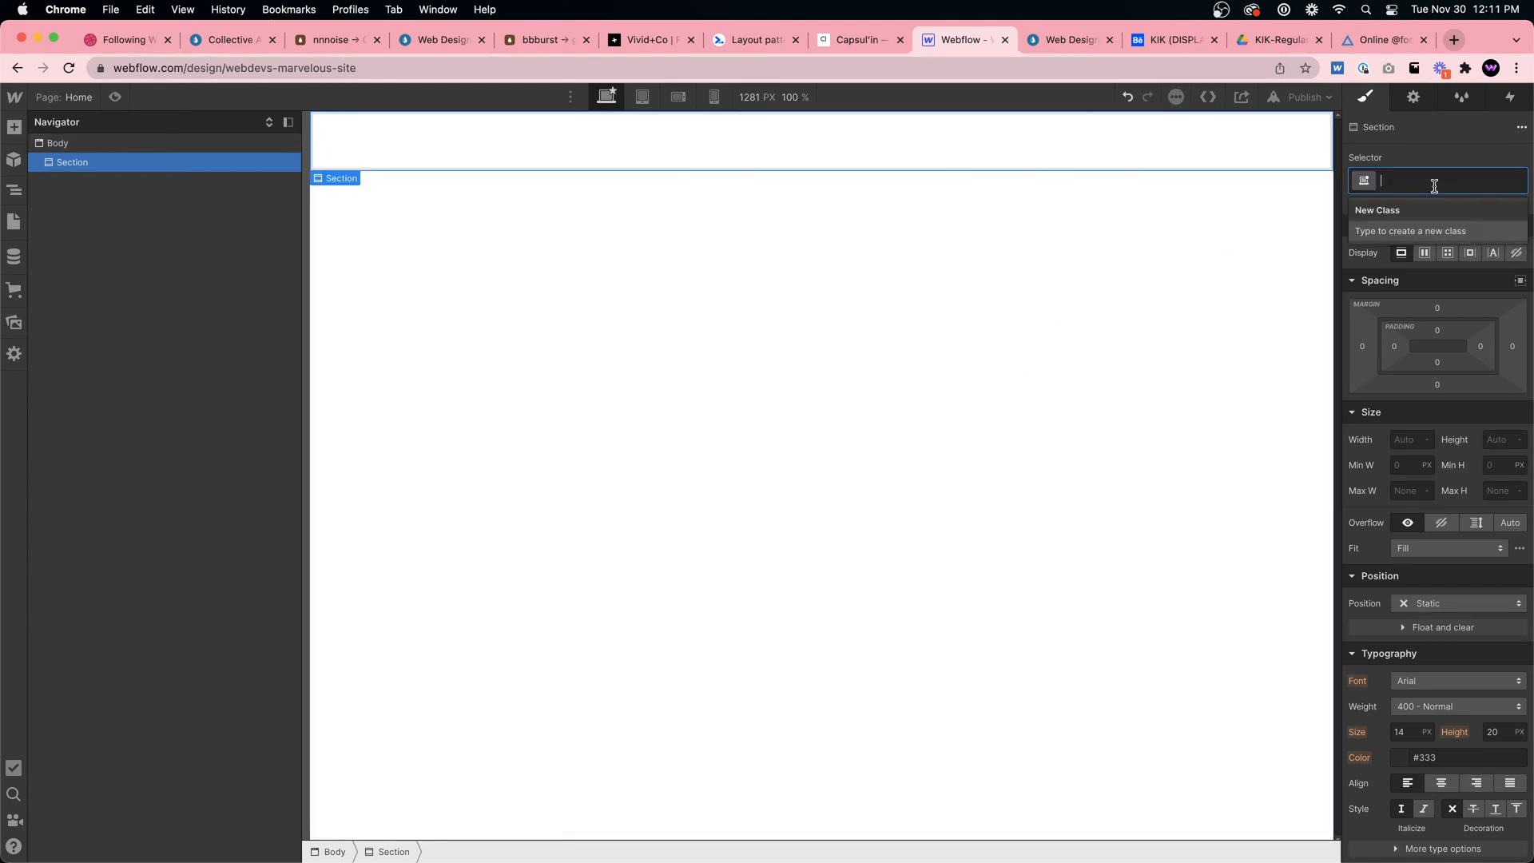
type("section-hero")
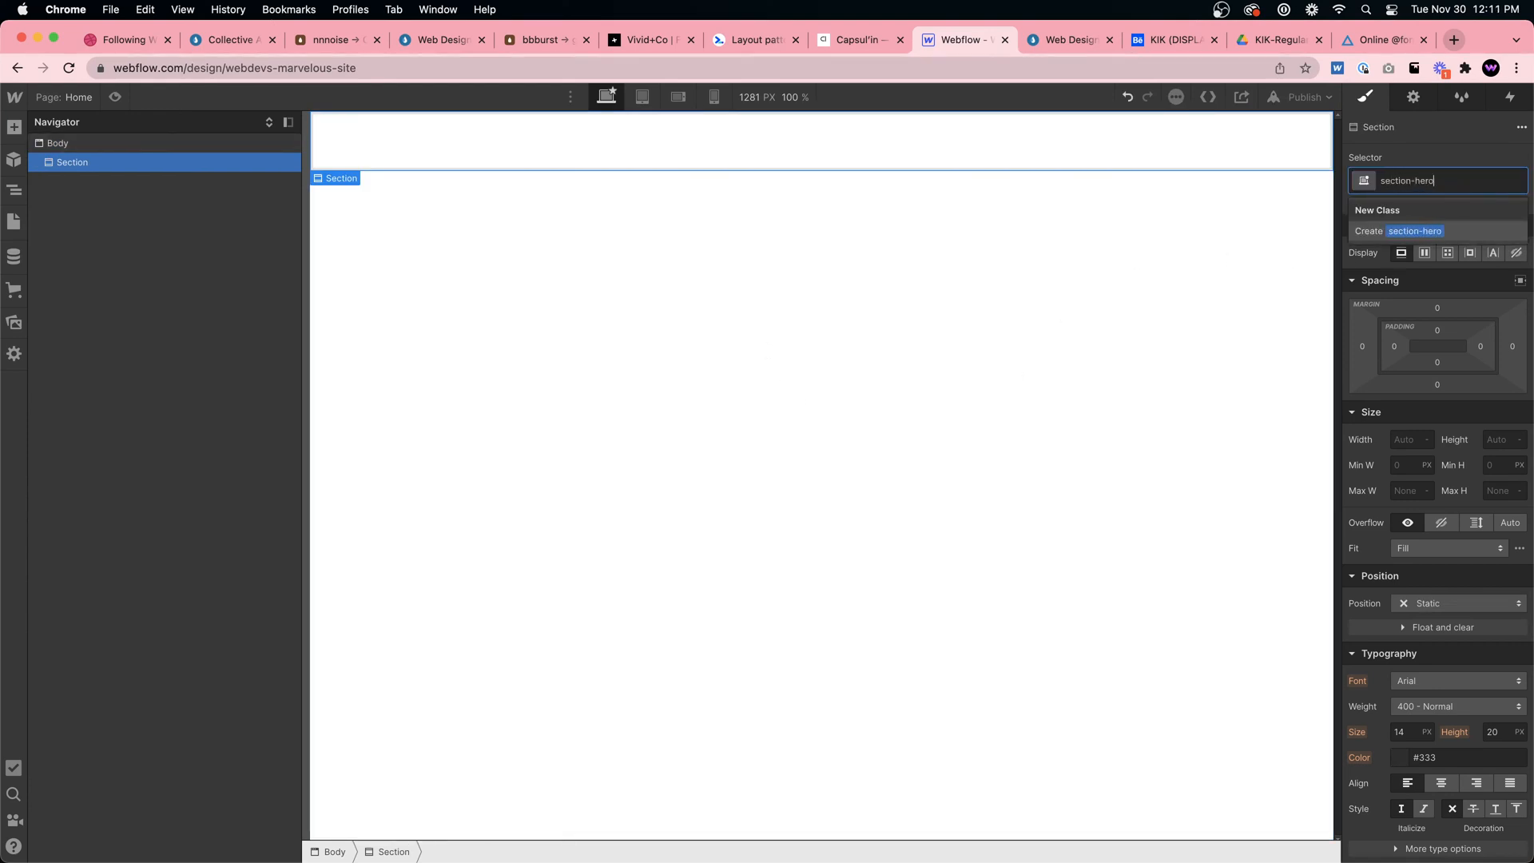
key("Return")
Set section-hero's minimum height to 100 VH and its display to horizontal flex with centered alignment and justification
left_click(1494, 465)
type("1")
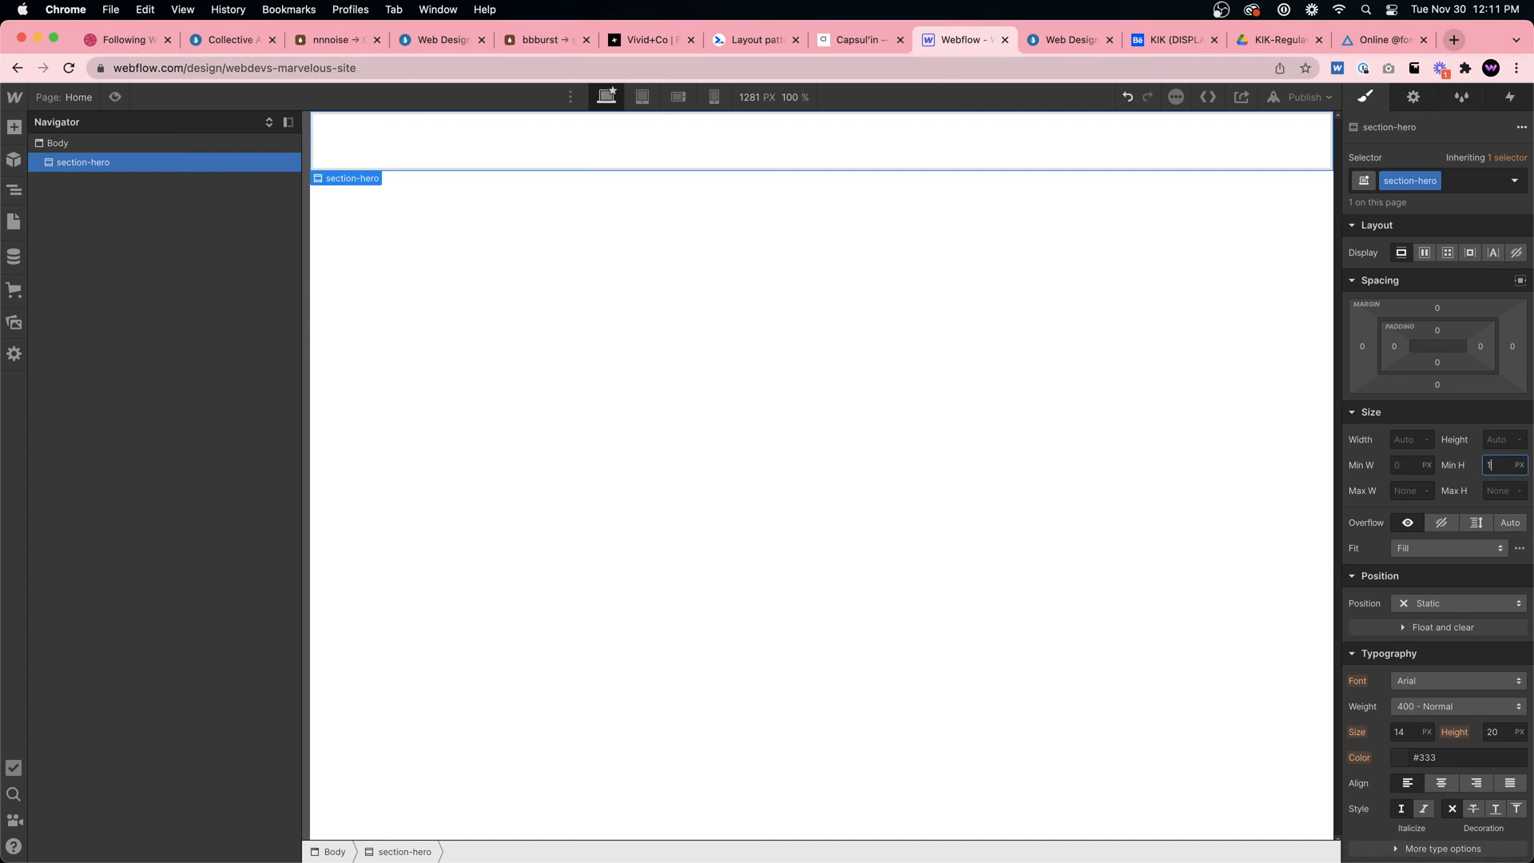
type("00vh")
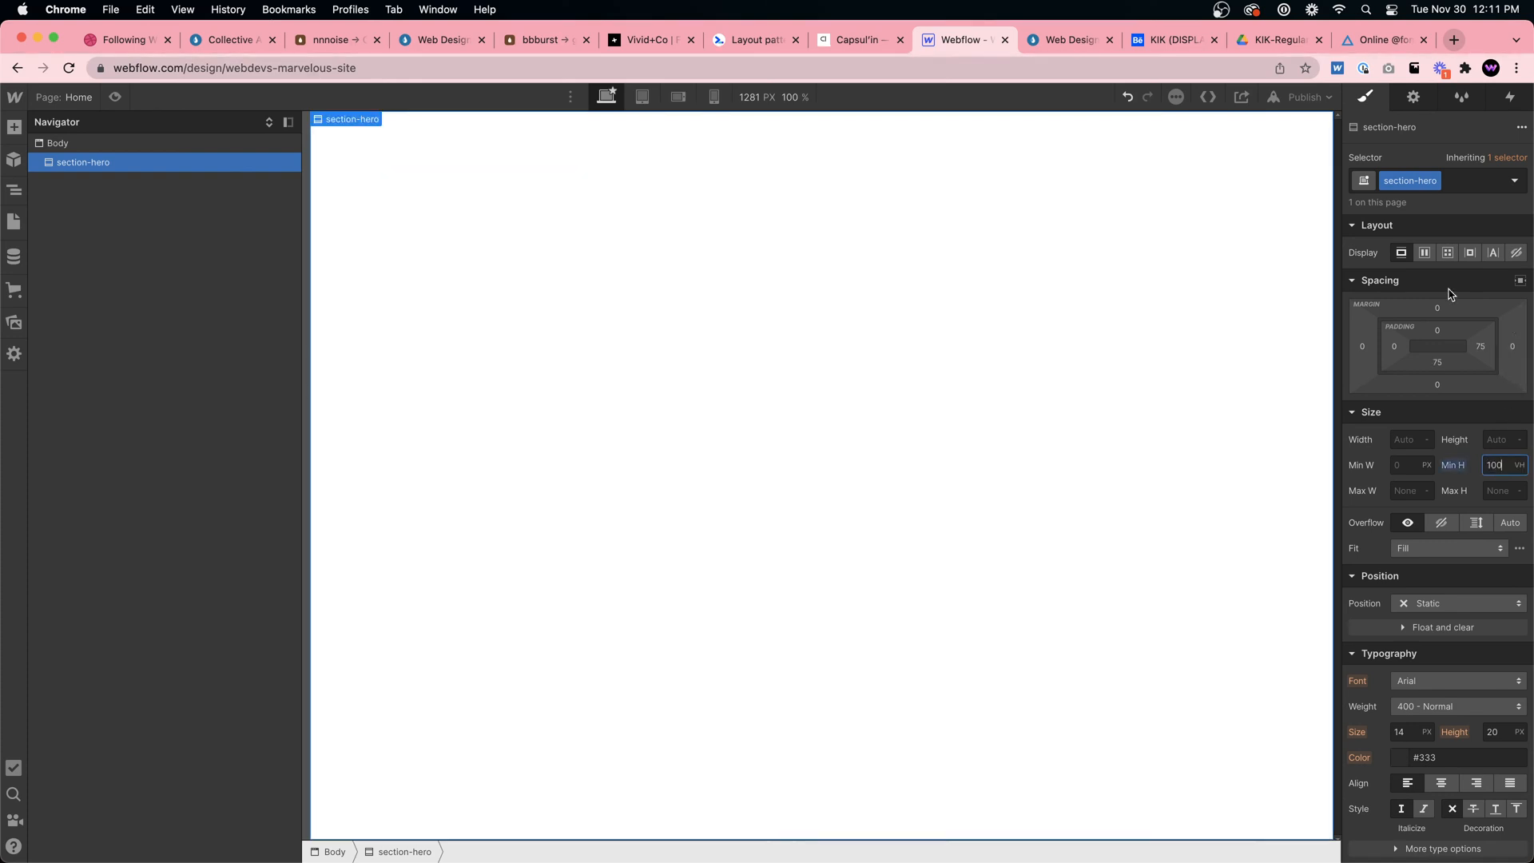
left_click(1424, 253)
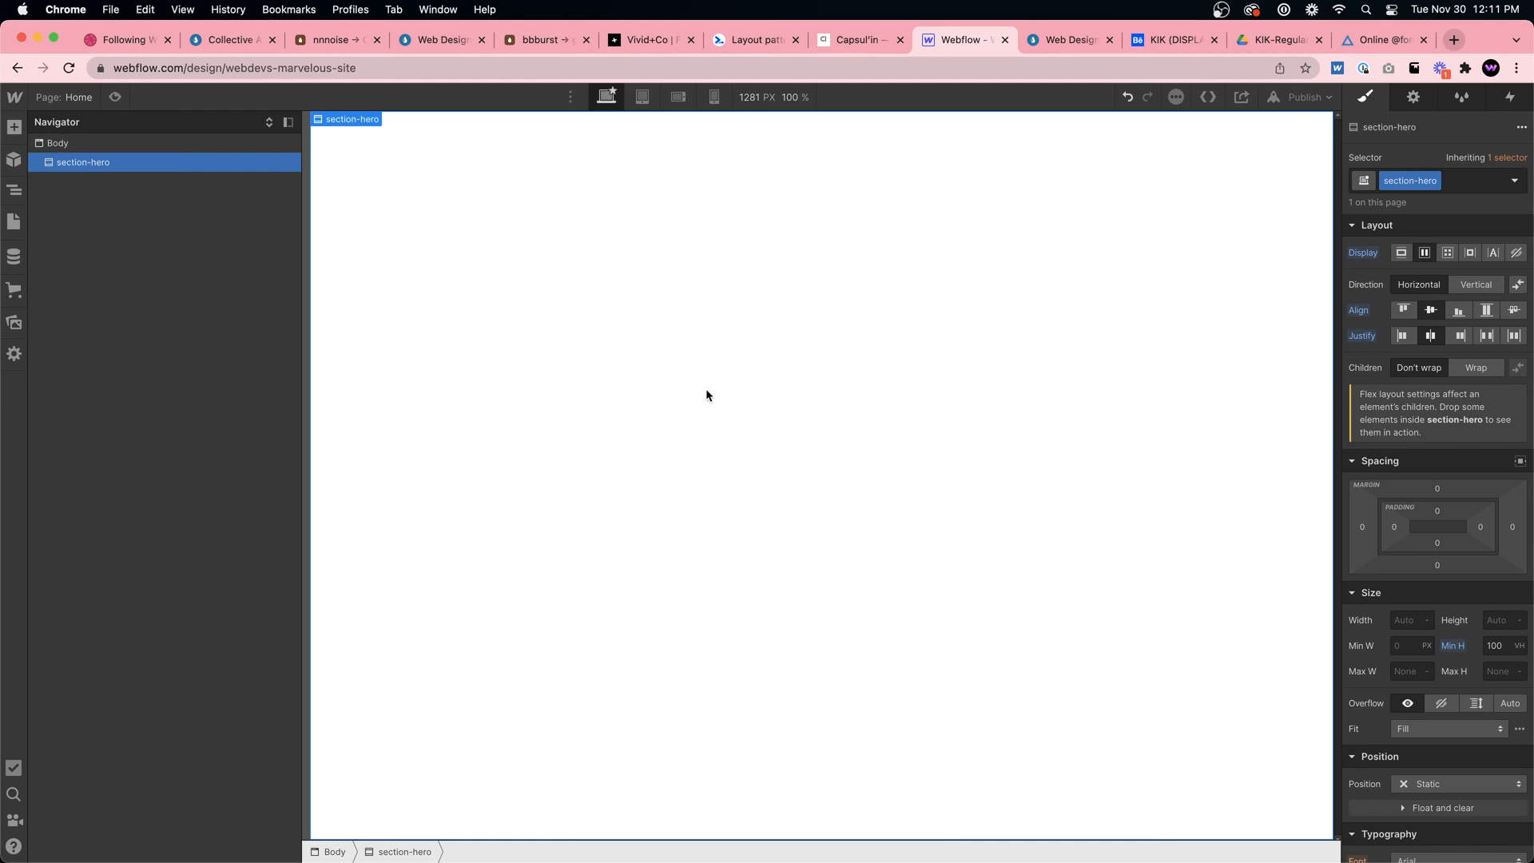
Add an H1 heading inside section-hero and give it the new class heading-hero
key("super+e")
type("head")
key("Return")
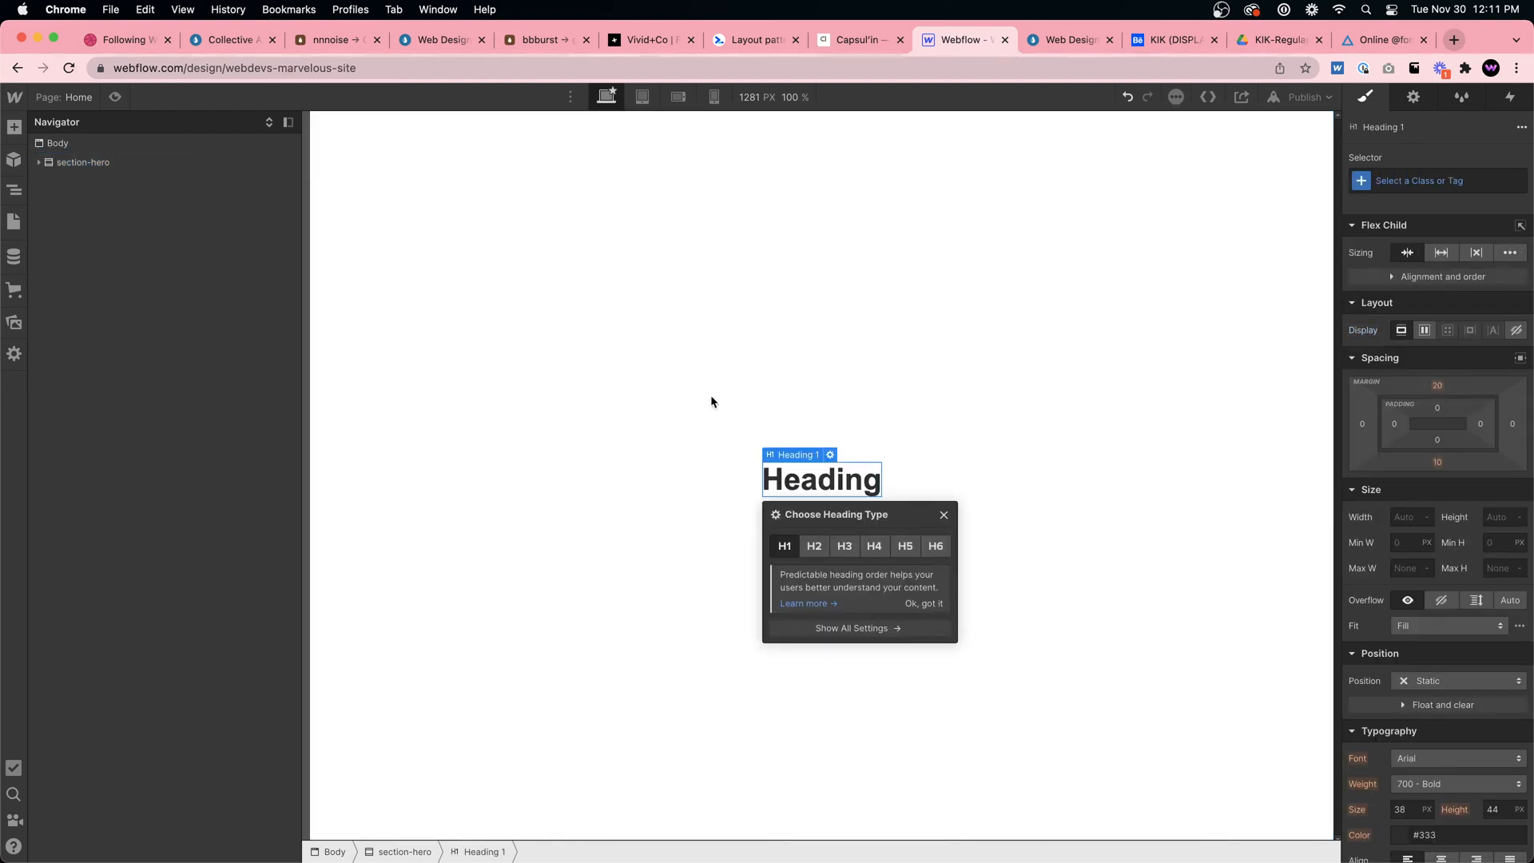
left_click(1485, 177)
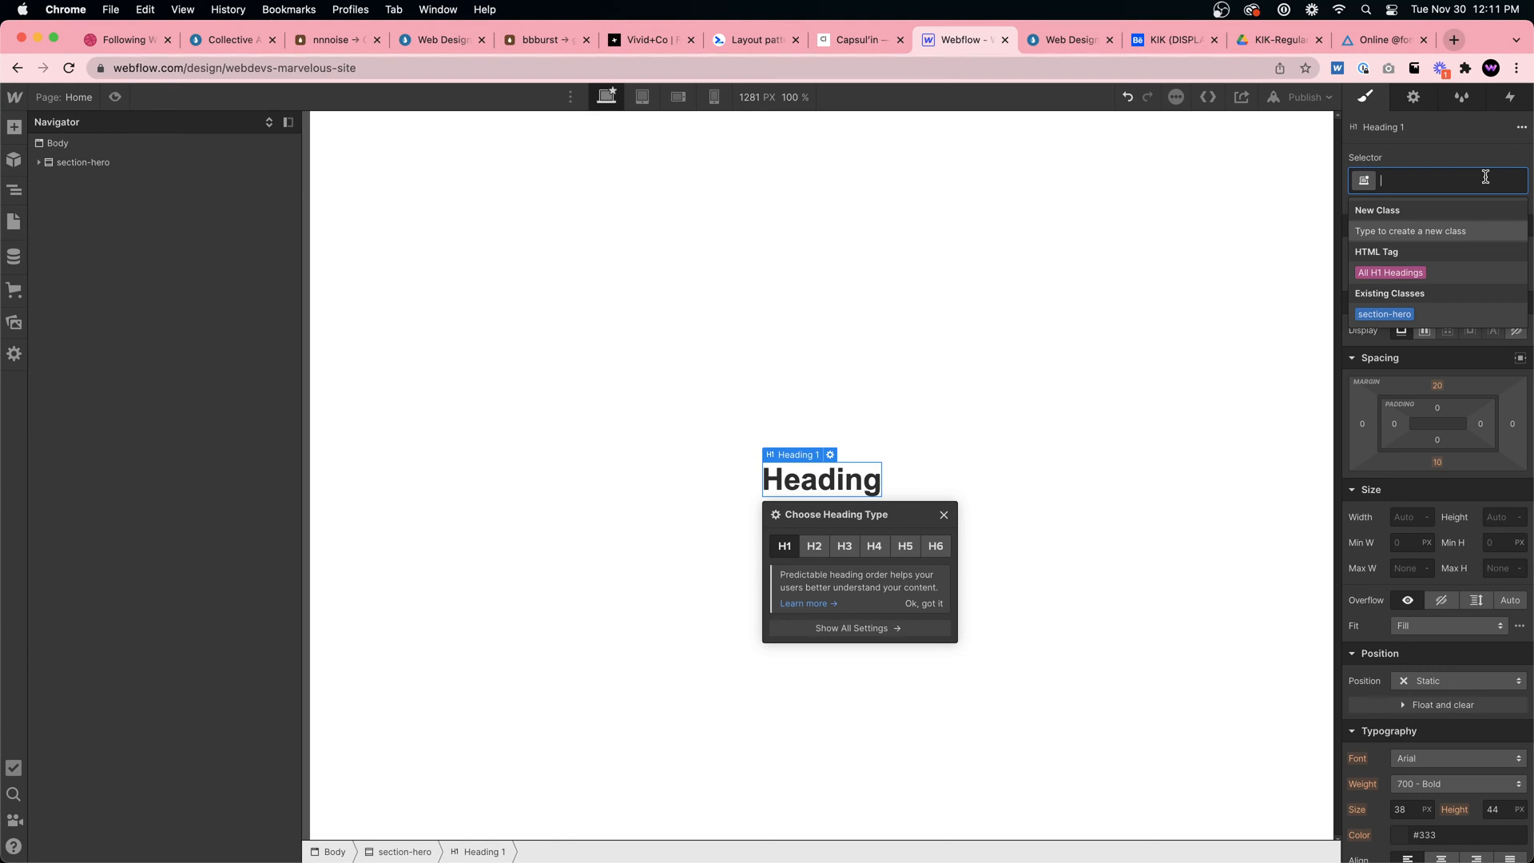
type("heading-hero")
key("Return")
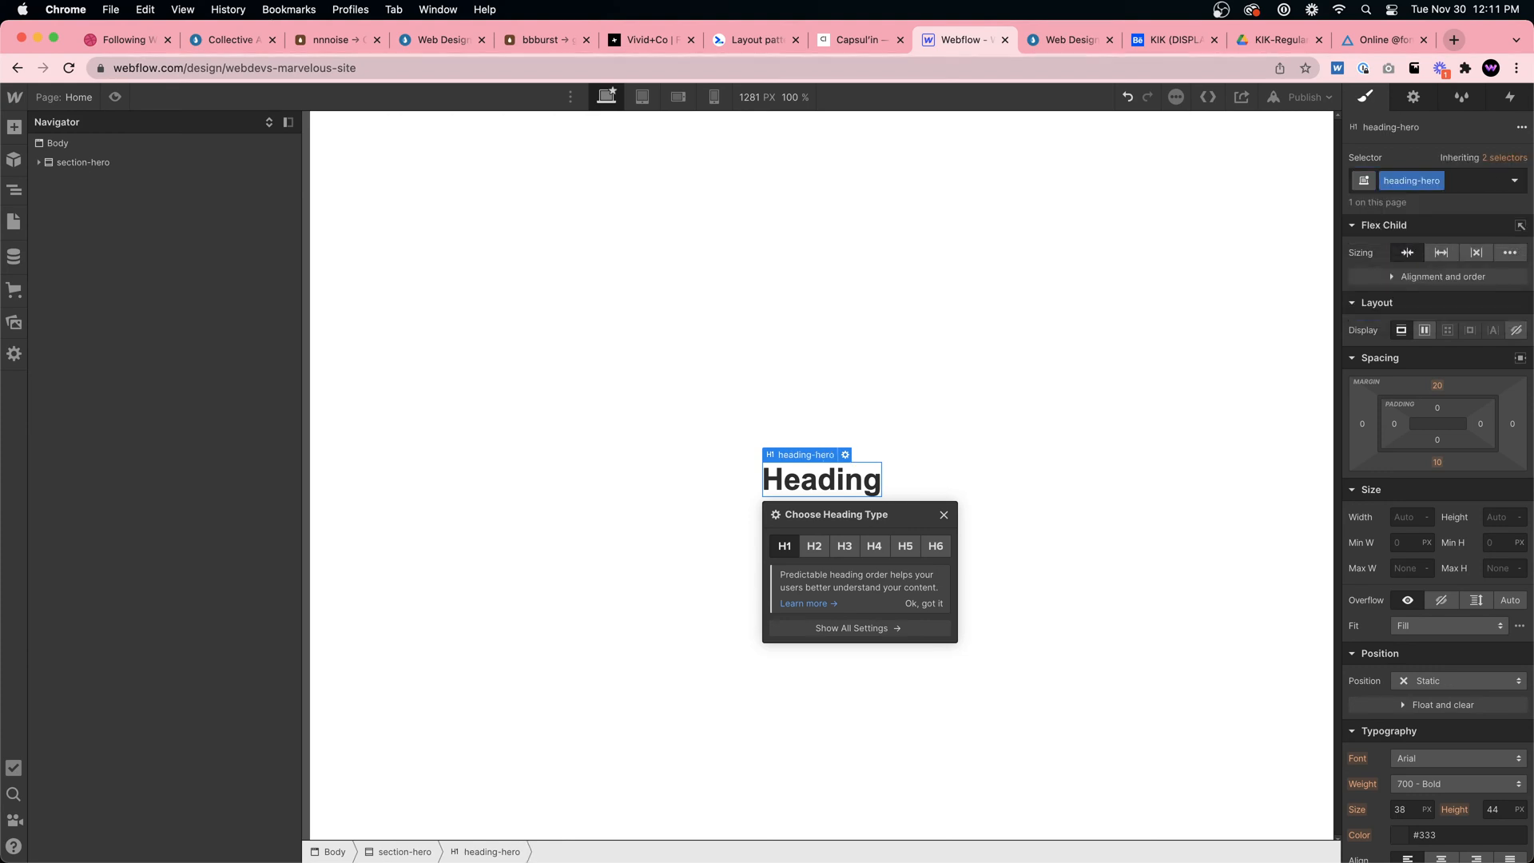
Set the hero heading's font to Kik and replace its text with WEB DESIGN
scroll(1417, 653, "down", 3)
left_click(1446, 523)
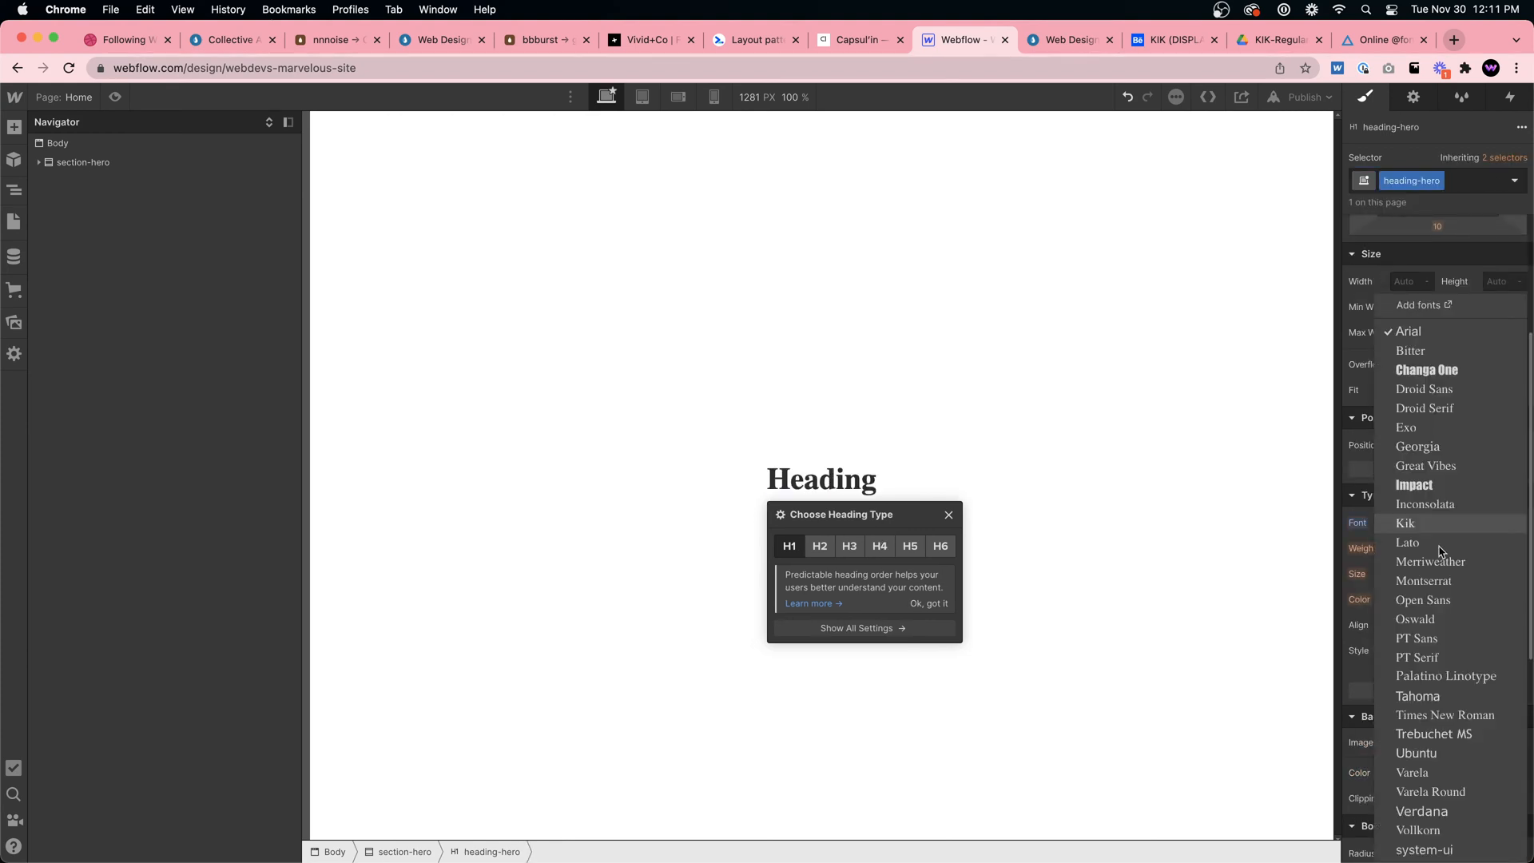
left_click(1404, 524)
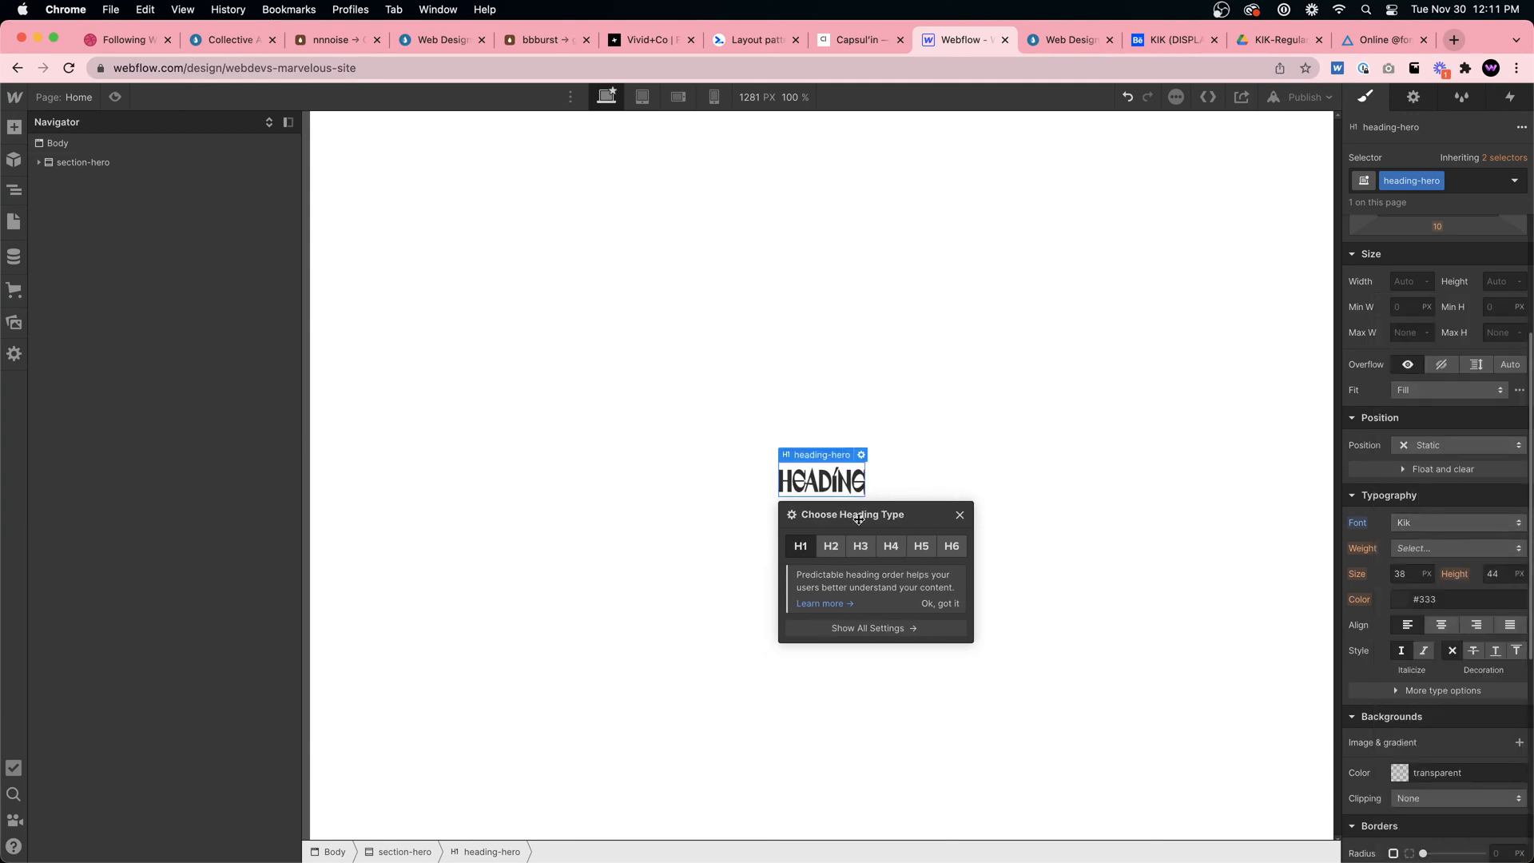
double_click(842, 484)
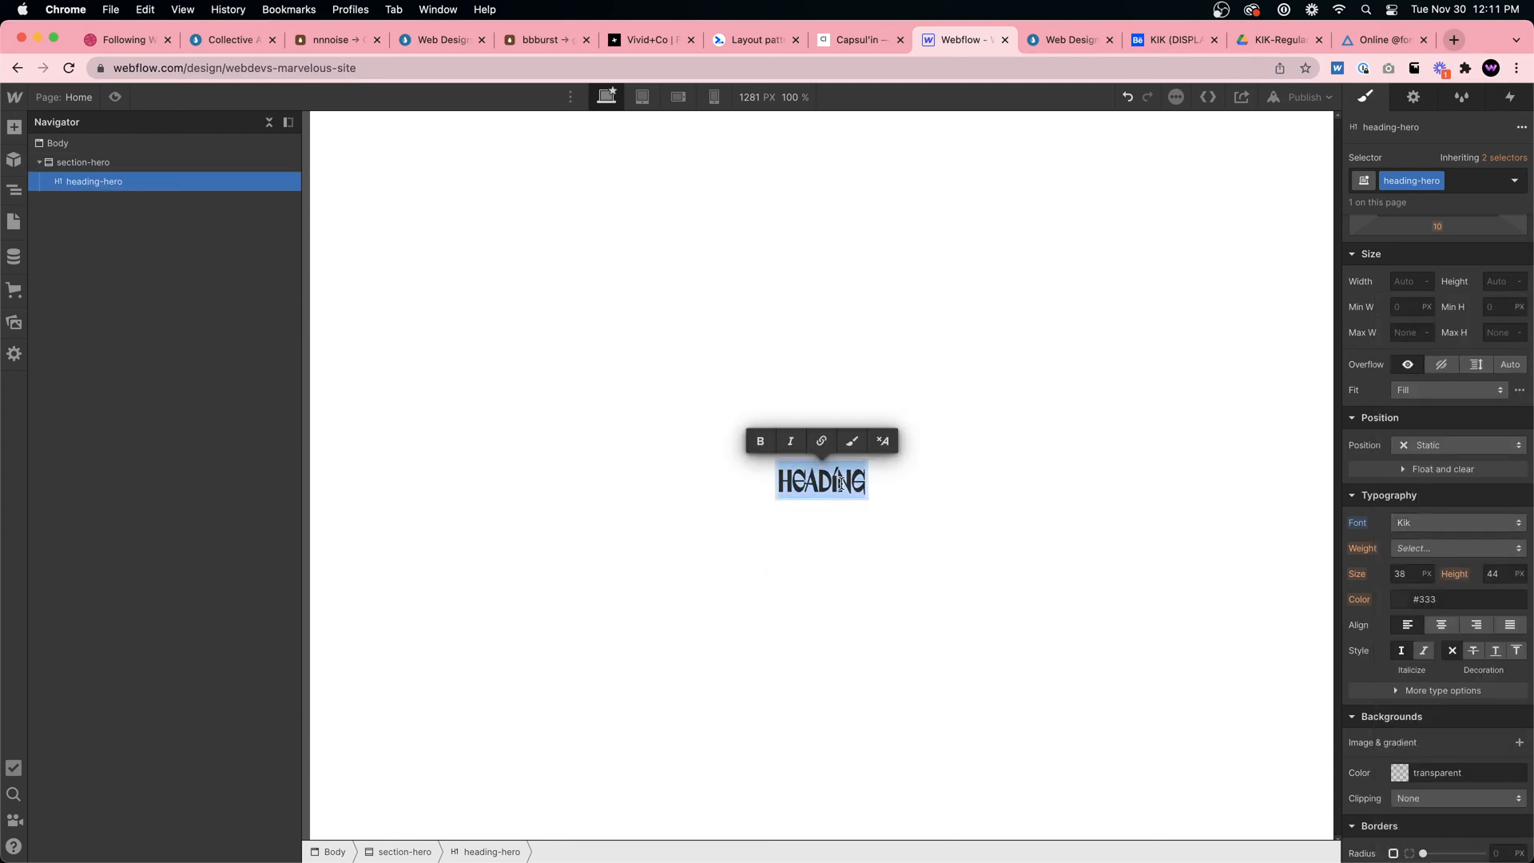
type("WE")
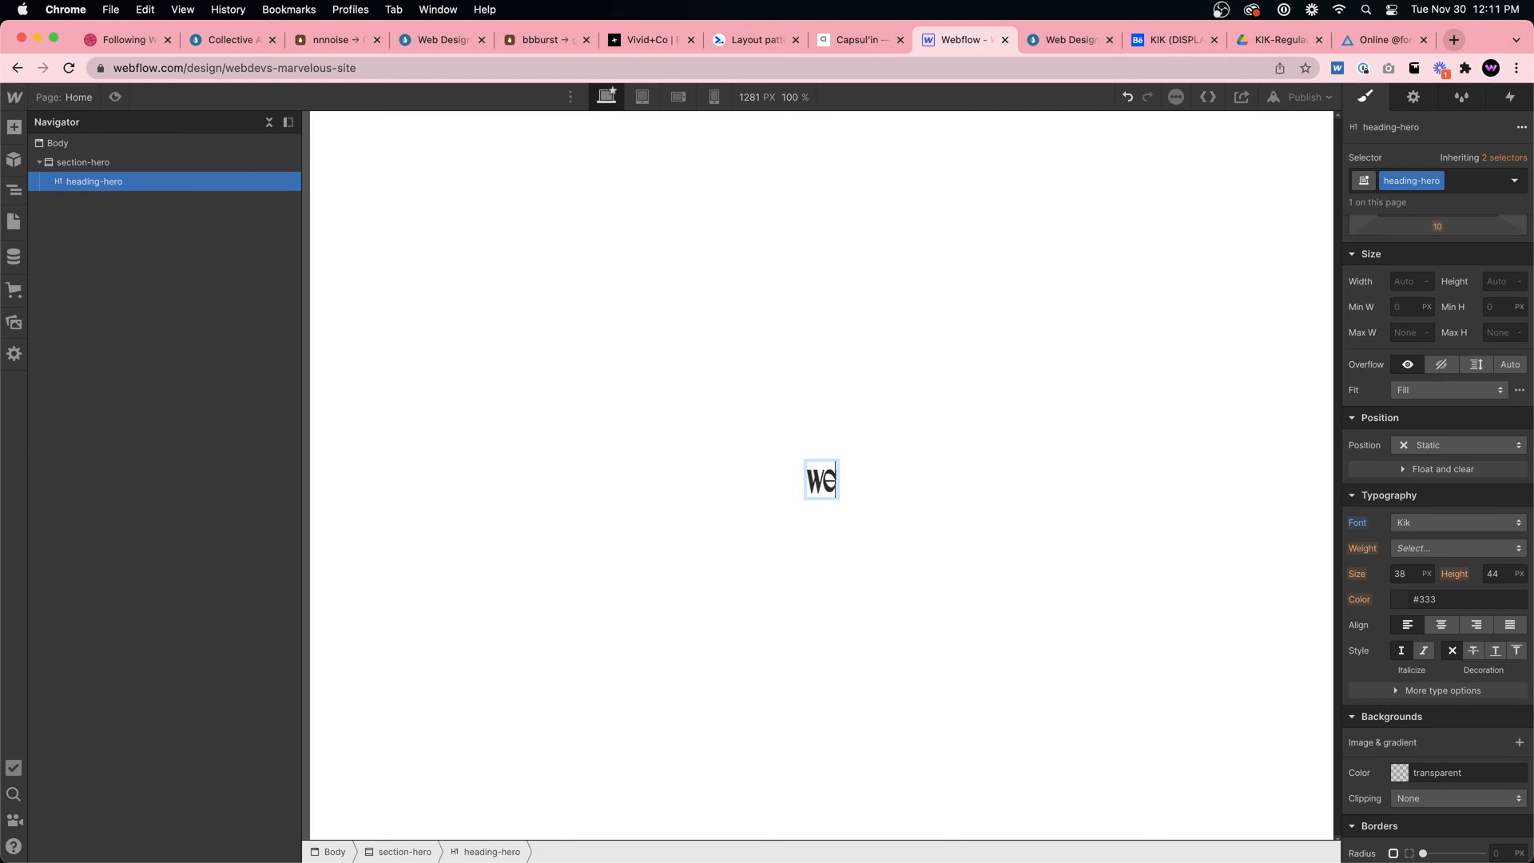
type("B DESIGN")
left_click(925, 537)
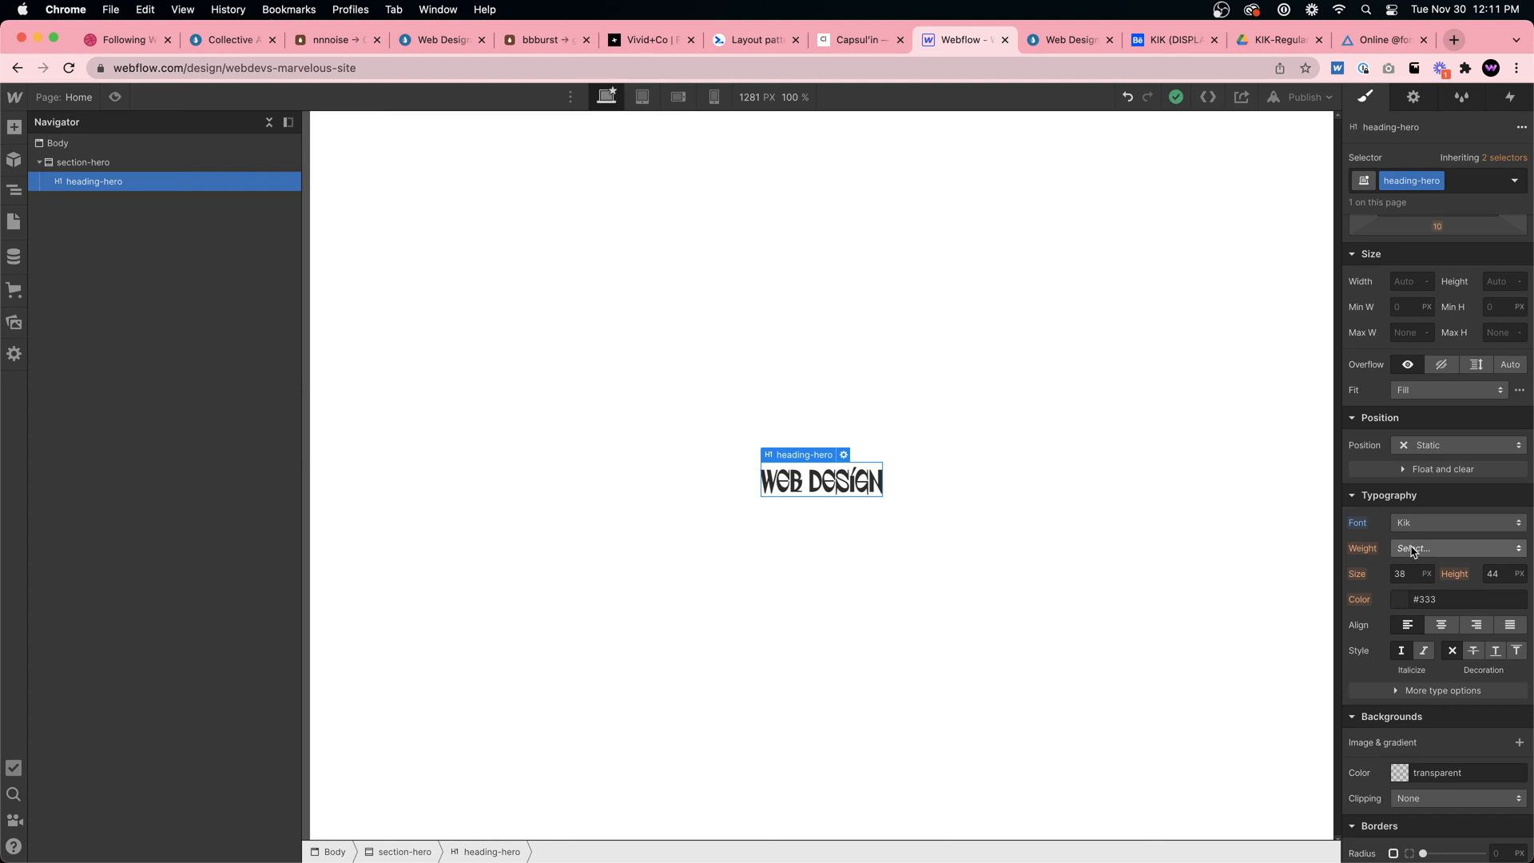
Set the hero heading's weight to 400 - Normal and its font size to 220 px
left_click(1412, 551)
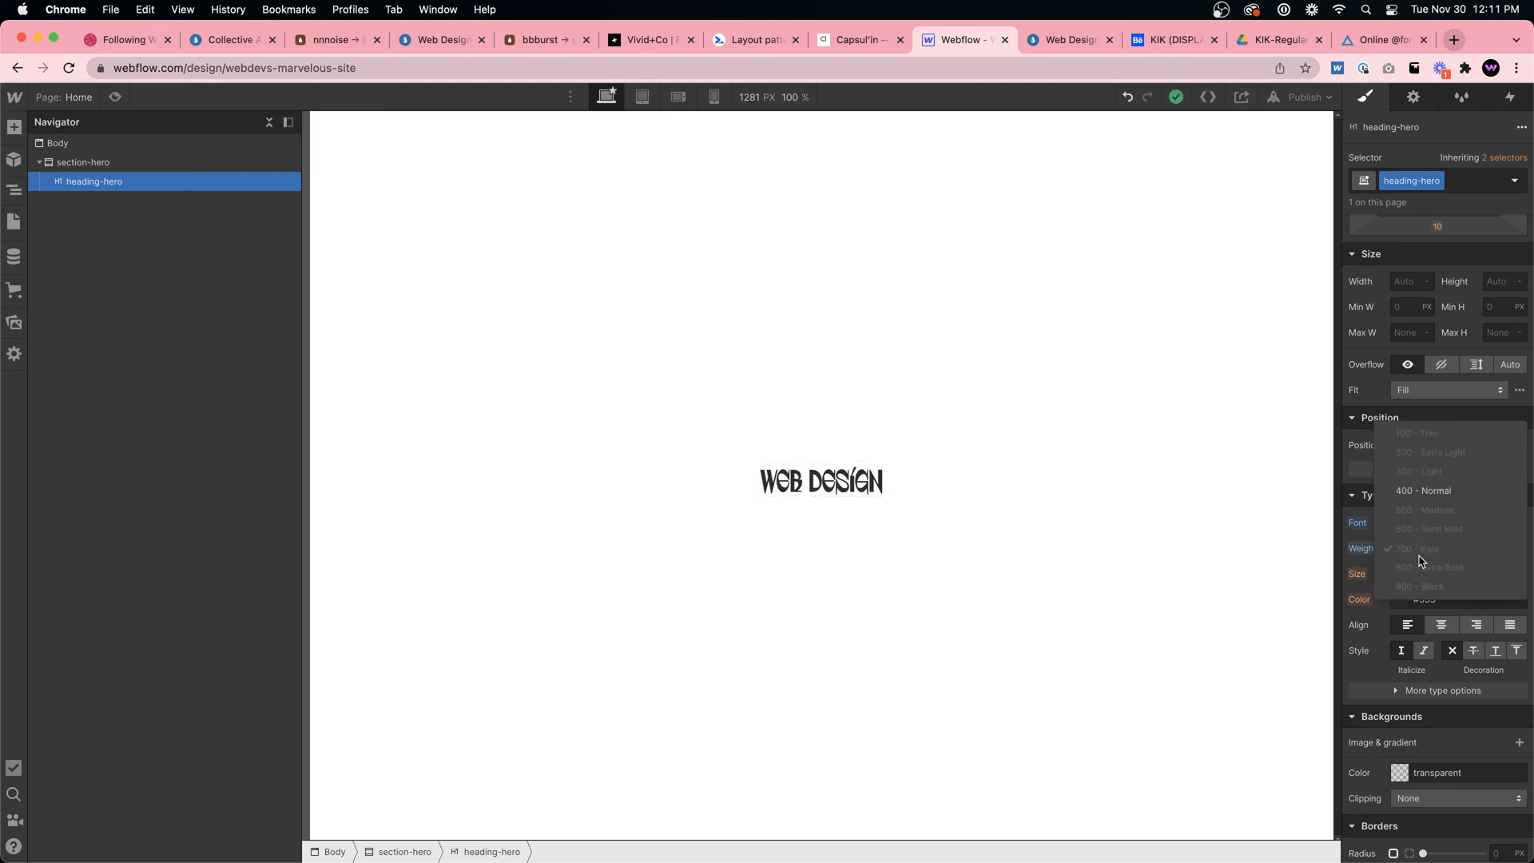
left_click(1427, 497)
left_click(1409, 573)
type("180")
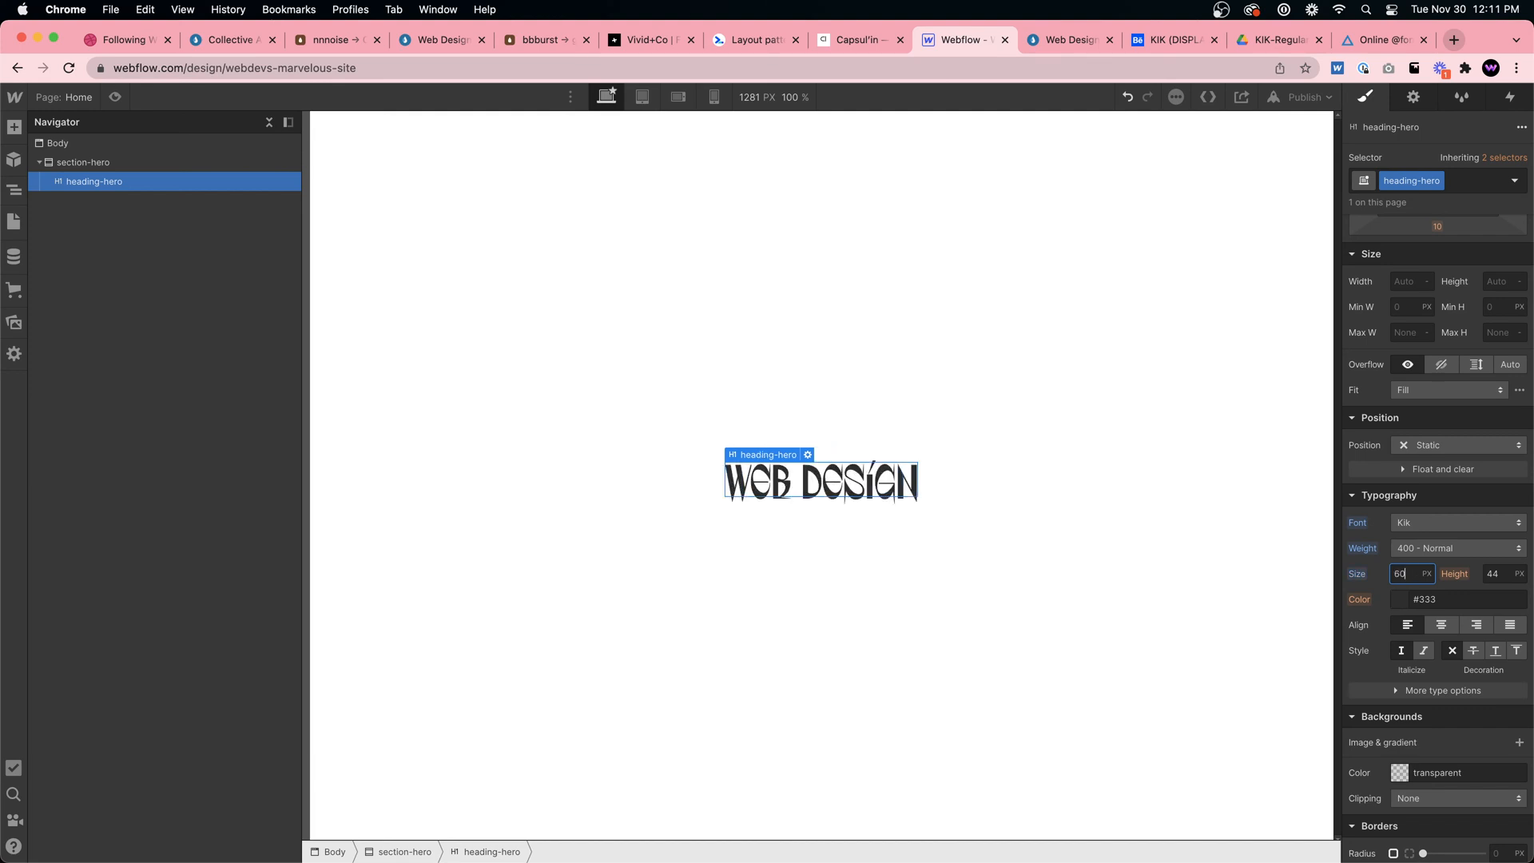
key("shift+Up")
key("shift+Up")
key("shift+Up")
key("shift+Up")
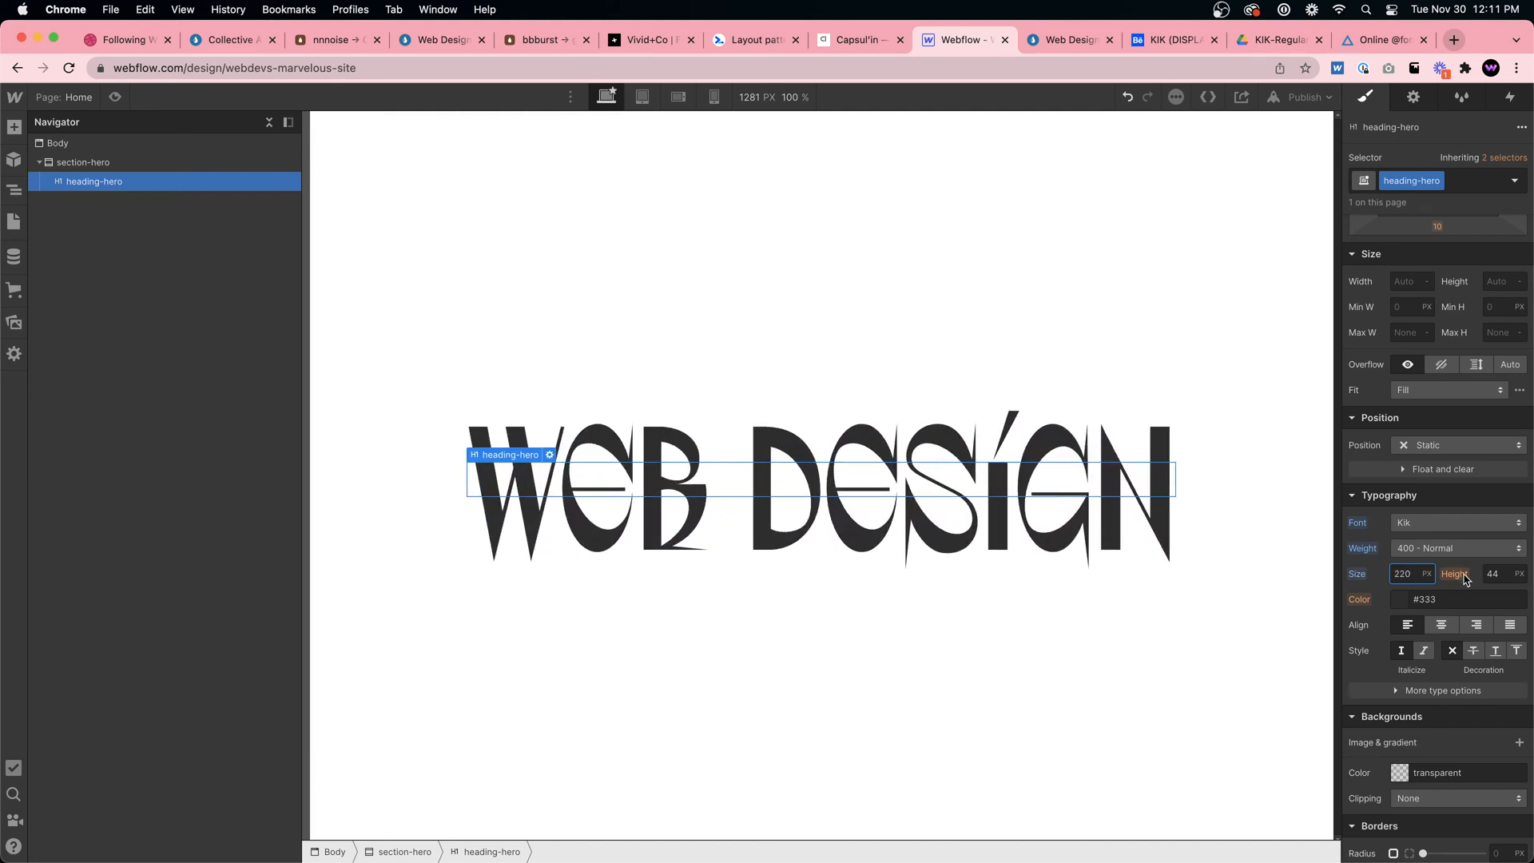
Set the hero heading's line height to 1 without a unit and reselect the heading to check its bounds
left_click(1495, 573)
type("1")
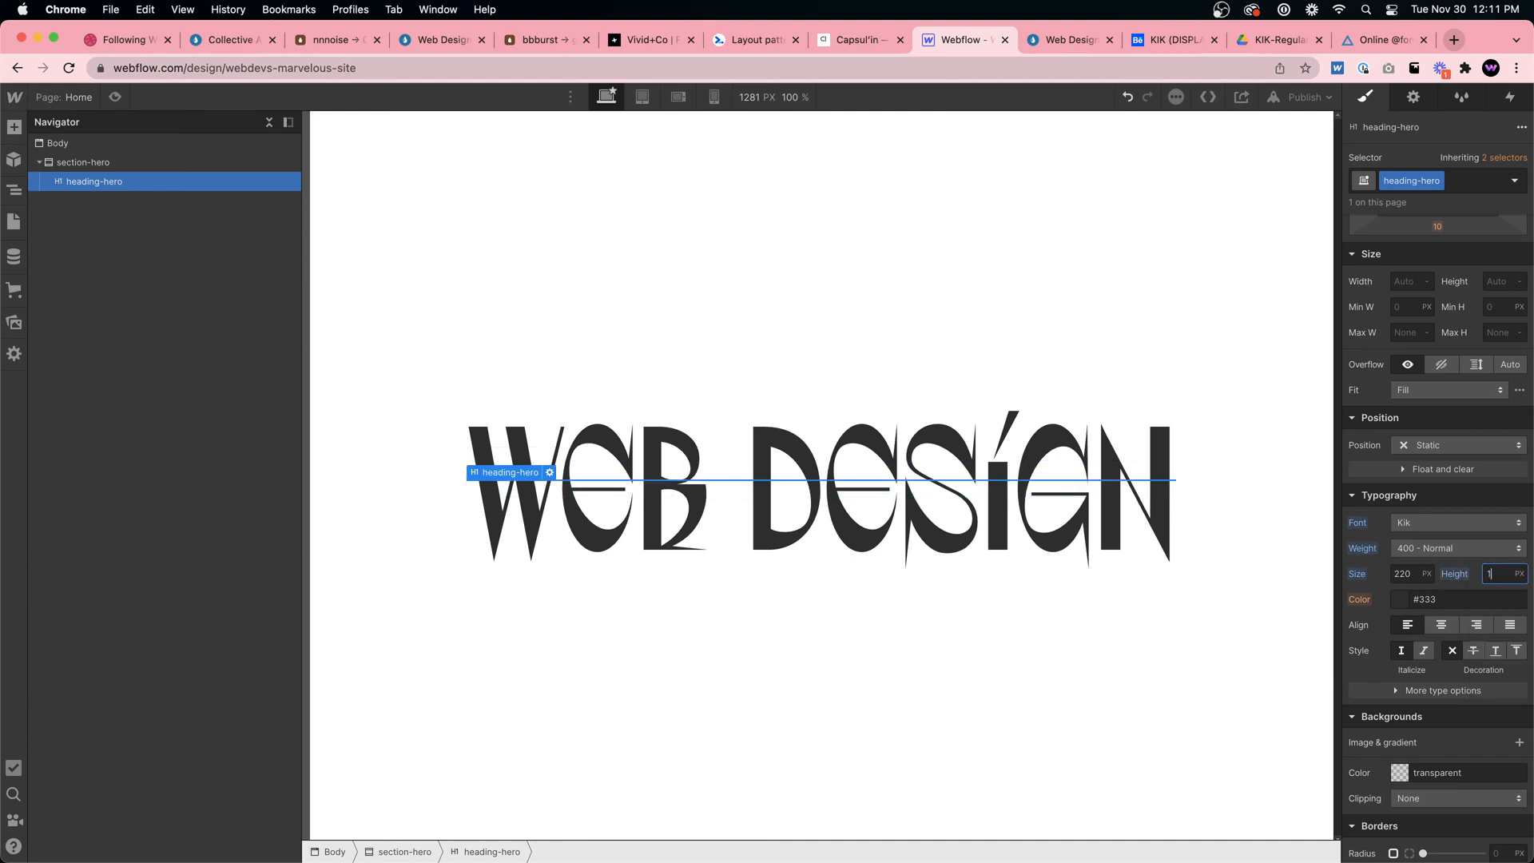
left_click(836, 318)
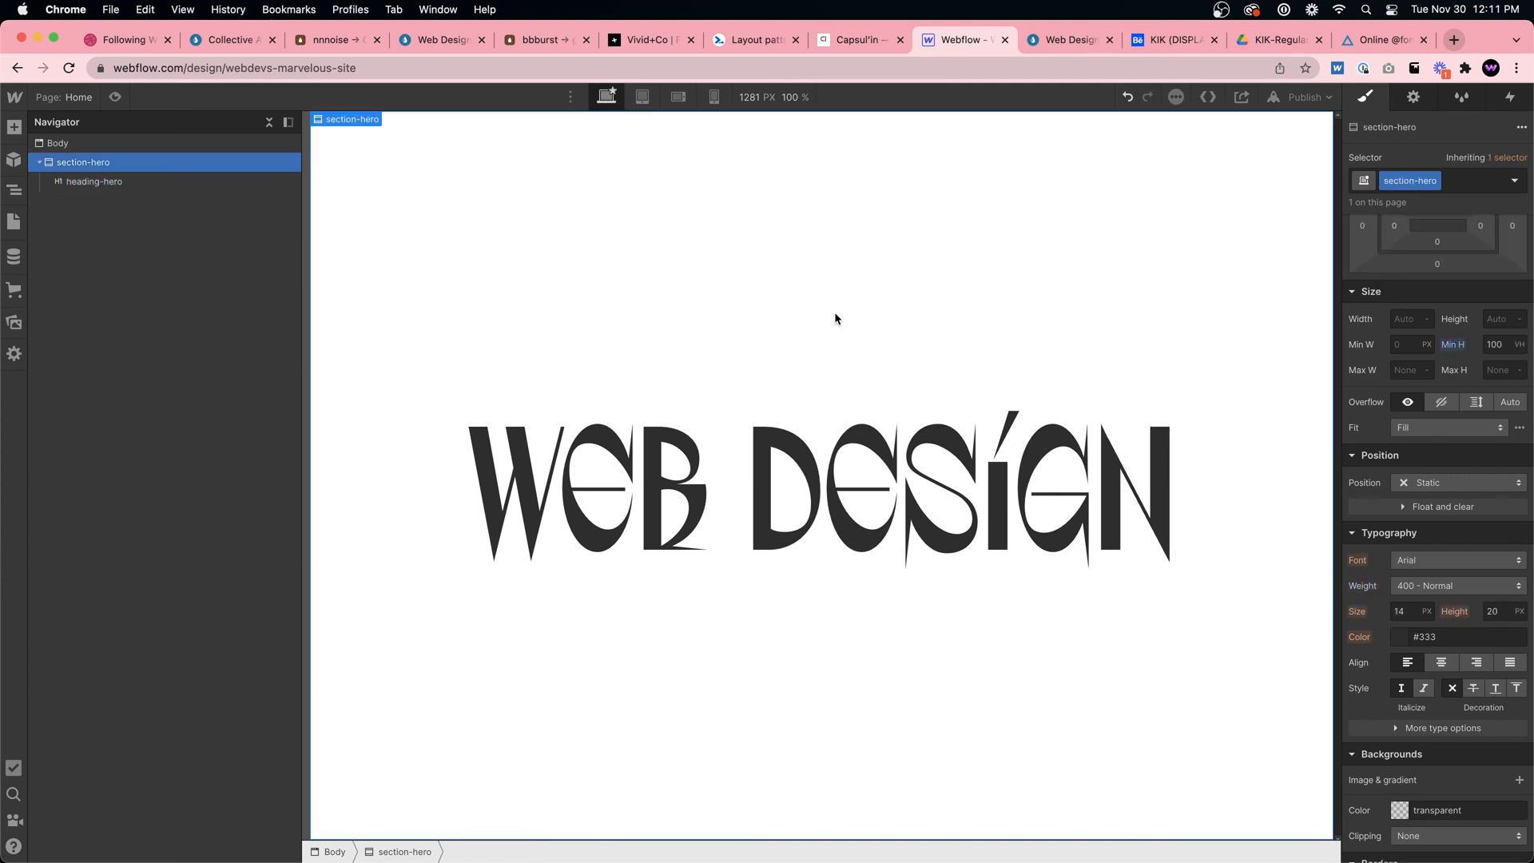
left_click(904, 412)
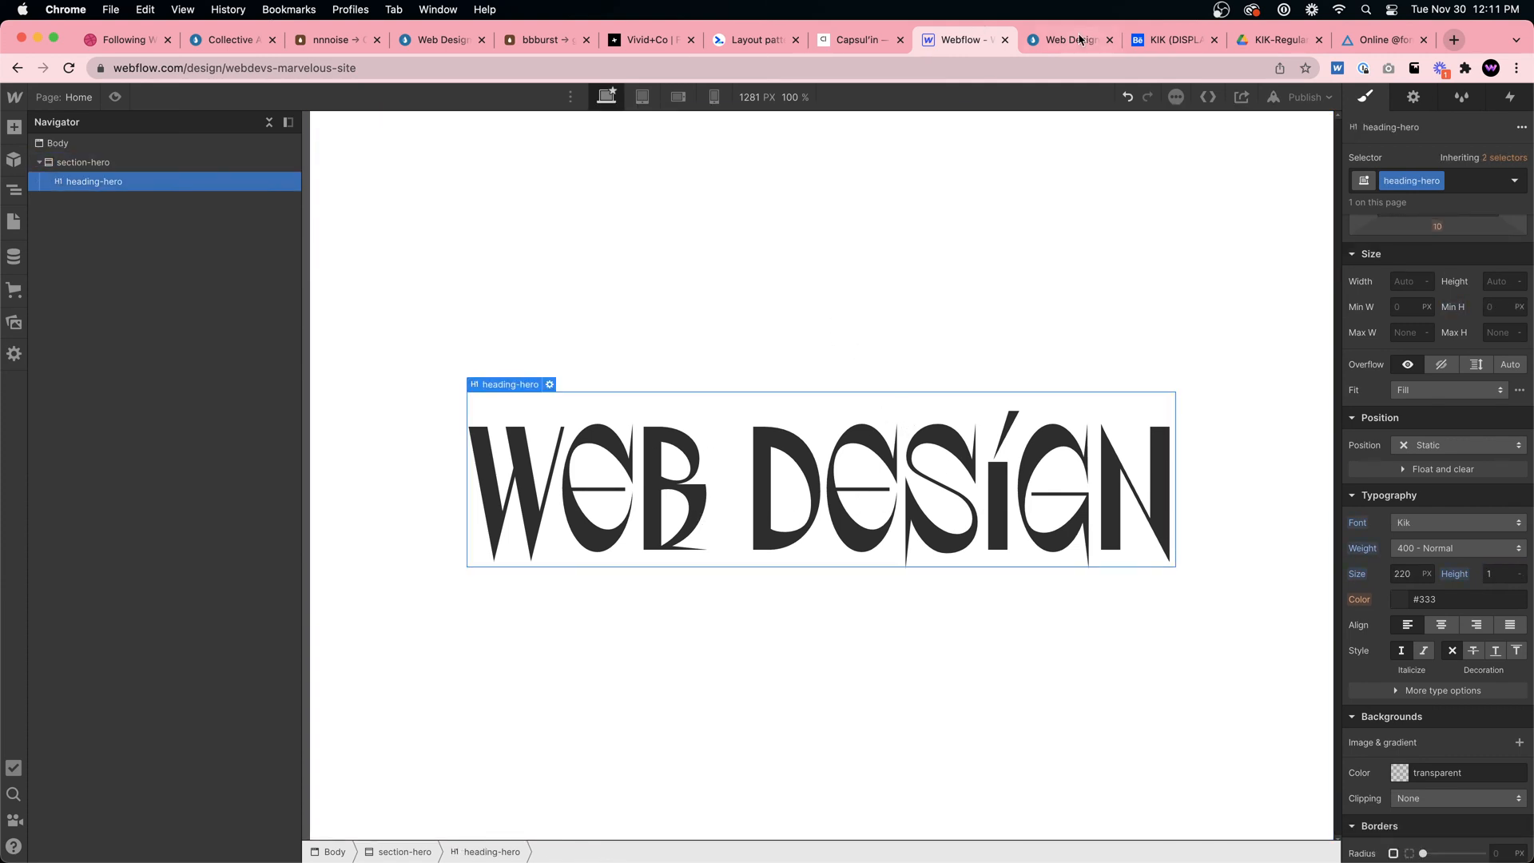
Revisit the KIK font's Behance page and the Webflow heading, then switch to the Transfonter page
left_click(1171, 40)
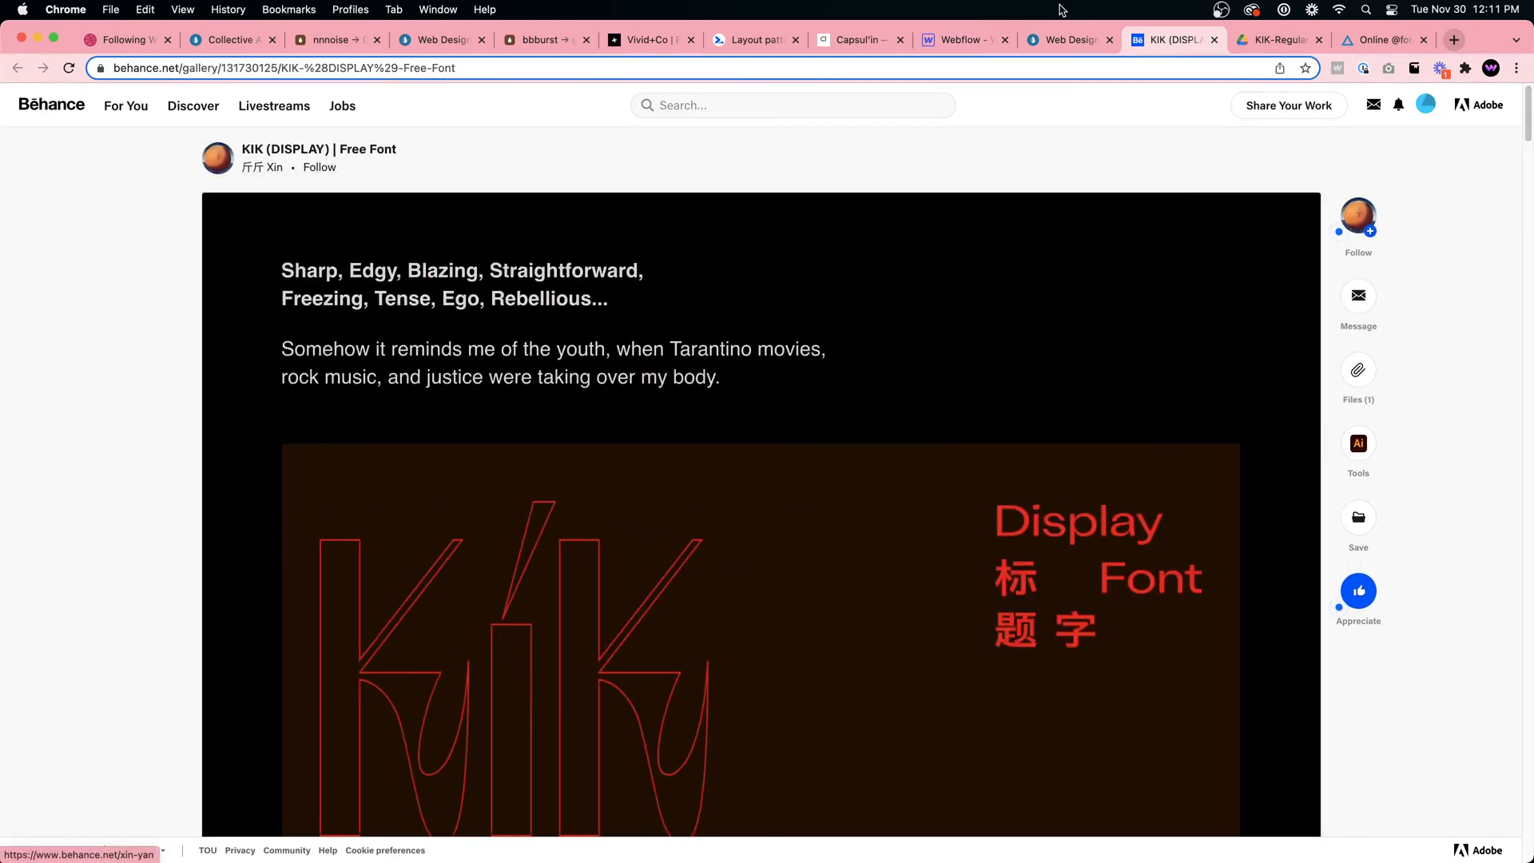
left_click(963, 40)
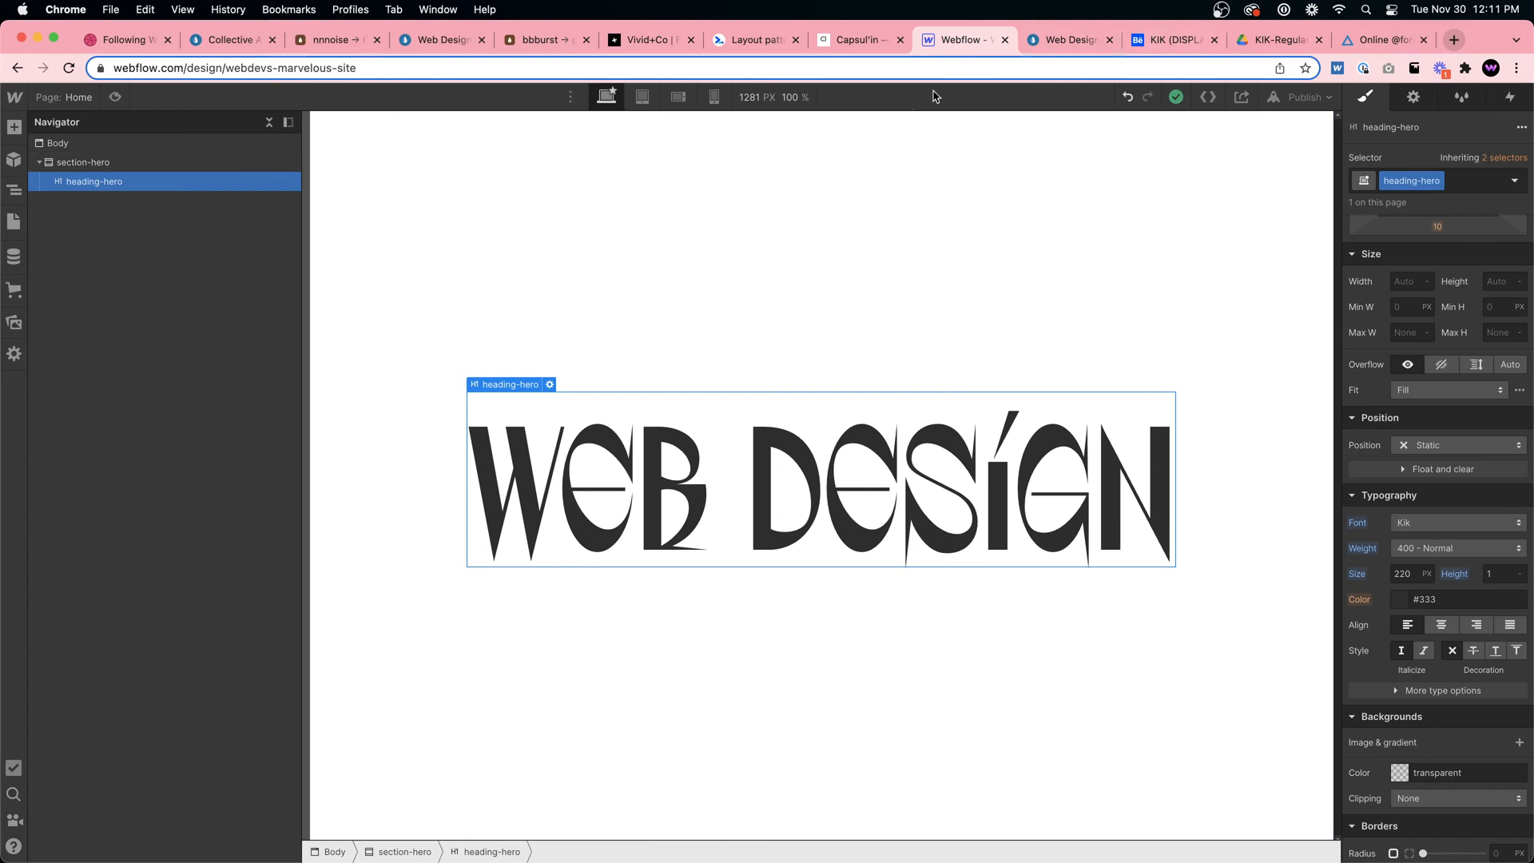
left_click(1369, 40)
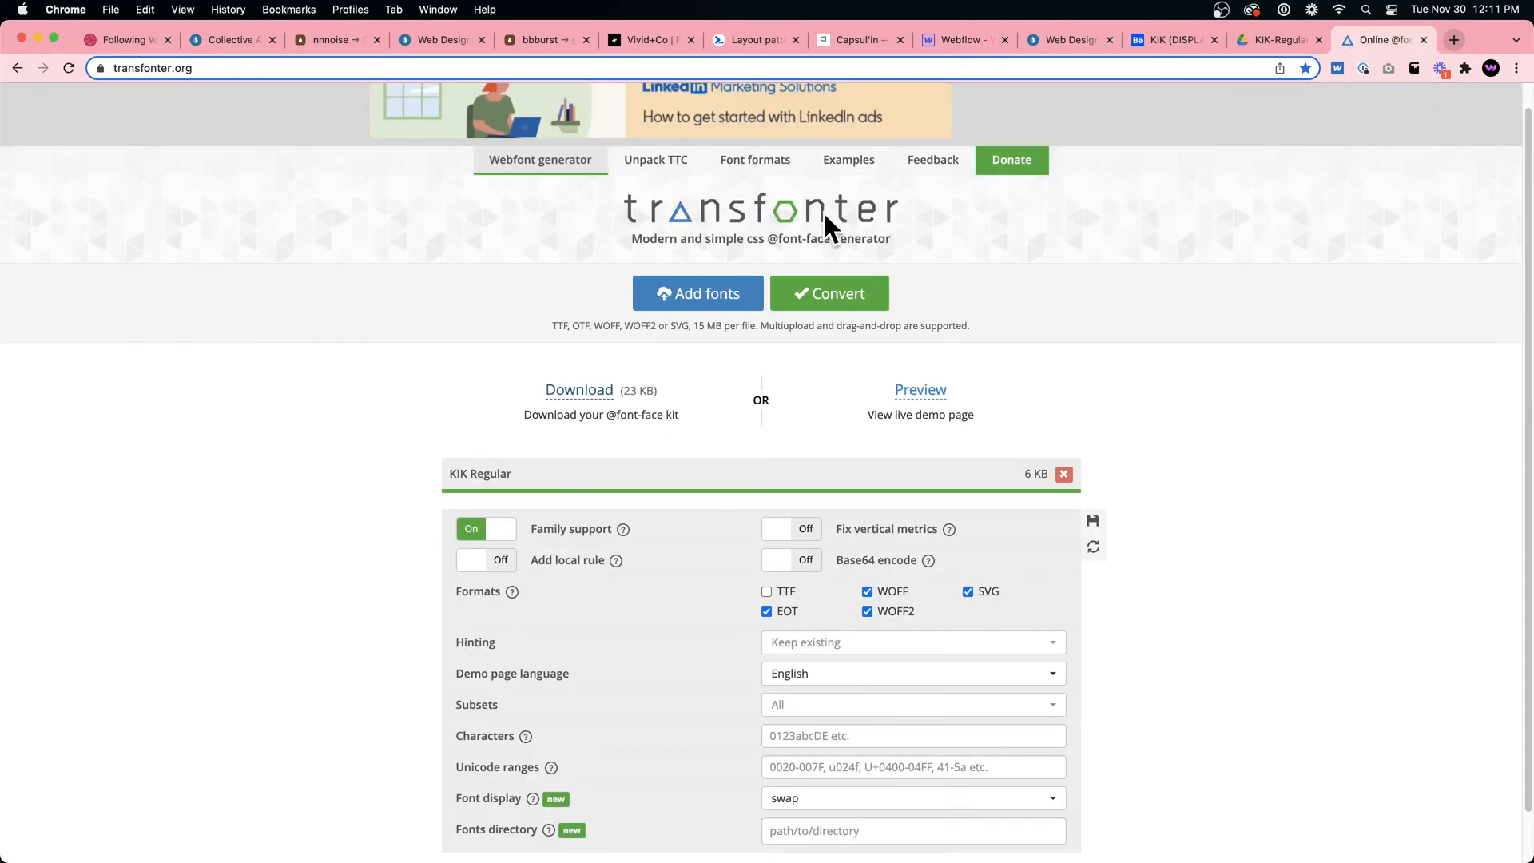
Switch back to the Webflow page and check the hero section and its heading
left_click(946, 48)
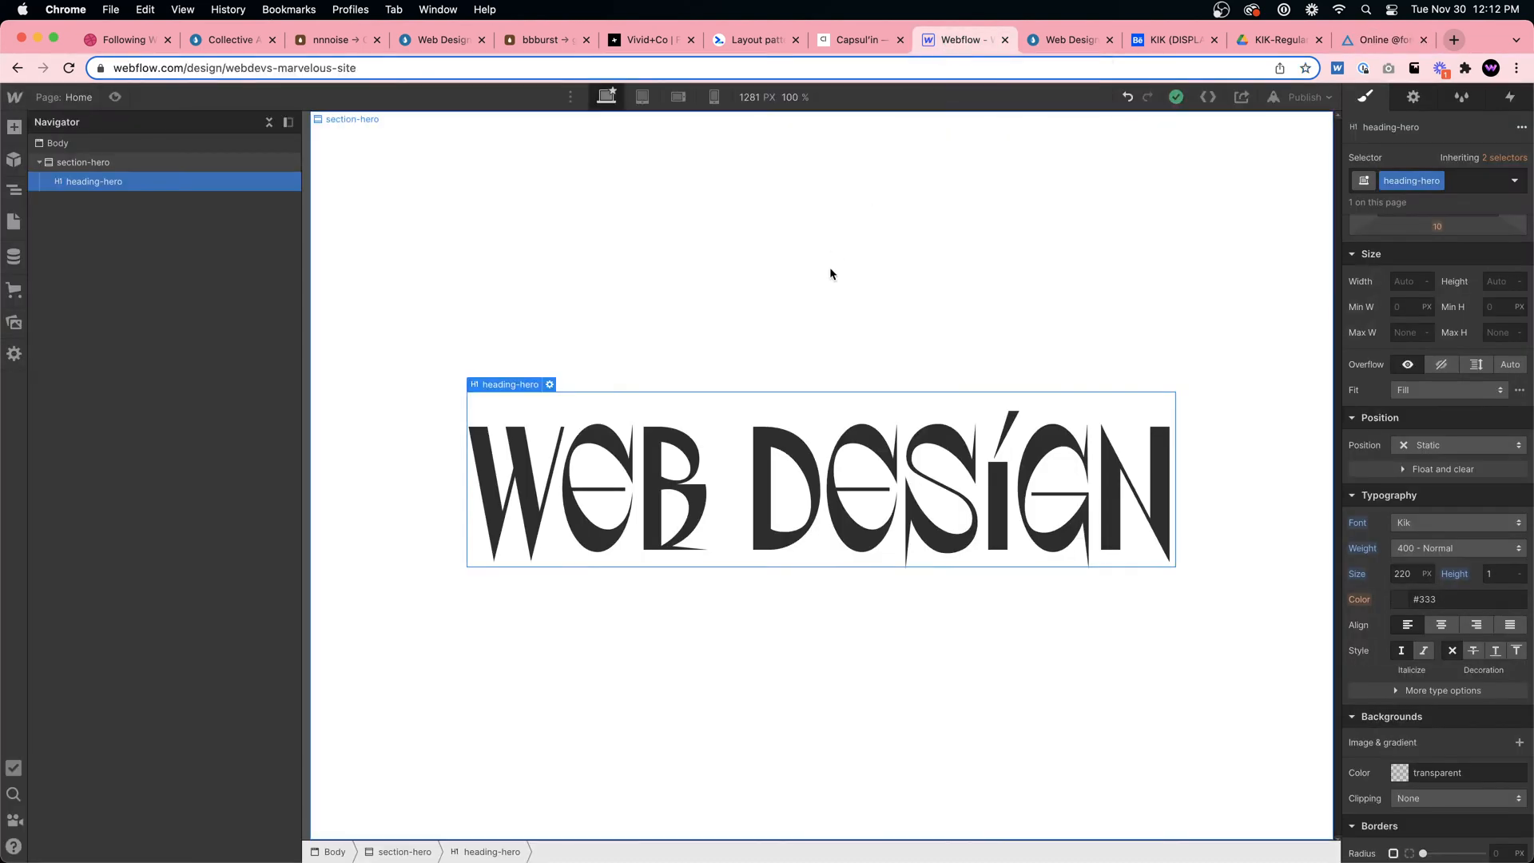
left_click(795, 216)
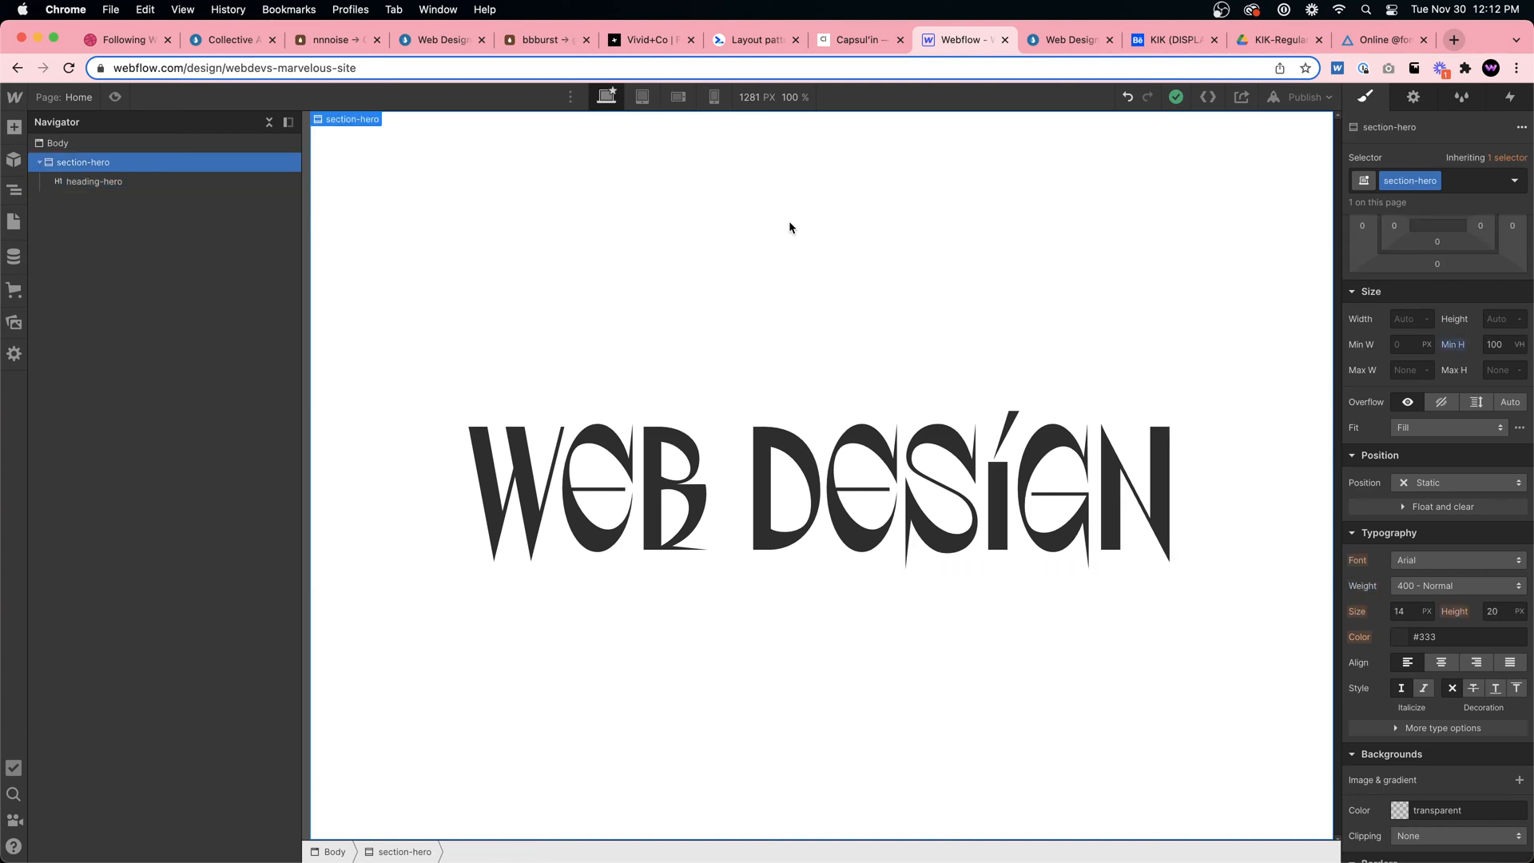
left_click(794, 496)
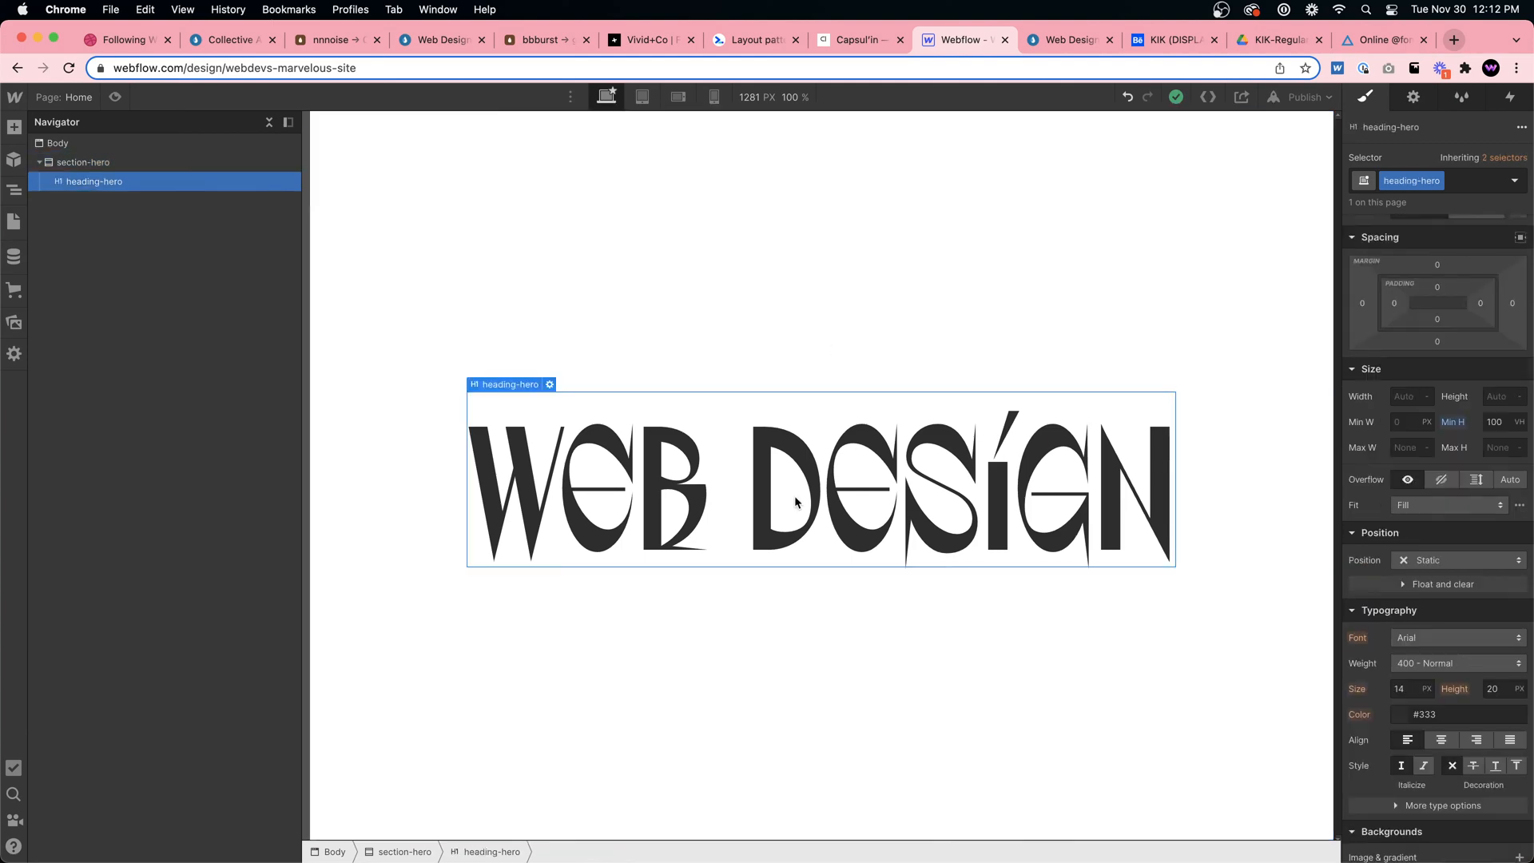
Open unsplash.com in a new browser tab and search for abstract photos
left_click(1454, 39)
type("unsplash.com")
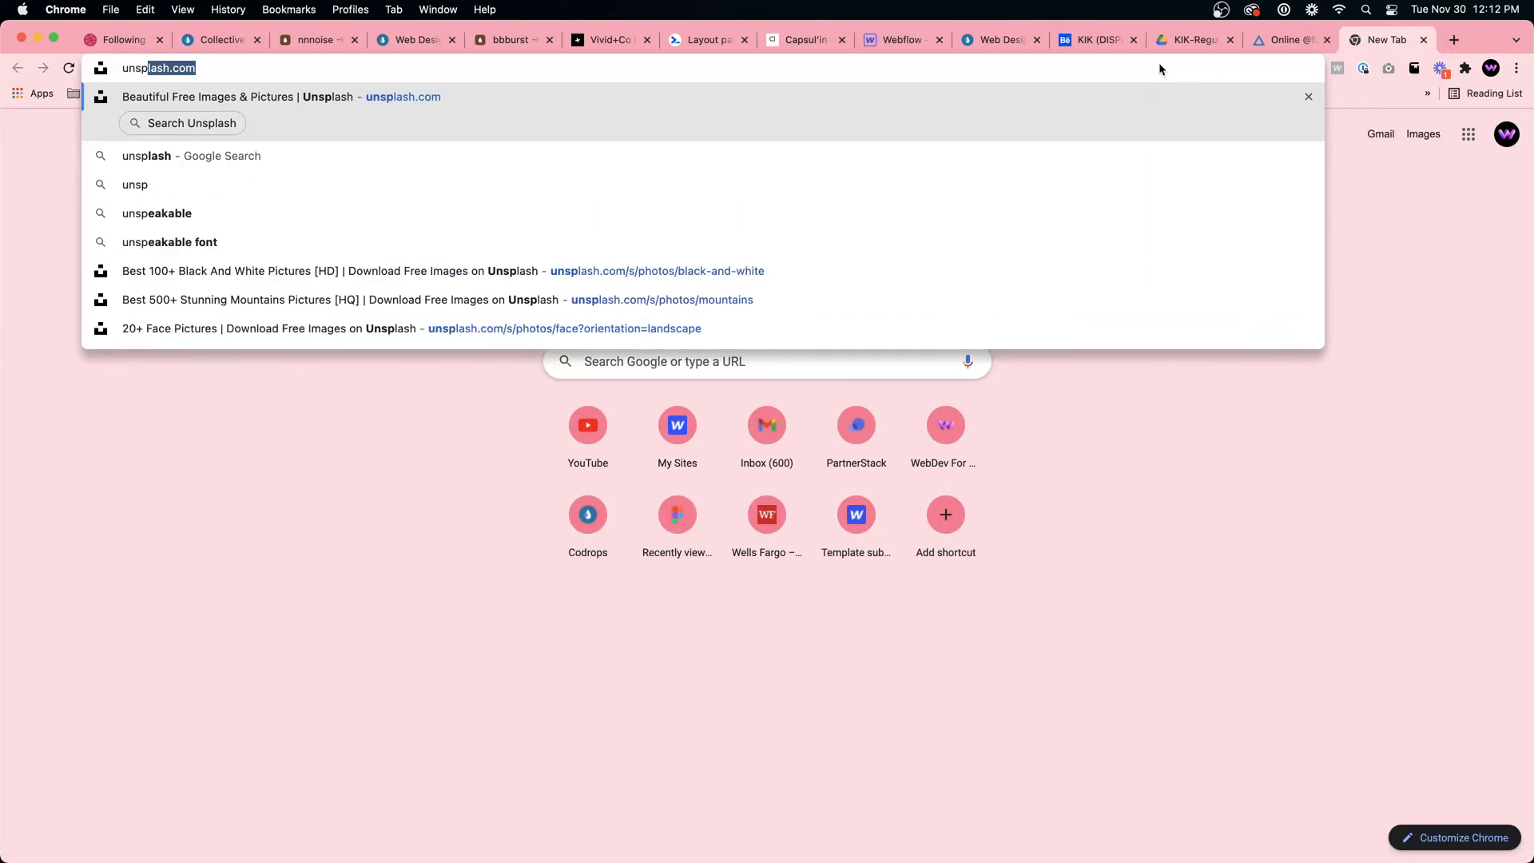
key("Return")
left_click(541, 104)
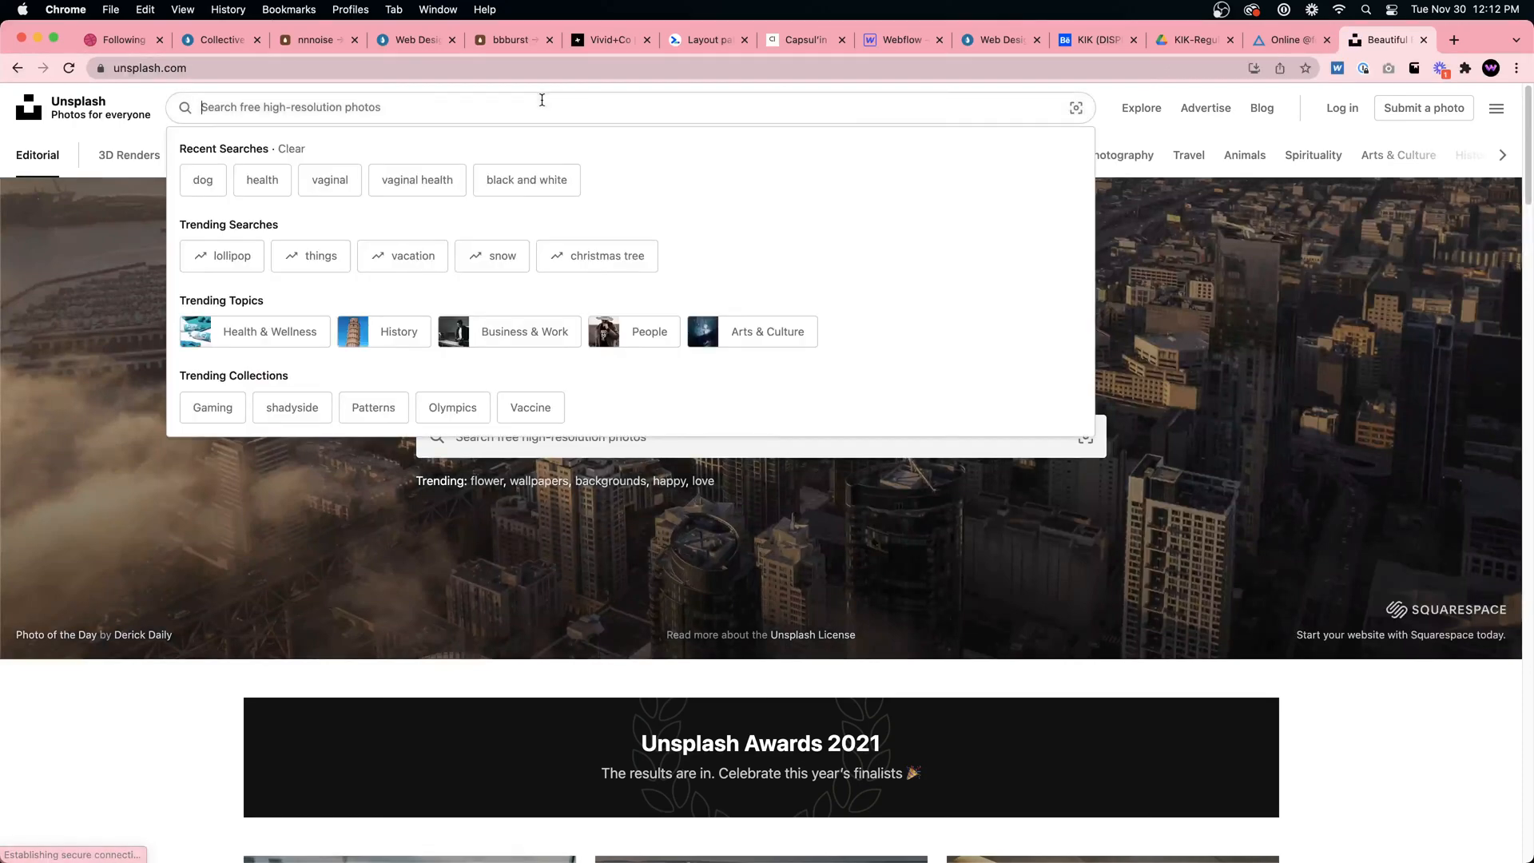
type("abstract")
key("Return")
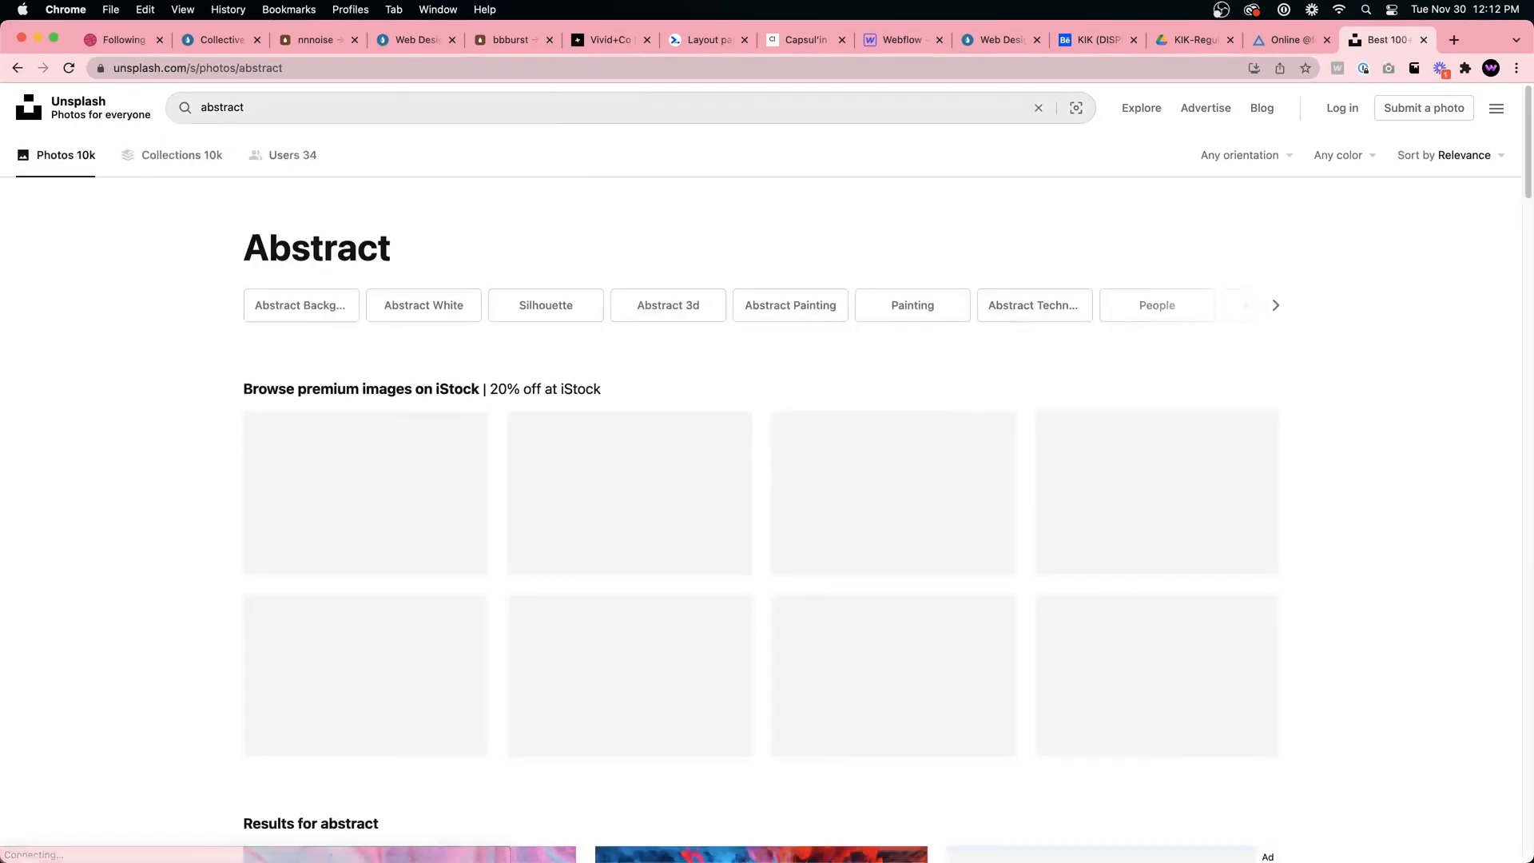
Download the blue and pink fluid paint photo from the abstract results and return to the Webflow page
scroll(639, 383, "down", 10)
scroll(655, 384, "down", 8)
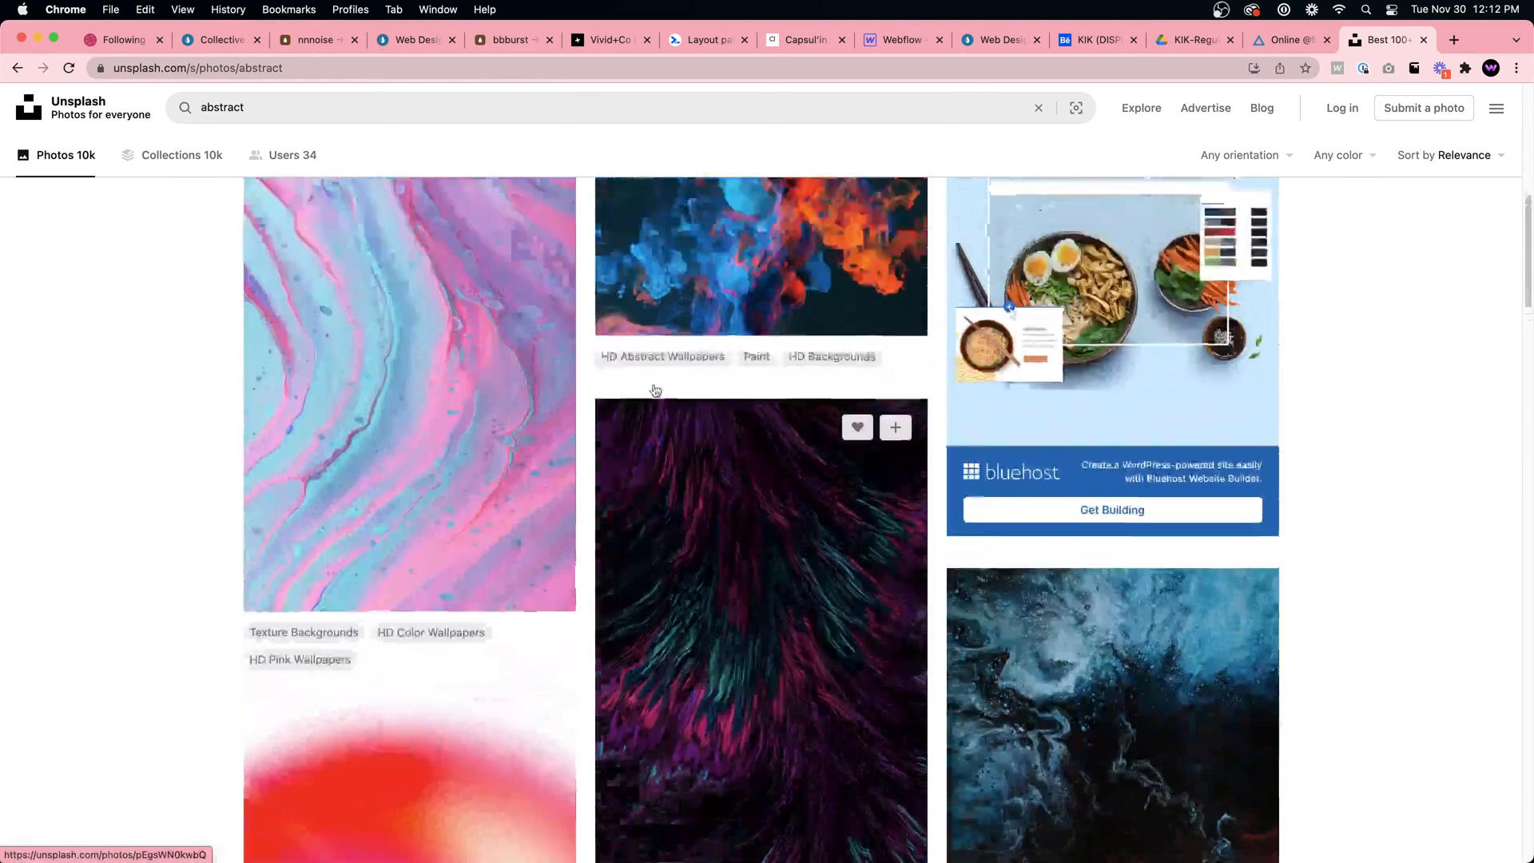
scroll(654, 384, "down", 10)
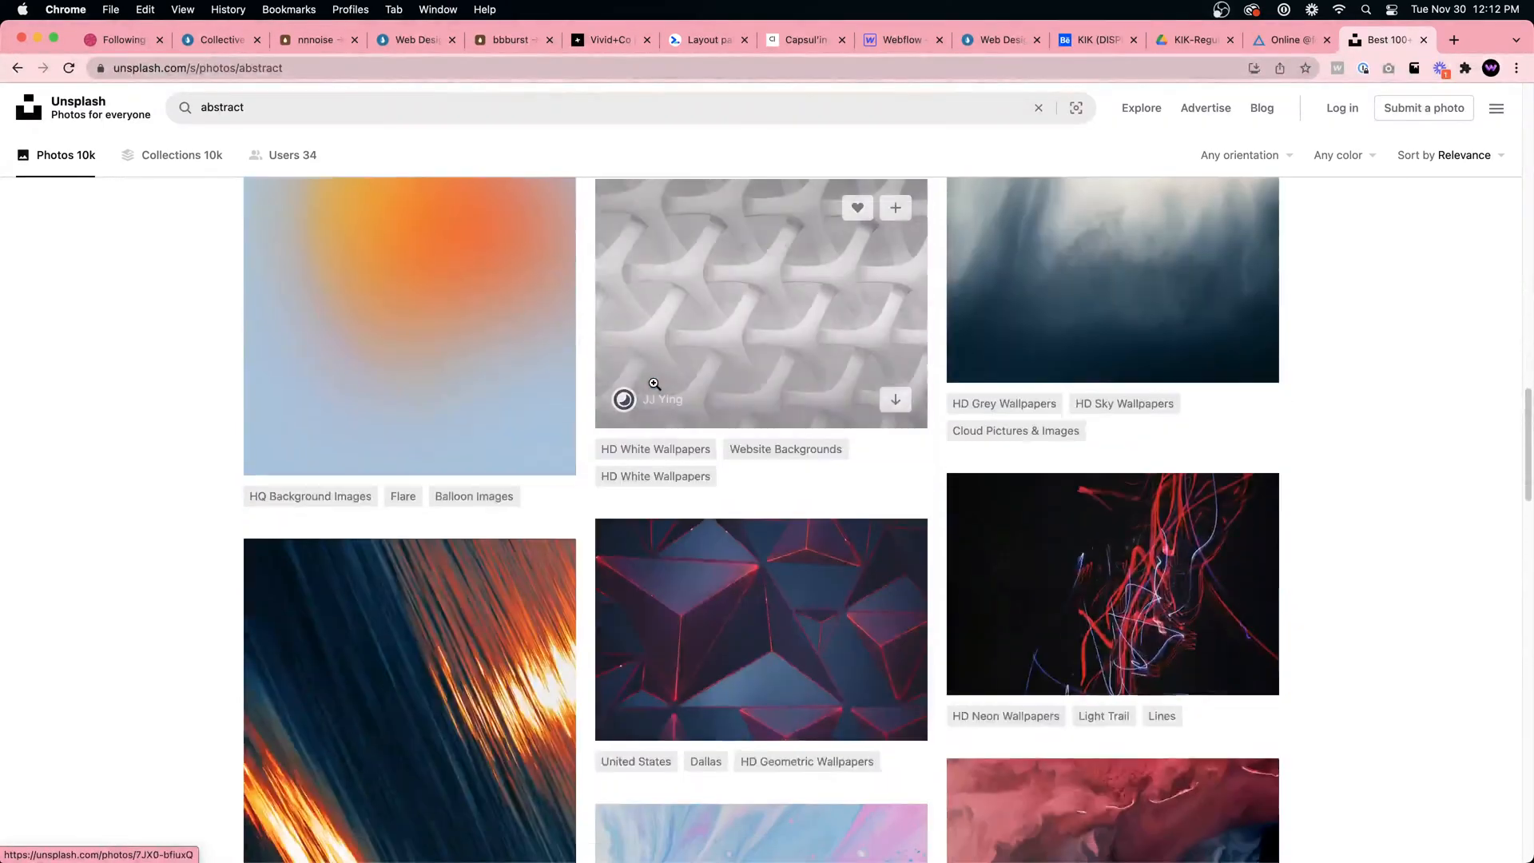
scroll(655, 385, "down", 2)
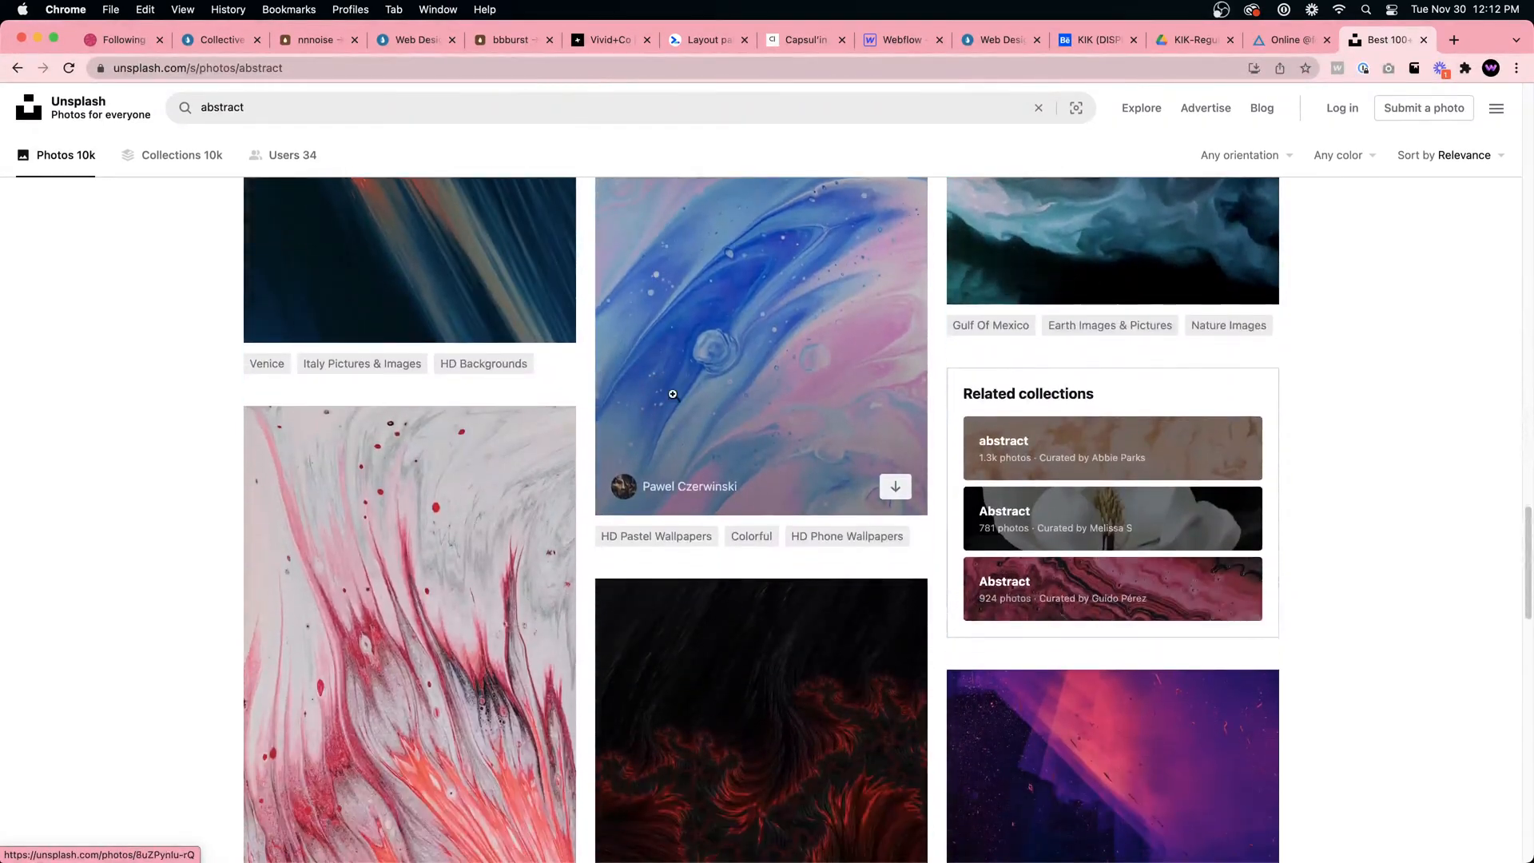
left_click(897, 487)
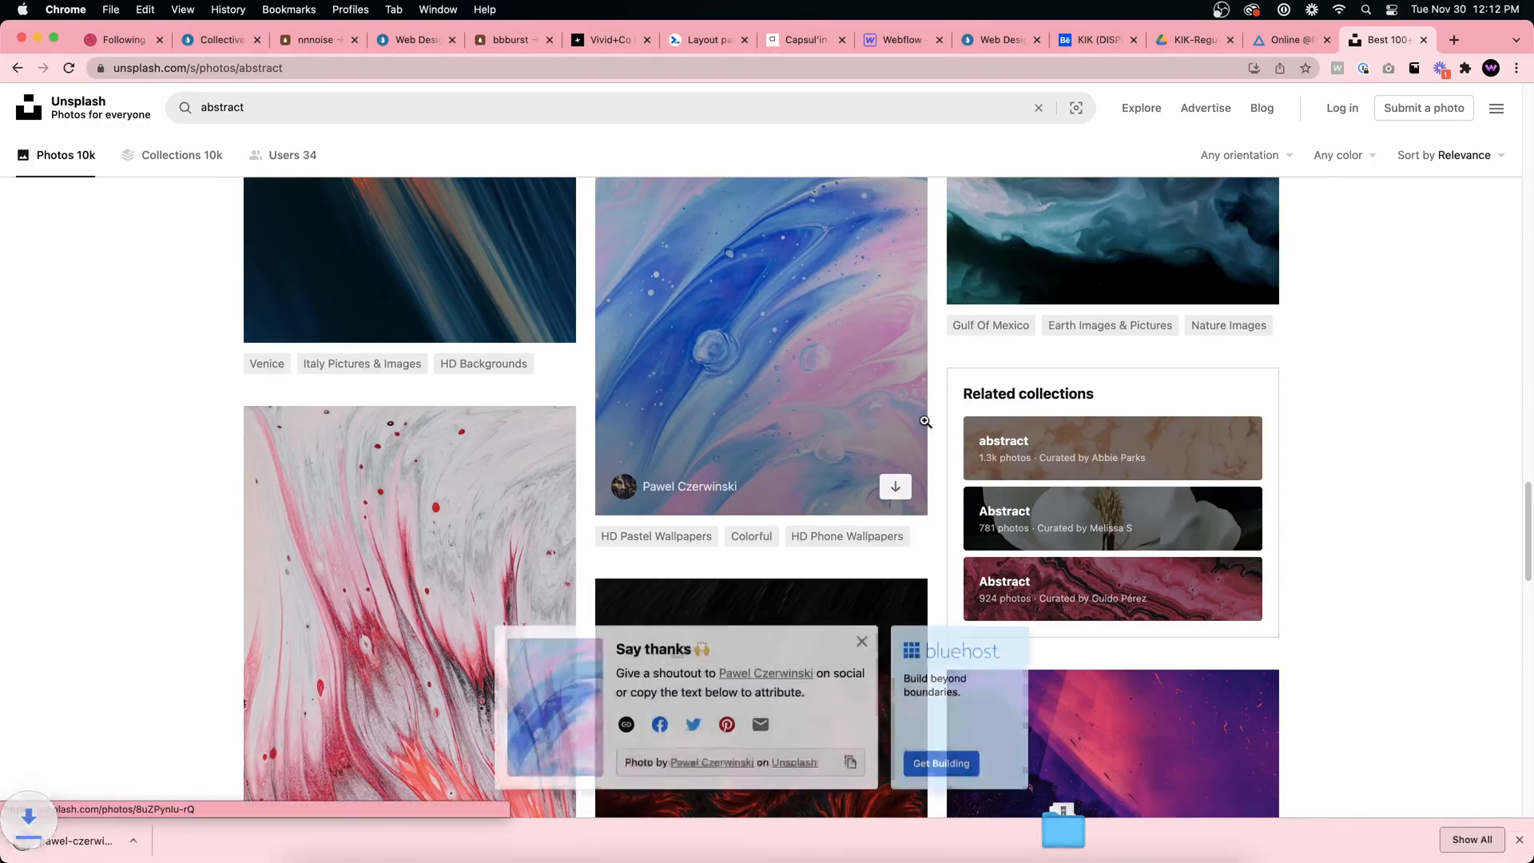
left_click(170, 841)
left_click(206, 821)
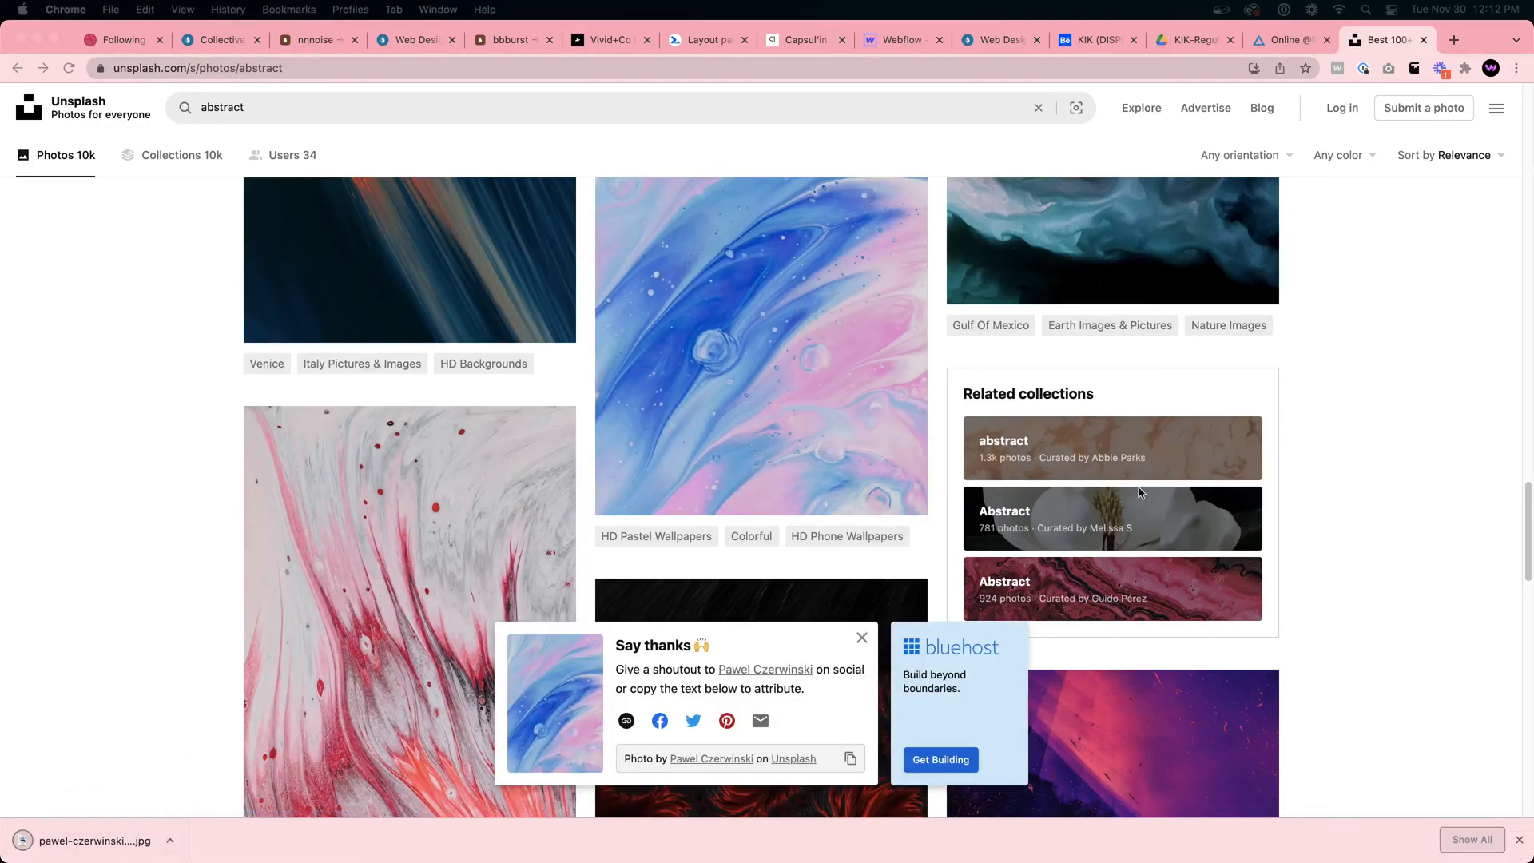
left_click(919, 41)
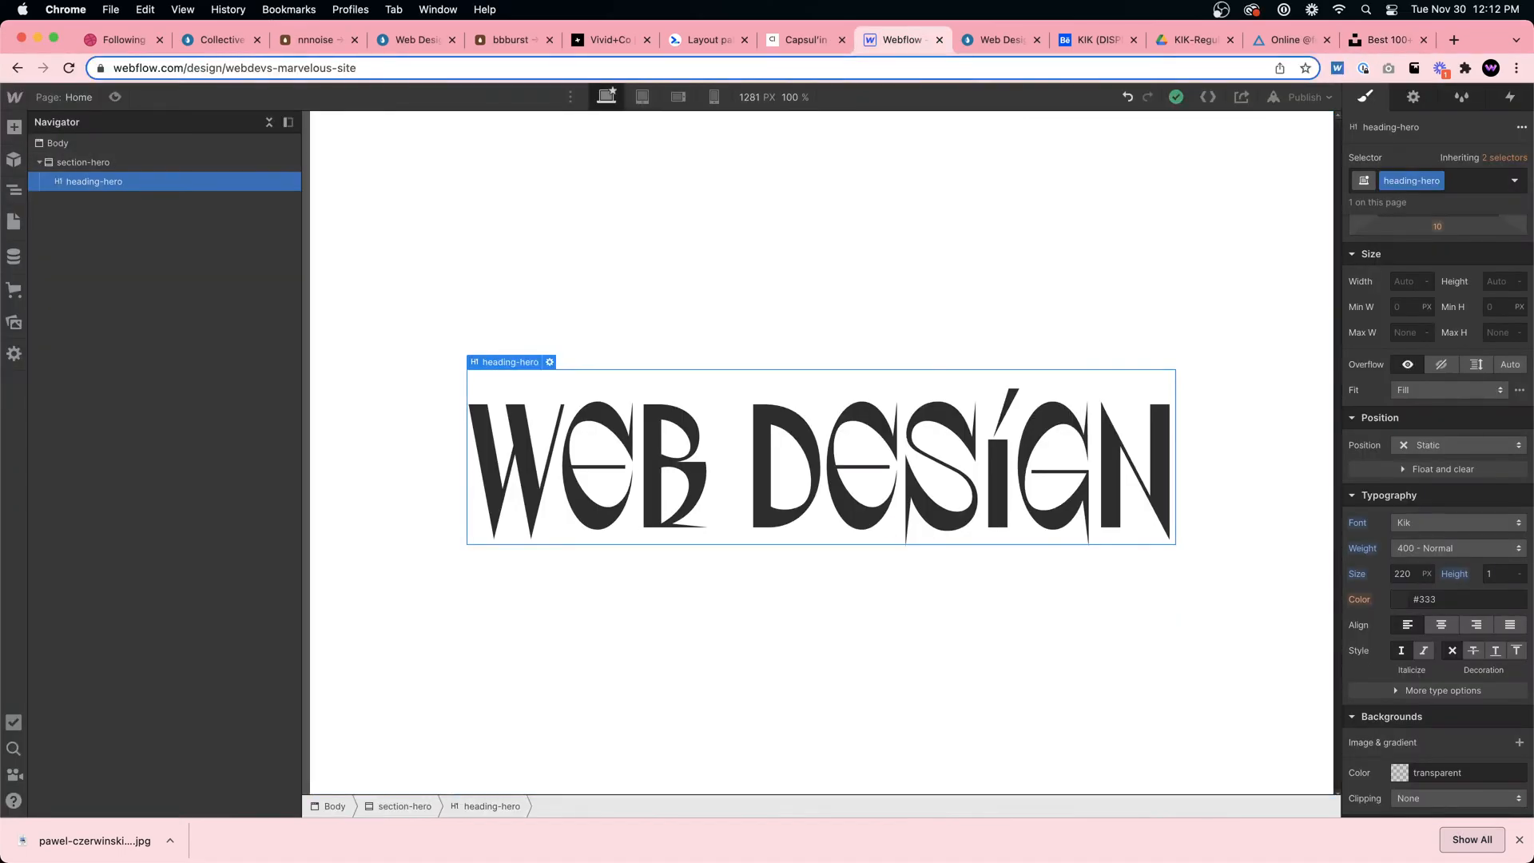
Open the downloaded photo in Preview and resize it proportionally to a width of 2000 pixels
left_click(94, 841)
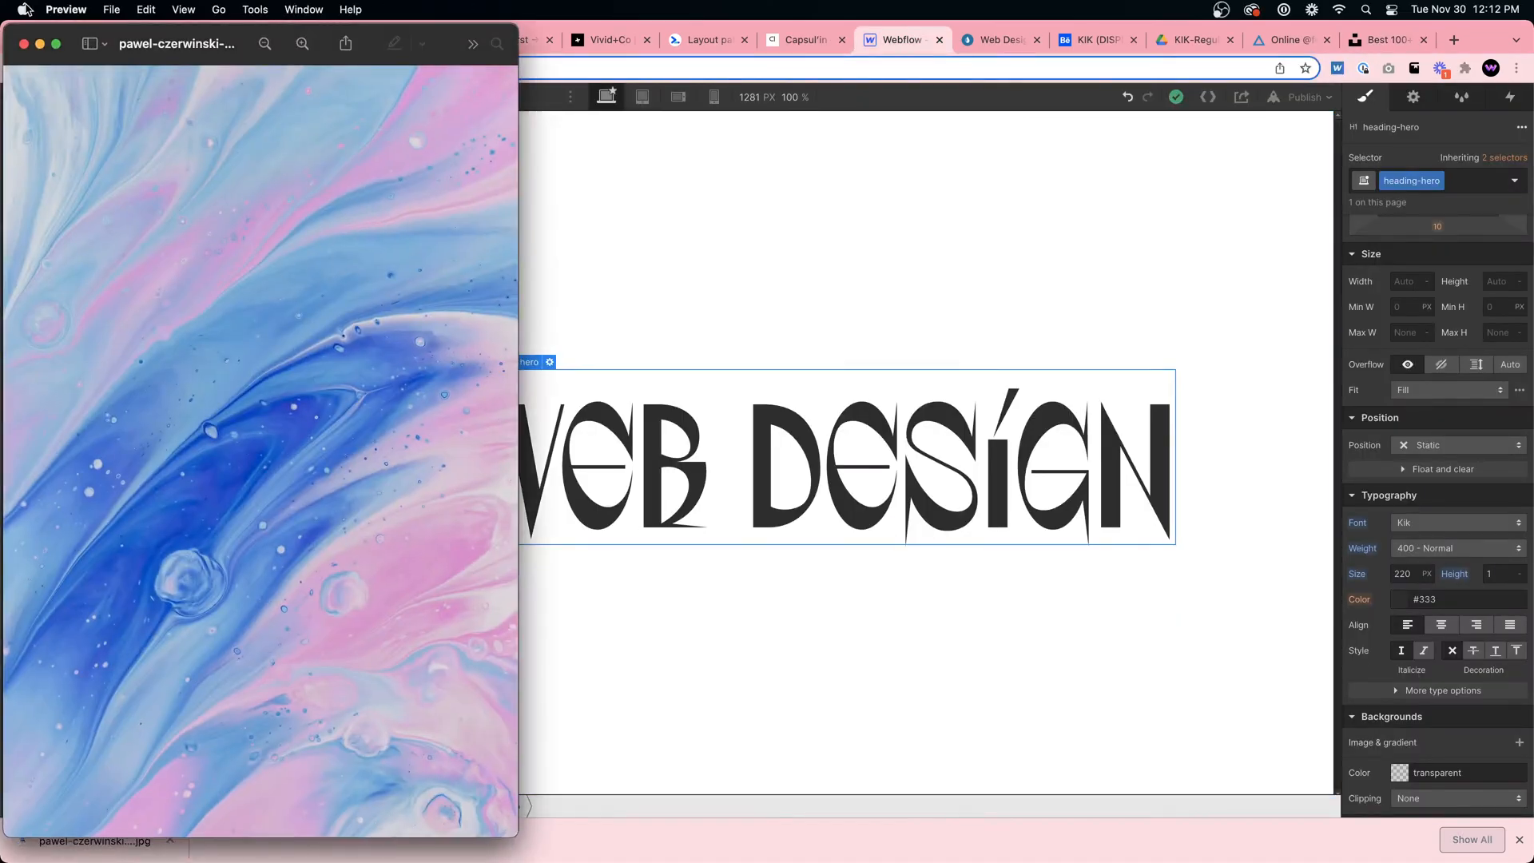
left_click_drag(83, 36, 354, 86)
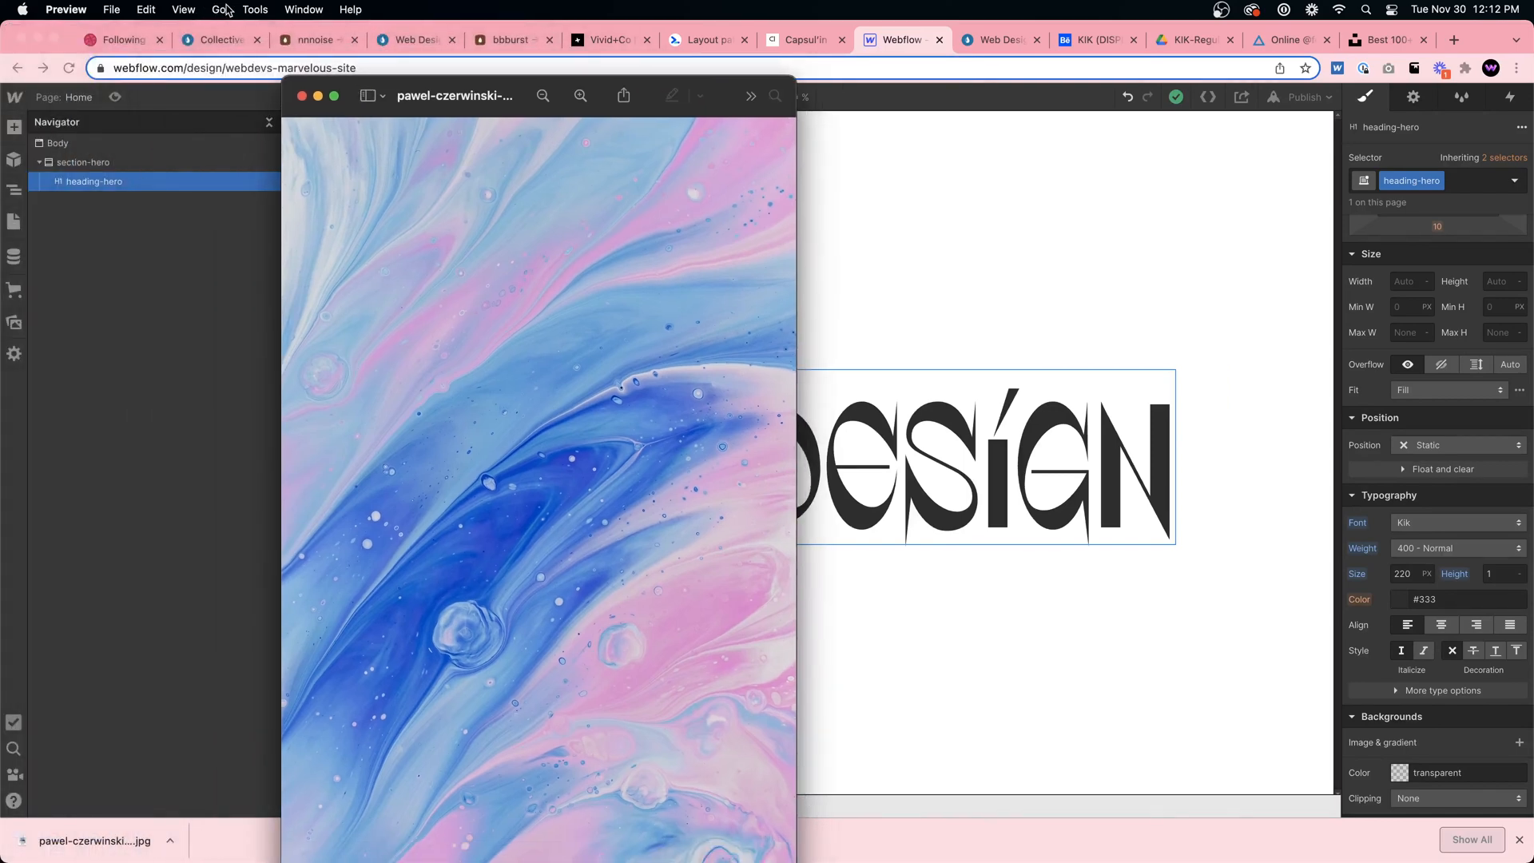
left_click(254, 10)
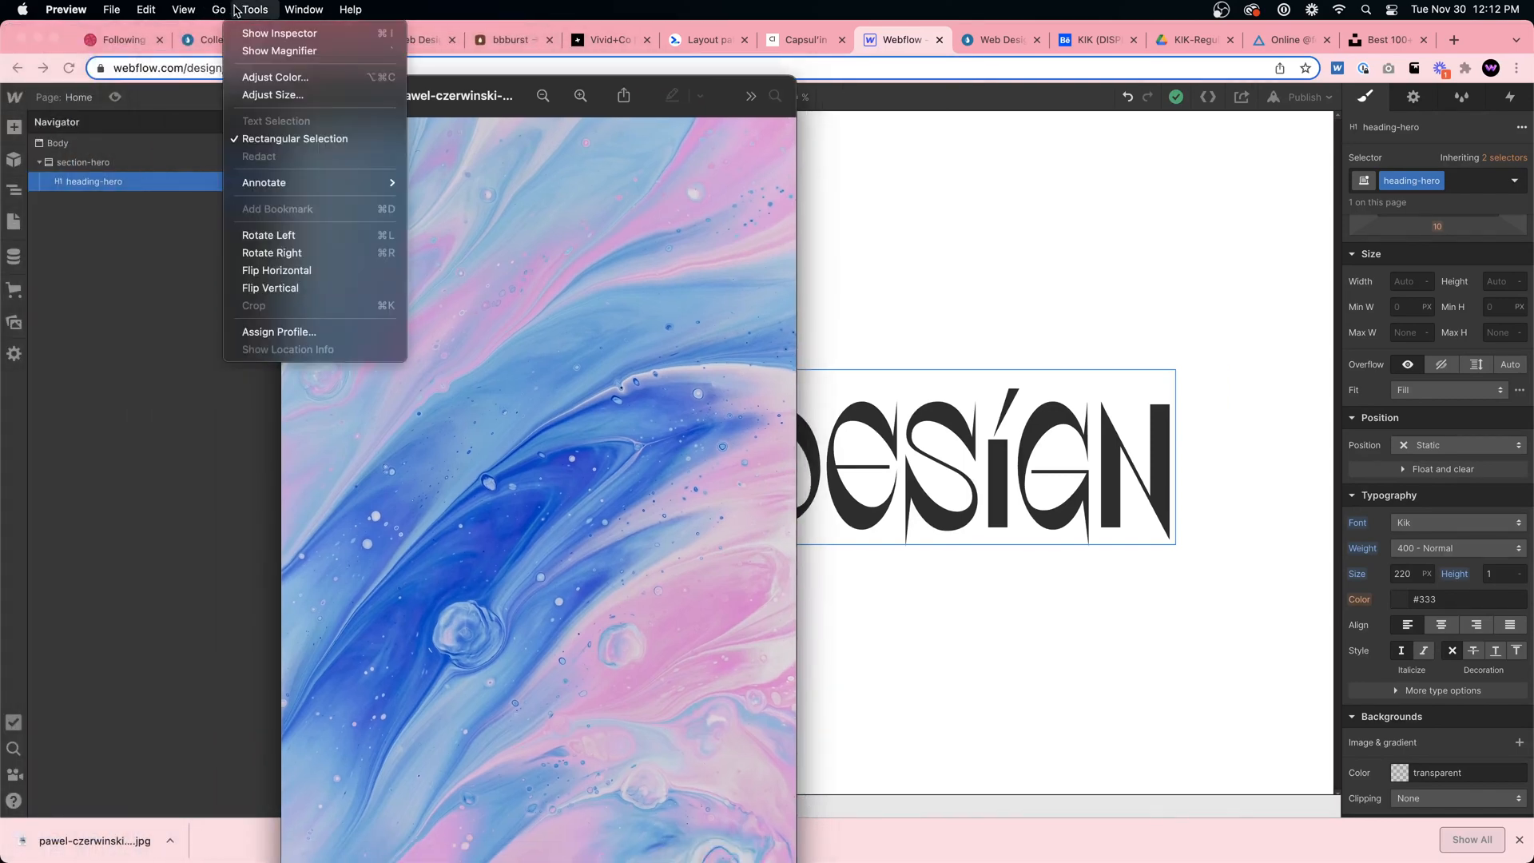
left_click(290, 95)
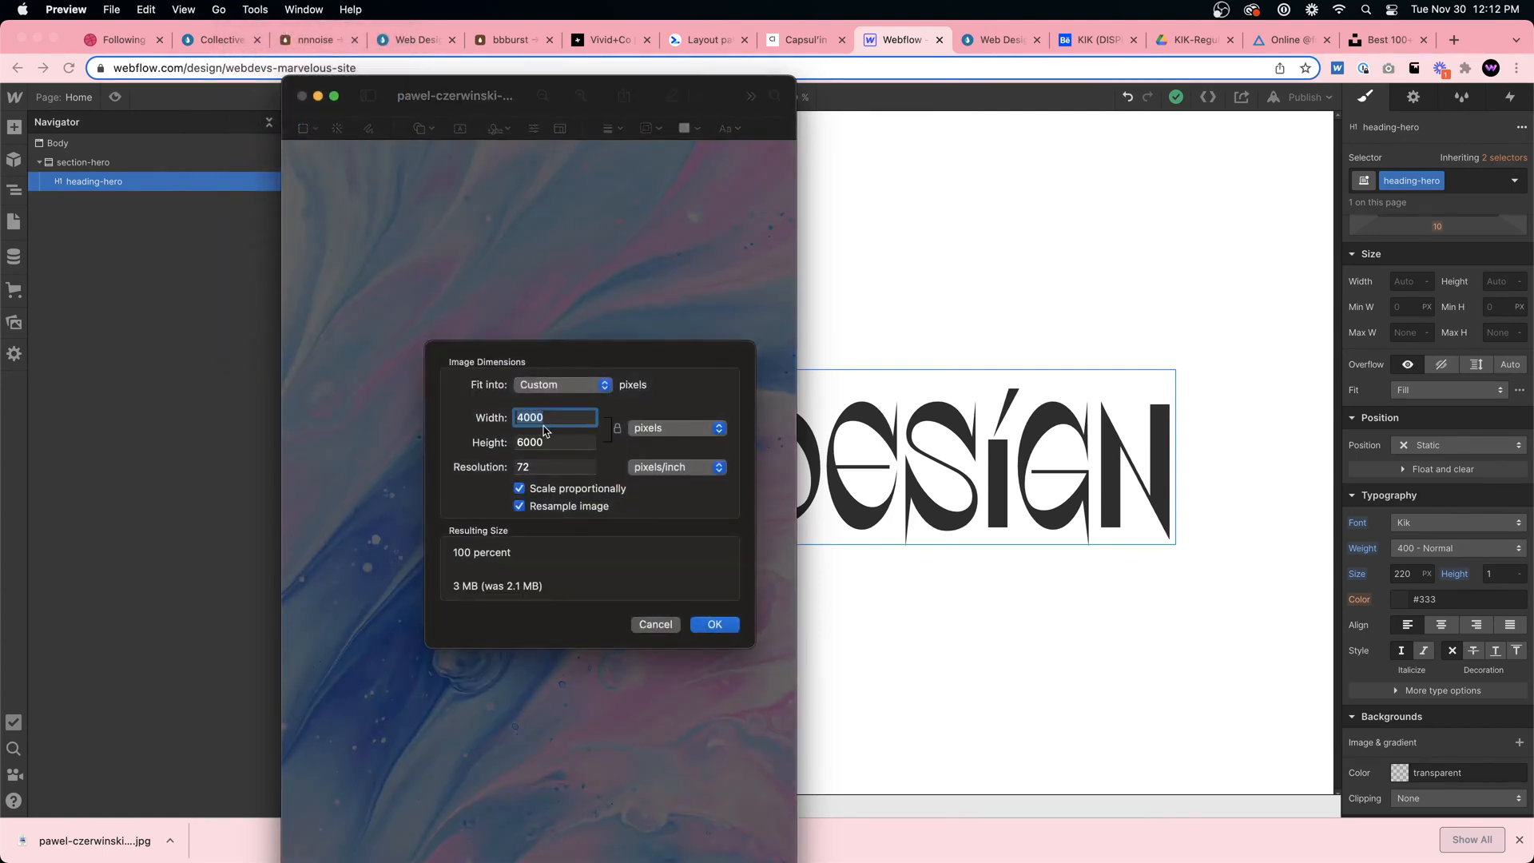
type("2000")
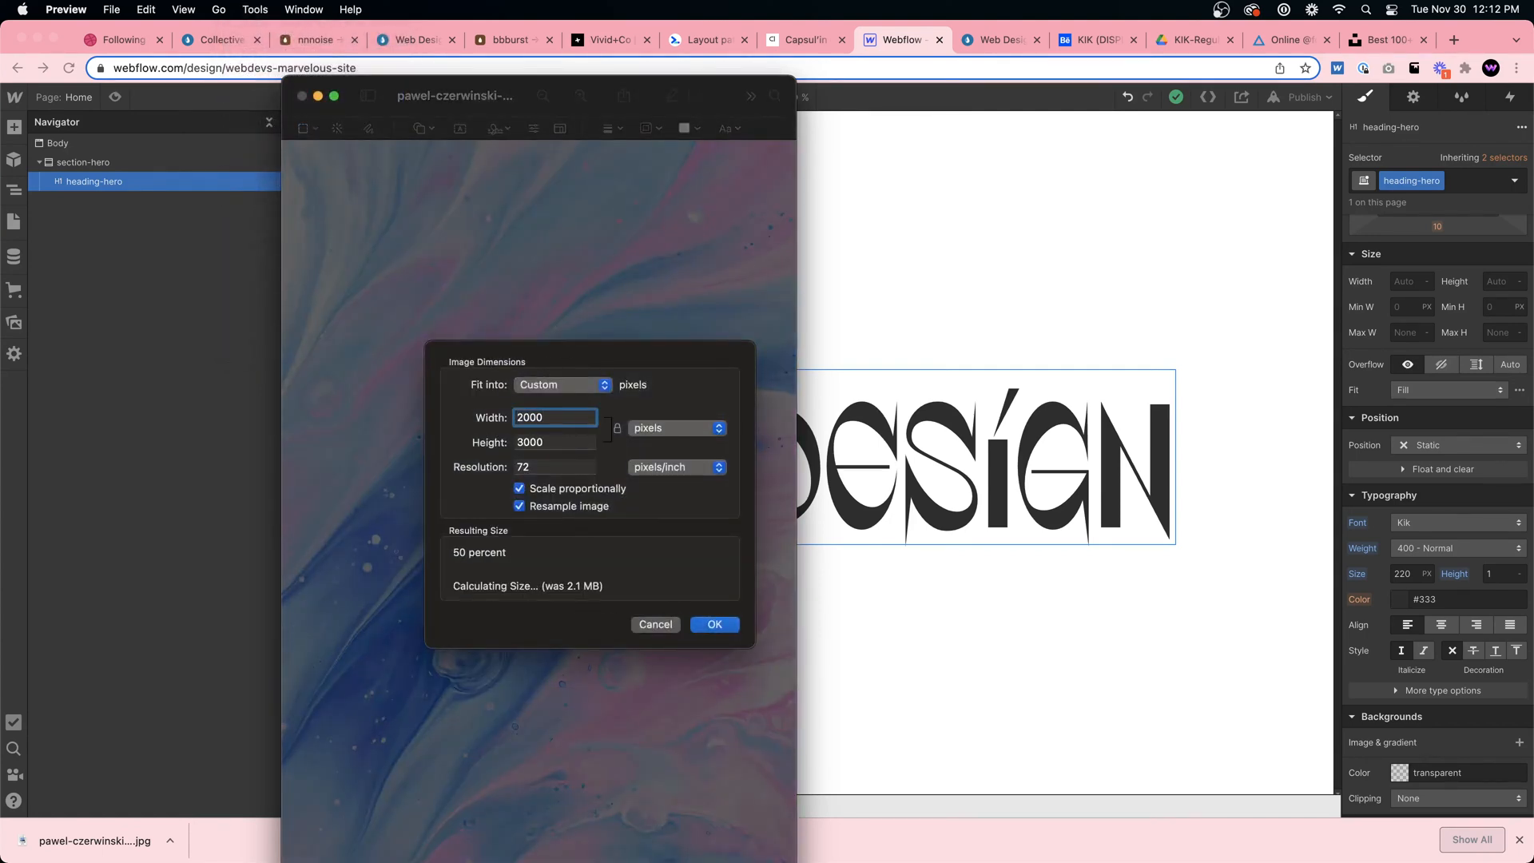
key("Return")
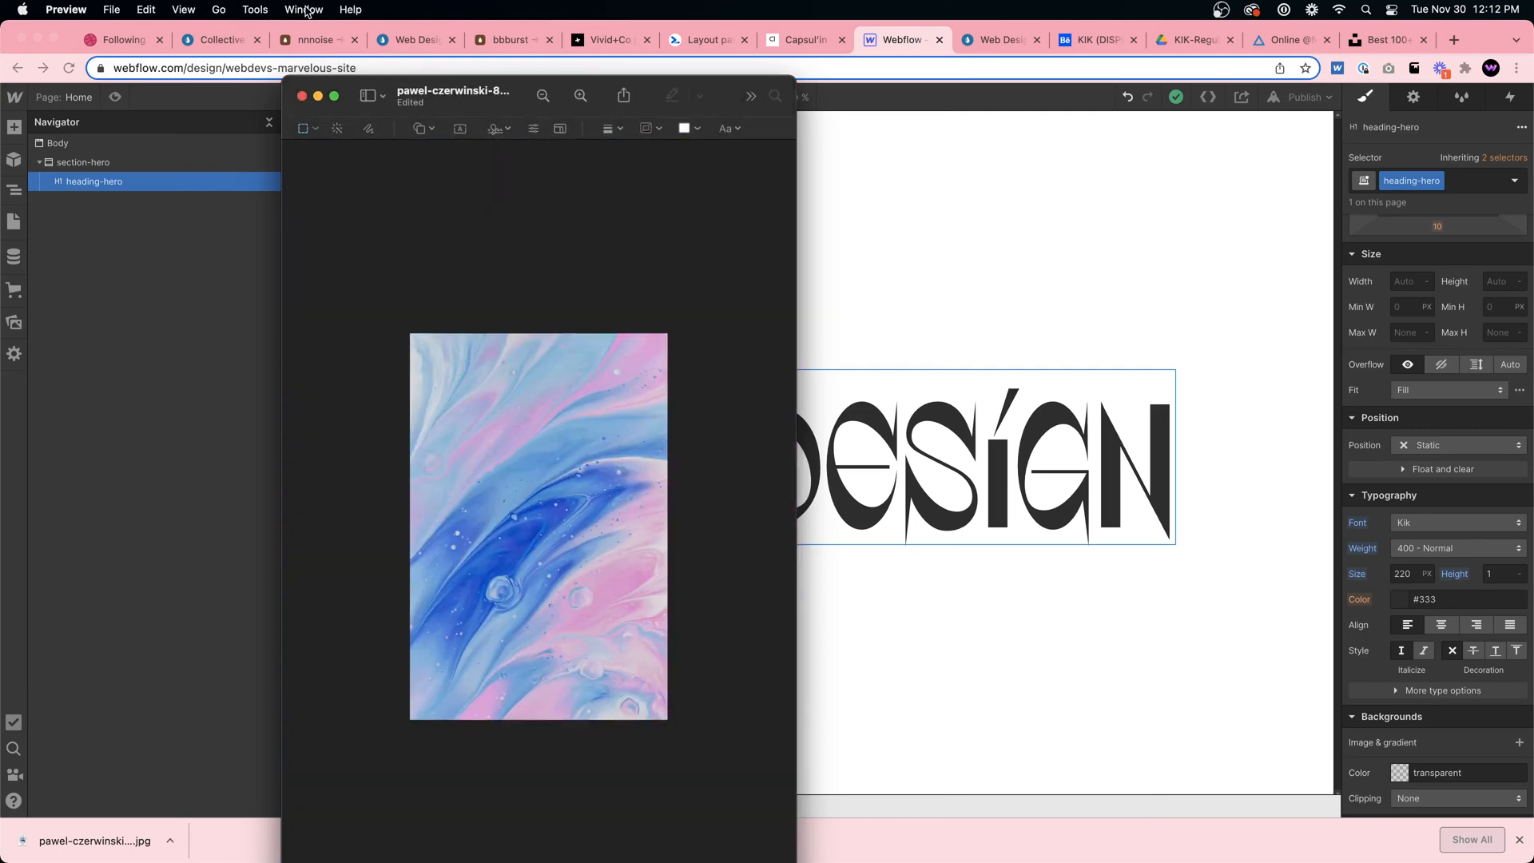
Save the resized photo and close its Preview window
left_click(255, 10)
left_click(255, 10)
key("super+s")
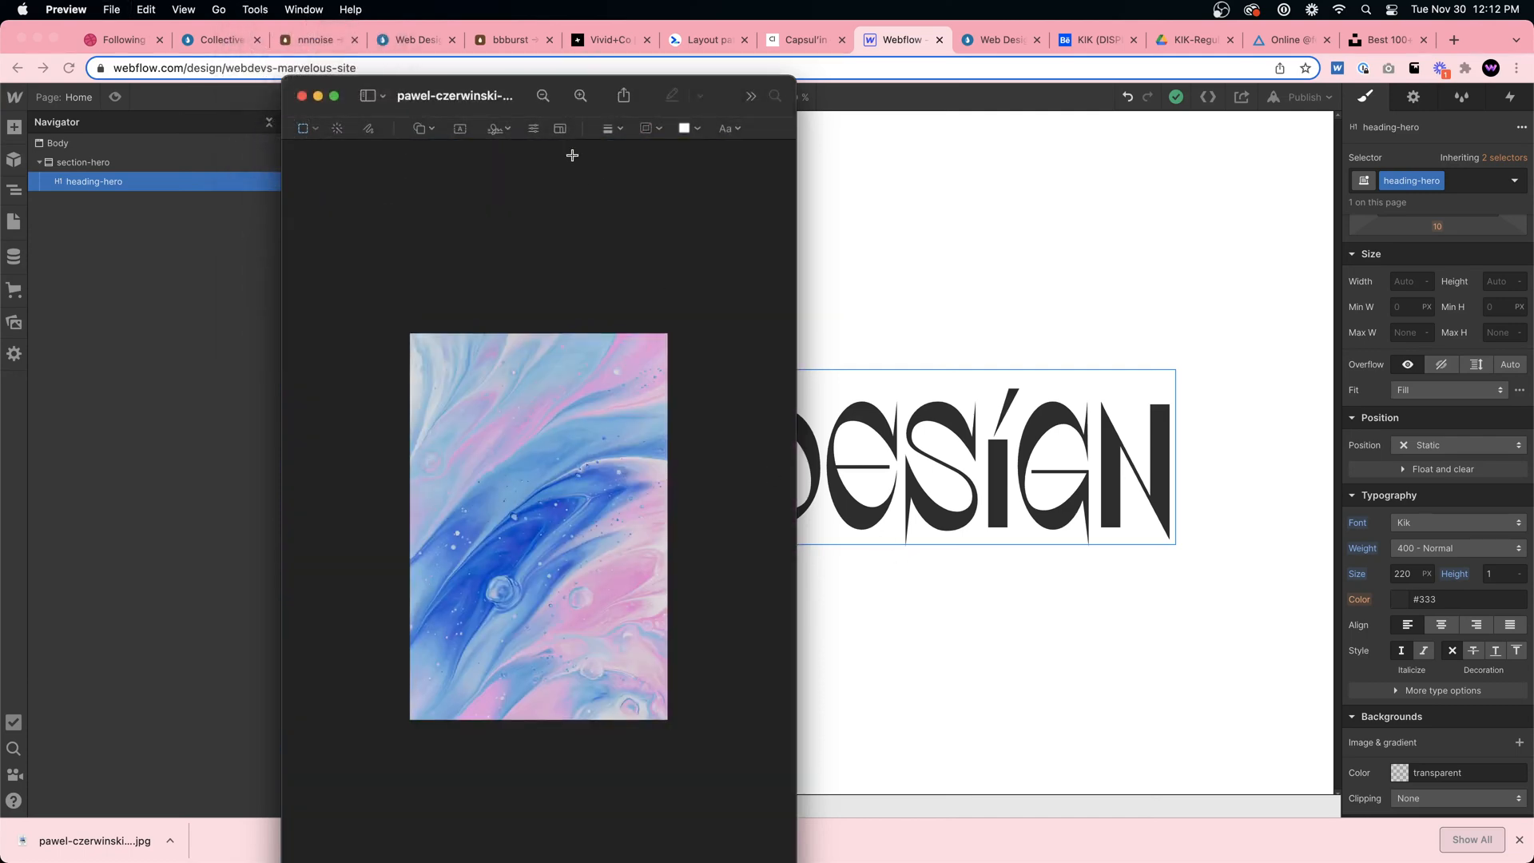
left_click_drag(398, 87, 505, 91)
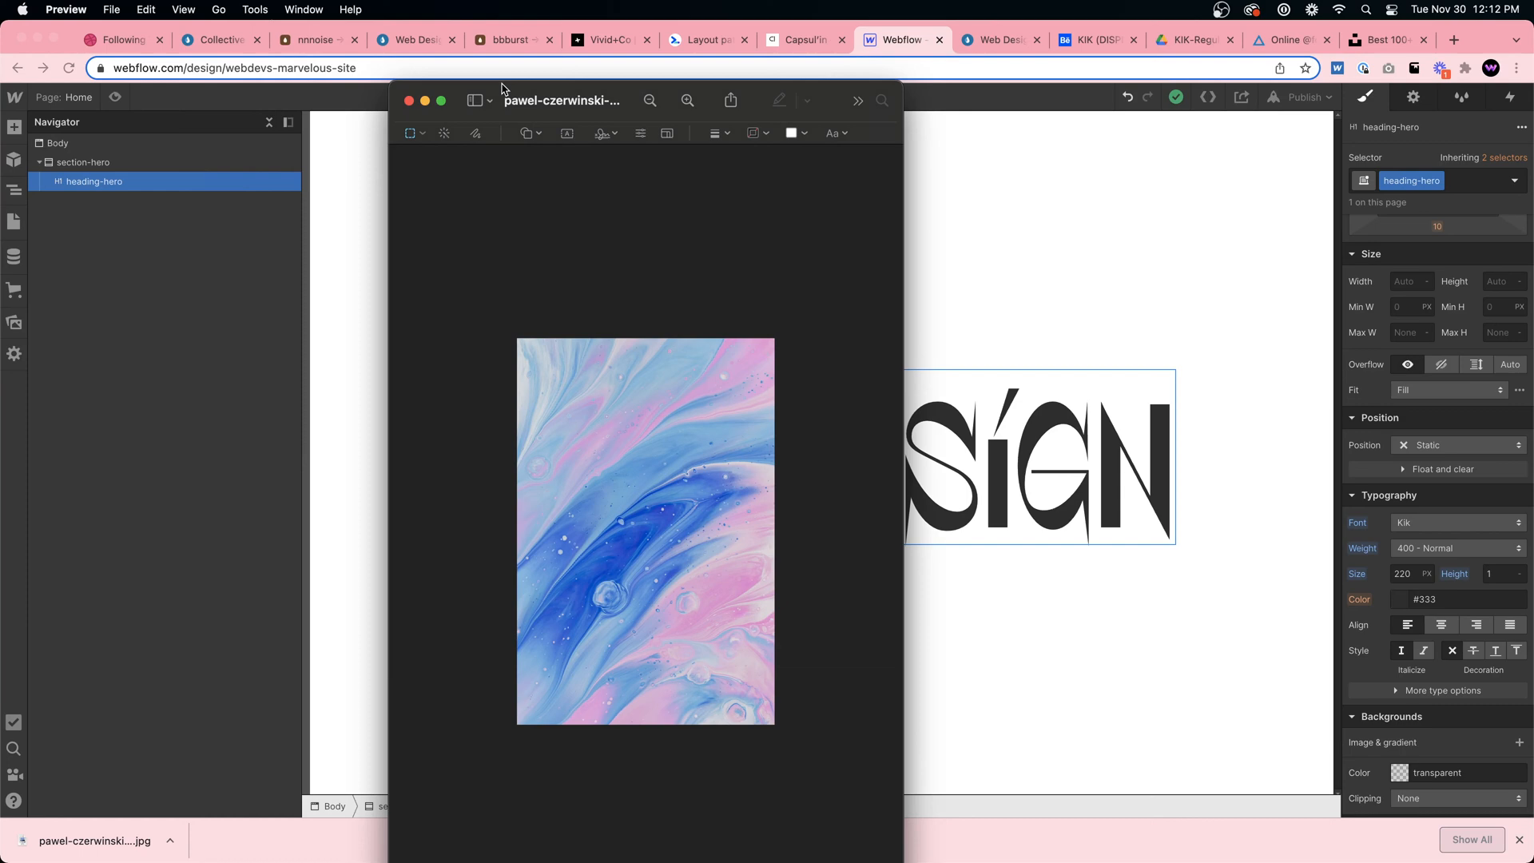
left_click(410, 102)
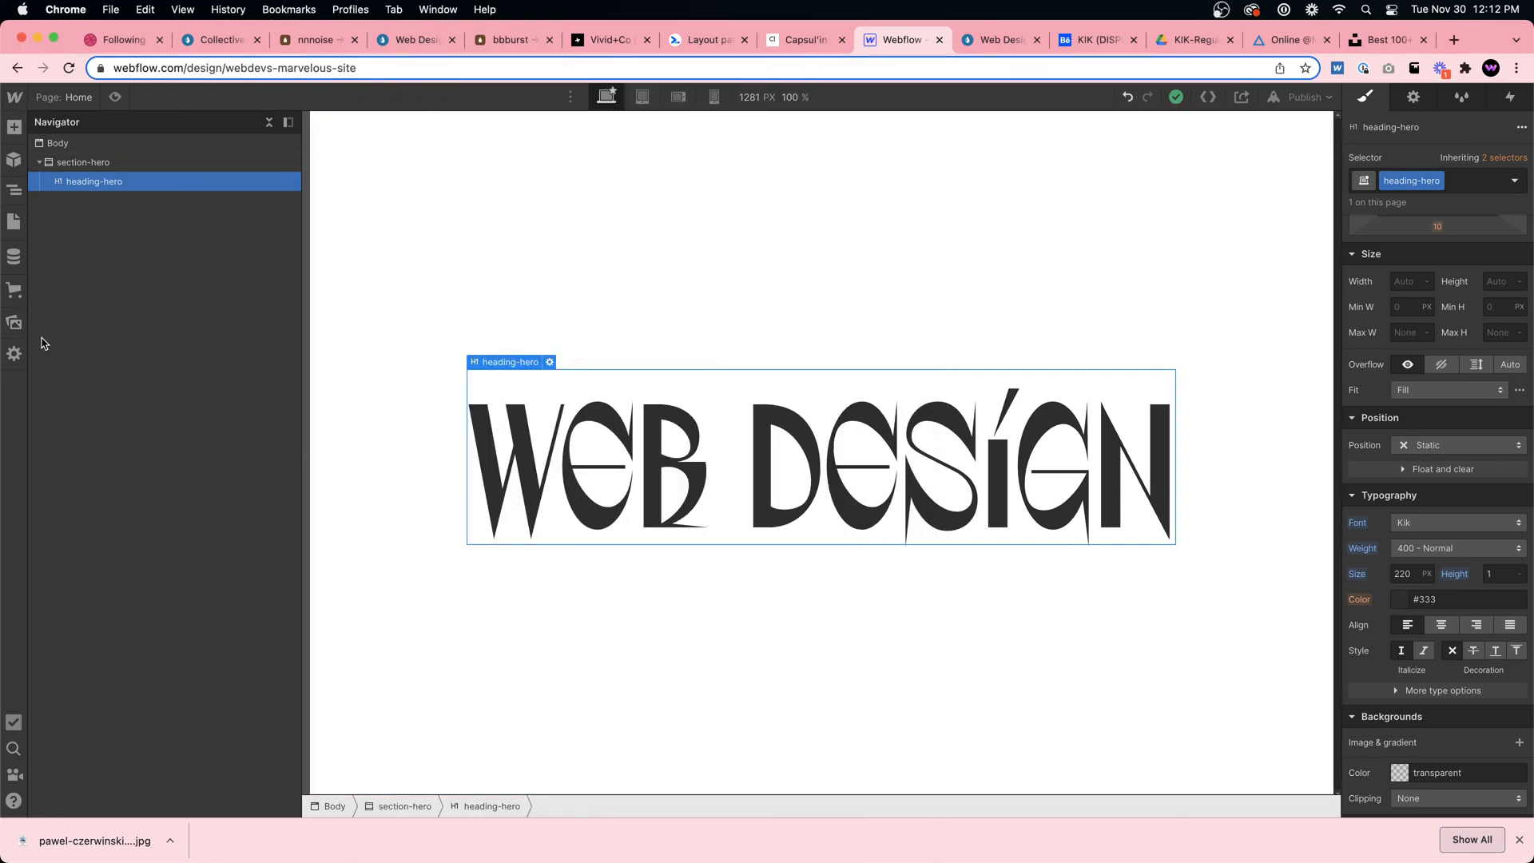
Upload the resized photo to the Webflow site's assets and return to the hero heading
left_click(14, 323)
left_click_drag(95, 841, 124, 412)
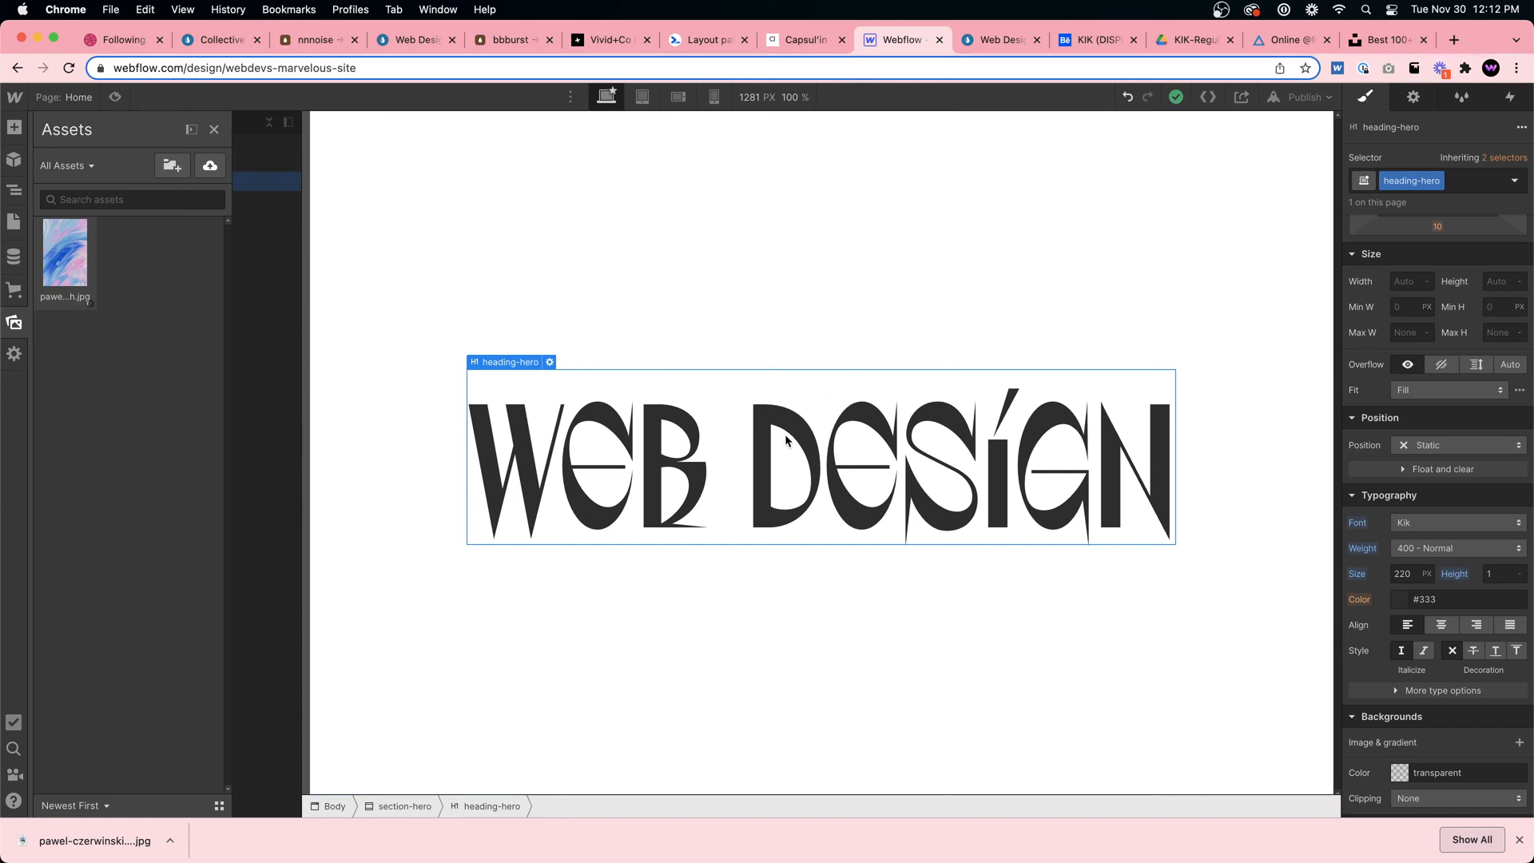
left_click(607, 444)
Give the hero heading the uploaded paint photo as background image, with size Cover and a centred 50% / 50% position
scroll(1403, 564, "down", 4)
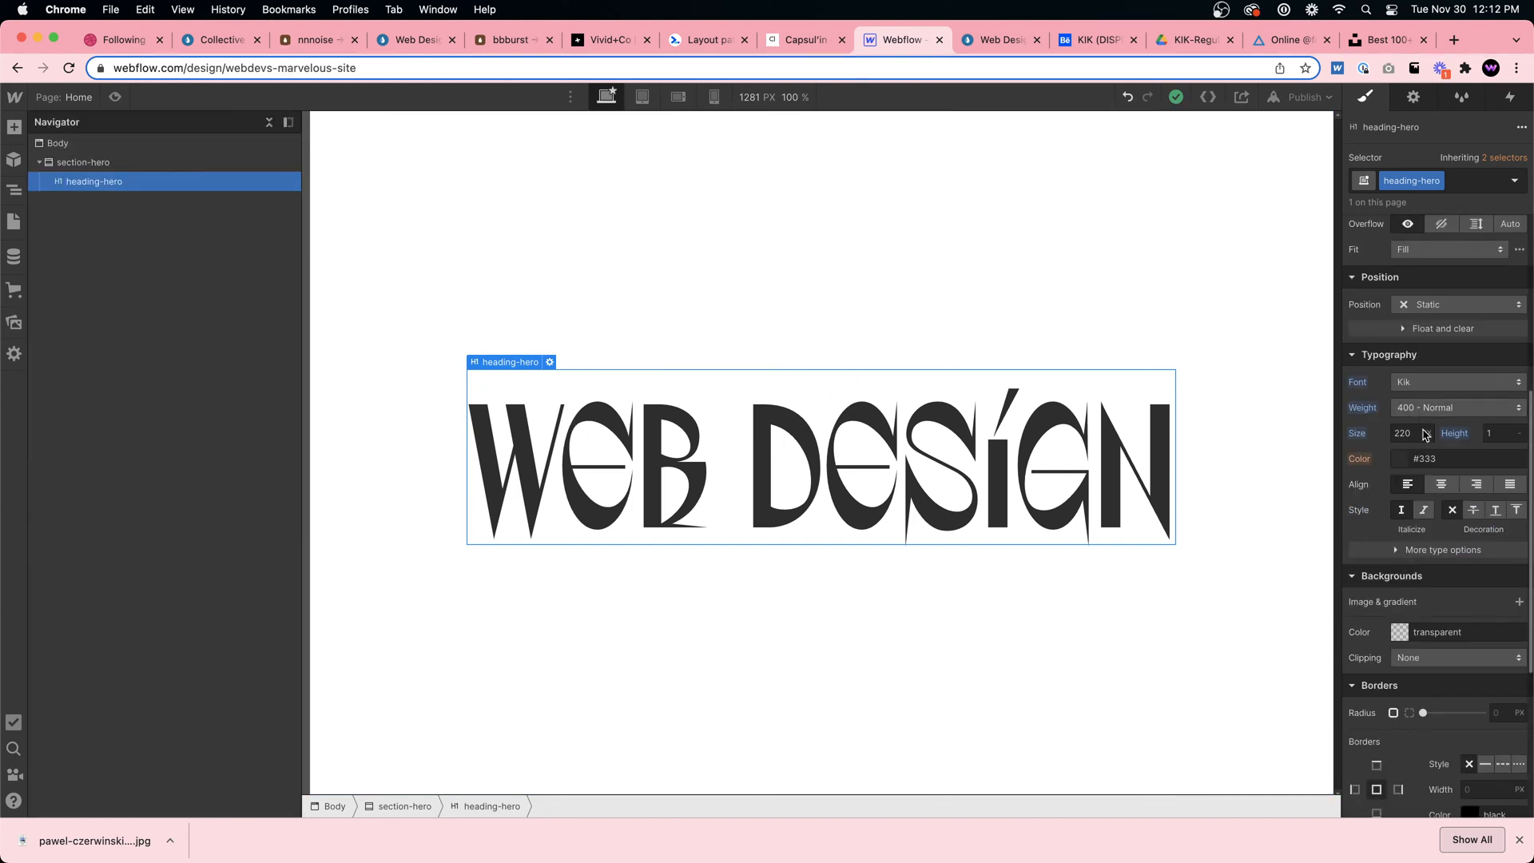
left_click(1519, 605)
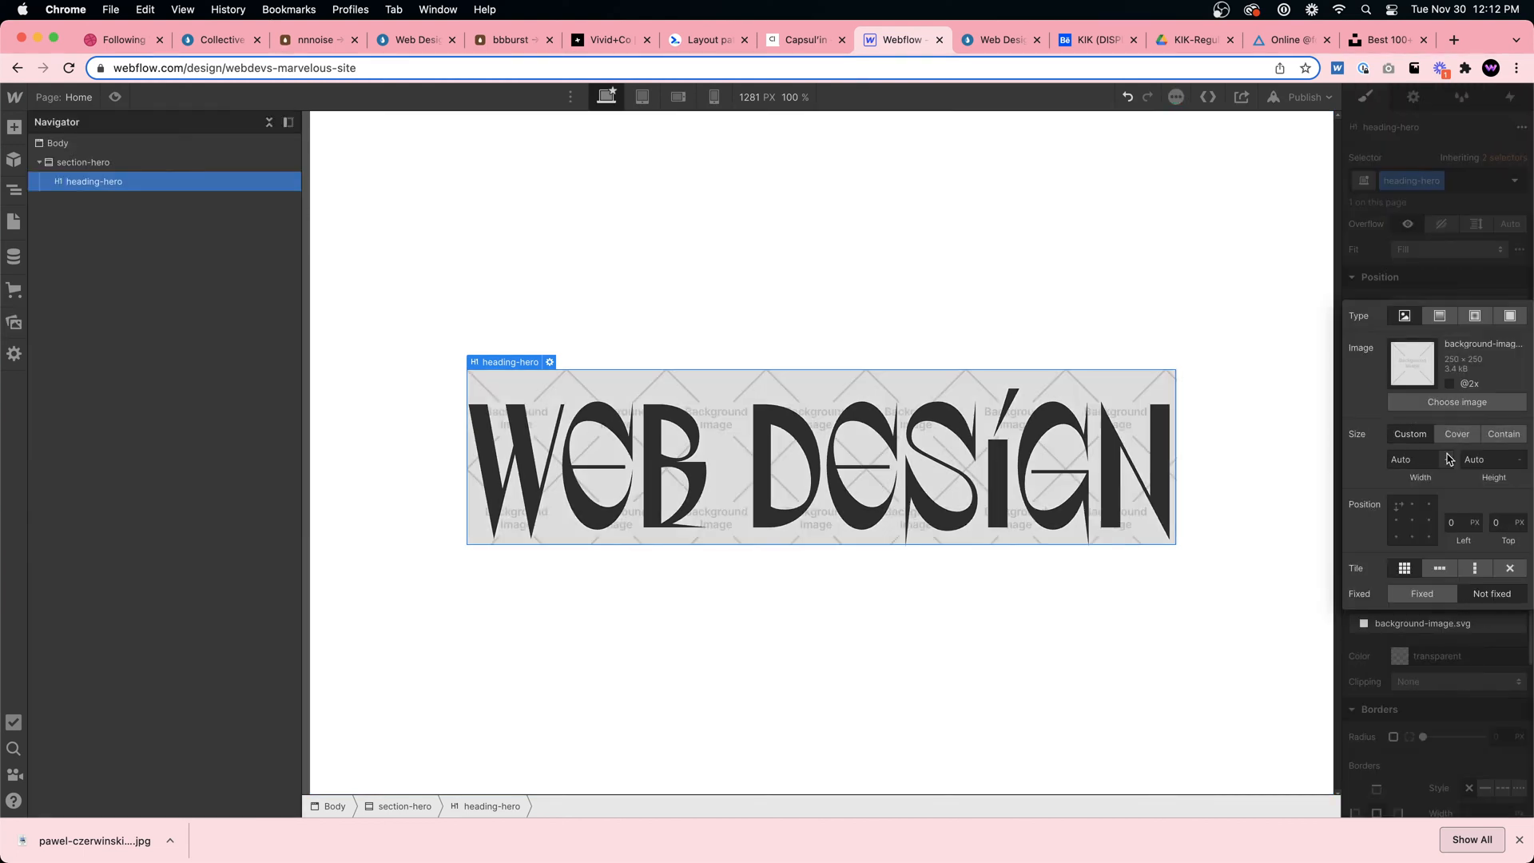
left_click(1458, 402)
left_click(54, 253)
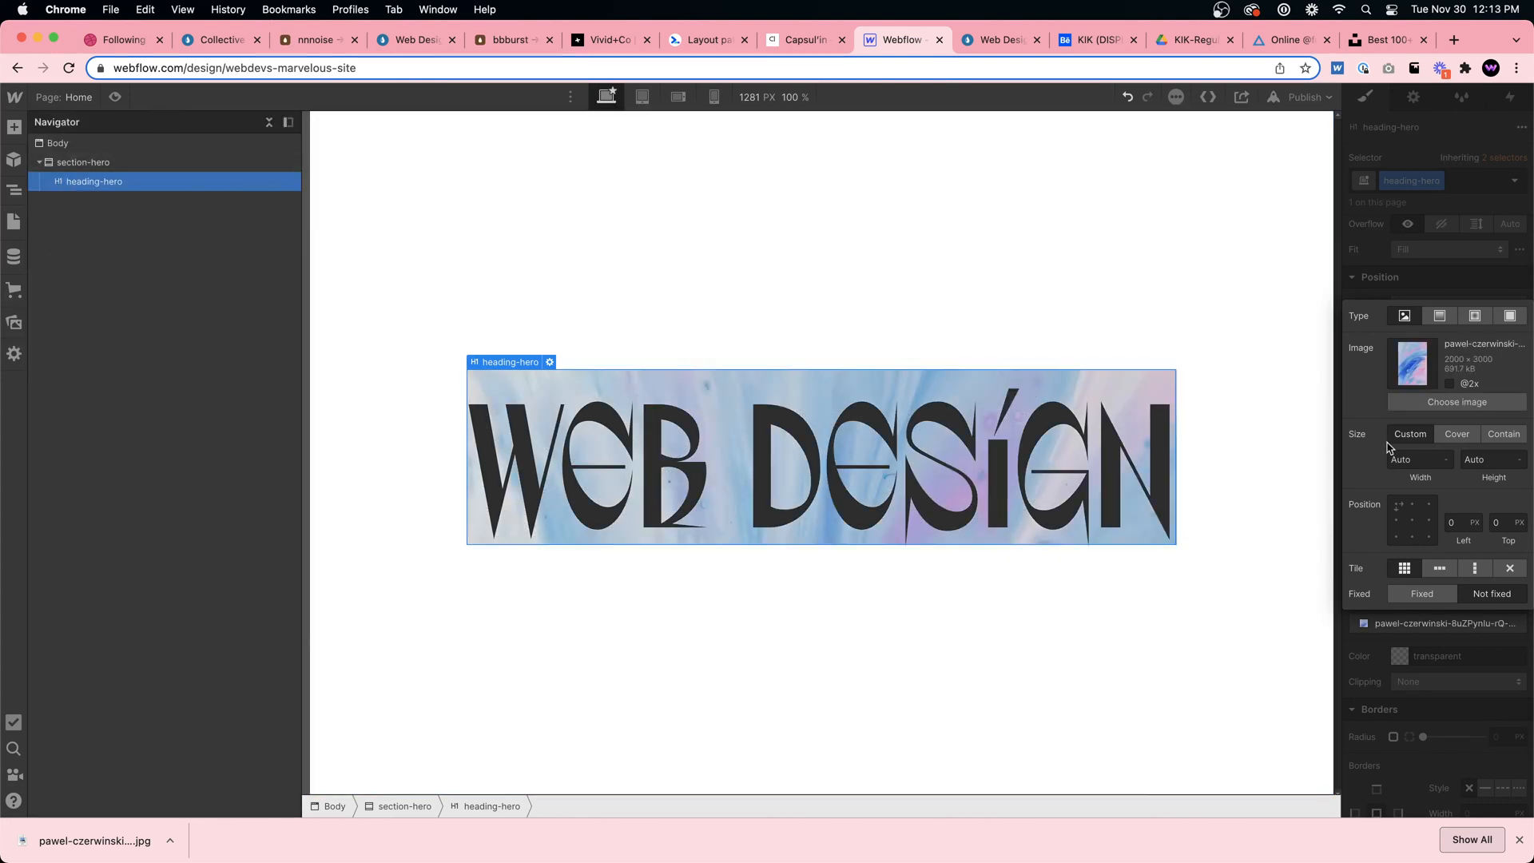
left_click(1457, 434)
left_click(1412, 521)
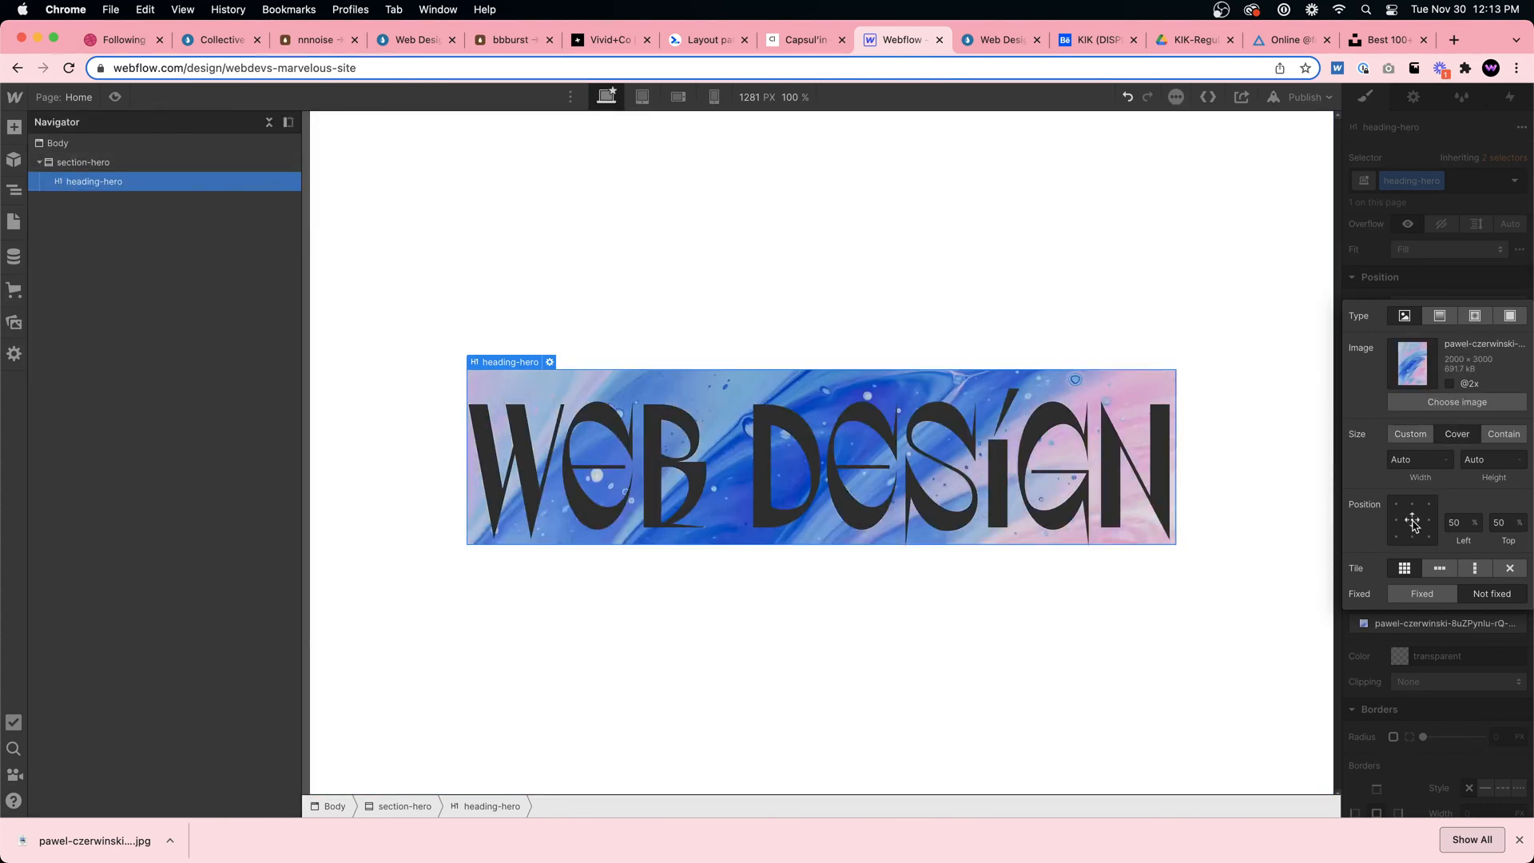
left_click(1433, 285)
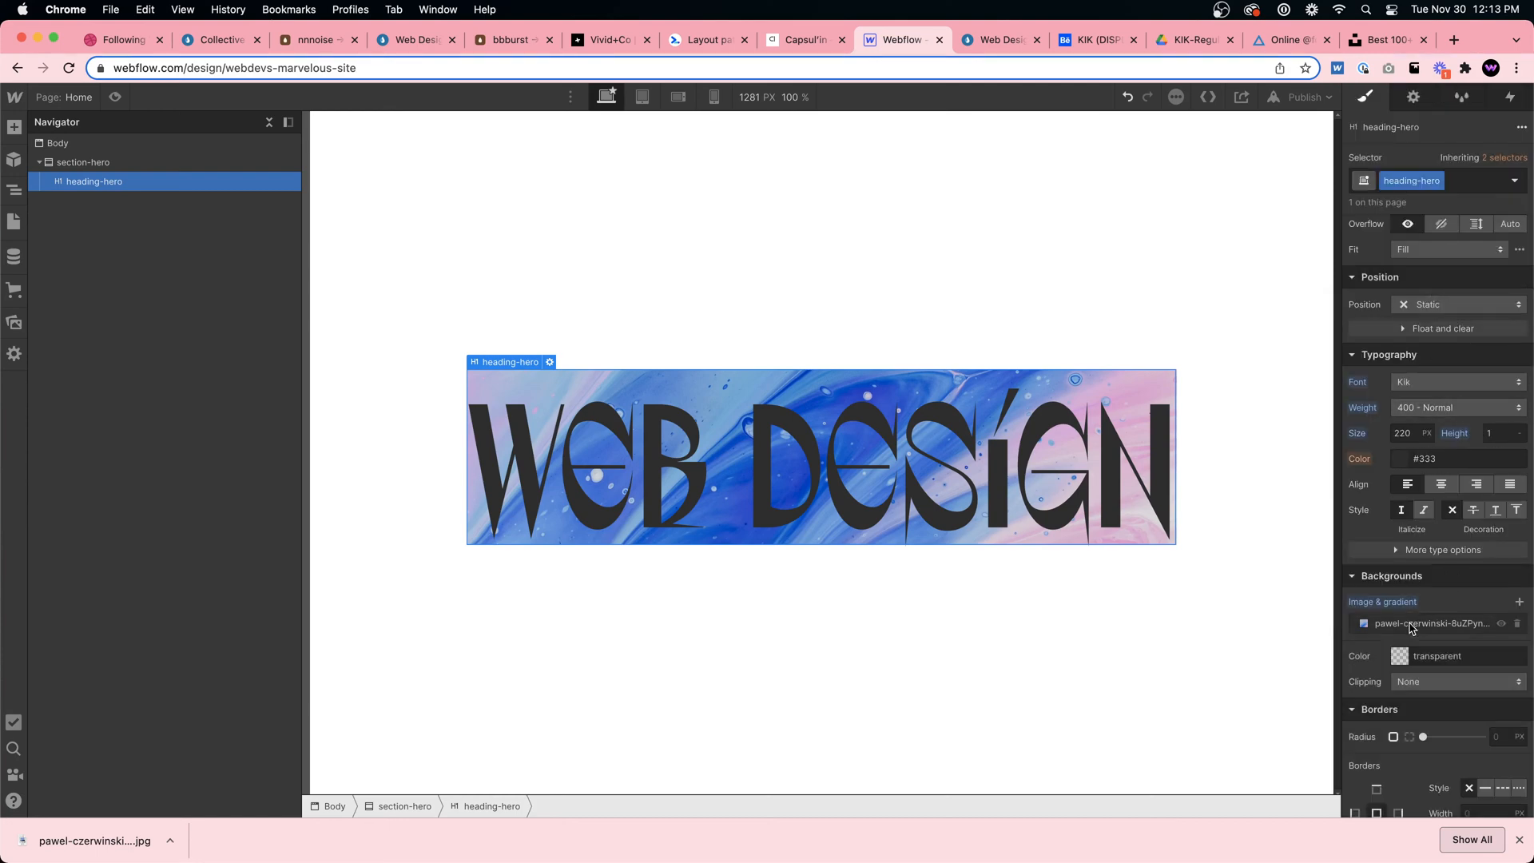
Set the hero heading's background clipping to Clip background to text and dismiss the browser's download bar
left_click(1408, 550)
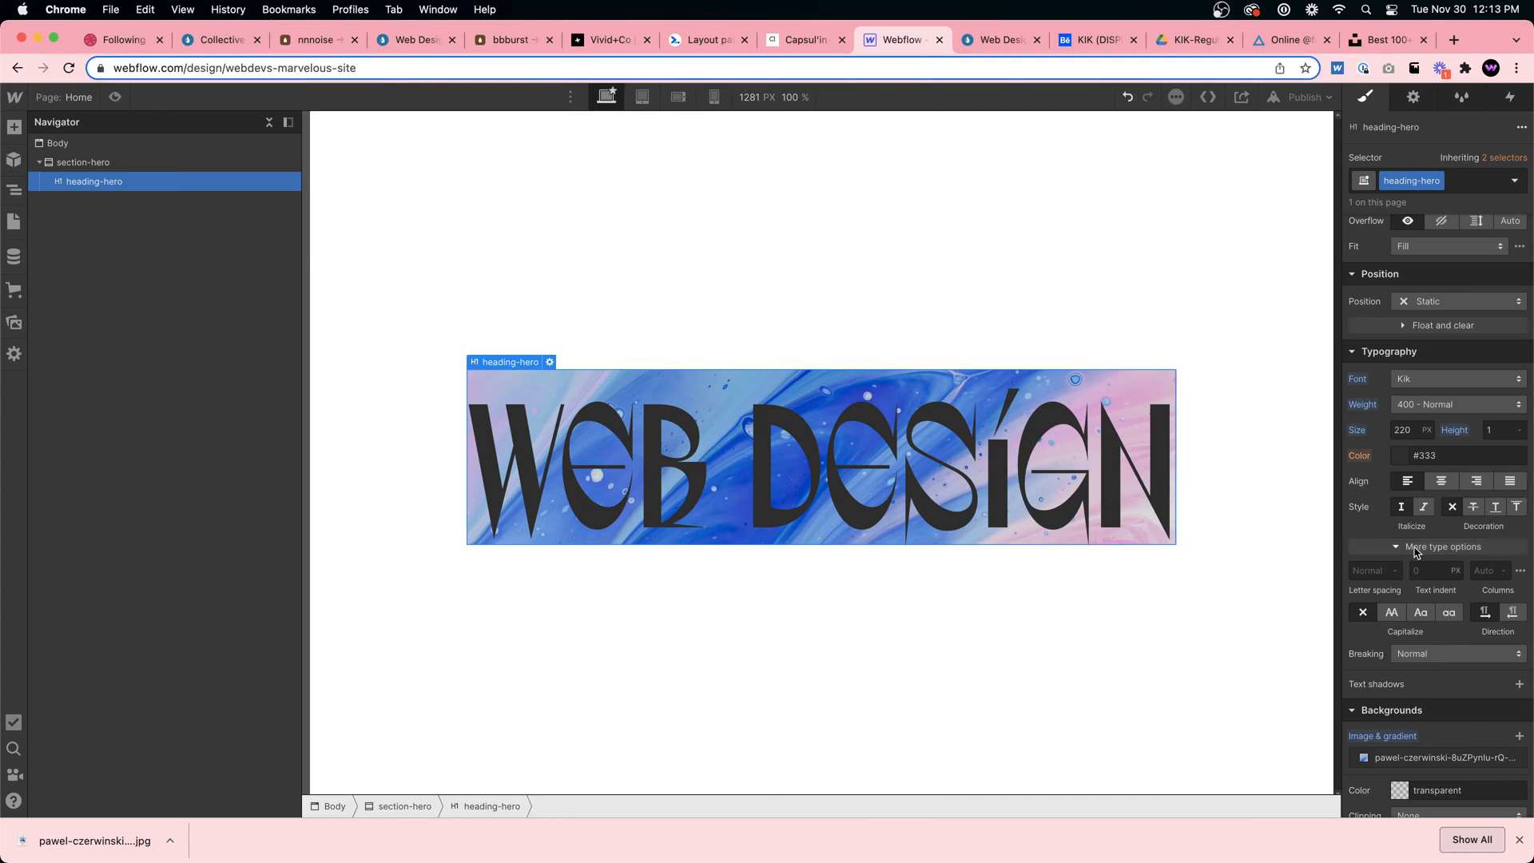
left_click(1415, 550)
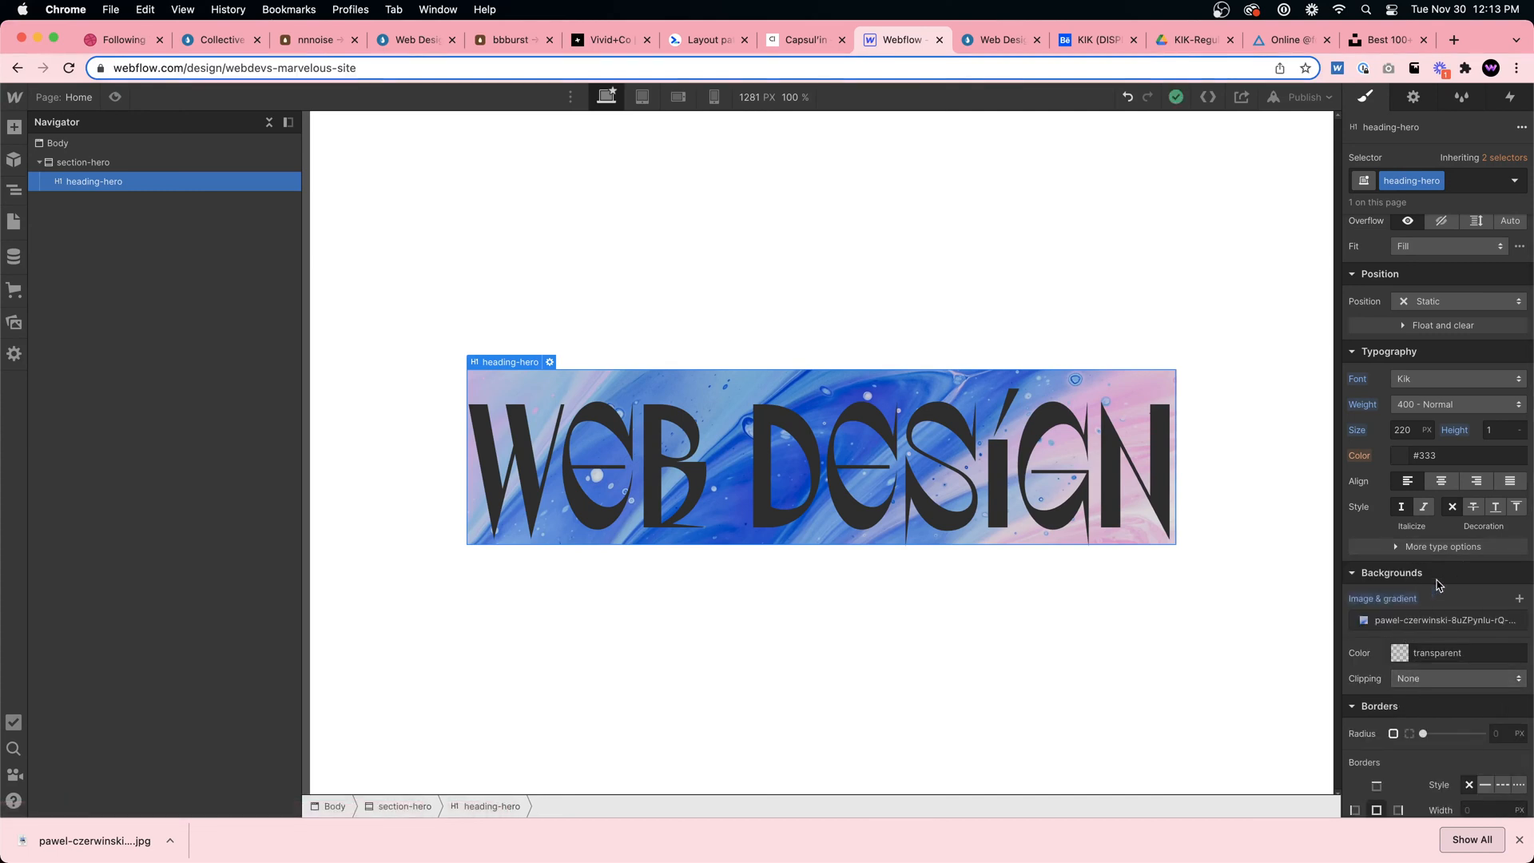
left_click(1388, 687)
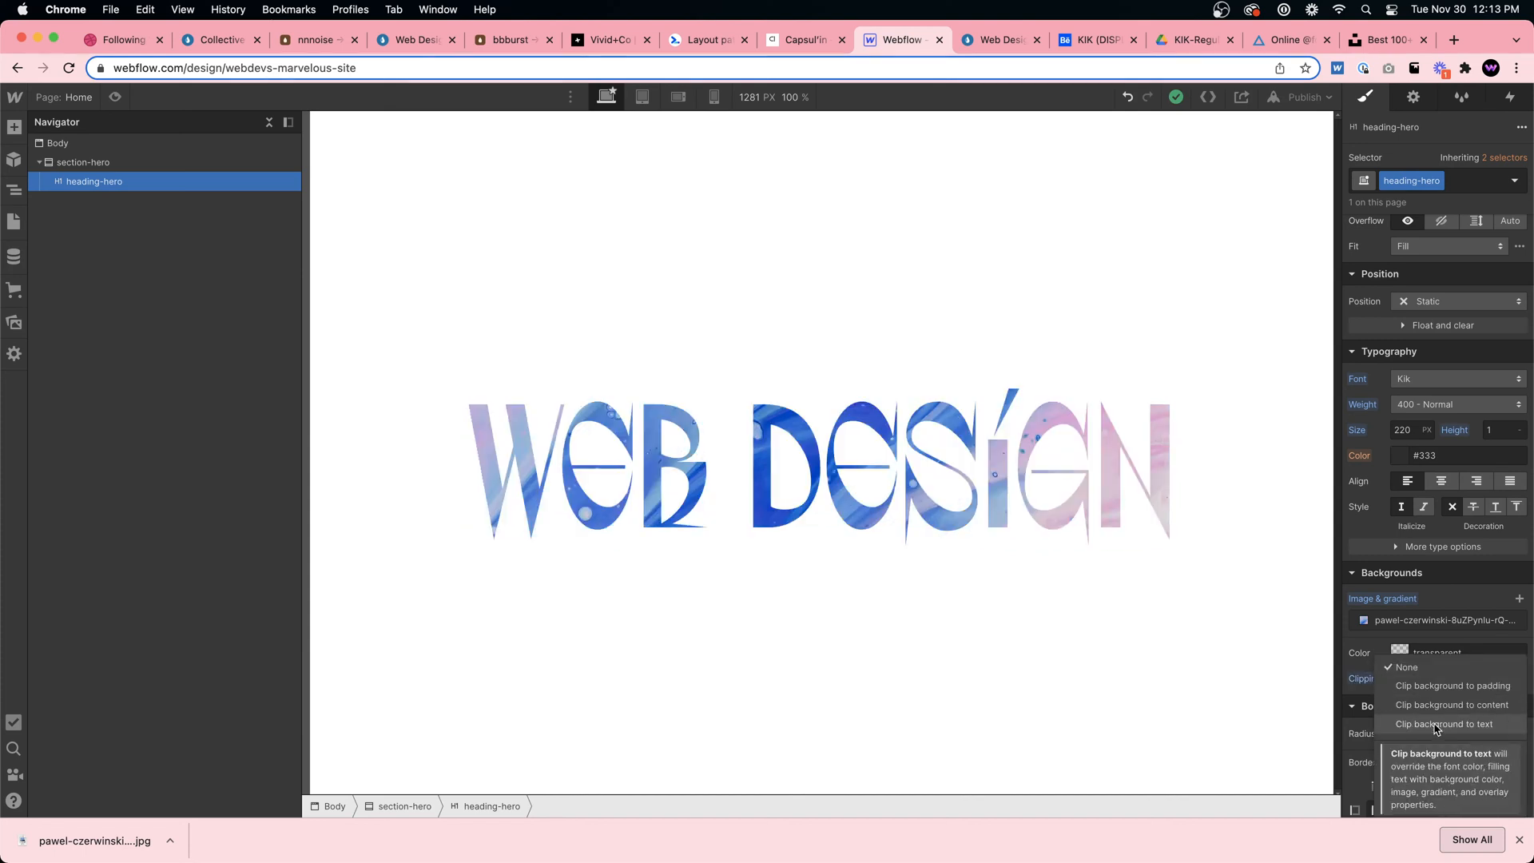
left_click(1437, 725)
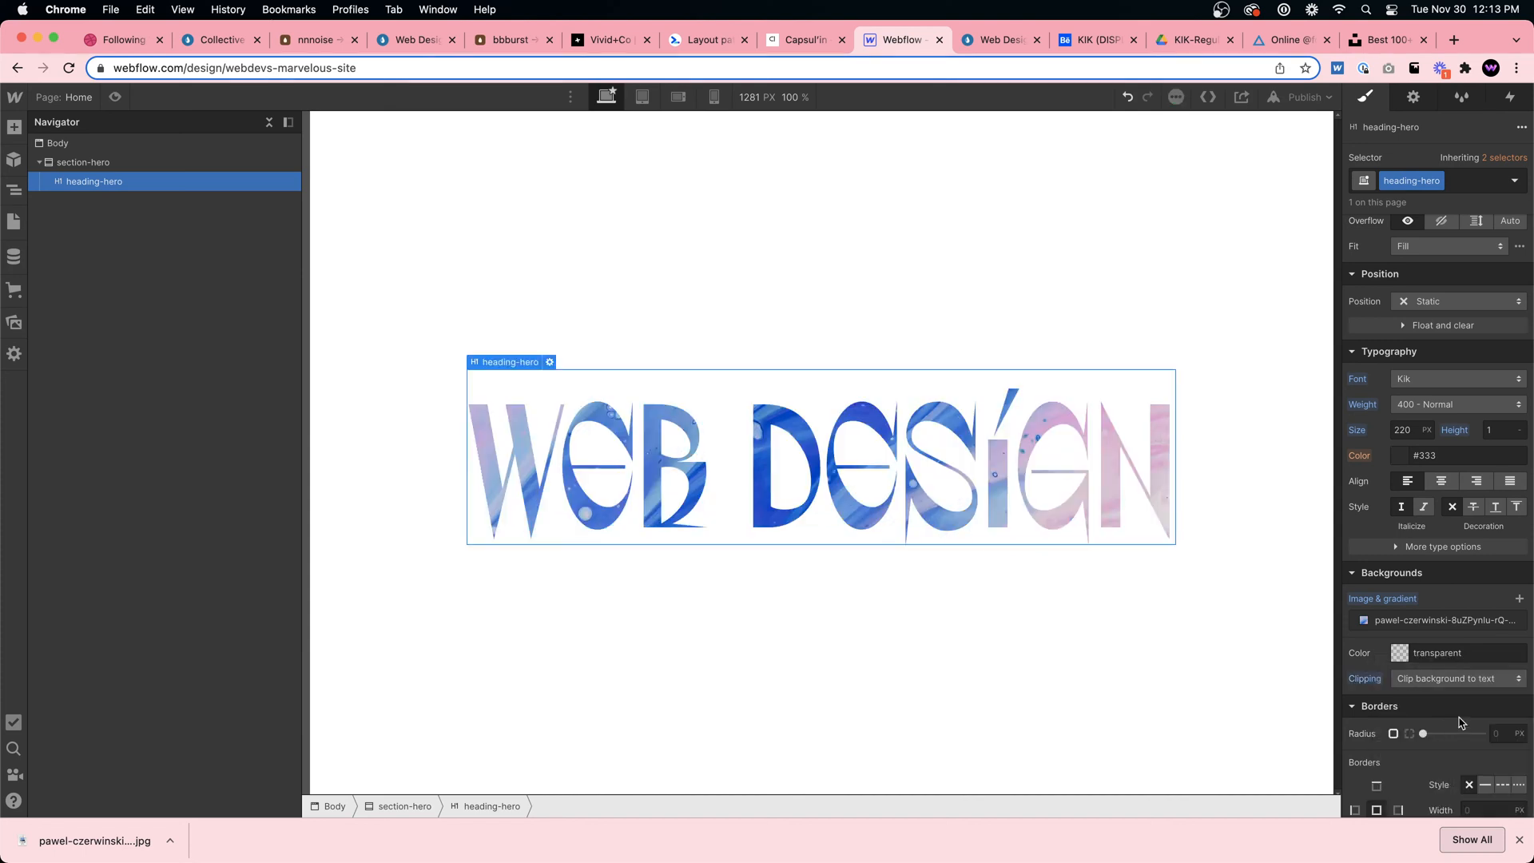
left_click(1520, 840)
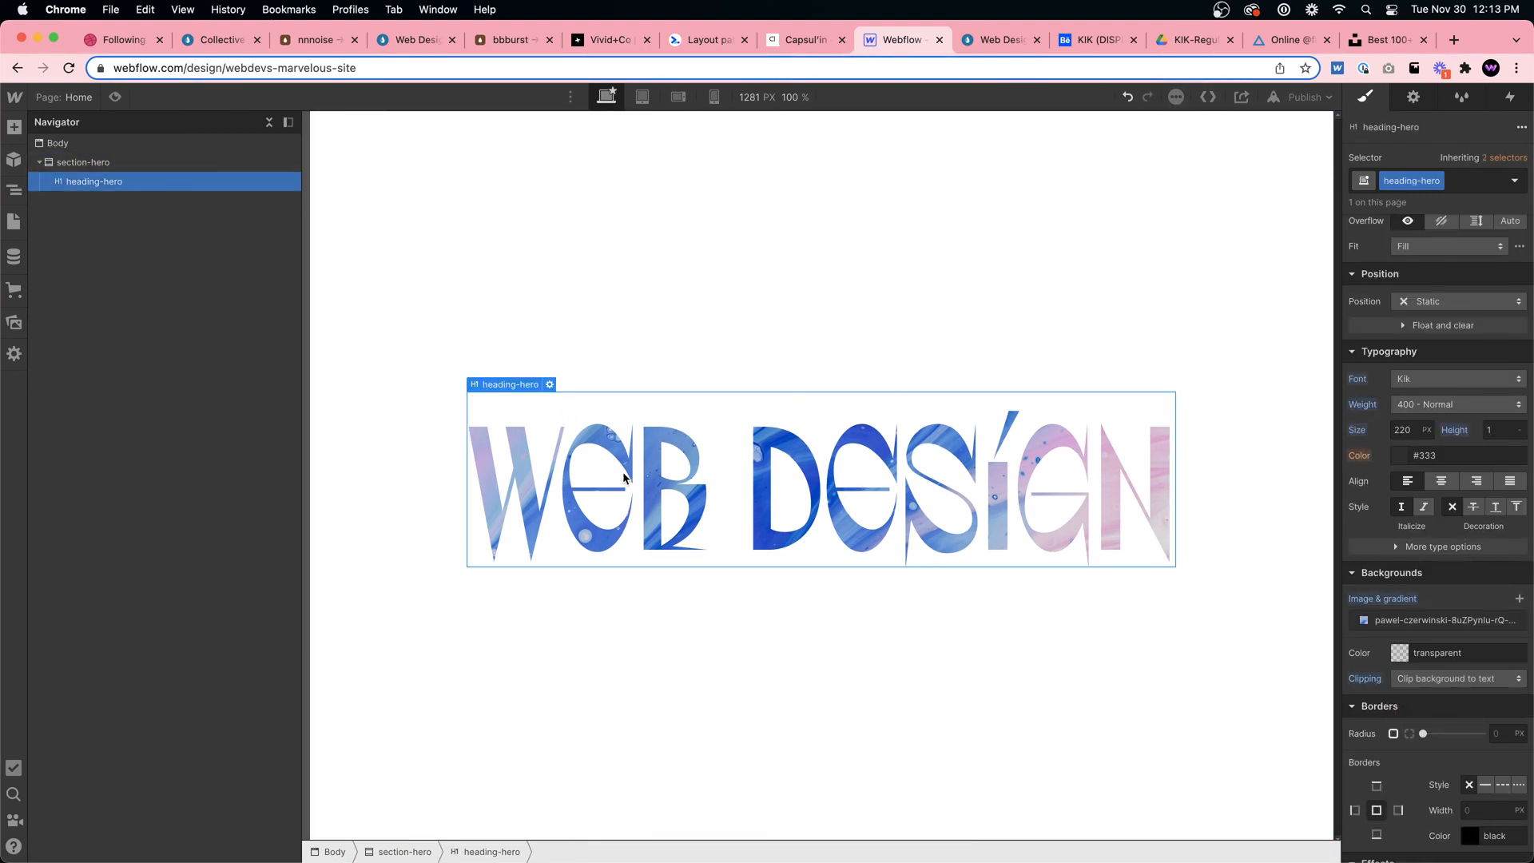
Set the background color of section-hero to dark grey #202020
left_click(665, 281)
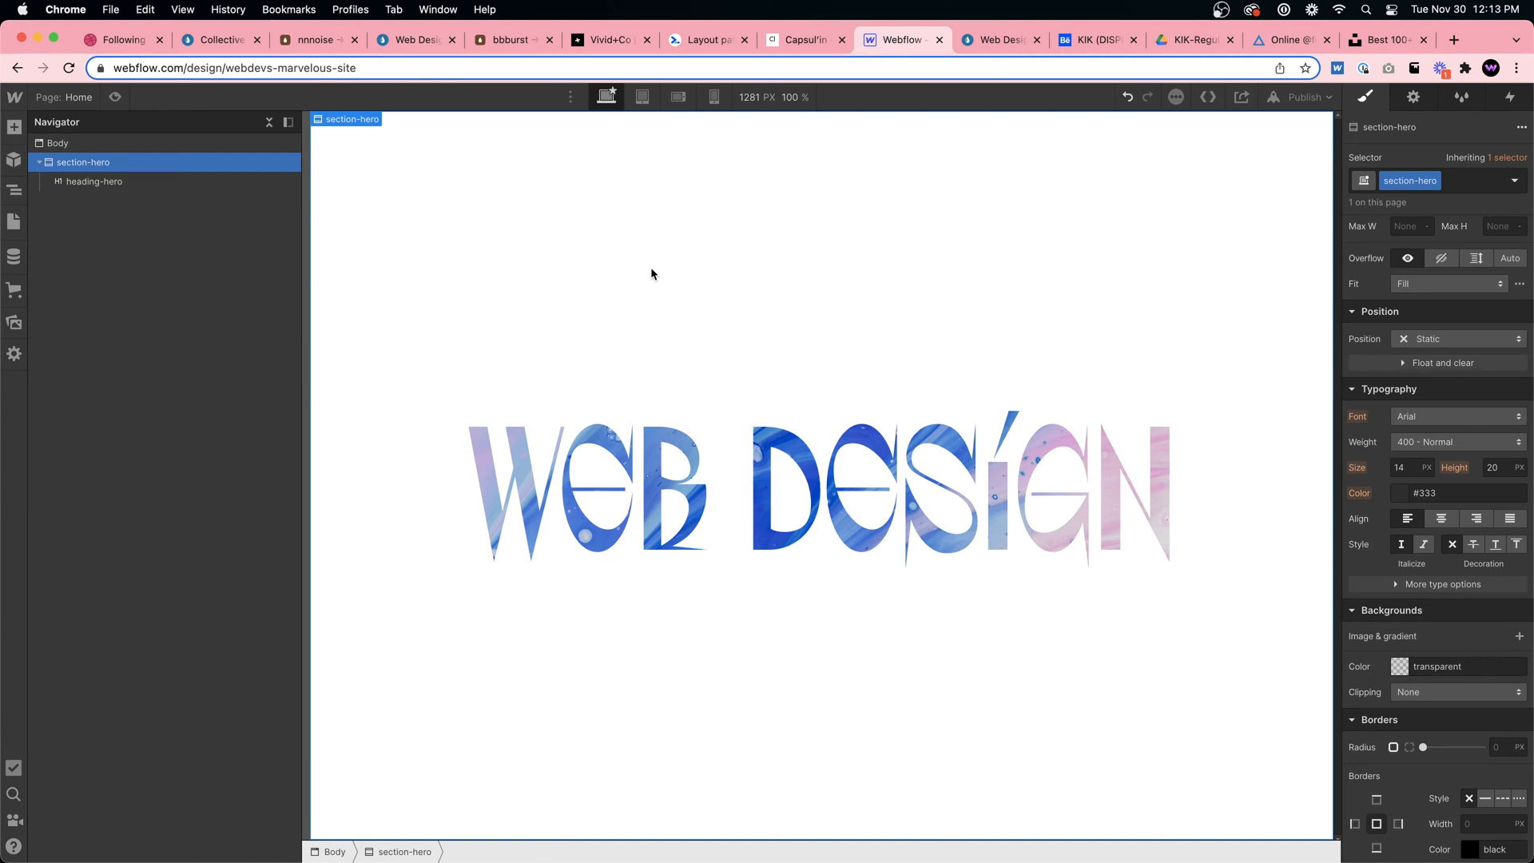
scroll(1491, 616, "down", 3)
left_click(1399, 503)
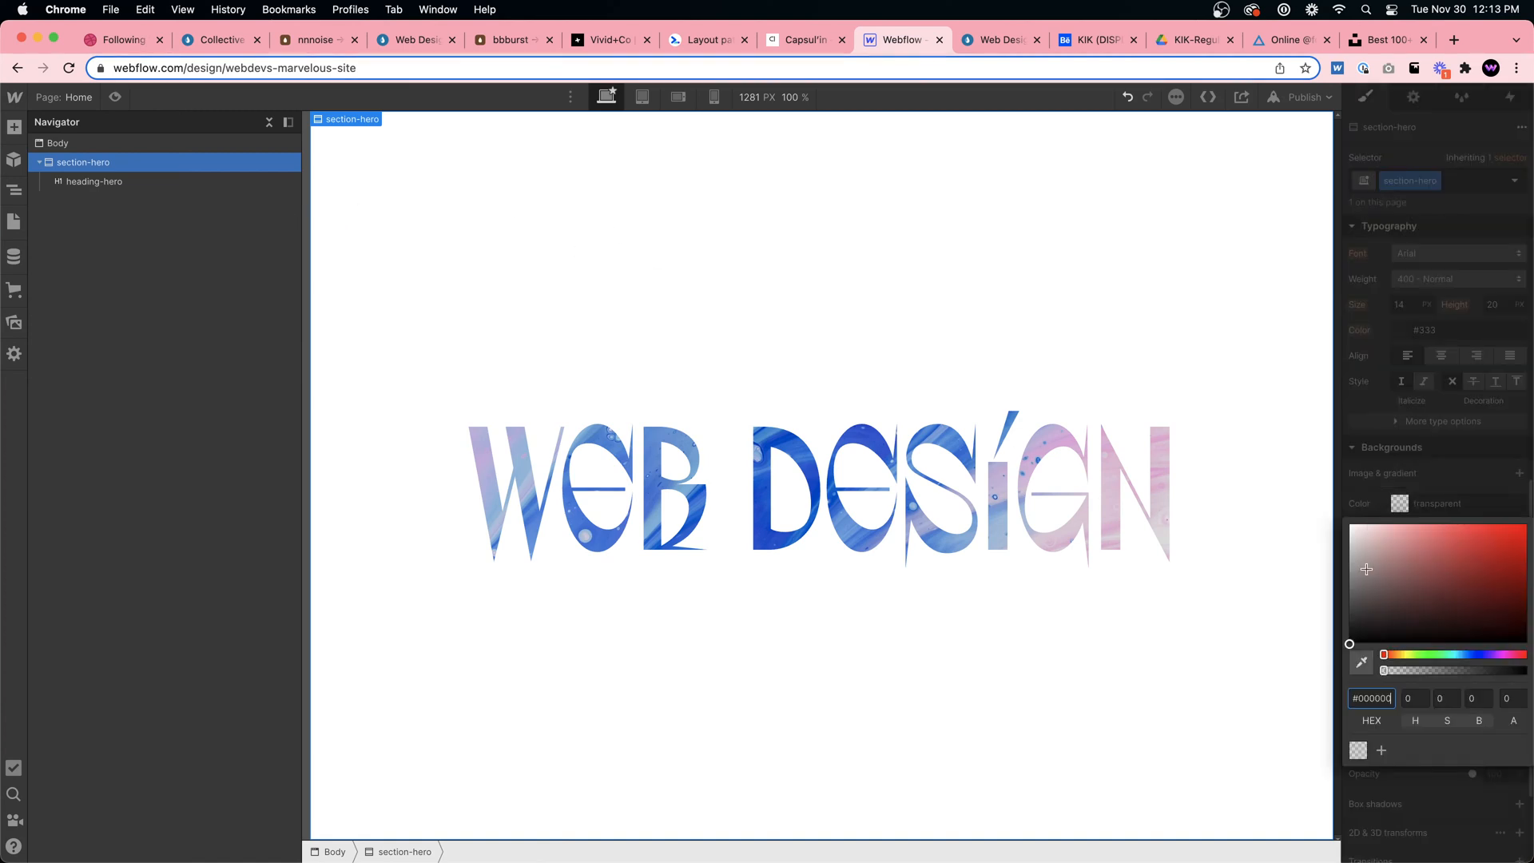
left_click(1347, 597)
left_click_drag(1343, 598, 1334, 629)
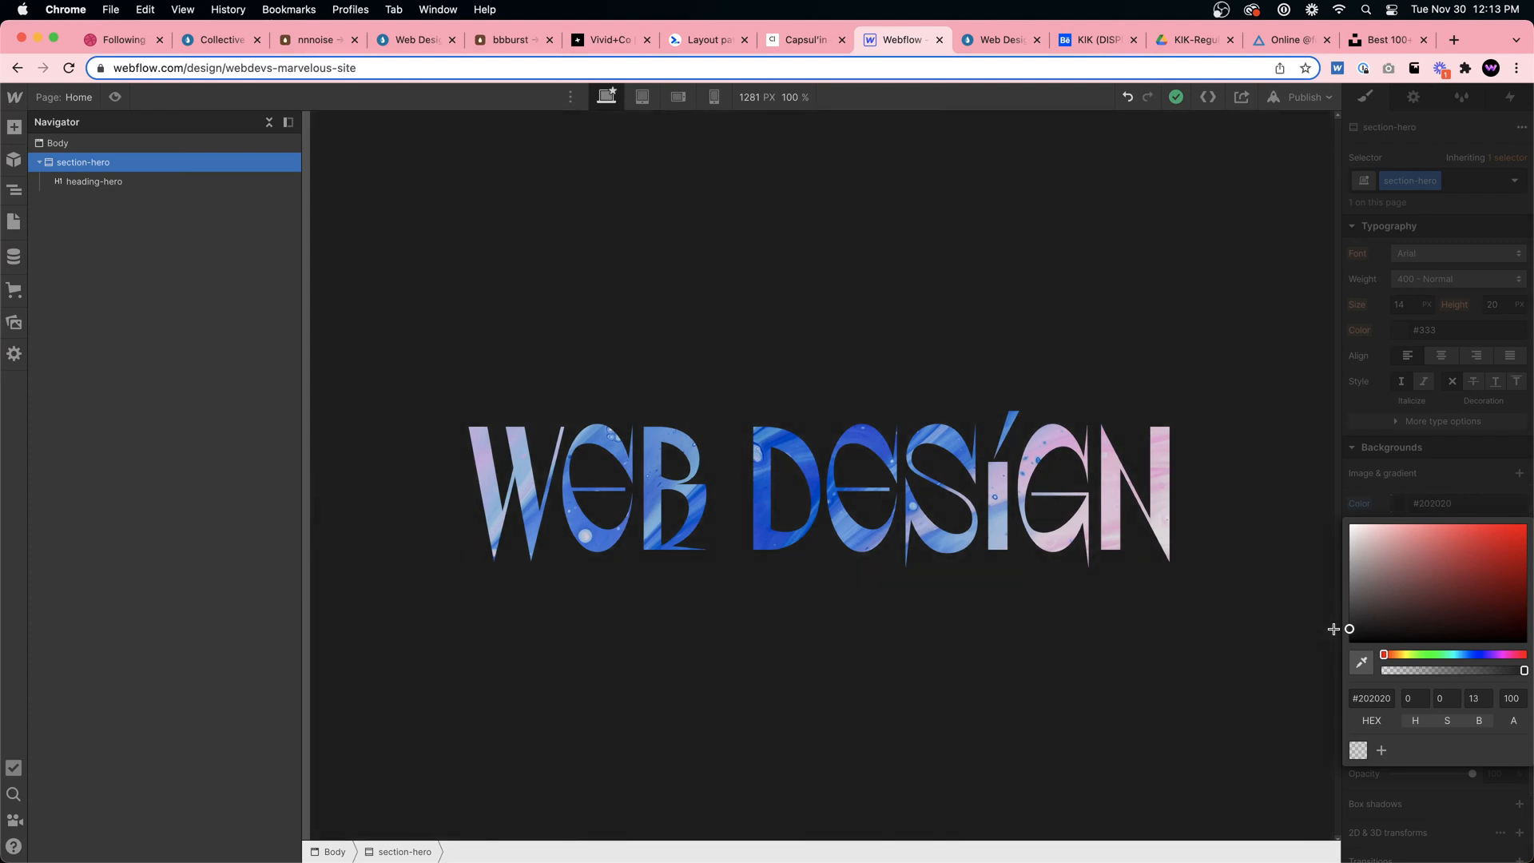
Set the hero heading's letter spacing to 7 px
left_click(951, 510)
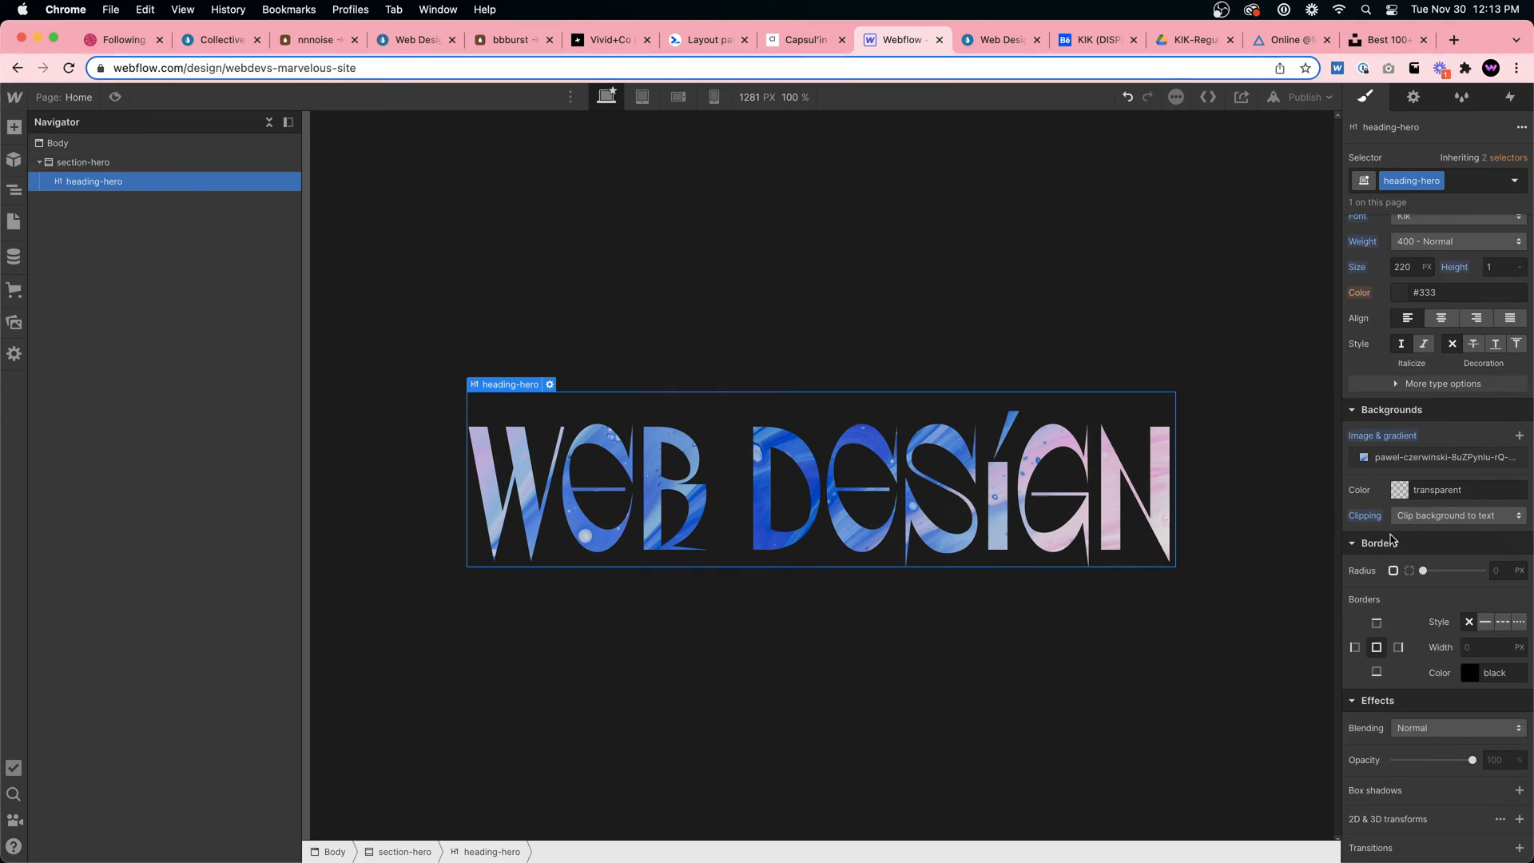
left_click(1408, 384)
left_click(1368, 411)
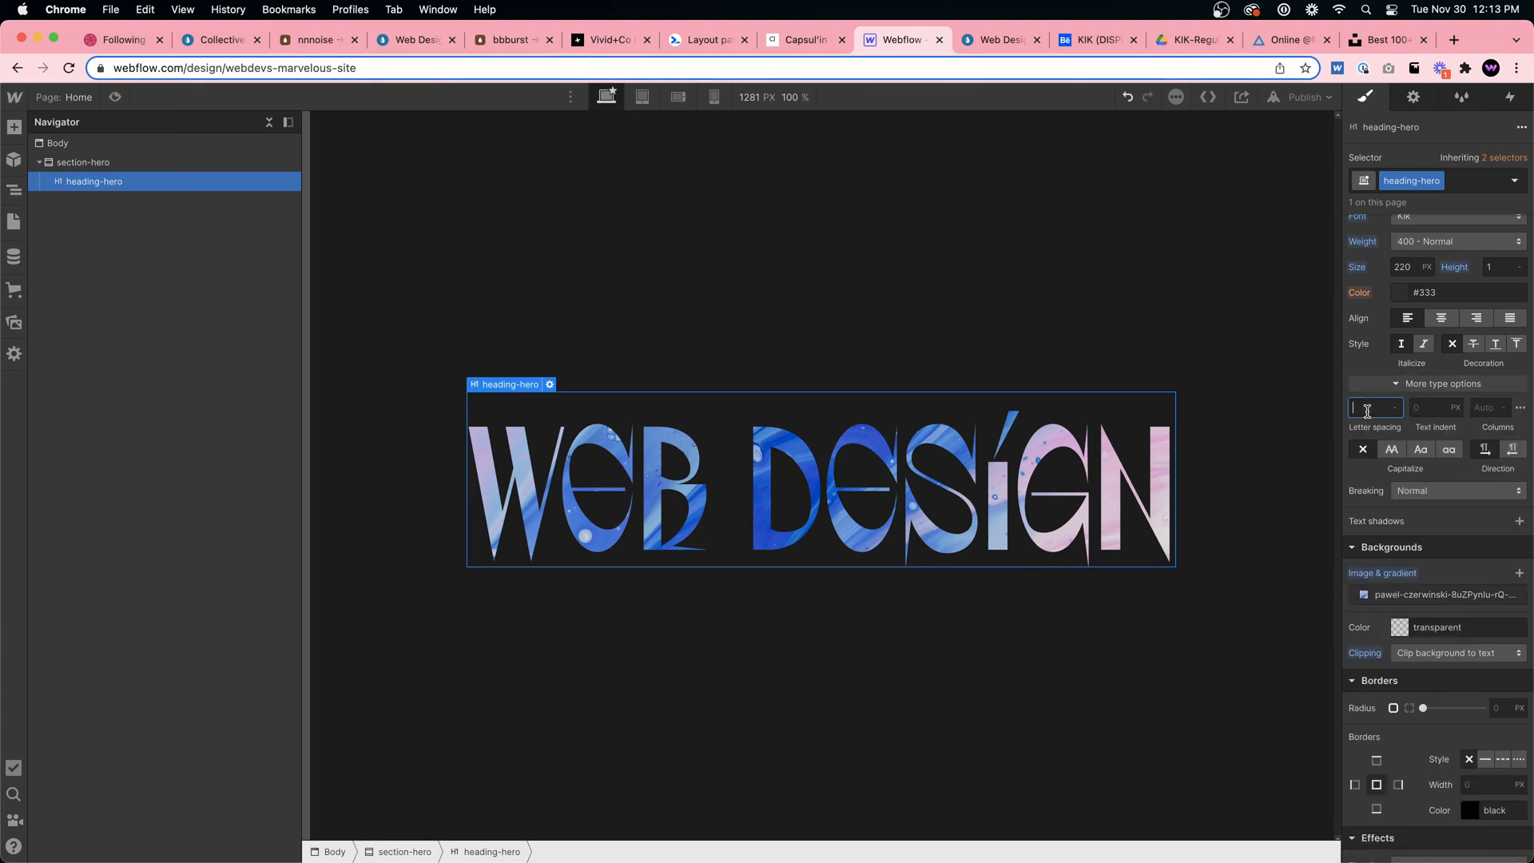
key("Up")
key("Up")
key("Up")
key("Up")
key("Up")
key("Up")
key("Up")
key("Up")
key("Up")
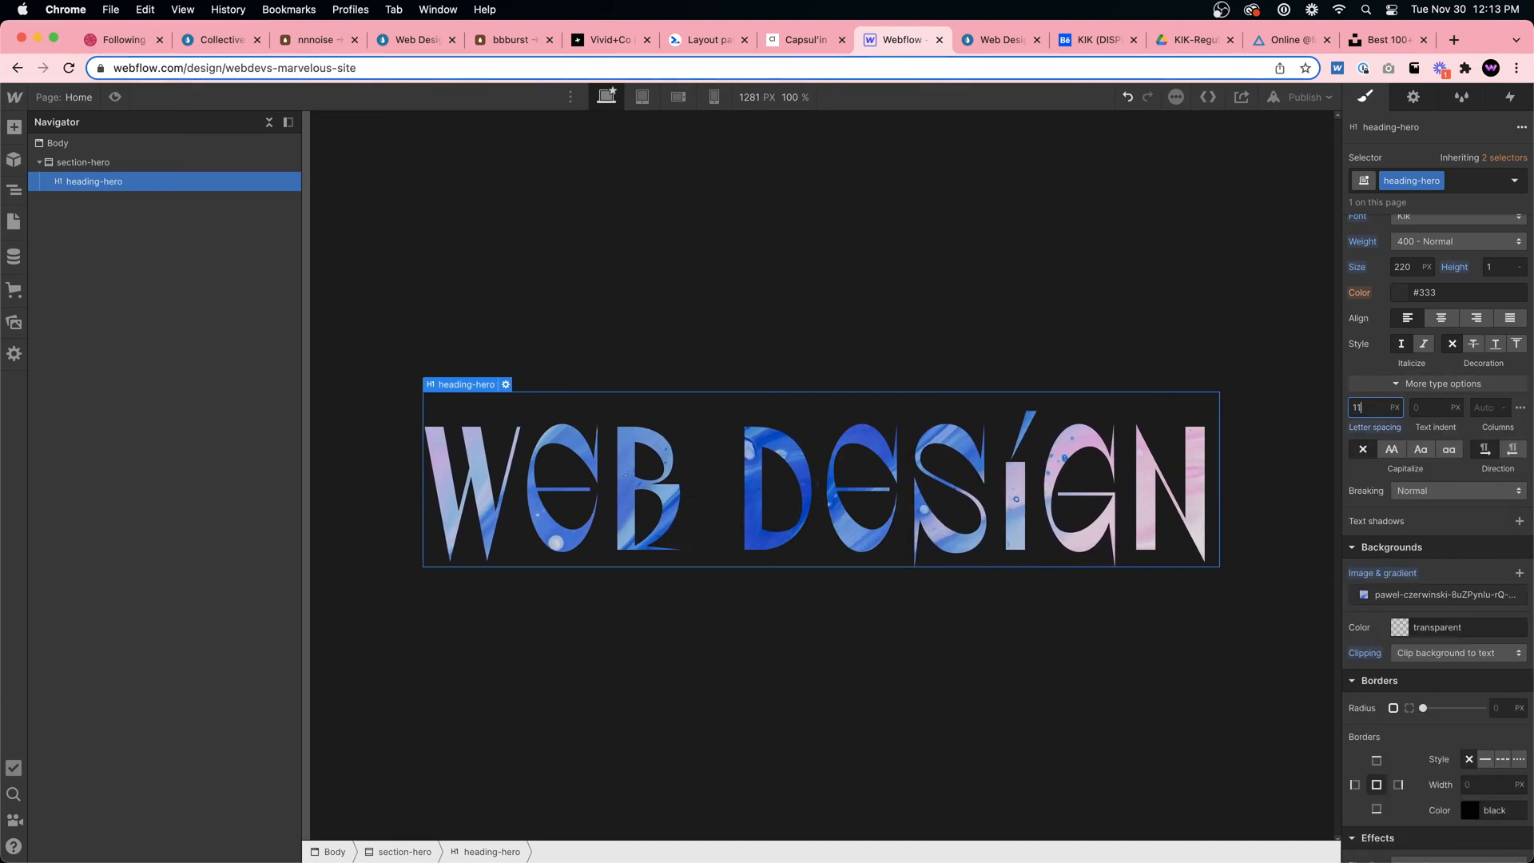
key("Down")
key("Down")
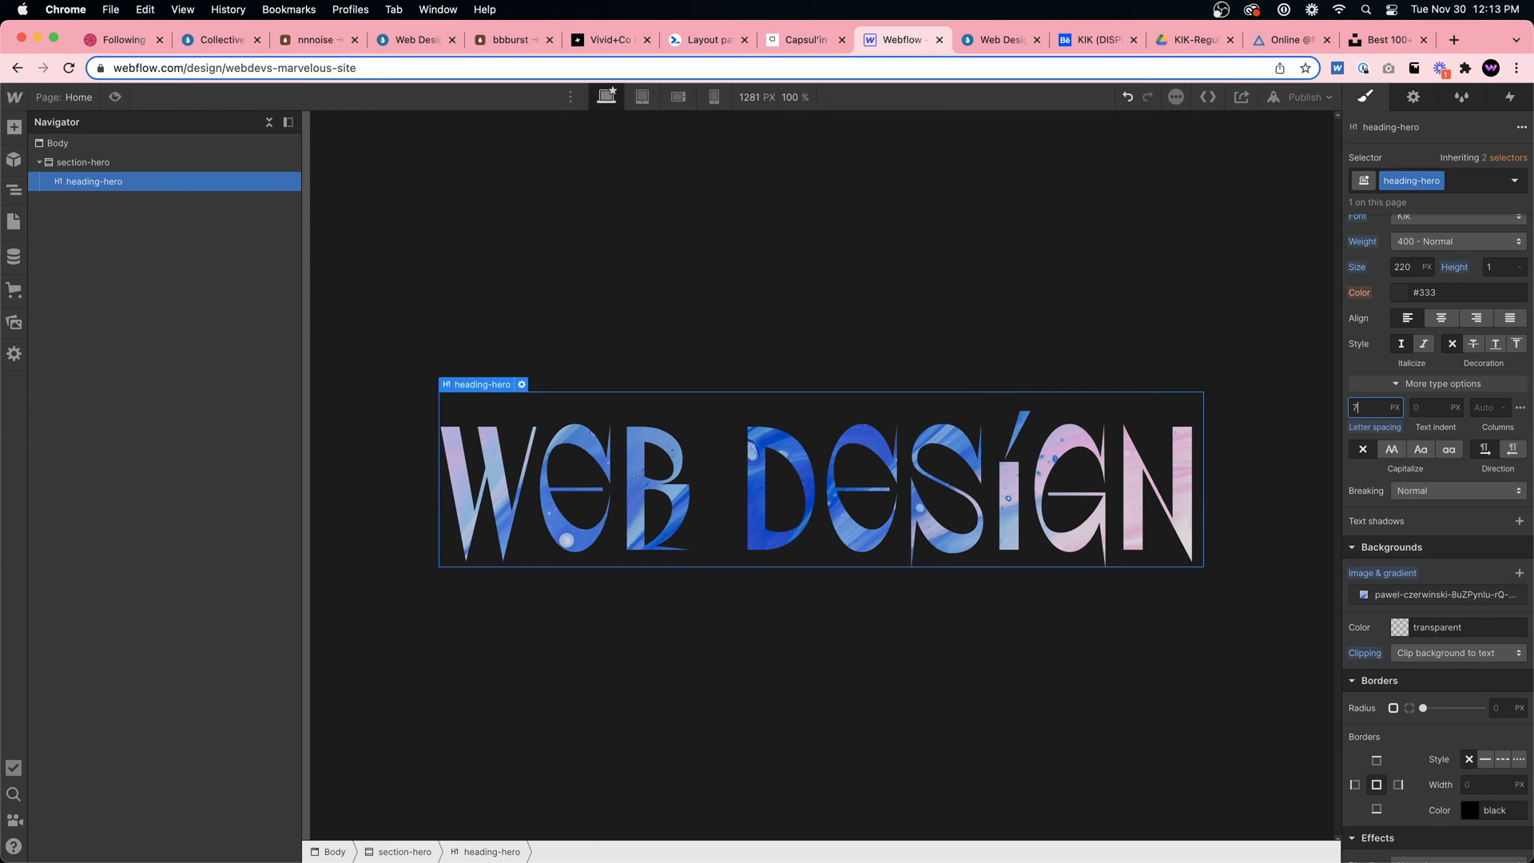
left_click(993, 699)
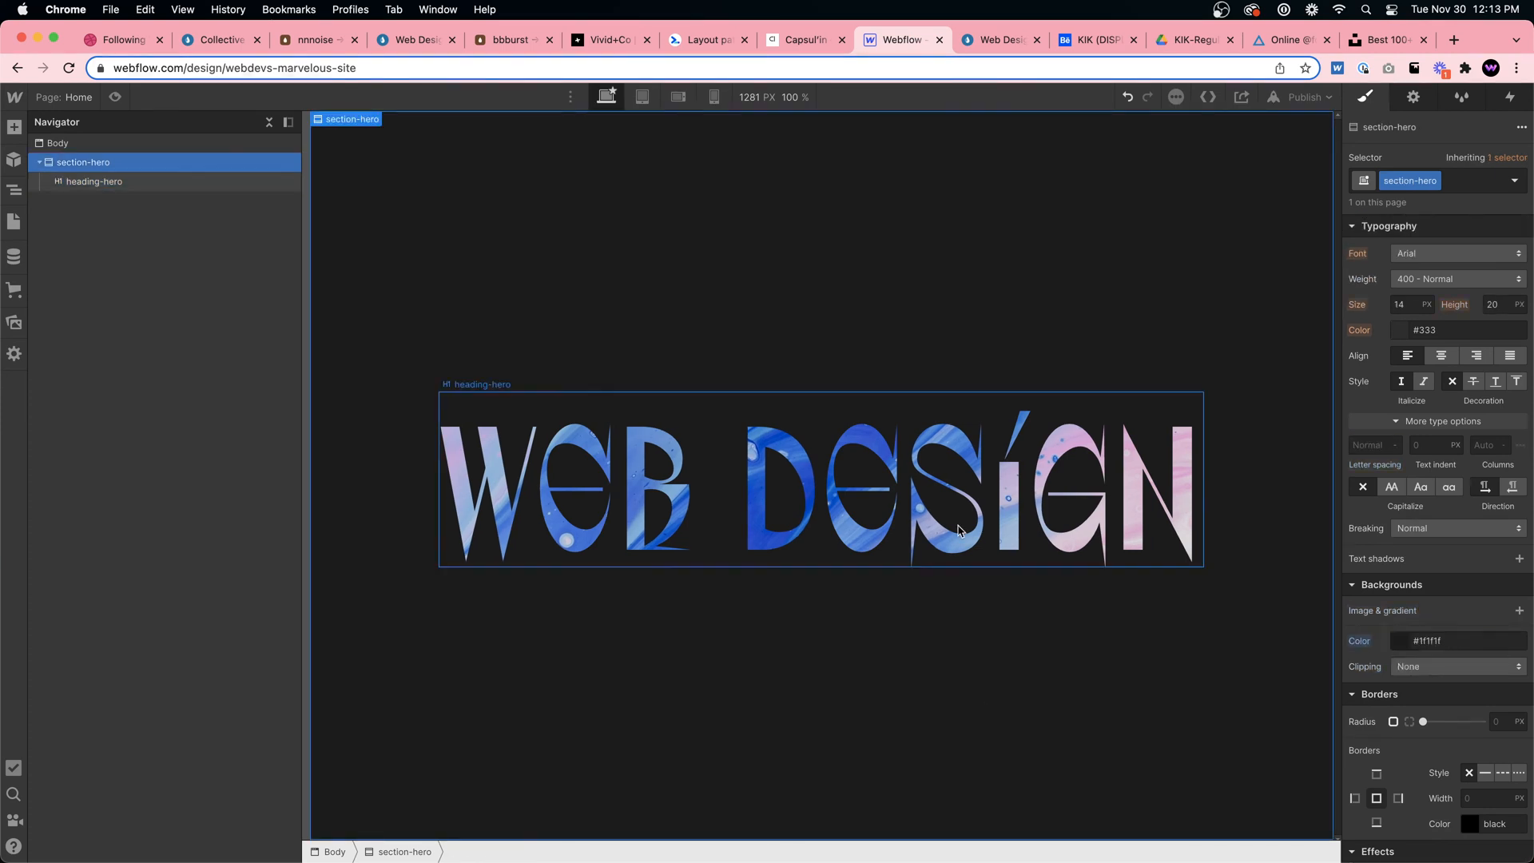
left_click(1175, 528)
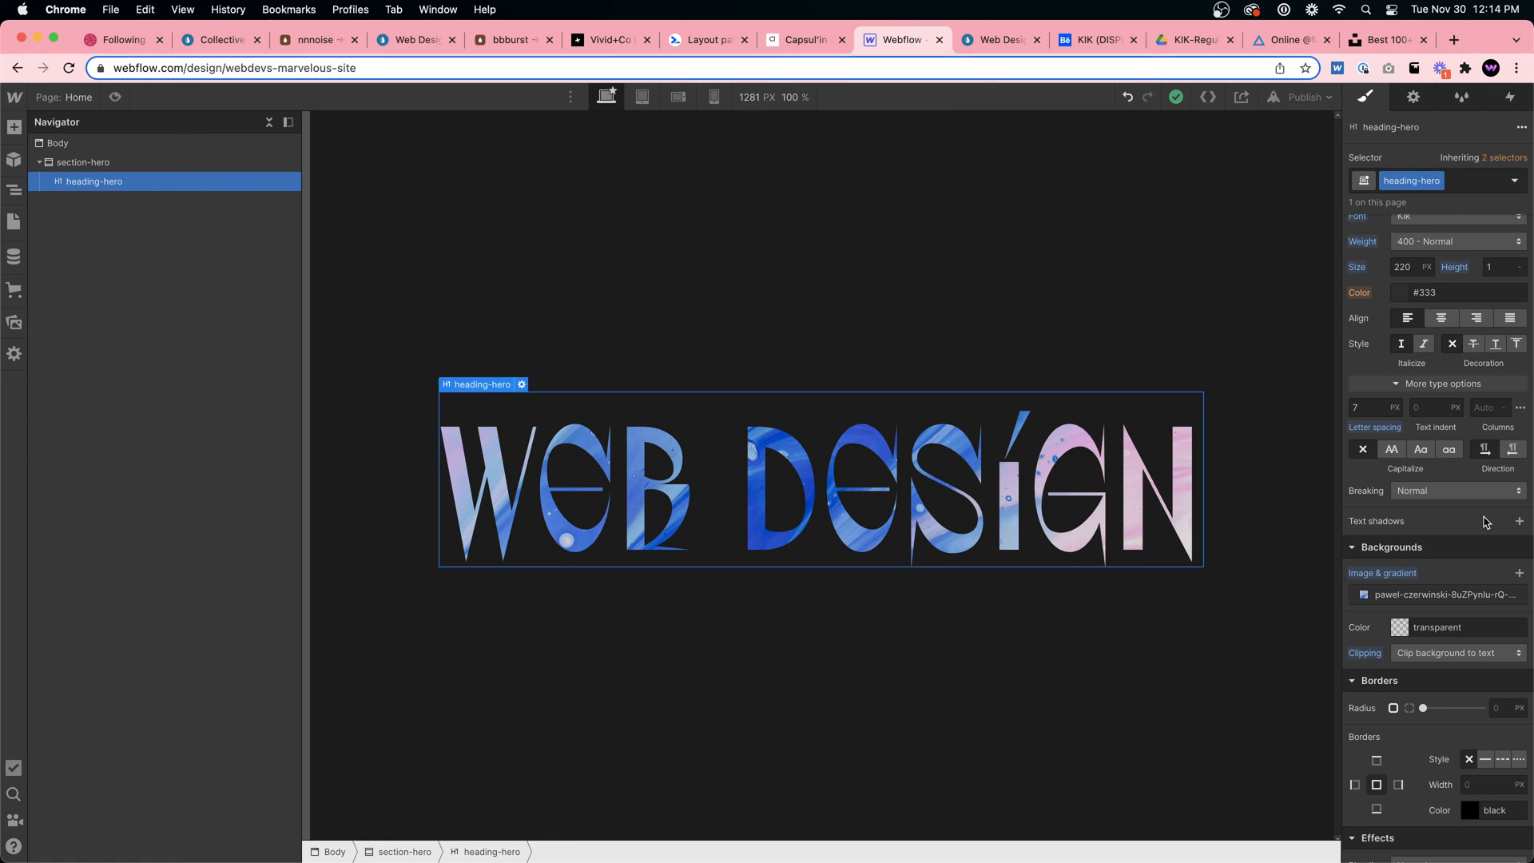
Open the Wizardry site at wizardry-technique.webflow.io in a new browser tab
left_click(1455, 39)
left_click(1218, 70)
type("wizardry-technique.webflow.io")
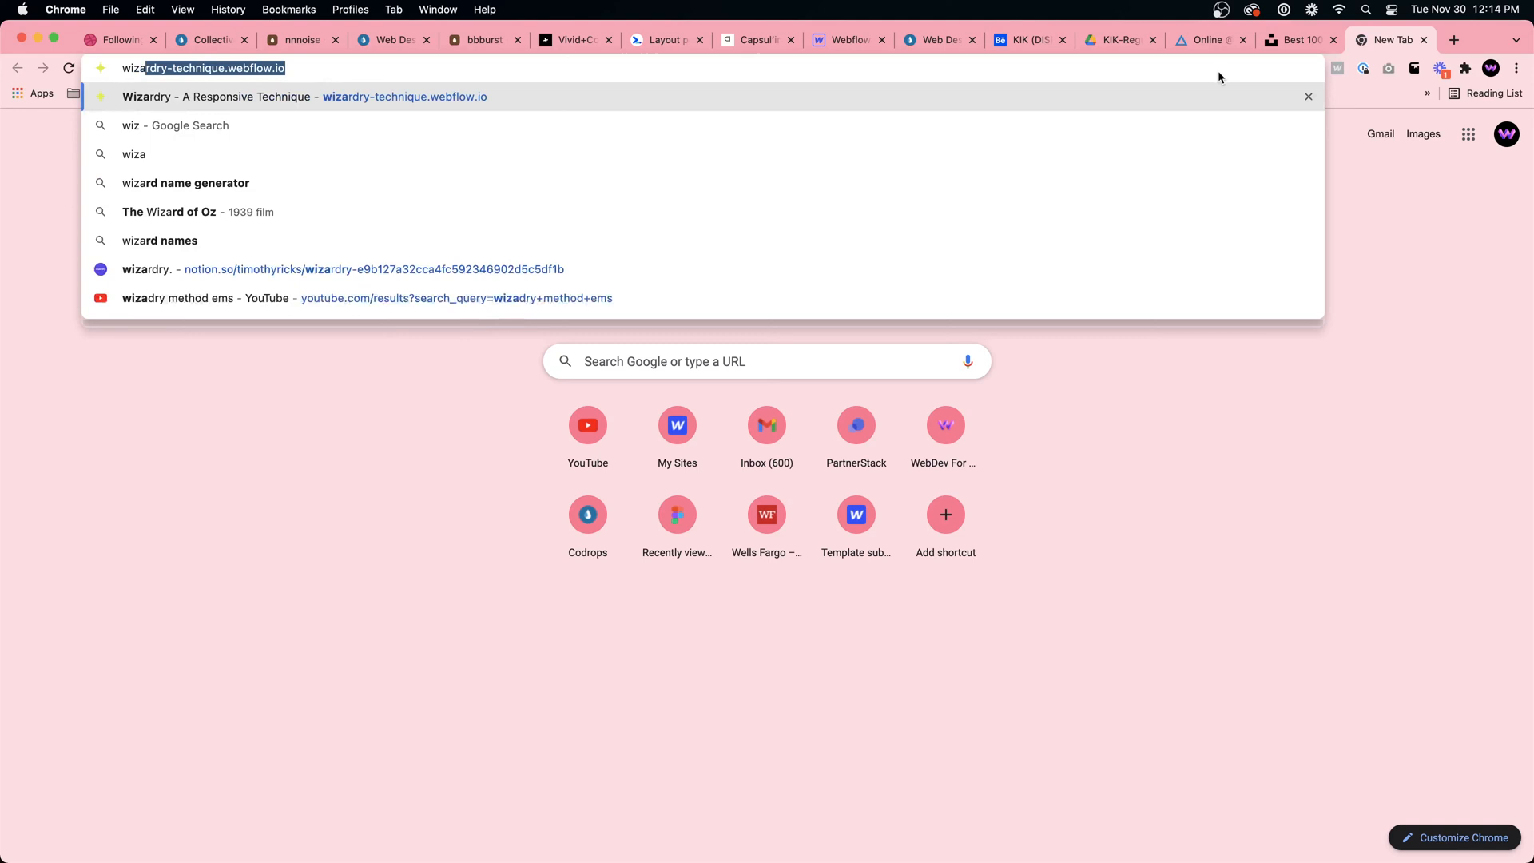
key("Return")
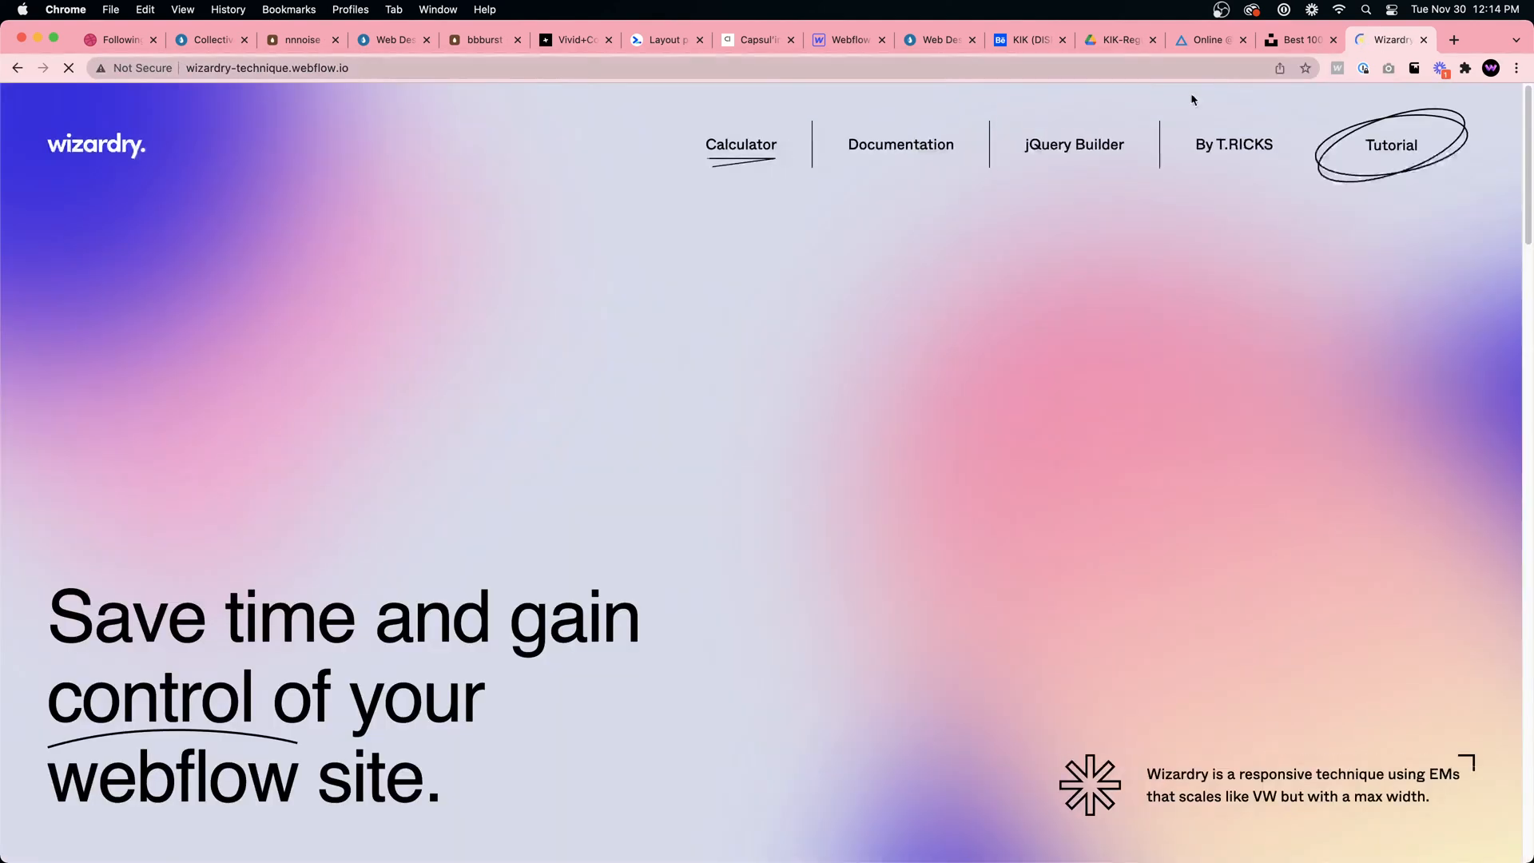
key("super+l")
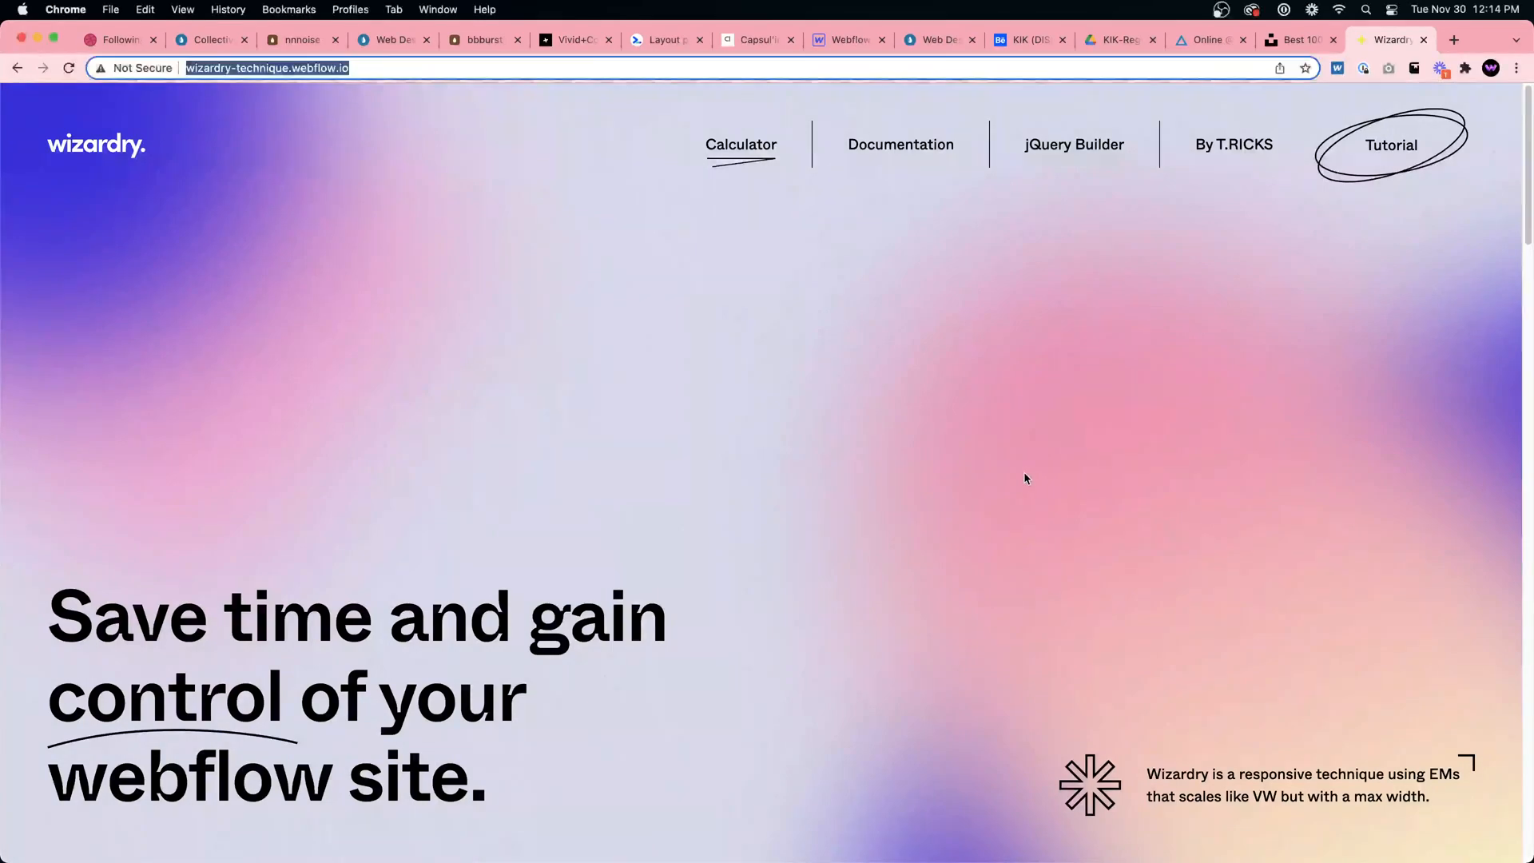
Look through the Wizardry page's PX to EM Converter, Line Height Calculator and Max Width Calculator sections
scroll(1024, 471, "down", 20)
scroll(1027, 478, "up", 15)
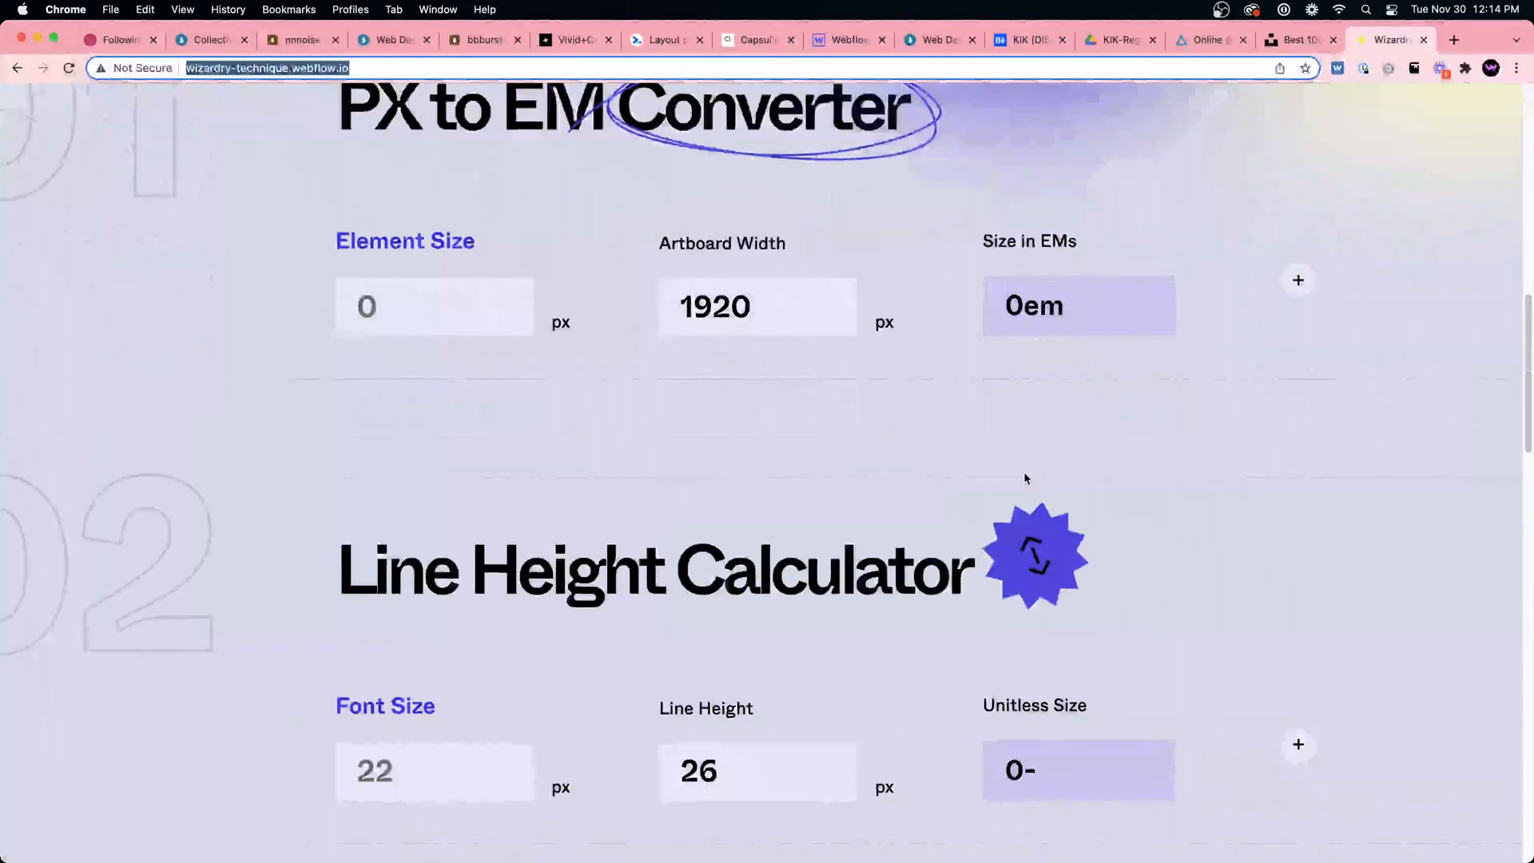
scroll(1027, 478, "down", 20)
scroll(1027, 478, "up", 20)
scroll(1027, 478, "down", 2)
scroll(1026, 478, "down", 20)
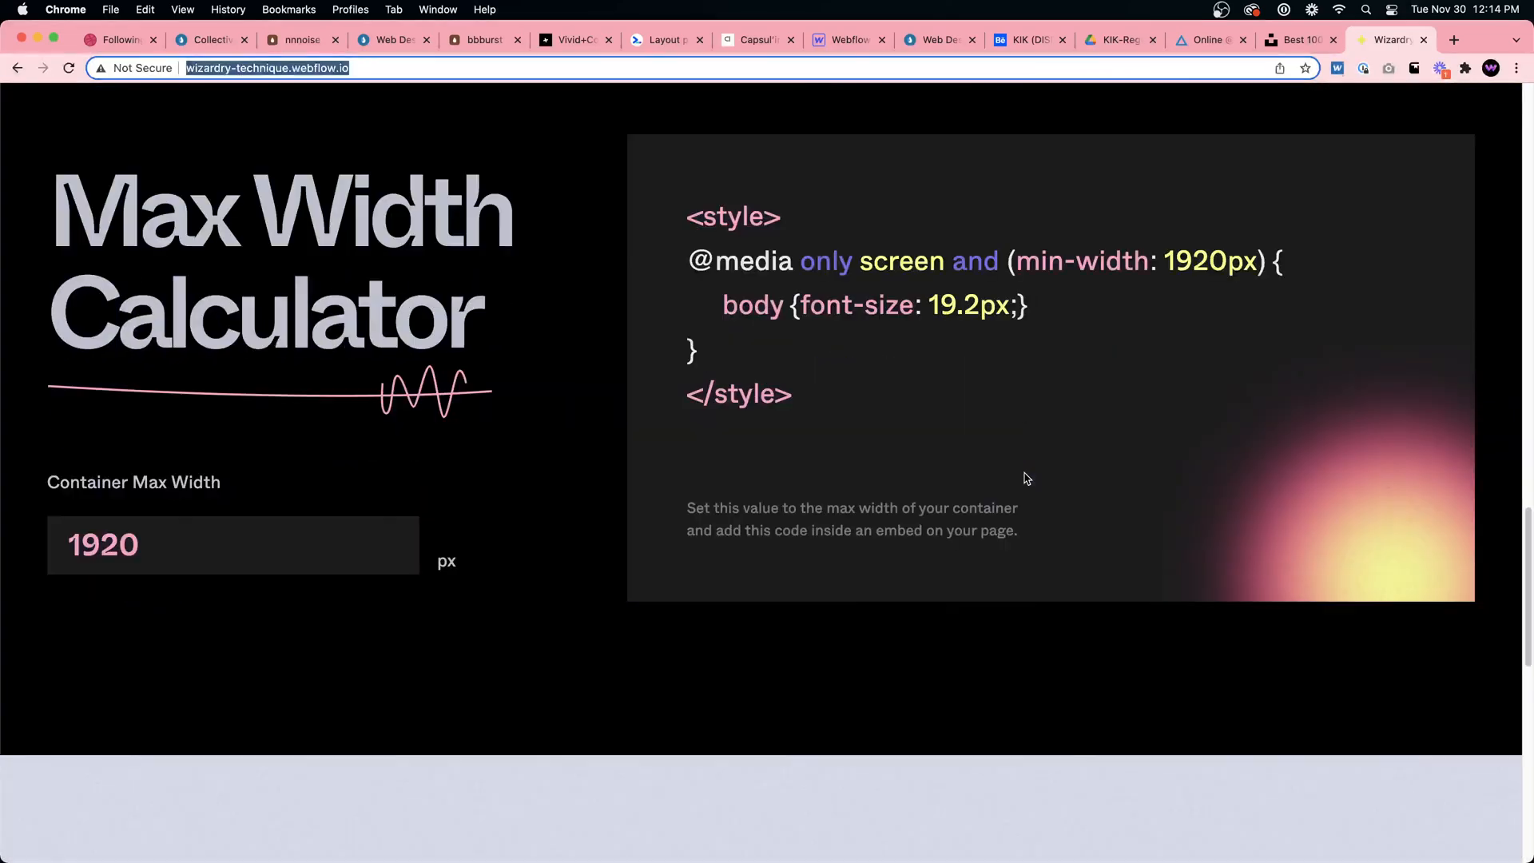
scroll(1026, 478, "up", 3)
scroll(1025, 475, "up", 20)
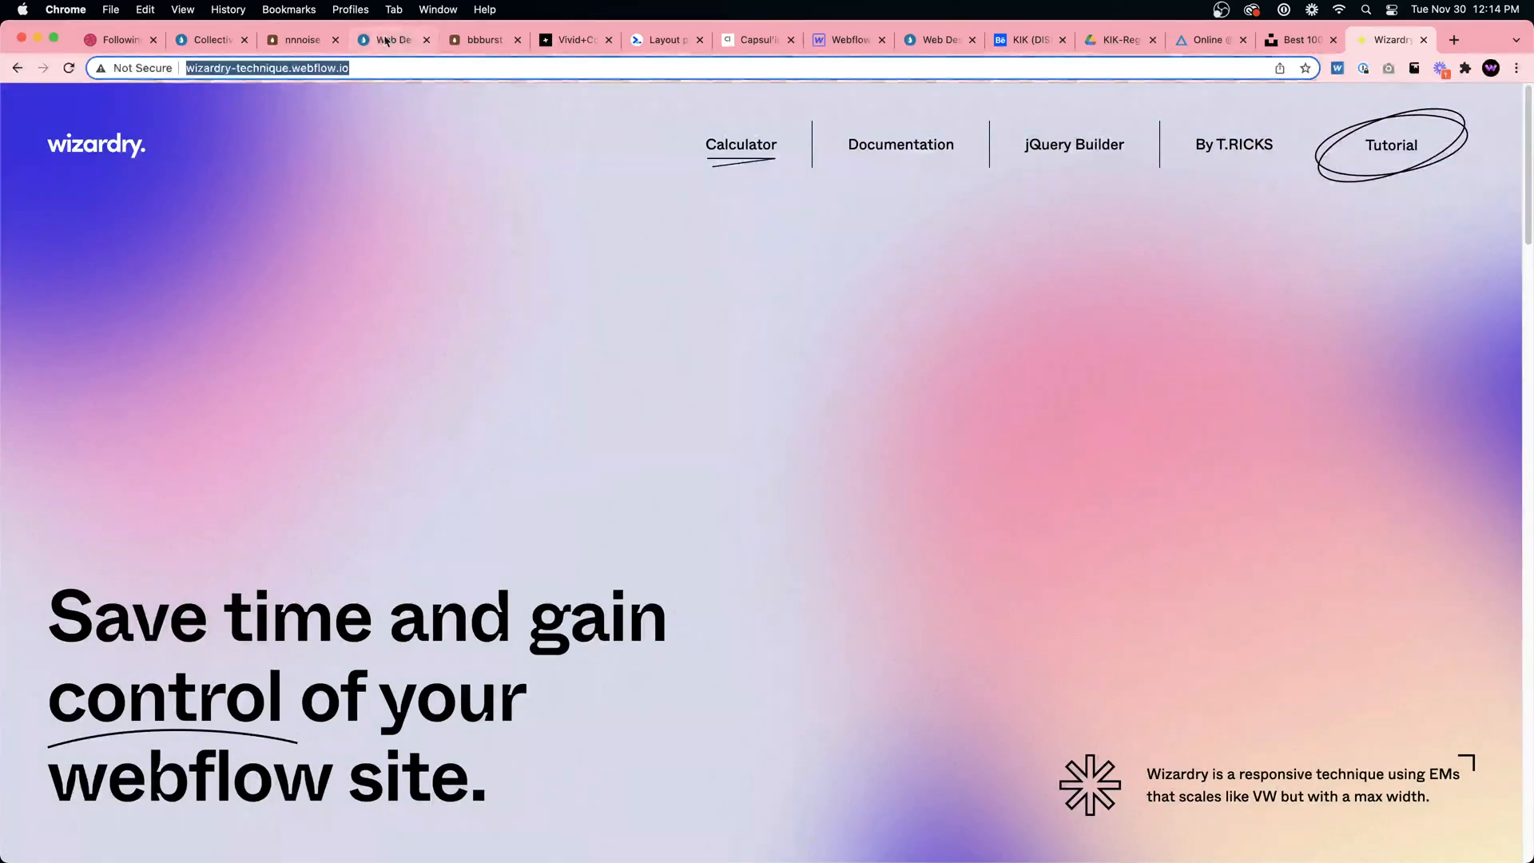
left_click(815, 42)
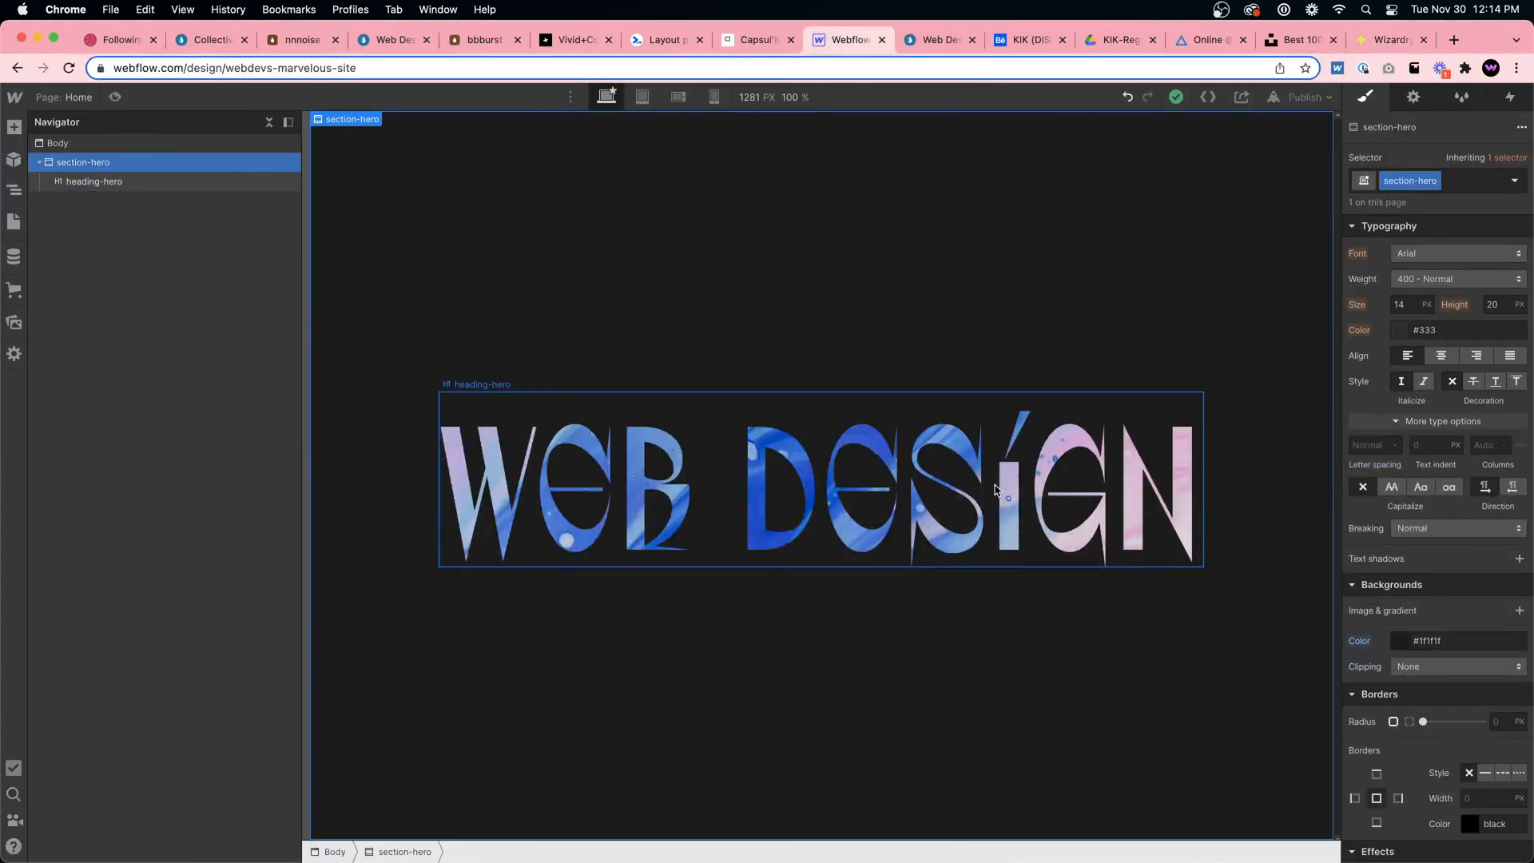
left_click(1360, 42)
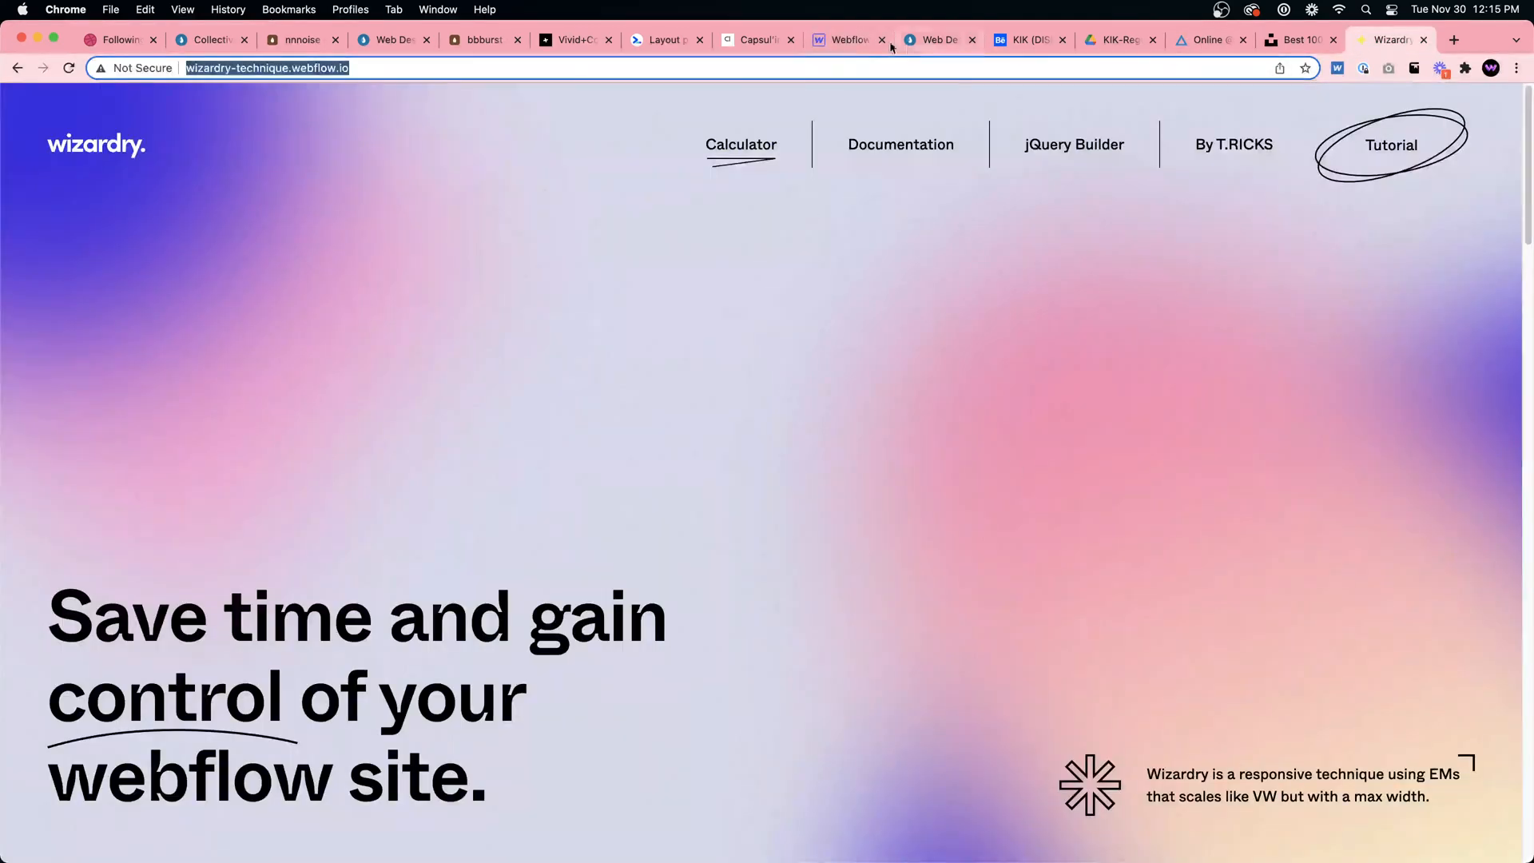
left_click(852, 41)
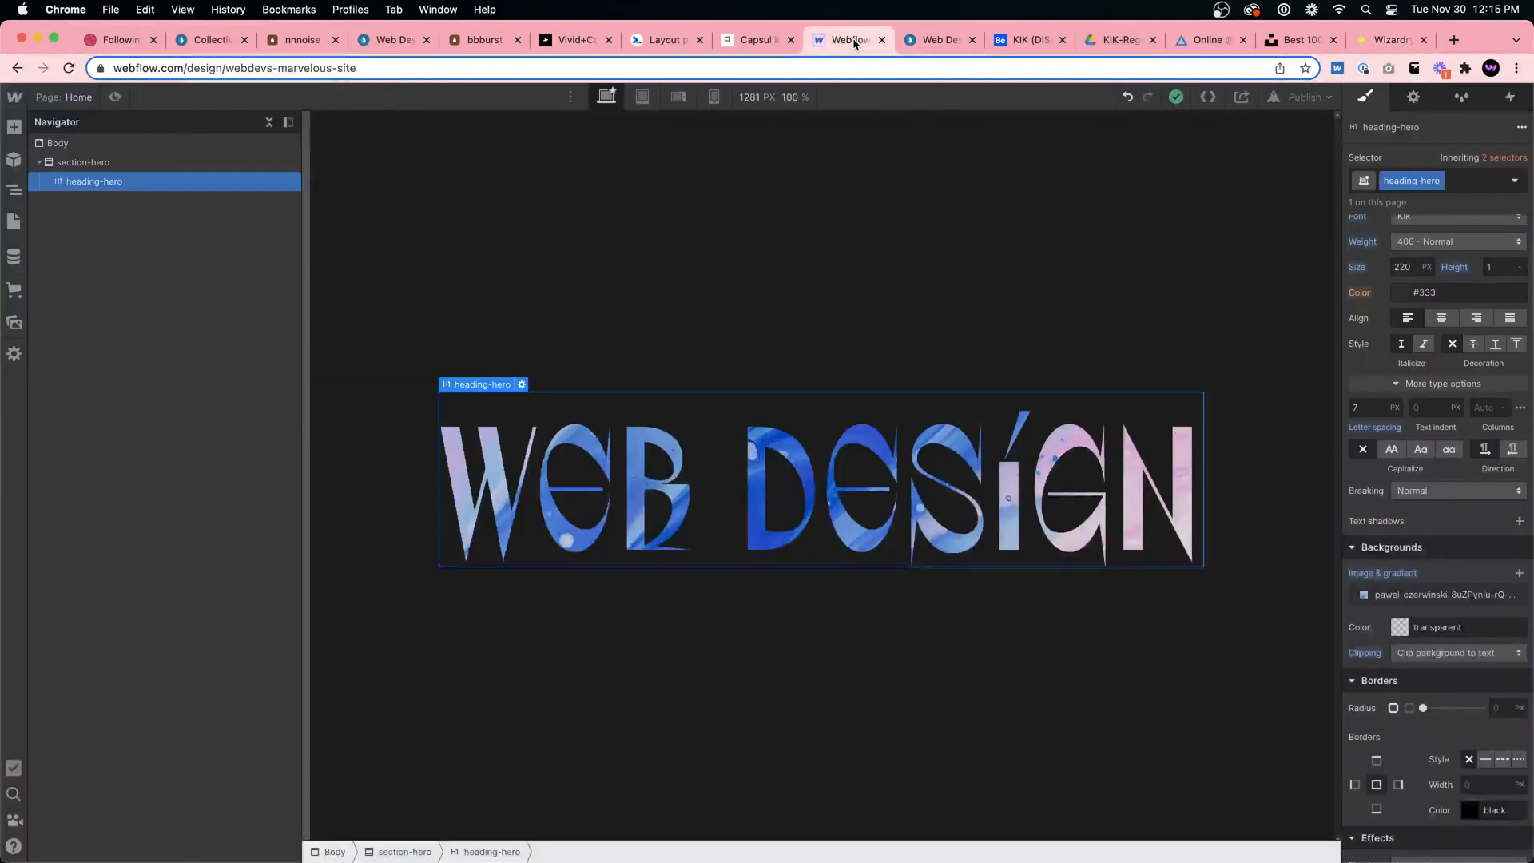
left_click(927, 42)
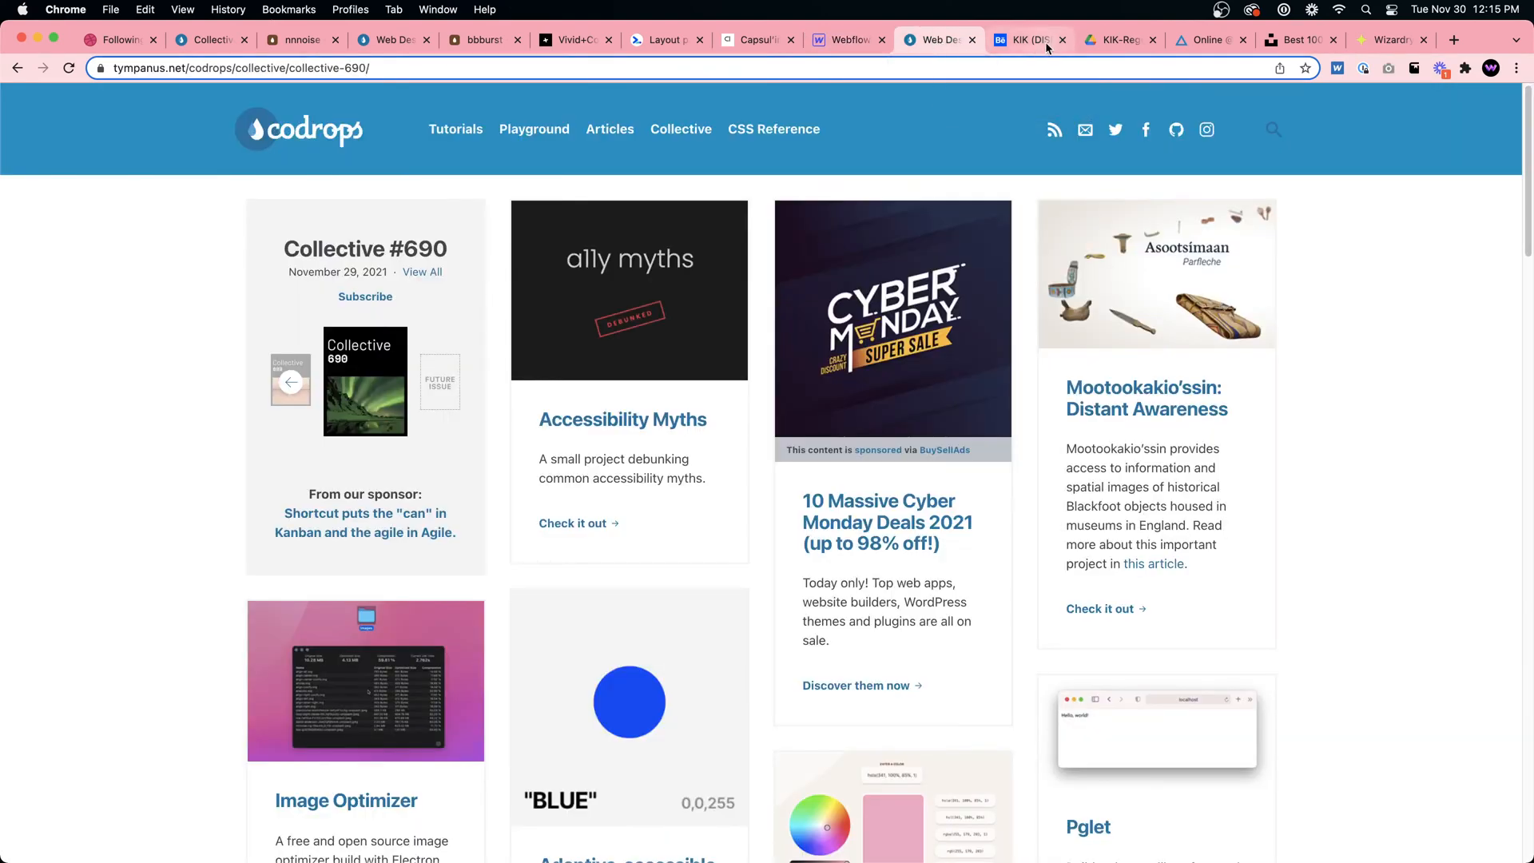
left_click(820, 49)
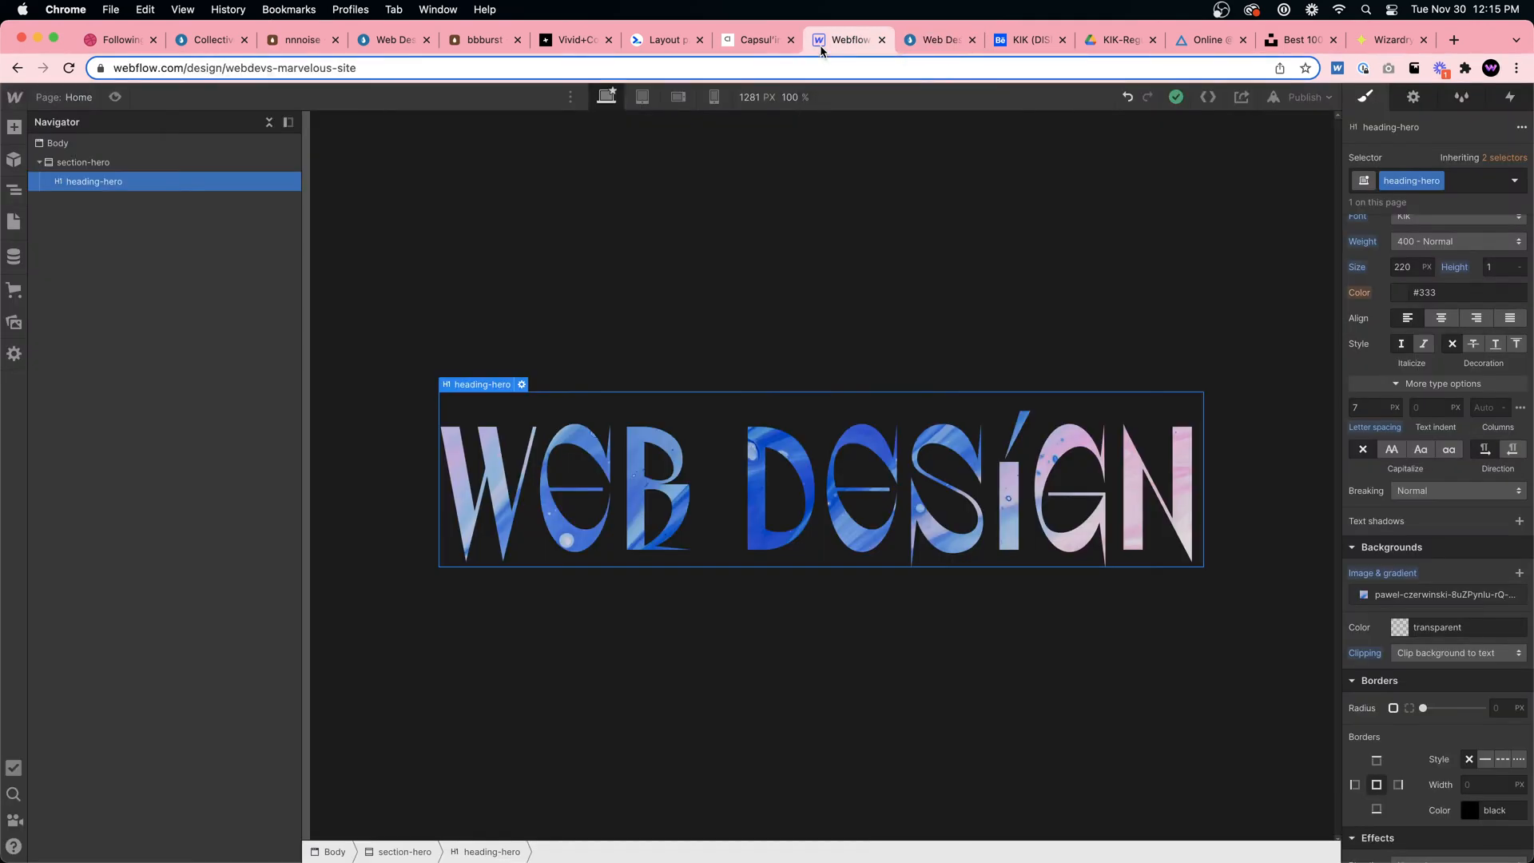
left_click(812, 287)
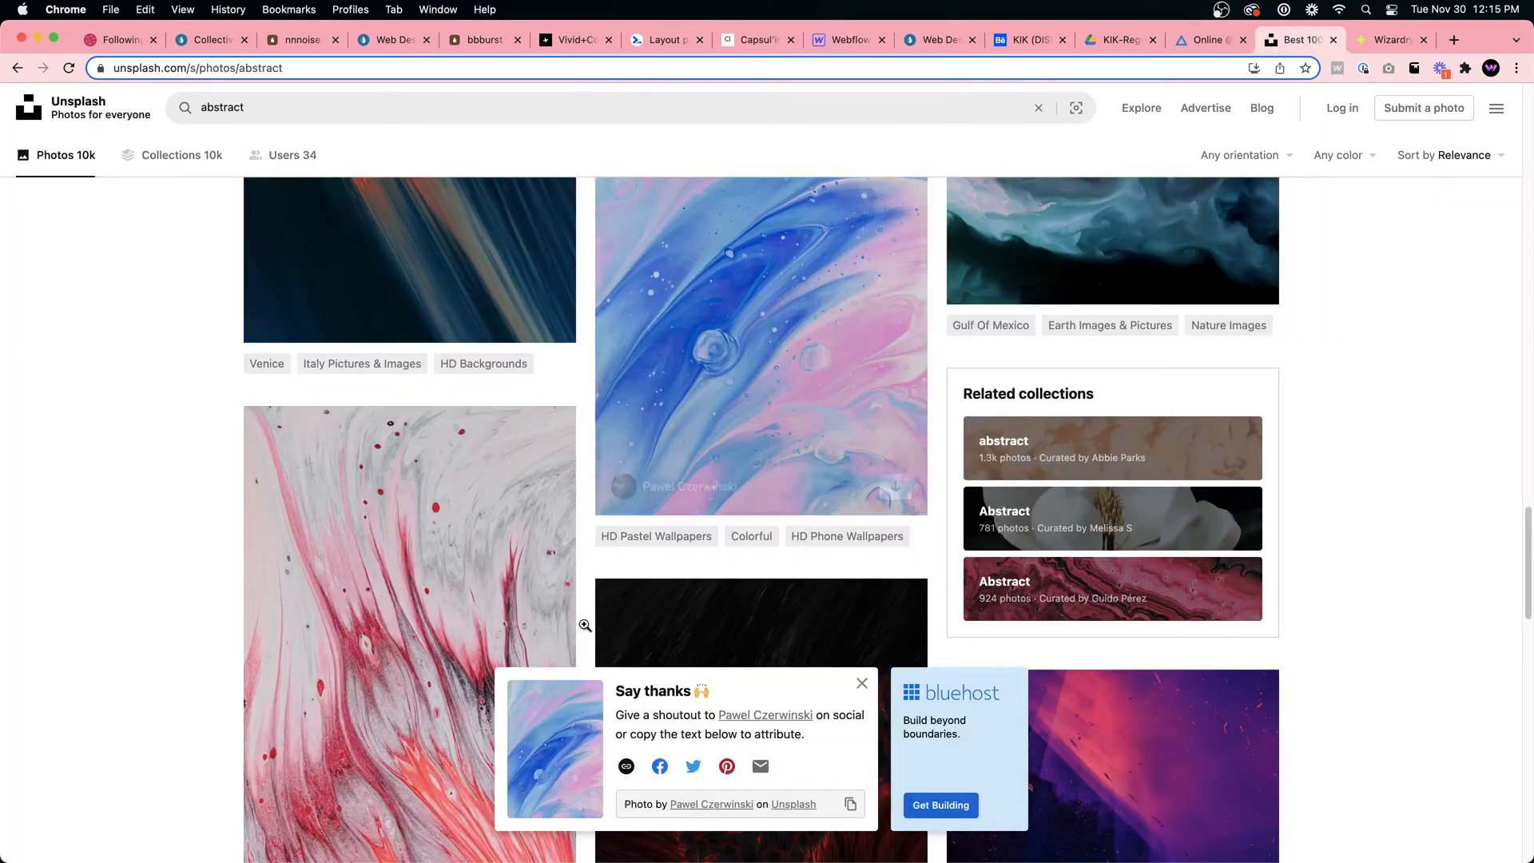
Download the purple and pink abstract landscape photo from the Unsplash abstract results and open it in Preview
left_click(1291, 39)
scroll(614, 624, "down", 3)
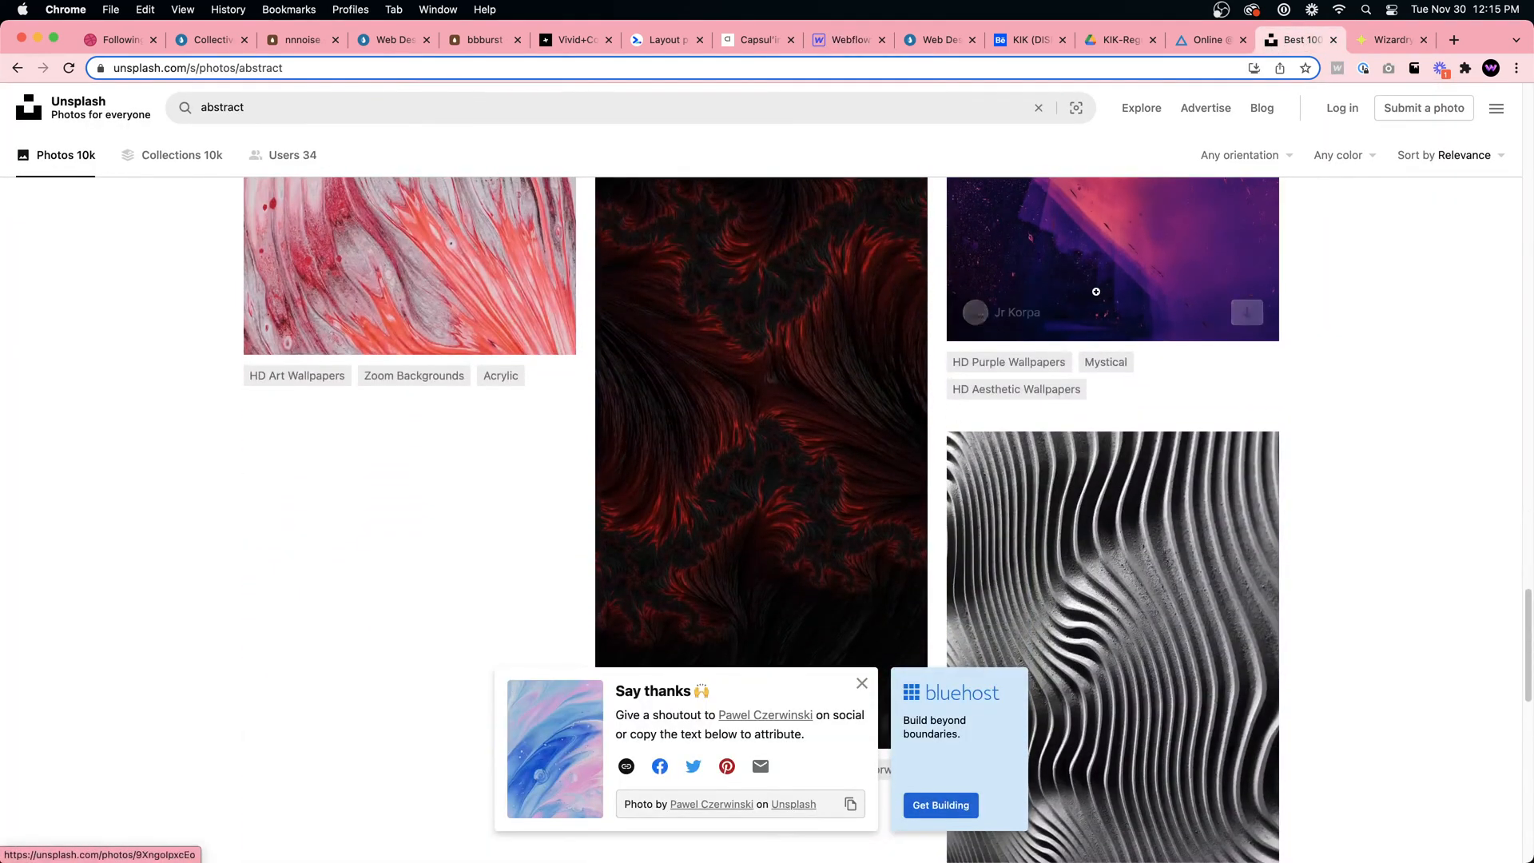
left_click(1256, 461)
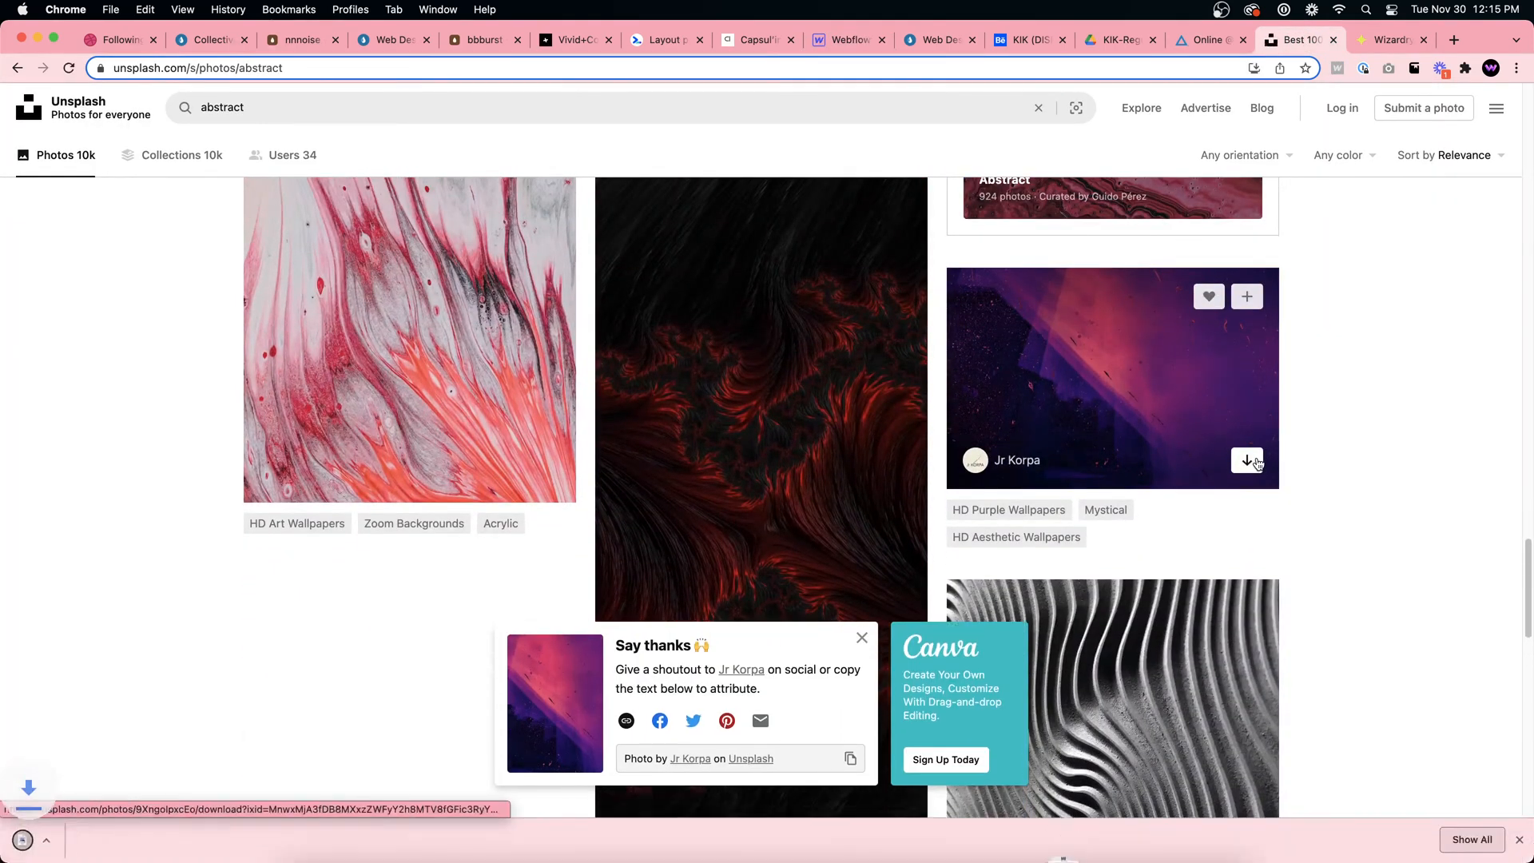
left_click(165, 841)
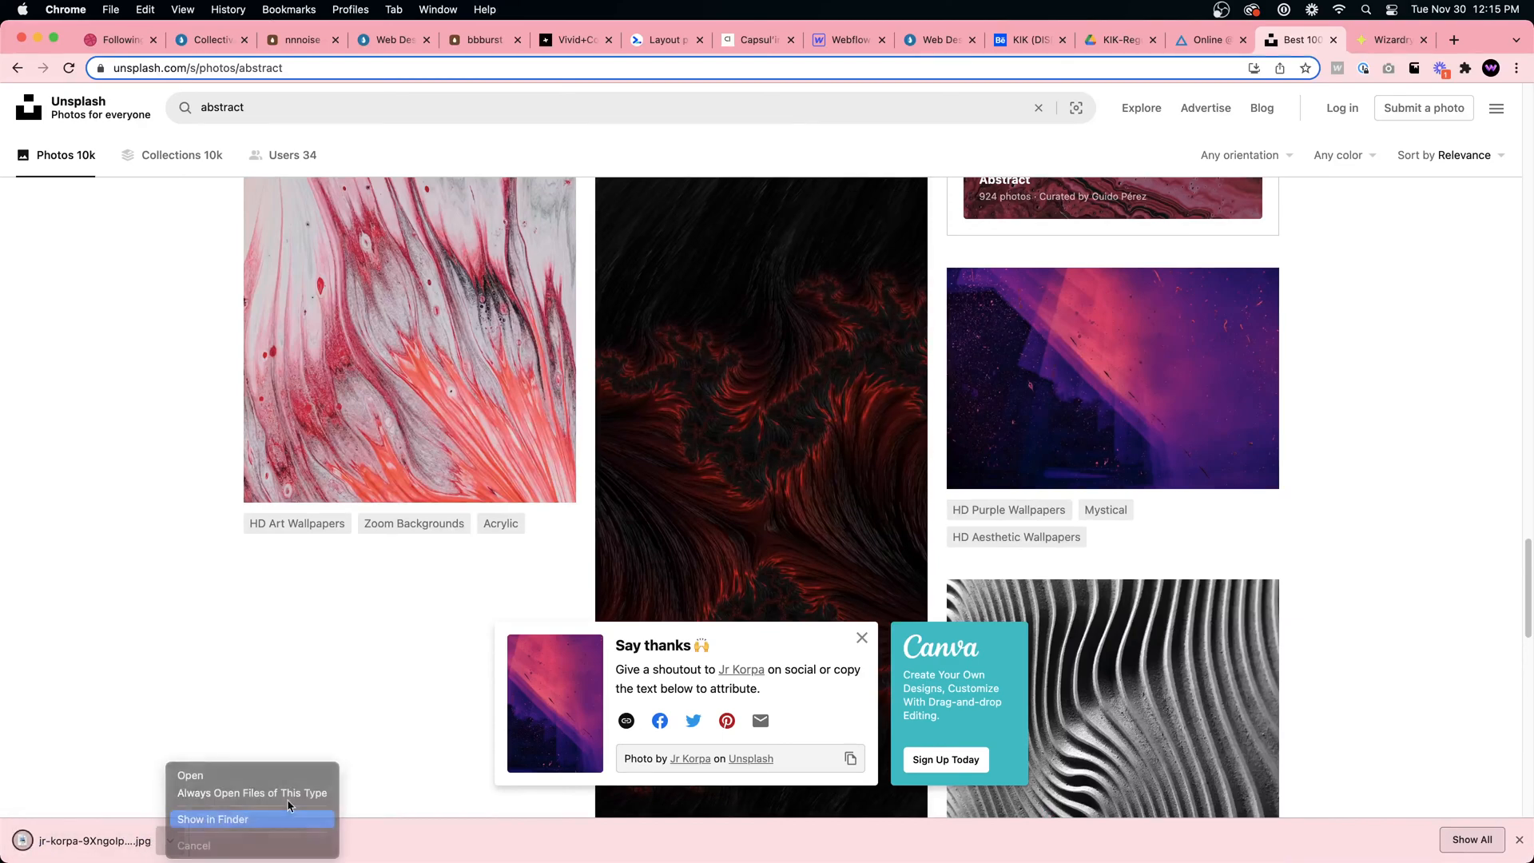
left_click(211, 719)
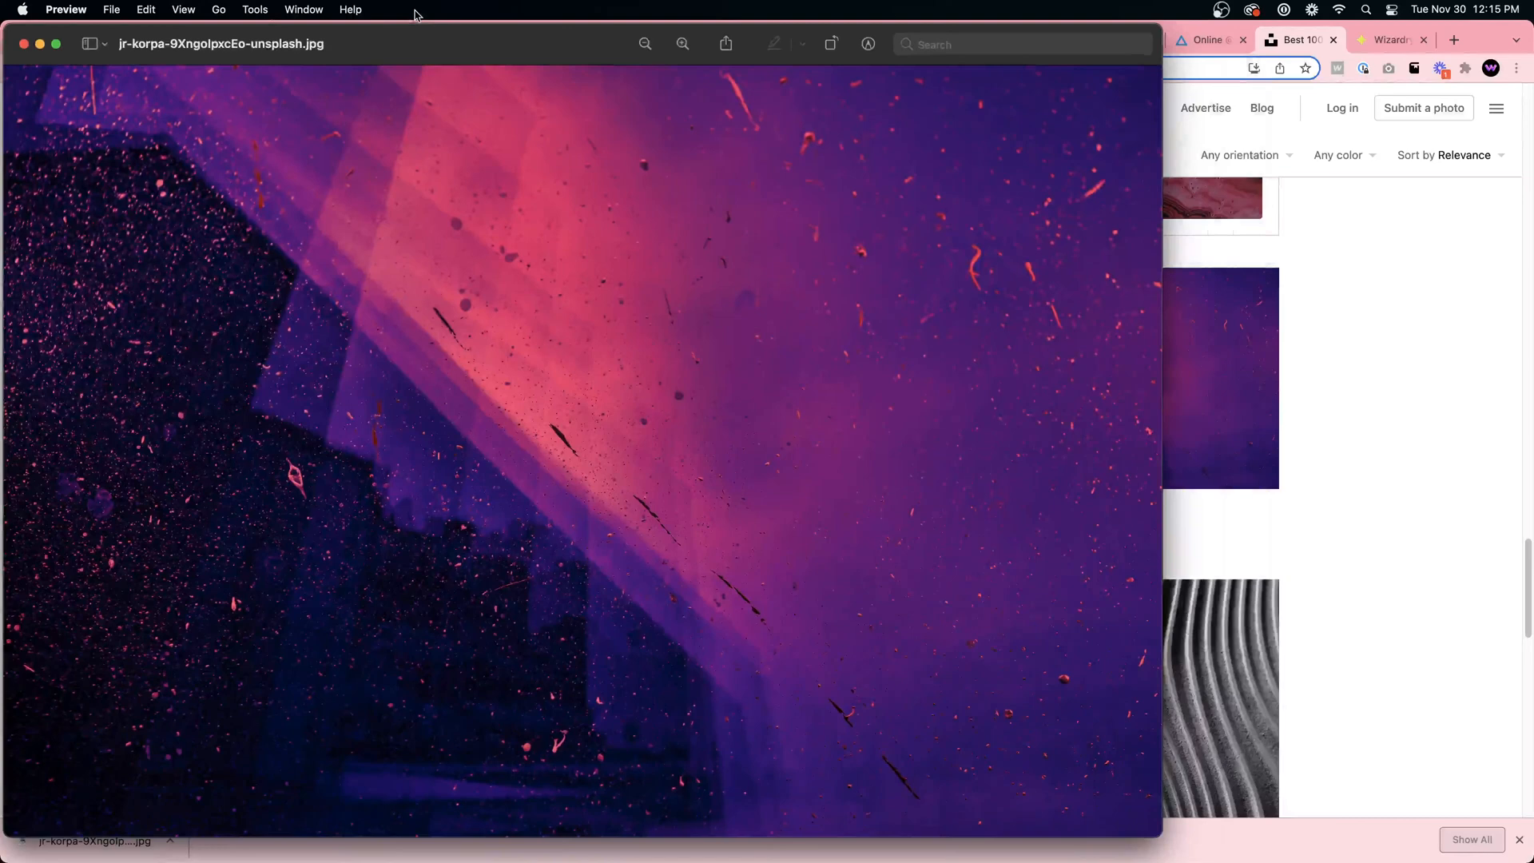
Resize the purple photo proportionally to a width of 2000 pixels, then save and close it
left_click(249, 8)
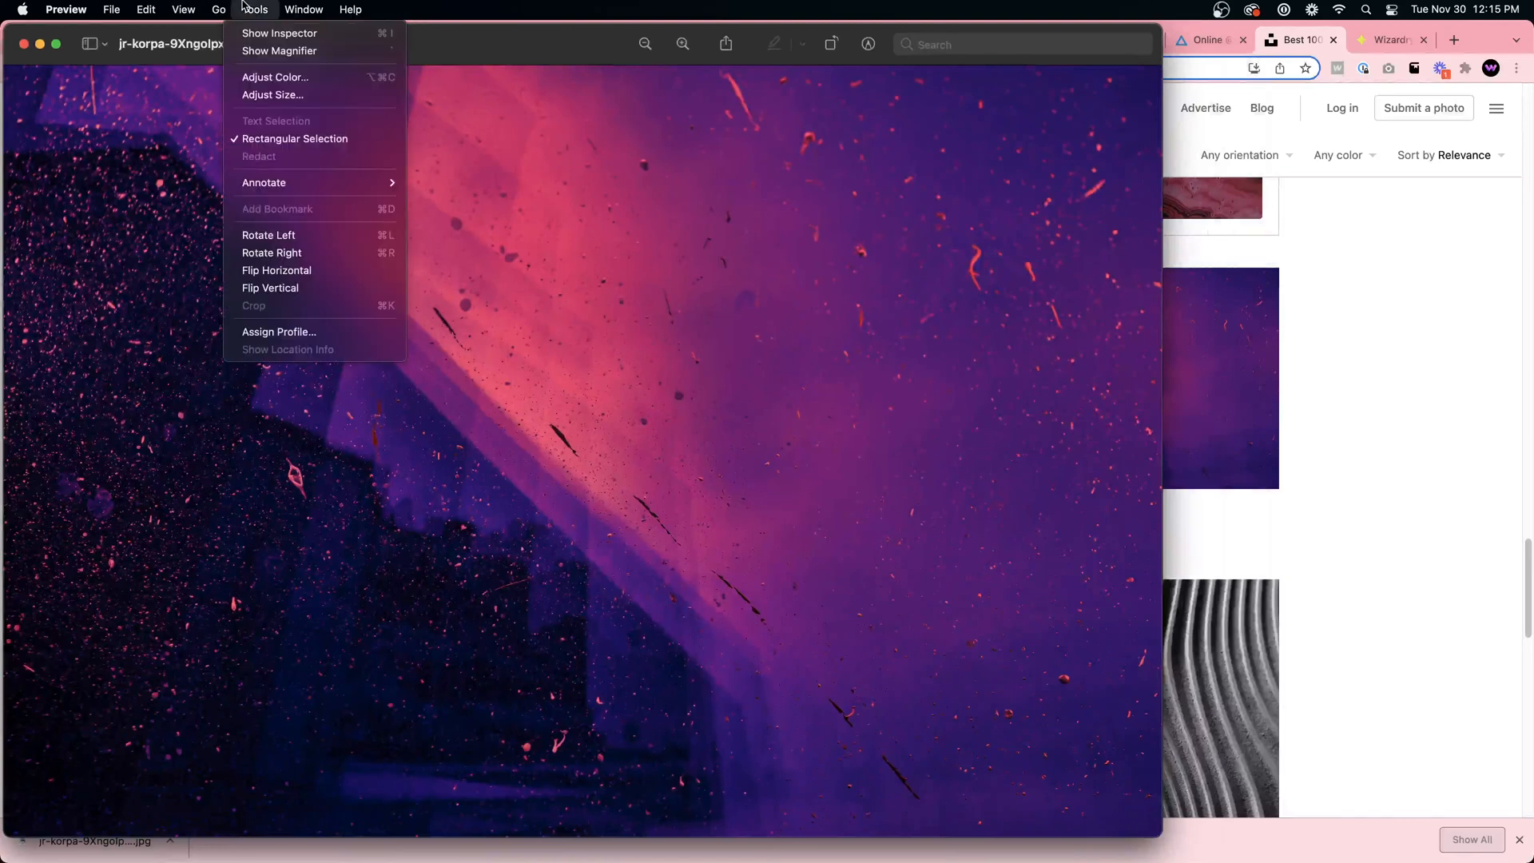
left_click(271, 94)
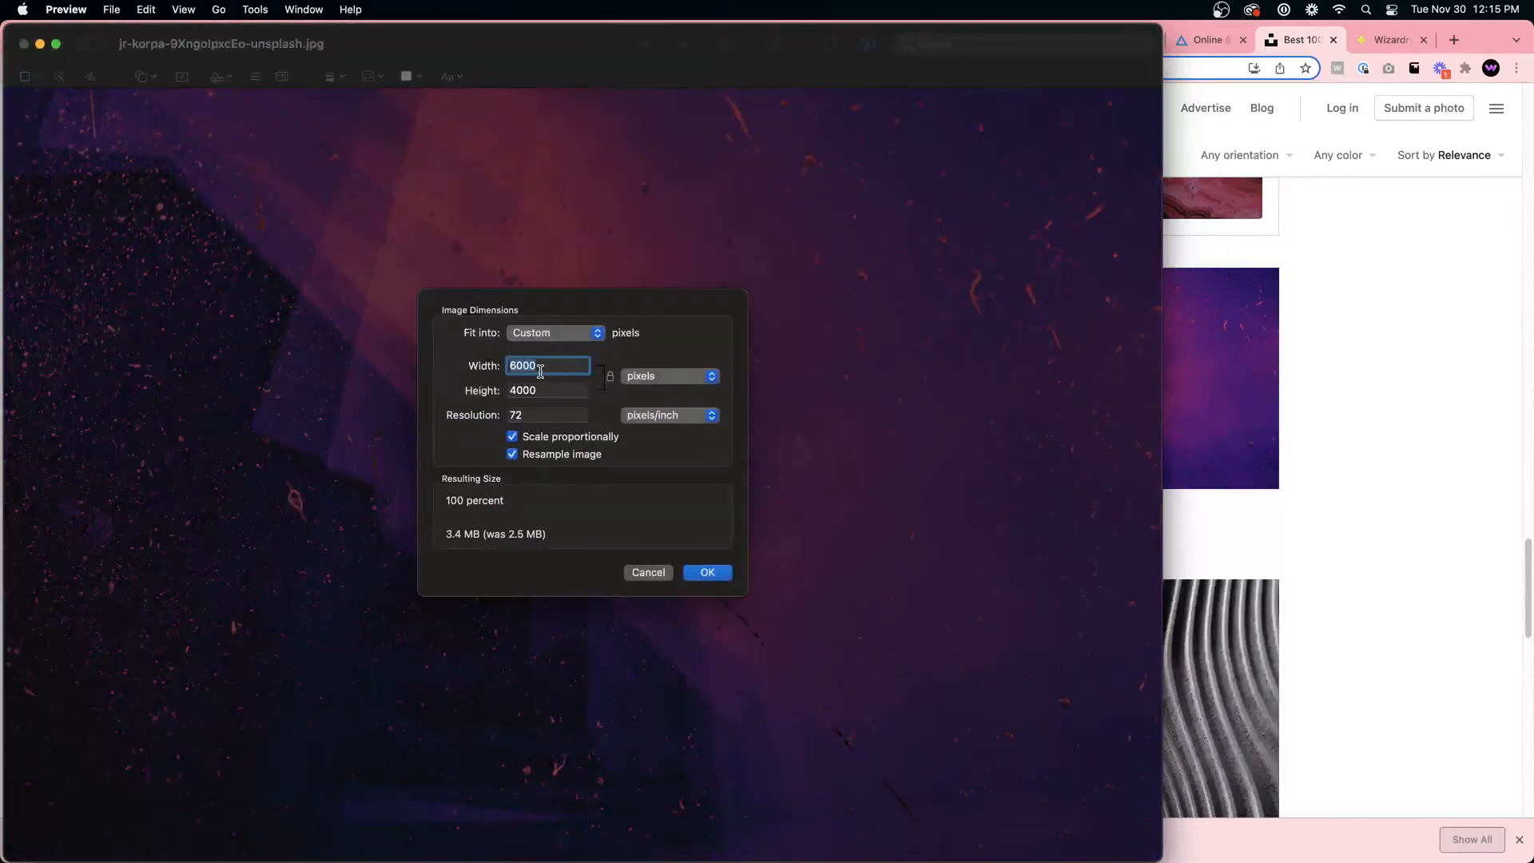
type("2000")
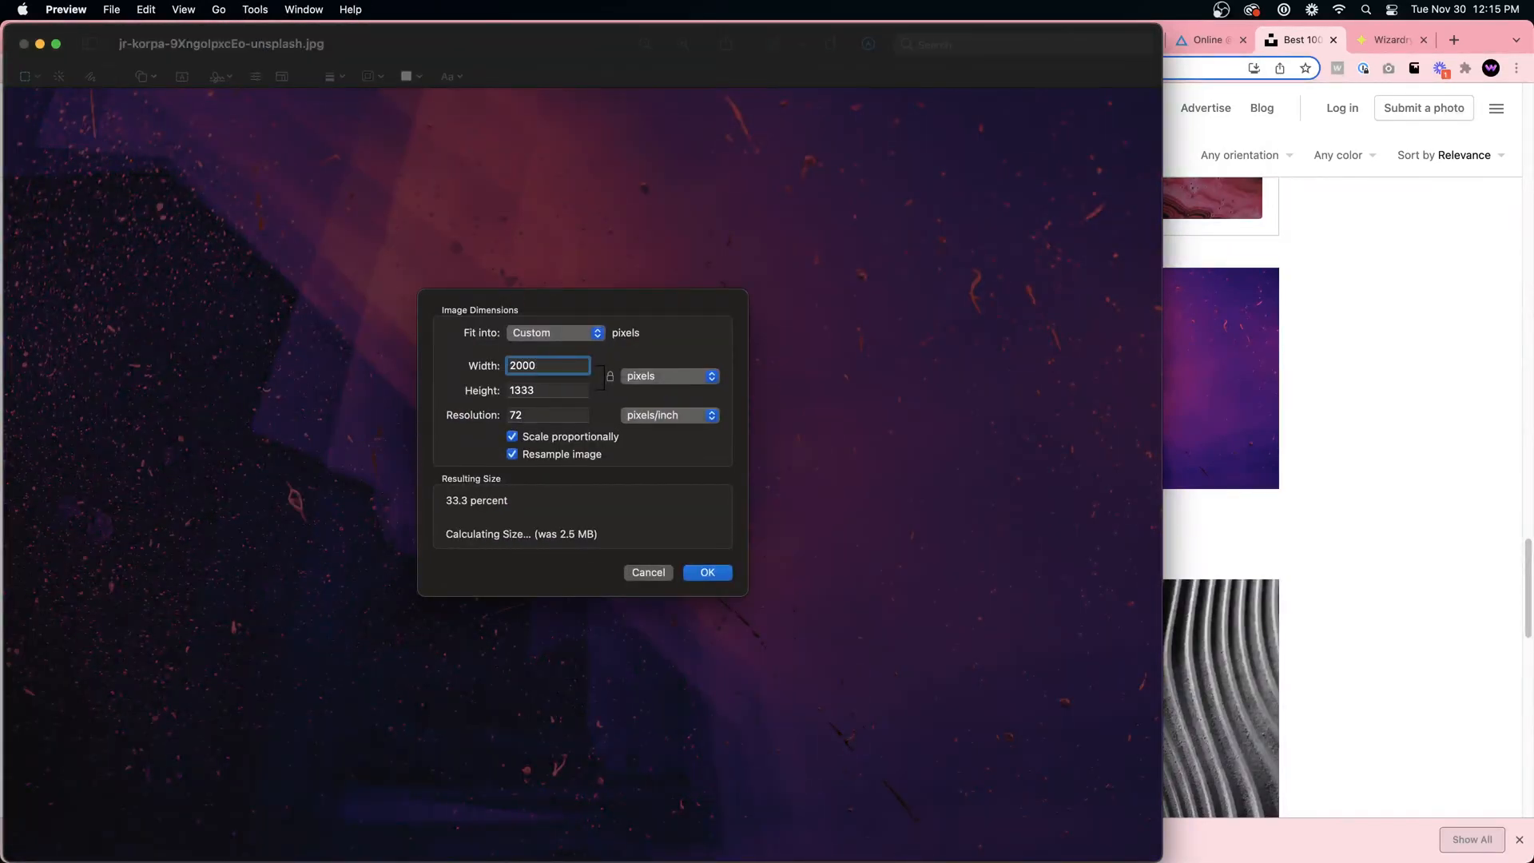
left_click(709, 572)
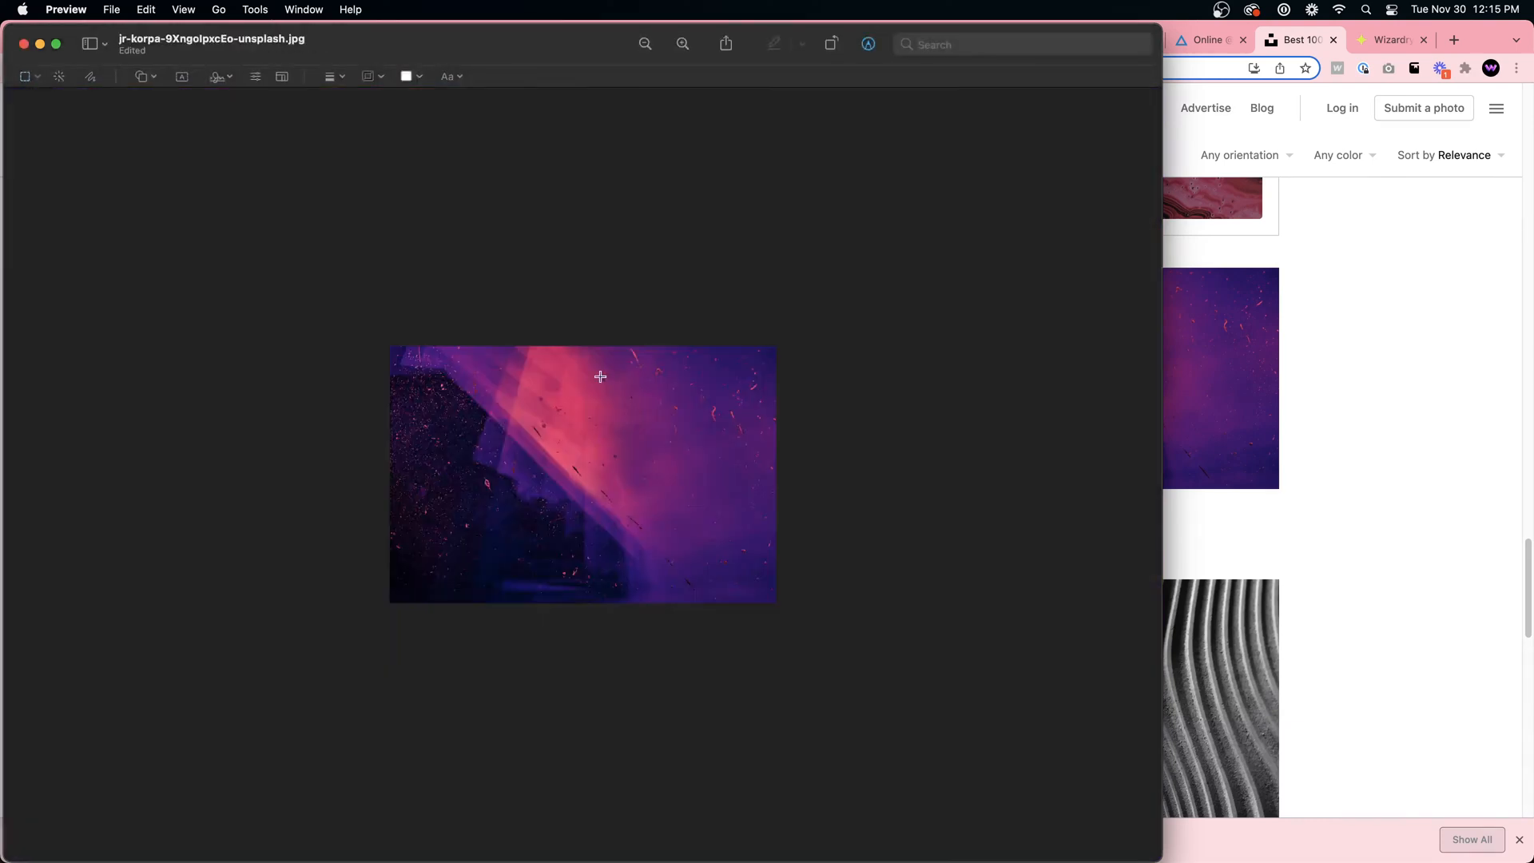
key("cmd+s")
left_click(23, 44)
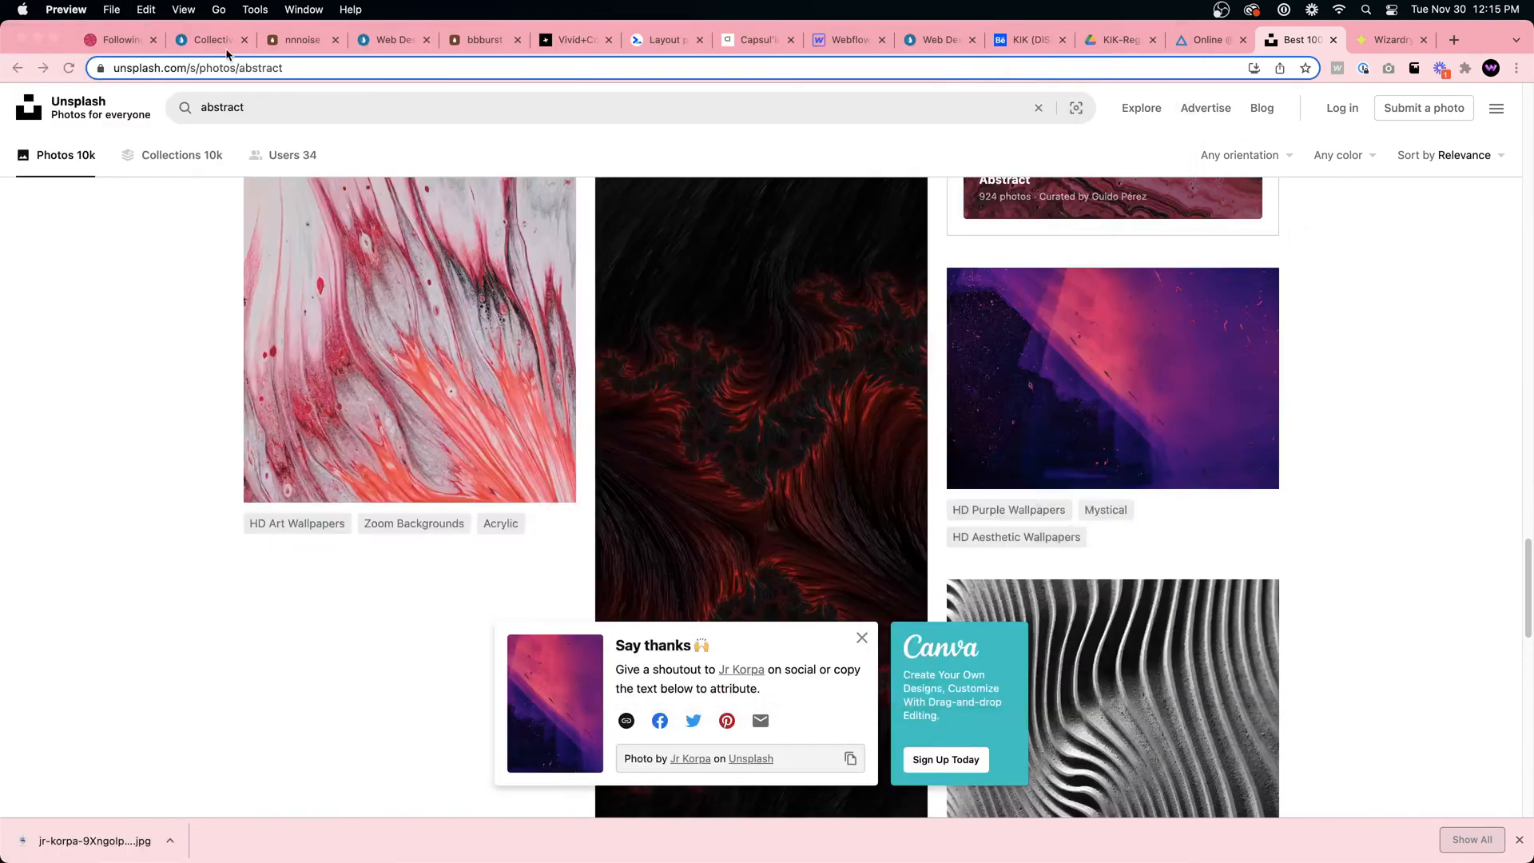
Upload the resized purple photo in Webflow as the hero heading's background image and set its size to Contain
left_click(844, 42)
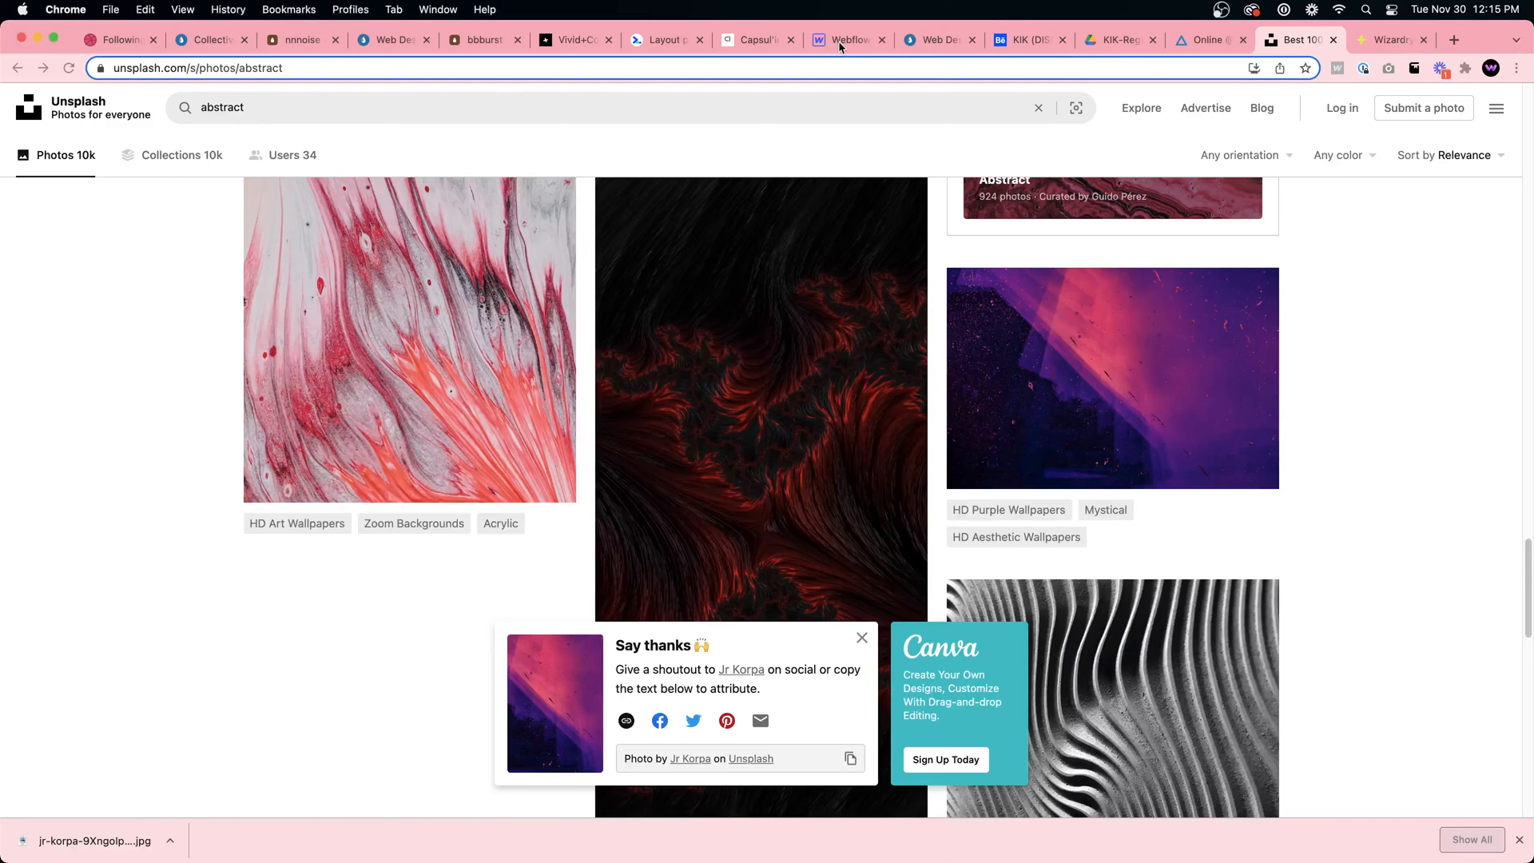
left_click(737, 531)
scroll(1439, 559, "down", 2)
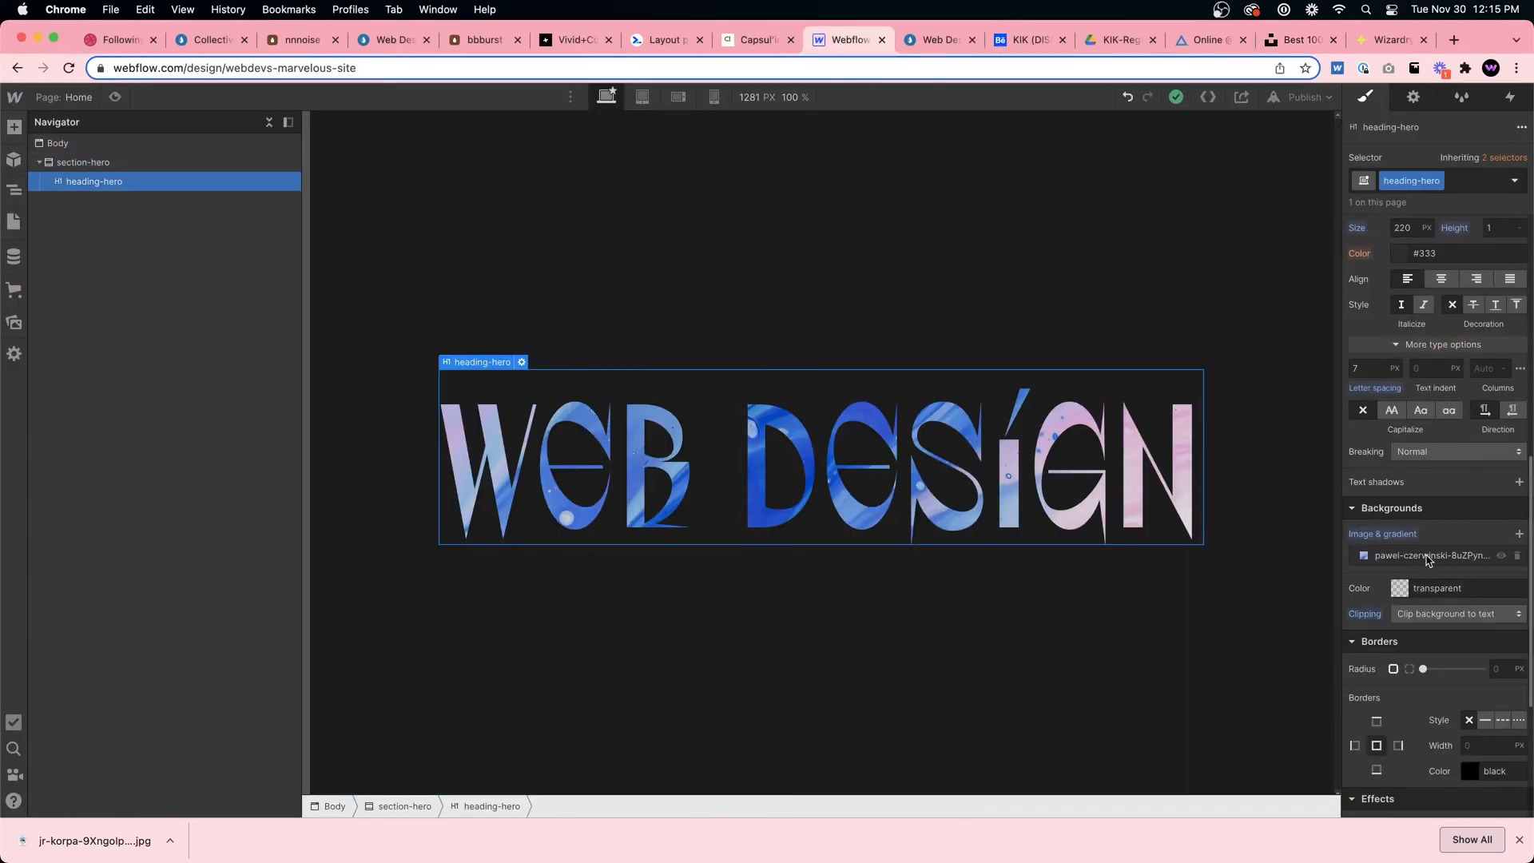
left_click(1477, 556)
left_click(1435, 334)
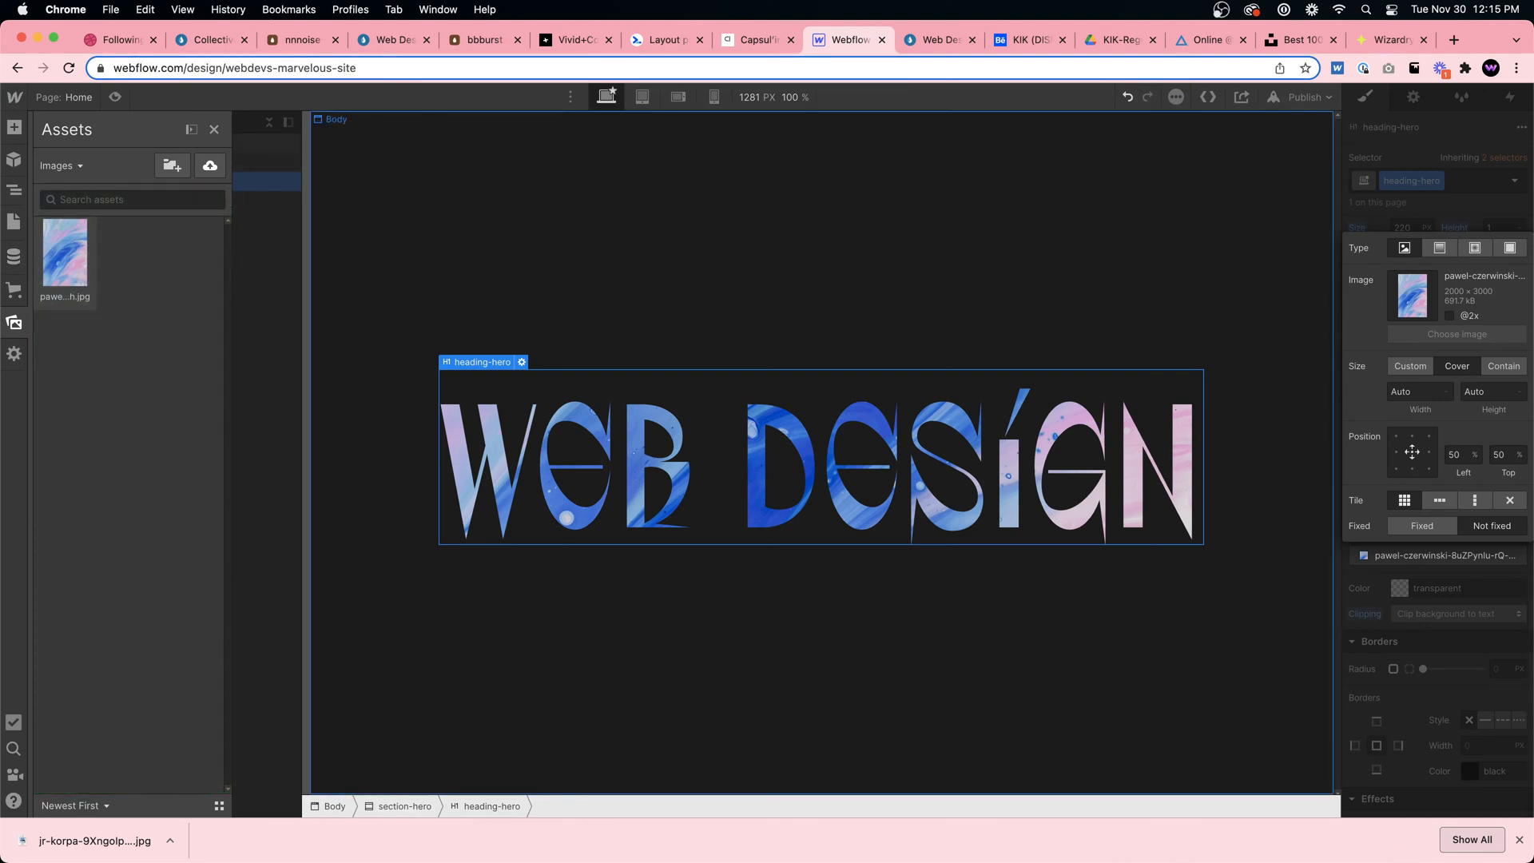
left_click_drag(342, 263, 200, 516)
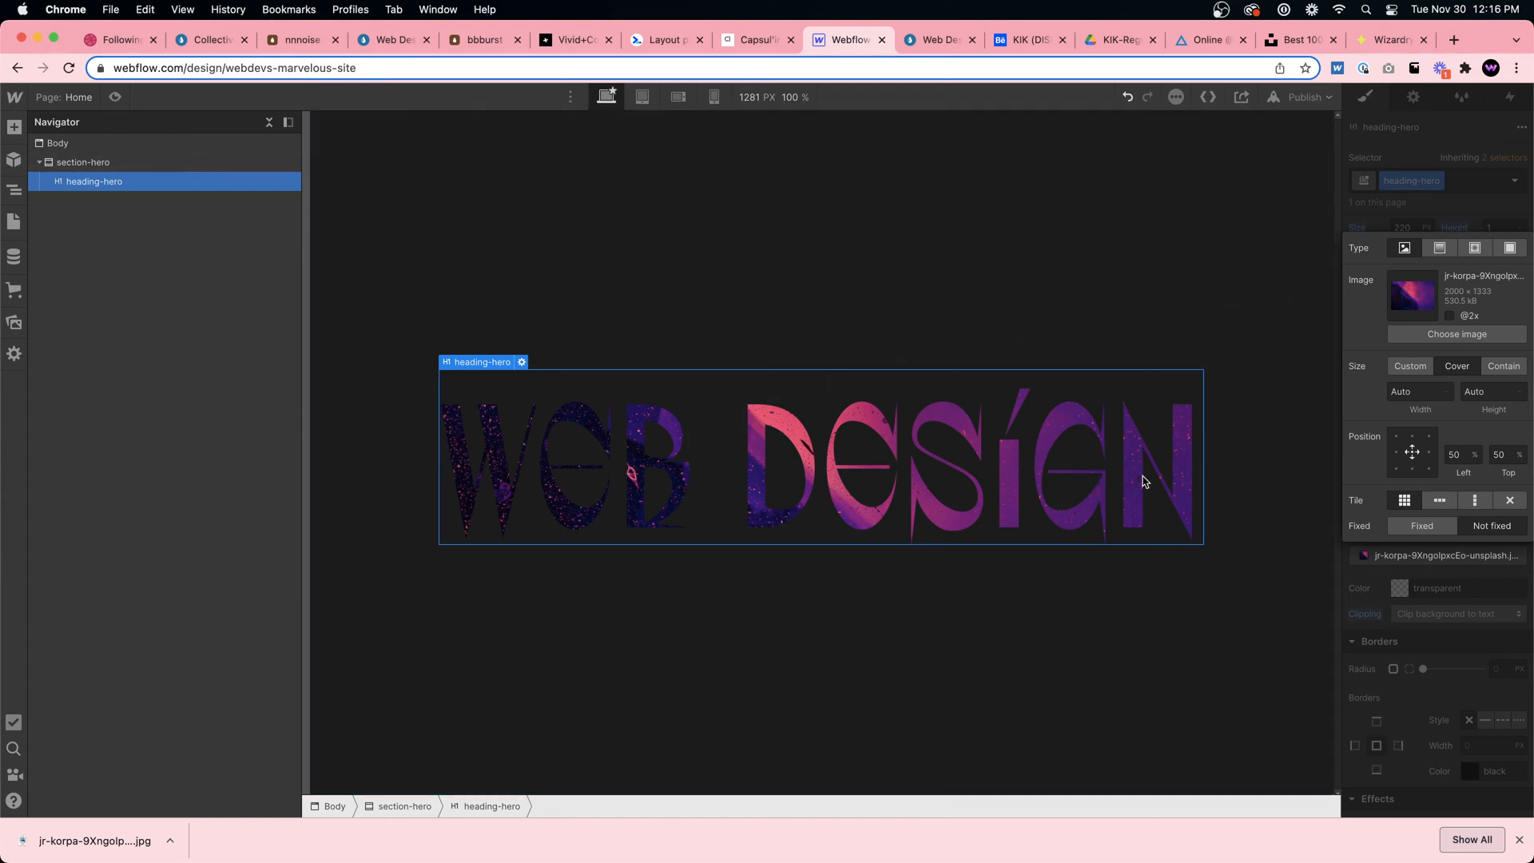
left_click(1507, 369)
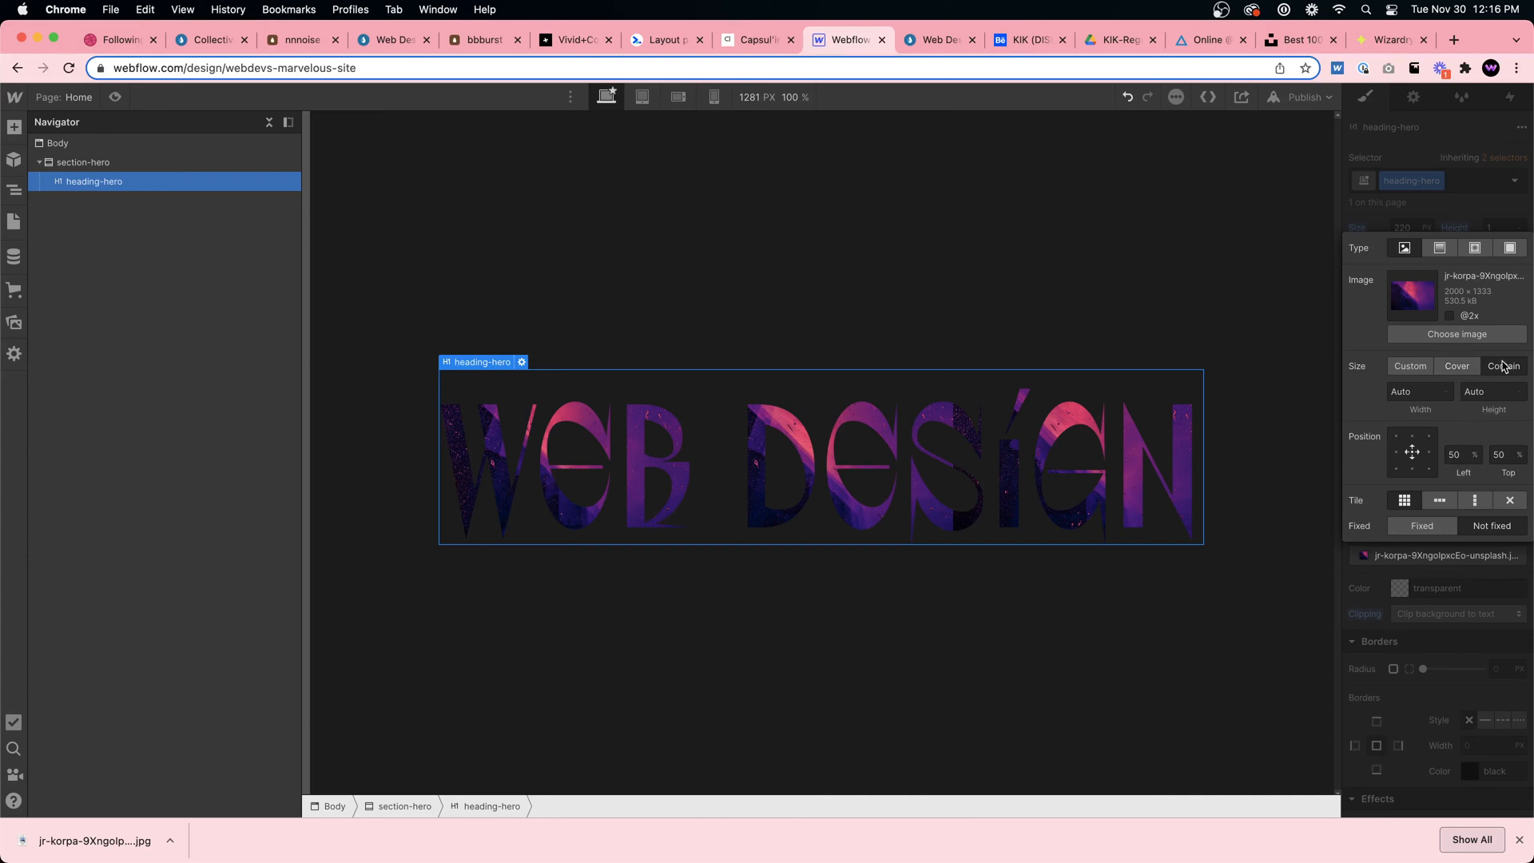
Try the blue paint photo as the hero heading's background image and switch back to the purple photo
left_click(1461, 335)
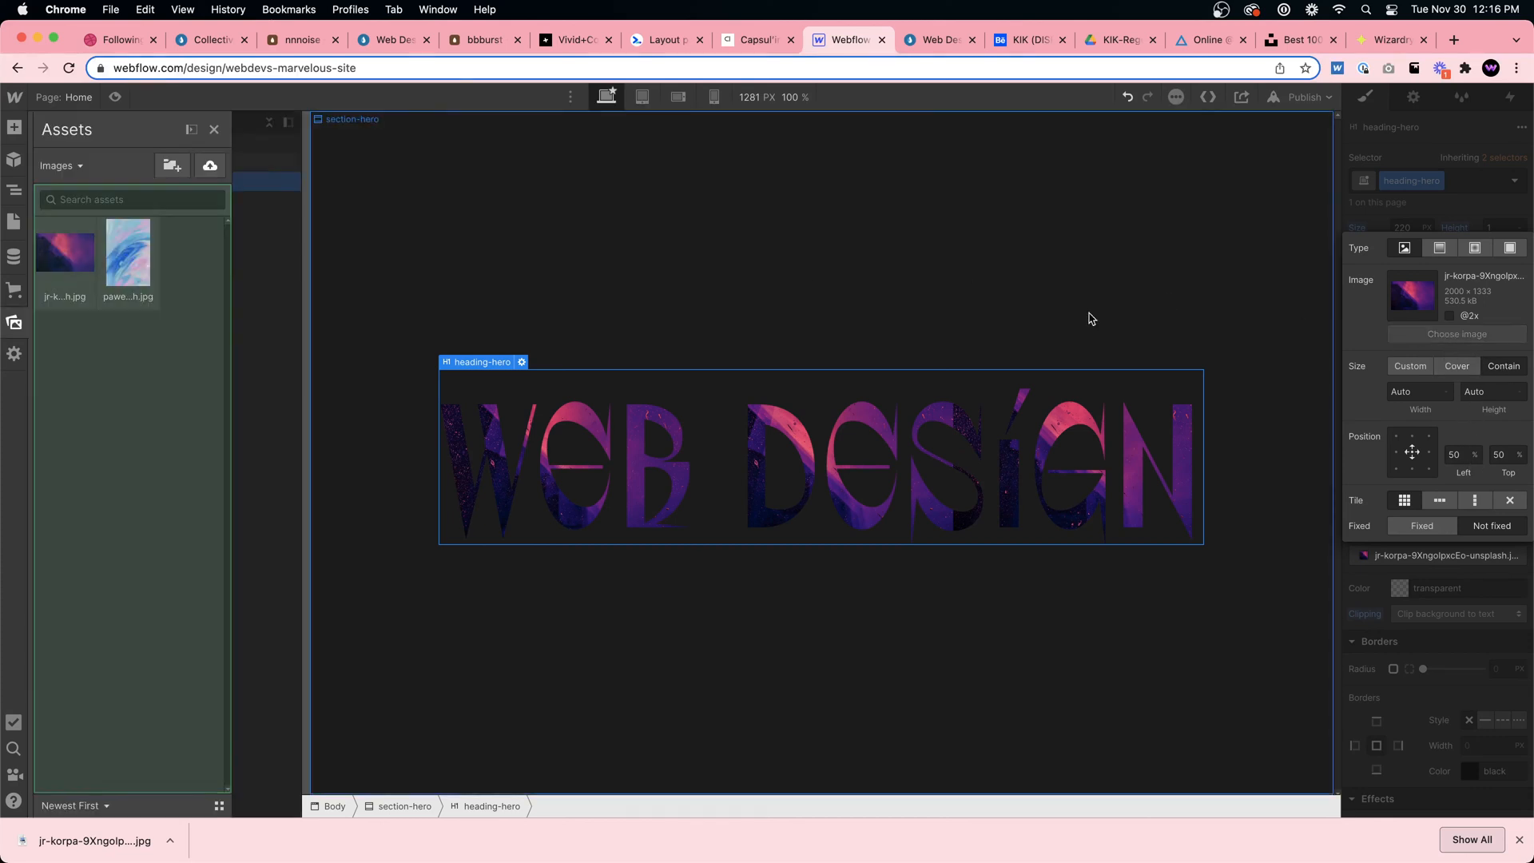
left_click(114, 281)
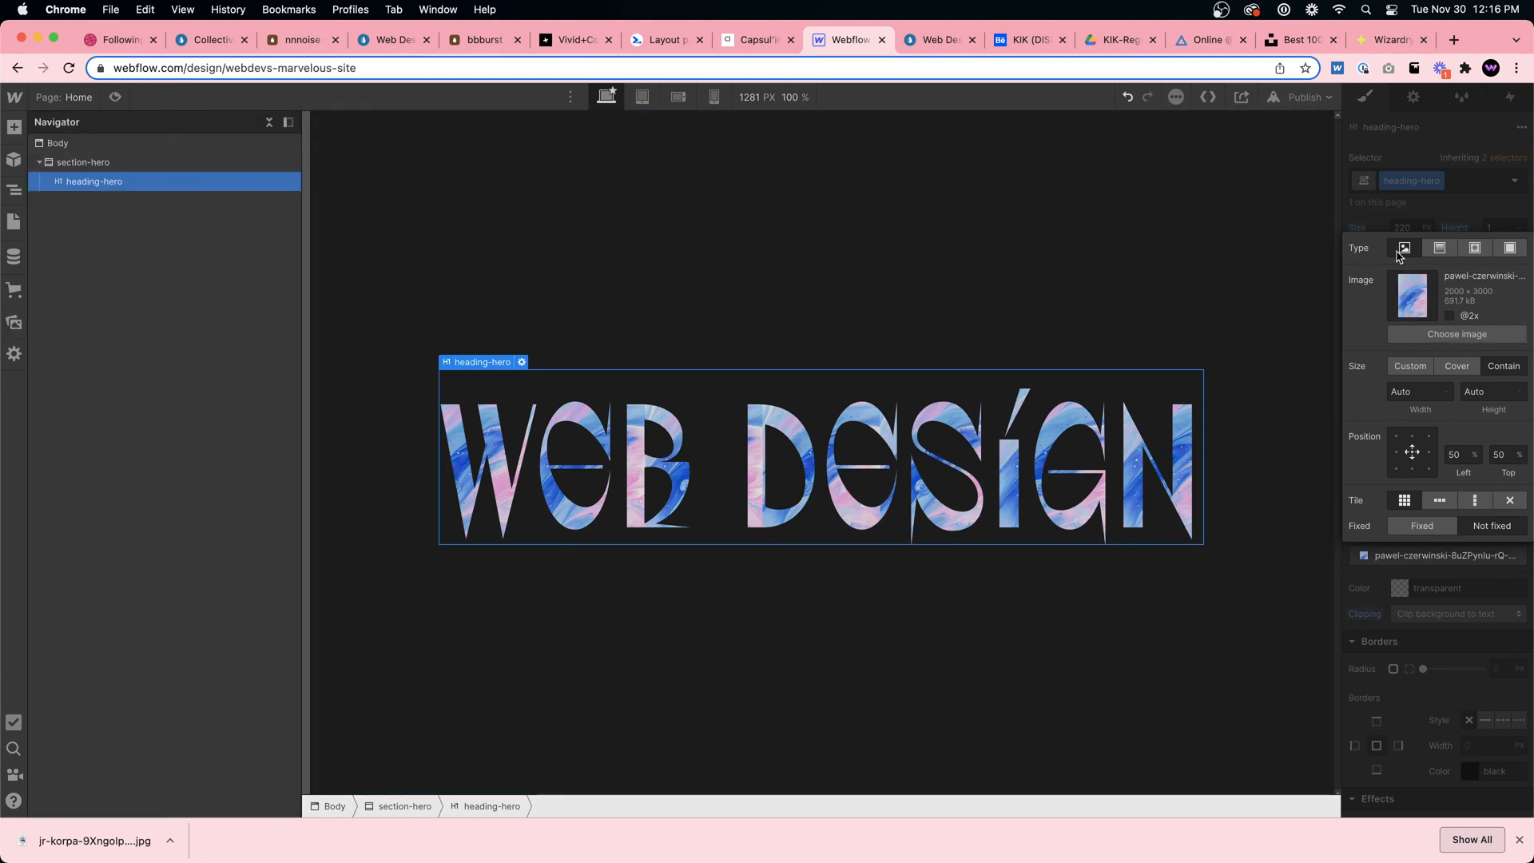
left_click(1426, 339)
left_click(61, 248)
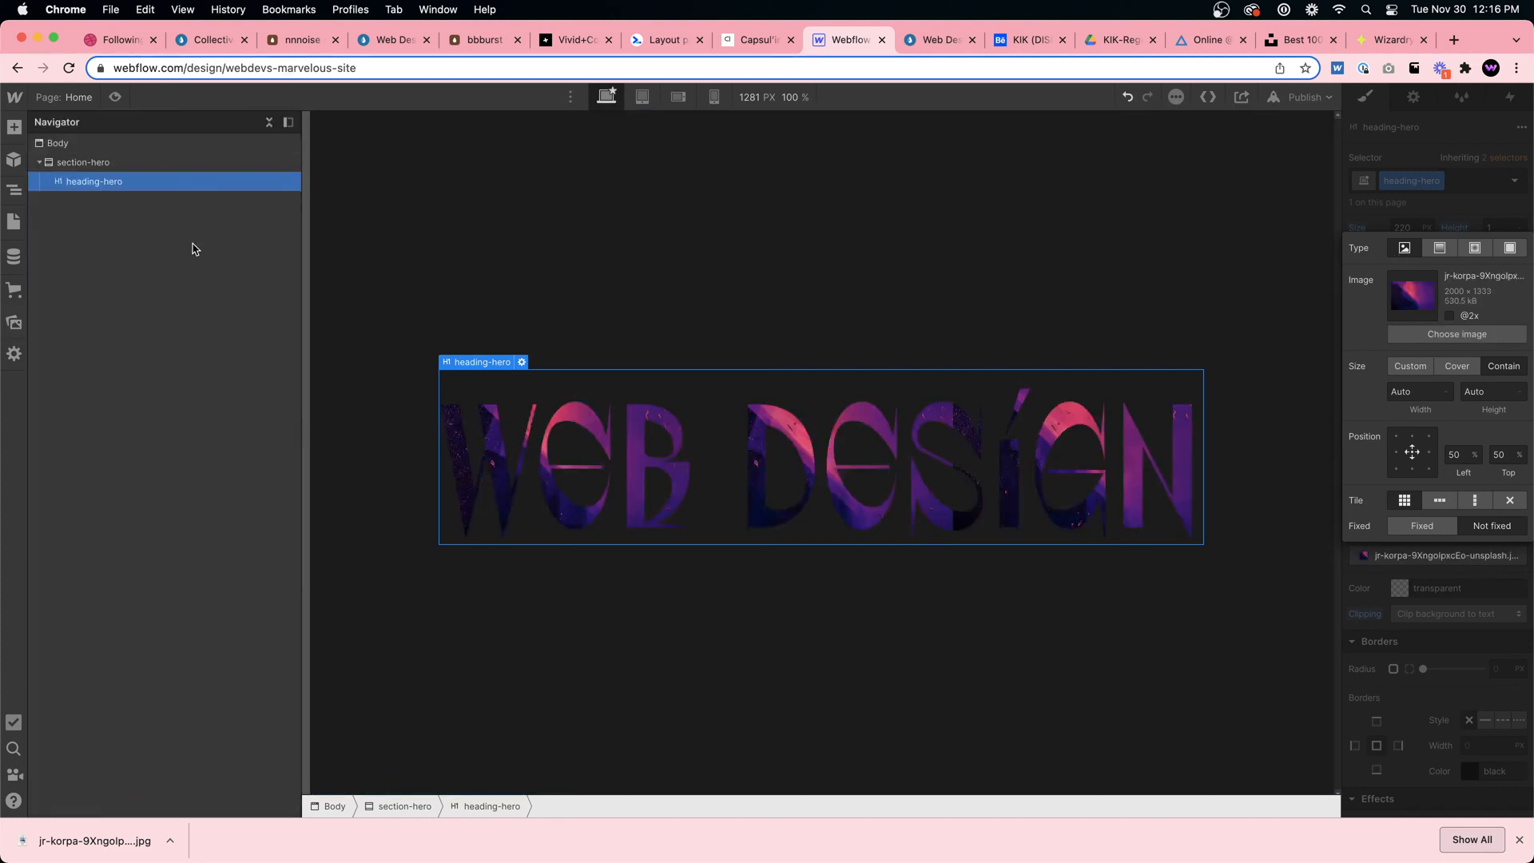
Set the hero section's background color to light gray #e0e0e0 and check the image-filled heading against it
left_click(1306, 440)
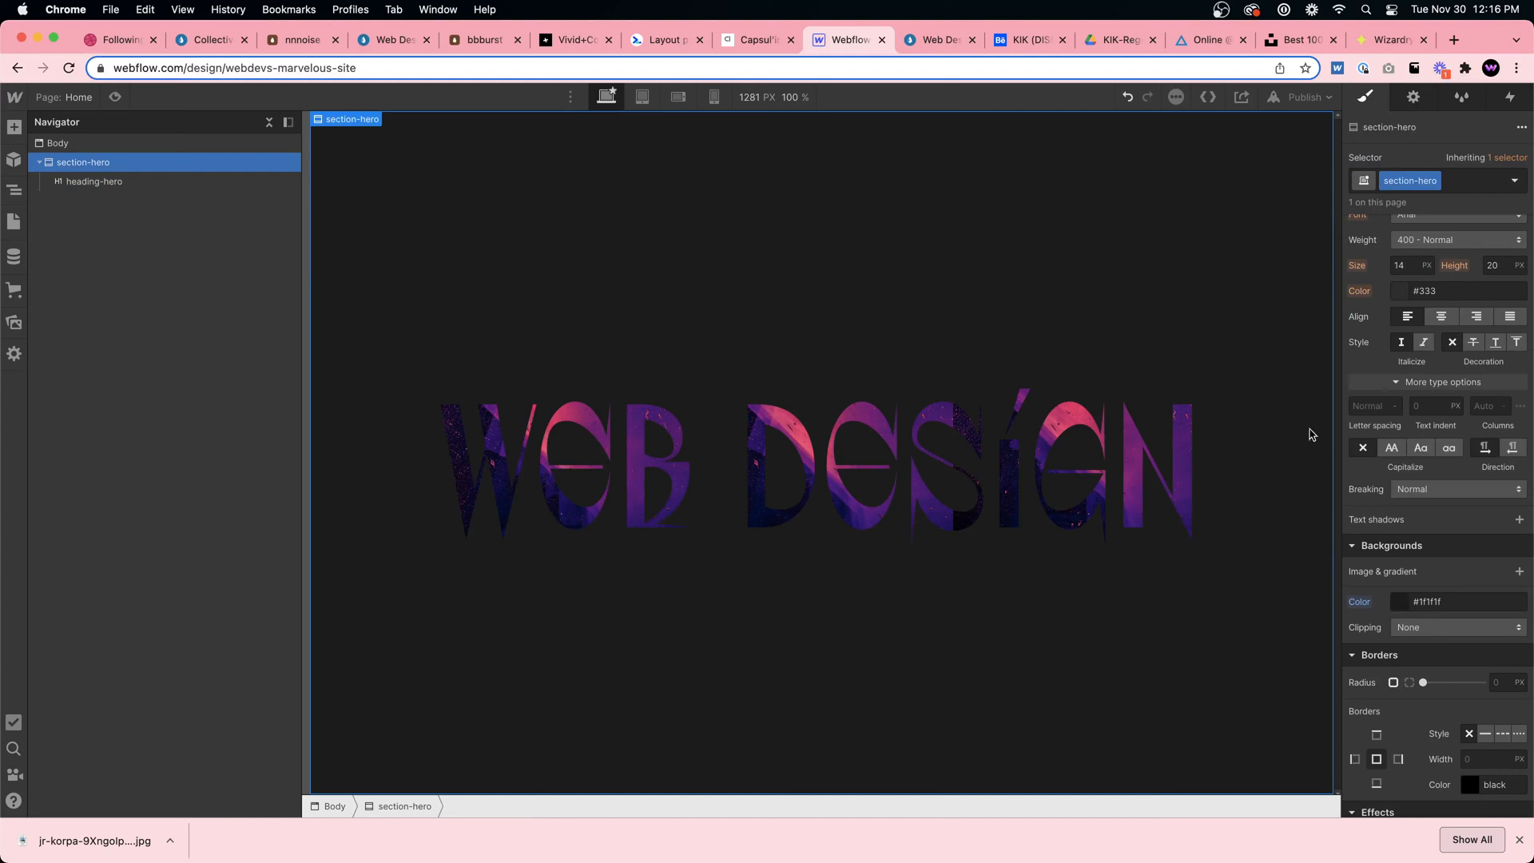
left_click(1404, 600)
left_click_drag(1351, 645, 1328, 589)
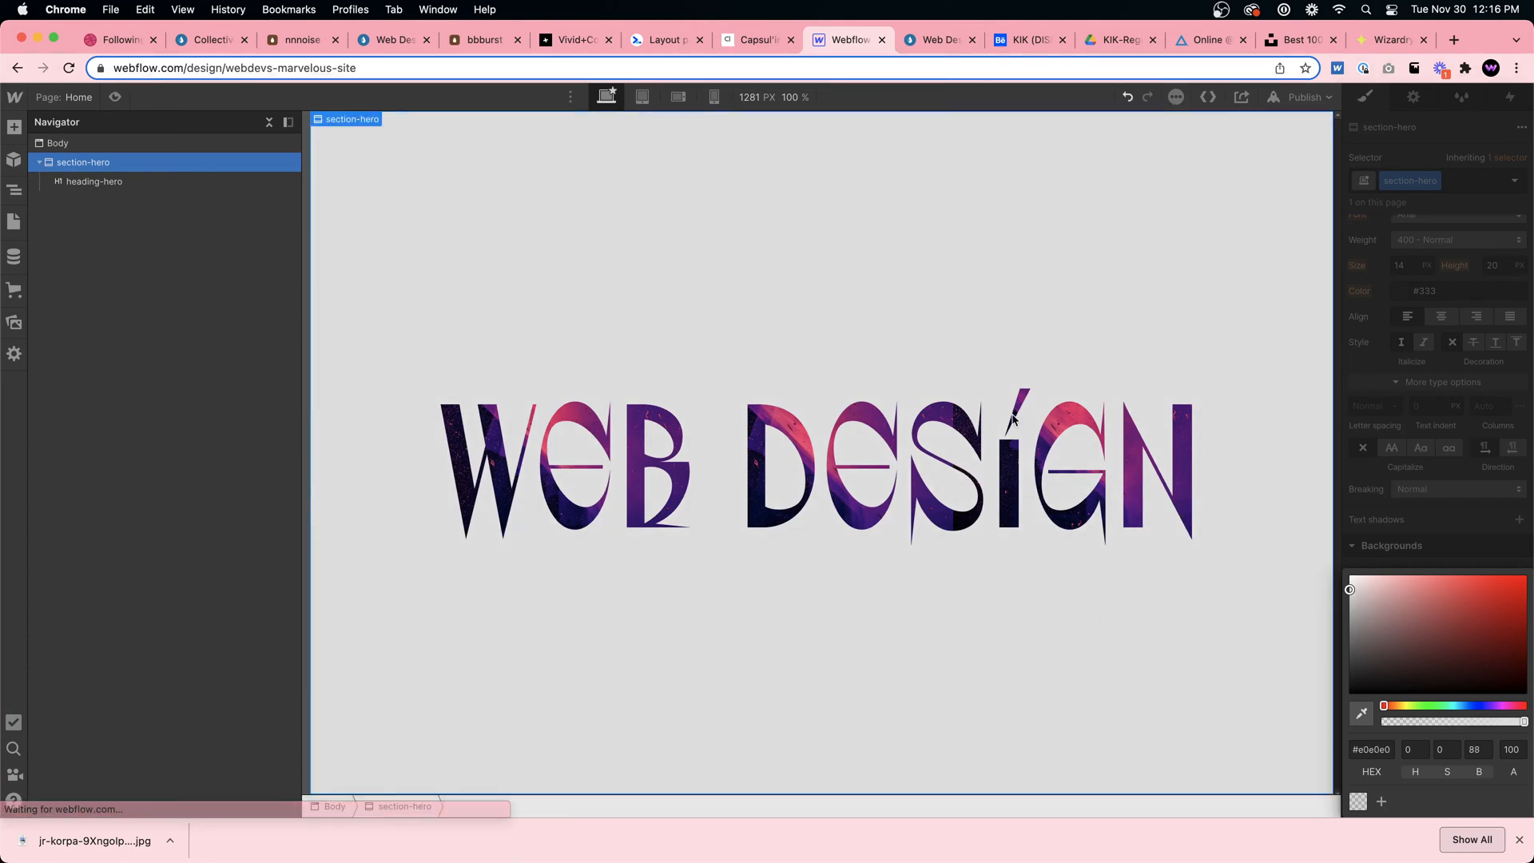
left_click(1103, 511)
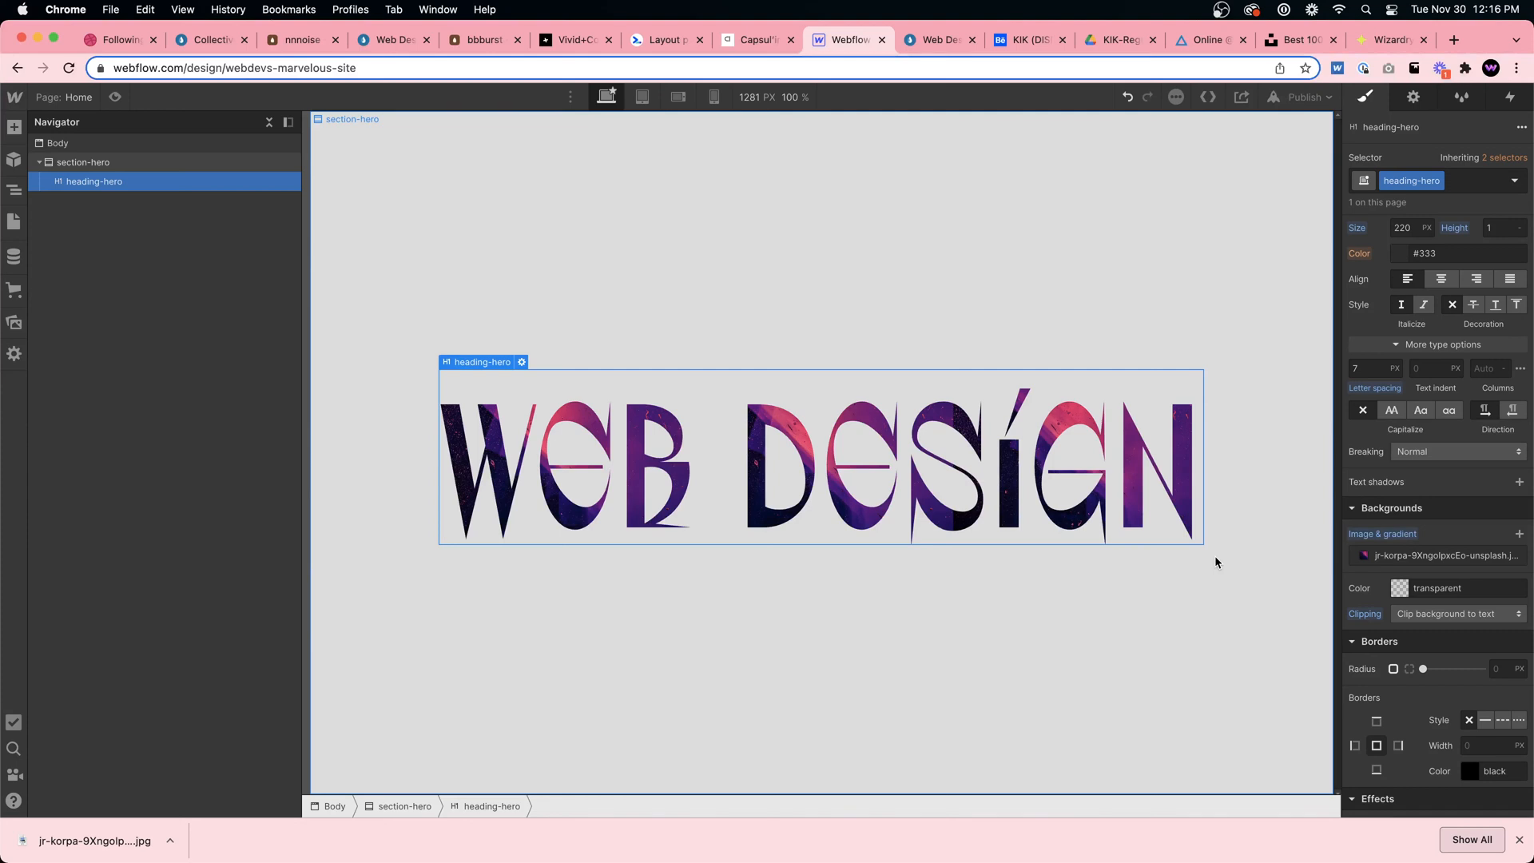
left_click(1216, 608)
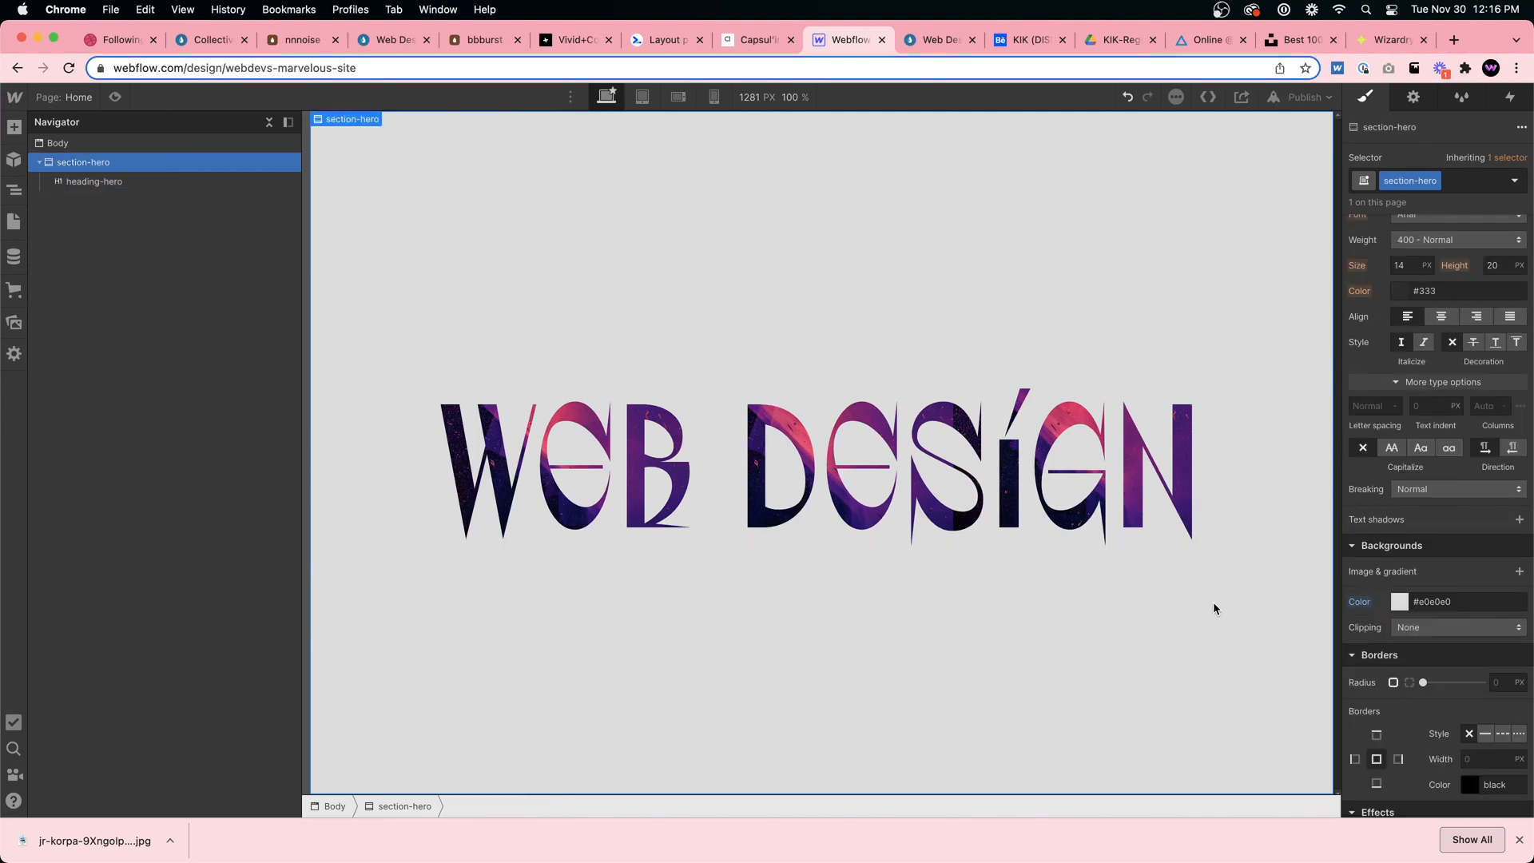
Try "Hello" and other sample text in the hero heading, and restore the wording "Web Design"
double_click(1031, 463)
type("dfs")
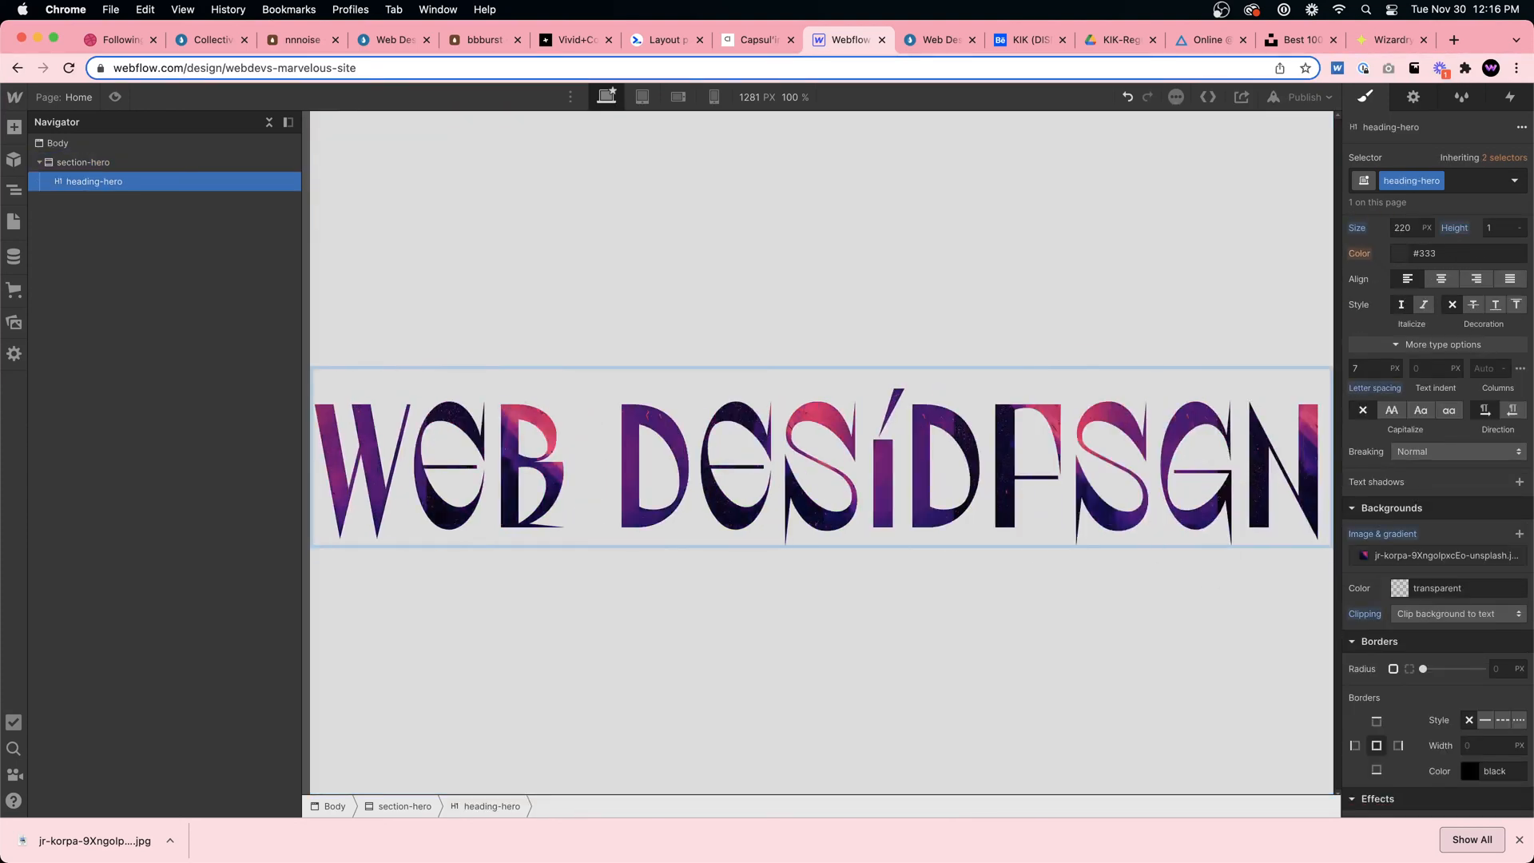
key("super+a")
type("Web Design")
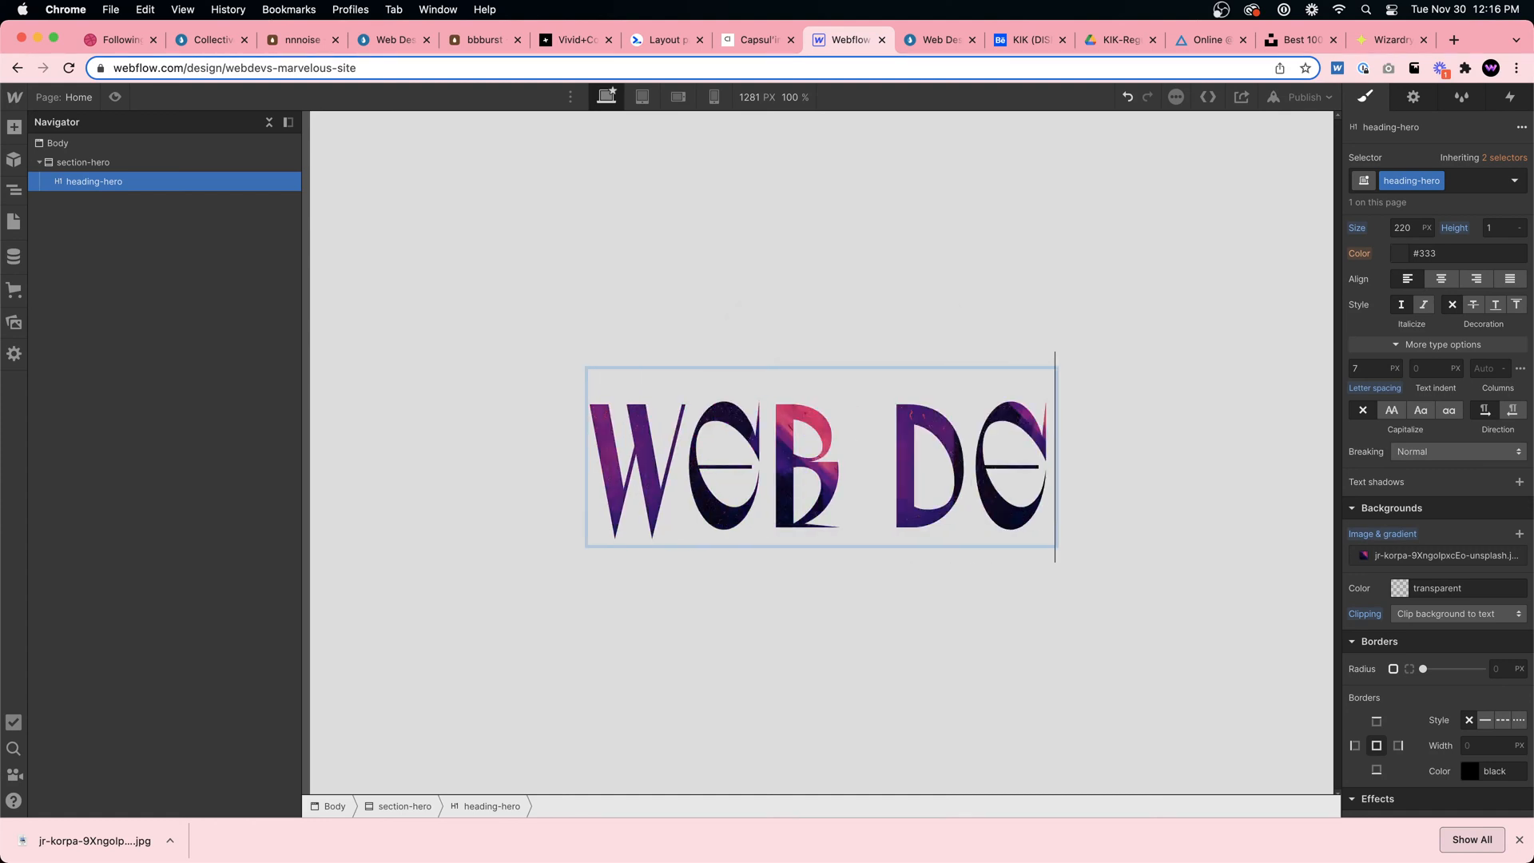
key("super+a")
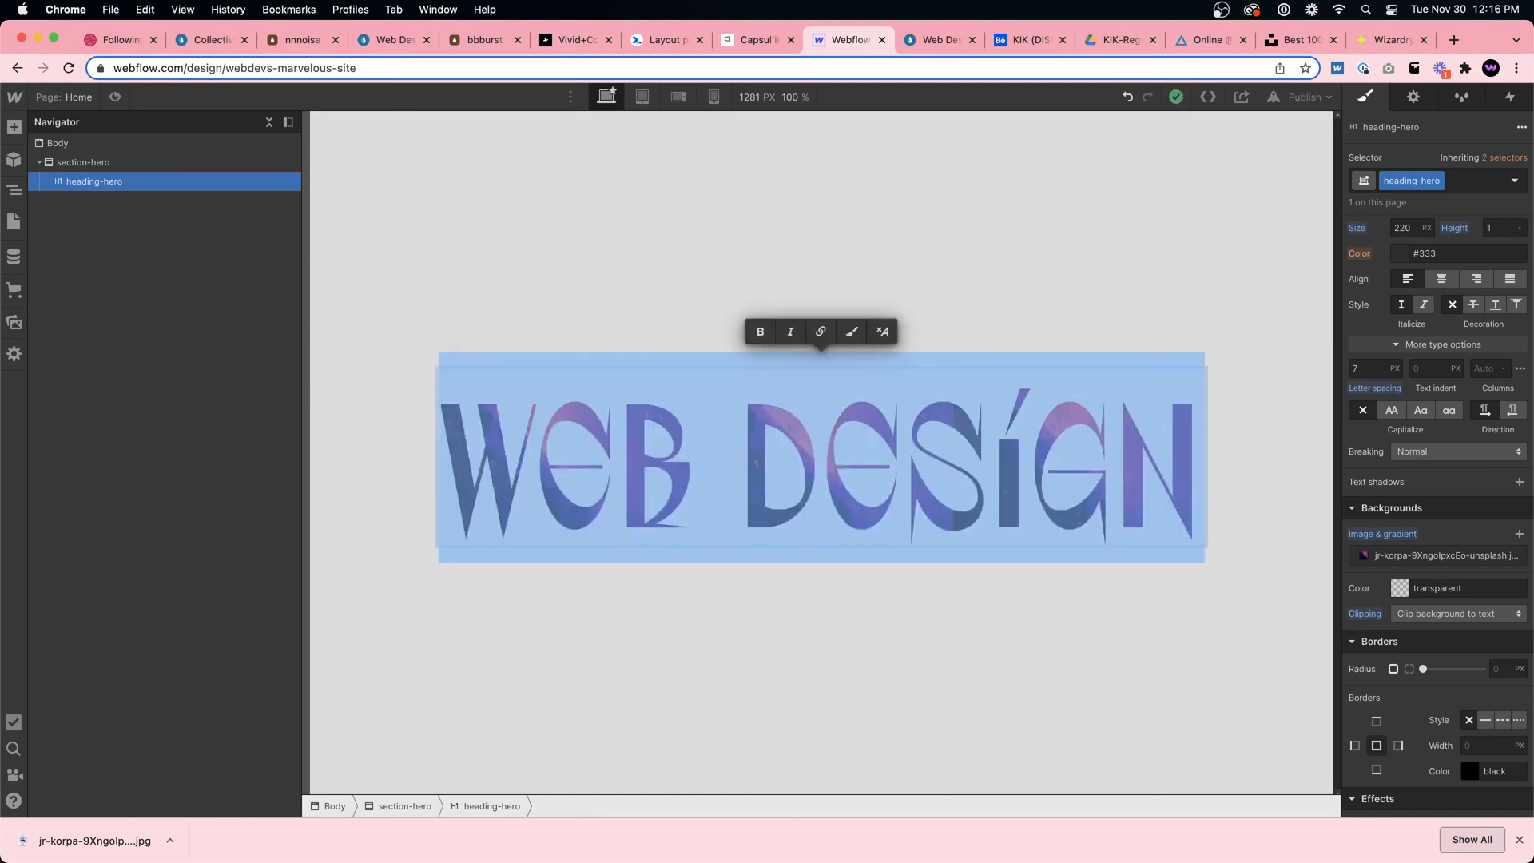
type("Hello")
key("super+a")
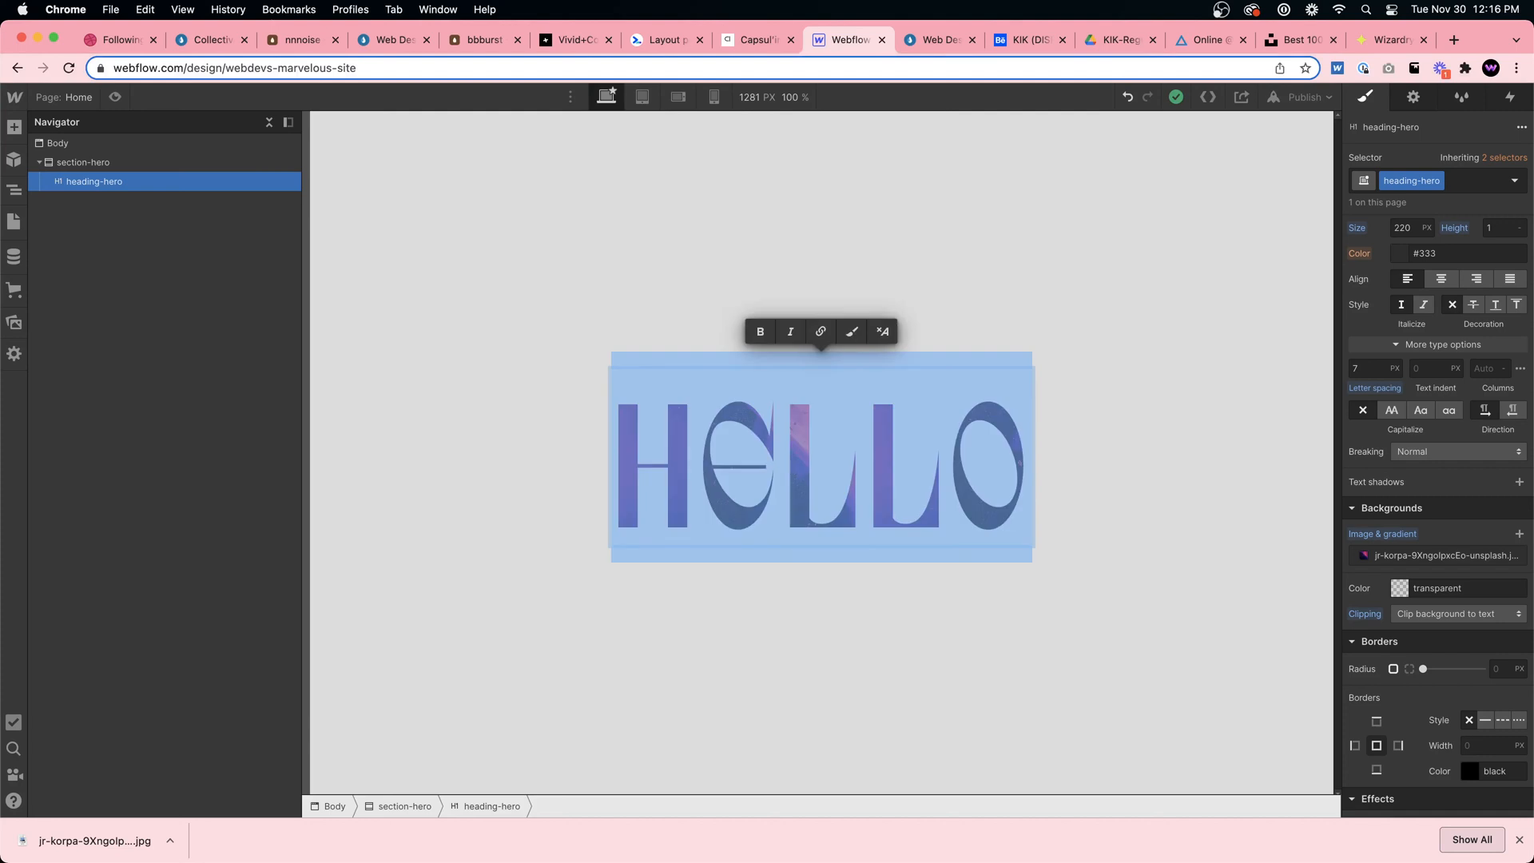
type("Web Design")
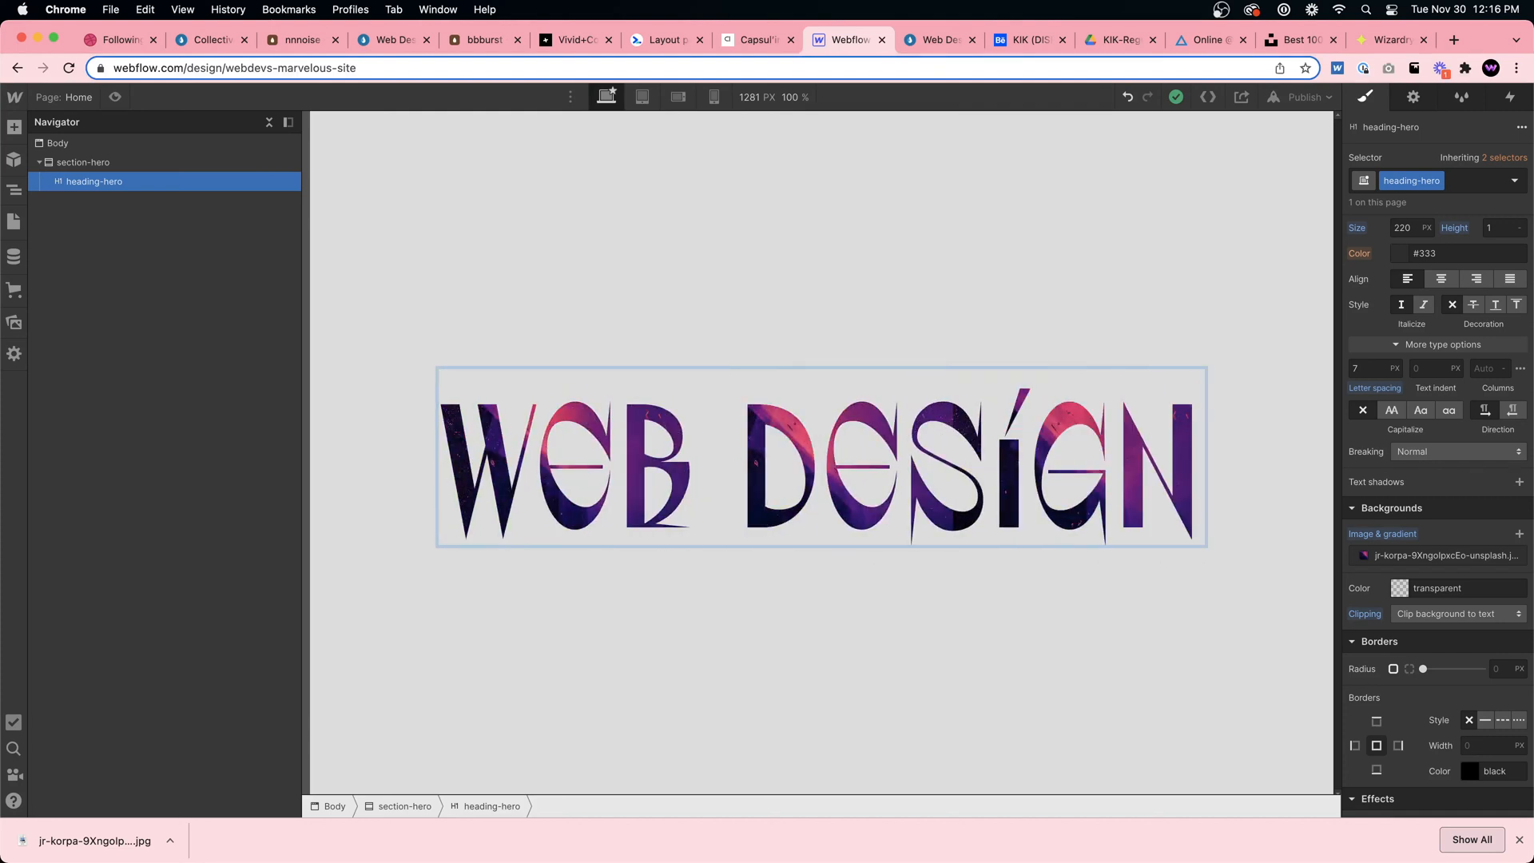
left_click(1020, 595)
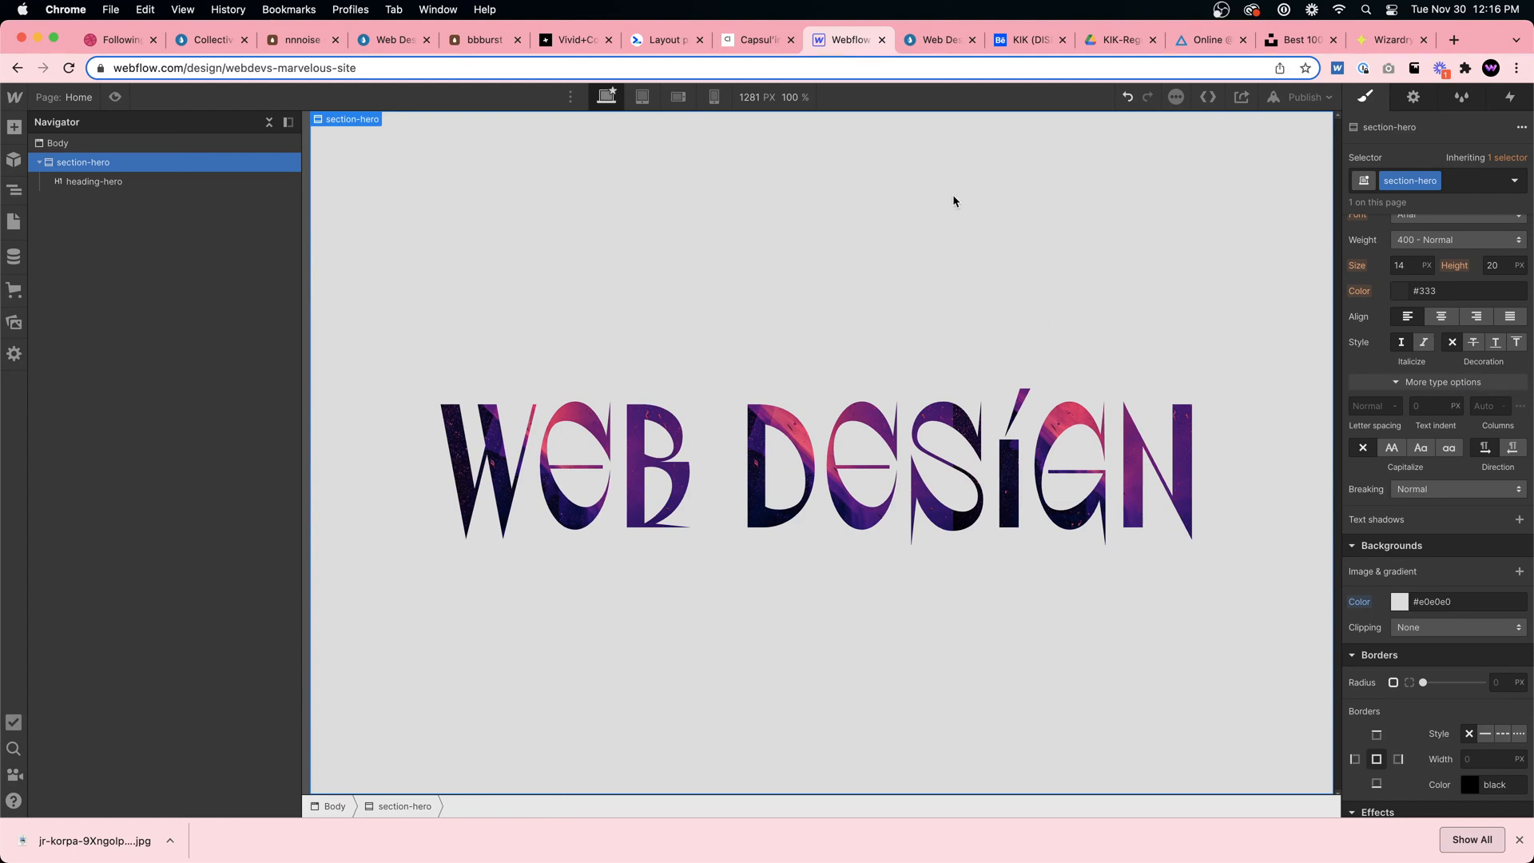
Return to the Codrops Collective #687 page and load the Codrops home page in its place
left_click(391, 40)
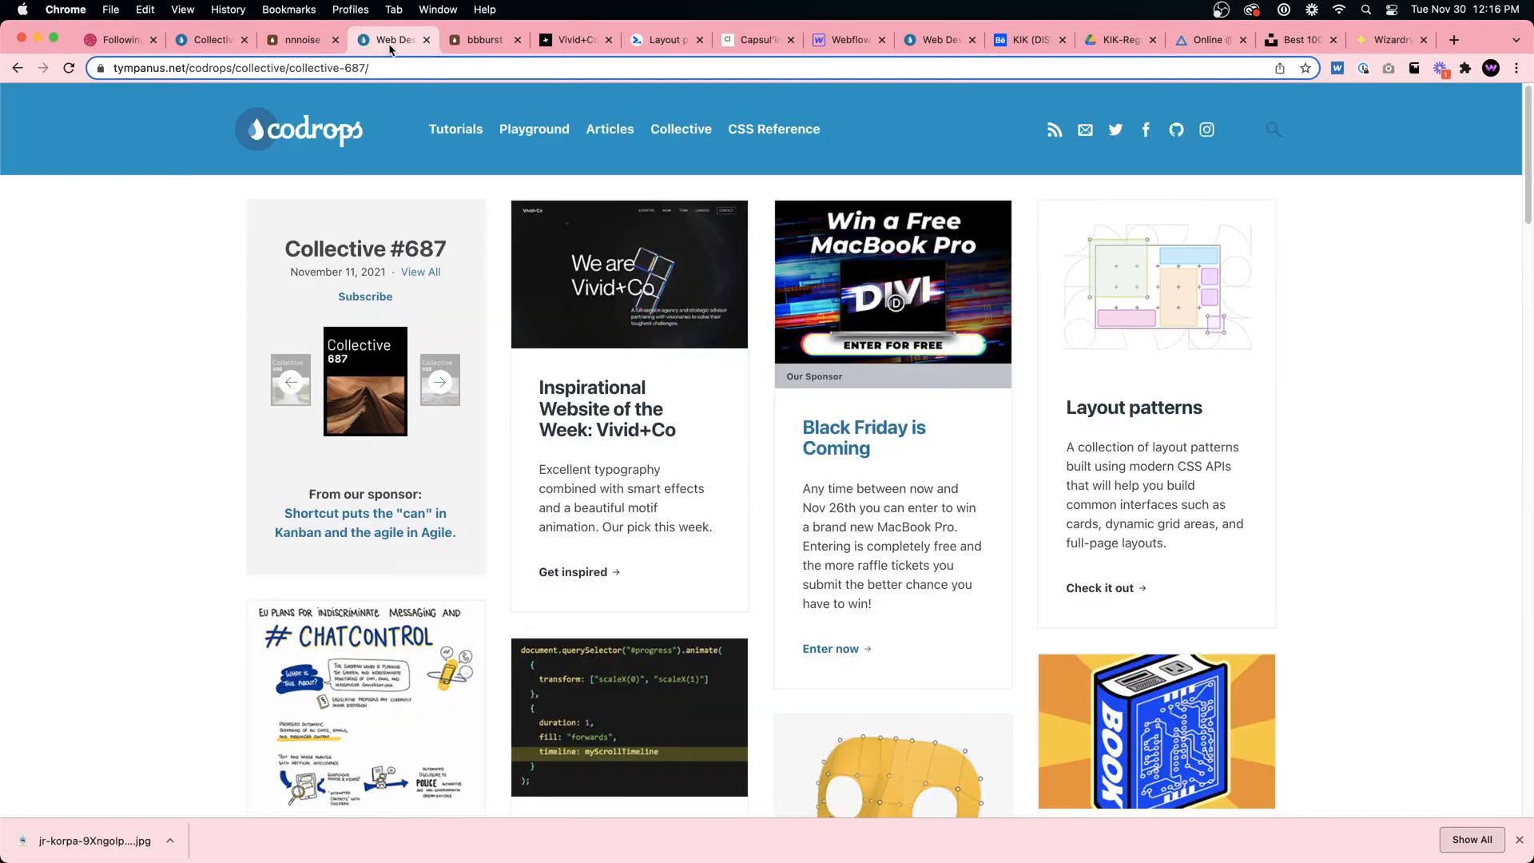
scroll(799, 320, "down", 3)
scroll(935, 346, "up", 3)
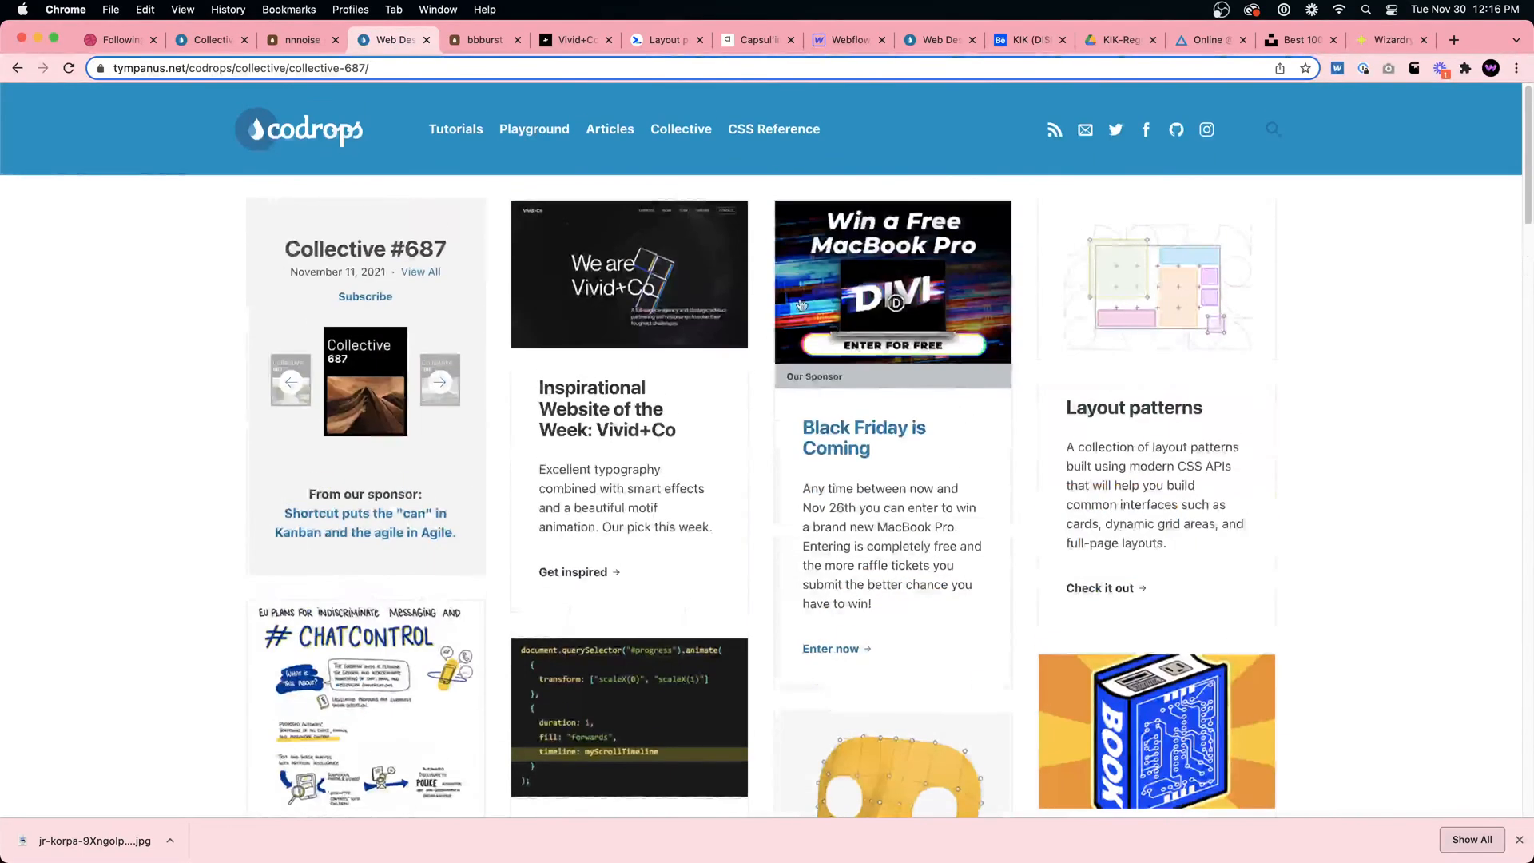
left_click(557, 70)
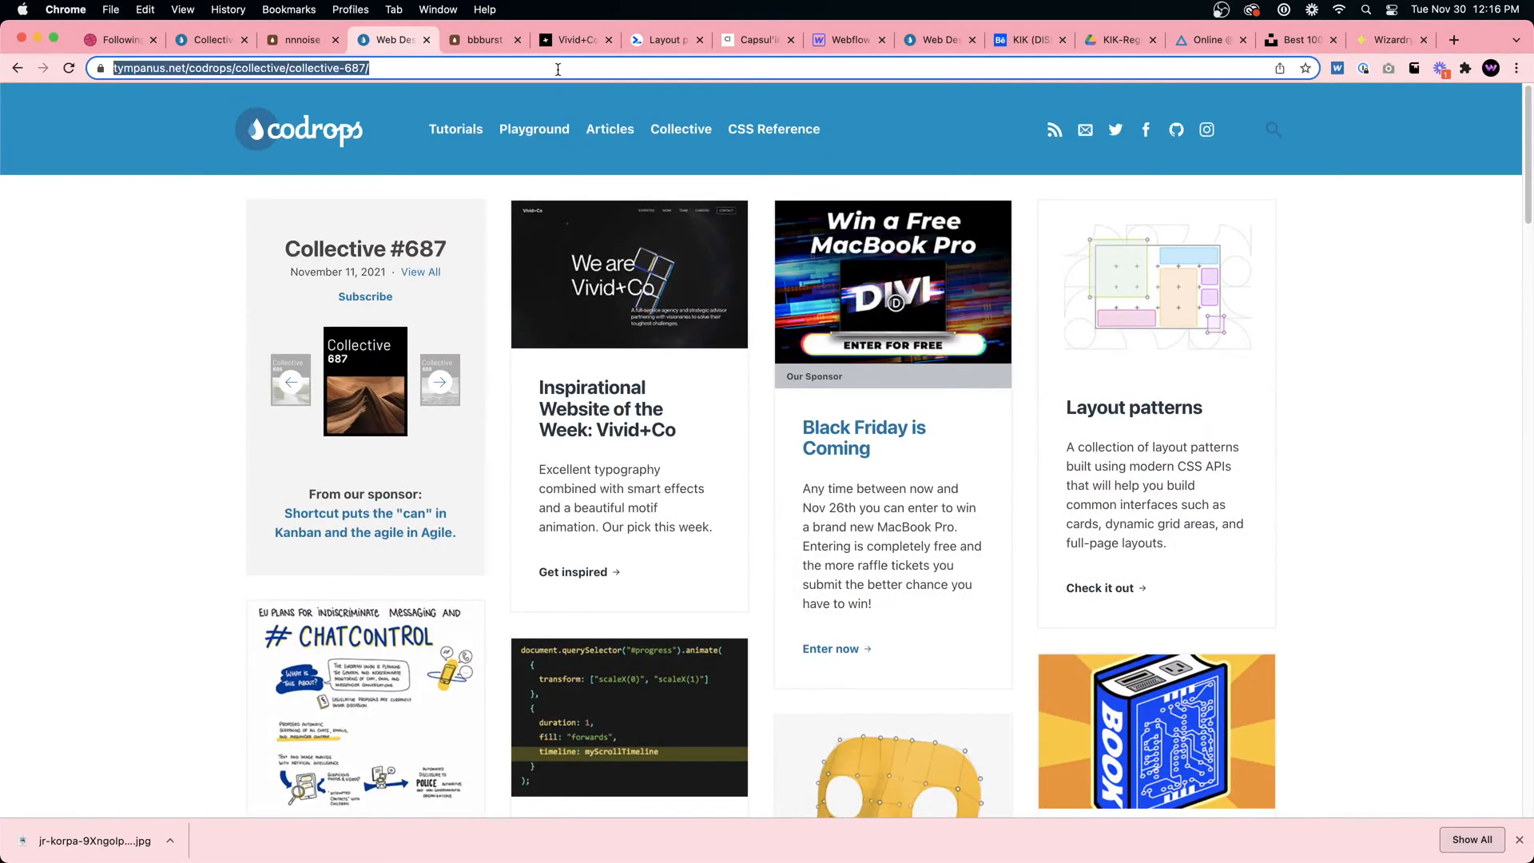
type("codrops")
key("Return")
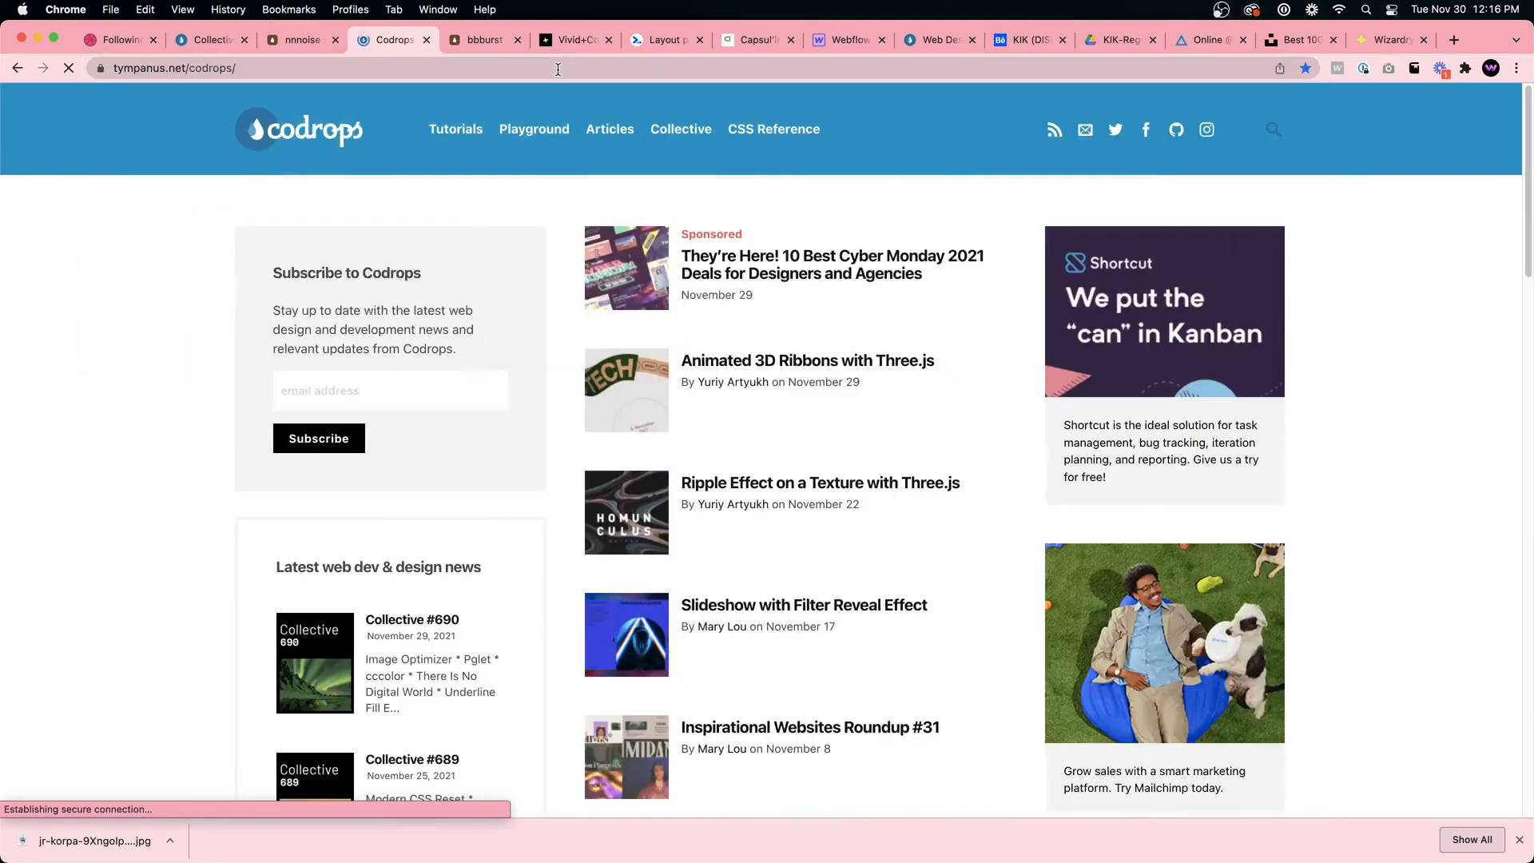
left_click(568, 68)
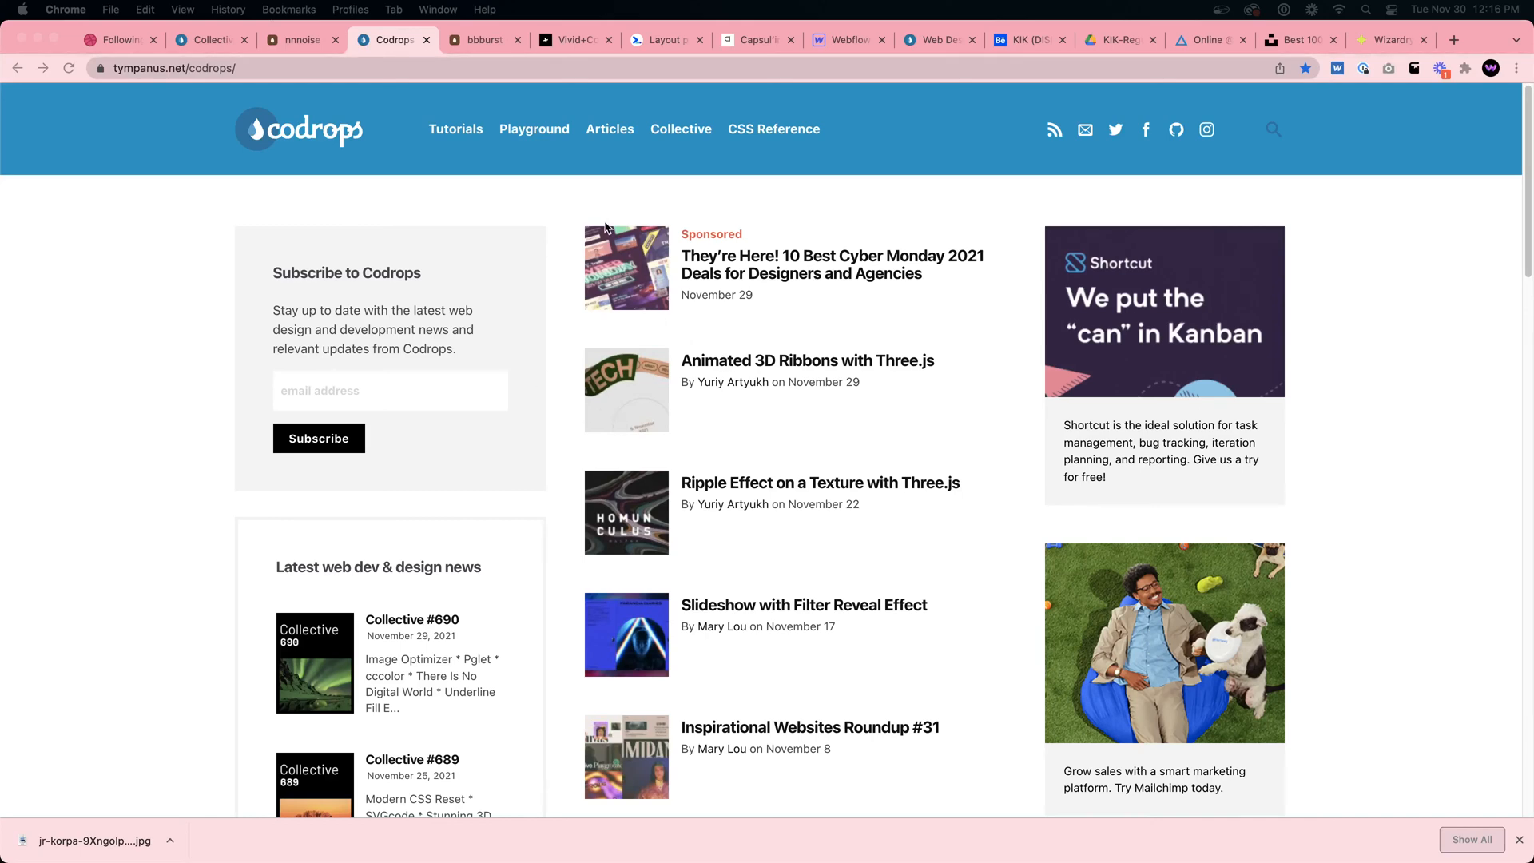
left_click(595, 189)
Open Collective #690 from the Codrops Collective overview and follow its nnnoise entry to the SVG noise generator
left_click(671, 133)
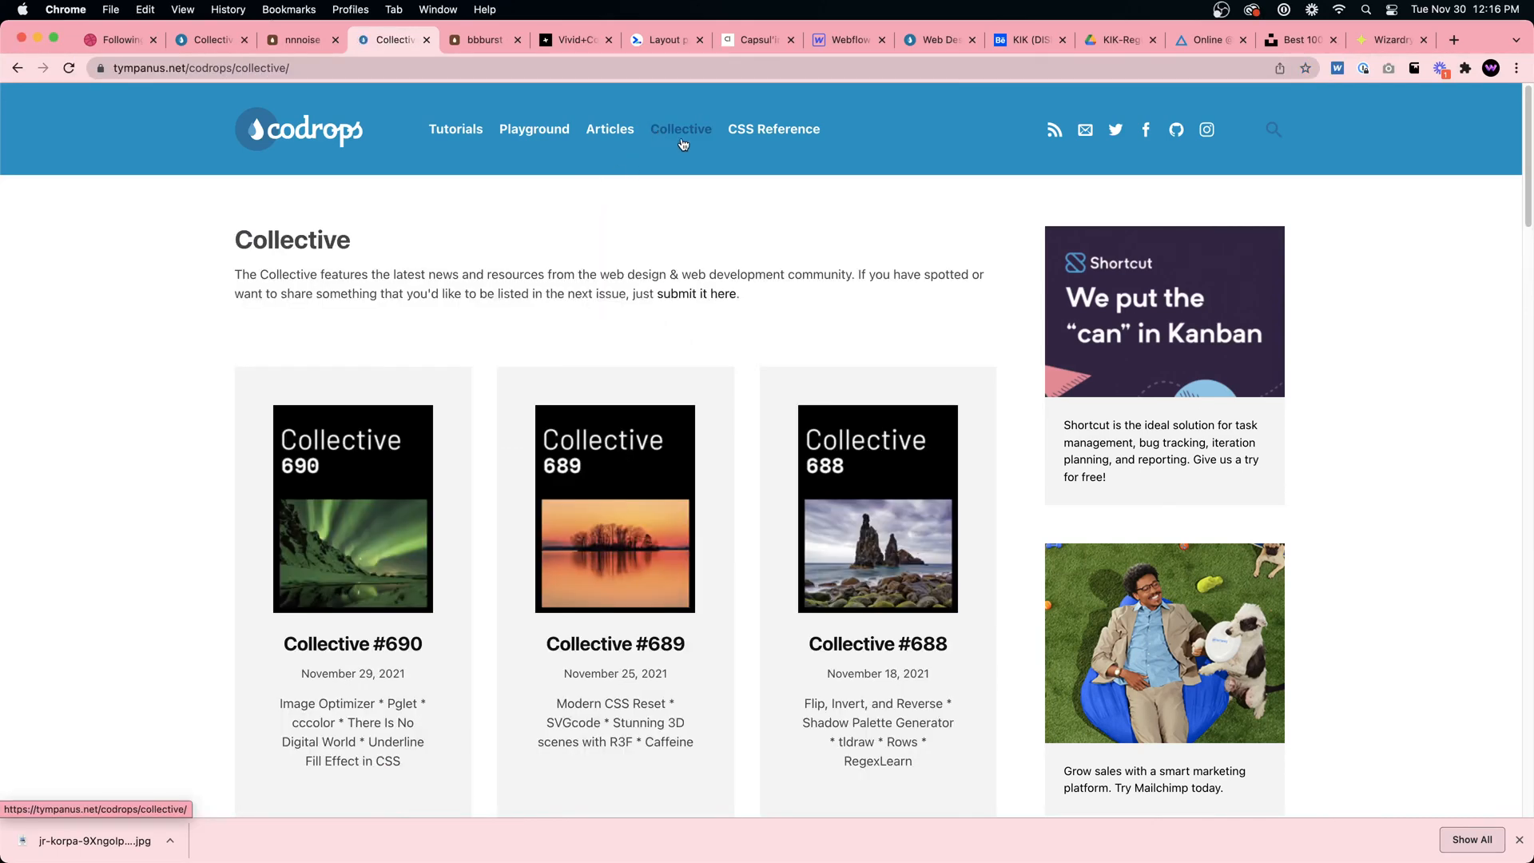
left_click(397, 502)
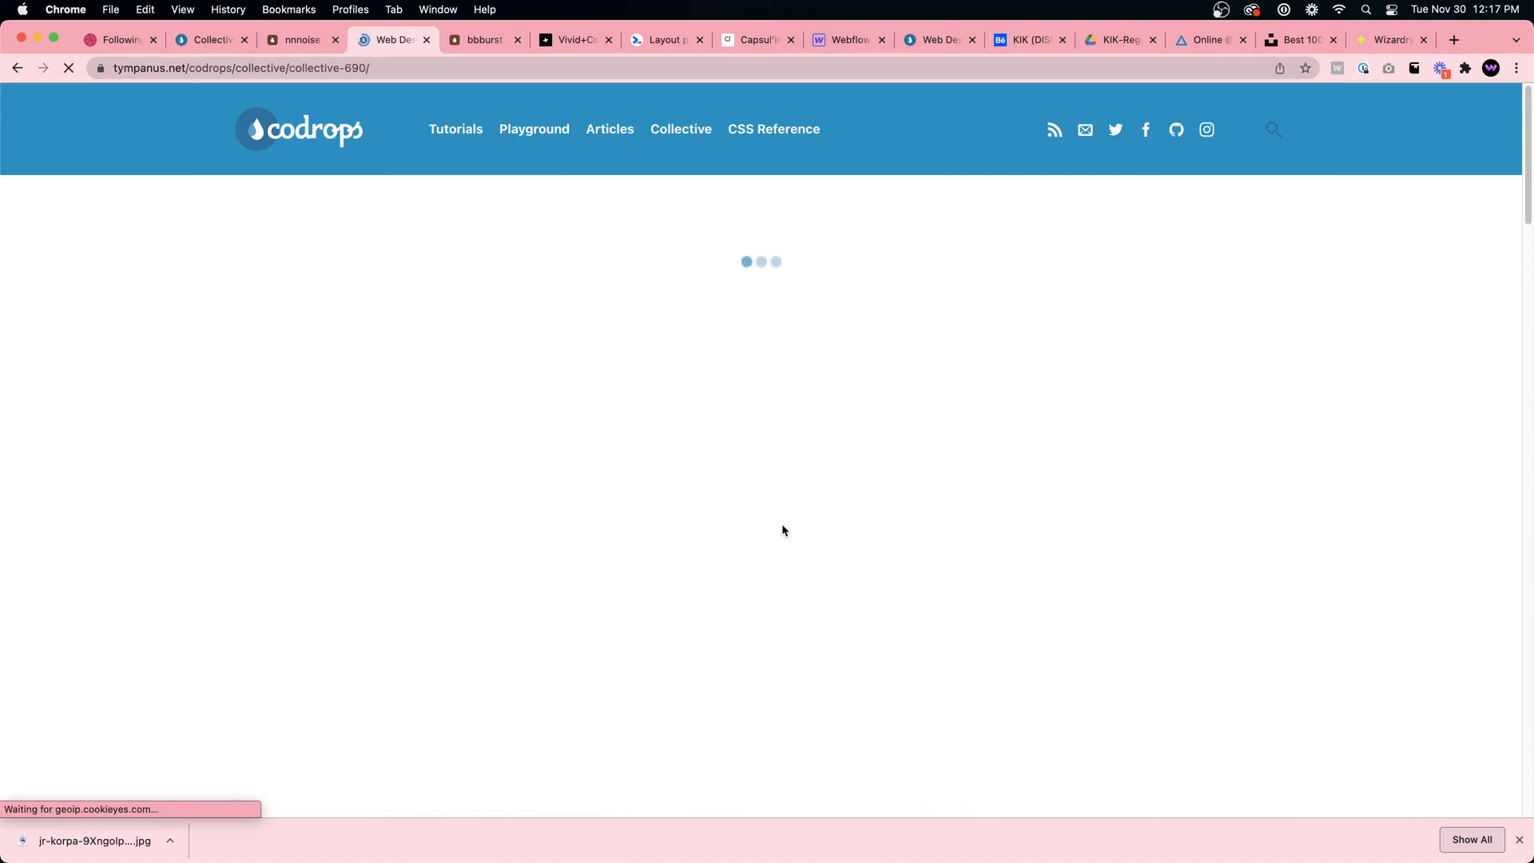
scroll(791, 516, "down", 6)
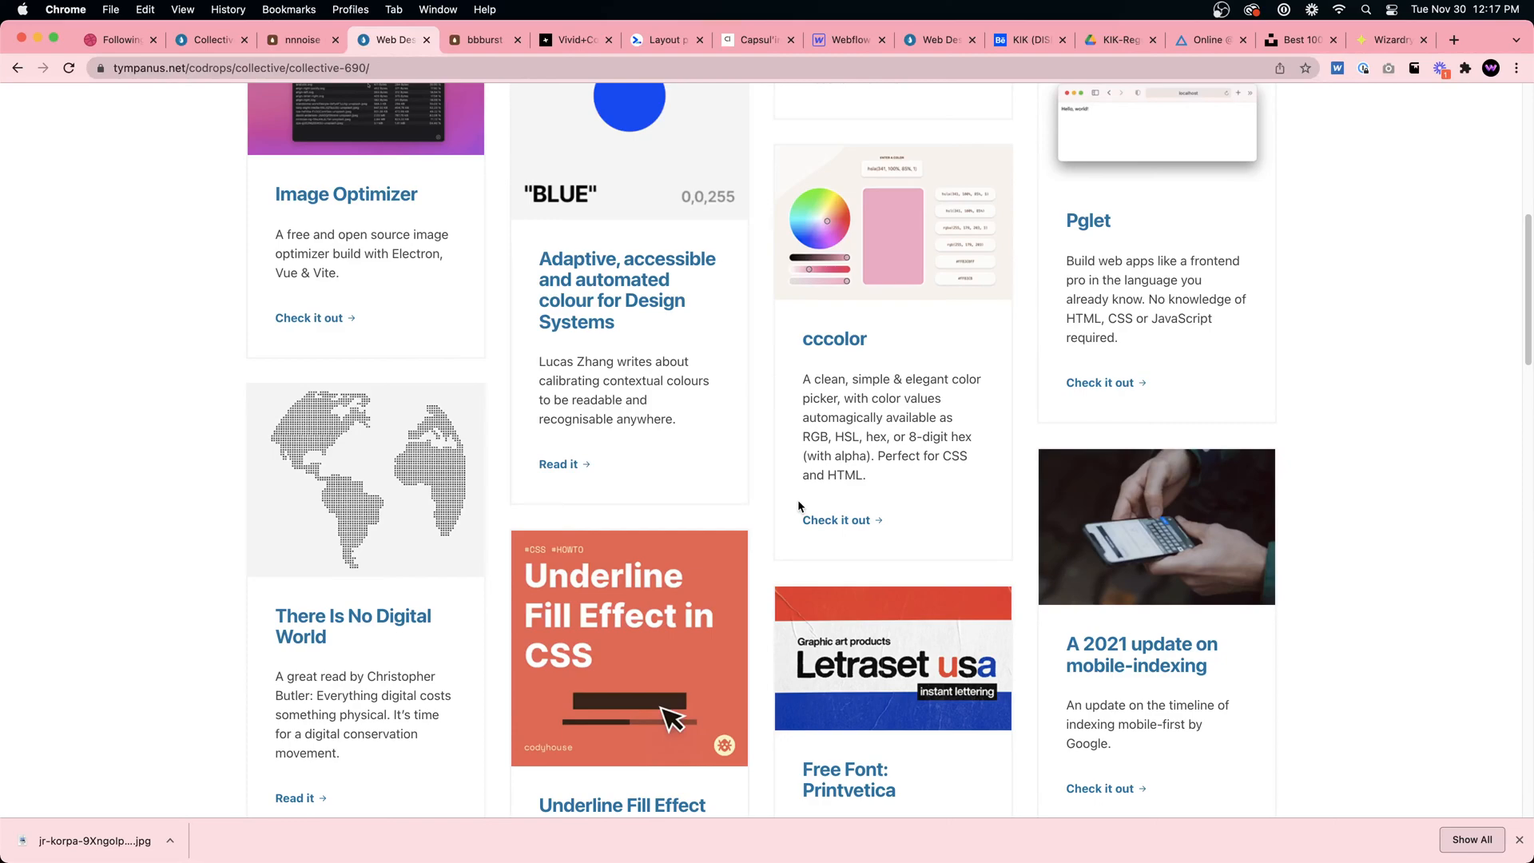
scroll(799, 505, "down", 15)
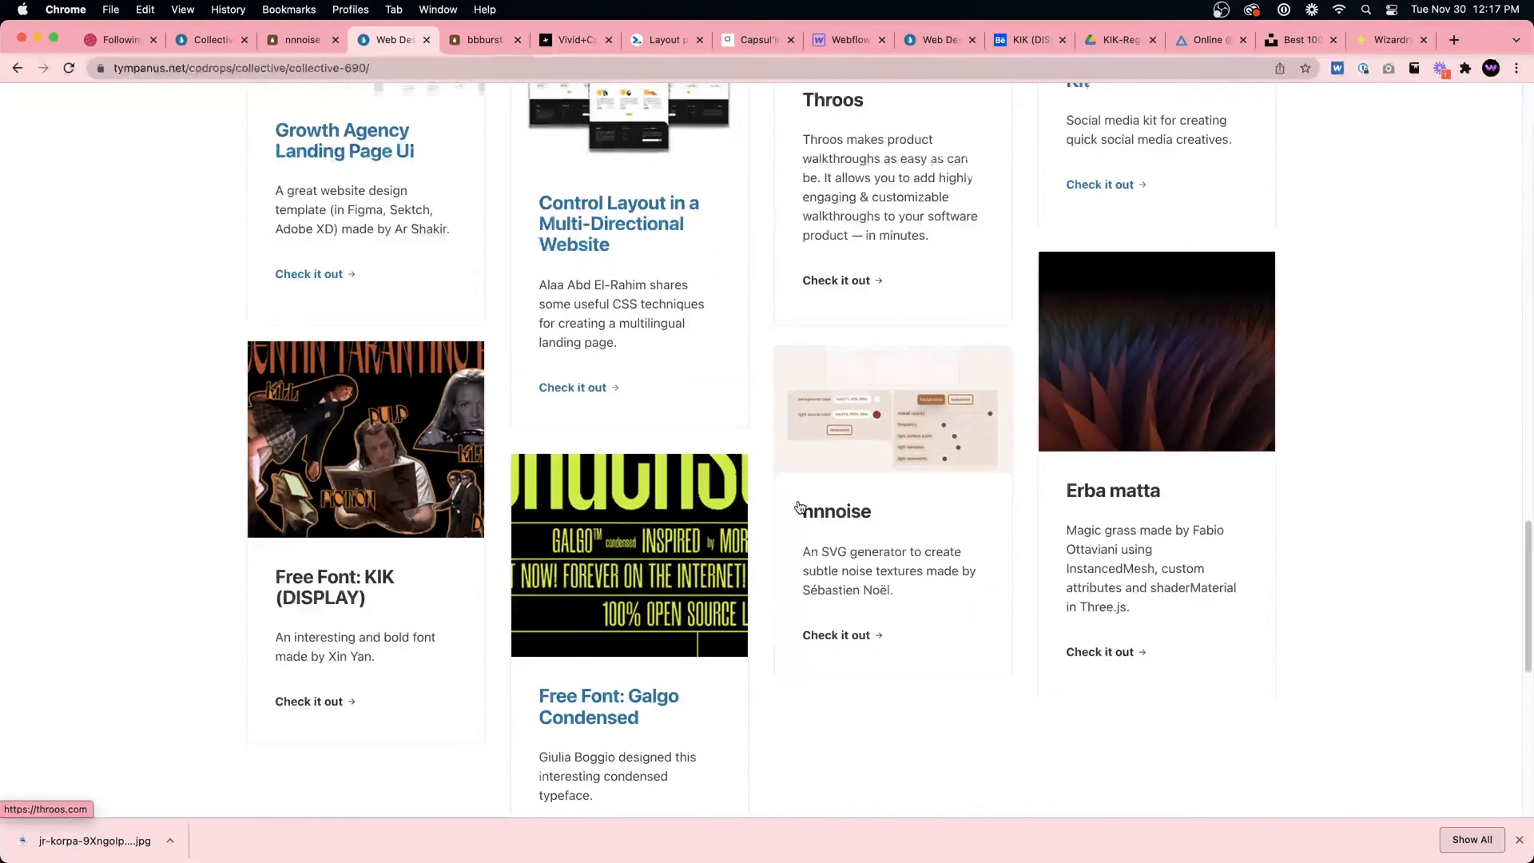
scroll(831, 448, "down", 1)
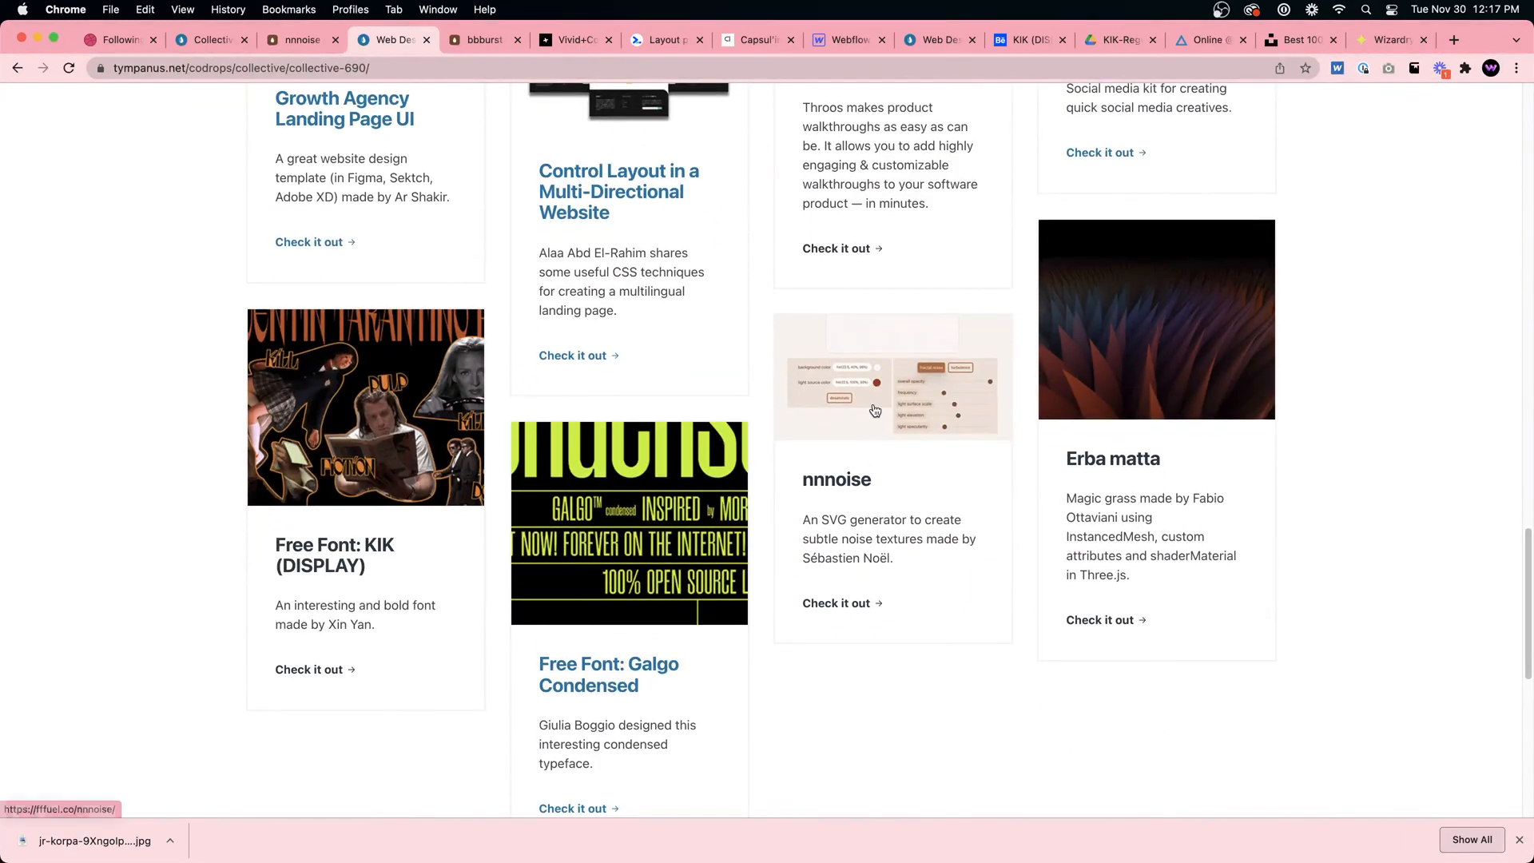
left_click(876, 407)
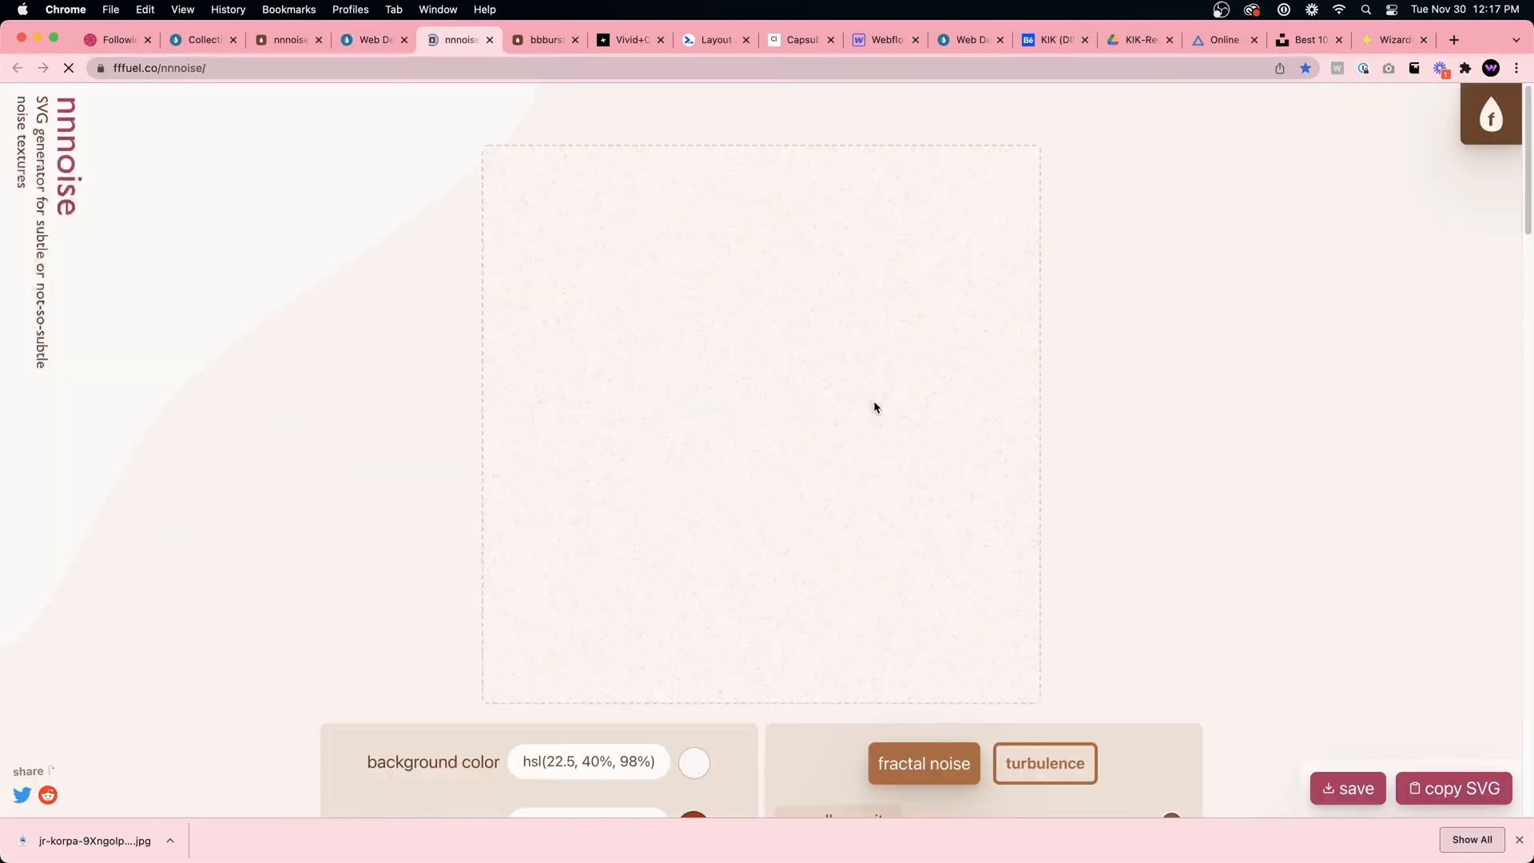
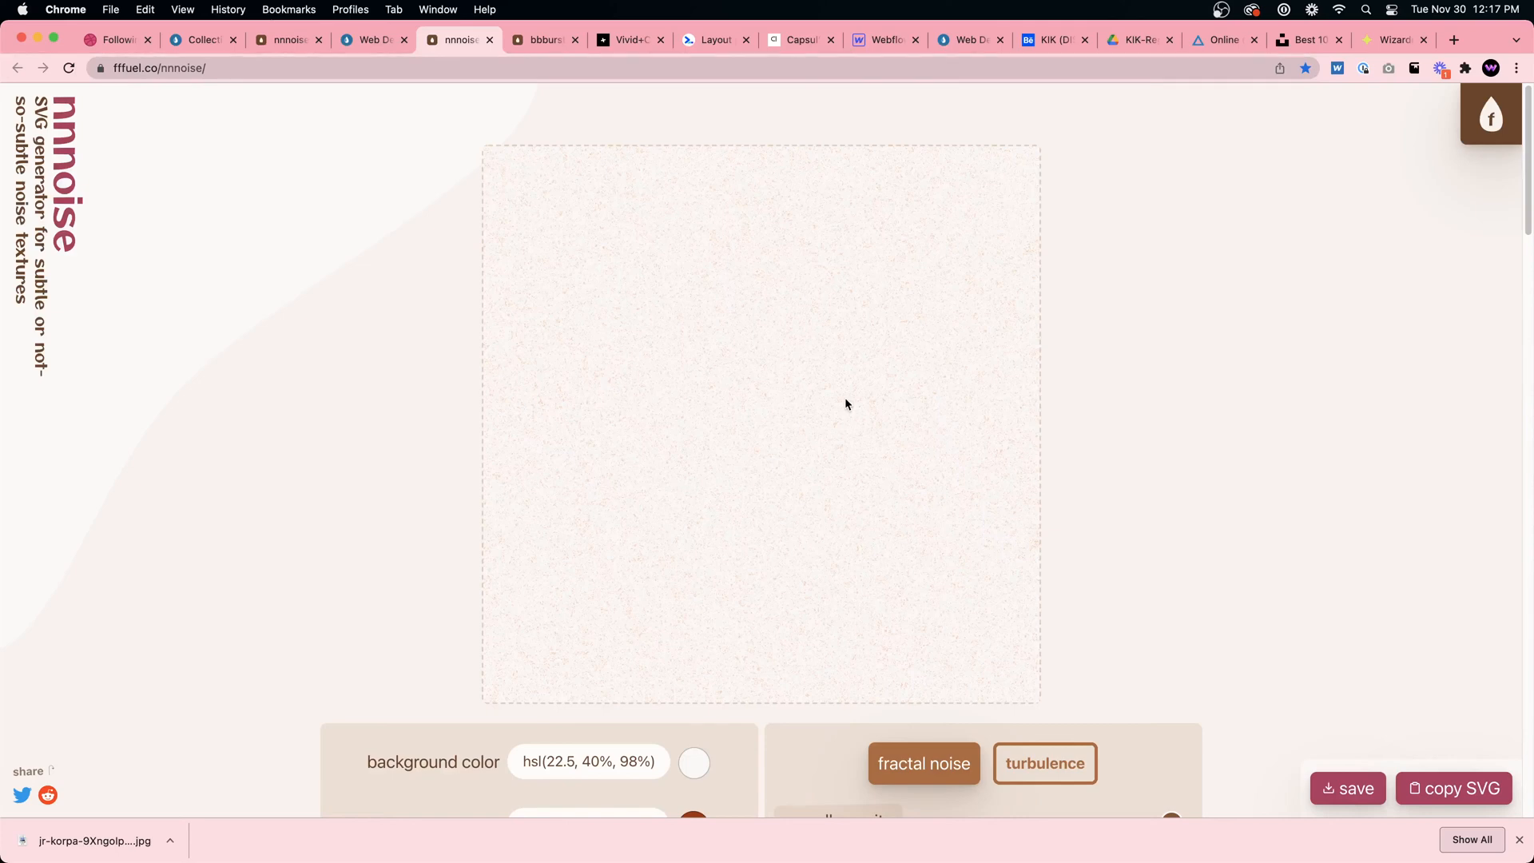
Examine the nnnoise texture preview with its color and noise settings, including the background color picker, and dismiss the downloads bar
scroll(852, 395, "down", 5)
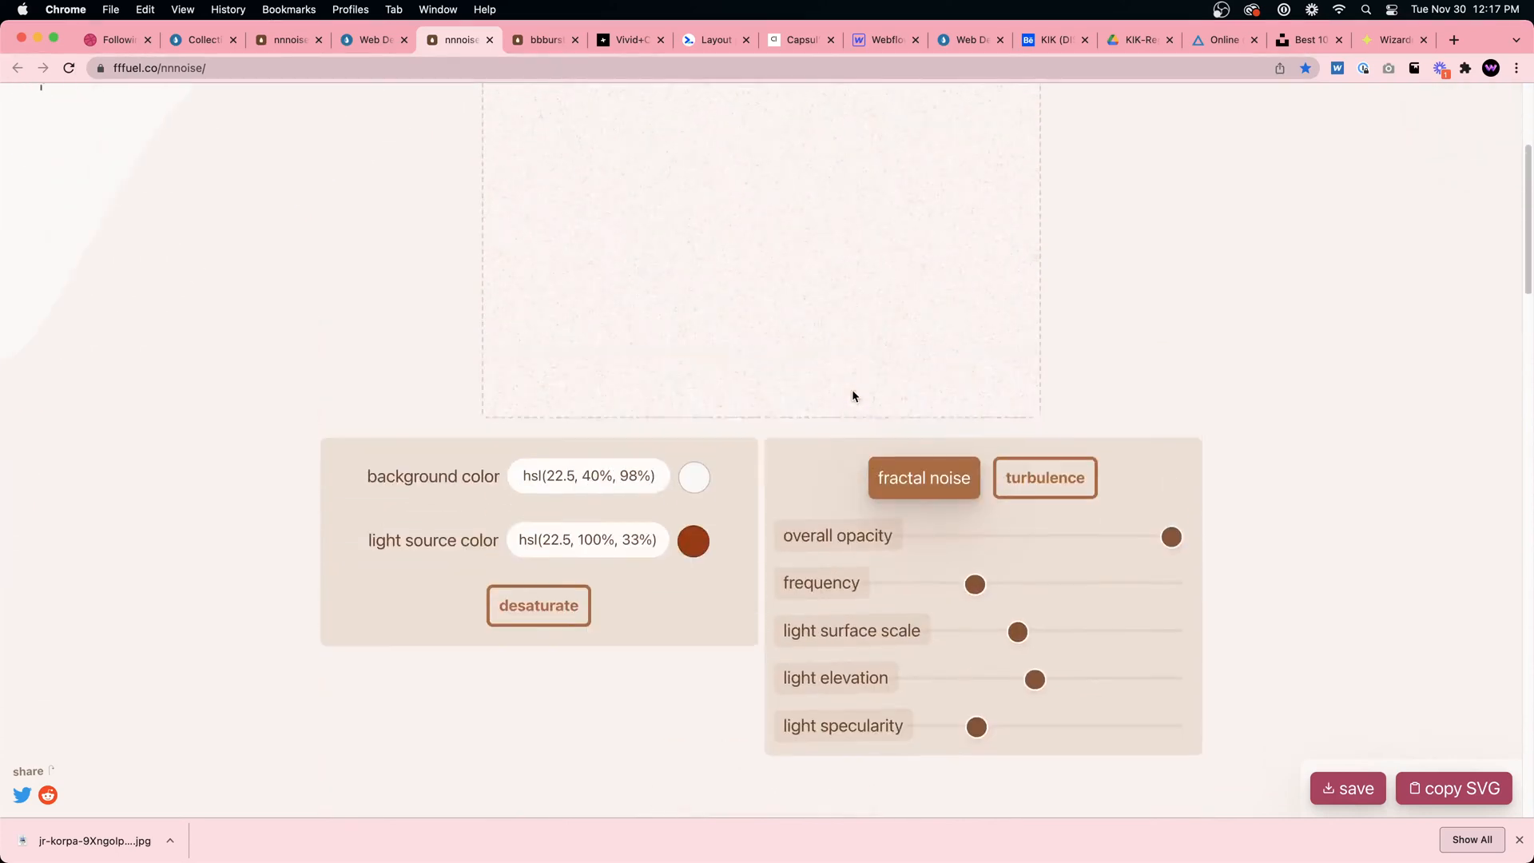
left_click(1520, 841)
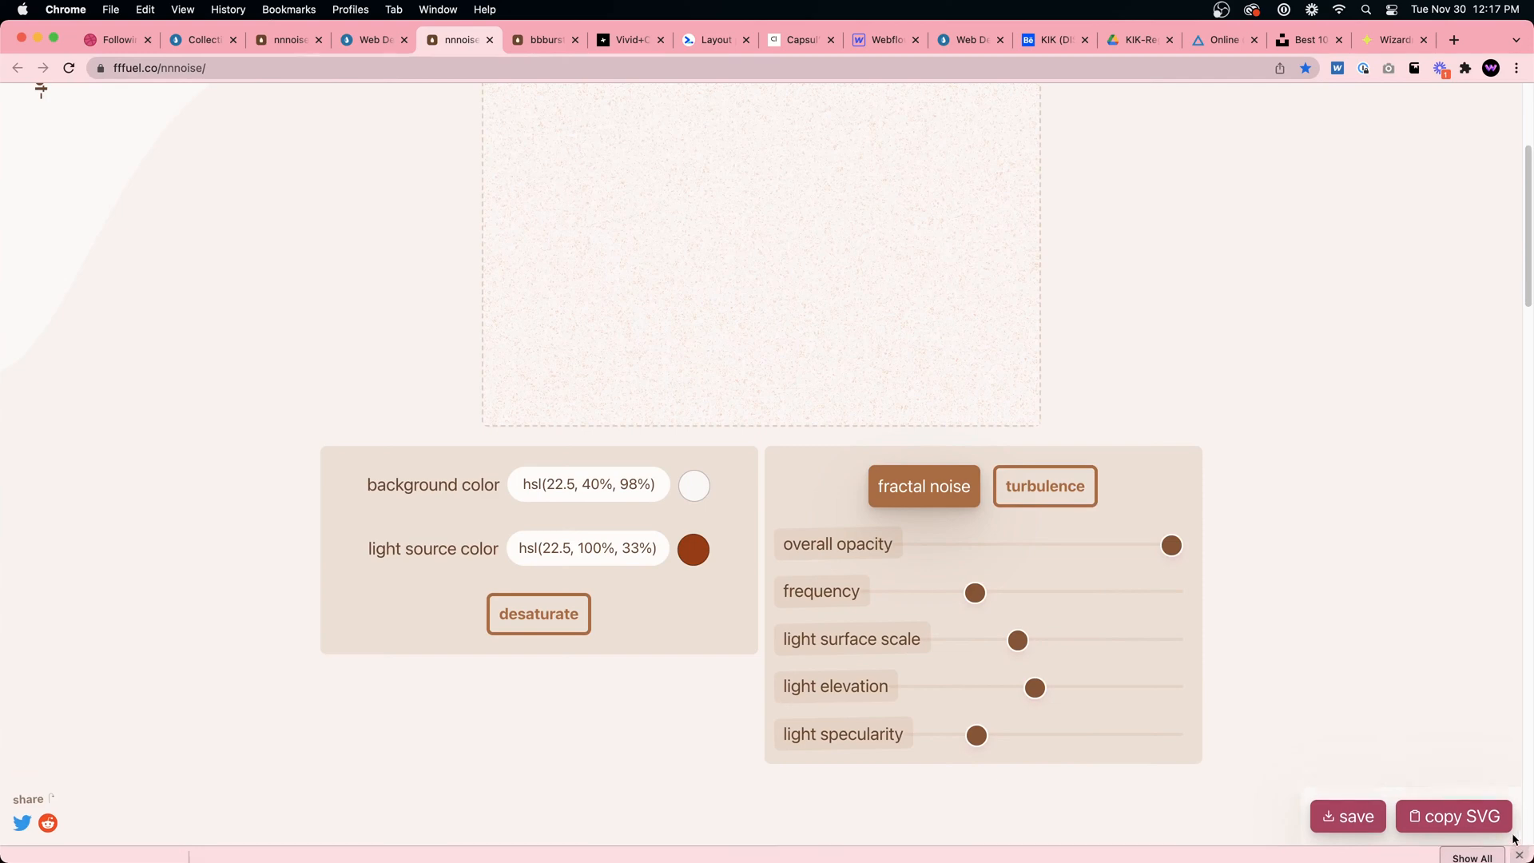
scroll(1158, 432, "up", 4)
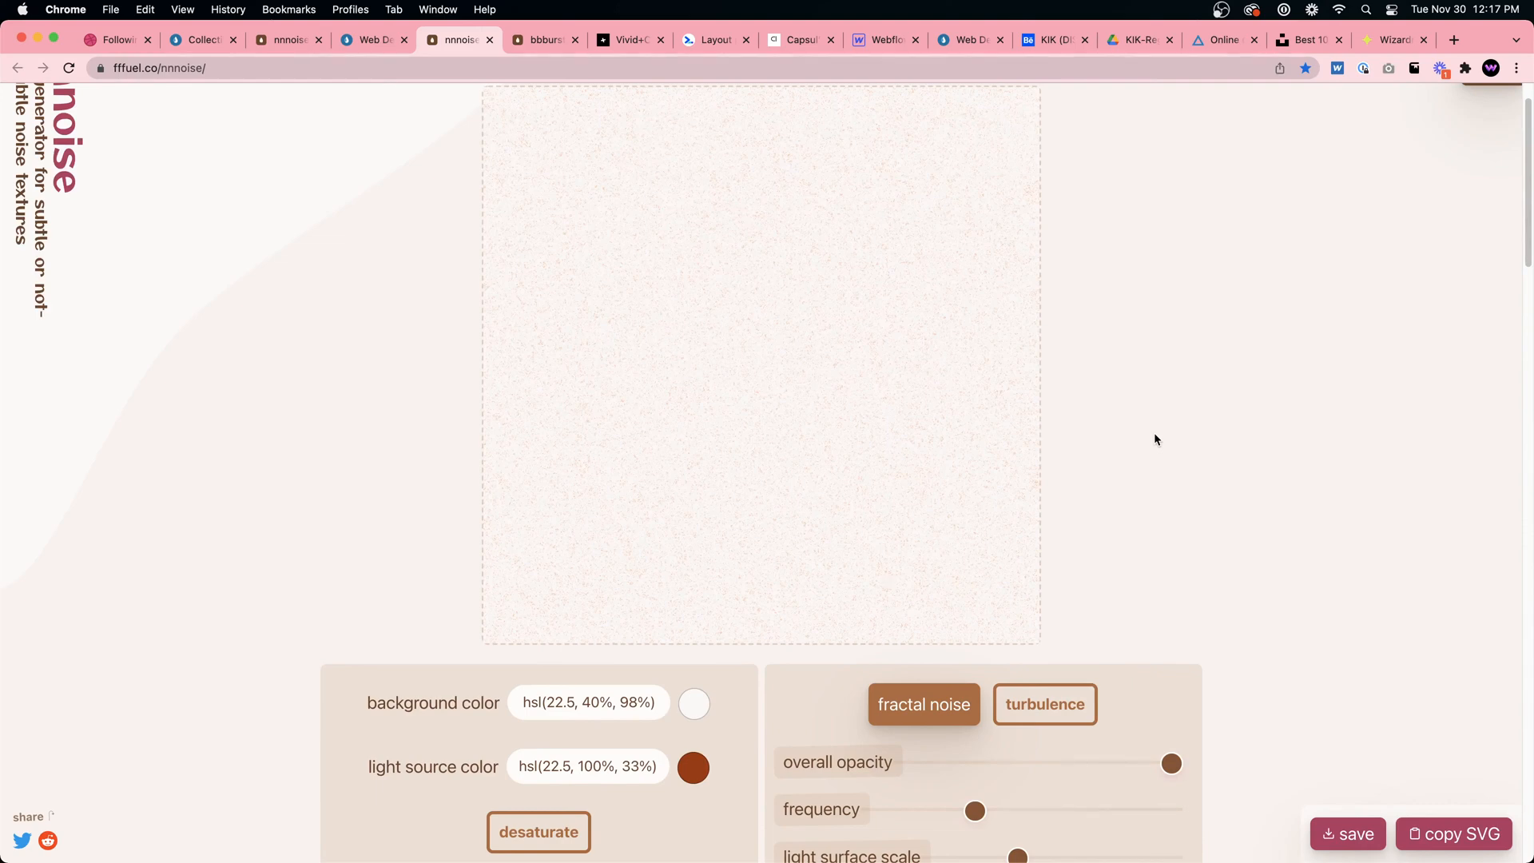
scroll(953, 385, "down", 3)
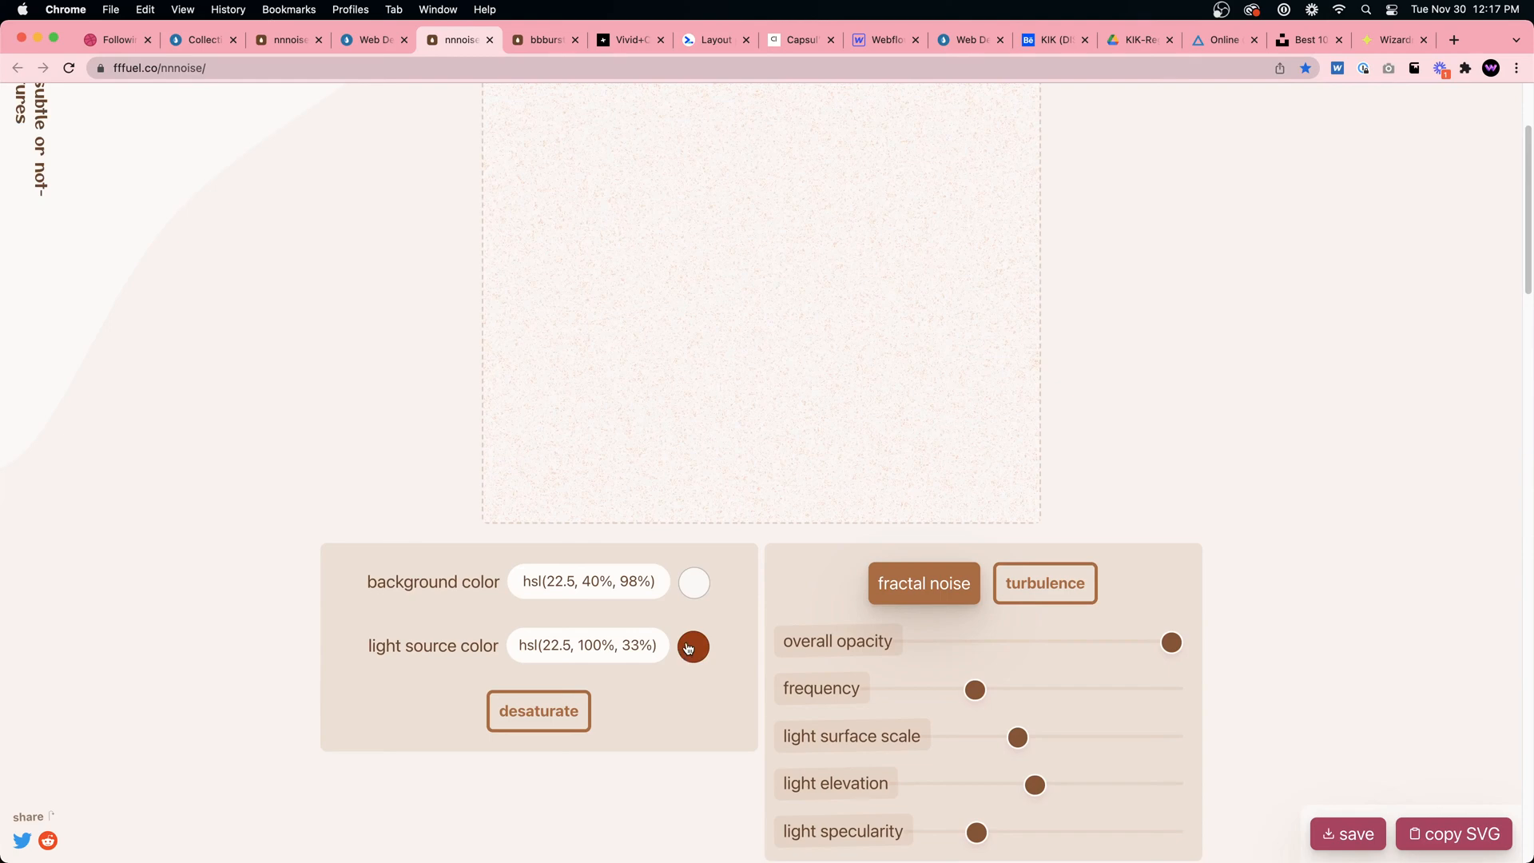
scroll(700, 616, "down", 4)
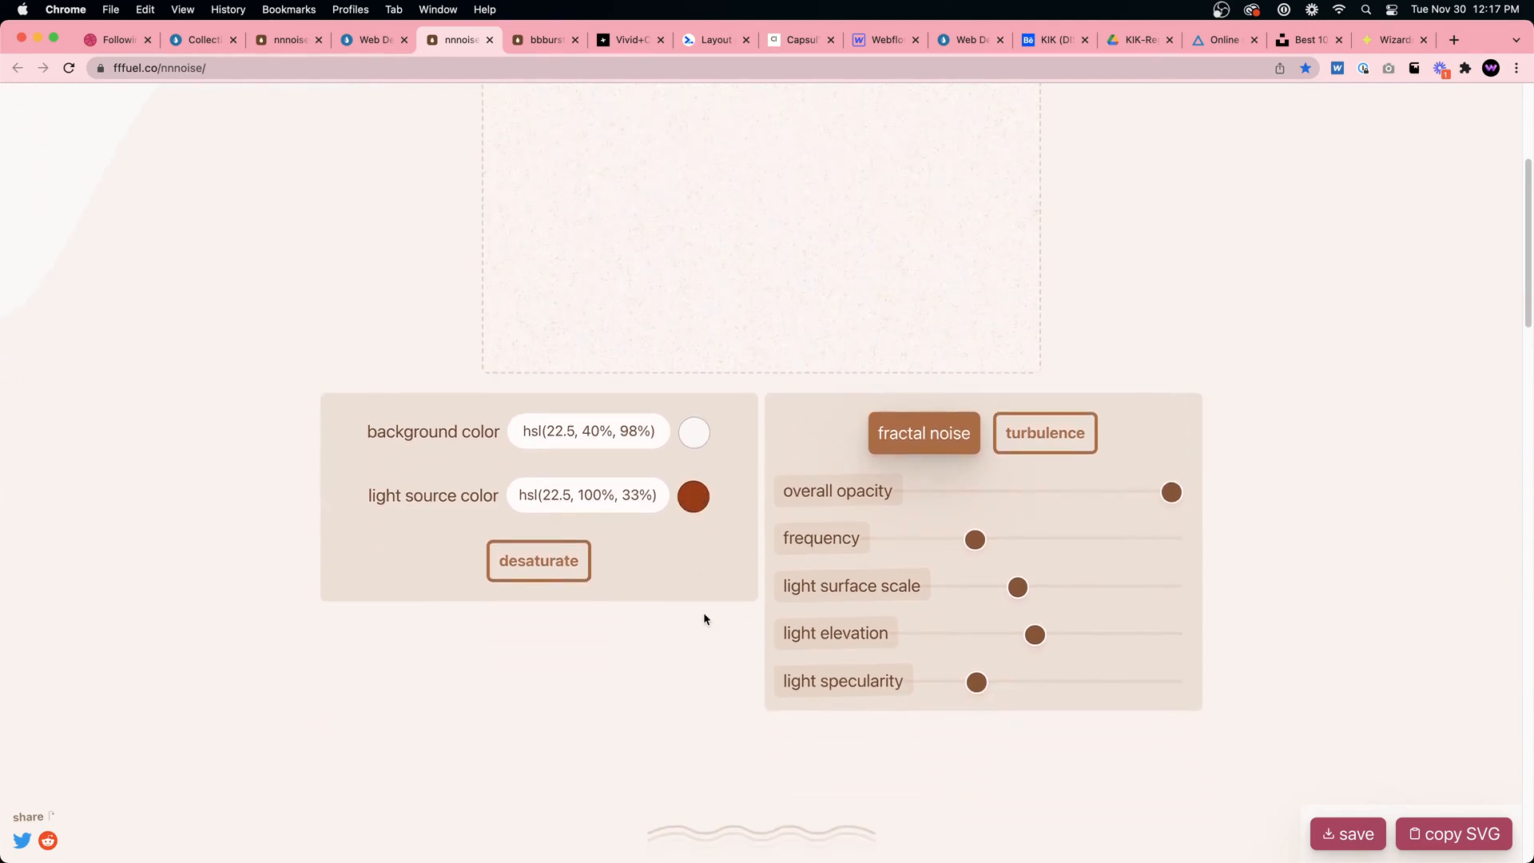
scroll(708, 615, "up", 4)
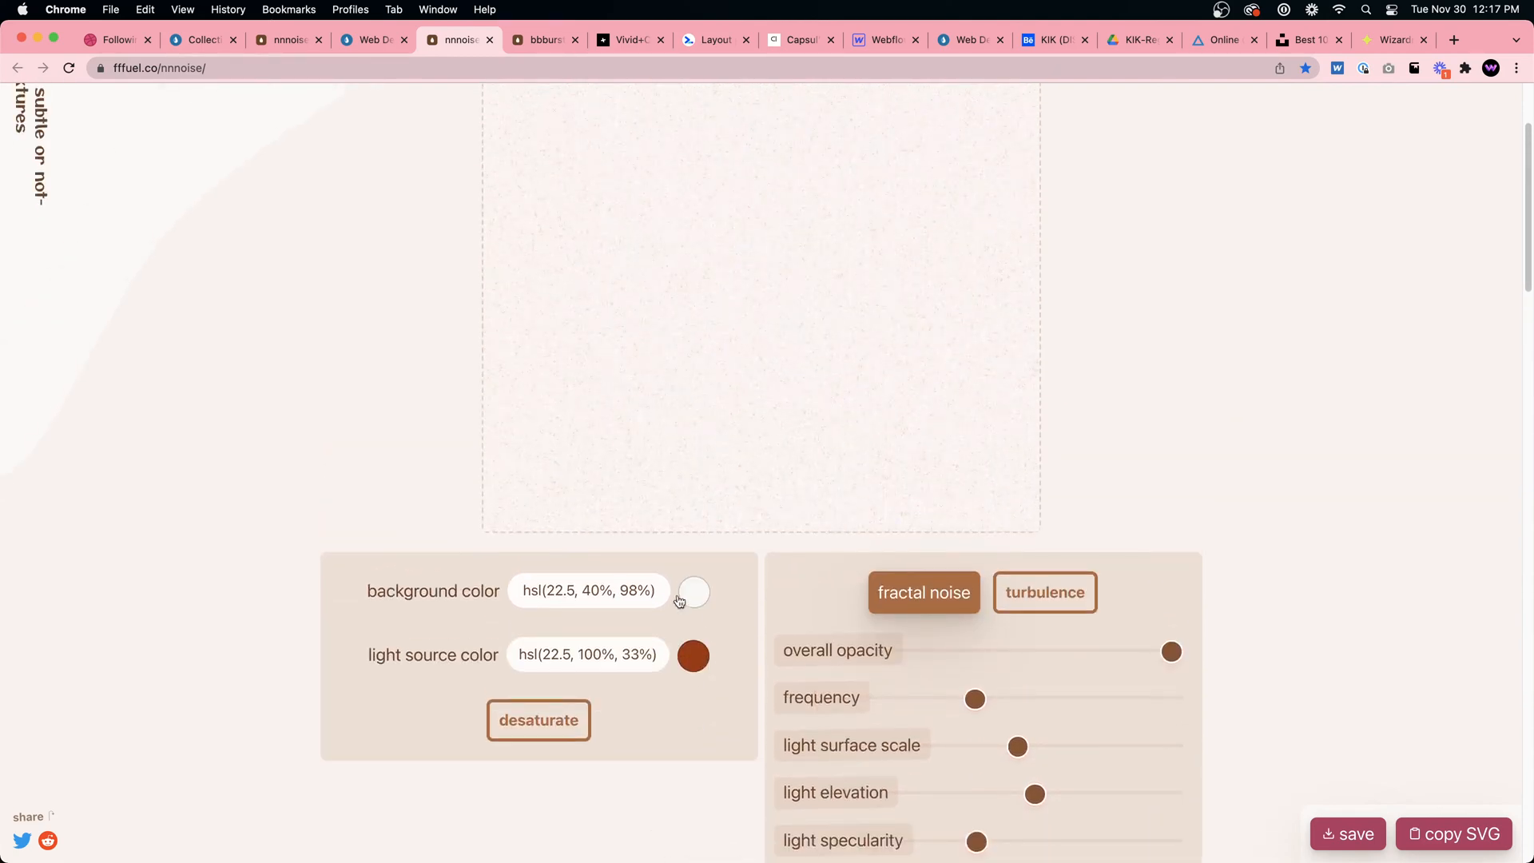
left_click(685, 597)
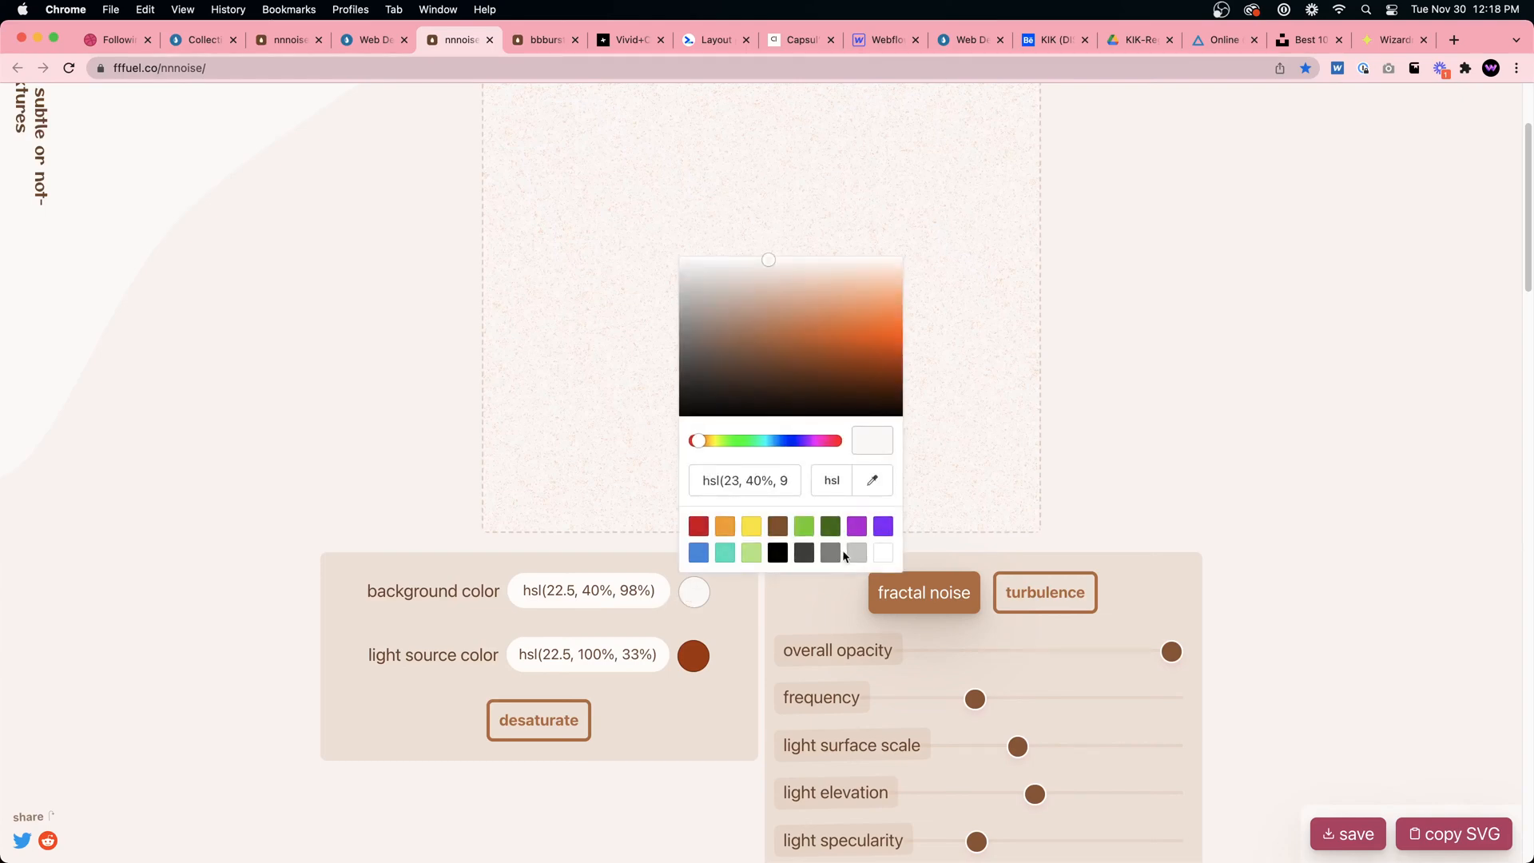
left_click(389, 485)
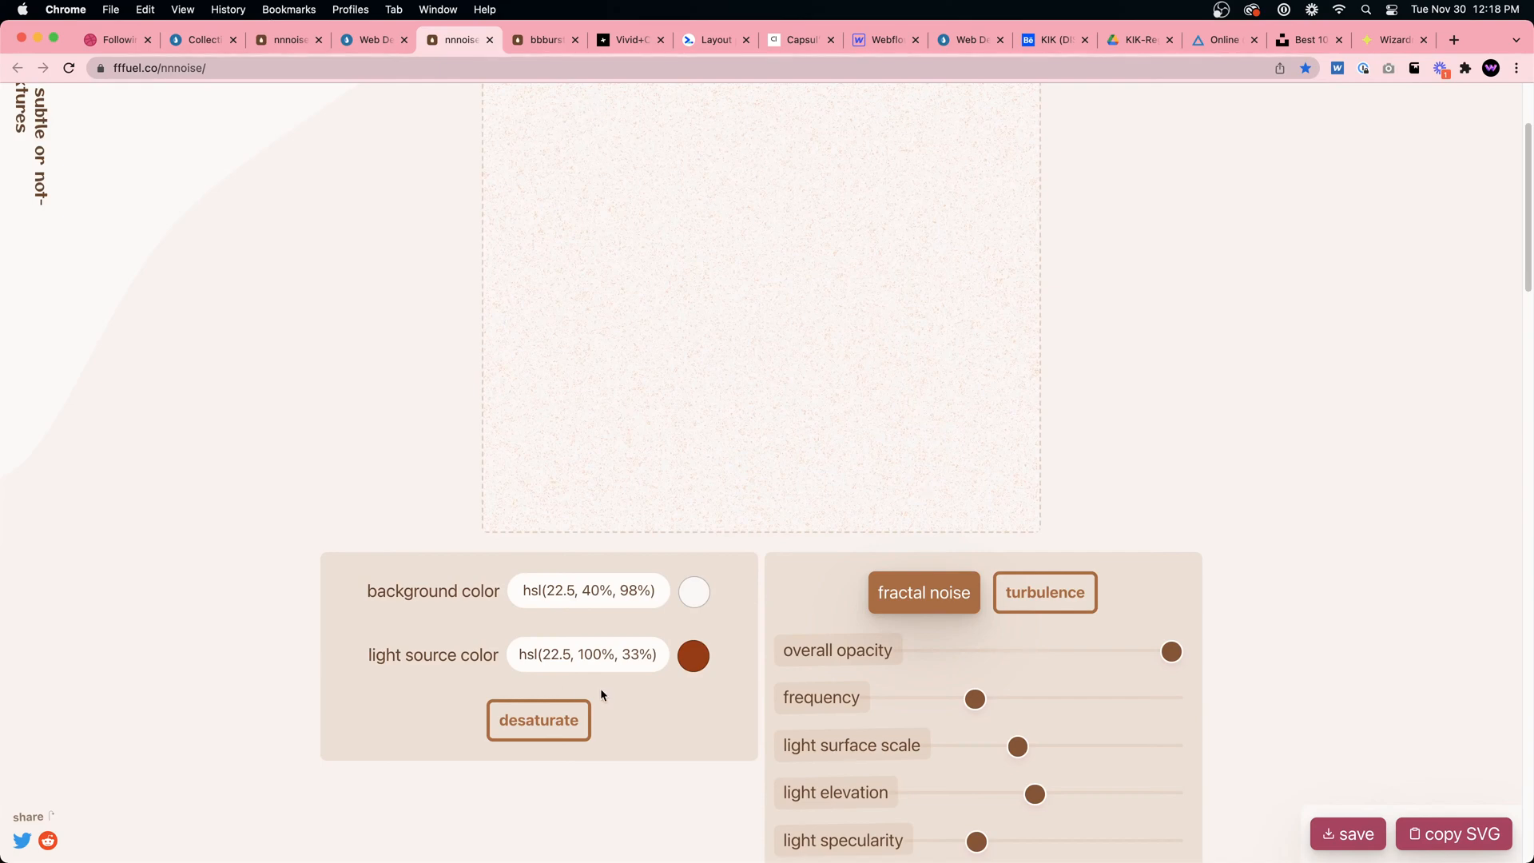
scroll(661, 575, "up", 3)
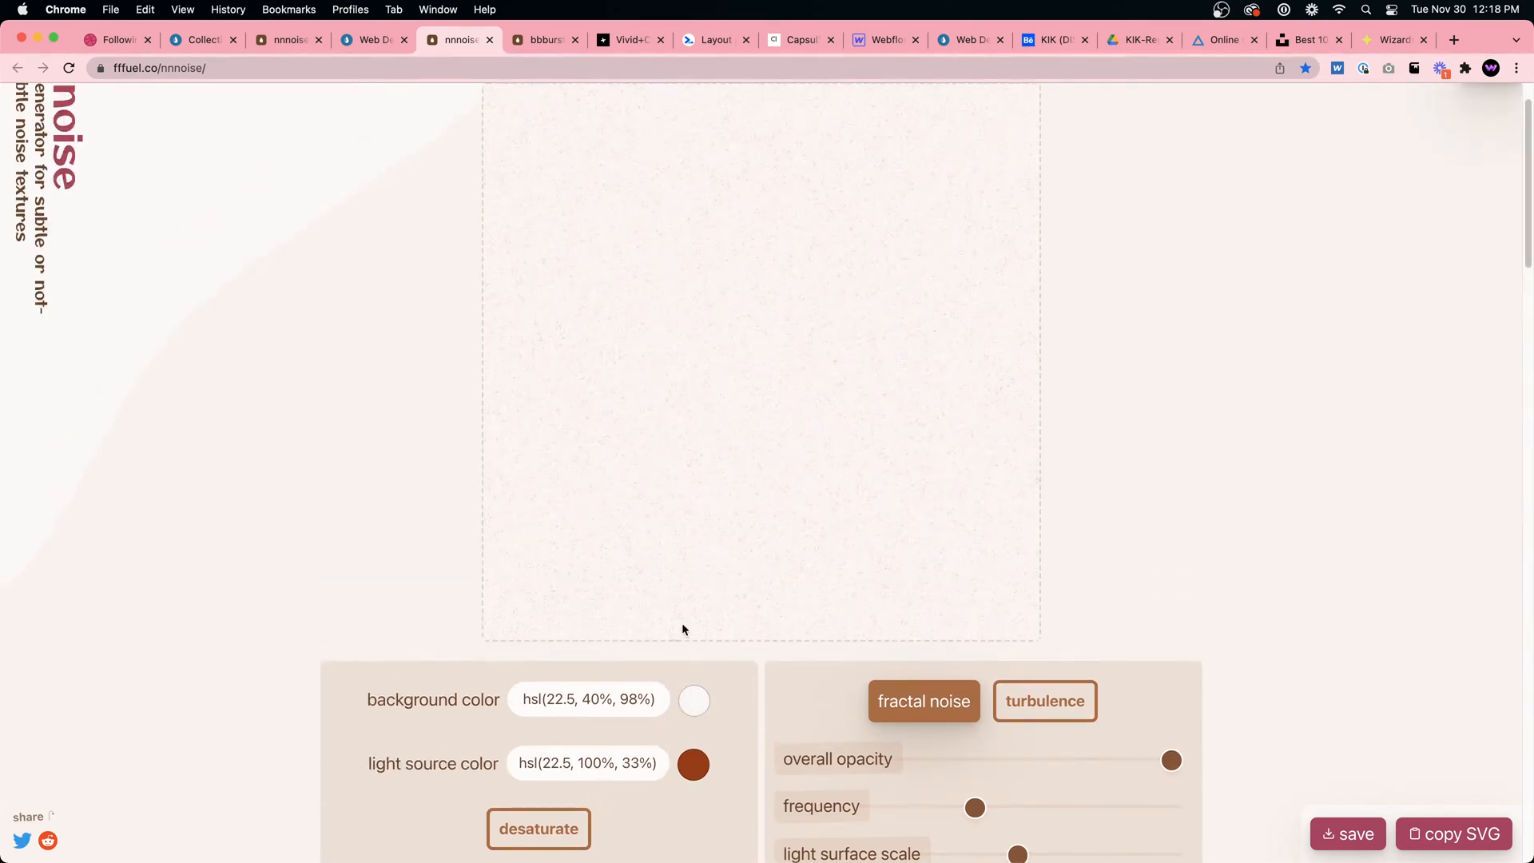
scroll(700, 613, "down", 5)
scroll(704, 607, "up", 4)
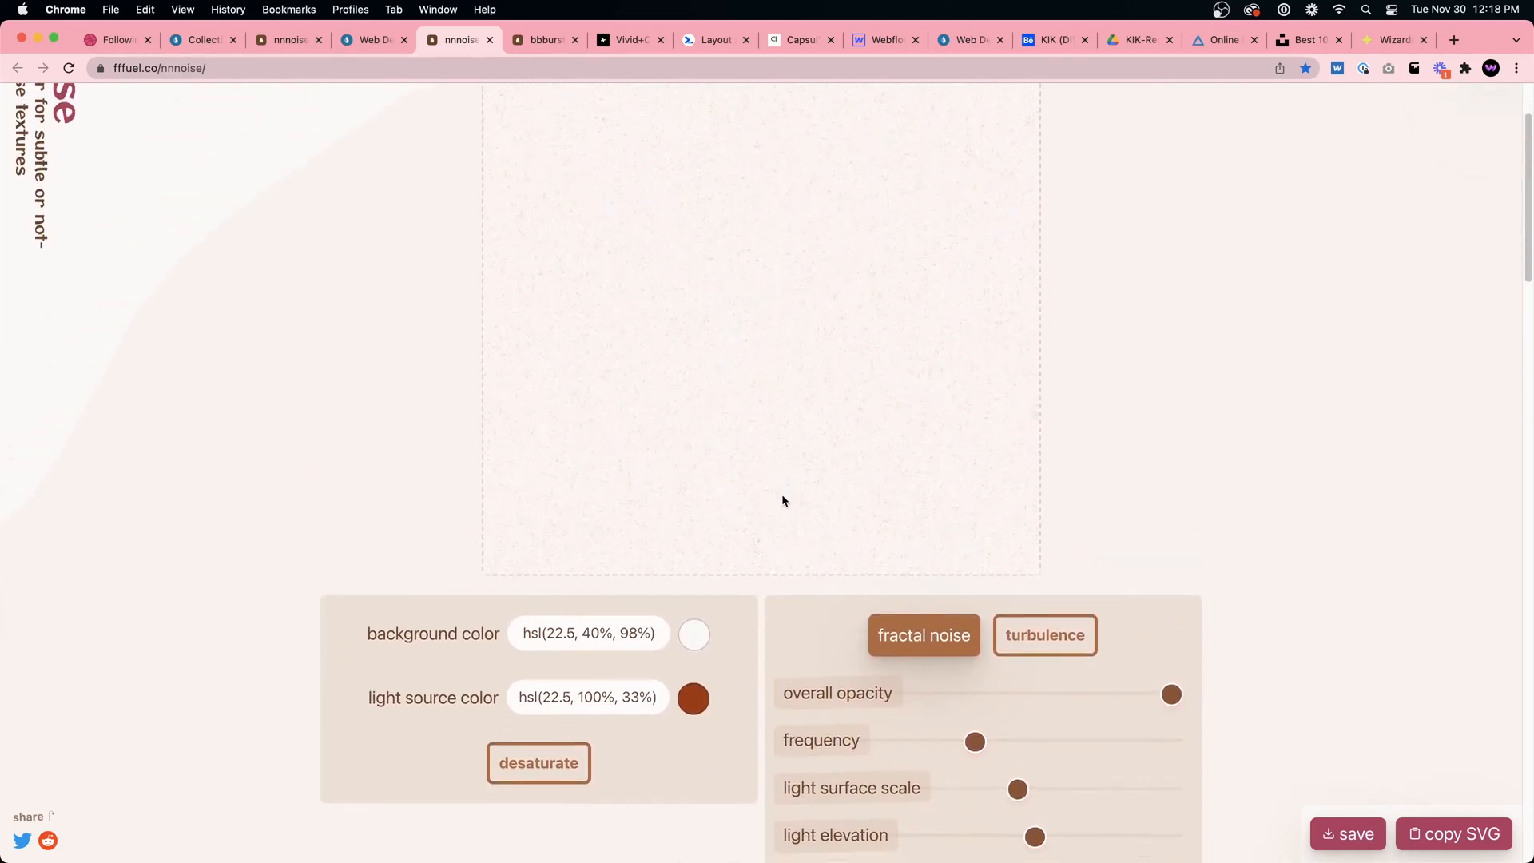
Set the noise texture's light source color to black, hsl(0, 0%, 0%)
scroll(783, 500, "down", 1)
left_click(694, 686)
left_click(778, 647)
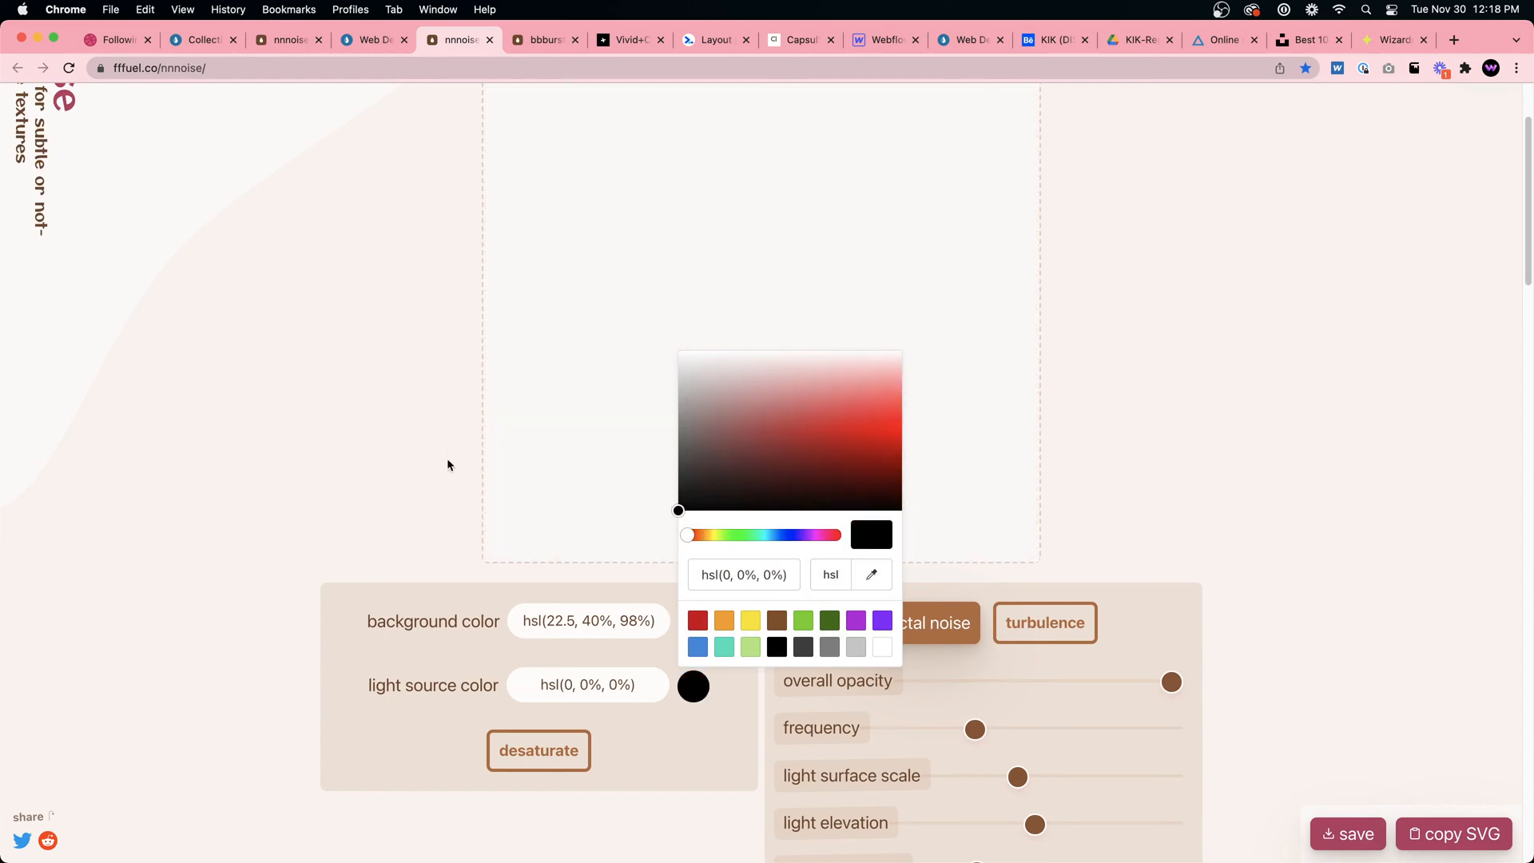
left_click(592, 462)
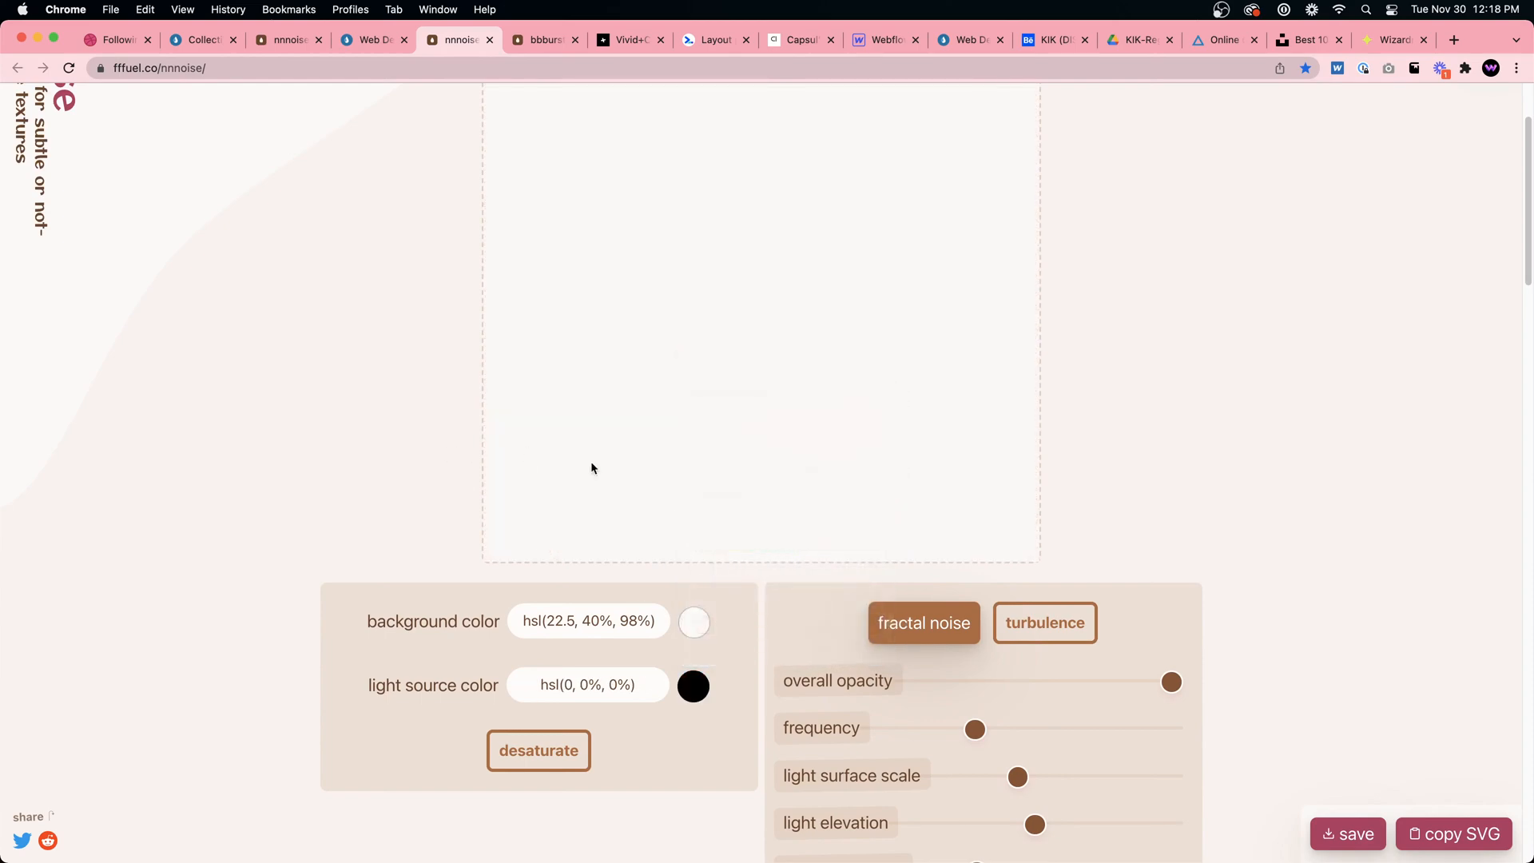
Try light green, yellow, brown, green and gray preset swatches as the noise texture's light source color
left_click(694, 686)
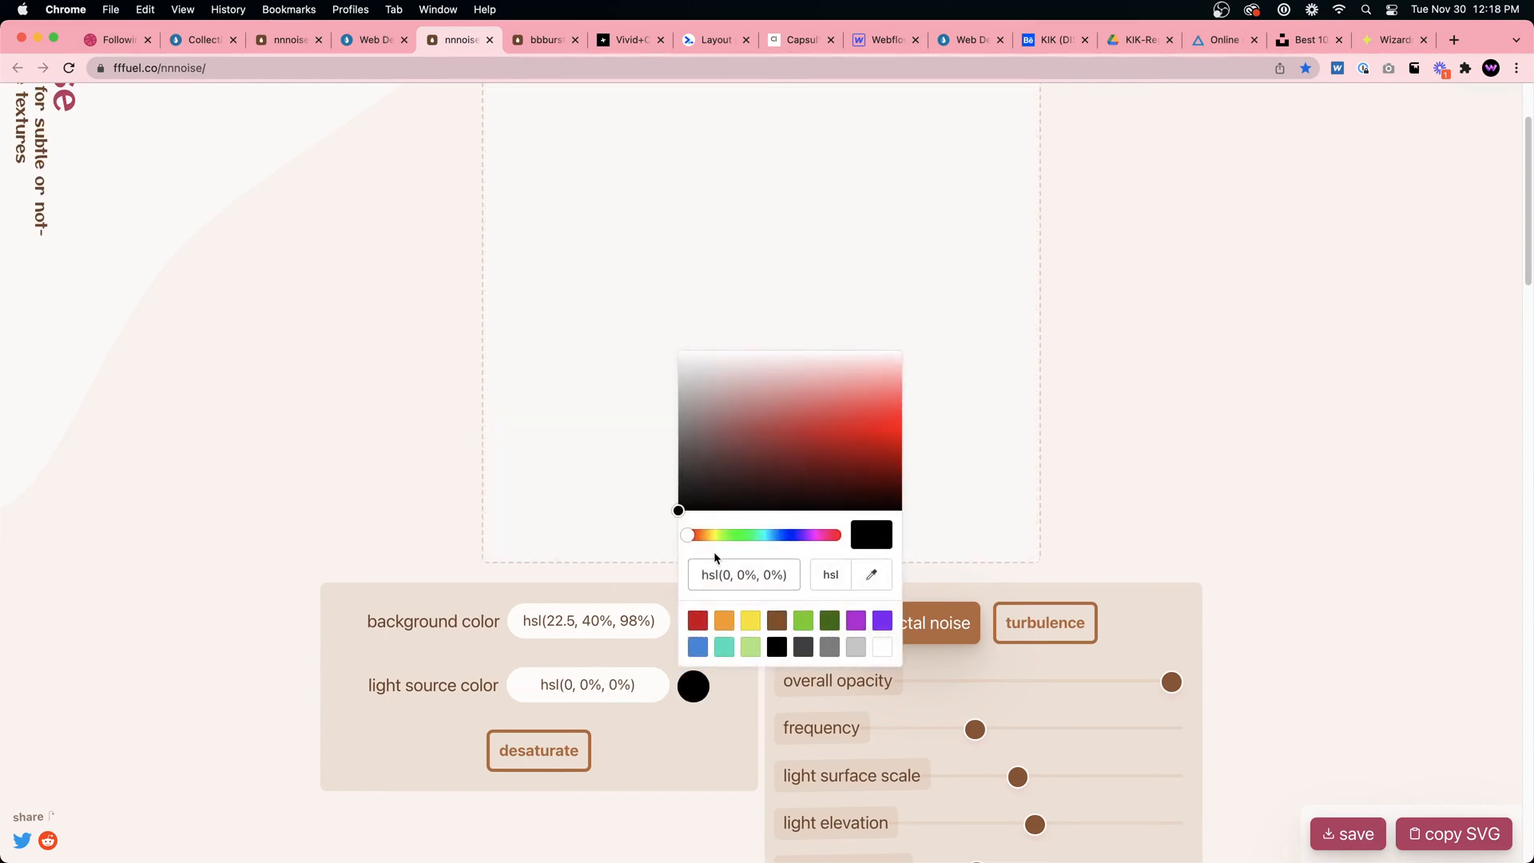
left_click_drag(697, 497, 760, 434)
left_click(753, 651)
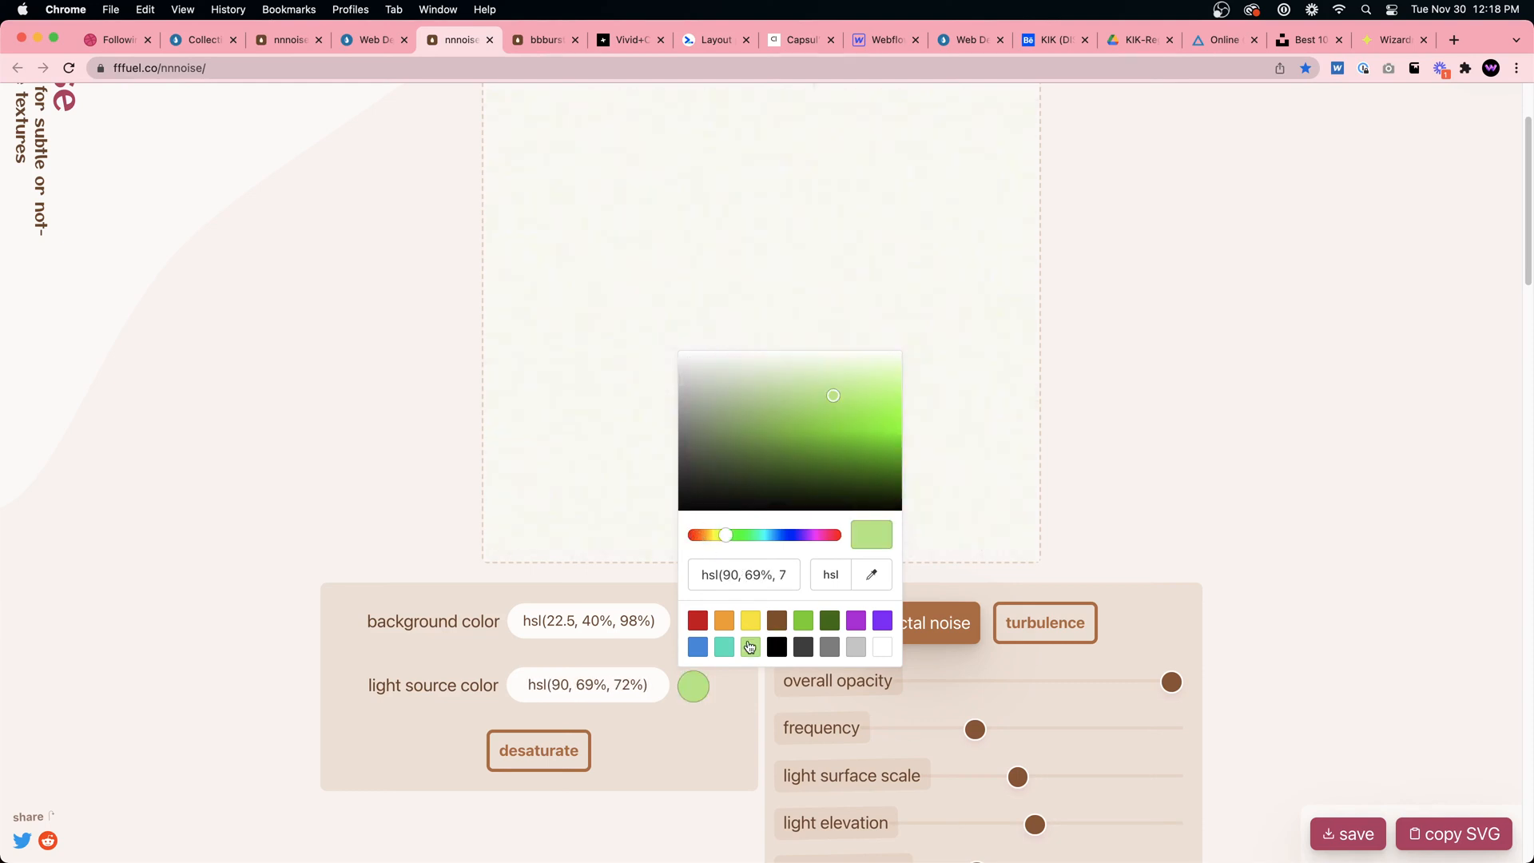
left_click(753, 624)
left_click(776, 626)
left_click(801, 623)
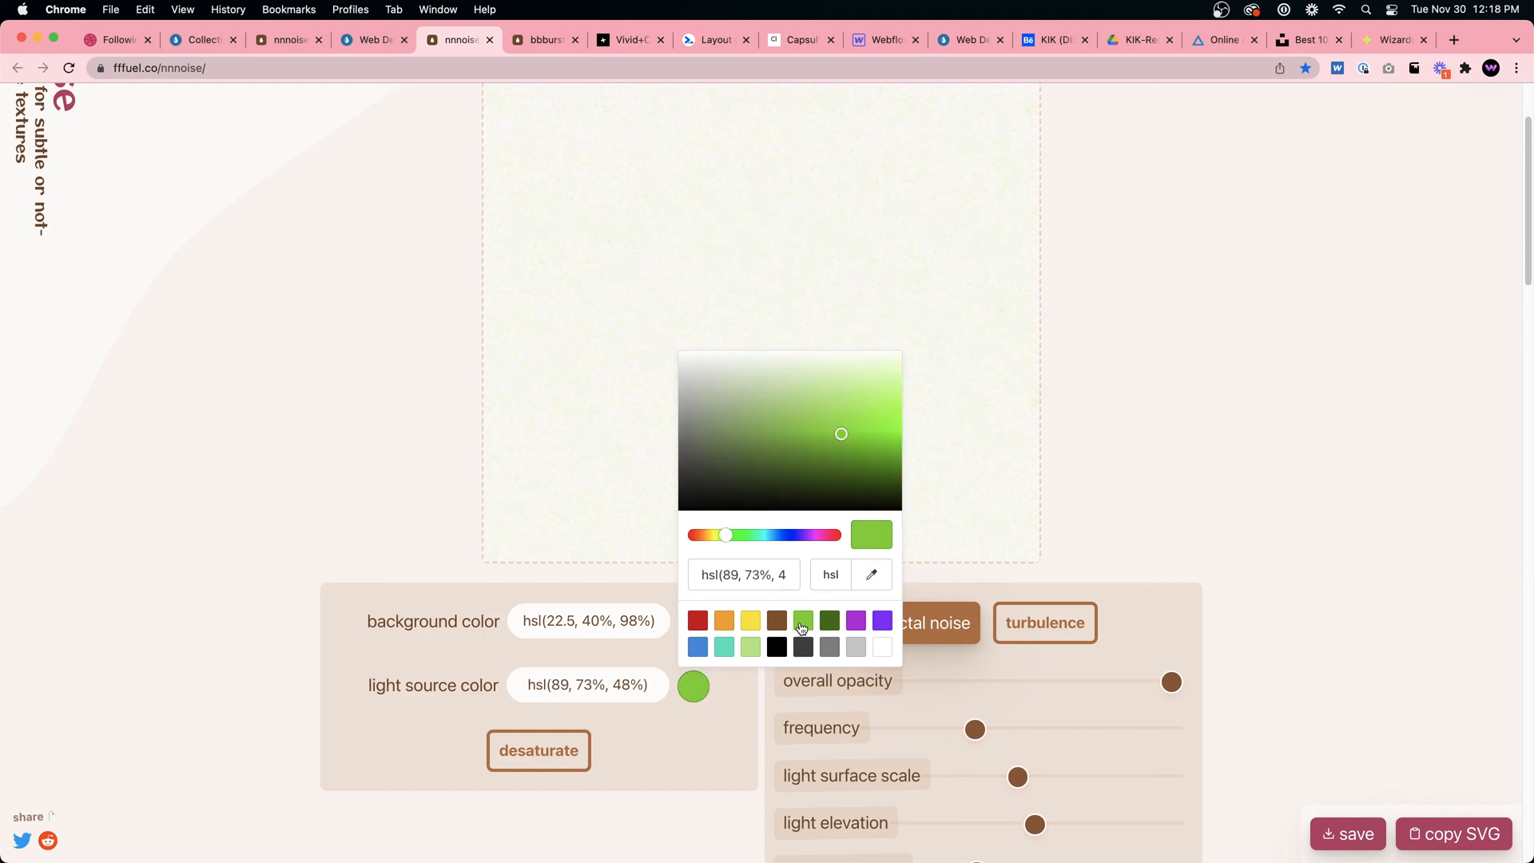
left_click(829, 646)
left_click(804, 649)
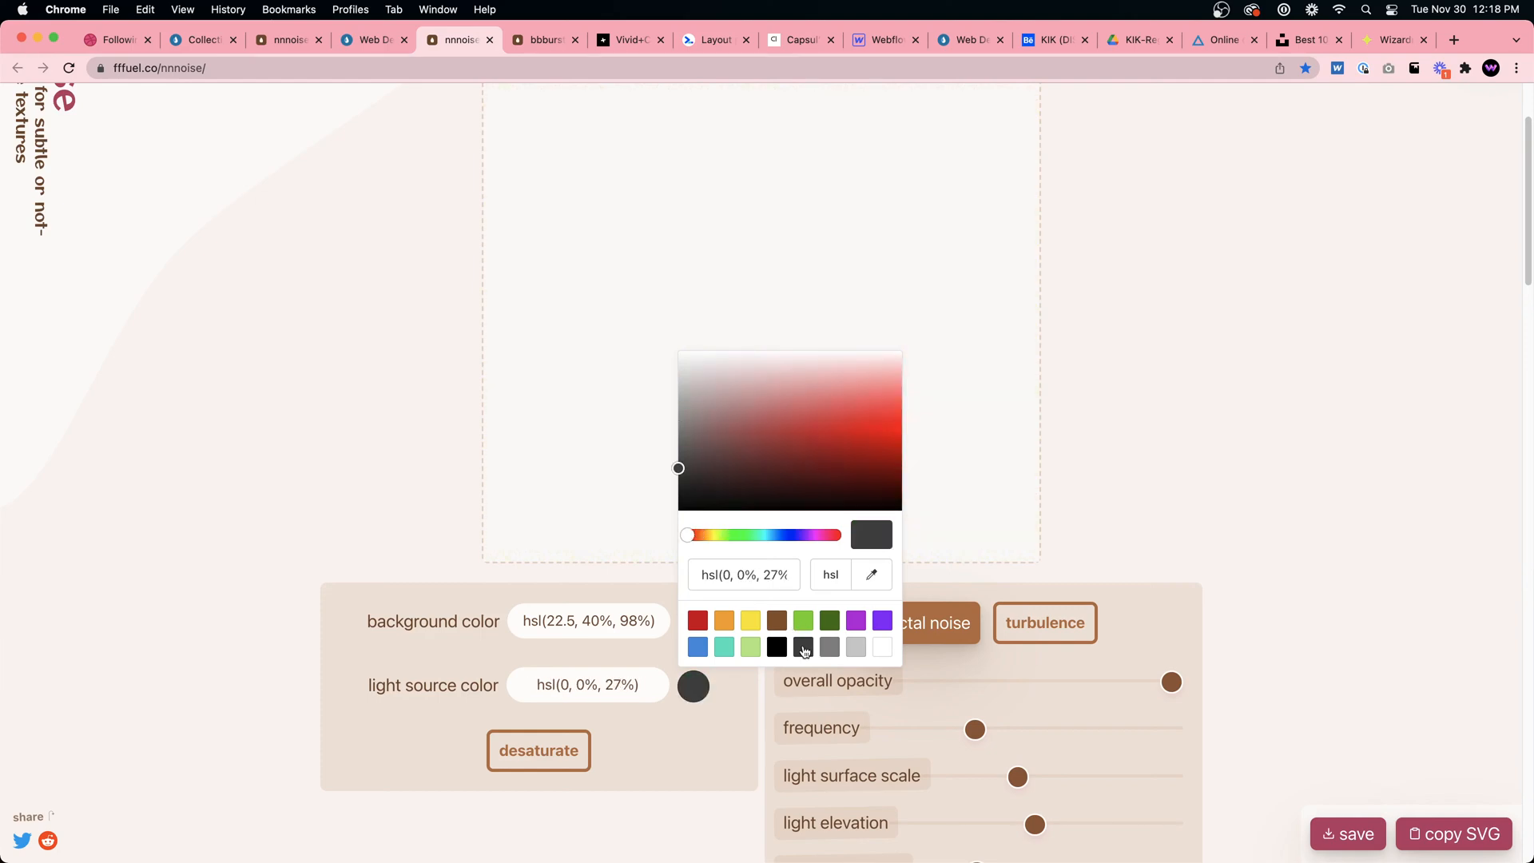
Try red, yellow, purple and gray presets as the light source color, and return it to black, hsl(0, 0%, 0%)
left_click(698, 620)
left_click(751, 623)
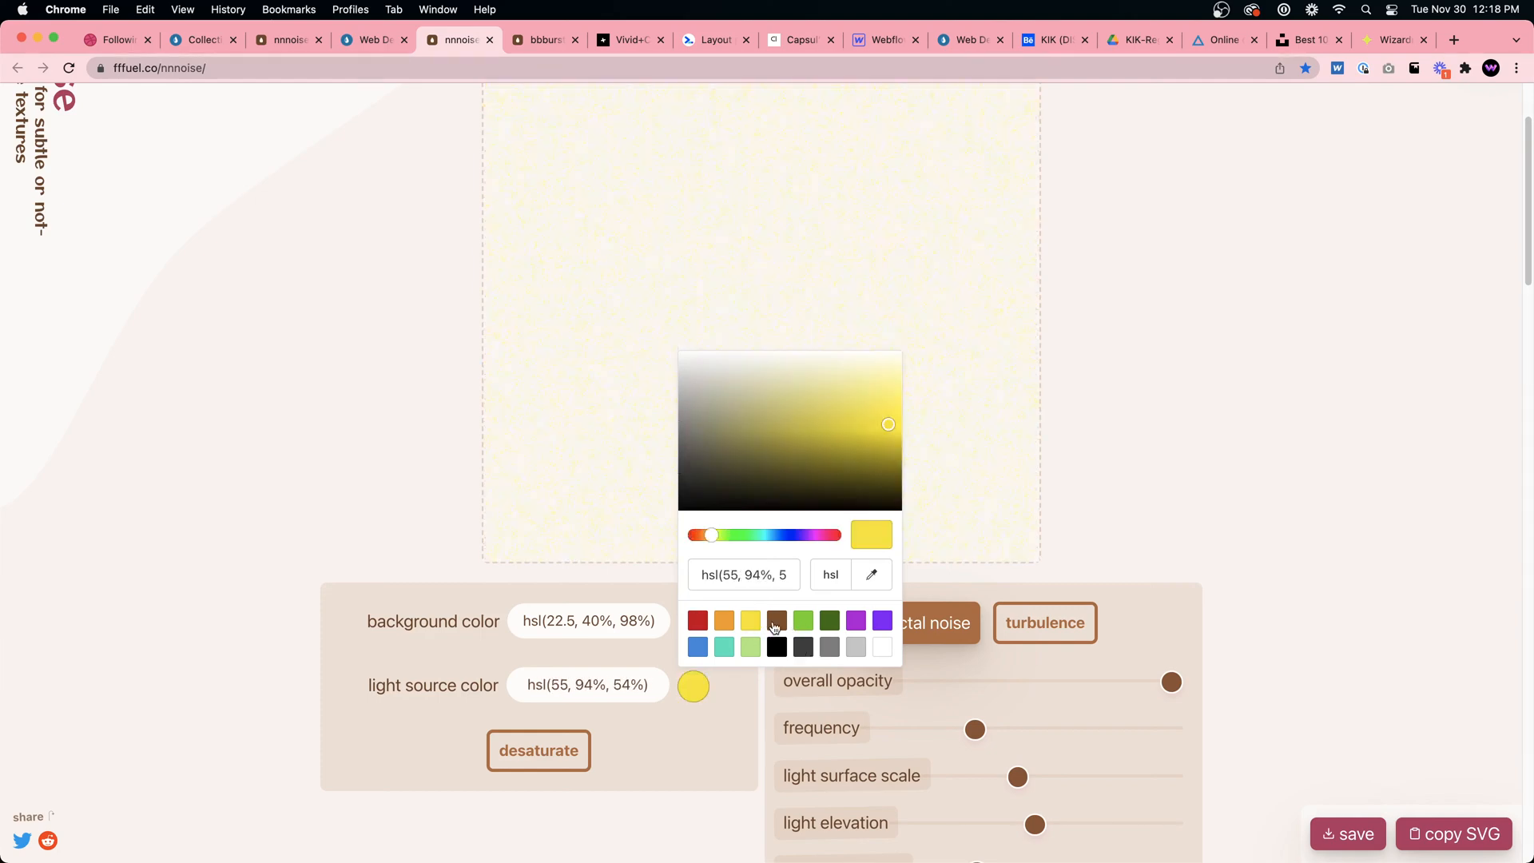
left_click(855, 622)
left_click(856, 647)
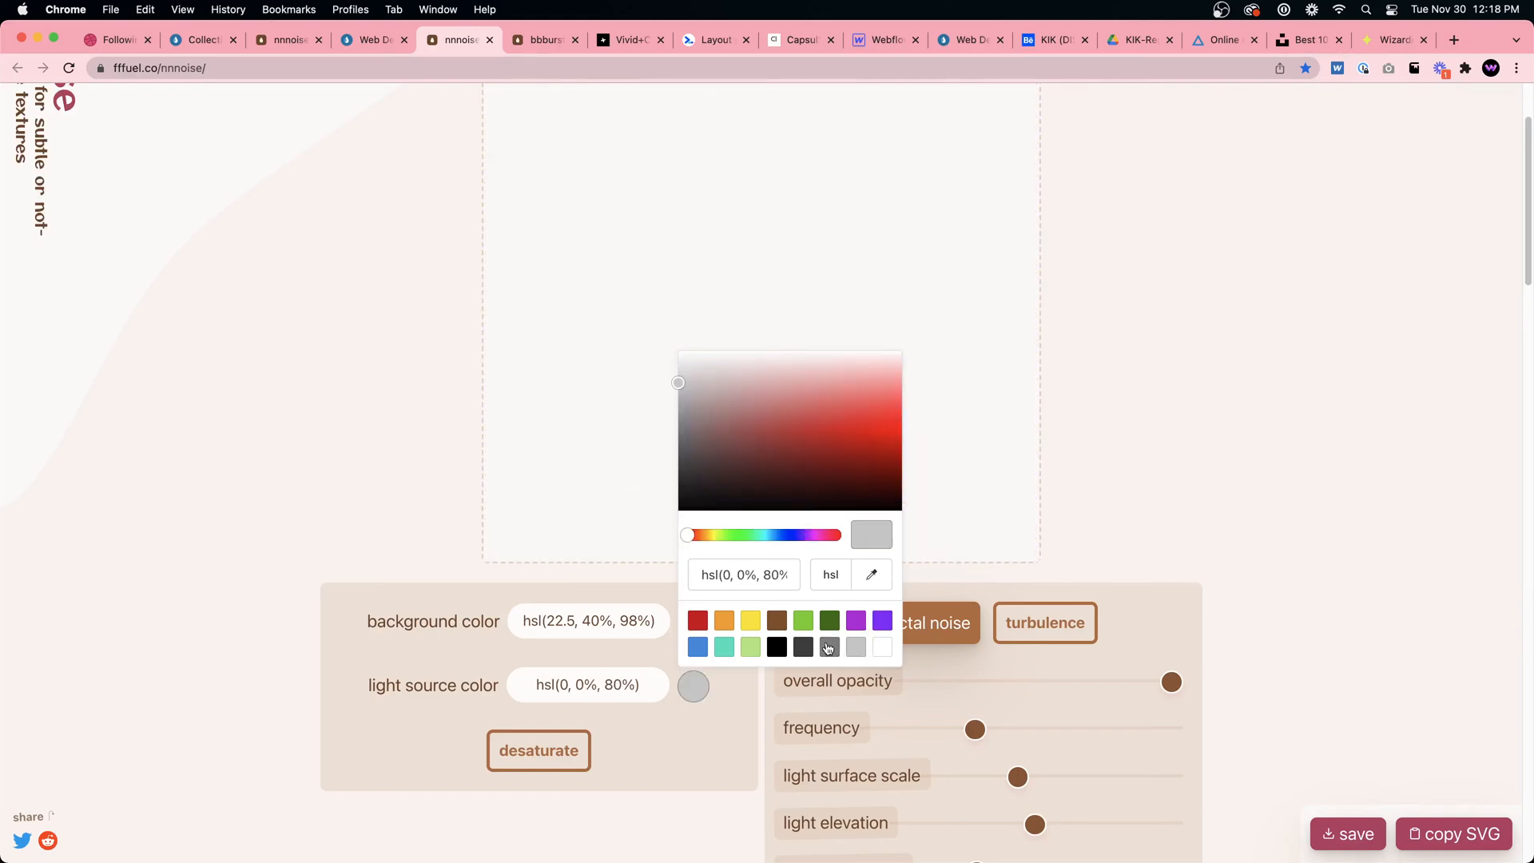
left_click(830, 647)
left_click(802, 647)
left_click(777, 647)
left_click(404, 505)
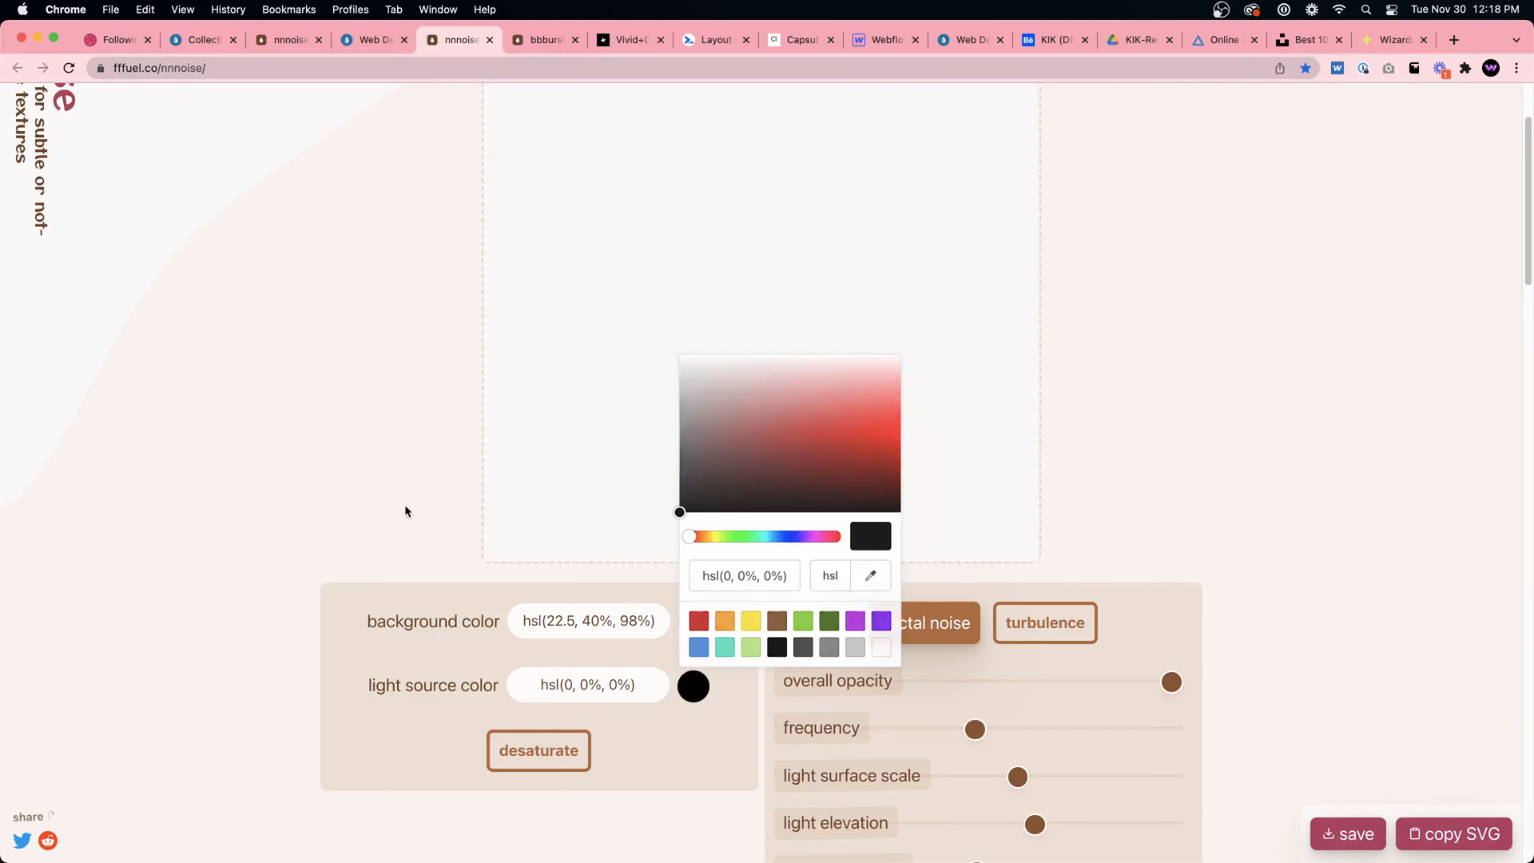
Set the noise texture's background color to pure white, hsl(0, 0%, 100%)
left_click(694, 621)
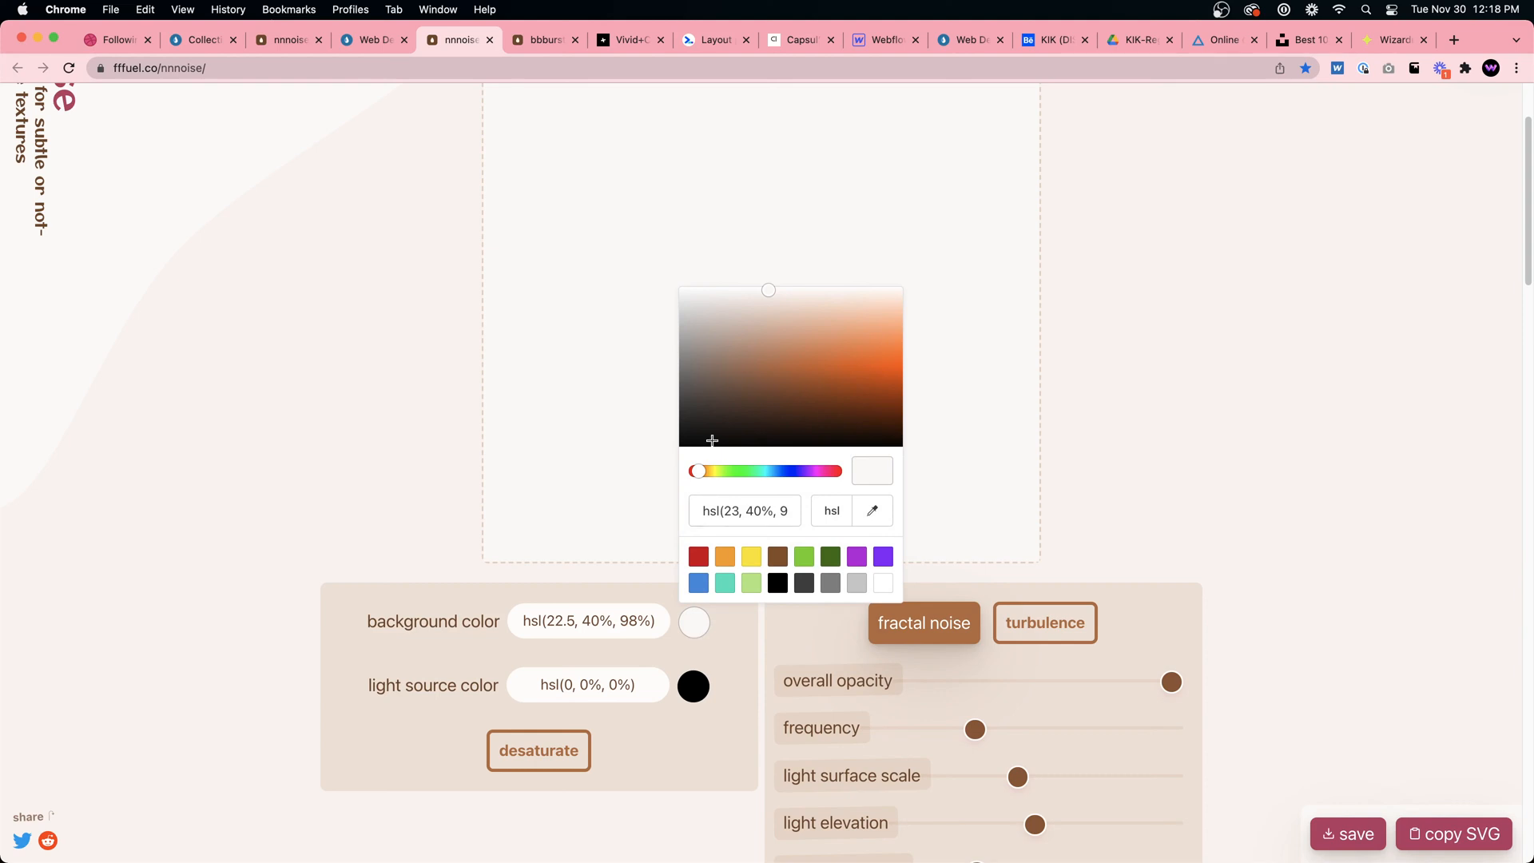
left_click_drag(684, 445, 664, 270)
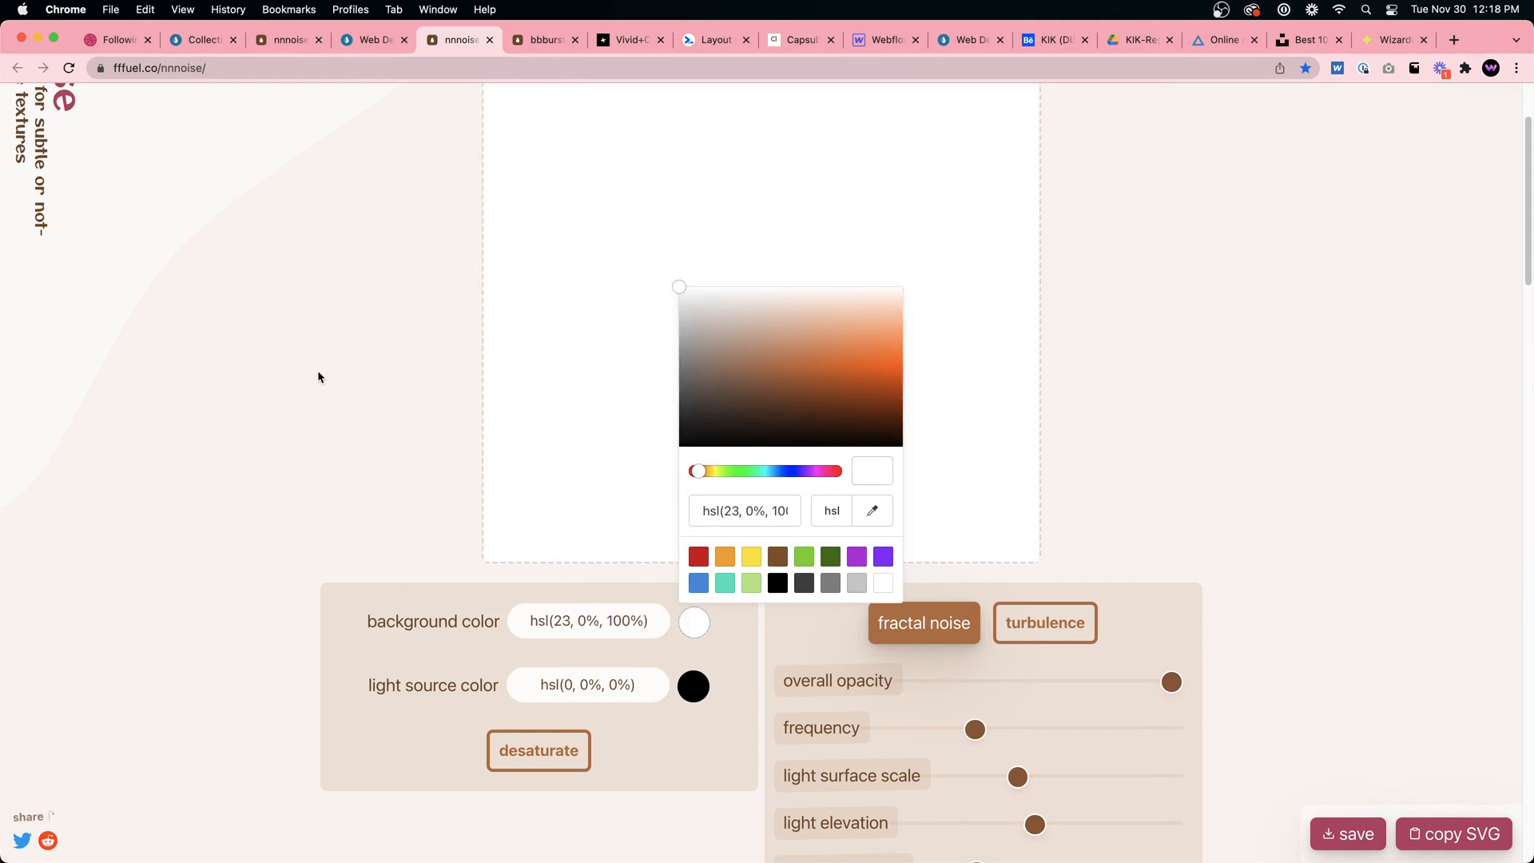
left_click(883, 584)
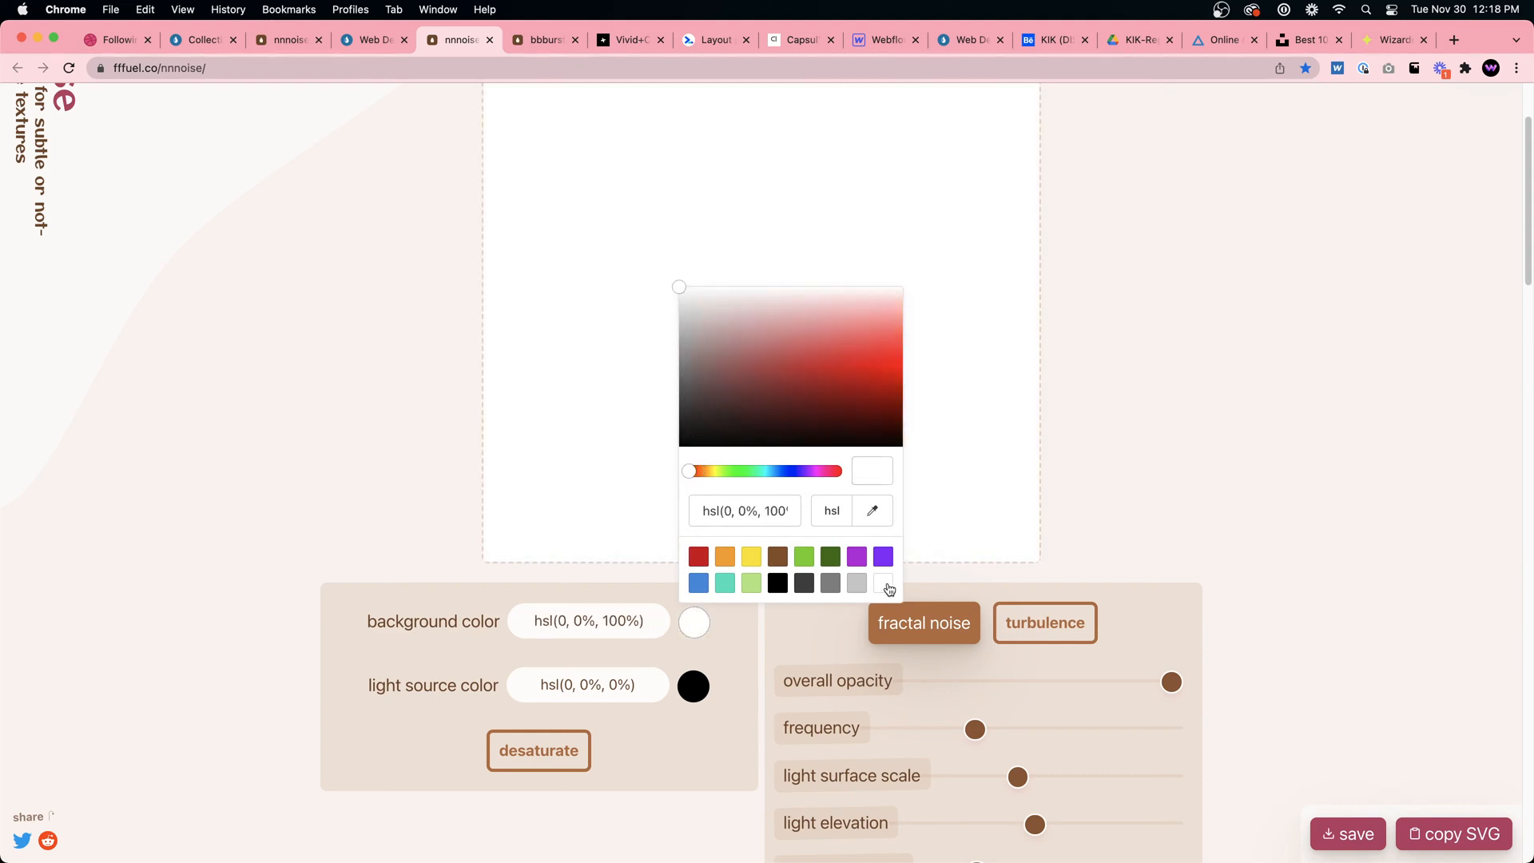
left_click(1067, 514)
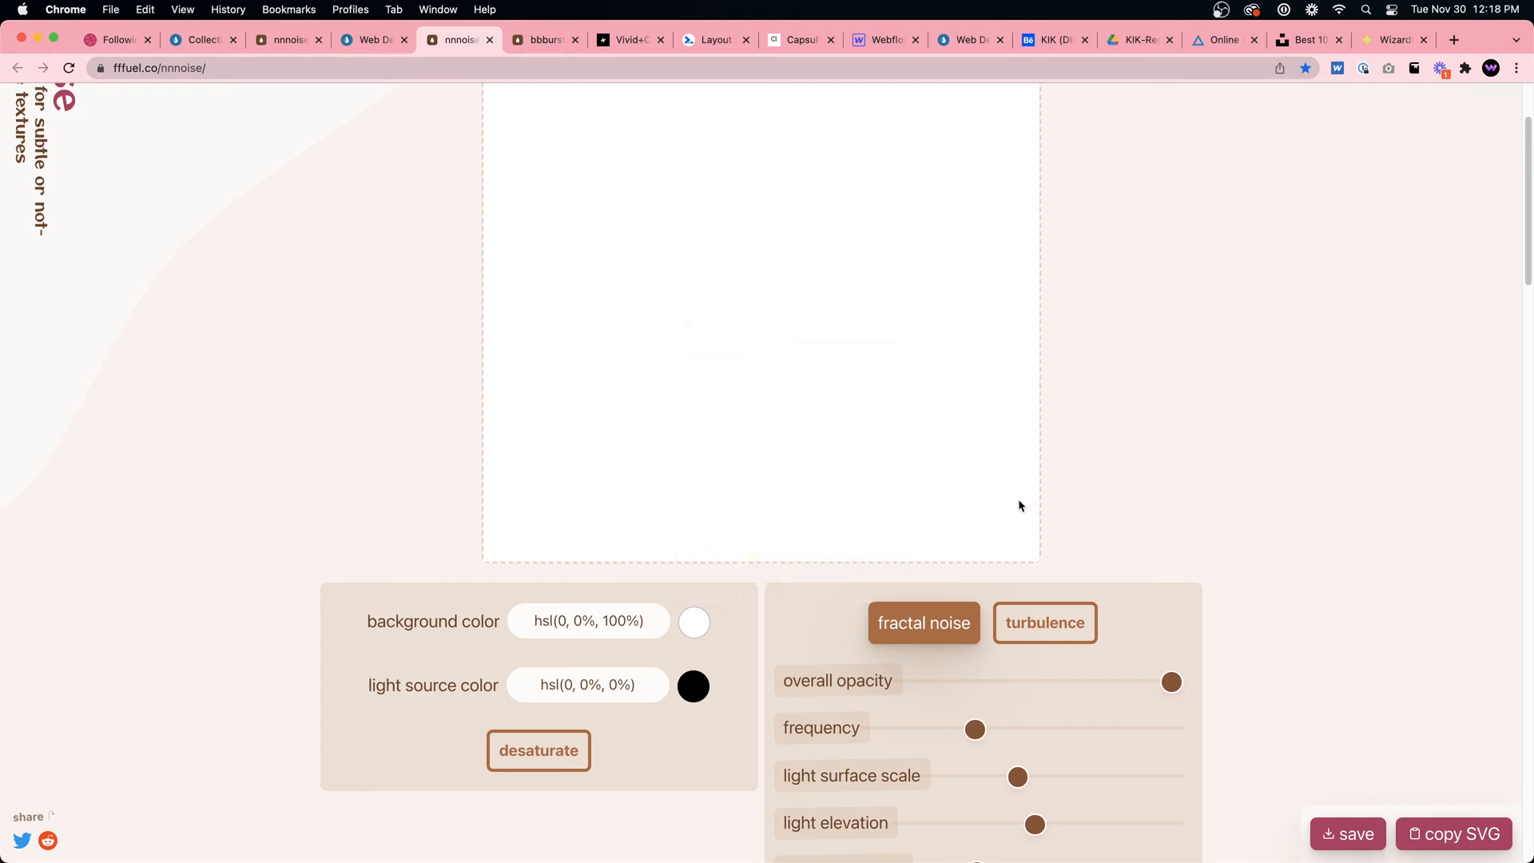
Set the noise texture's light source color to the orange preset, hsl(37, 91%, 55%)
left_click(694, 686)
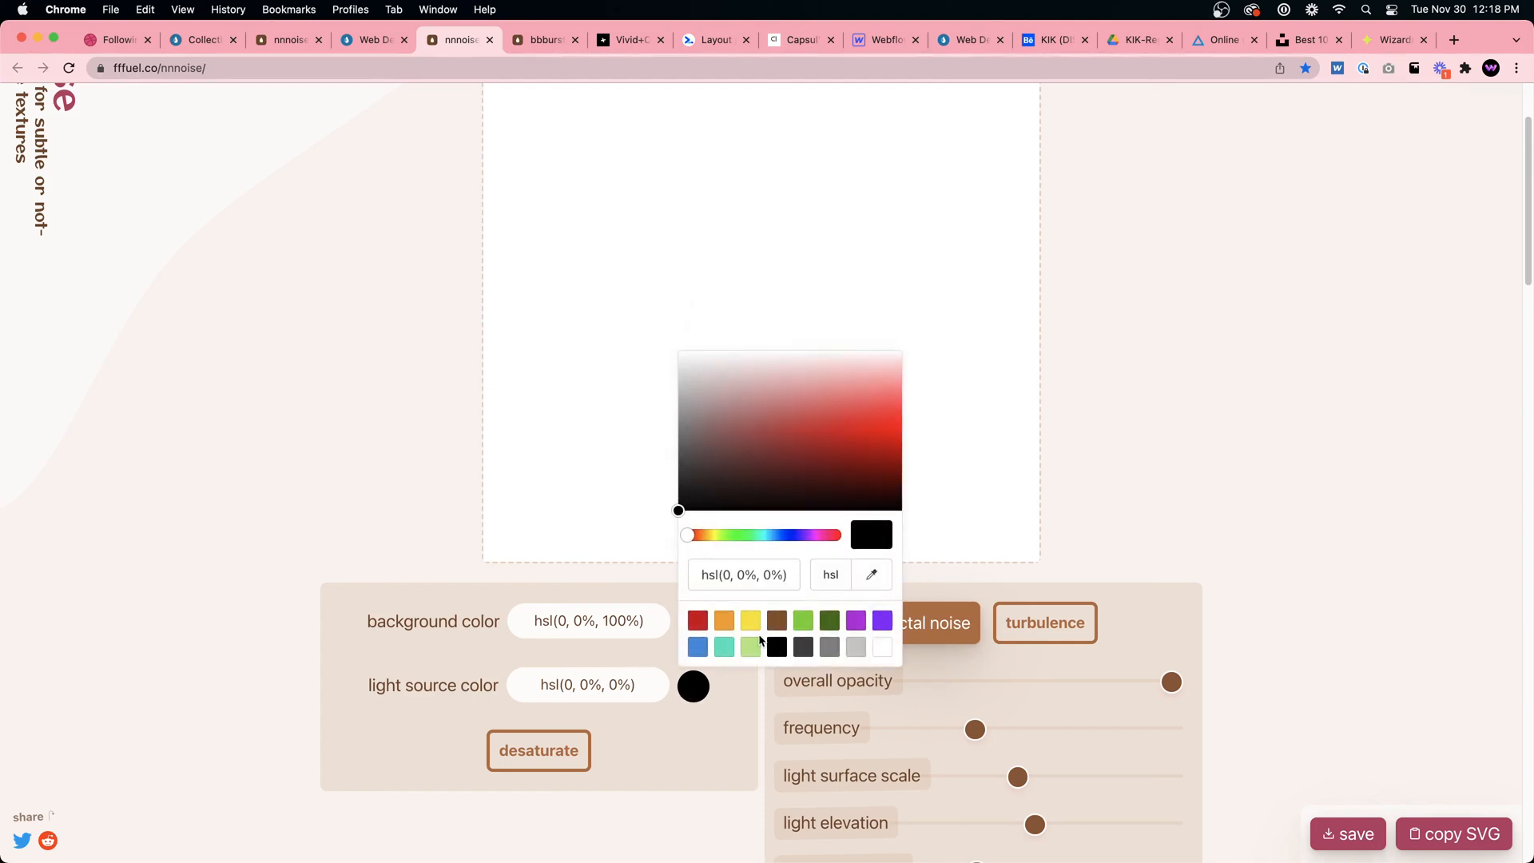
left_click(725, 622)
left_click(917, 676)
Compare the turbulence and fractal noise types on the texture, leaving turbulence selected
scroll(919, 671, "down", 3)
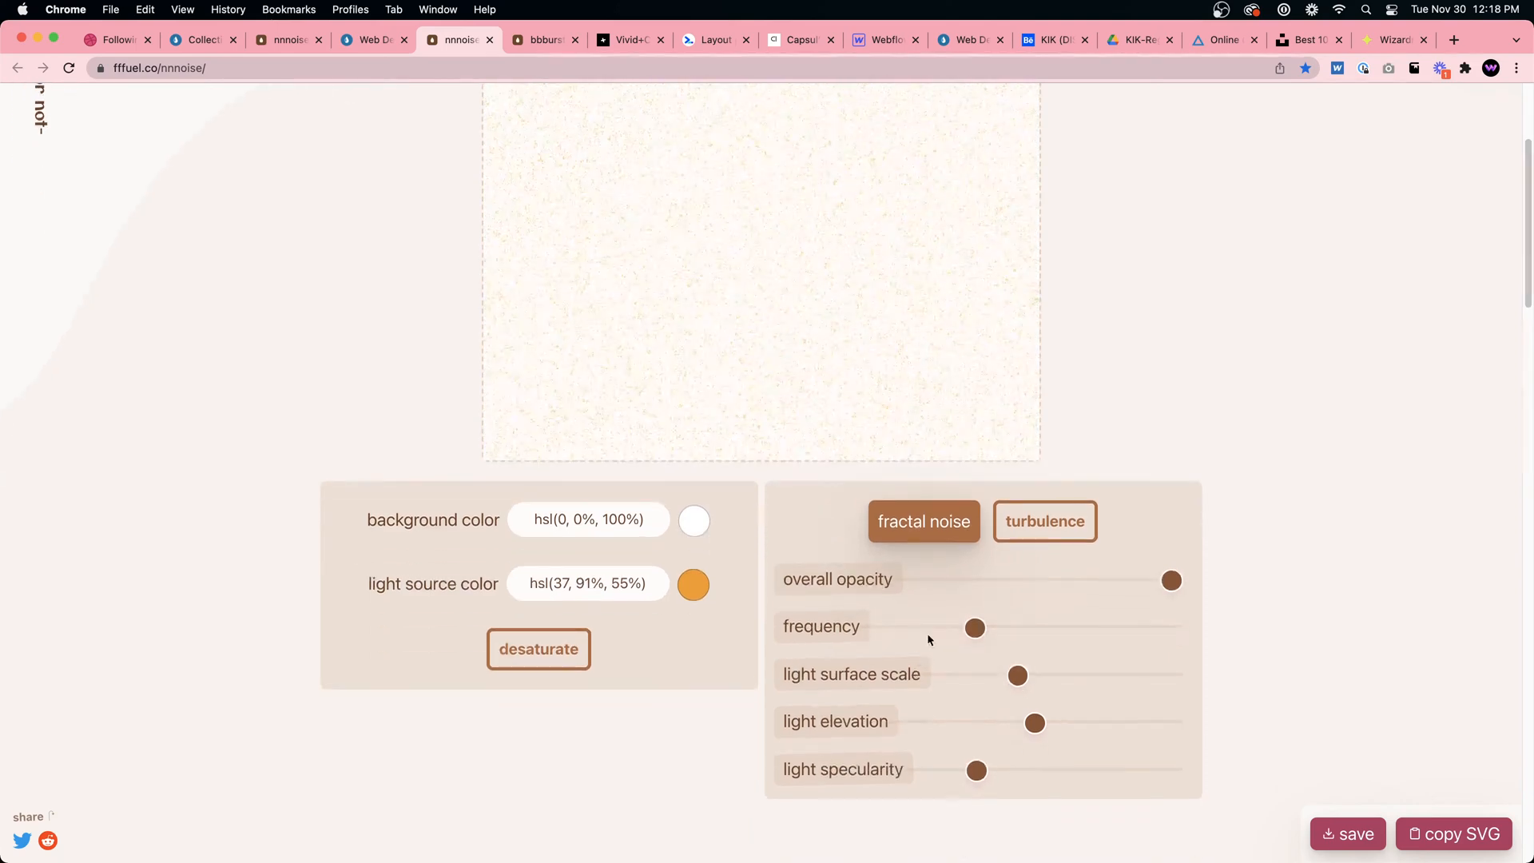
left_click(1035, 521)
scroll(999, 532, "up", 1)
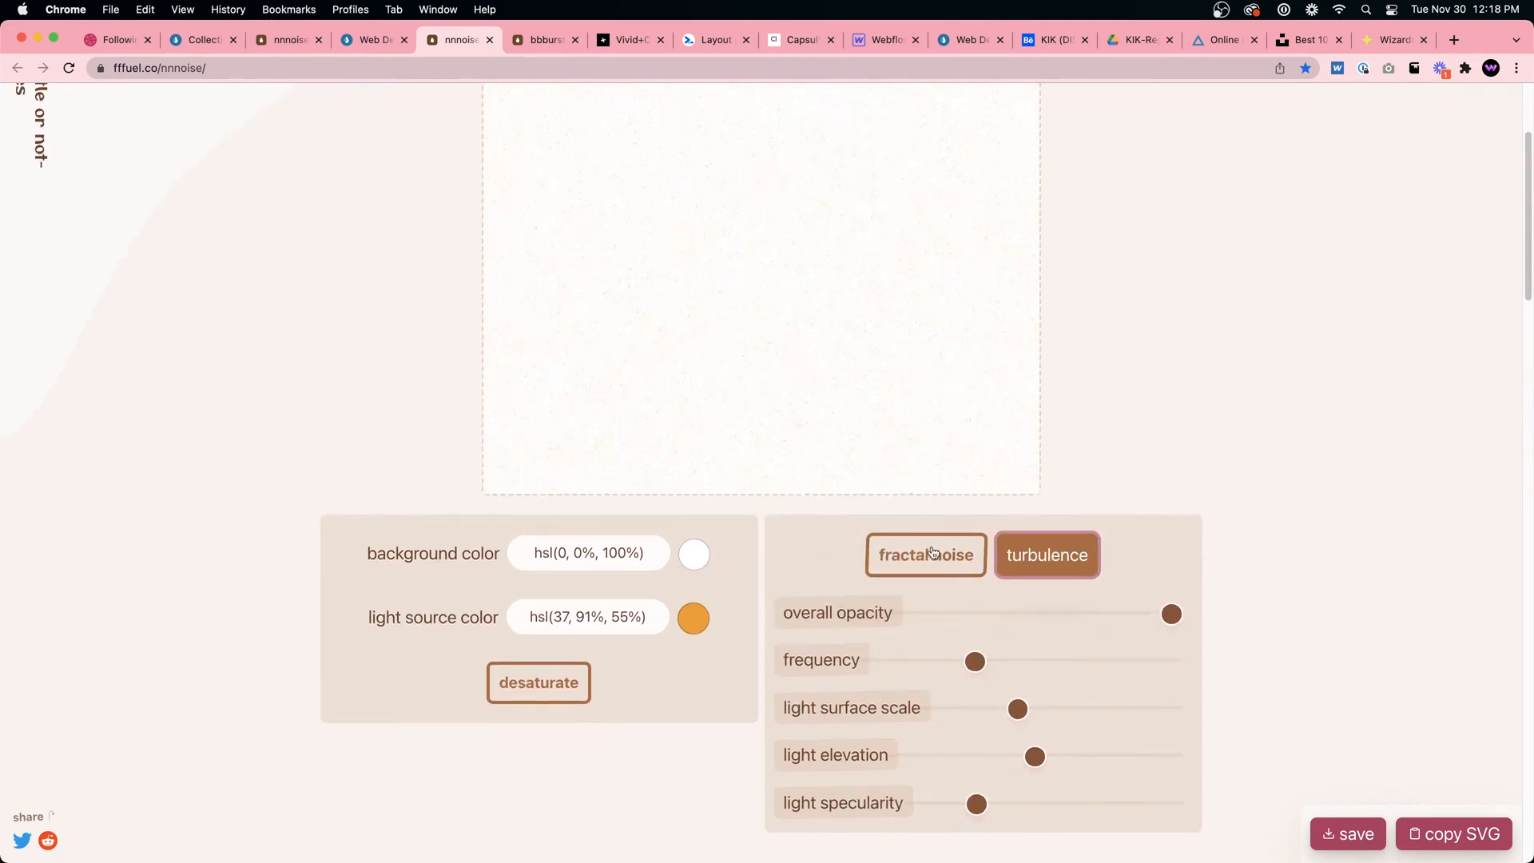
left_click(932, 554)
left_click(1048, 553)
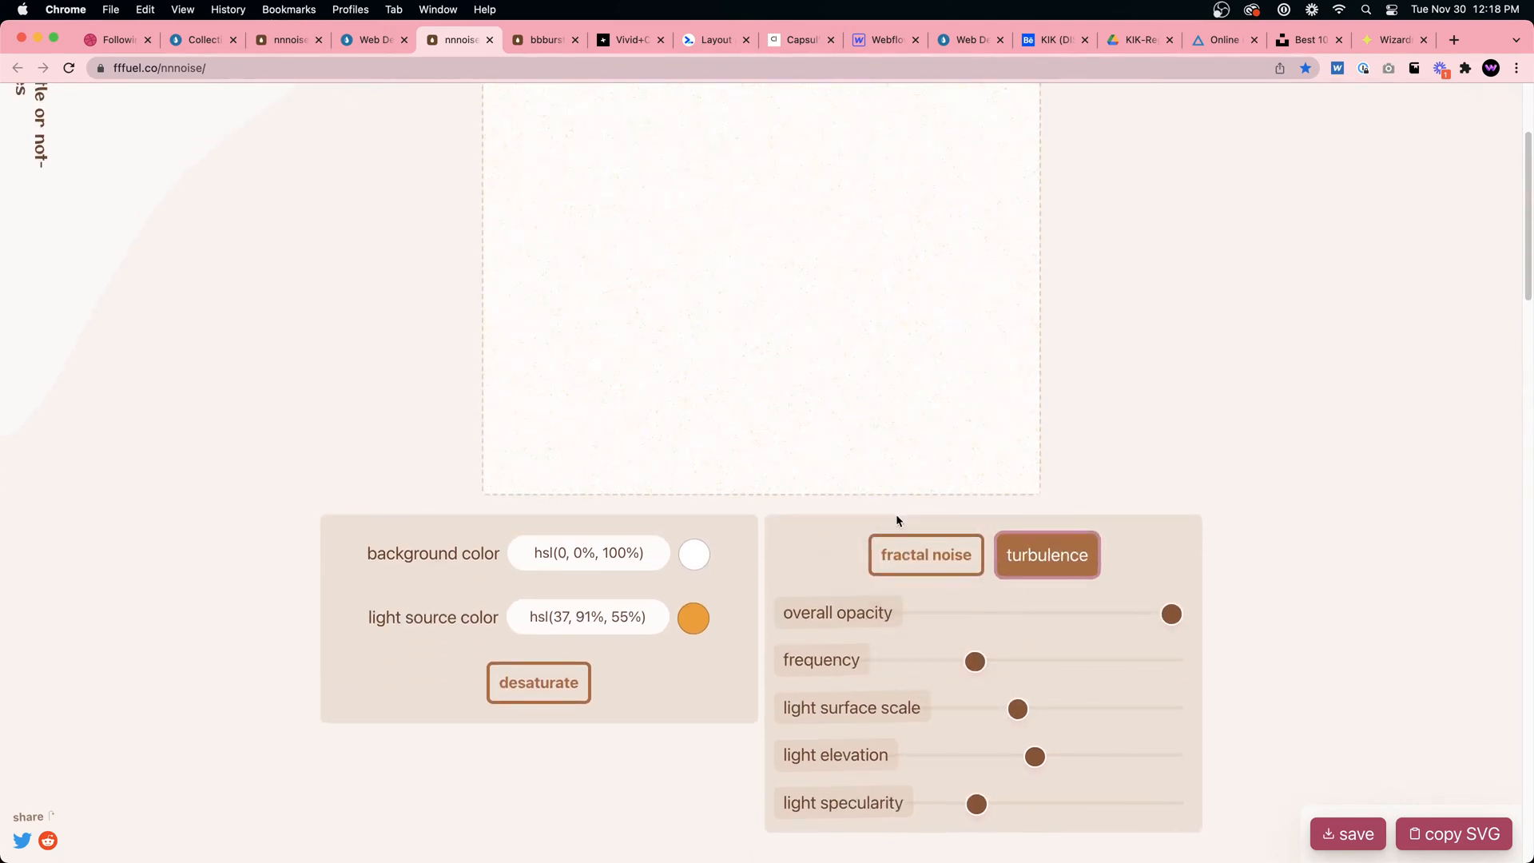
Keep overall opacity at maximum, lower the frequency and light elevation slightly, and raise the light surface scale and light specularity
left_click_drag(1028, 613, 1172, 614)
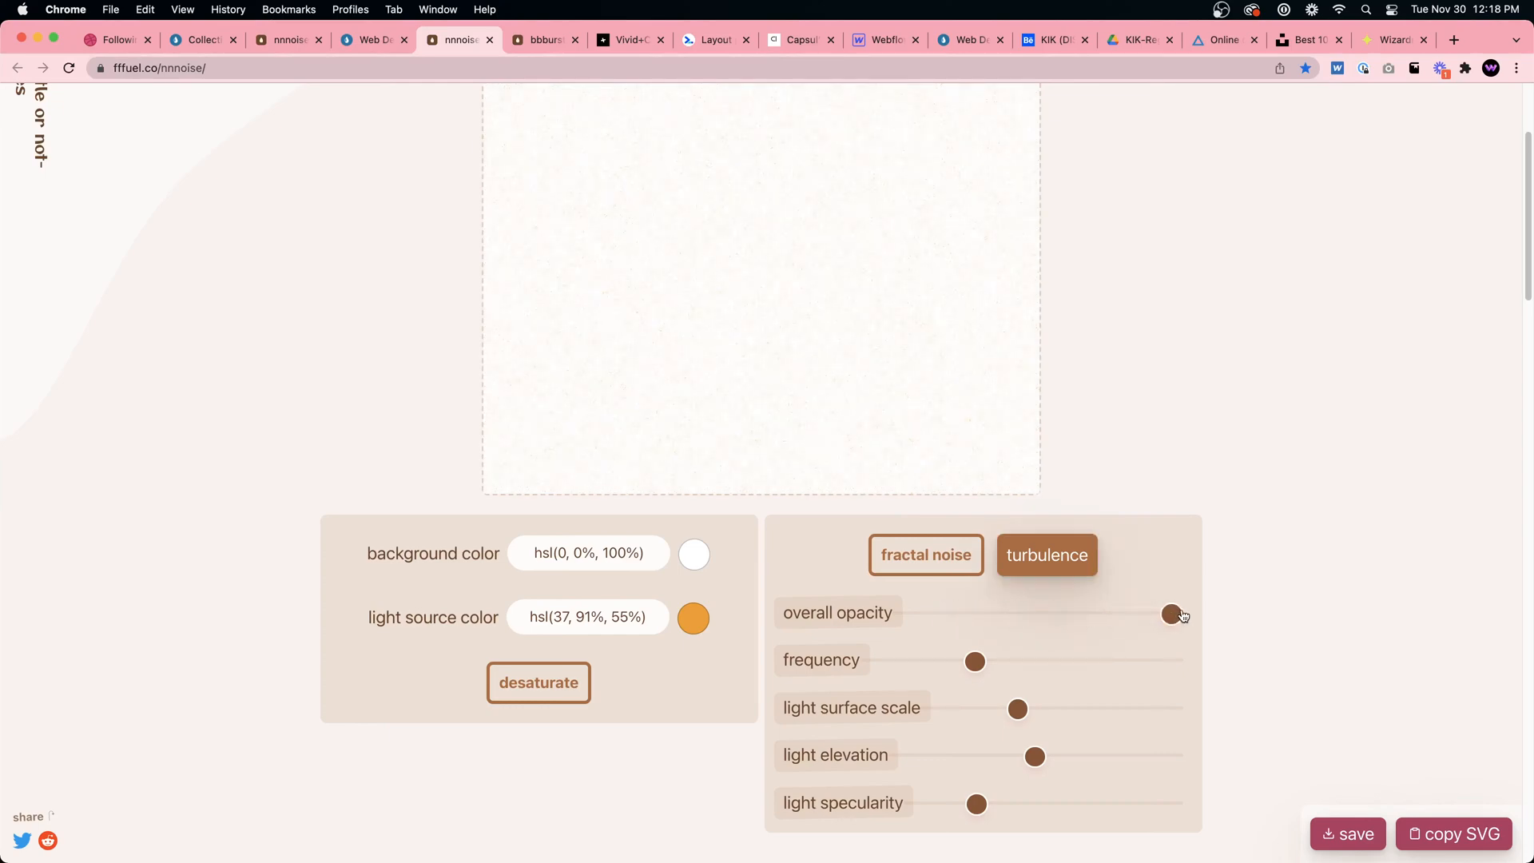
left_click_drag(976, 661, 943, 659)
left_click_drag(1013, 707, 1060, 703)
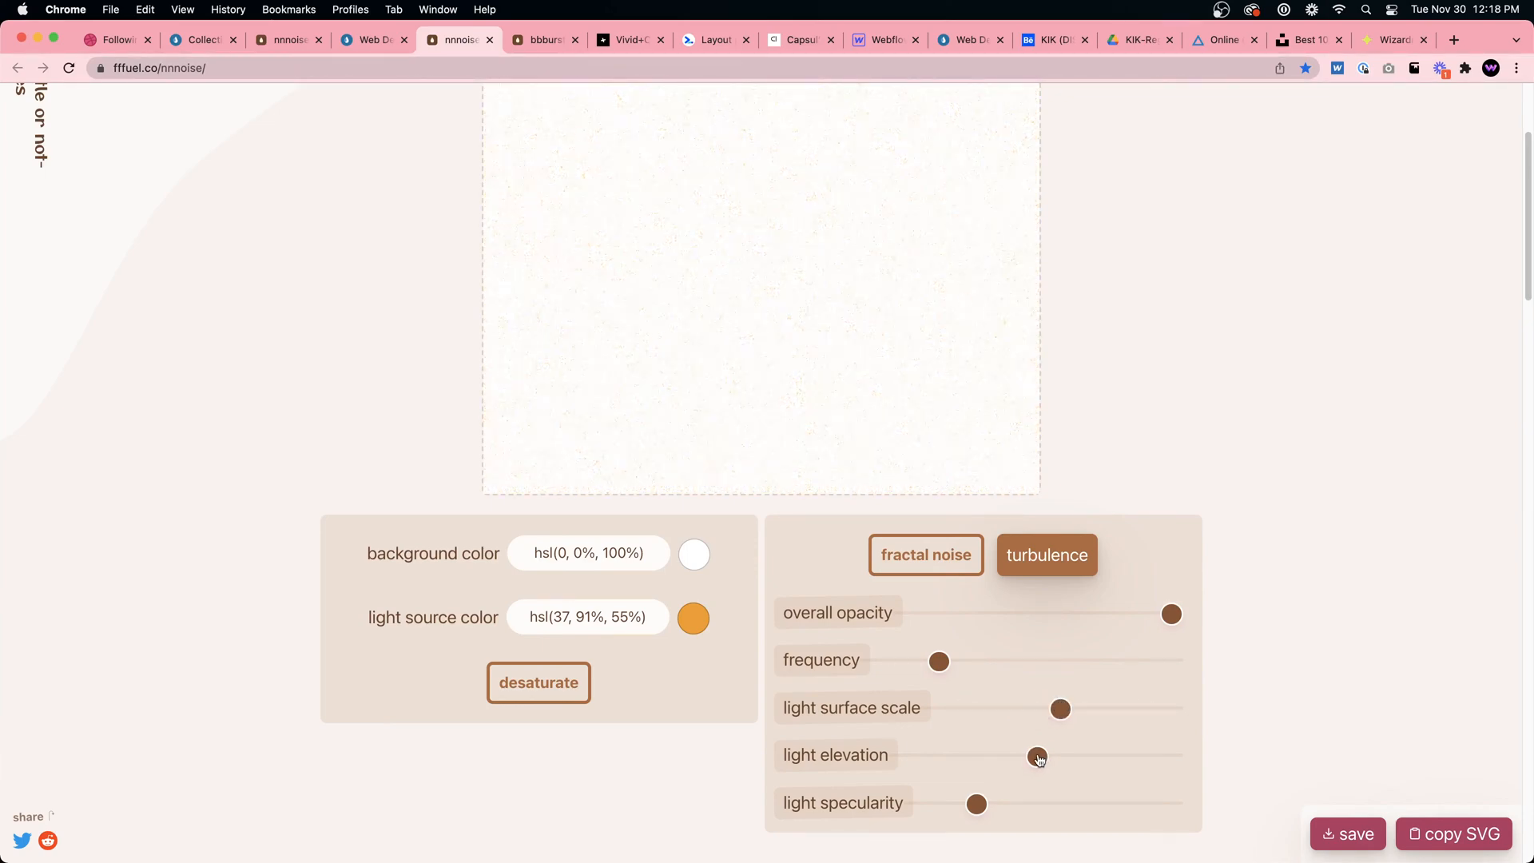
left_click_drag(1036, 756, 1005, 799)
Switch the texture to fractal noise and lower its light specularity
scroll(1018, 743, "down", 5)
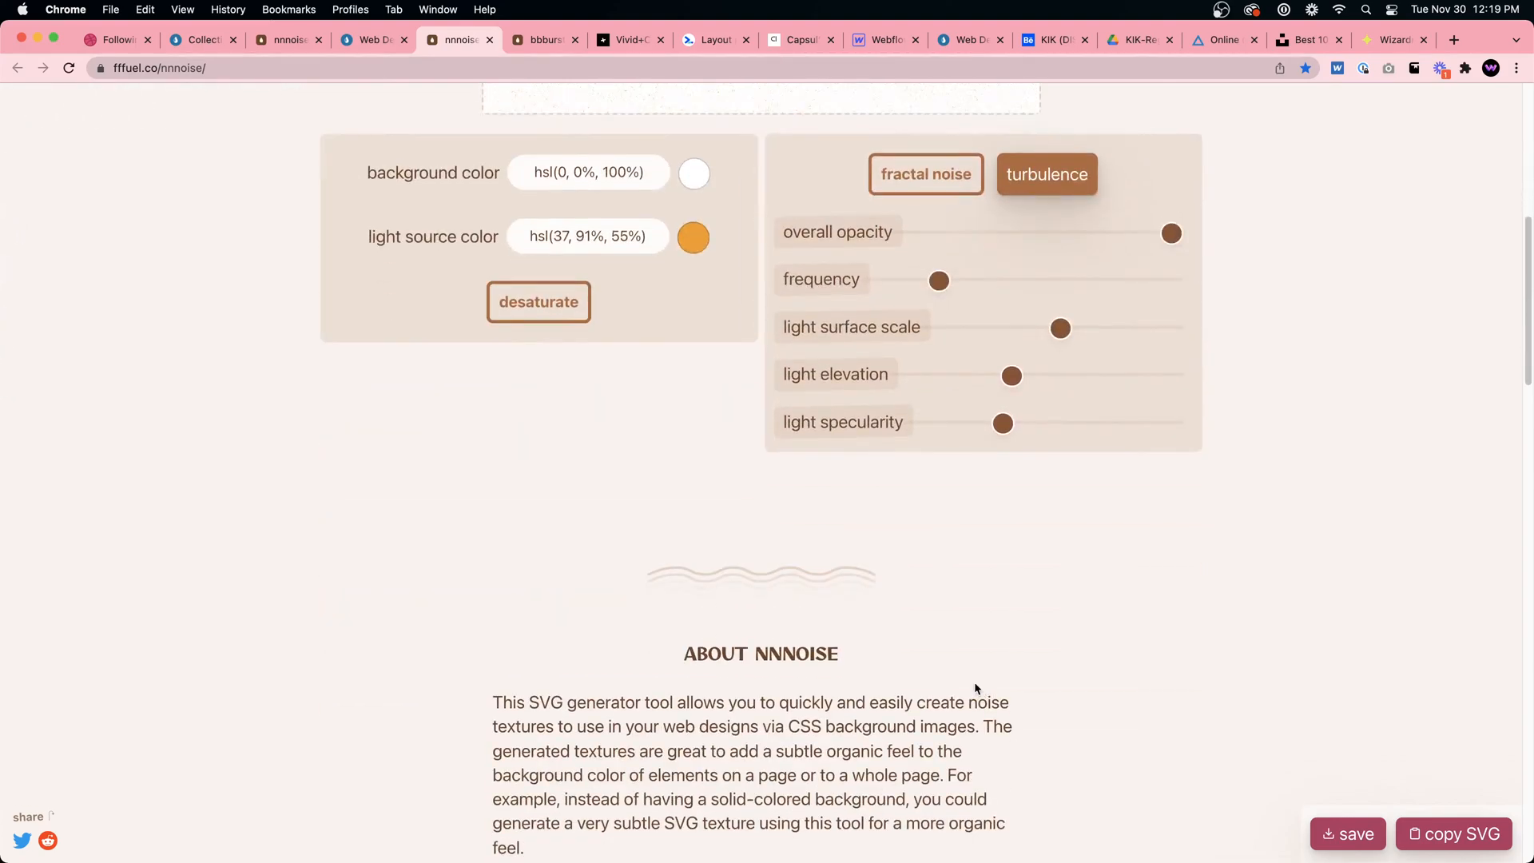
scroll(972, 681, "up", 5)
left_click(970, 605)
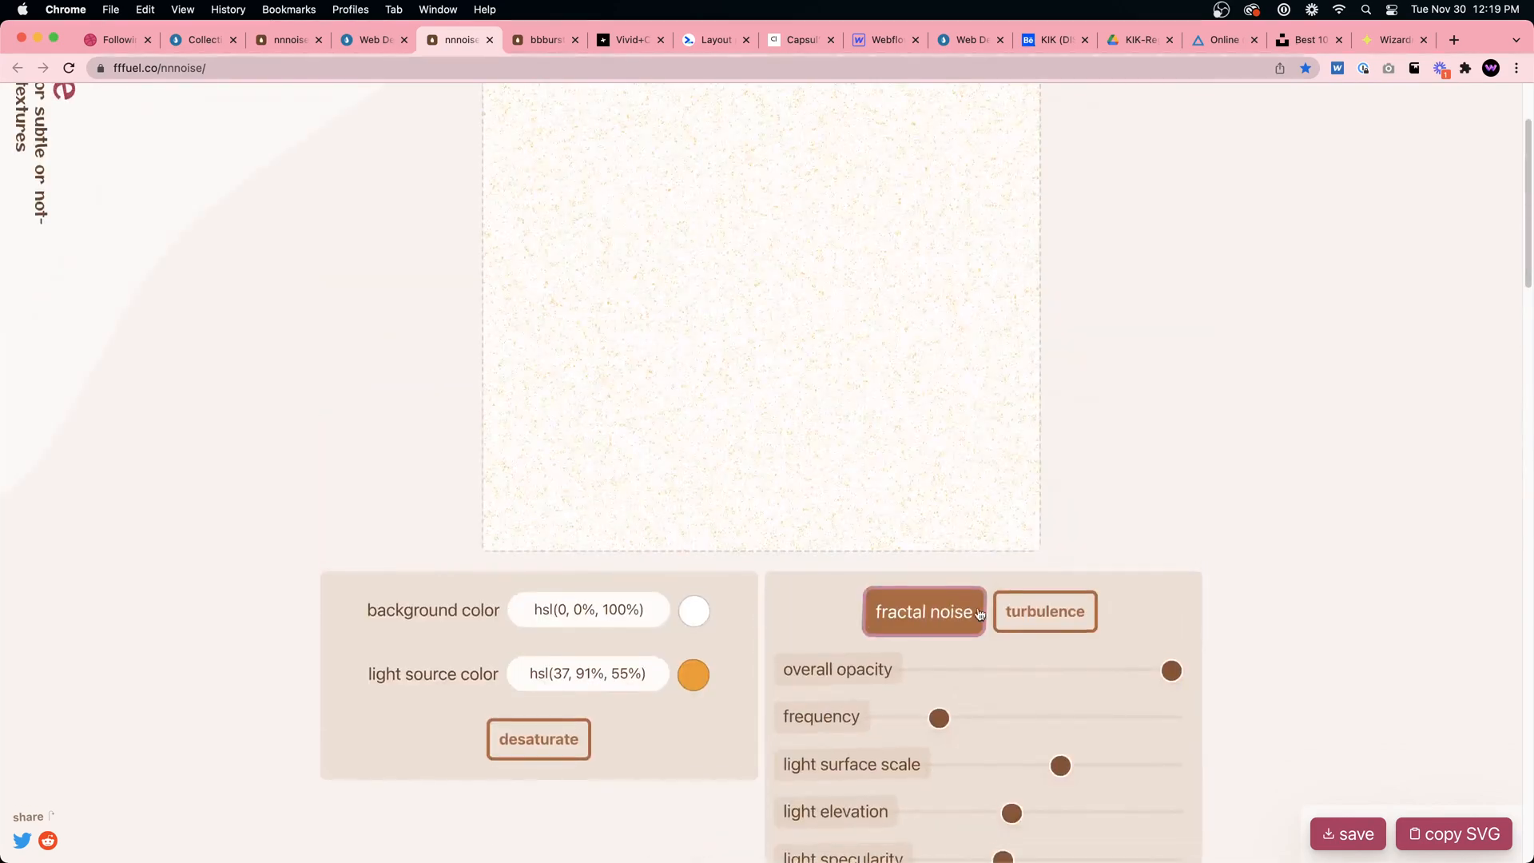
scroll(995, 687, "down", 2)
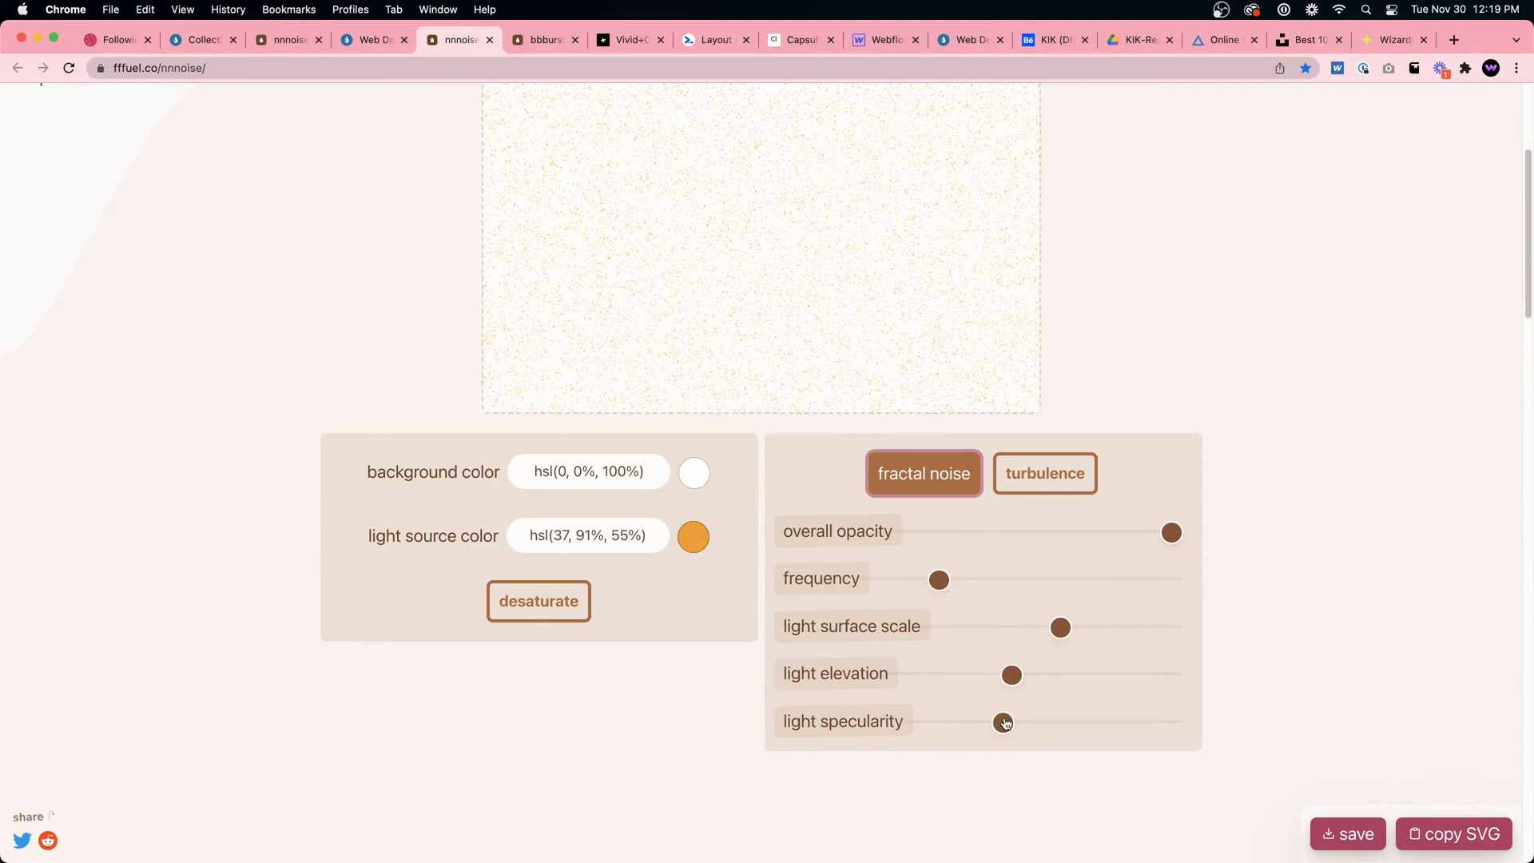
left_click_drag(1006, 723, 959, 723)
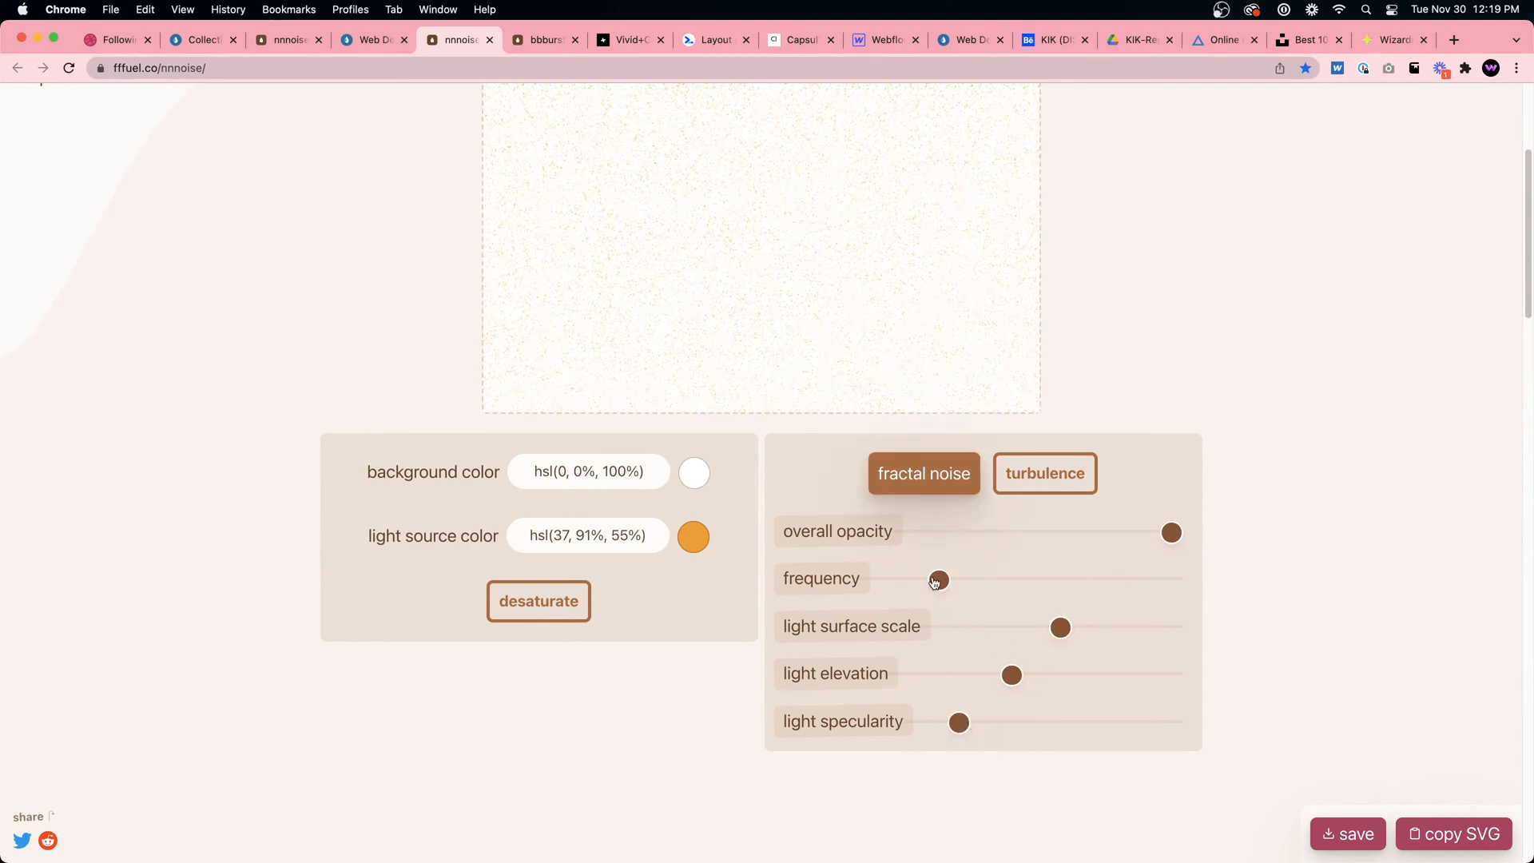
Raise the fractal noise frequency to around the middle of its range and increase the light surface scale slightly
left_click_drag(935, 583, 1022, 586)
scroll(1099, 404, "up", 5)
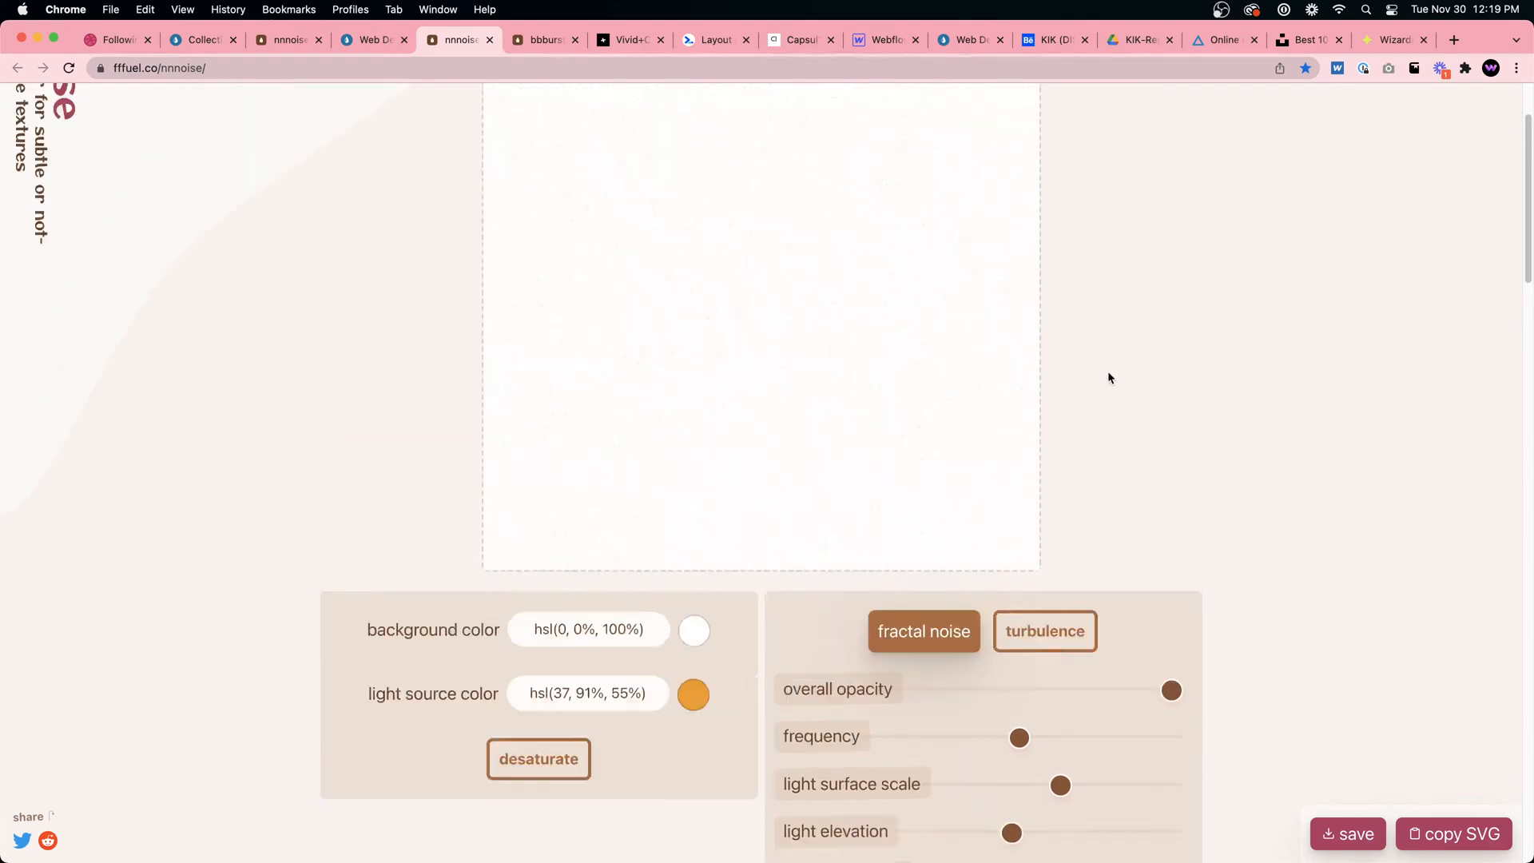
scroll(1082, 520, "down", 2)
scroll(1066, 743, "down", 2)
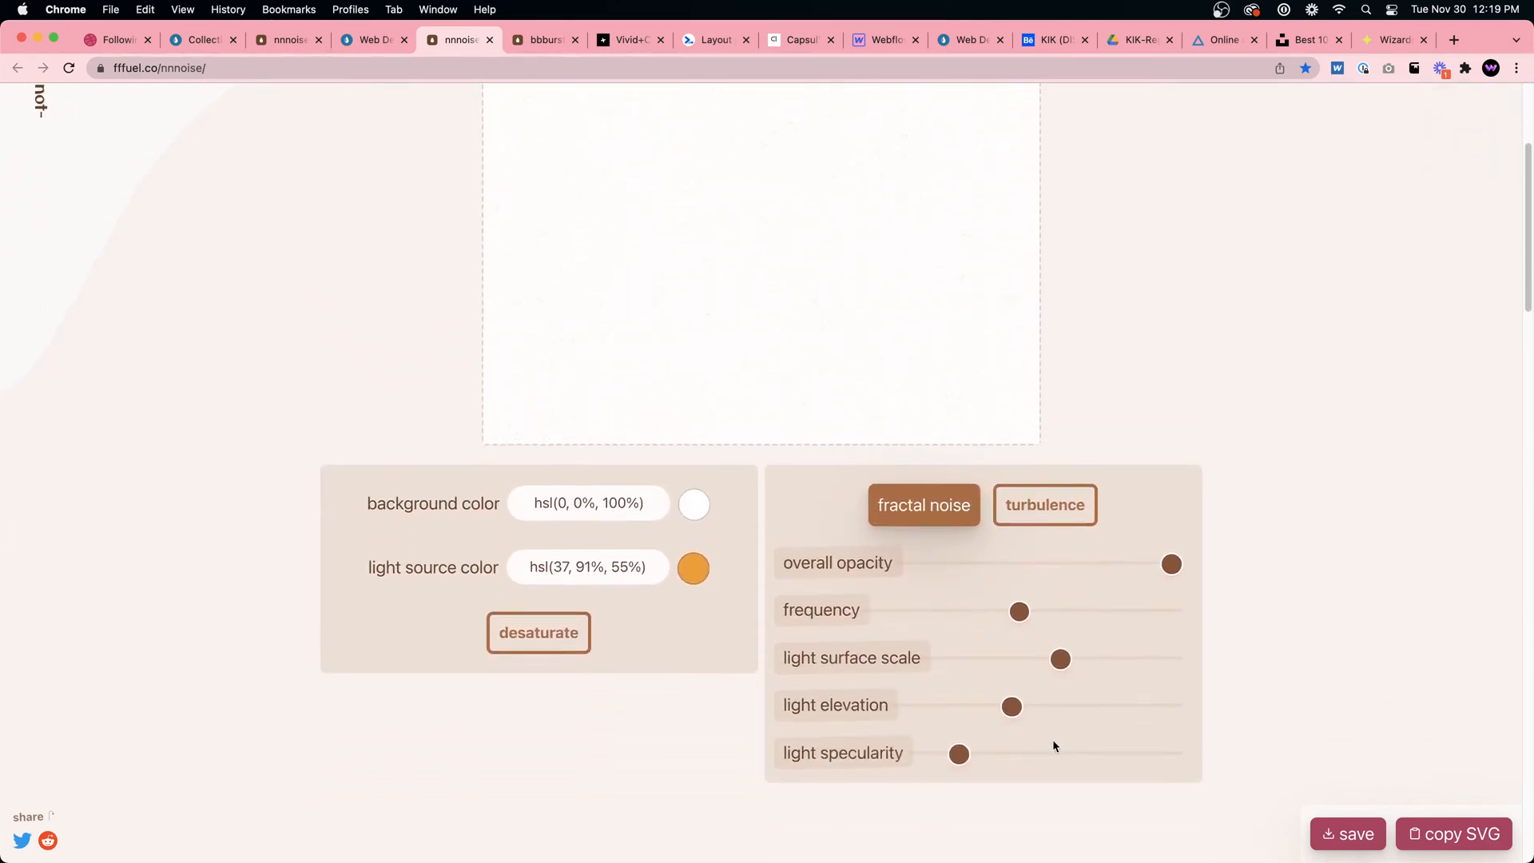
mouse_move(1060, 662)
left_mouse_down()
mouse_move(1017, 660)
mouse_move(1079, 659)
left_mouse_up()
Glance over the generator's description and related tools, and save the finished noise texture as an SVG file
scroll(1079, 659, "down", 9)
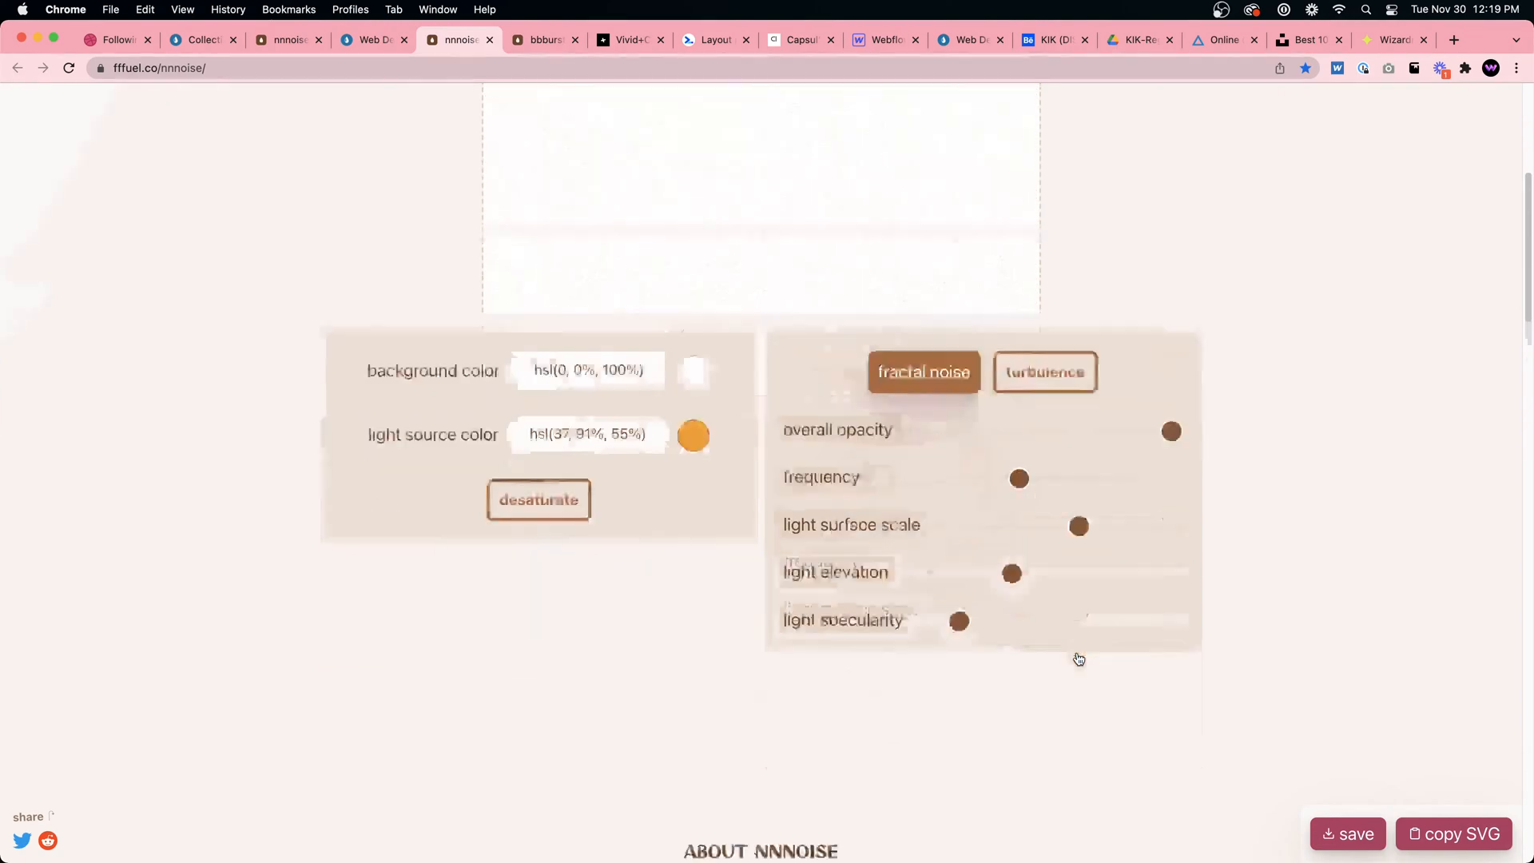
scroll(1057, 644, "down", 10)
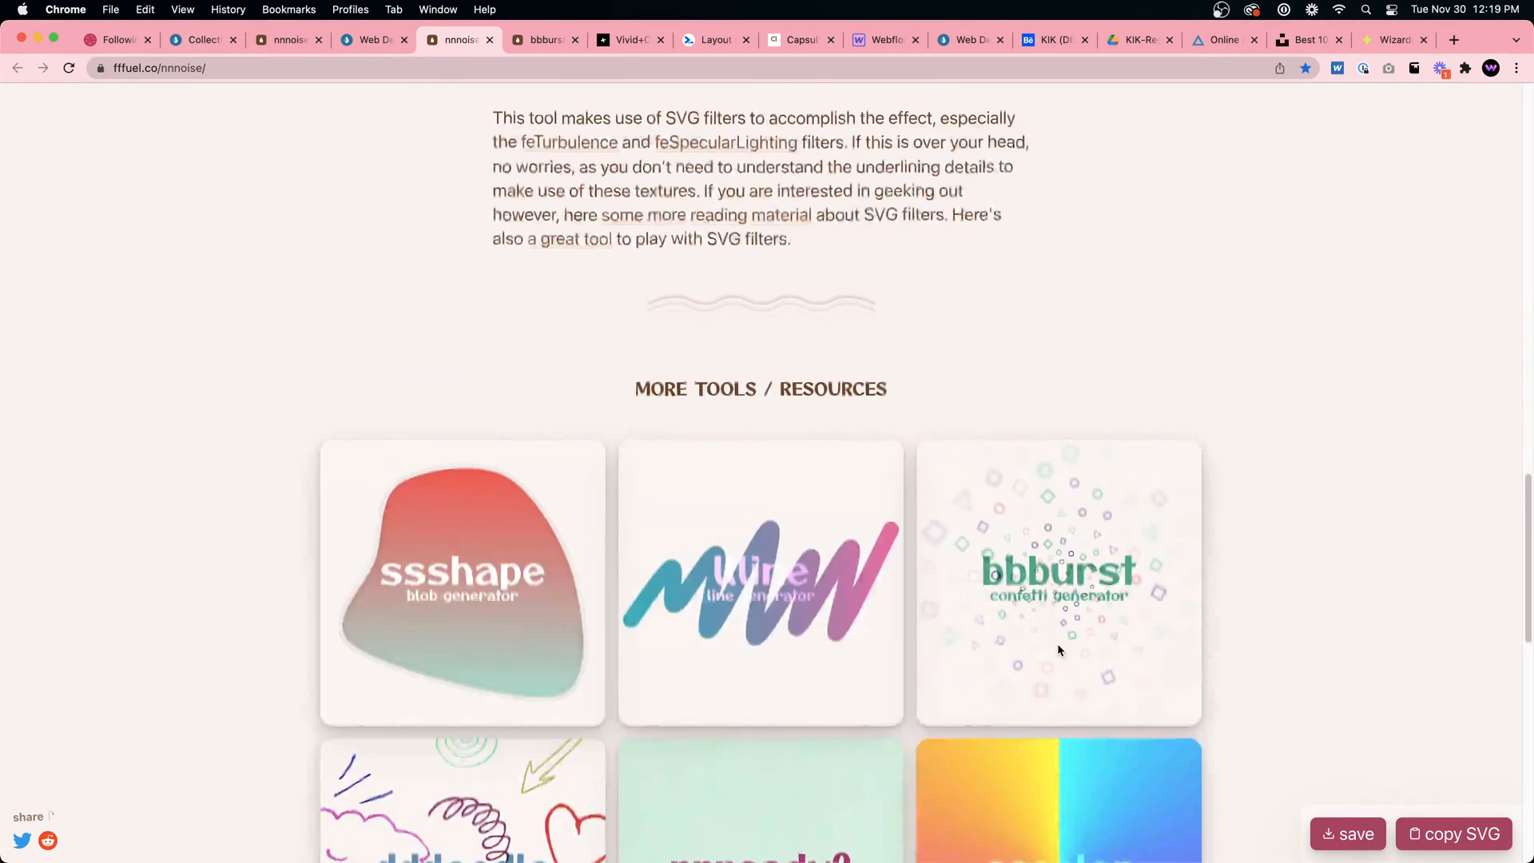
scroll(1056, 641, "up", 20)
scroll(1053, 645, "down", 2)
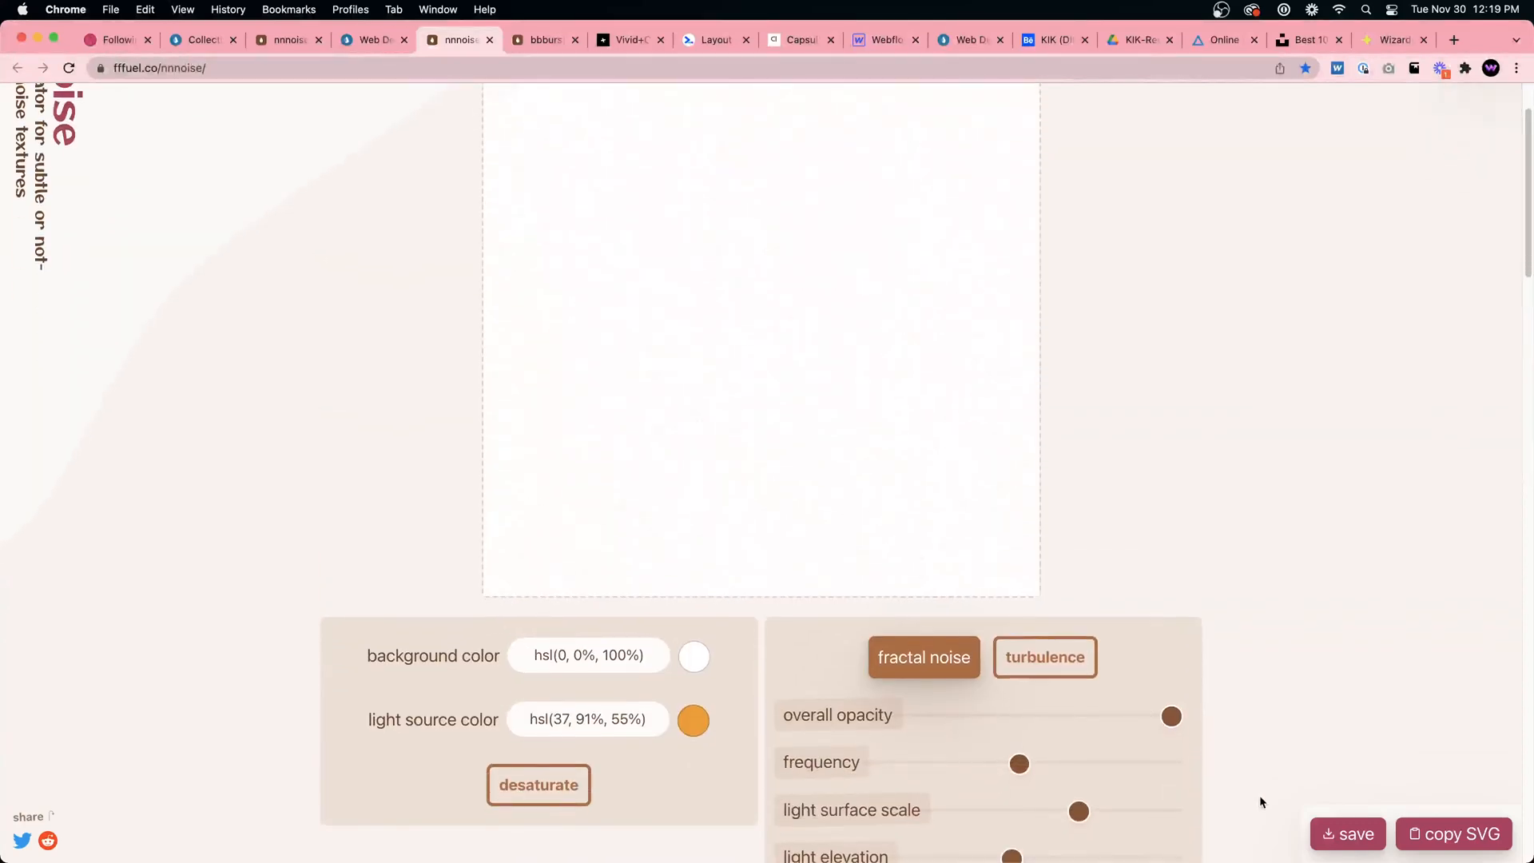
left_click(1347, 831)
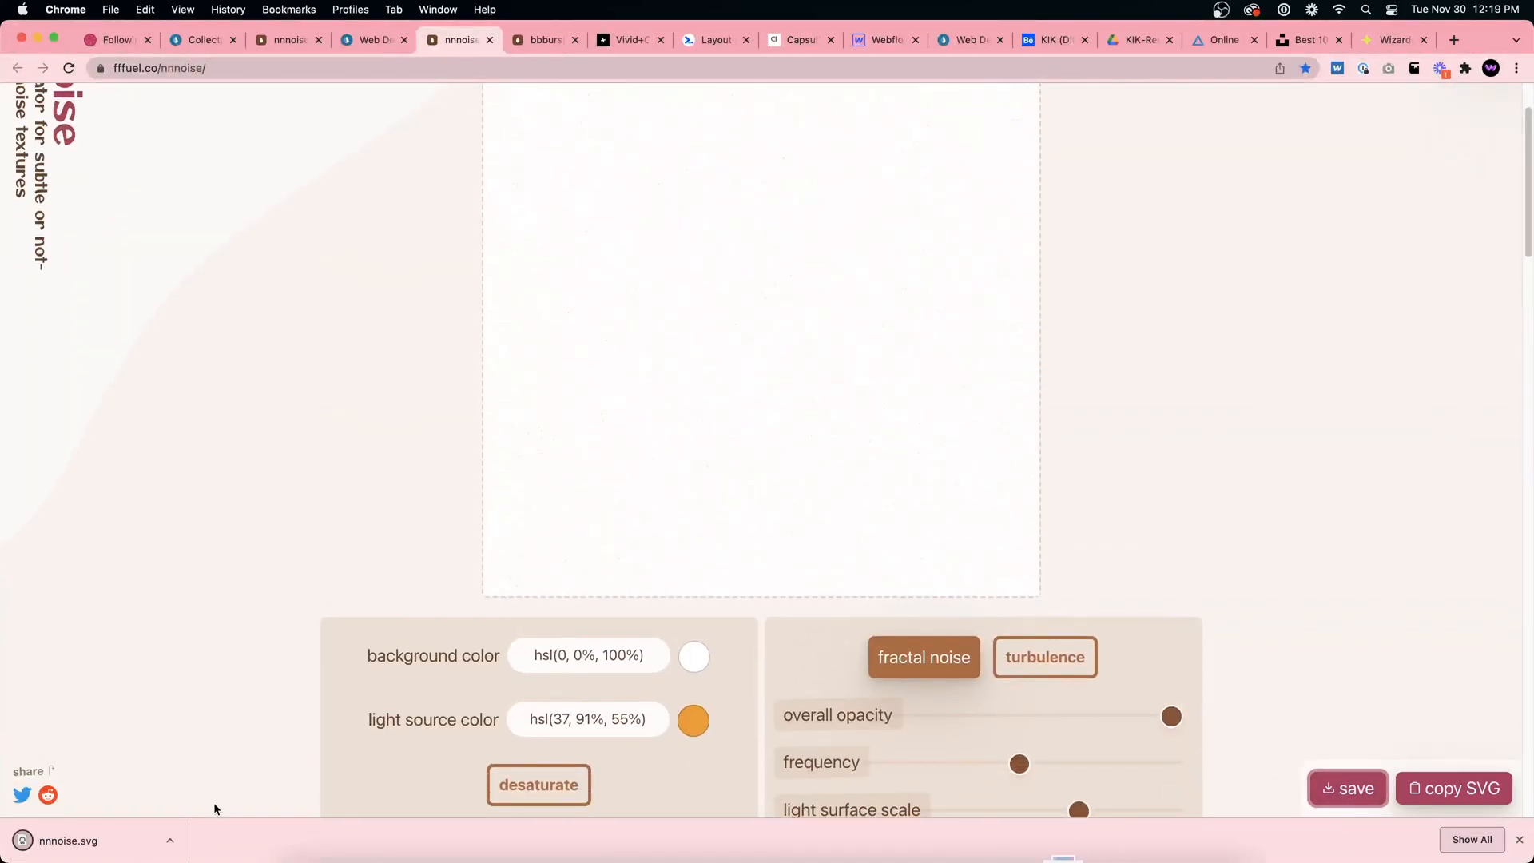
left_click(170, 841)
left_click(192, 816)
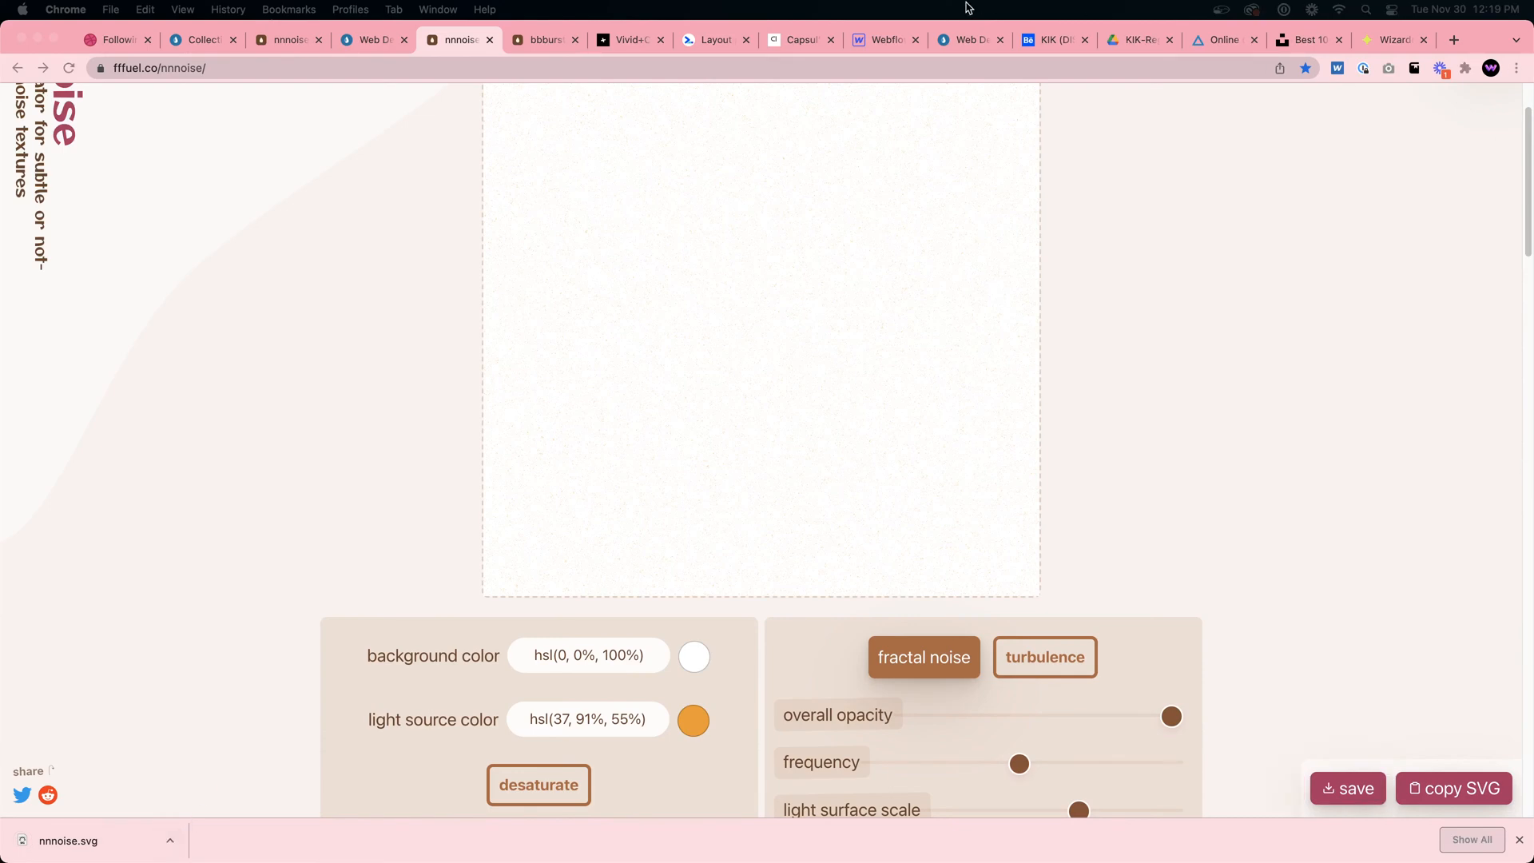
Switch to the Webflow Designer and upload the downloaded nnnoise.svg to the site's assets
left_click(875, 45)
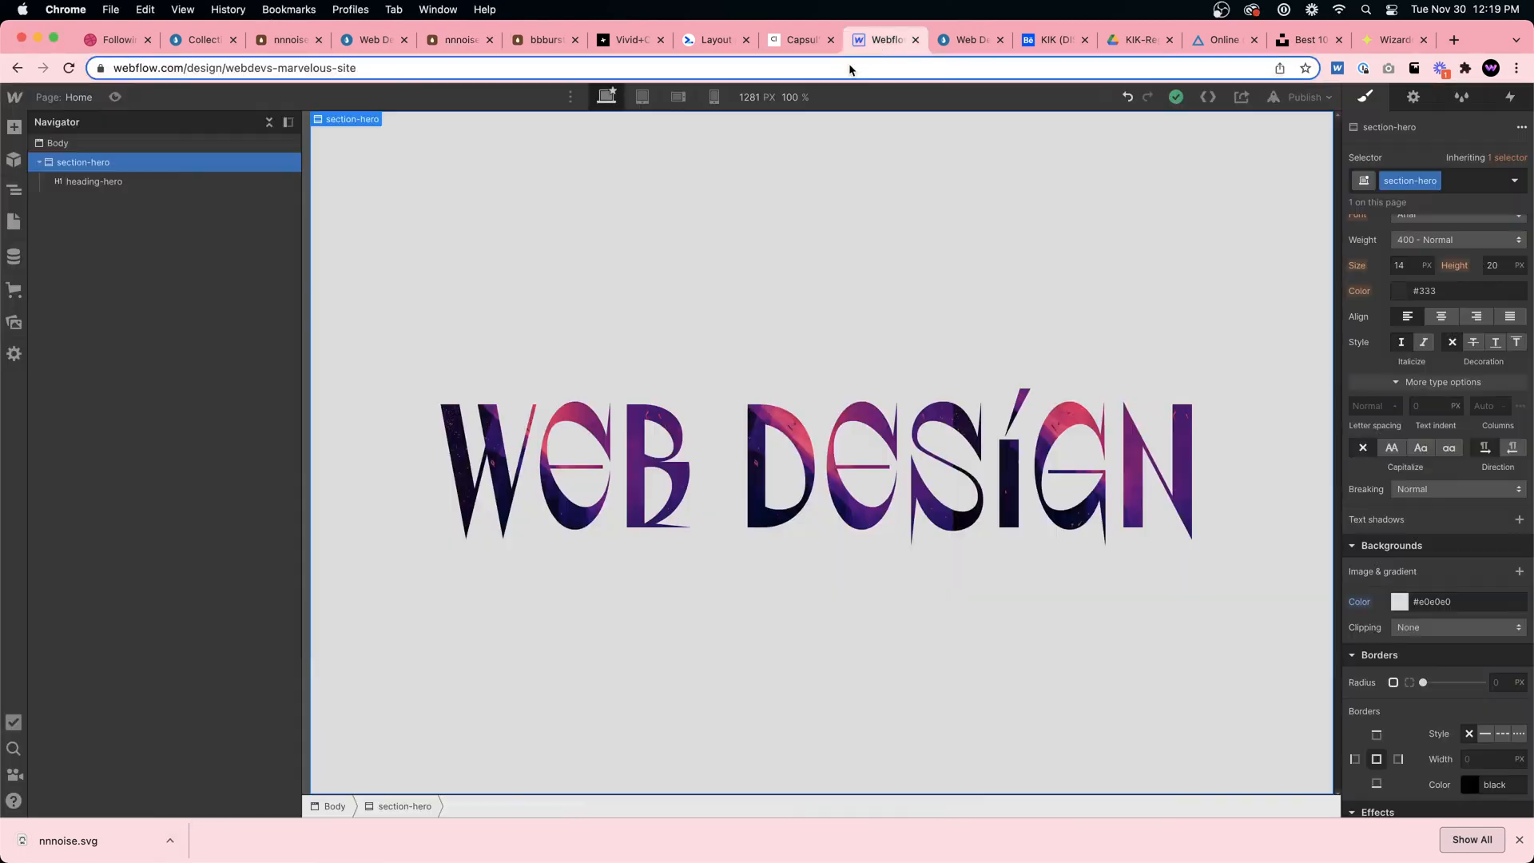
left_click(14, 322)
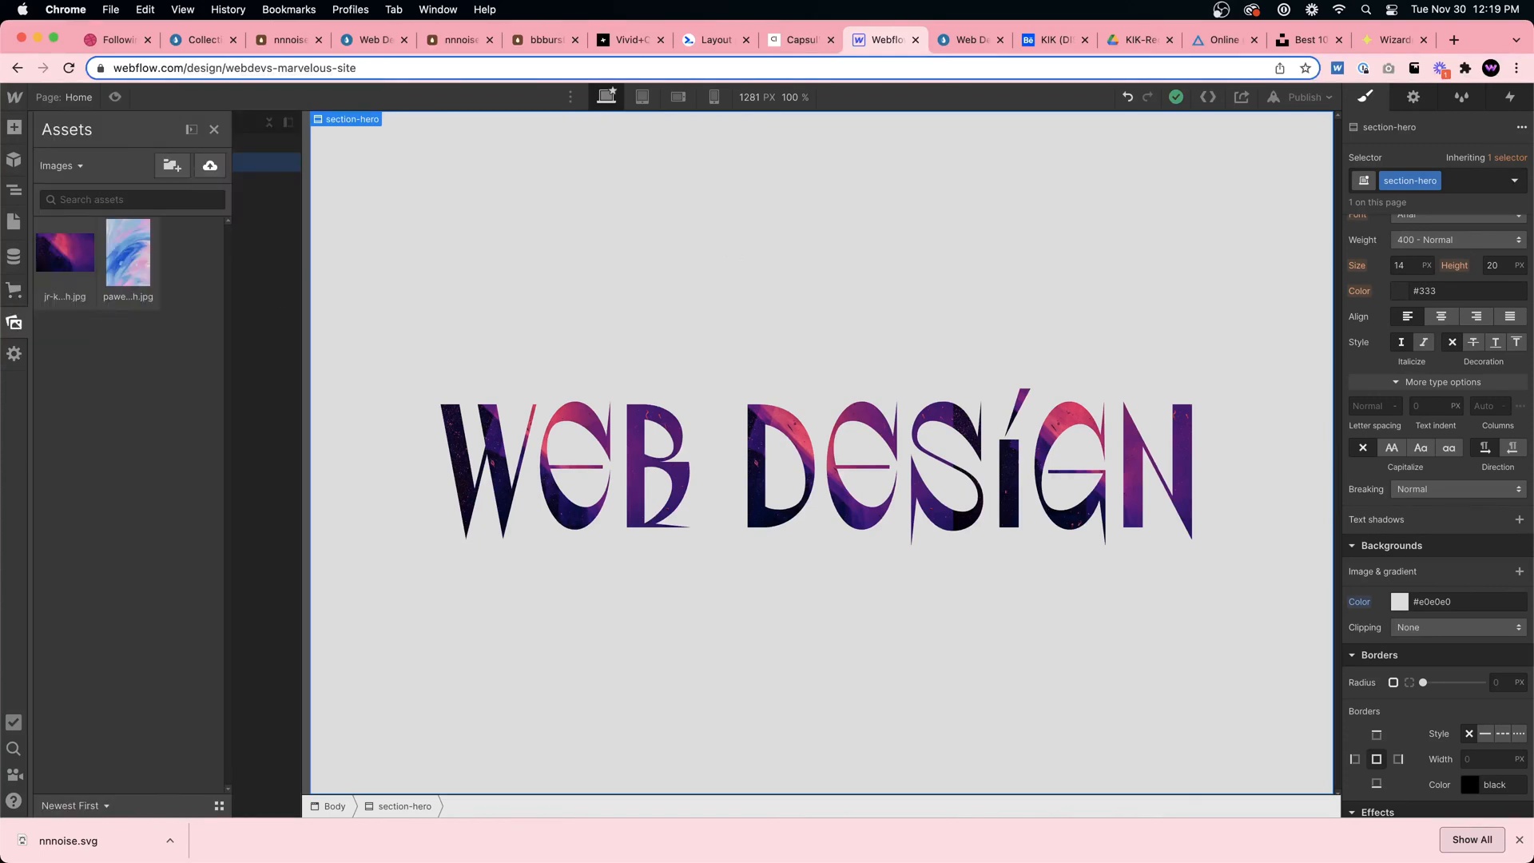
left_click_drag(68, 841, 188, 422)
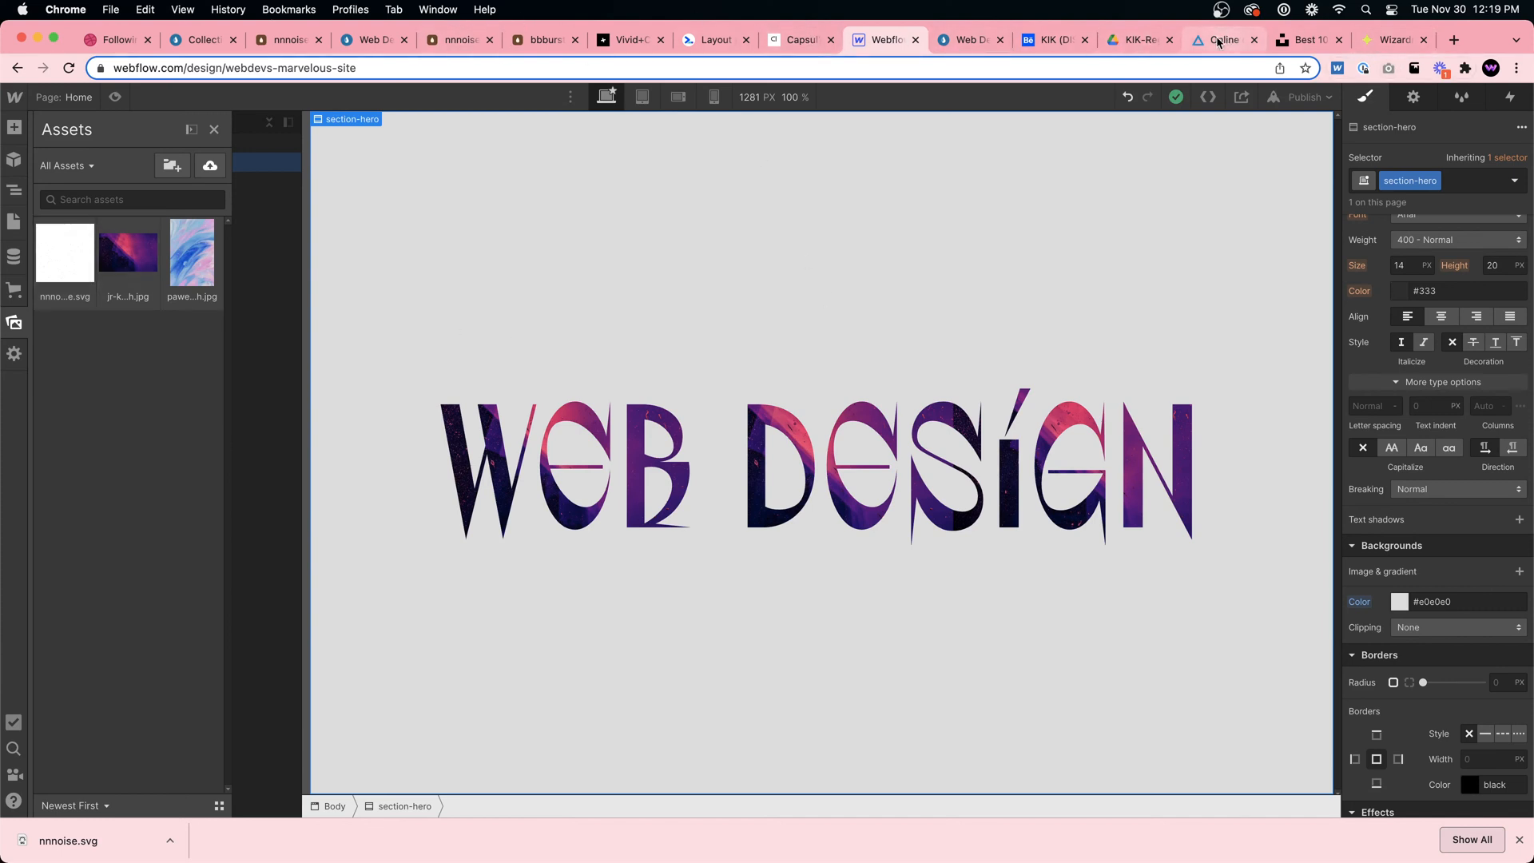
Switch to the nnnoise generator, save the white noise texture as an SVG and open the Squoosh converter linked in its description
left_click(462, 40)
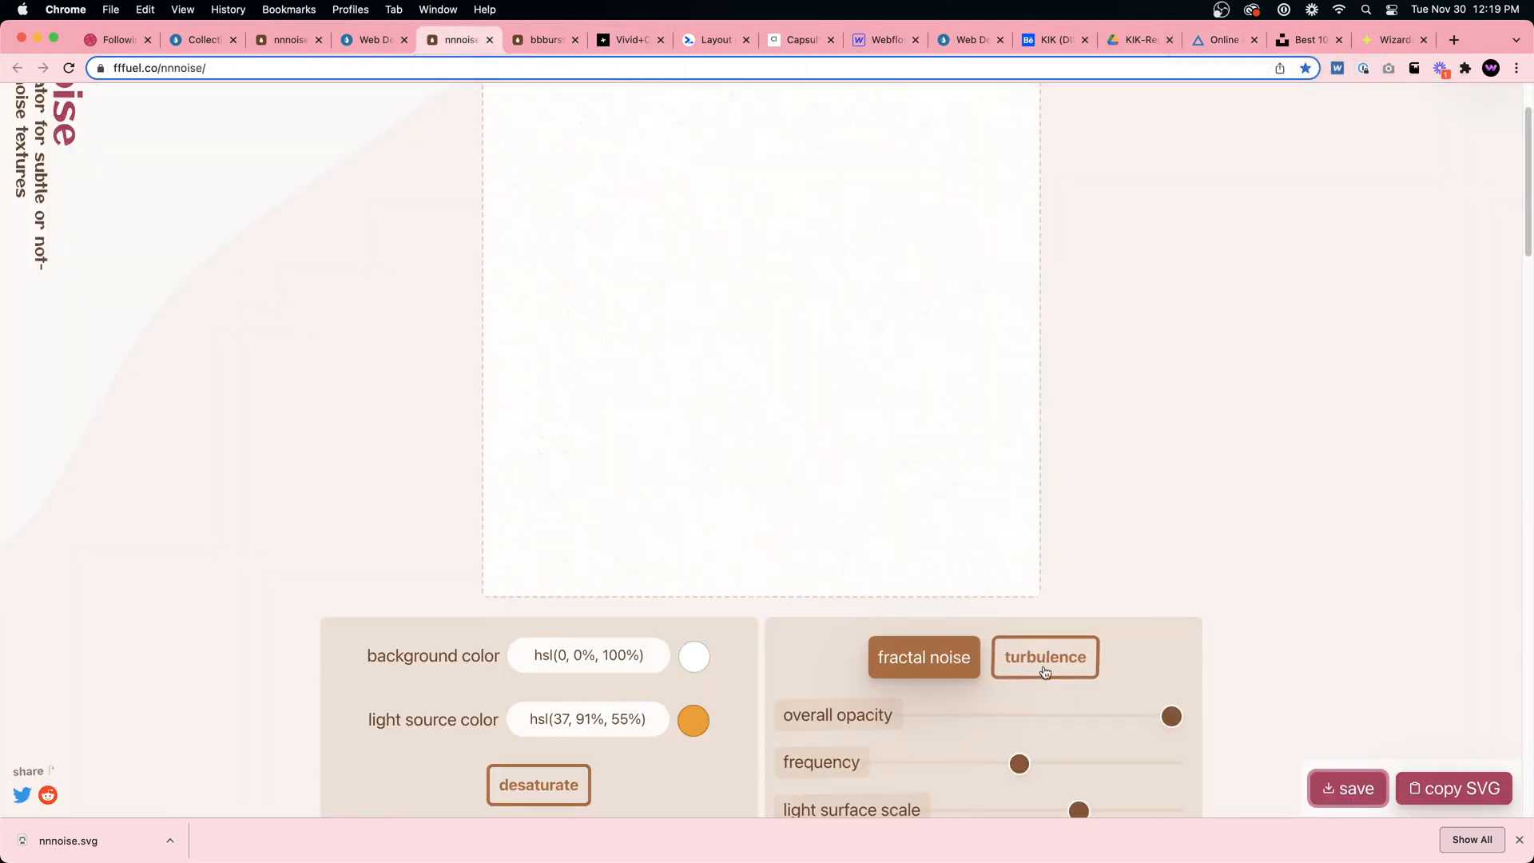
left_click(1365, 791)
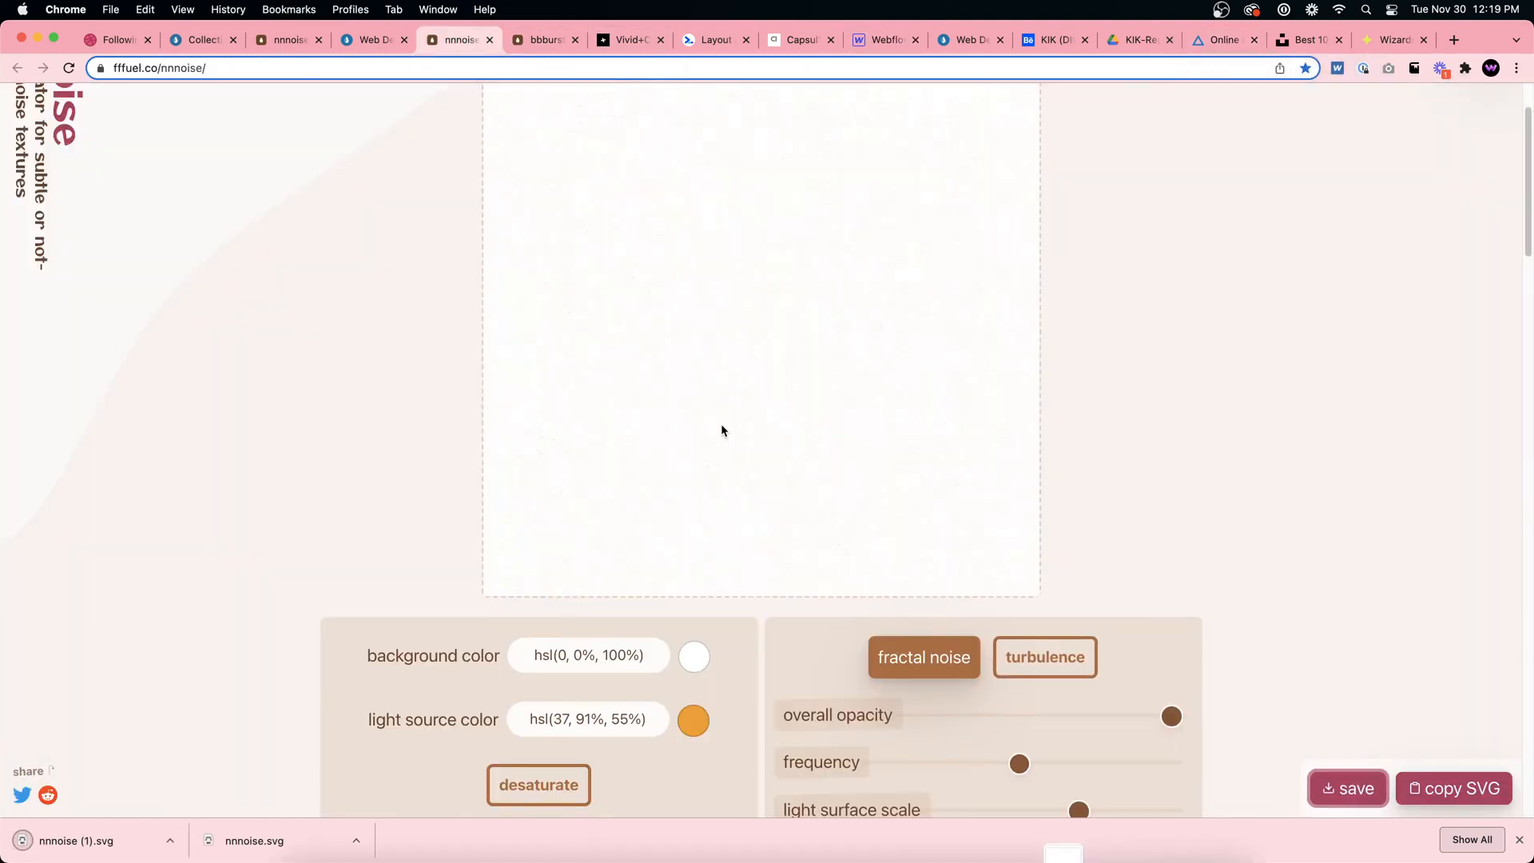
scroll(752, 447, "down", 10)
scroll(754, 454, "down", 10)
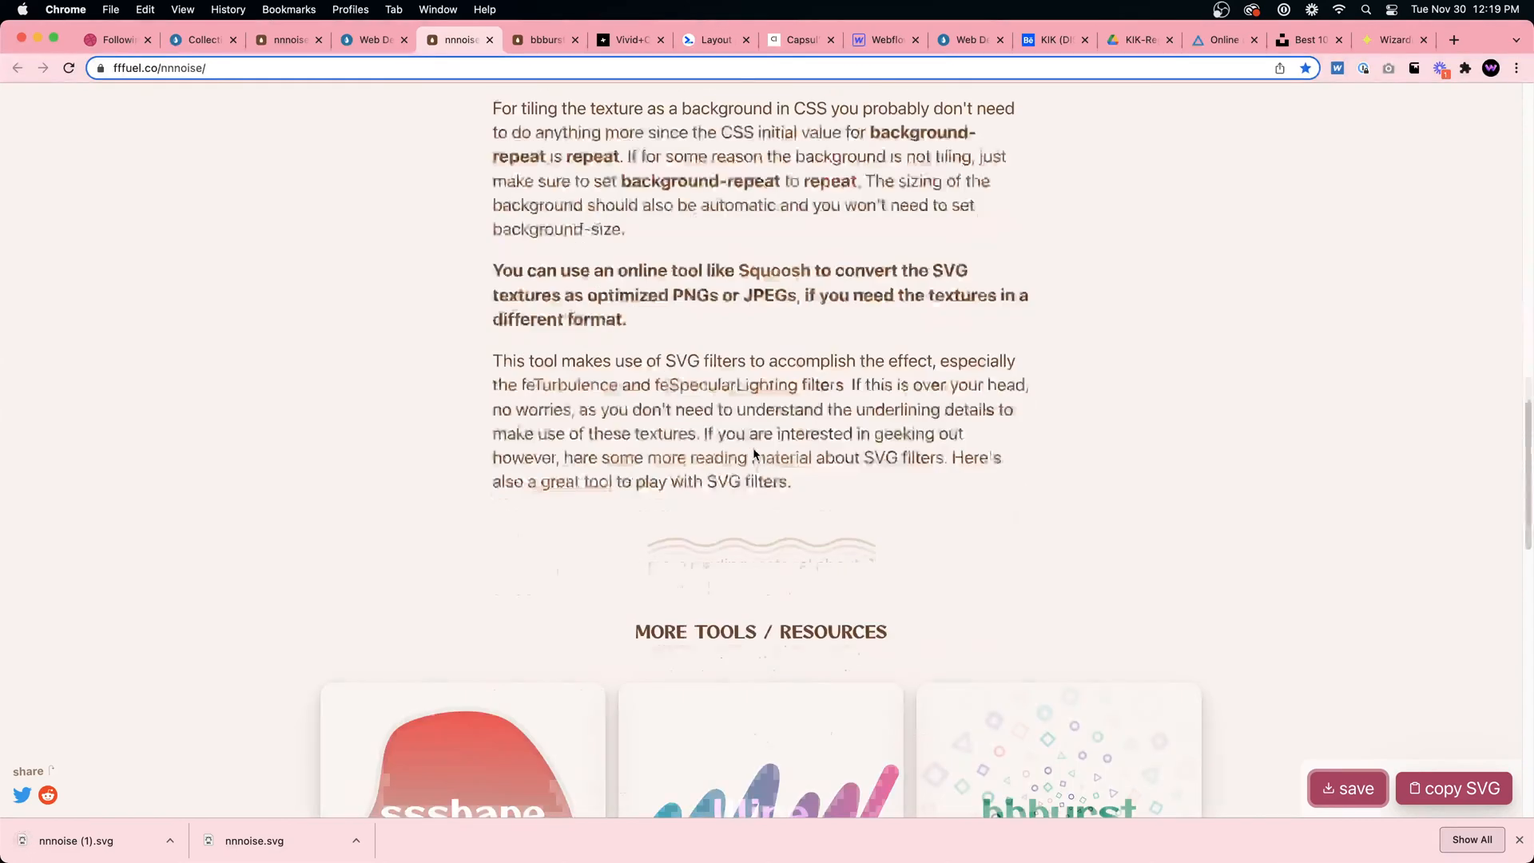
scroll(754, 451, "up", 5)
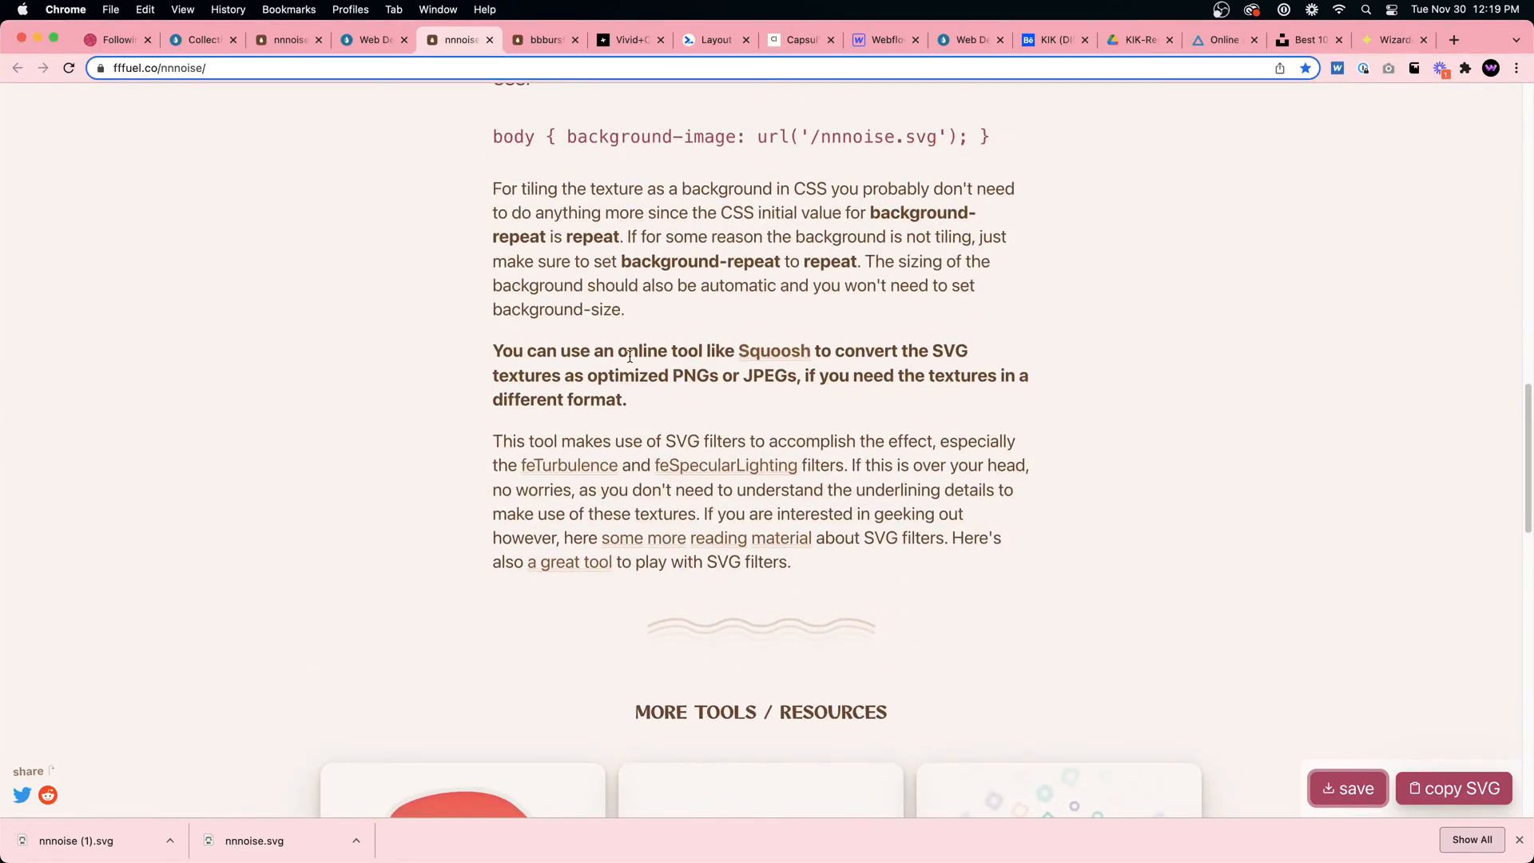
left_click(773, 353)
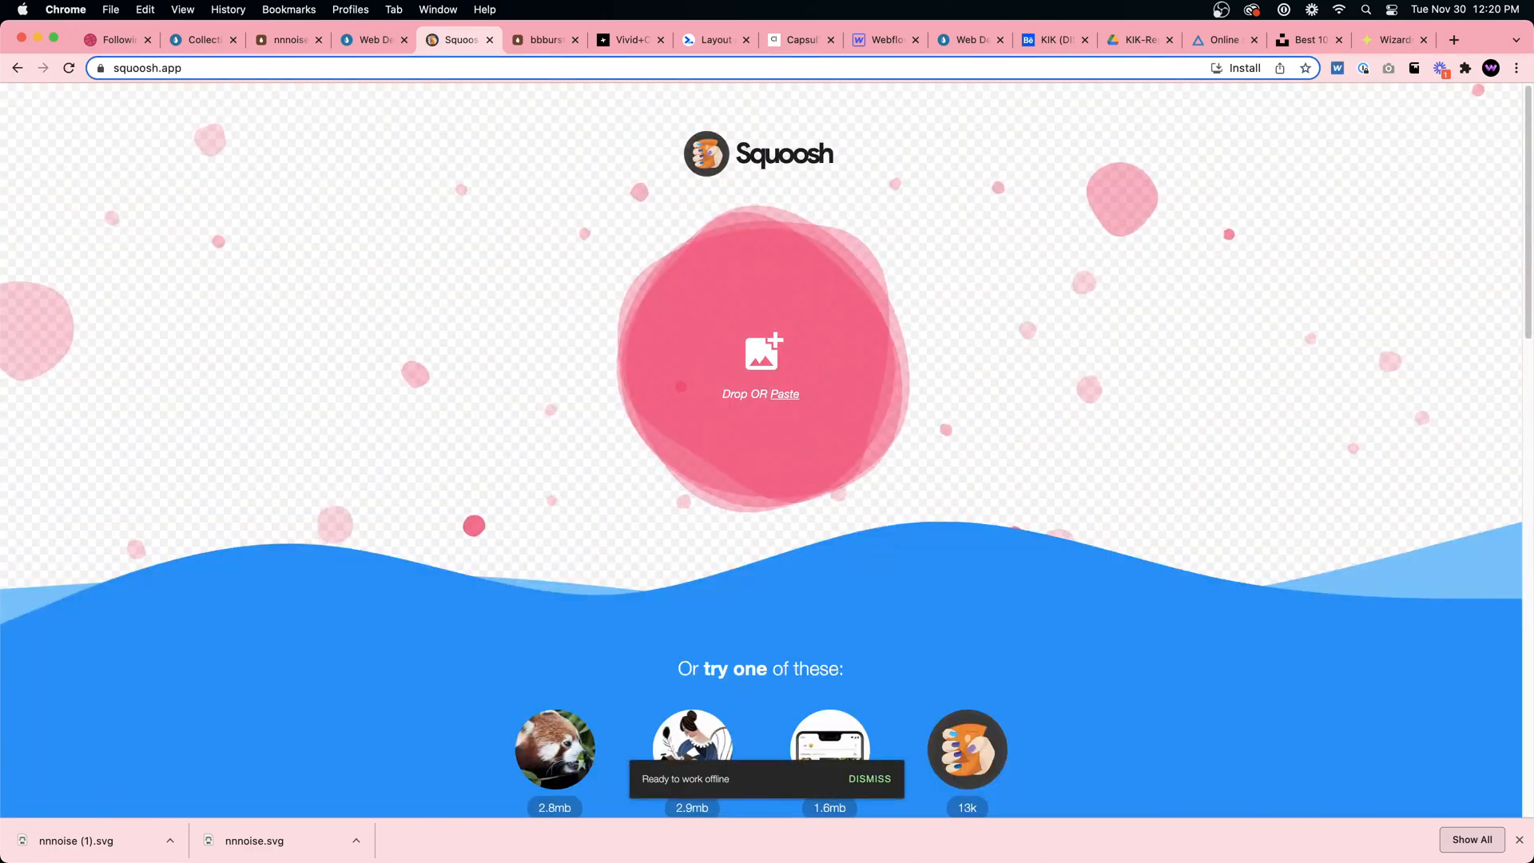
Load the downloaded nnnoise.svg into Squoosh and set the output compression format to Browser PNG
left_click_drag(254, 841, 788, 397)
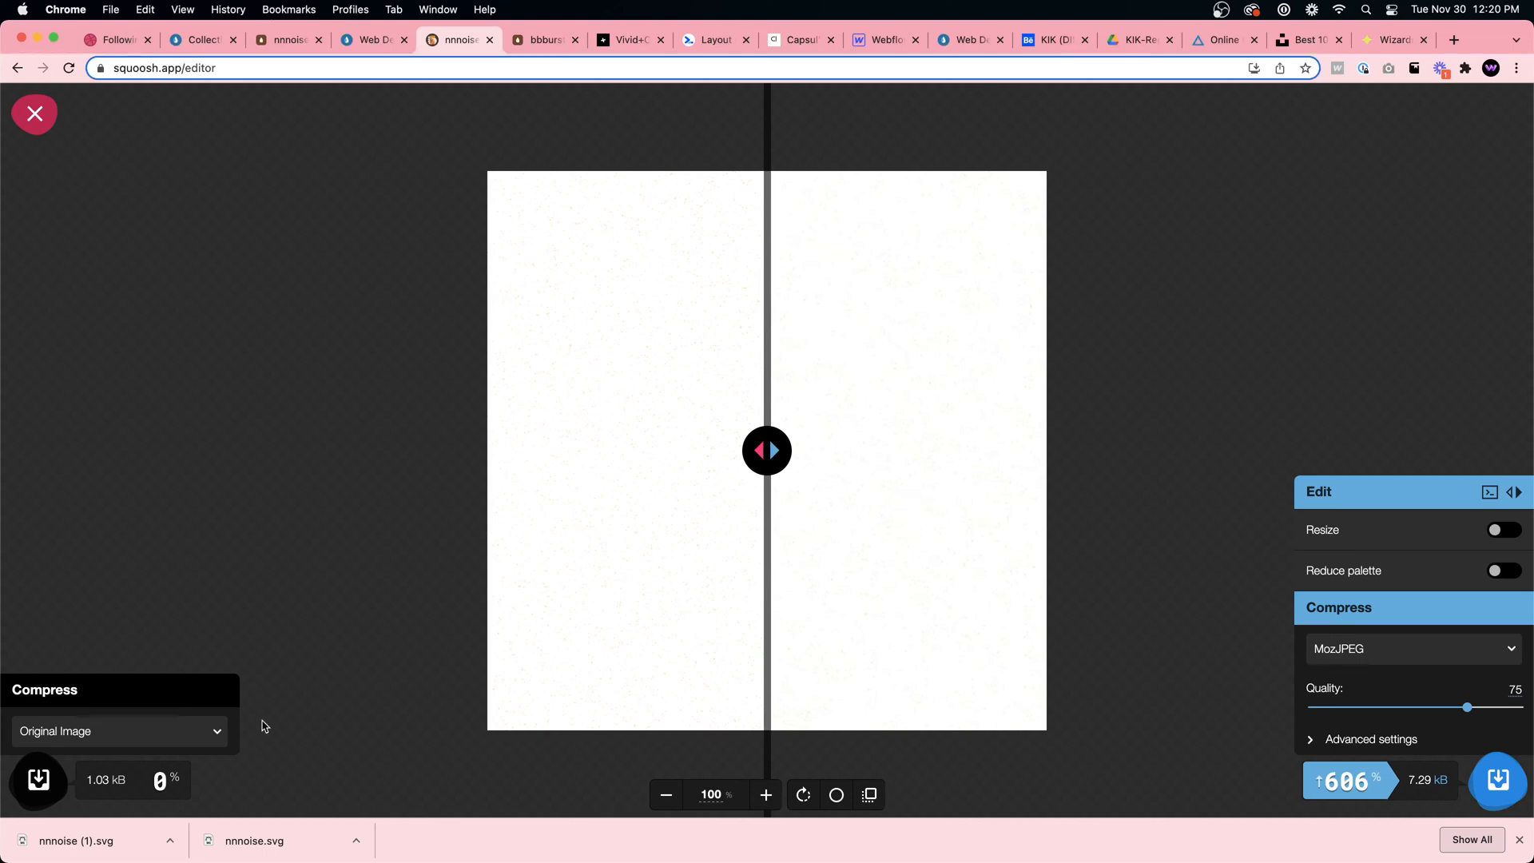
left_click_drag(756, 506, 814, 469)
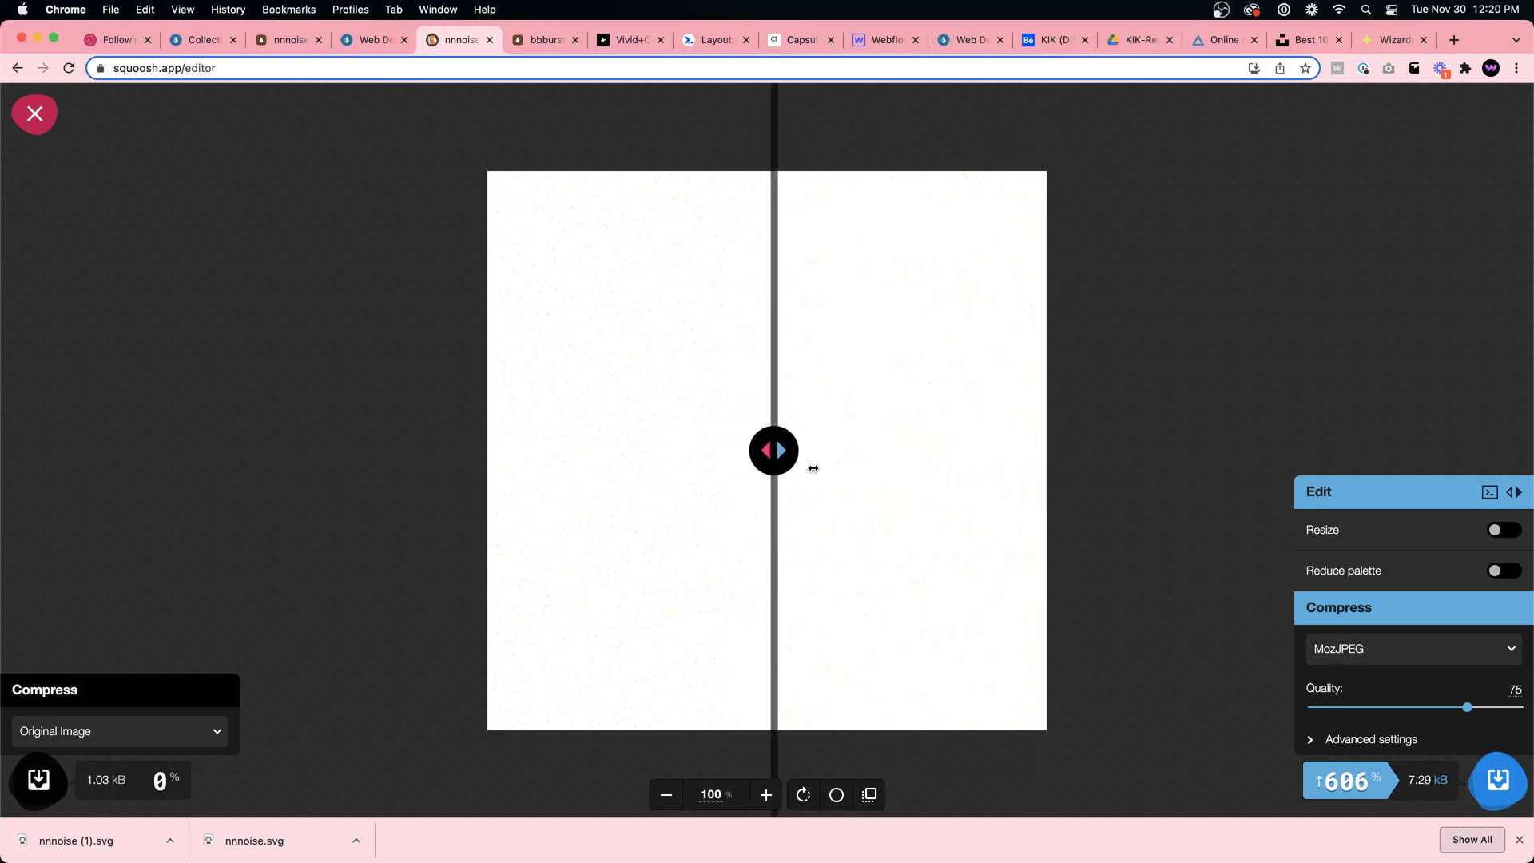
left_click(1389, 652)
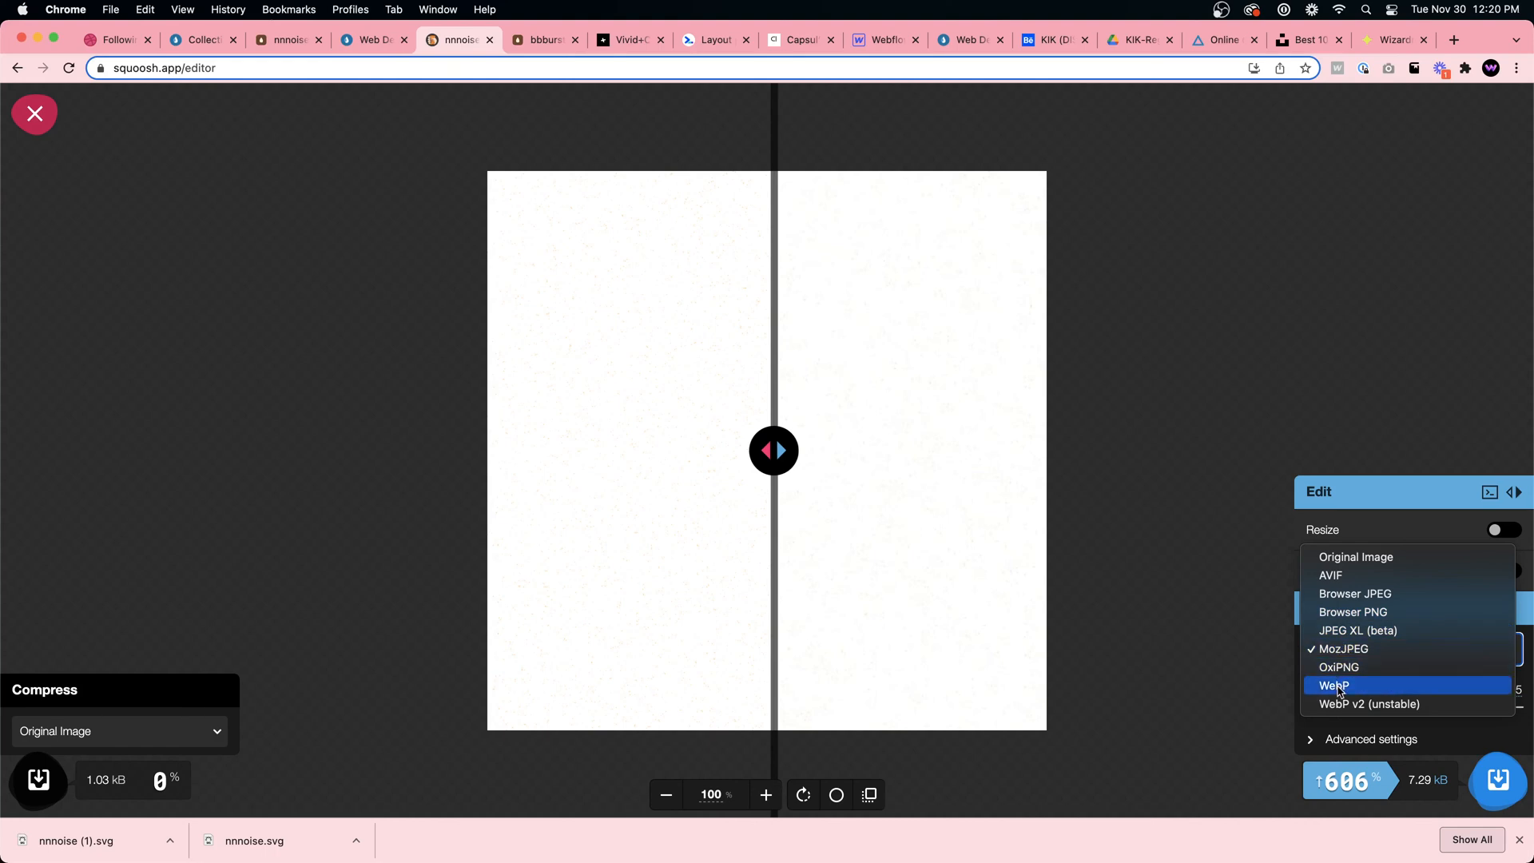
left_click(1344, 612)
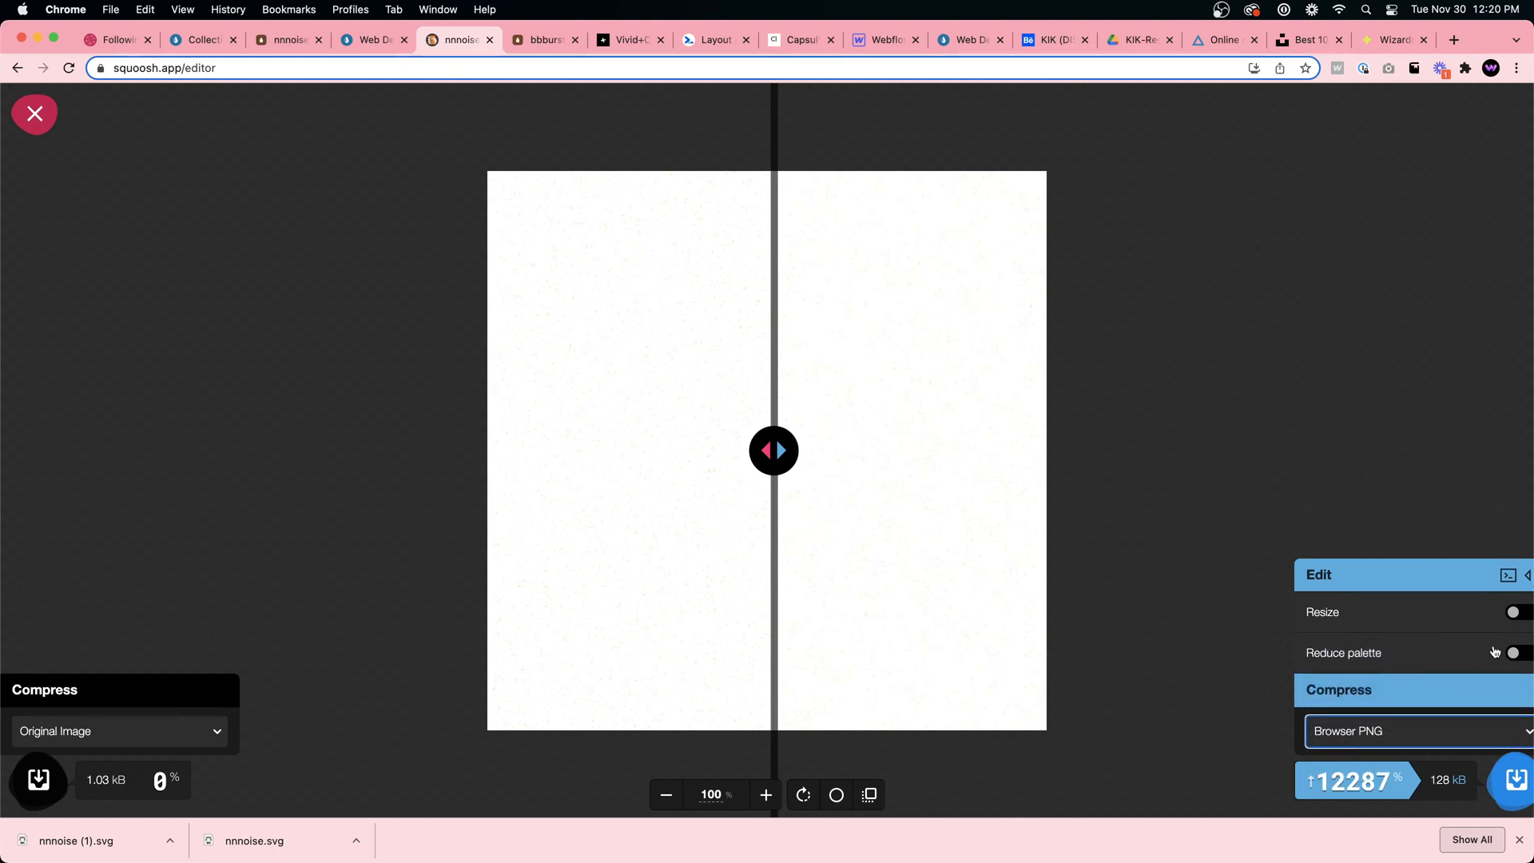
left_click(1513, 654)
left_click(1516, 548)
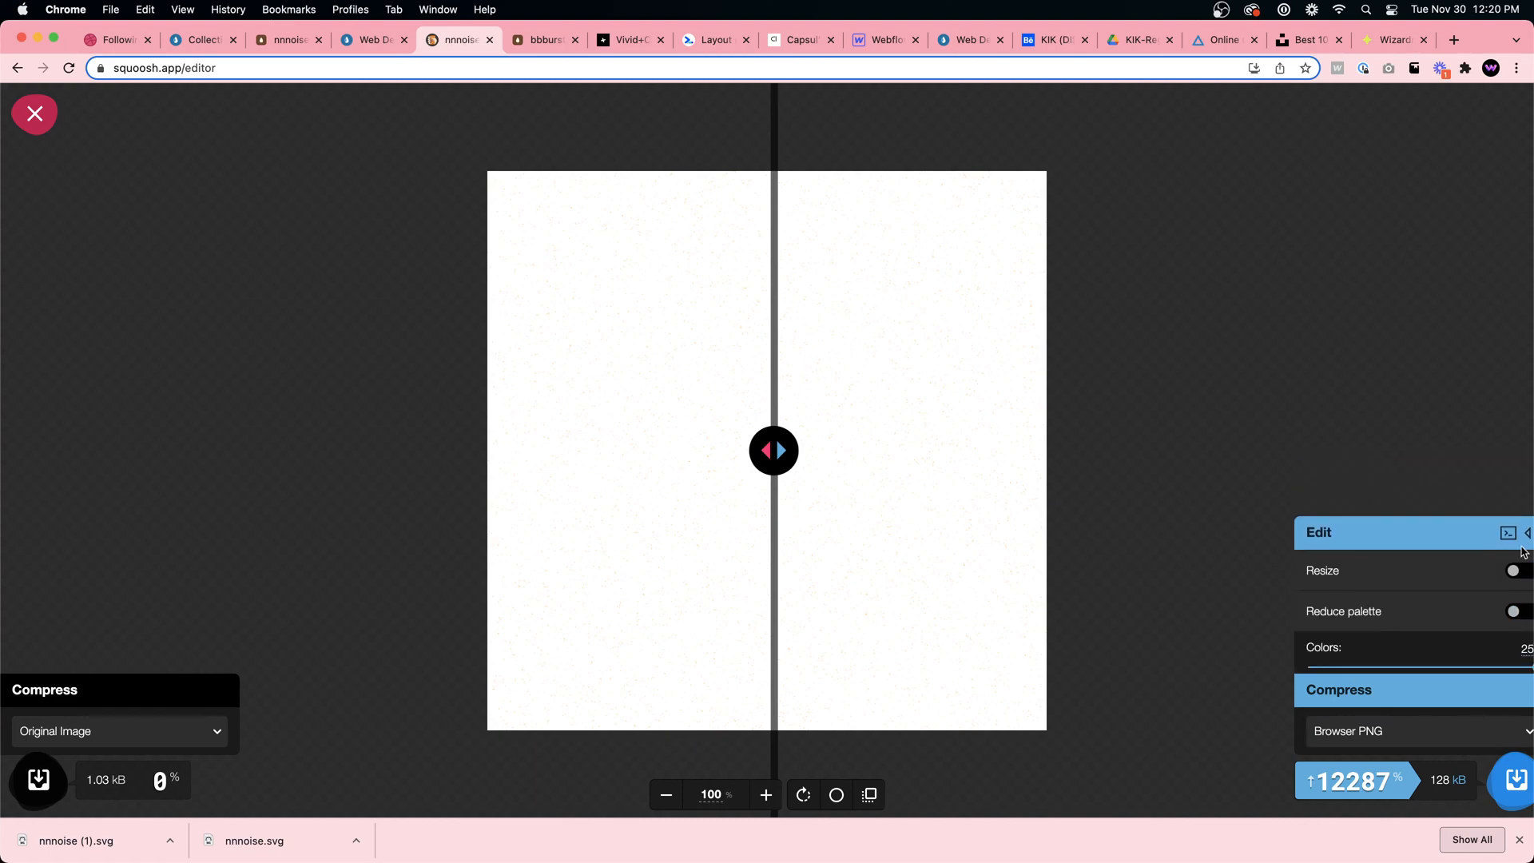
left_click(1513, 612)
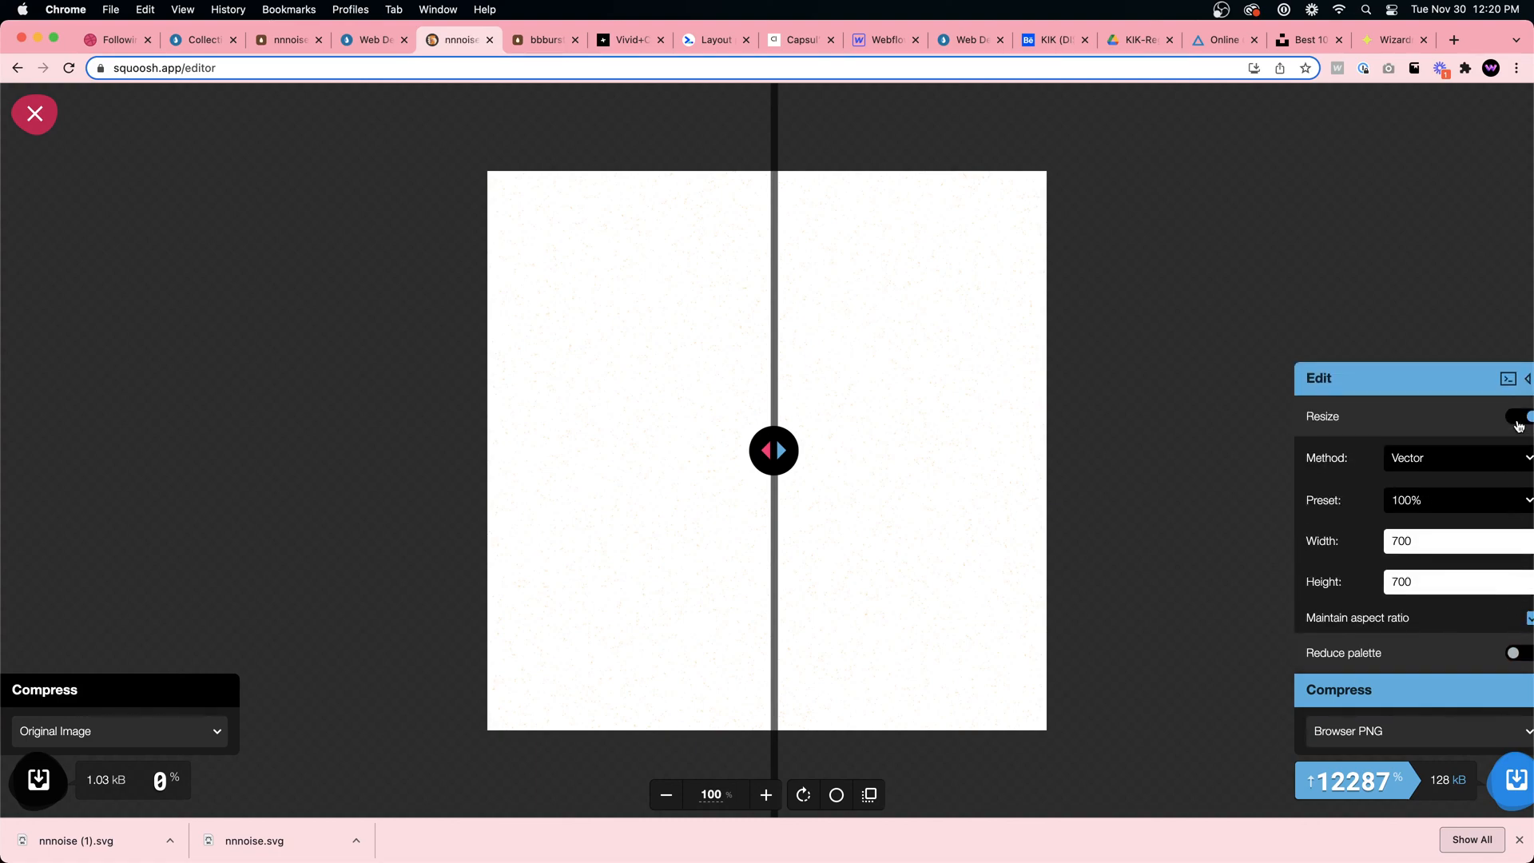
left_click(1519, 419)
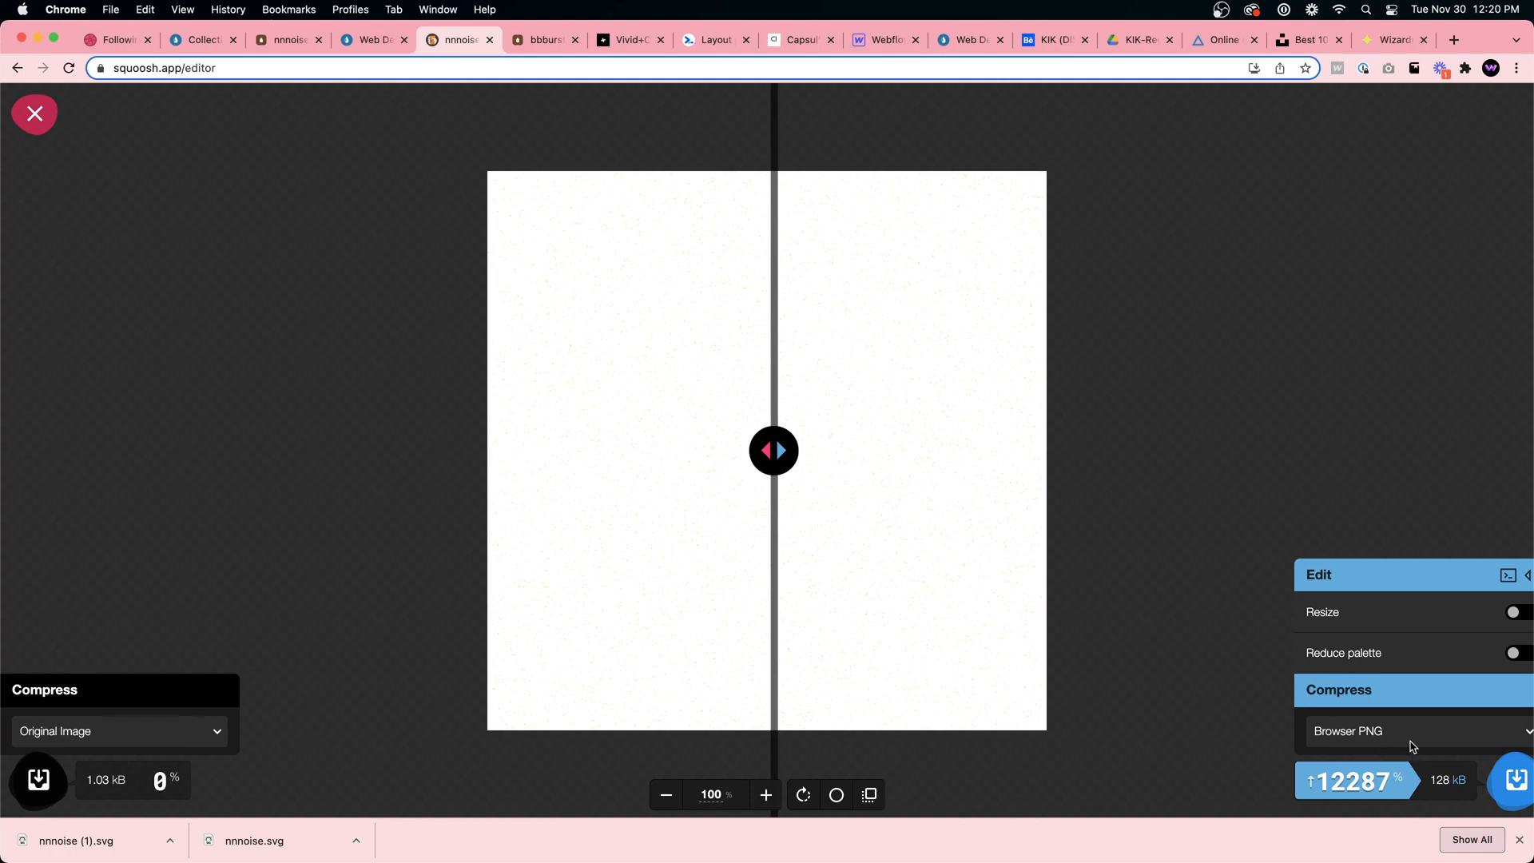
Download the converted noise texture as nnnoise.png, view it in Preview and close the preview window
left_click(1515, 781)
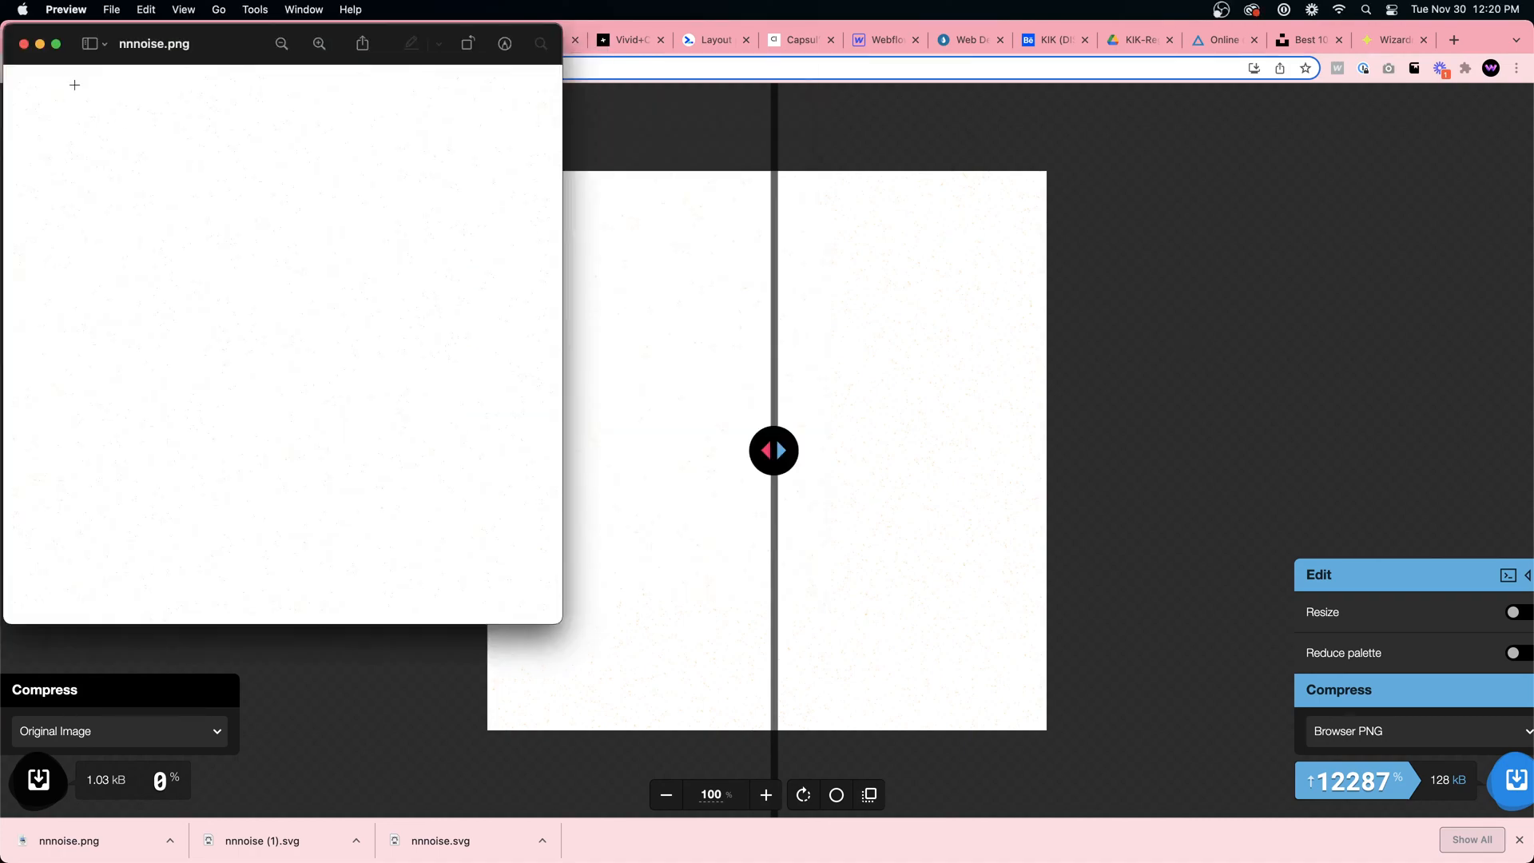
left_click(24, 44)
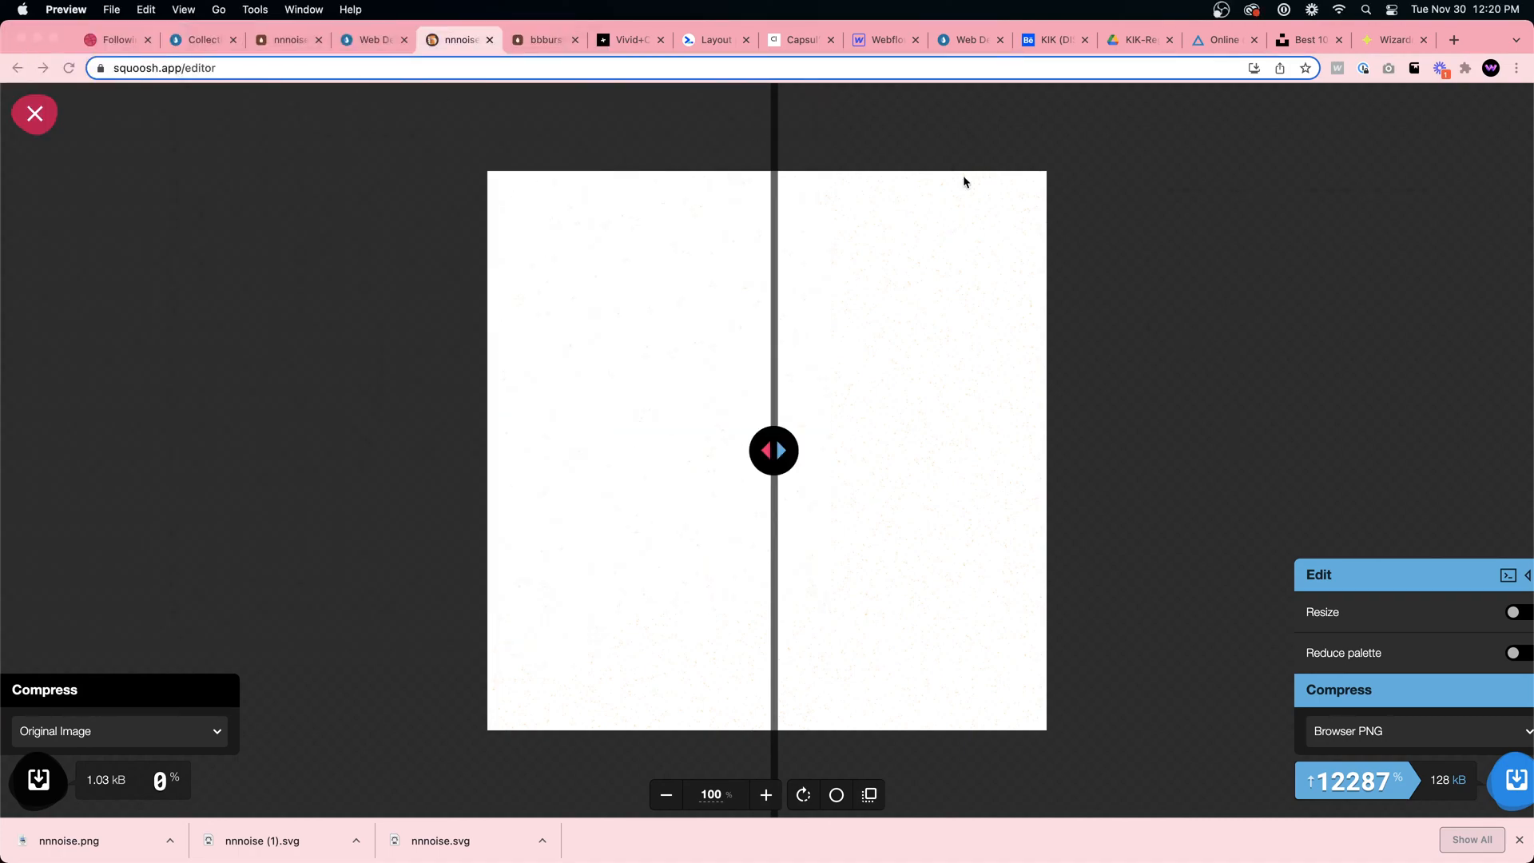
Go back to the Squoosh home page, look over its feature overview and return to the nnnoise generator
left_click(534, 42)
left_click(444, 42)
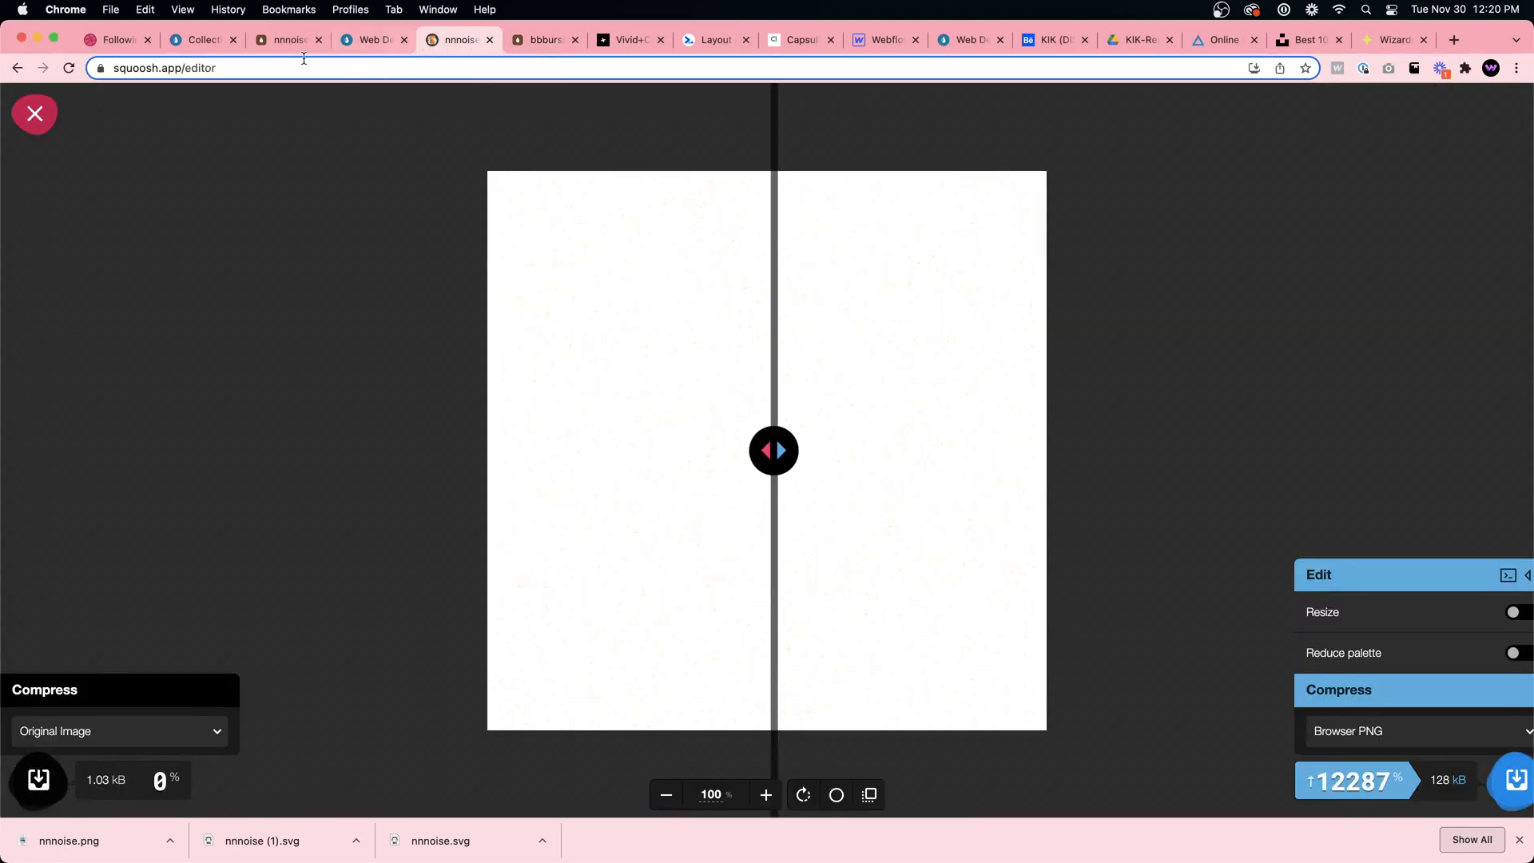
left_click(17, 68)
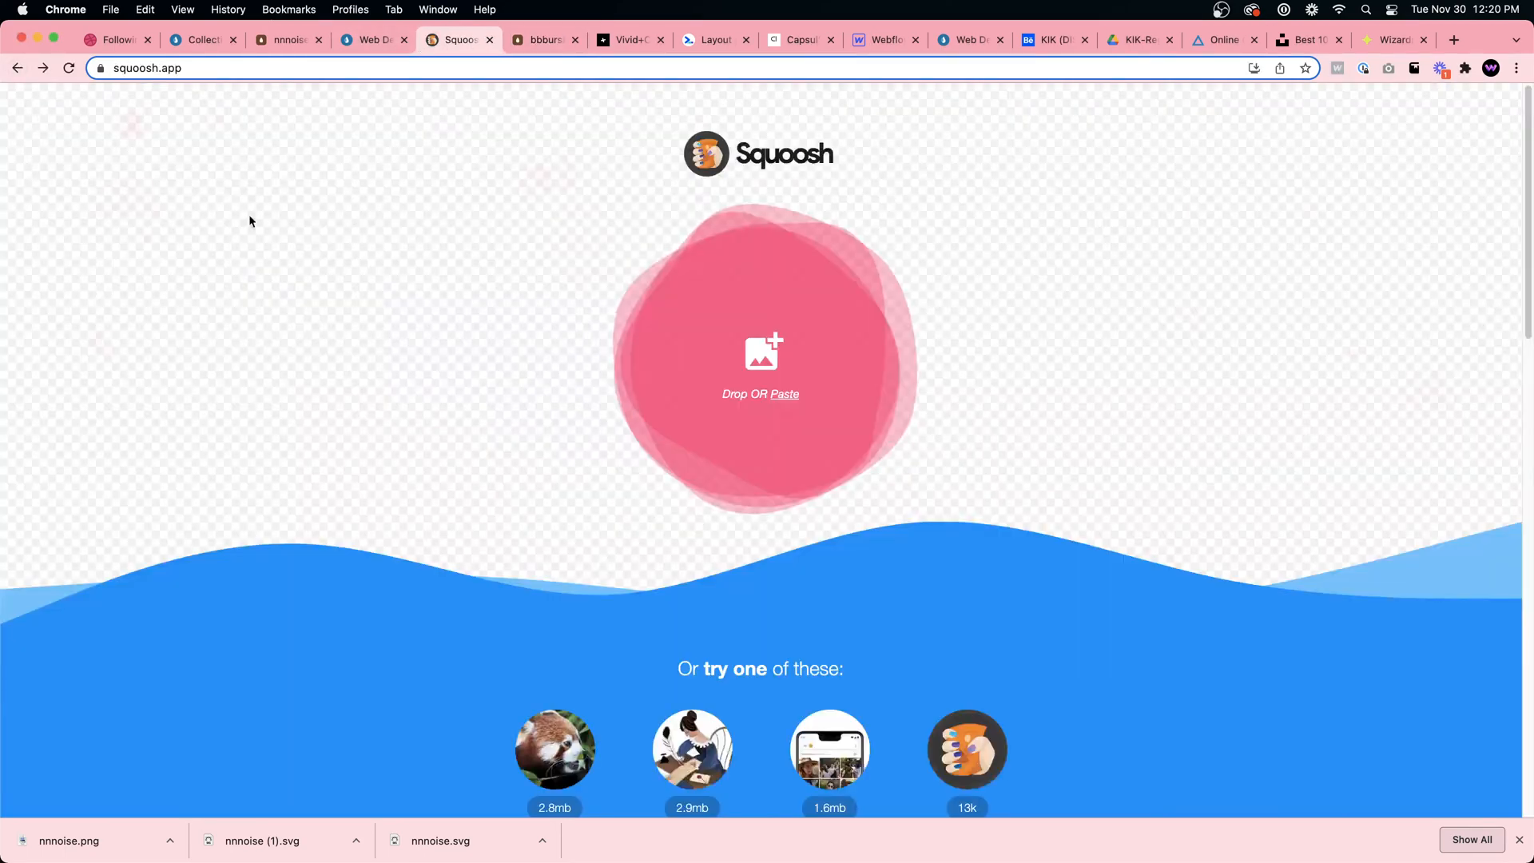
scroll(503, 314, "down", 3)
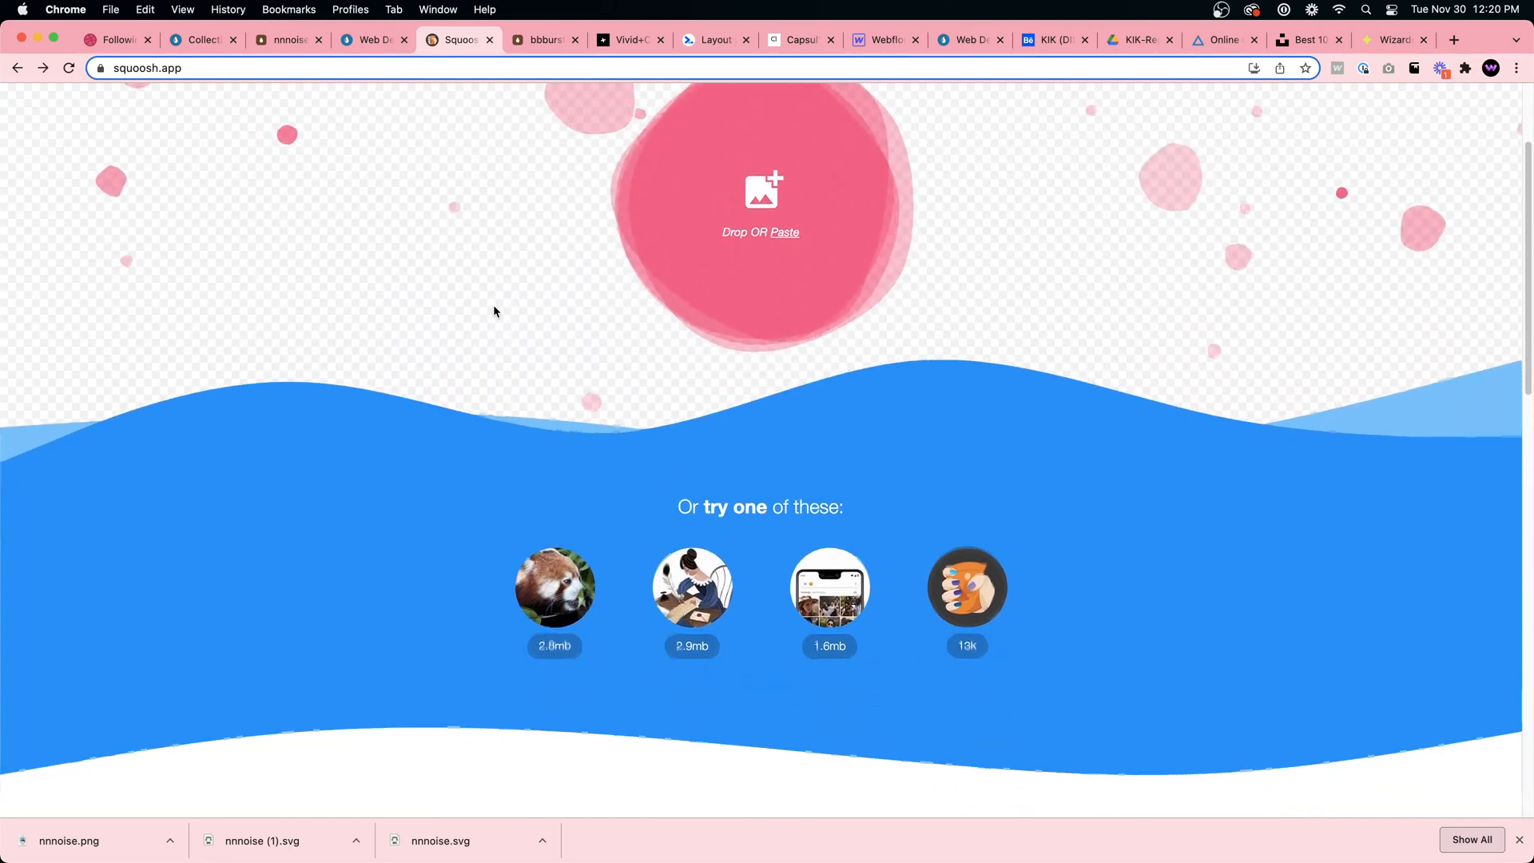
scroll(493, 310, "down", 5)
scroll(491, 308, "down", 6)
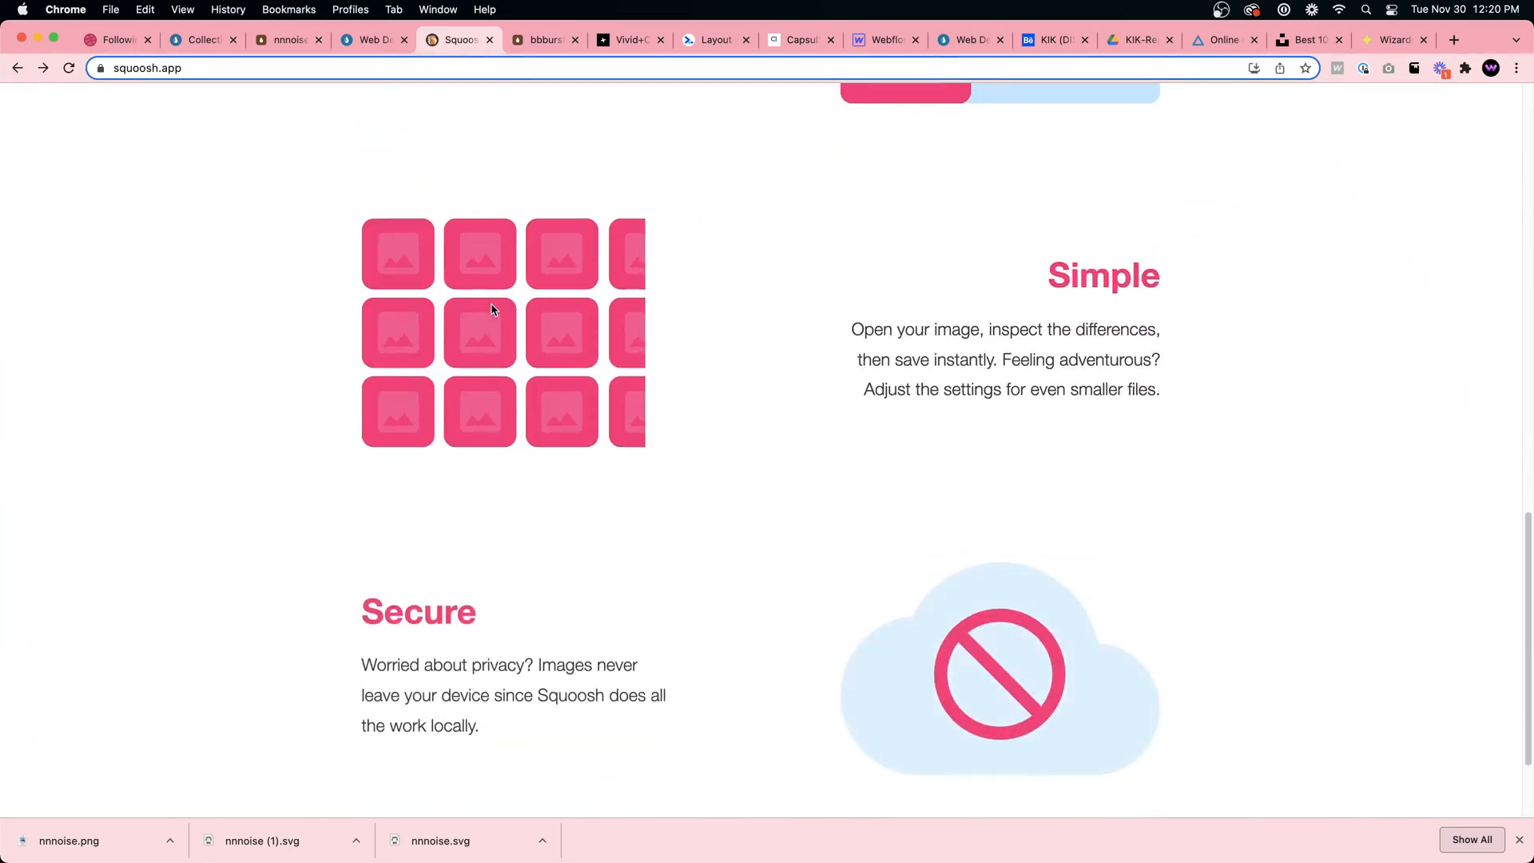
left_click(16, 68)
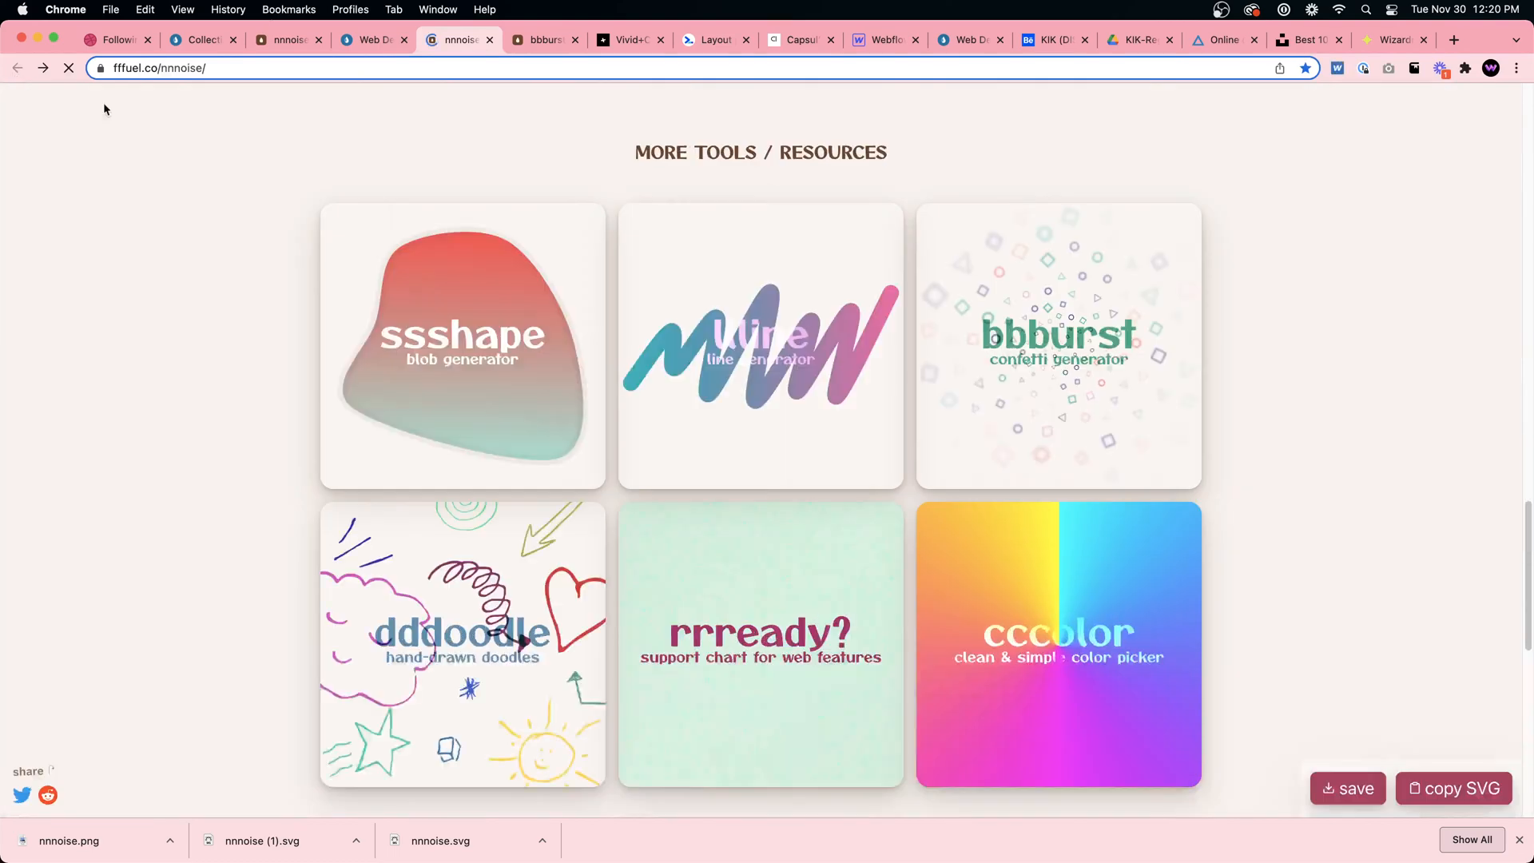
Set the noise texture's background color to white, hsl(0, 0%, 100%)
scroll(540, 254, "up", 10)
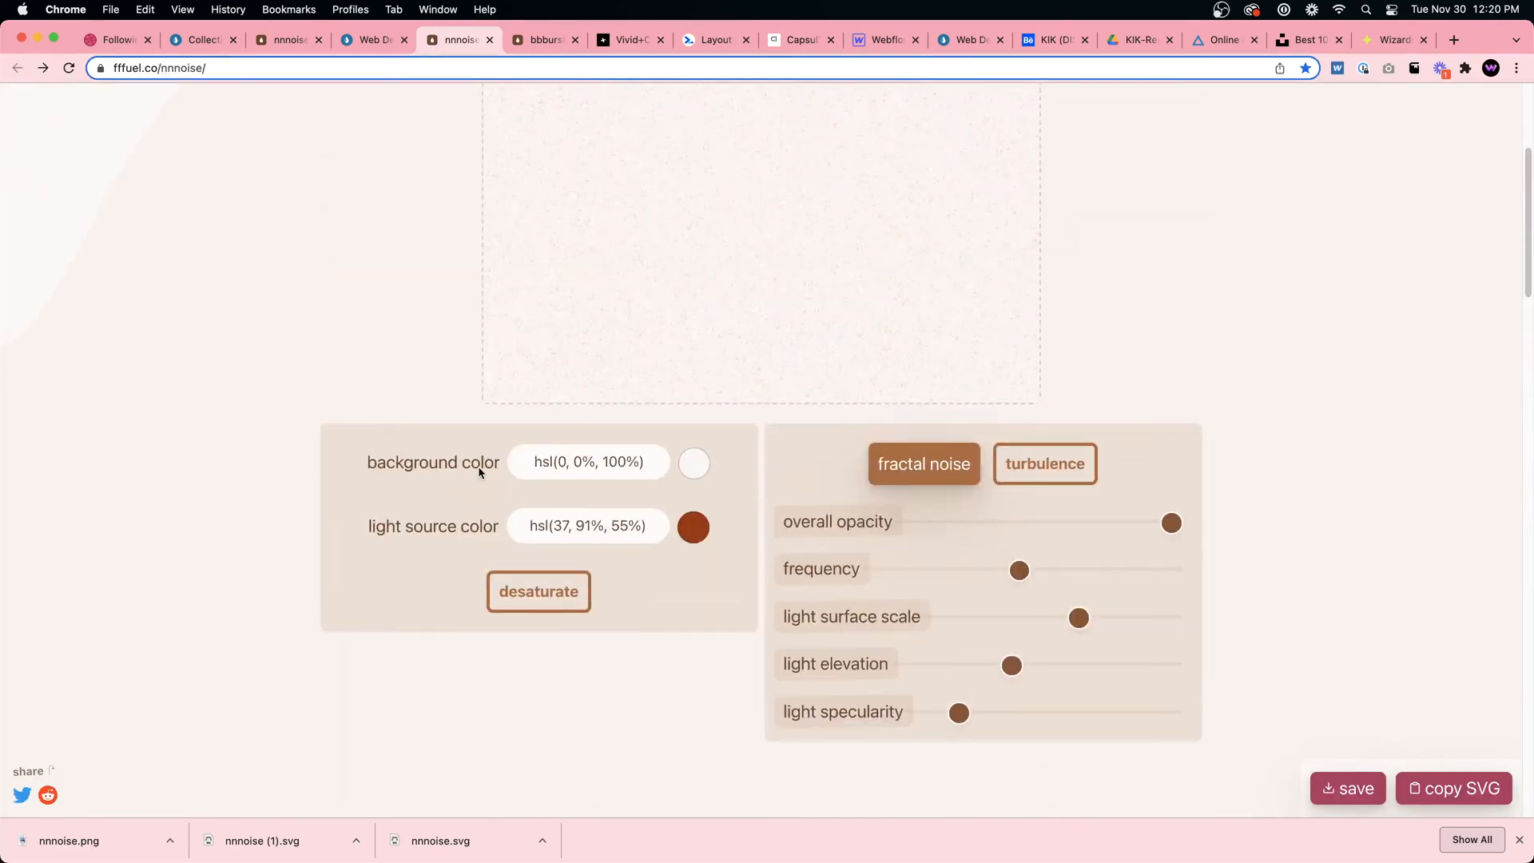
scroll(695, 480, "up", 1)
left_click(694, 494)
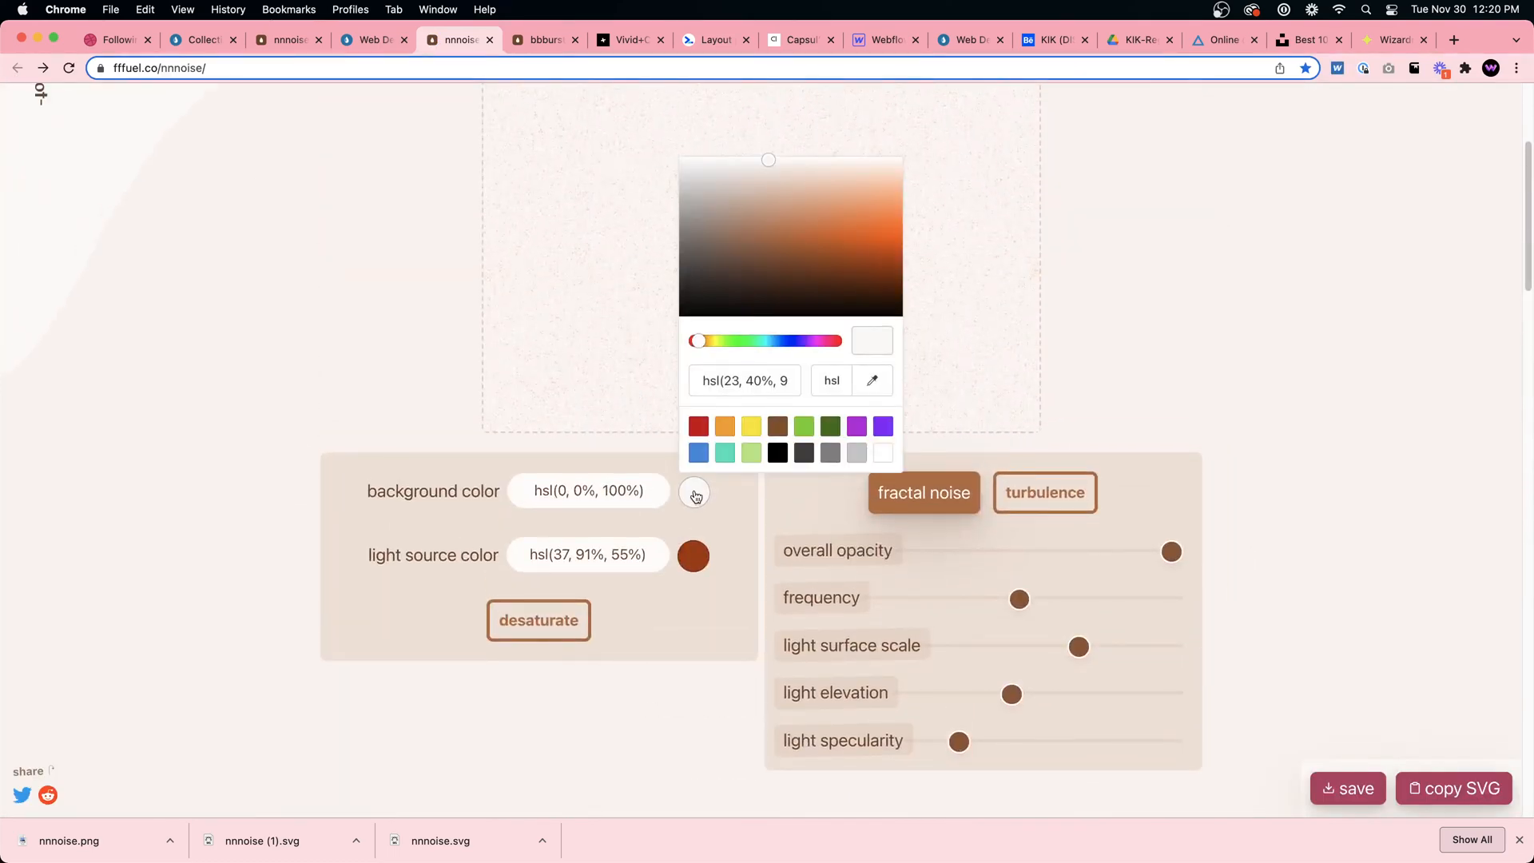
left_click(882, 453)
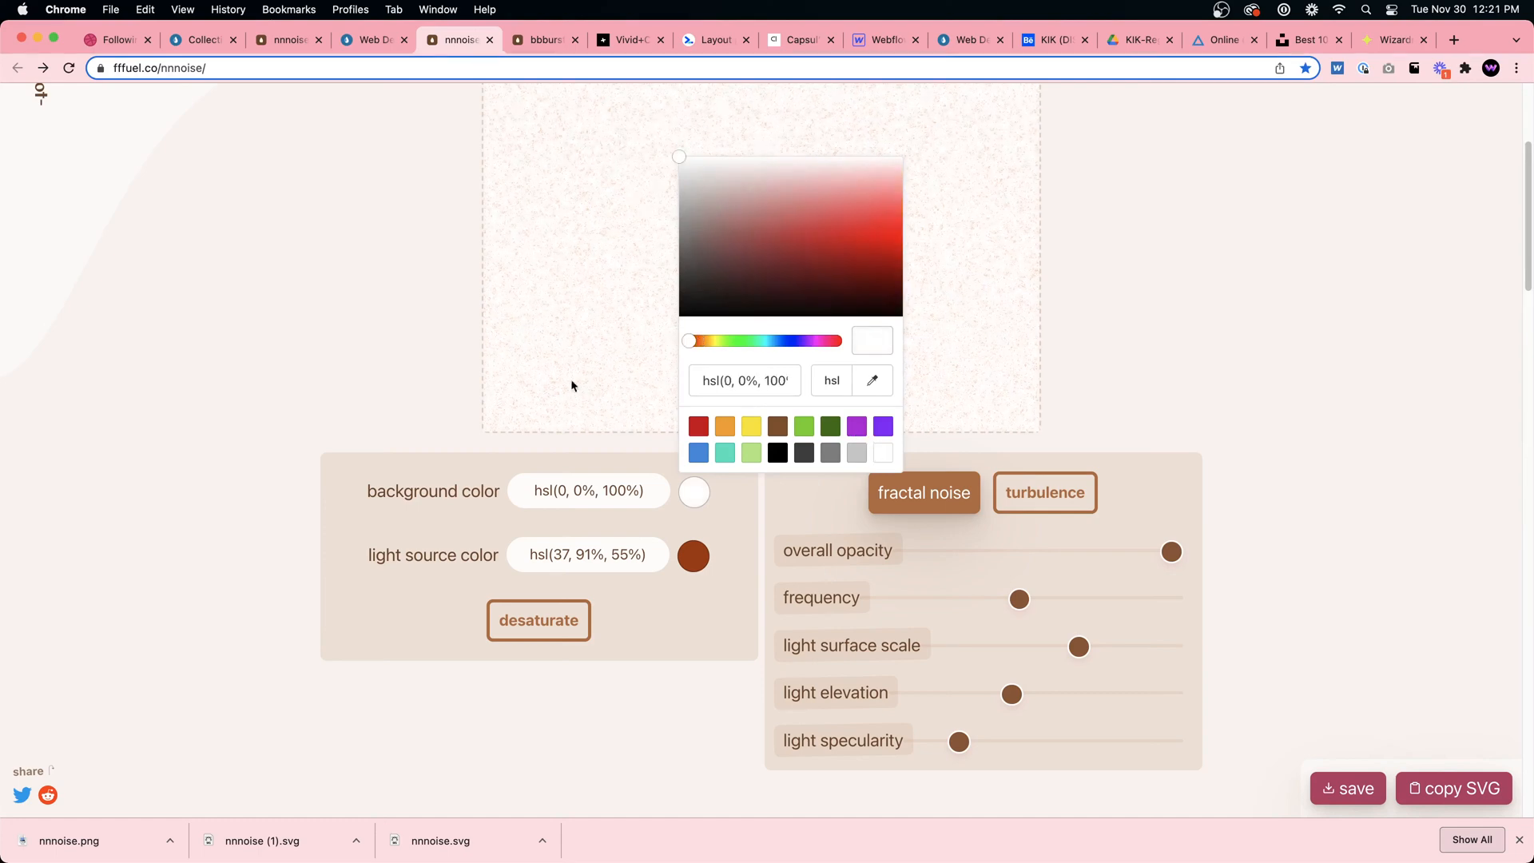
left_click(493, 385)
scroll(495, 384, "up", 3)
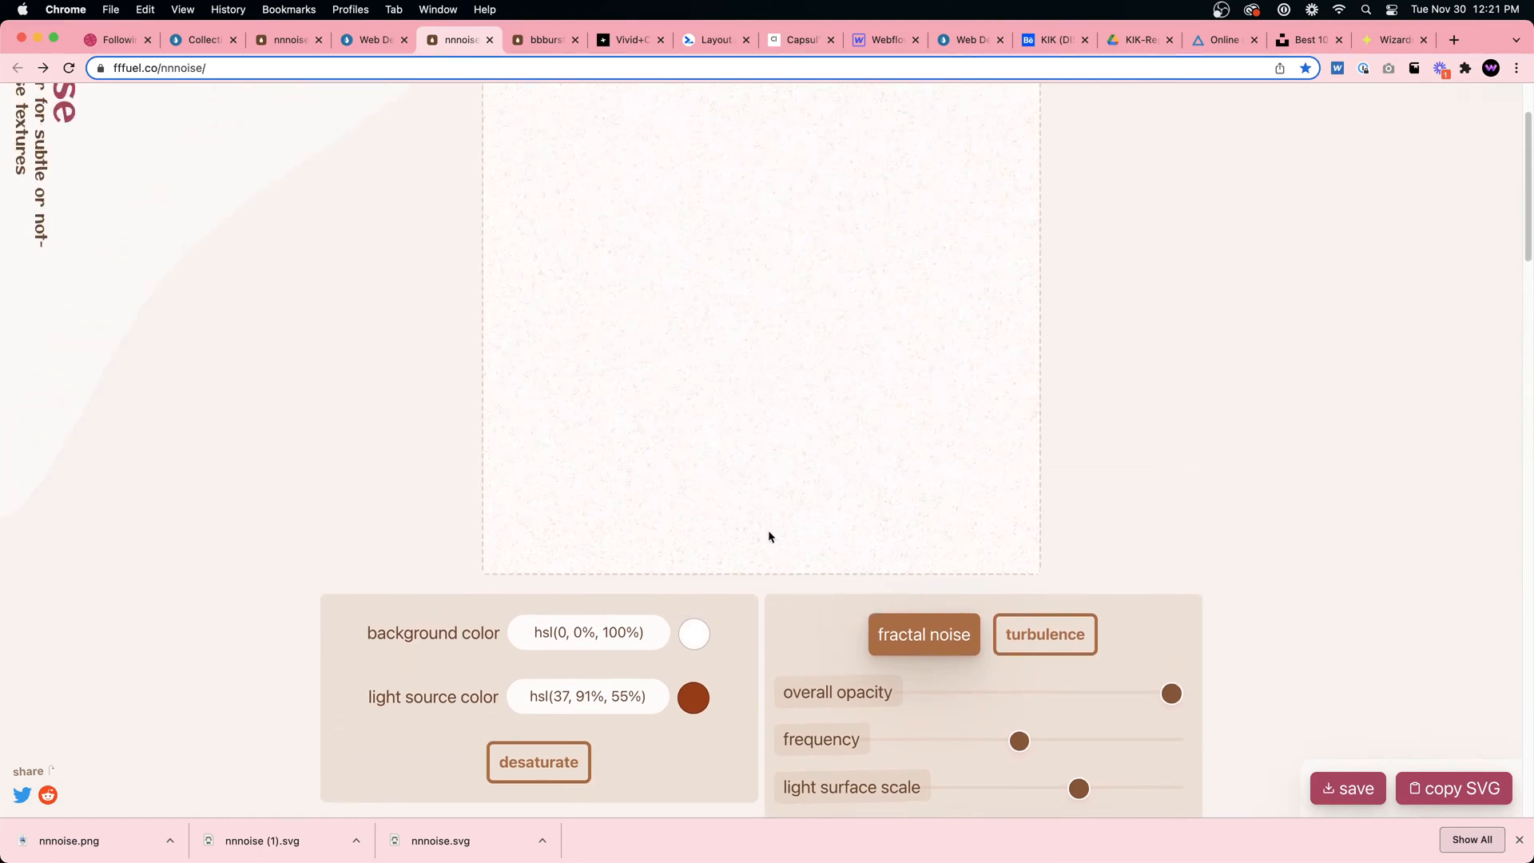
Desaturate the noise texture
scroll(765, 536, "down", 2)
scroll(697, 614, "up", 3)
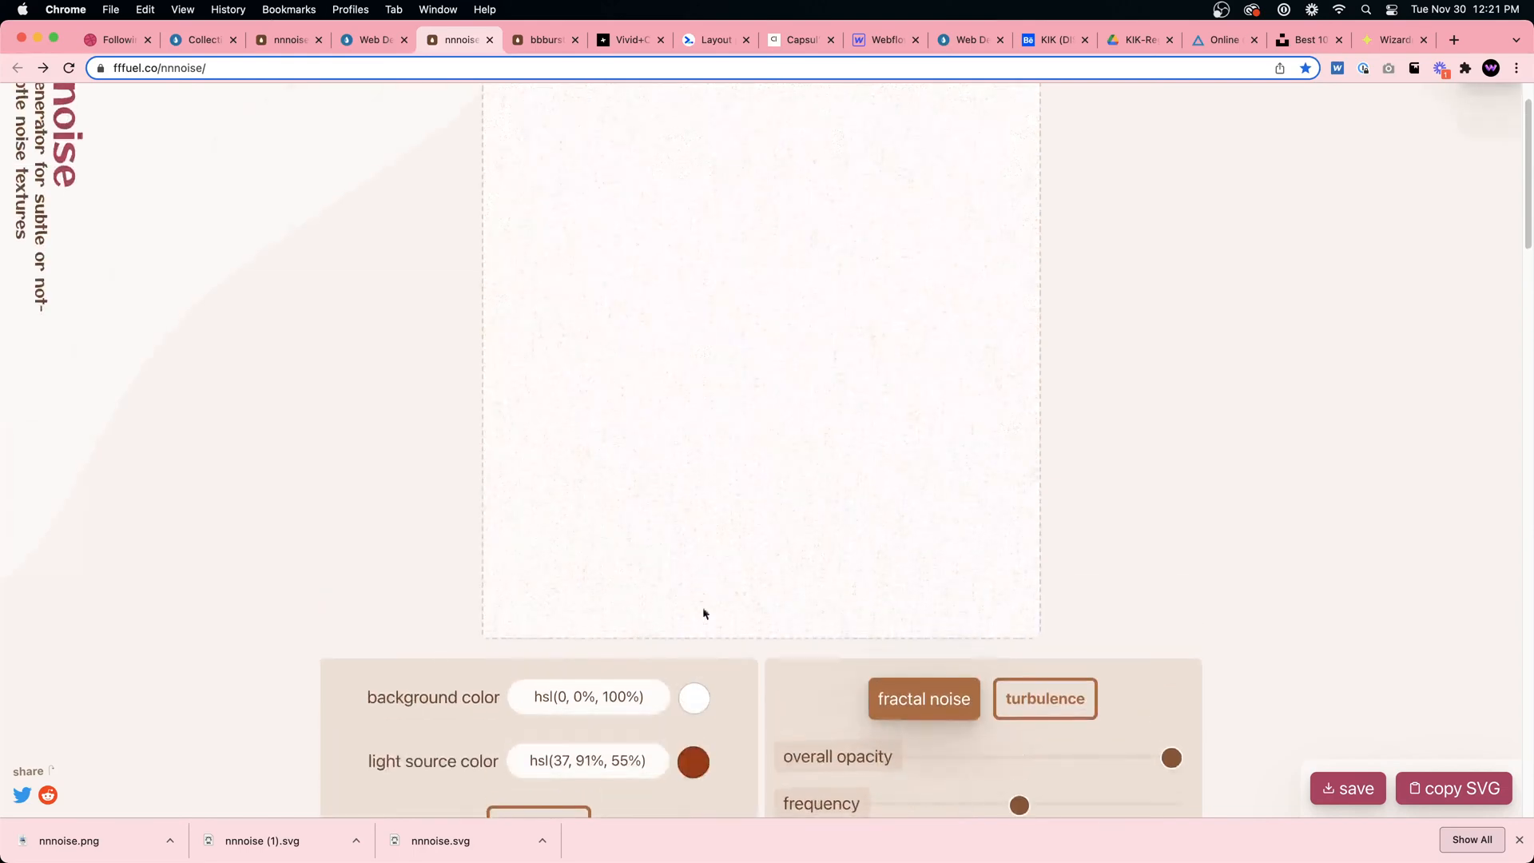
scroll(589, 792, "down", 3)
left_click(548, 675)
left_click(548, 676)
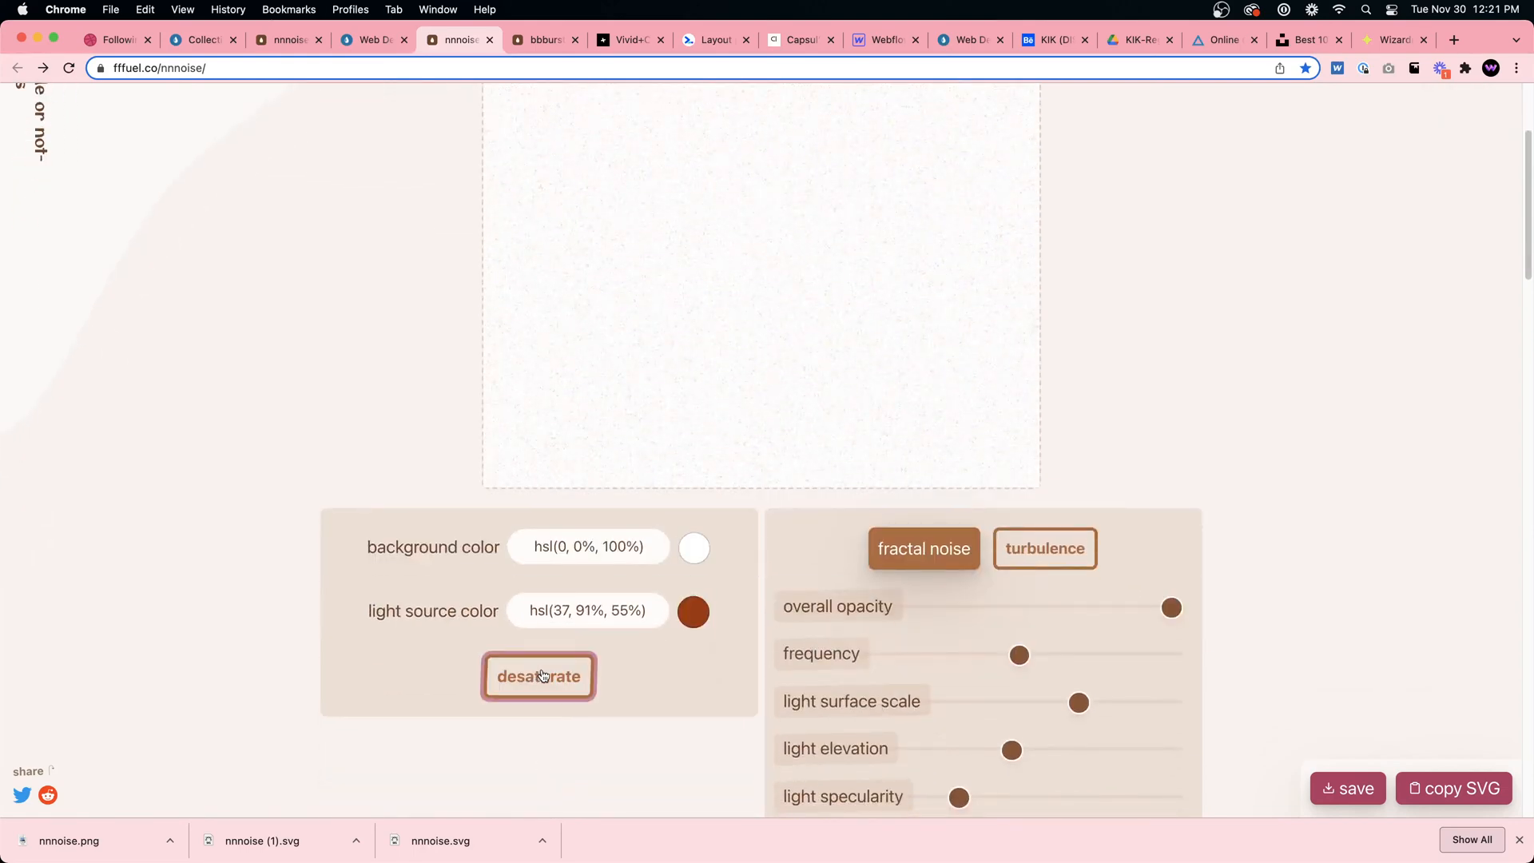
left_click(548, 675)
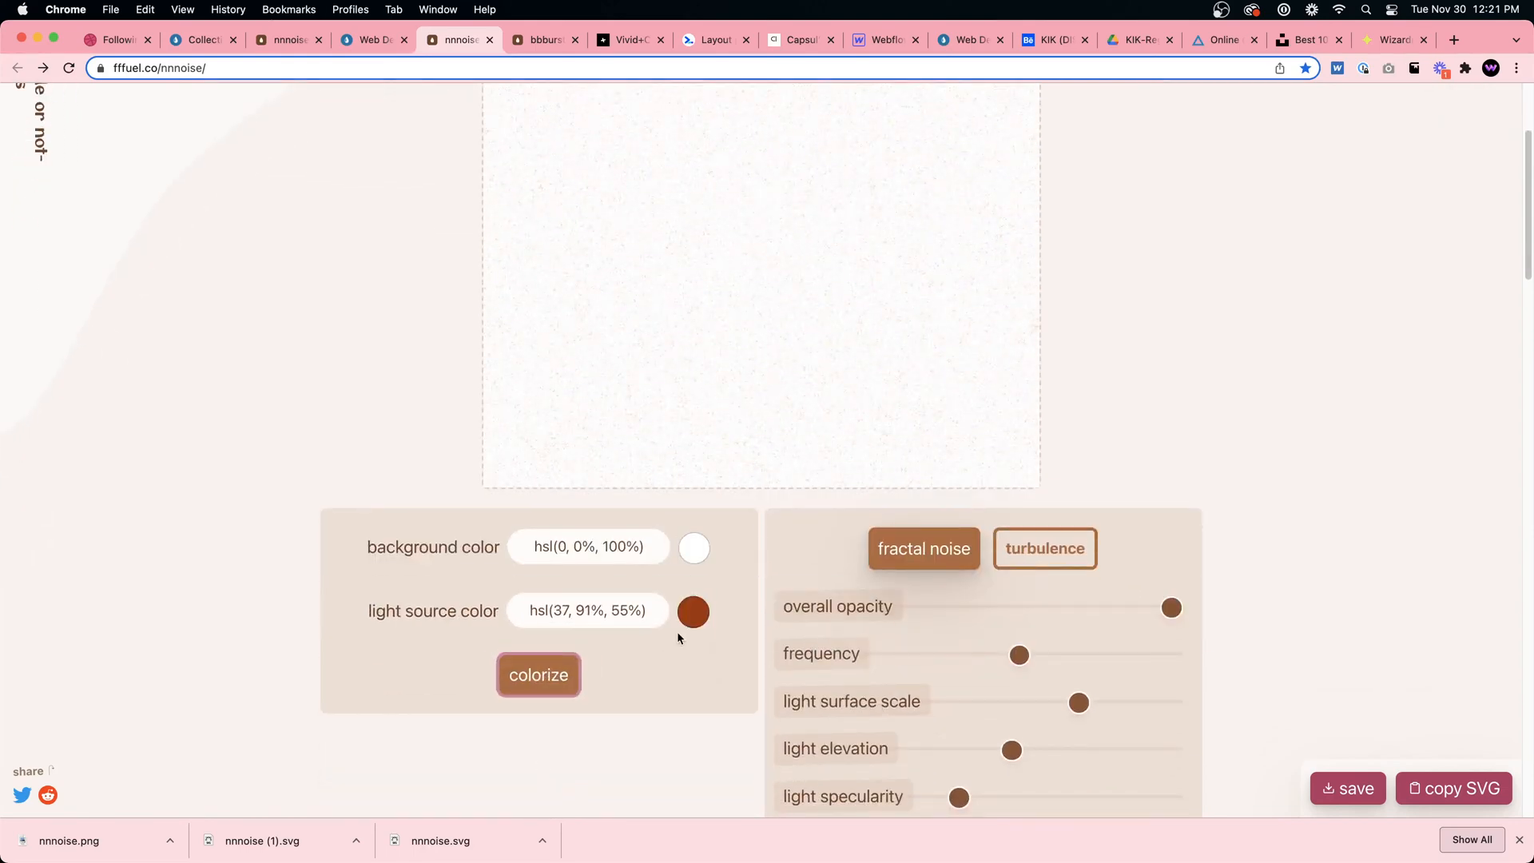
Review the texture settings and usage notes, and save the desaturated texture as an SVG
scroll(696, 616, "up", 1)
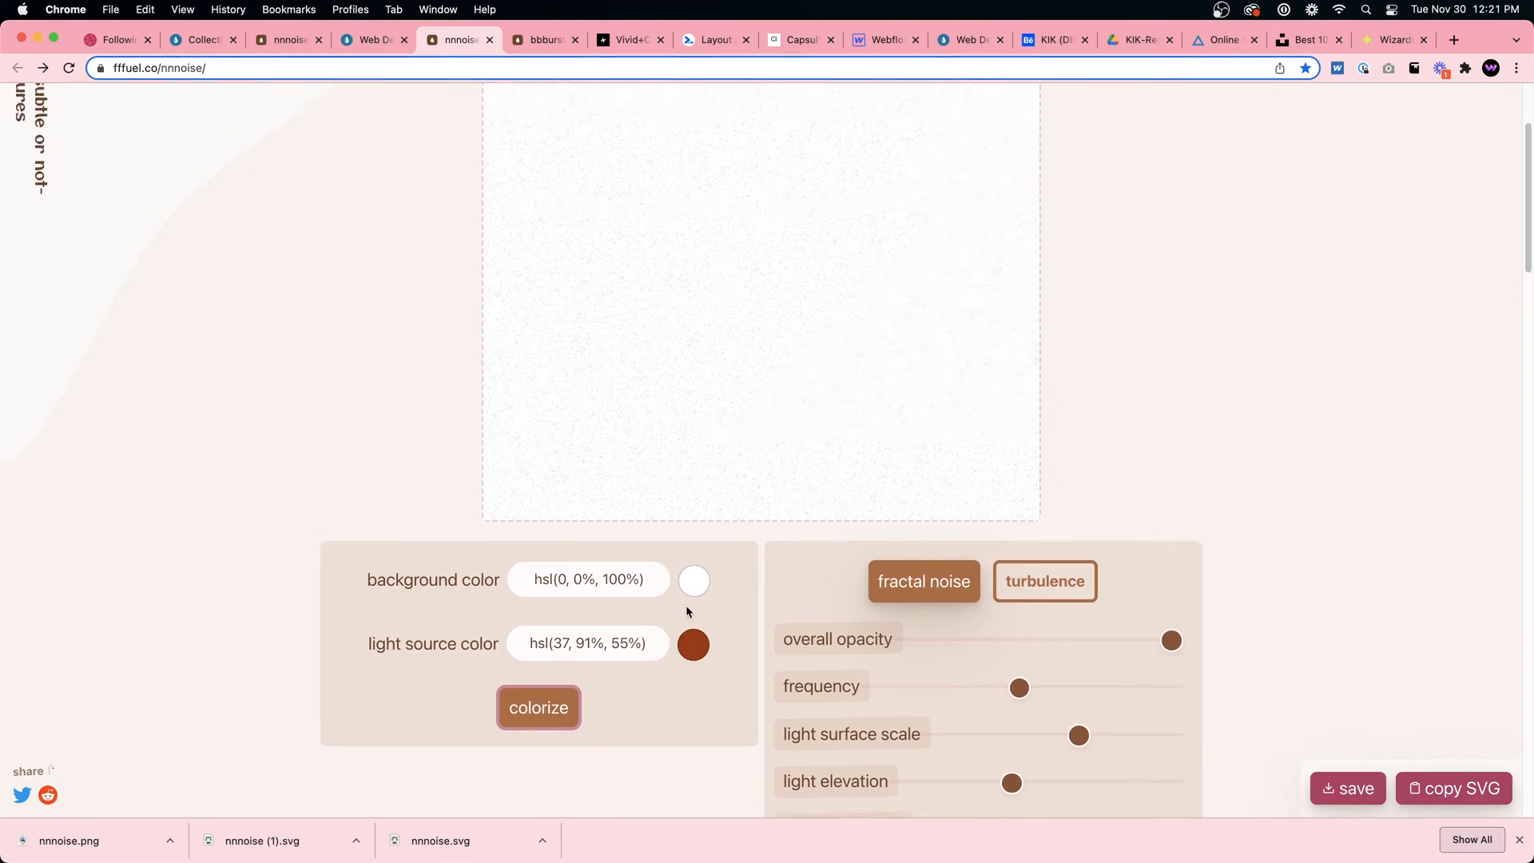
scroll(1119, 537, "down", 1)
scroll(1119, 537, "down", 10)
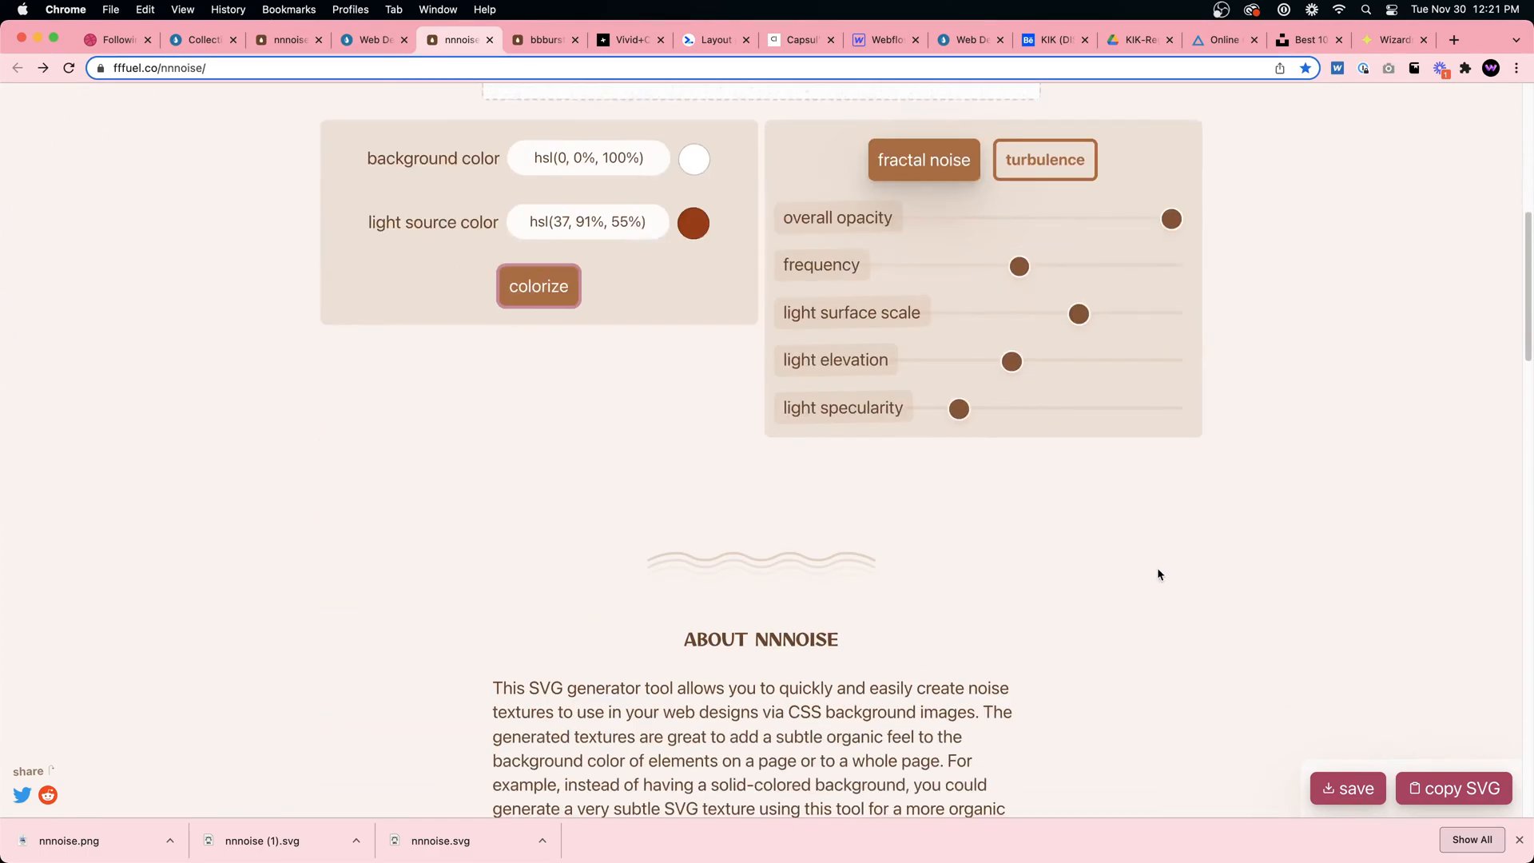
scroll(1284, 727, "down", 2)
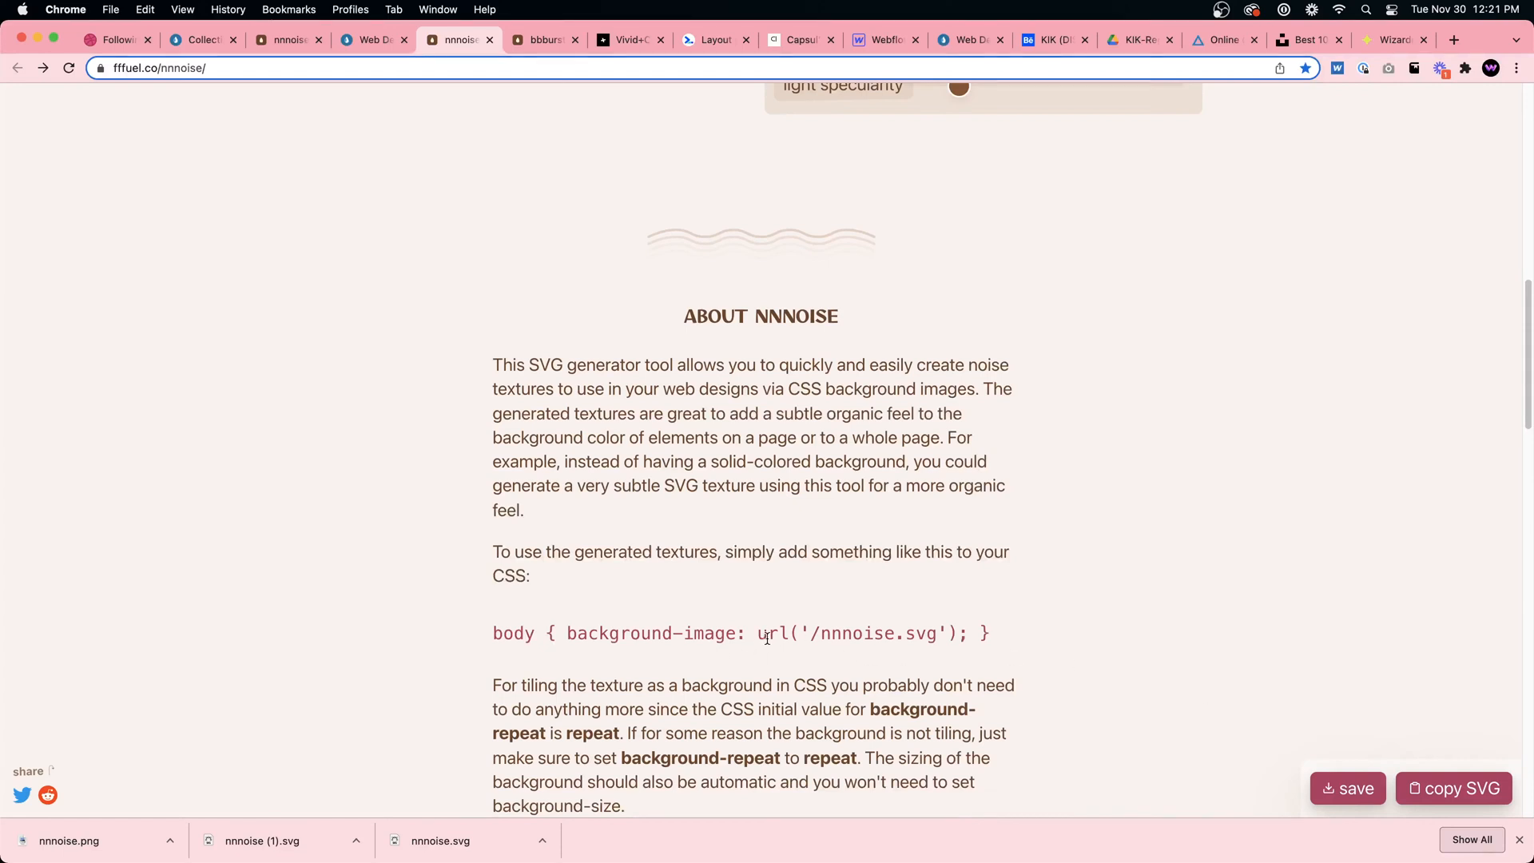
left_click(1348, 789)
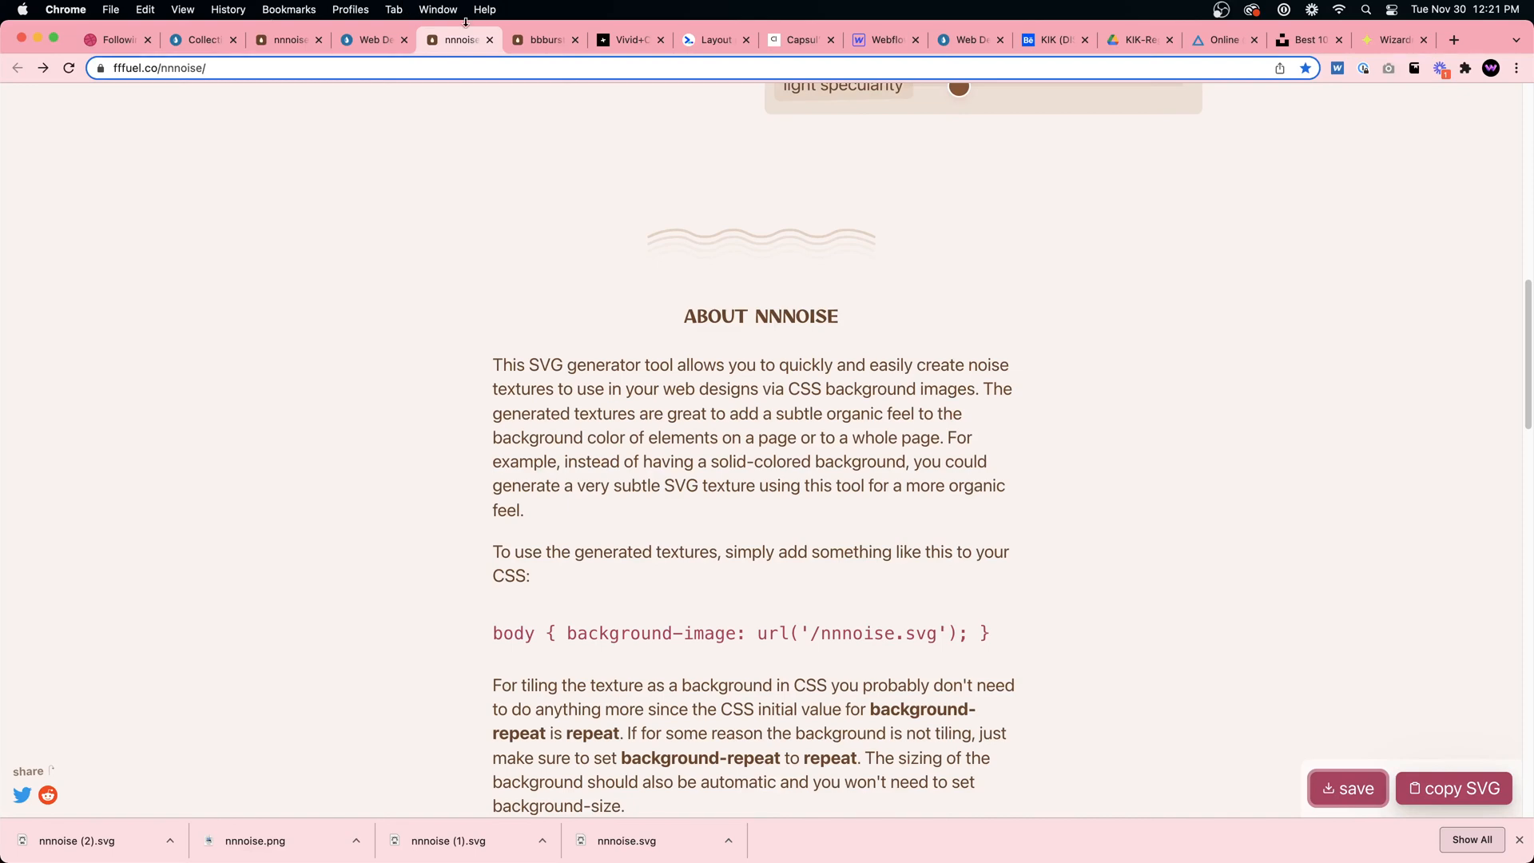
Examine the desaturated texture preview and the notes on CSS backgrounds and converting SVG textures to other formats
scroll(959, 302, "up", 15)
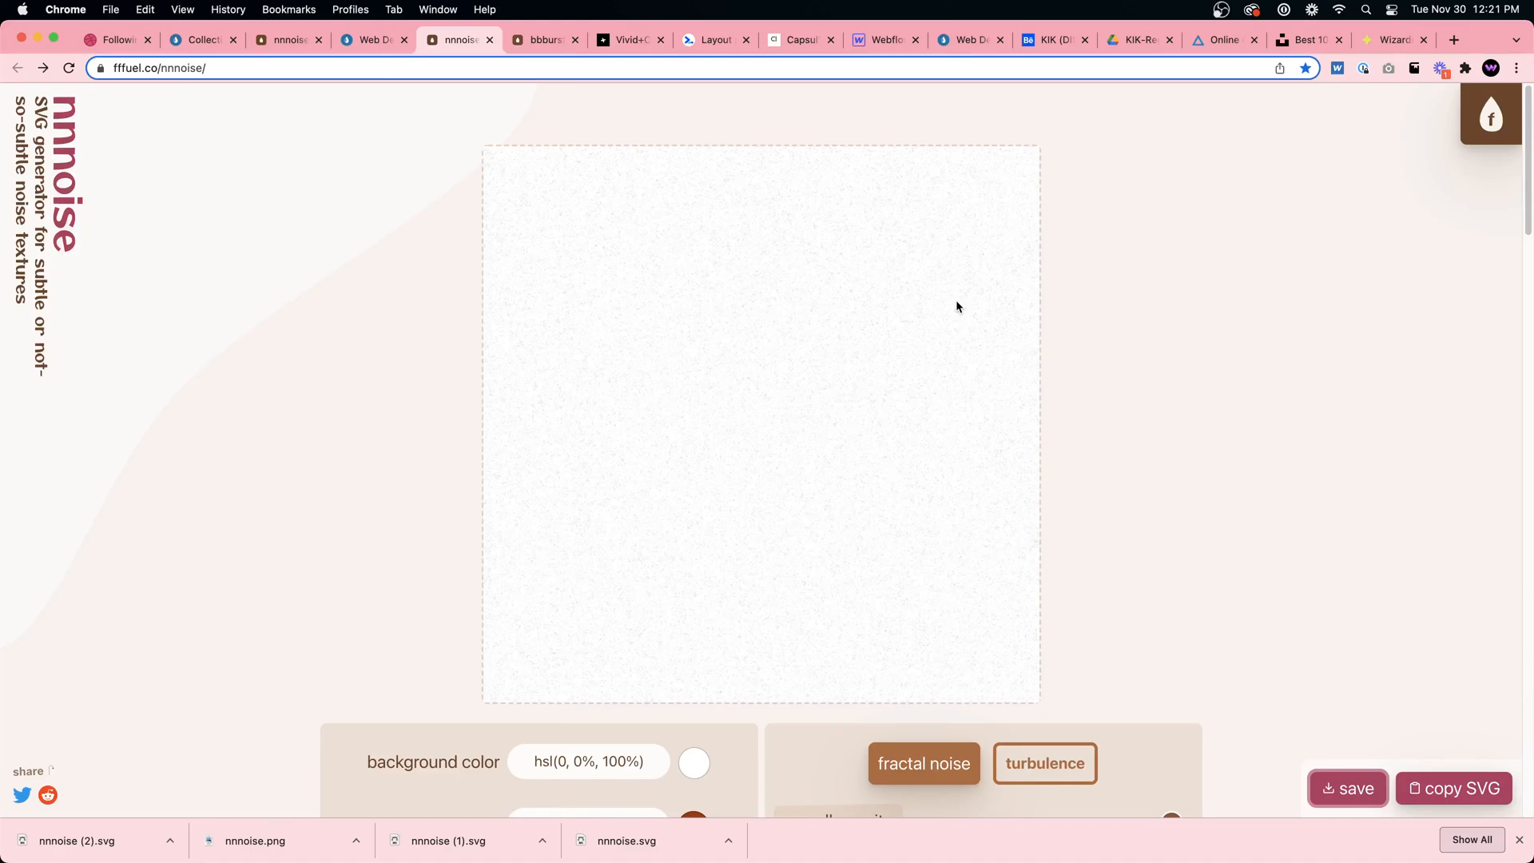
scroll(965, 304, "down", 15)
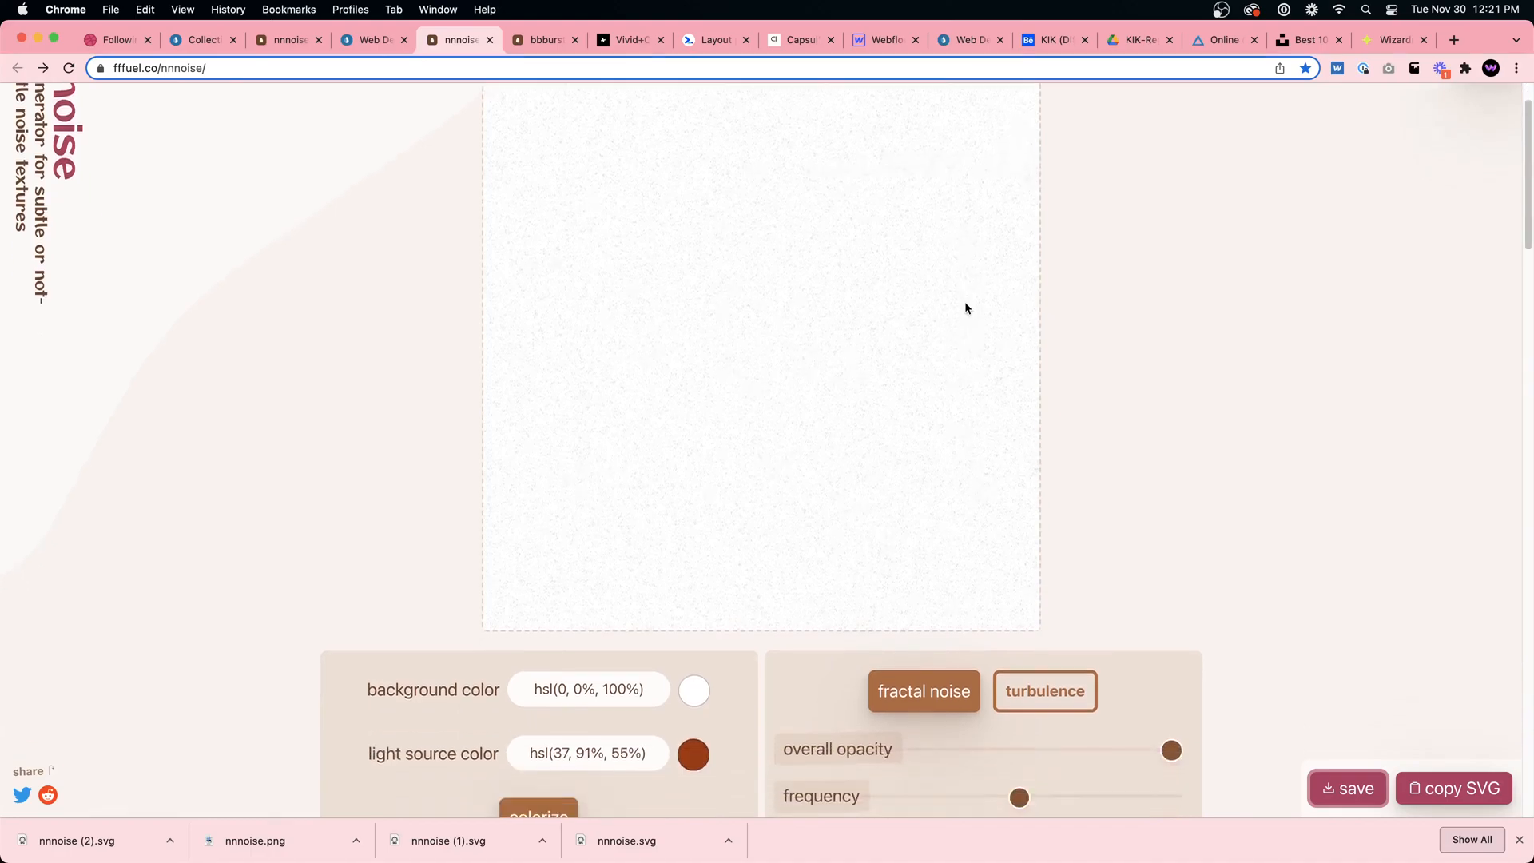
scroll(965, 304, "down", 10)
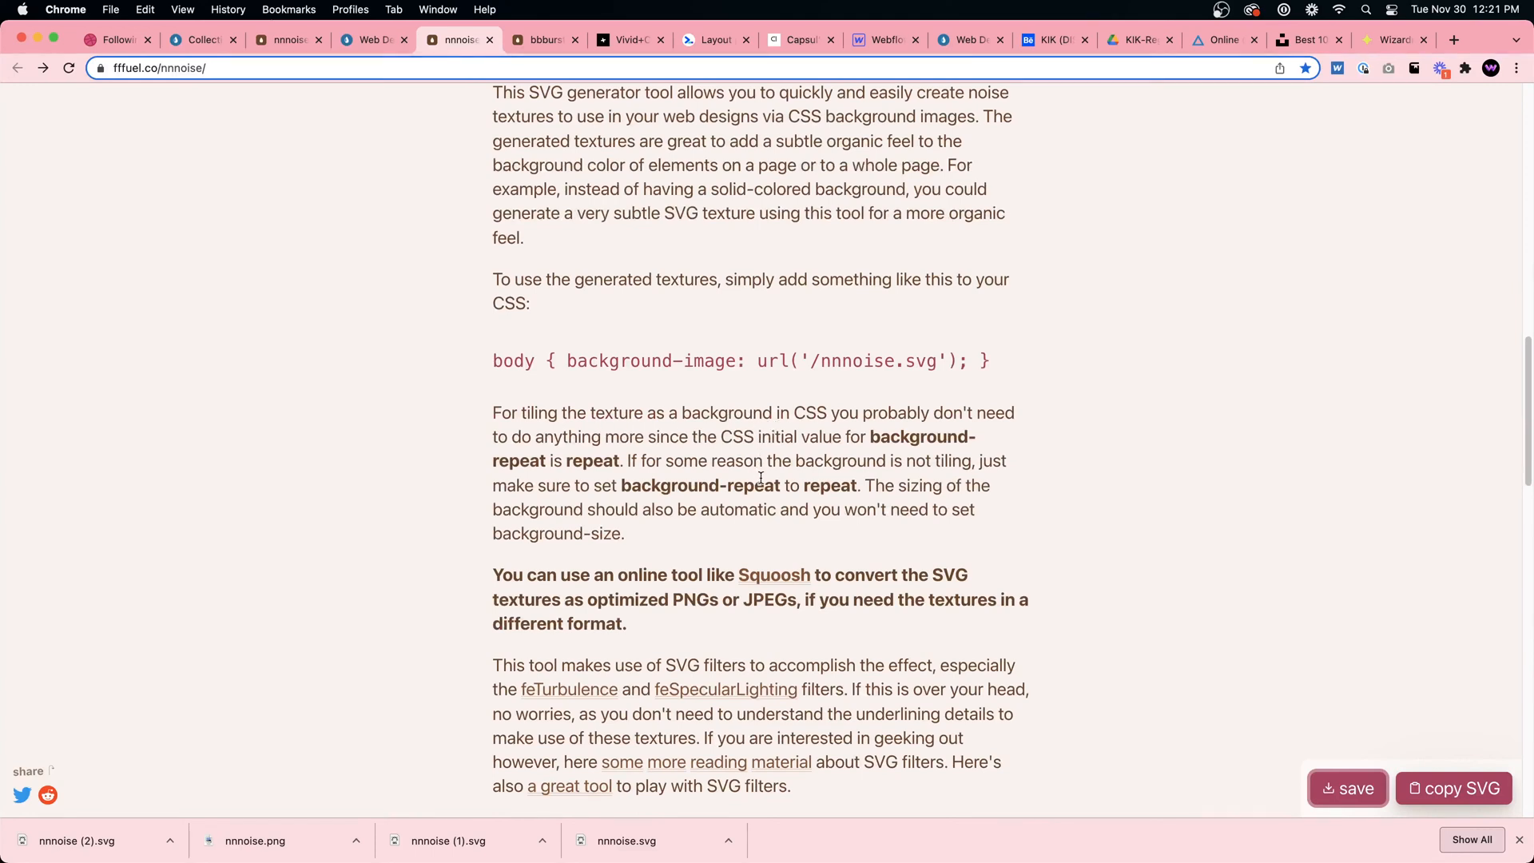
scroll(744, 509, "down", 3)
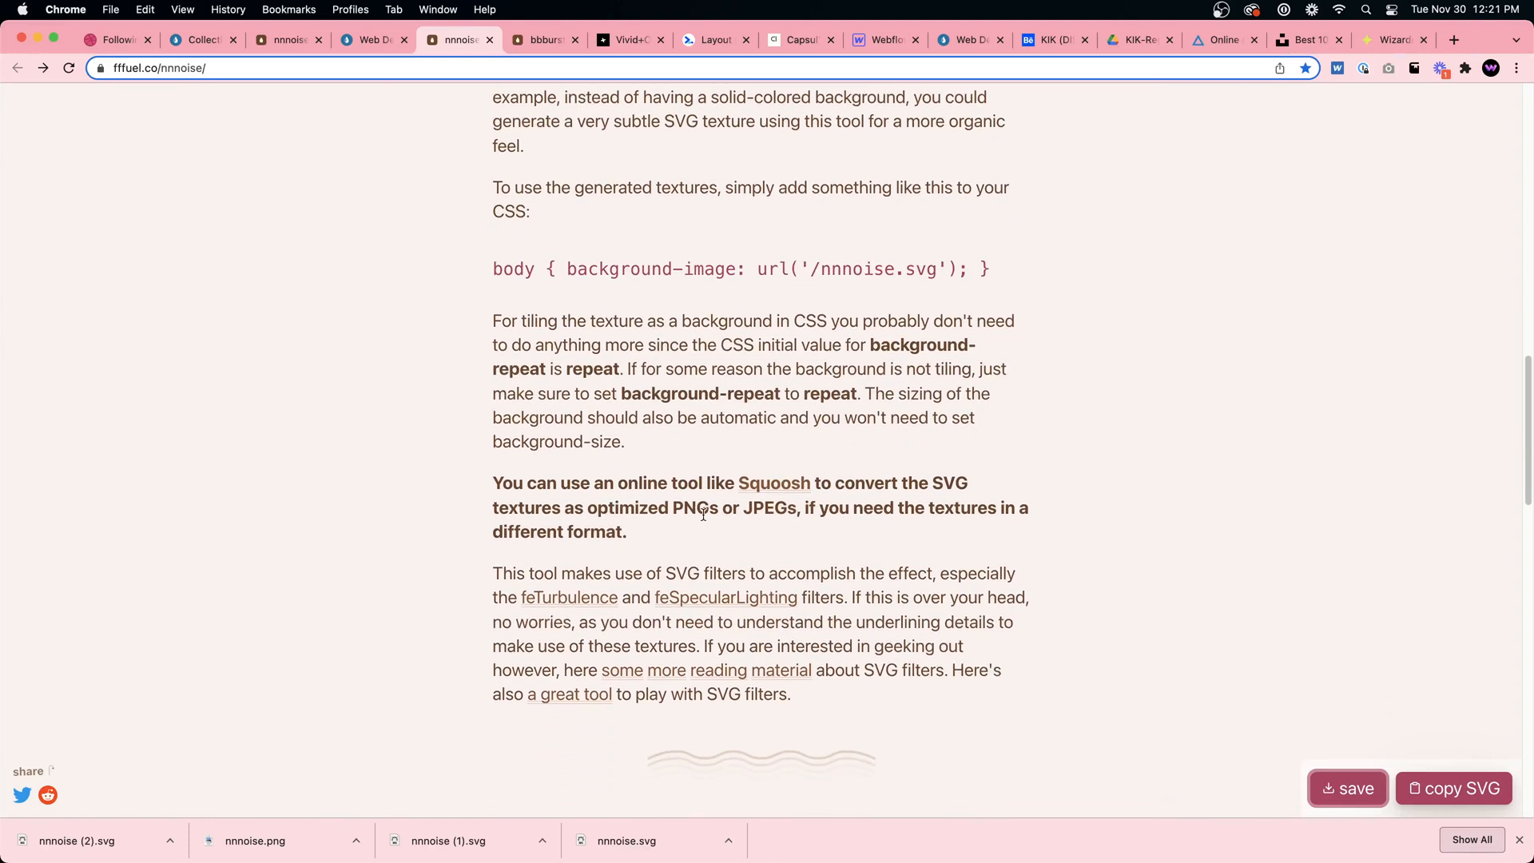
scroll(703, 513, "down", 1)
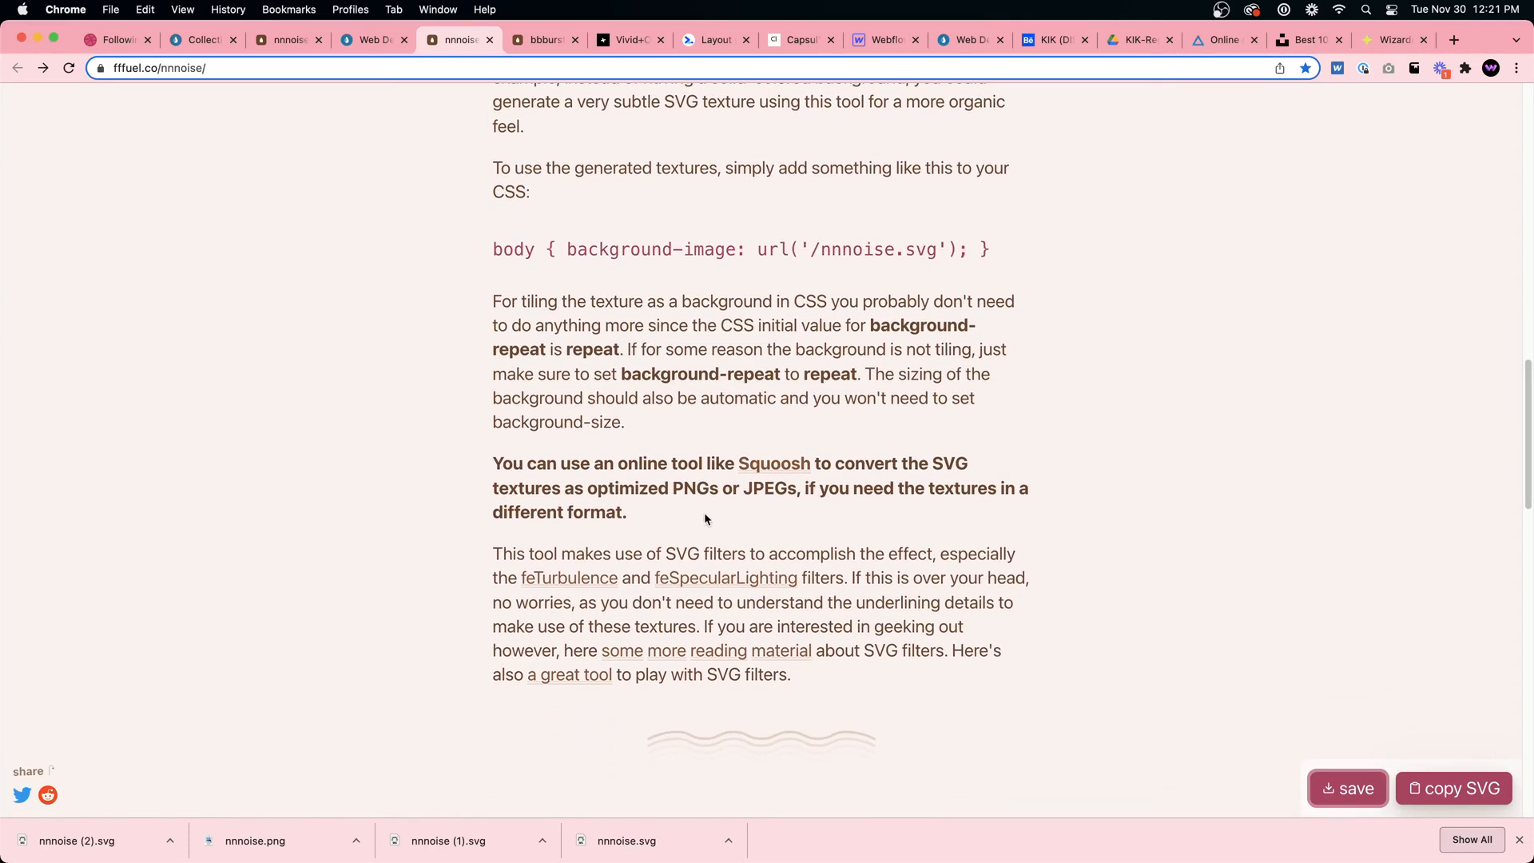
Review the noise preview and the conversion notes, and open Squoosh from its link in the notes
scroll(705, 518, "down", 1)
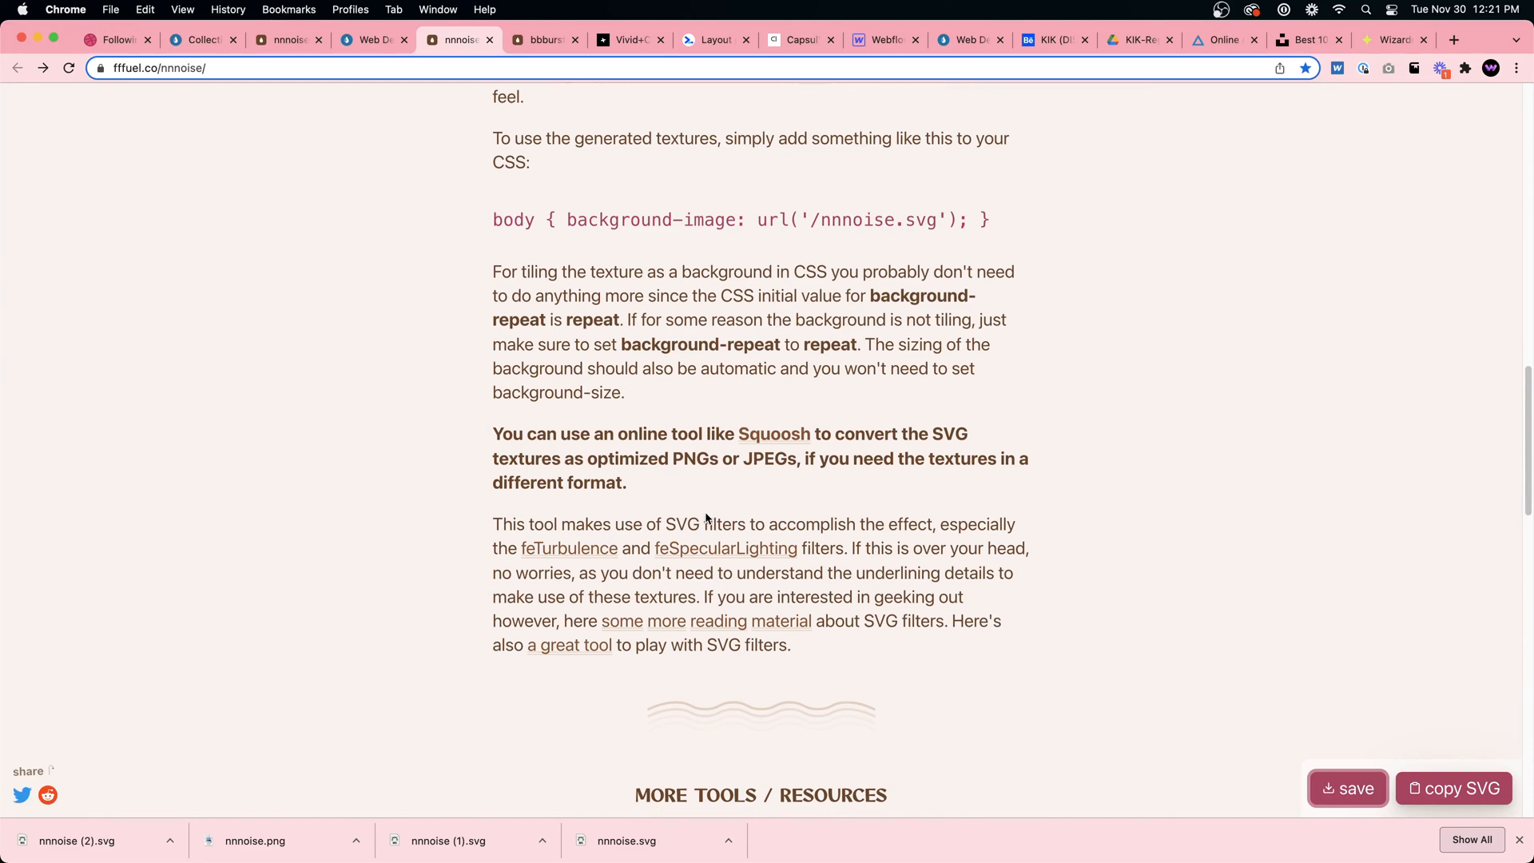
scroll(706, 515, "down", 10)
scroll(704, 499, "up", 20)
scroll(704, 495, "up", 15)
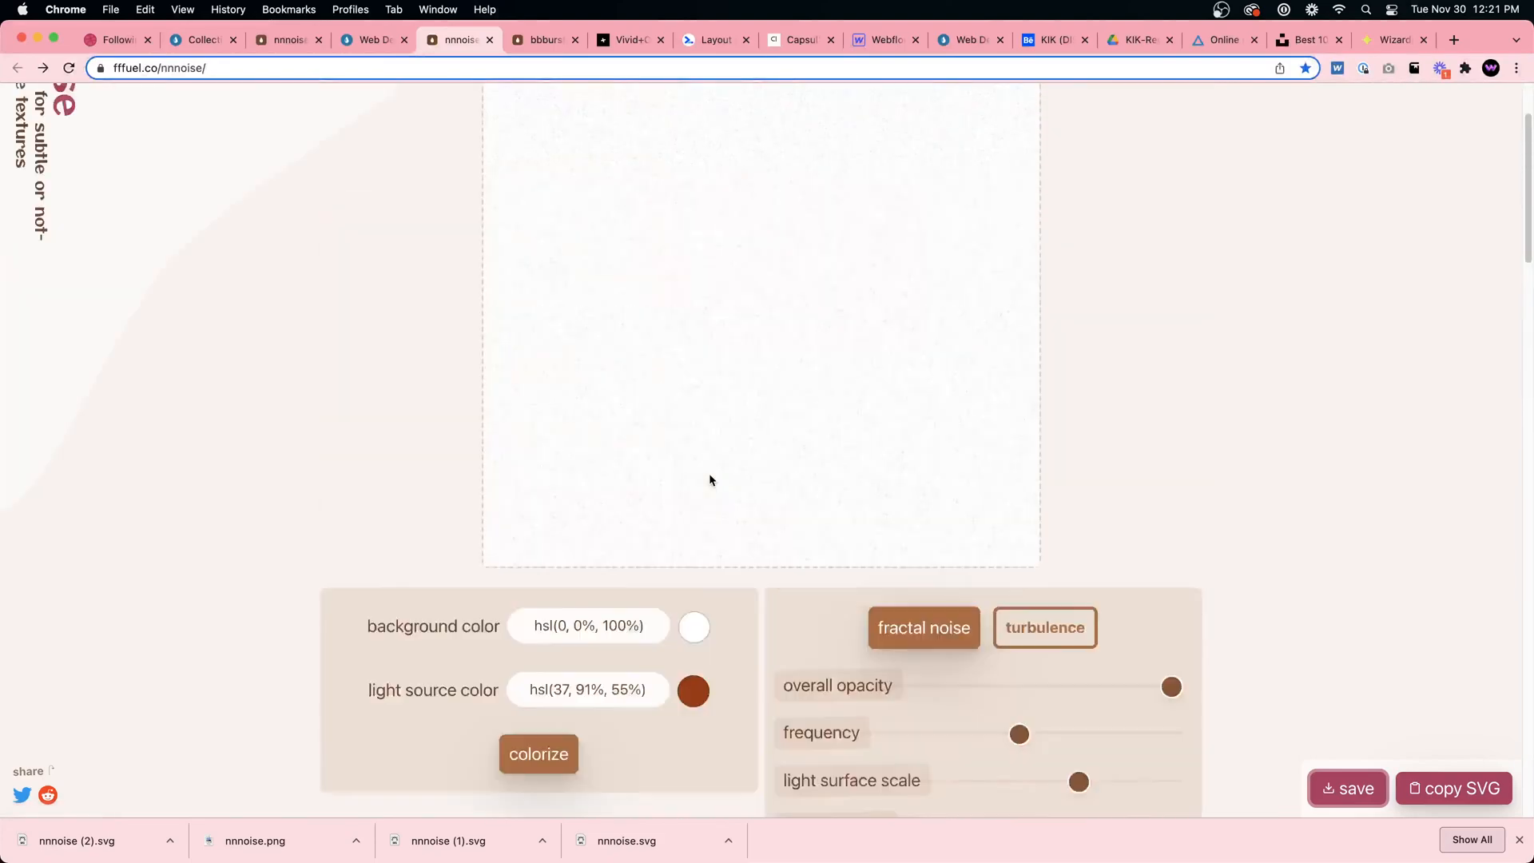
scroll(716, 459, "down", 20)
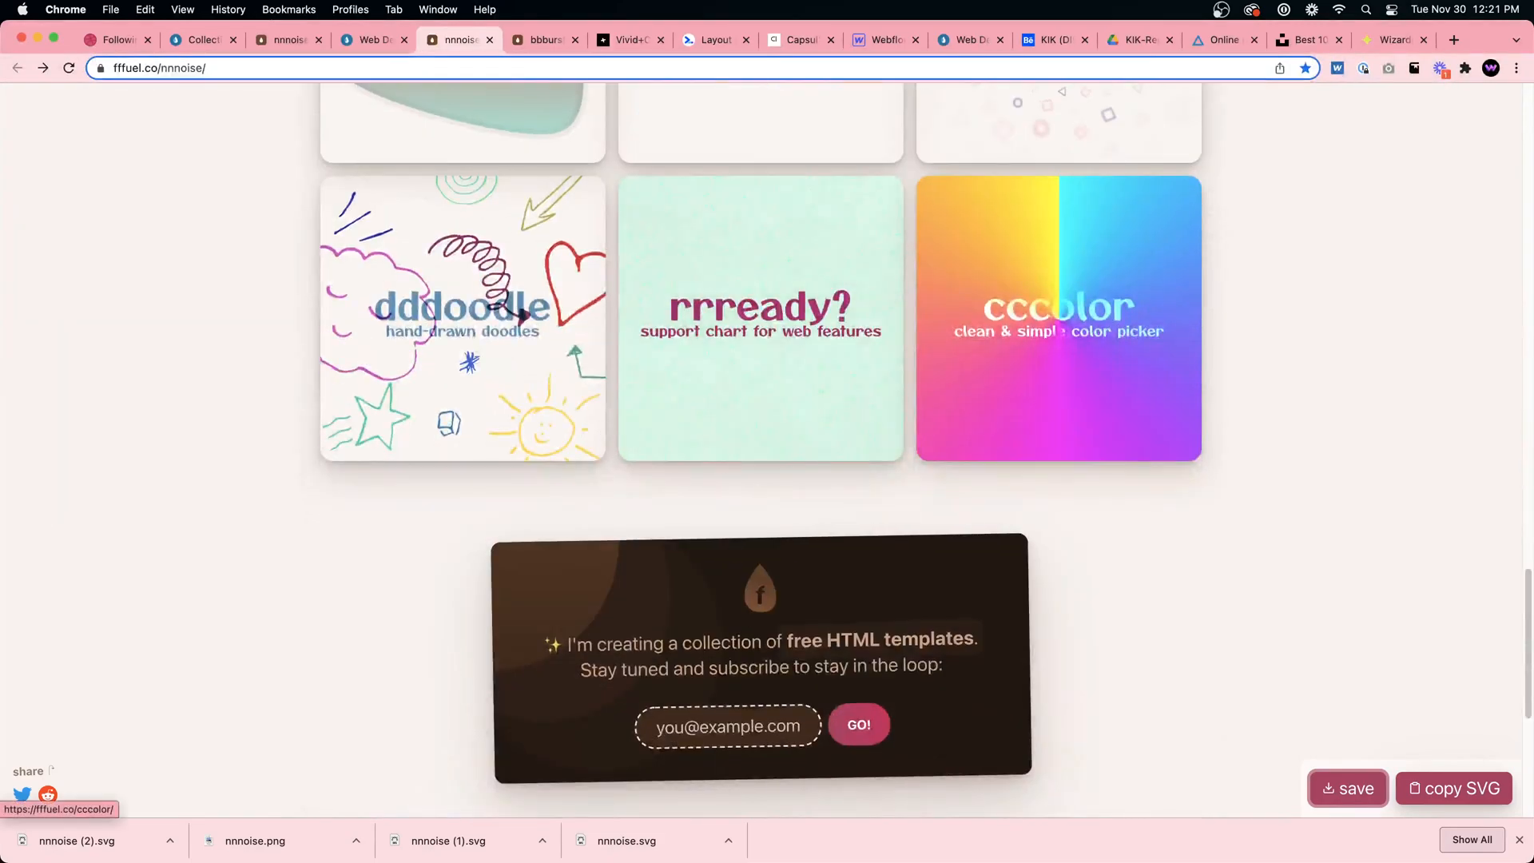
scroll(797, 287, "up", 15)
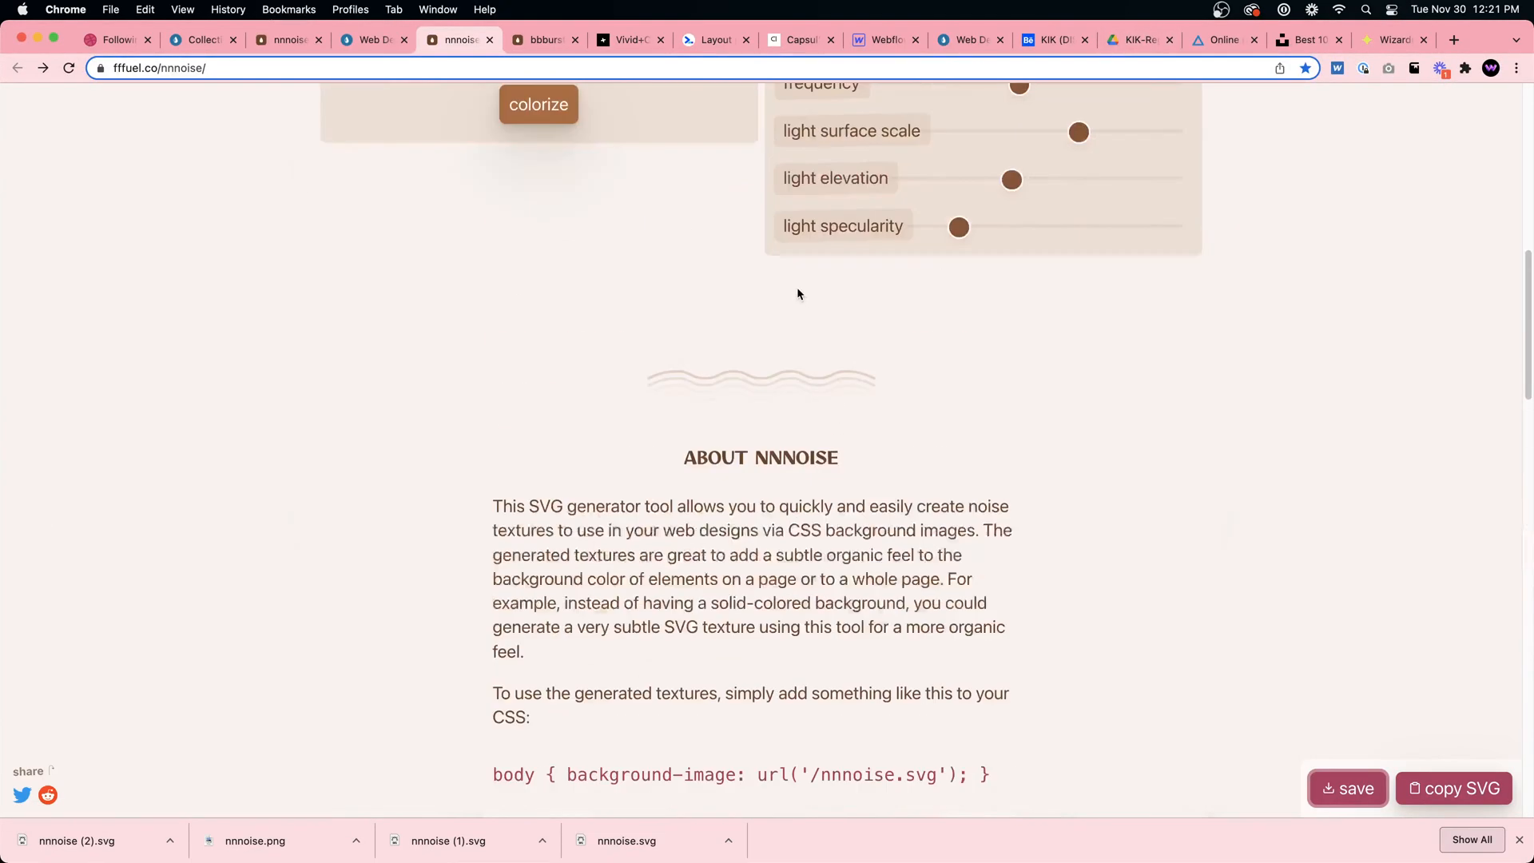
scroll(823, 400, "down", 8)
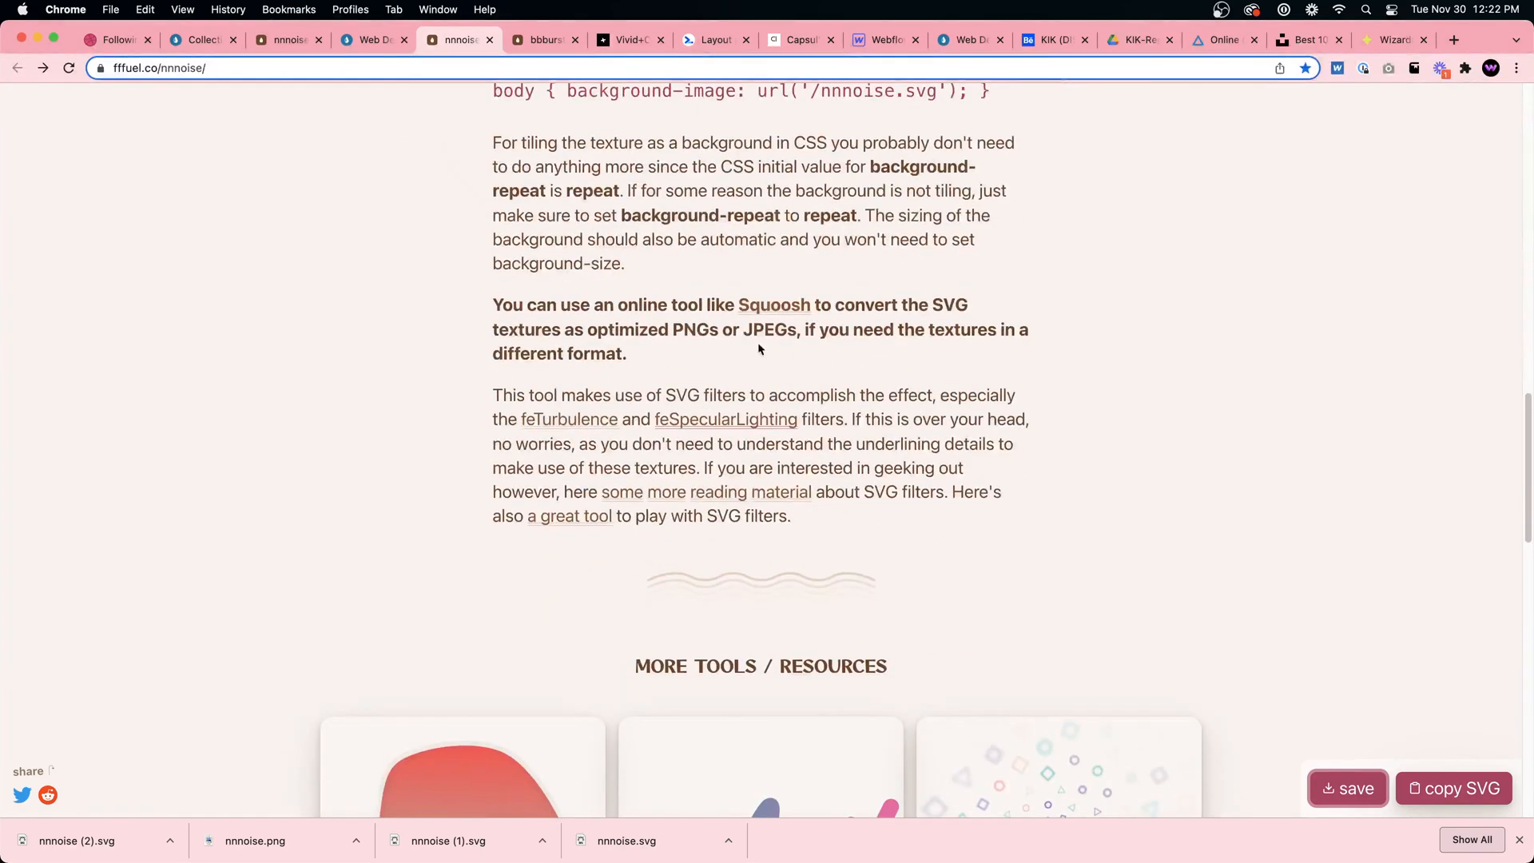
left_click(765, 307)
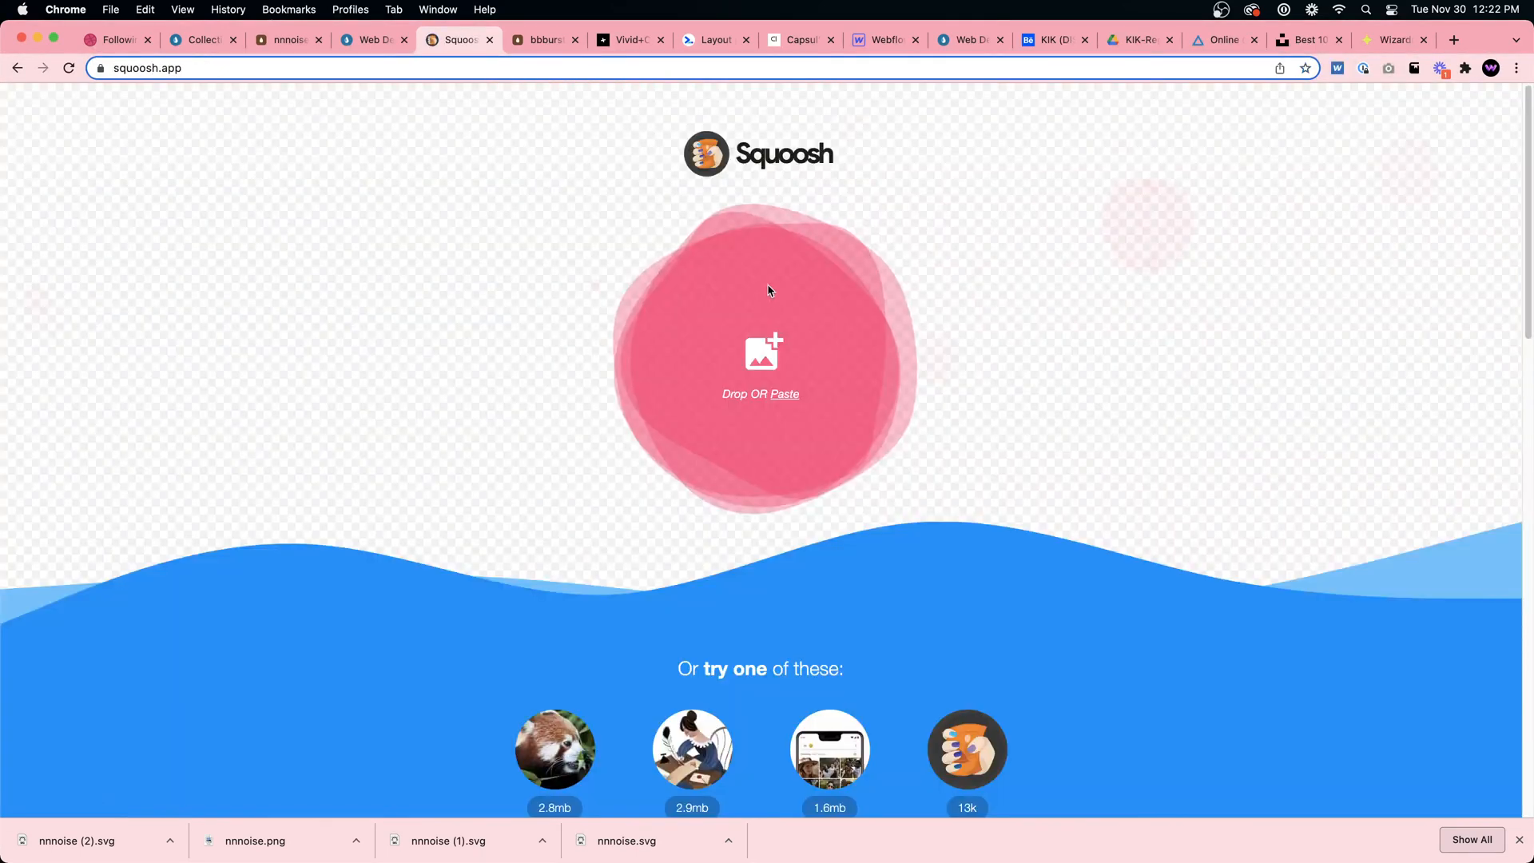
Load the downloaded nnnoise (2).svg texture into Squoosh
scroll(791, 368, "down", 4)
scroll(796, 372, "up", 4)
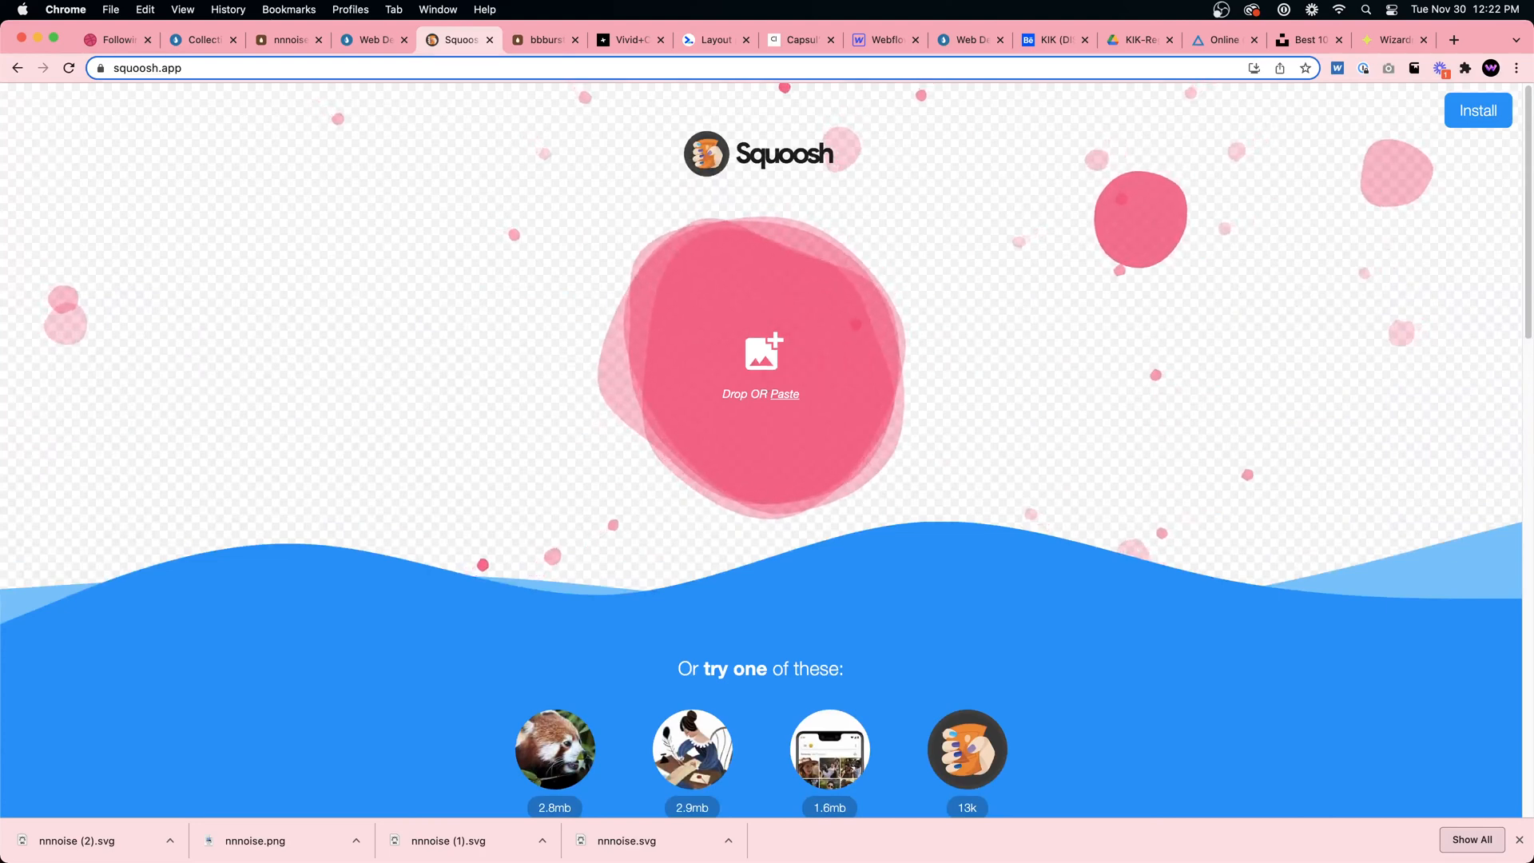
left_click_drag(76, 841, 763, 342)
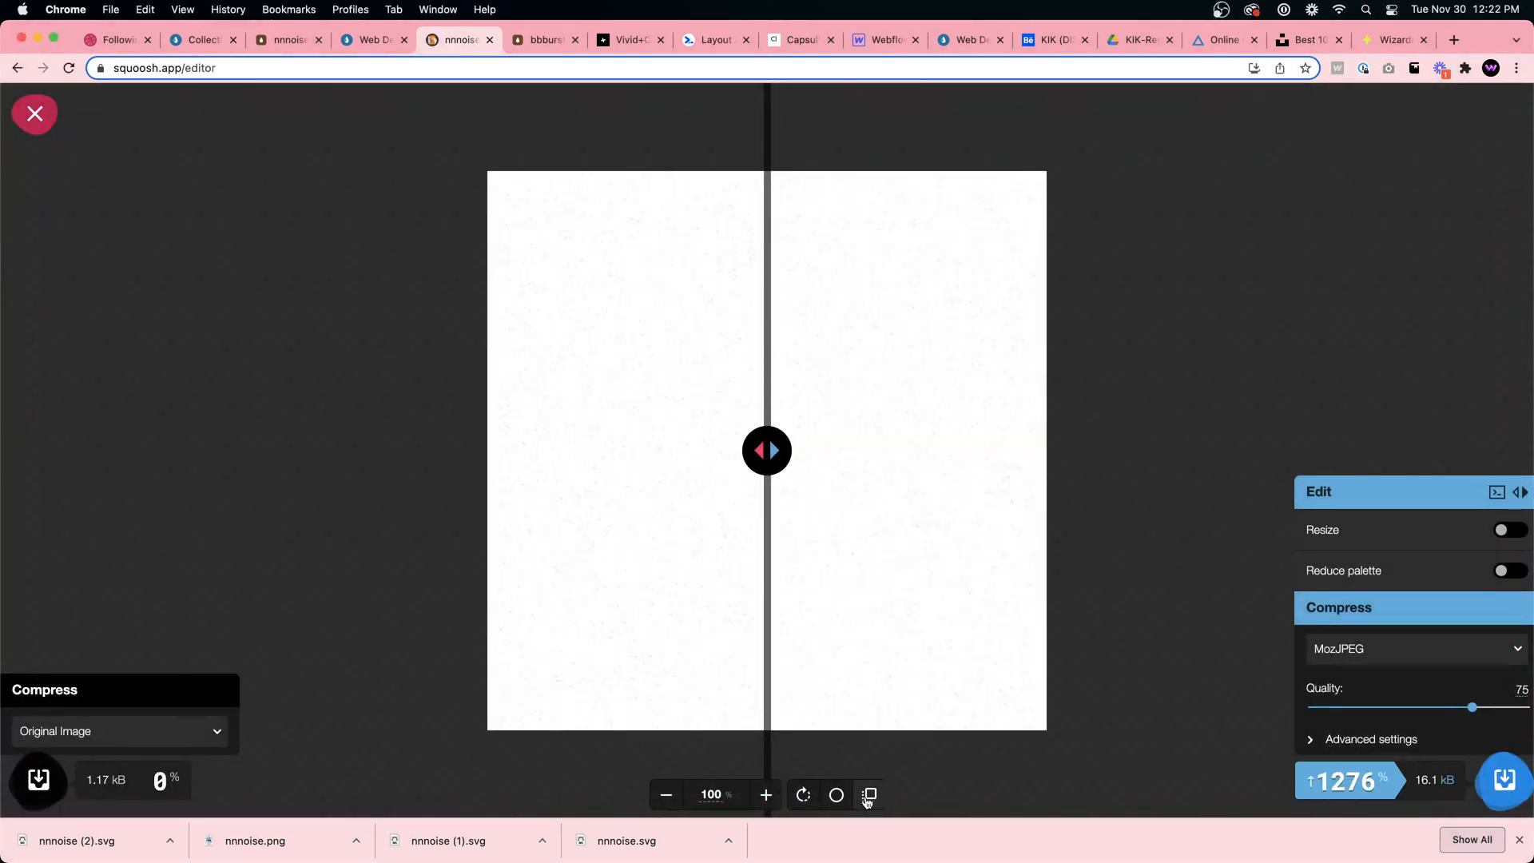
Toggle the preview's smoothing and switch the preview background to the light transparency checkerboard
left_click(837, 795)
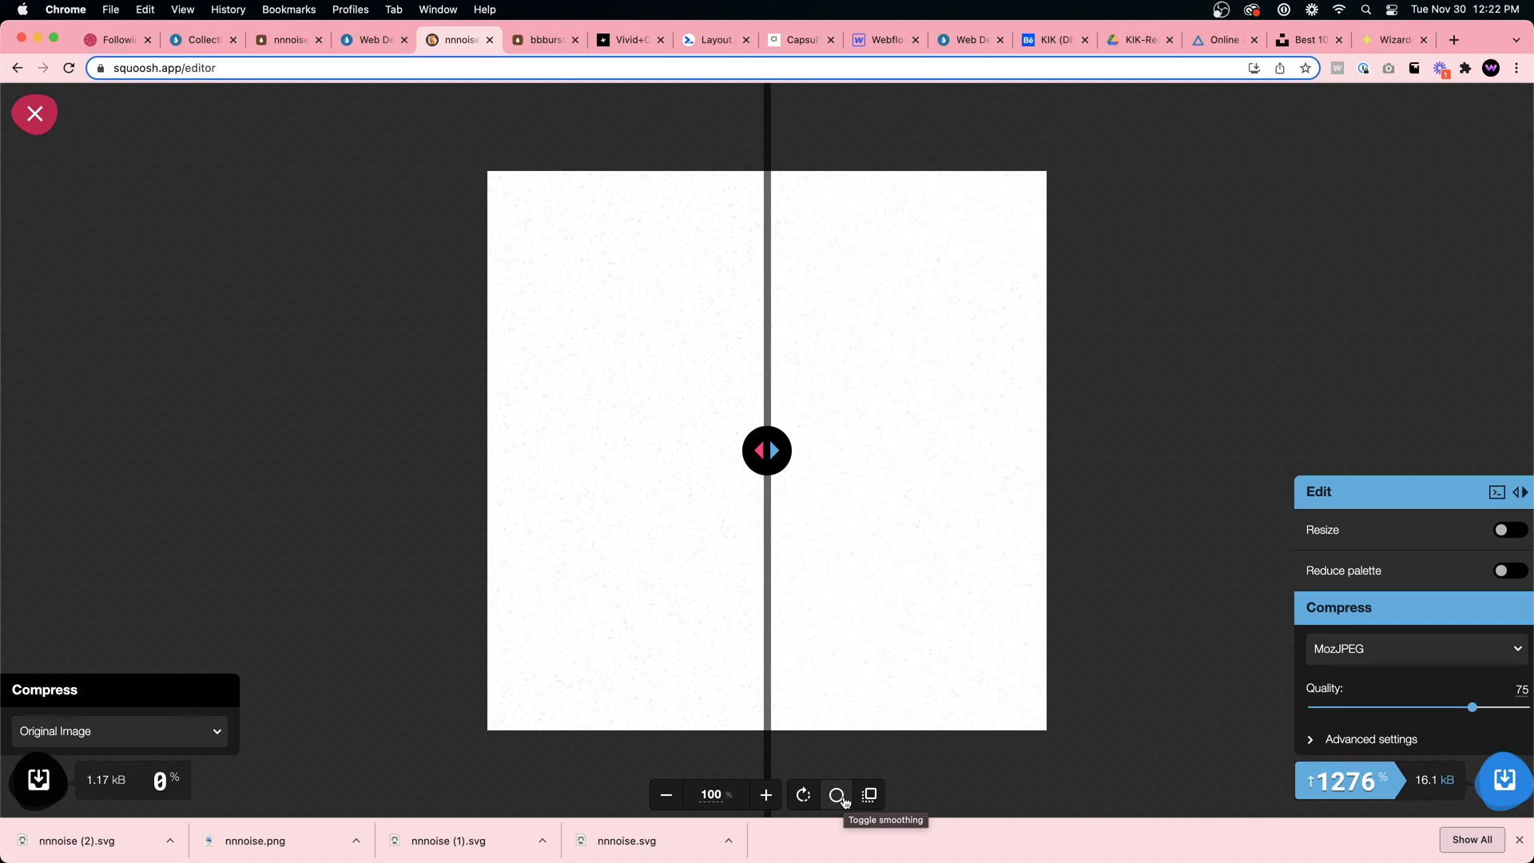
left_click(870, 795)
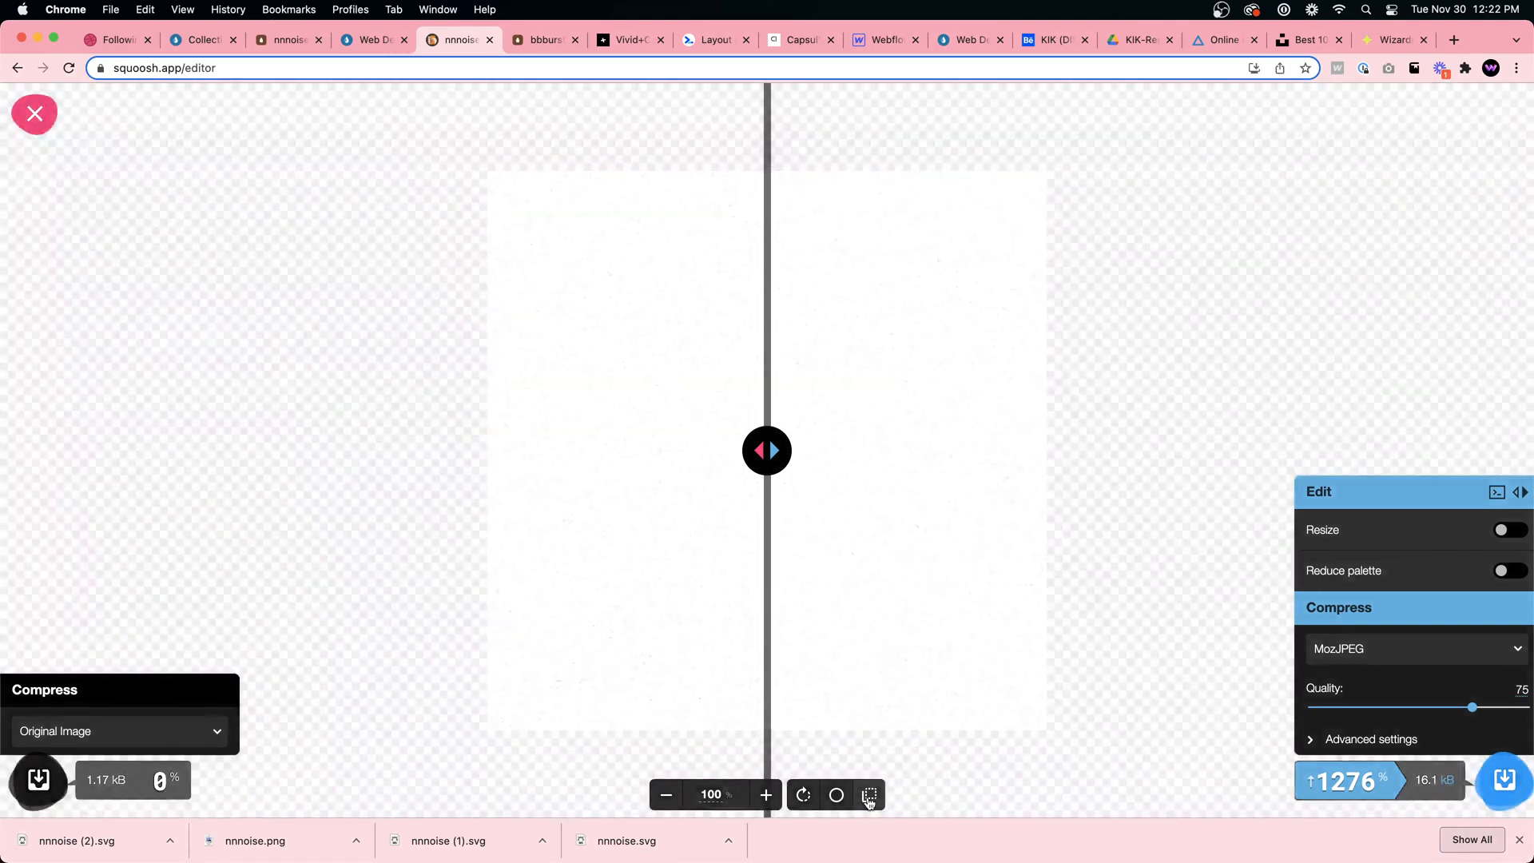
left_click(870, 795)
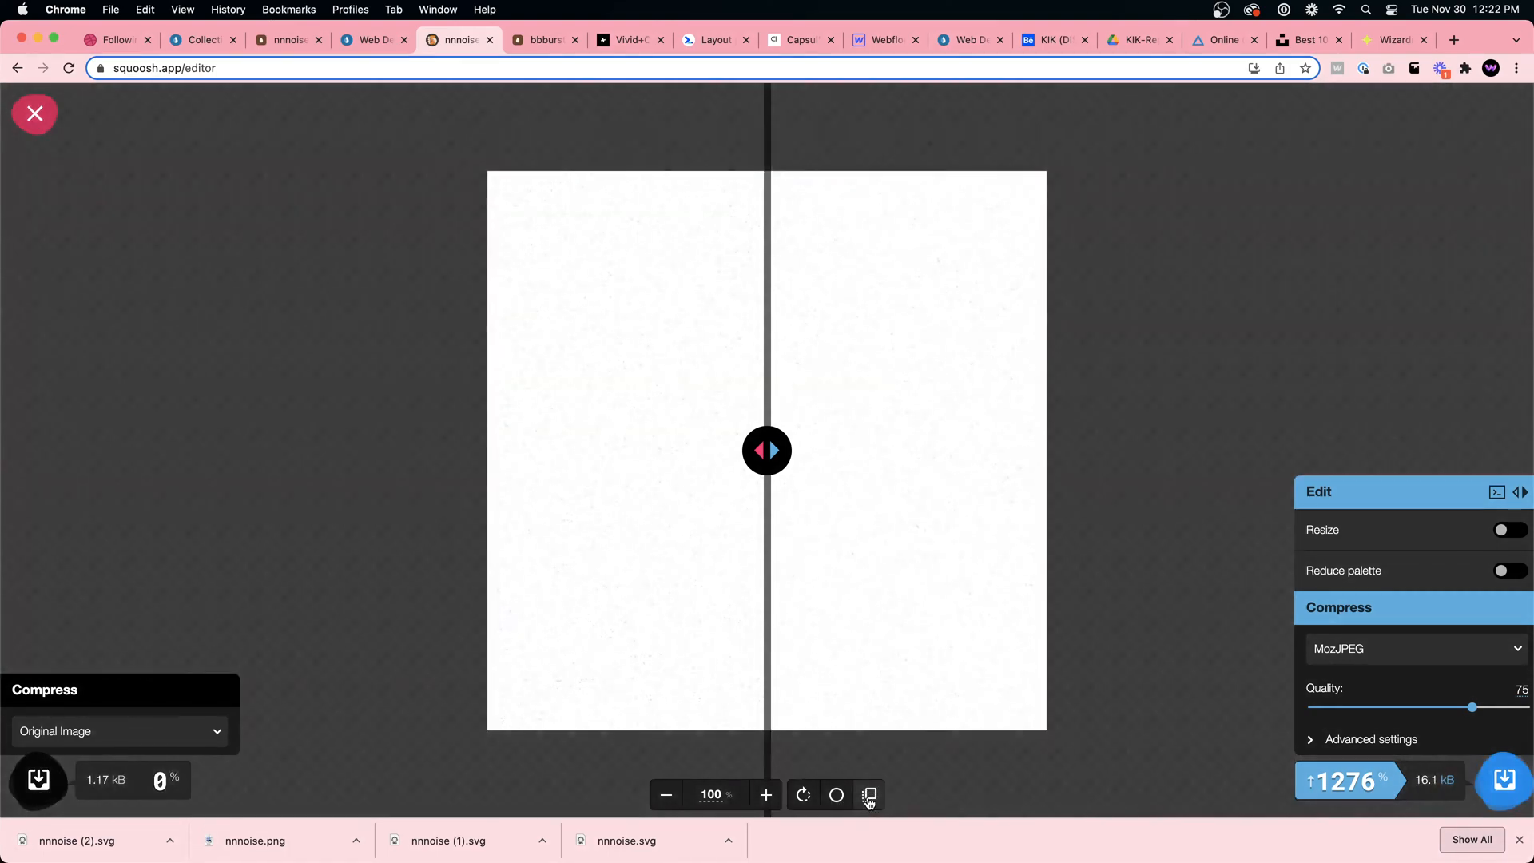
left_click(869, 796)
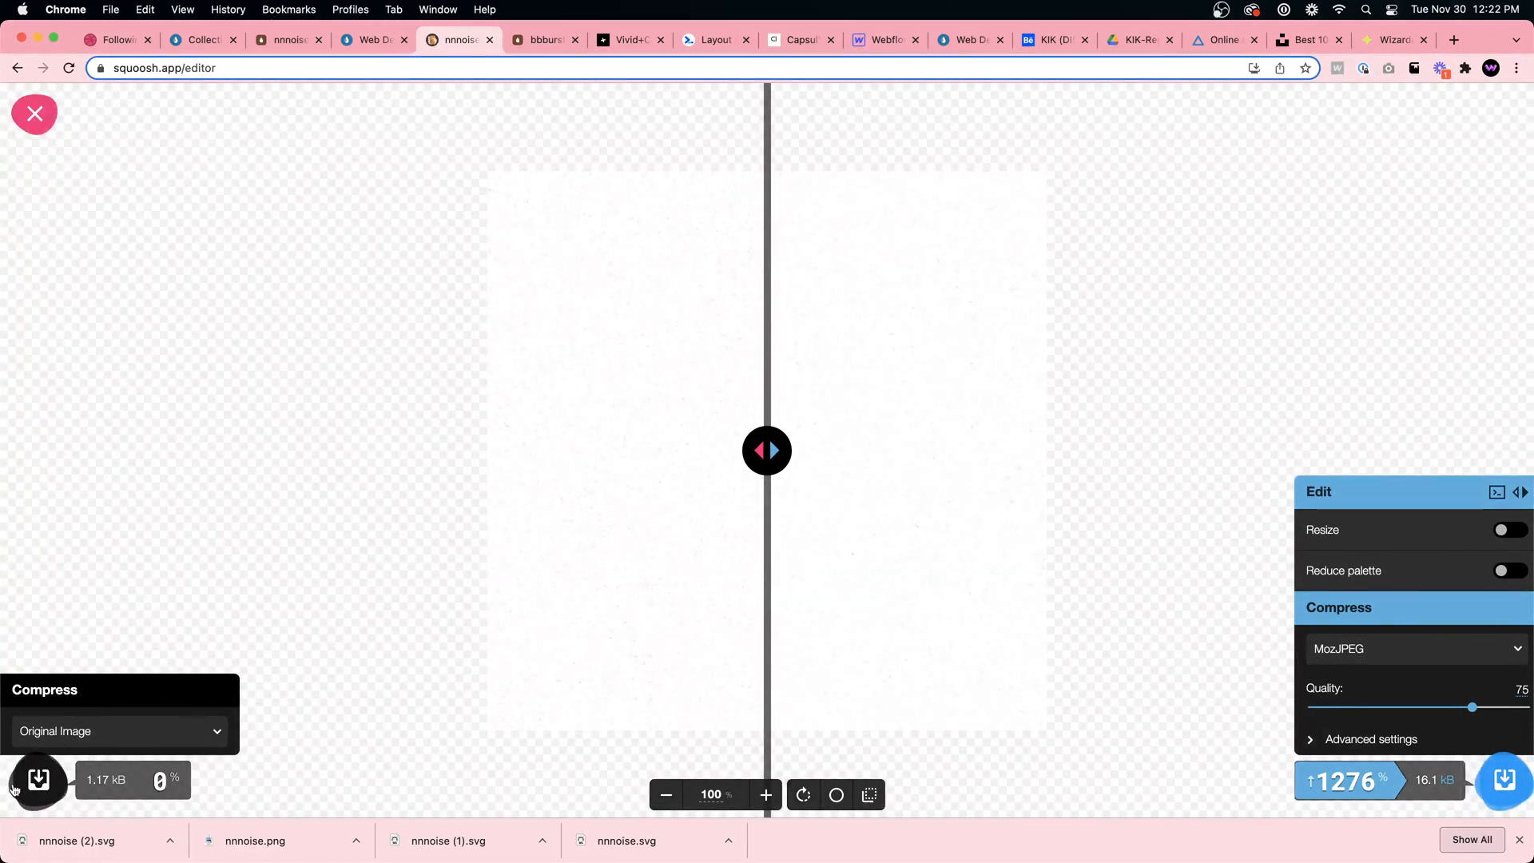
Set the compression format of the original image side to Browser PNG
left_click(79, 734)
scroll(79, 758, "down", 2)
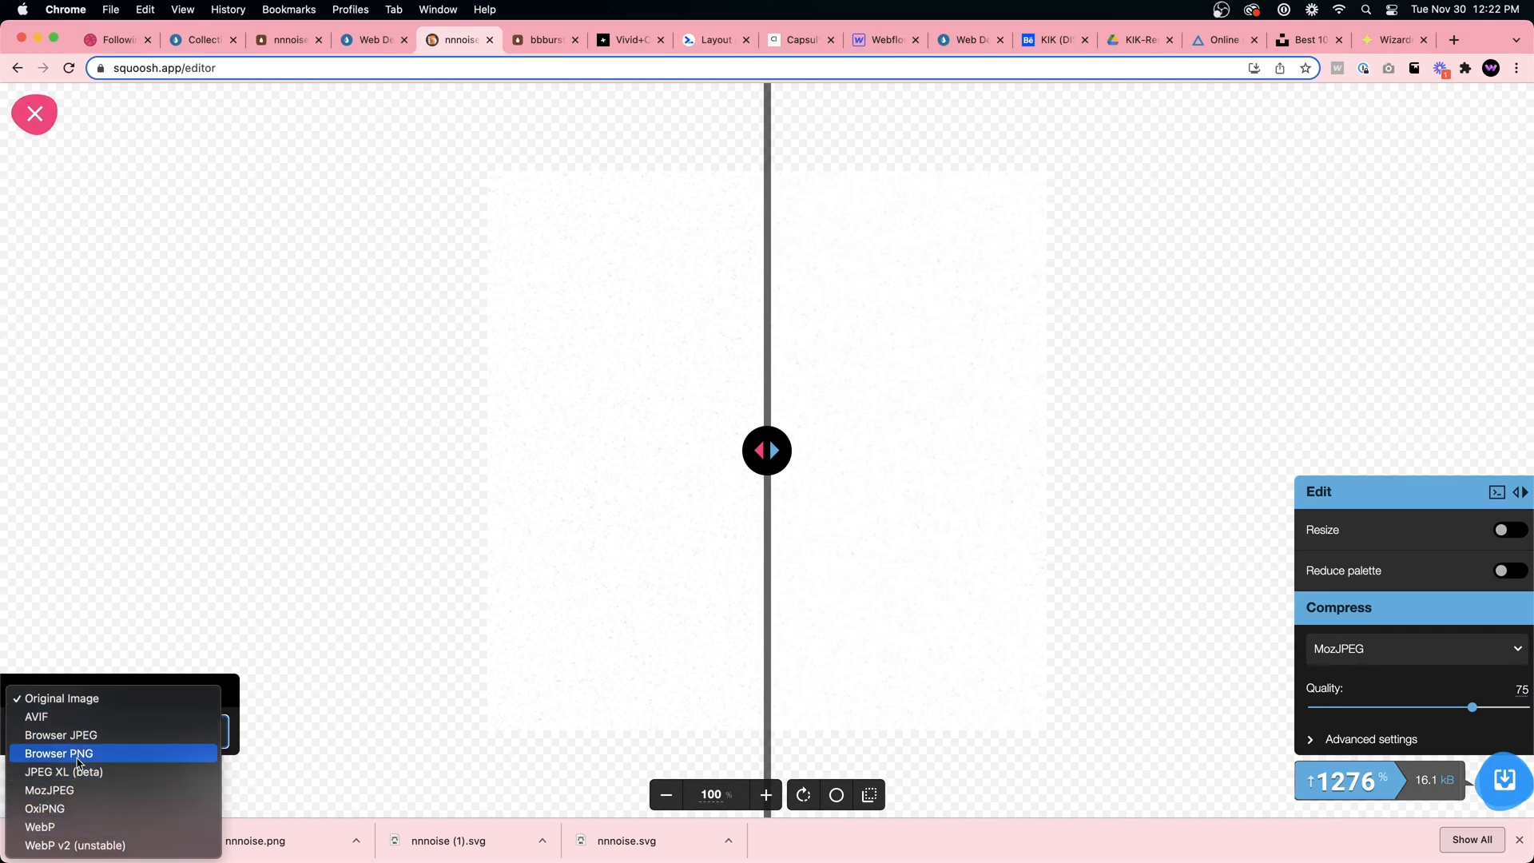
left_click(60, 753)
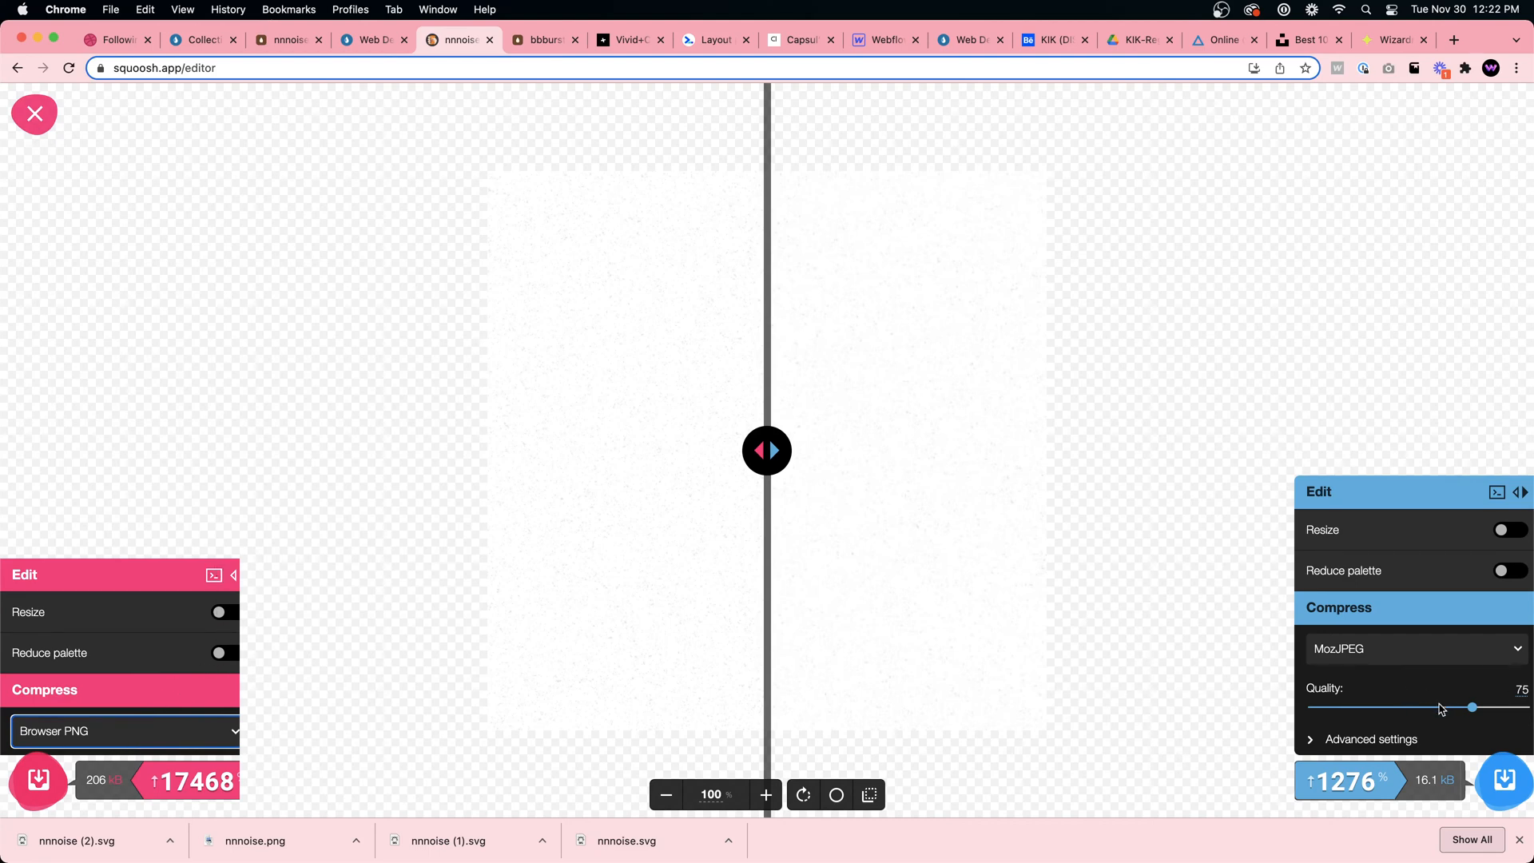
In the MozJPEG advanced settings, try RGB channels, switch them to Grayscale, and keep the quantization on ImageMagick
left_click(1381, 740)
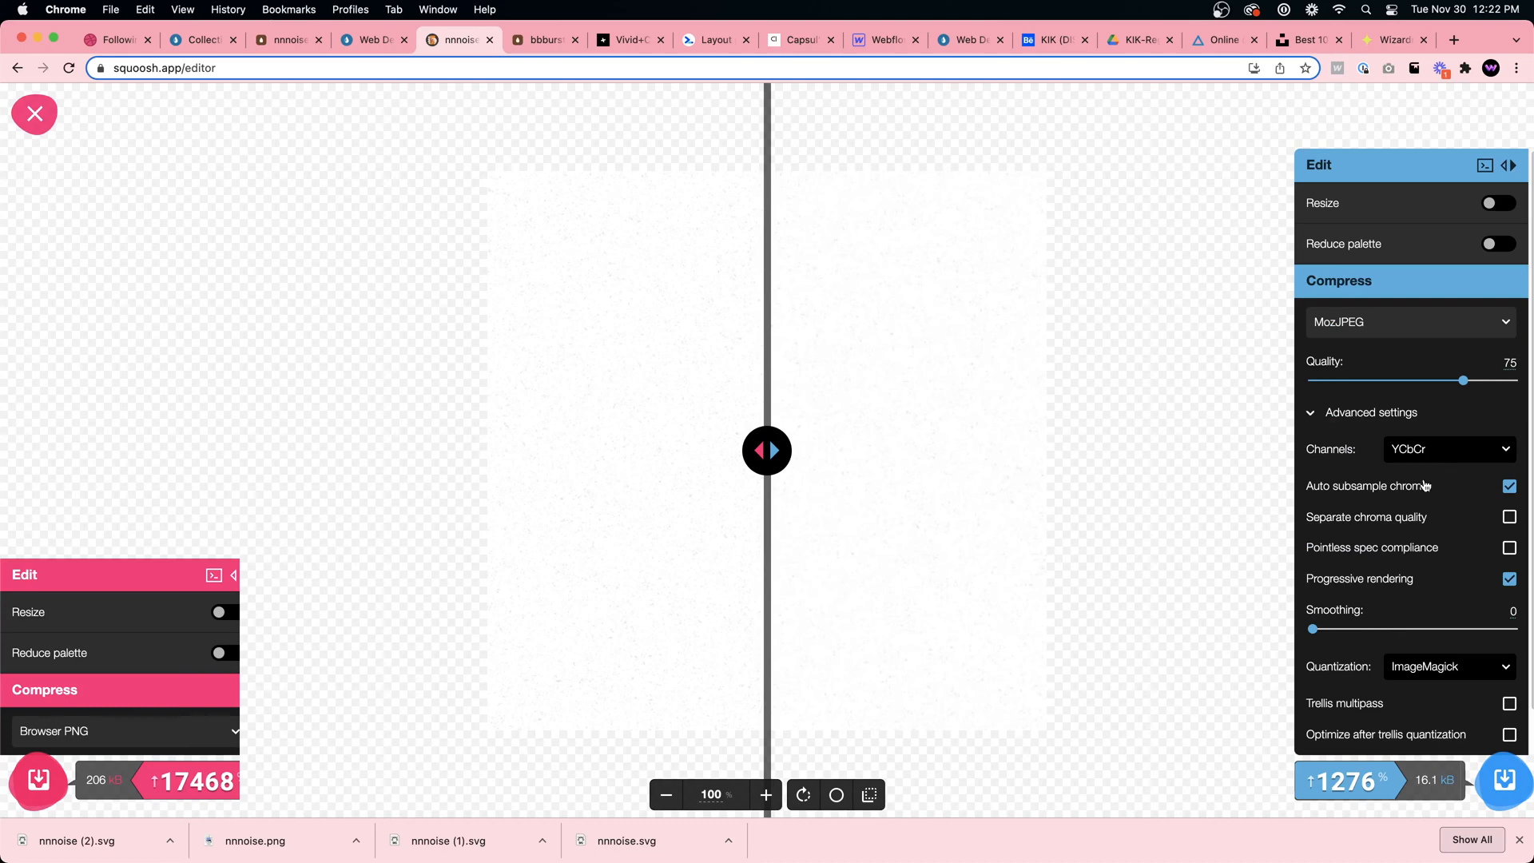
left_click(1455, 451)
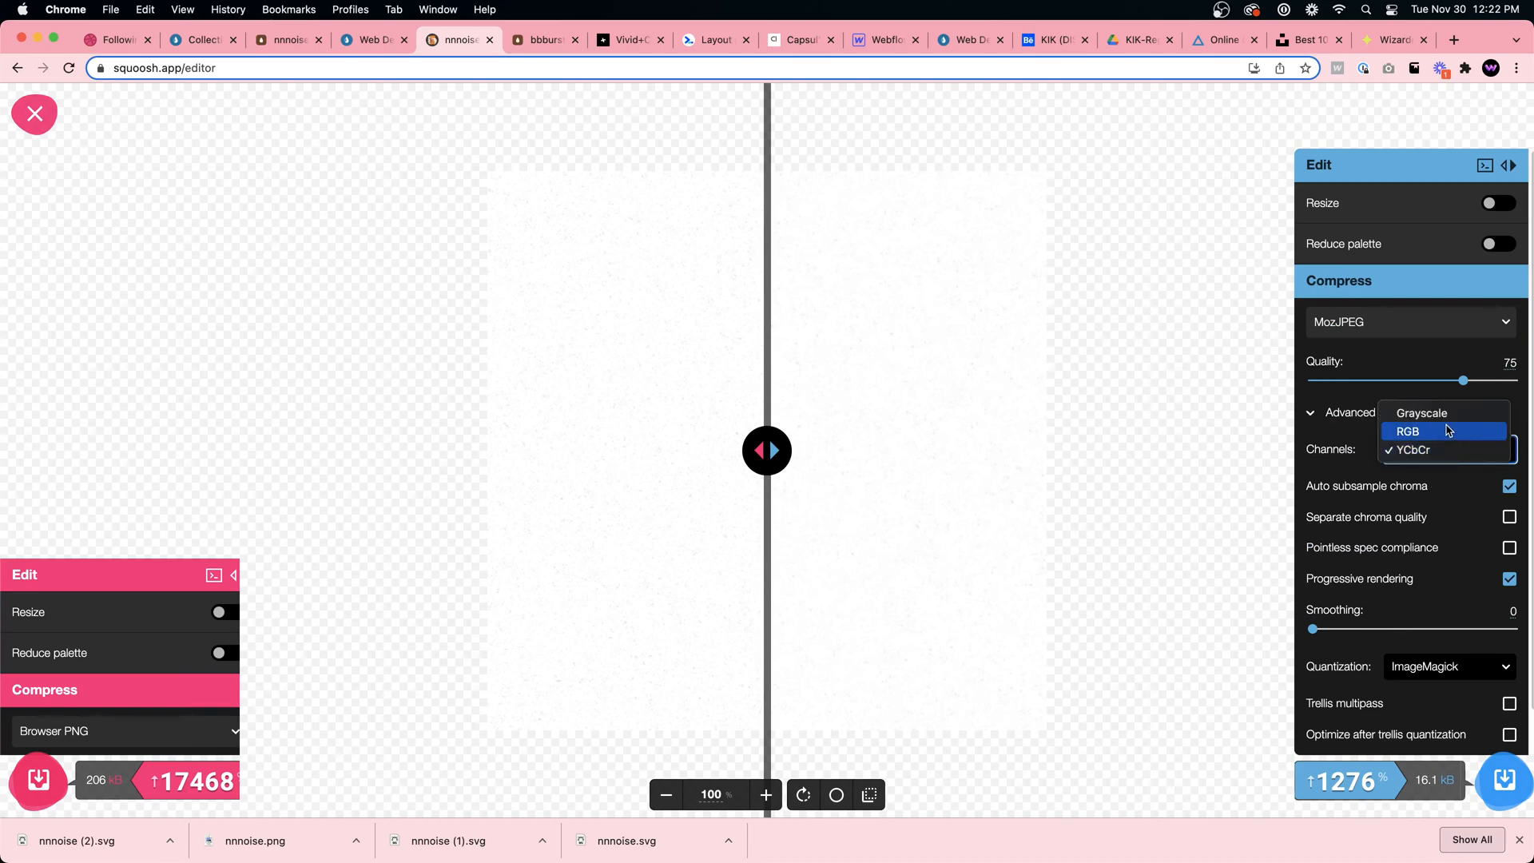
left_click(1449, 432)
left_click(1433, 462)
key("Escape")
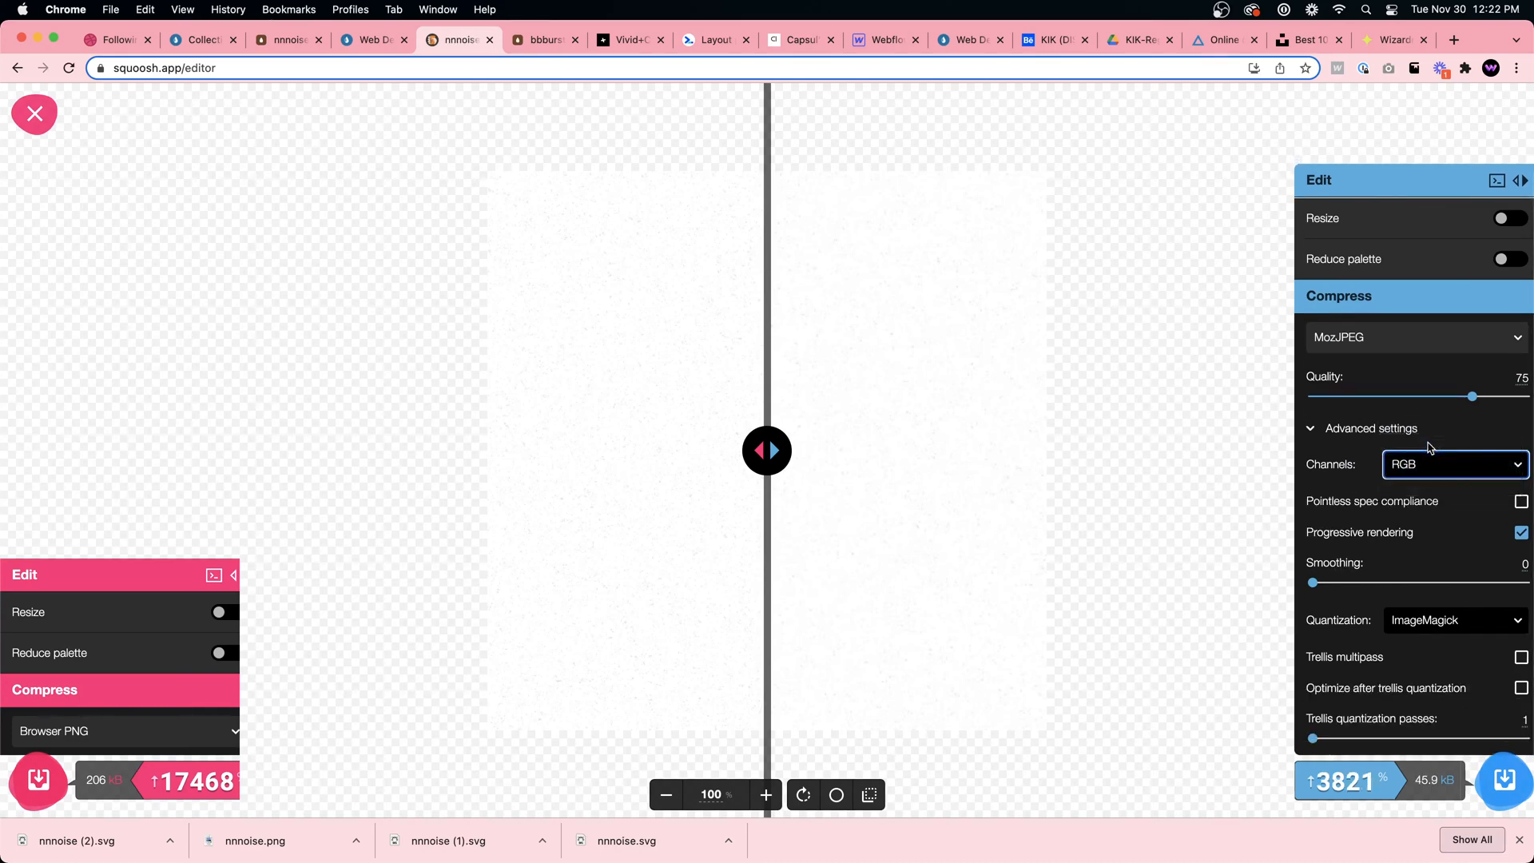
key("g")
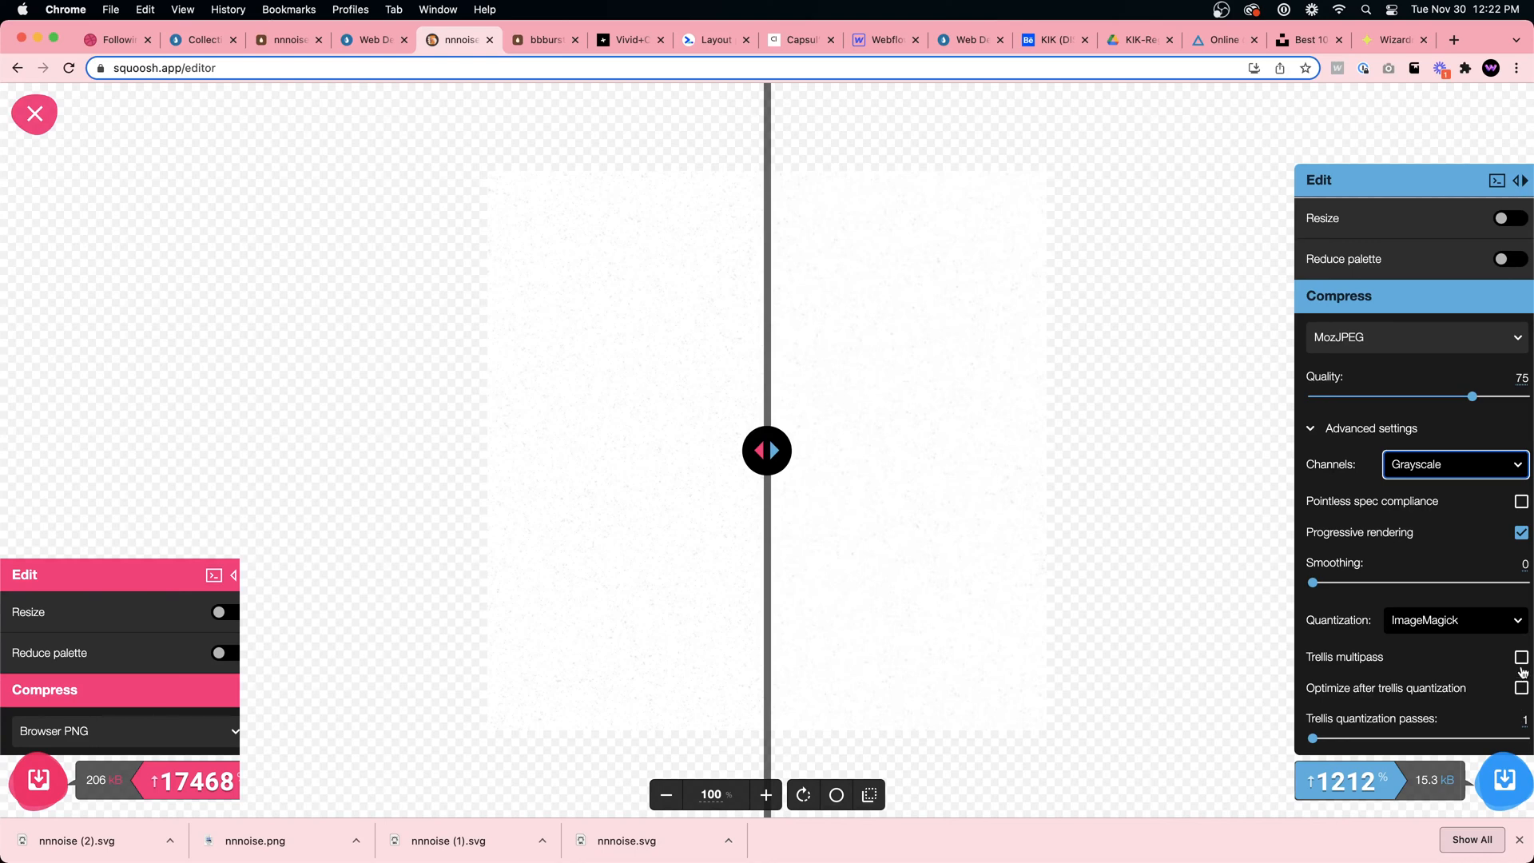
left_click(1470, 621)
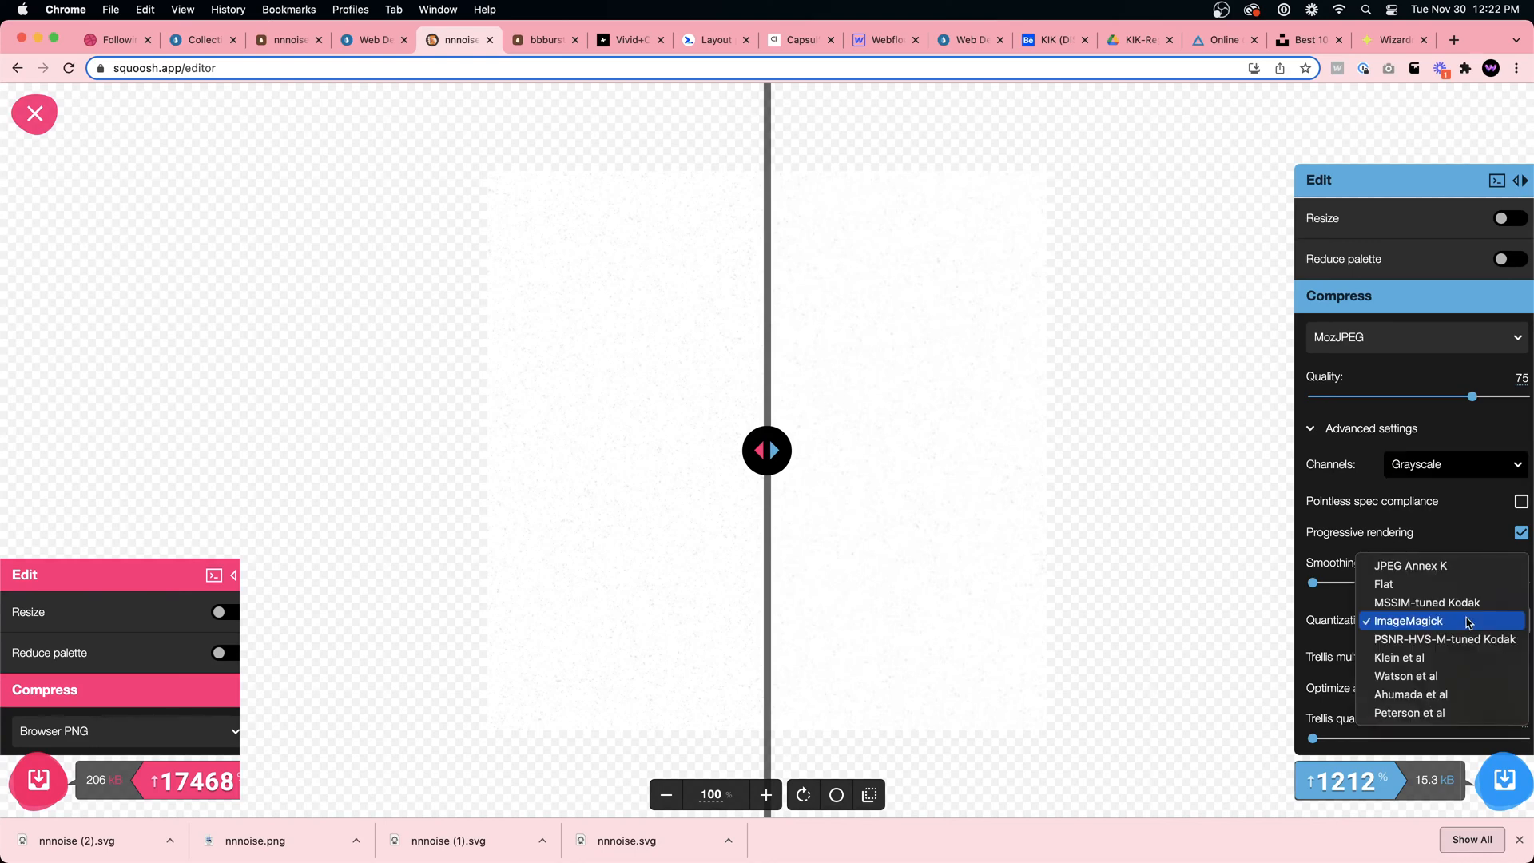
left_click(1469, 623)
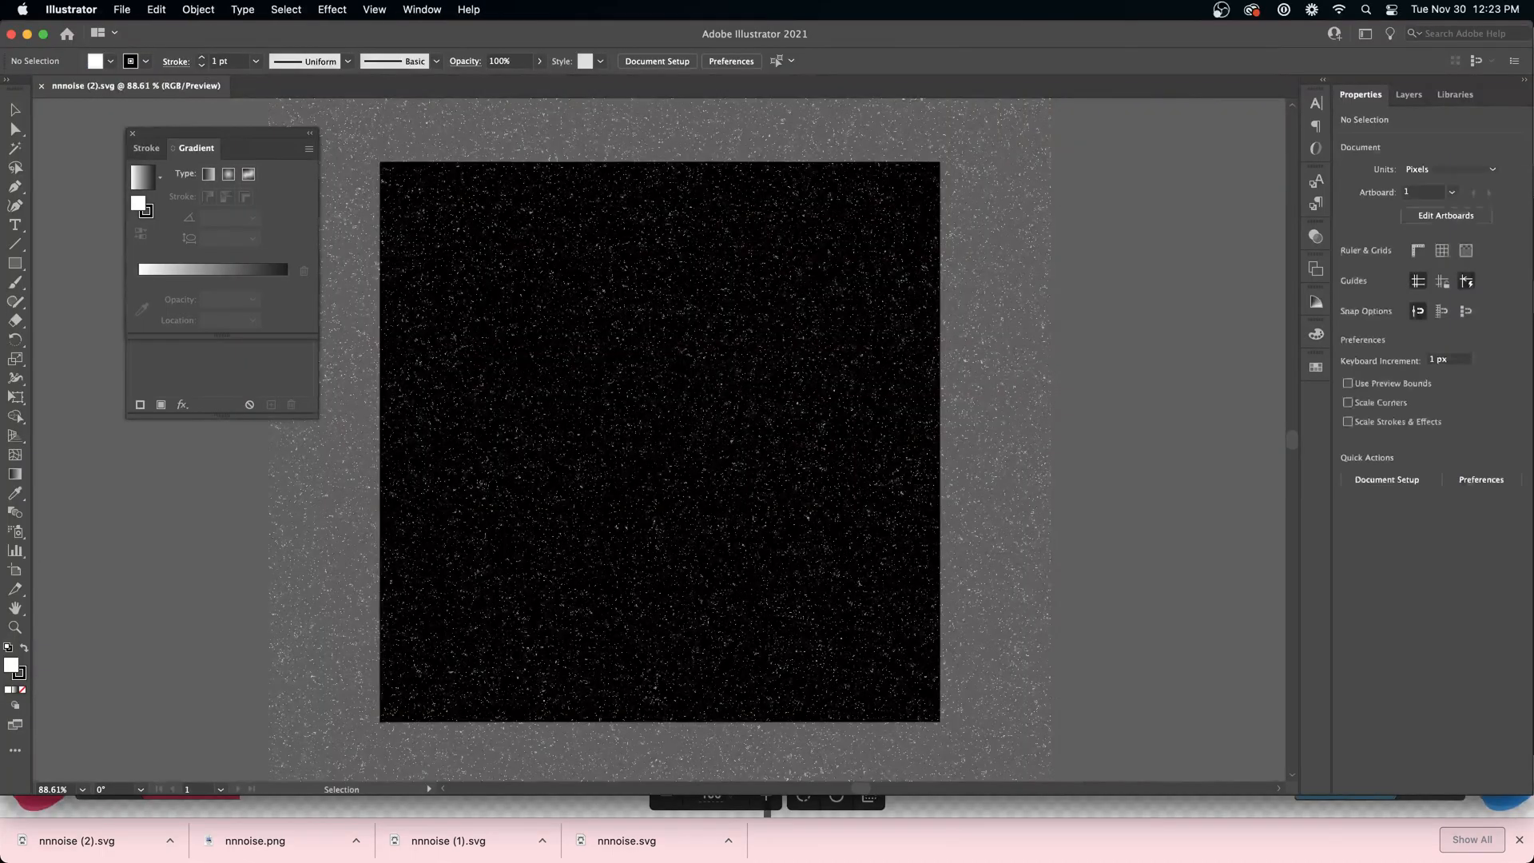
Switch to Adobe Illustrator and select the black noise square in nnnoise (2).svg
left_click(942, 353)
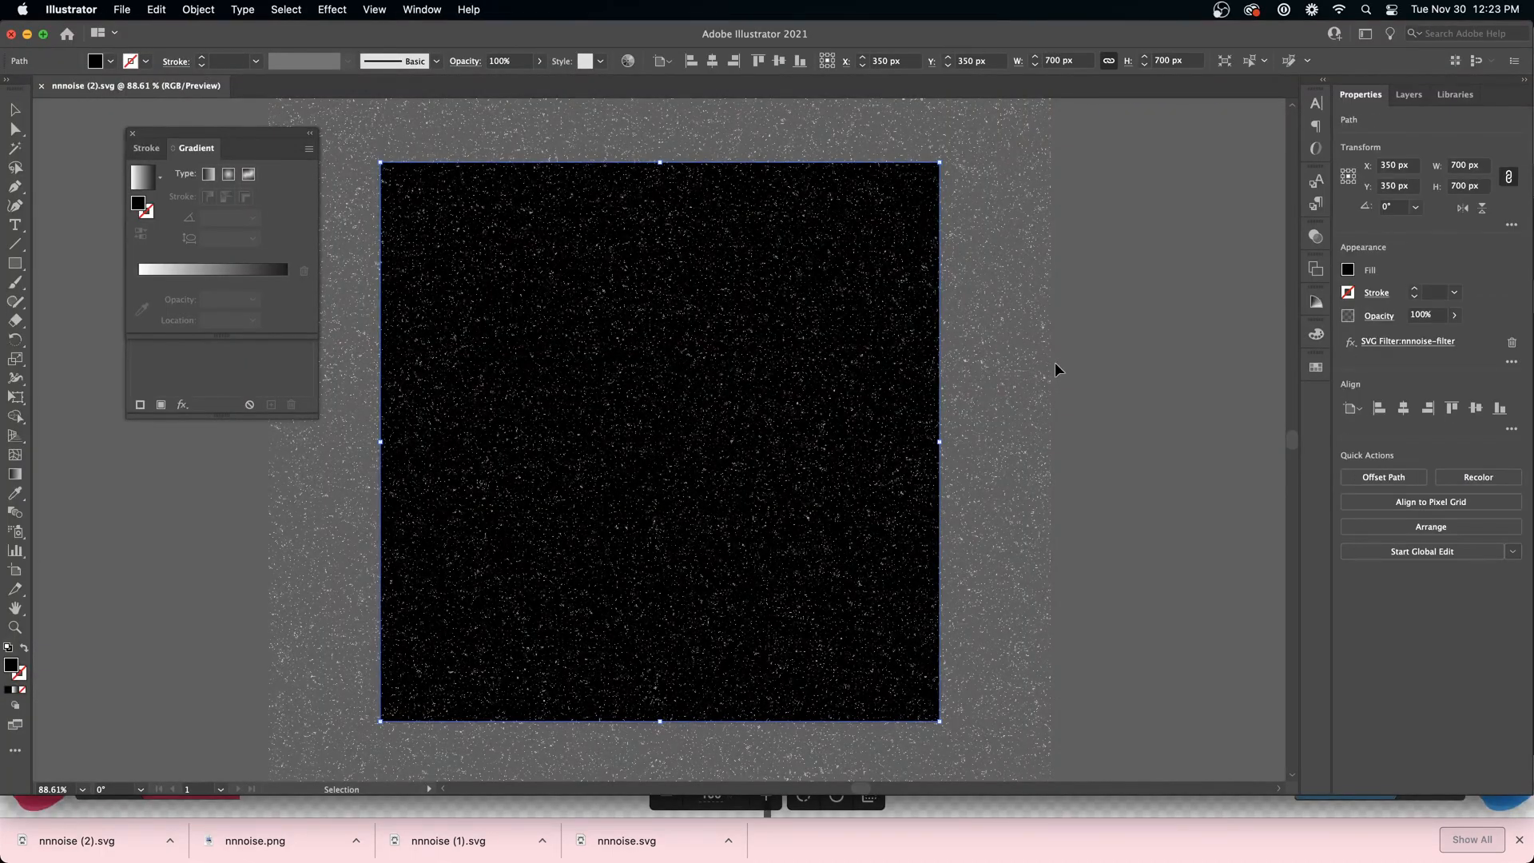
key("super+1")
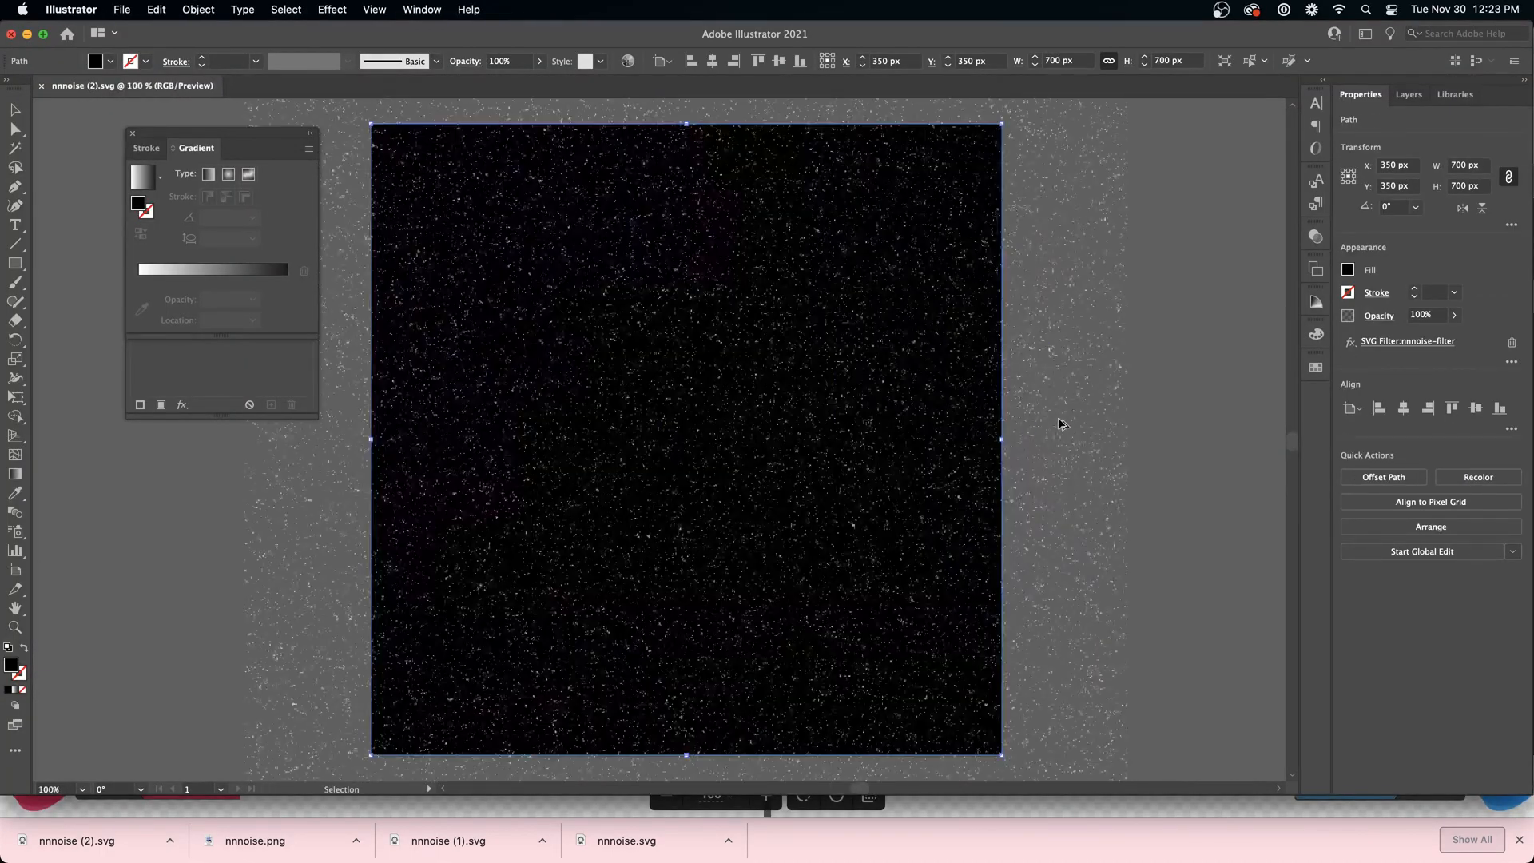
scroll(1059, 424, "down", 2)
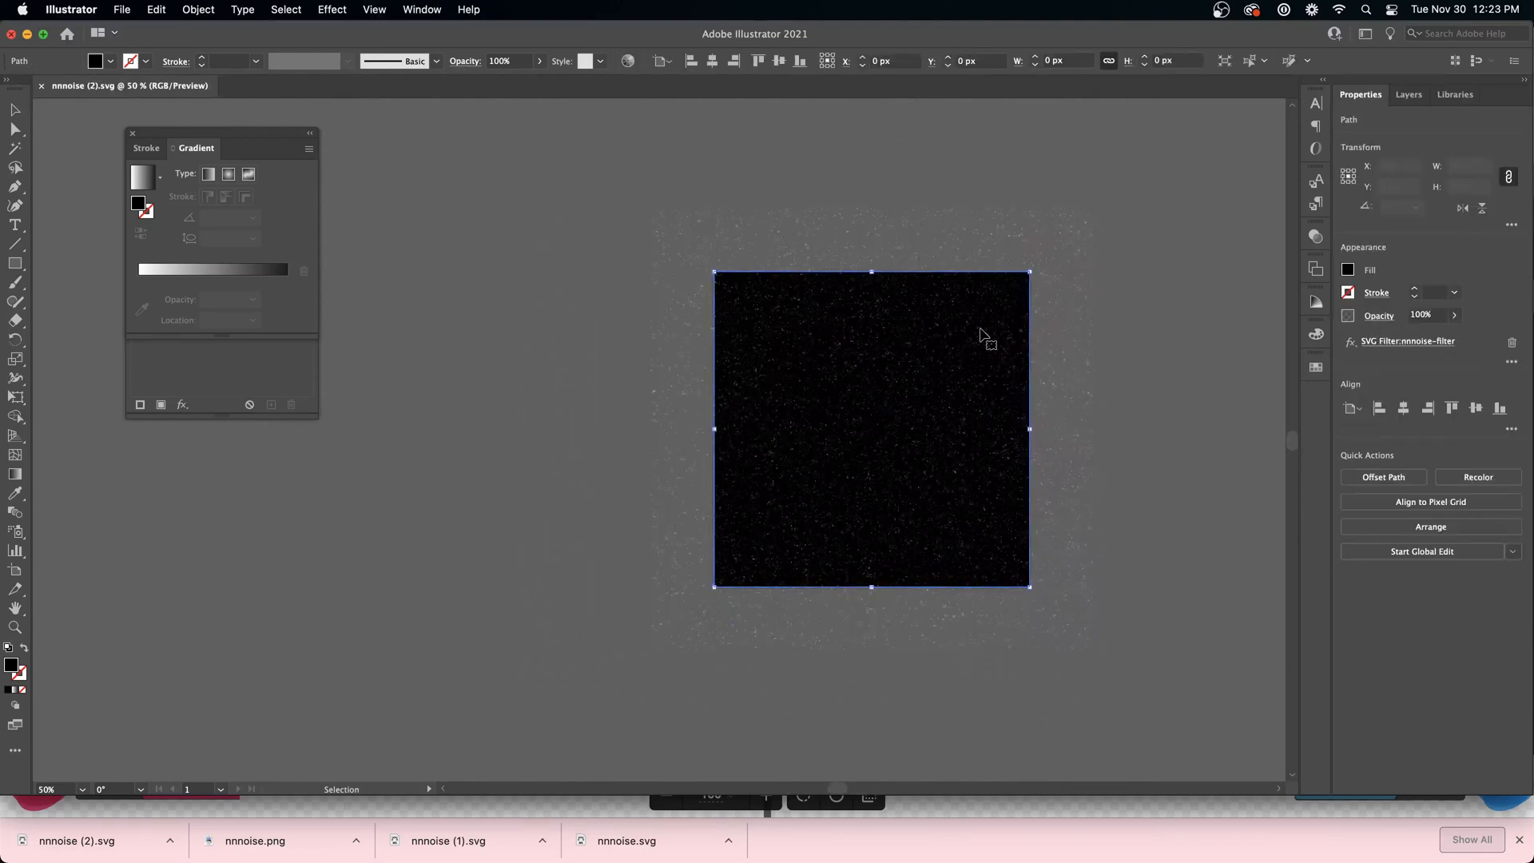
key("Delete")
key("super+z")
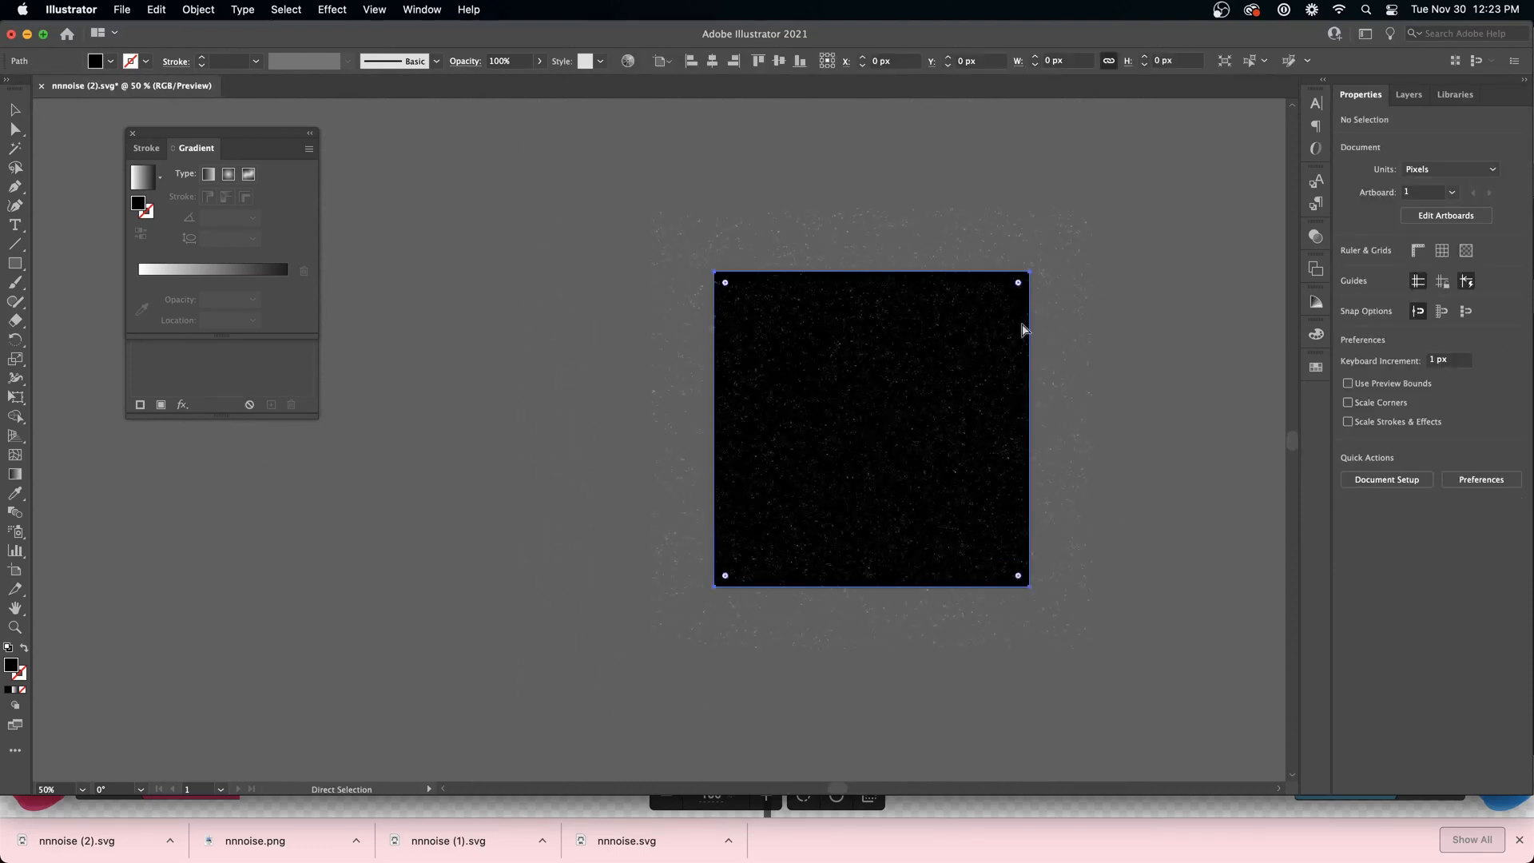
key("v")
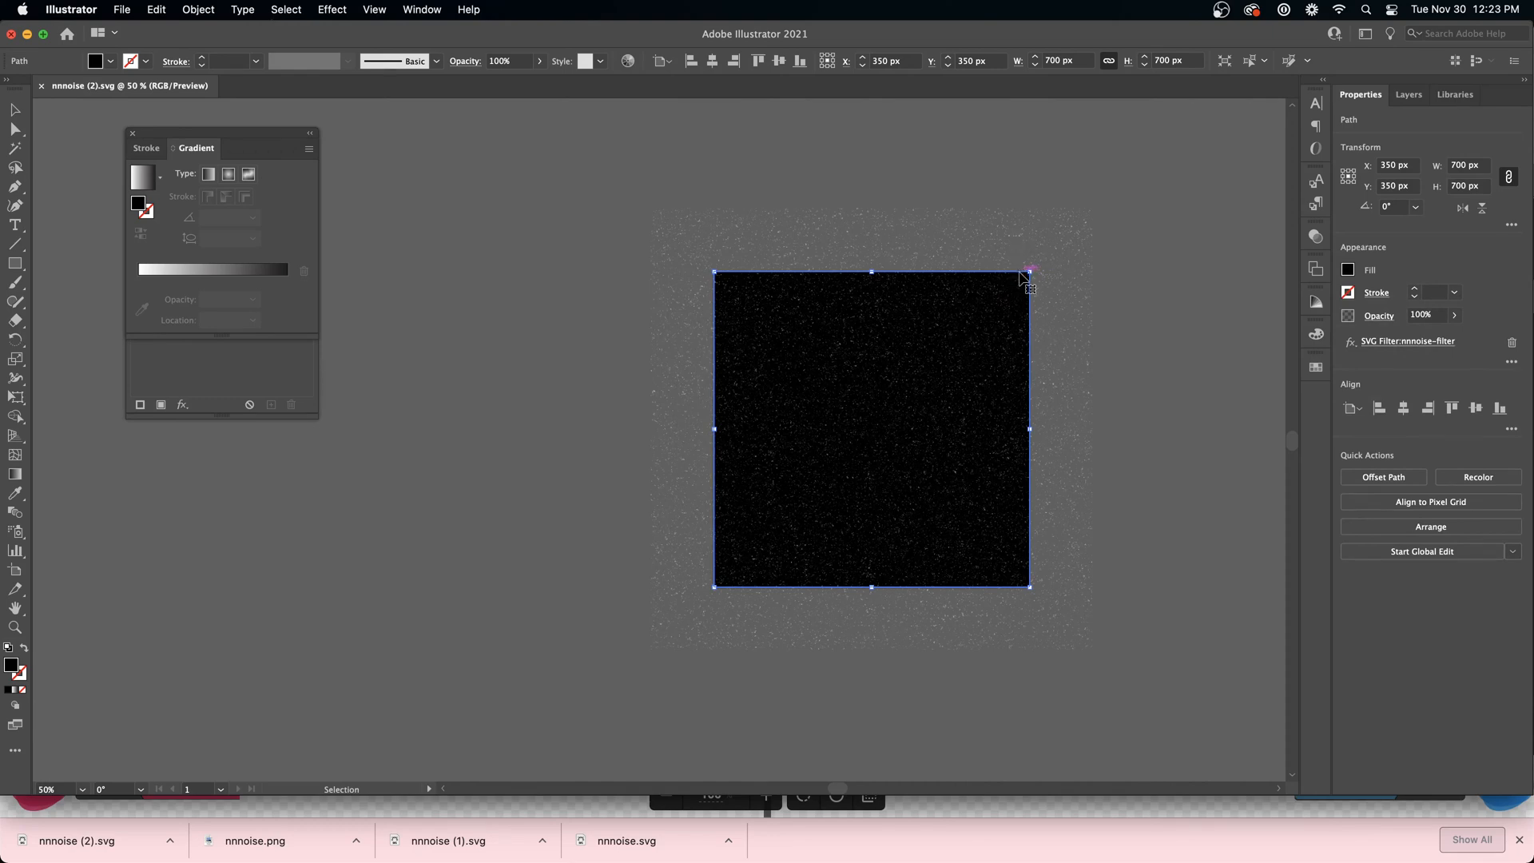
Move the noise square off the artboard and back over it, to about X 444 px, Y 394 px
left_click_drag(1014, 285, 579, 250)
left_click(876, 370)
key("Delete")
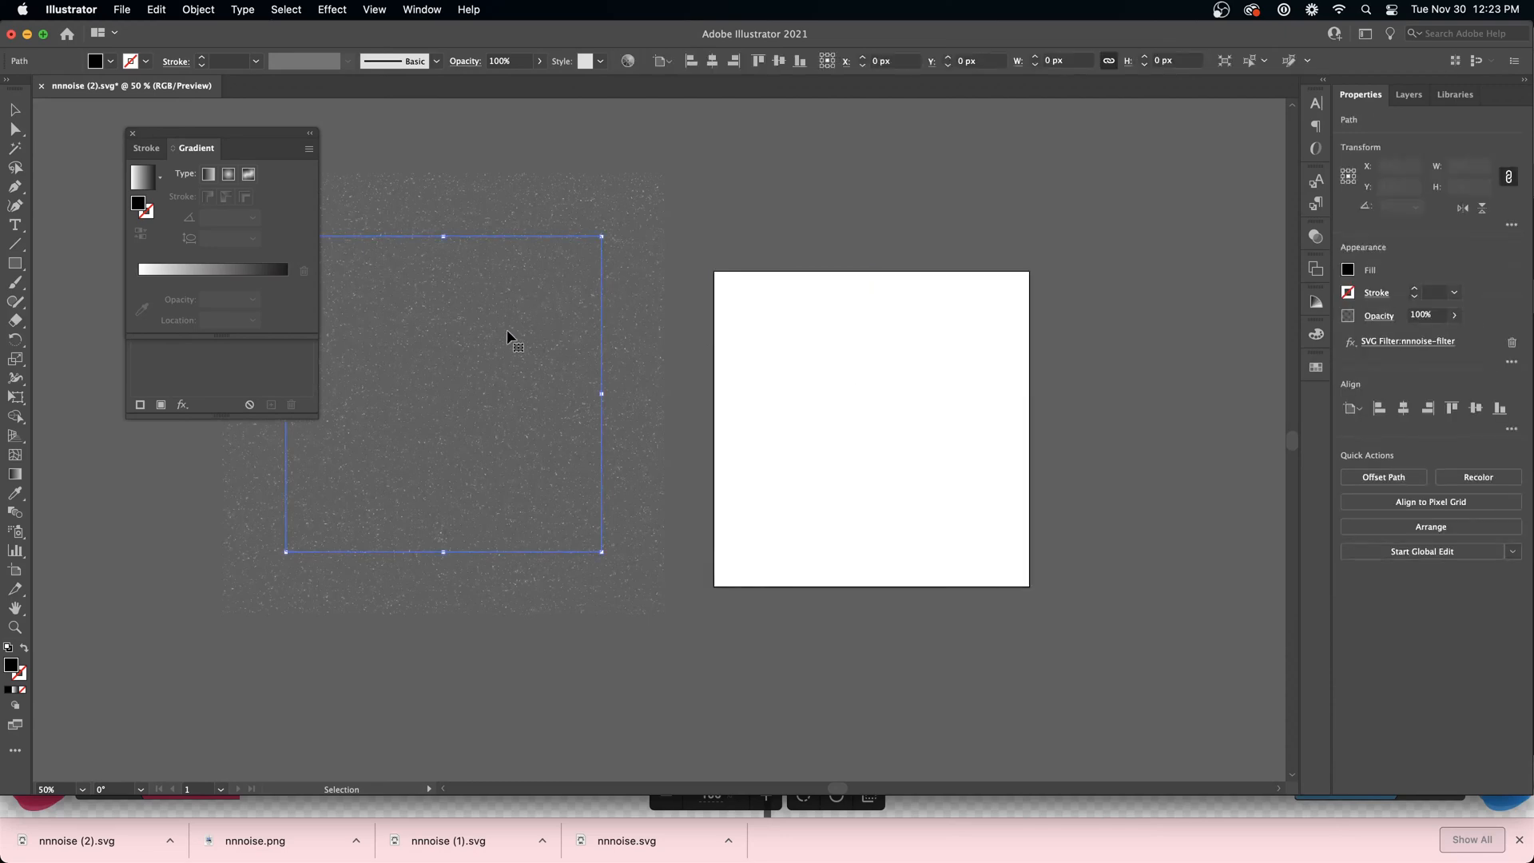
left_click_drag(507, 329, 861, 352)
left_click(531, 171)
left_click_drag(687, 338, 832, 343)
Fit the artboard to the artwork bounds of the noise texture
left_click(198, 9)
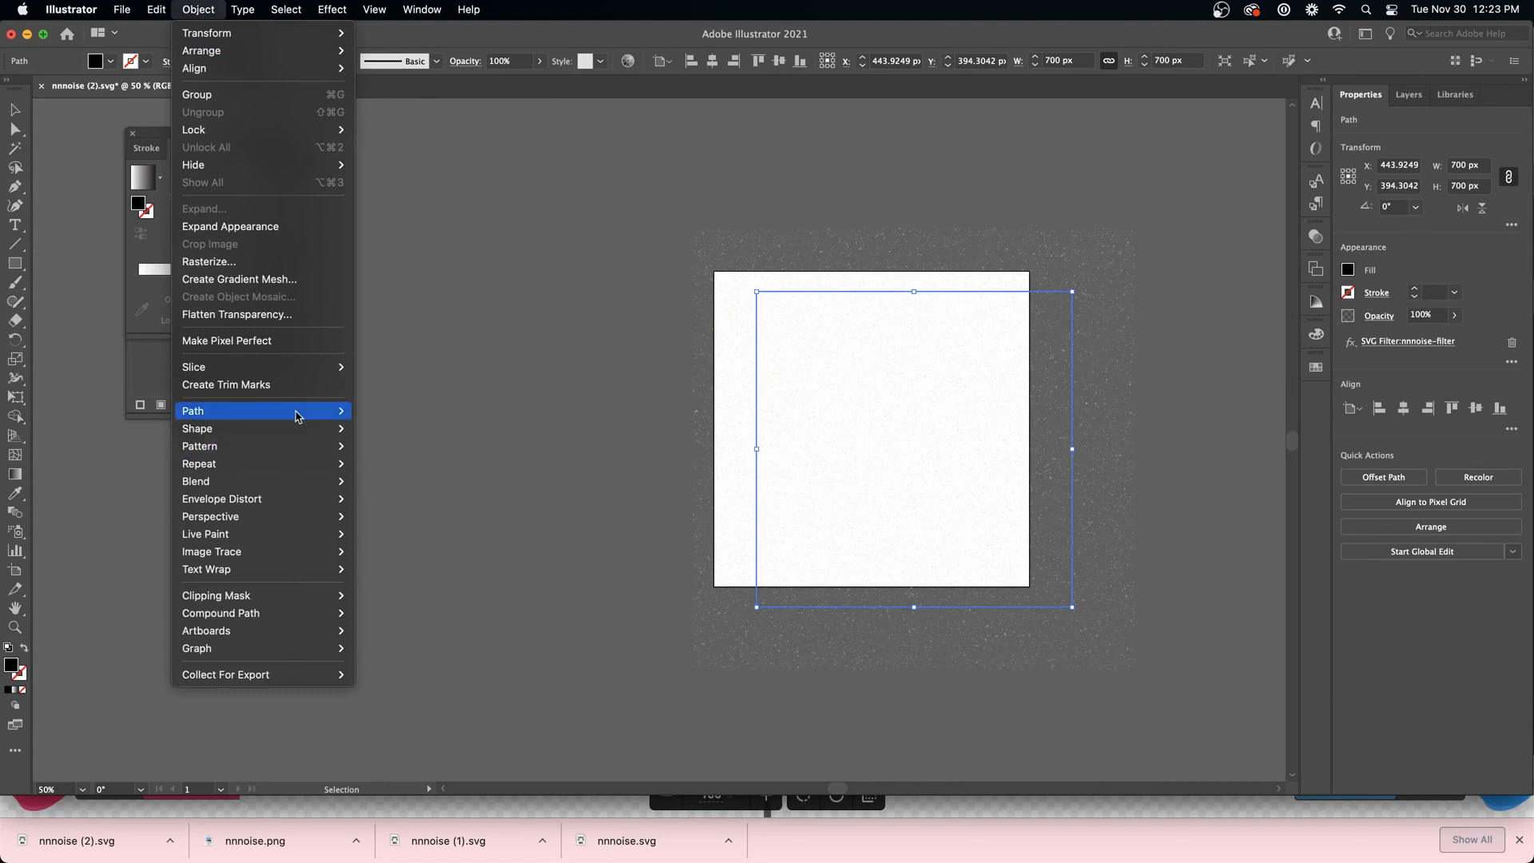
mouse_move(297, 415)
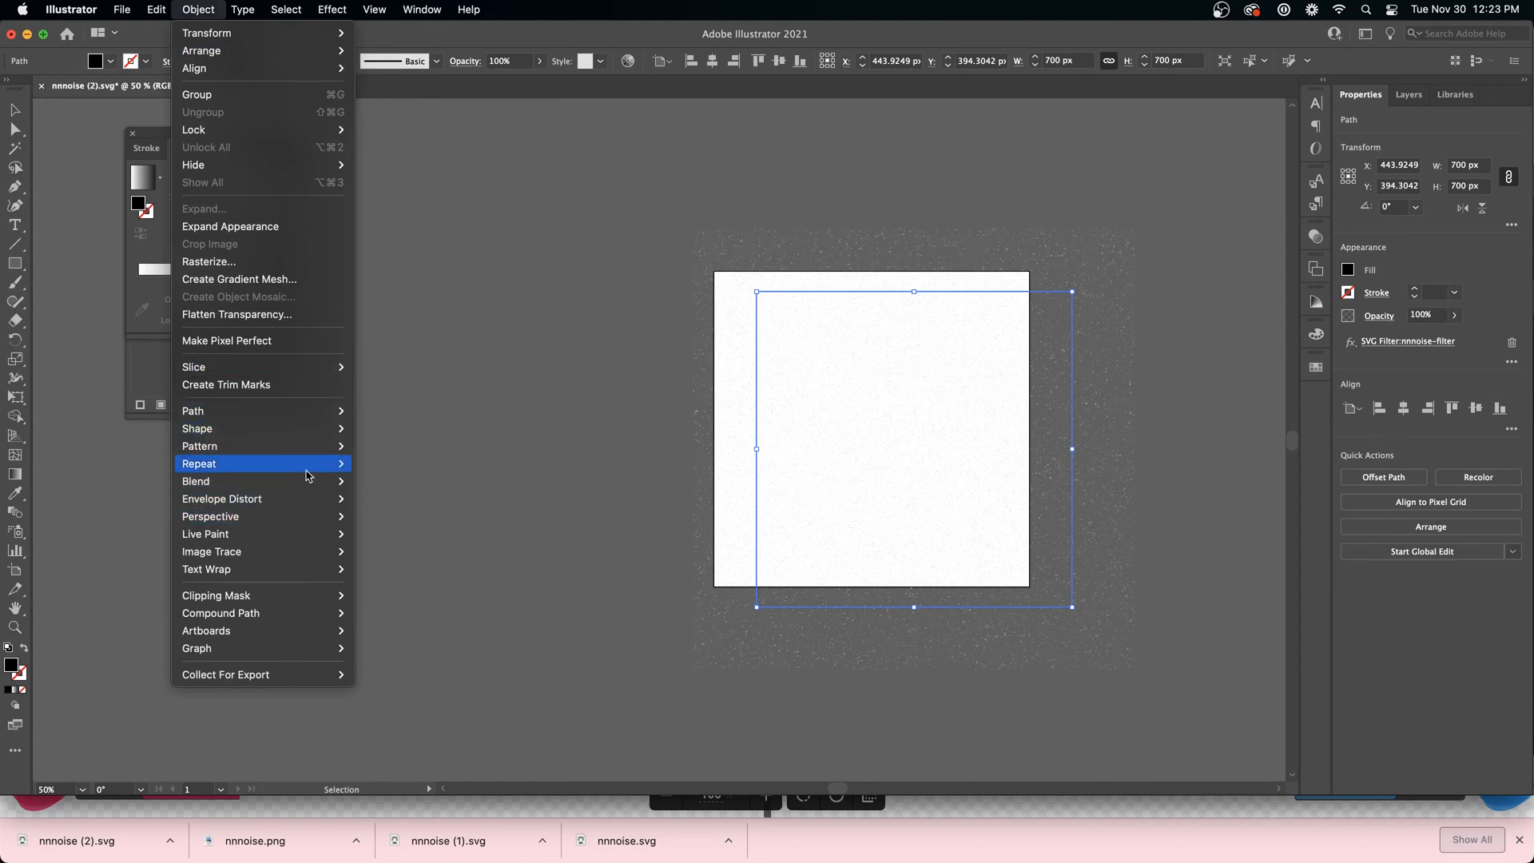
mouse_move(307, 470)
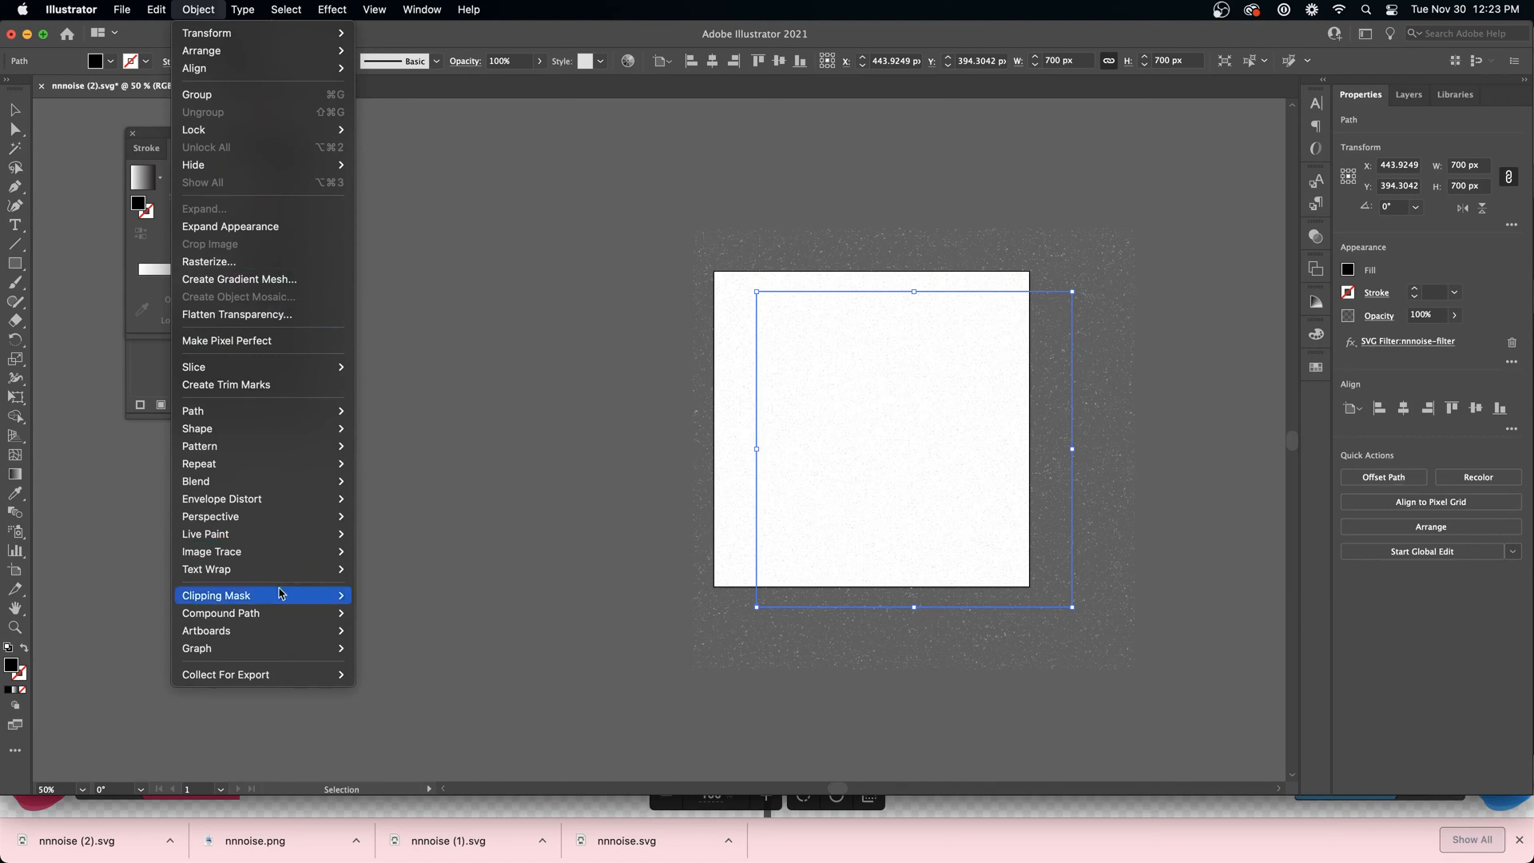
mouse_move(319, 631)
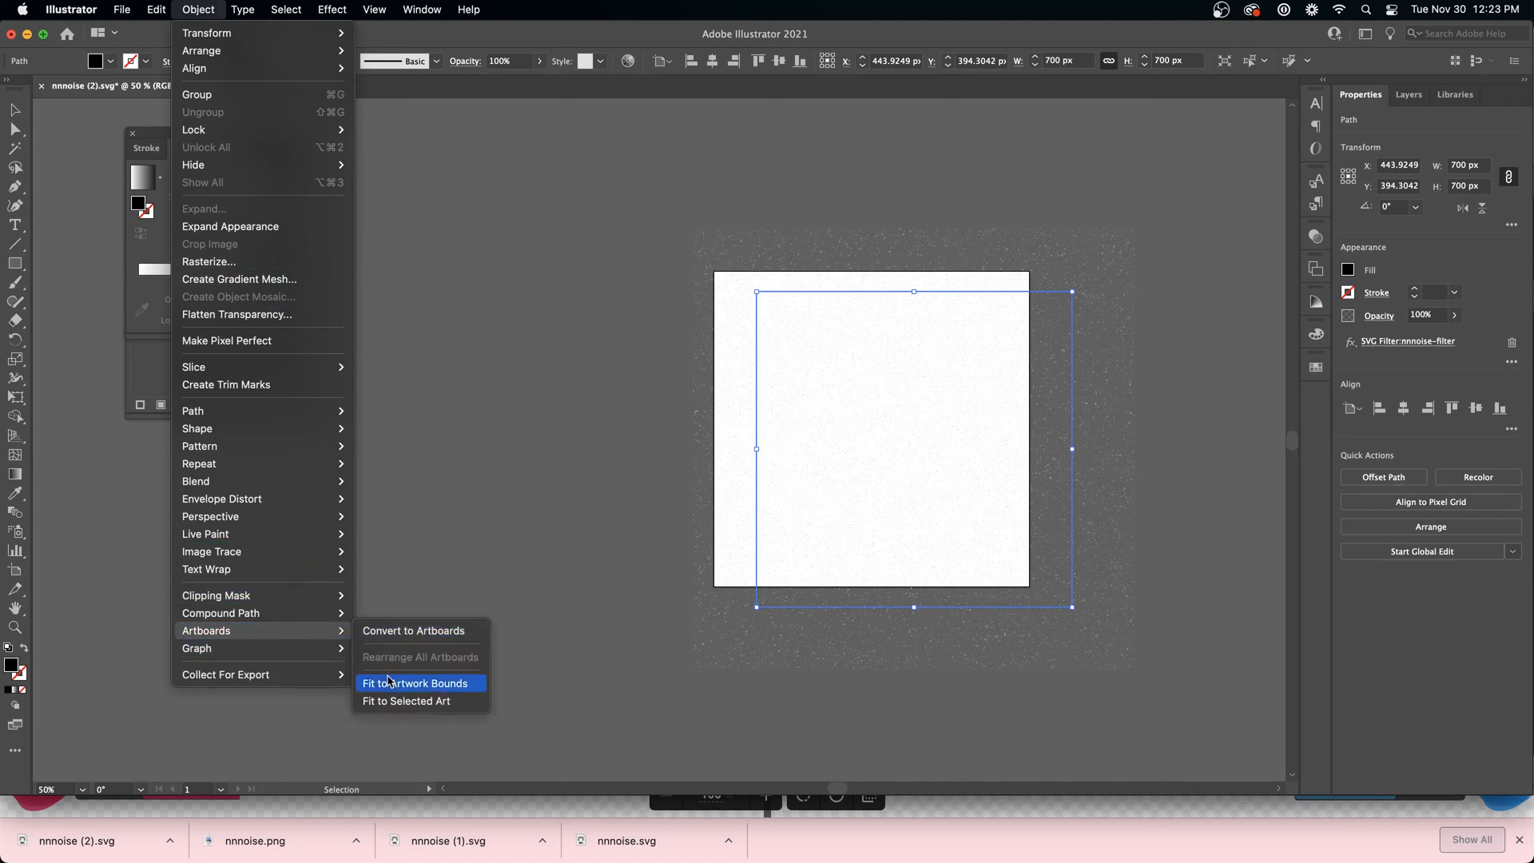
left_click(411, 684)
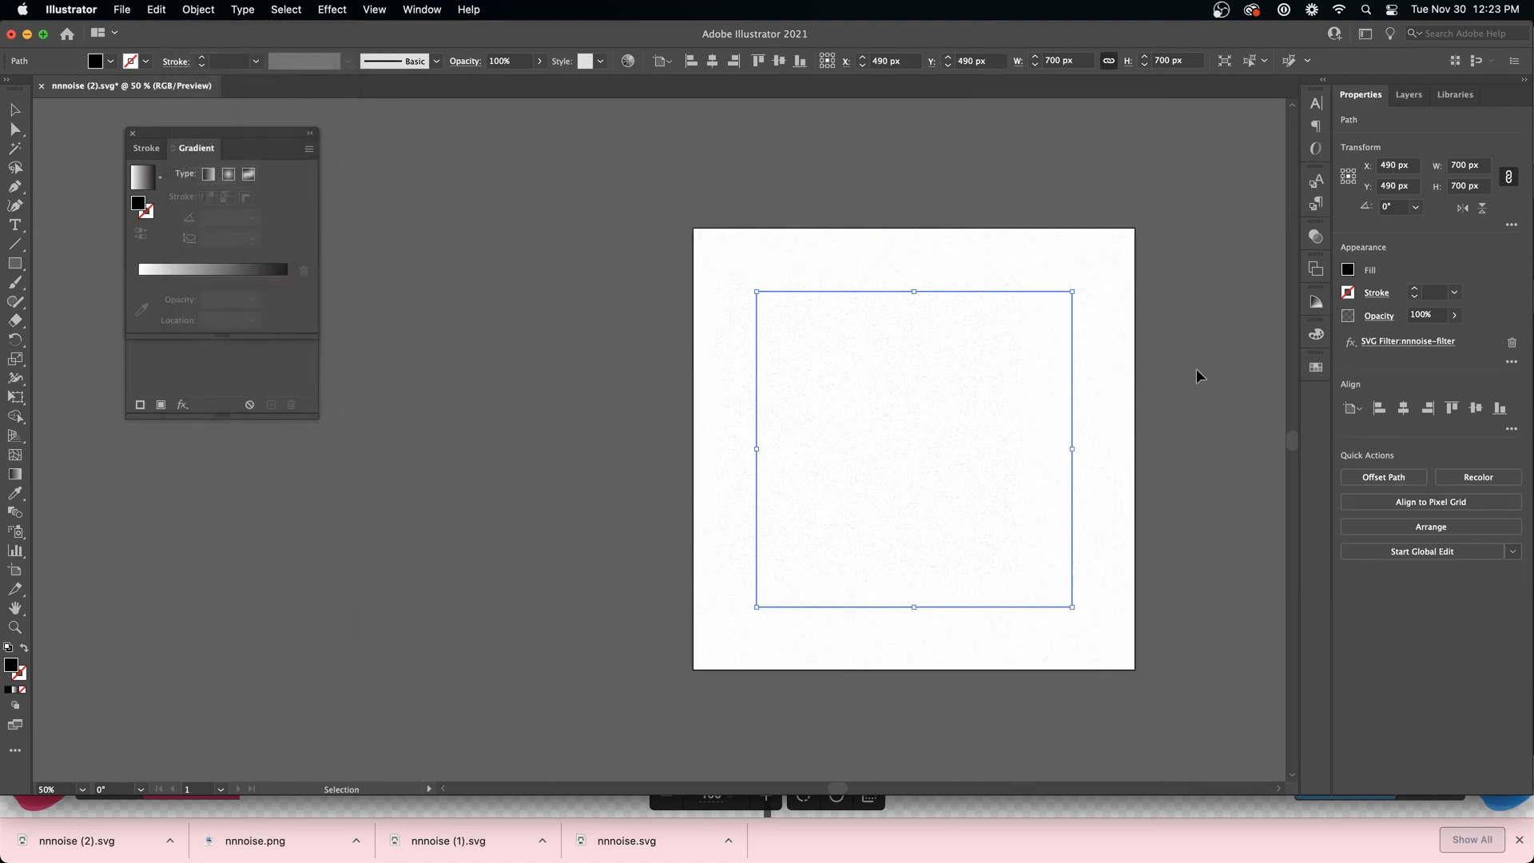
Deselect the noise square, examine the texture across the enlarged artboard at different magnifications, and select the square again
key("Delete")
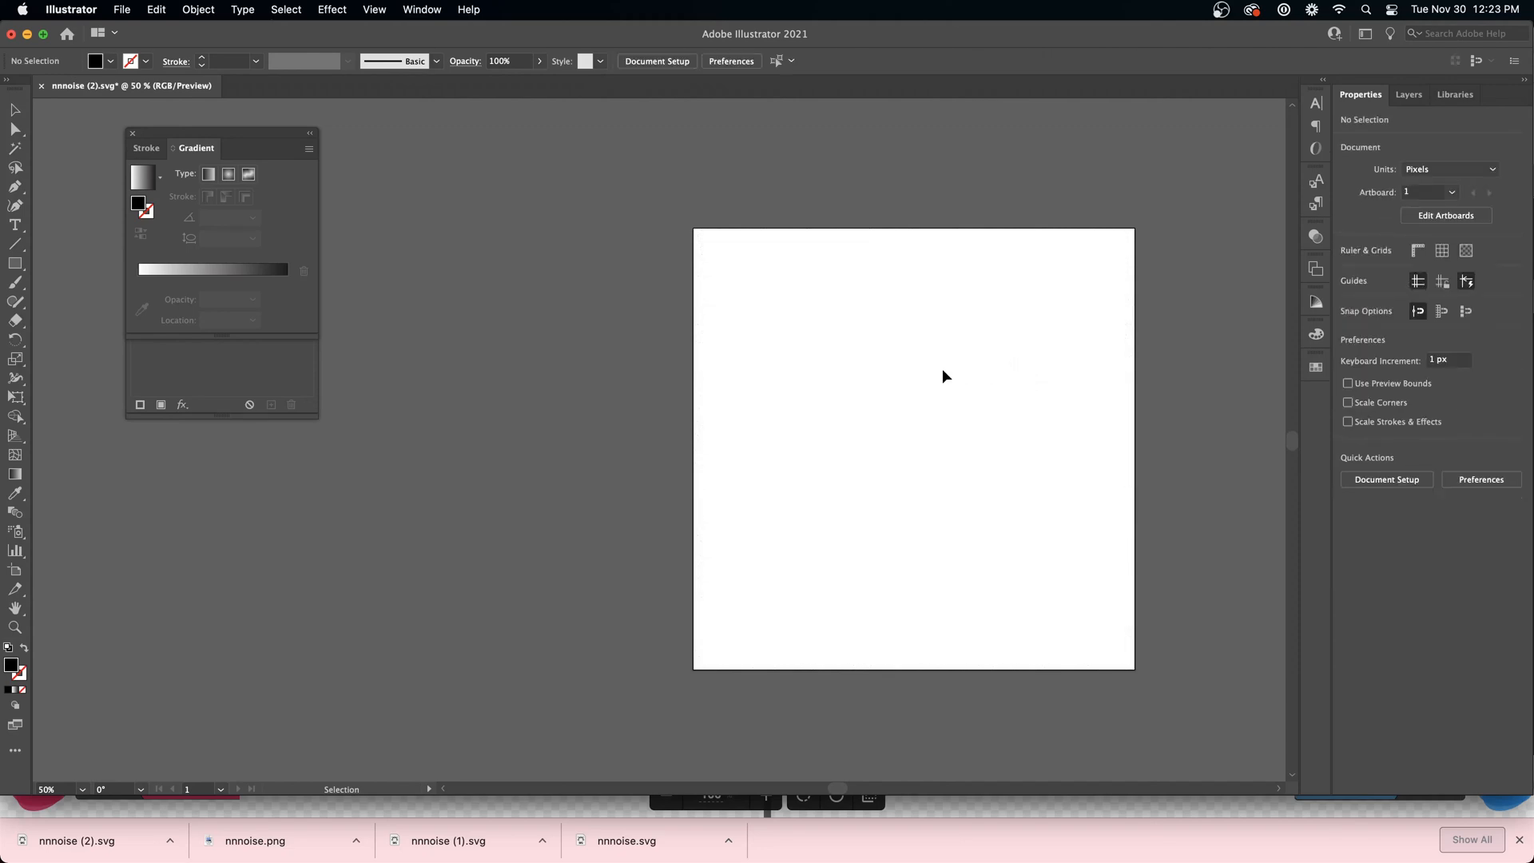
left_click(900, 455)
left_click(860, 280)
scroll(978, 376, "up", 2)
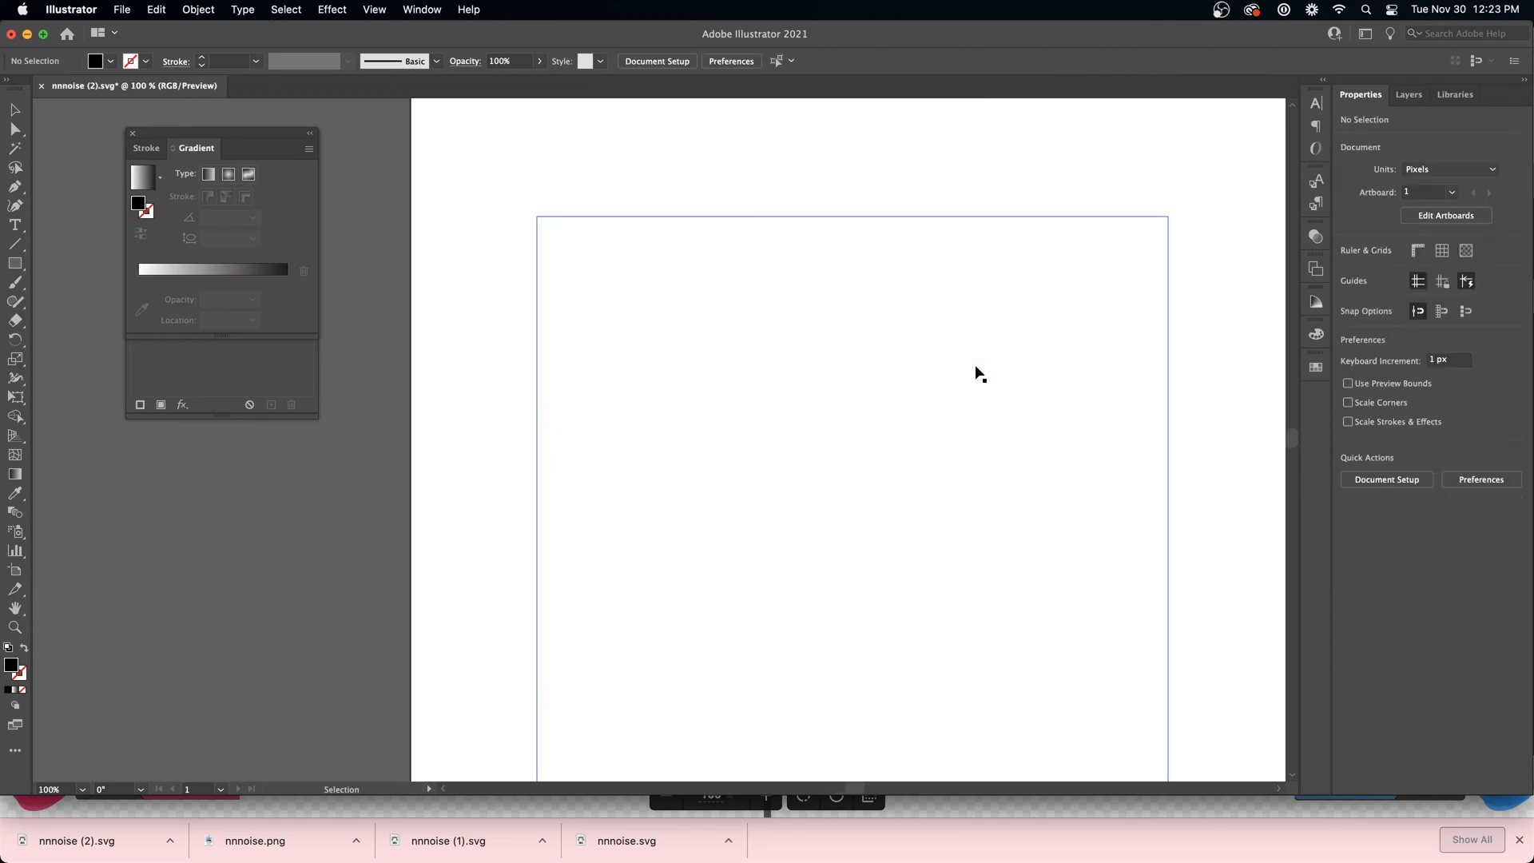
scroll(976, 373, "down", 2)
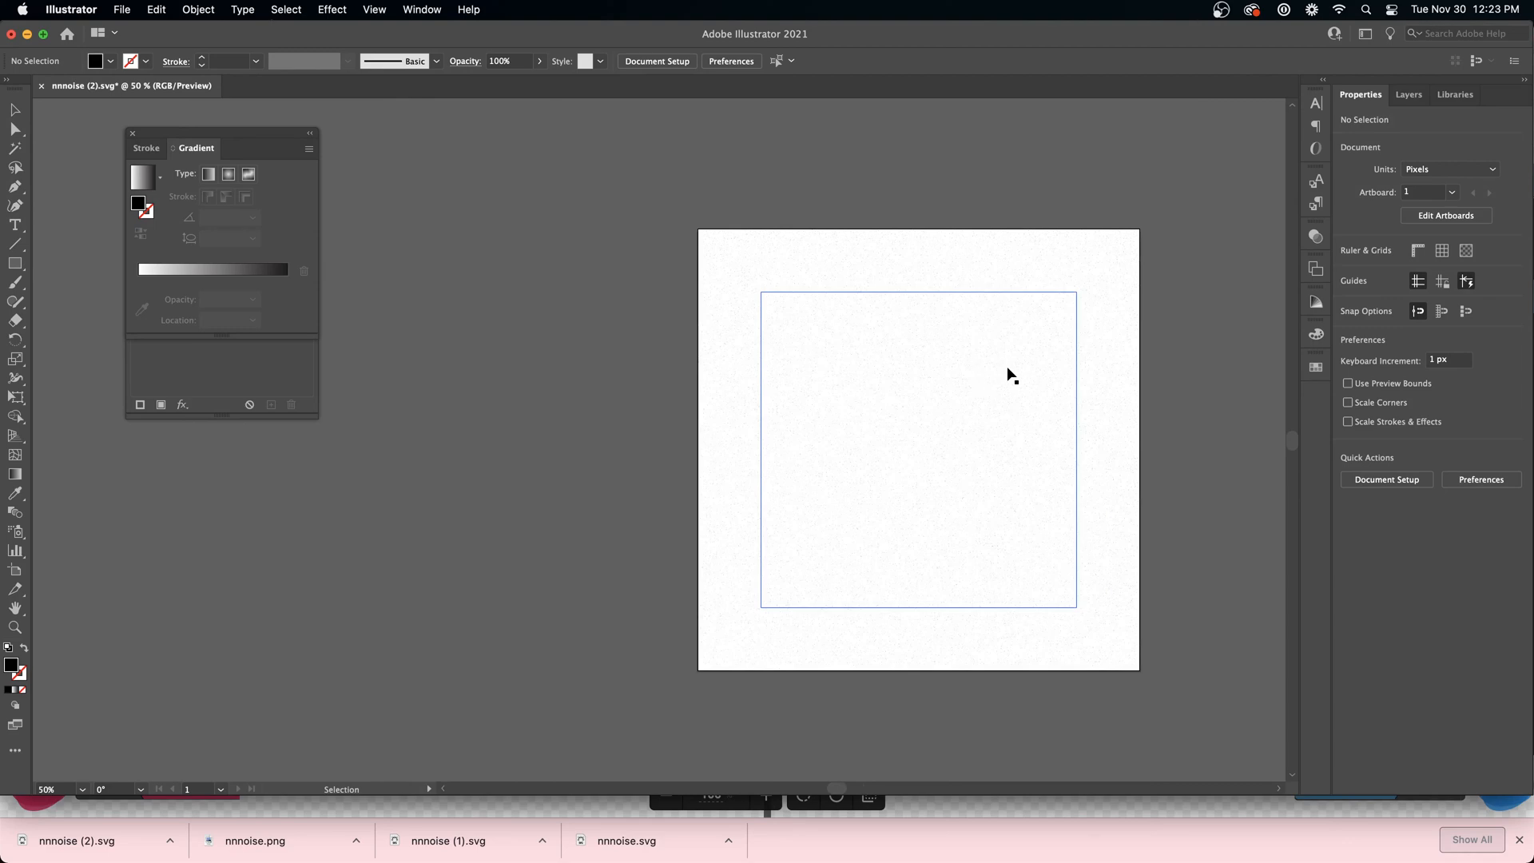
scroll(1019, 374, "up", 2)
scroll(1022, 371, "down", 1)
left_click(1112, 368)
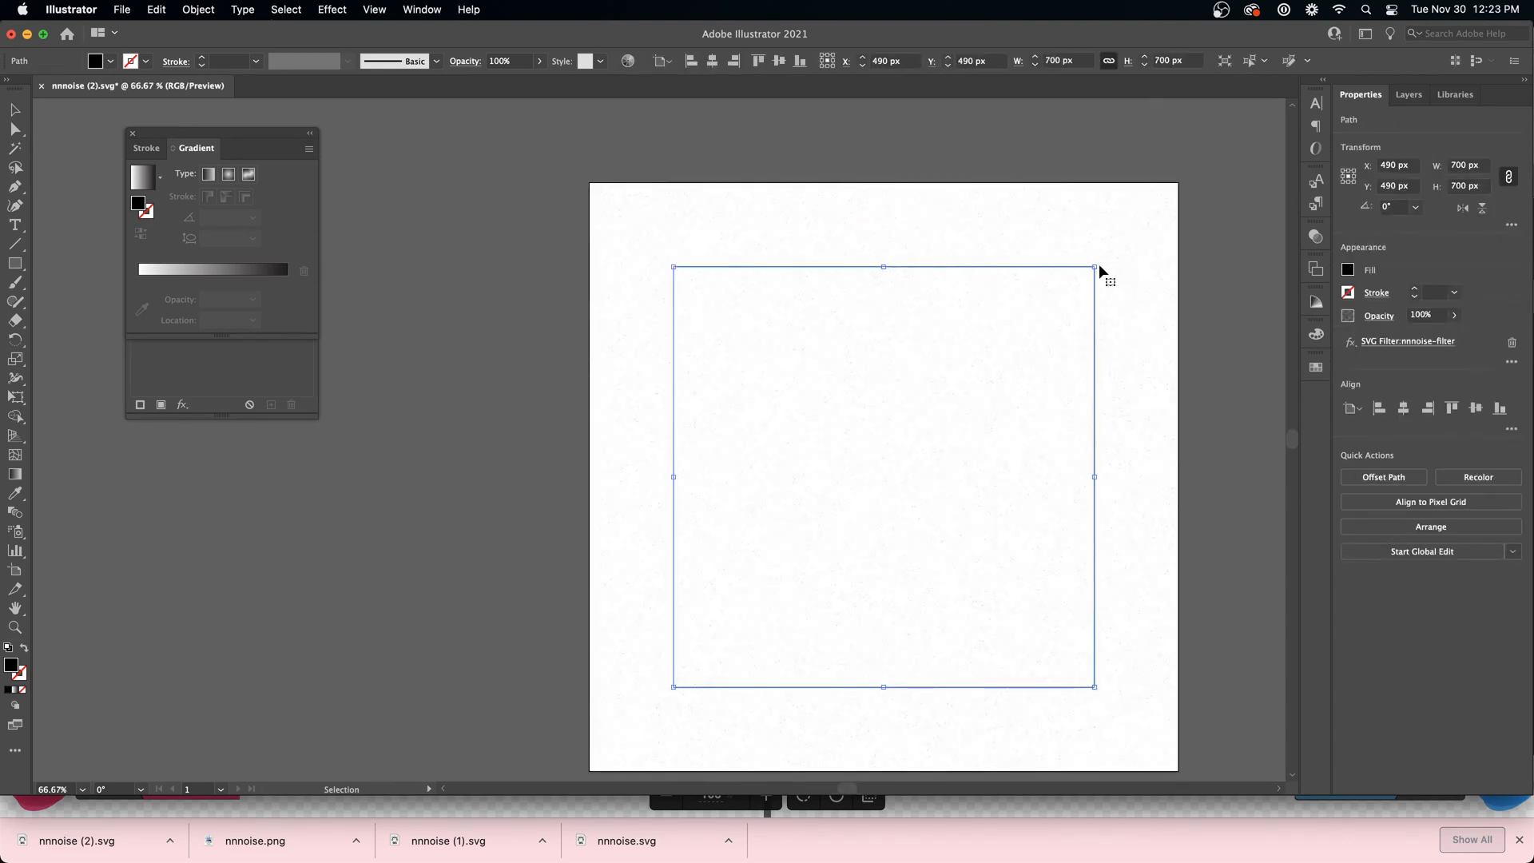
Deselect the noise square, open Export for Screens, and rename the artboard as nnnoise-grain
mouse_move(1100, 272)
left_mouse_down()
mouse_move(1155, 232)
mouse_move(1095, 267)
left_mouse_up()
left_click(697, 138)
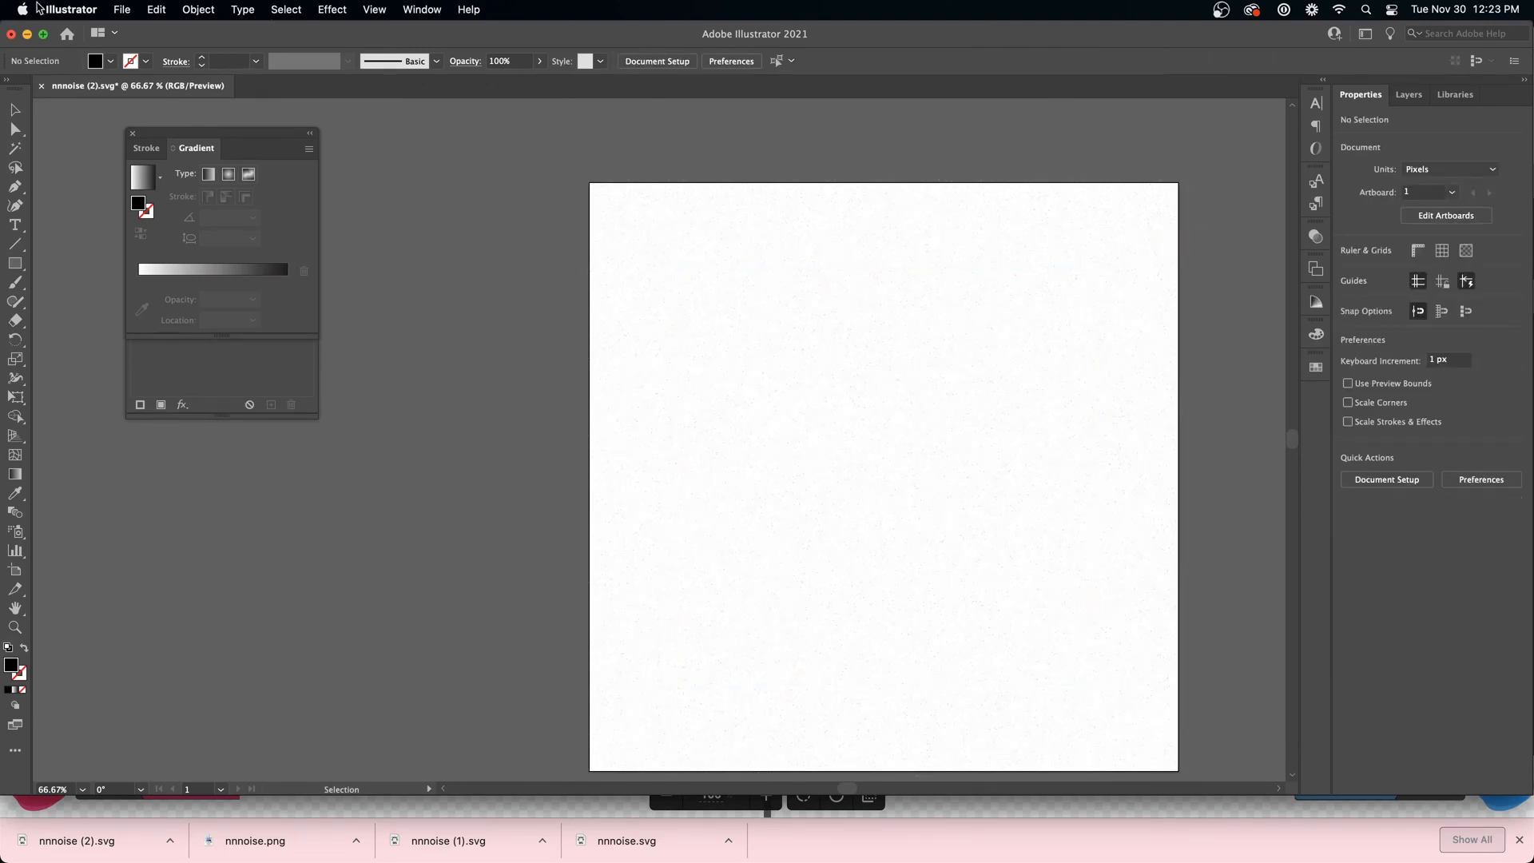
left_click(120, 8)
mouse_move(176, 332)
left_click(343, 331)
double_click(503, 356)
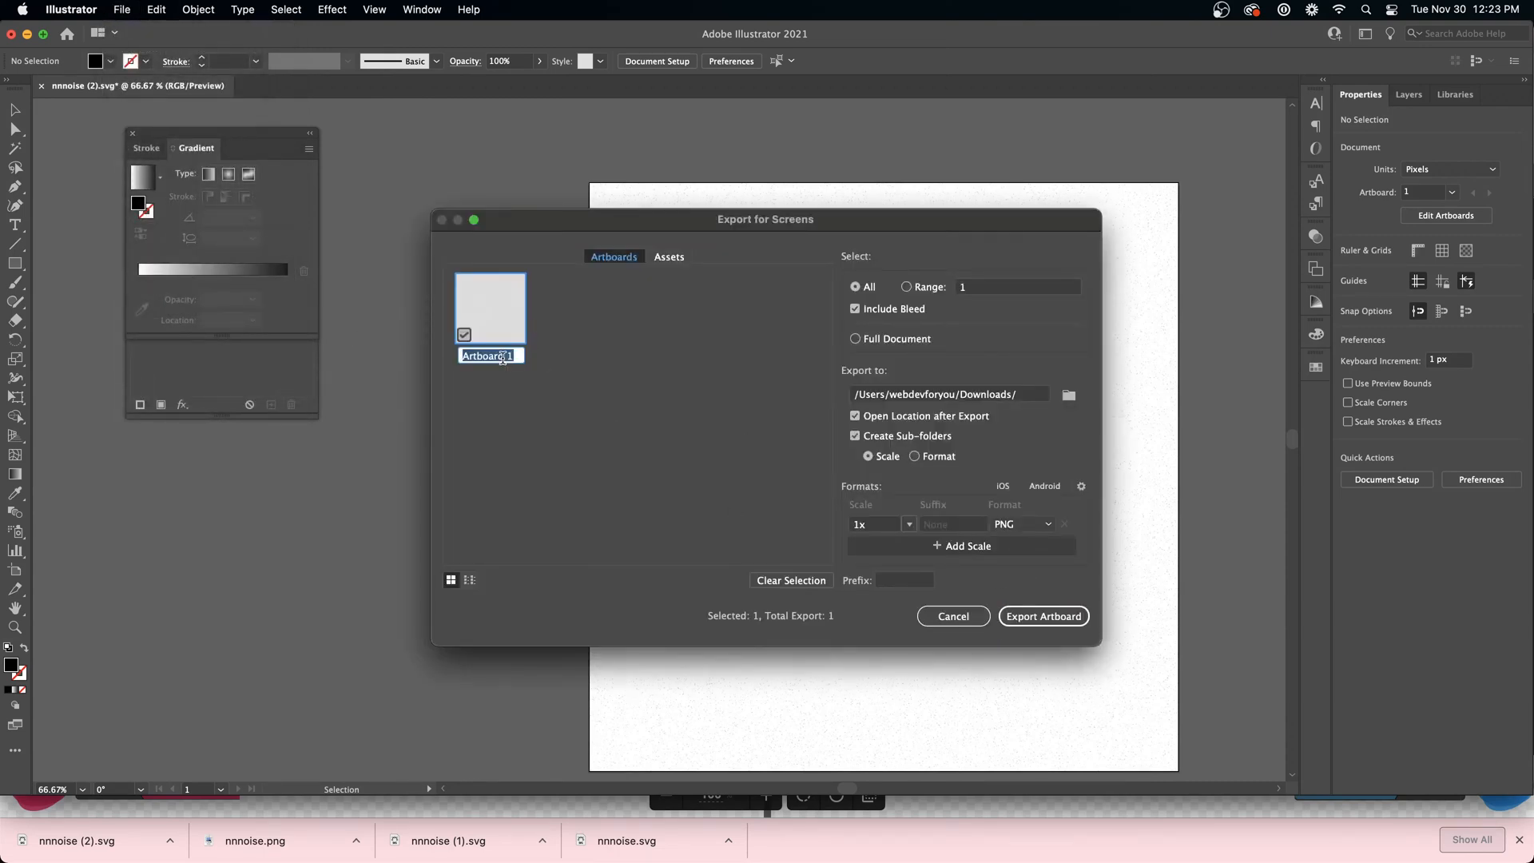
type("nnnoise-g")
key("Return")
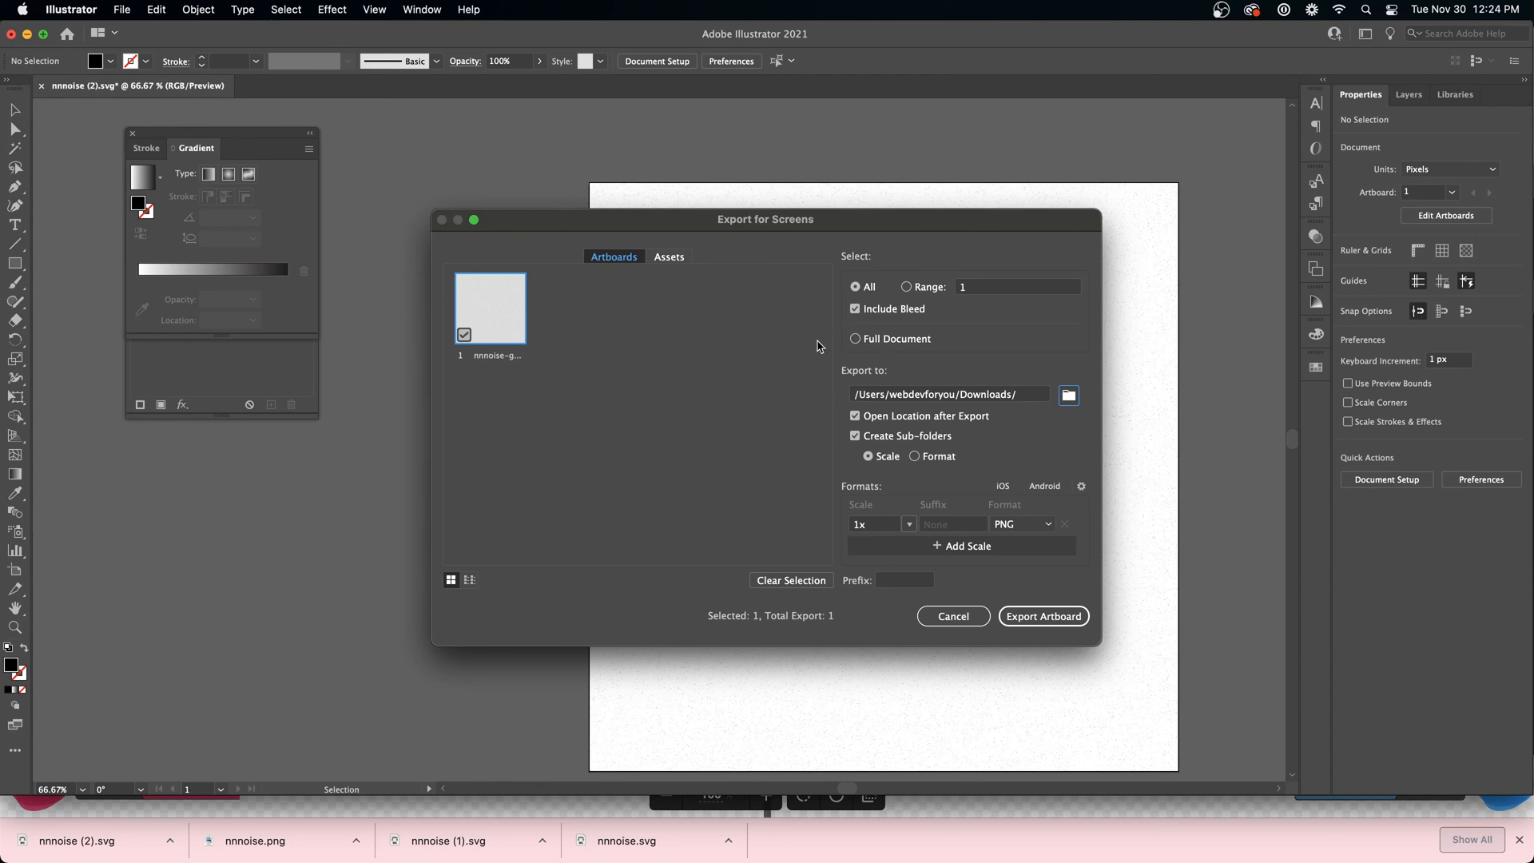
Set the Desktop as the export location and export the artboard as a 1x PNG
left_click(535, 345)
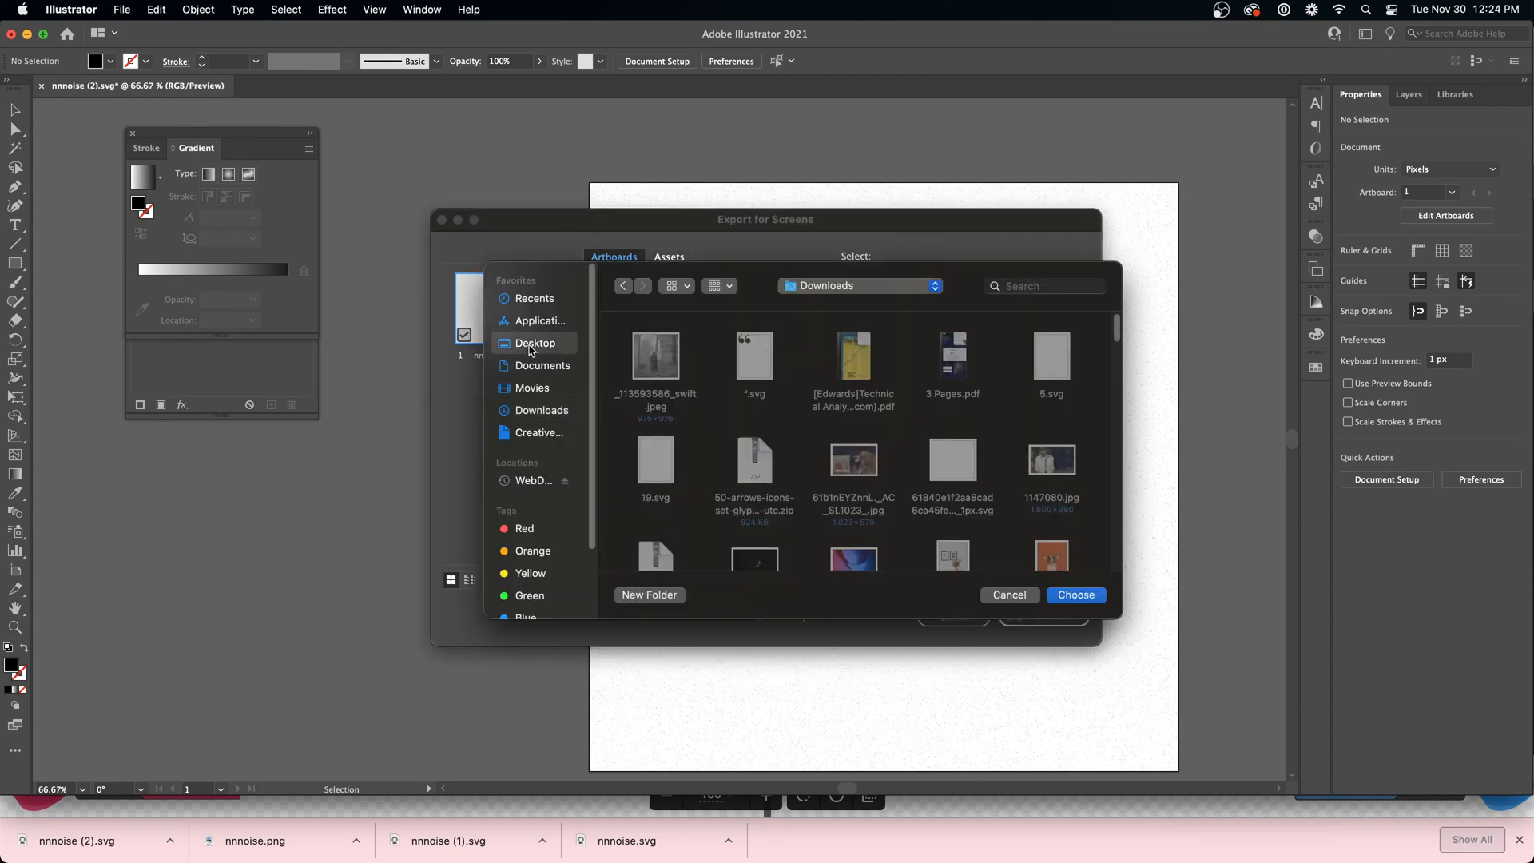
left_click(1076, 595)
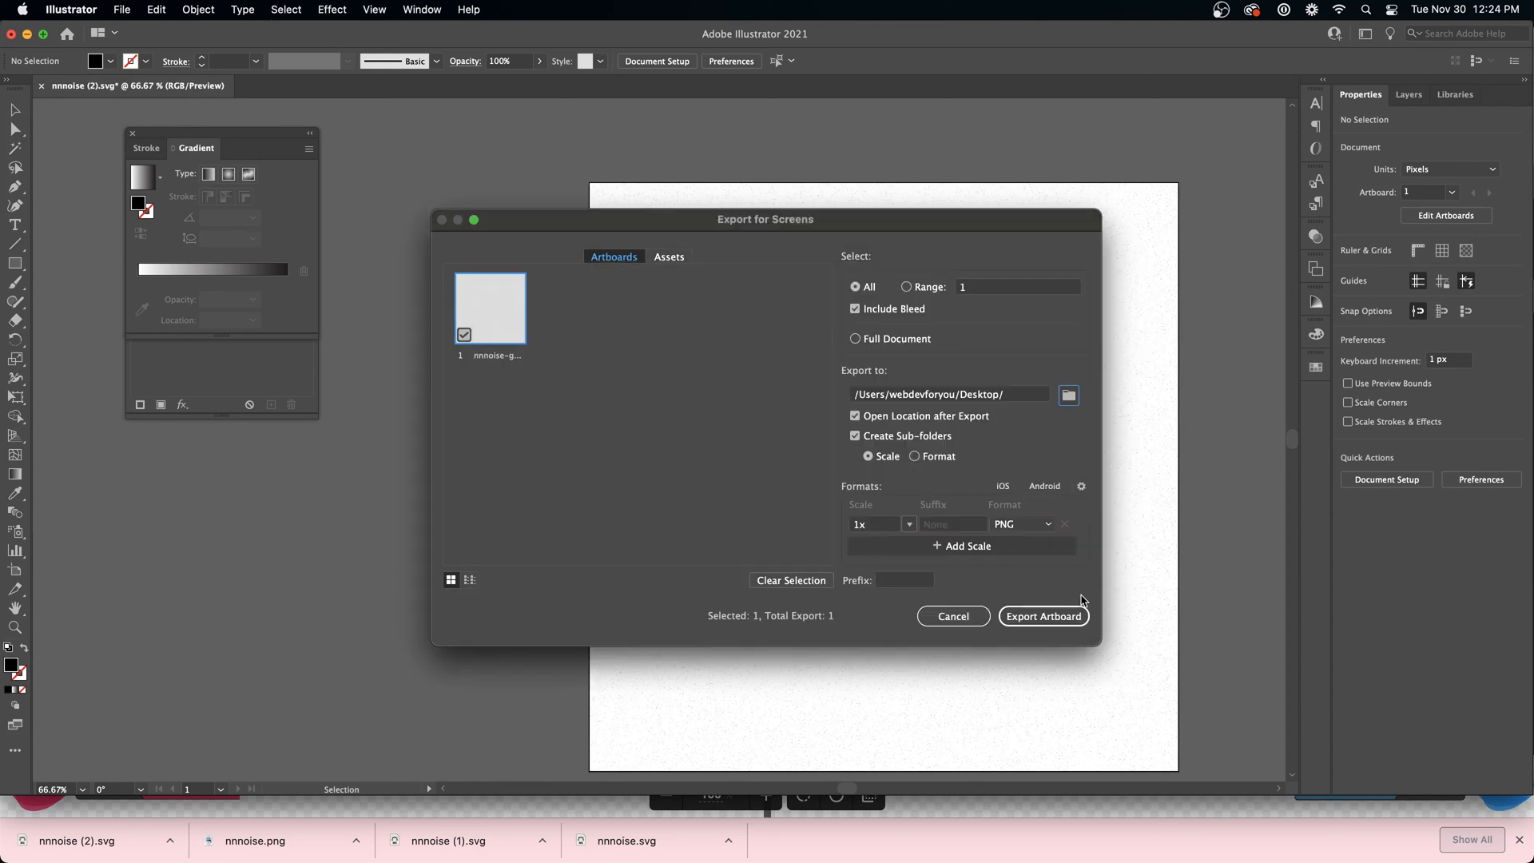
left_click(1043, 616)
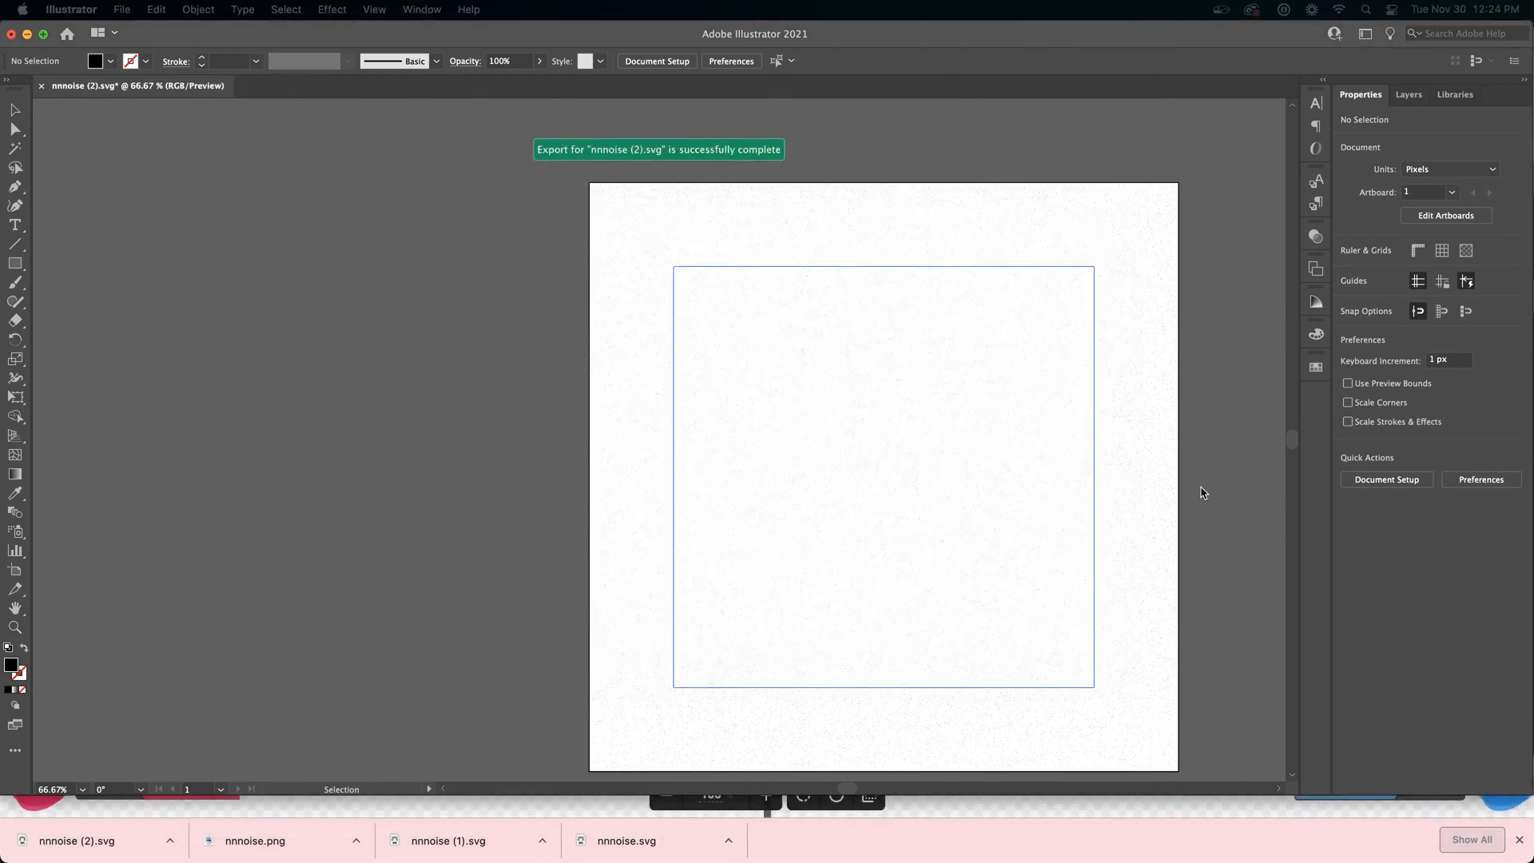
Switch to the Webflow project in Chrome and add nnnoise-grain.png to the site's assets
left_click(264, 841)
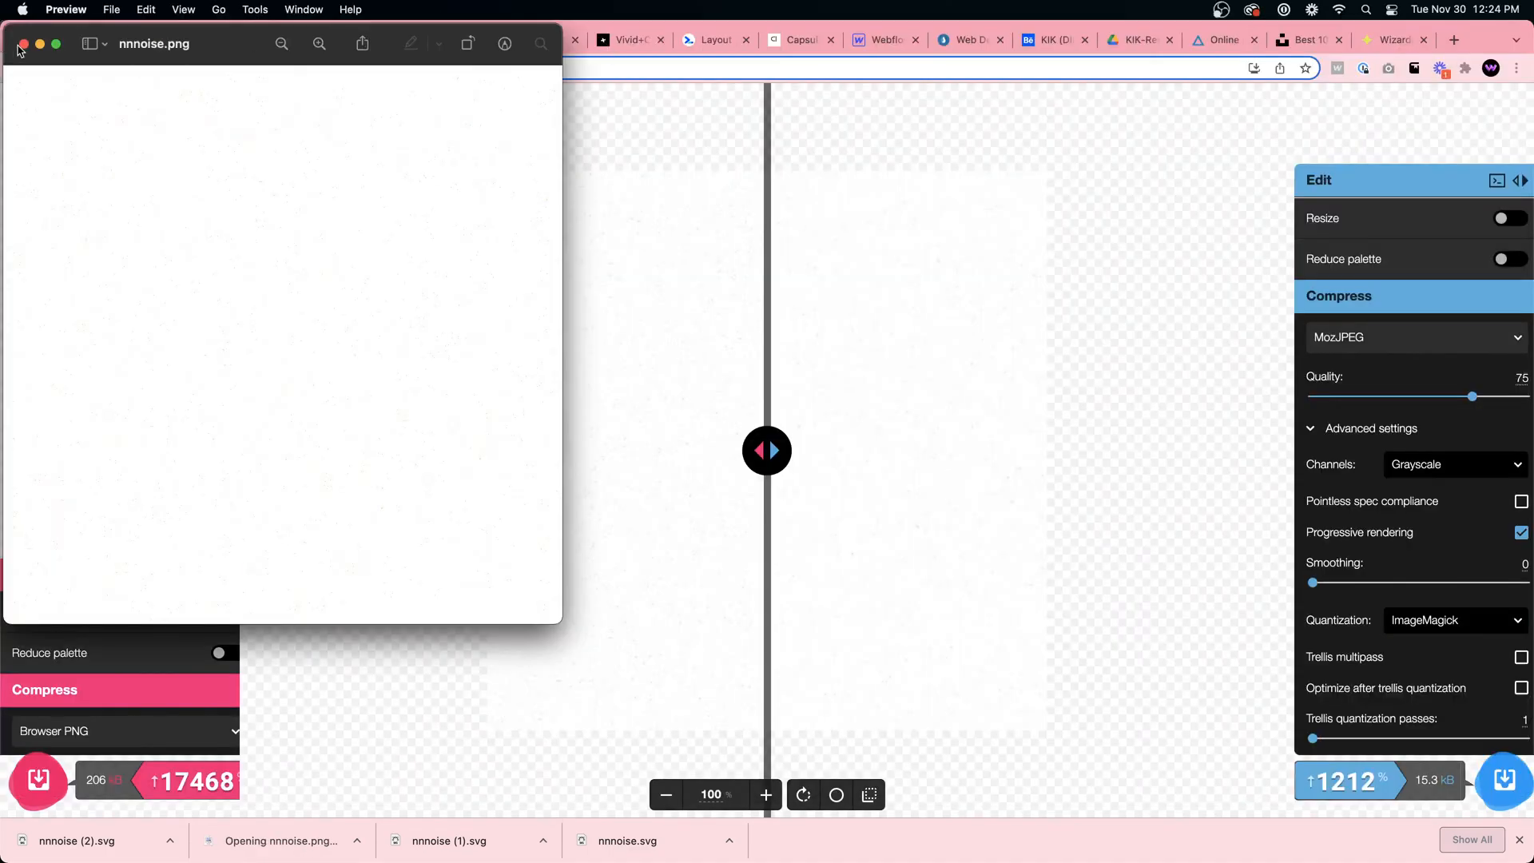
left_click(21, 46)
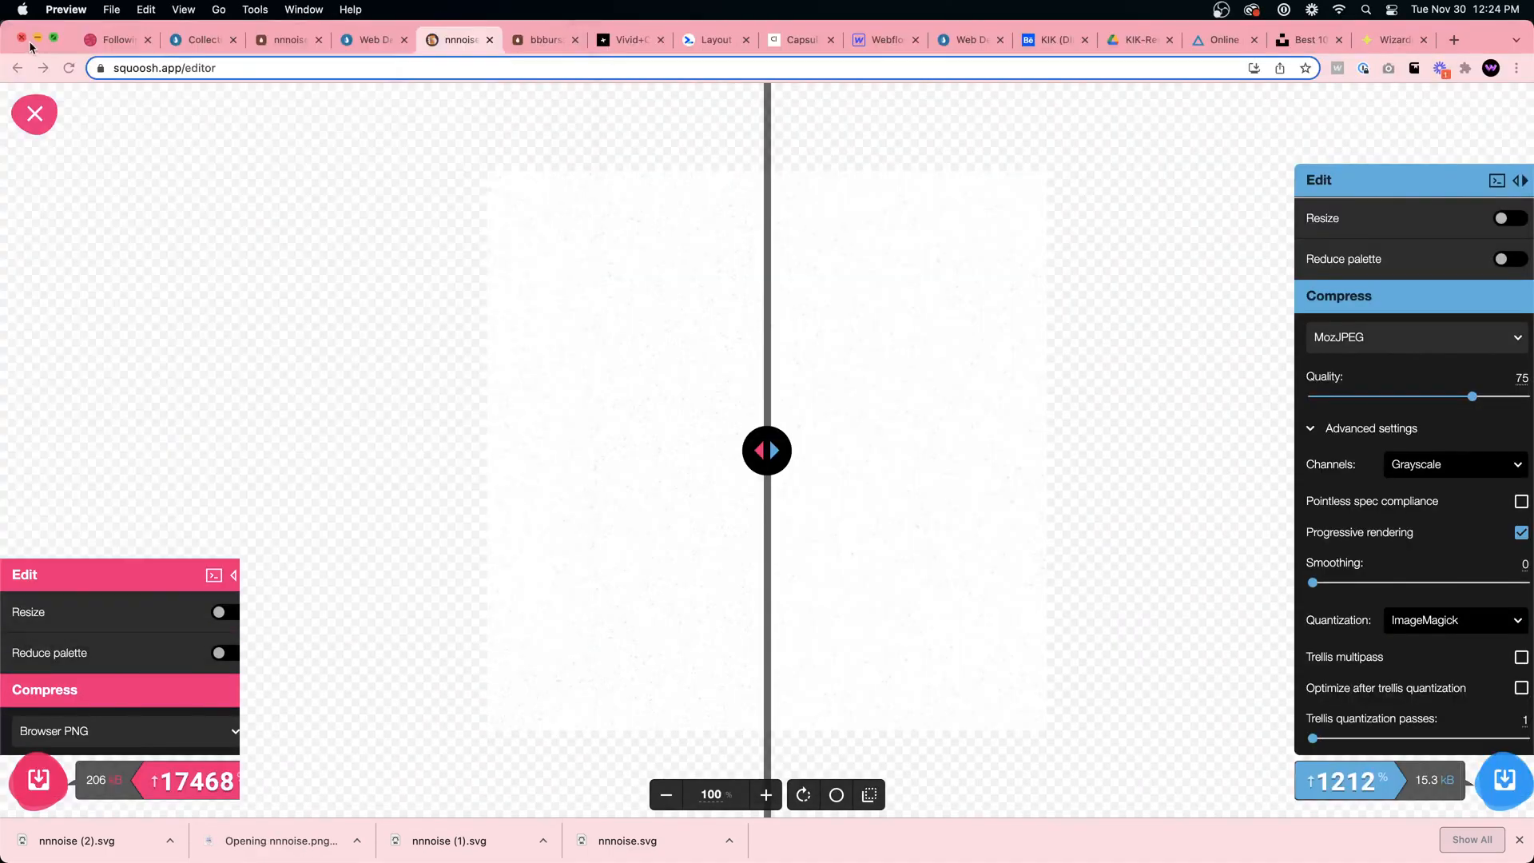
left_click(880, 43)
left_click_drag(255, 840, 157, 480)
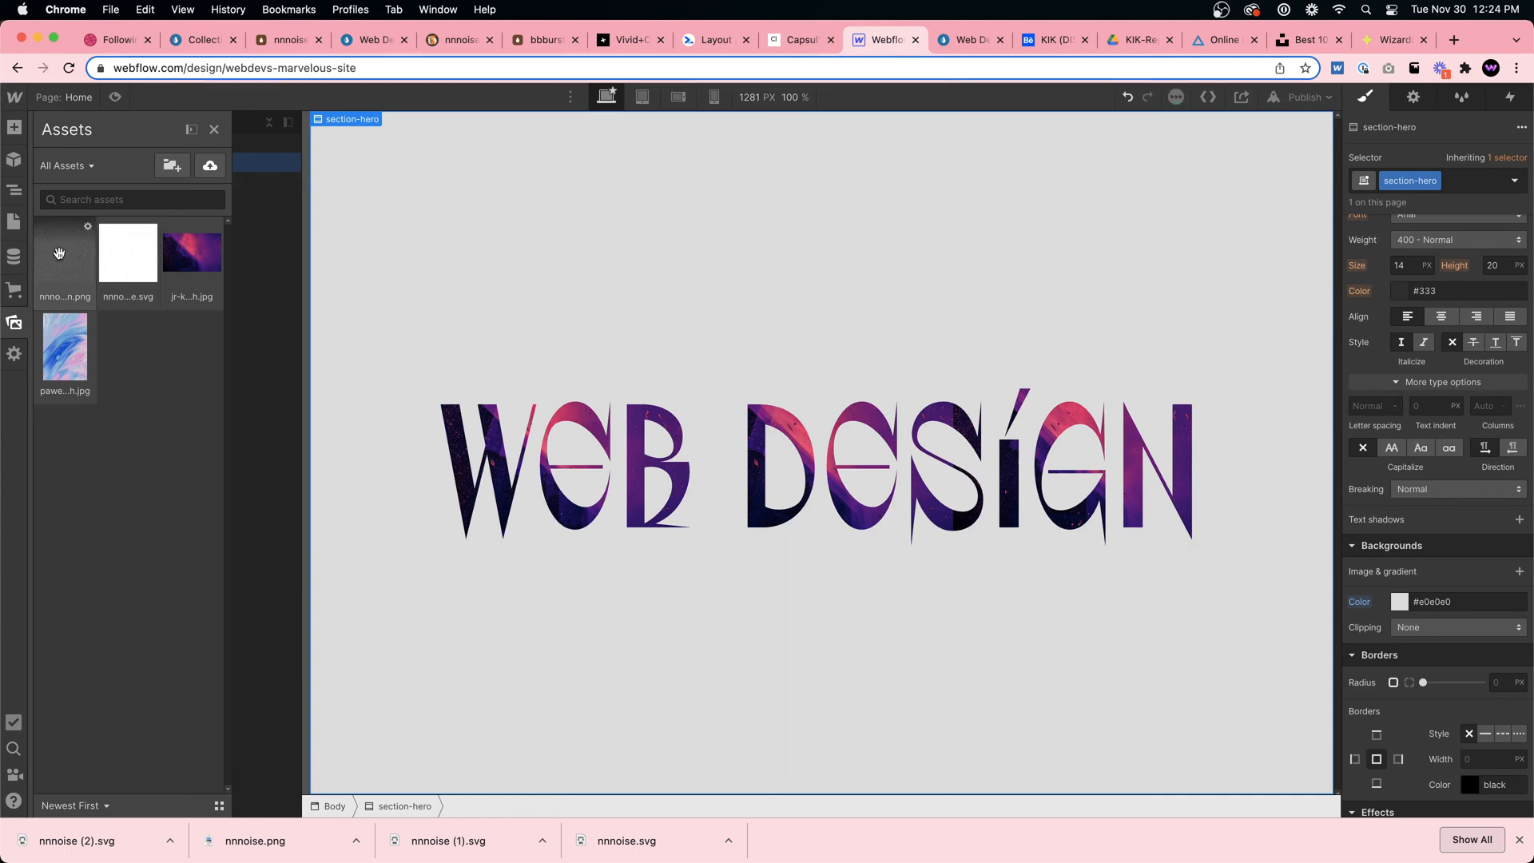
Switch back to Illustrator, select the noise square, and make it pixel perfect
mouse_move(686, 854)
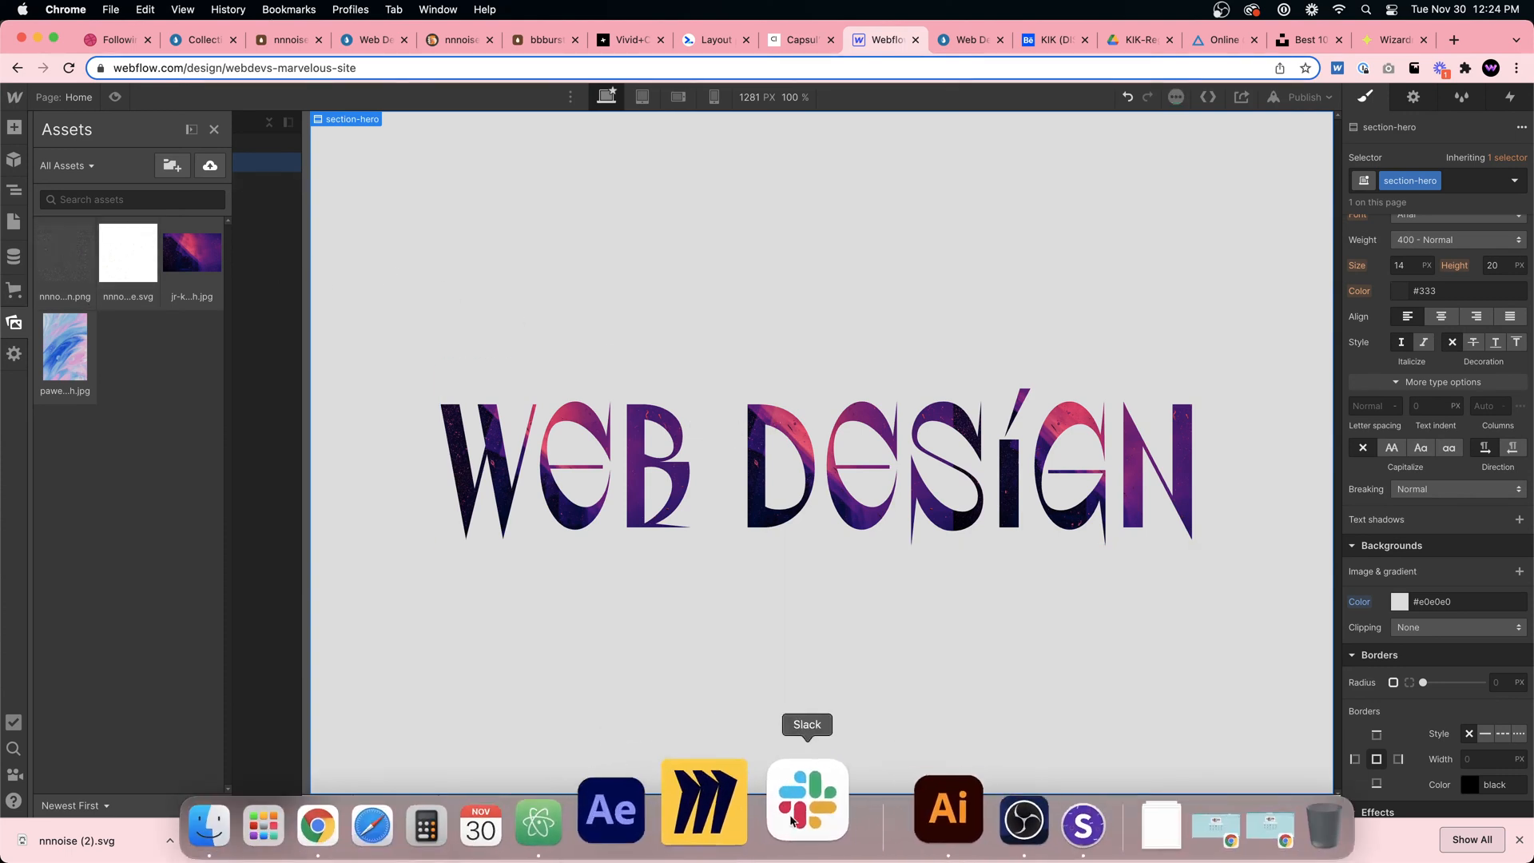
left_click(907, 804)
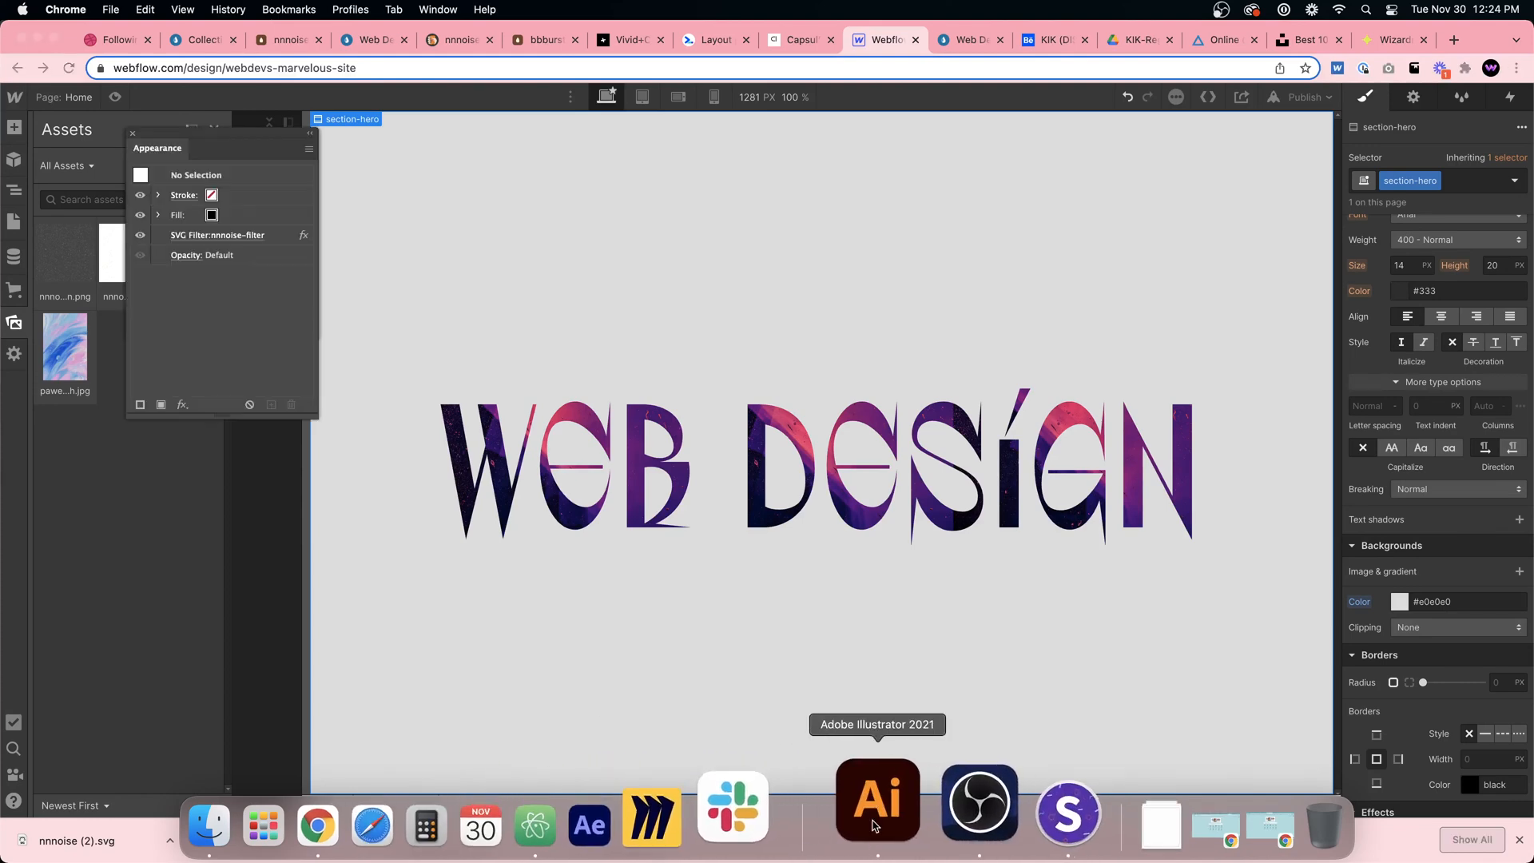
left_click(796, 348)
right_click(782, 334)
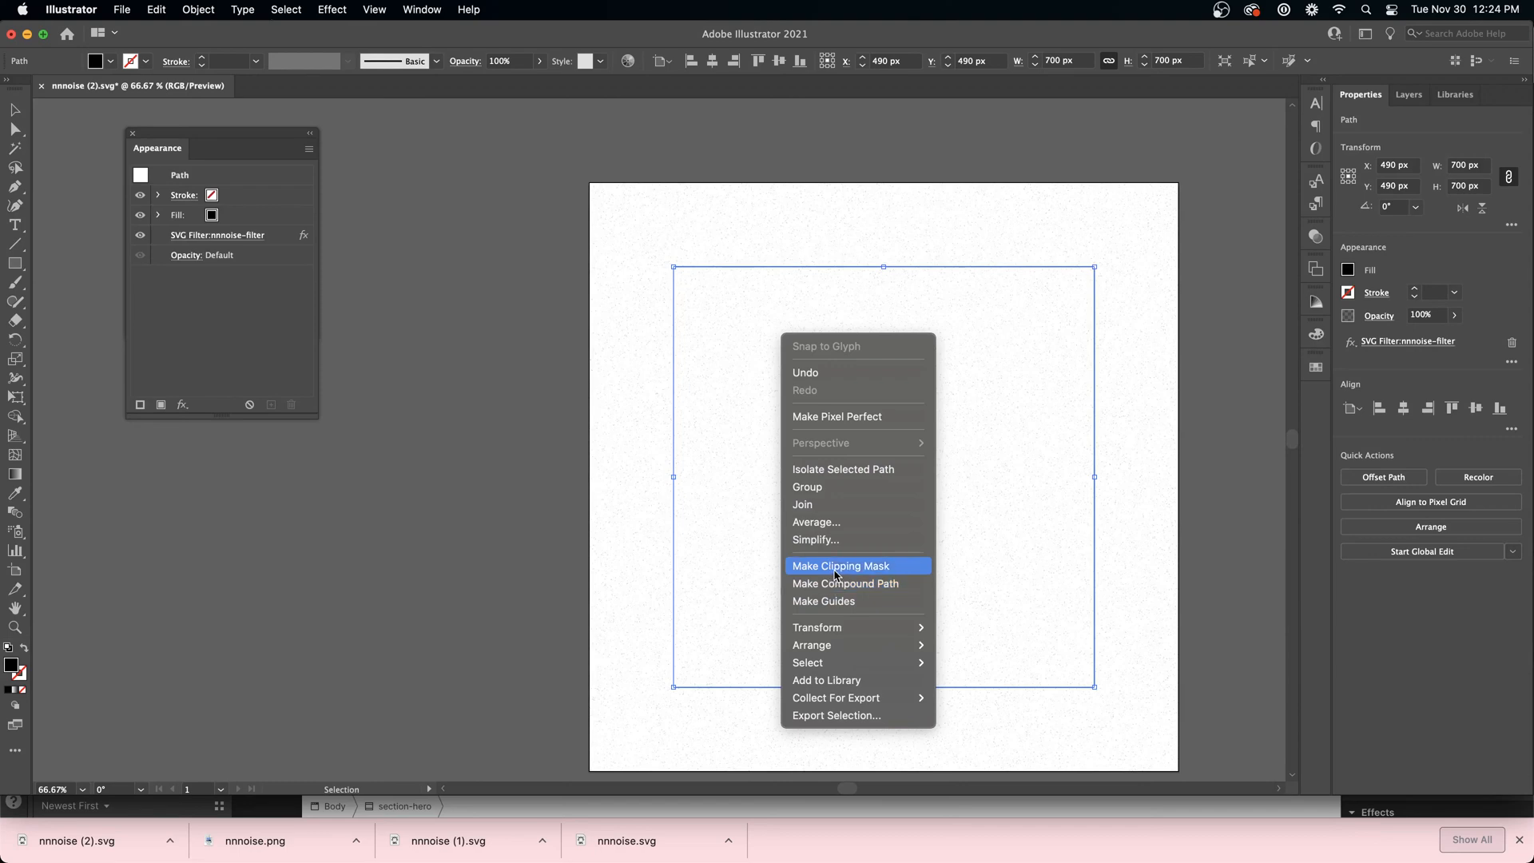
left_click(716, 514)
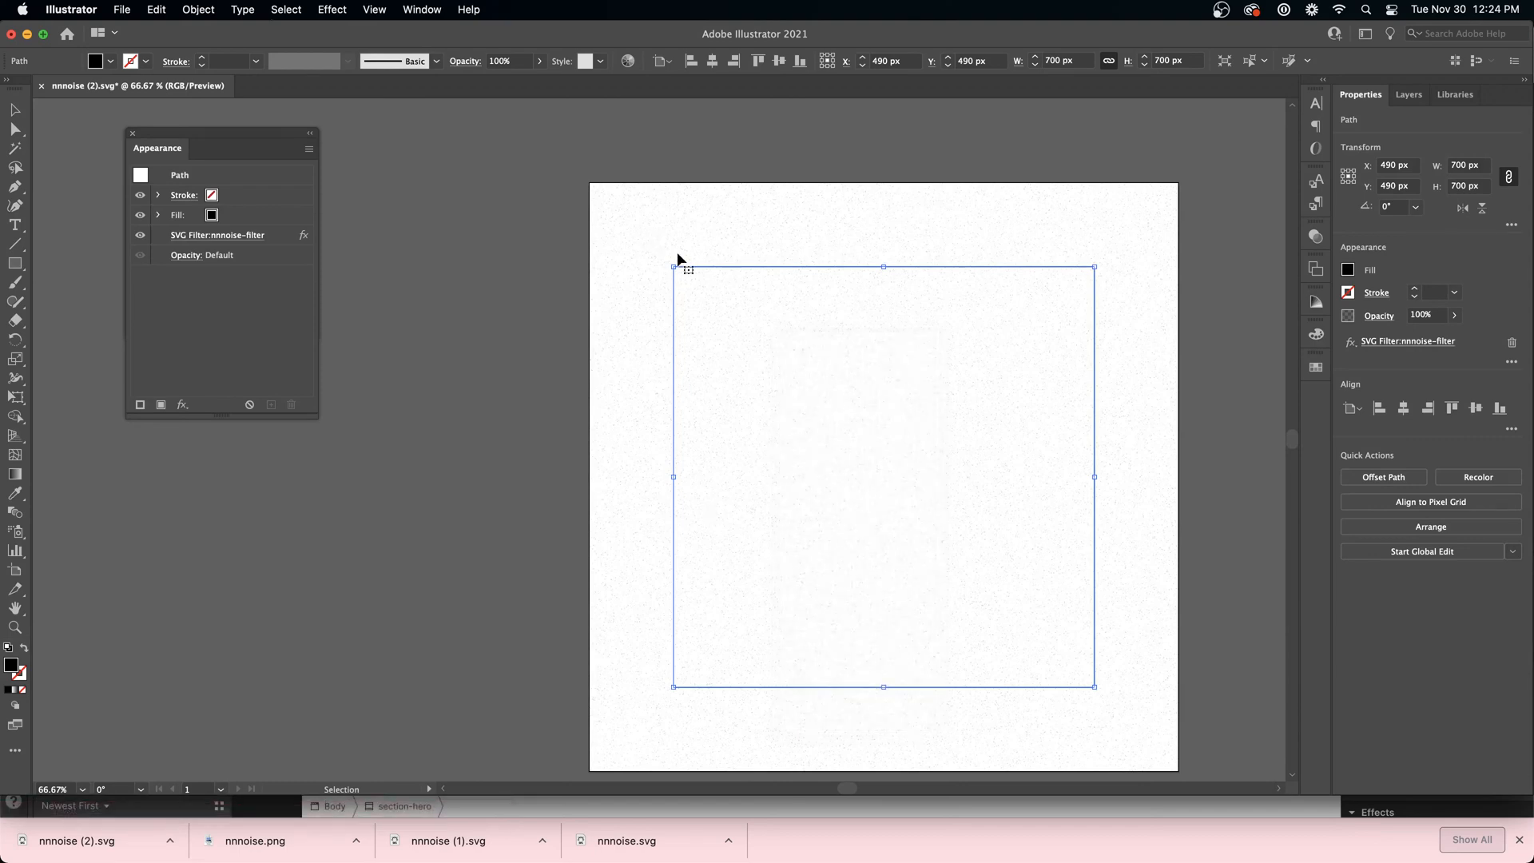
right_click(870, 387)
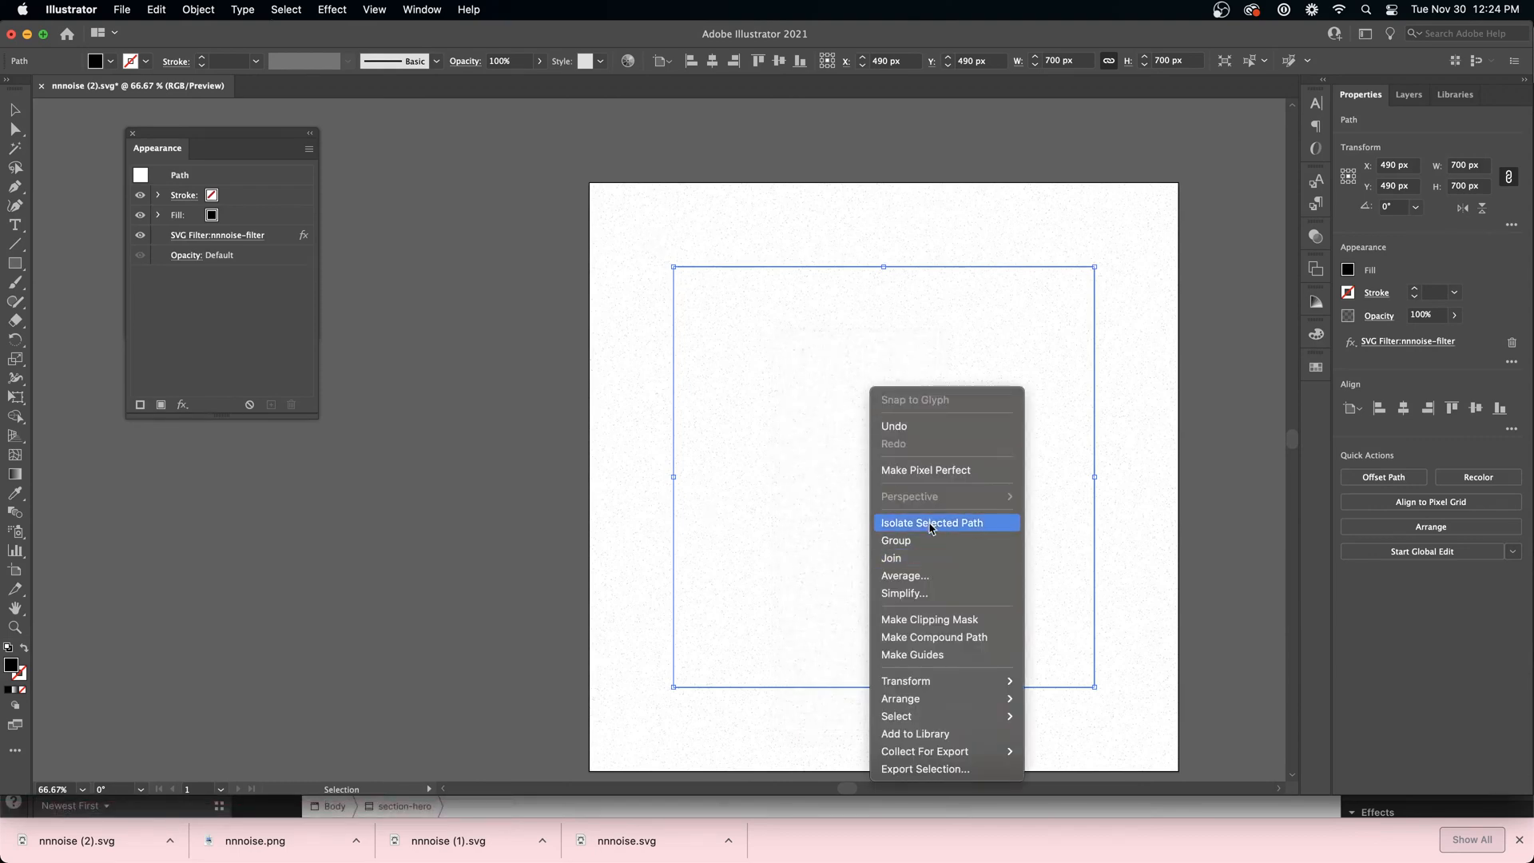
left_click(943, 470)
Target the contents of Layer 1, move the noise square partly off the artboard, and undo the move
left_click(1409, 94)
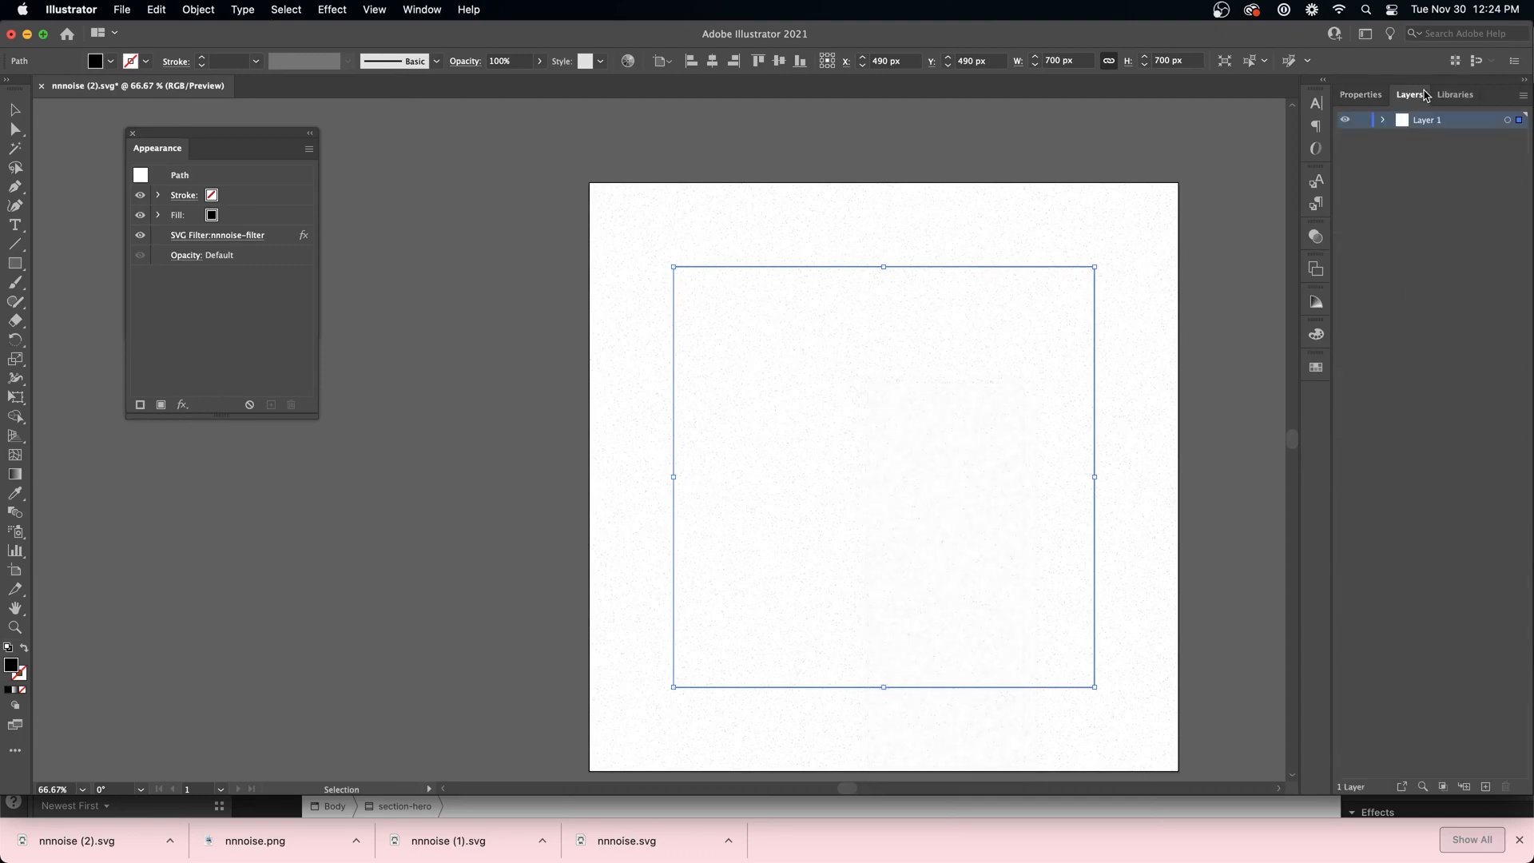
left_click(1376, 120)
left_click(1440, 139)
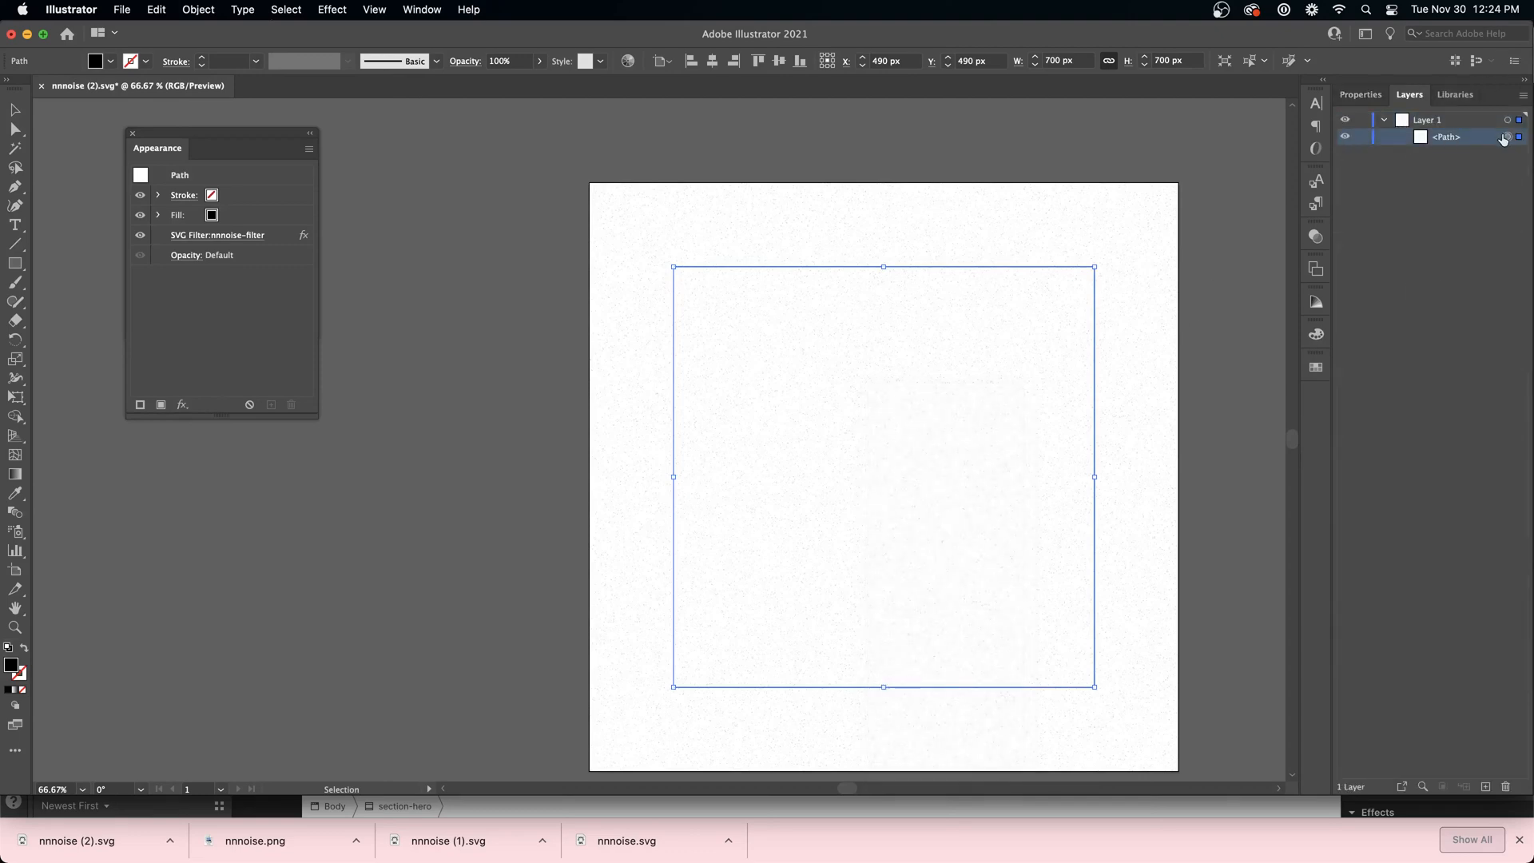
left_click(1508, 121)
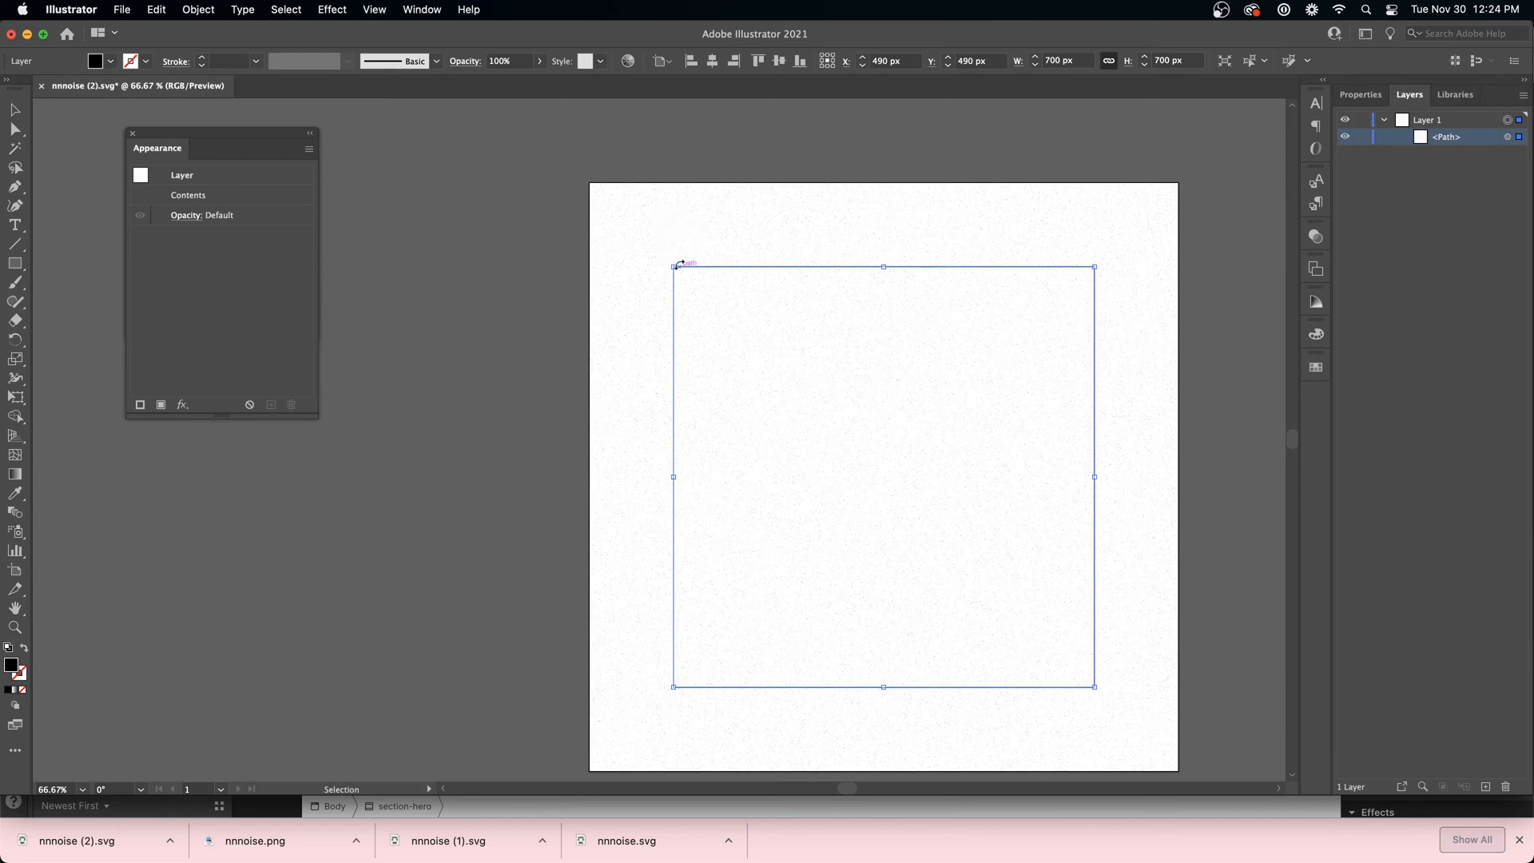
left_click_drag(743, 352, 565, 364)
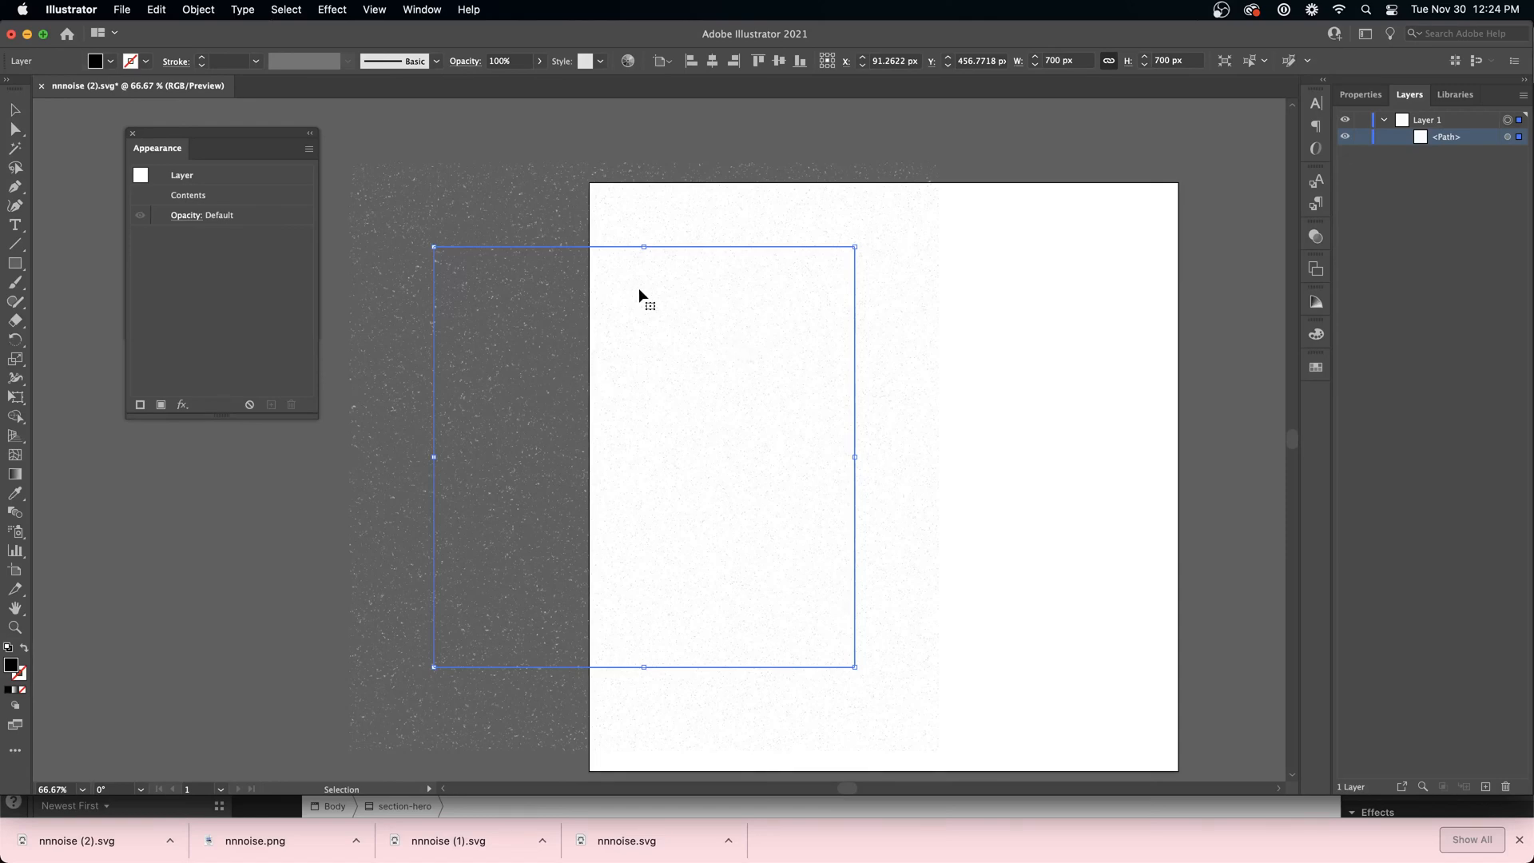
key("super+z")
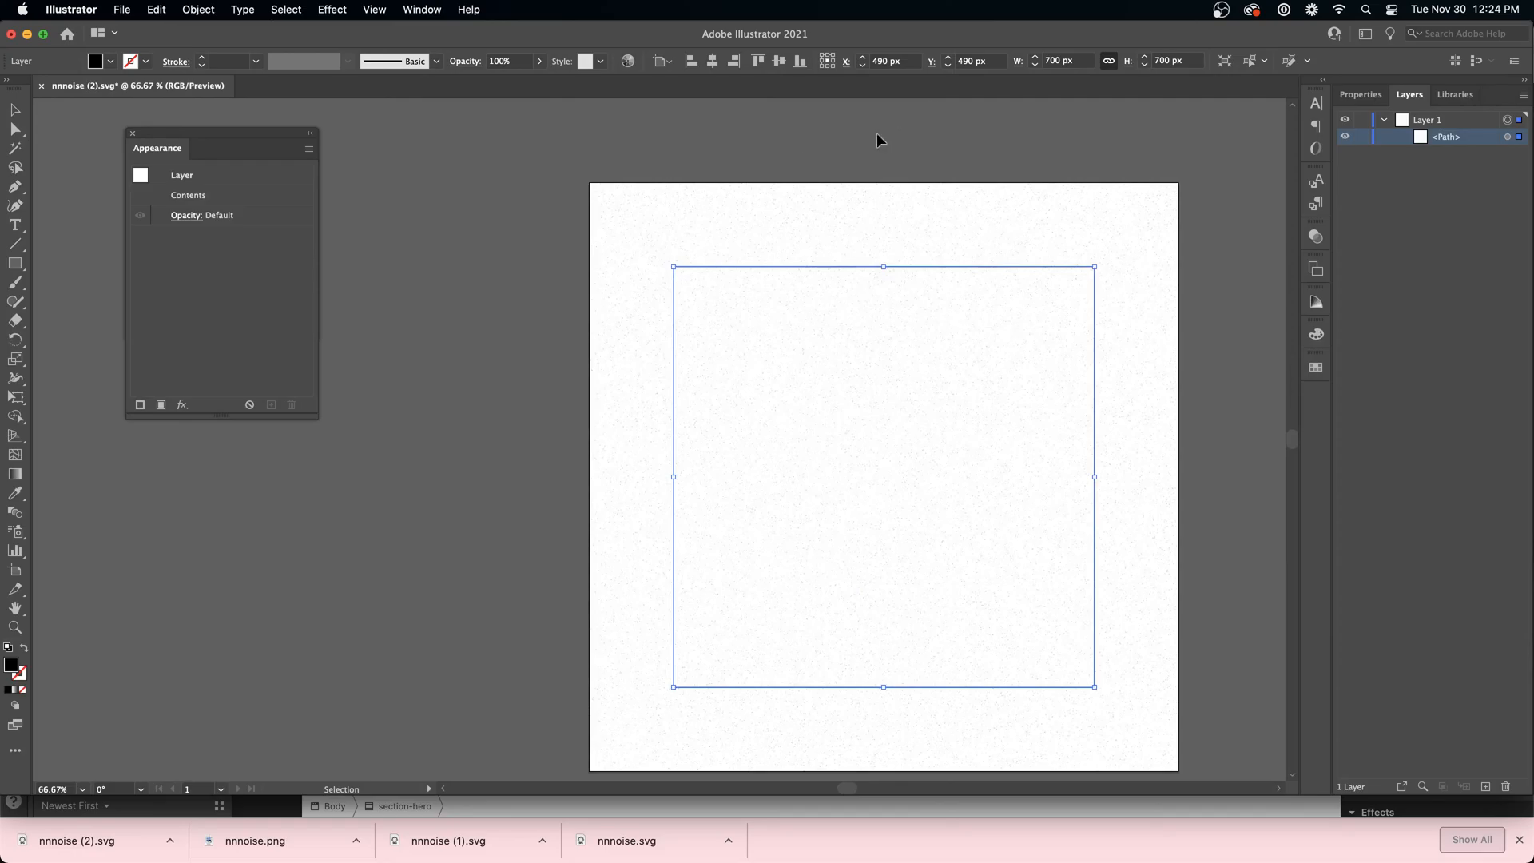
Return to Webflow in Chrome, close the assets, and add a Div Block inside section-hero
left_click(764, 805)
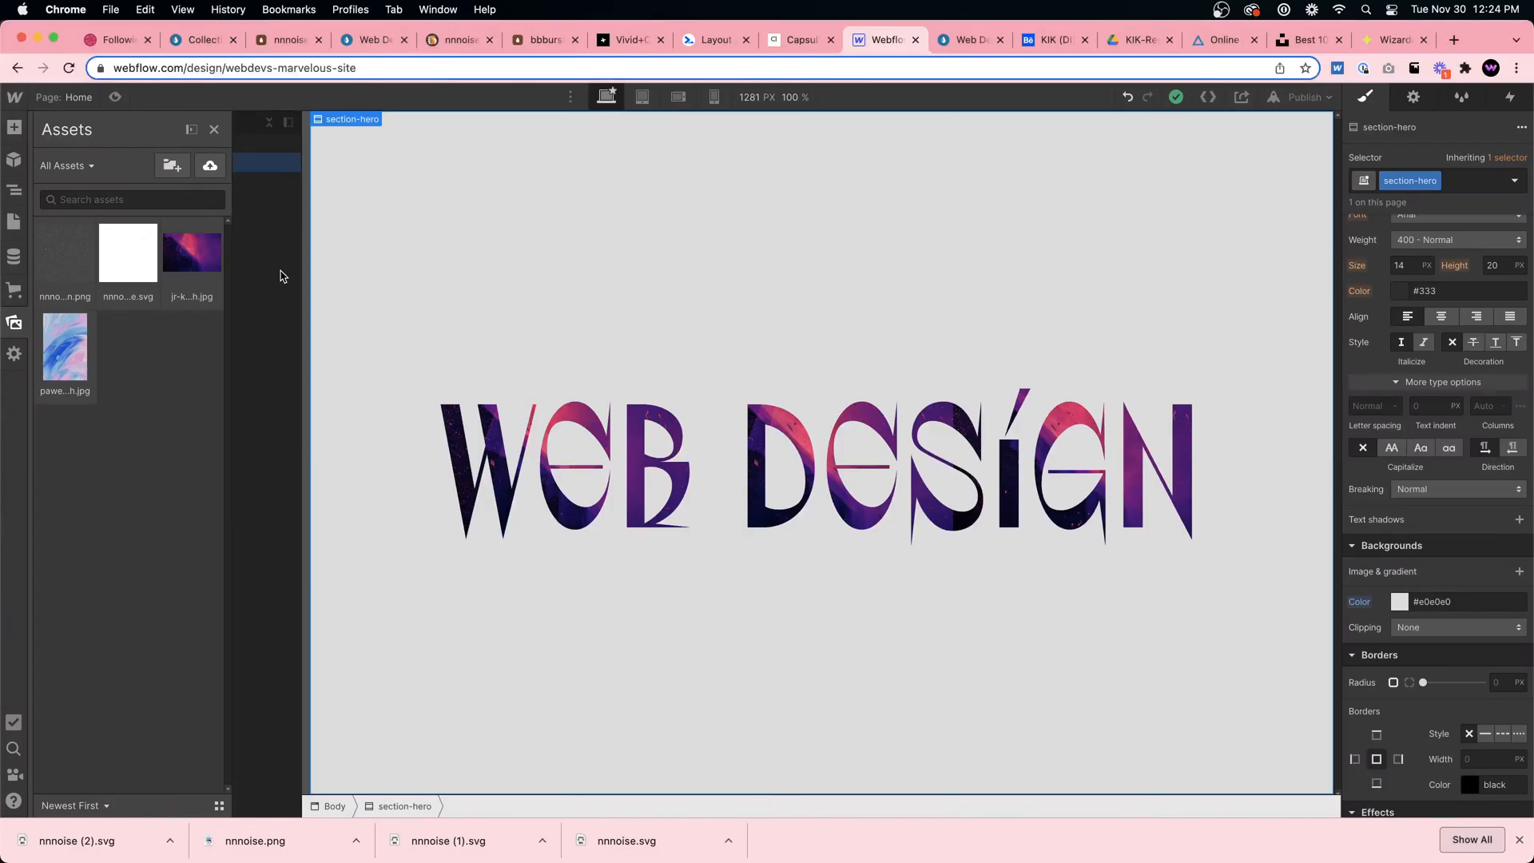
key("z")
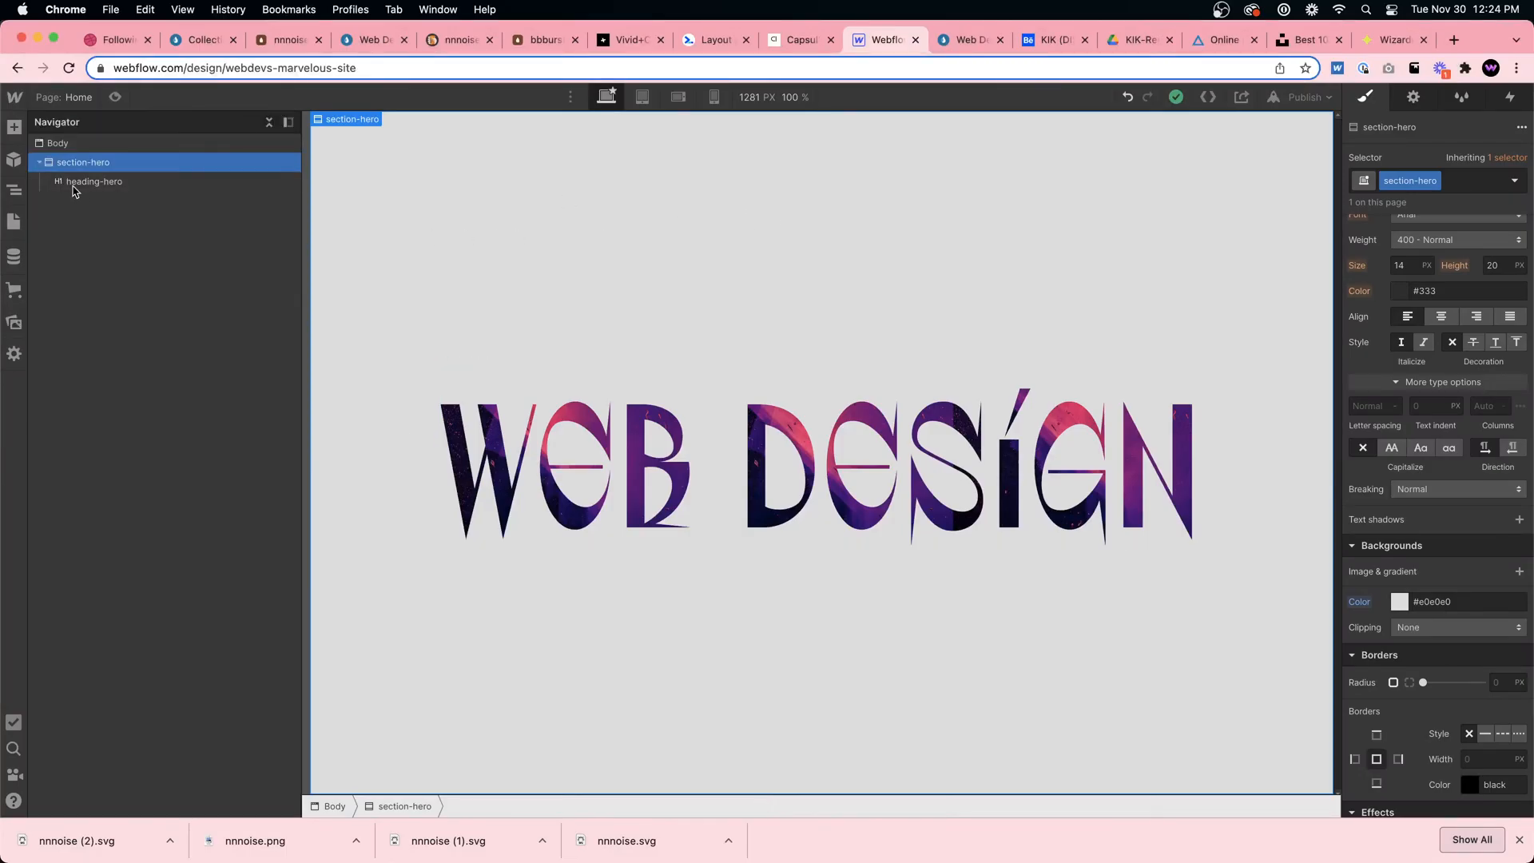
key("super+k")
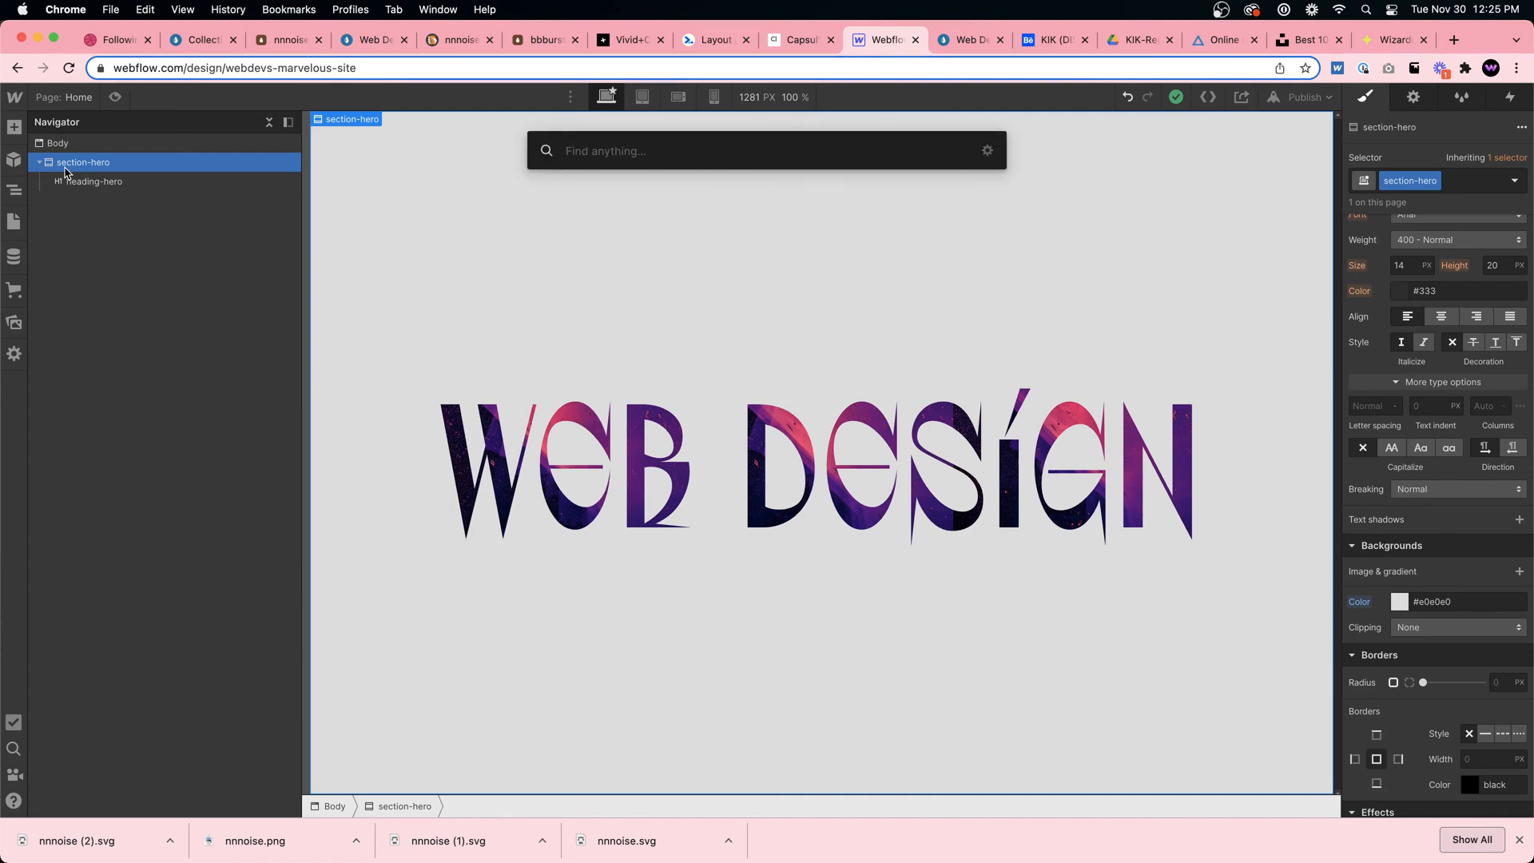
type("div")
key("Return")
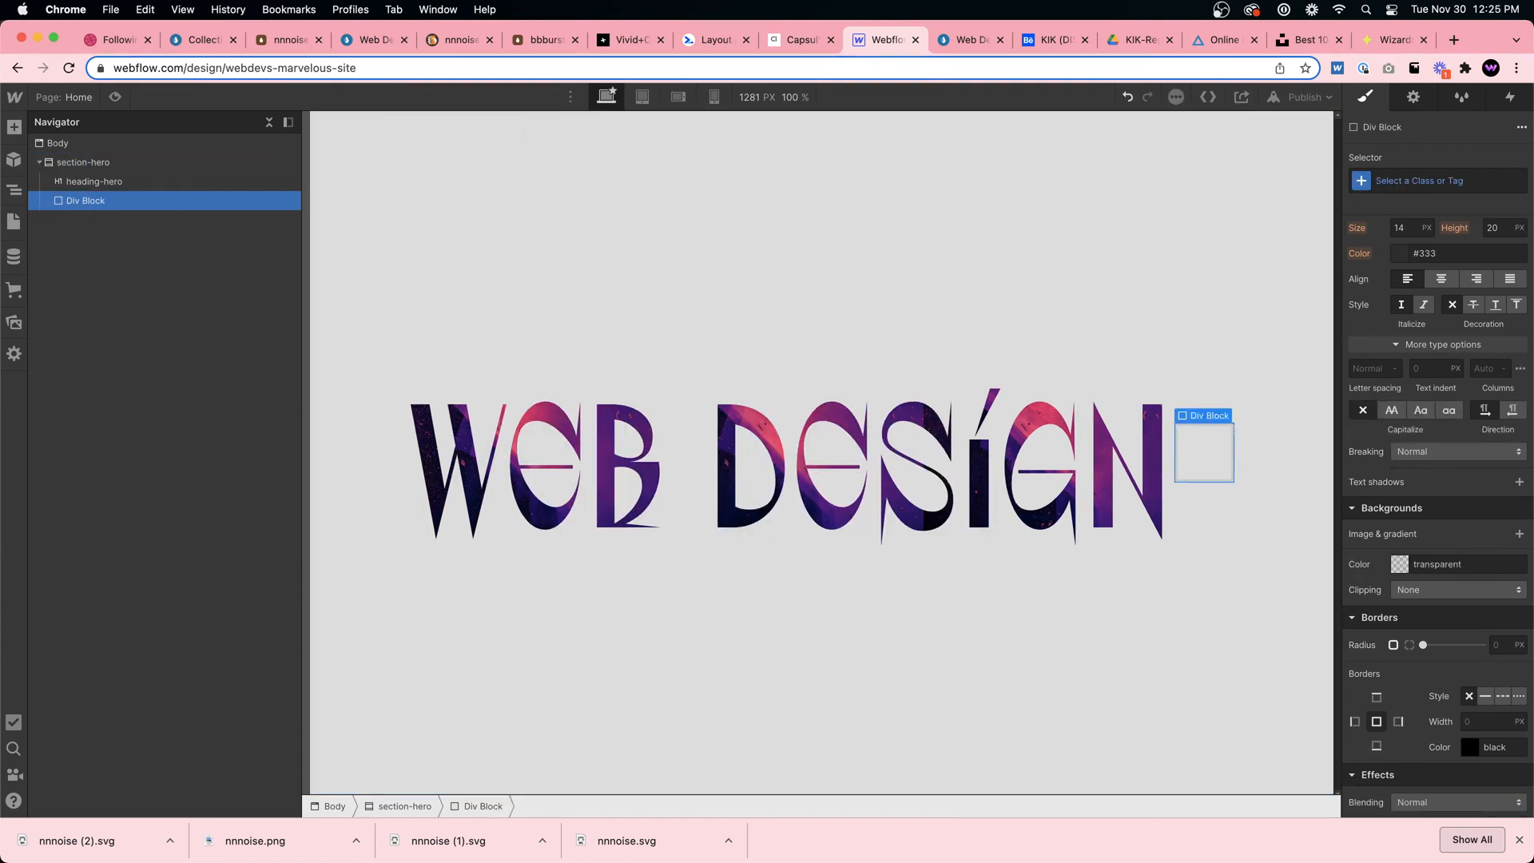
Give the new Div Block the class grain-overlay and move it directly under Body, above section-hero
left_click(1406, 180)
type("grain-")
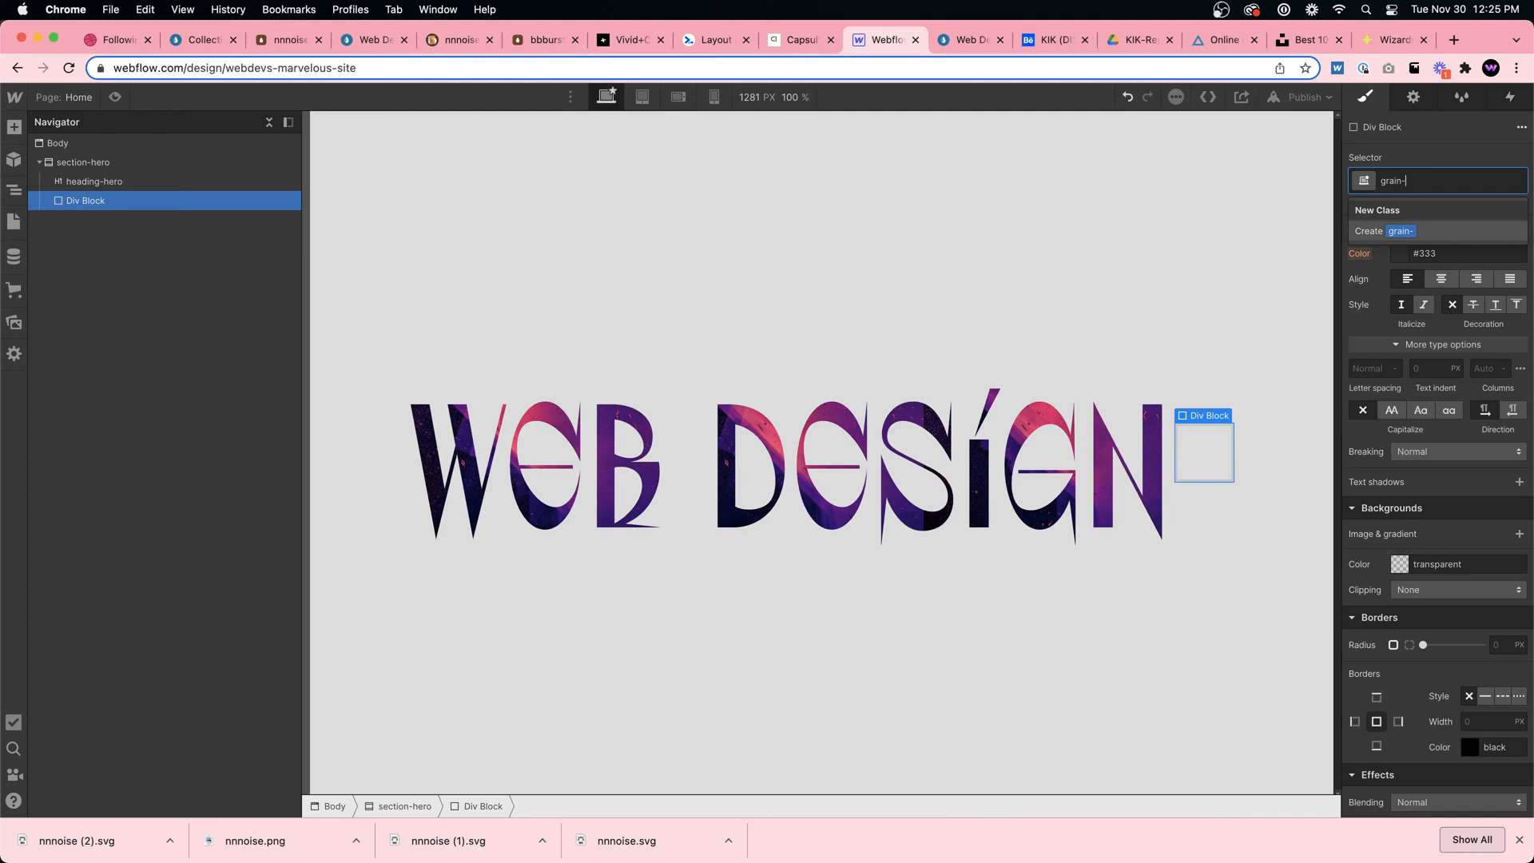
type("overaly")
type("rlay")
key("Return")
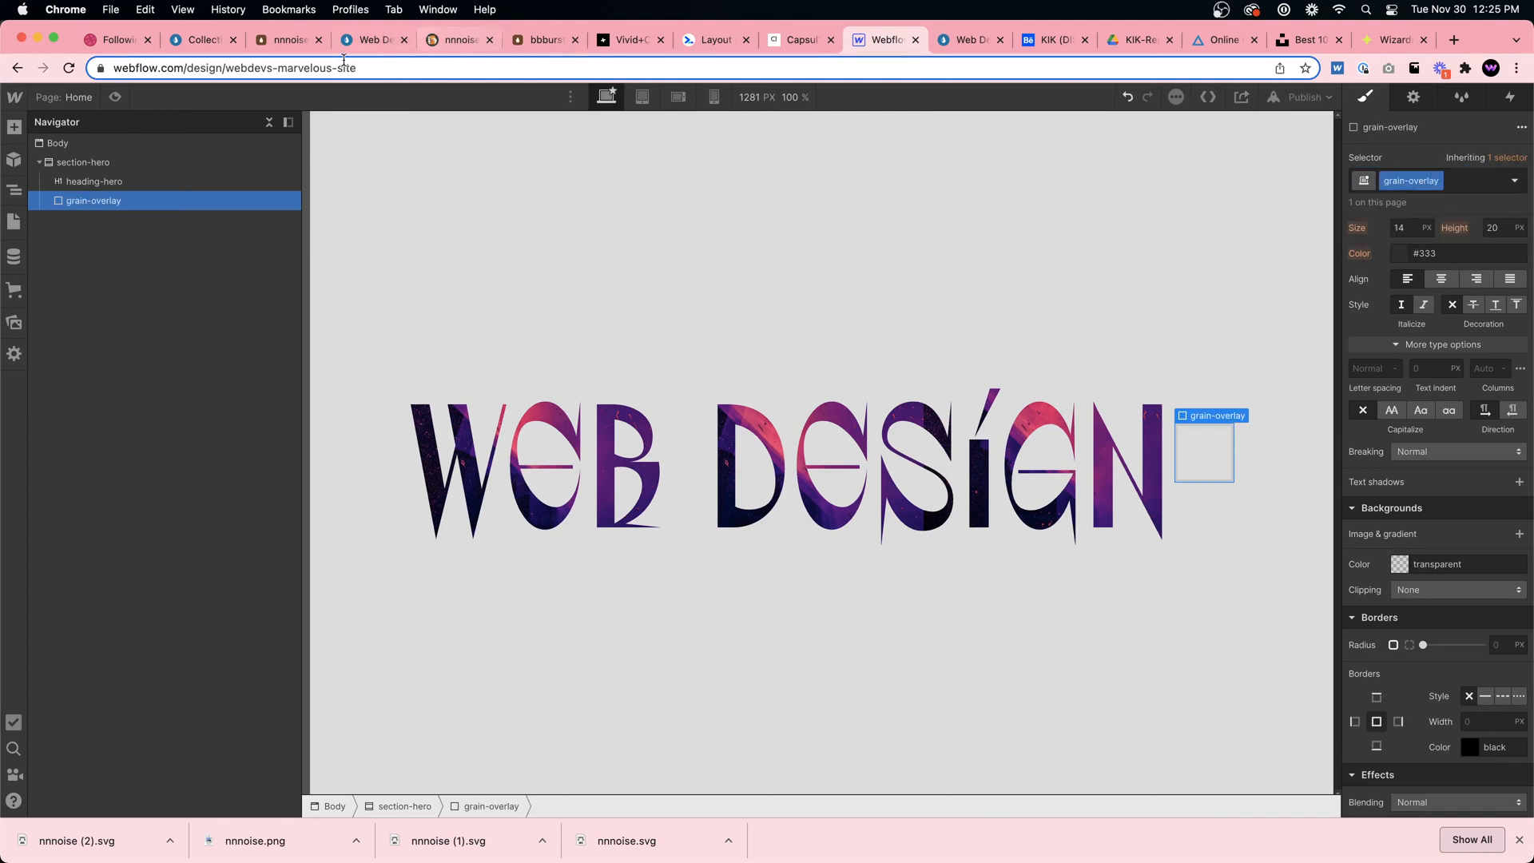
left_click_drag(144, 199, 88, 160)
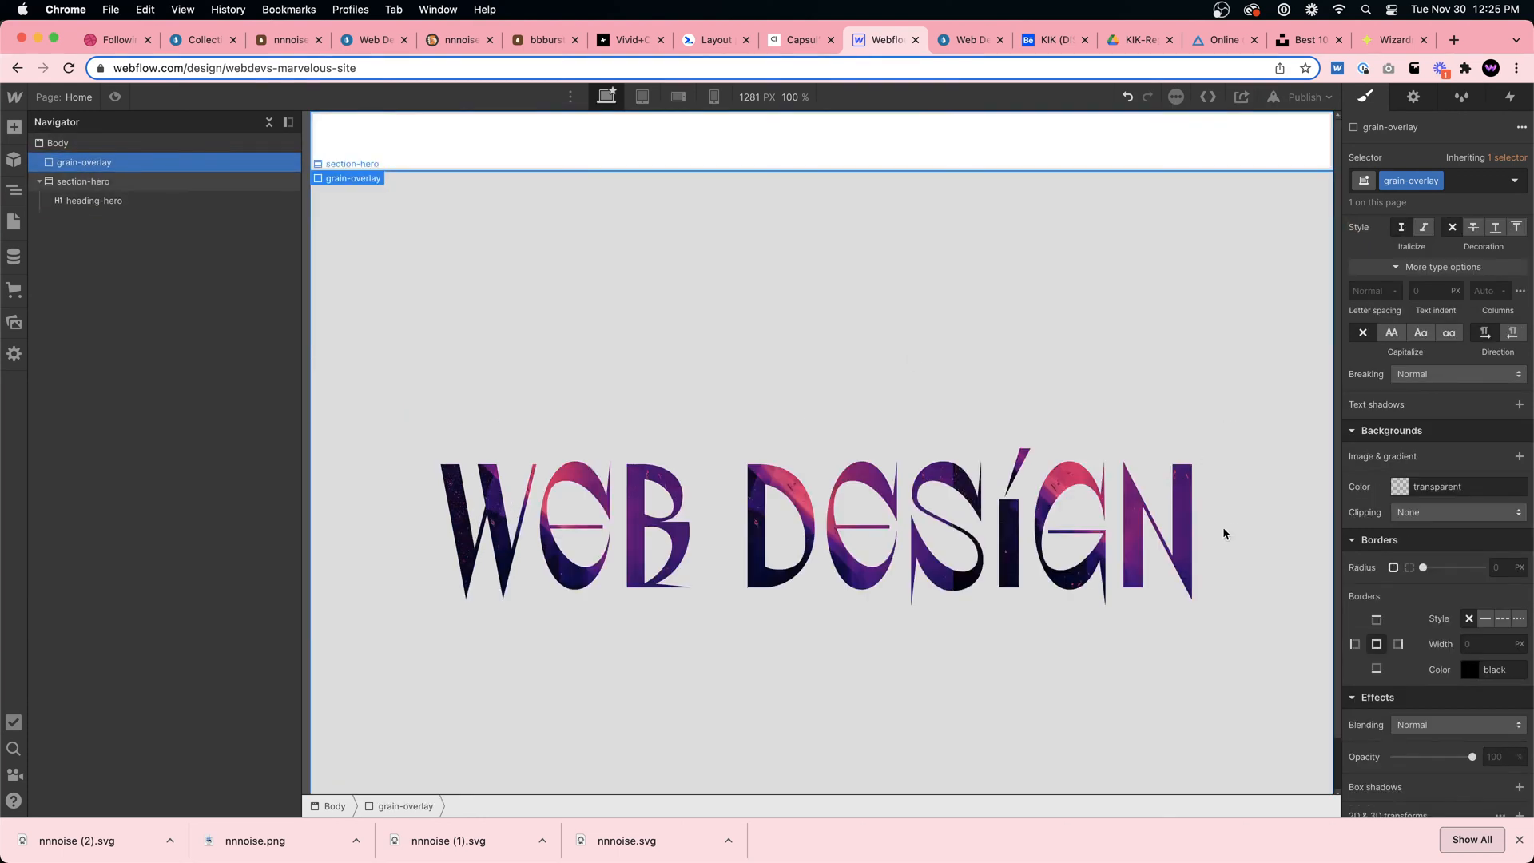
Set the grain-overlay position to Absolute, filling the page with 0% offsets on all four sides
scroll(1391, 419, "up", 6)
left_click(1463, 604)
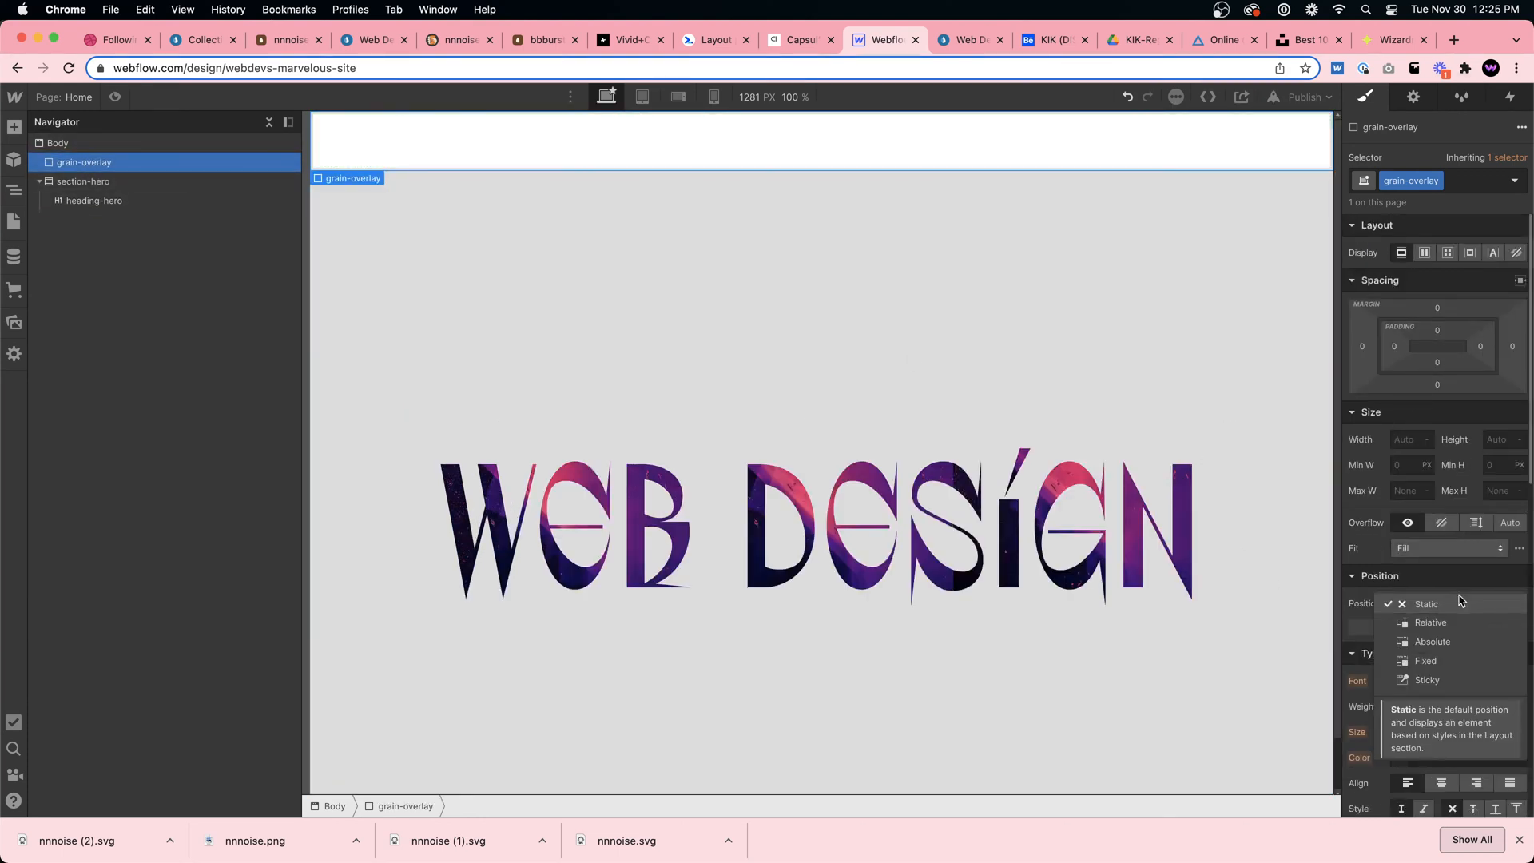
left_click(1434, 642)
left_click(1521, 628)
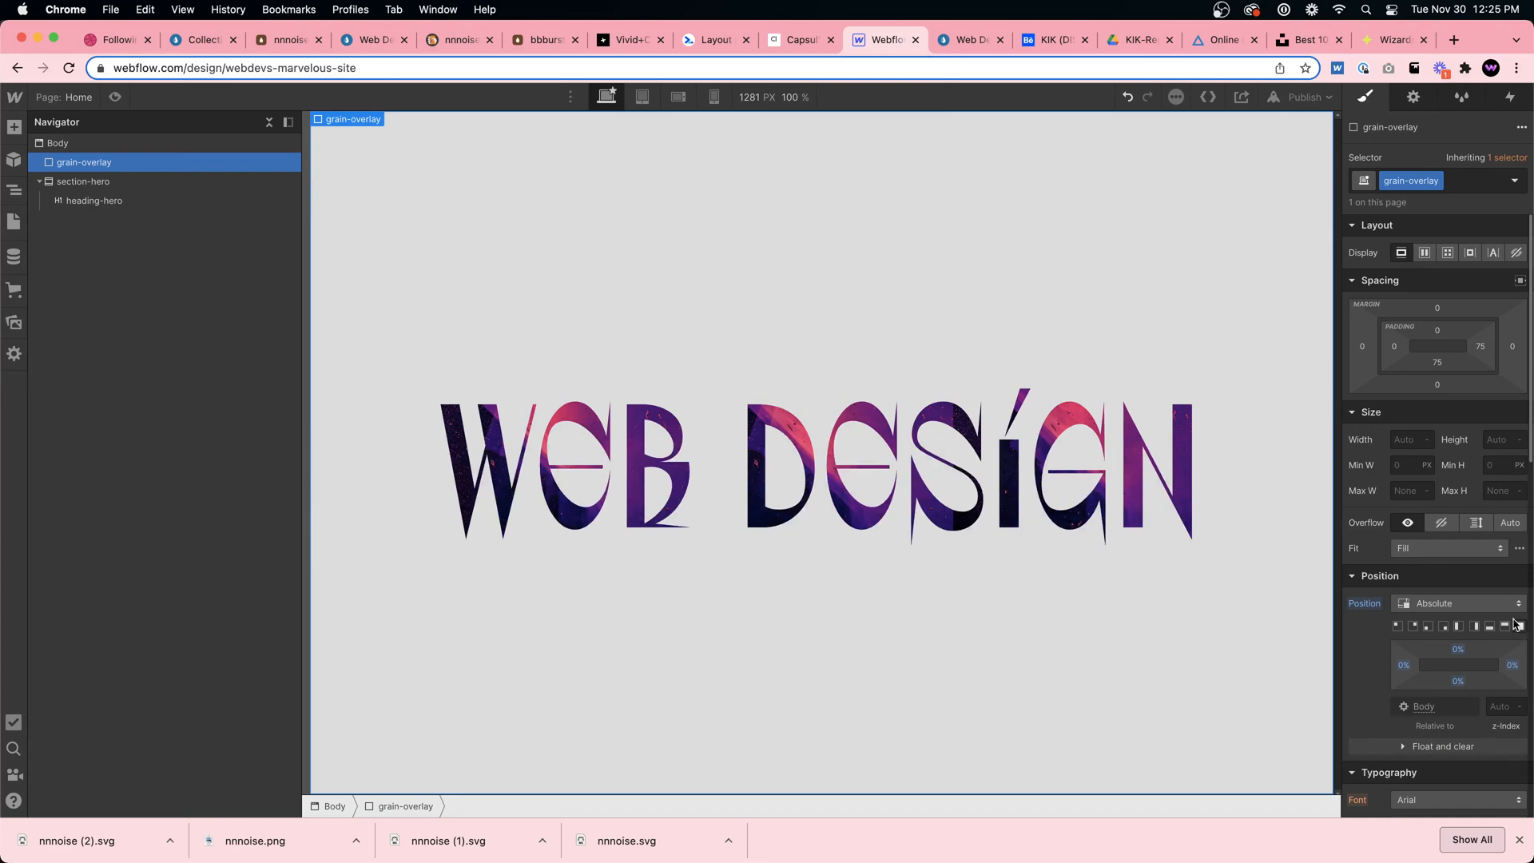
Add a background image to grain-overlay and choose nnnoise-grain.png from the assets
scroll(1515, 626, "down", 7)
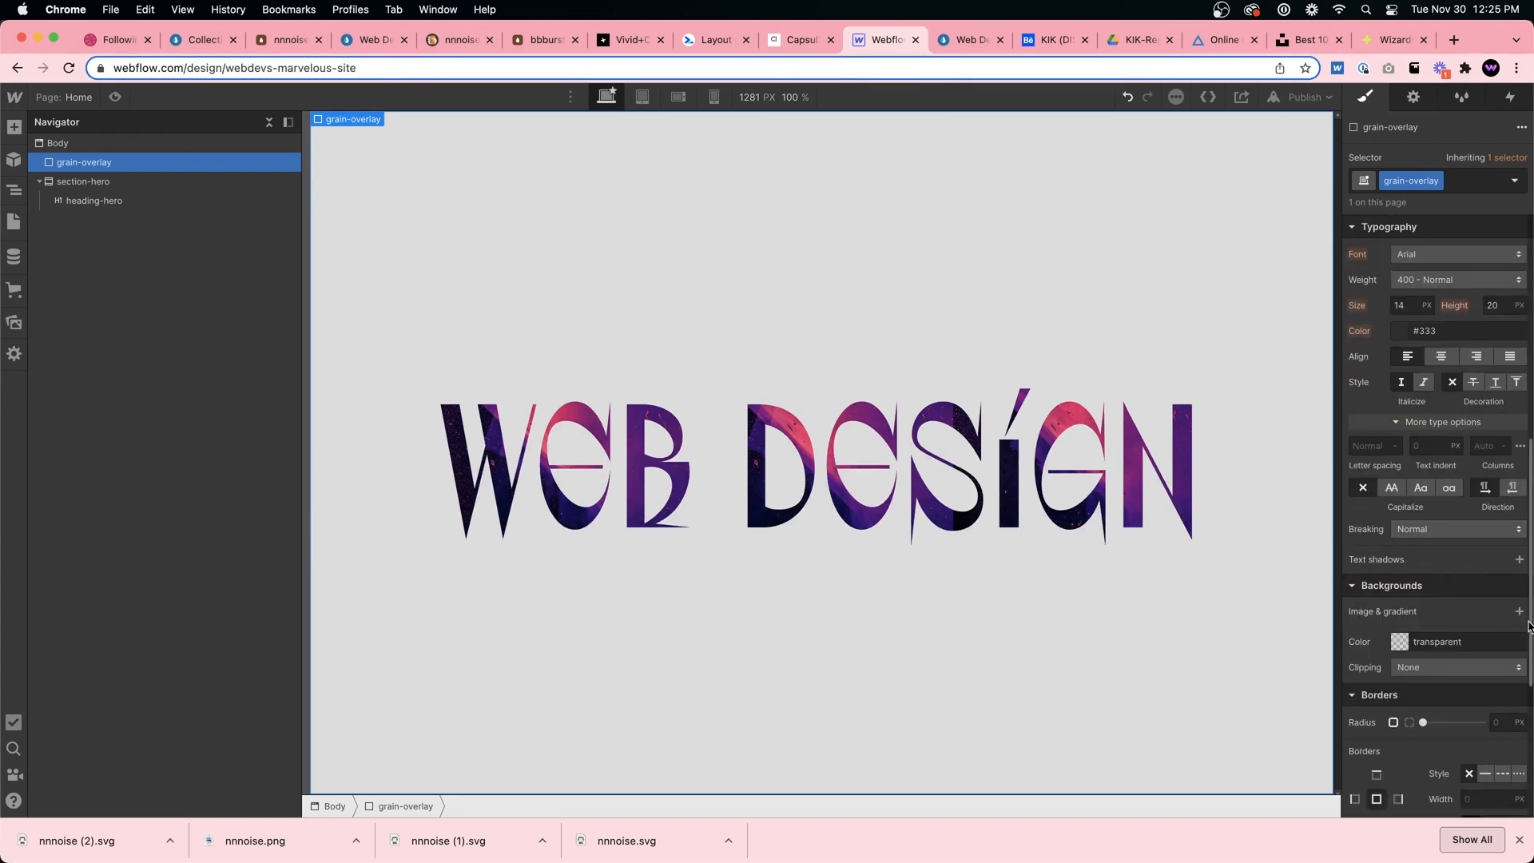
left_click(1520, 612)
left_click(1457, 411)
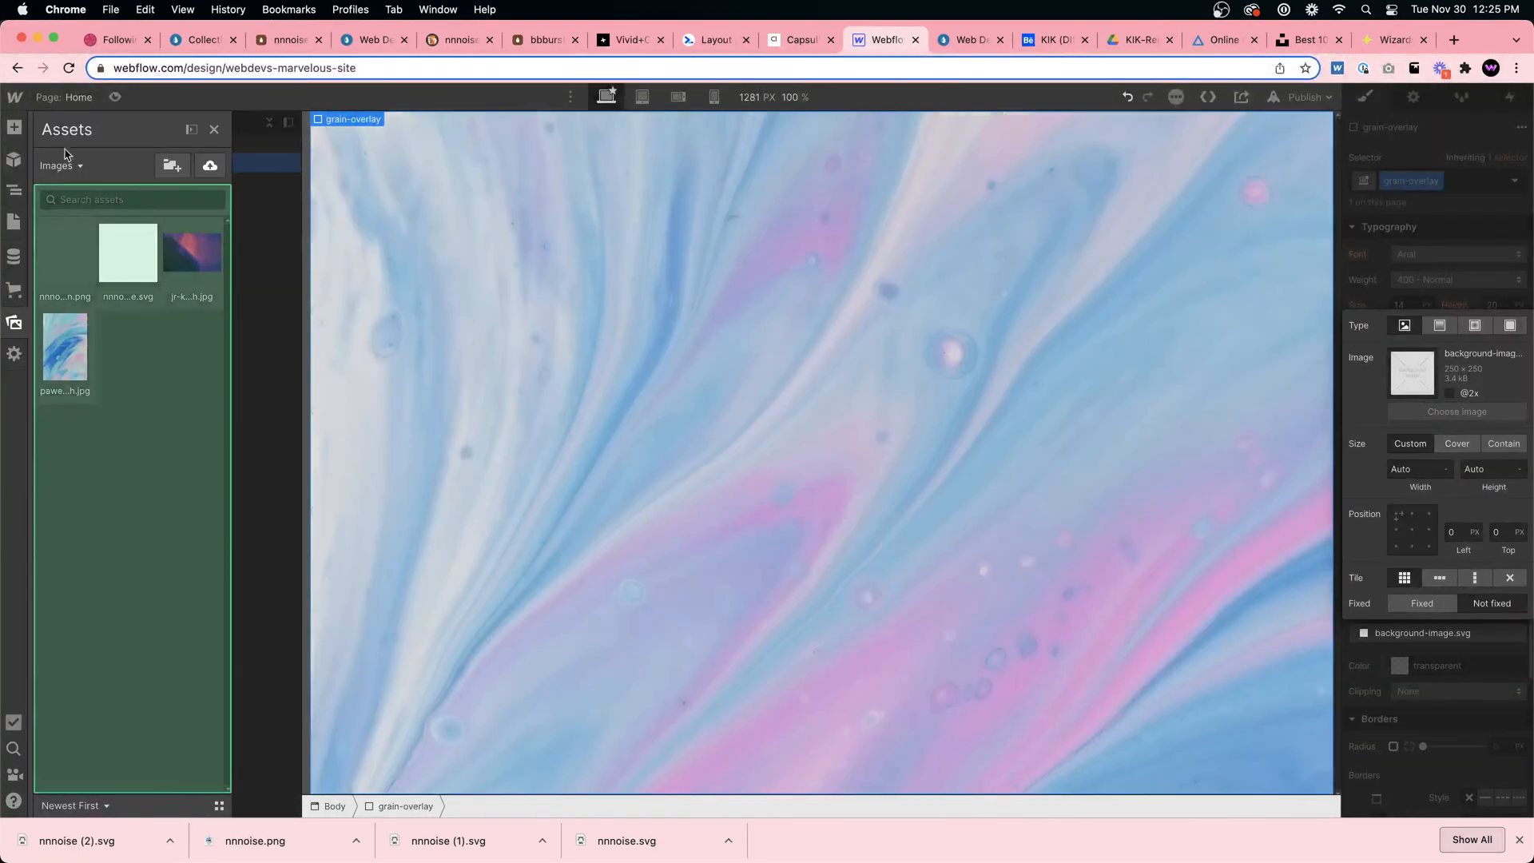
left_click(62, 252)
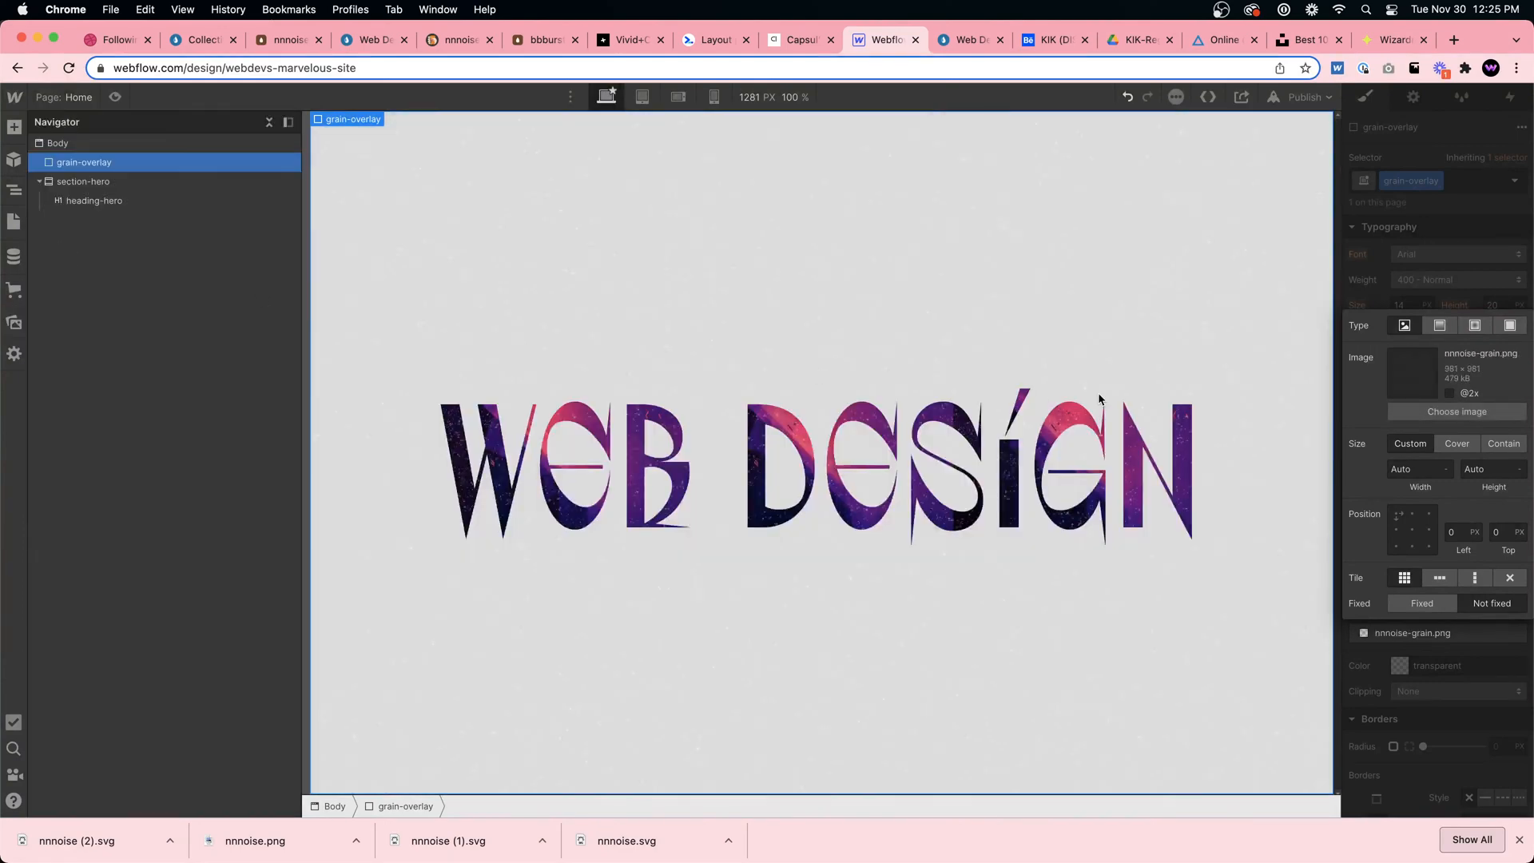
left_click(1457, 445)
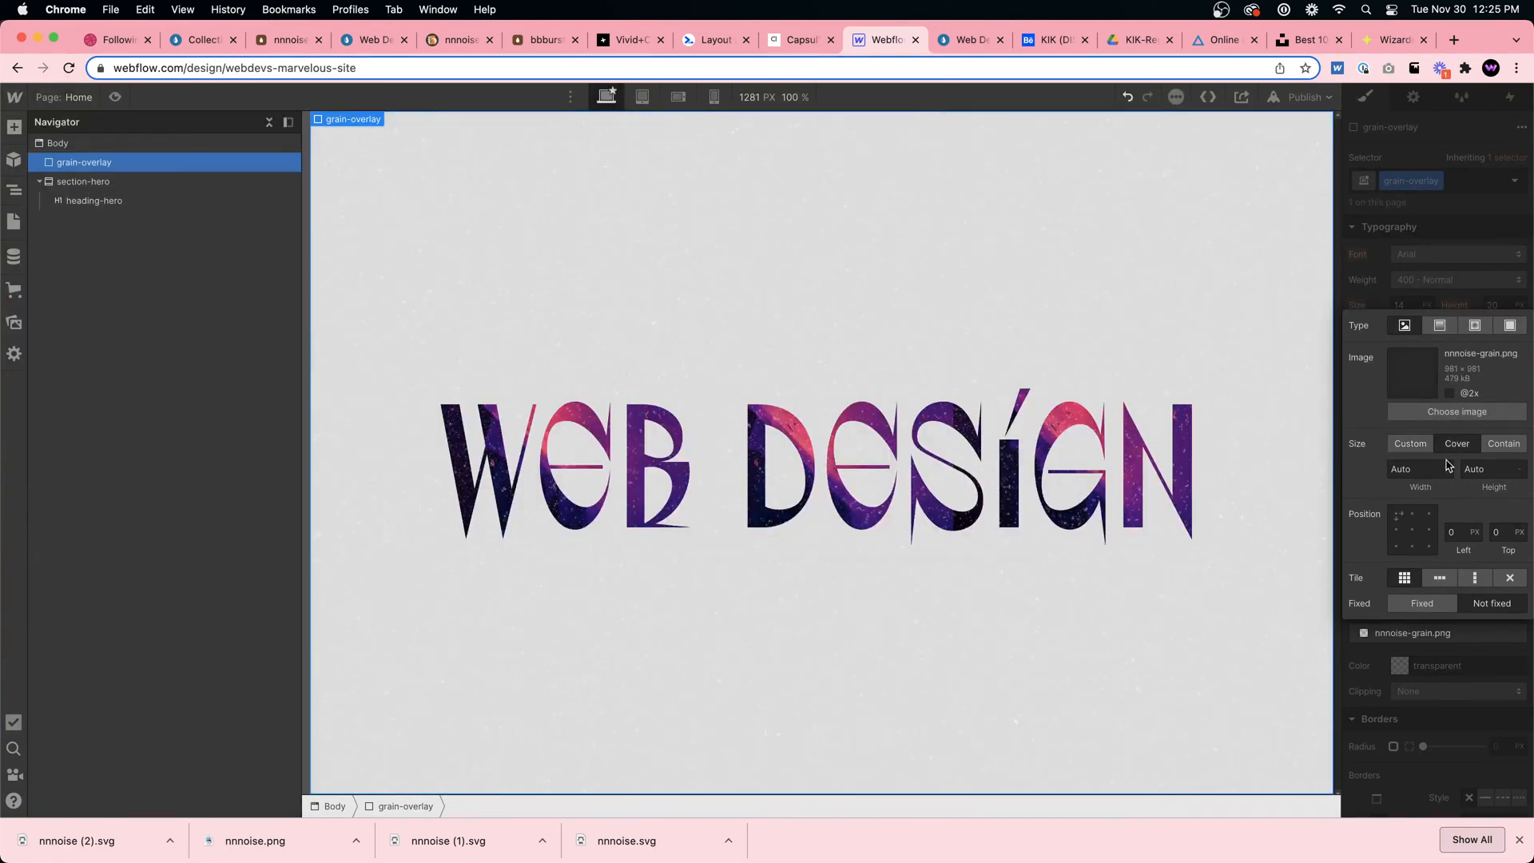
left_click(1449, 393)
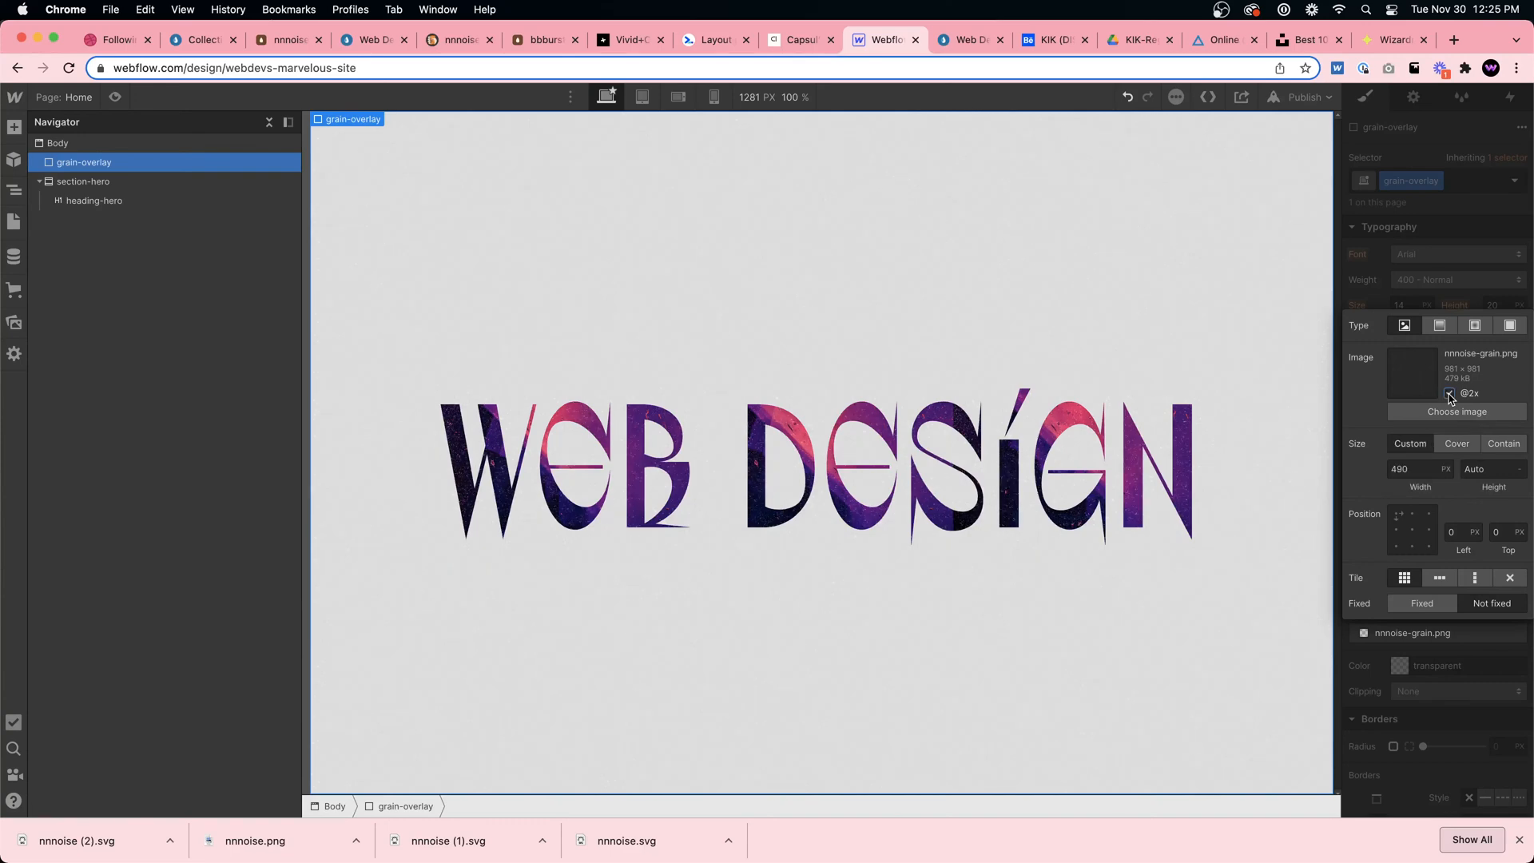
left_click(1412, 530)
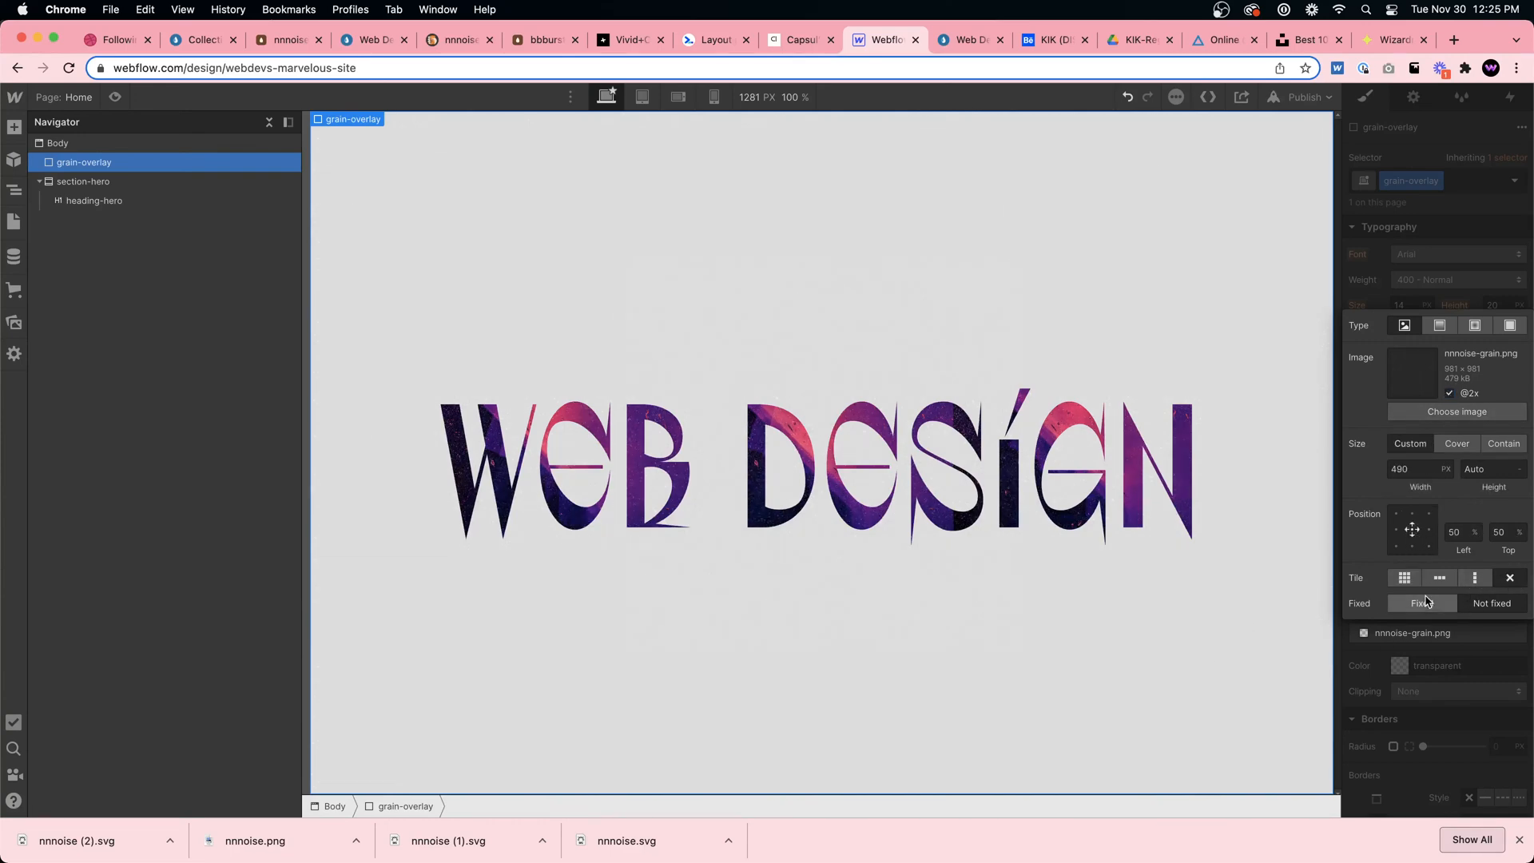
left_click(1405, 578)
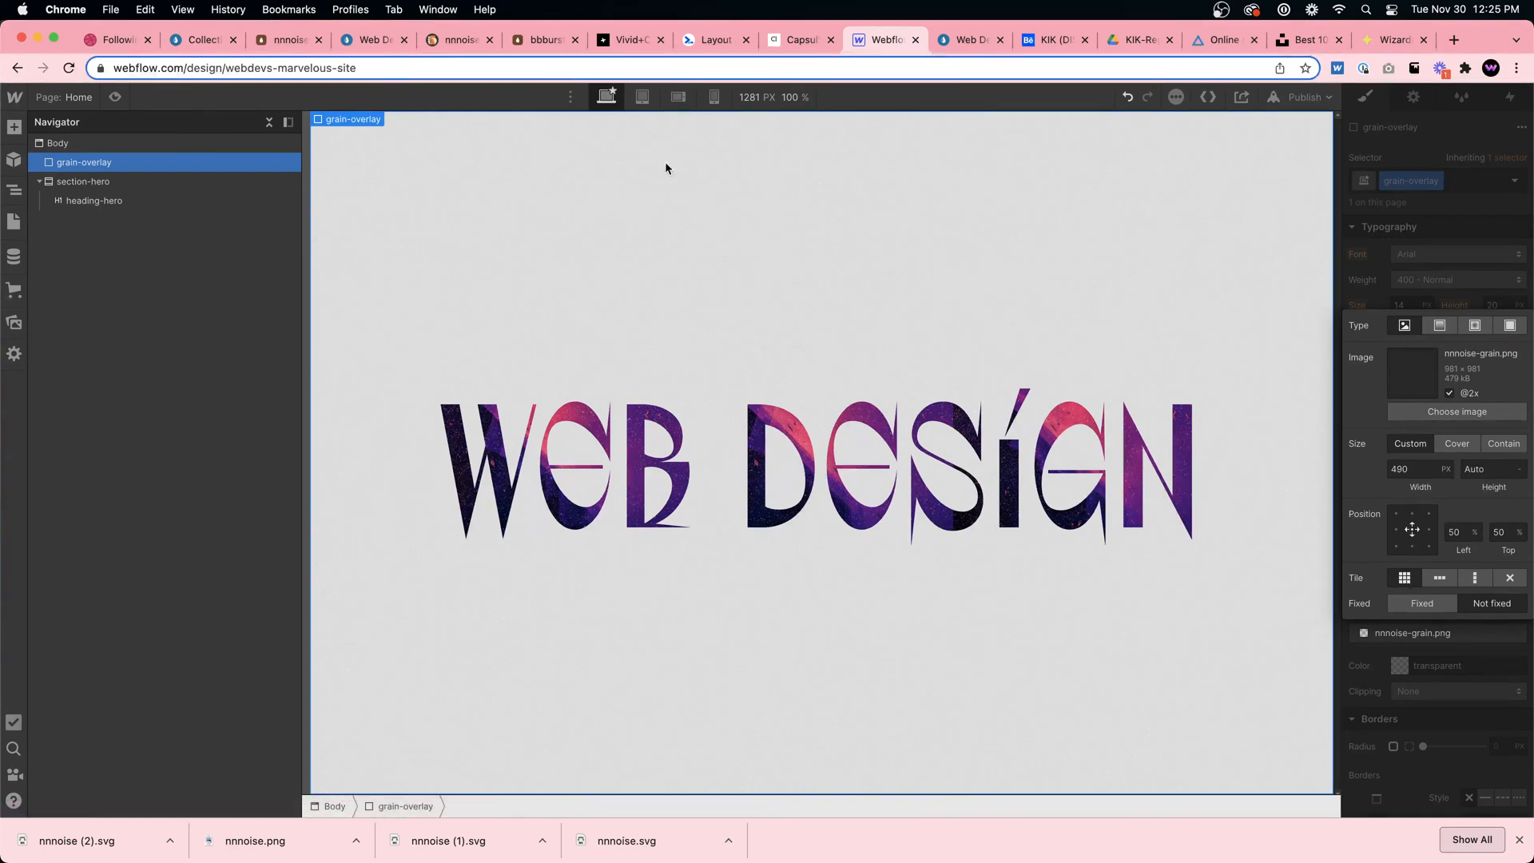
Close the background image settings, preview the page with its grain overlay, and return to editing with the downloads bar dismissed
left_click(1264, 336)
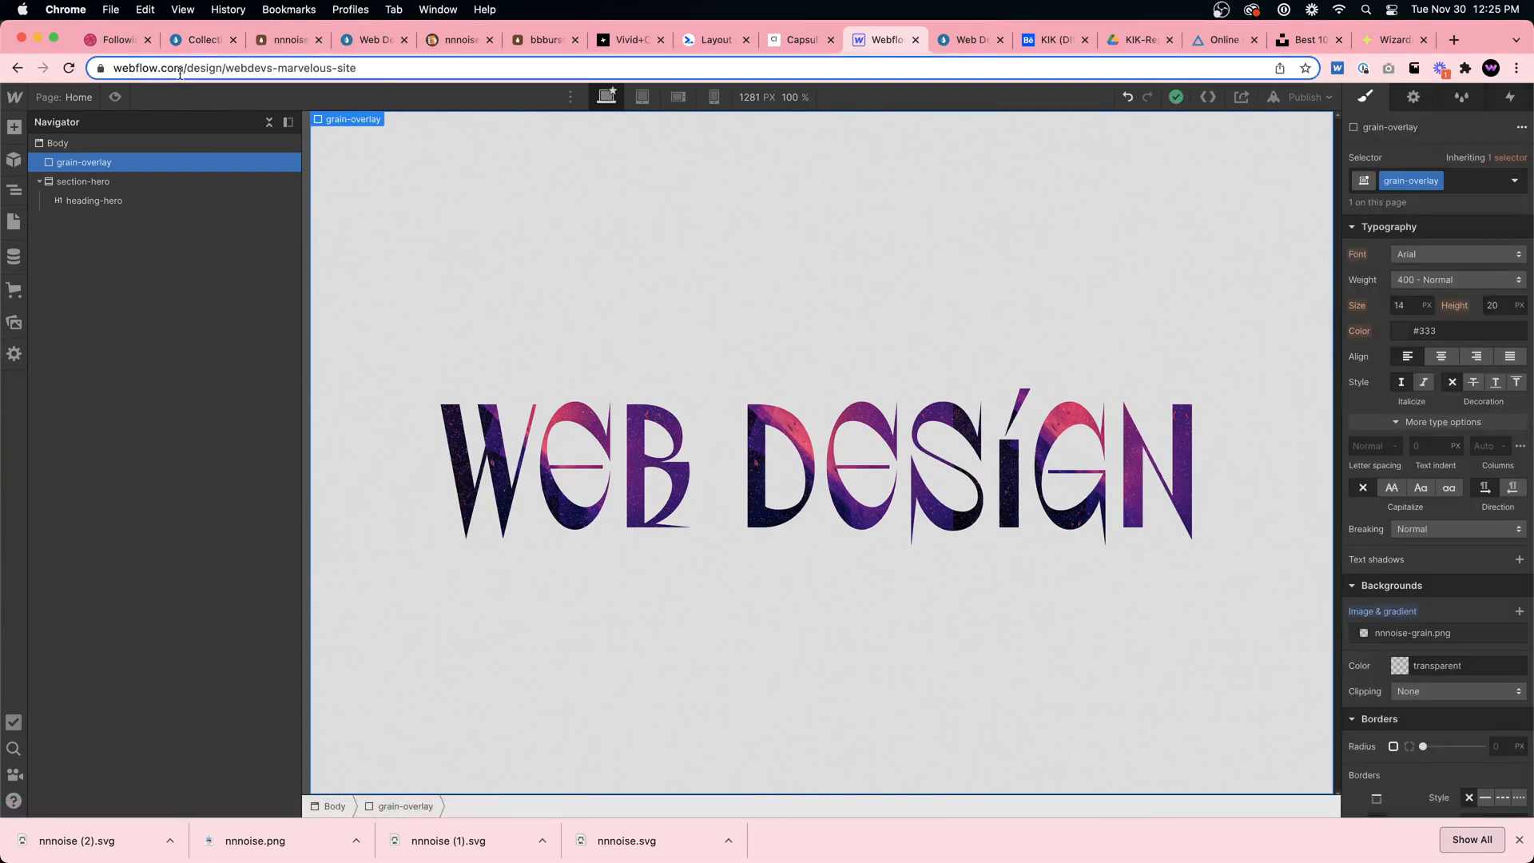
left_click(110, 97)
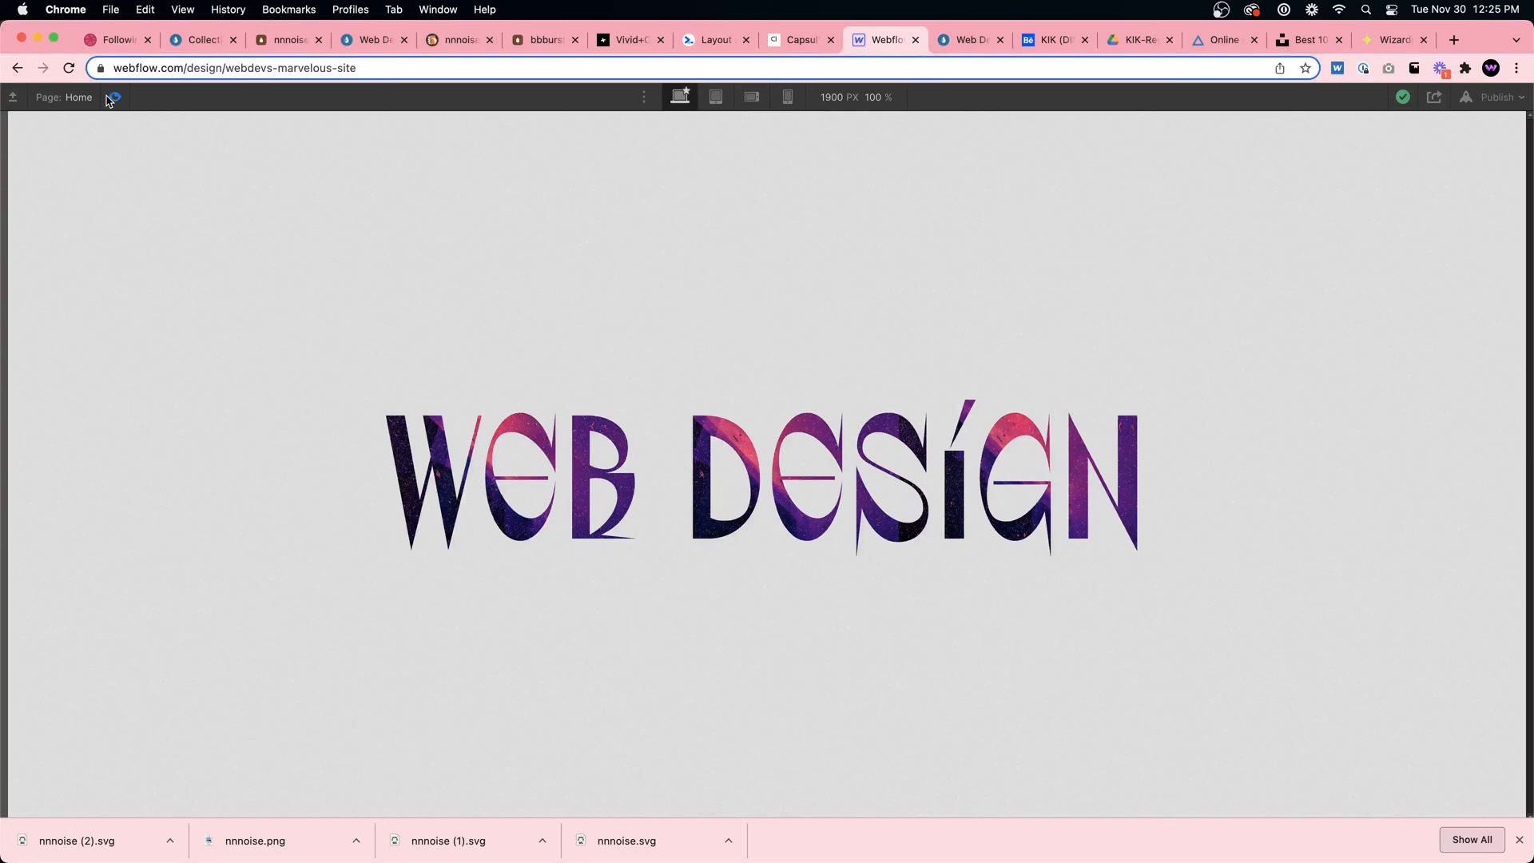
left_click(113, 98)
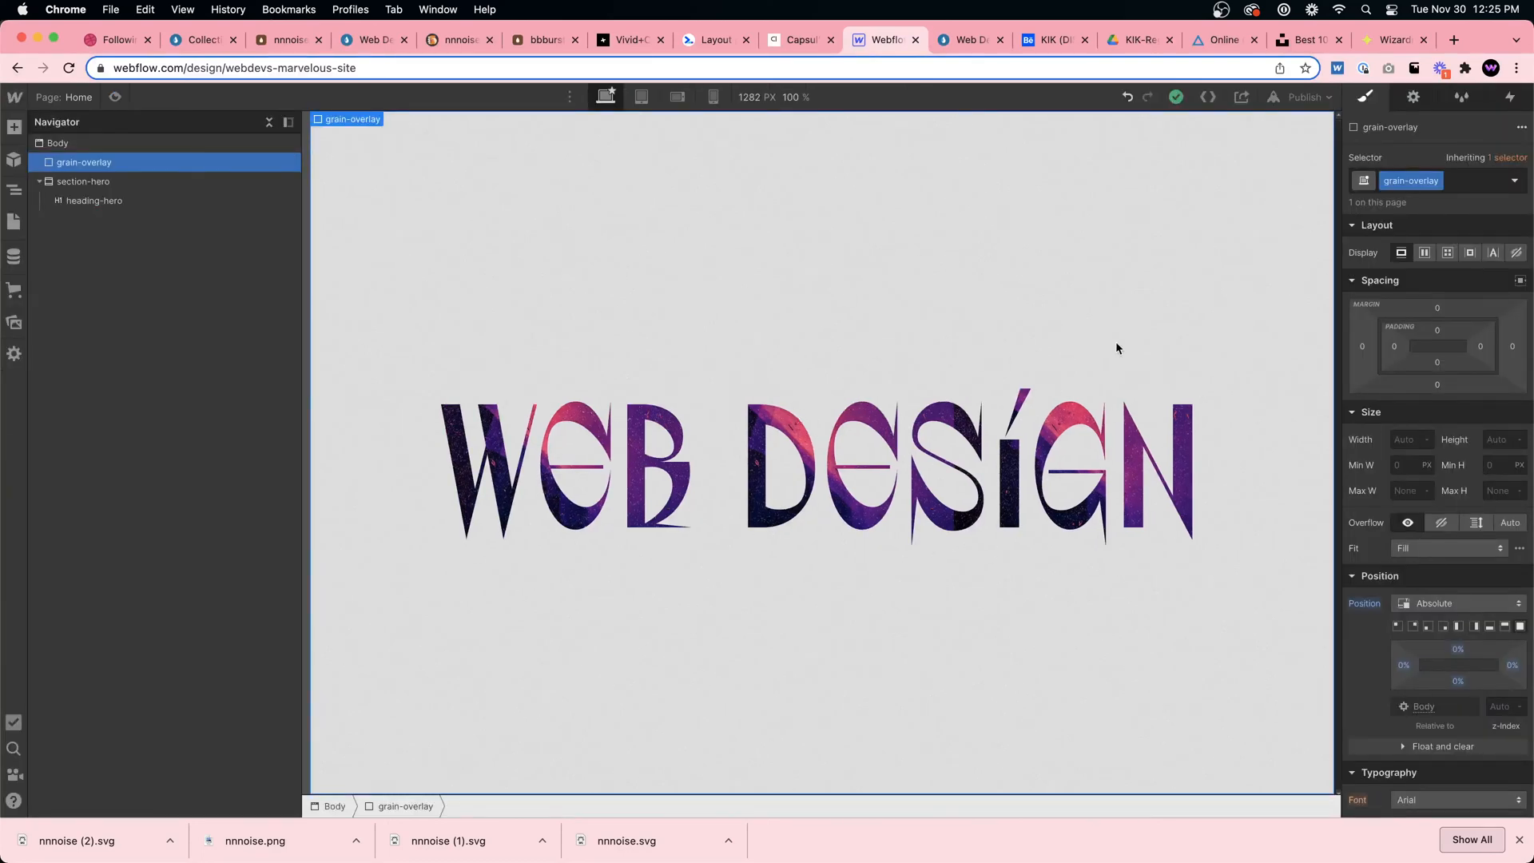
left_click(1521, 839)
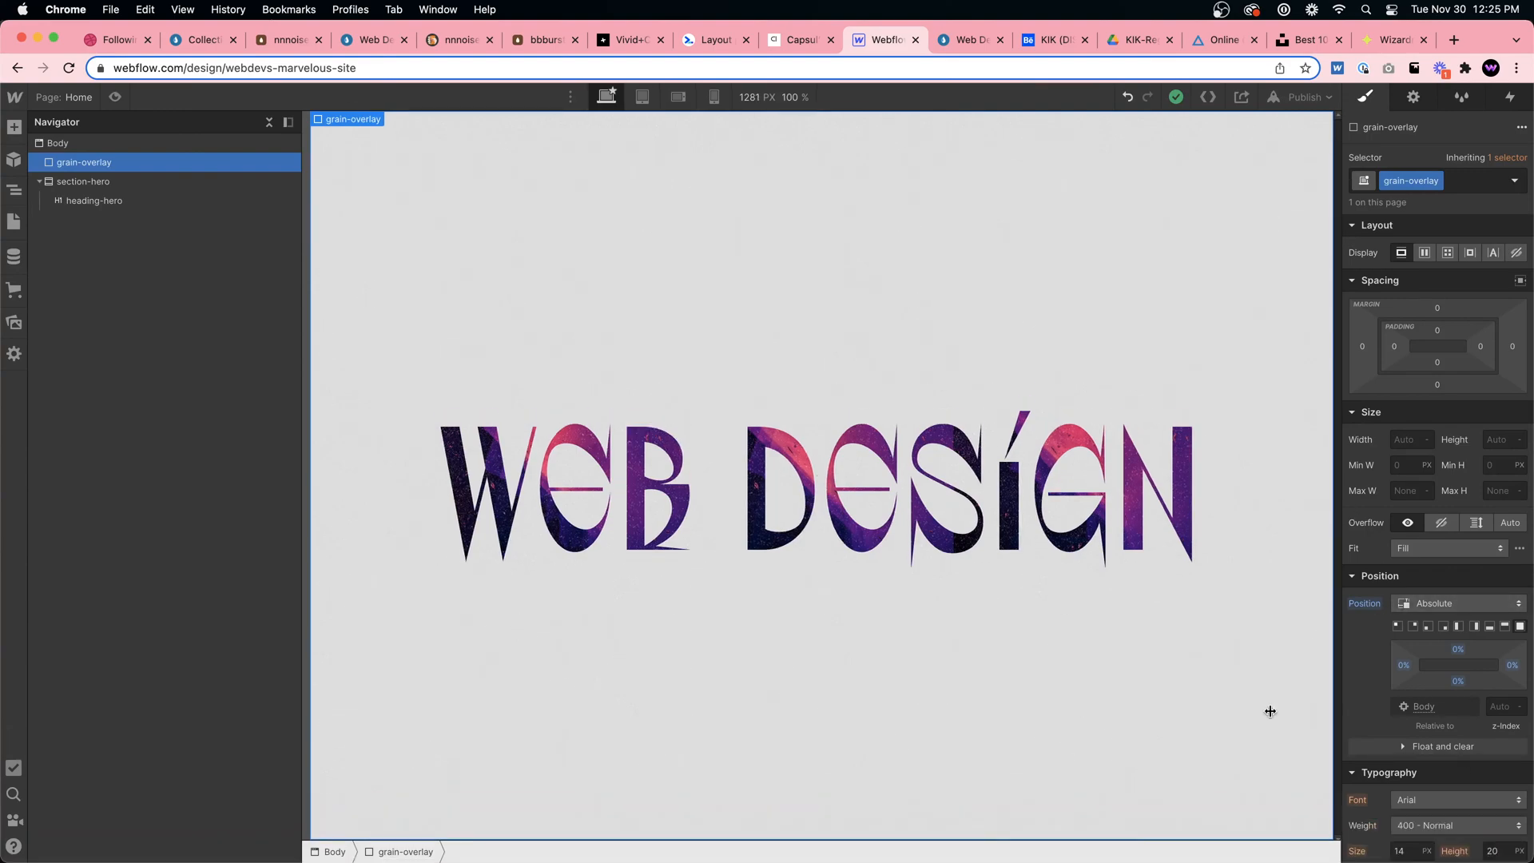
Go from Squoosh back to the fffuel nnnoise generator, save the current noise texture as an SVG, and open it in Illustrator
left_click(462, 46)
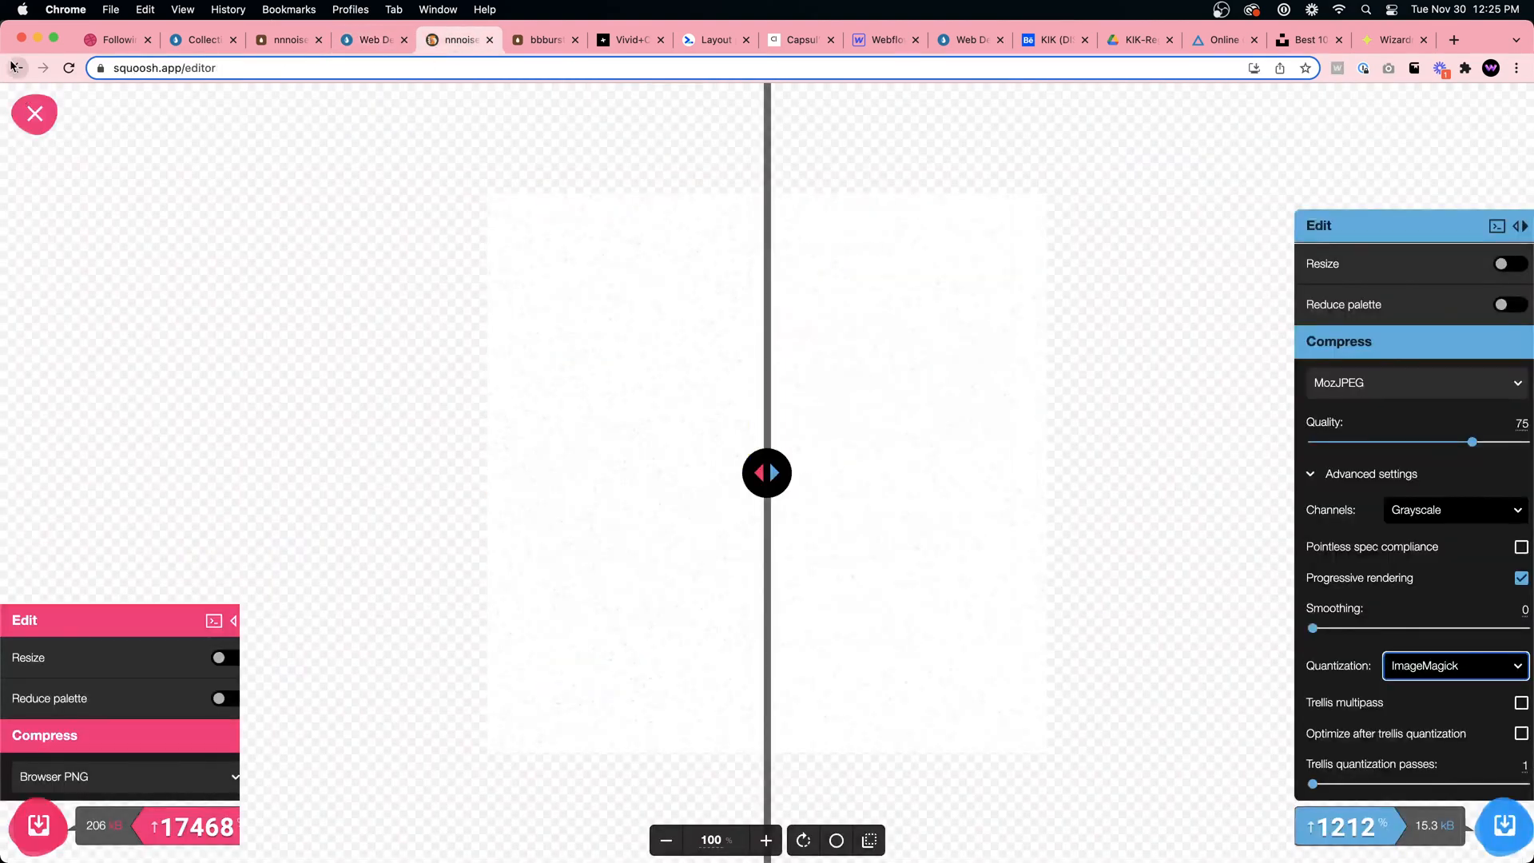
left_click(16, 67)
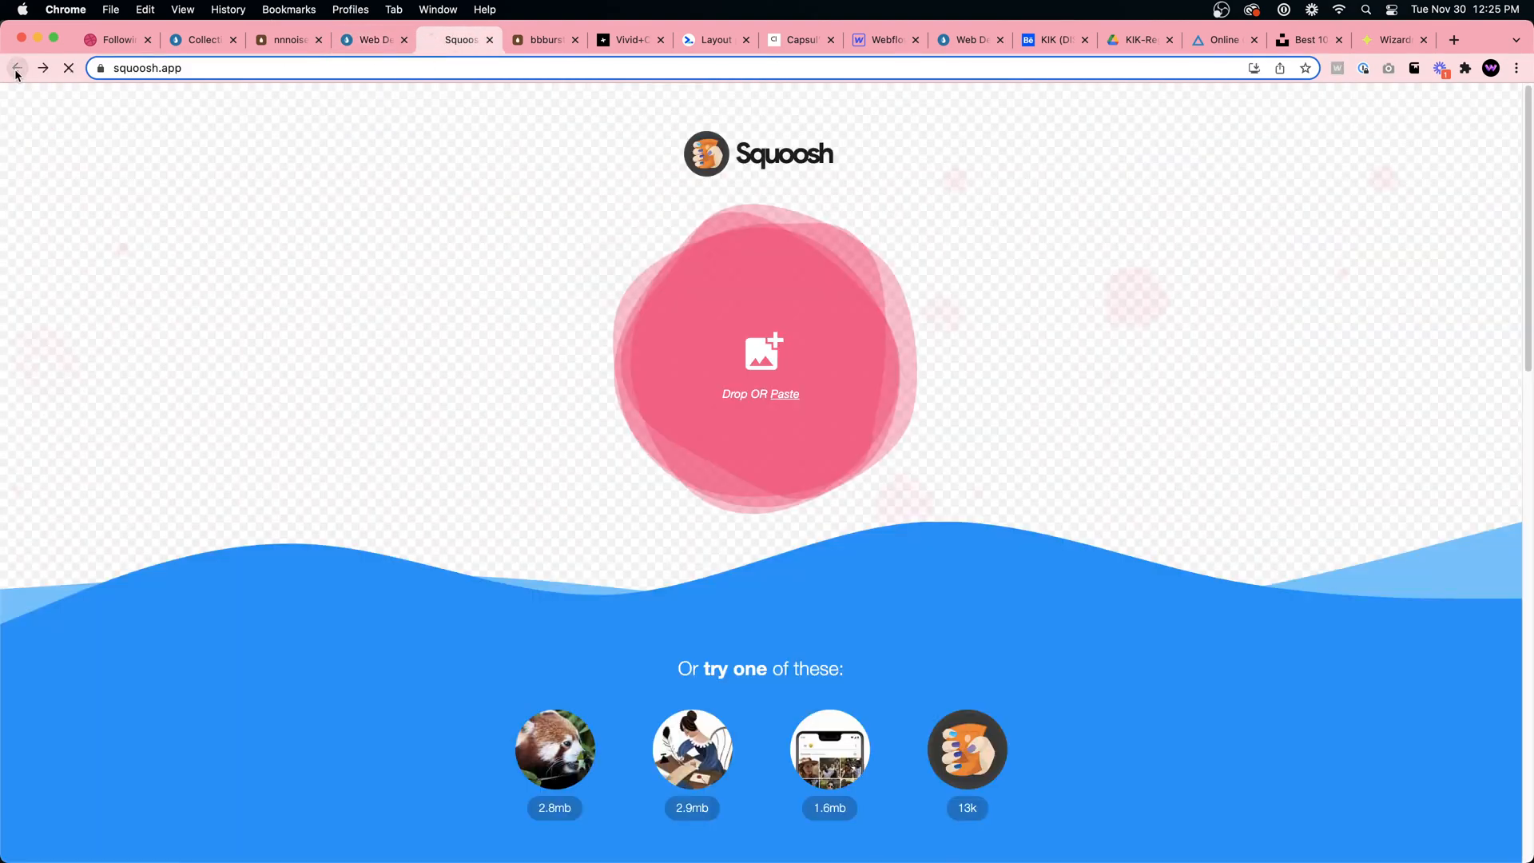
left_click(16, 67)
scroll(434, 302, "up", 7)
scroll(687, 392, "up", 15)
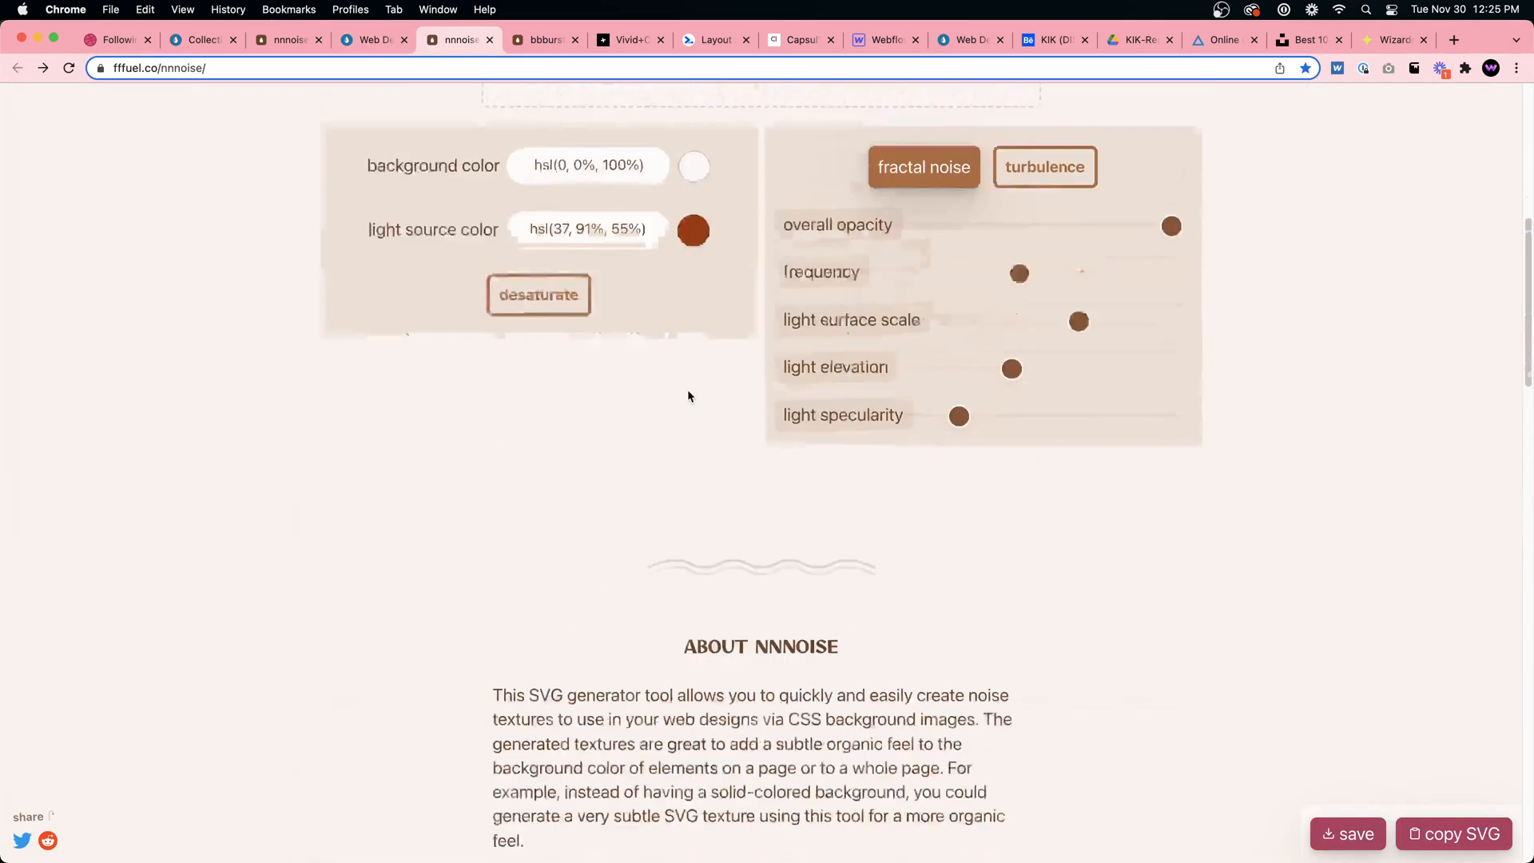
scroll(687, 399, "down", 4)
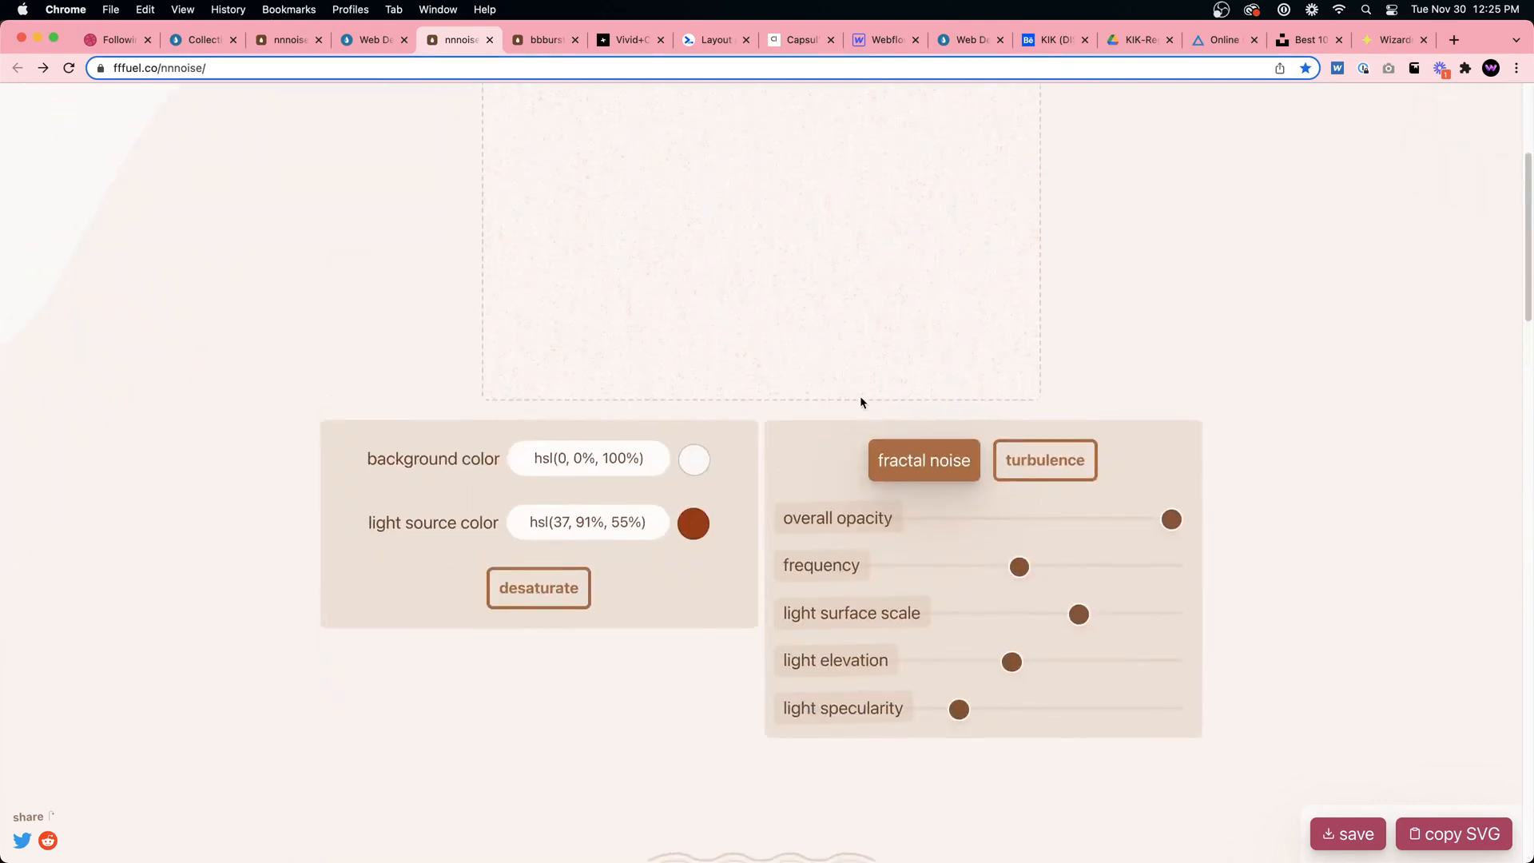
scroll(799, 359, "down", 1)
scroll(791, 357, "up", 5)
scroll(1039, 479, "down", 3)
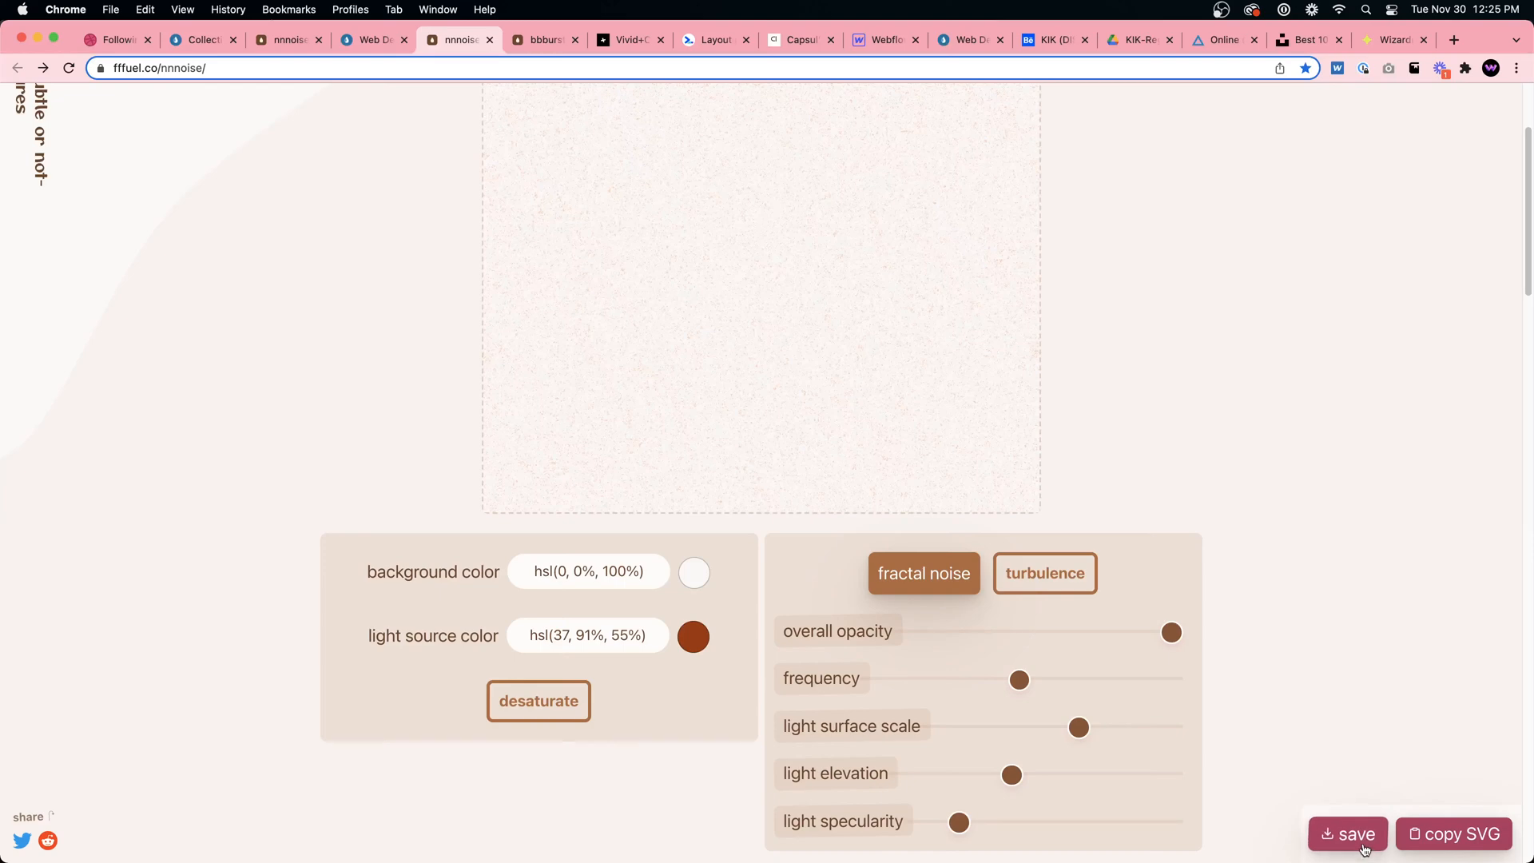
left_click(1365, 849)
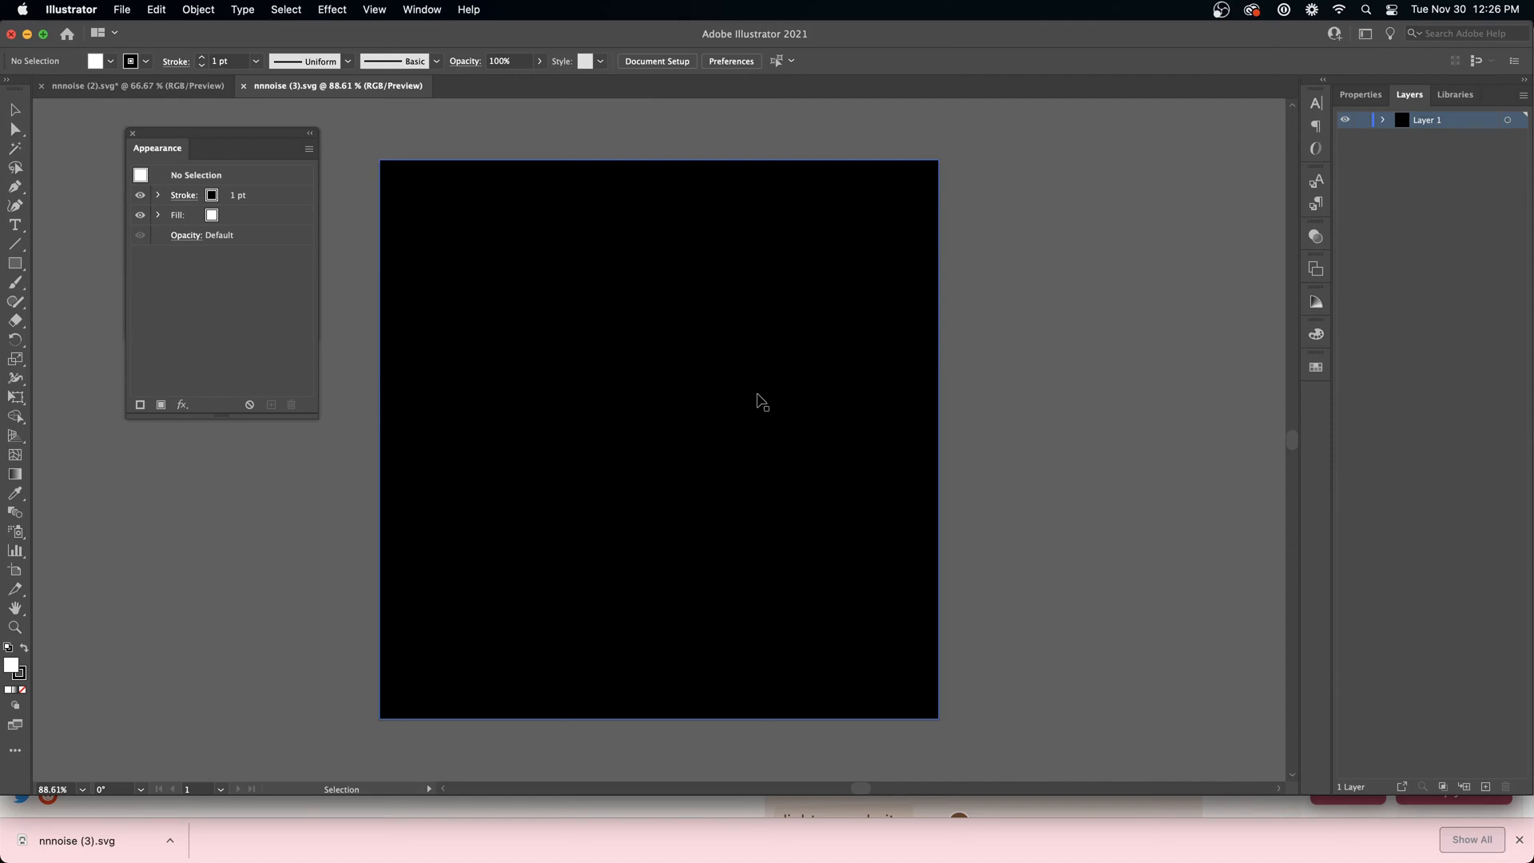
Move the front black square of nnnoise (3).svg sideways to about X 776 px, and try deleting the artwork before undoing the deletion
left_click_drag(637, 400, 963, 391)
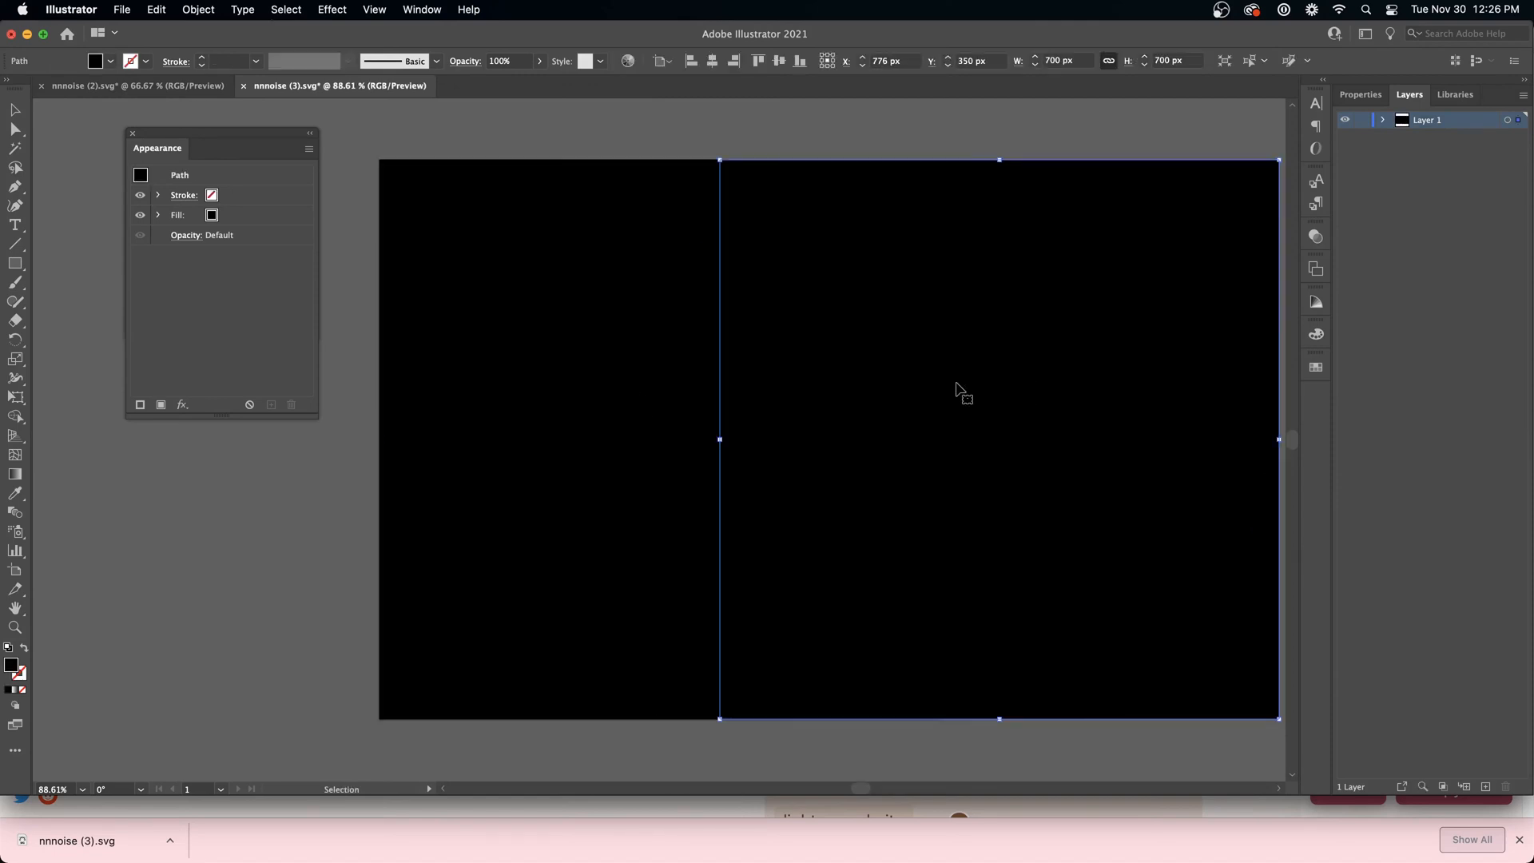
key("super+z")
key("Delete")
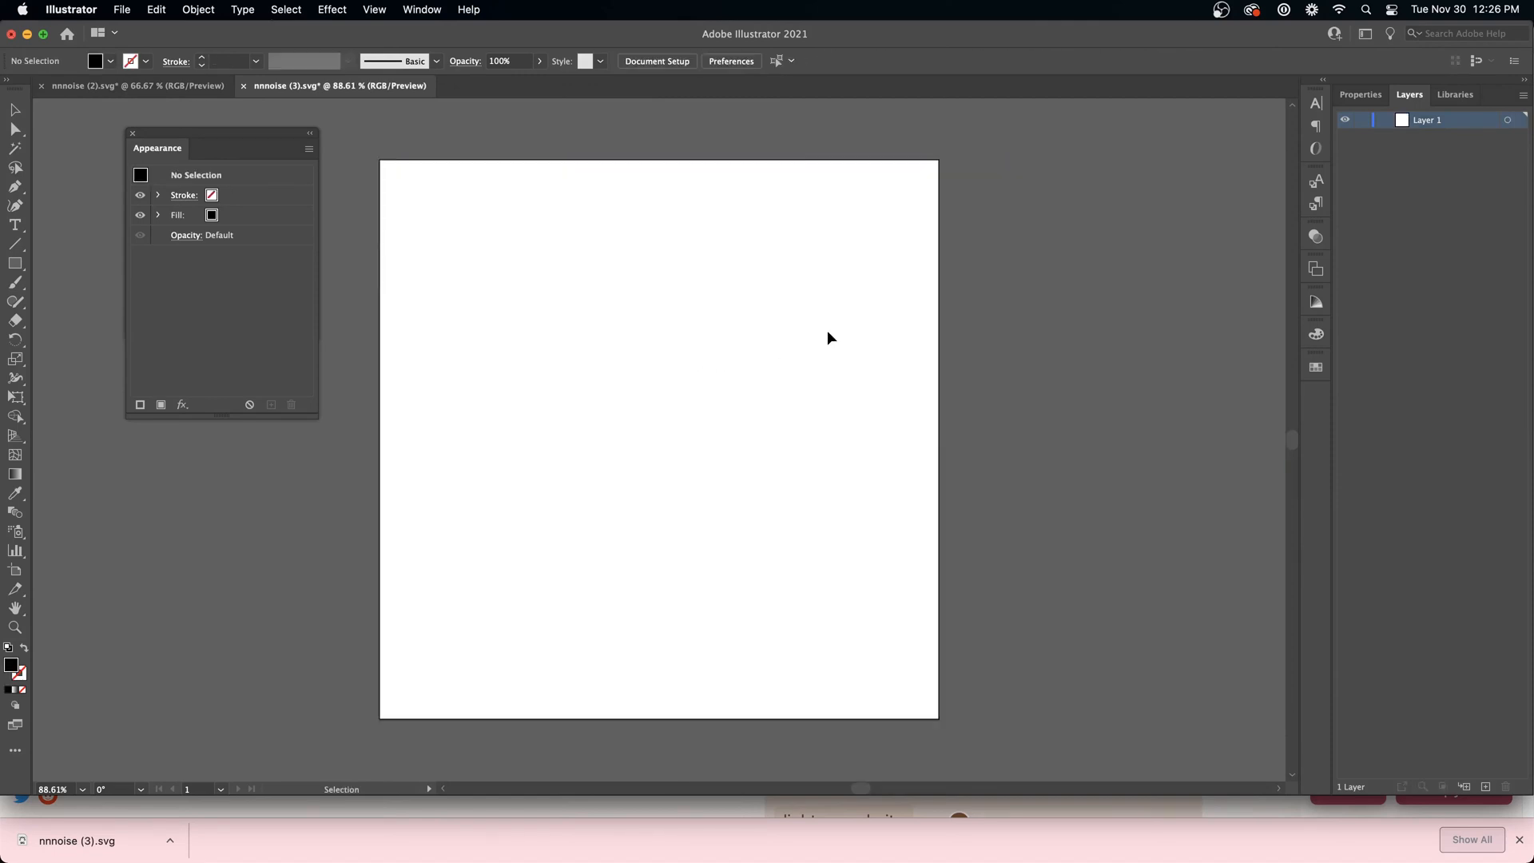
key("super+z")
key("super+d")
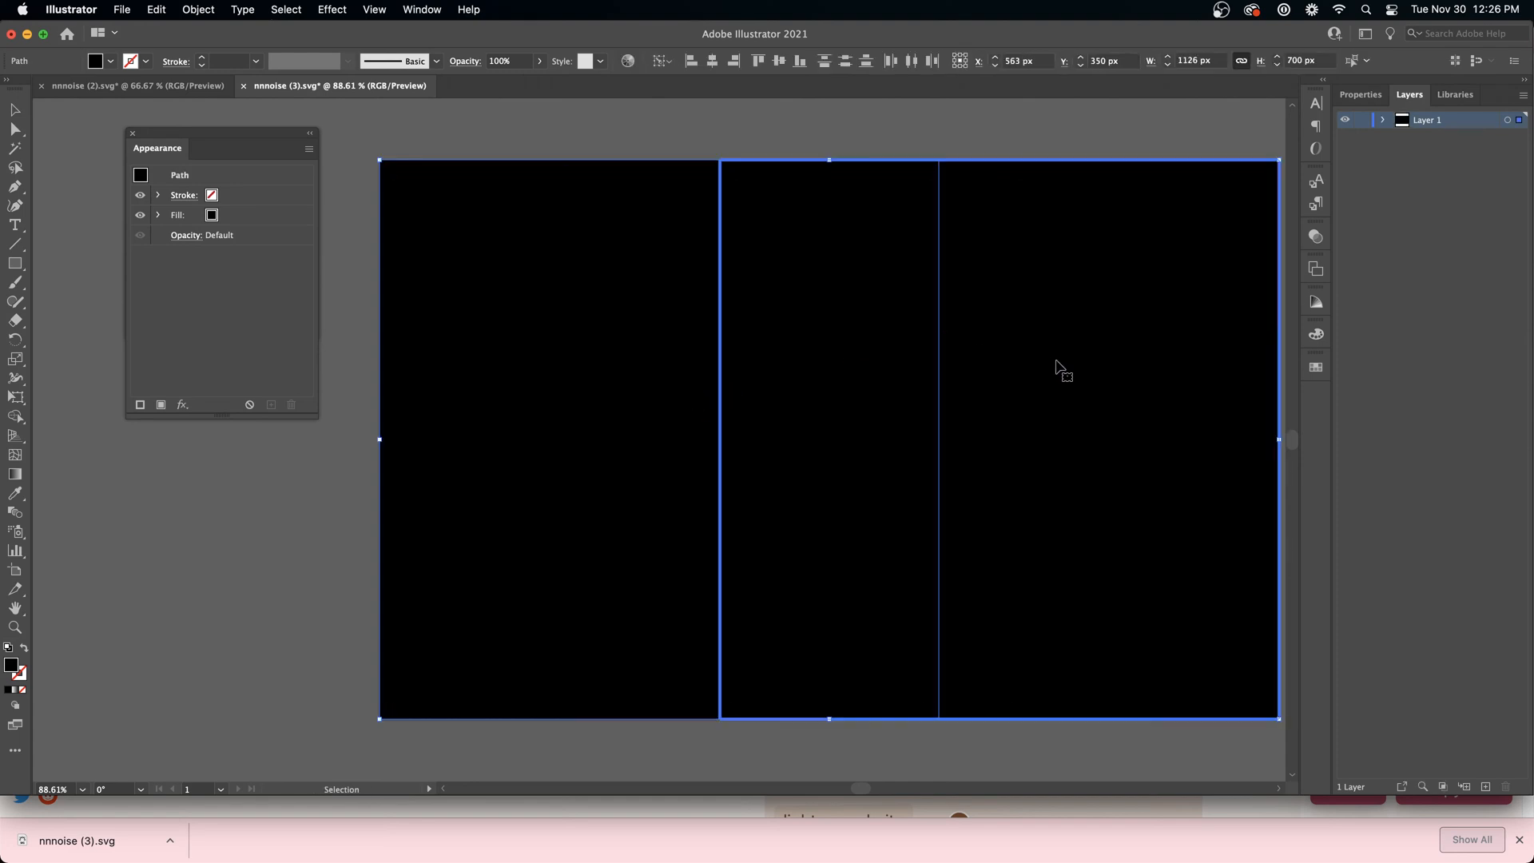
Select only the offset black square and move it to about X 753 px, Y 408 px
left_click(1104, 132)
left_click(1119, 227)
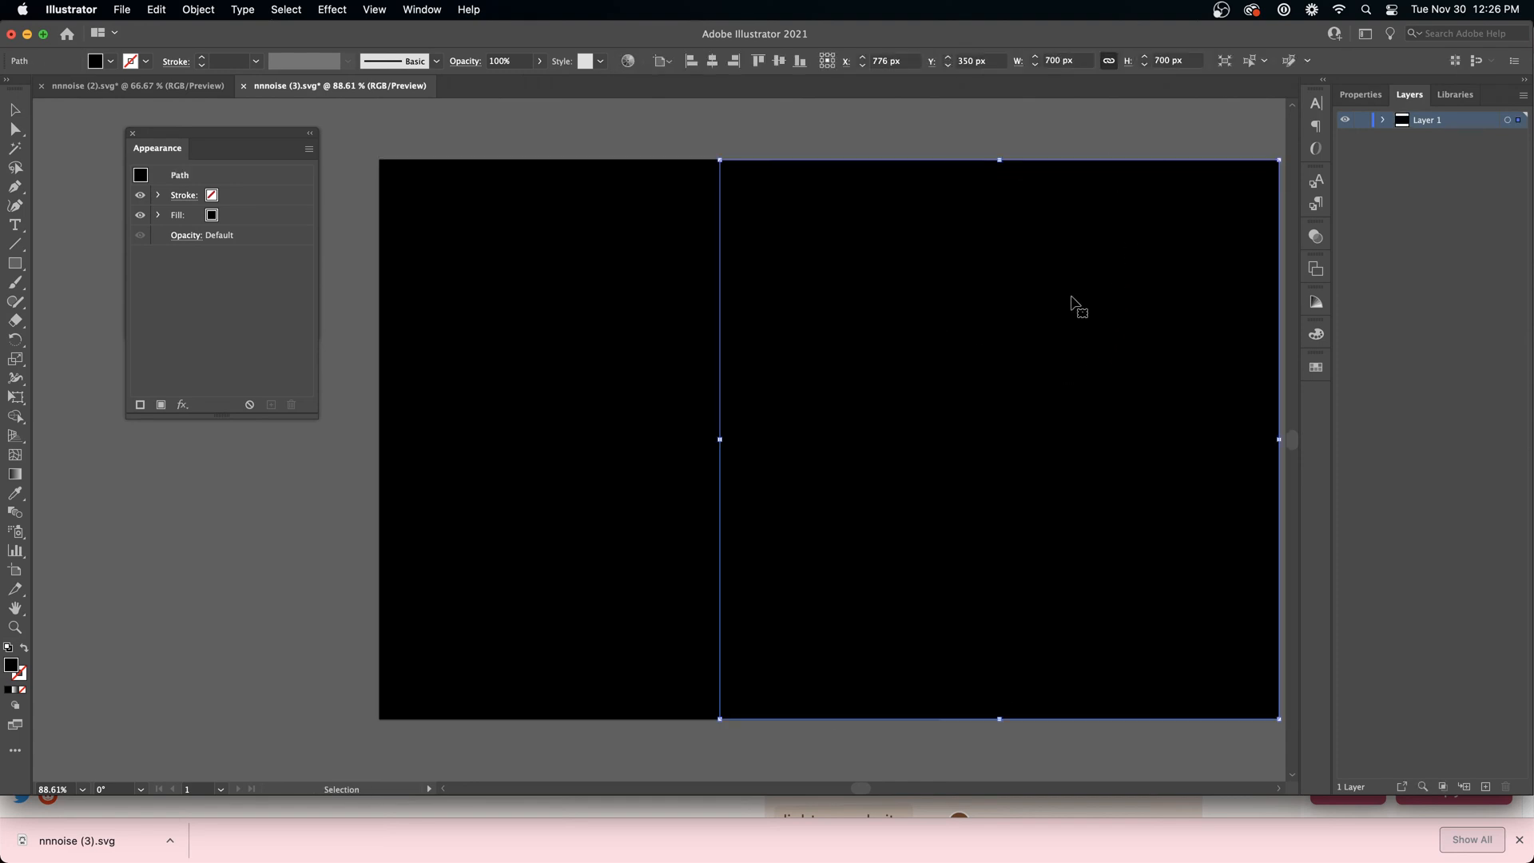
left_click_drag(1072, 298, 1039, 345)
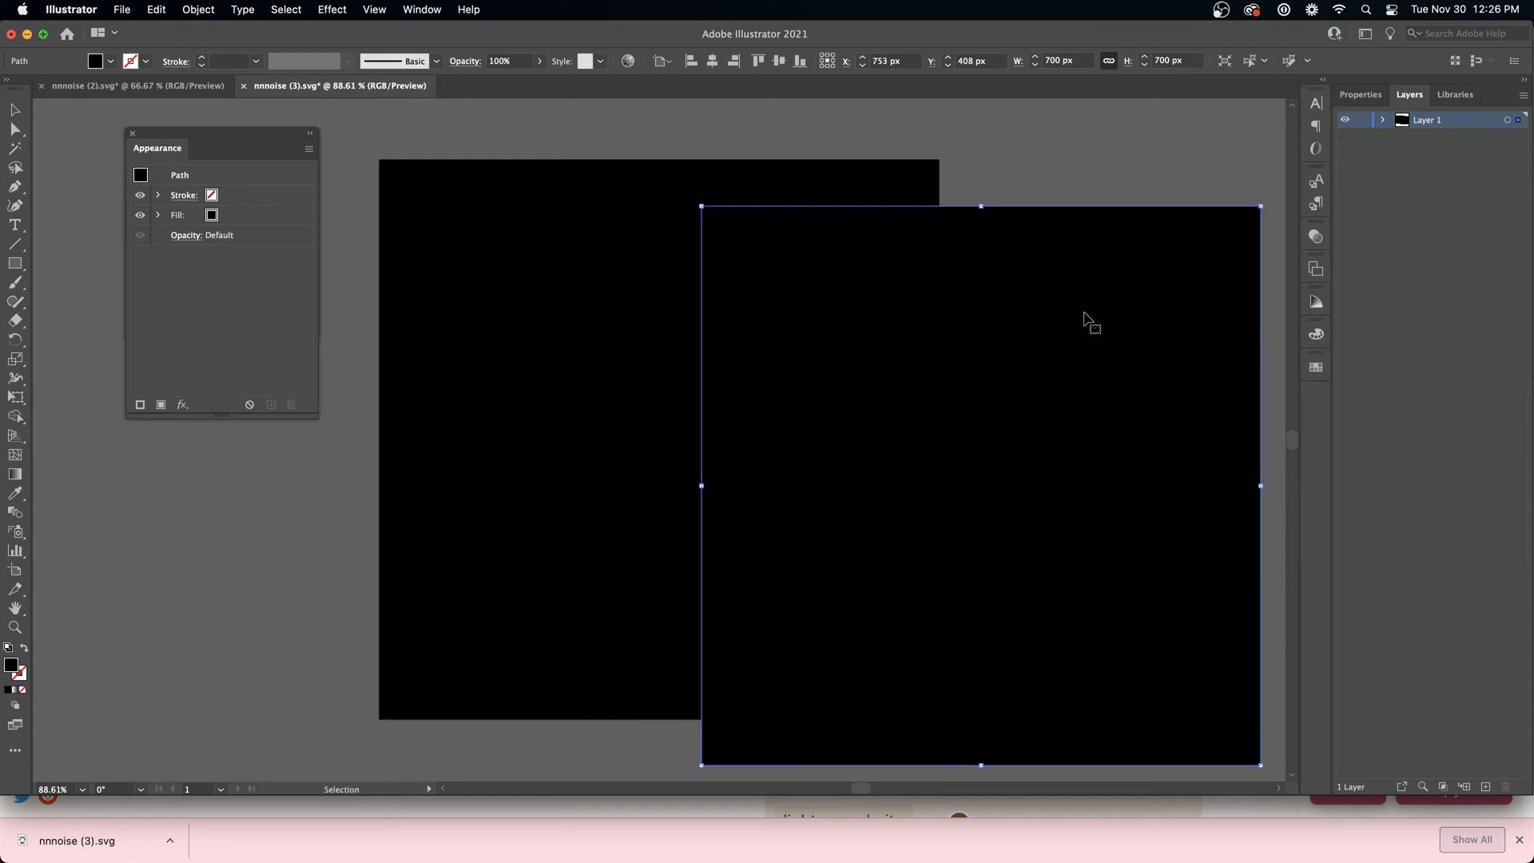
right_click(1010, 334)
left_click(991, 358)
Remove the fill from the offset black square and clear the remaining black square from the artboard
left_click(24, 676)
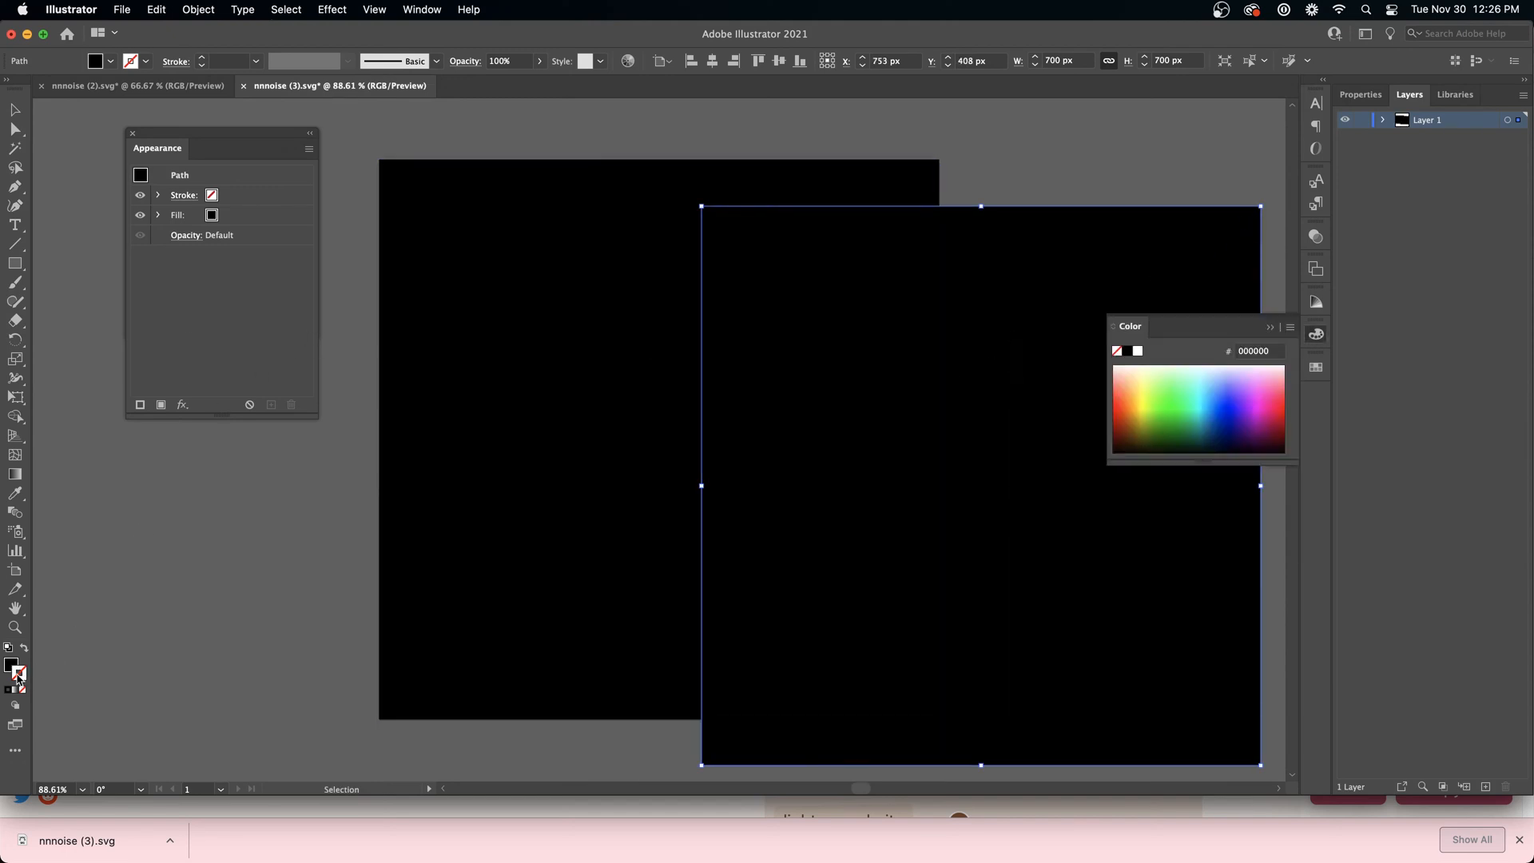
left_click(11, 665)
left_click(23, 690)
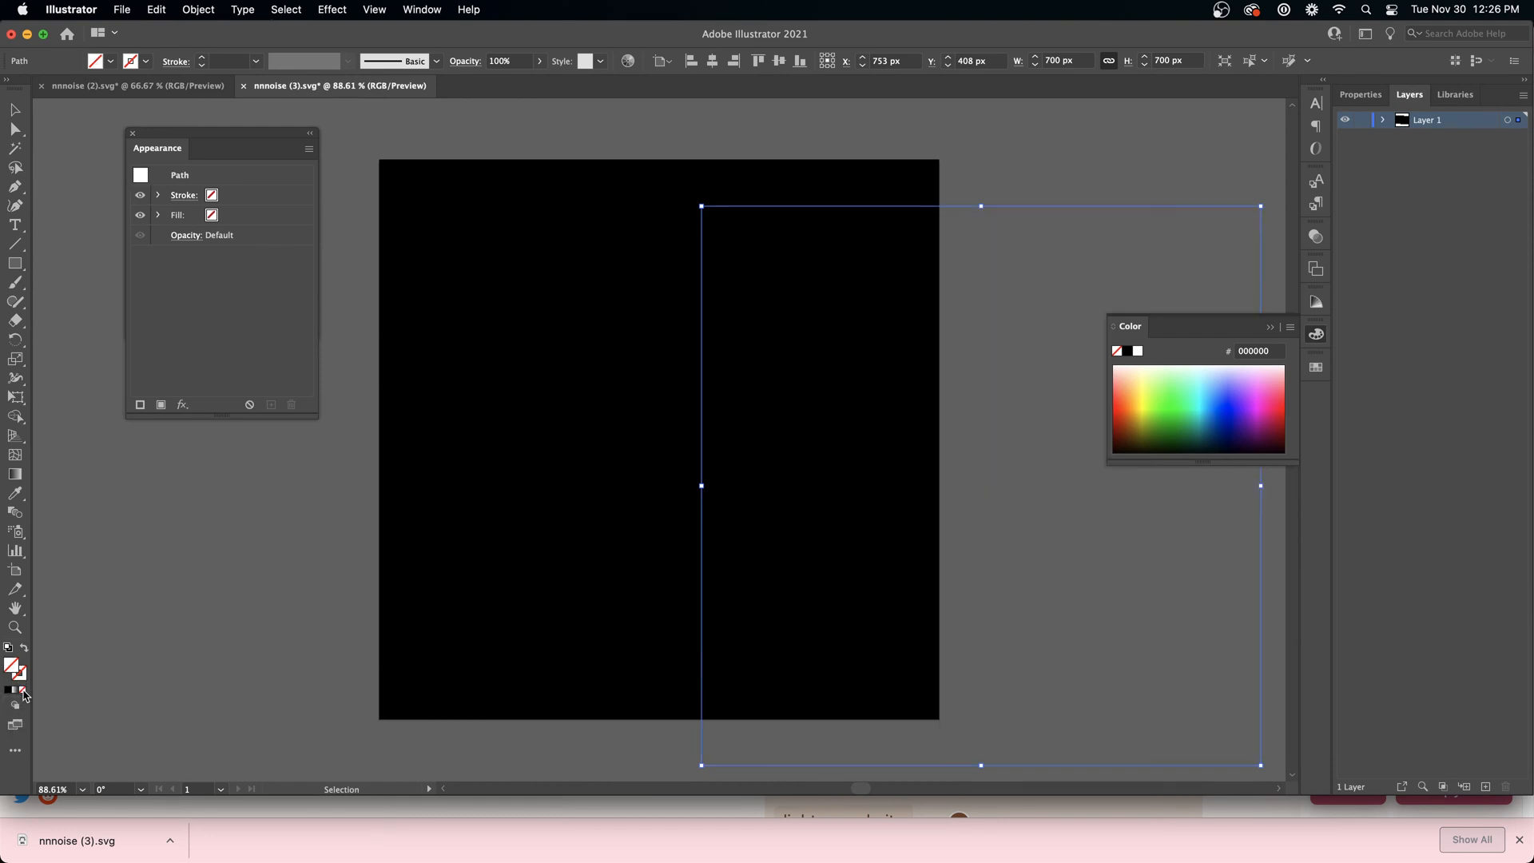
key("super+z")
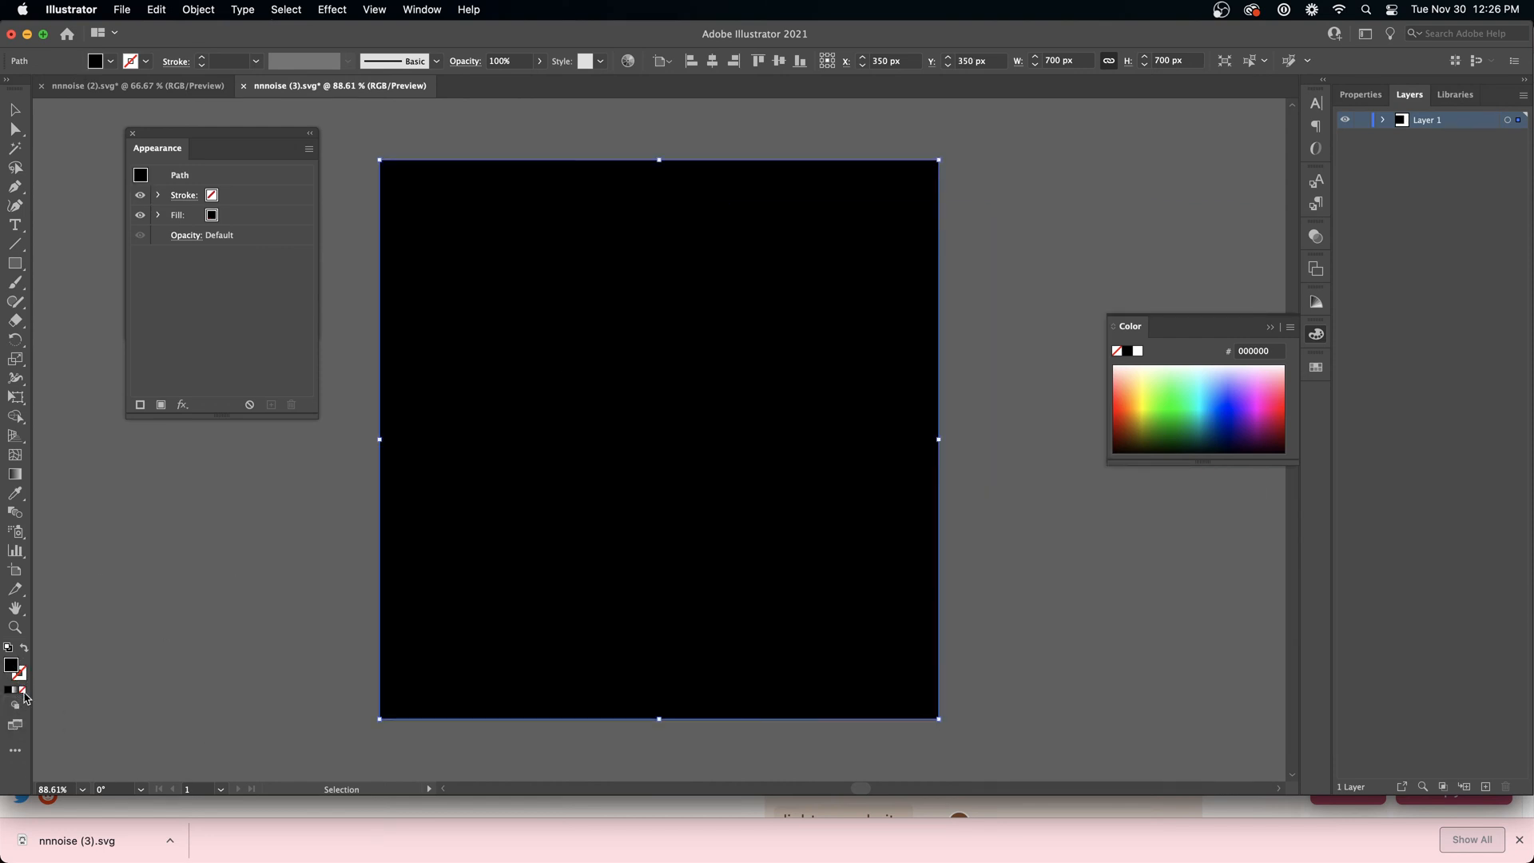
key("super+z")
left_click(661, 460)
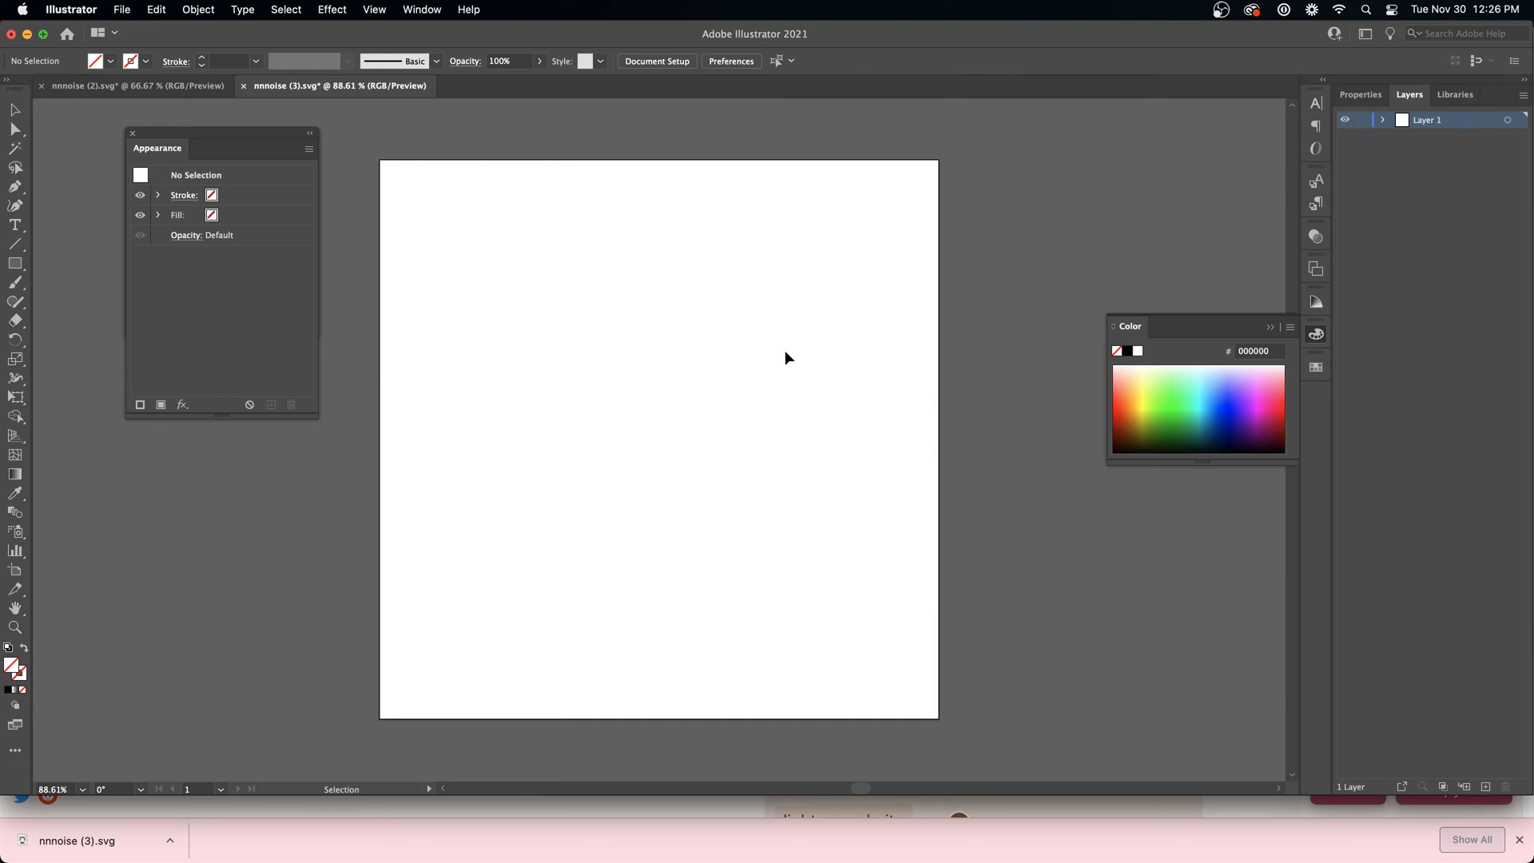
left_click(831, 376)
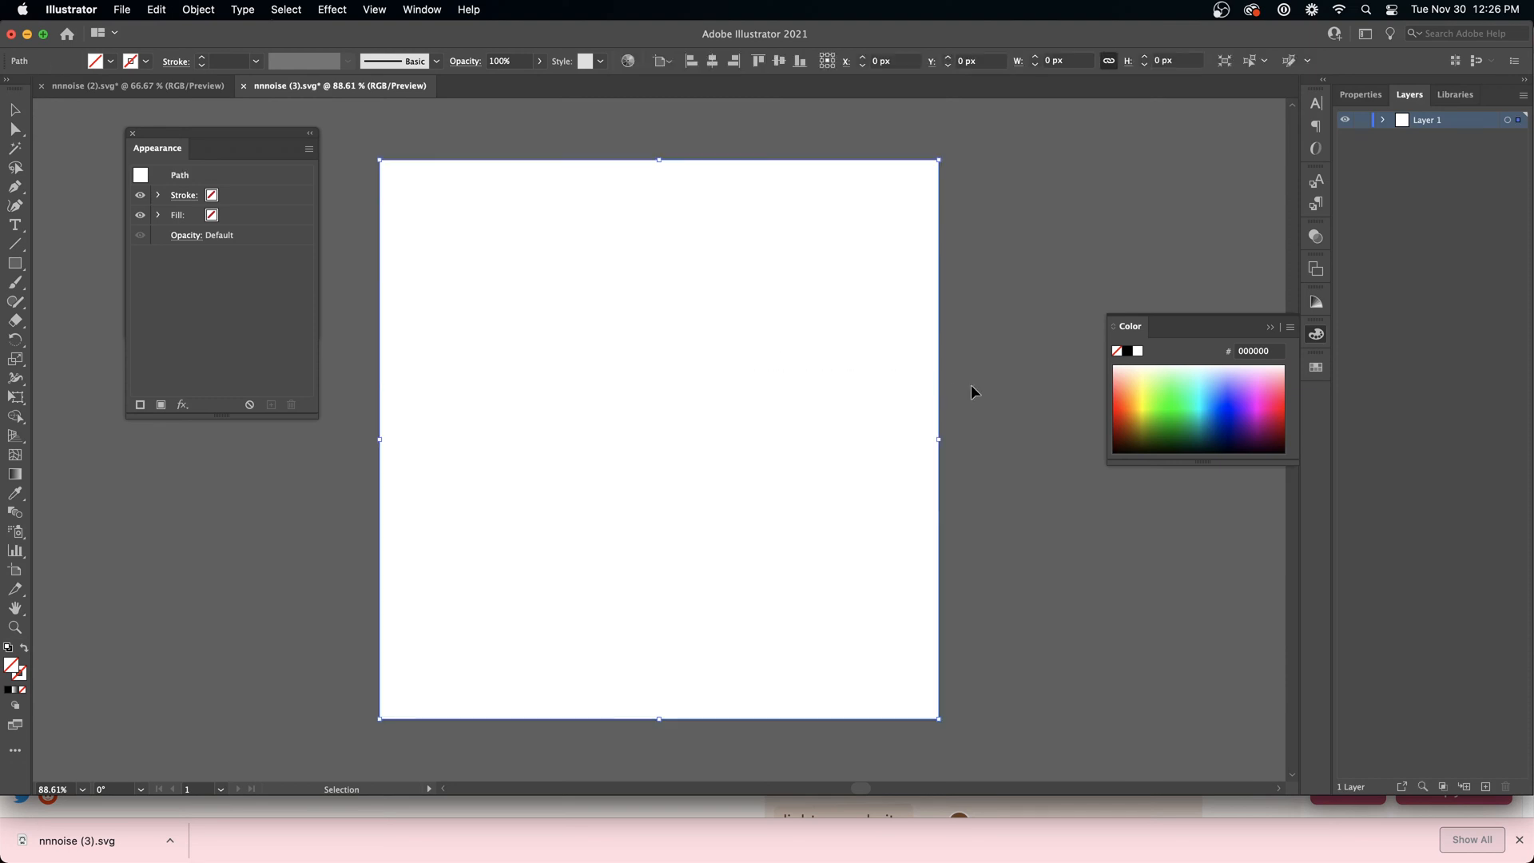
left_click(1003, 169)
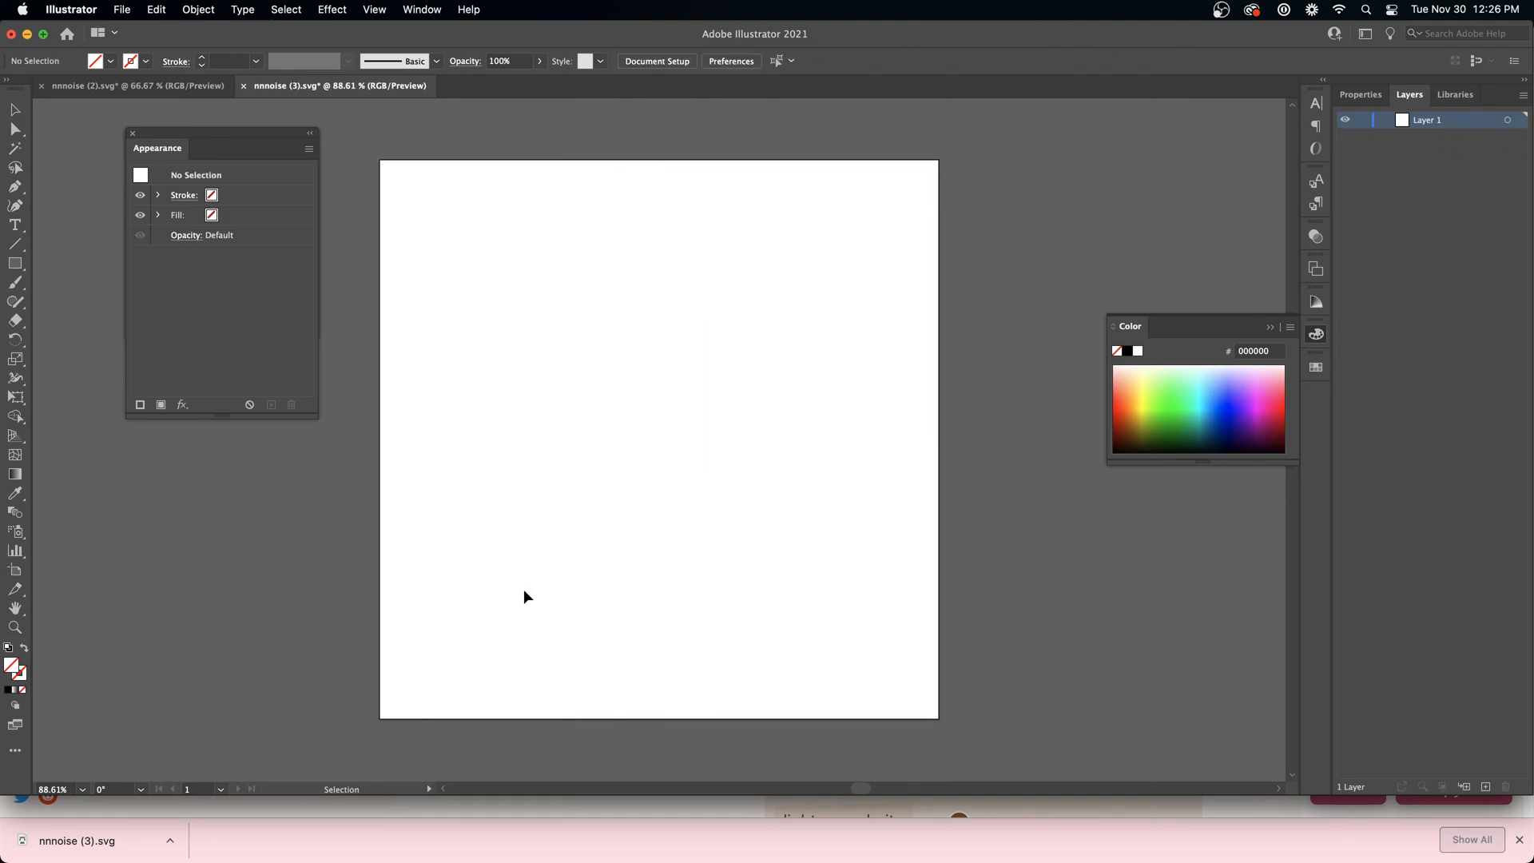
Open nnnoise (1).svg in Illustrator and move its two stacked black squares aside from the artboard
key("super+Tab")
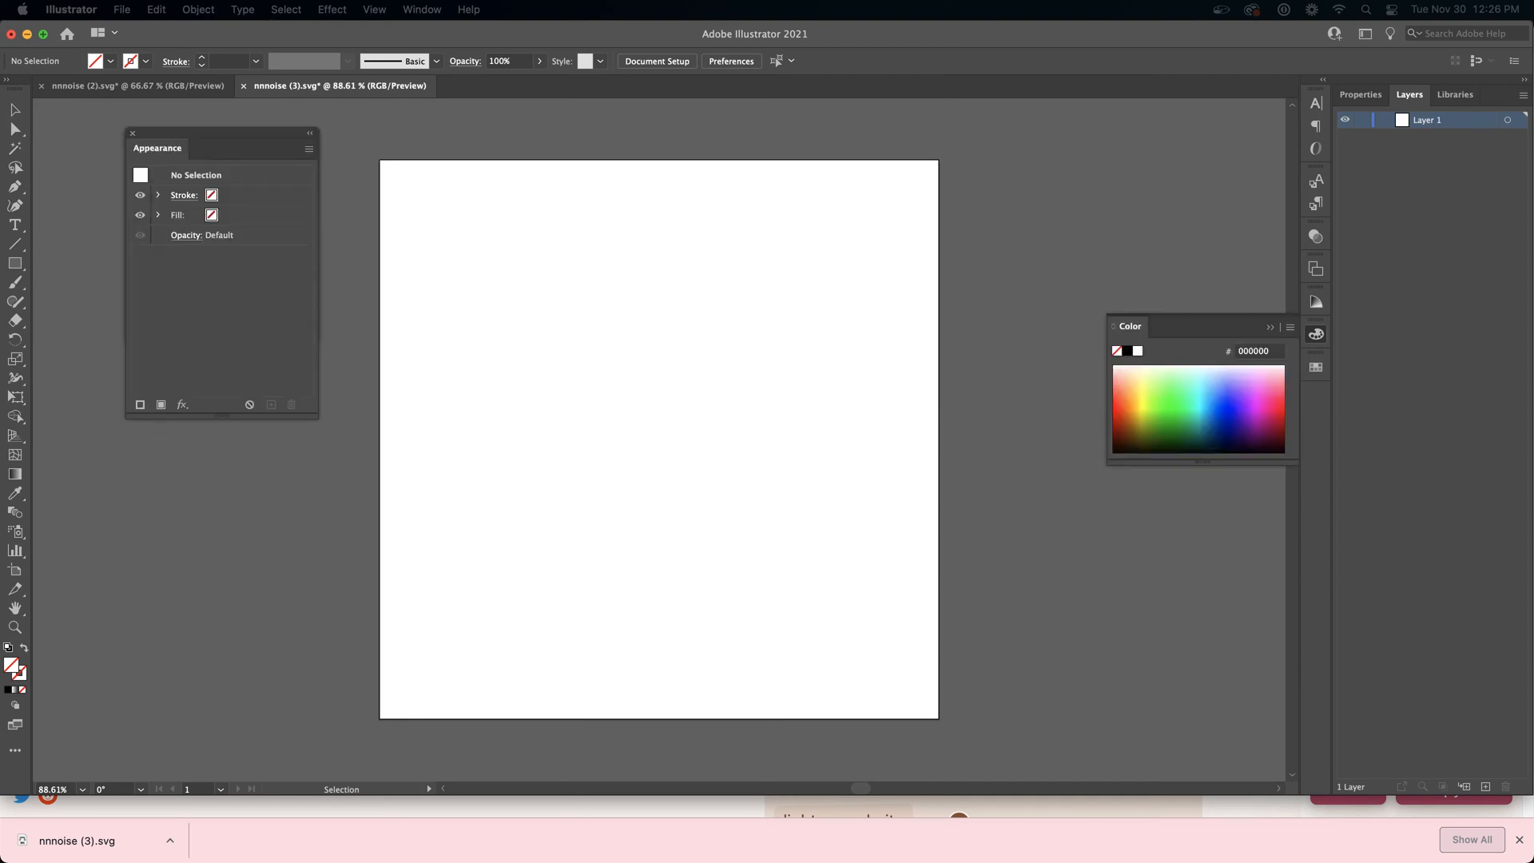
left_click(697, 355)
left_click_drag(661, 391, 965, 422)
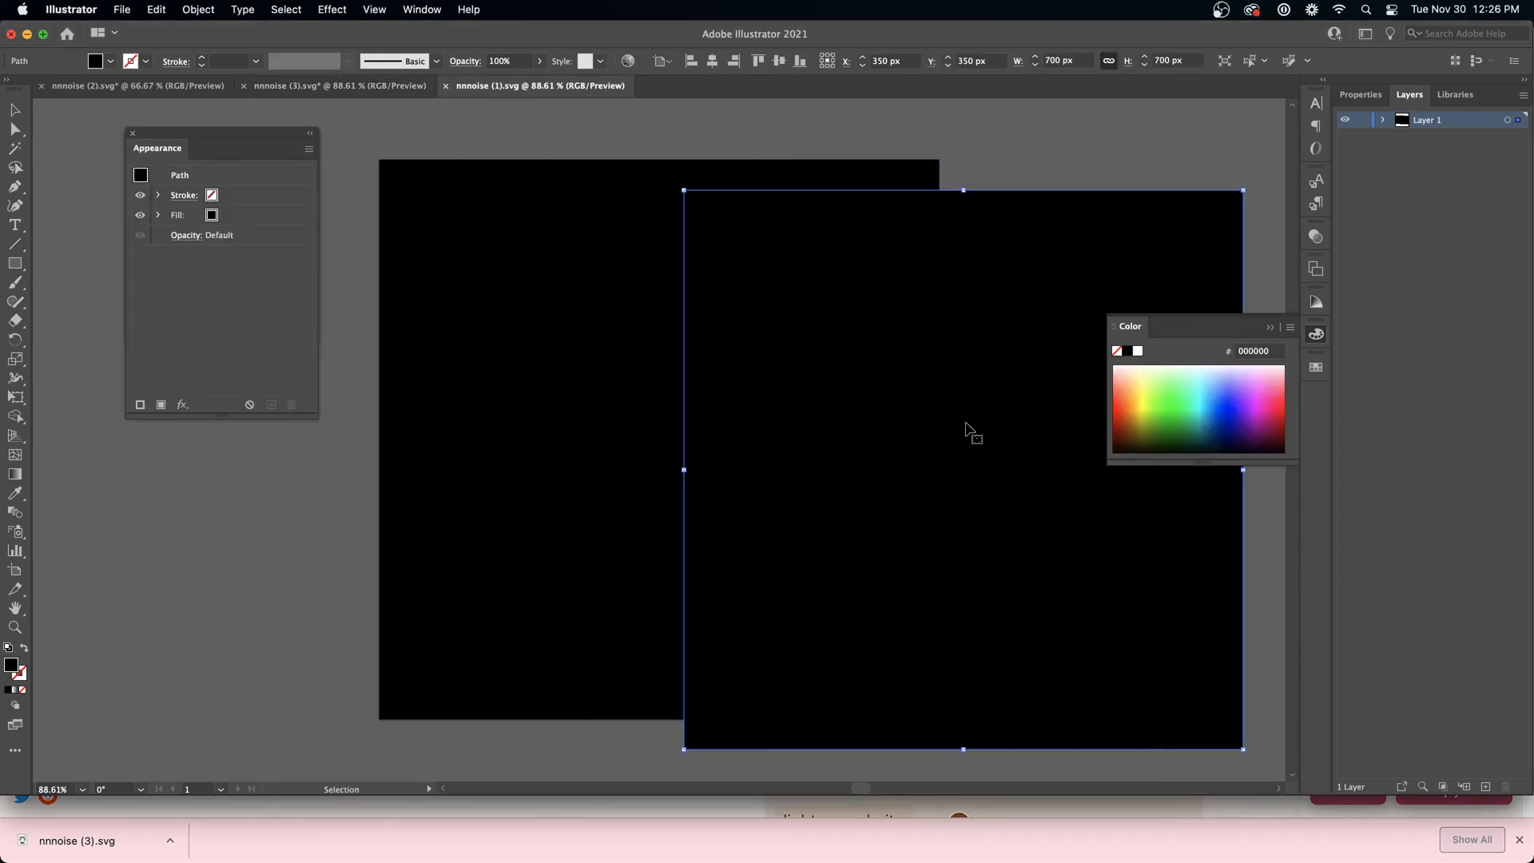
left_click_drag(490, 332, 941, 366)
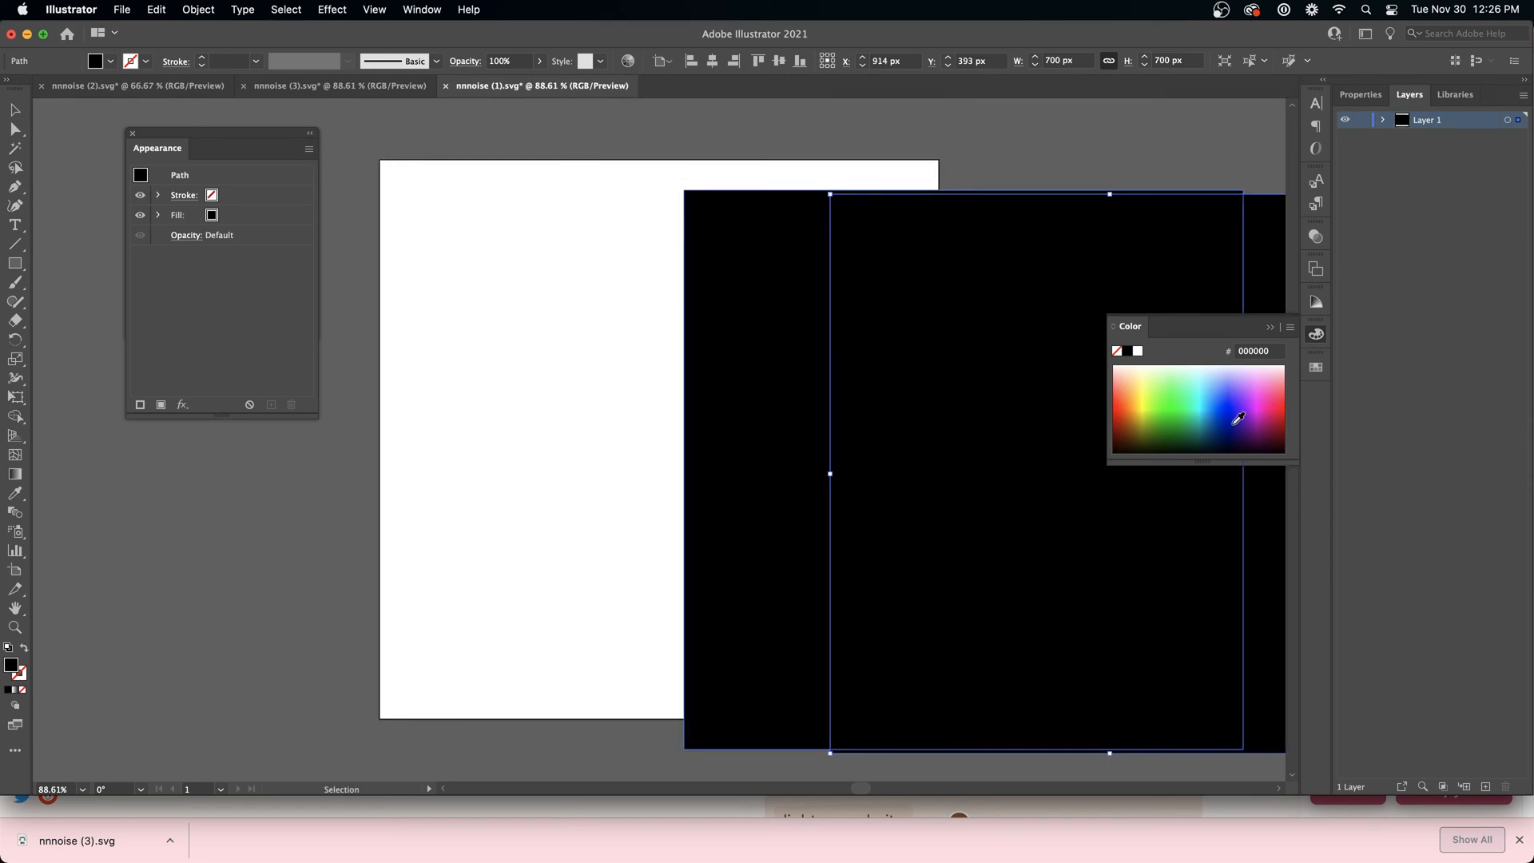
Delete both displaced black squares from nnnoise (1).svg
right_click(817, 292)
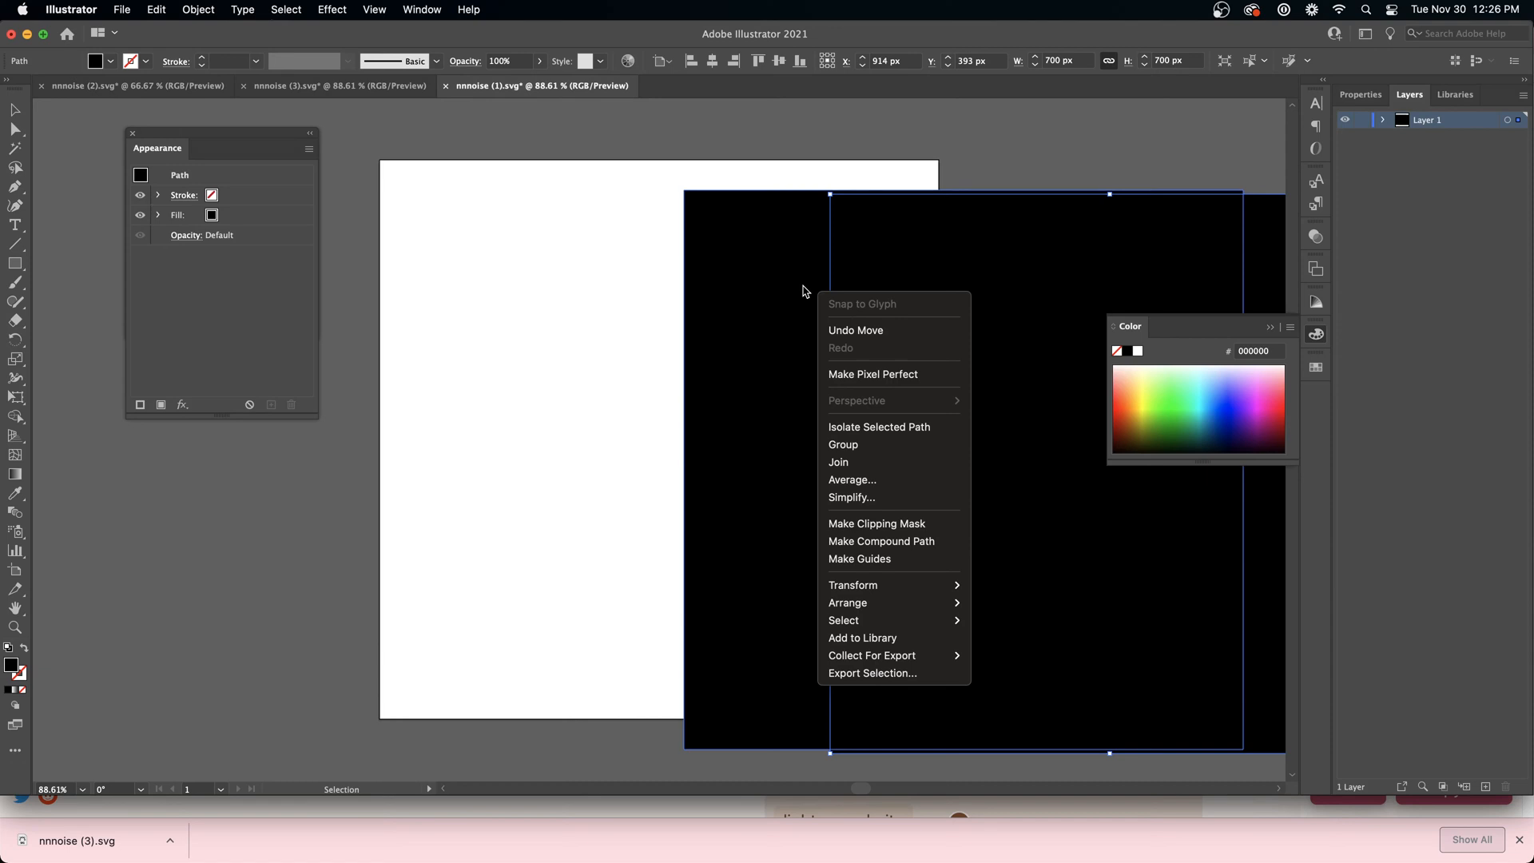
left_click(807, 293)
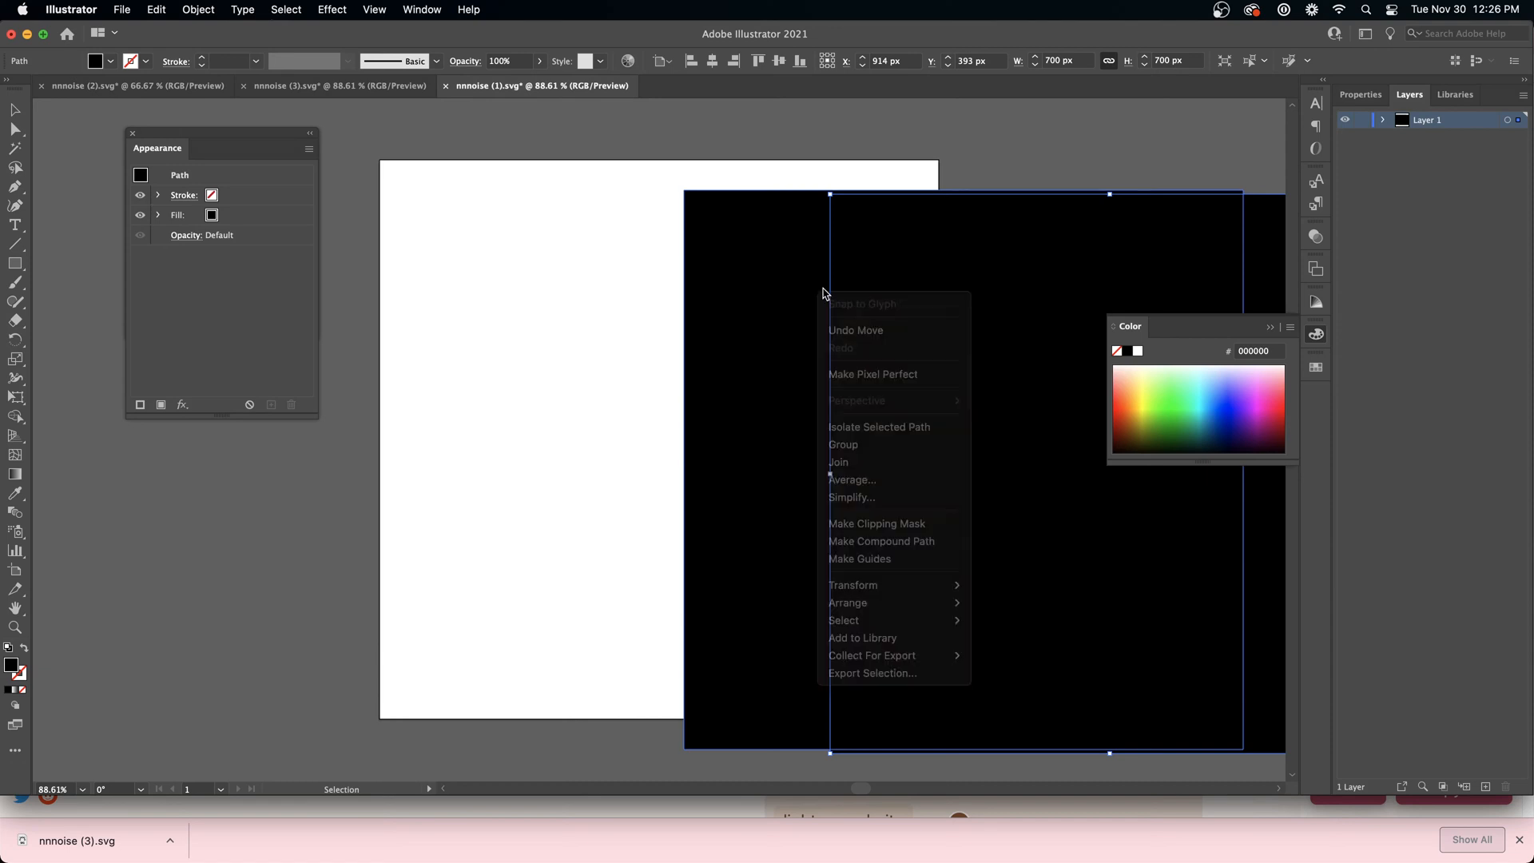
right_click(1231, 237)
left_click(1223, 227)
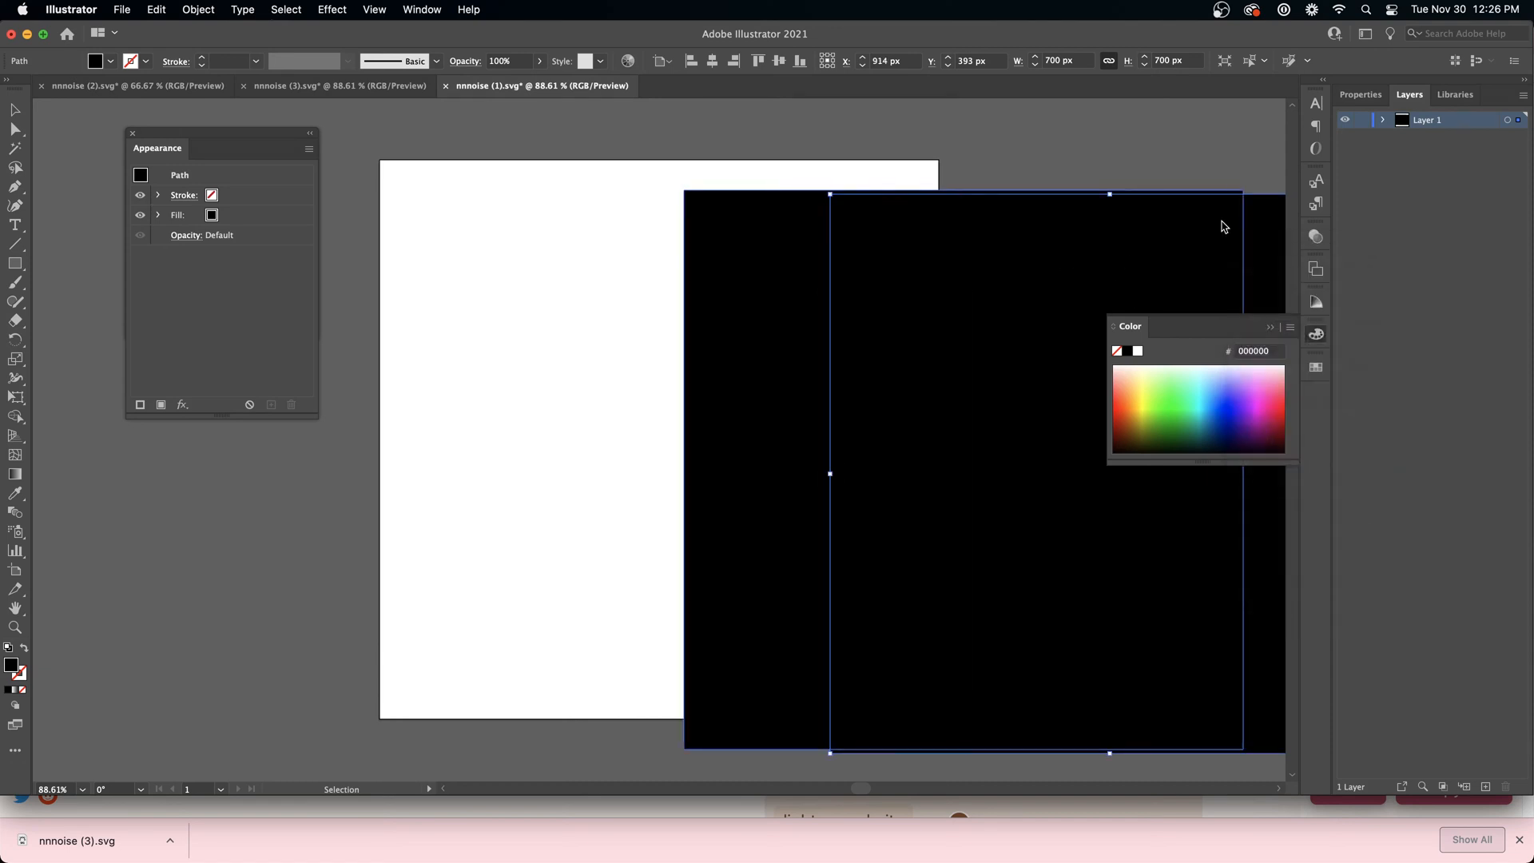
key("cmd+z")
key("cmd+z")
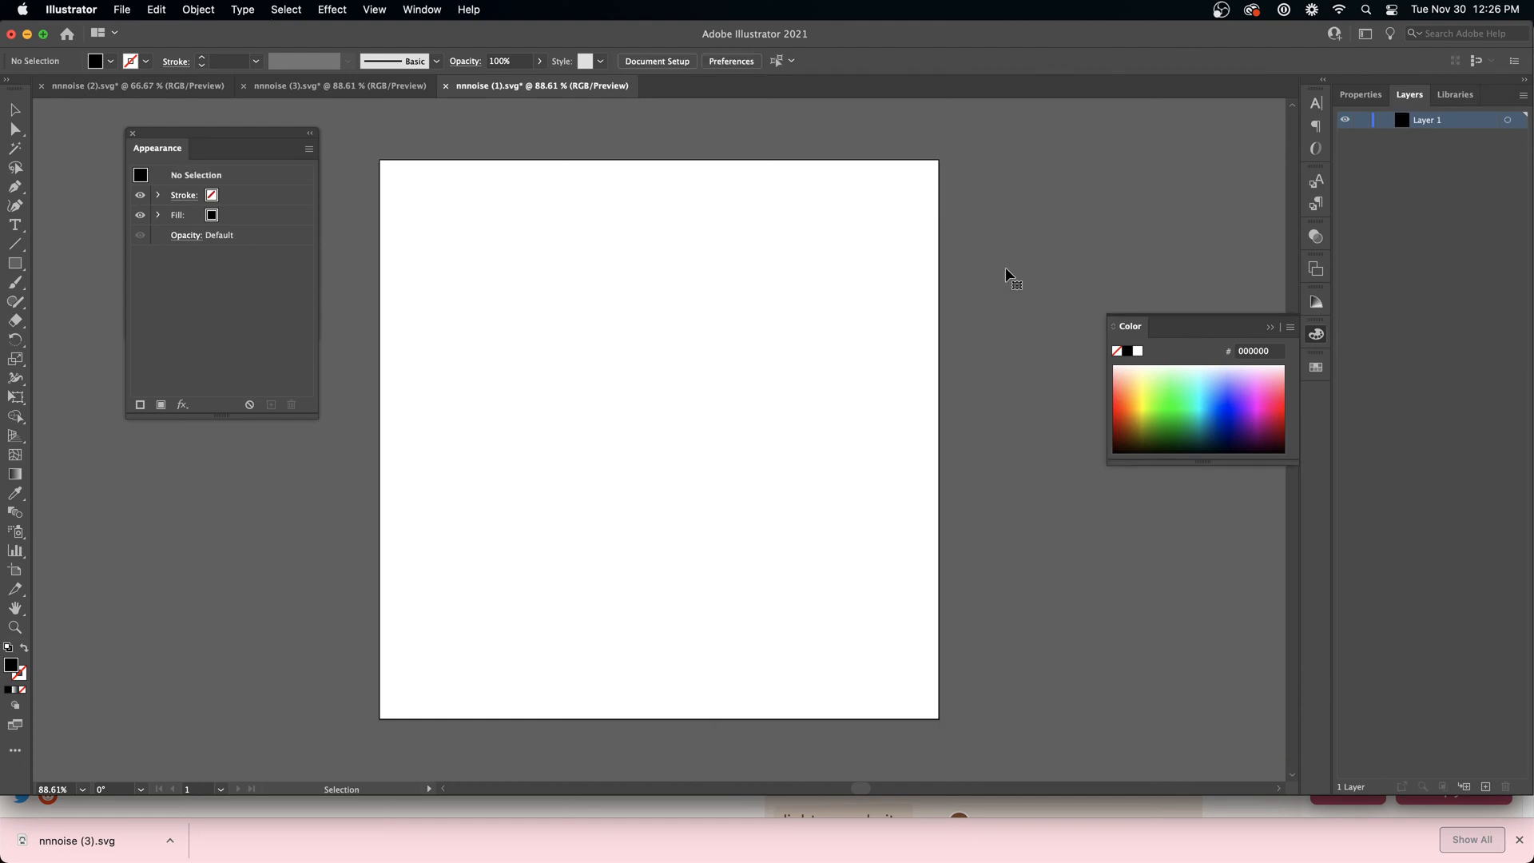
Switch back to the nnnoise generator in Chrome and set the light source color to the green swatch, hsl(89, 73%, 48%)
key("cmd+Tab")
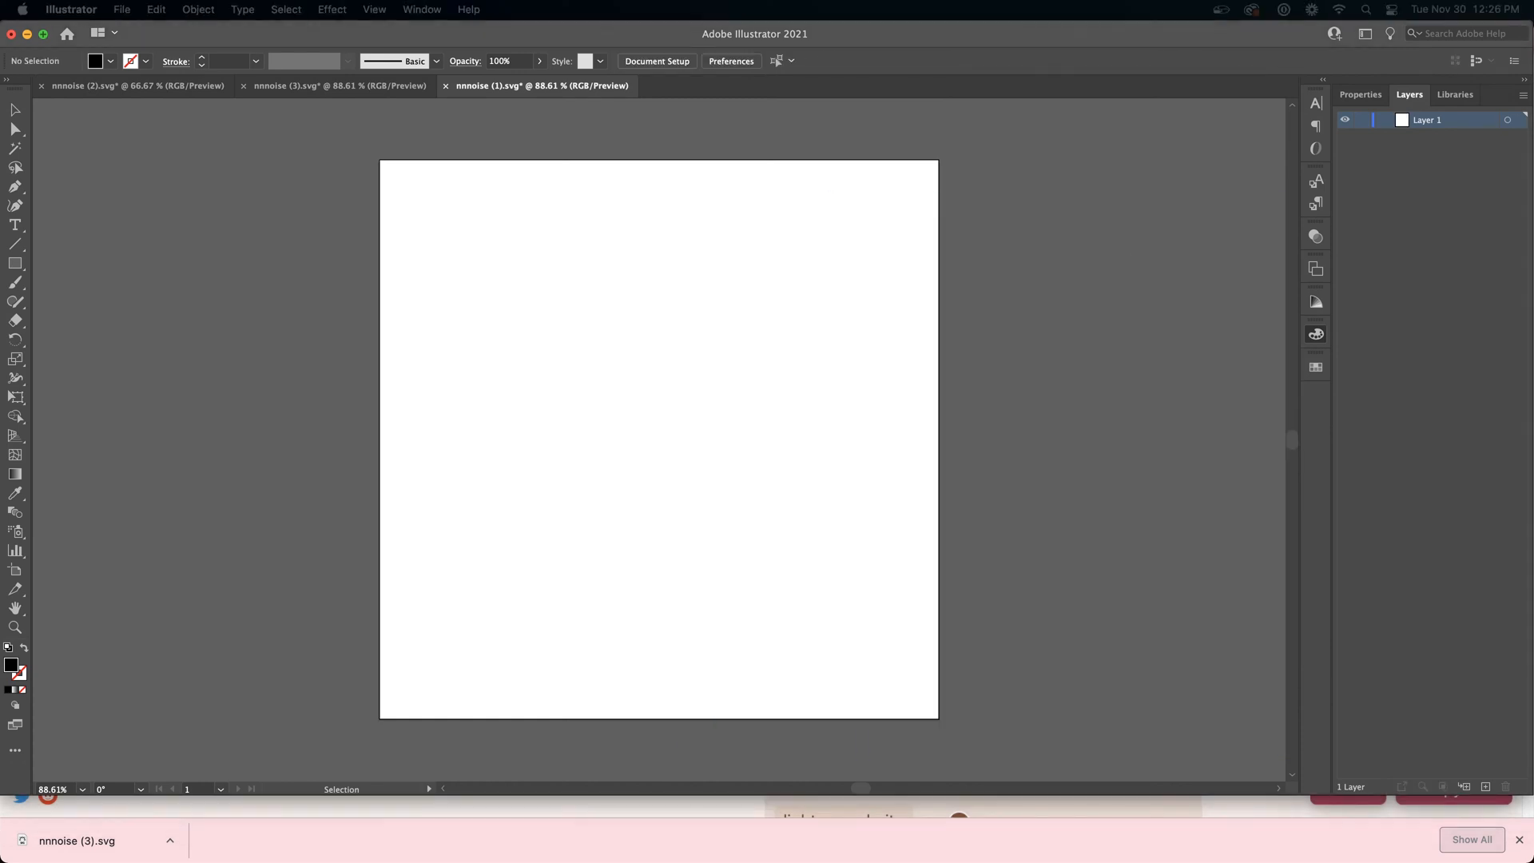
left_click(446, 812)
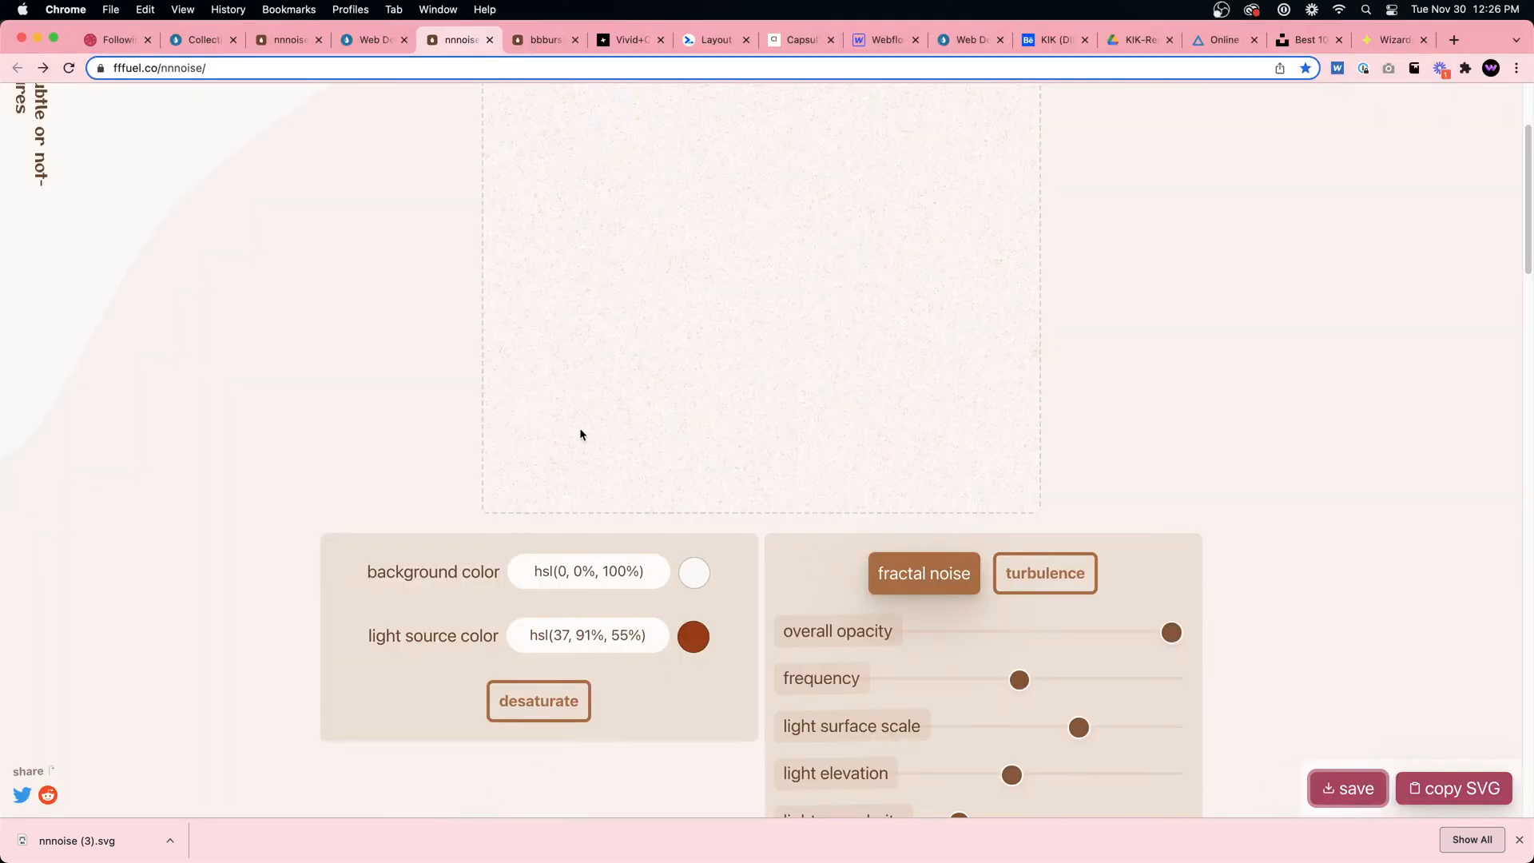
scroll(585, 432, "up", 1)
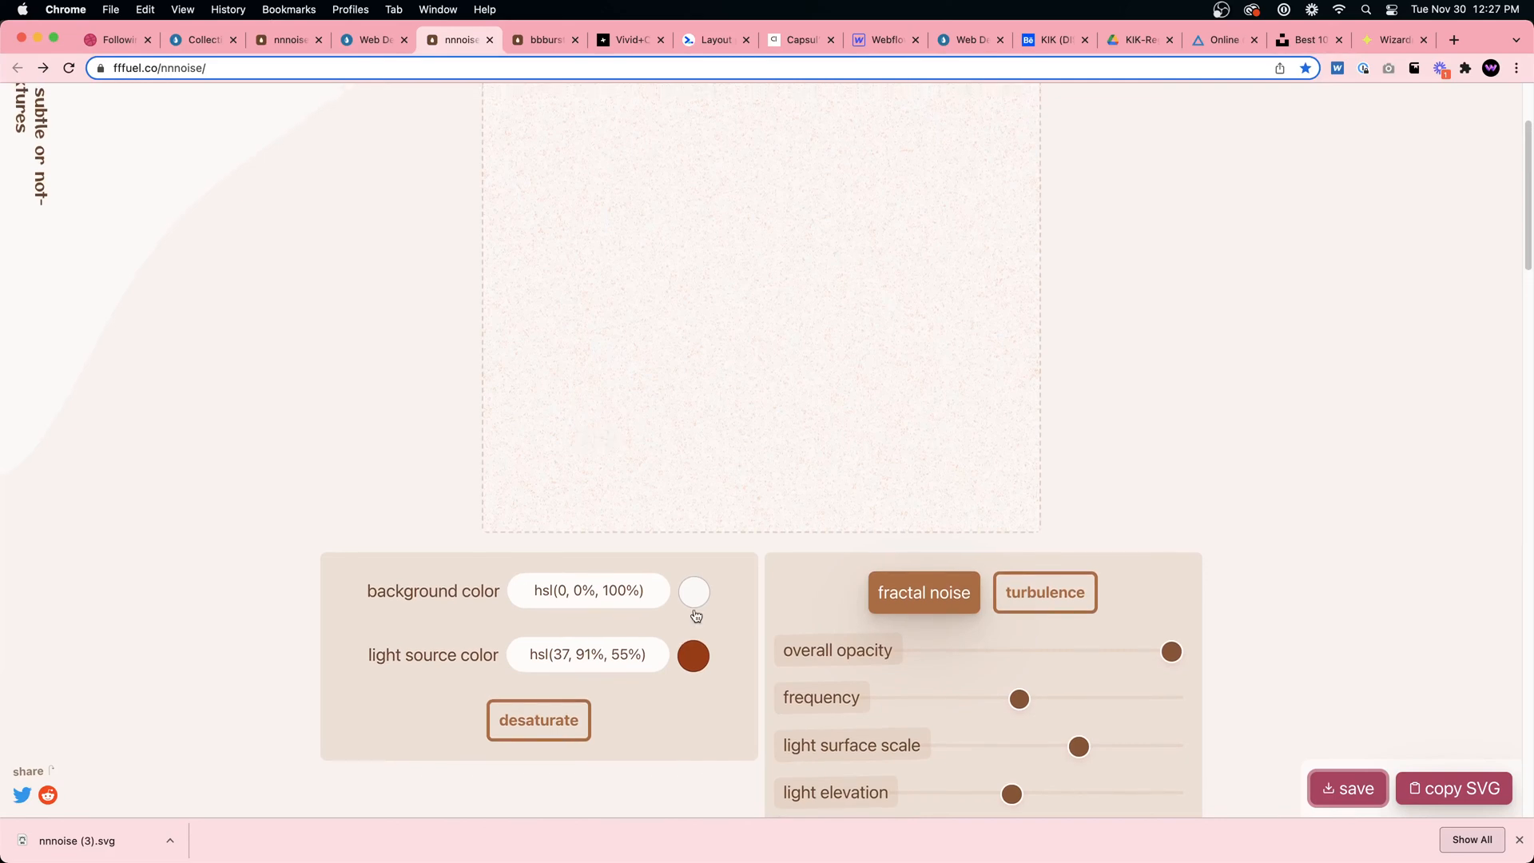
left_click(693, 653)
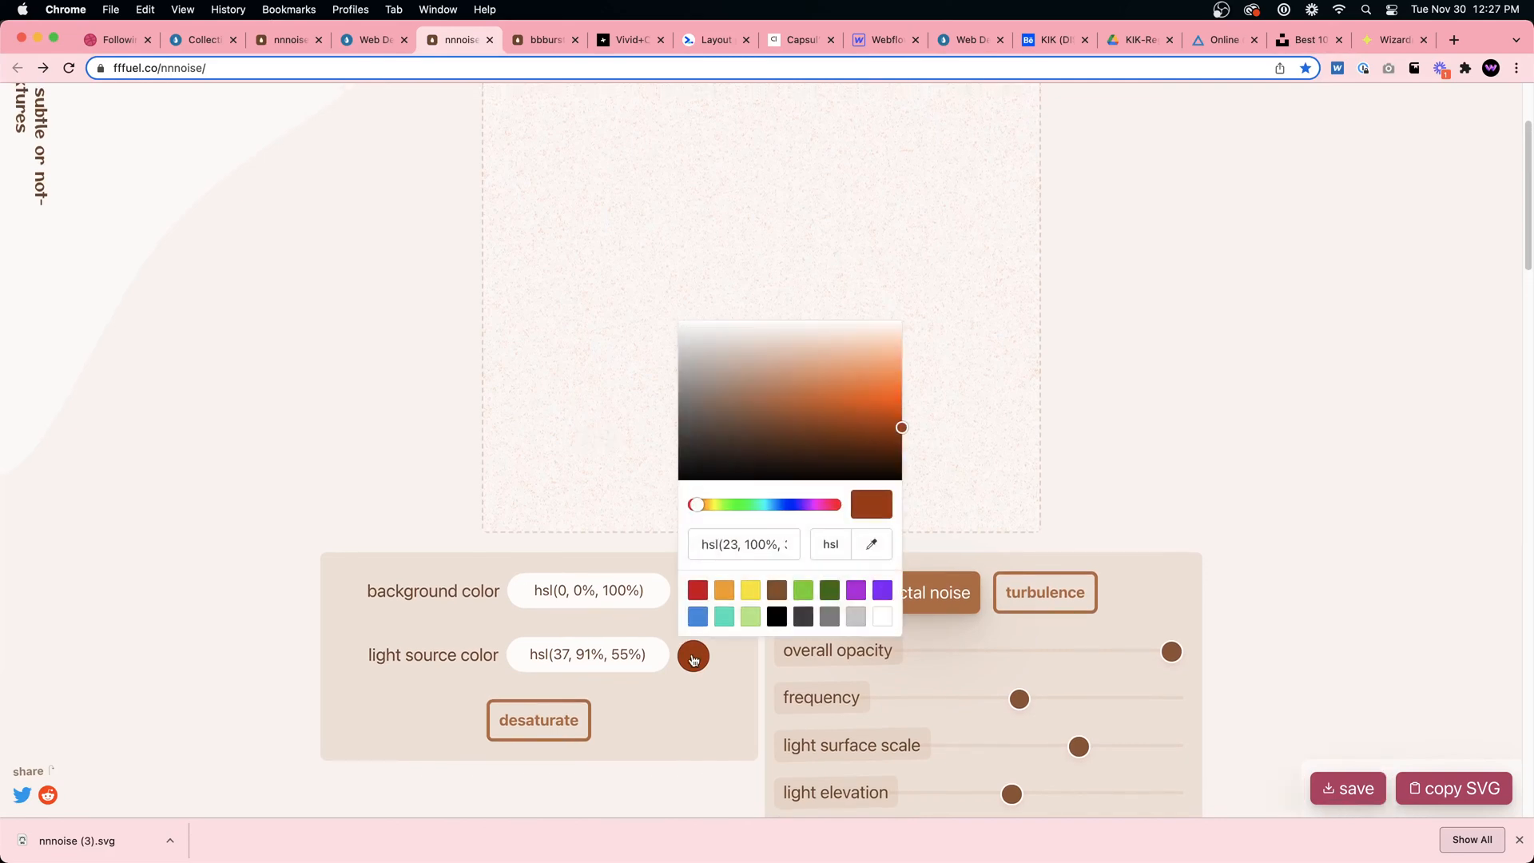
left_click(779, 614)
left_click(804, 591)
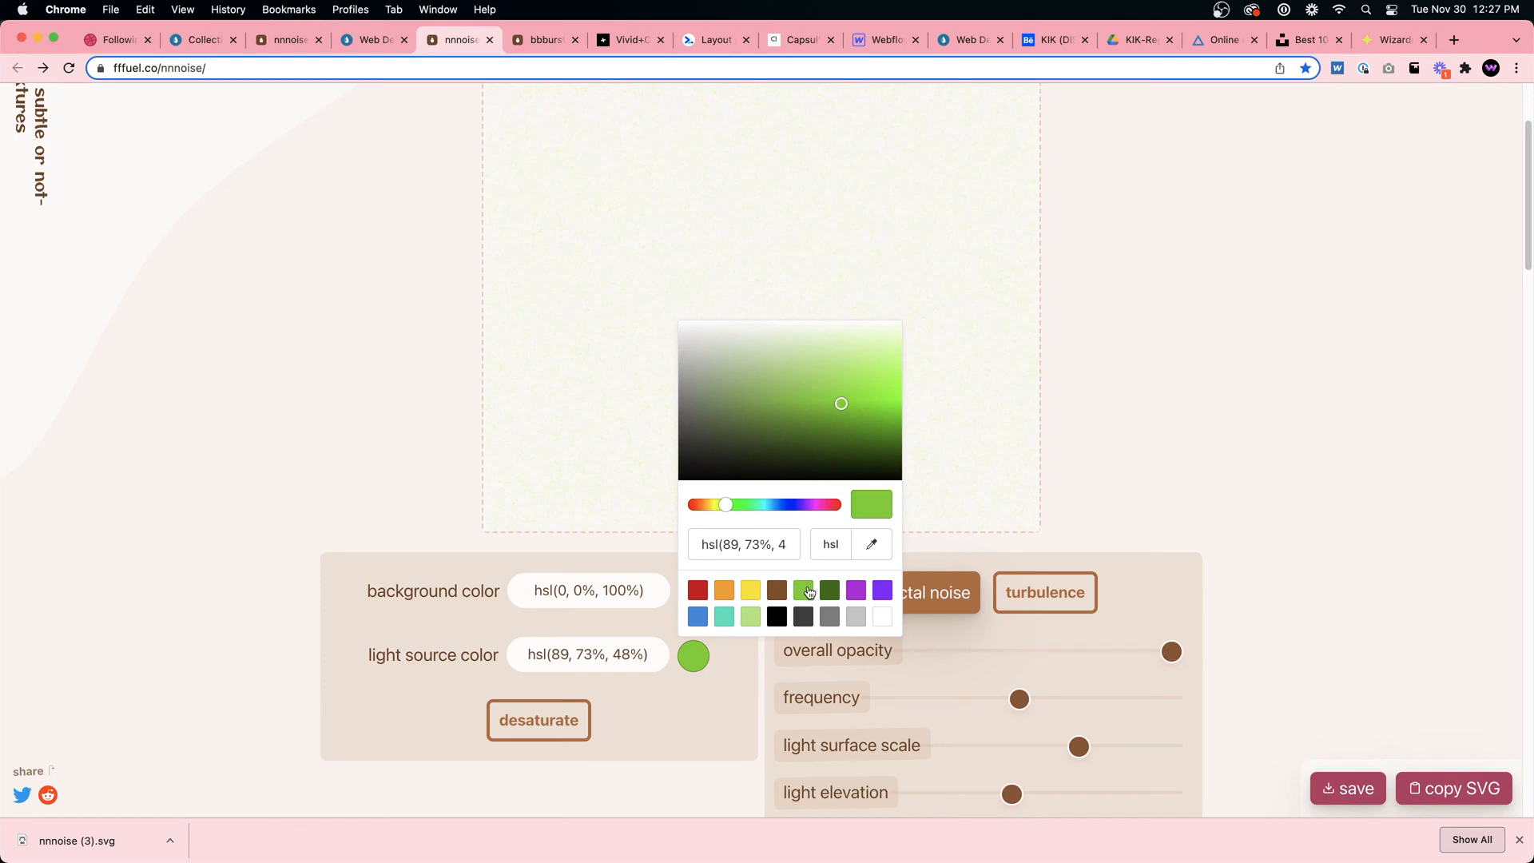
left_click(486, 549)
Set the noise background color to white, hsl(0, 0%, 100%), and the light source color to the orange swatch, hsl(37, 91%, 55%)
left_click(694, 592)
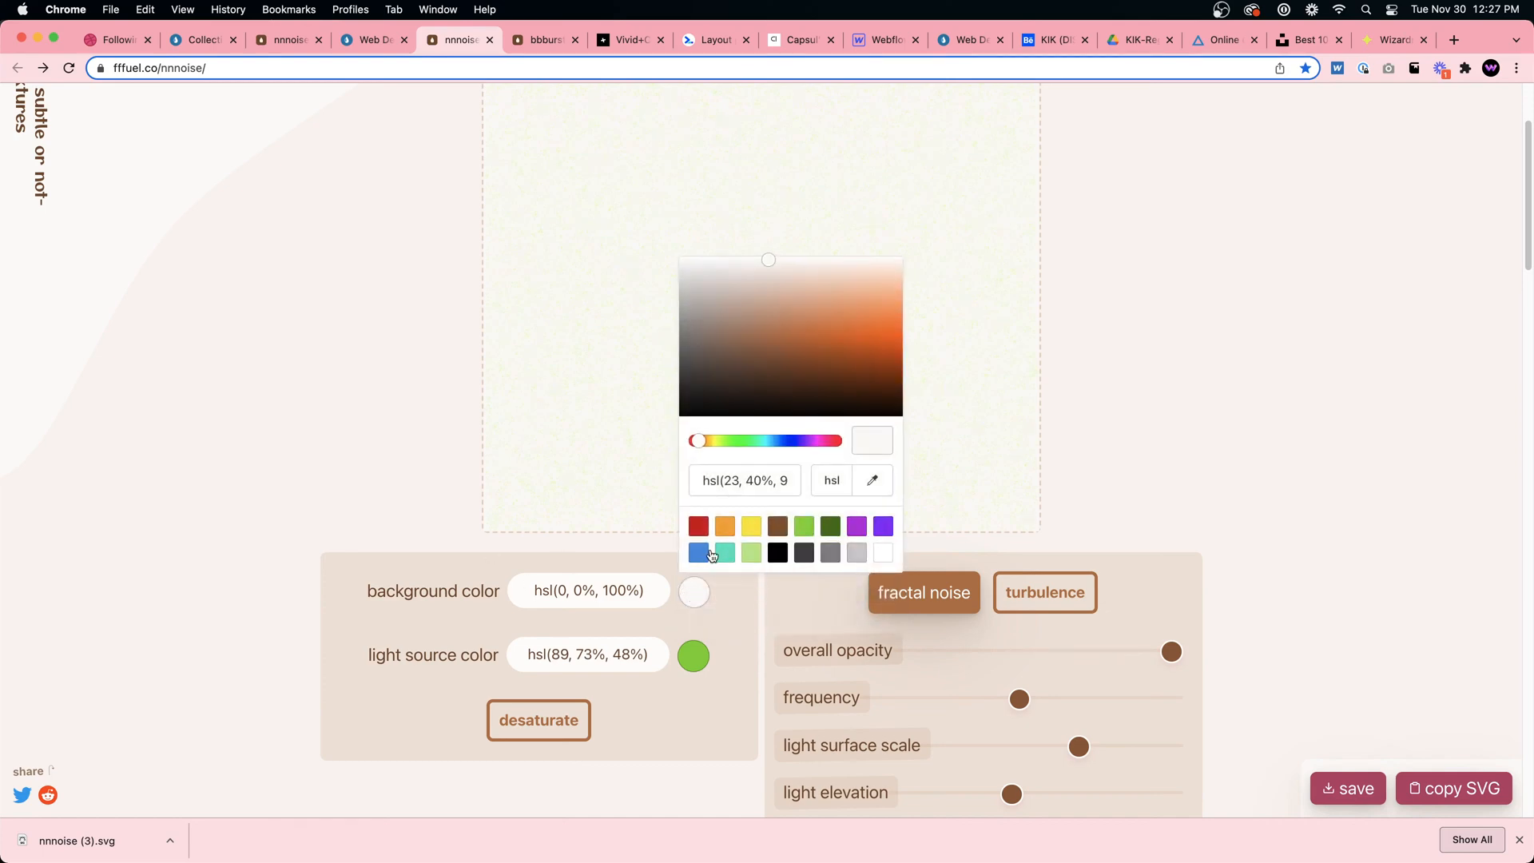
left_click(881, 553)
left_click(680, 654)
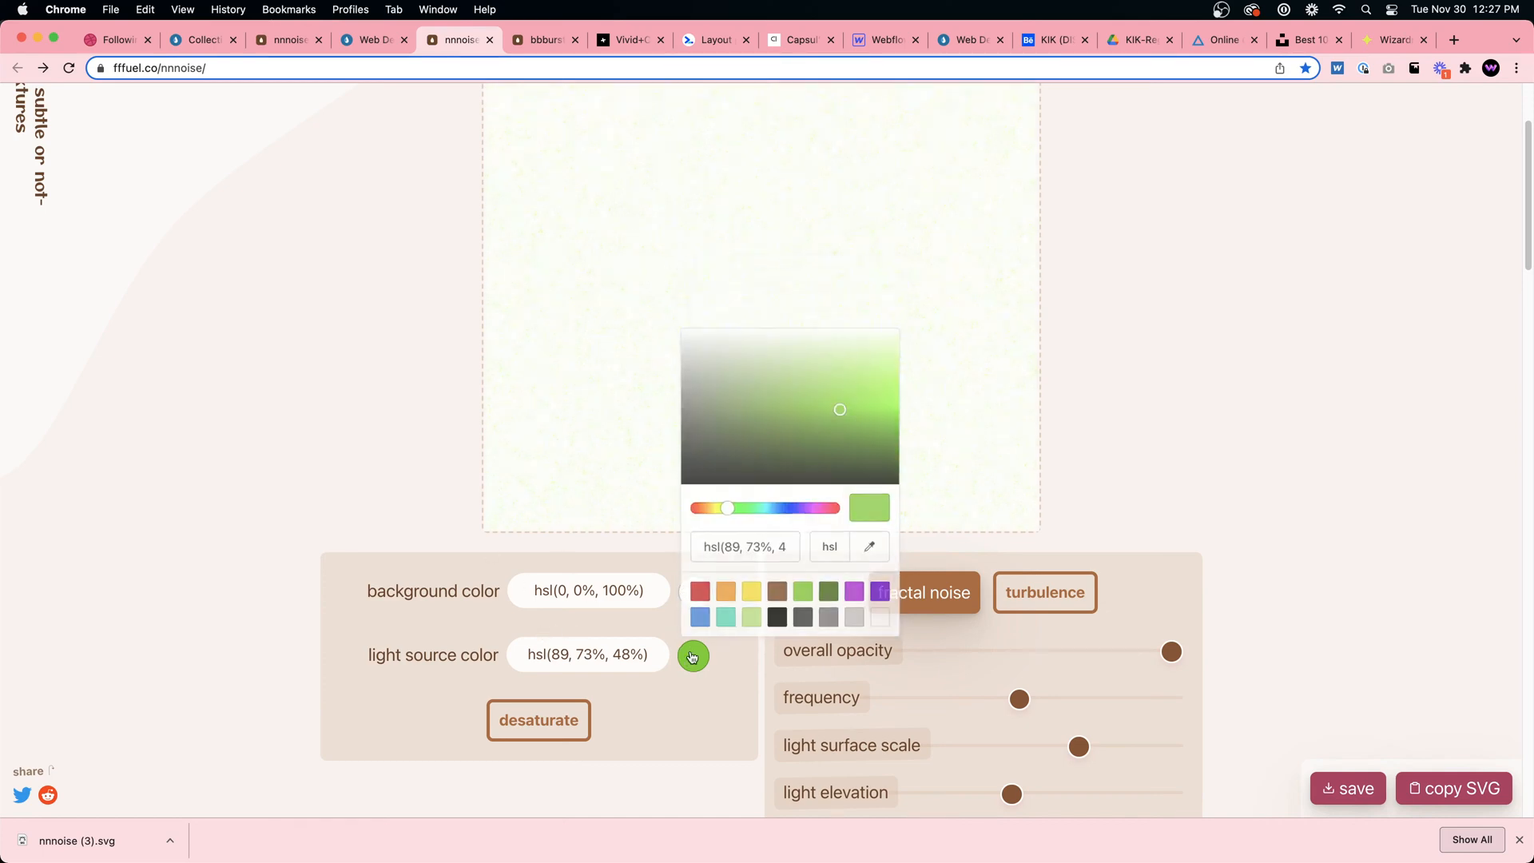
left_click(725, 595)
left_click(460, 392)
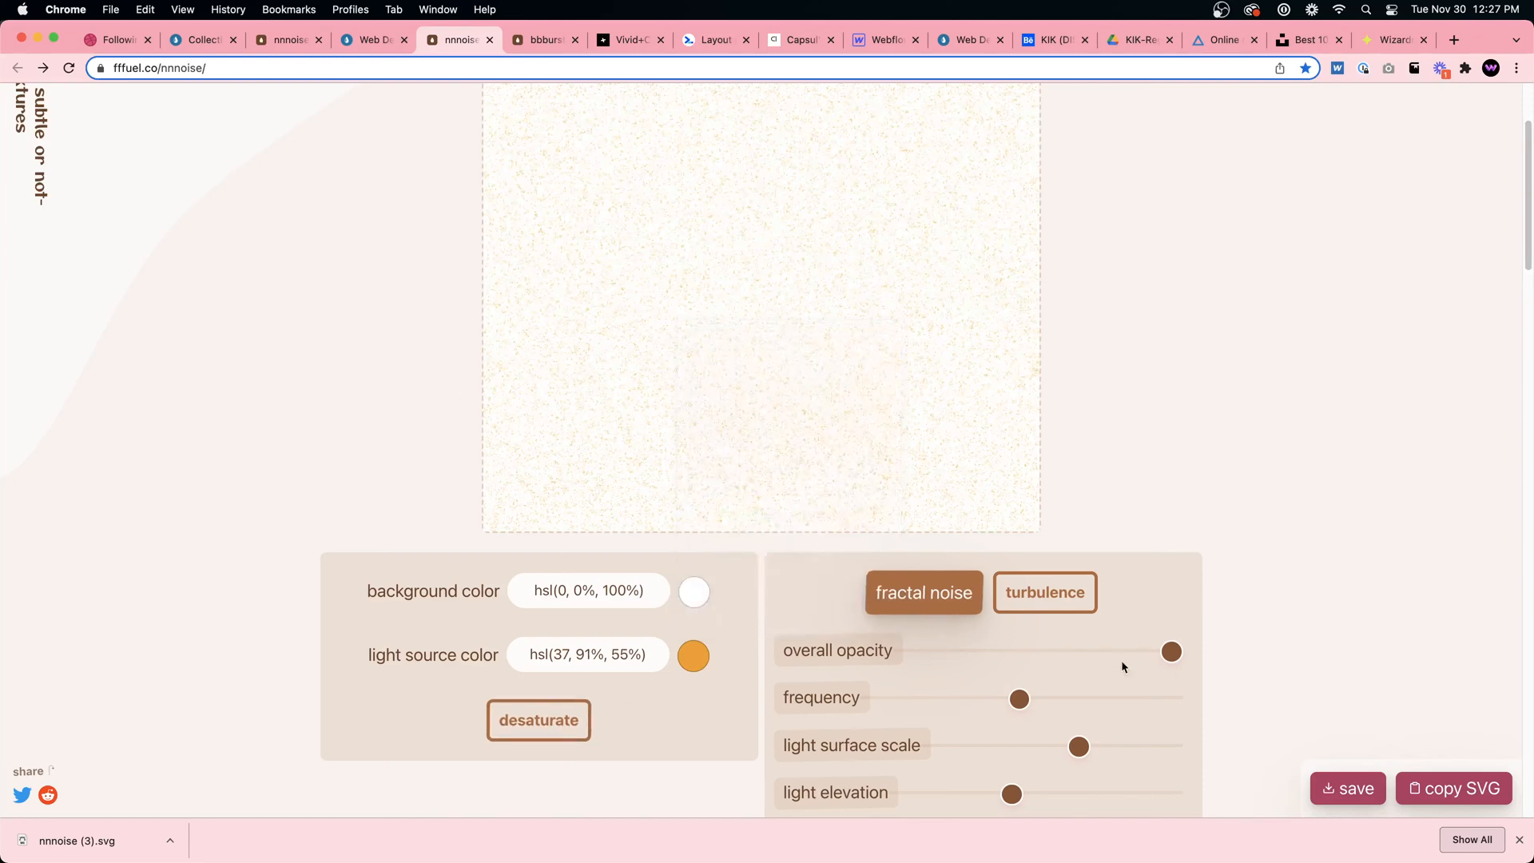
Save the orange noise texture as an SVG and open the downloaded nnnoise (4).svg in Illustrator
left_click(1340, 779)
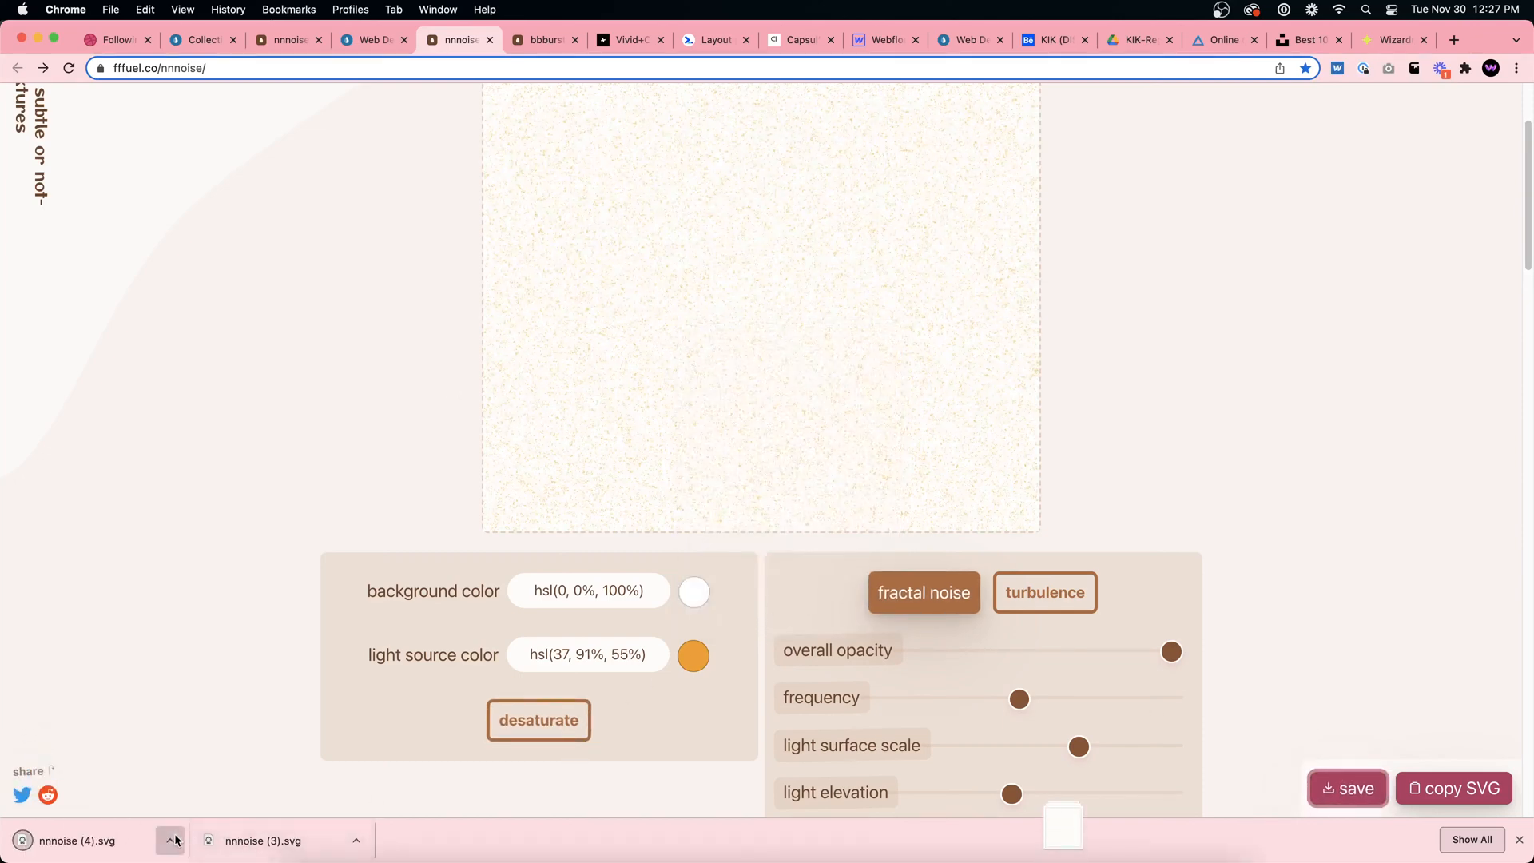
left_click(169, 841)
left_click(285, 813)
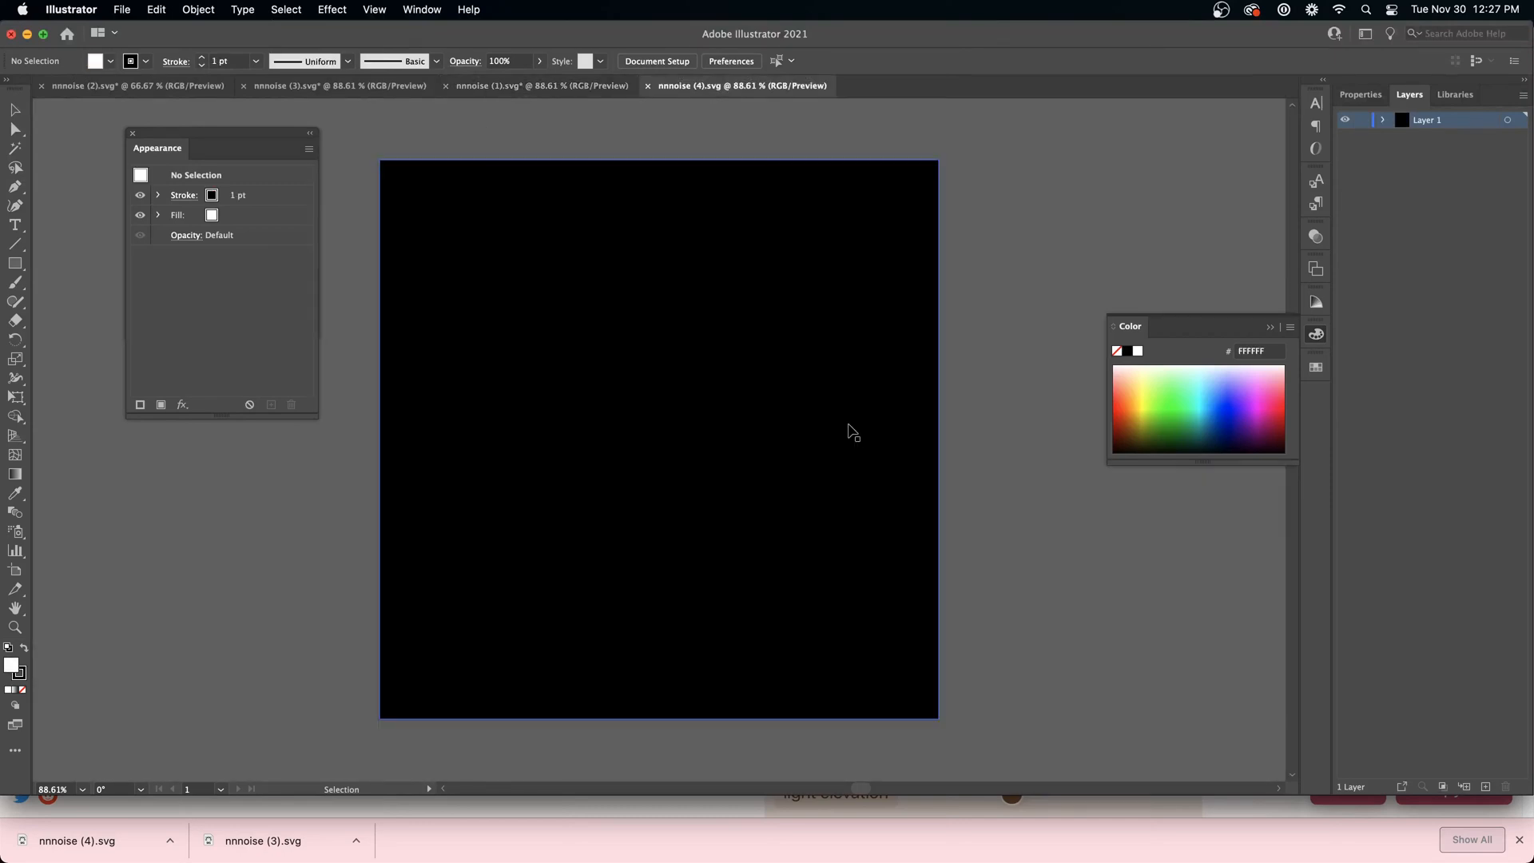
Move the two stacked black squares of nnnoise (4).svg apart, offsetting both from the artboard
left_click(657, 408)
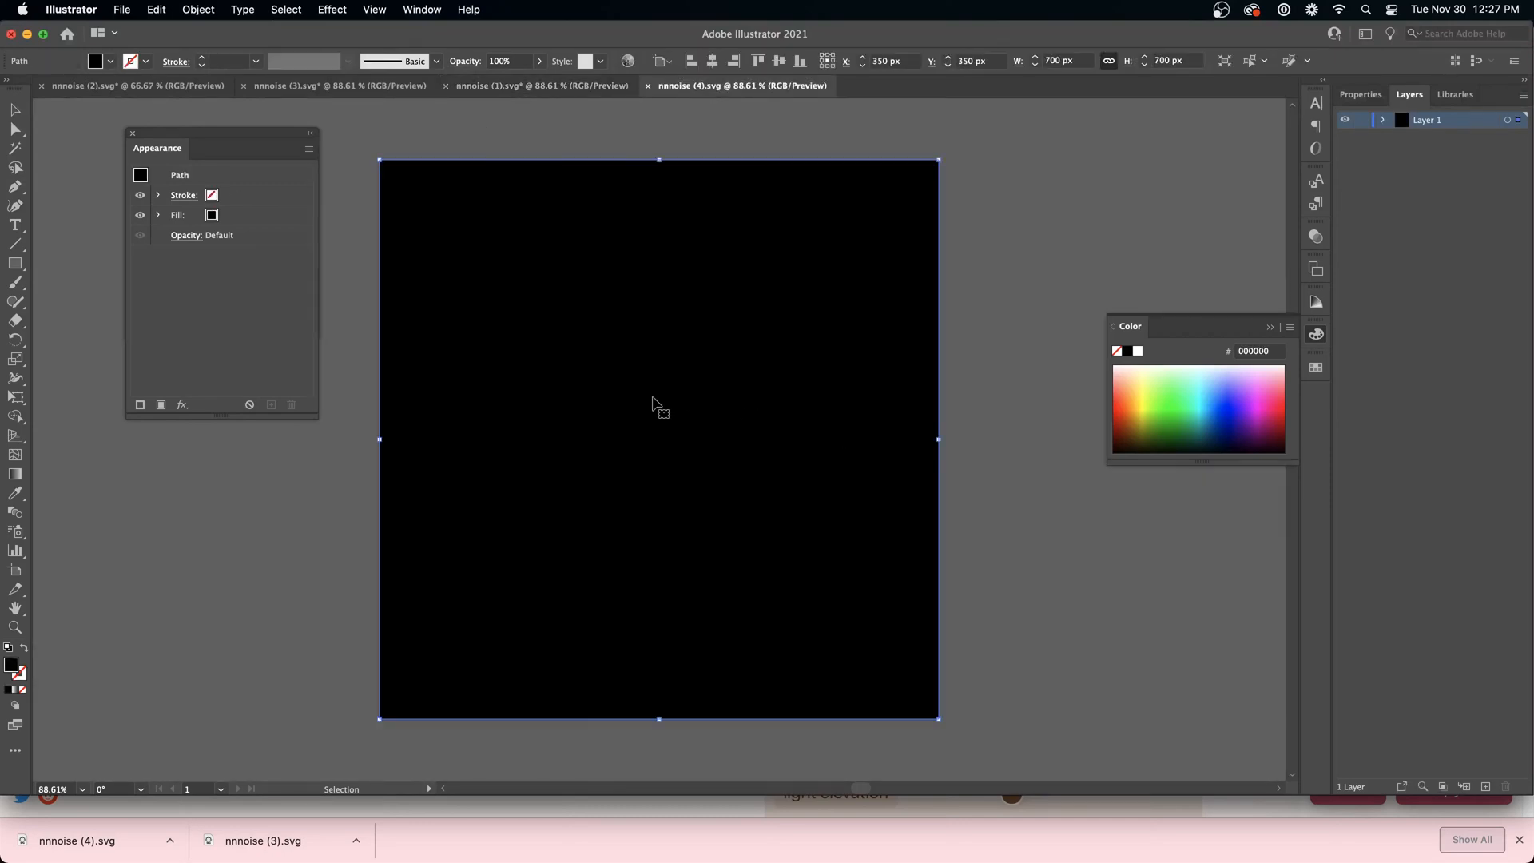
left_click_drag(658, 407, 860, 438)
left_click(393, 335)
left_click_drag(444, 316, 697, 408)
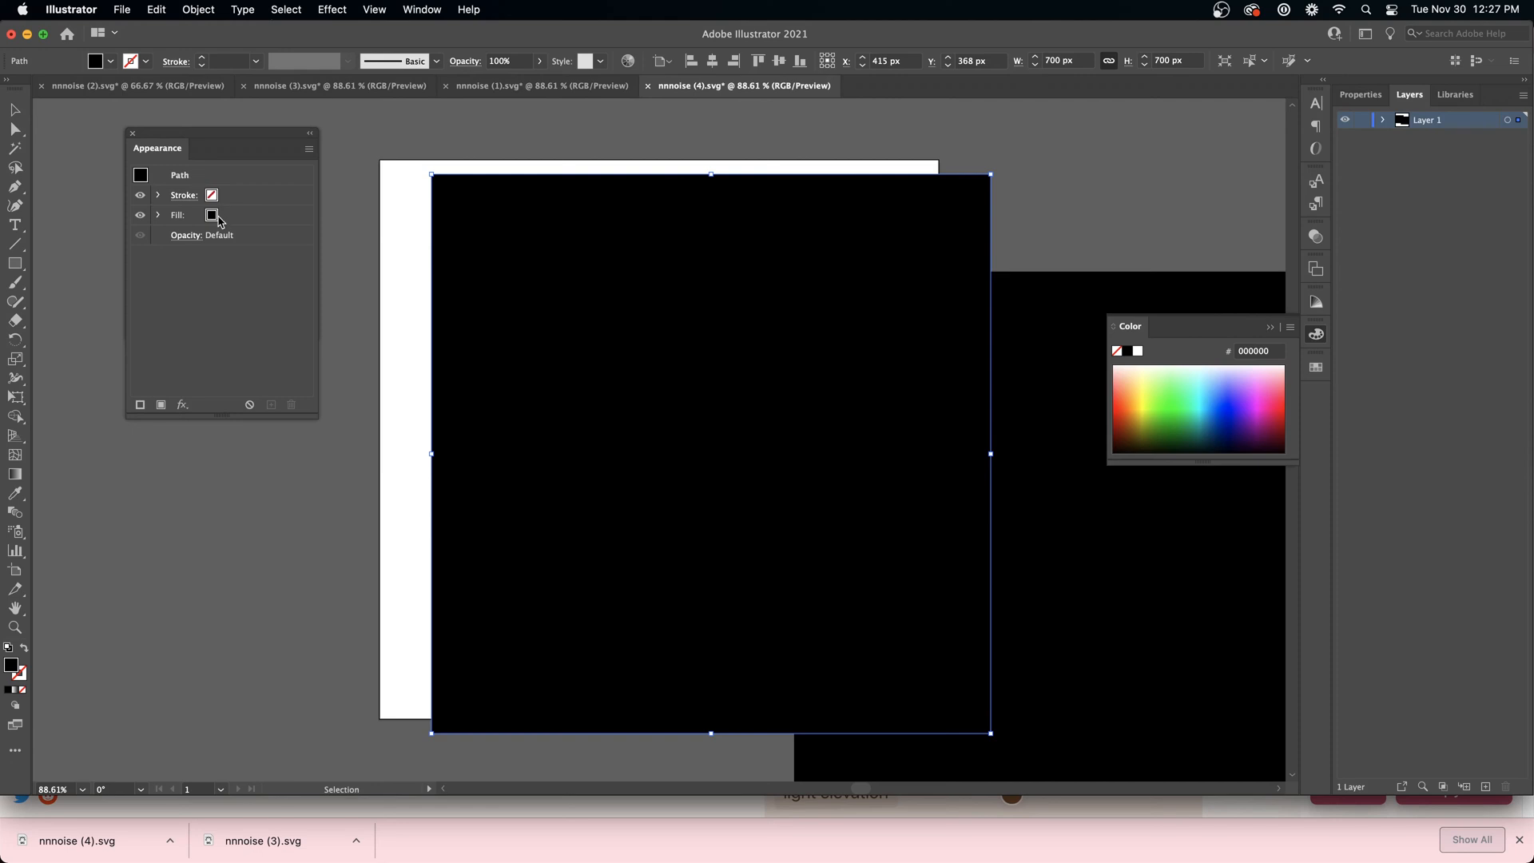
Hide the black fill of both offset squares in nnnoise (4).svg and deselect them
left_click(139, 221)
left_click(139, 218)
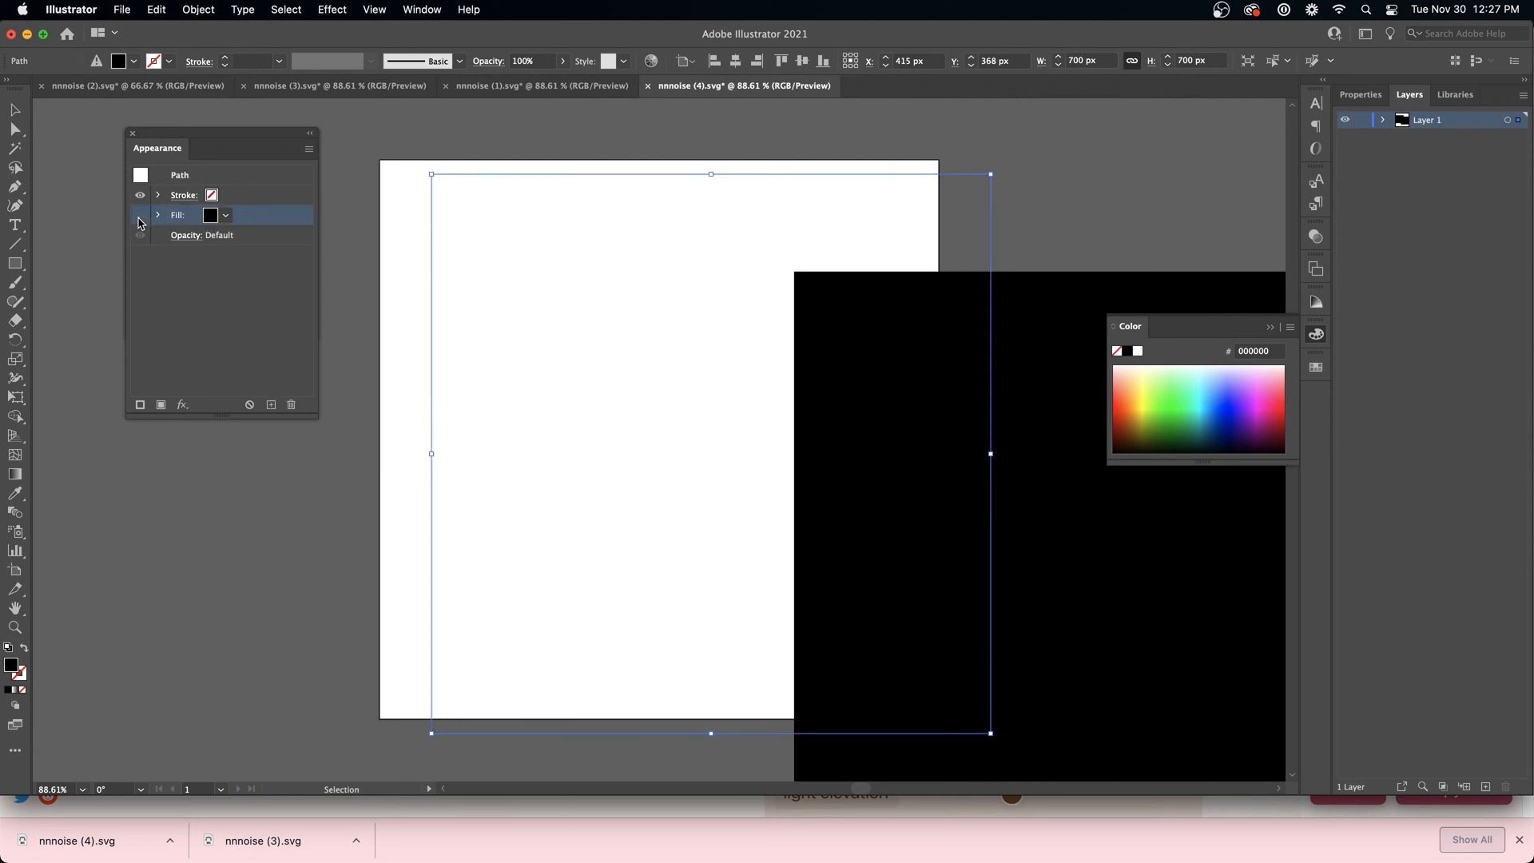
left_click(1164, 597)
left_click(142, 215)
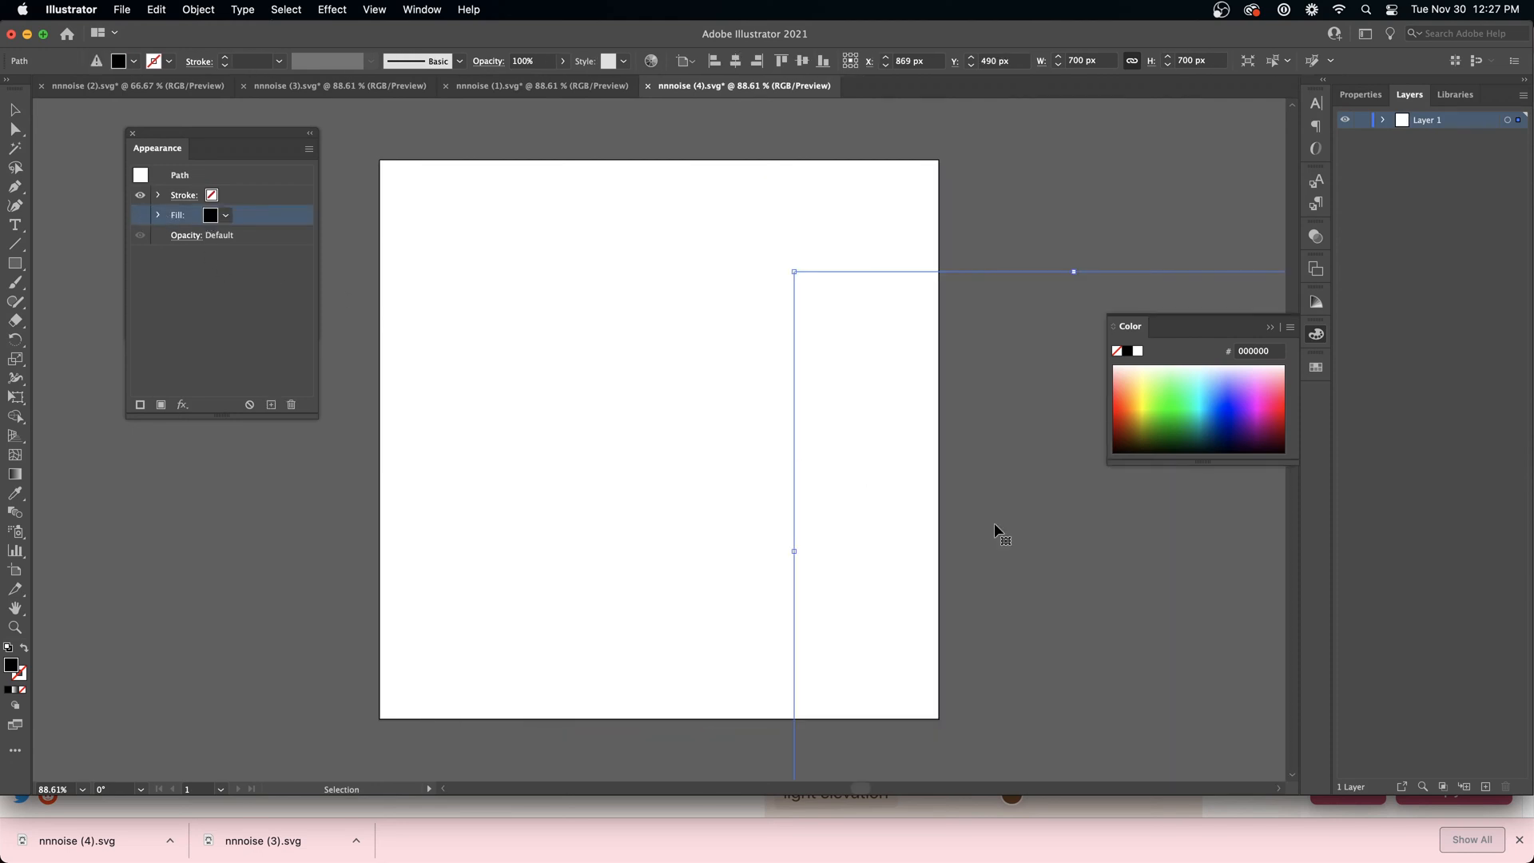
left_click(651, 447)
left_click(1067, 572)
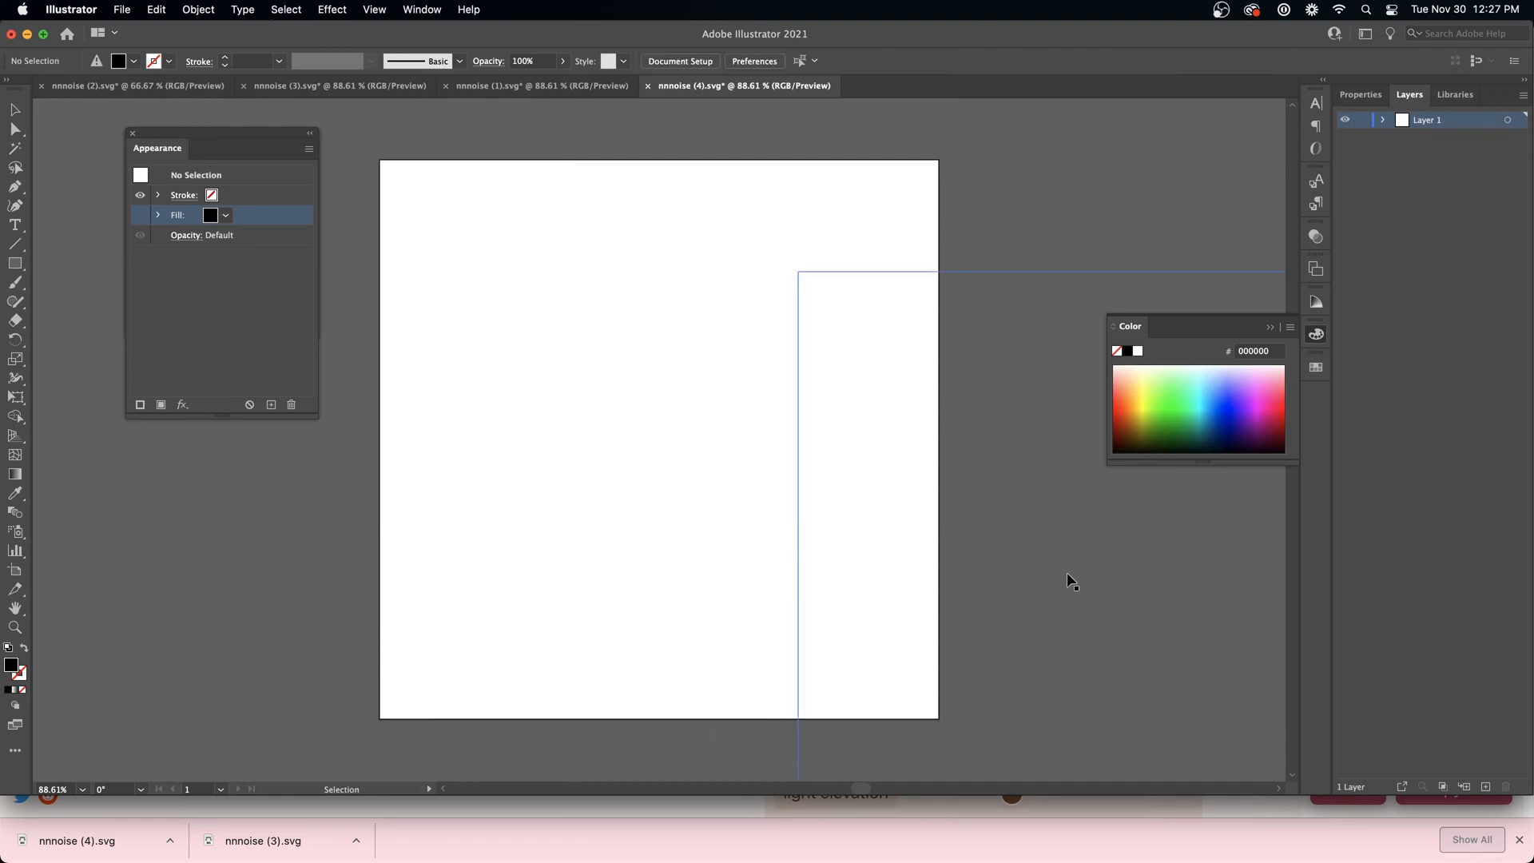
Switch back to Chrome and try to open the Free Font: Galgo Condensed page from Codrops Collective #690, dismissing the downloads bar
left_click(518, 850)
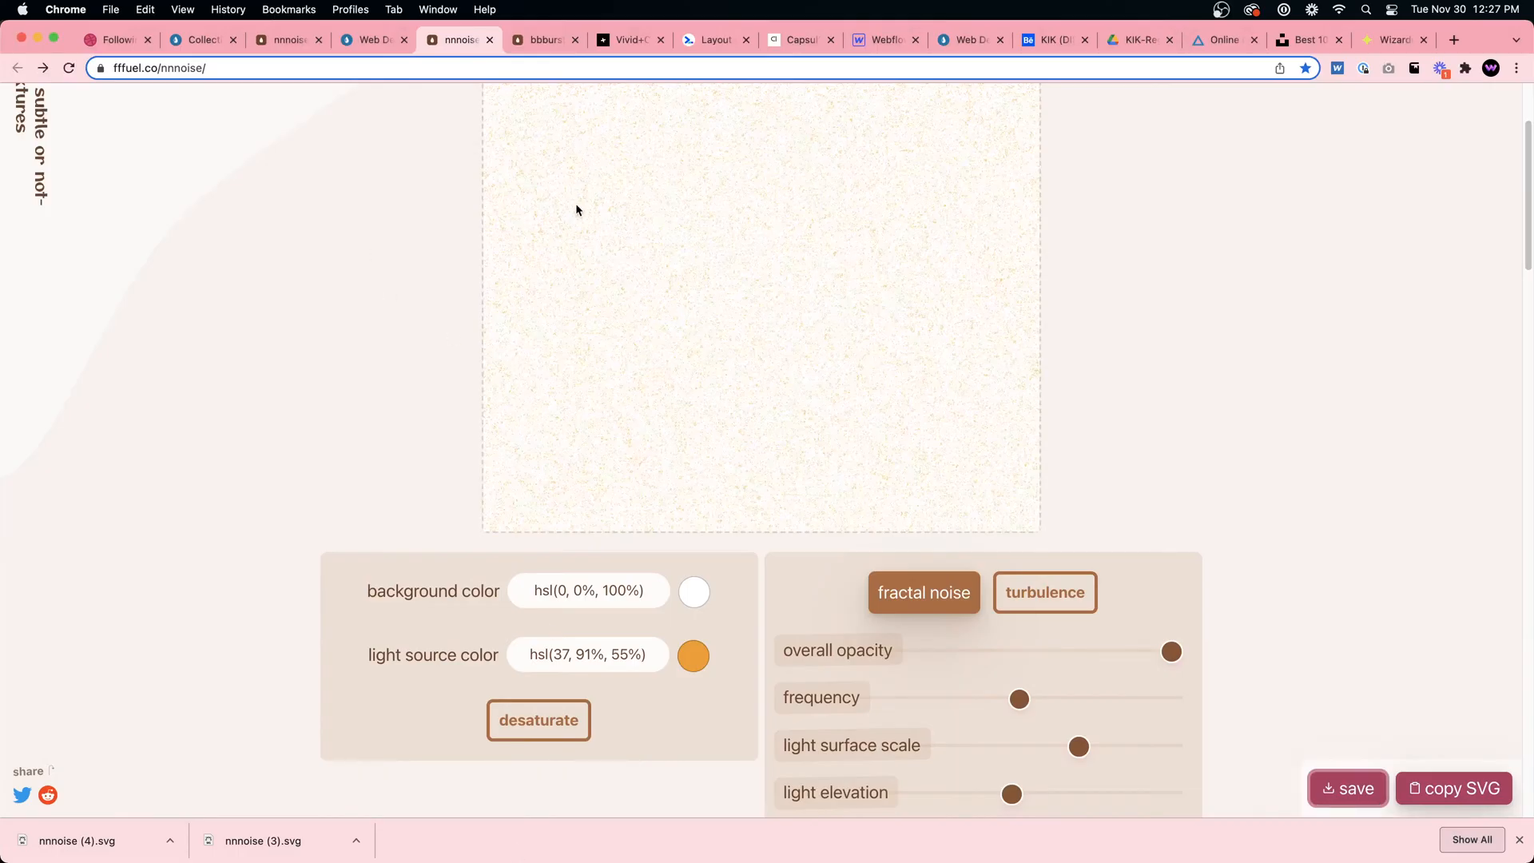
left_click(352, 43)
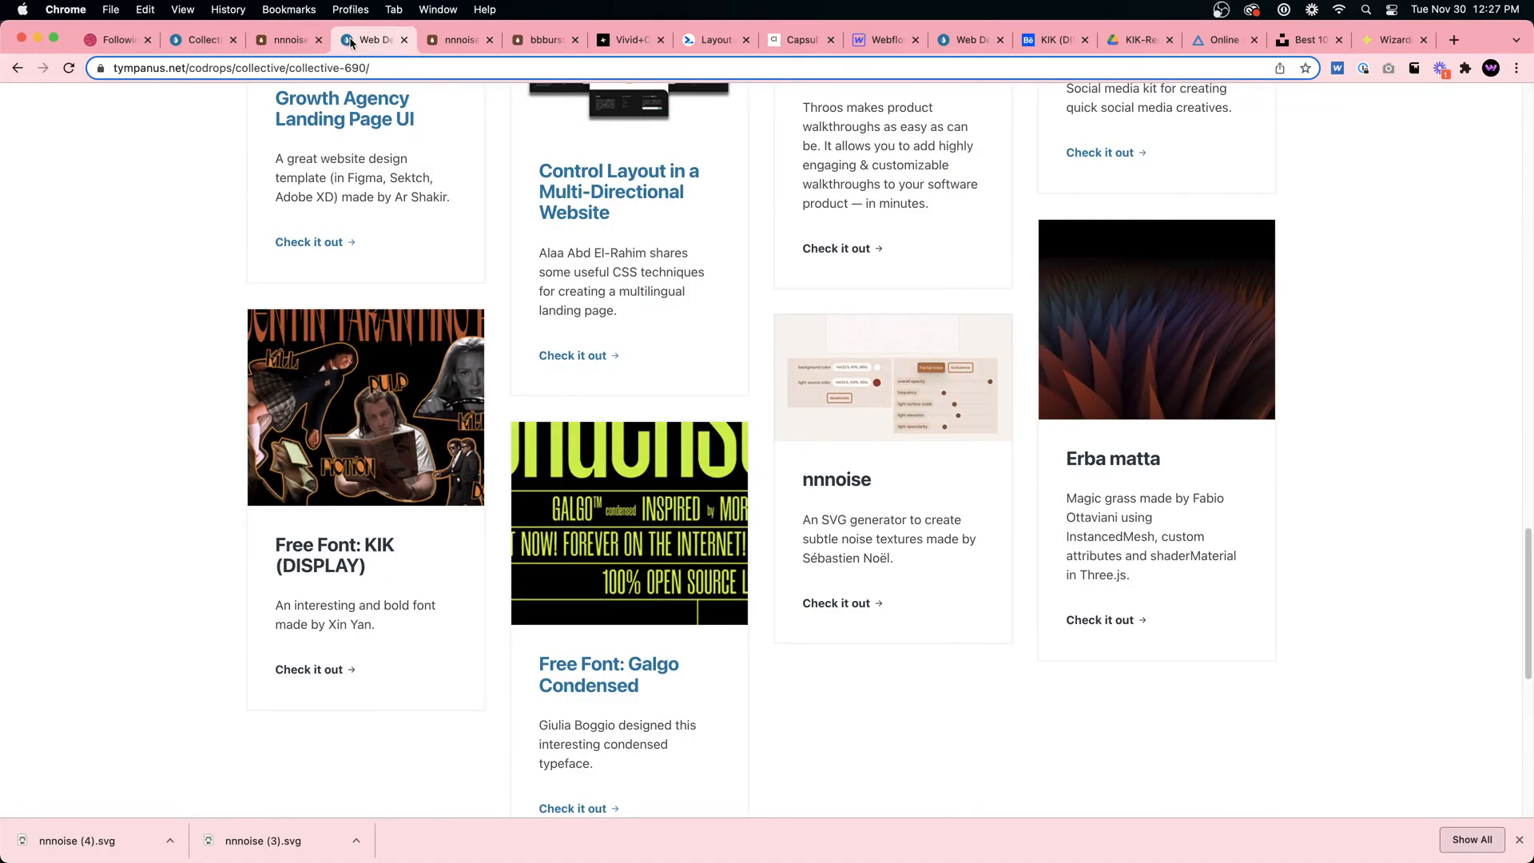
scroll(616, 495, "down", 1)
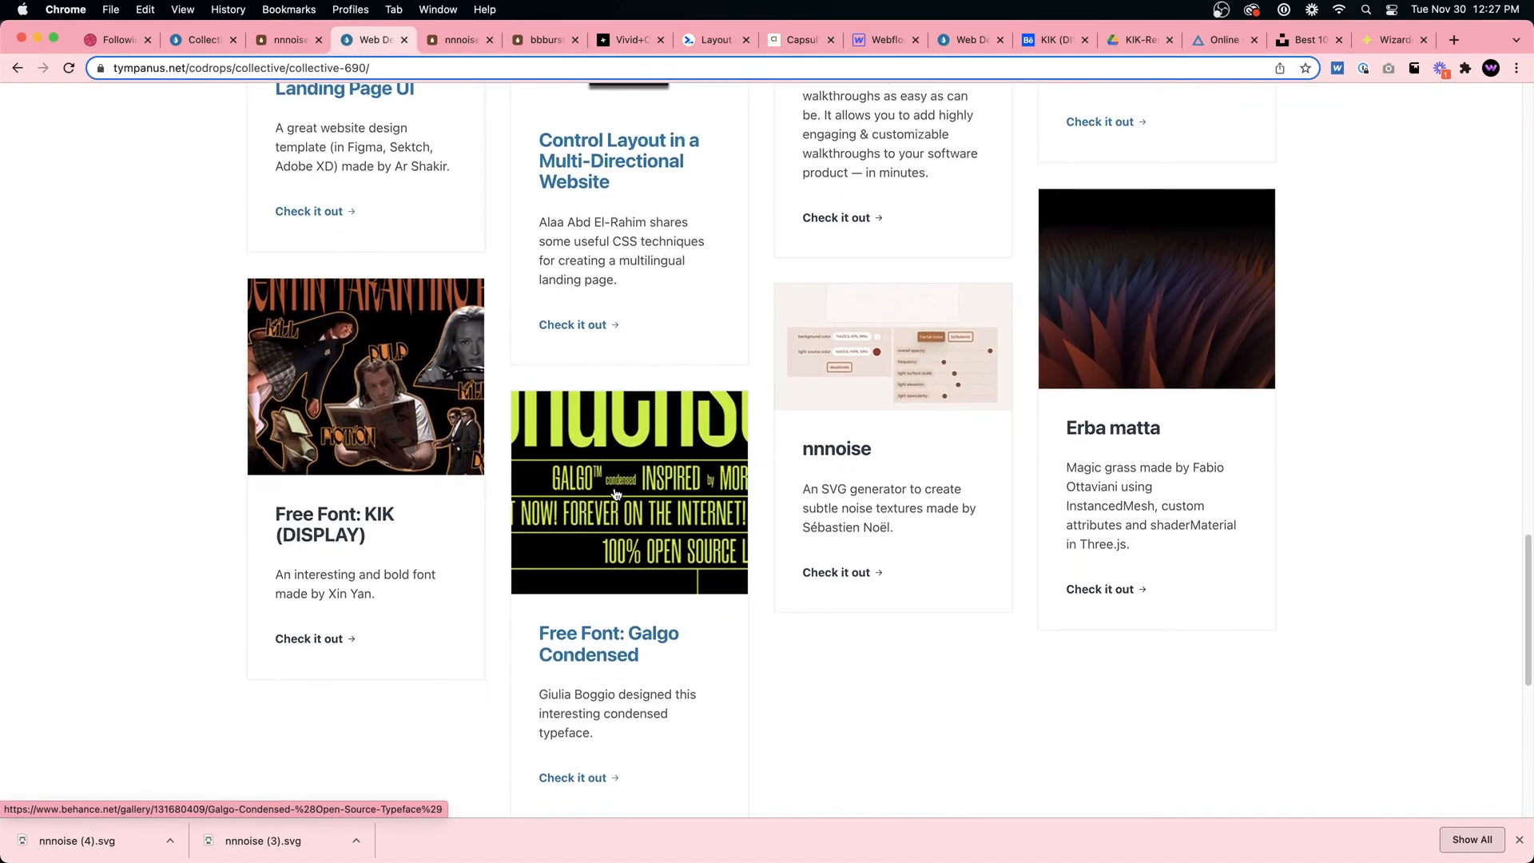
left_click(616, 494)
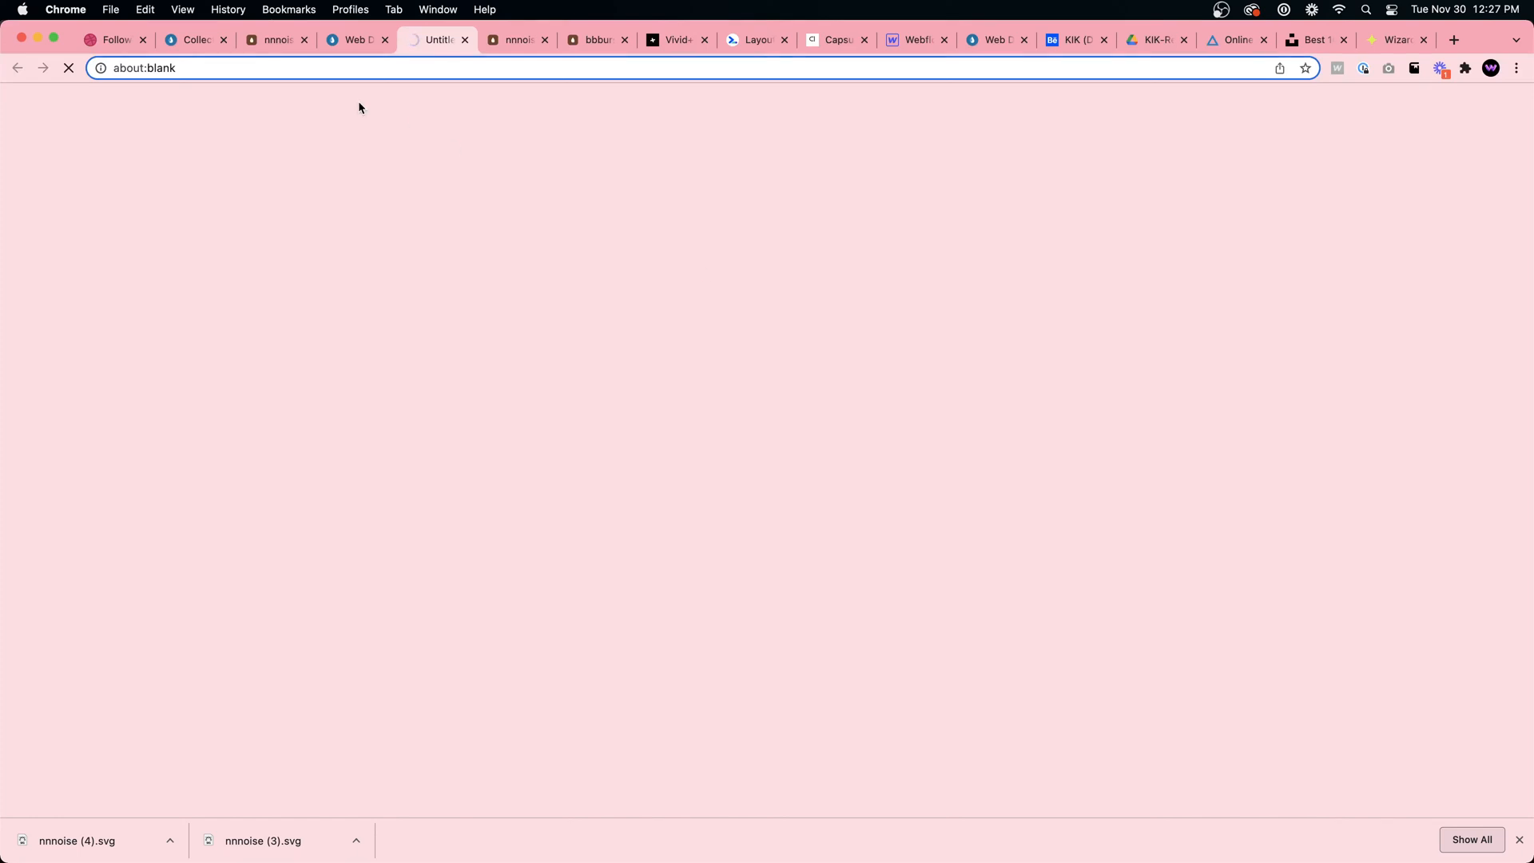
left_click(1516, 839)
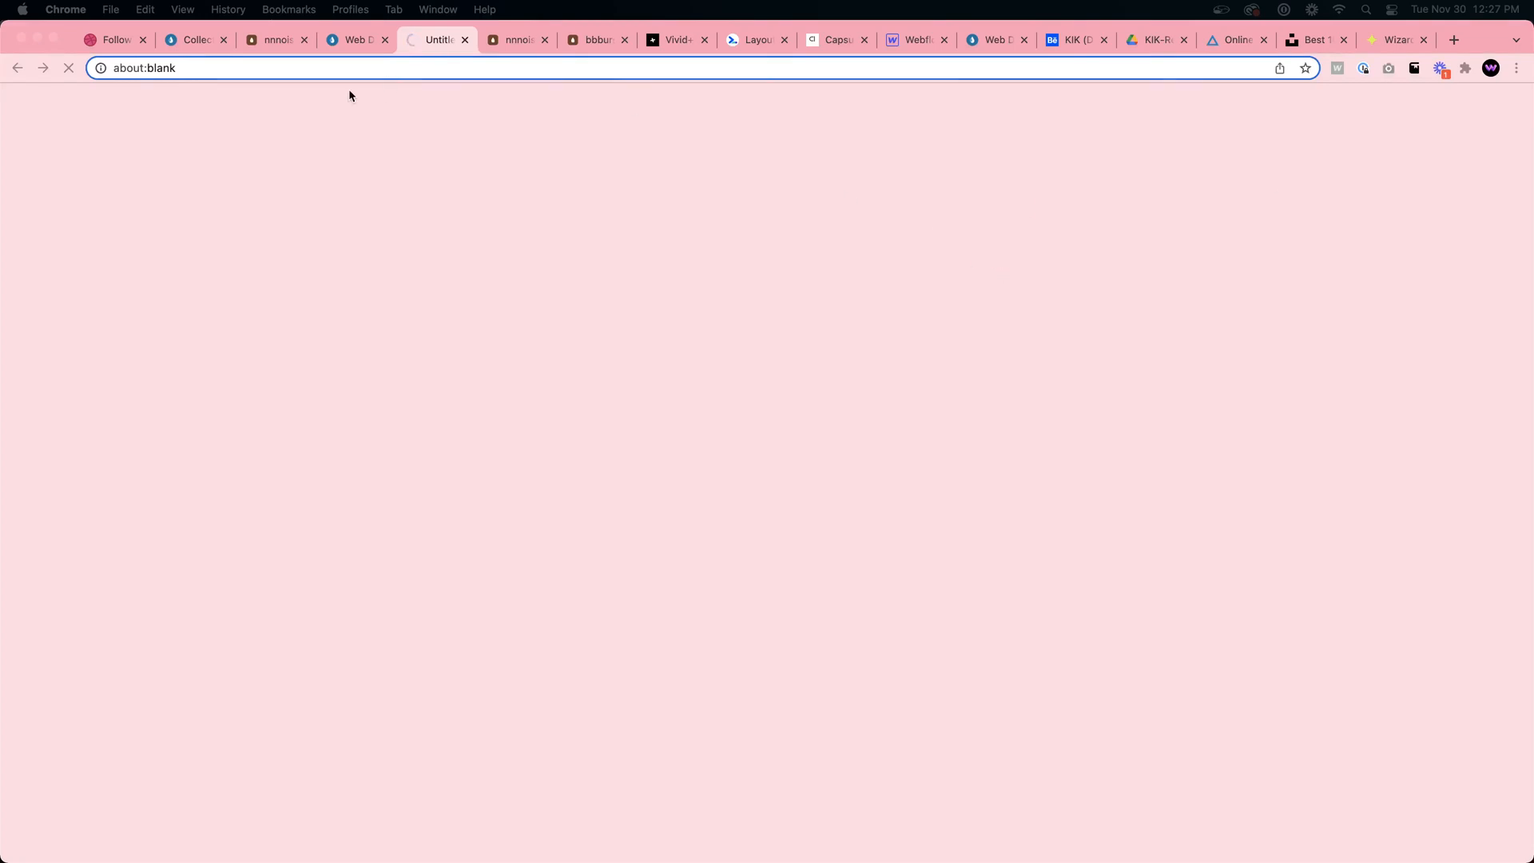
Check the Collective #690 and vividand.co pages while the Galgo Condensed page loads, and close the Galgo Condensed tab
left_click(334, 43)
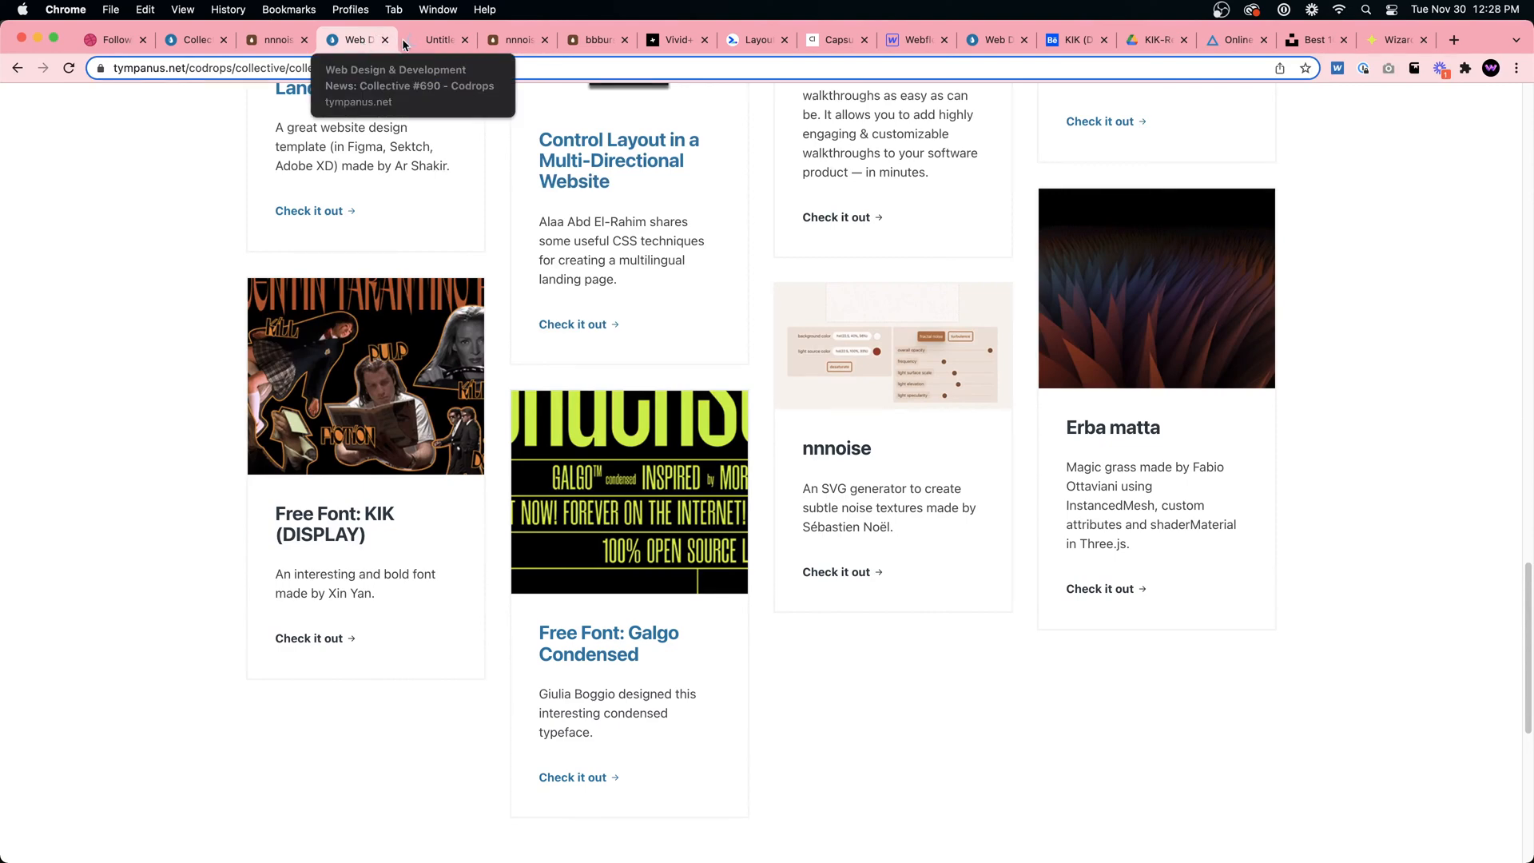
left_click(427, 43)
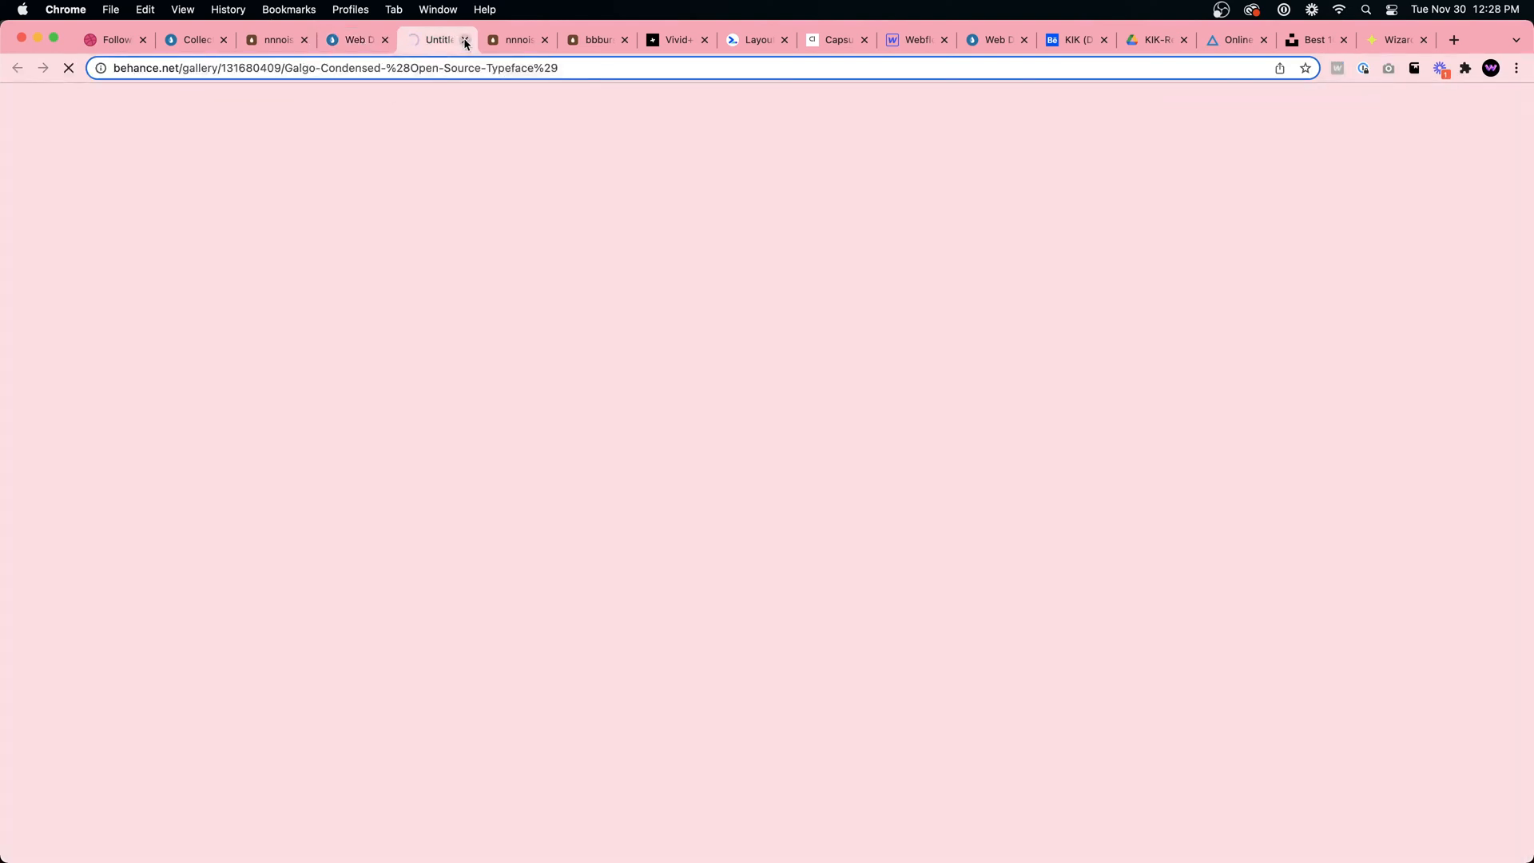
key("ctrl+shift+Tab")
left_click(699, 47)
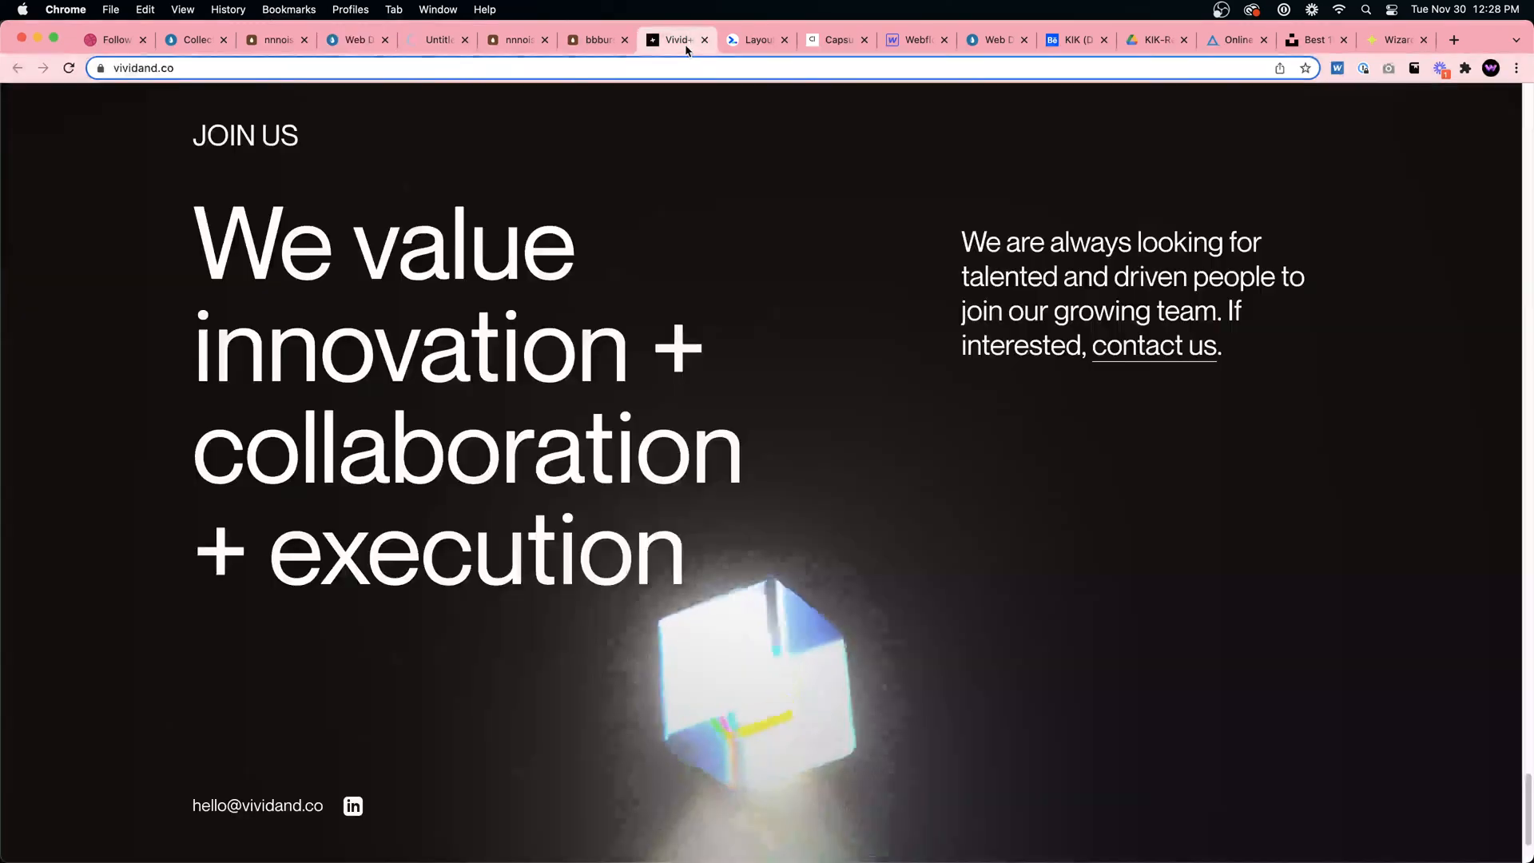
scroll(771, 292, "down", 2)
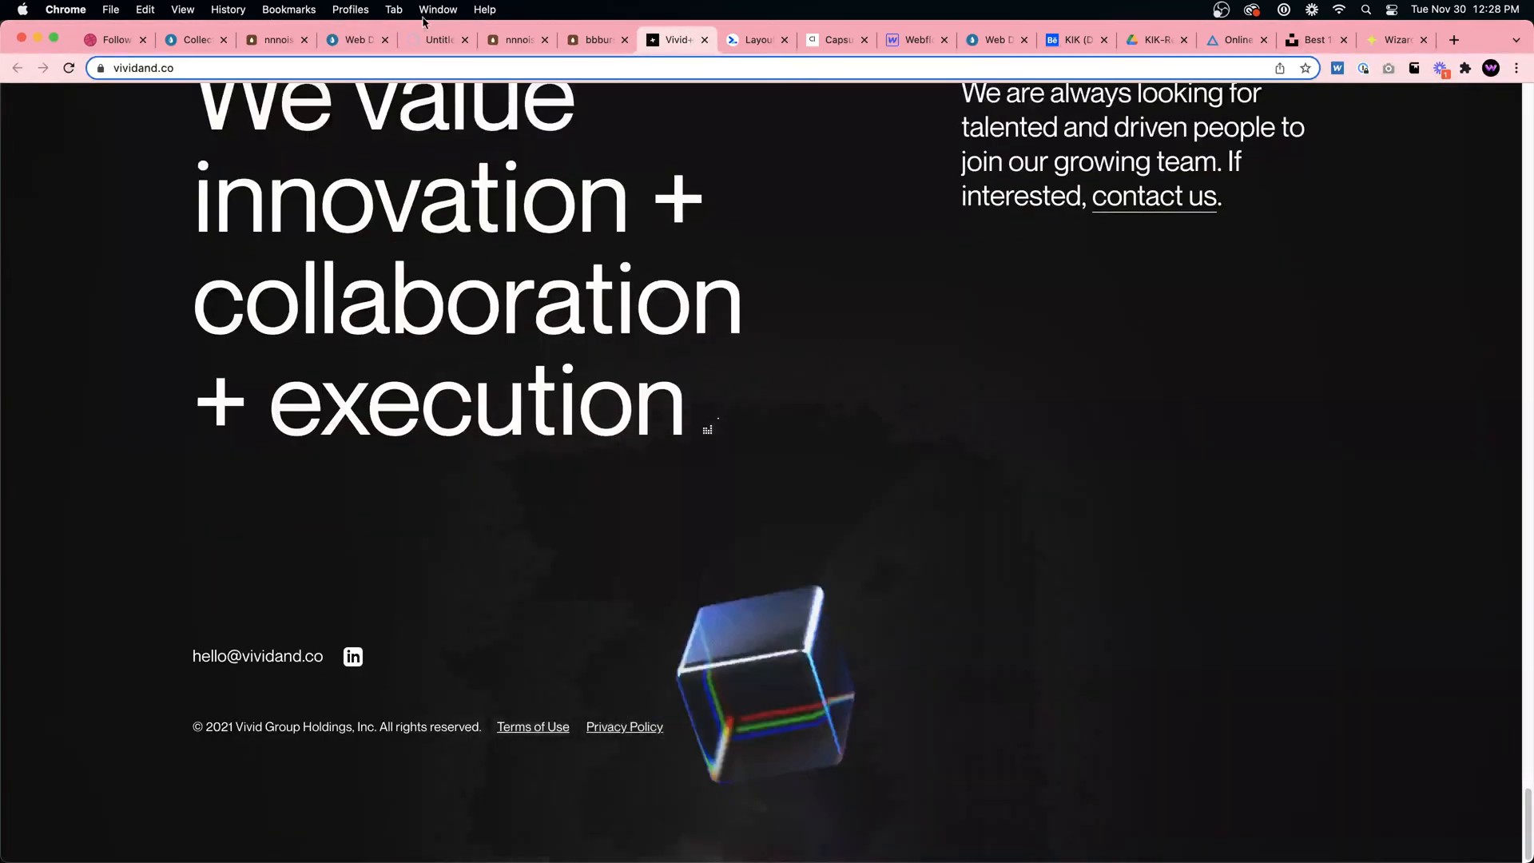
left_click(417, 42)
key("super+w")
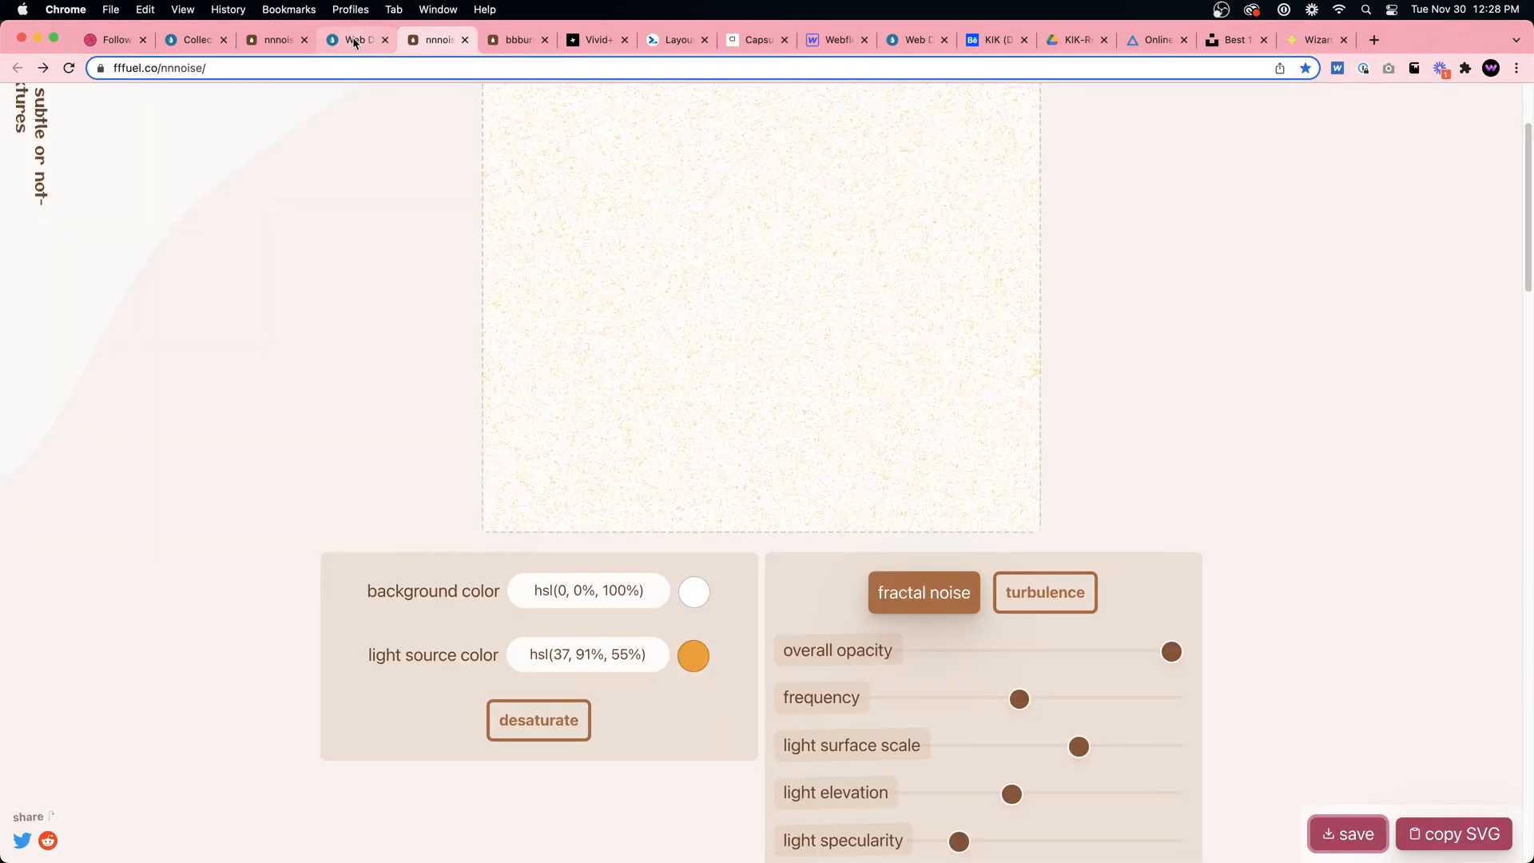
Retry the Galgo Condensed link on Collective #690 and close the tab it opens
left_click(352, 44)
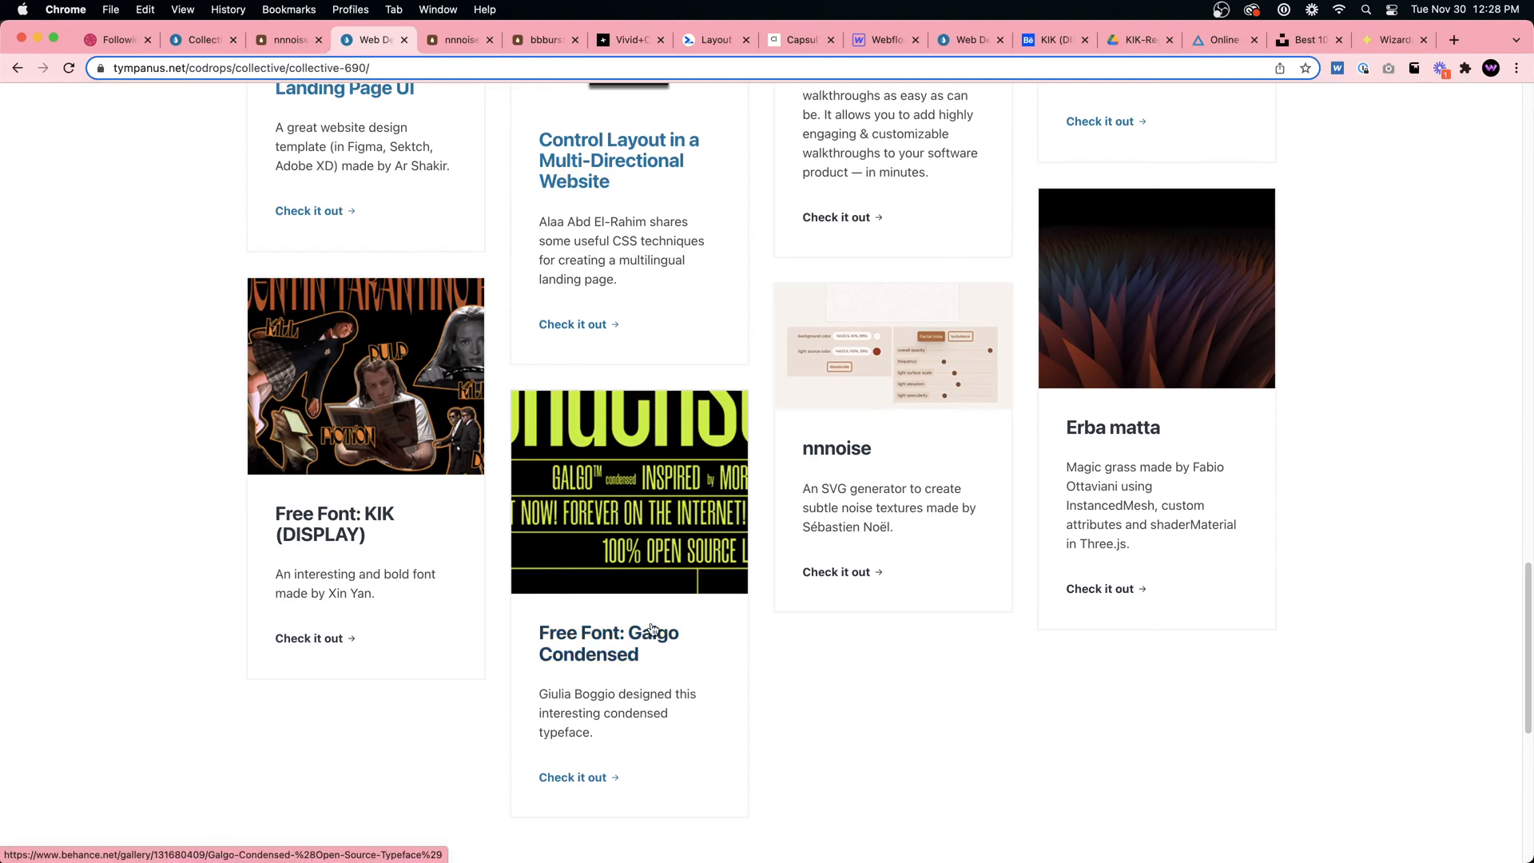
left_click(587, 778)
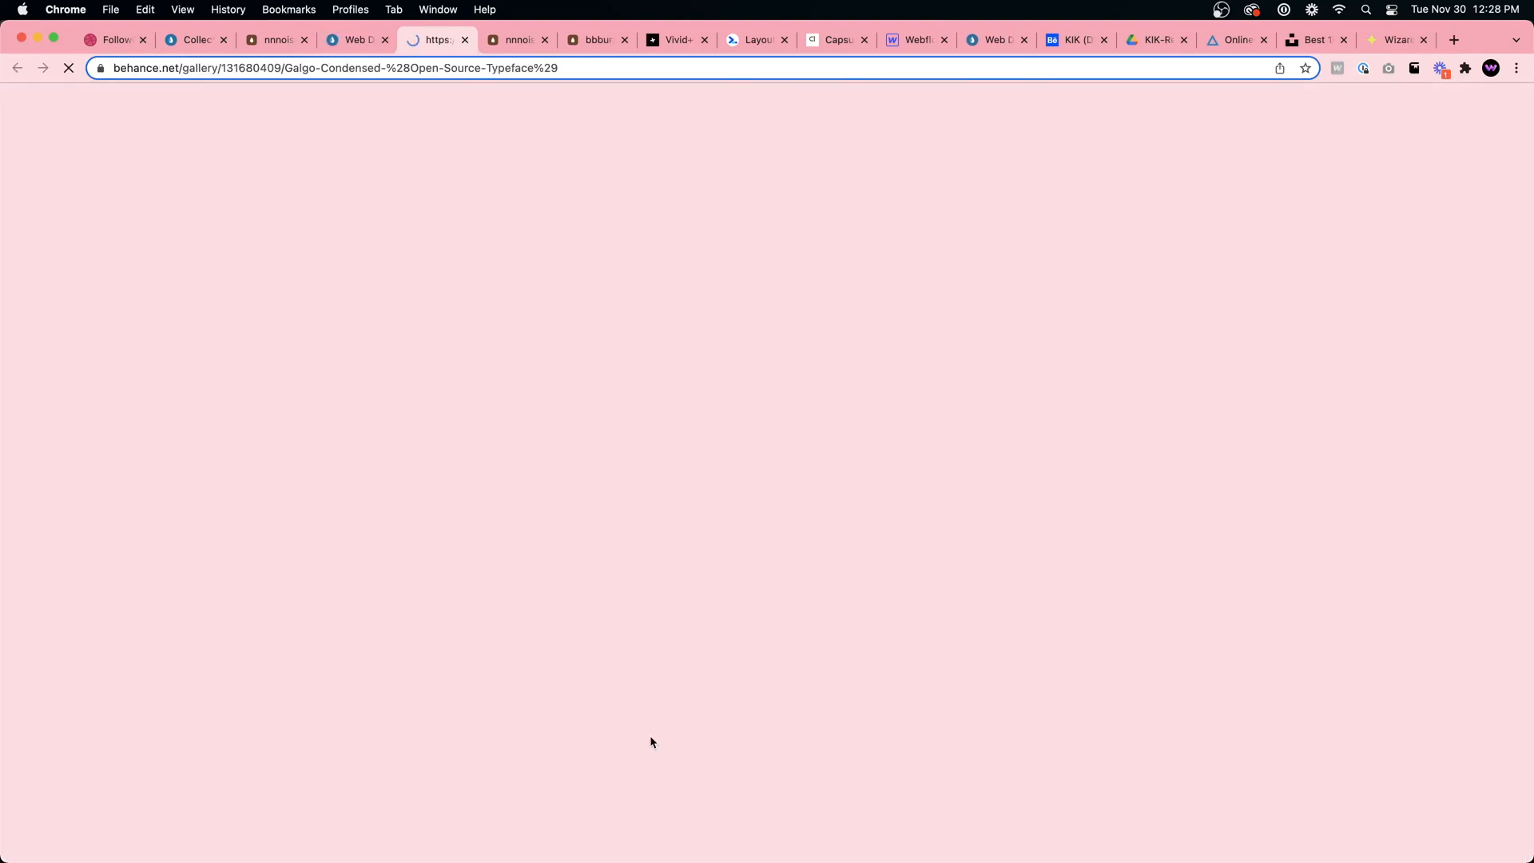
left_click(466, 39)
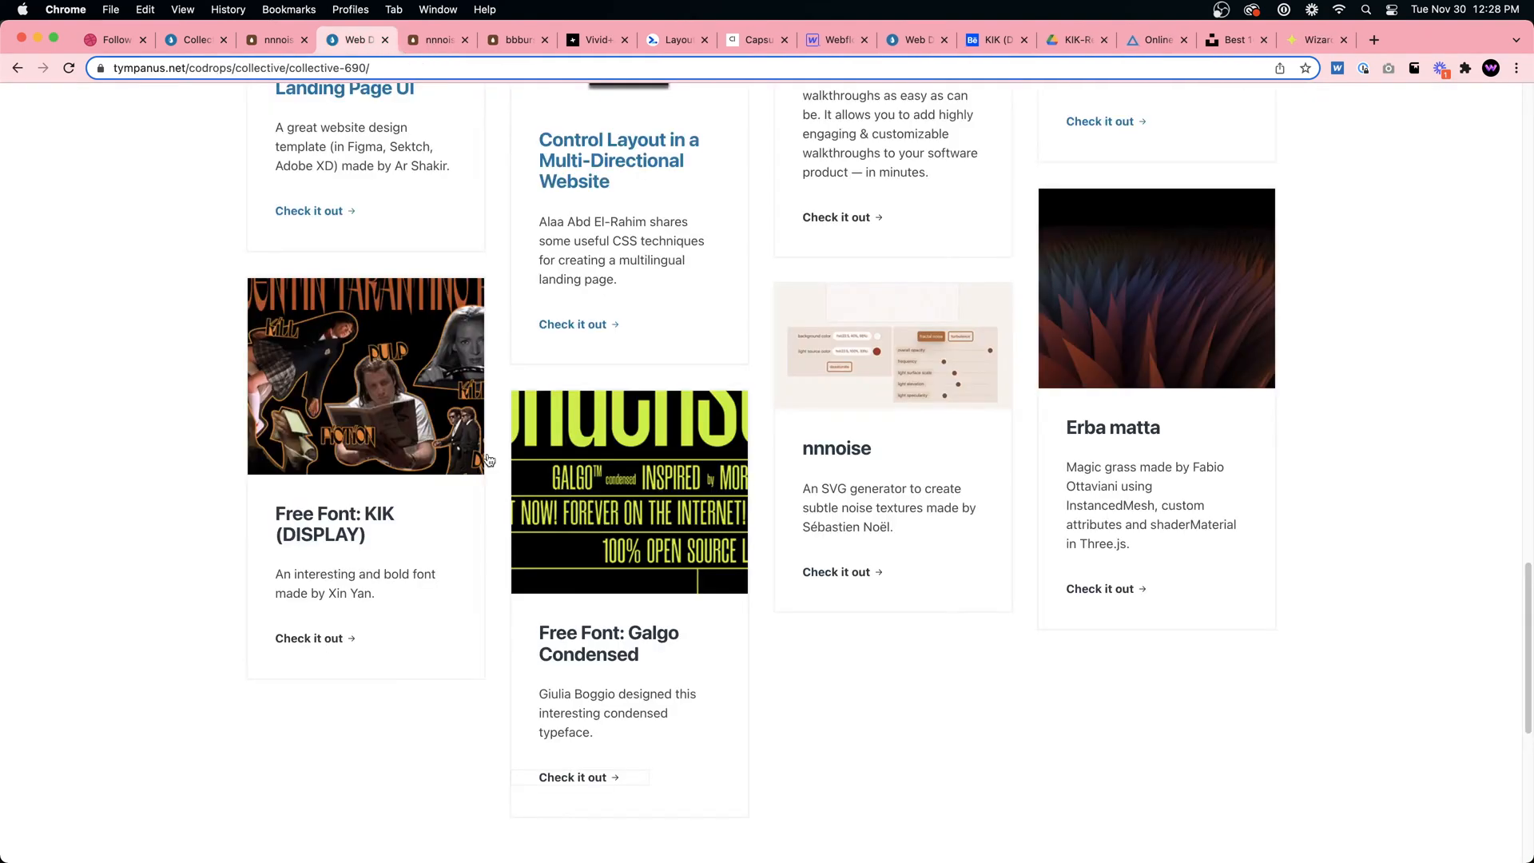
key("super+shift+t")
key("super+w")
Look over the resources in Codrops Collective #690, the default nnnoise generator settings and the list of Collective issues
scroll(794, 442, "up", 10)
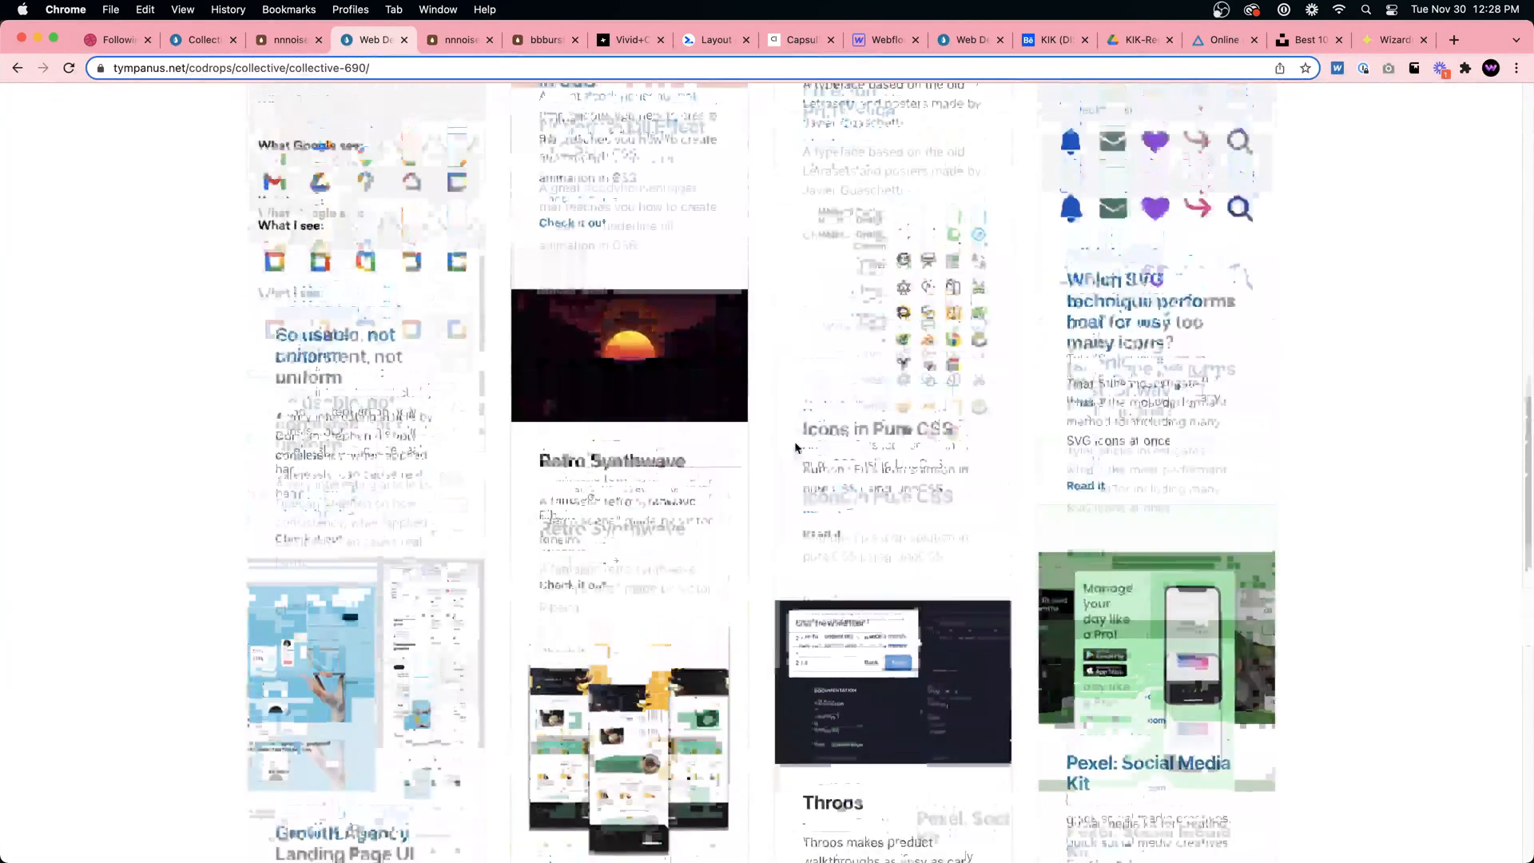
scroll(795, 447, "up", 4)
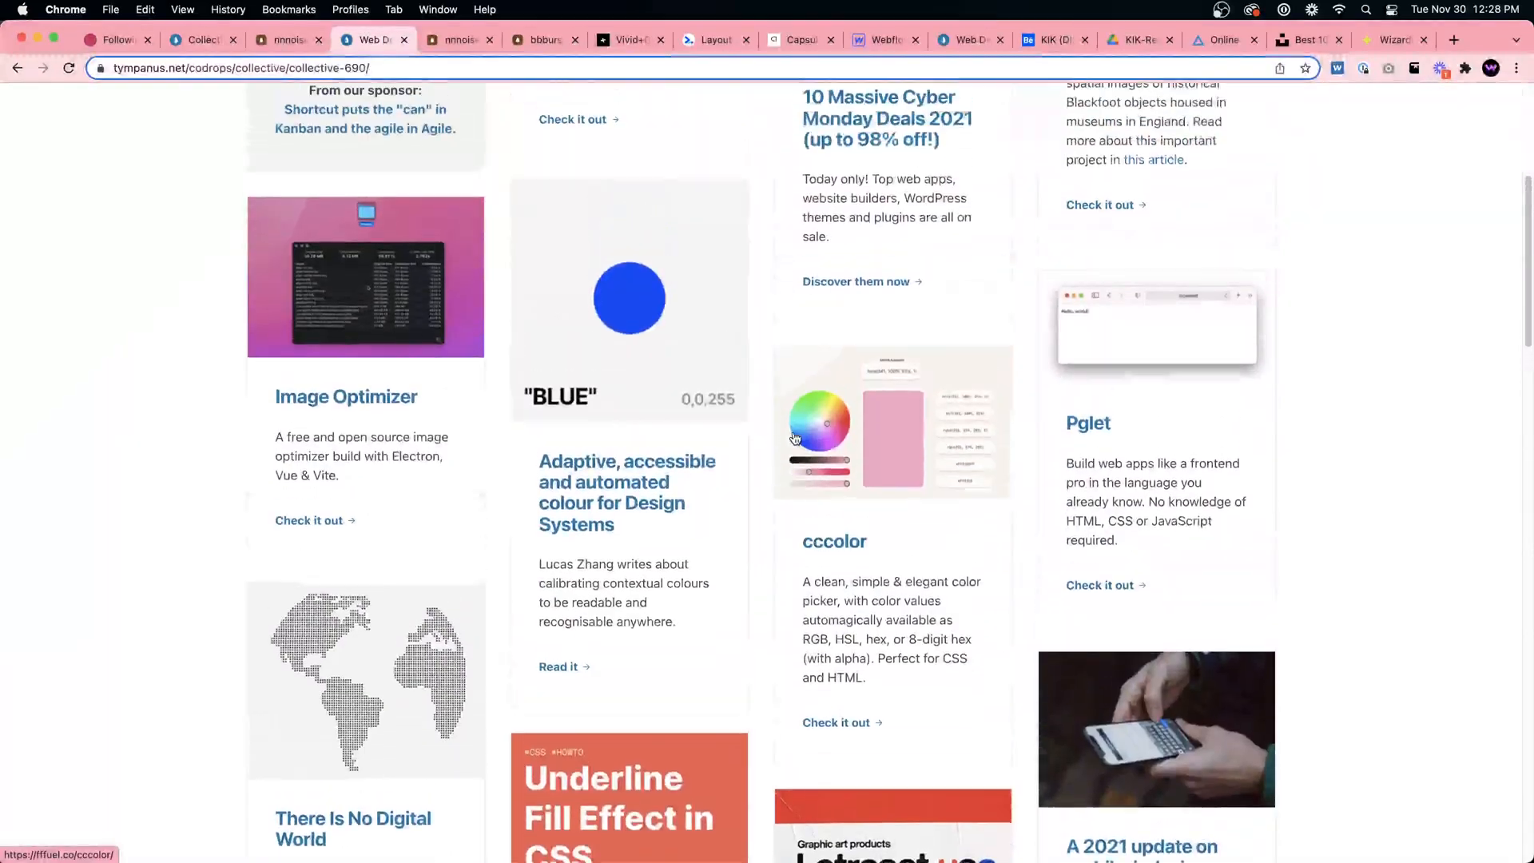
left_click(280, 41)
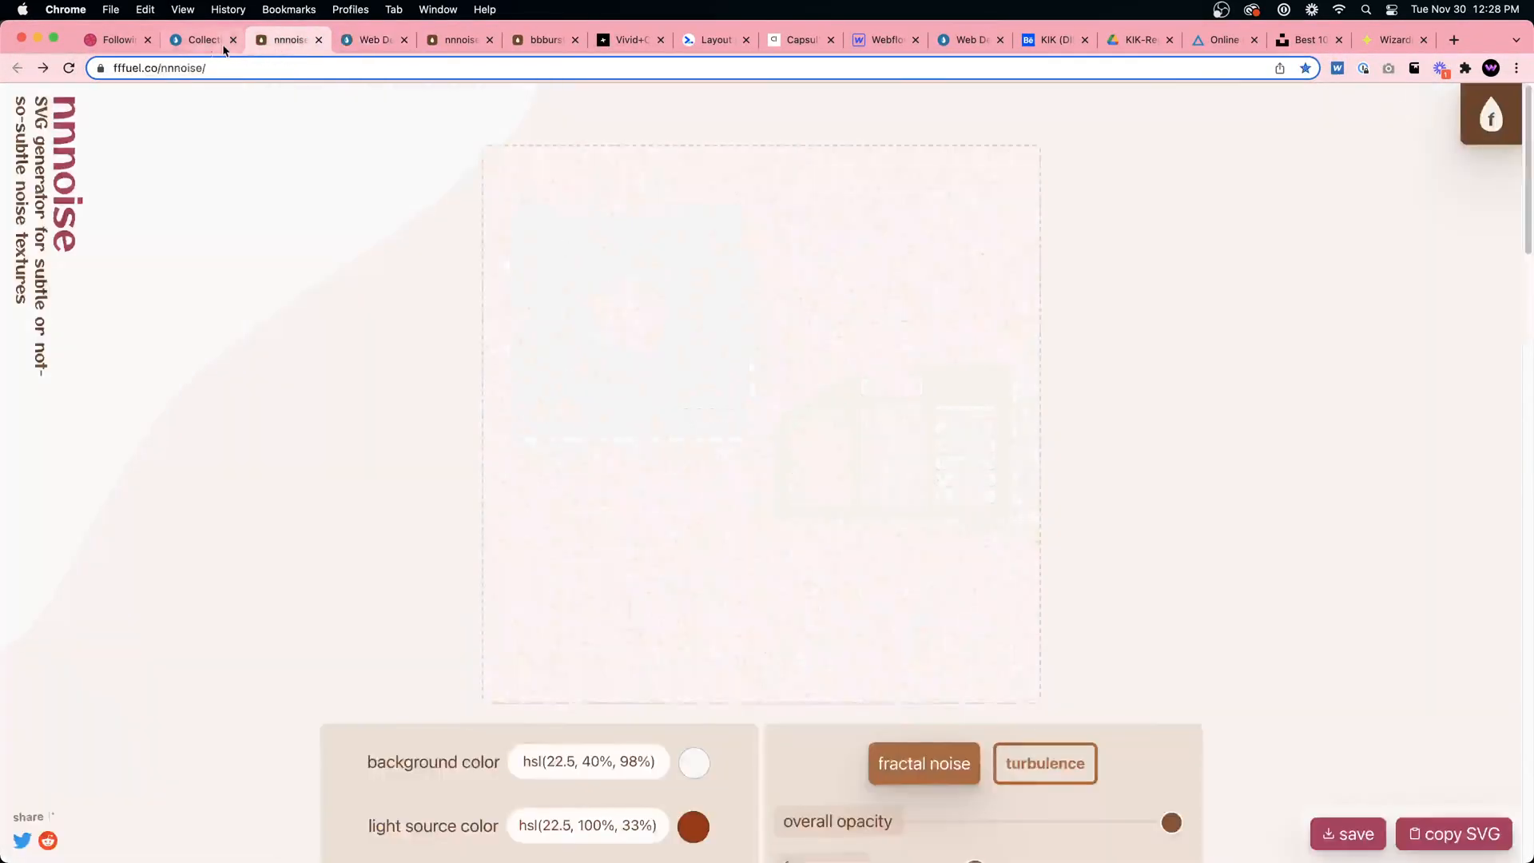
scroll(975, 527, "down", 4)
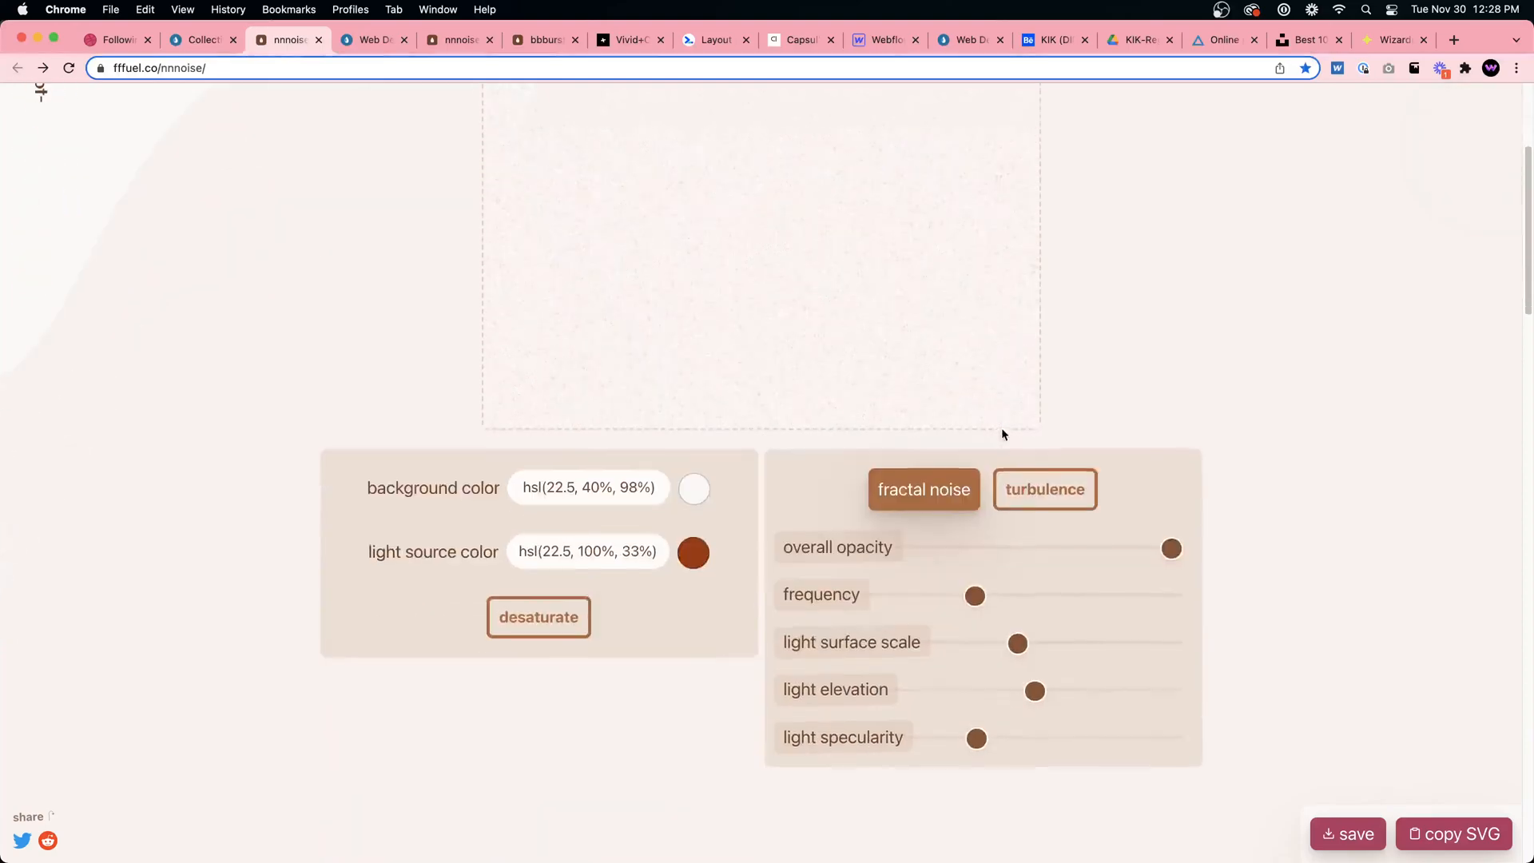
scroll(977, 429, "up", 4)
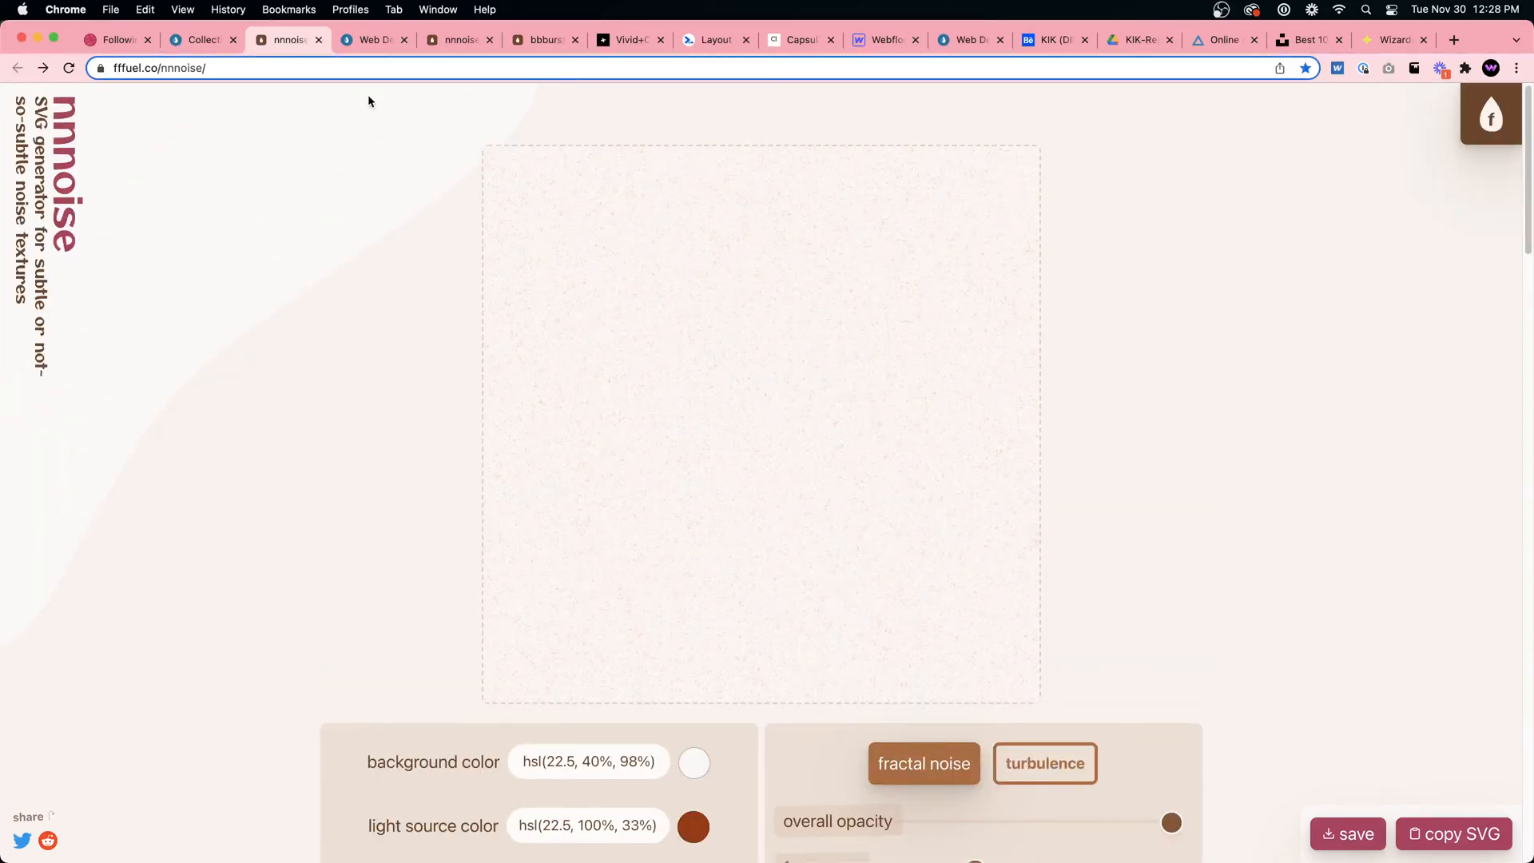
left_click(203, 50)
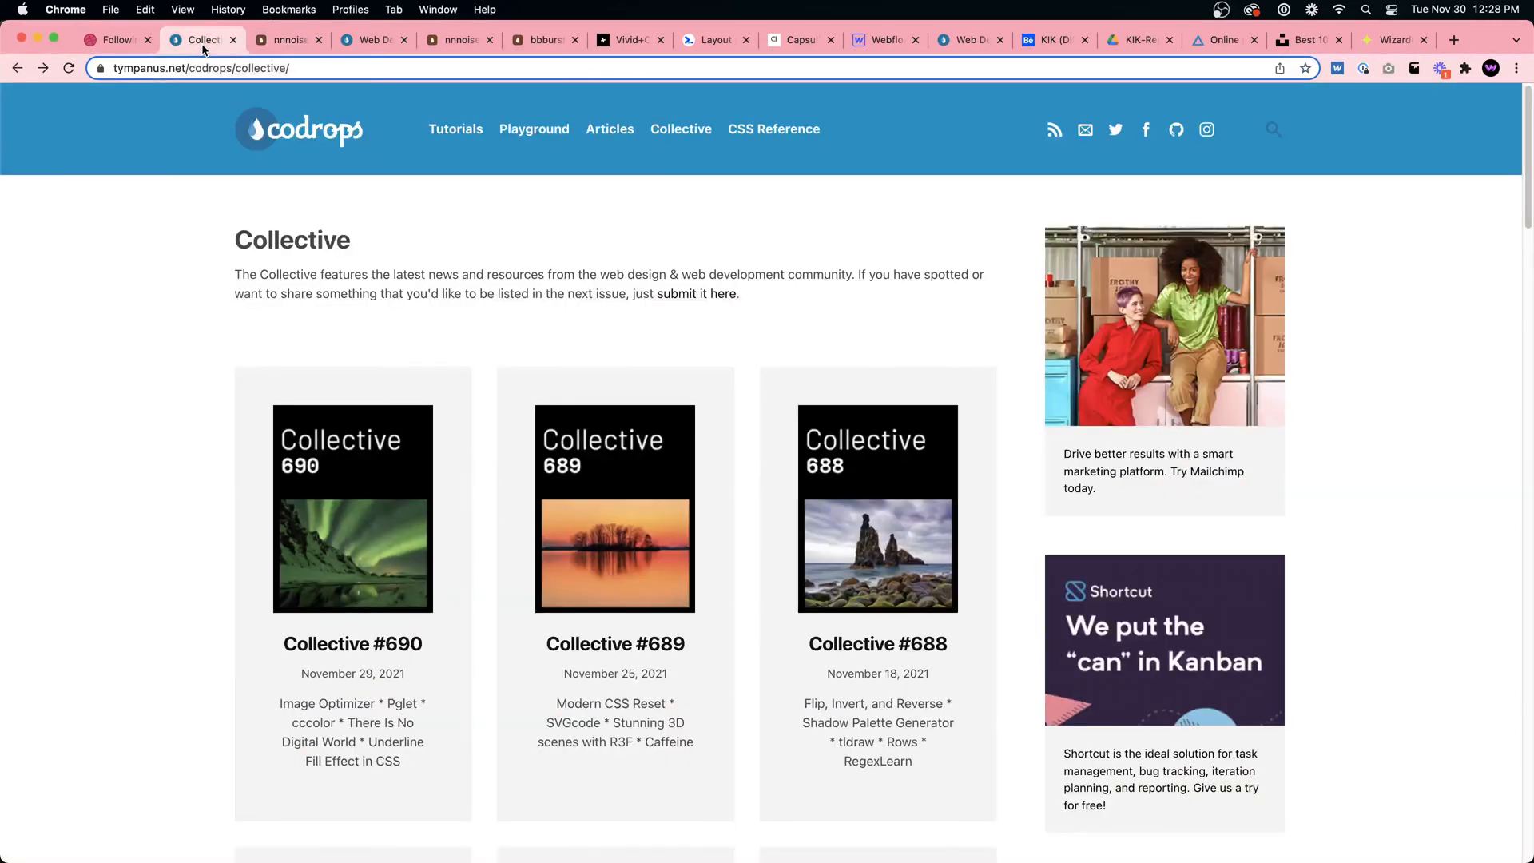
left_click(369, 40)
Switch to the Webflow project, preview the Web Design hero with its grain overlay, and return to the designer
left_click(883, 40)
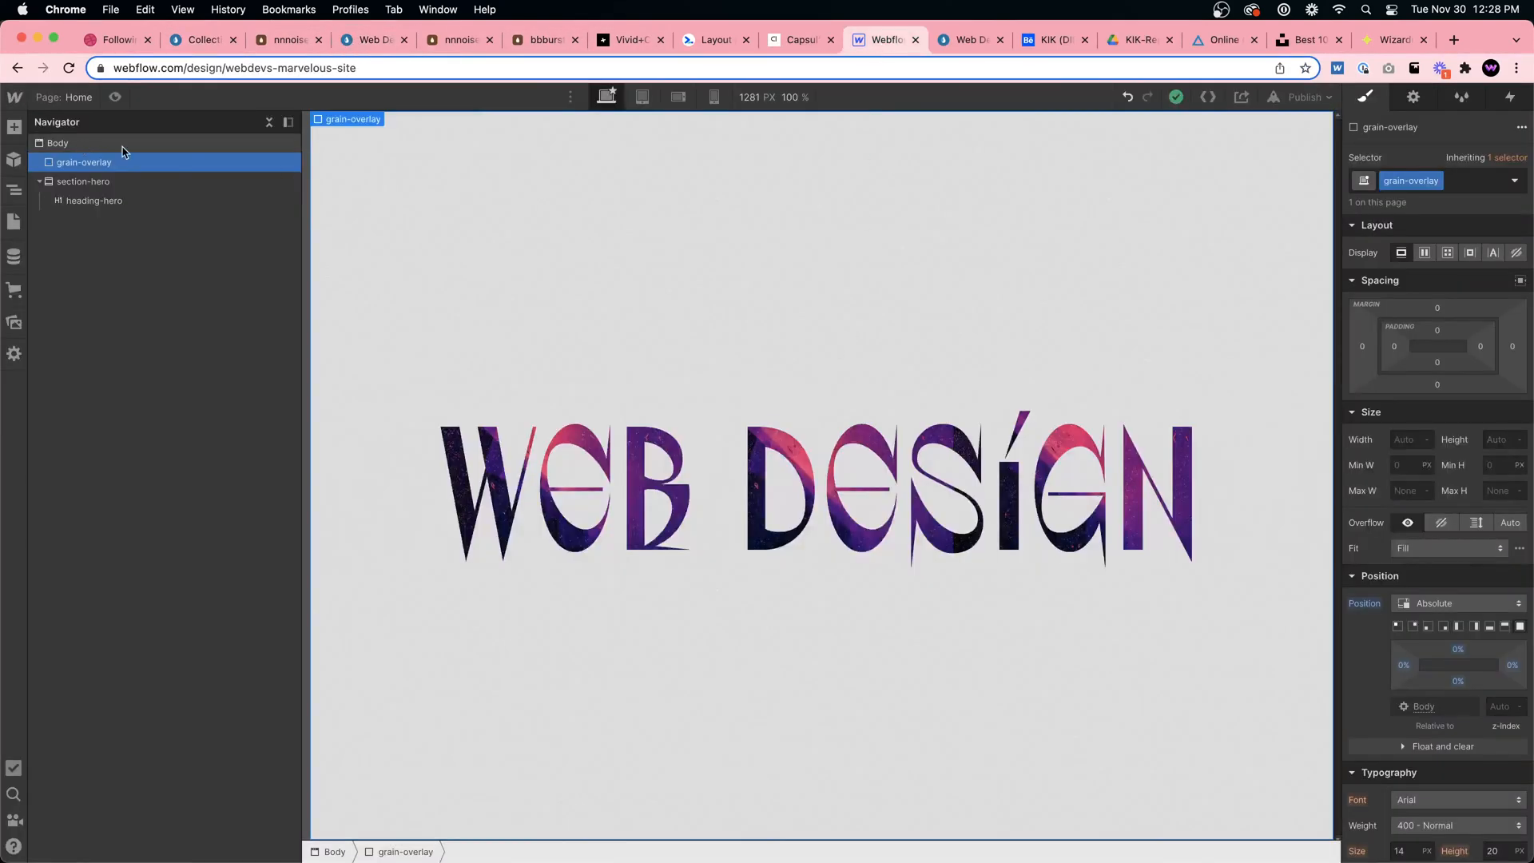
left_click(117, 97)
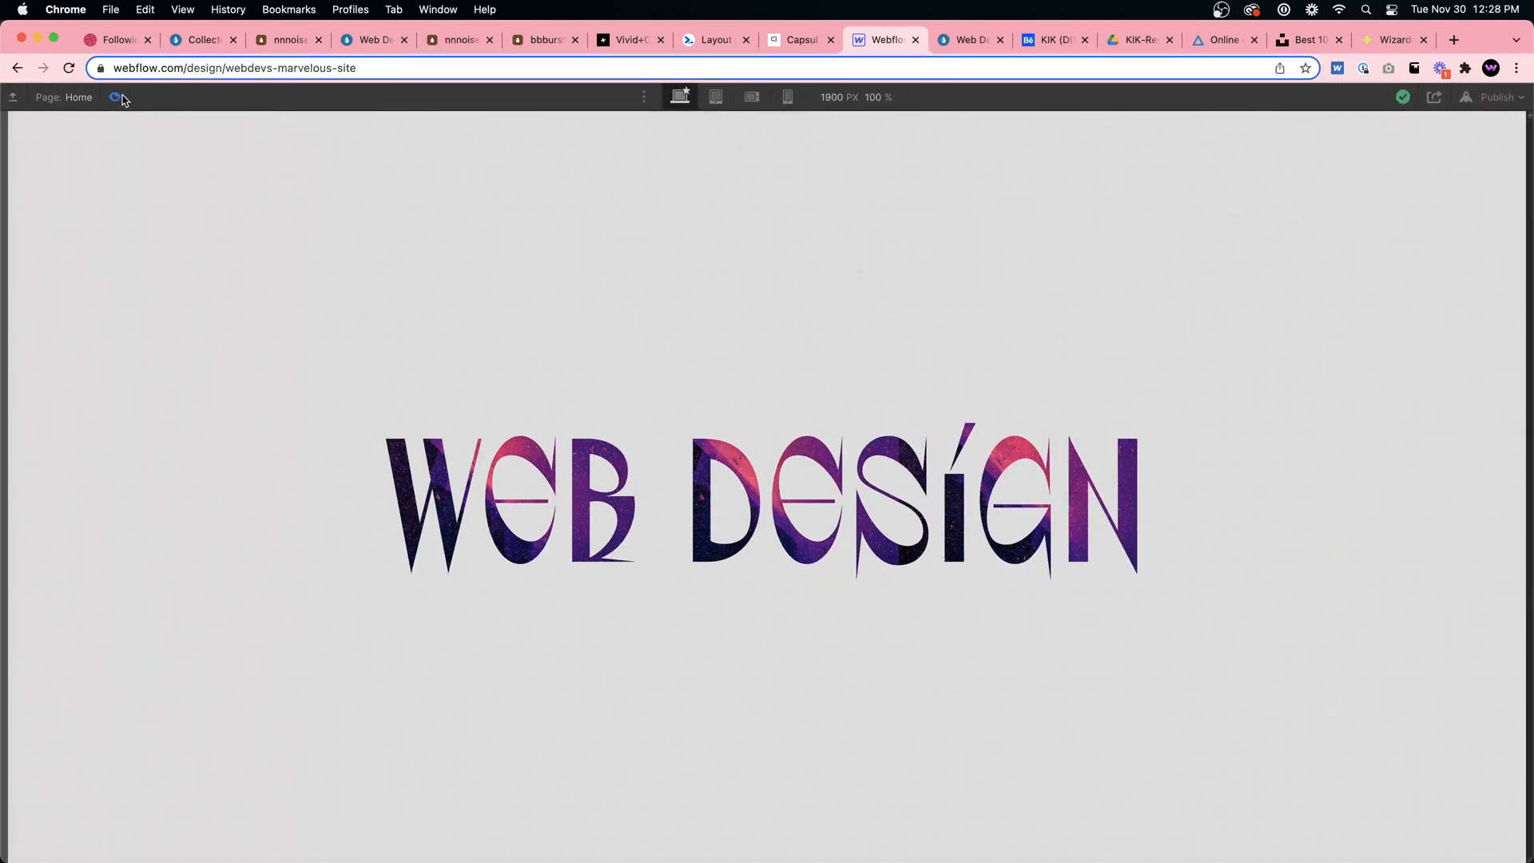
left_click(117, 98)
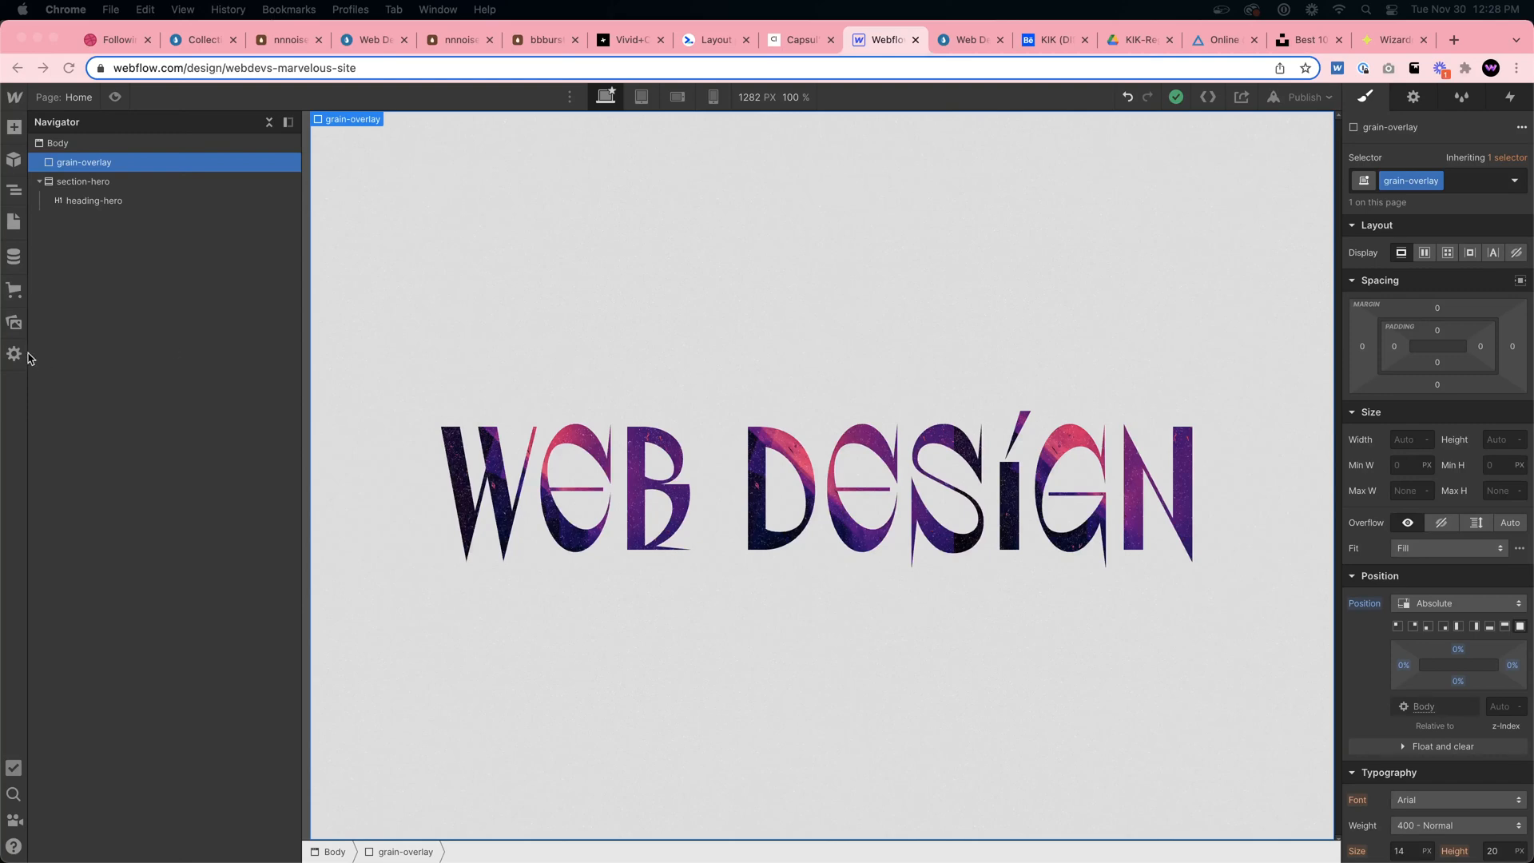
Add a new grain PNG file to the Webflow site's image assets
left_click(14, 322)
left_click_drag(1523, 291, 140, 496)
key("z")
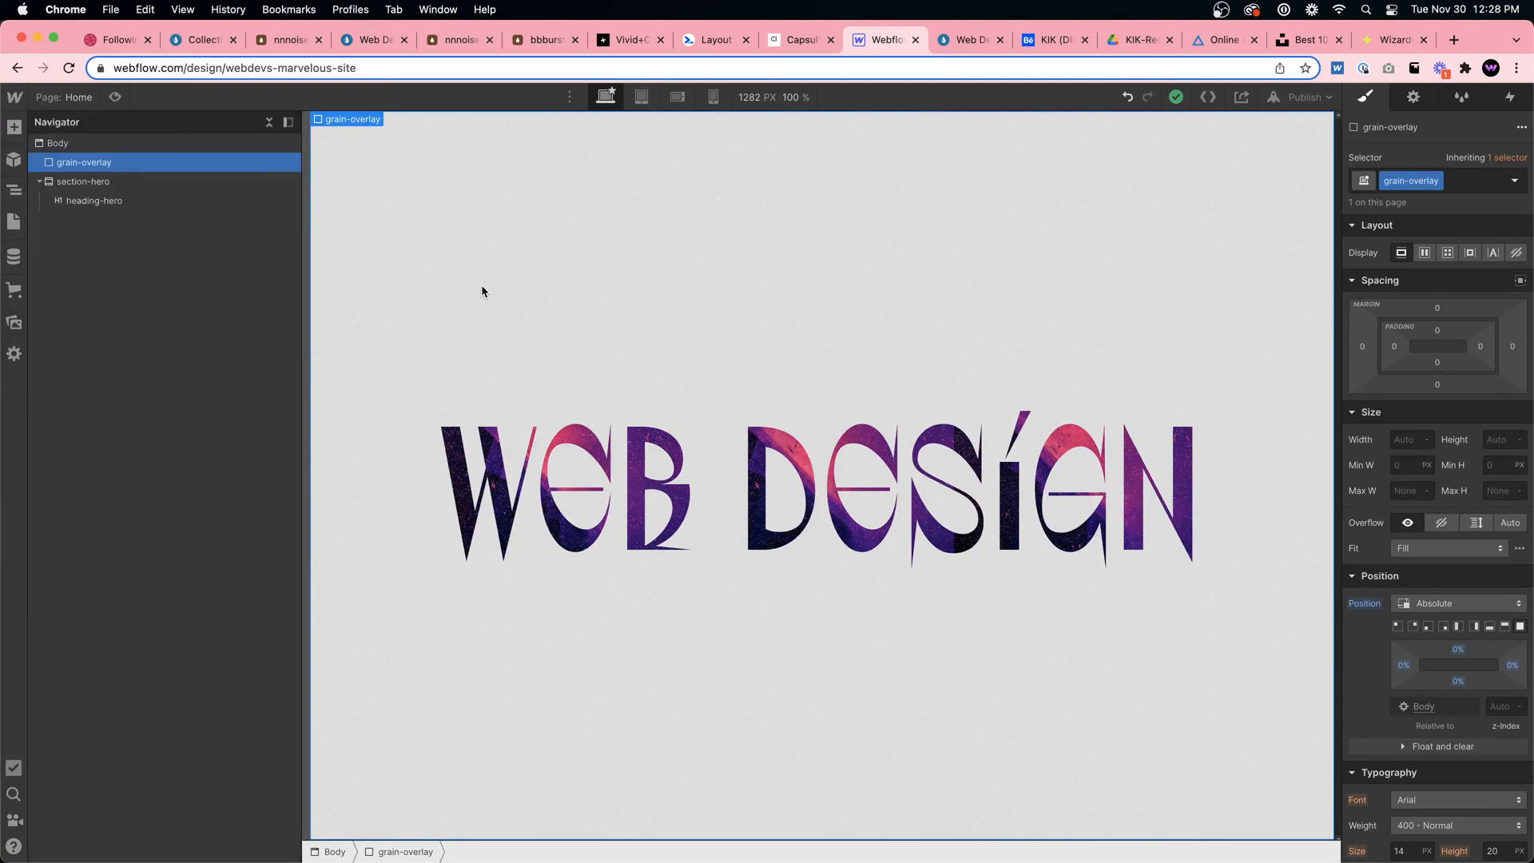
scroll(1443, 523, "down", 5)
scroll(1442, 523, "down", 3)
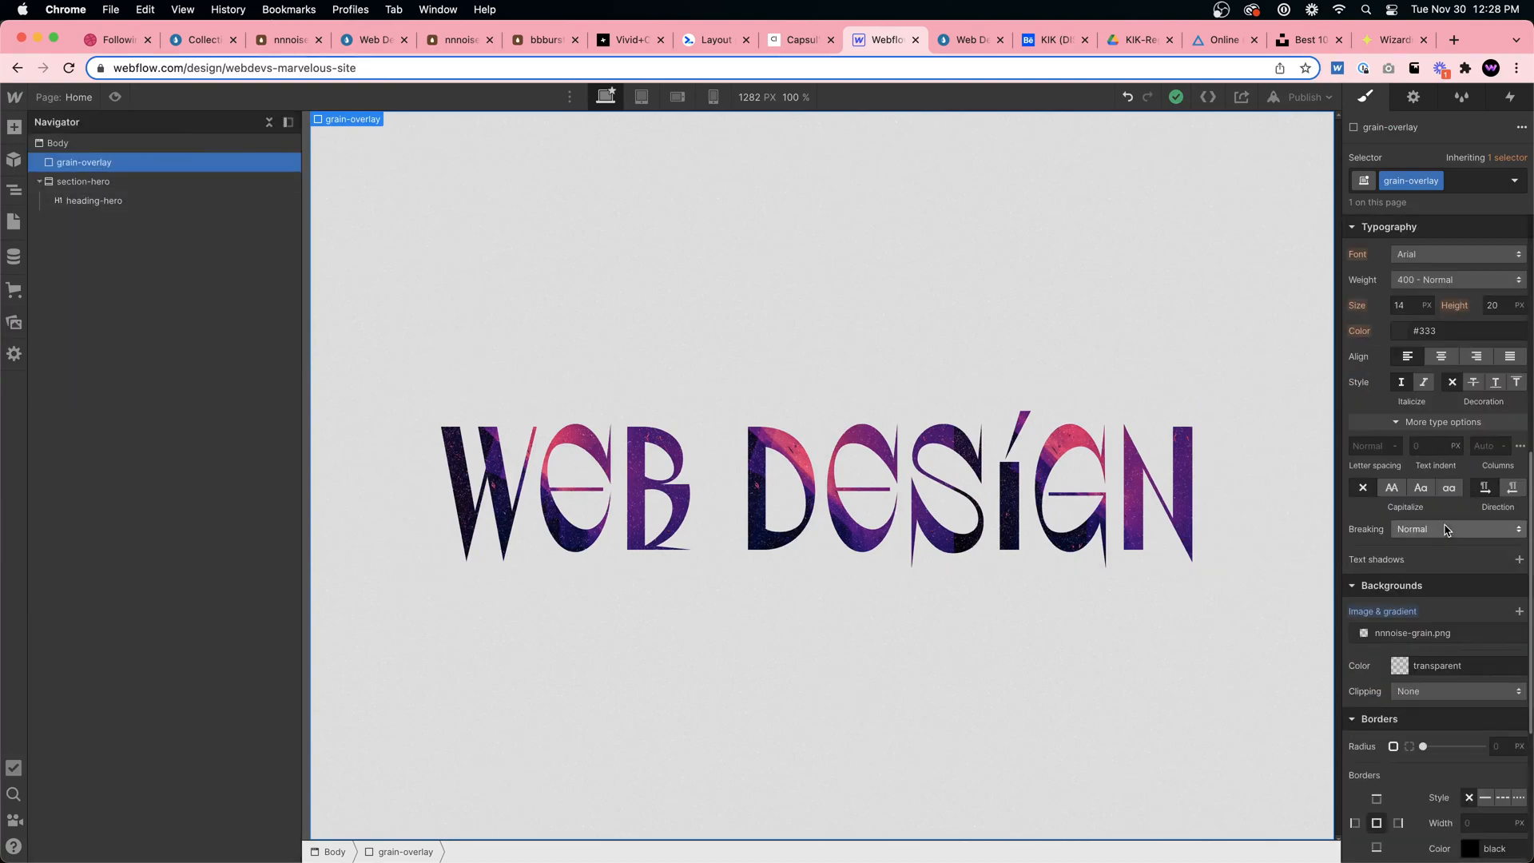
left_click(1435, 632)
left_click(1446, 413)
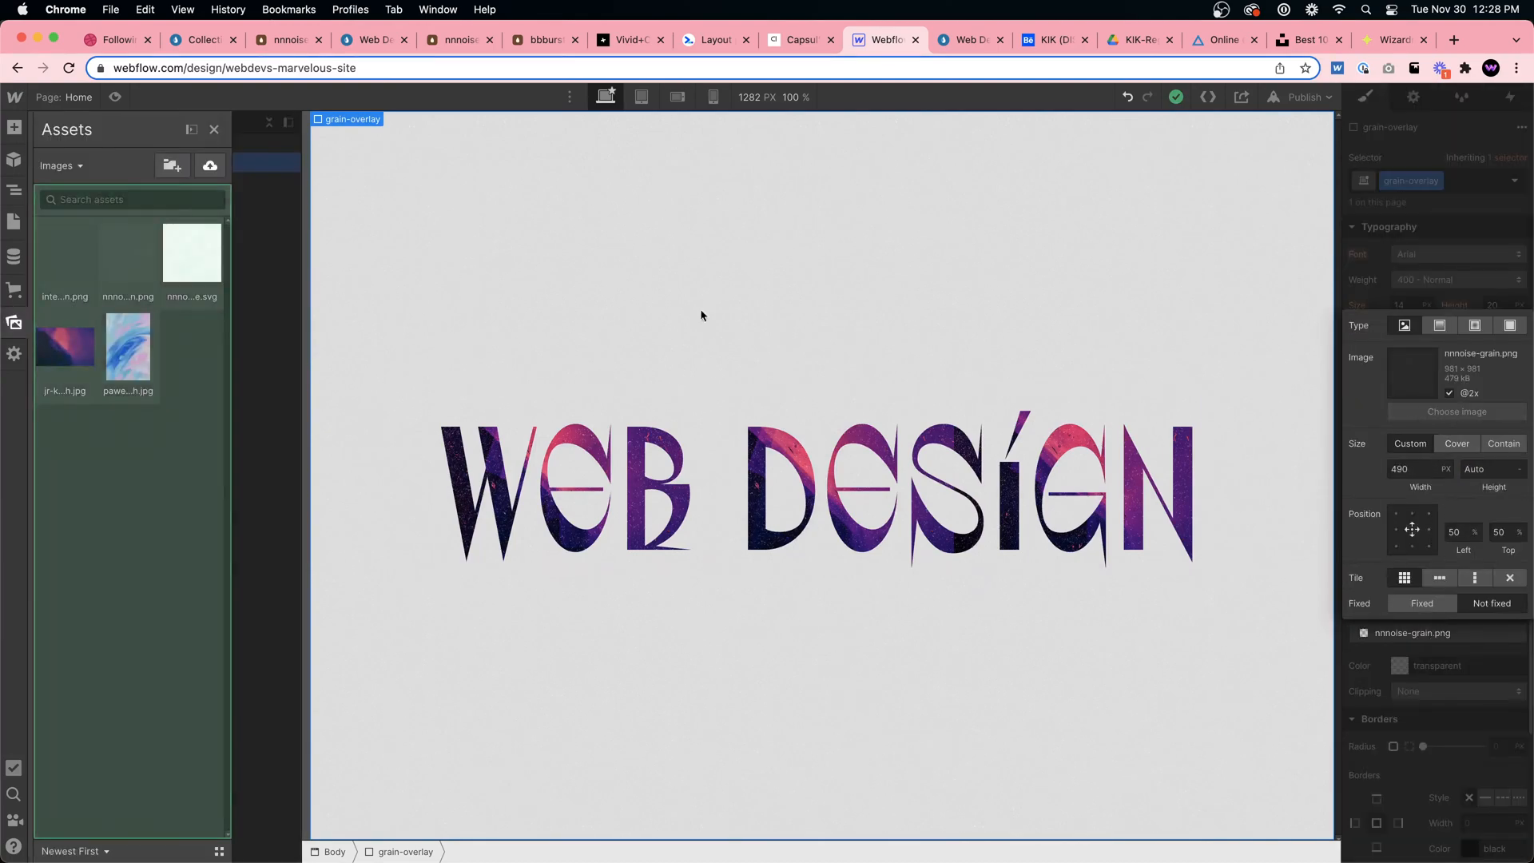
left_click(65, 254)
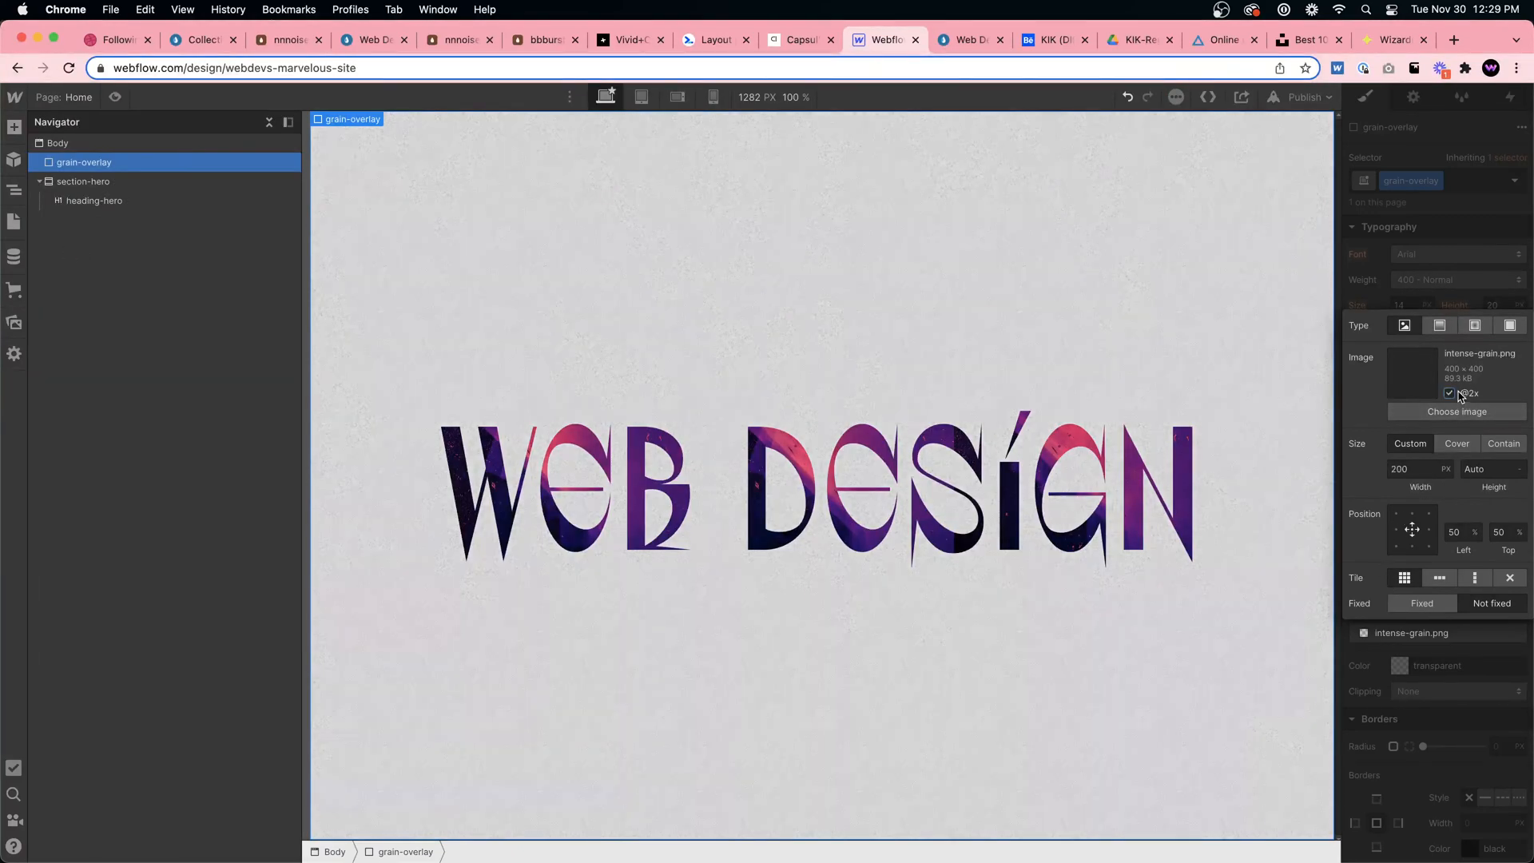
left_click(1463, 444)
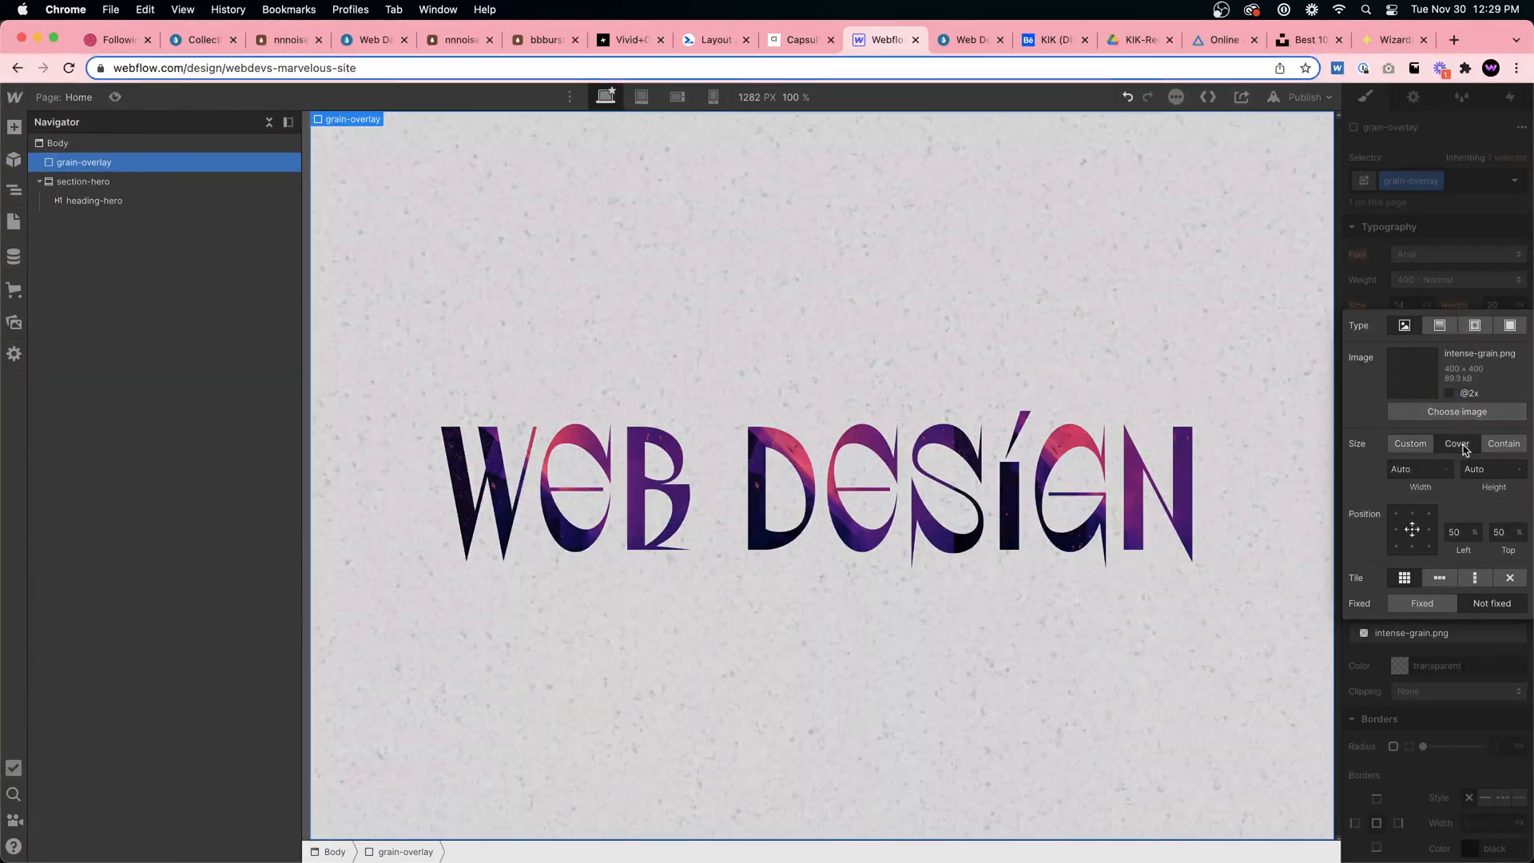
left_click(1449, 395)
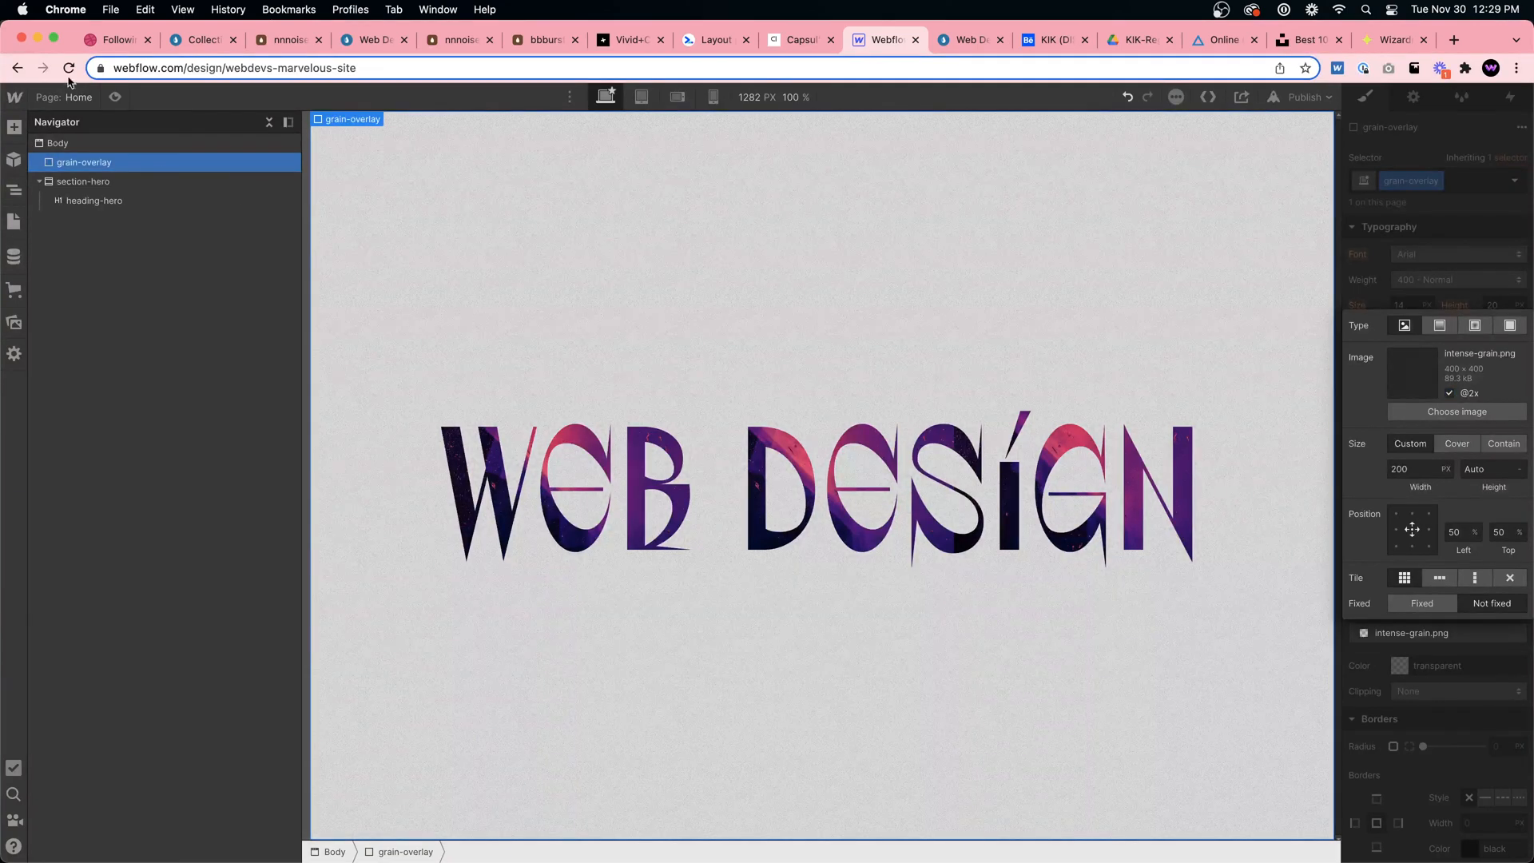
left_click(115, 97)
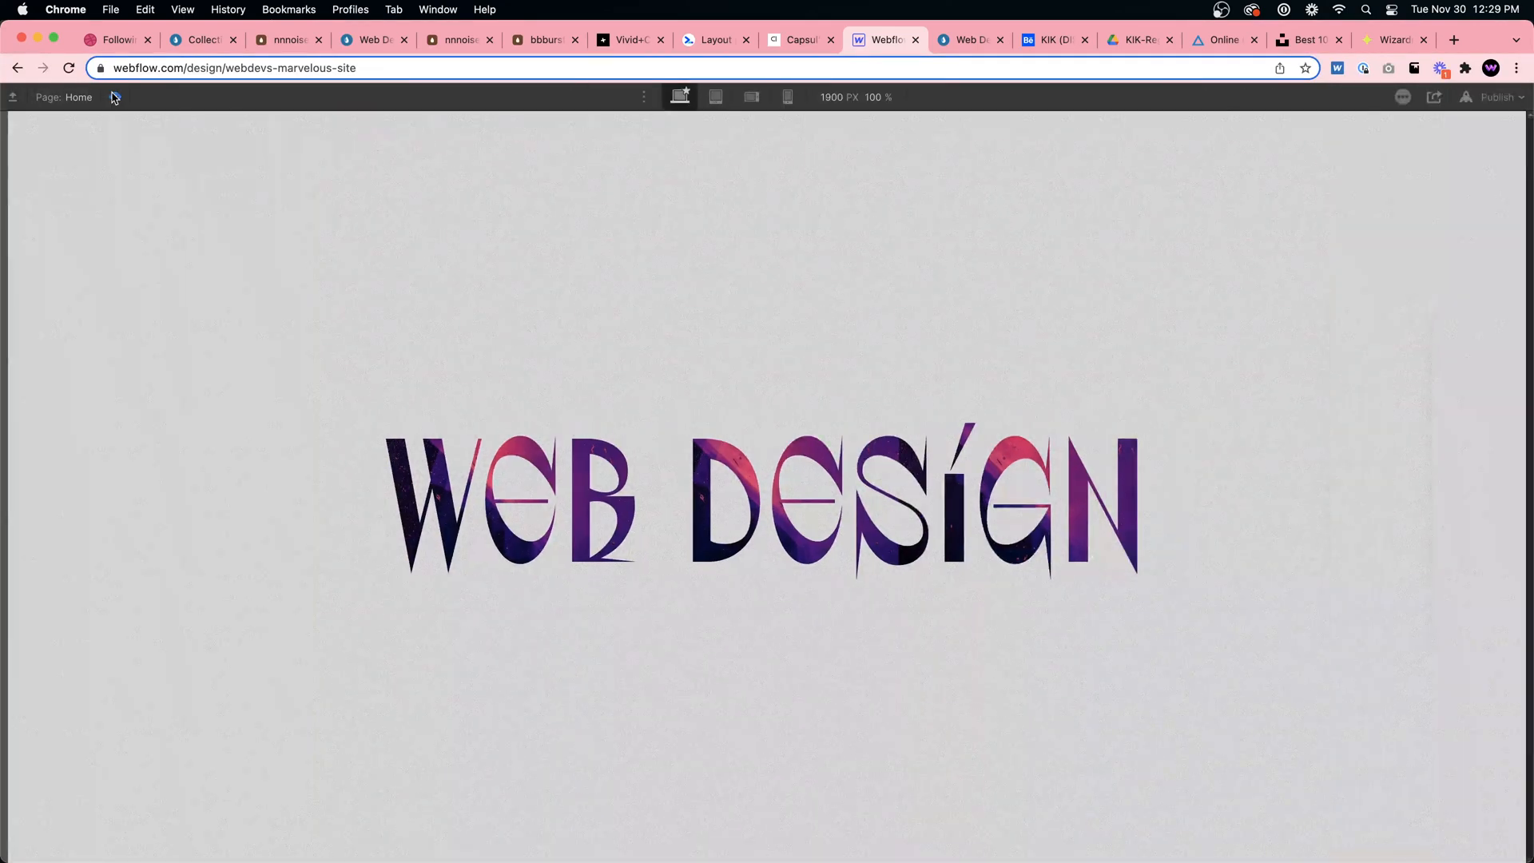
left_click(115, 97)
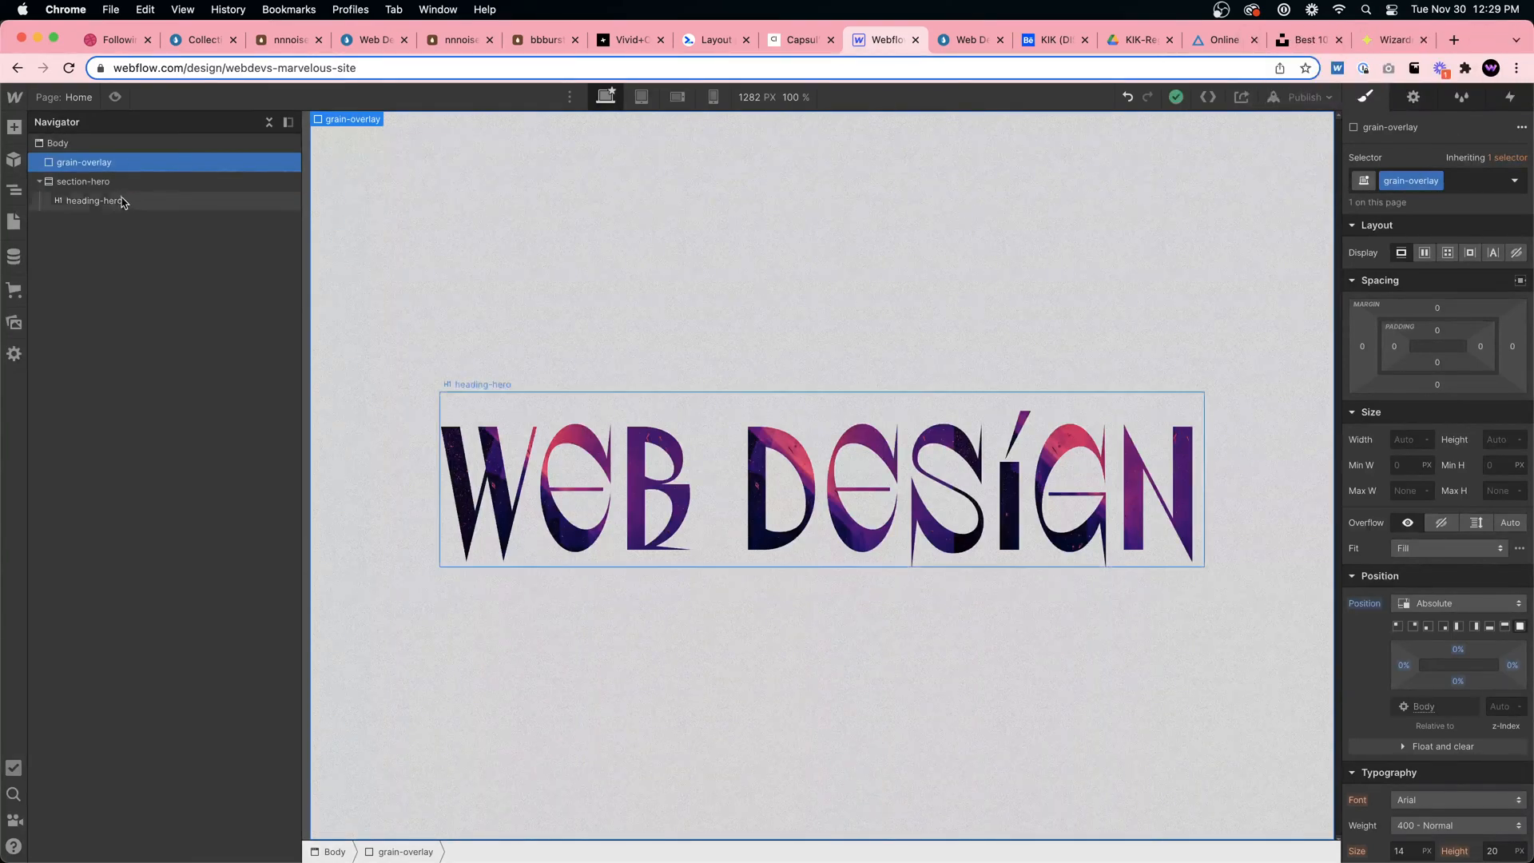
Add a div block inside section-hero and give it the class 3d-wrapper
left_click(94, 183)
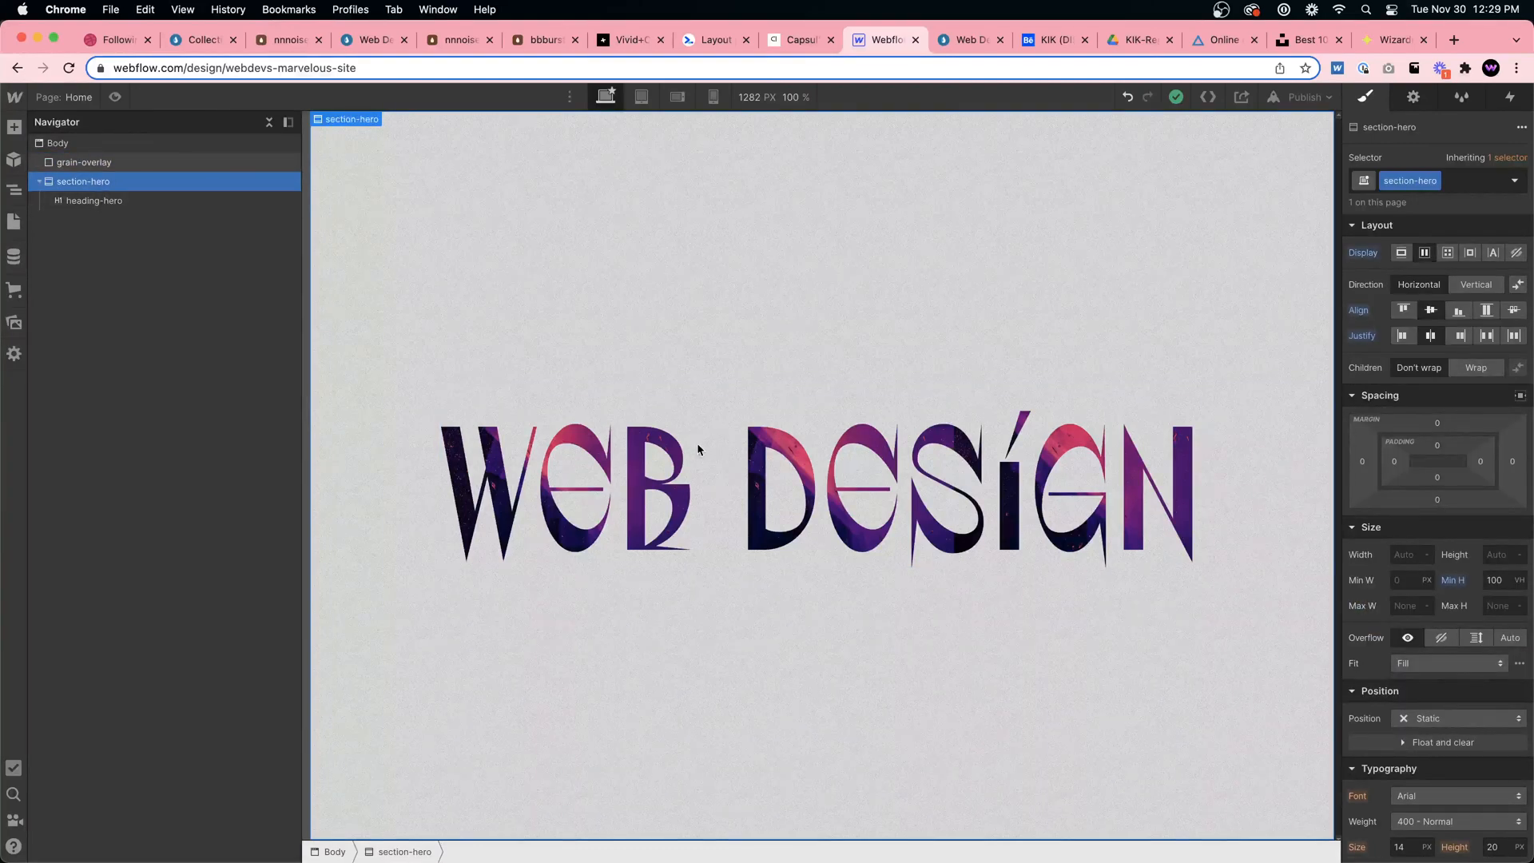
key("super+e")
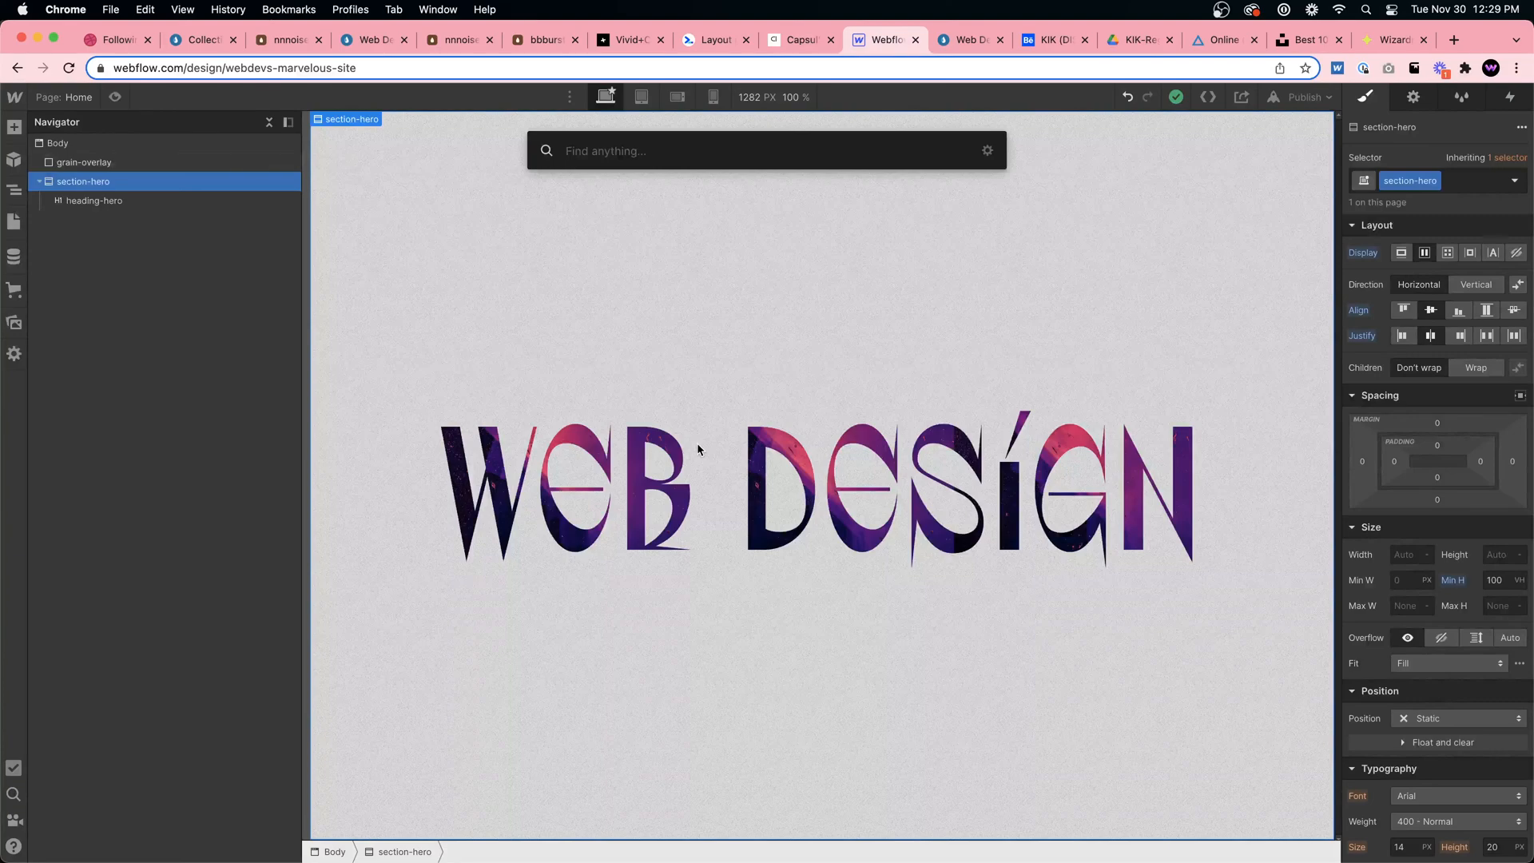
type("div")
key("Return")
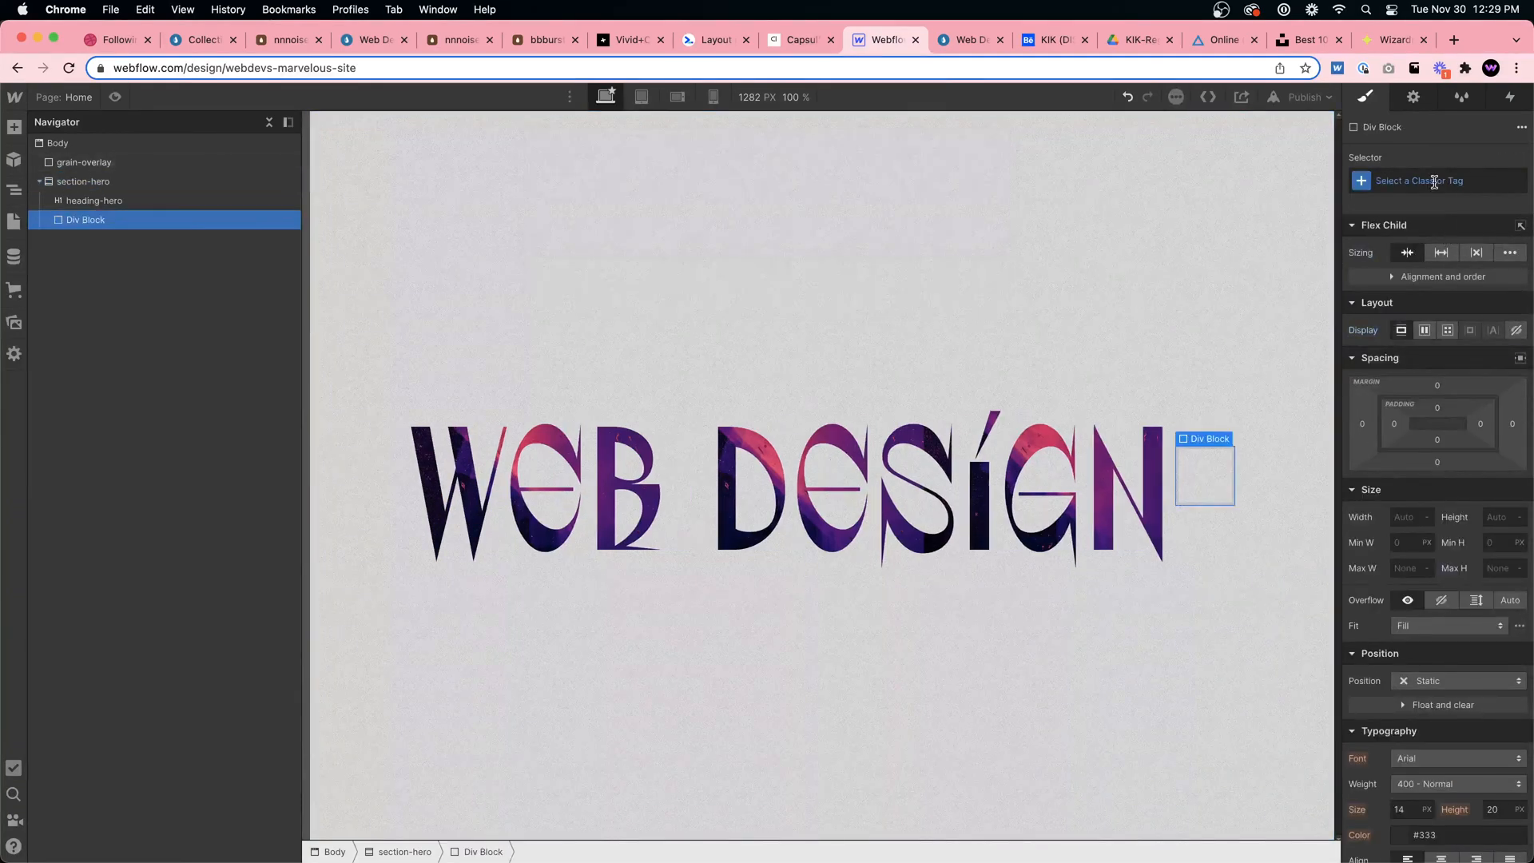
key("super+Return")
type("3d-wrapper")
key("Return")
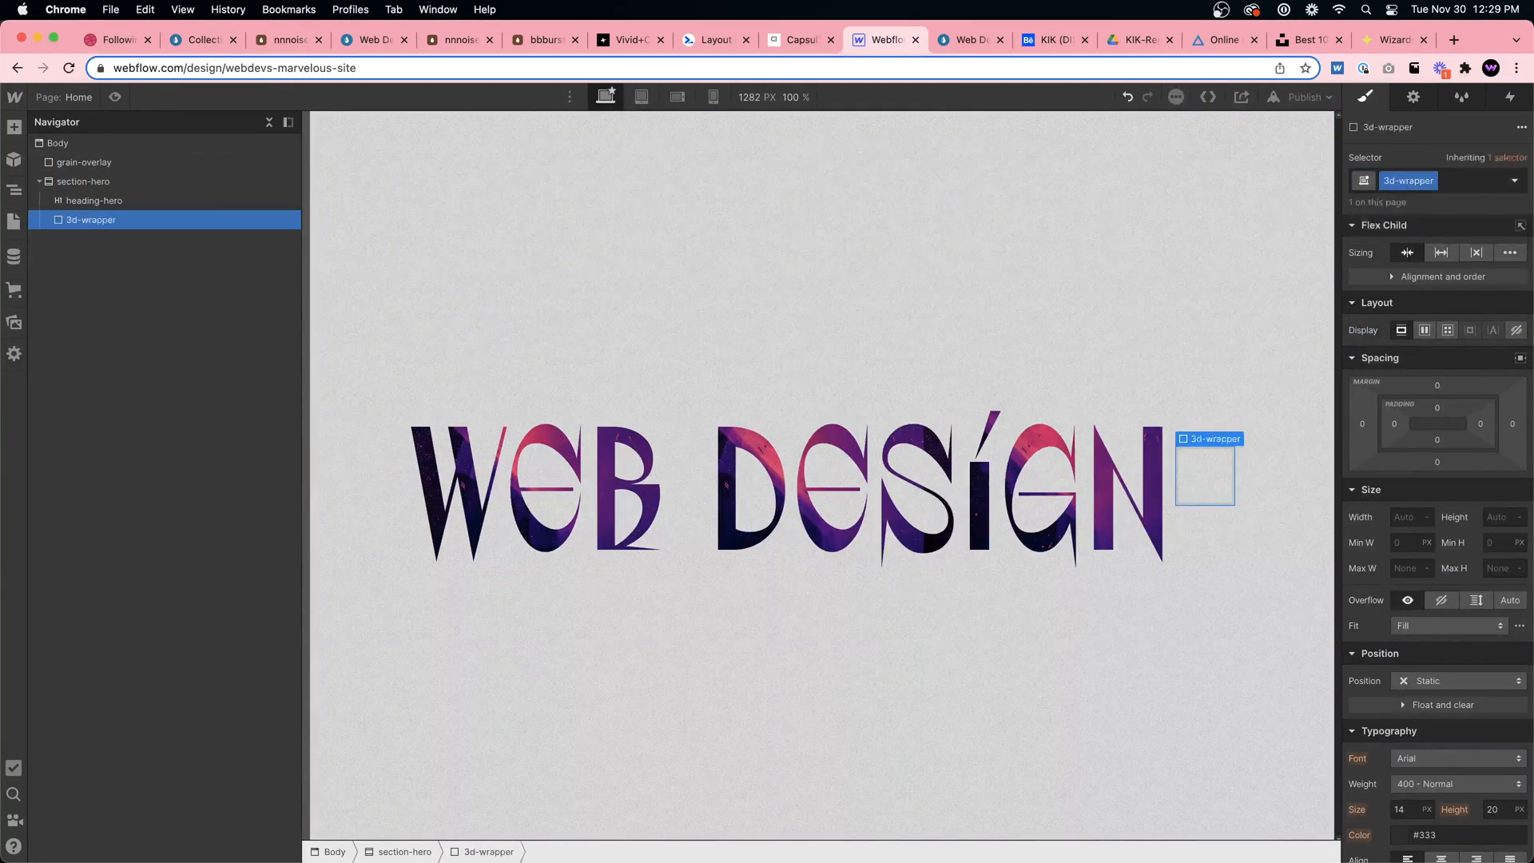
Nest heading-hero inside 3d-wrapper and set the wrapper's children perspective distance to 1000 px
left_click_drag(51, 200, 109, 208)
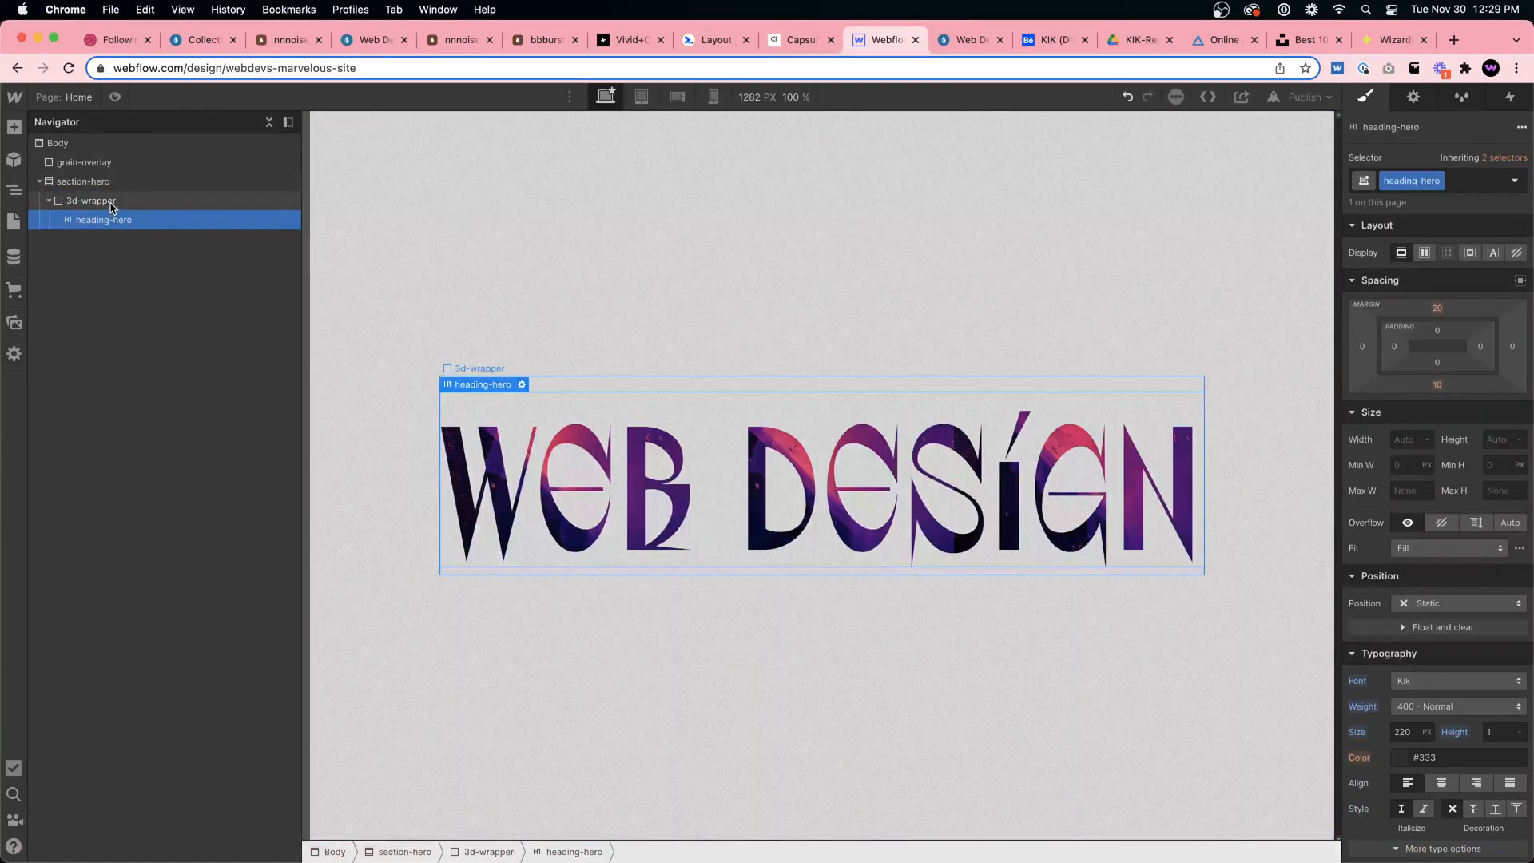
left_click(111, 204)
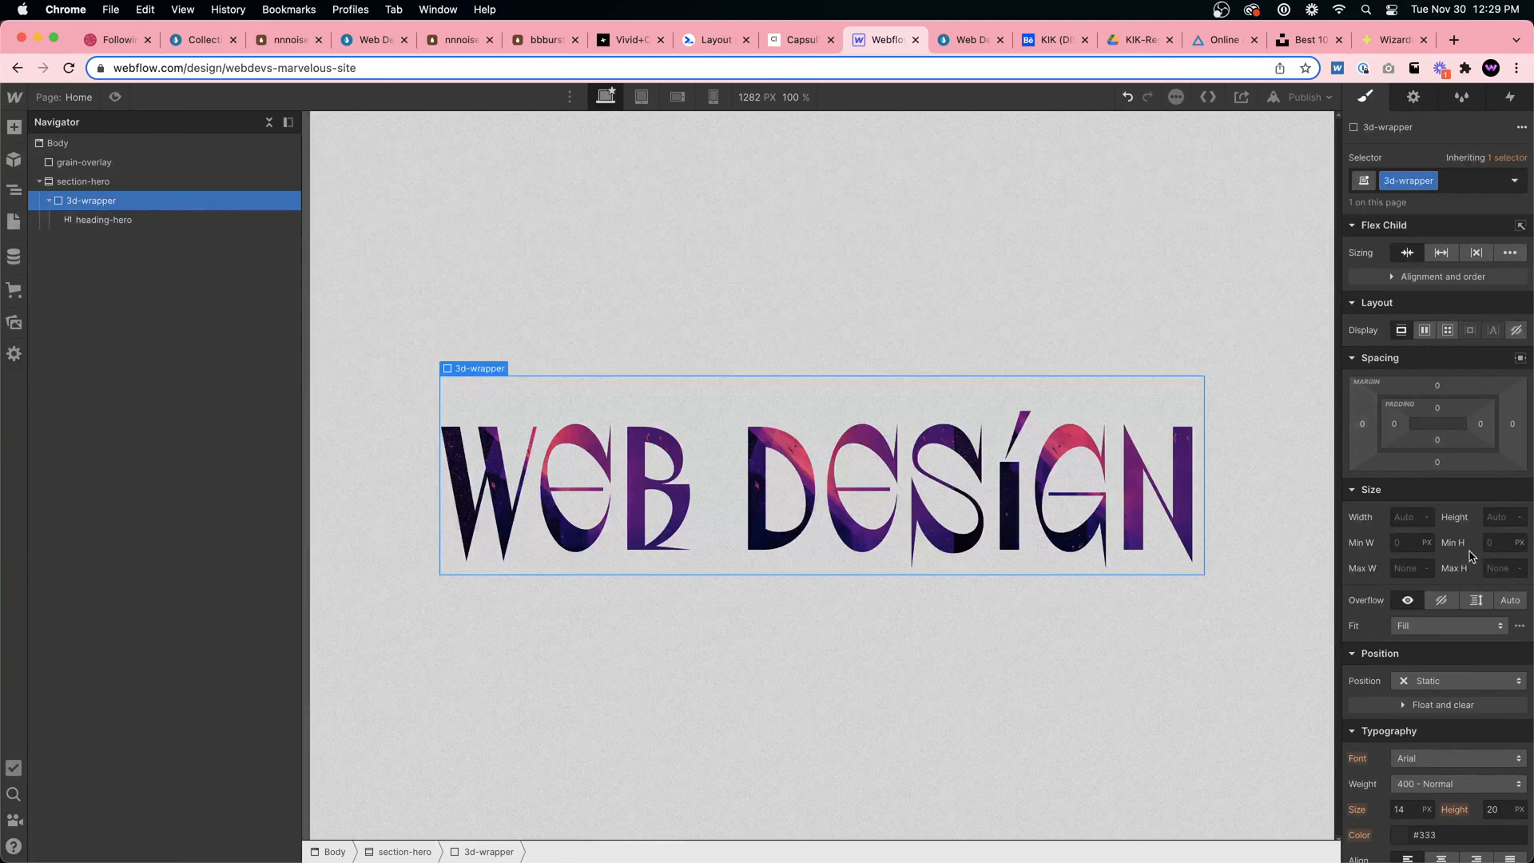
scroll(1471, 576, "down", 10)
left_click(1501, 698)
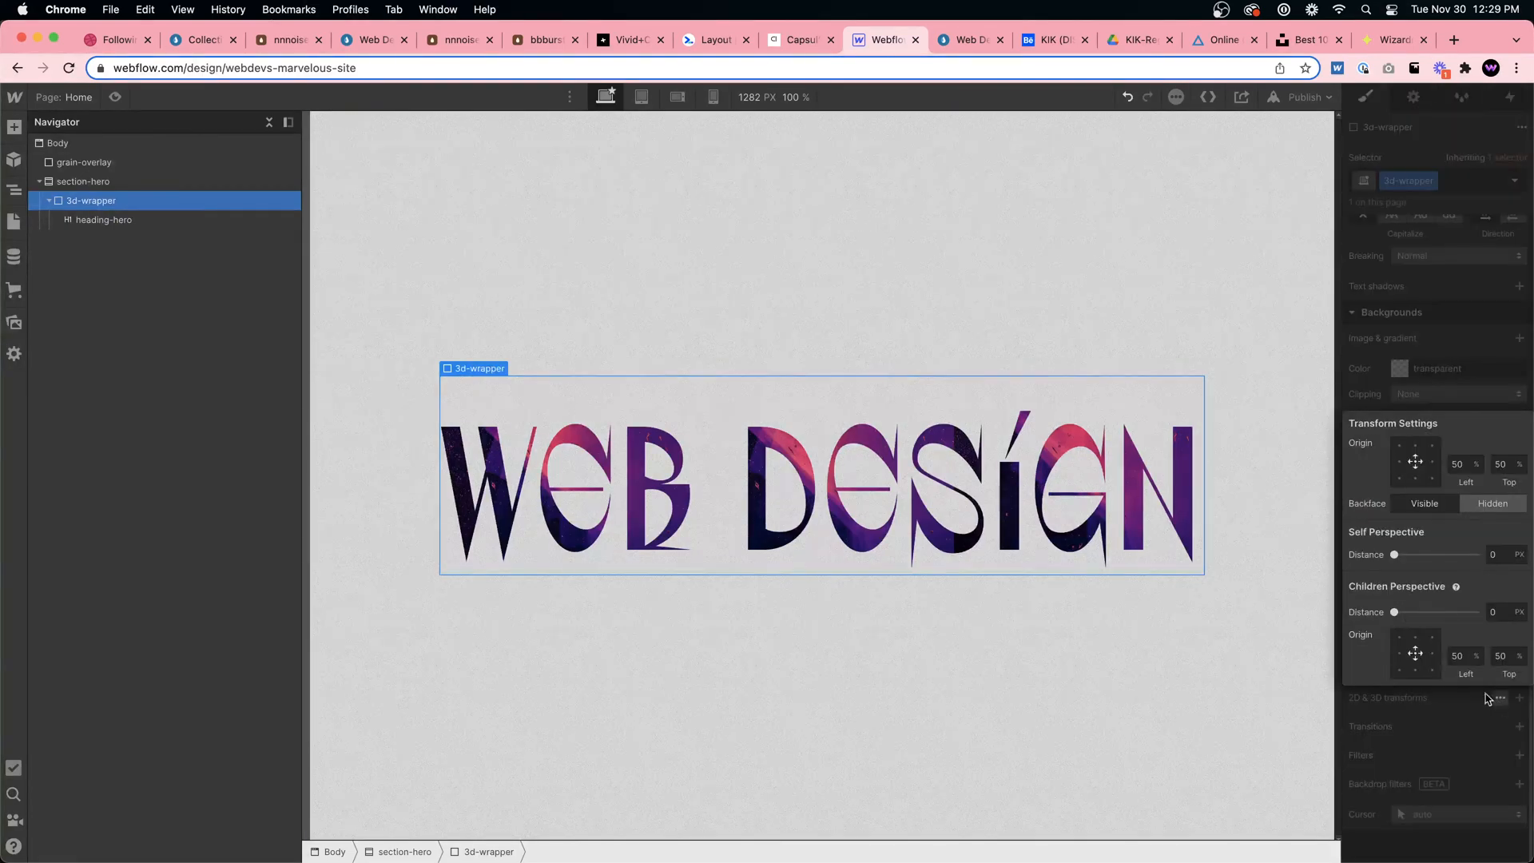
left_click(1508, 611)
type("1000")
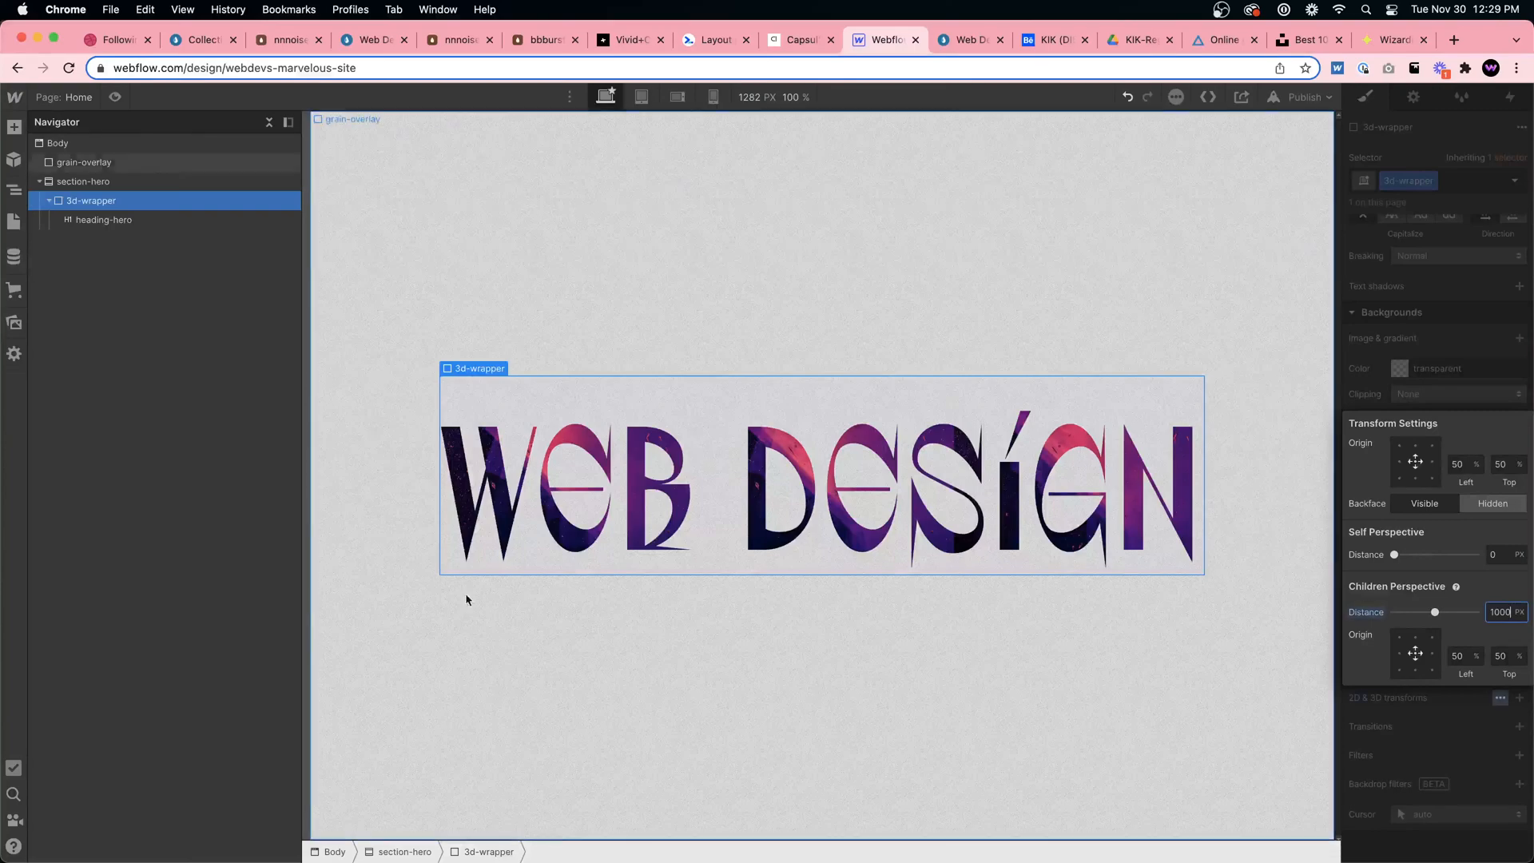
Duplicate heading-hero inside 3d-wrapper and set the heading class's top and bottom margins to 0
left_click(121, 225)
key("super+d")
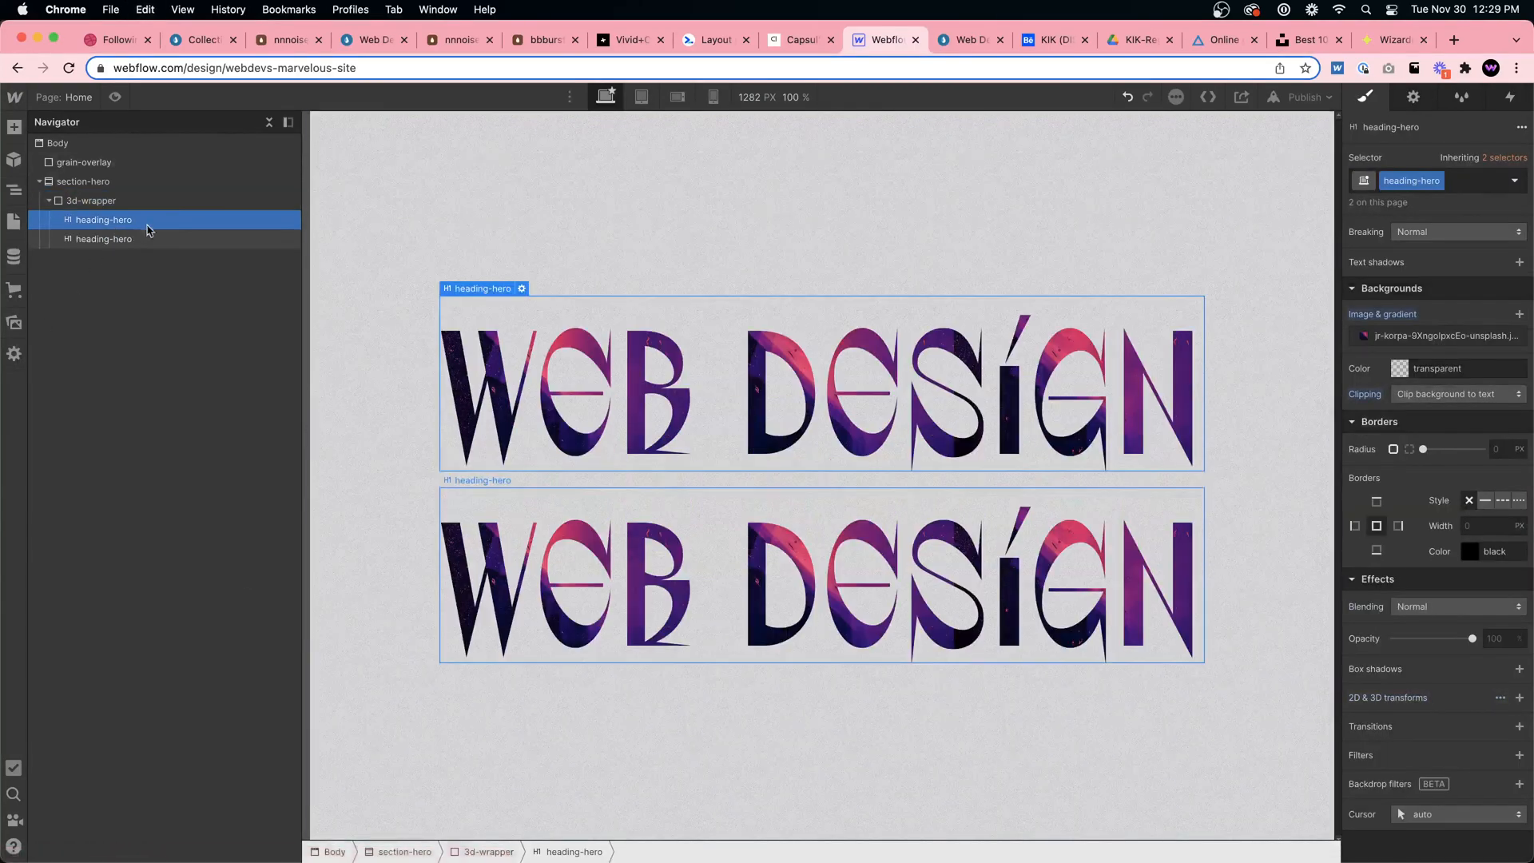
scroll(1438, 400, "up", 10)
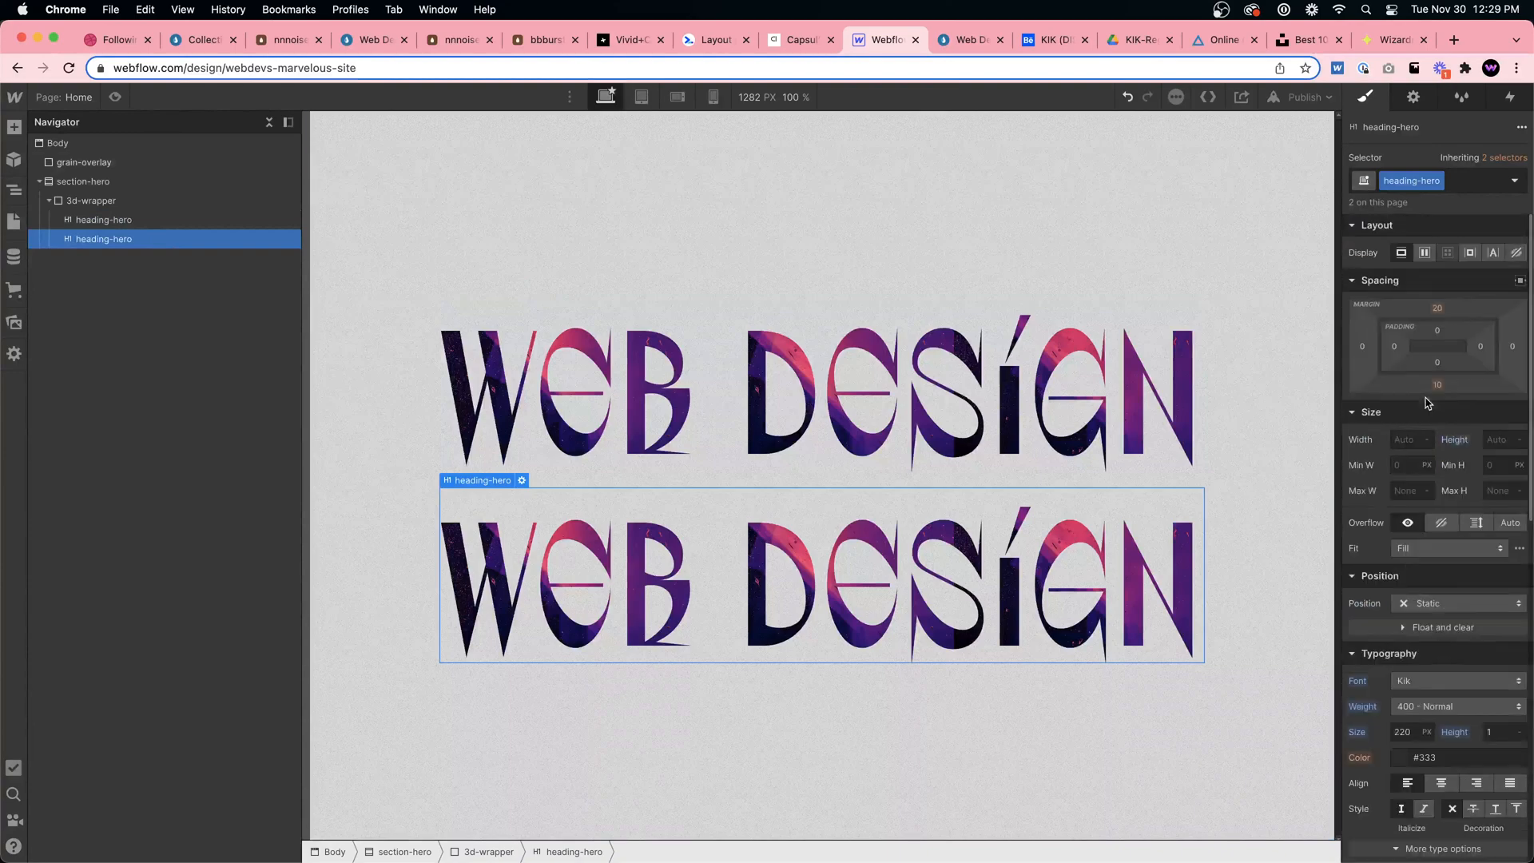
left_click(1439, 308)
type("0")
key("Return")
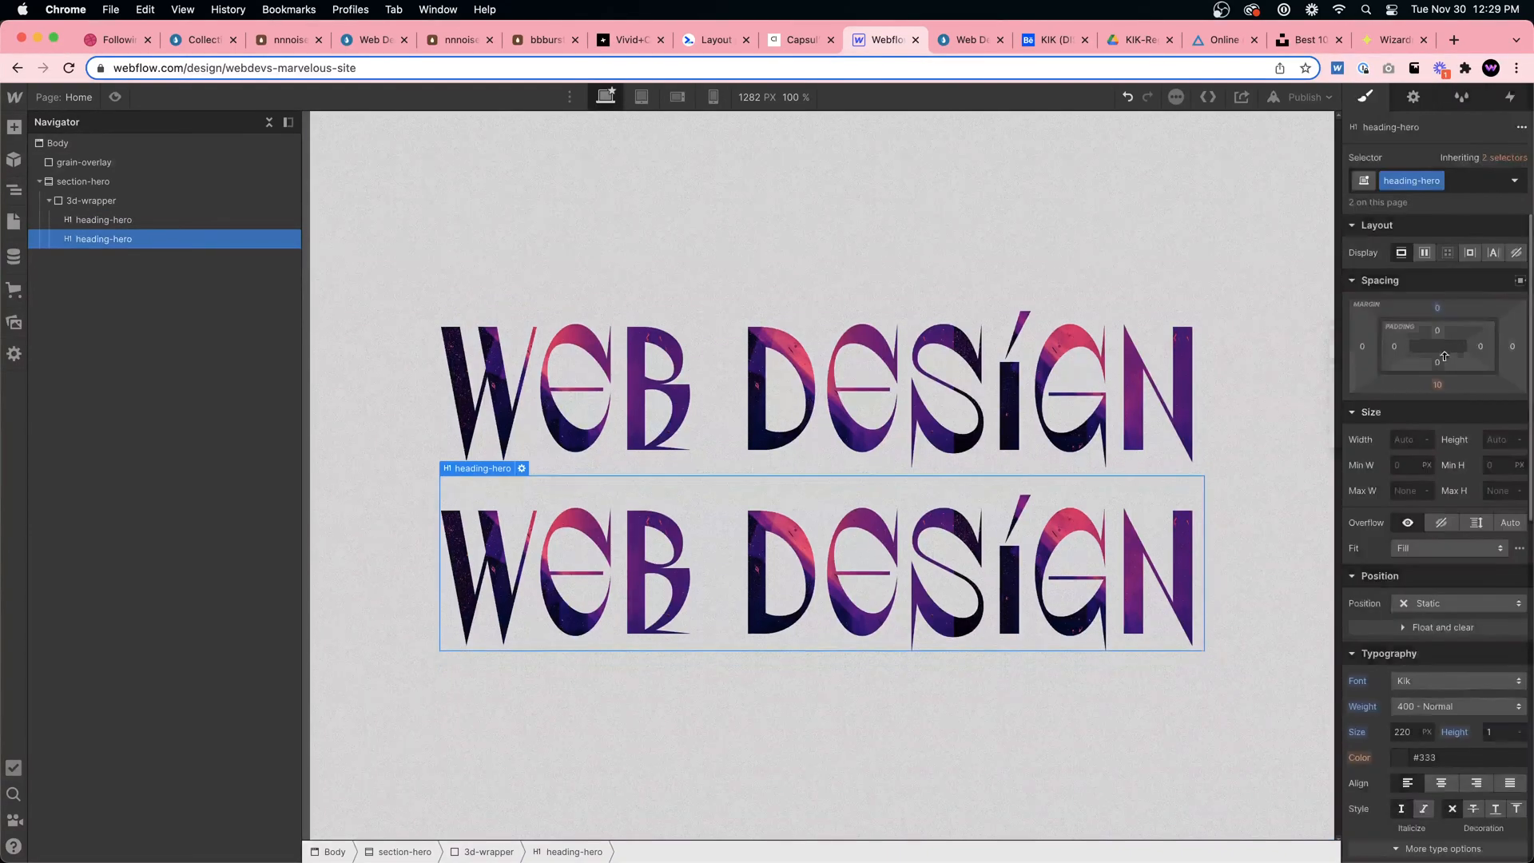
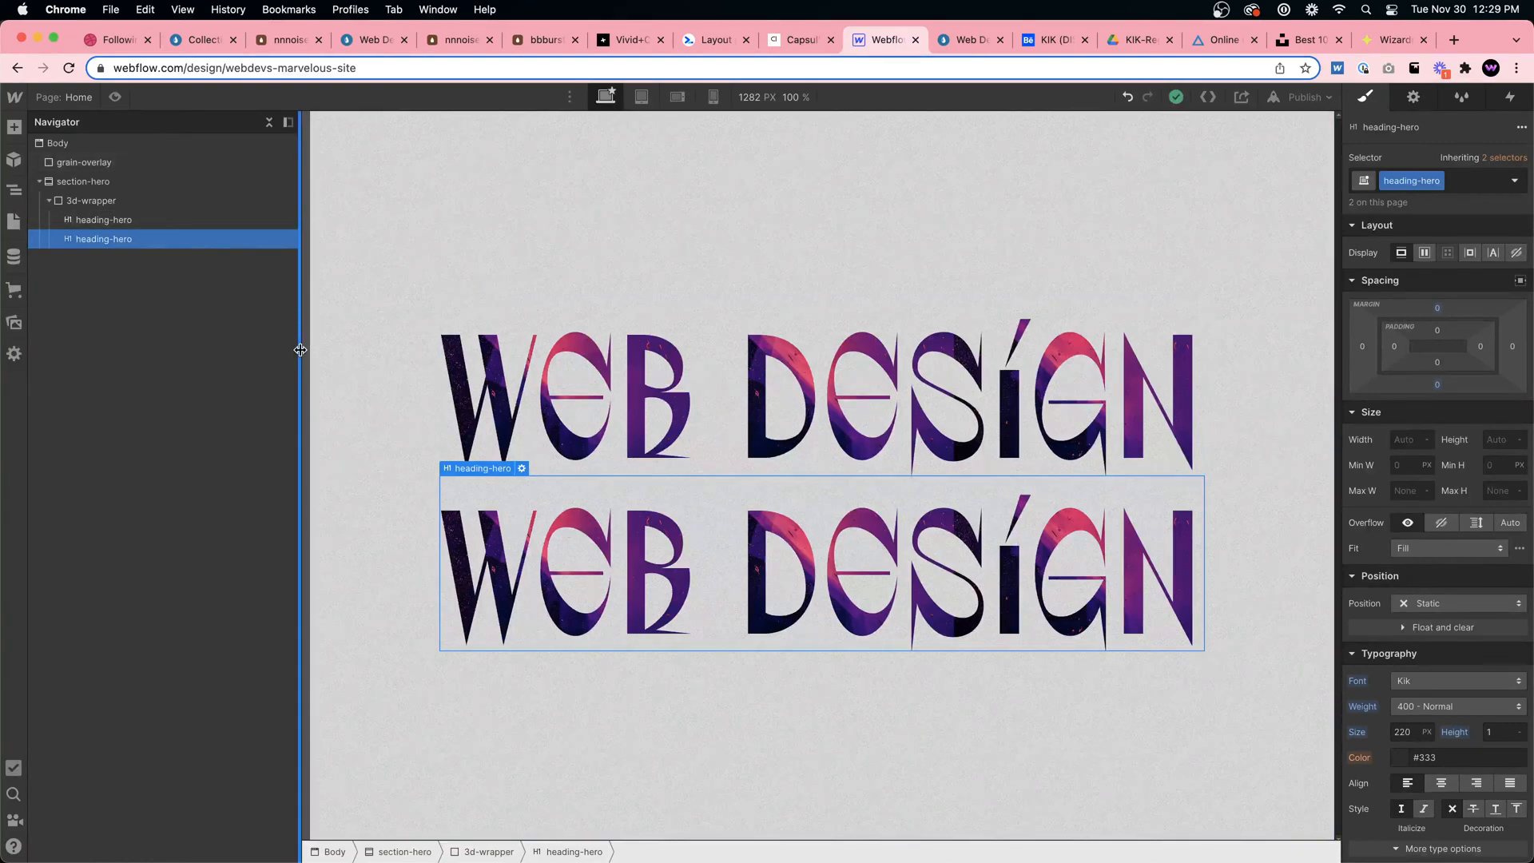
Add a div block with the class heading-wrapper inside 3d-wrapper and move both headings into it
left_click(158, 202)
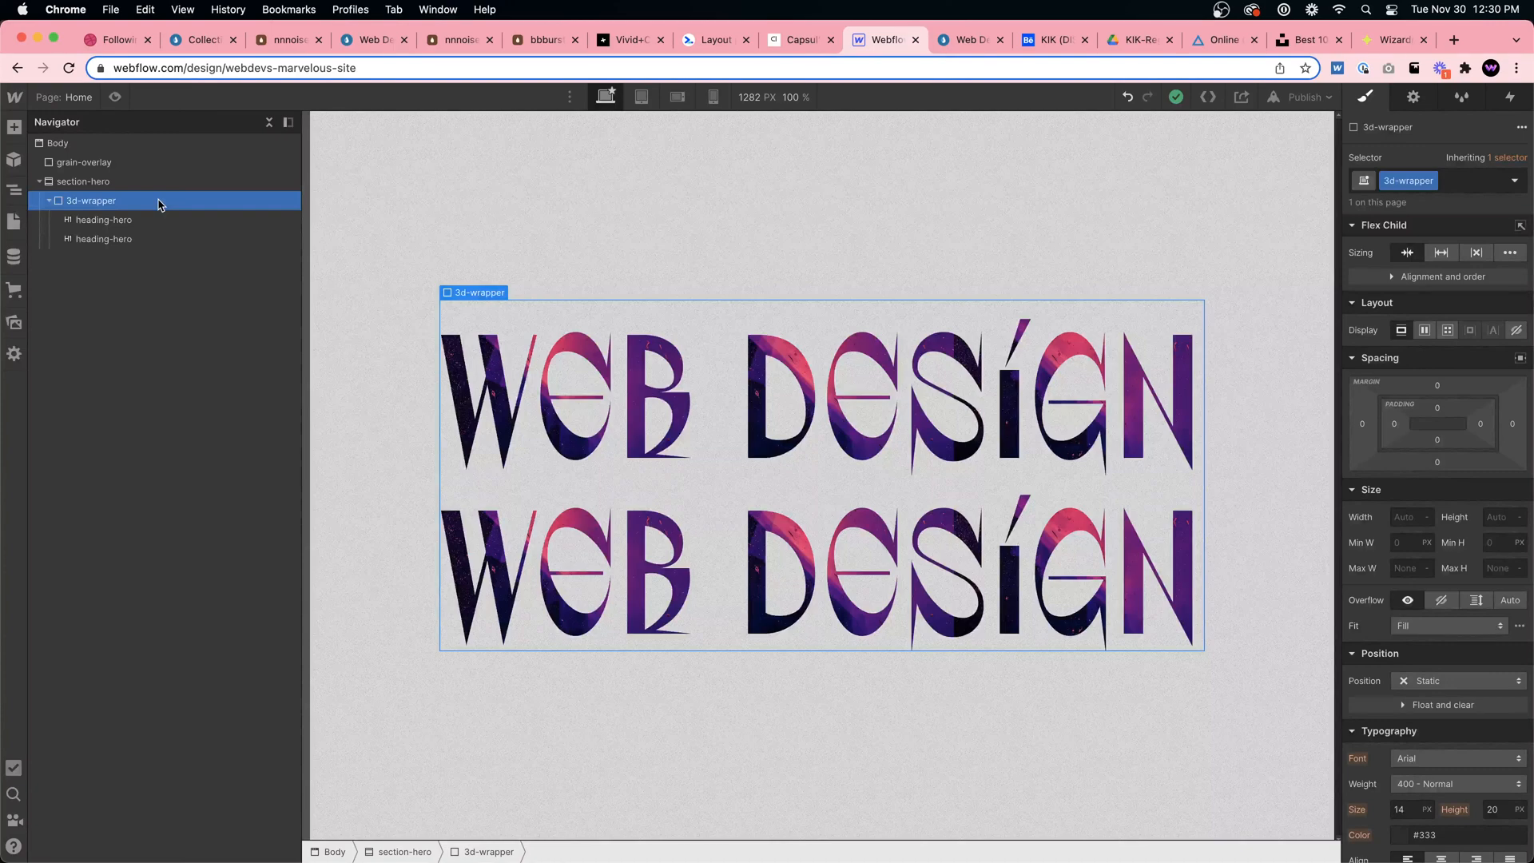
left_click(150, 239)
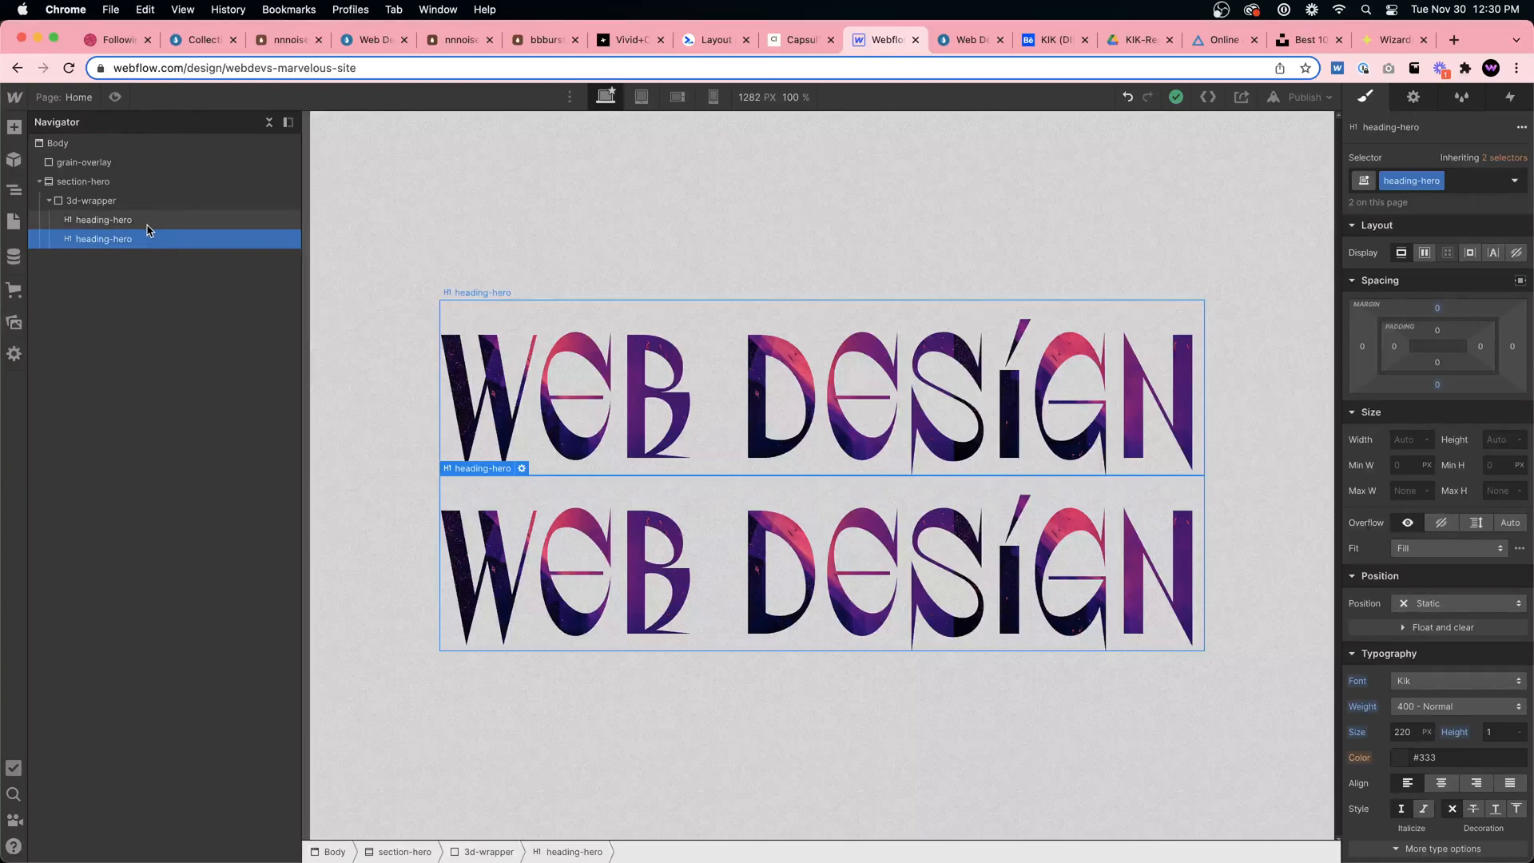
left_click(145, 201)
key("super+e")
type("di")
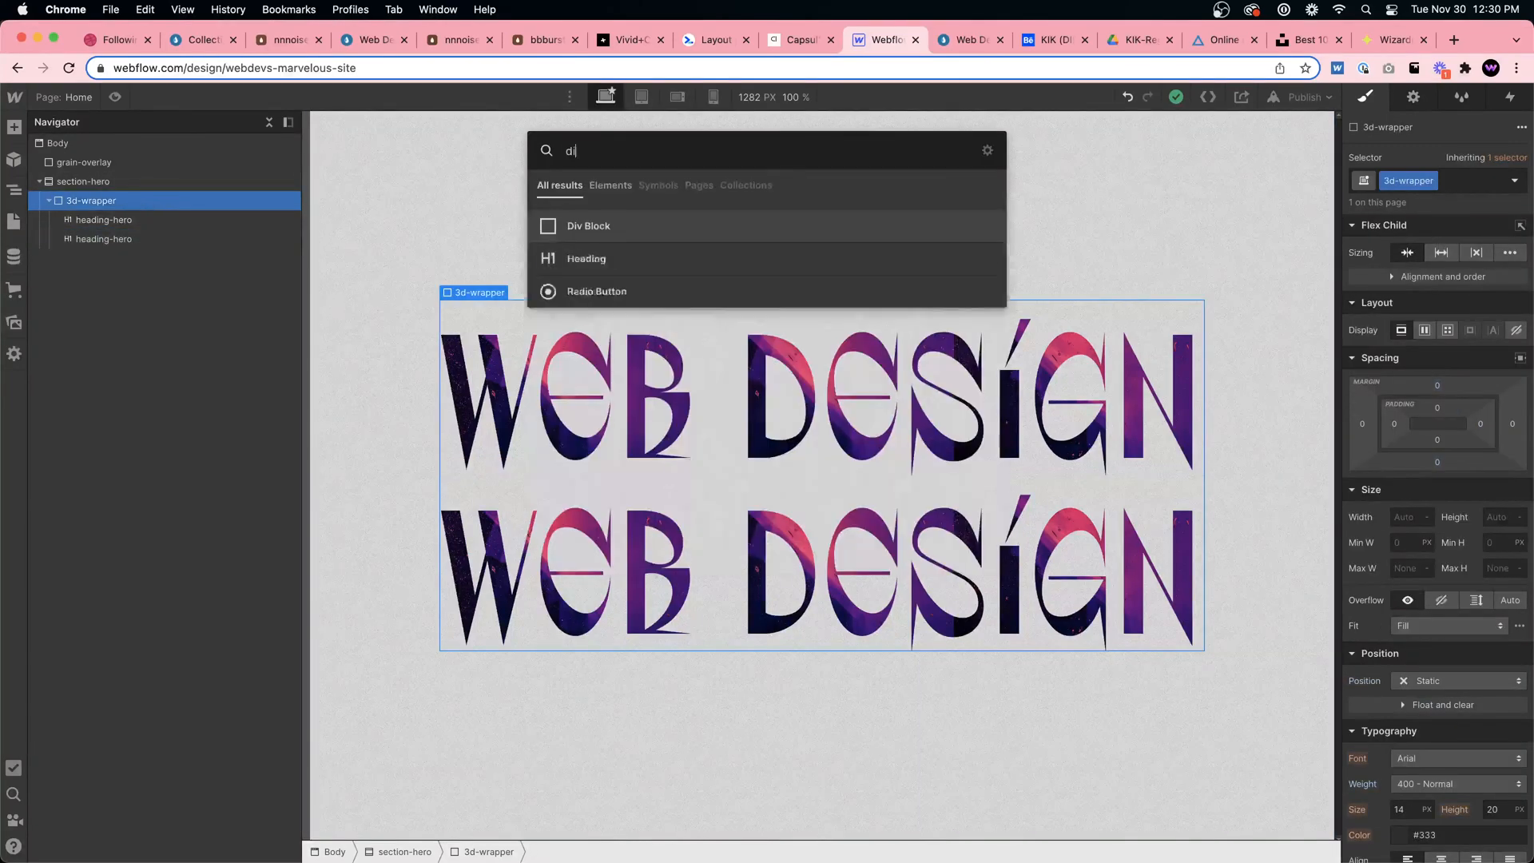
key("Return")
left_click_drag(120, 236, 120, 218)
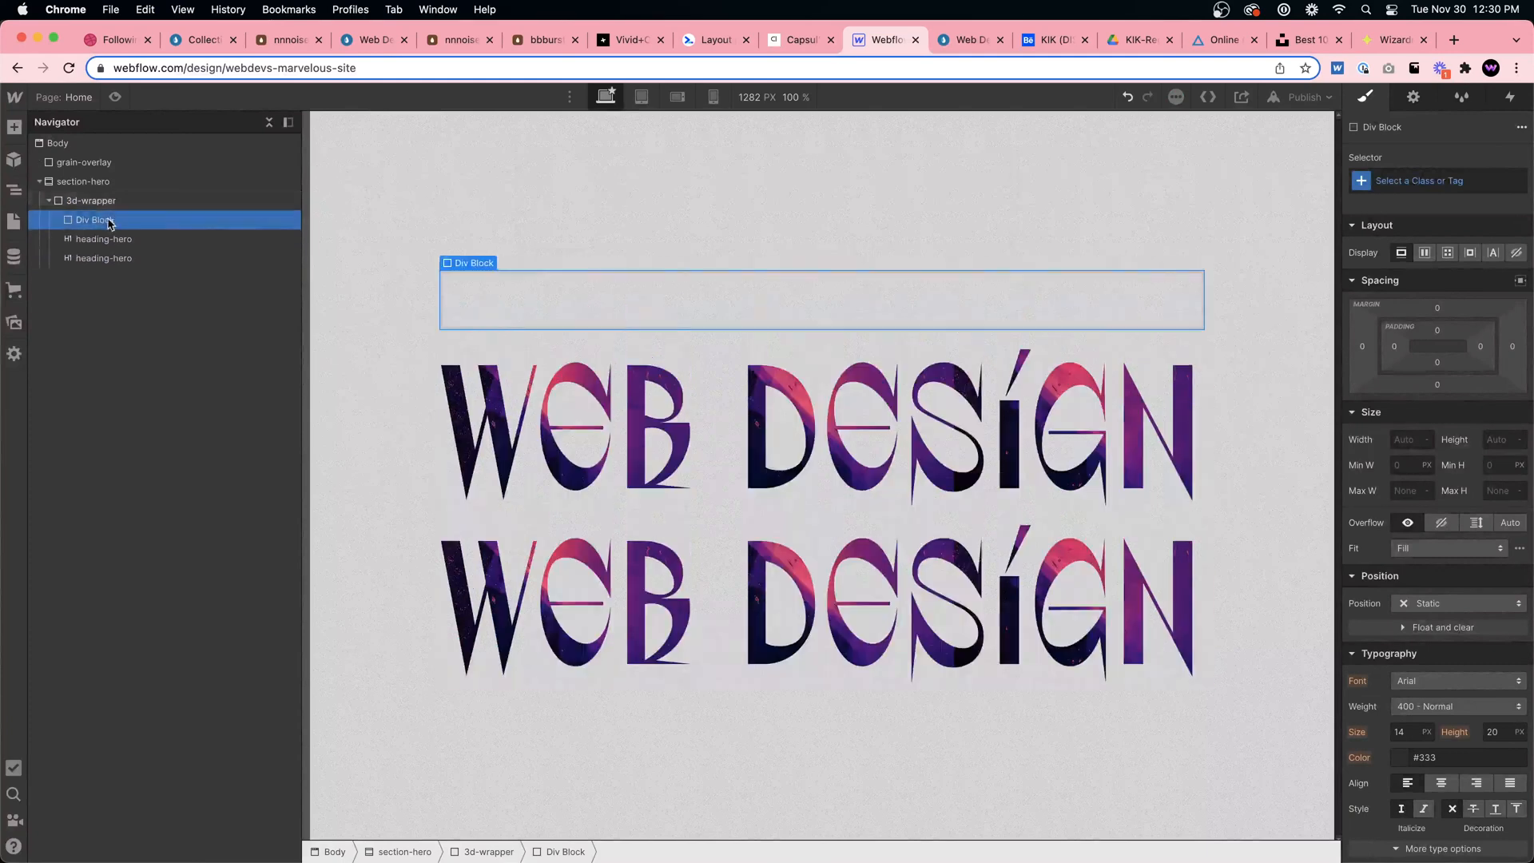
left_click(1433, 180)
type("heading-wrapper")
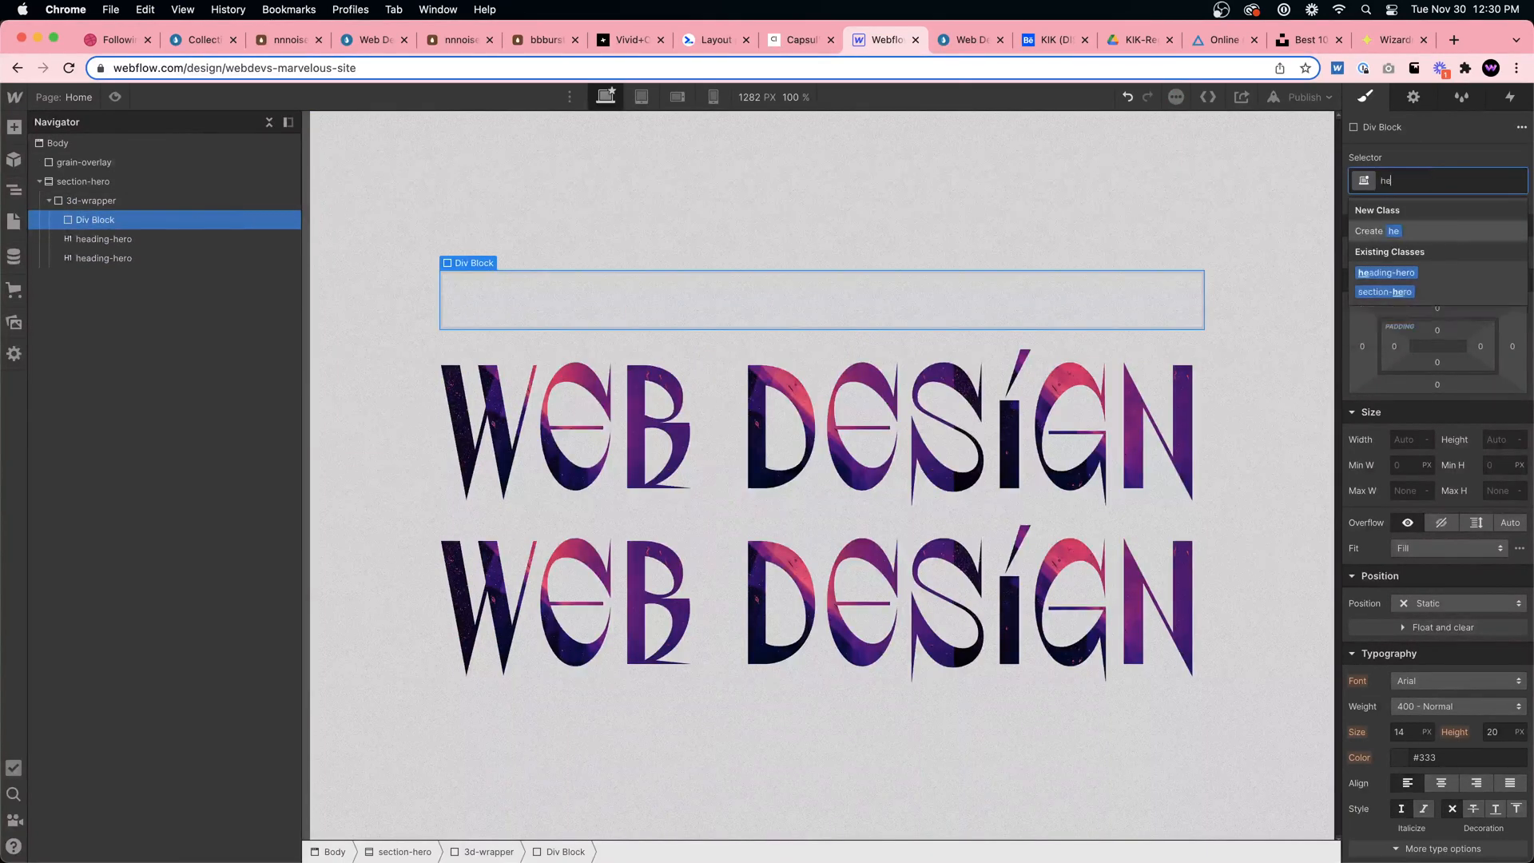
key("Return")
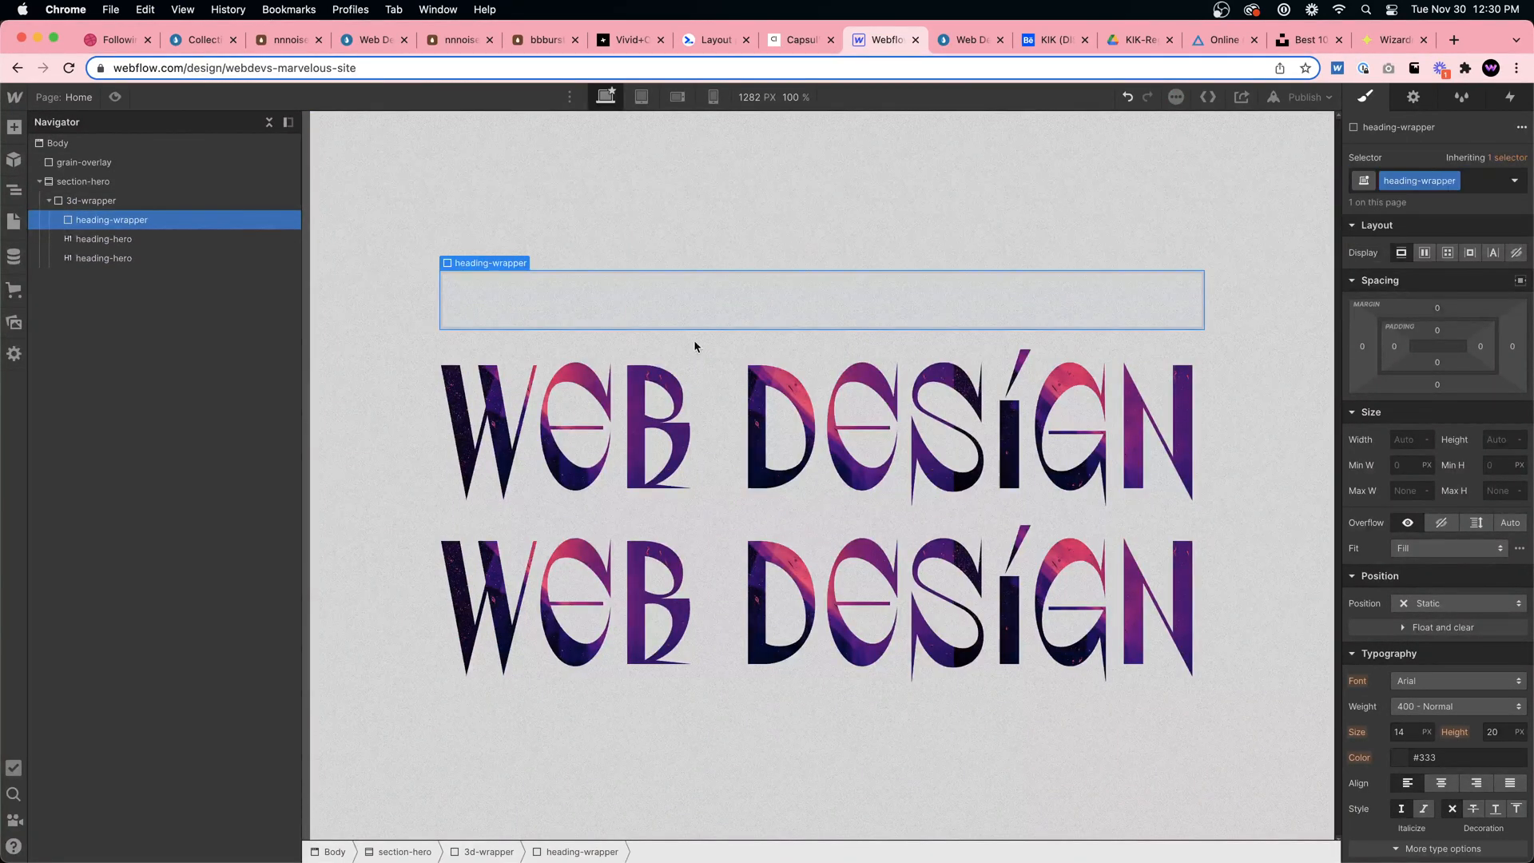
left_click_drag(103, 239, 121, 235)
mouse_move(116, 258)
left_mouse_down()
mouse_move(171, 253)
mouse_move(136, 240)
left_mouse_up()
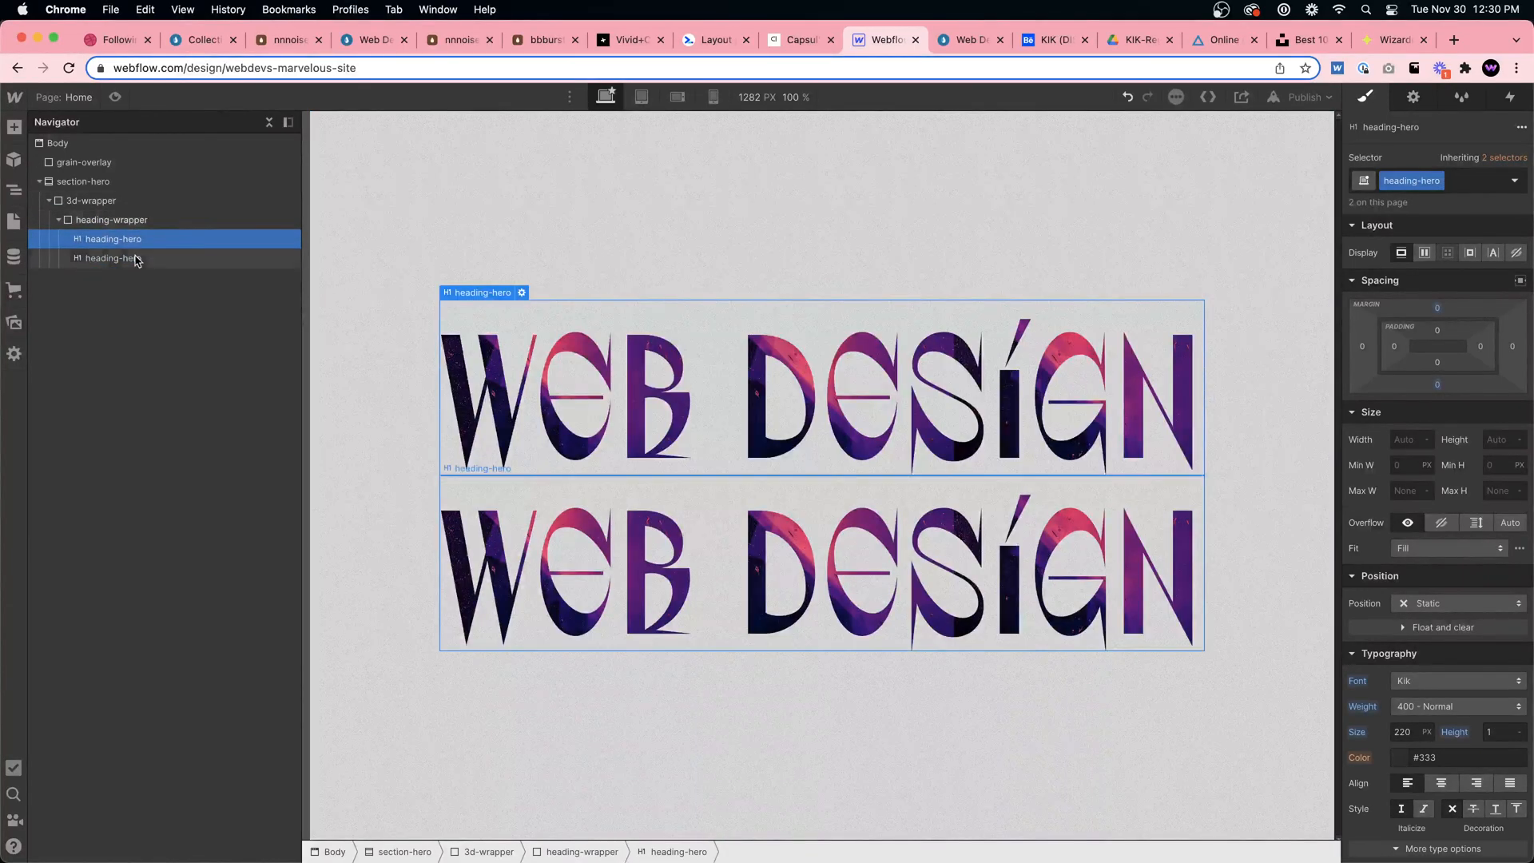
Add the combo class second to the lower heading-hero
left_click(137, 258)
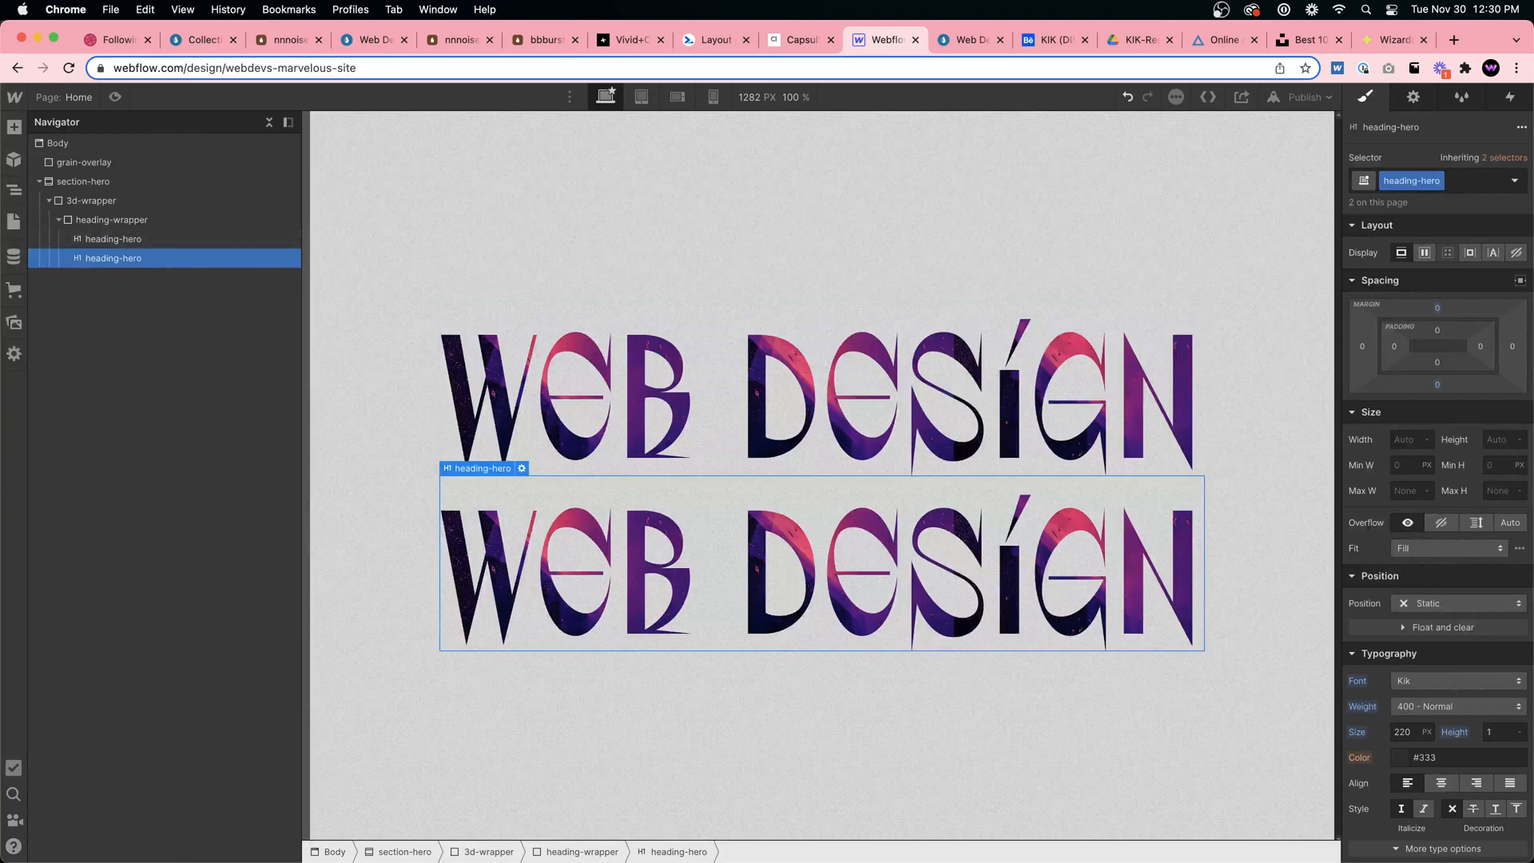
left_click(1457, 181)
type("second")
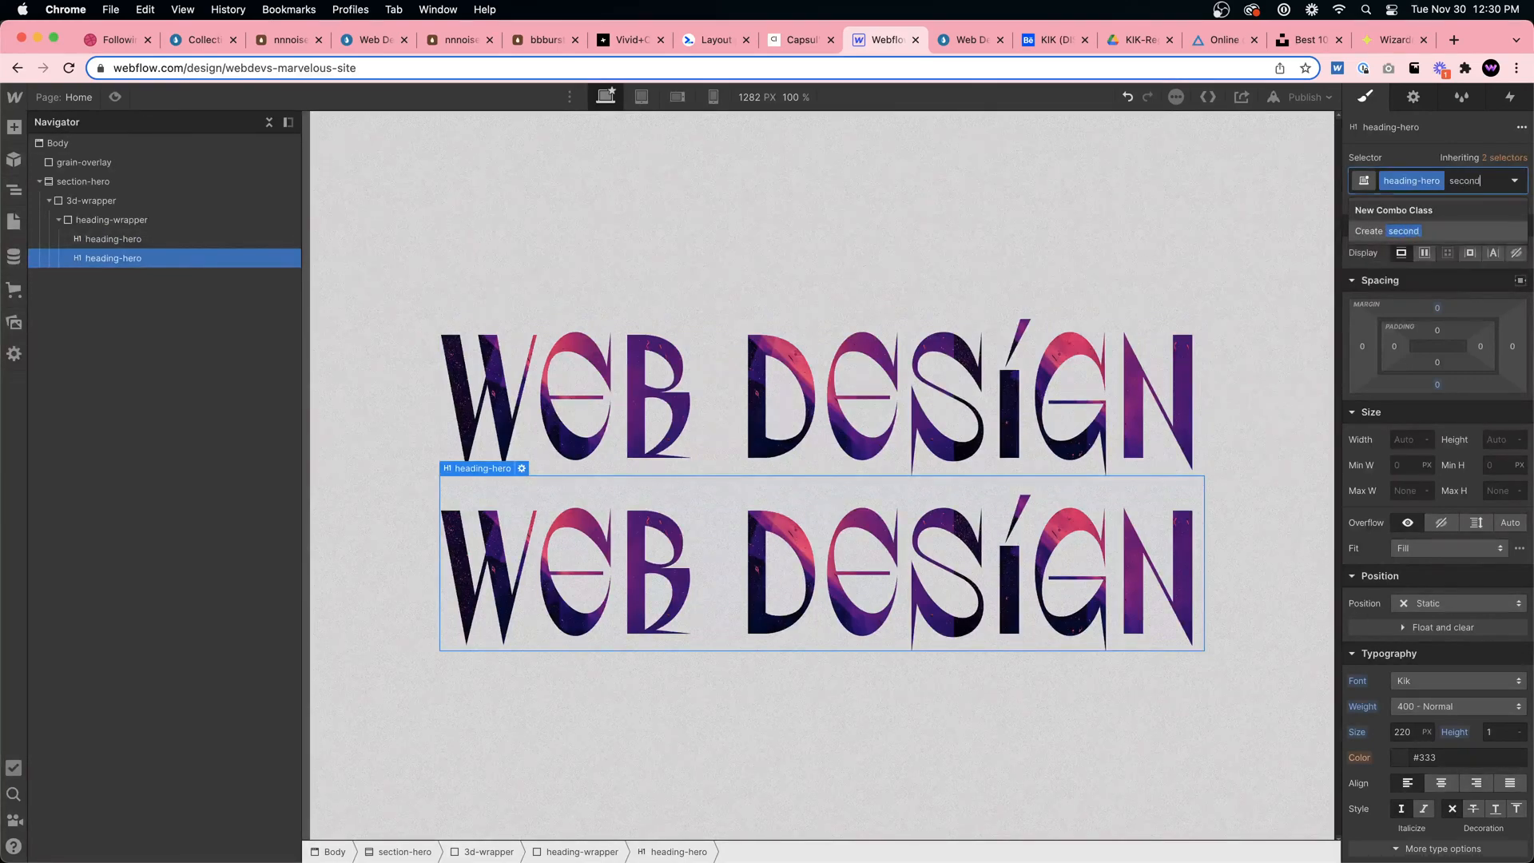
key("Return")
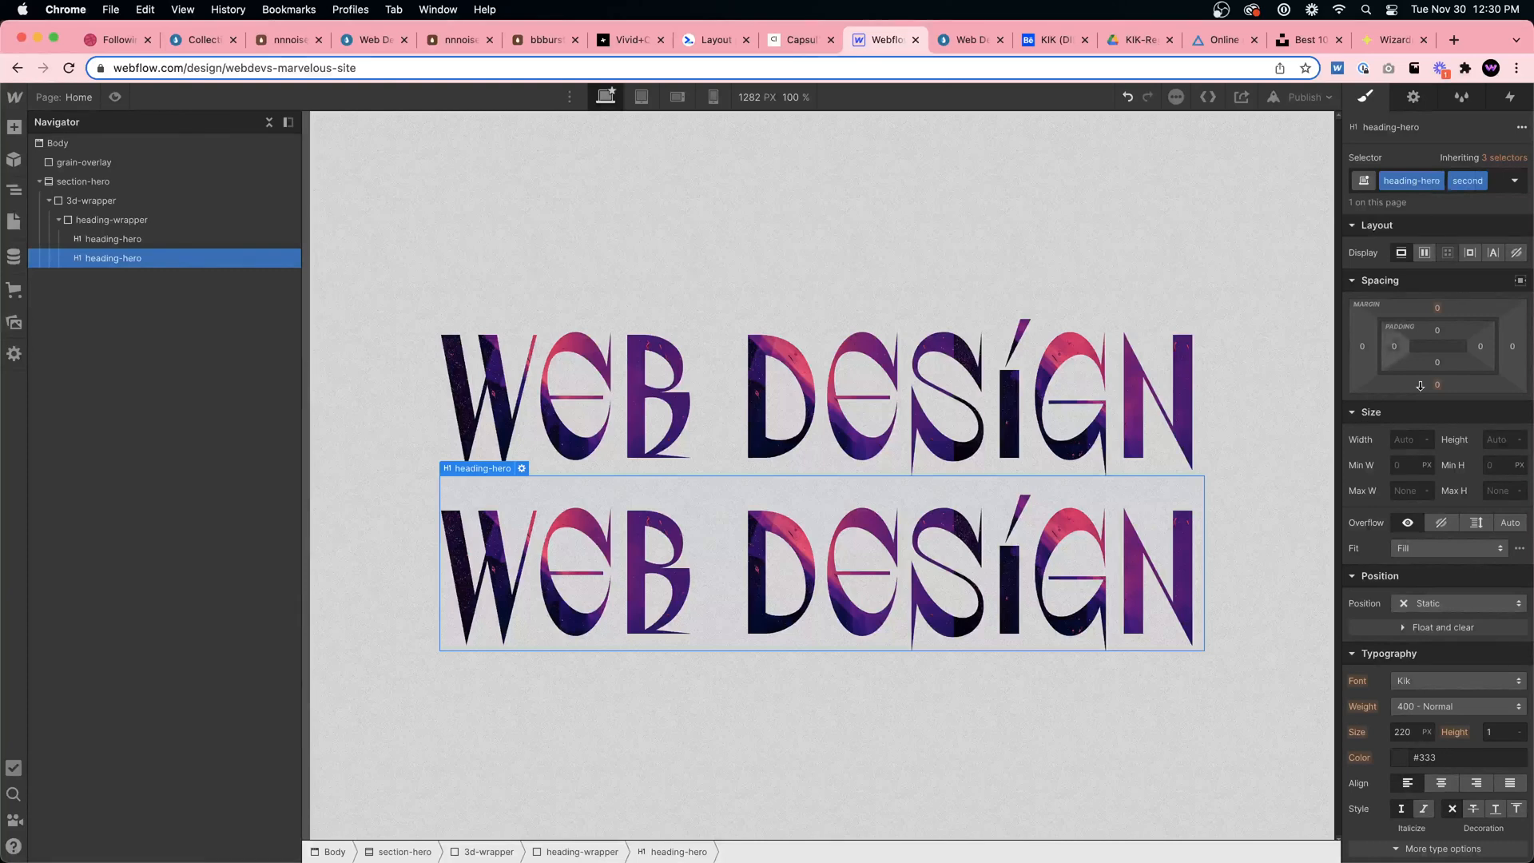
Add a rotate transform of about -23 degrees on X to the second heading, with its transform origin at 50% left and 0% top
scroll(1477, 520, "down", 10)
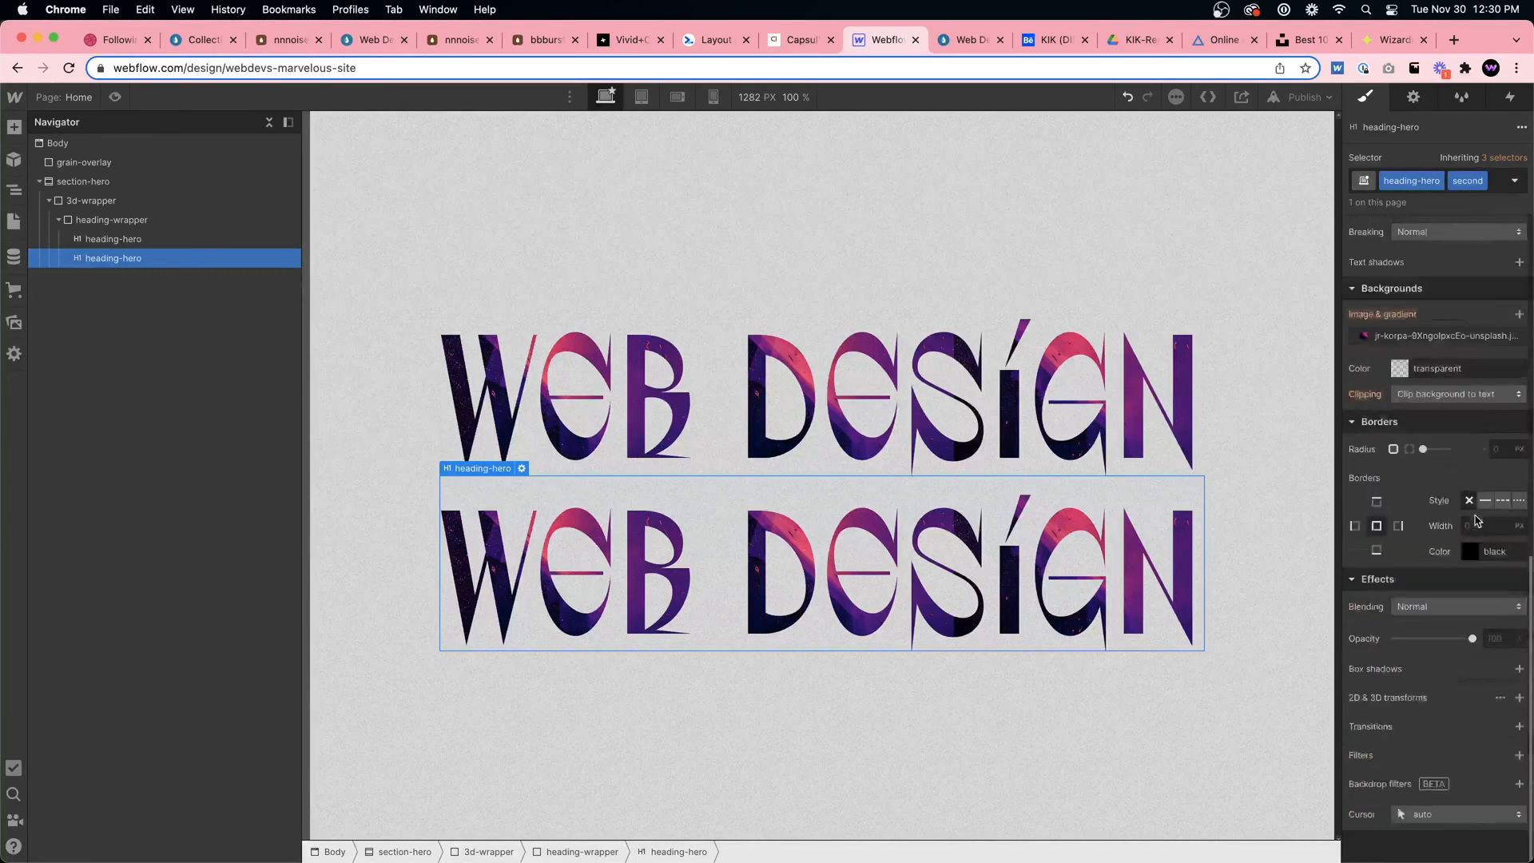
left_click(1520, 697)
left_click(1467, 750)
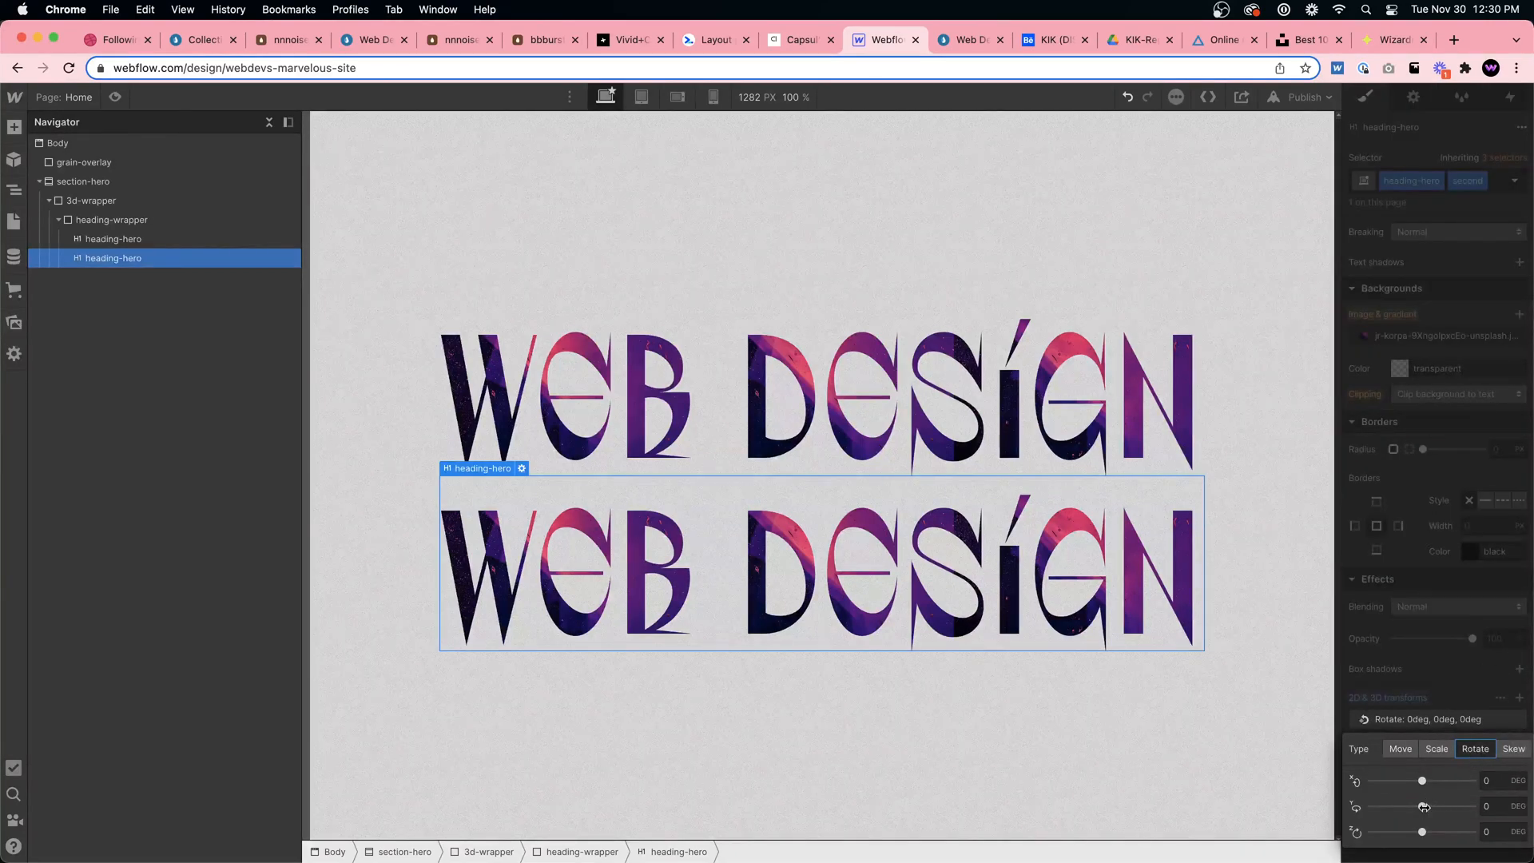
mouse_move(1423, 781)
left_mouse_down()
mouse_move(1391, 781)
mouse_move(1409, 780)
left_mouse_up()
left_click(1499, 699)
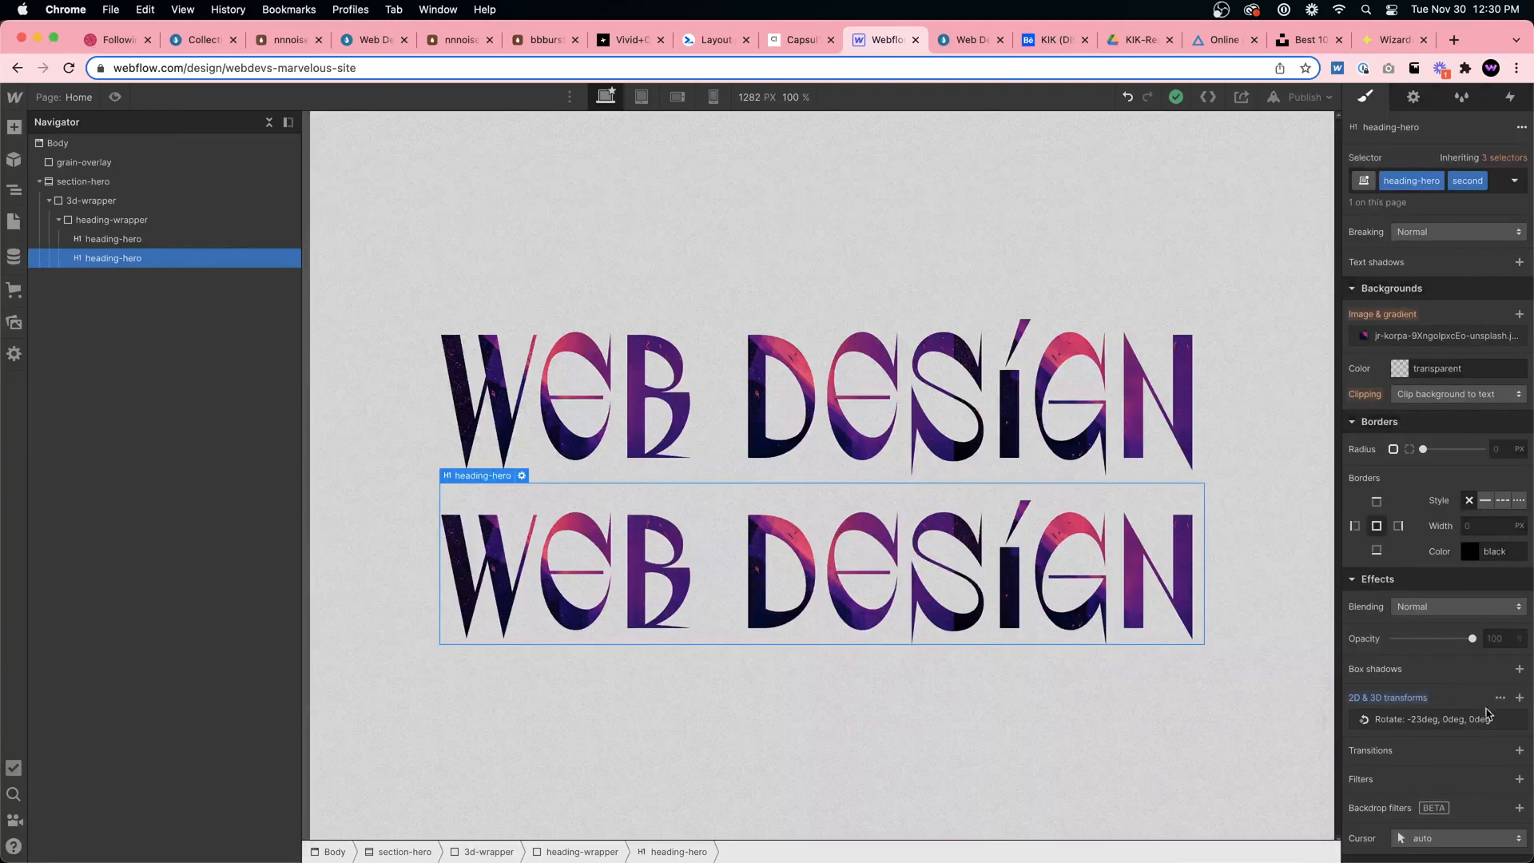
left_click(1416, 447)
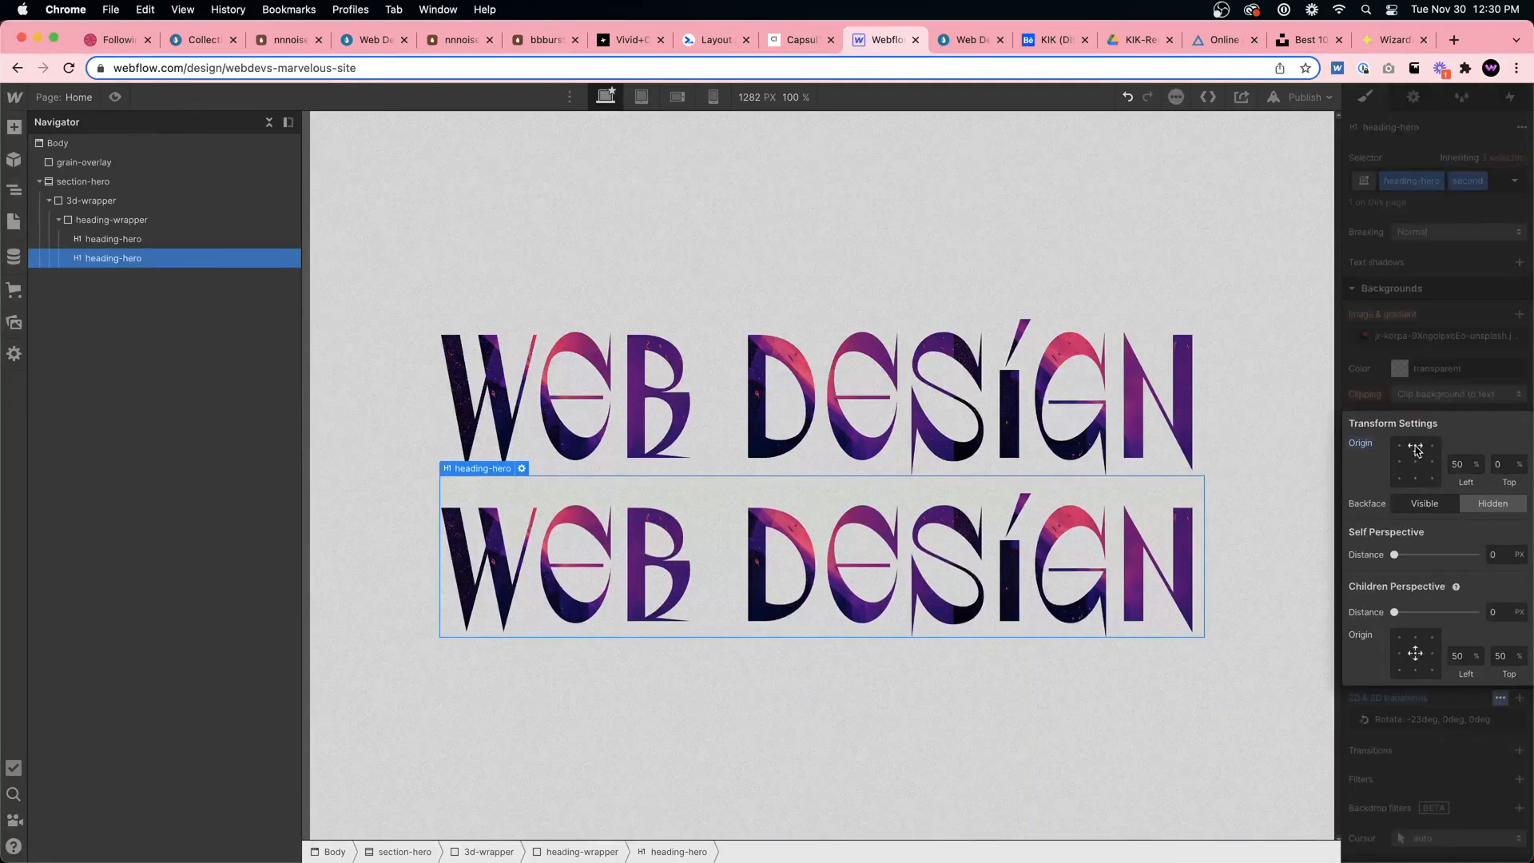
Set the second heading's X rotation to -90 degrees
left_click(1488, 744)
left_click(1448, 717)
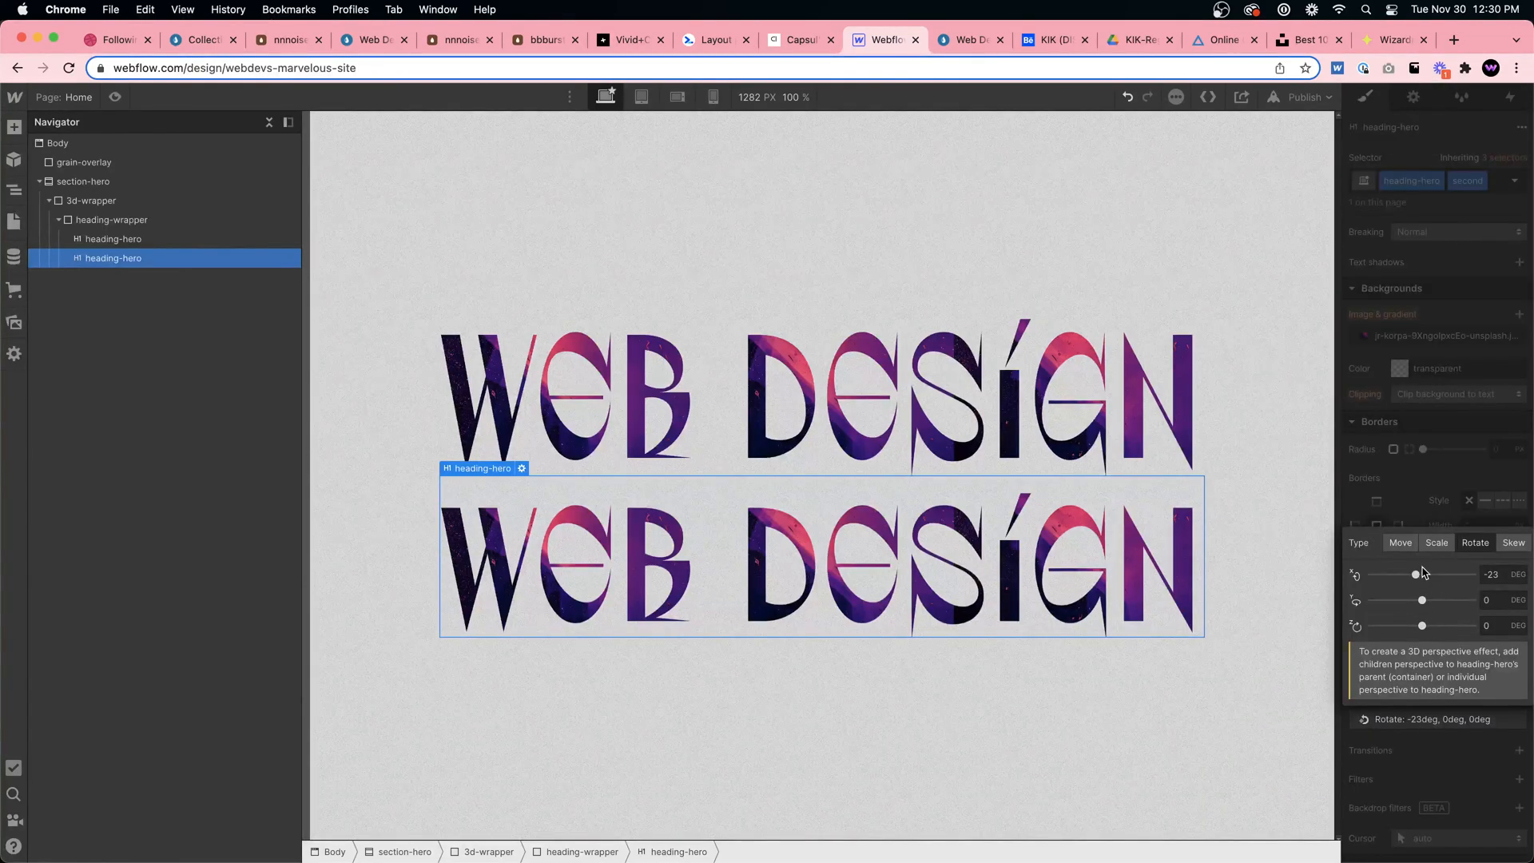
left_click_drag(1418, 573, 1397, 570)
left_click(1496, 577)
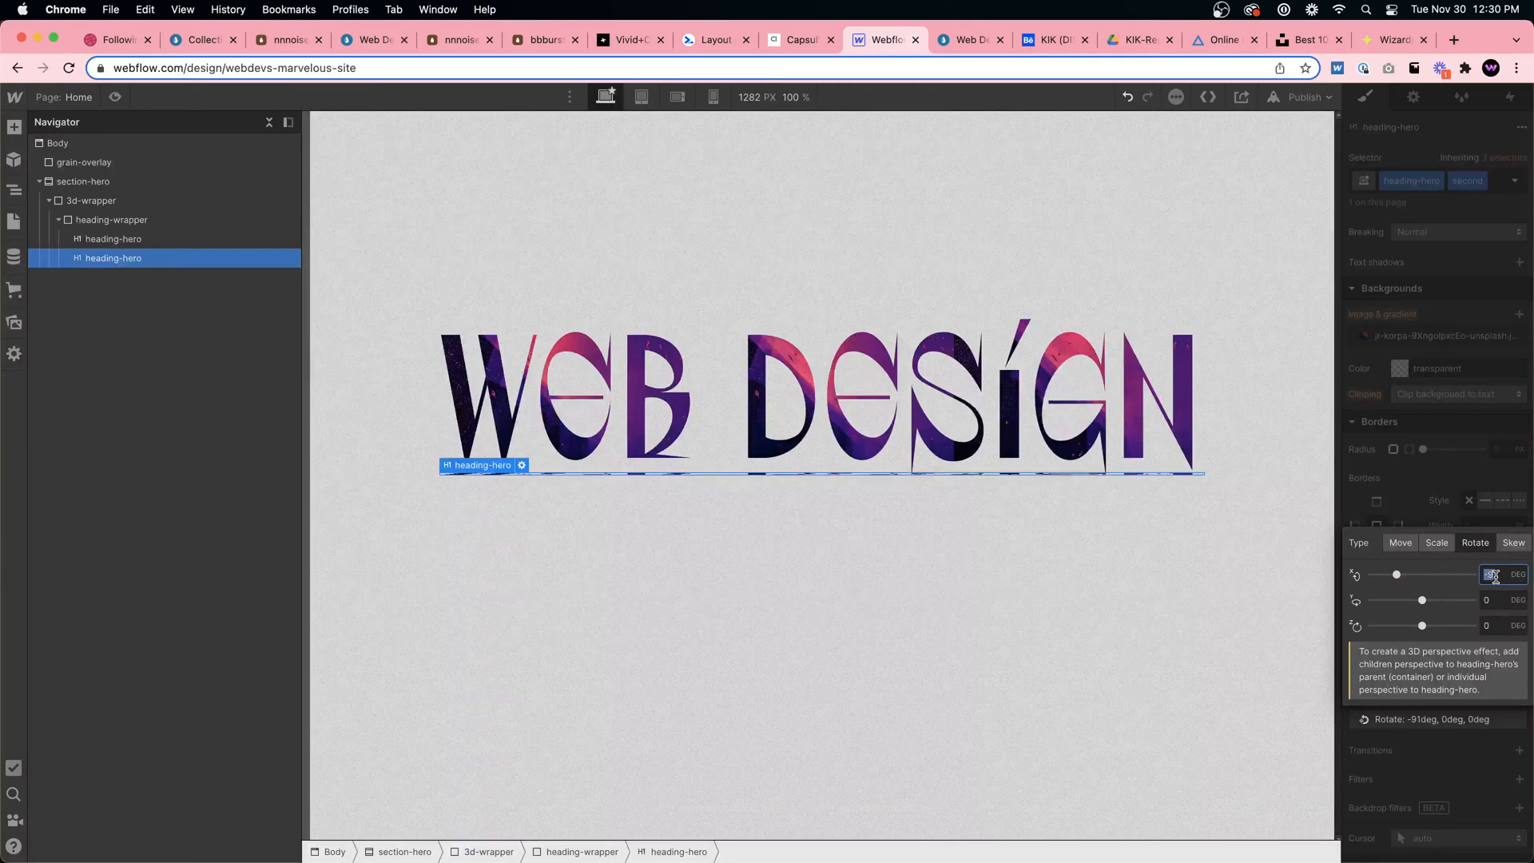
type("0")
key("Return")
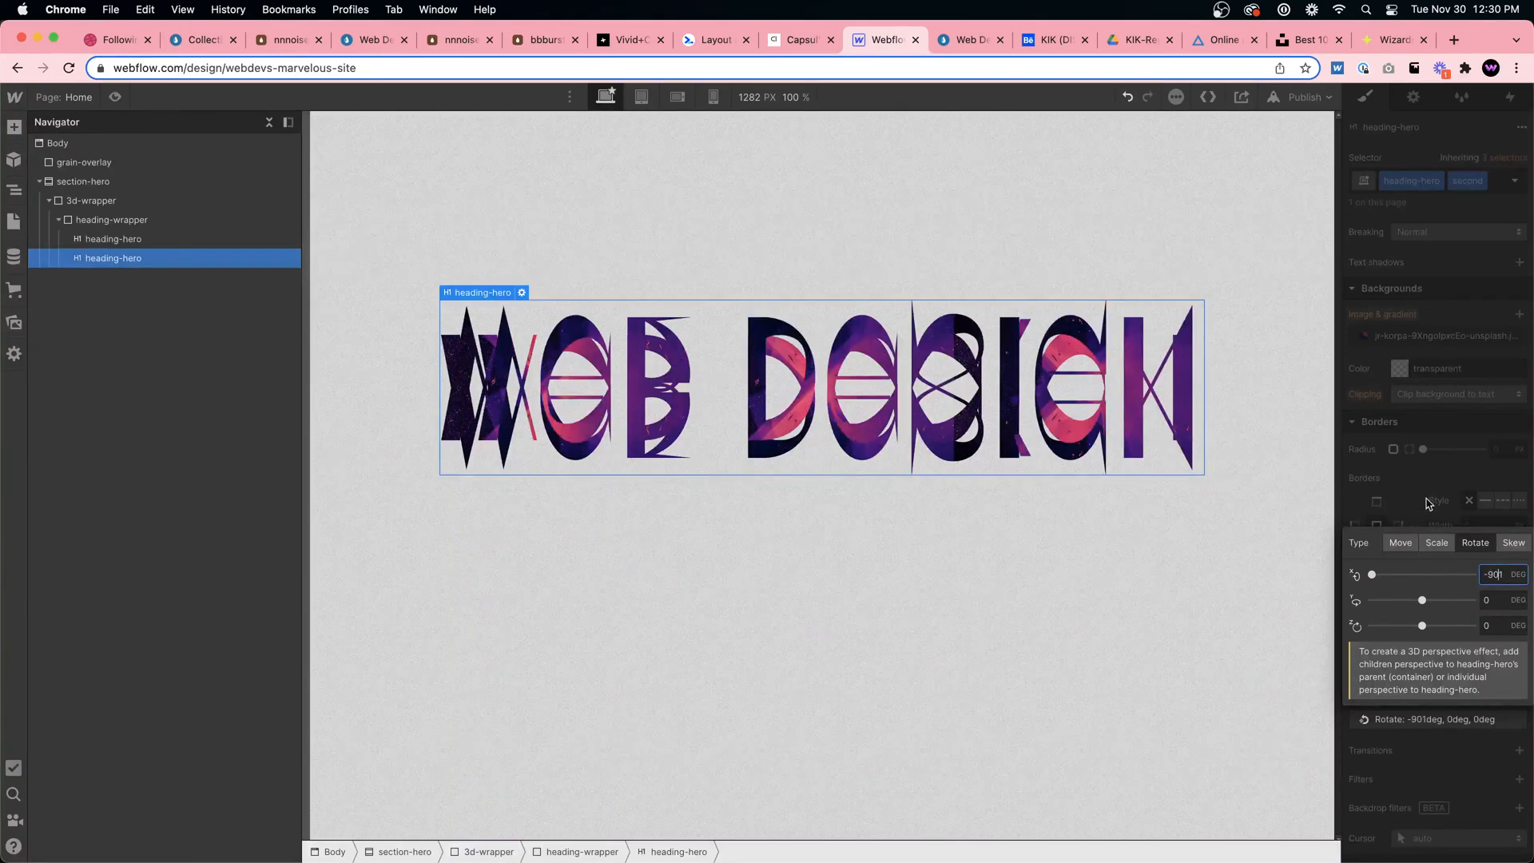
type("-6")
type("0")
key("Return")
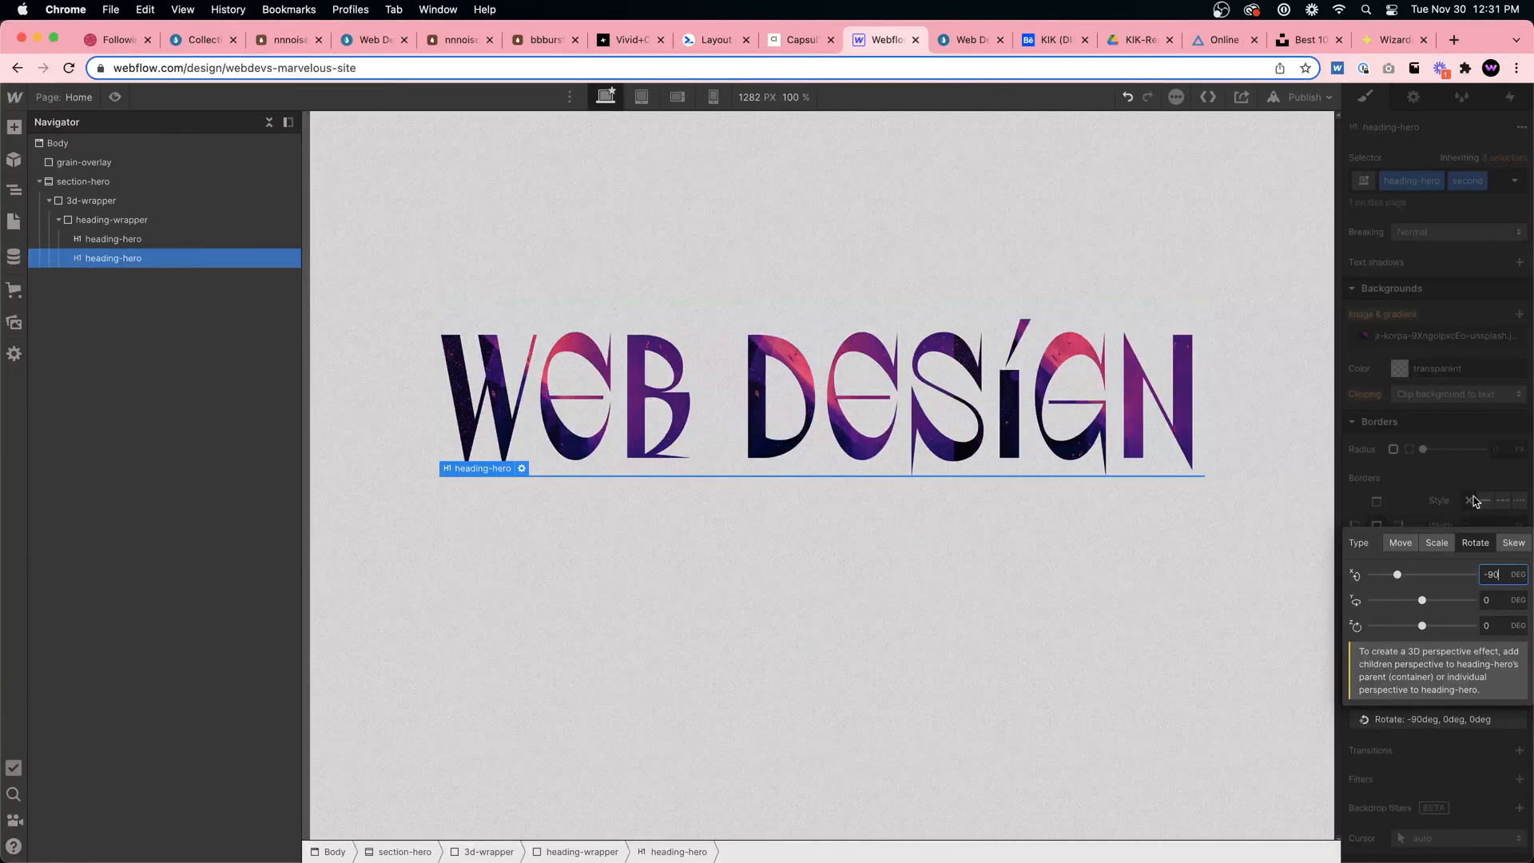
left_click(1465, 468)
Add a mouse hover trigger to heading-wrapper that starts a new timed animation named Text hover in
left_click(1099, 575)
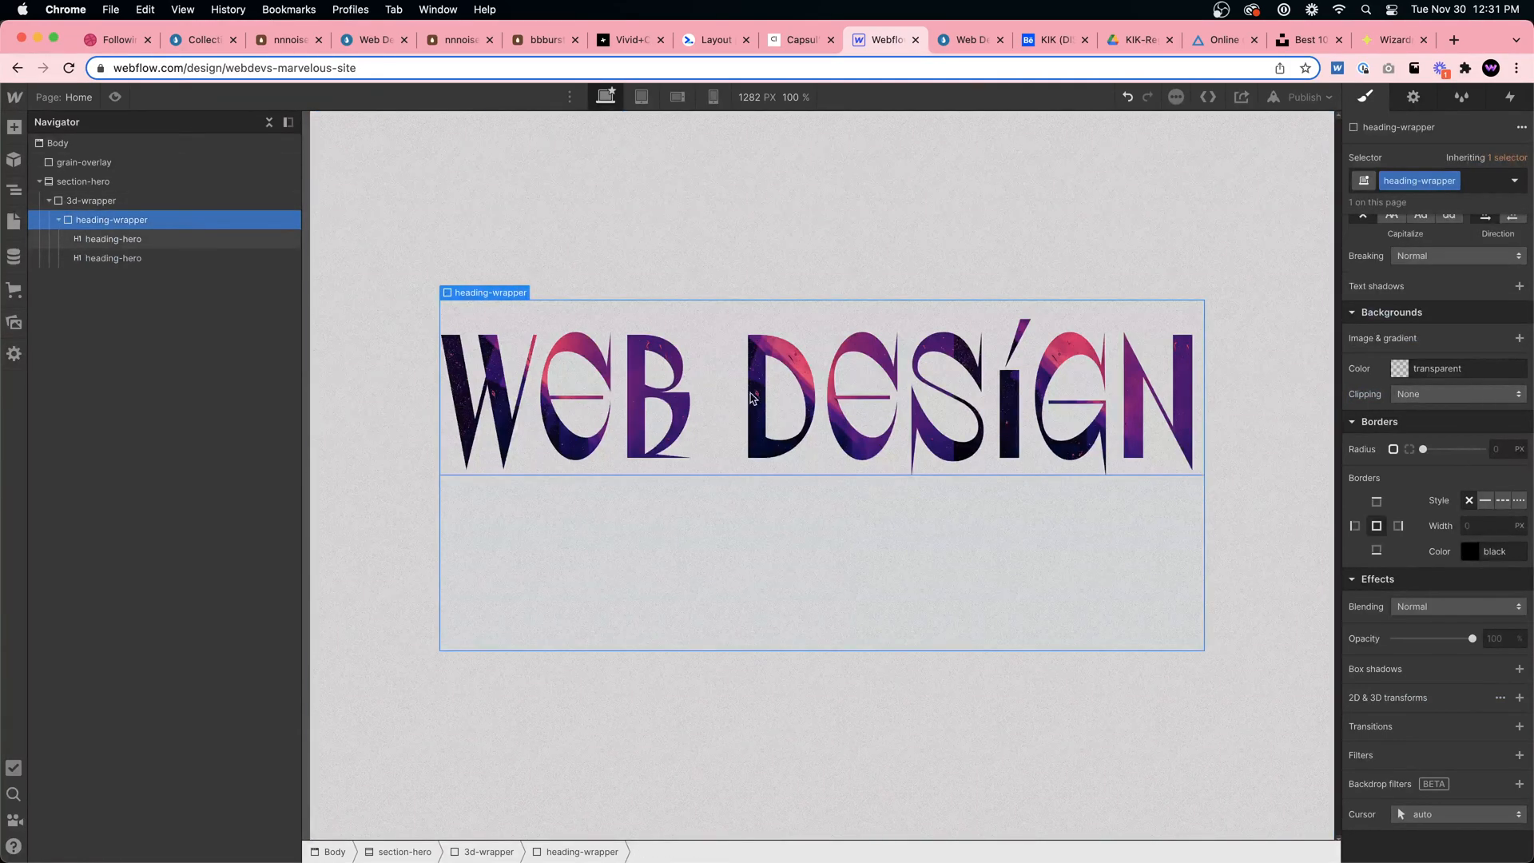
left_click(1511, 97)
left_click(1523, 148)
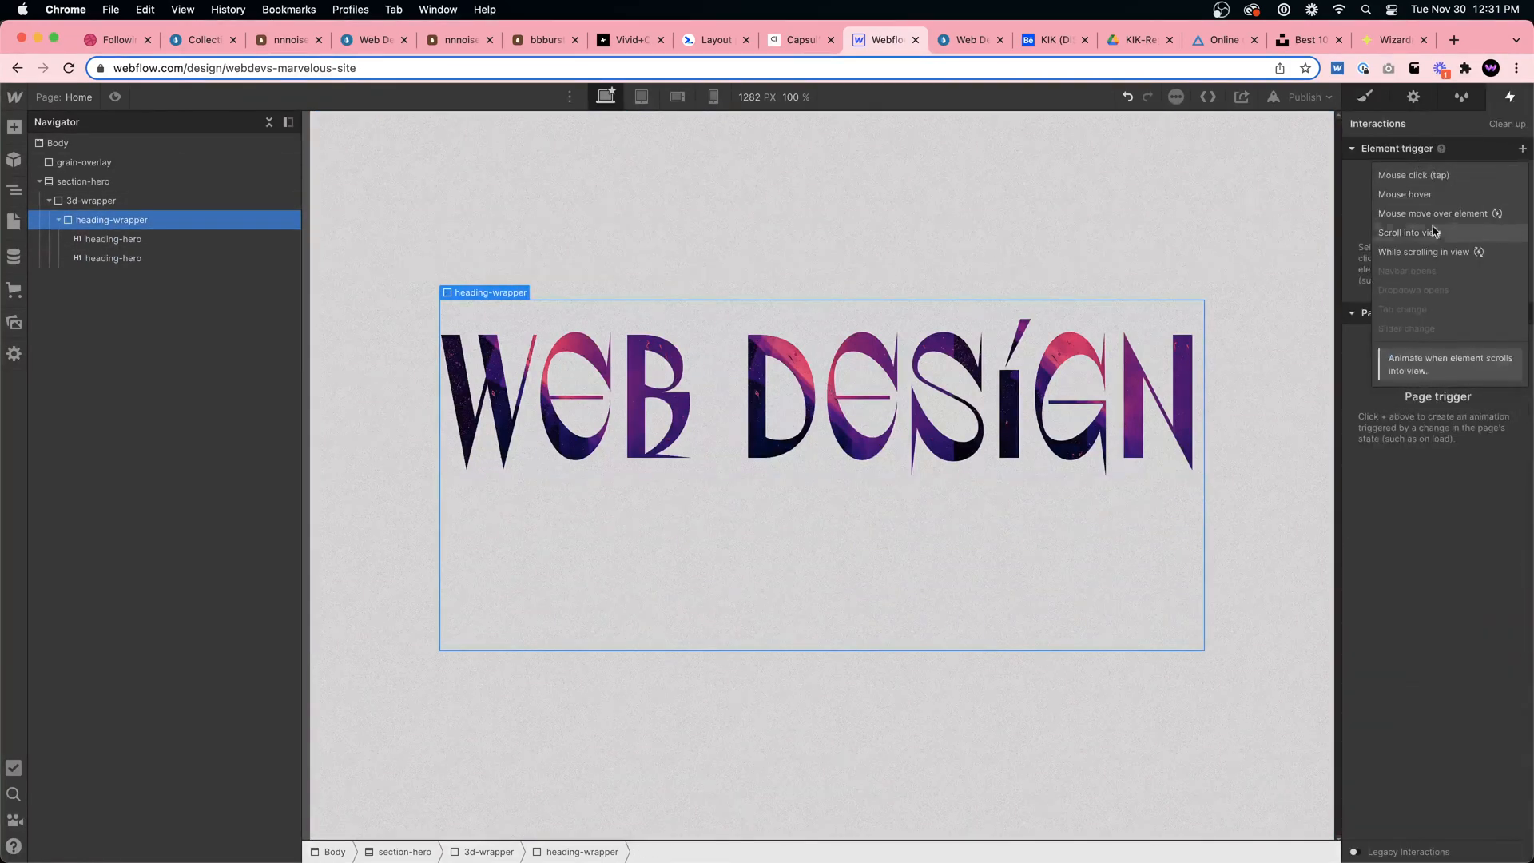
left_click(1405, 195)
left_click(1450, 234)
left_click(1430, 250)
left_click(1517, 260)
left_click(1484, 319)
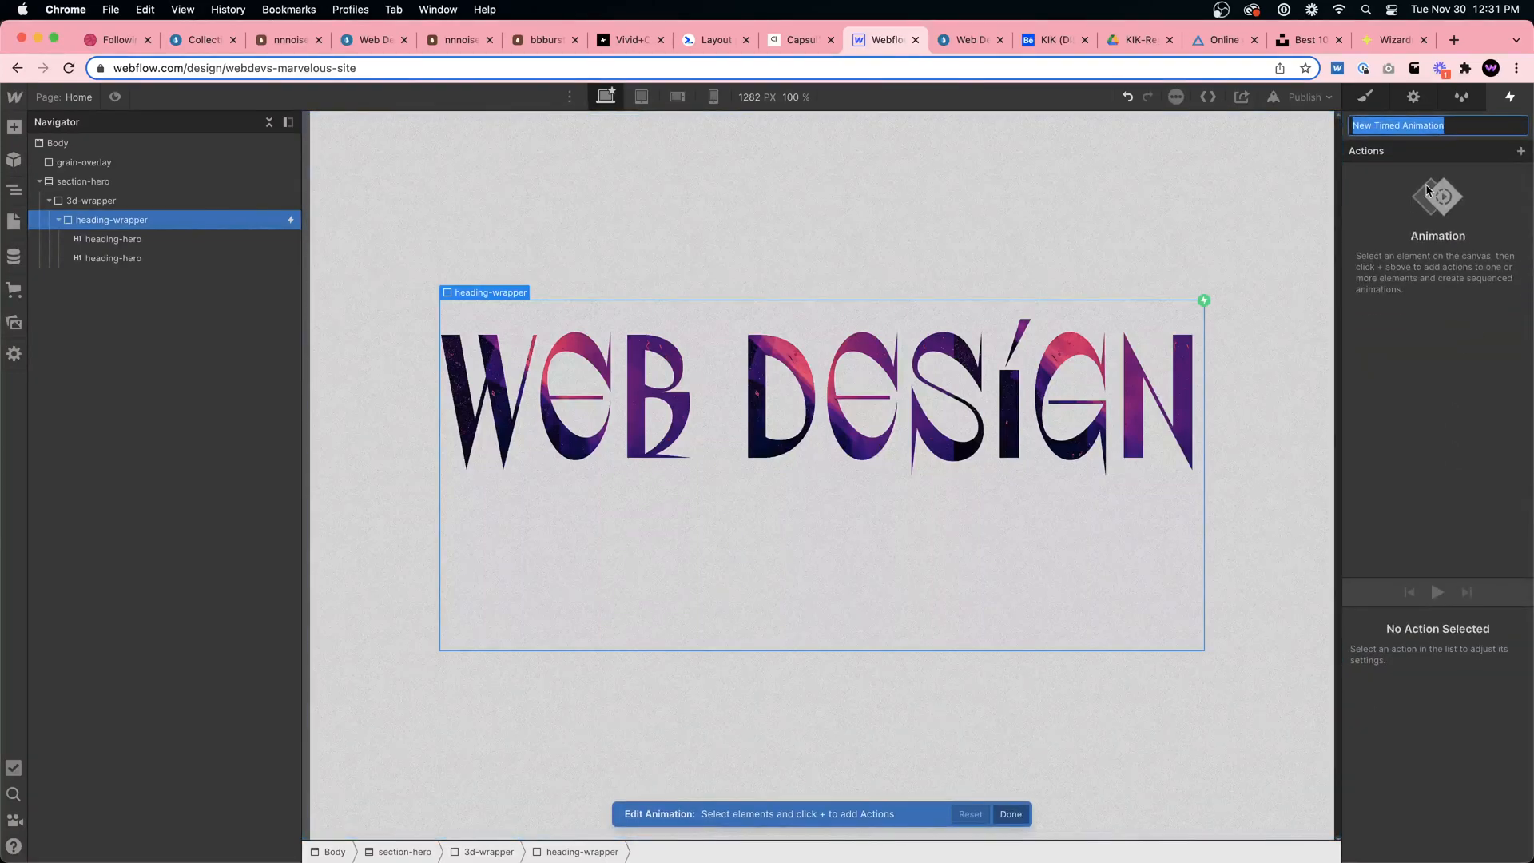
type("Text")
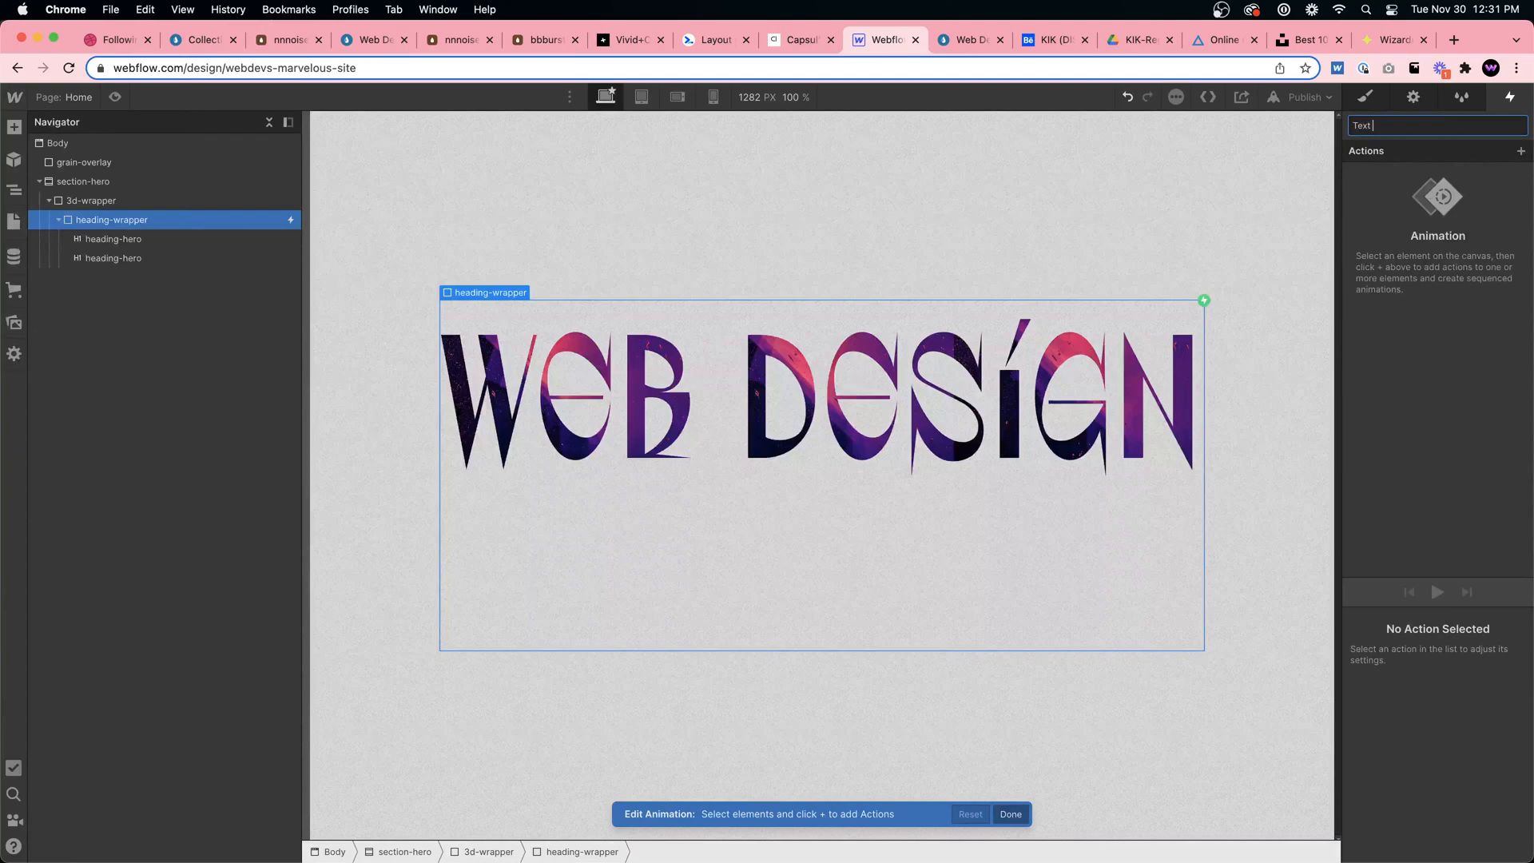
type(" hover in")
key("Return")
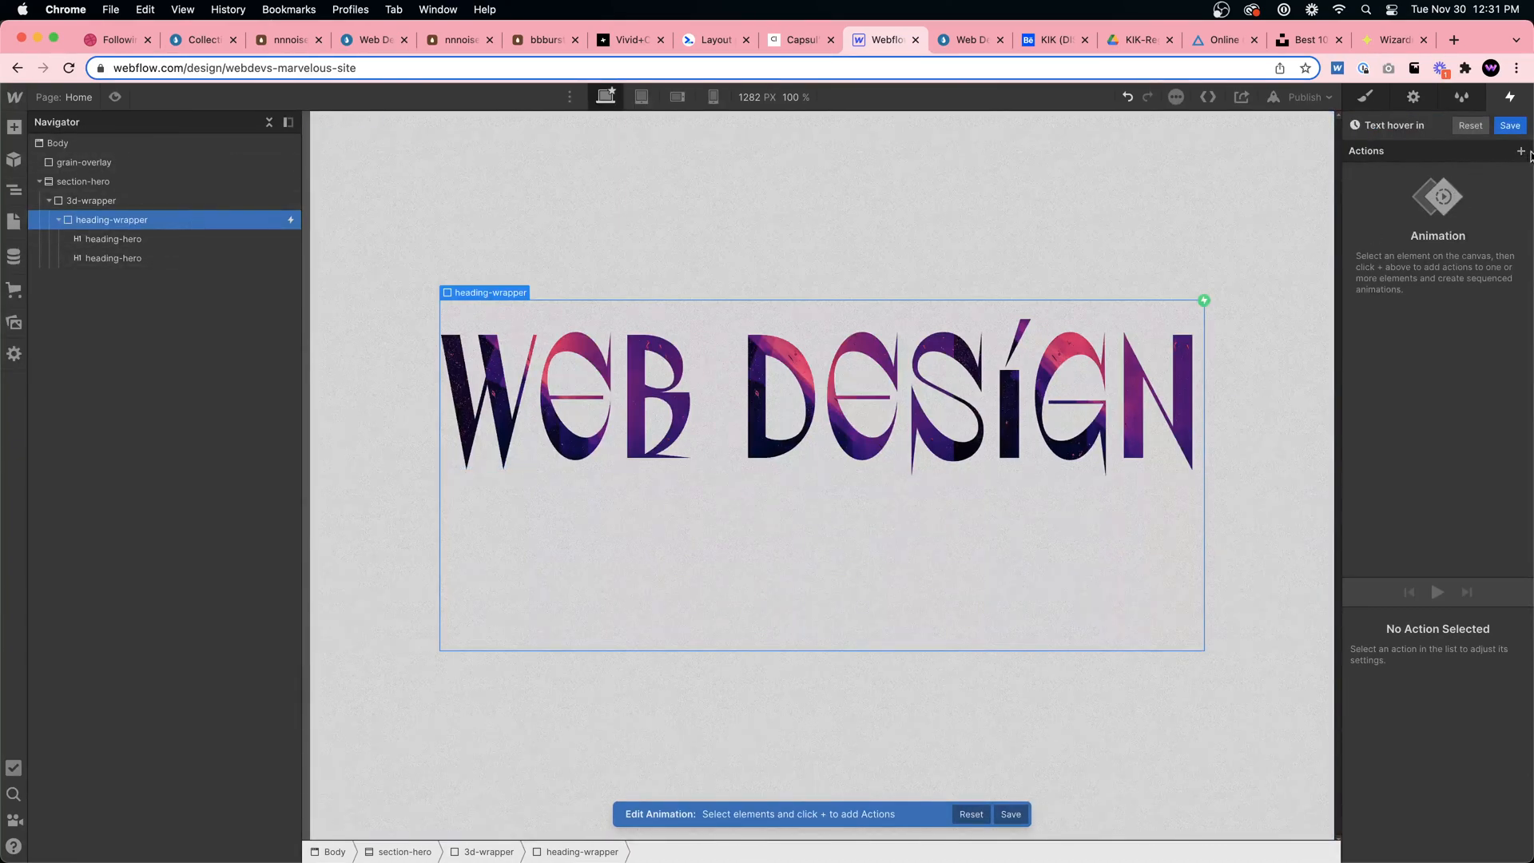
Add a Rotate action of 90 degrees on X for heading-wrapper to the hover animation
left_click(1521, 152)
left_click(1428, 230)
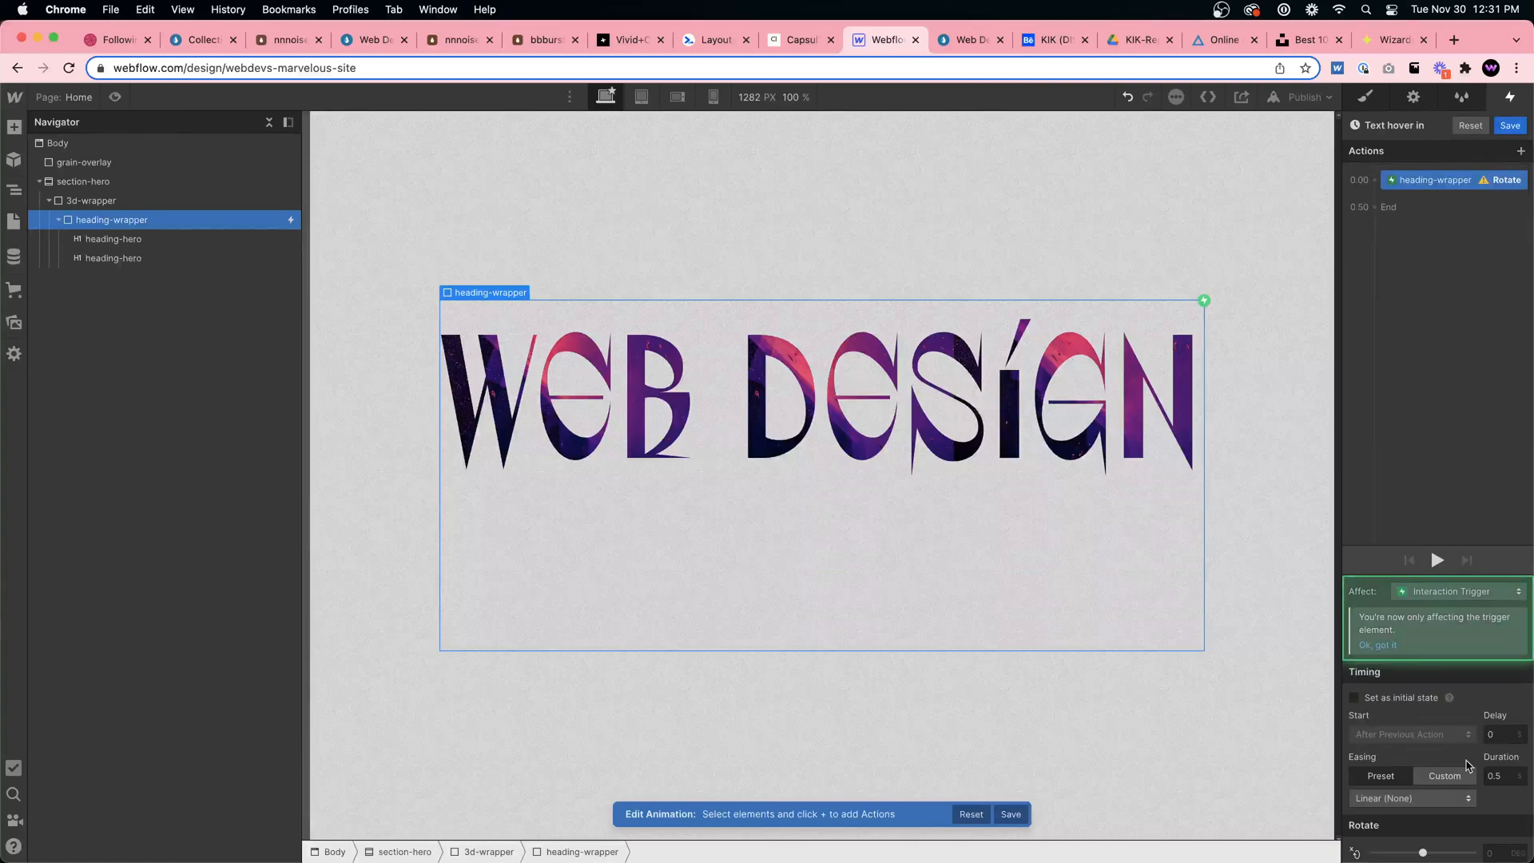
scroll(1501, 769, "down", 1)
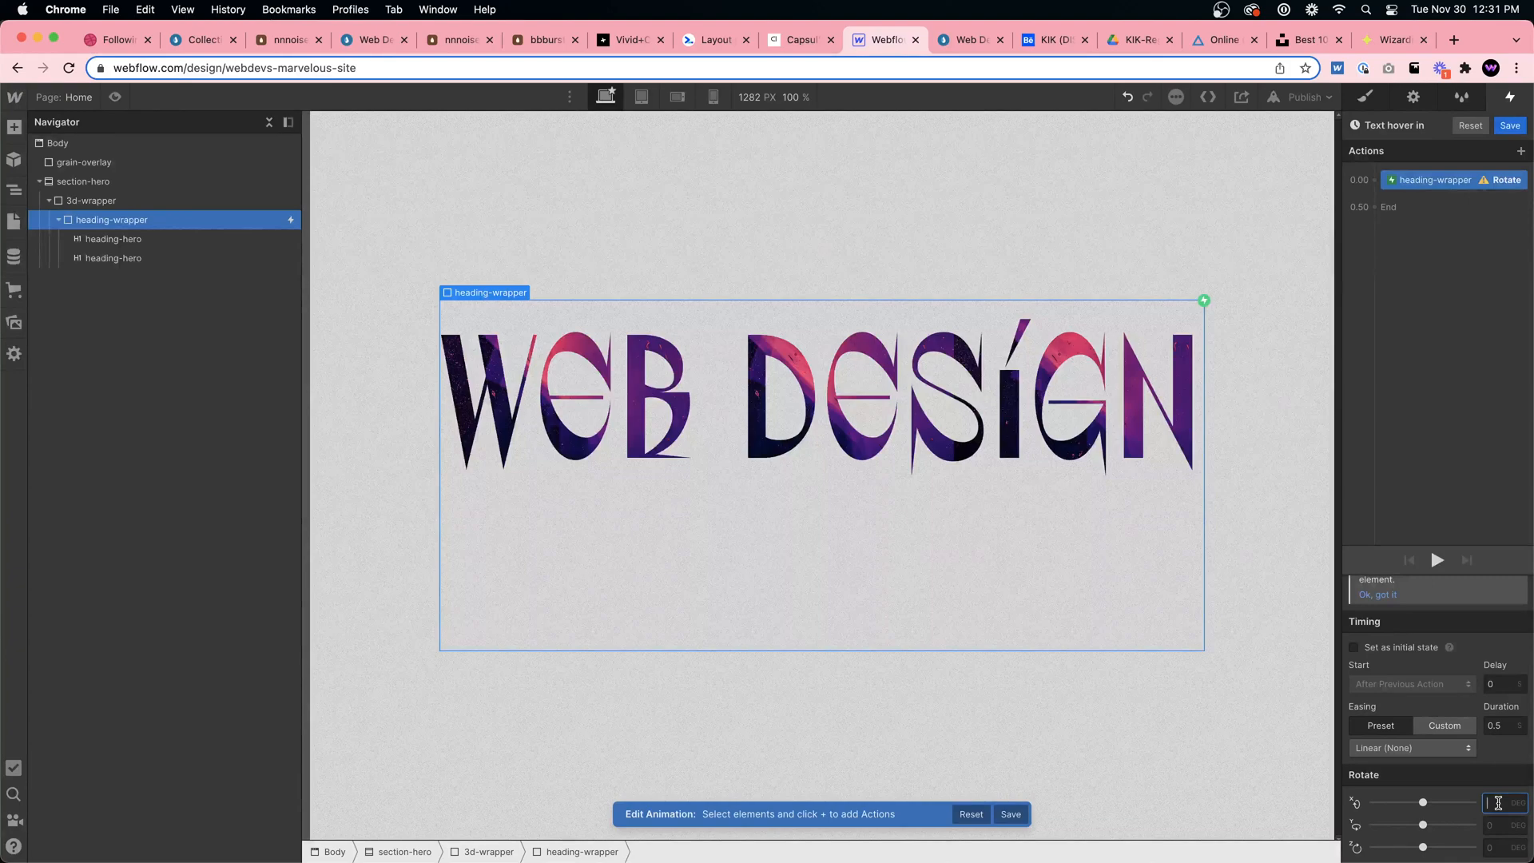
type("90")
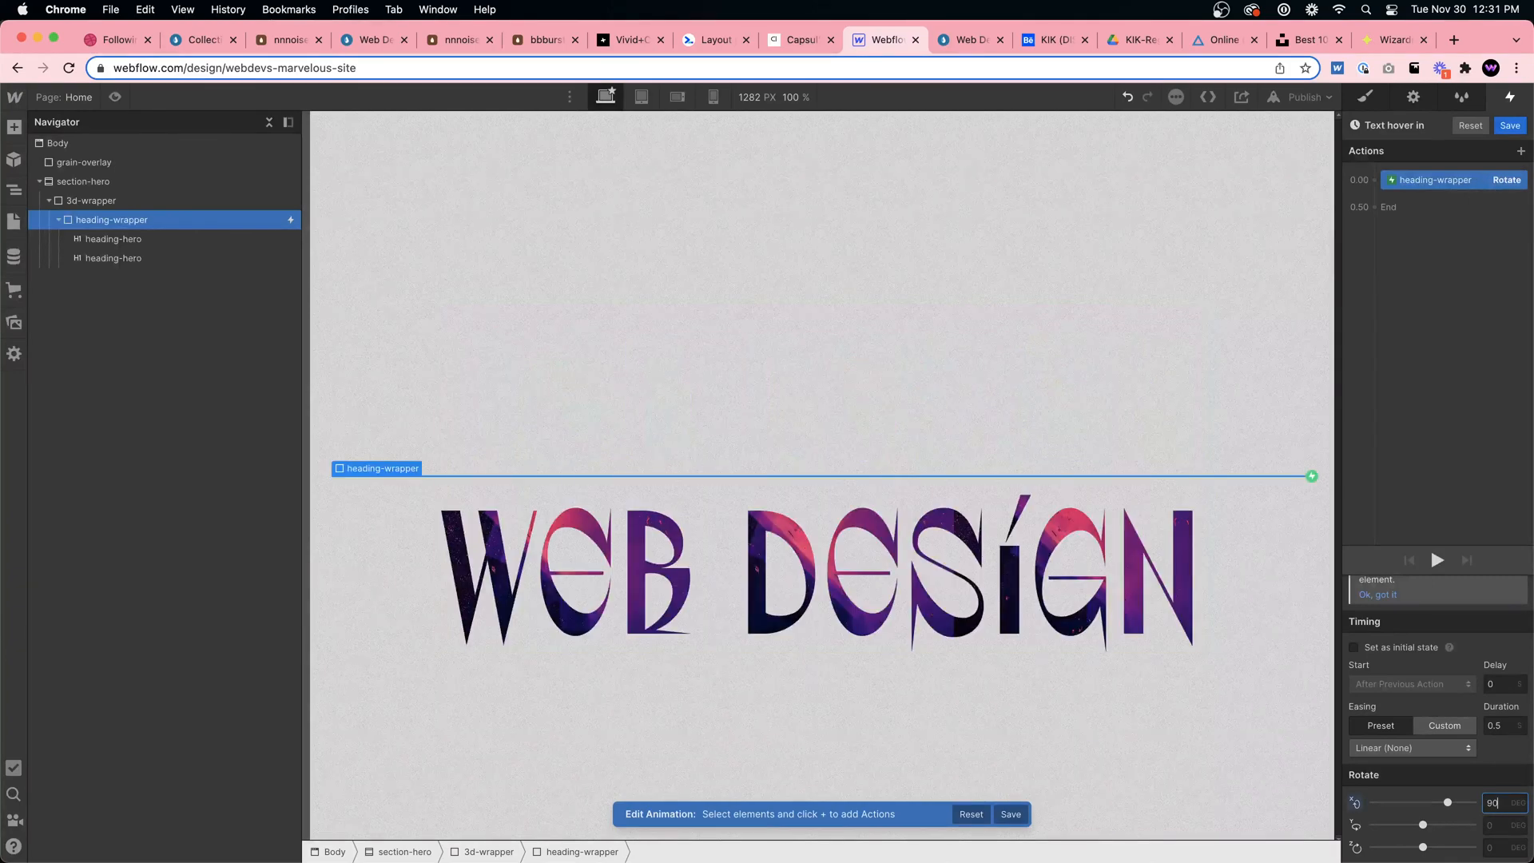
Play back the heading-wrapper rotation several times and save the Text hover in animation
left_click(1436, 560)
left_click(1439, 561)
left_click(1438, 561)
left_click(1436, 562)
left_click(1436, 562)
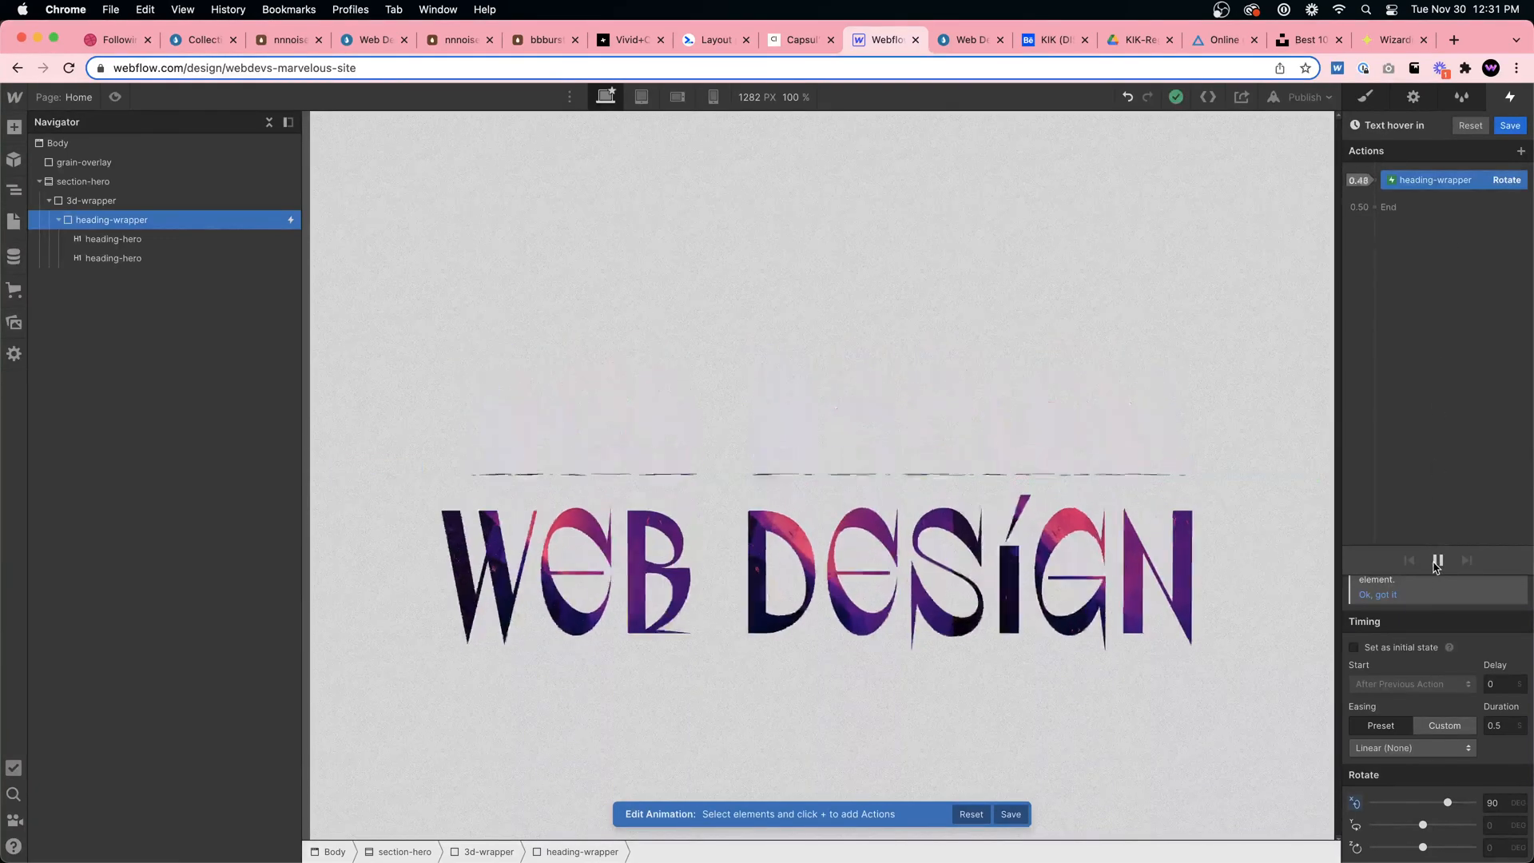
left_click(1437, 562)
left_click(1436, 561)
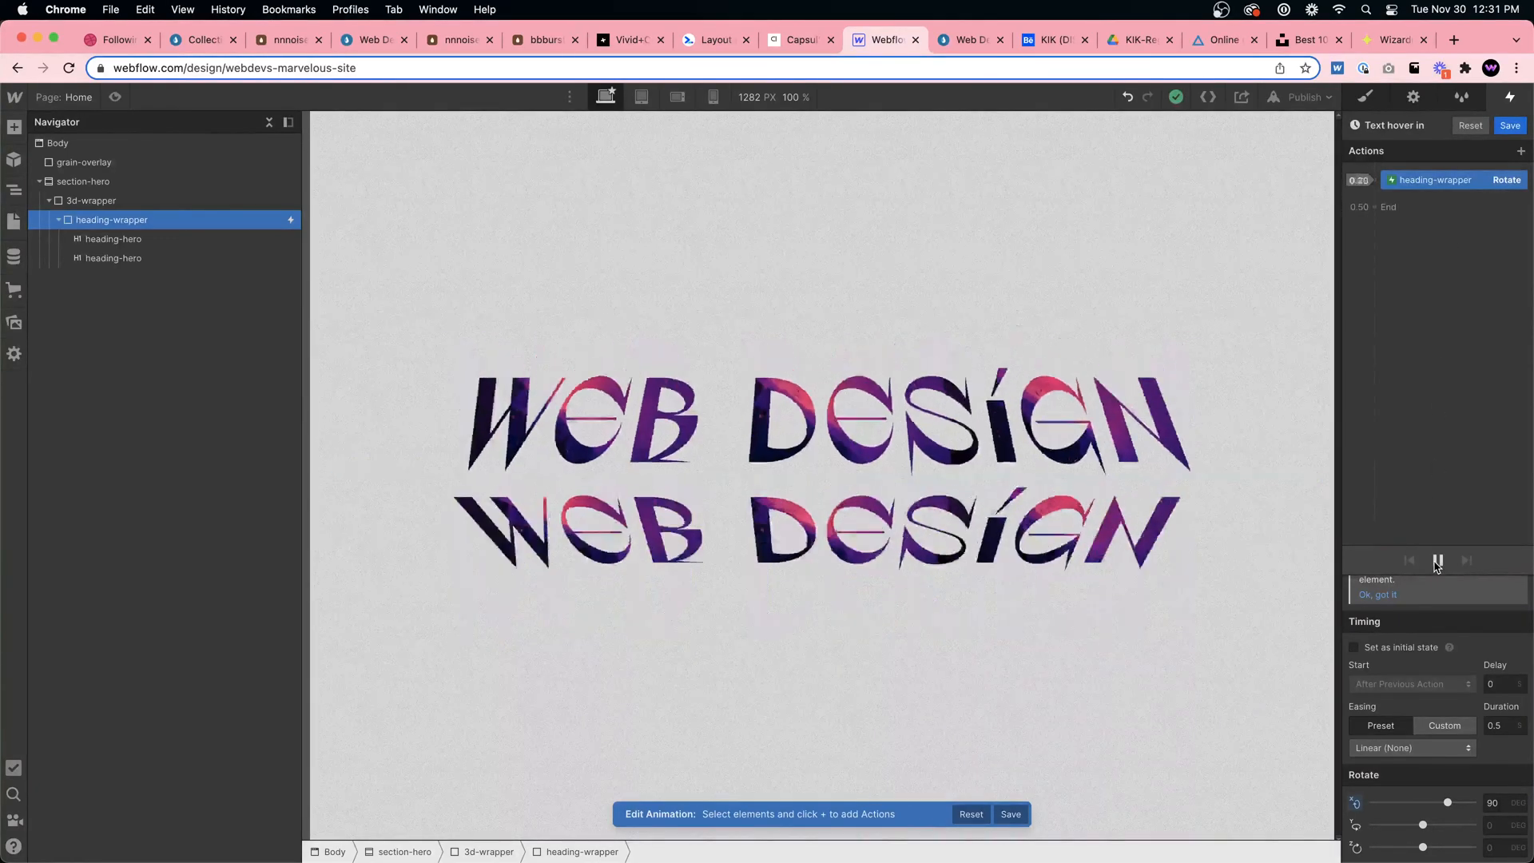
left_click(1513, 128)
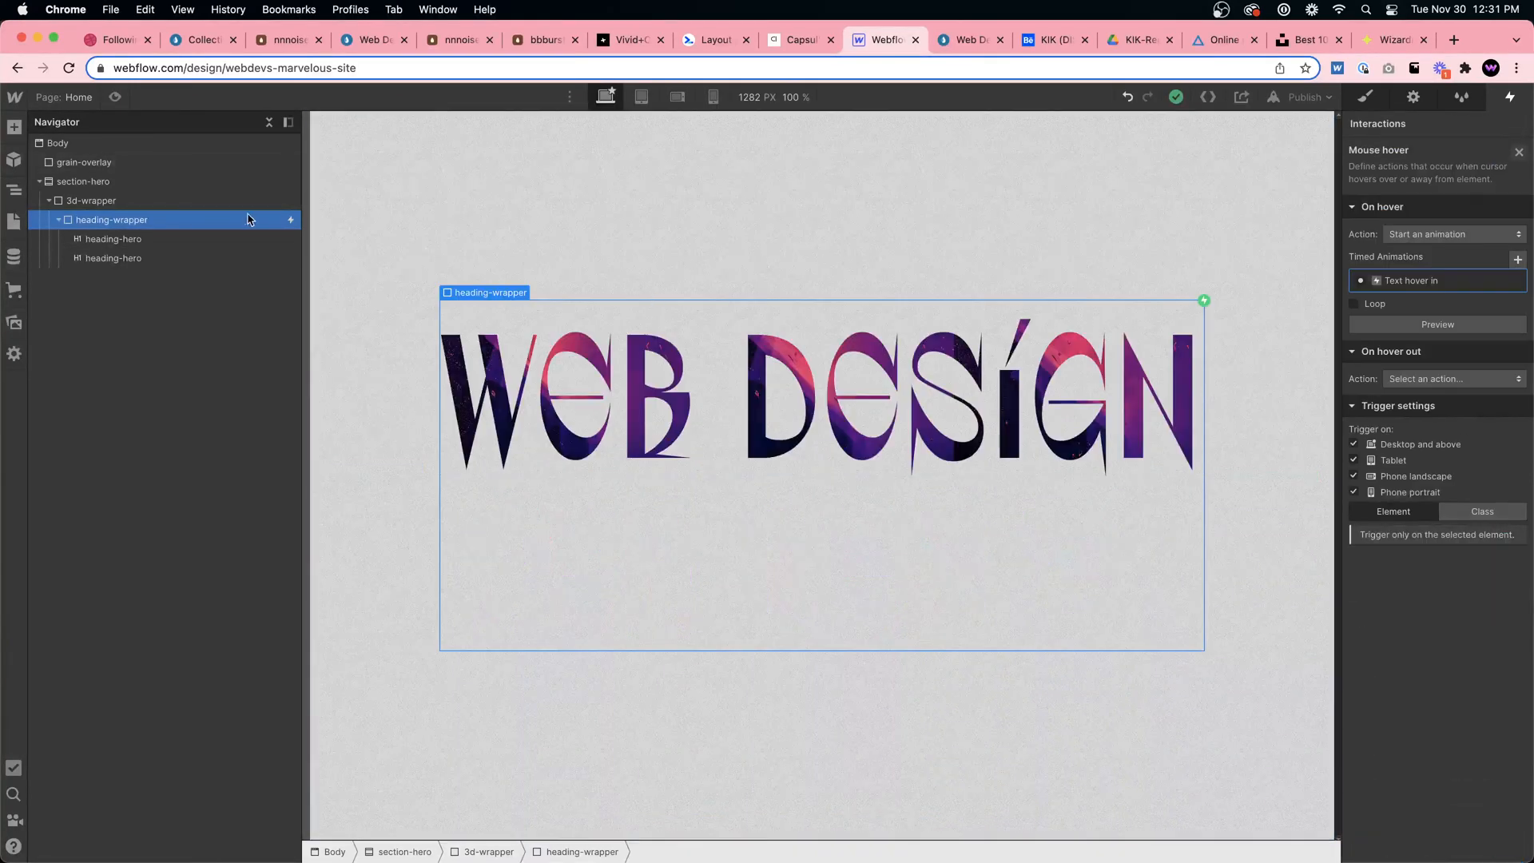
Move heading-wrapper's transform origin to its top edge and preview the hover rotation on the page
left_click(1365, 97)
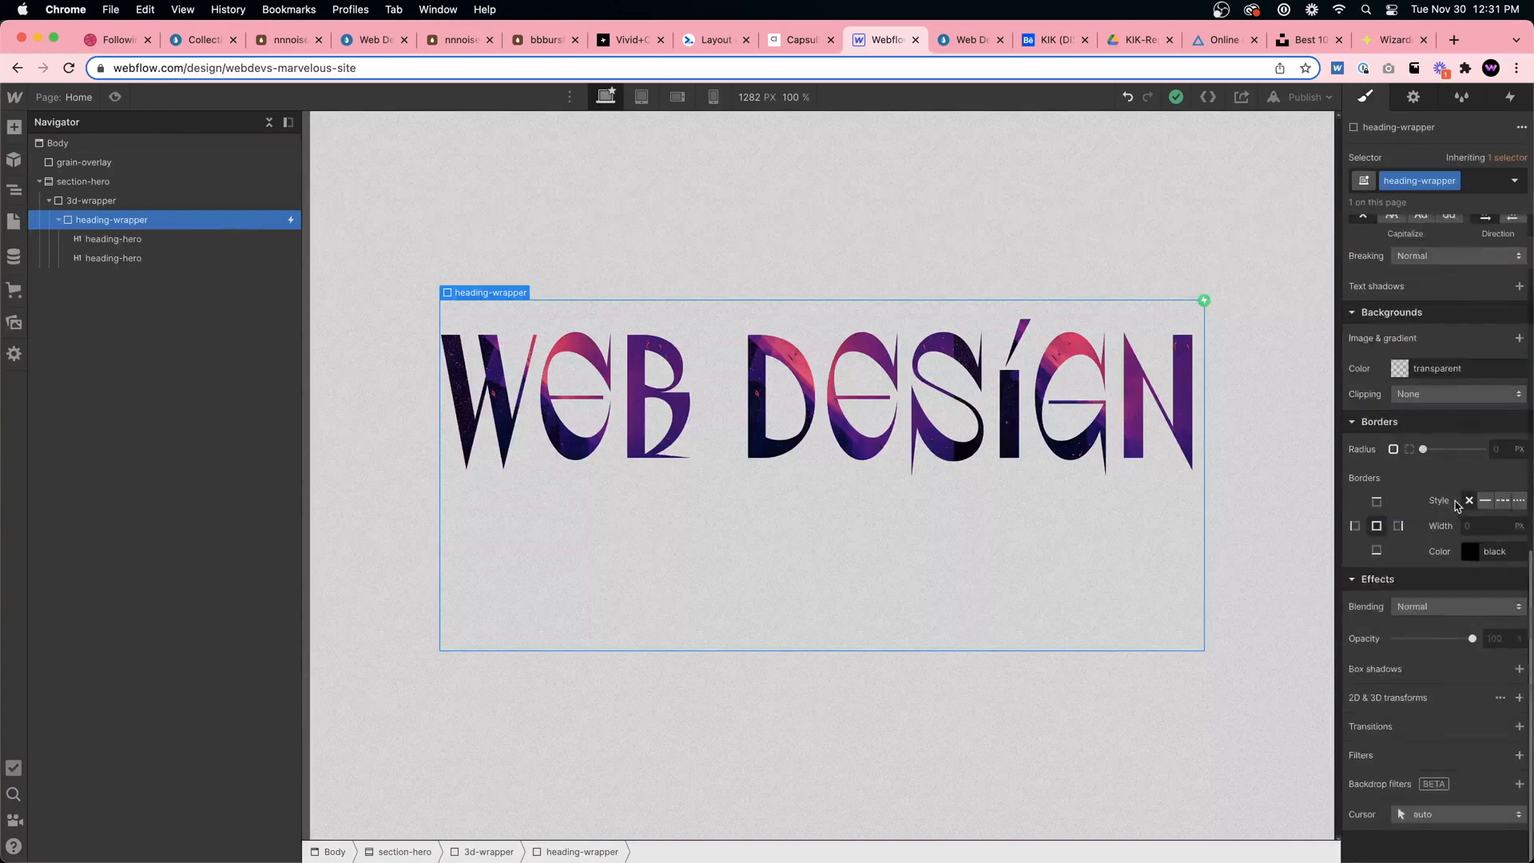
left_click(1500, 699)
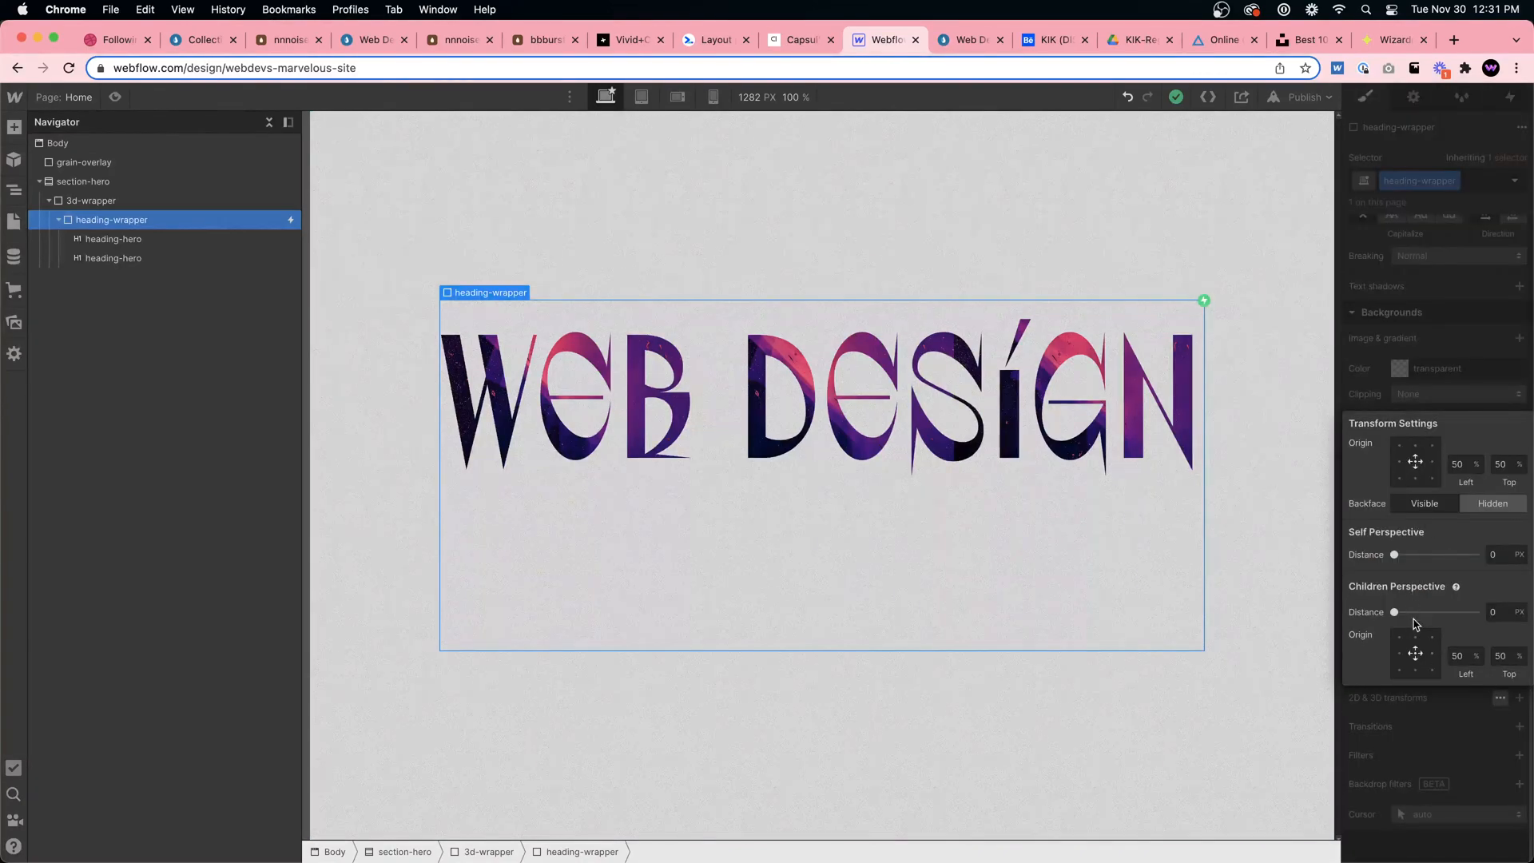
left_click(115, 97)
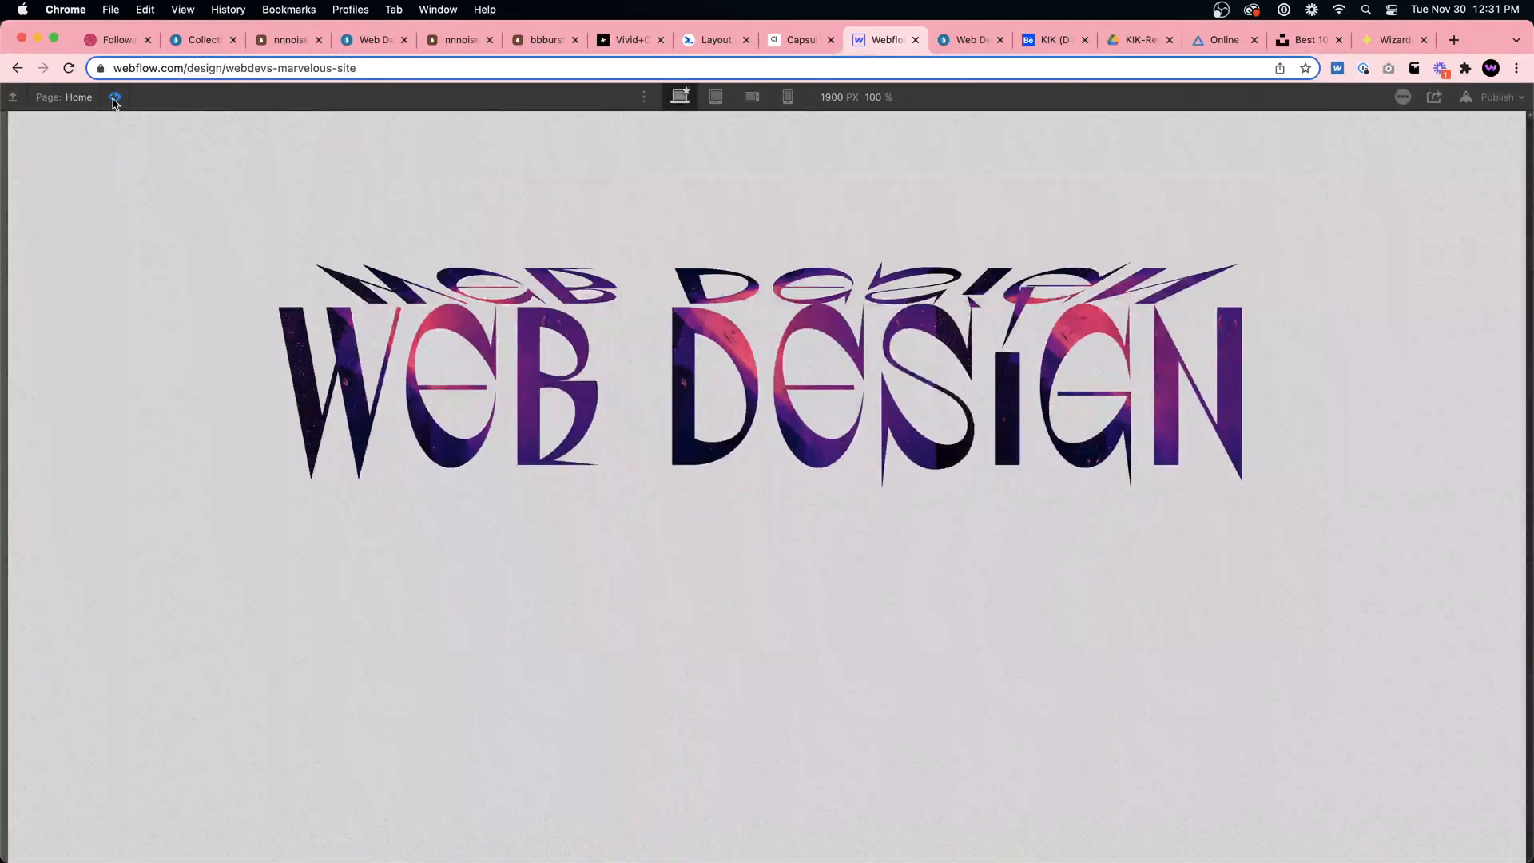
left_click(115, 97)
Open the second heading's transform settings and check the hover rotation in the page preview
left_click(113, 258)
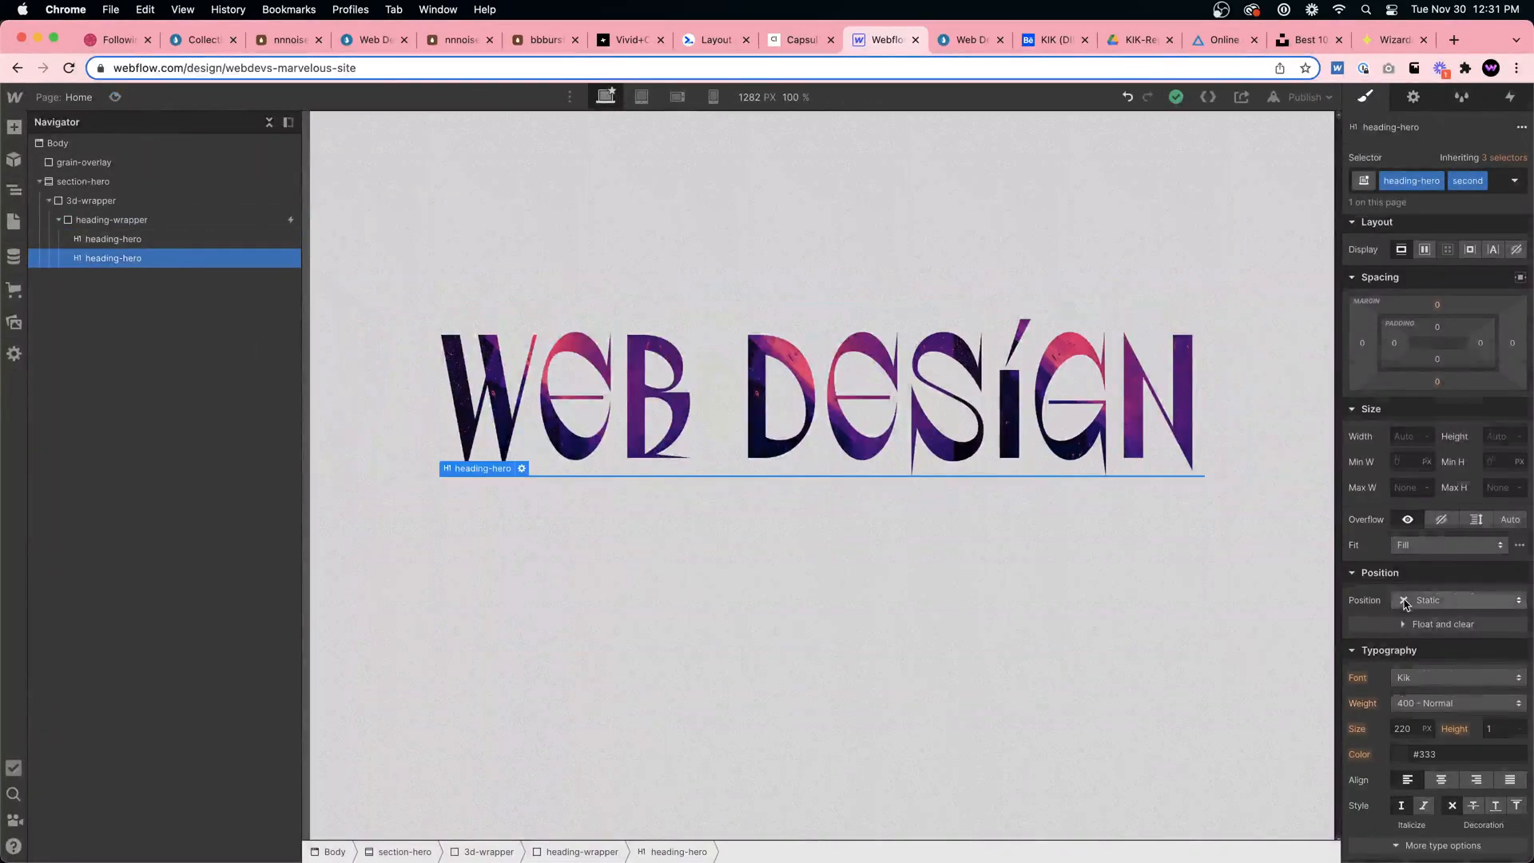
scroll(1431, 624, "down", 10)
left_click(1501, 673)
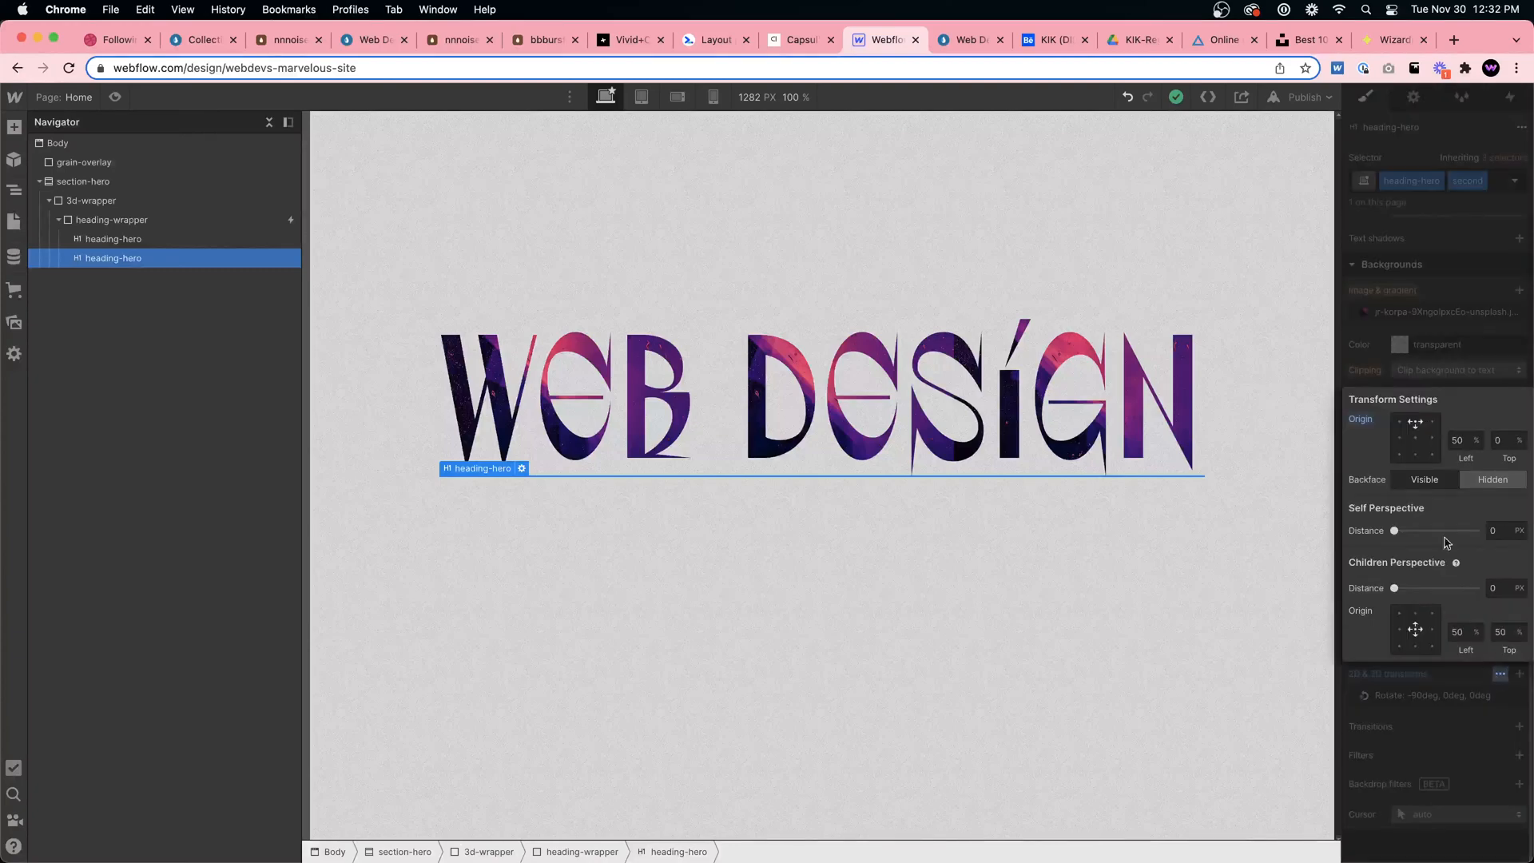
left_click(114, 97)
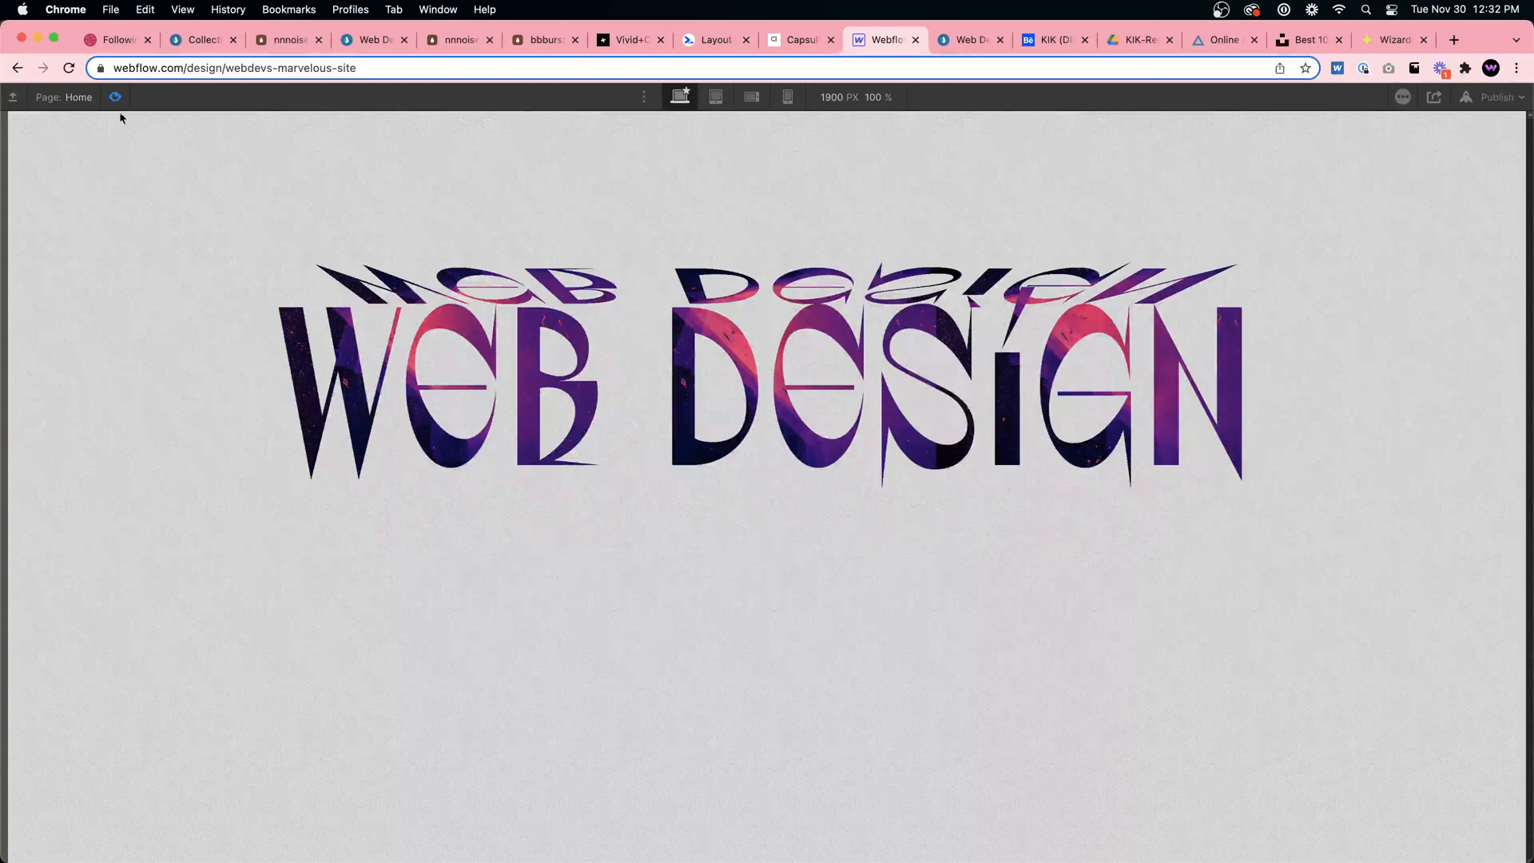
left_click(114, 97)
Set the first heading's backface to Hidden and preview the hover rotation
left_click(104, 239)
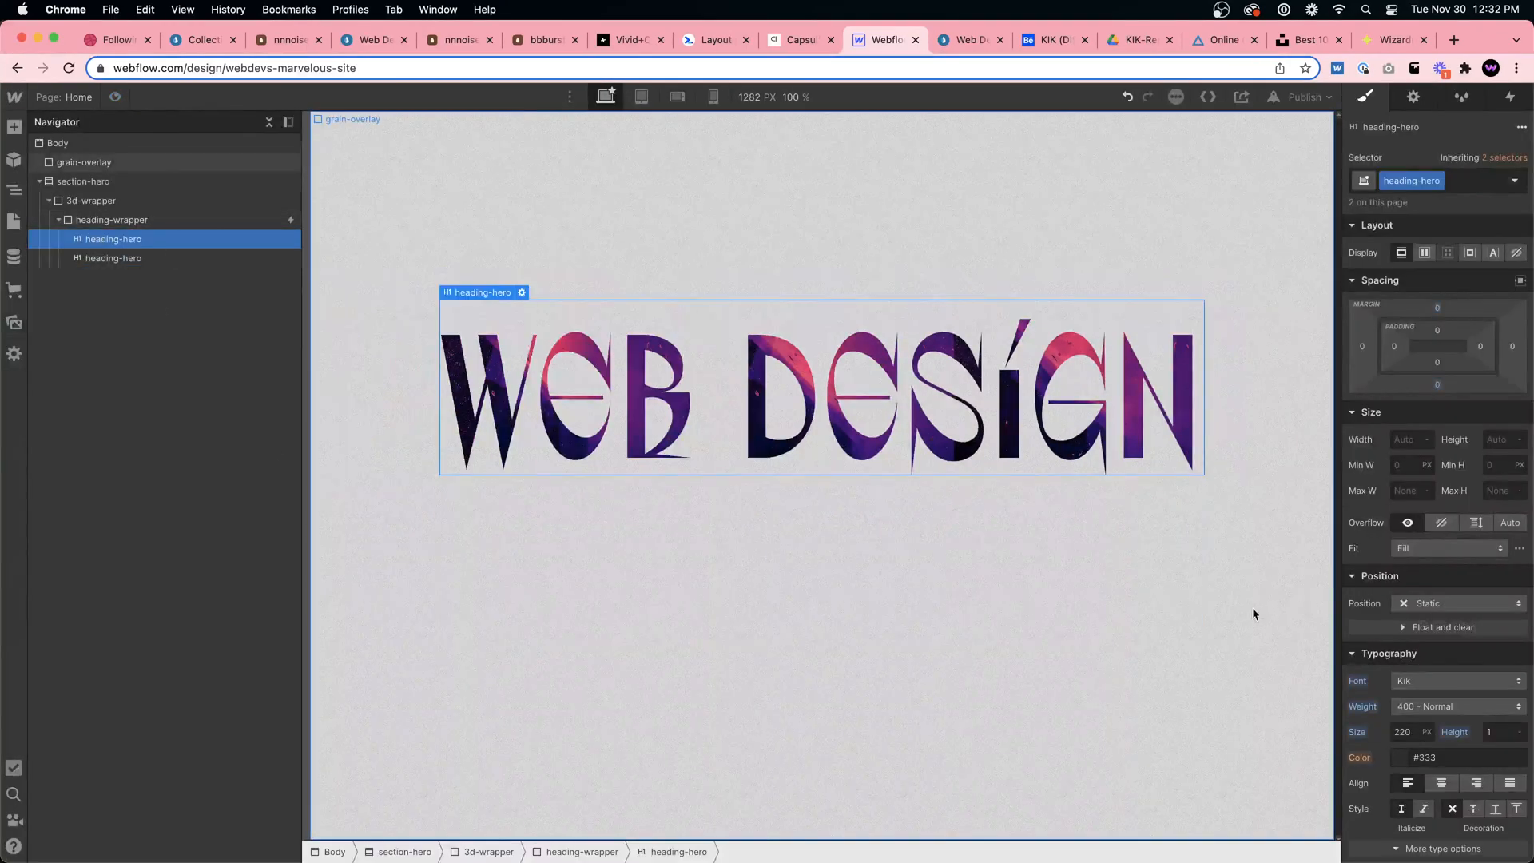
scroll(1444, 658, "down", 7)
left_click(1501, 698)
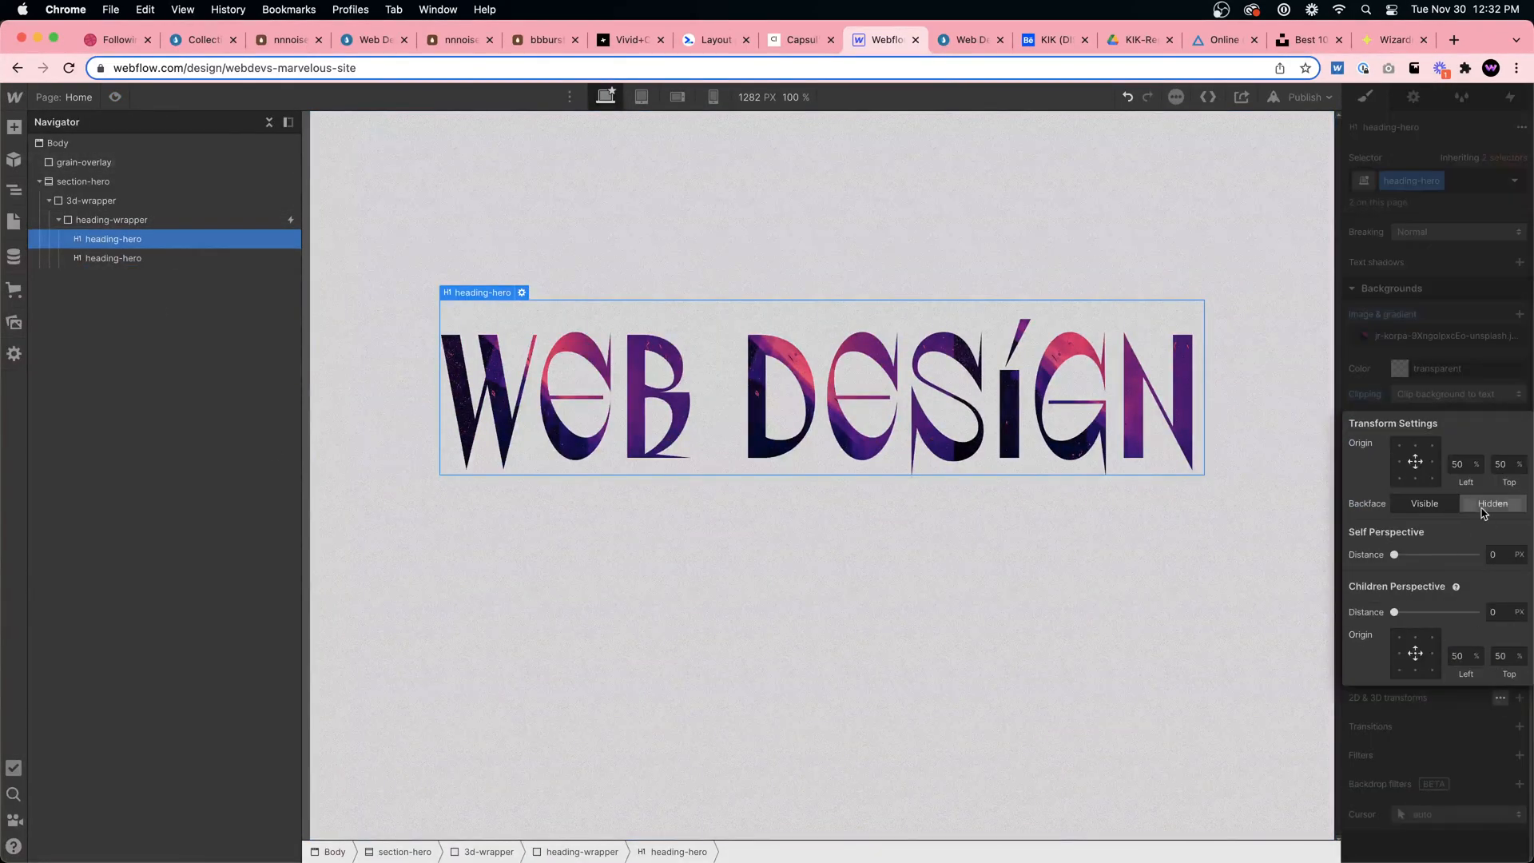
left_click(115, 96)
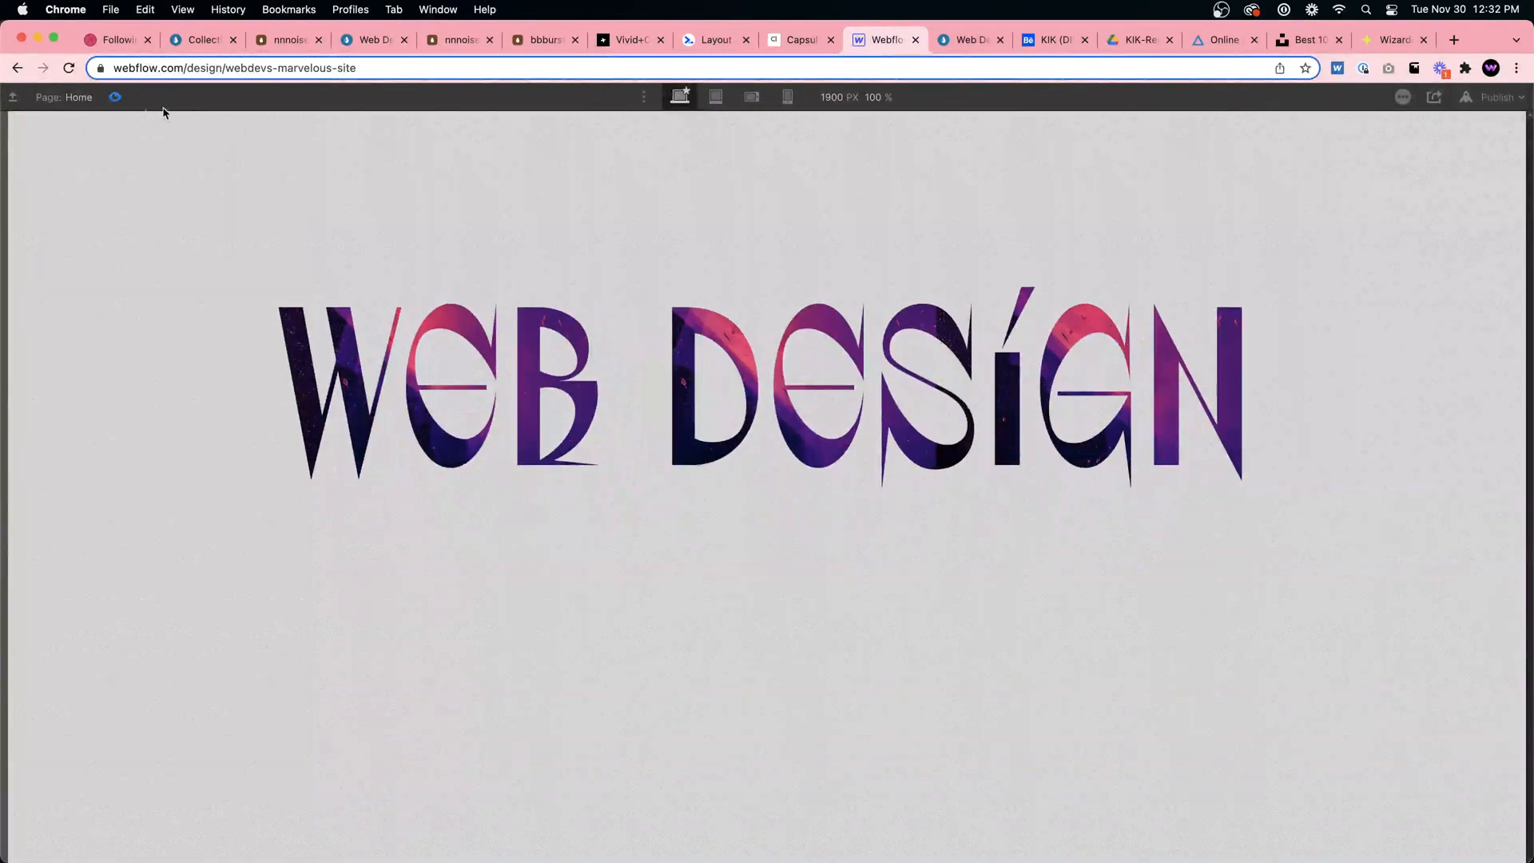
left_click(114, 97)
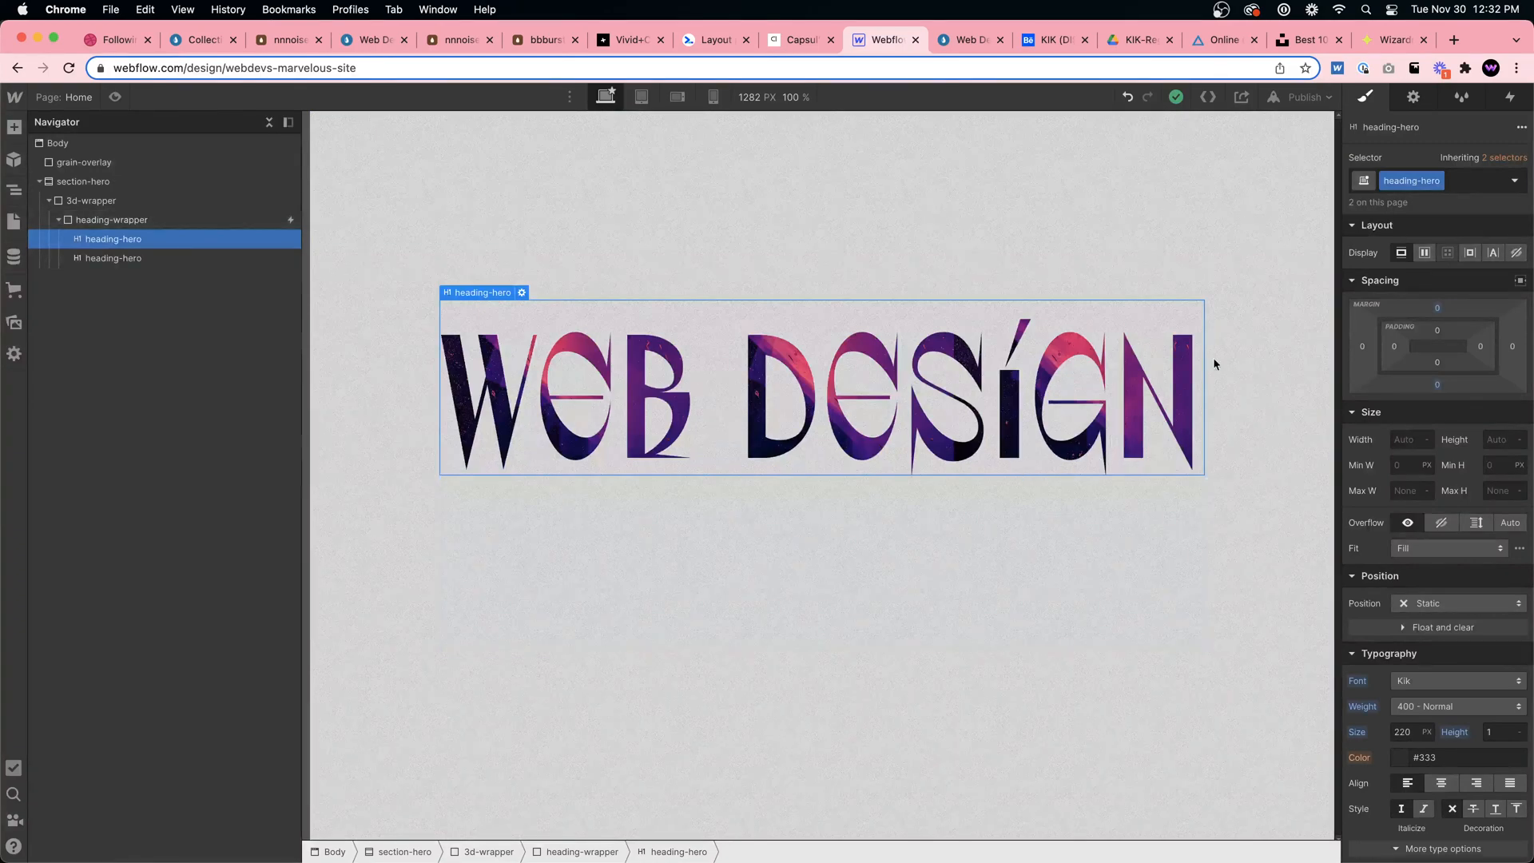
Replay the heading's hover rotation in the page preview to examine how the two faces turn
left_click(114, 96)
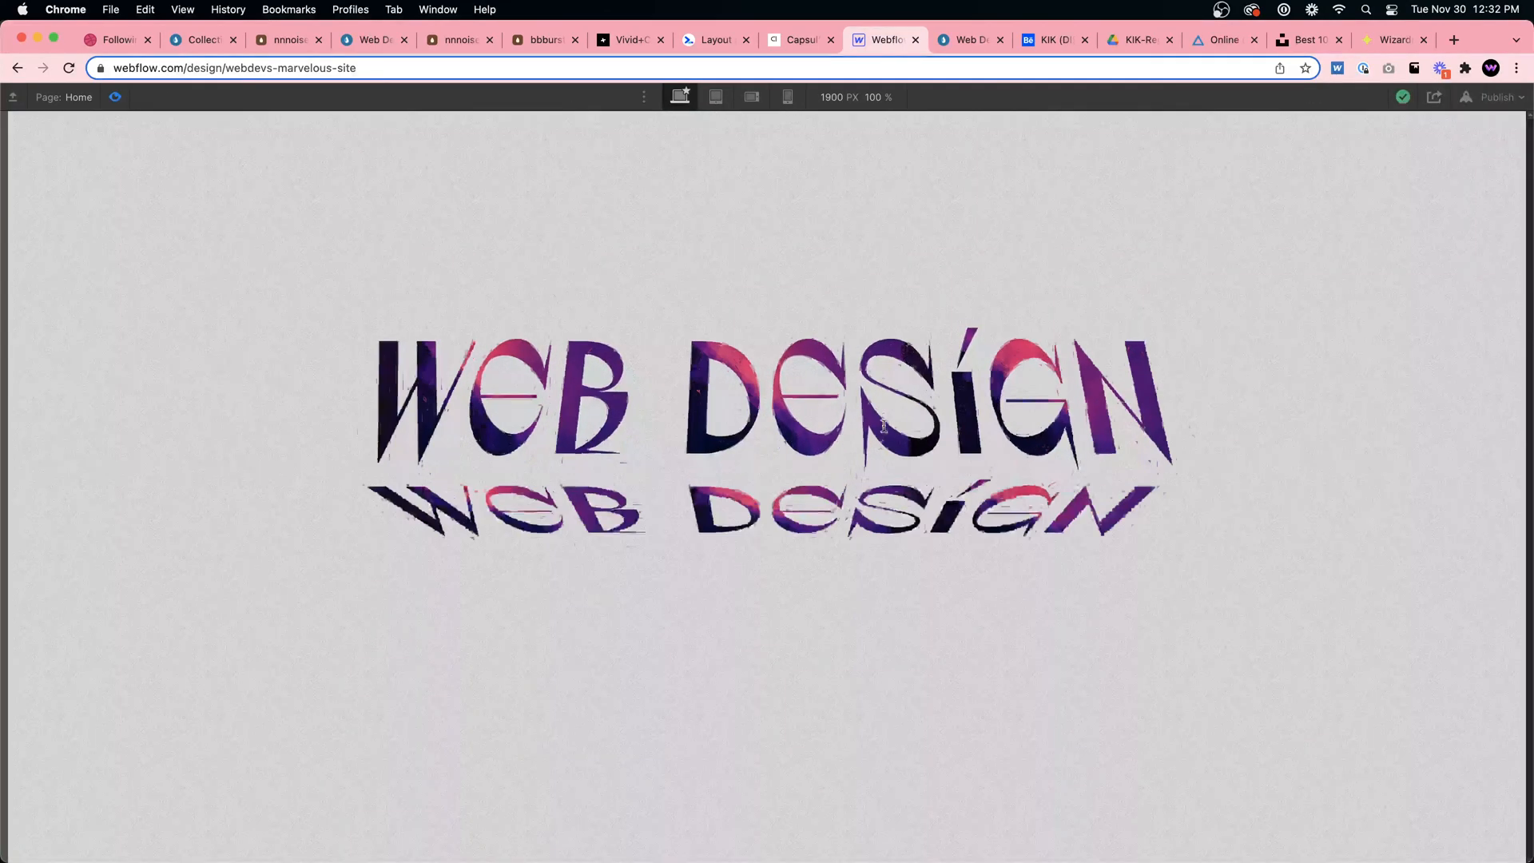
left_click(115, 93)
left_click(115, 95)
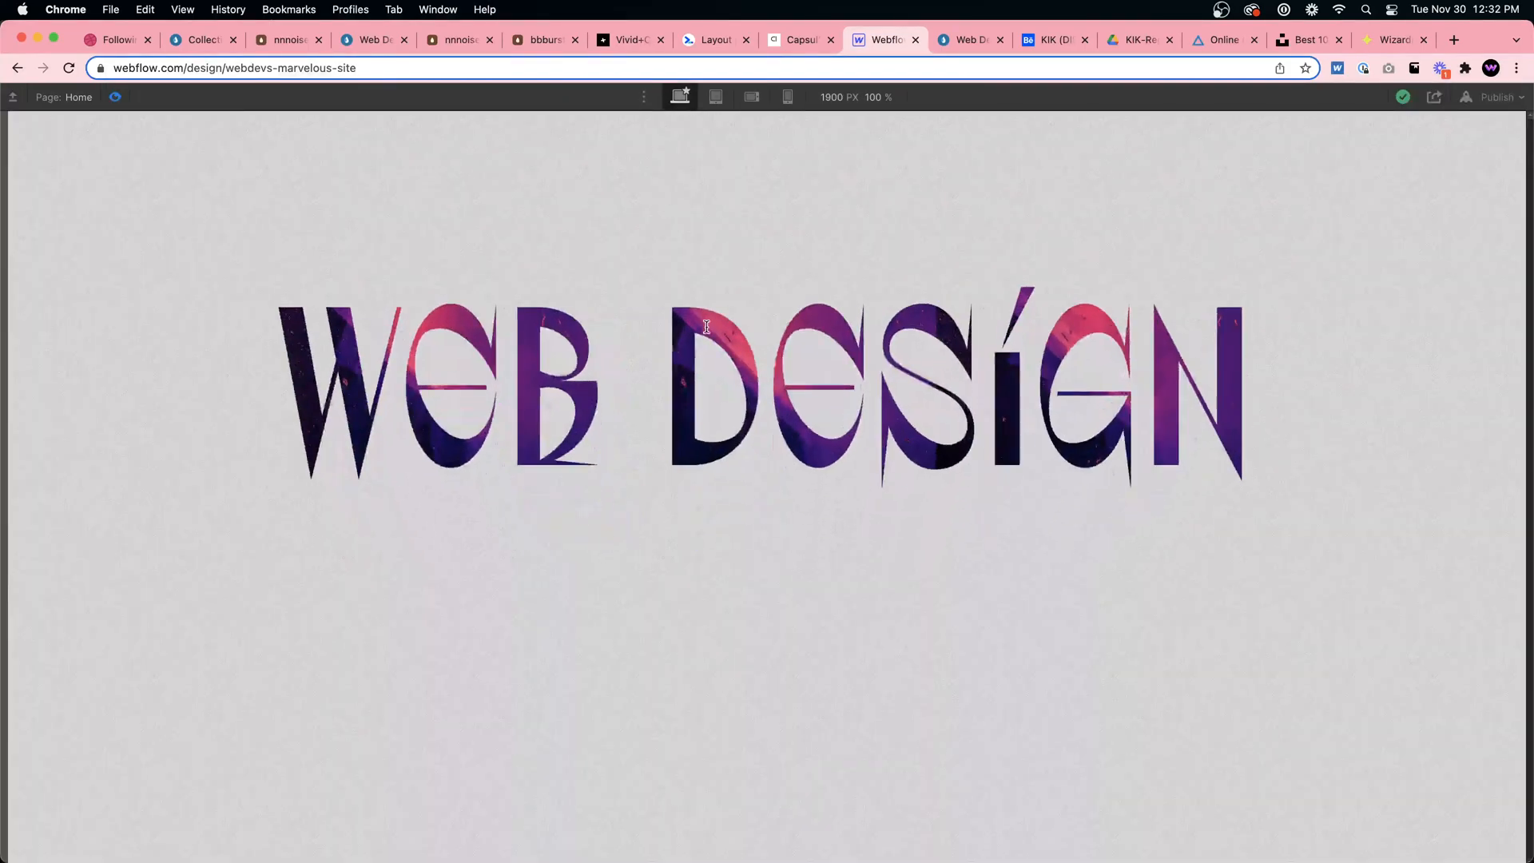
left_click(114, 97)
left_click(1513, 96)
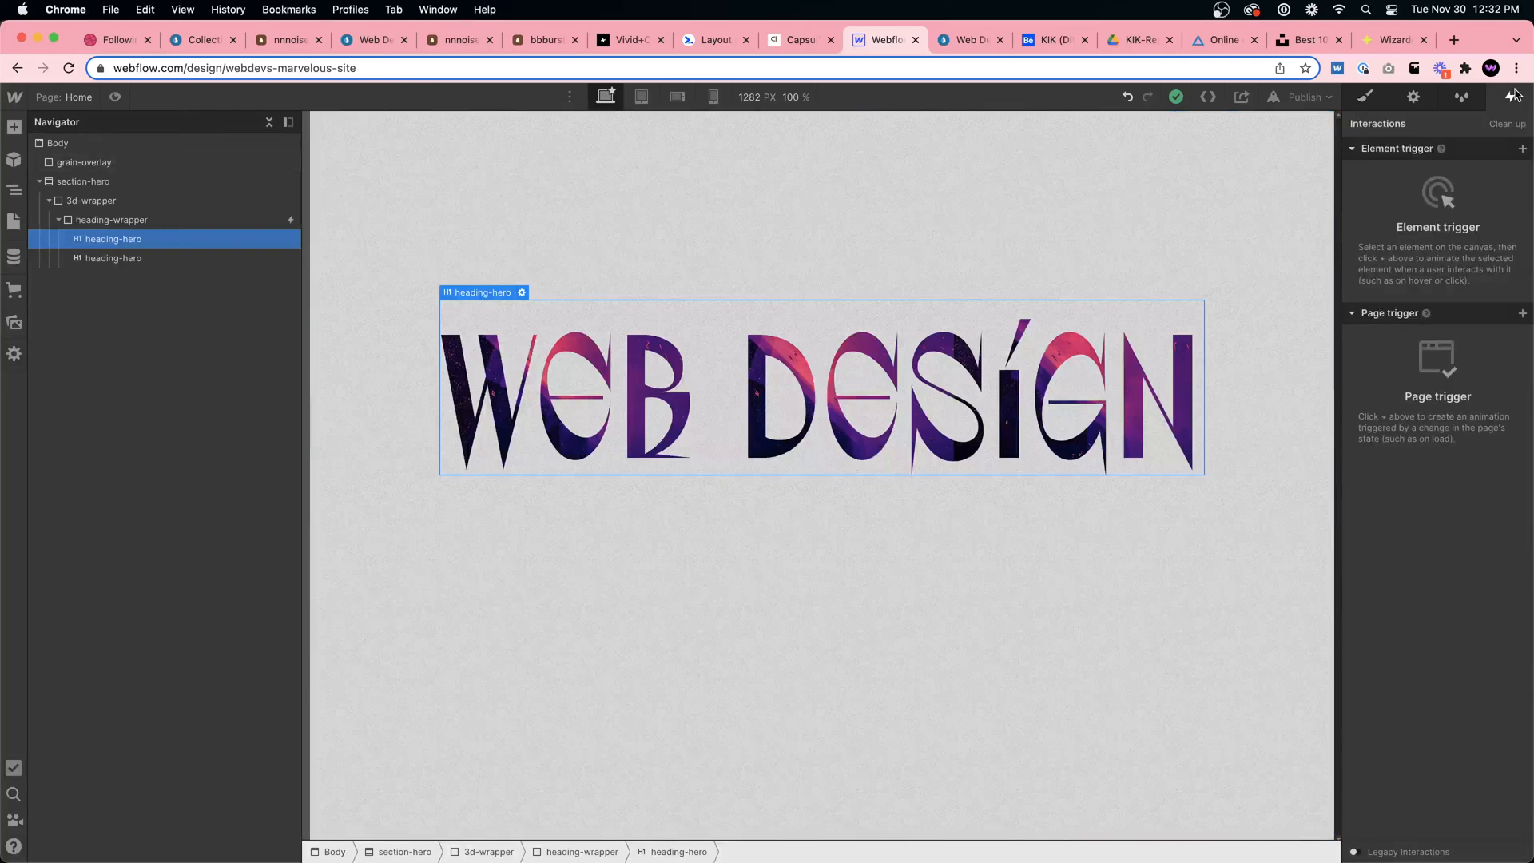
left_click(1365, 100)
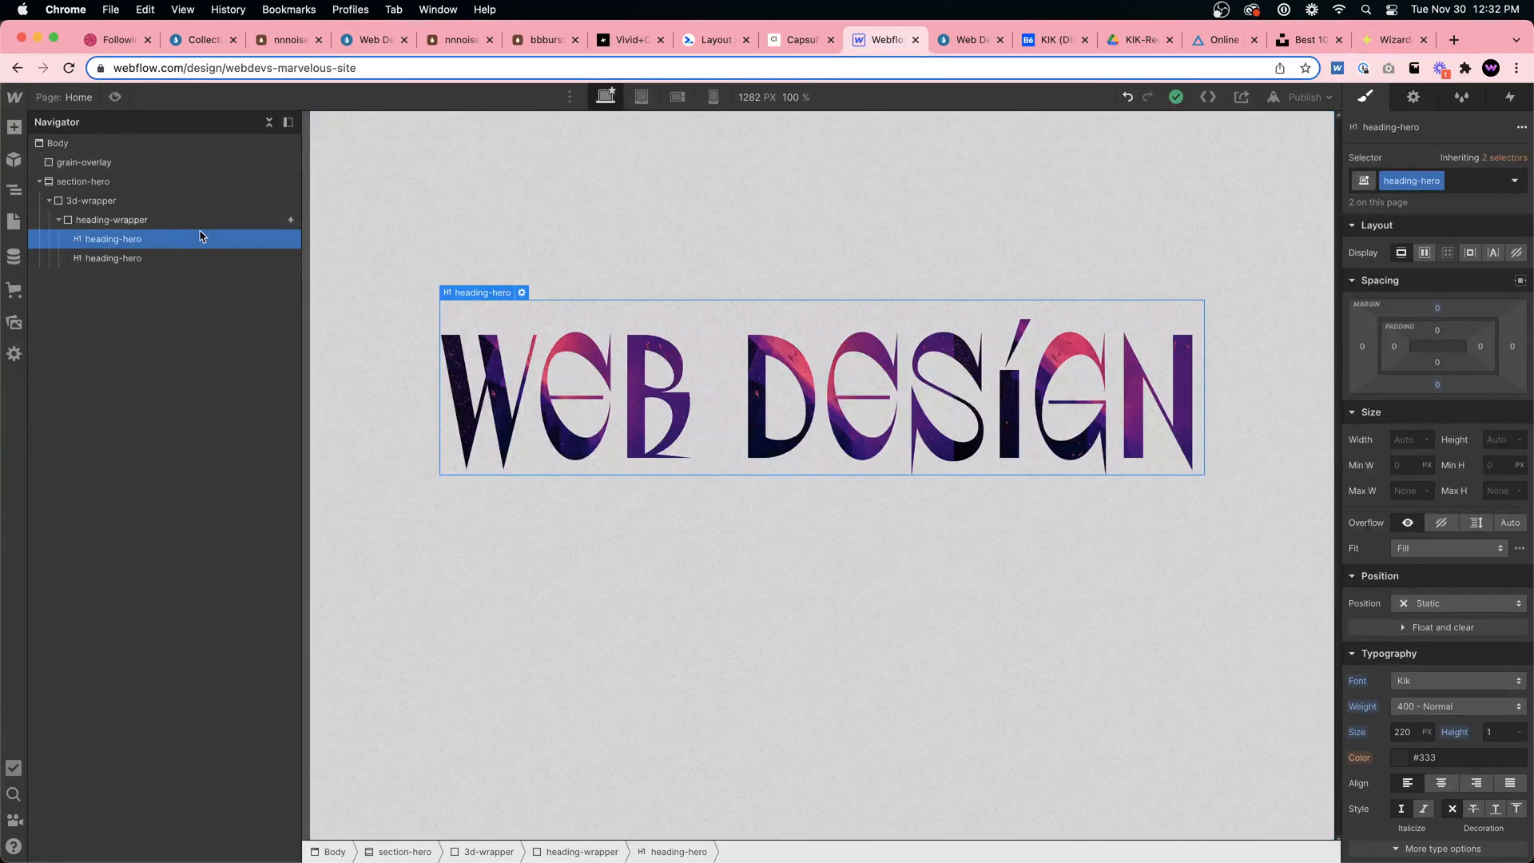
Set heading-wrapper's transform origin to 50% left and 50% top, and check it in the page preview and transform settings
left_click(1046, 473)
scroll(1486, 601, "down", 10)
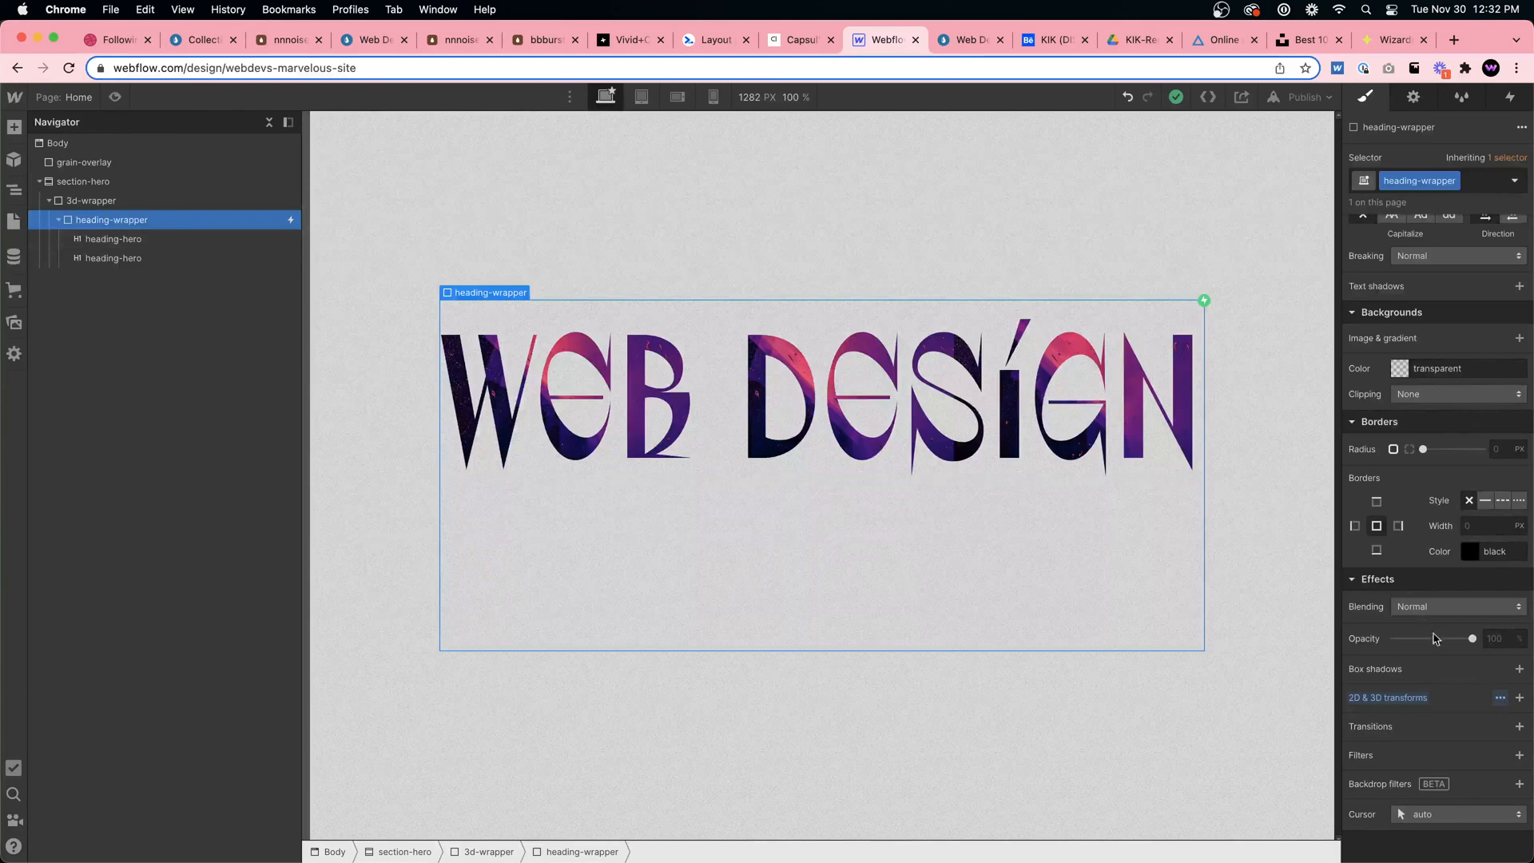
left_click(1500, 698)
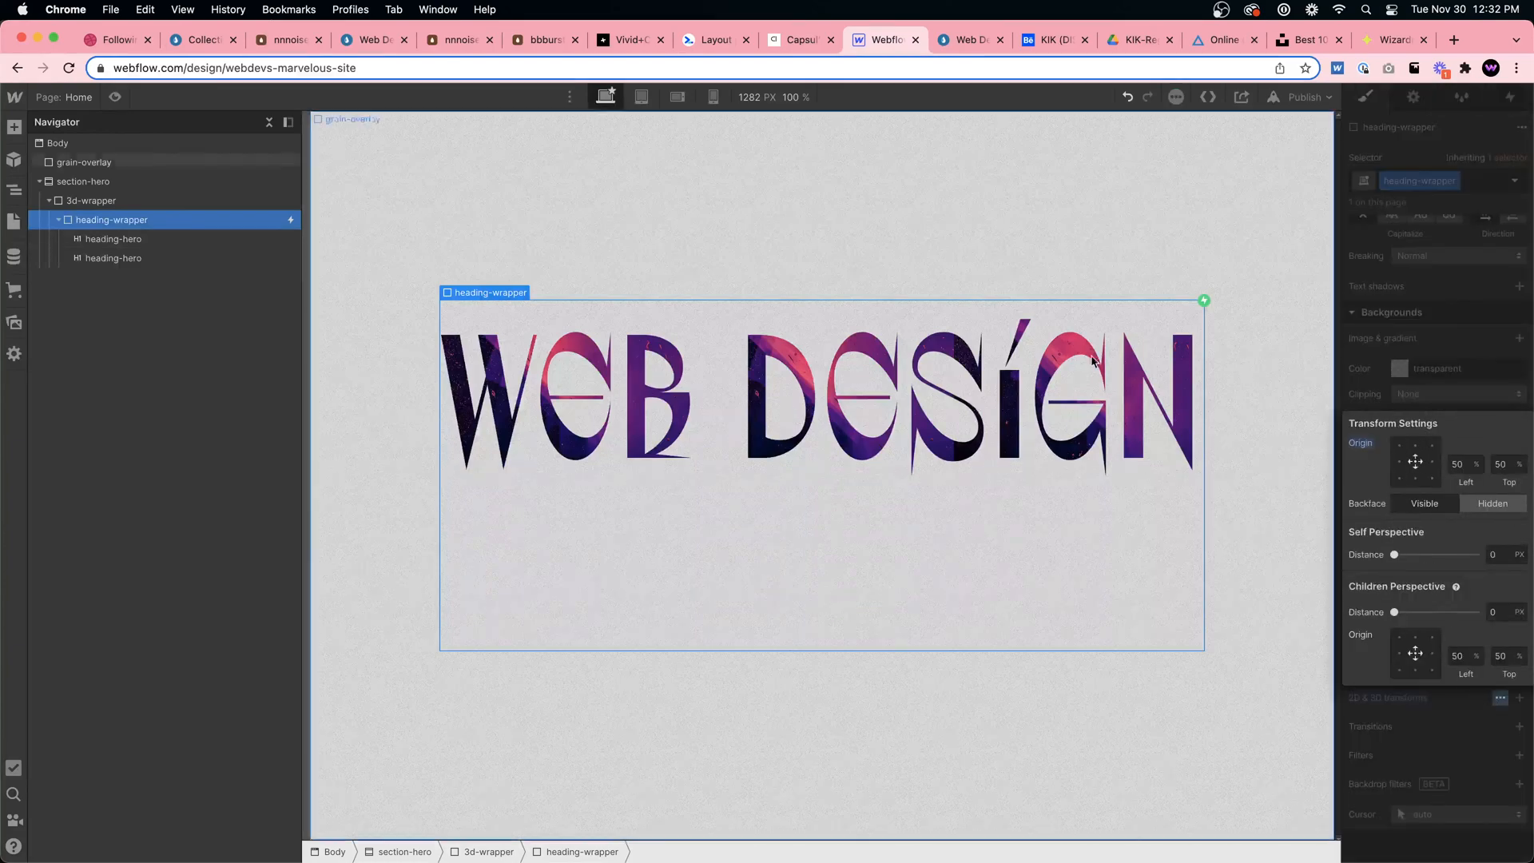
left_click(117, 99)
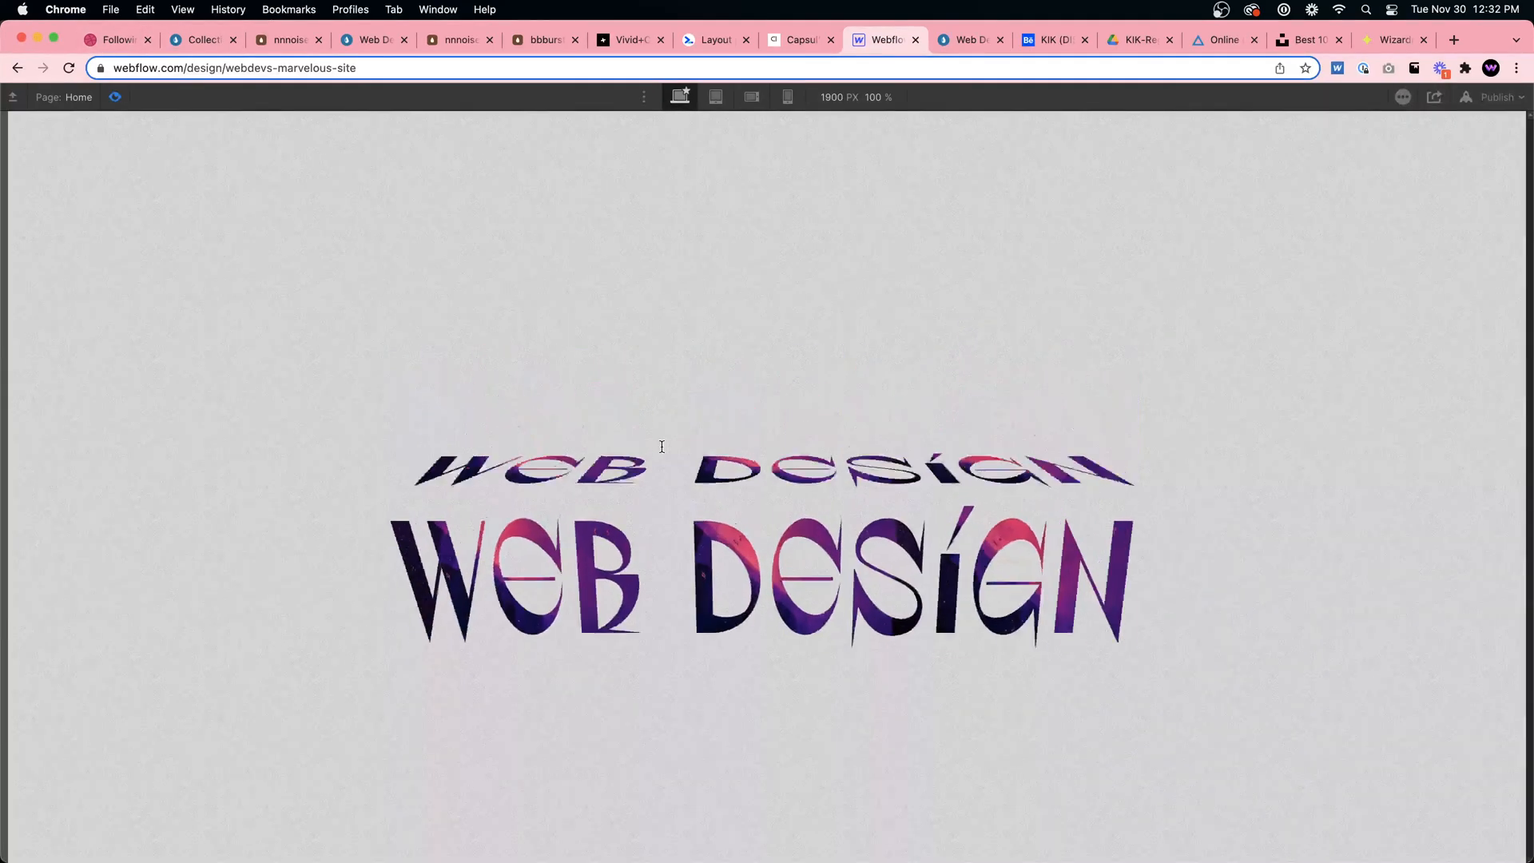
left_click(116, 98)
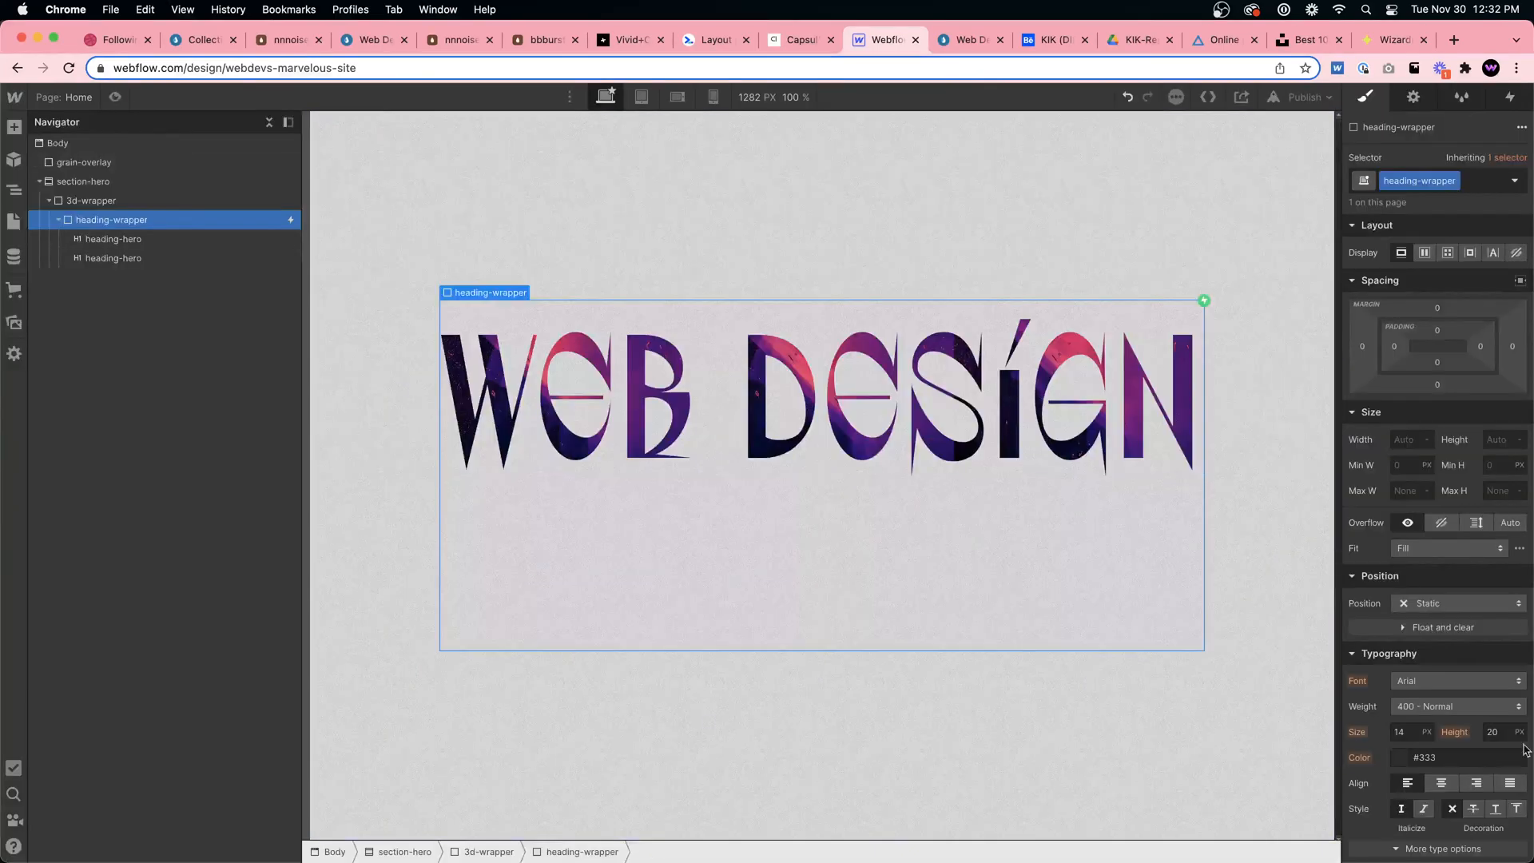
scroll(1427, 727, "down", 5)
left_click(1501, 697)
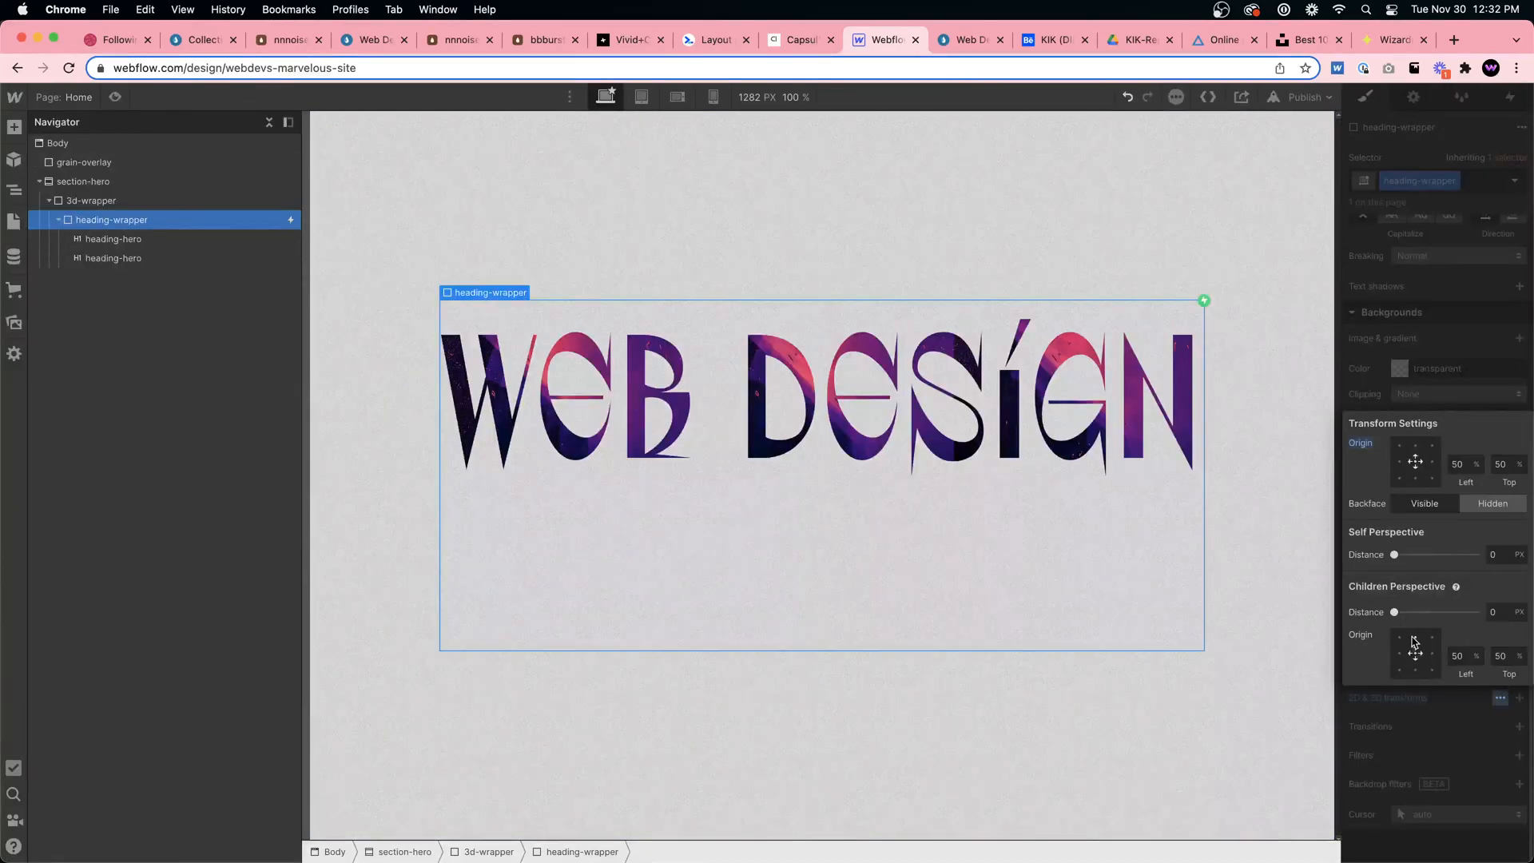
left_click(1365, 340)
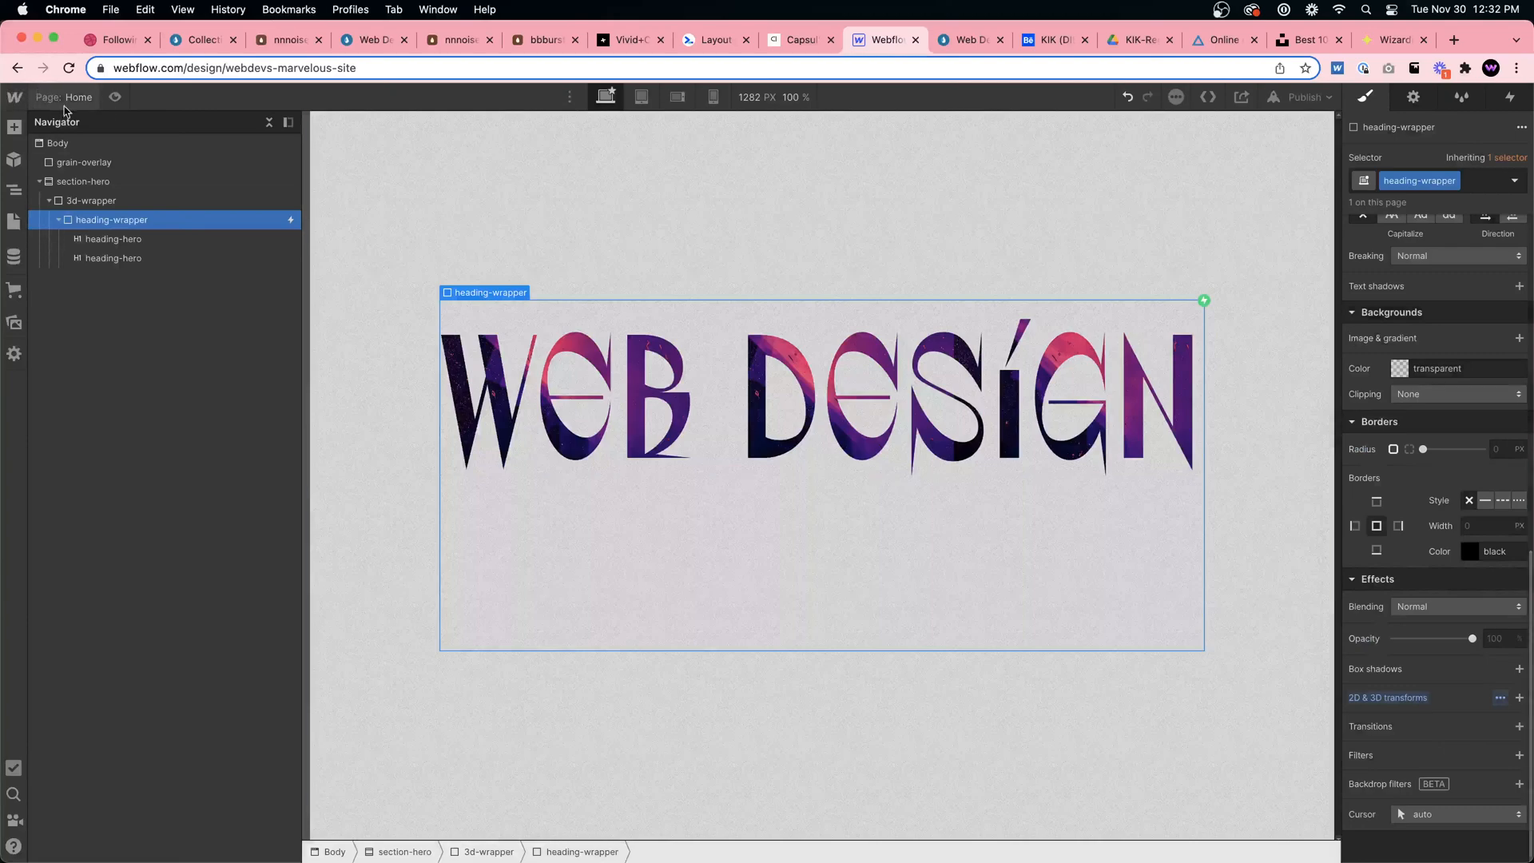
Add a Move action with a -50% vertical offset to heading-wrapper in the Text hover in animation
key("super+shift+p")
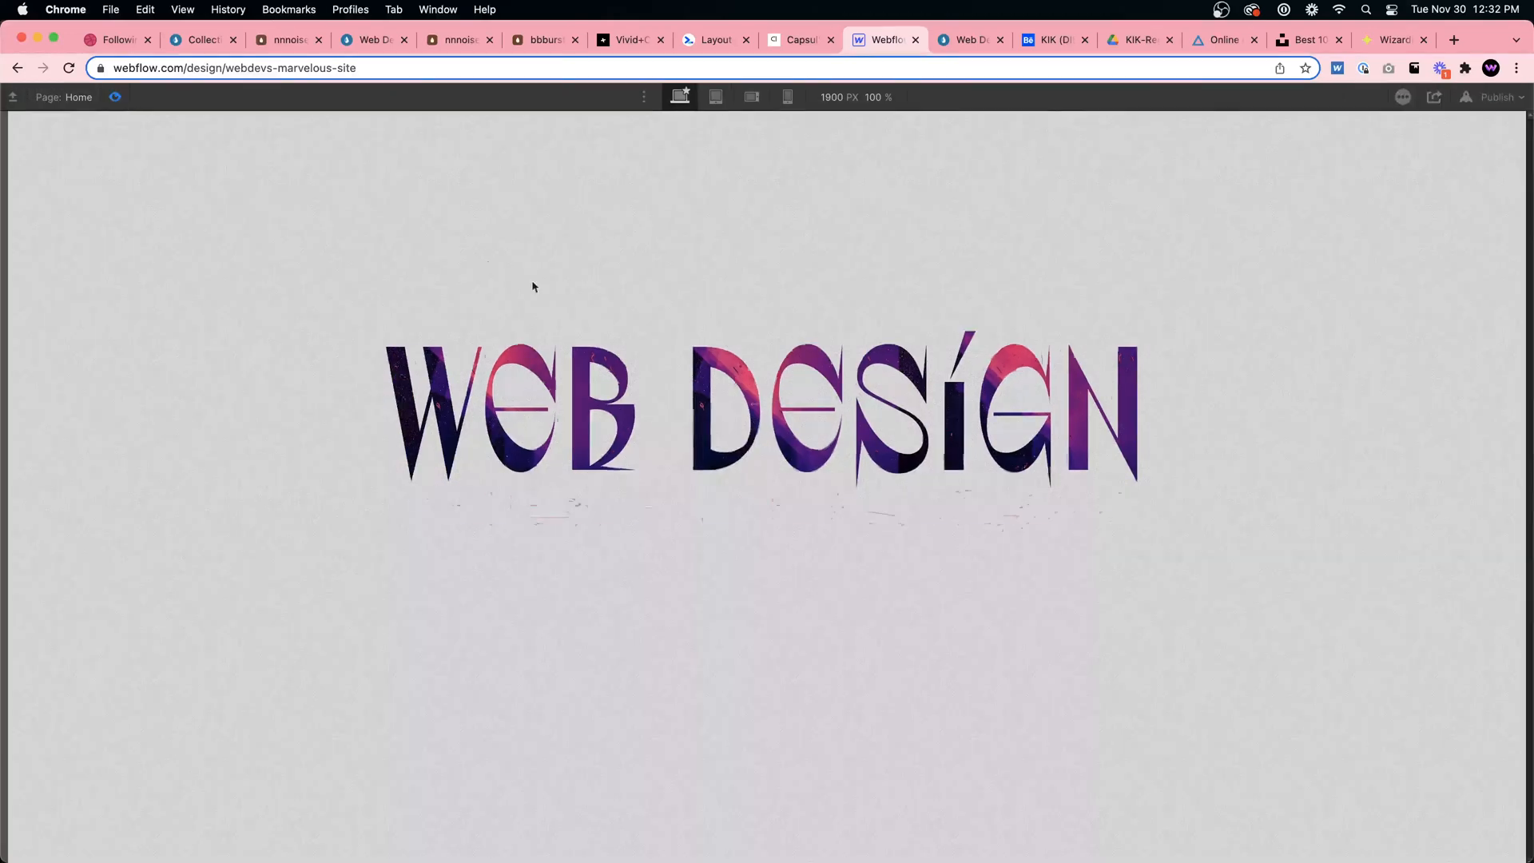
left_click(116, 98)
left_click(1511, 97)
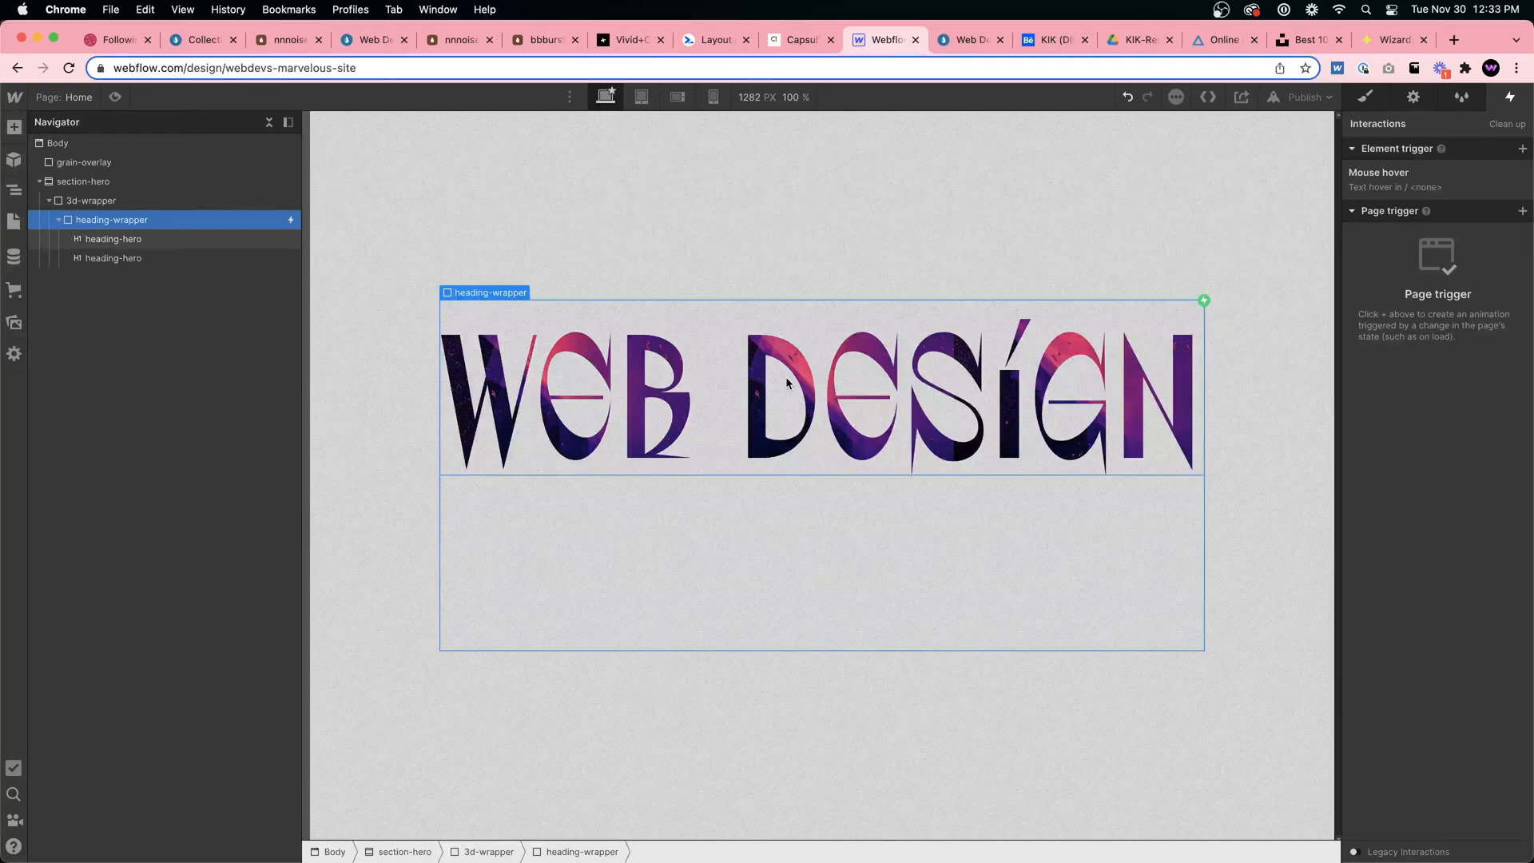
left_click(1435, 174)
left_click(1430, 288)
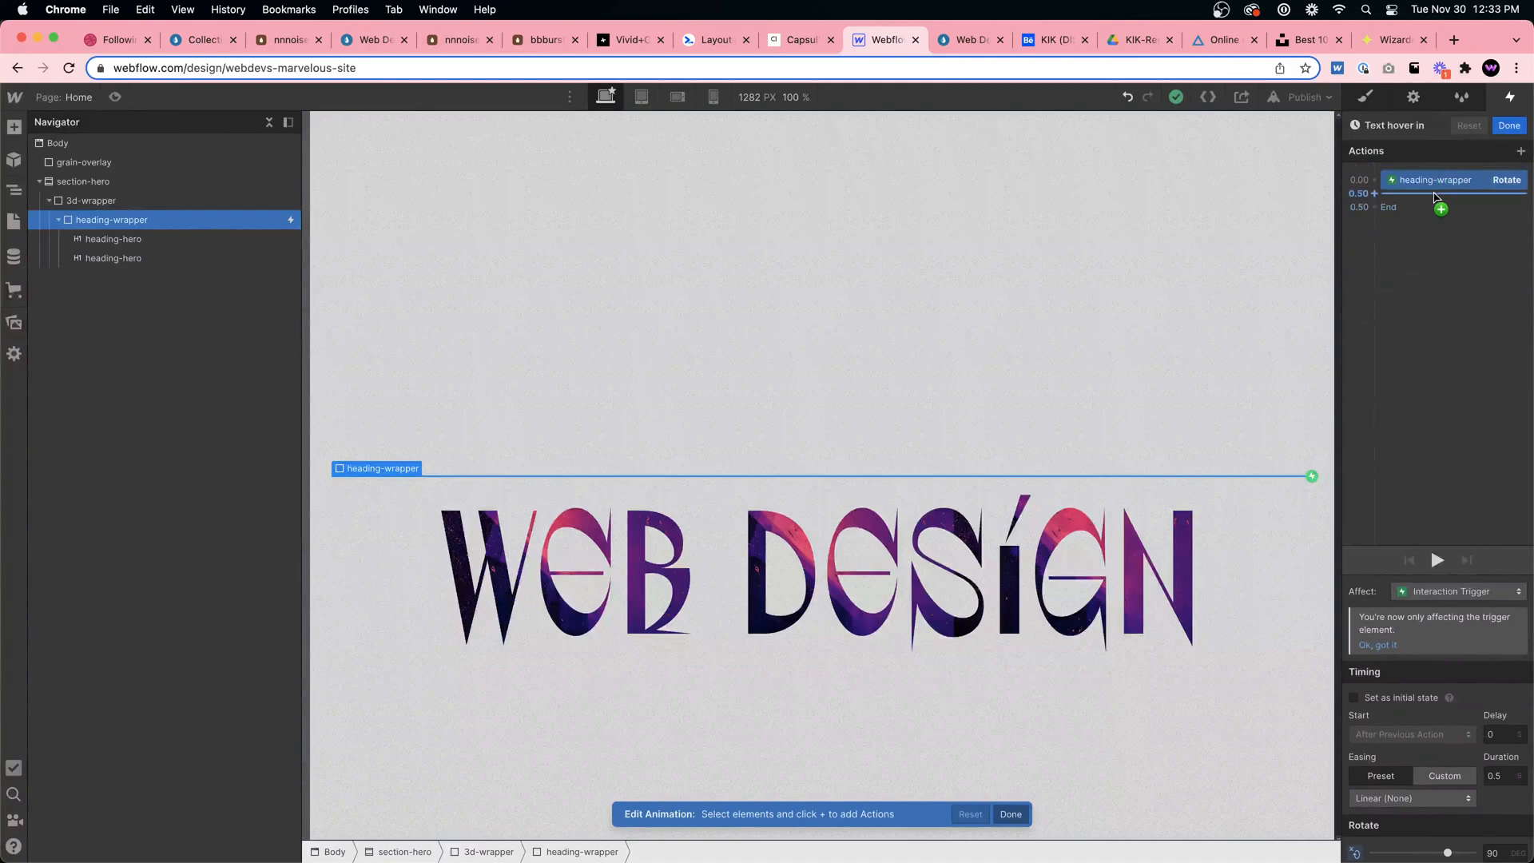
left_click(1435, 193)
left_click(1422, 238)
scroll(1501, 793, "down", 1)
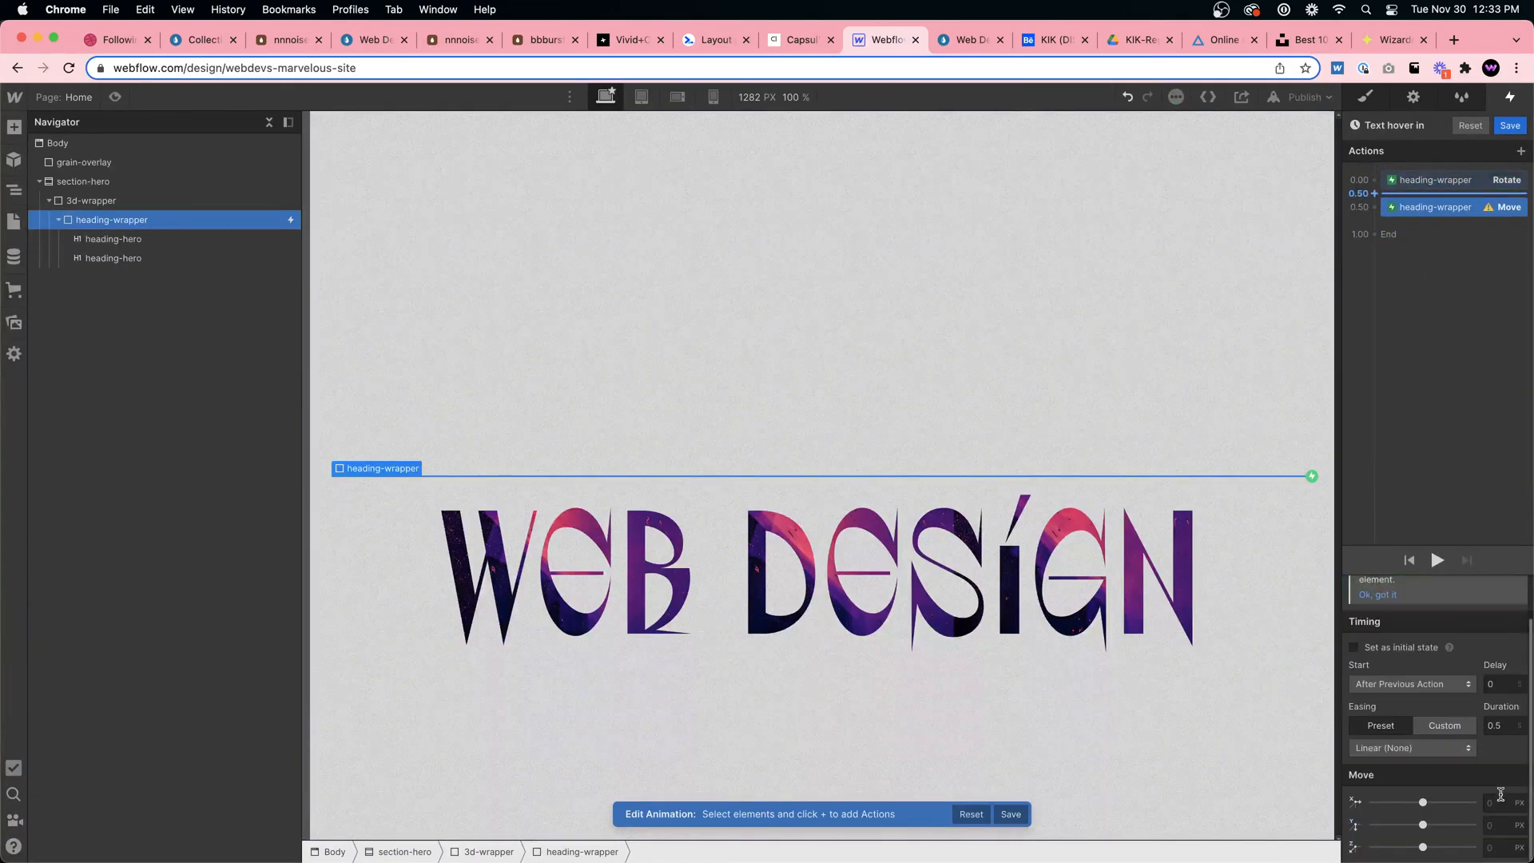
left_click(1495, 822)
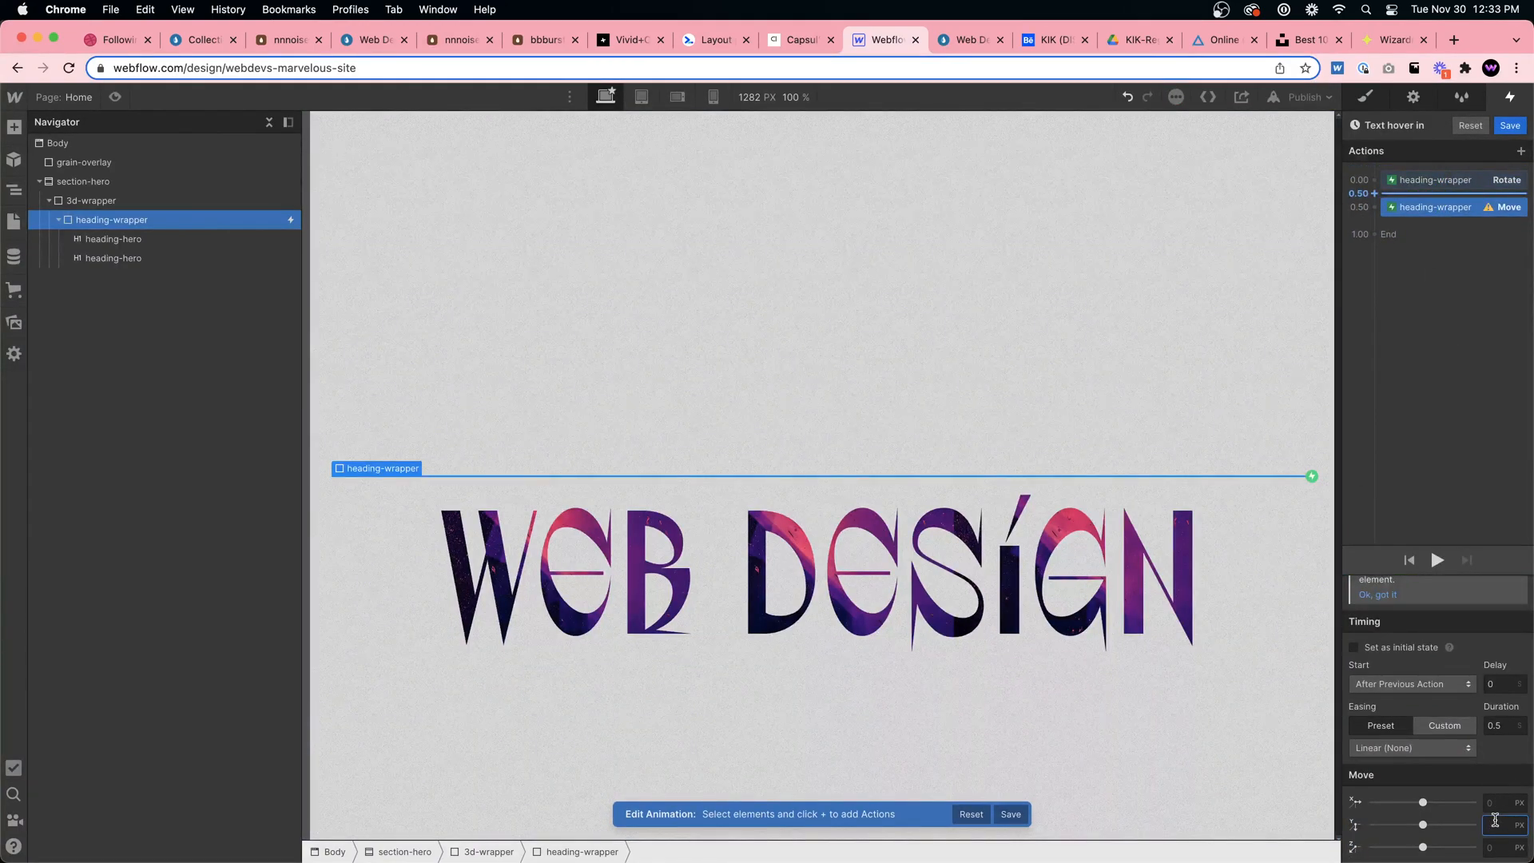
type("-50%")
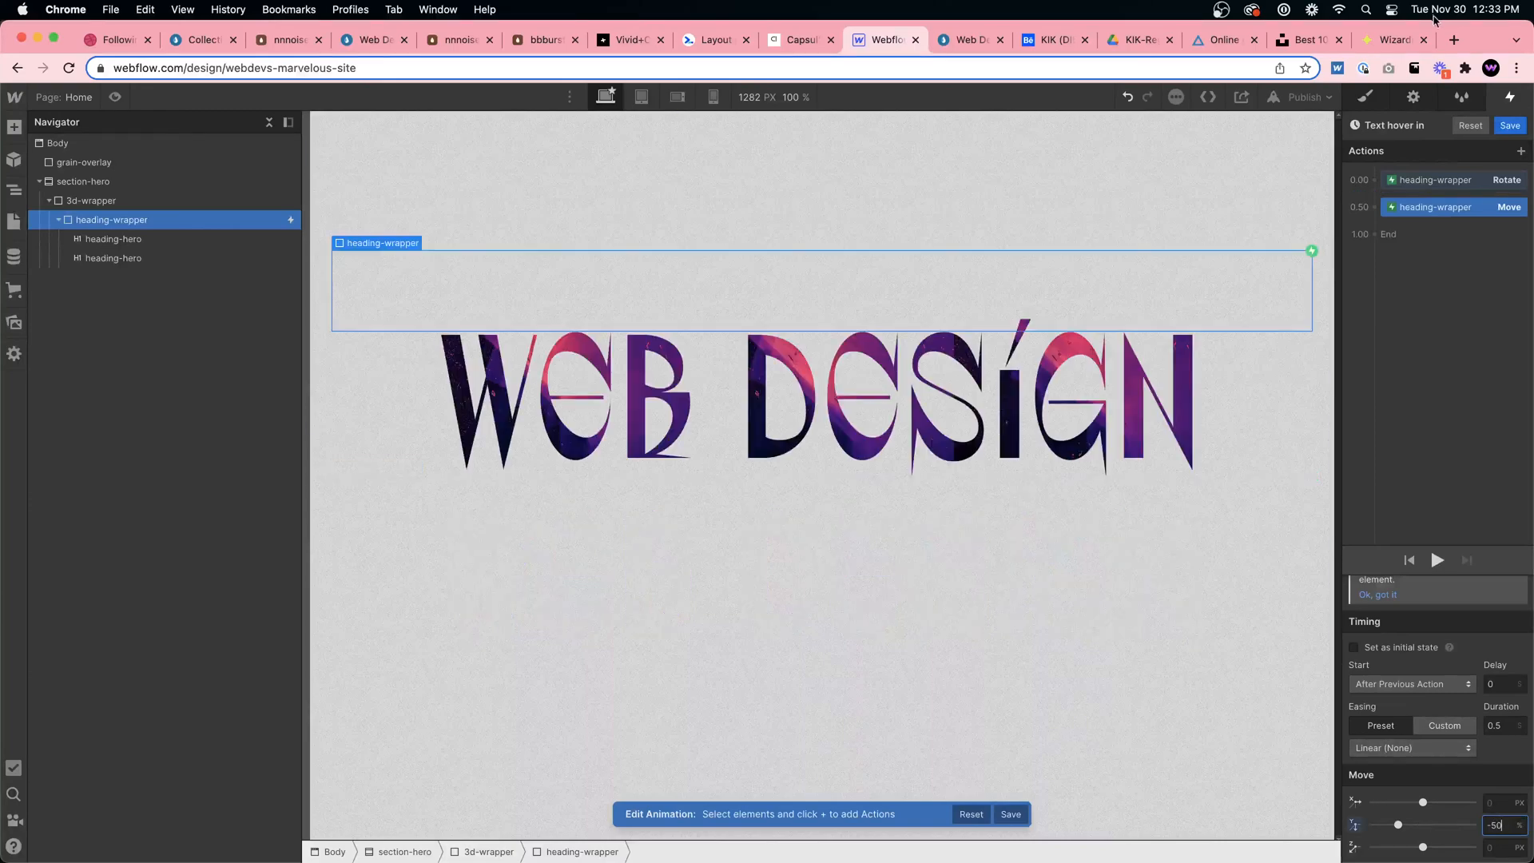
Run the Move action together with the Rotate action, save the animation and check the hover in the page preview
left_click_drag(1435, 209, 1434, 188)
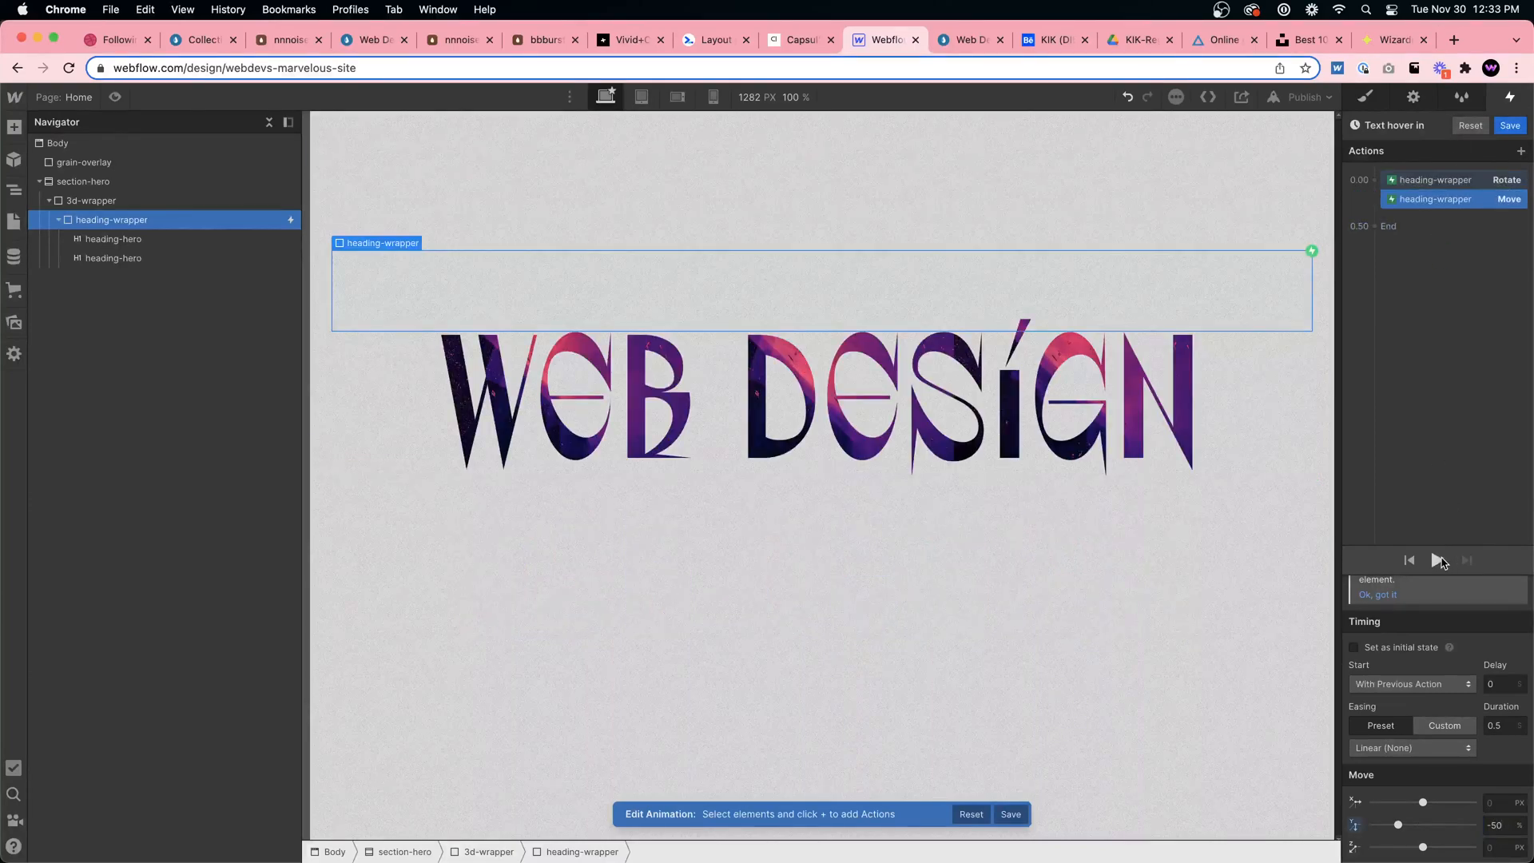
left_click(1439, 561)
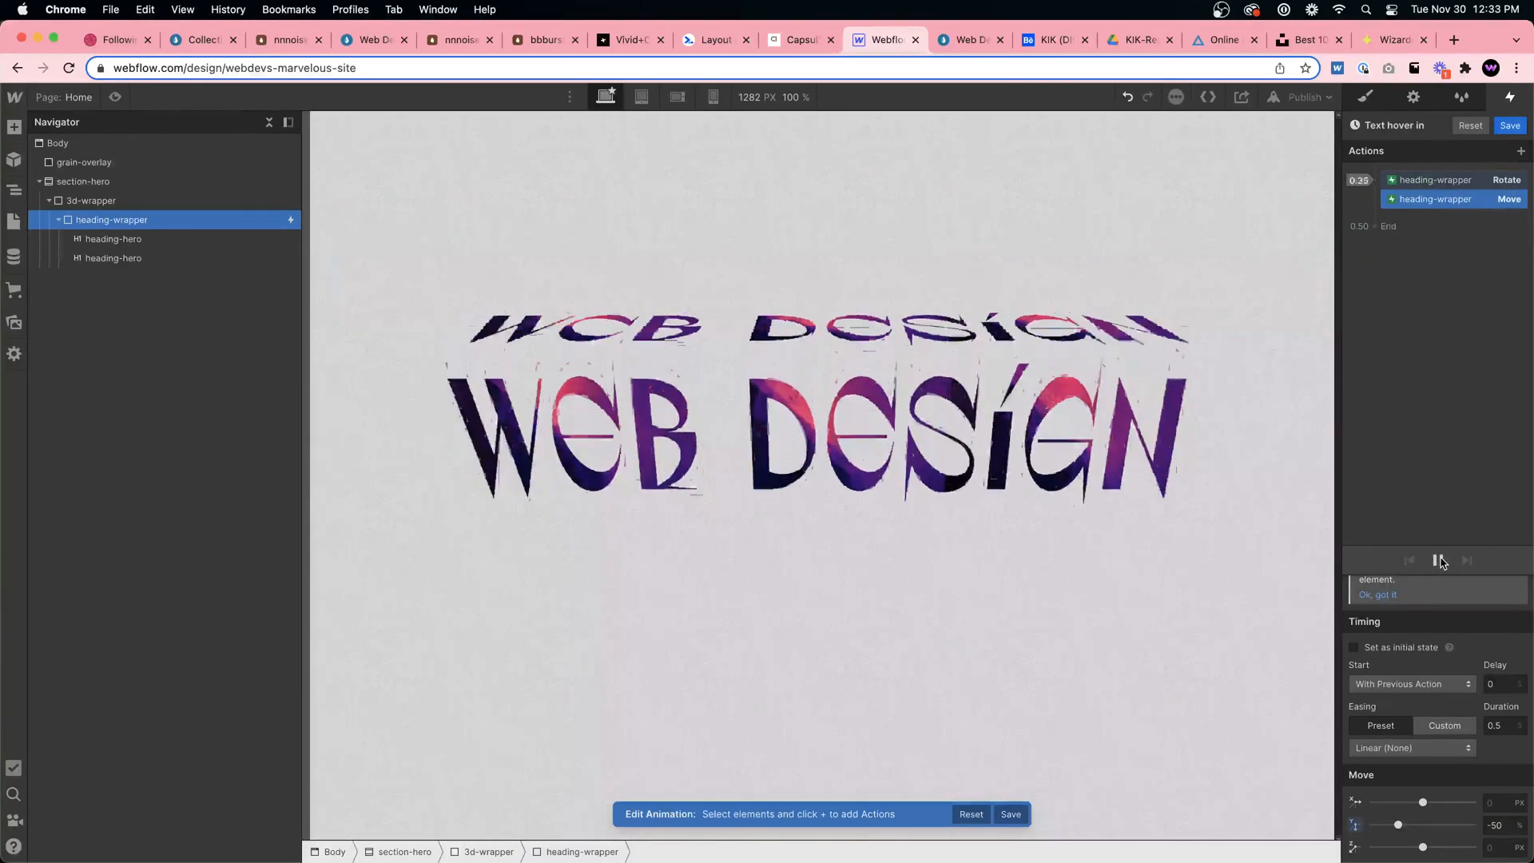
left_click(113, 98)
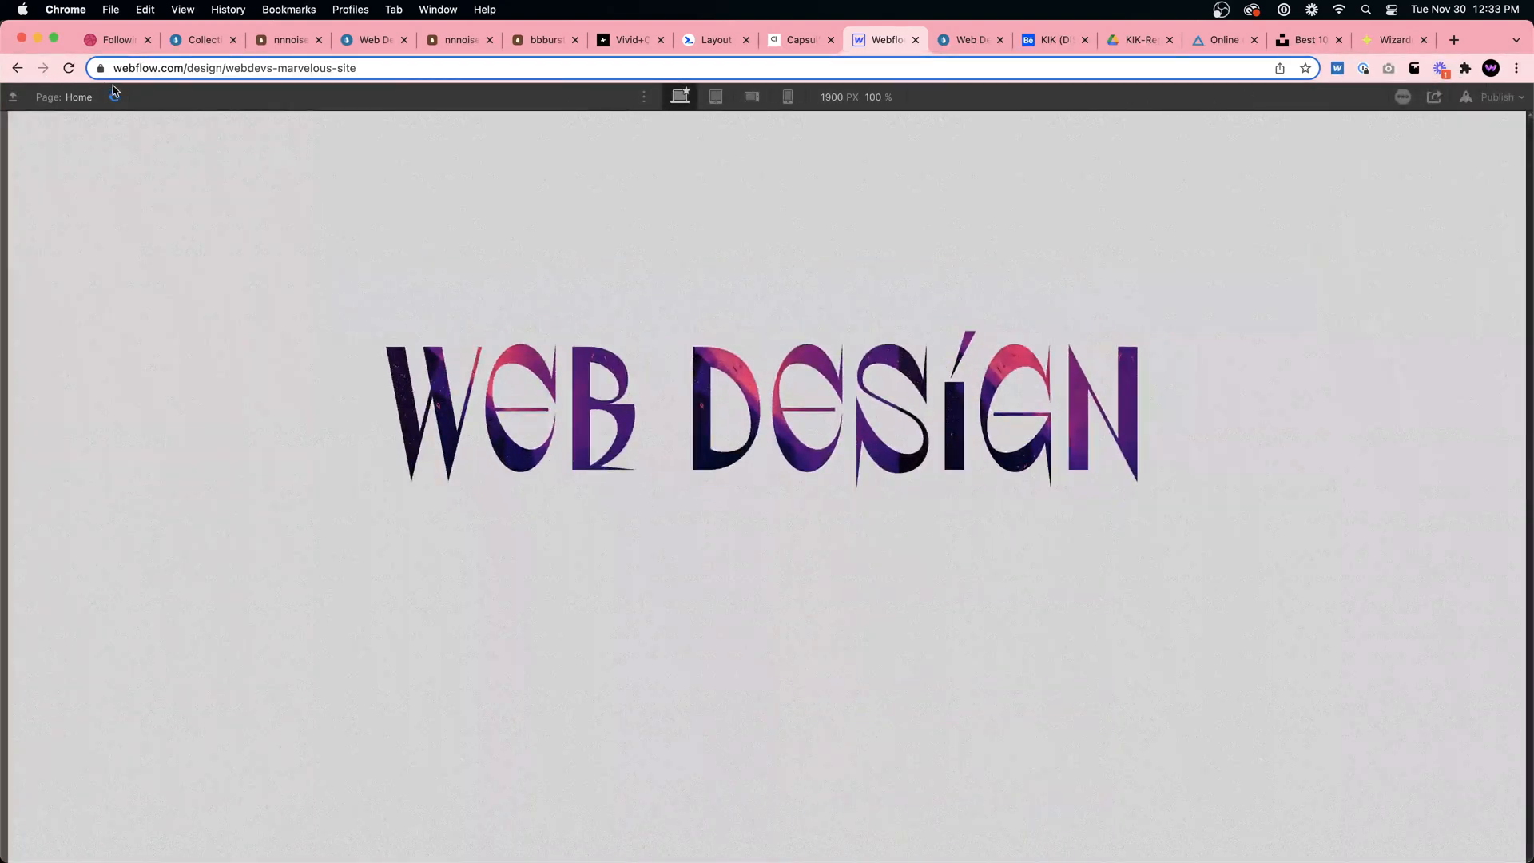
left_click(114, 94)
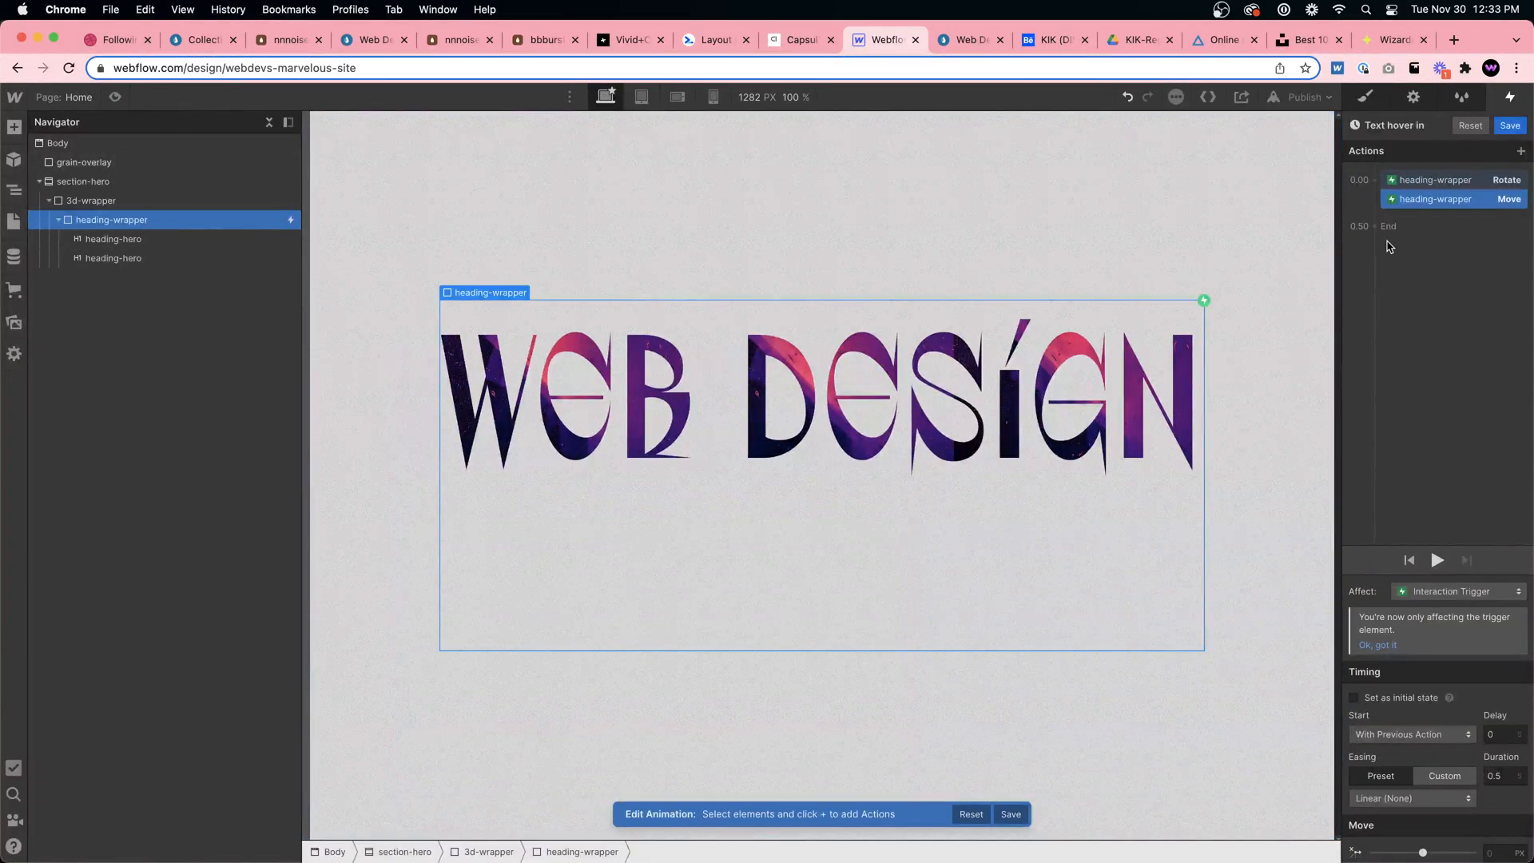
left_click(1510, 125)
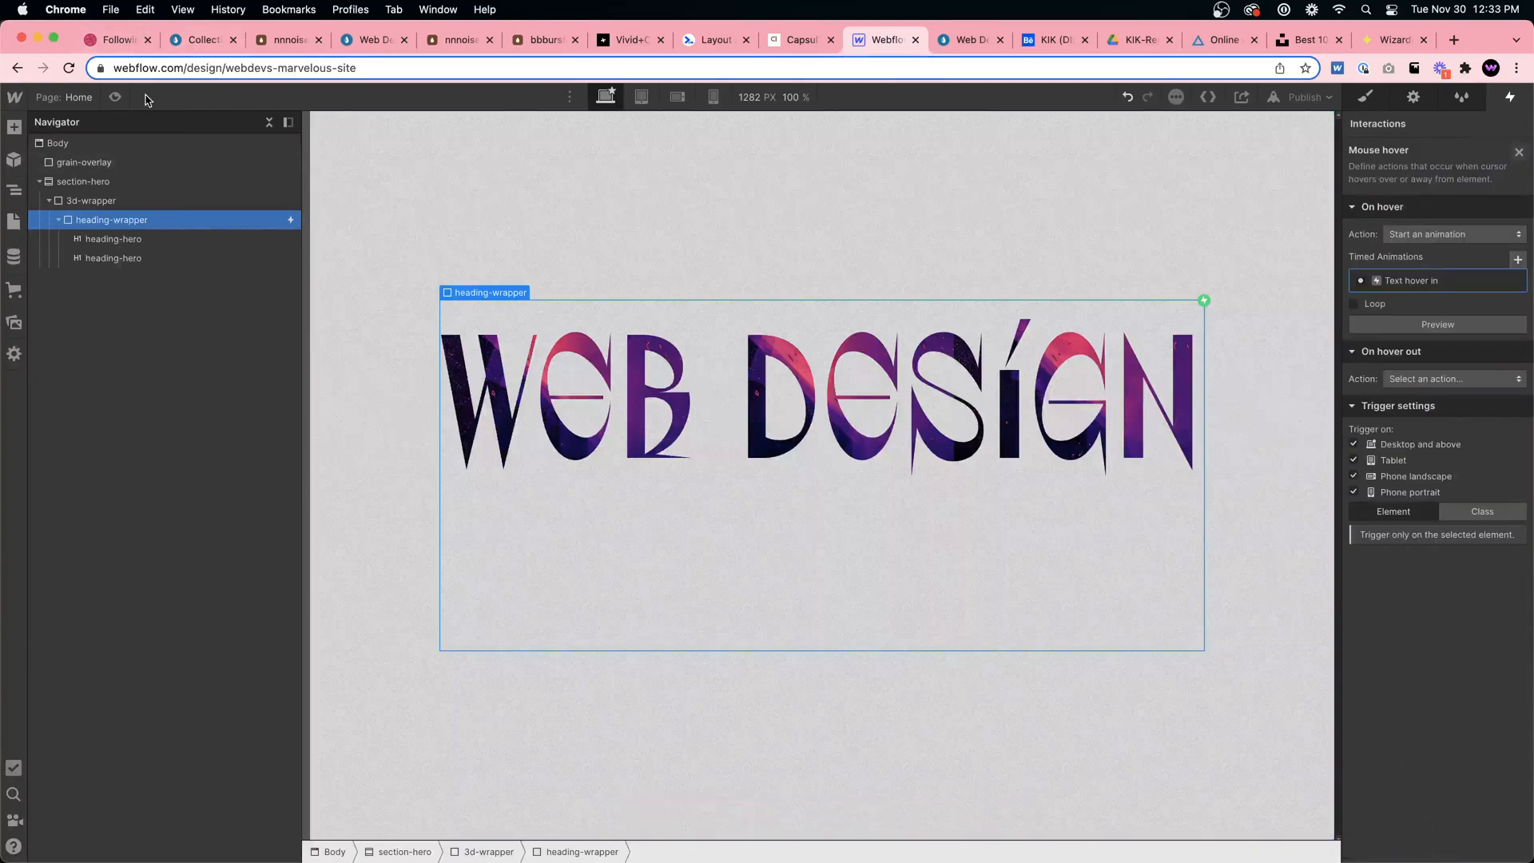
left_click(120, 97)
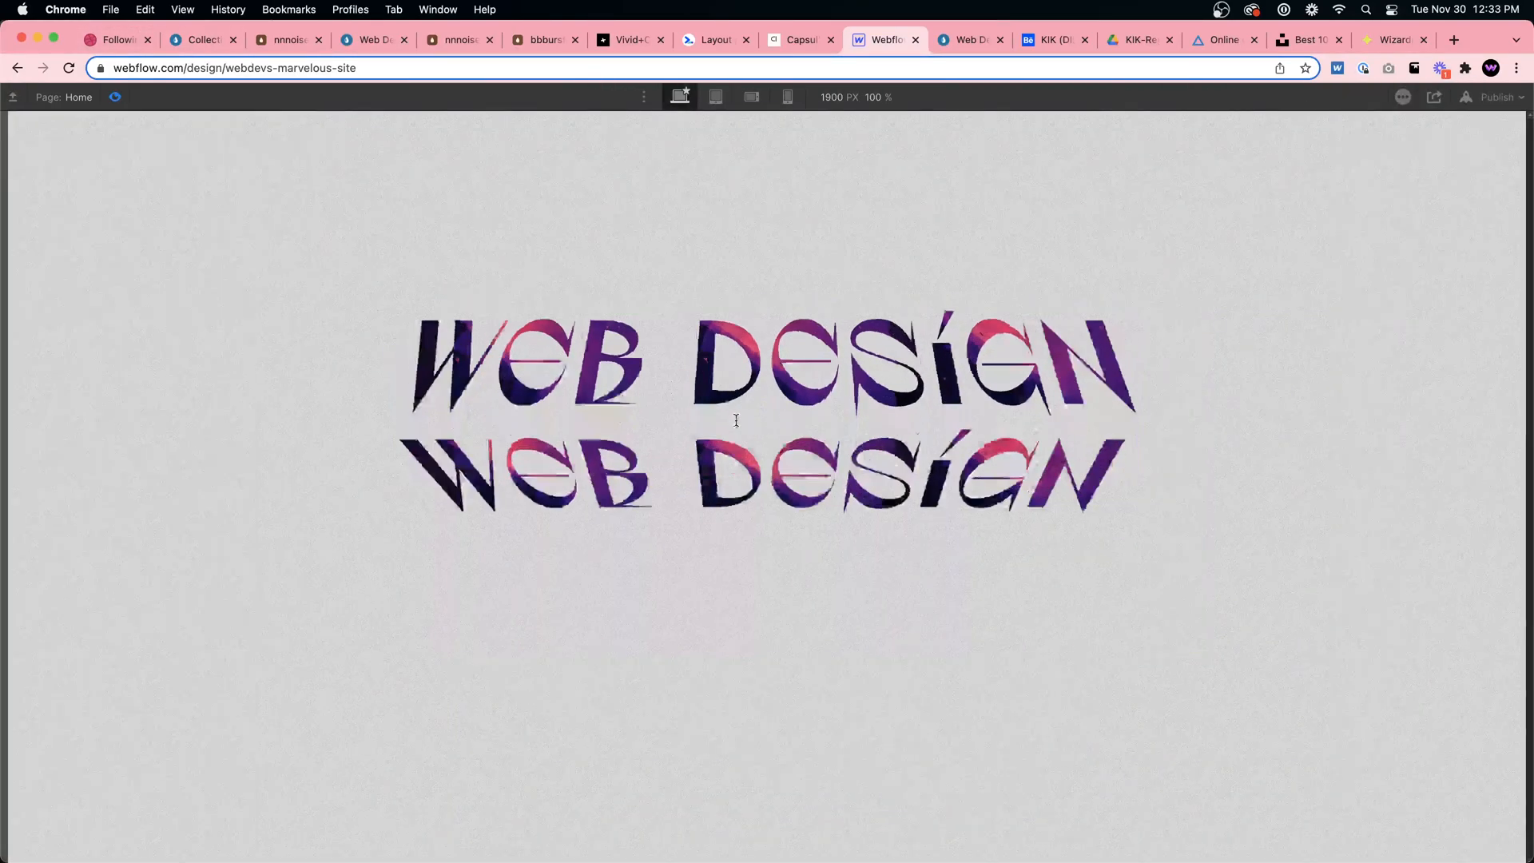
left_click(112, 97)
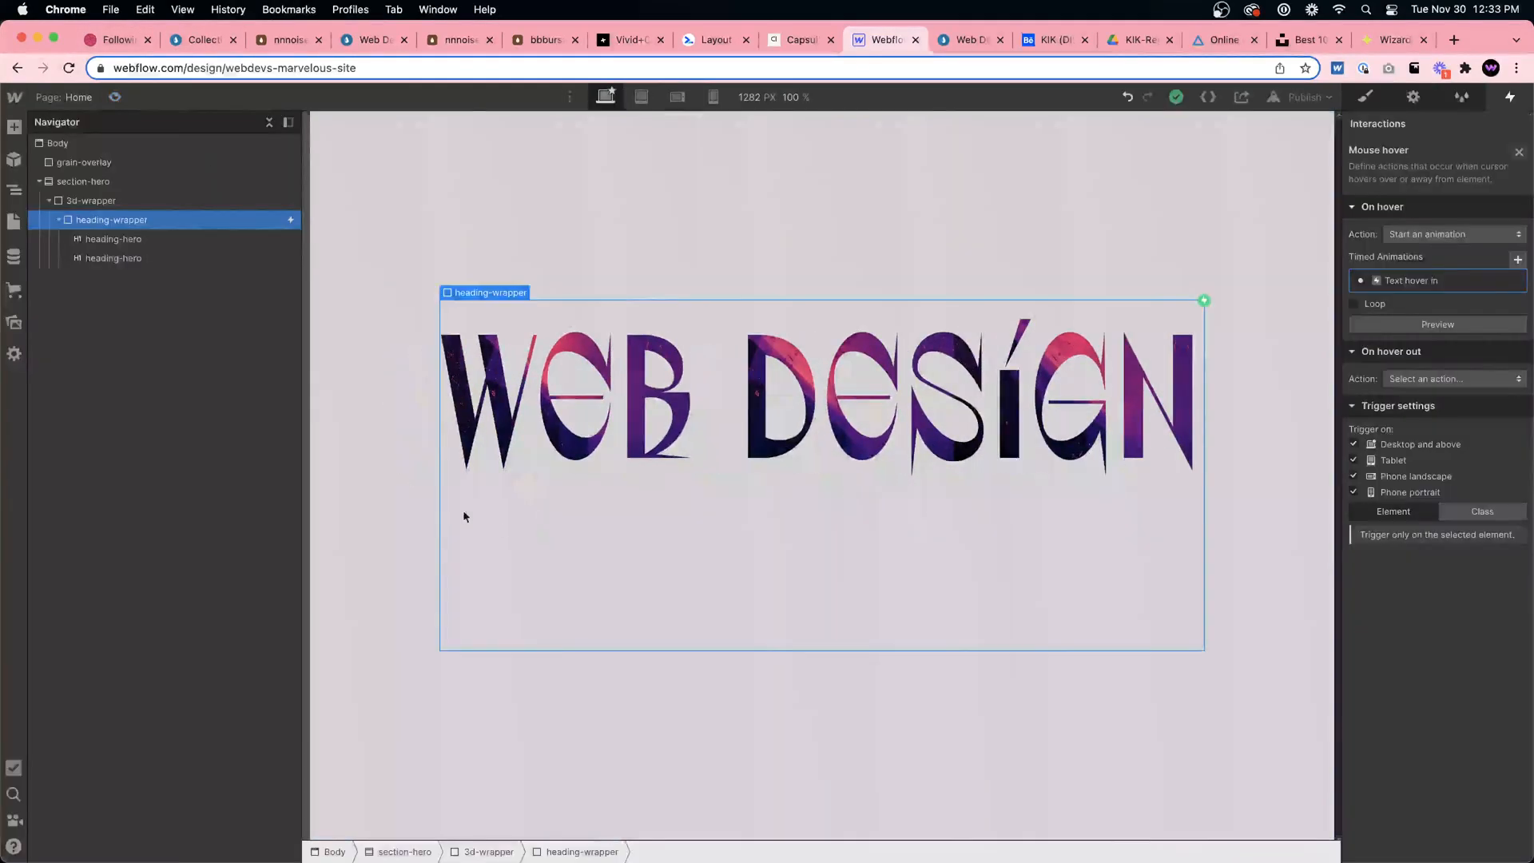
Set heading-wrapper's height to 220 px and check the hover animation in the page preview
left_click(1369, 96)
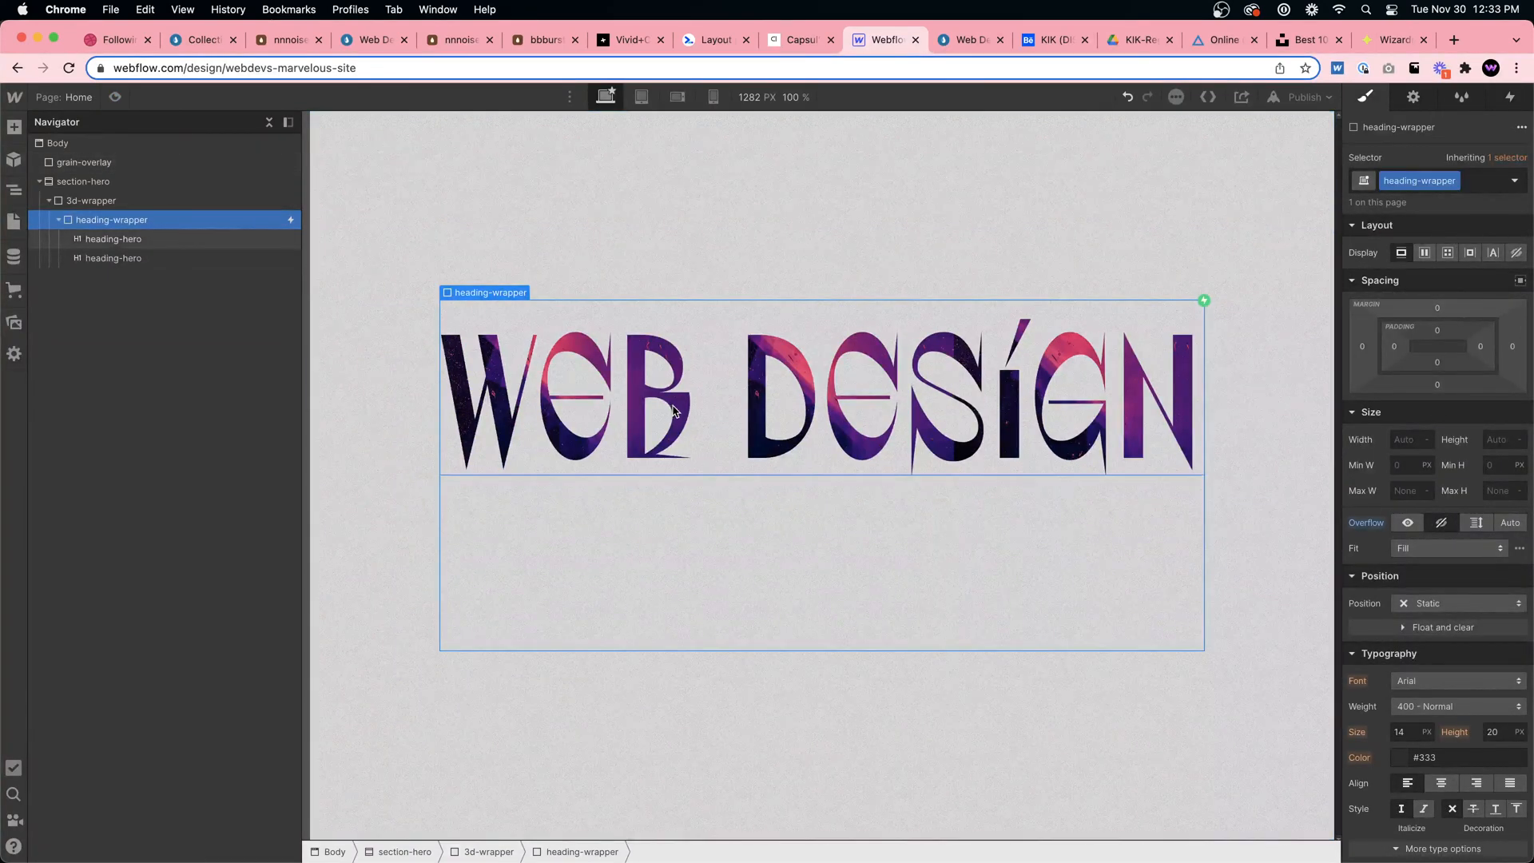
scroll(1407, 639, "down", 5)
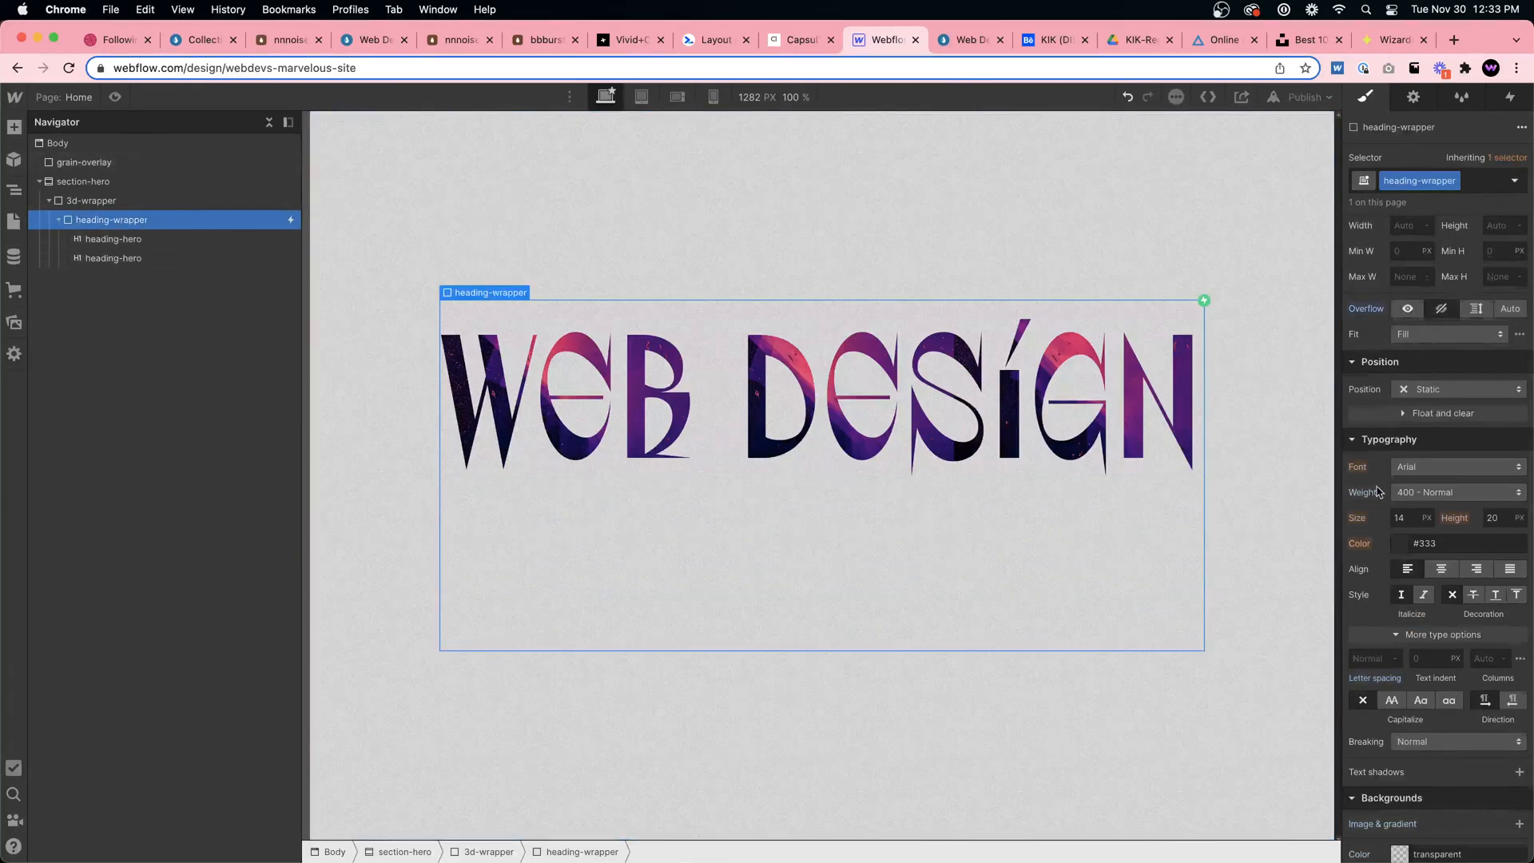
scroll(1378, 491, "up", 5)
left_click(1495, 439)
type("220")
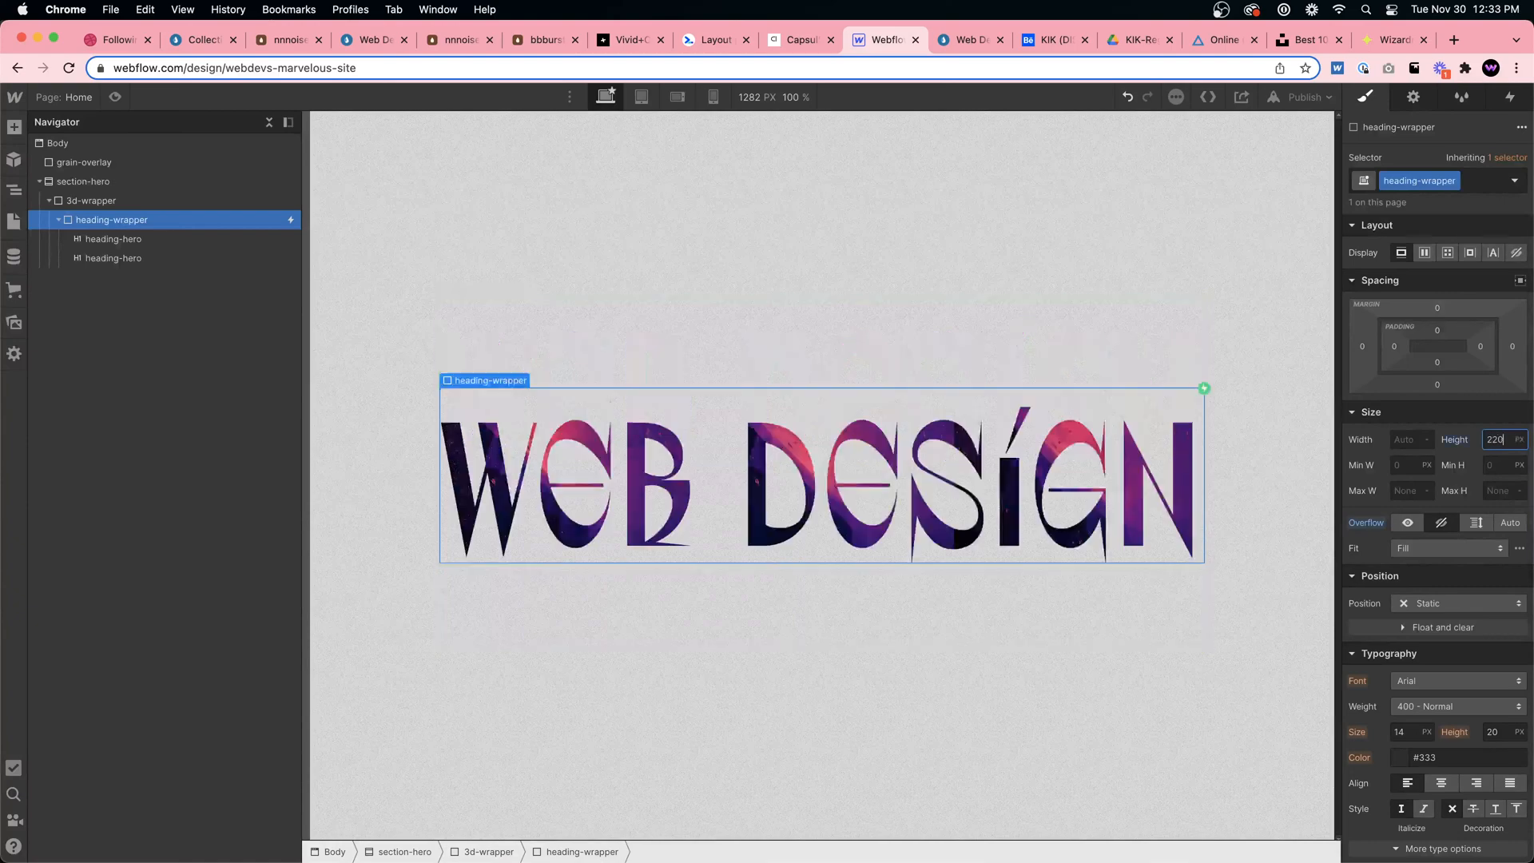
left_click(111, 96)
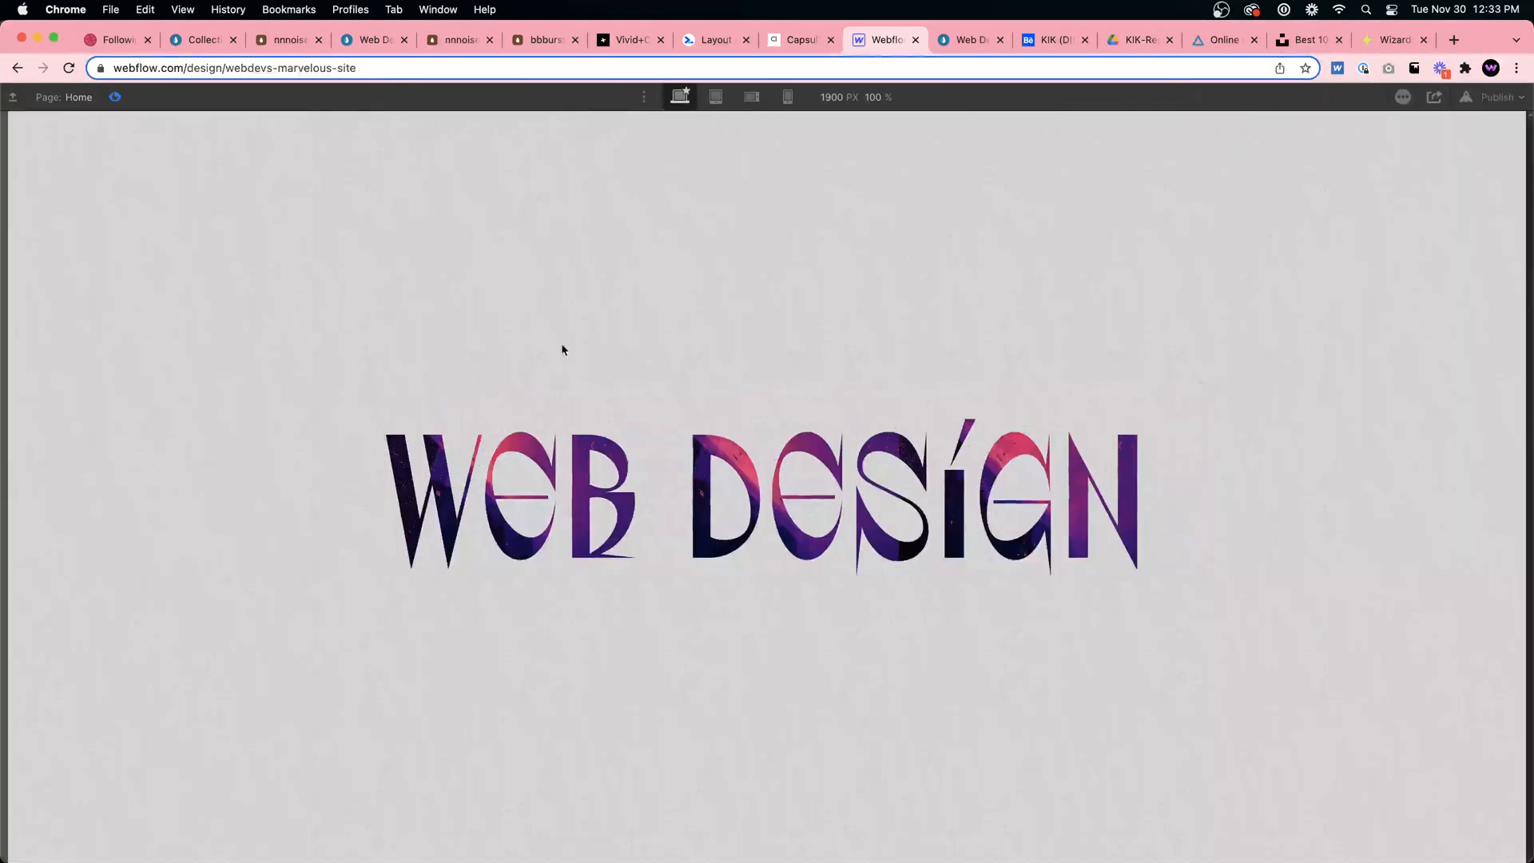
left_click(115, 96)
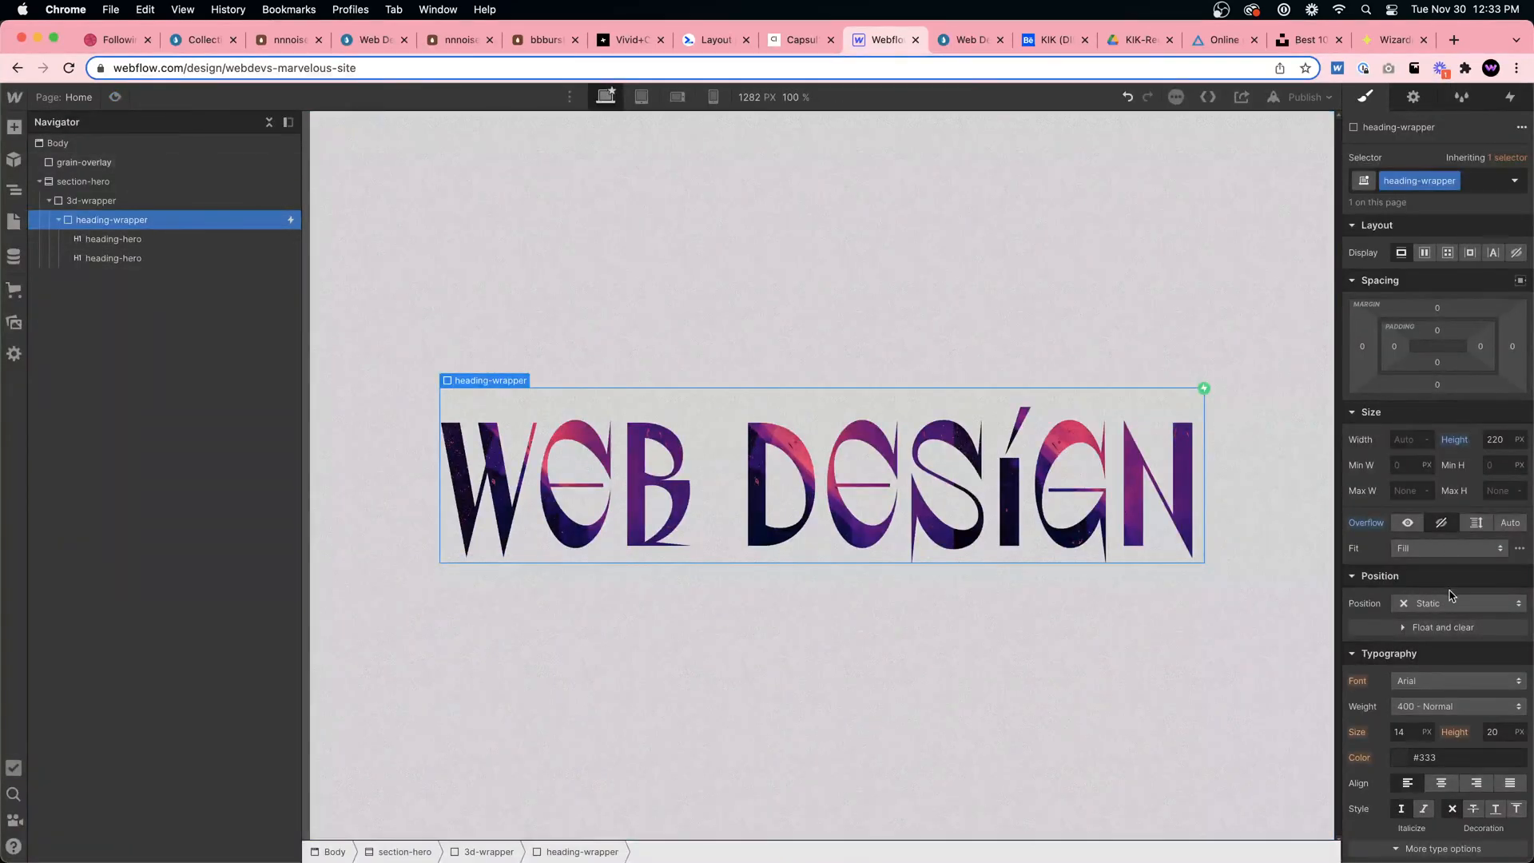
Set heading-wrapper's overflow to visible and replay the hover rotation in the page preview
left_click(115, 97)
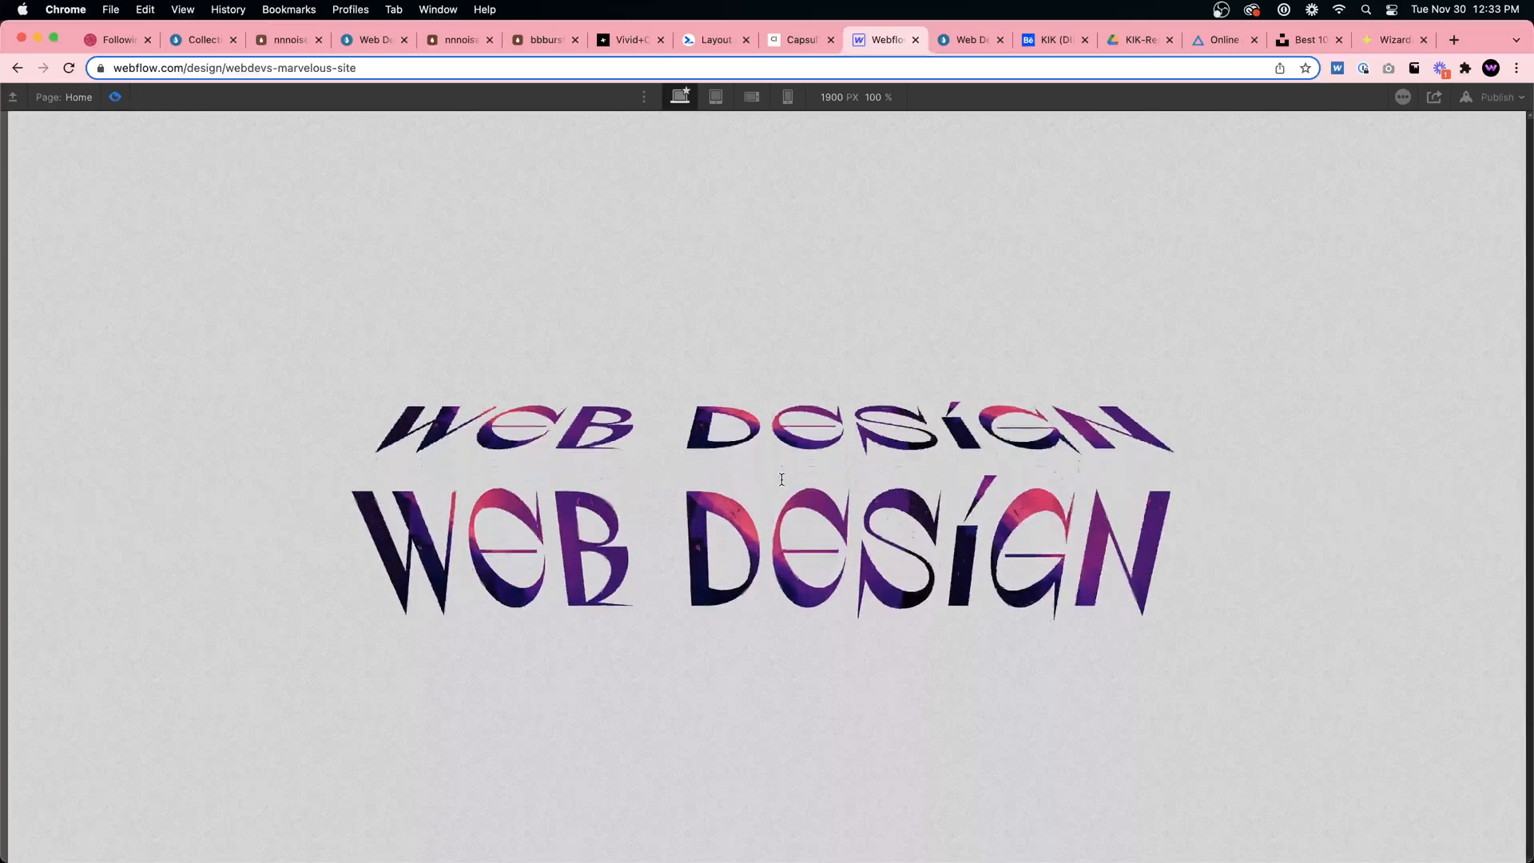
left_click(116, 96)
left_click(115, 97)
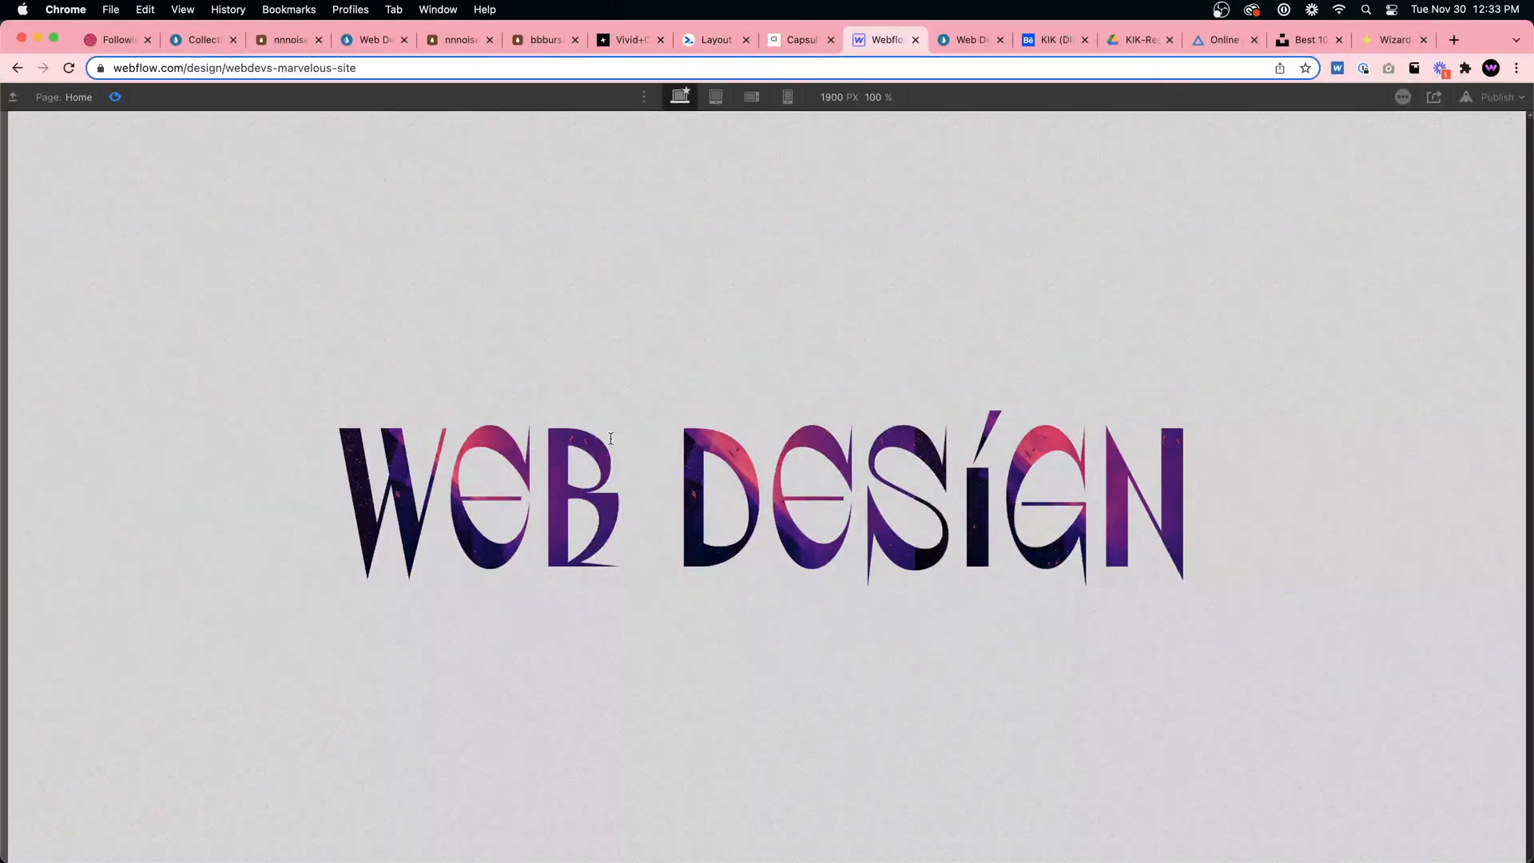
left_click_drag(611, 439, 1099, 511)
left_click(1224, 551)
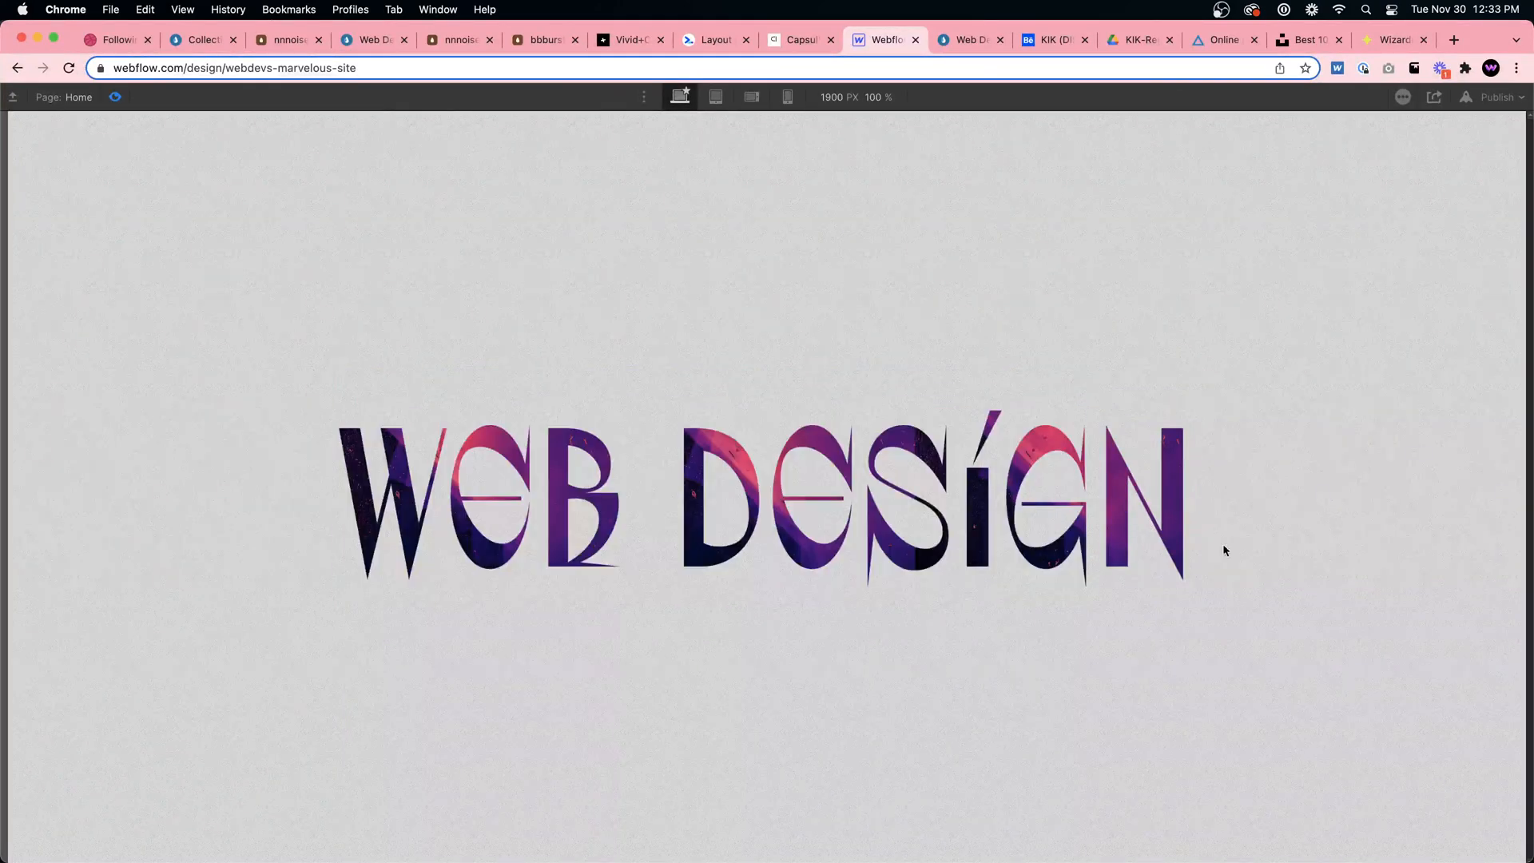
left_click(112, 97)
left_click(112, 98)
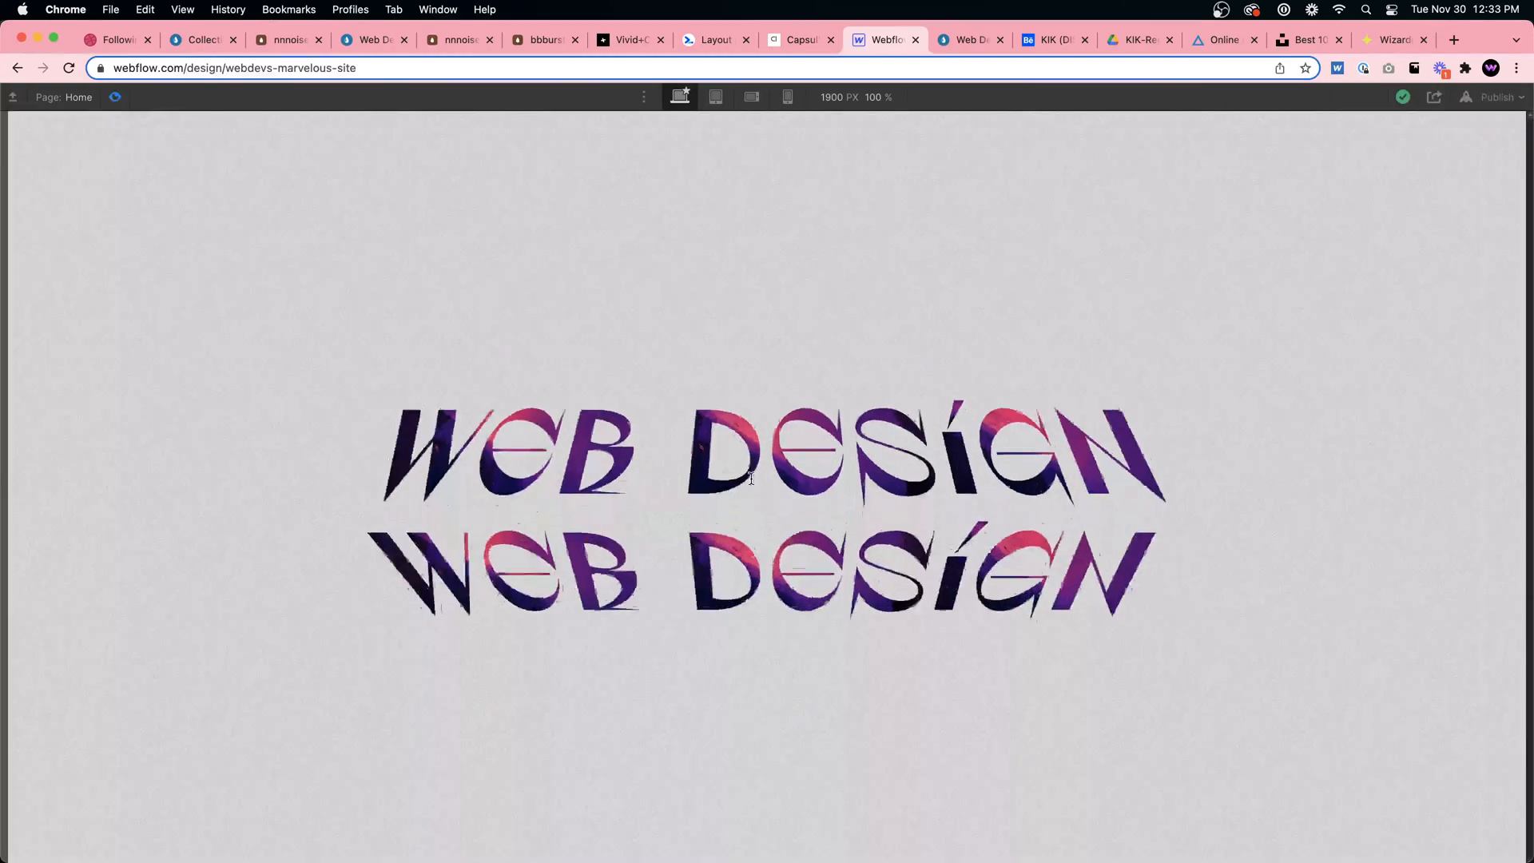
left_click(116, 98)
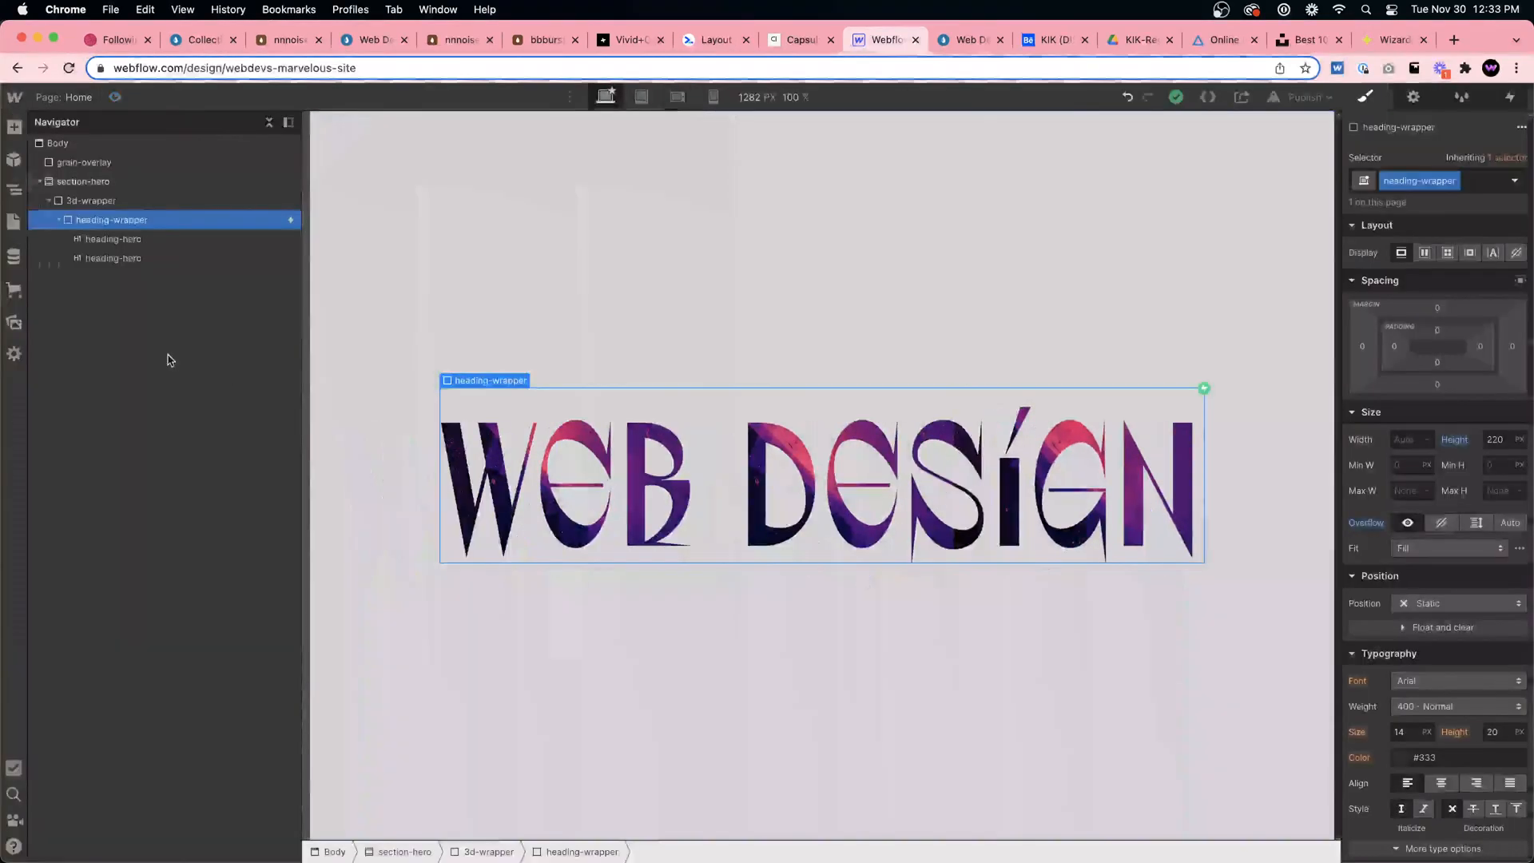
Hide the second heading's -90deg rotation and replace its text with "is dope"
left_click(125, 260)
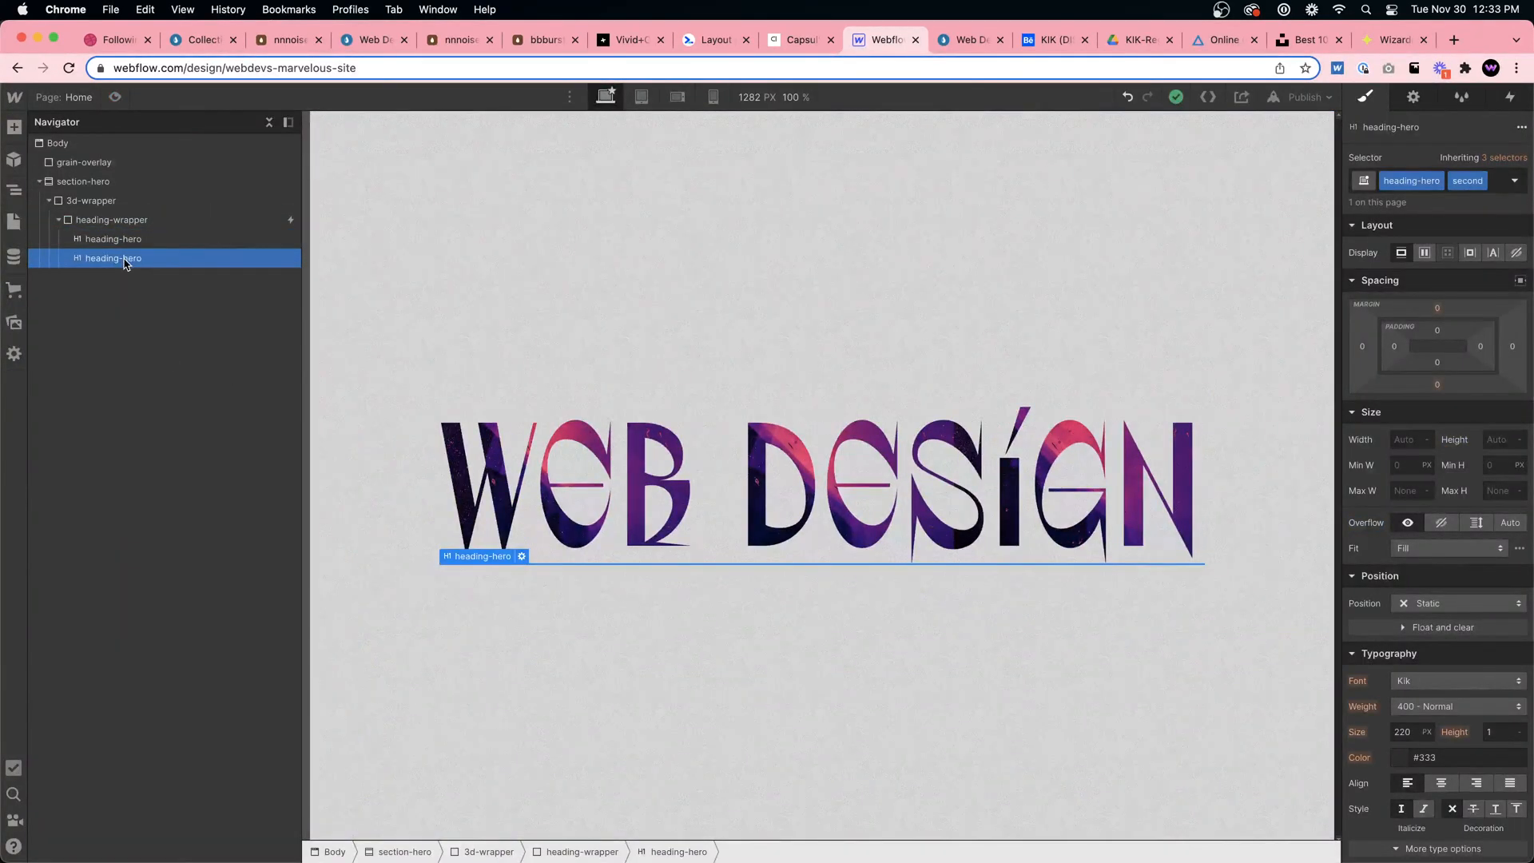
scroll(1444, 629, "down", 10)
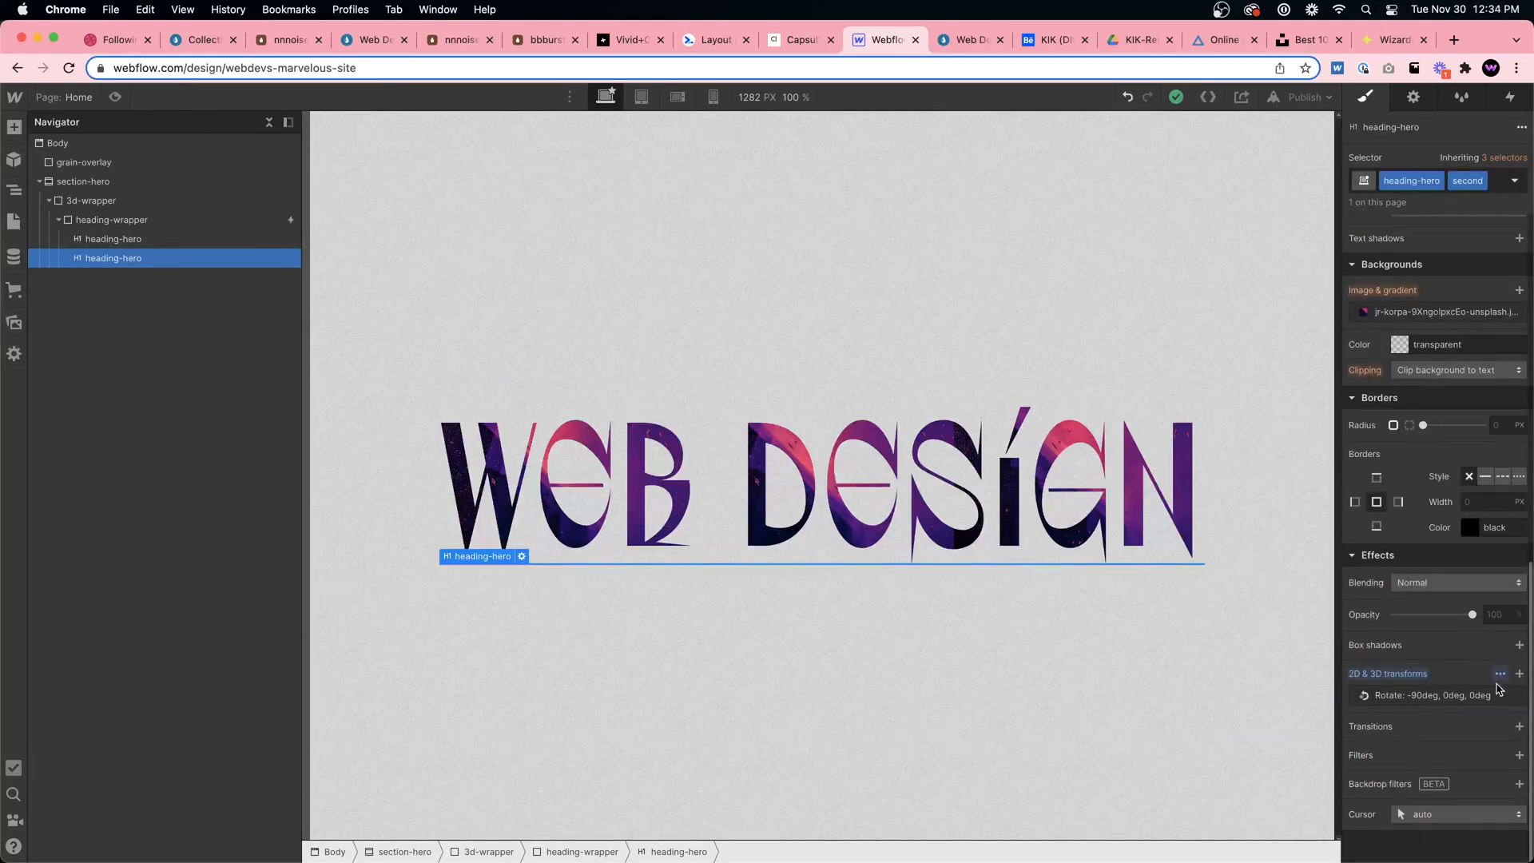
left_click(1503, 696)
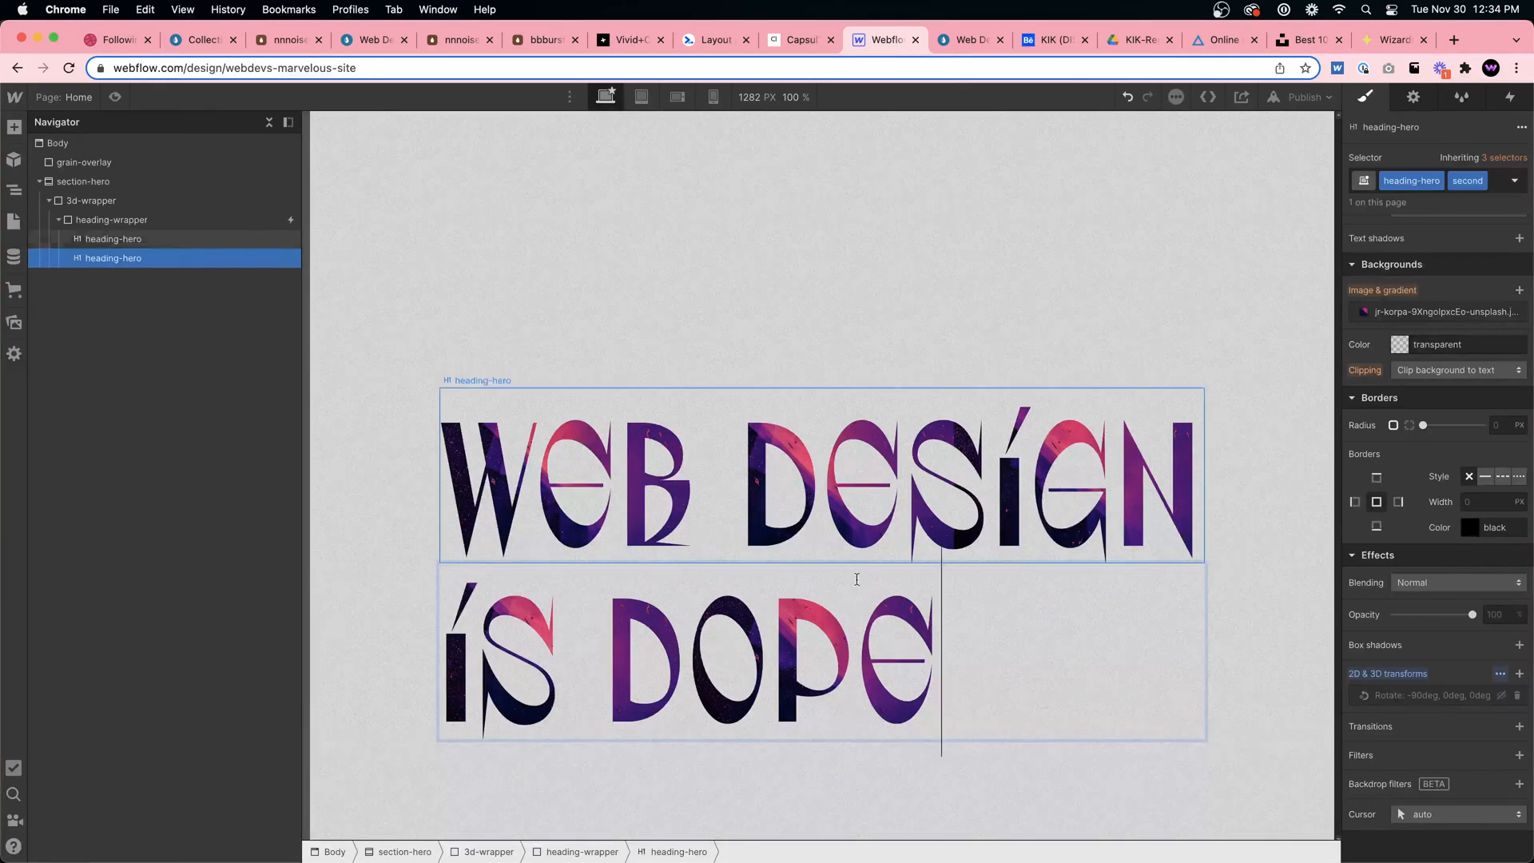
key("Return")
type("is dope")
left_click(1124, 746)
Center-align the text of the heading-hero class and check both headings in the page preview
left_click(1174, 511)
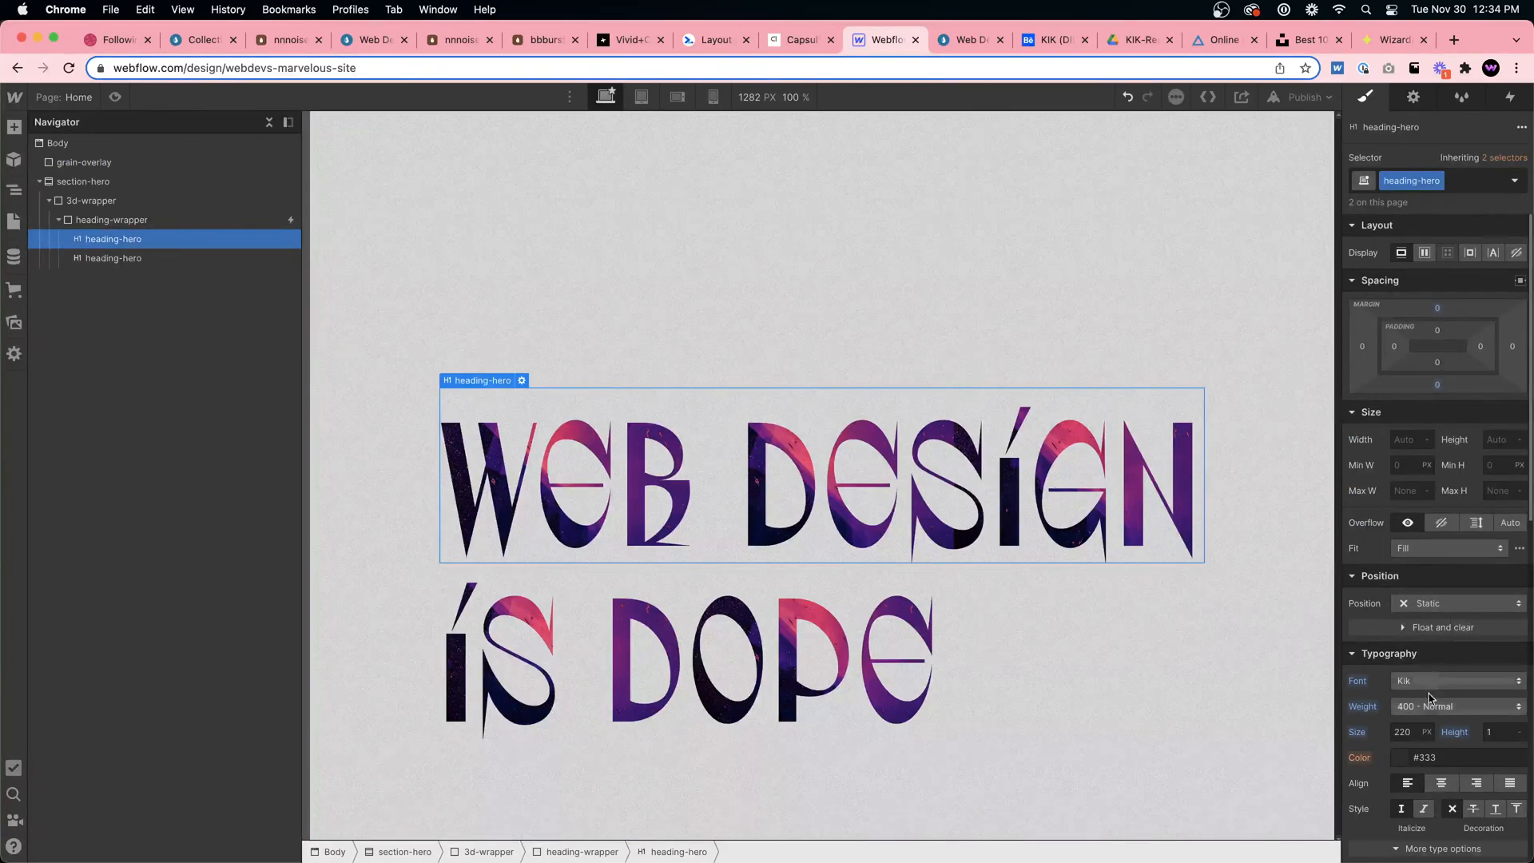
left_click(1441, 784)
left_click(439, 280)
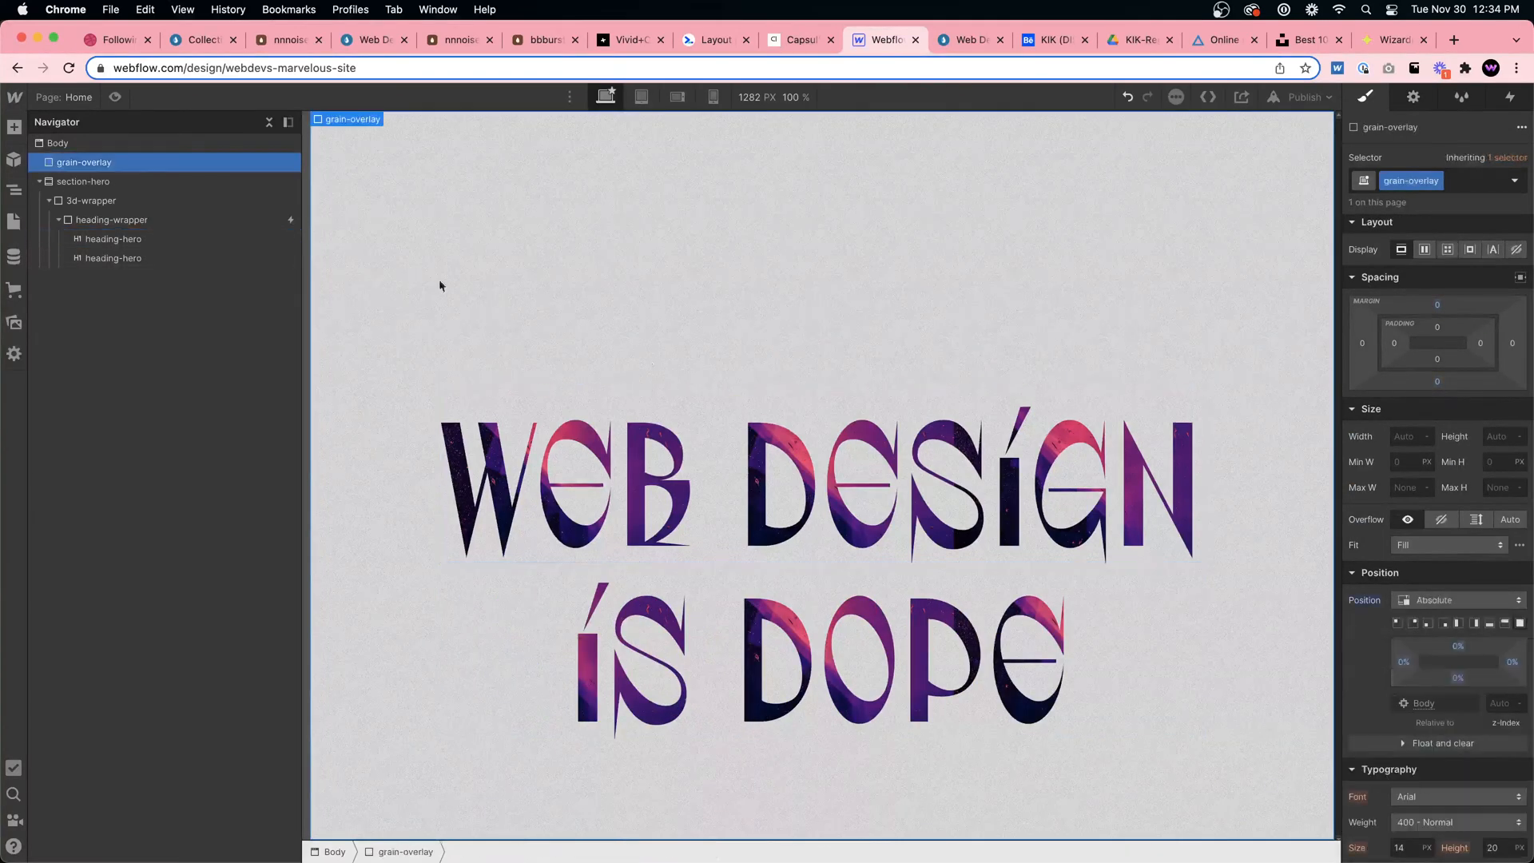
key("super+shift+p")
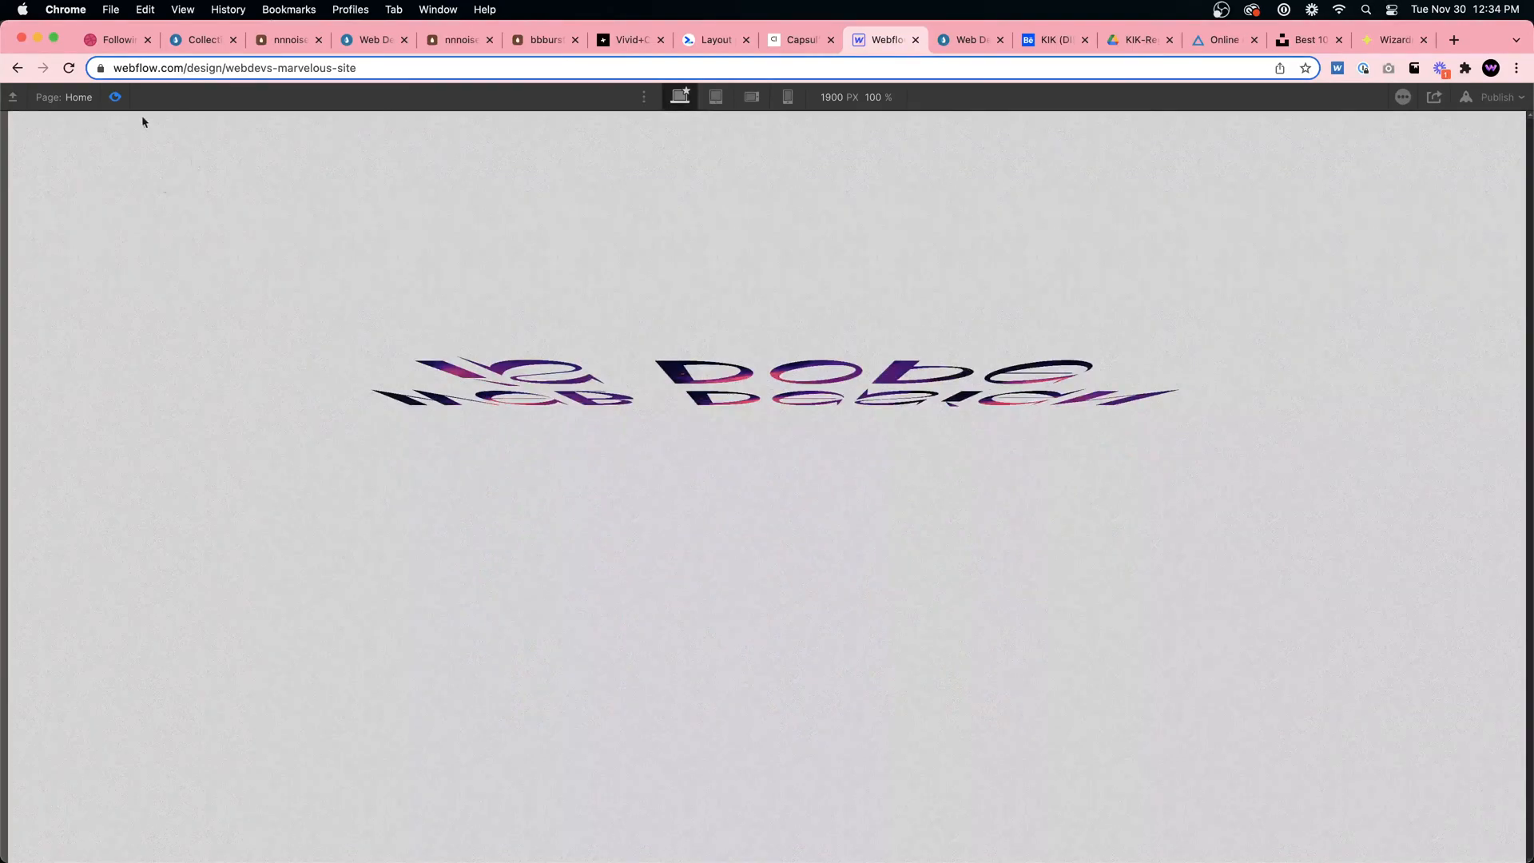
left_click(115, 97)
left_click(559, 479)
left_click(799, 655)
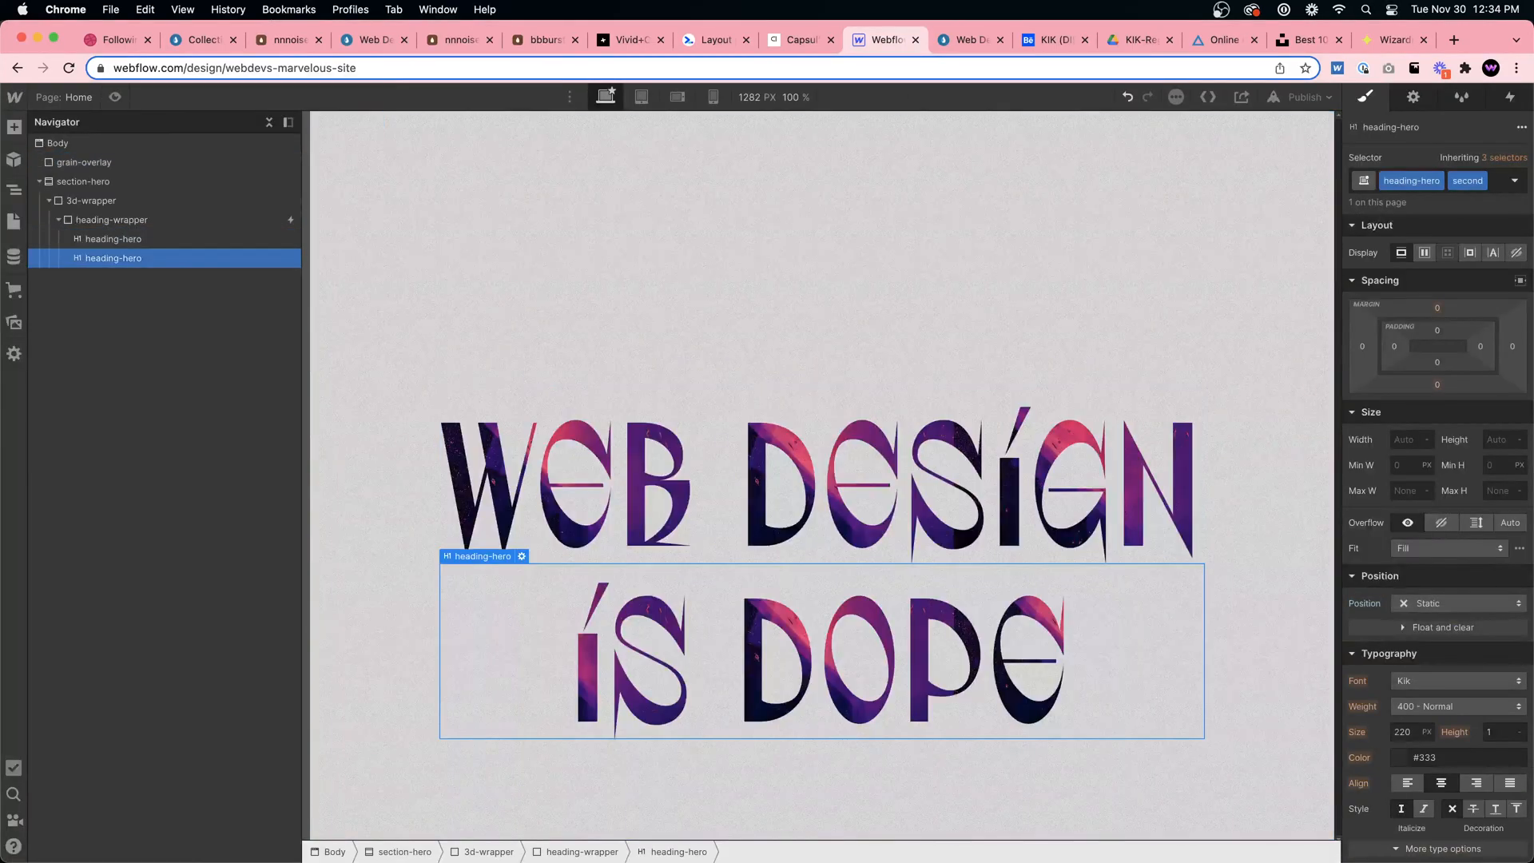
Turn the -90deg rotation transform on the second heading-hero back on and preview the page
scroll(1439, 559, "down", 10)
left_click(1511, 696)
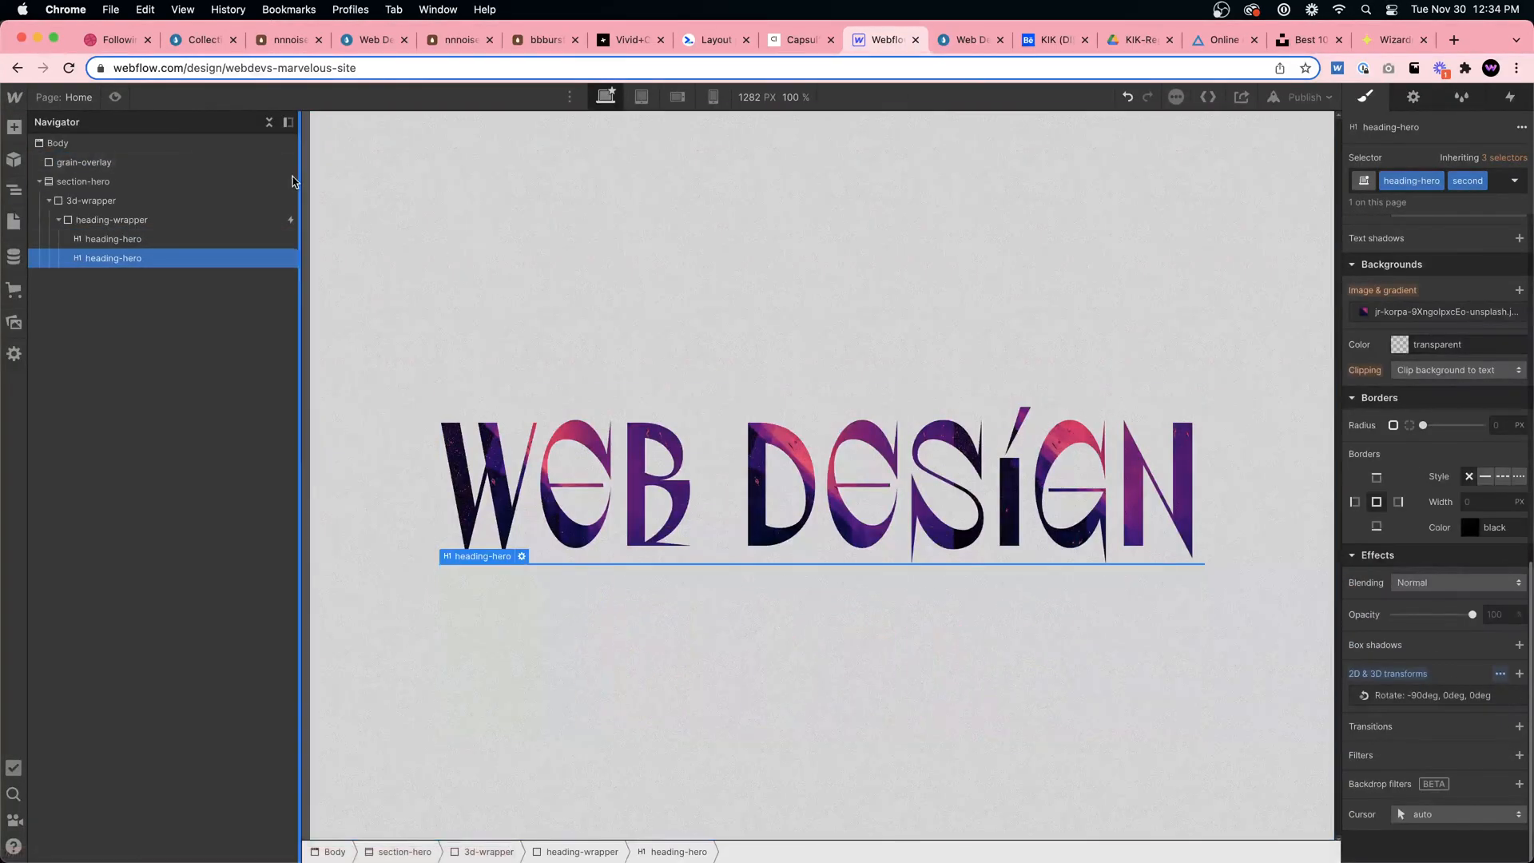
key("super+shift+p")
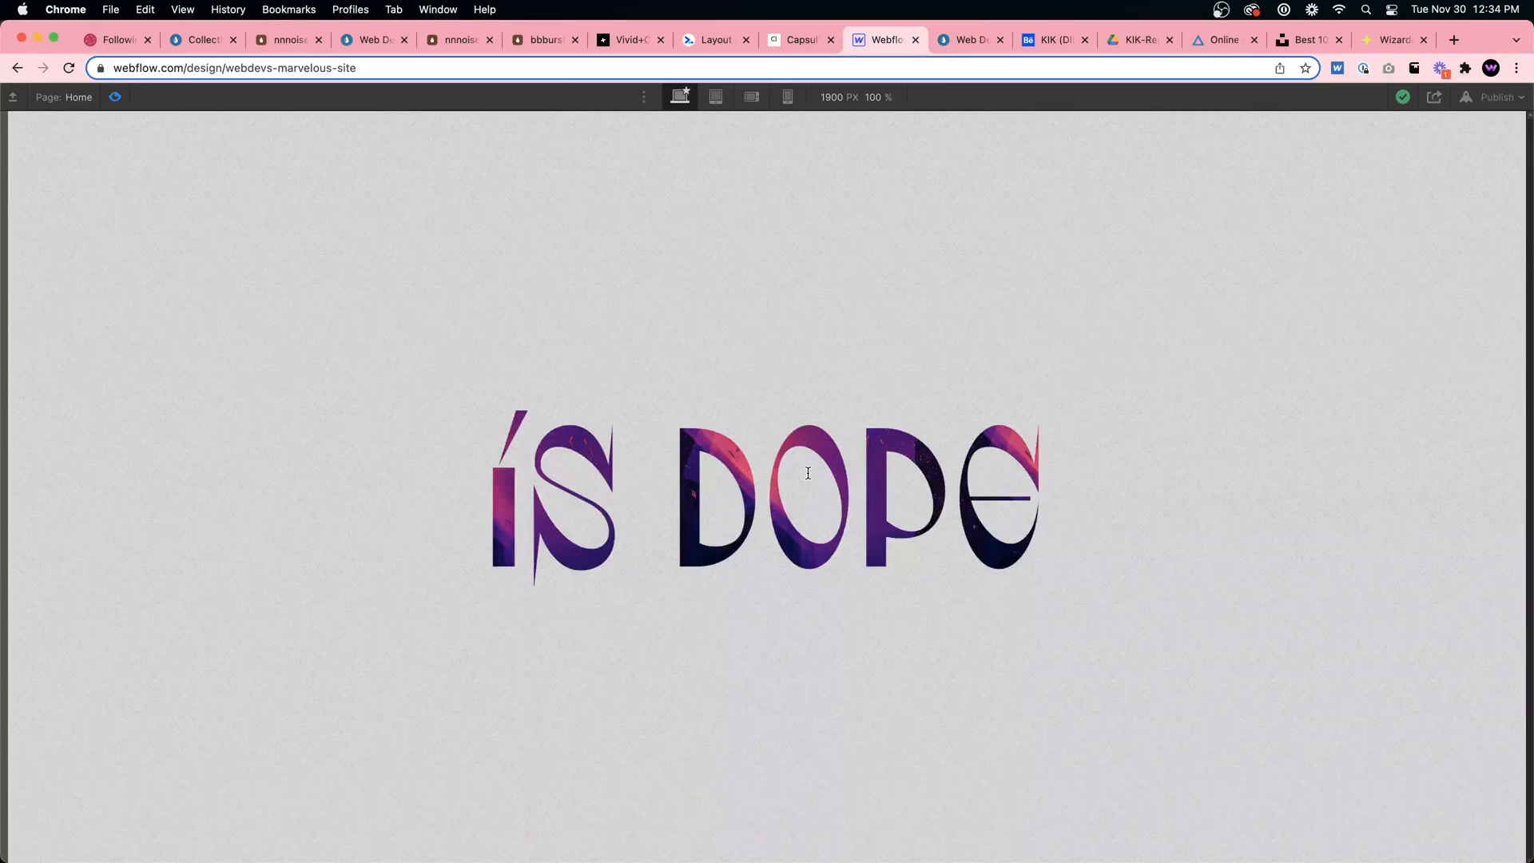
Switch to the nnnoise generator and save the current fractal noise texture as an SVG
left_click(457, 39)
scroll(1284, 785, "down", 1)
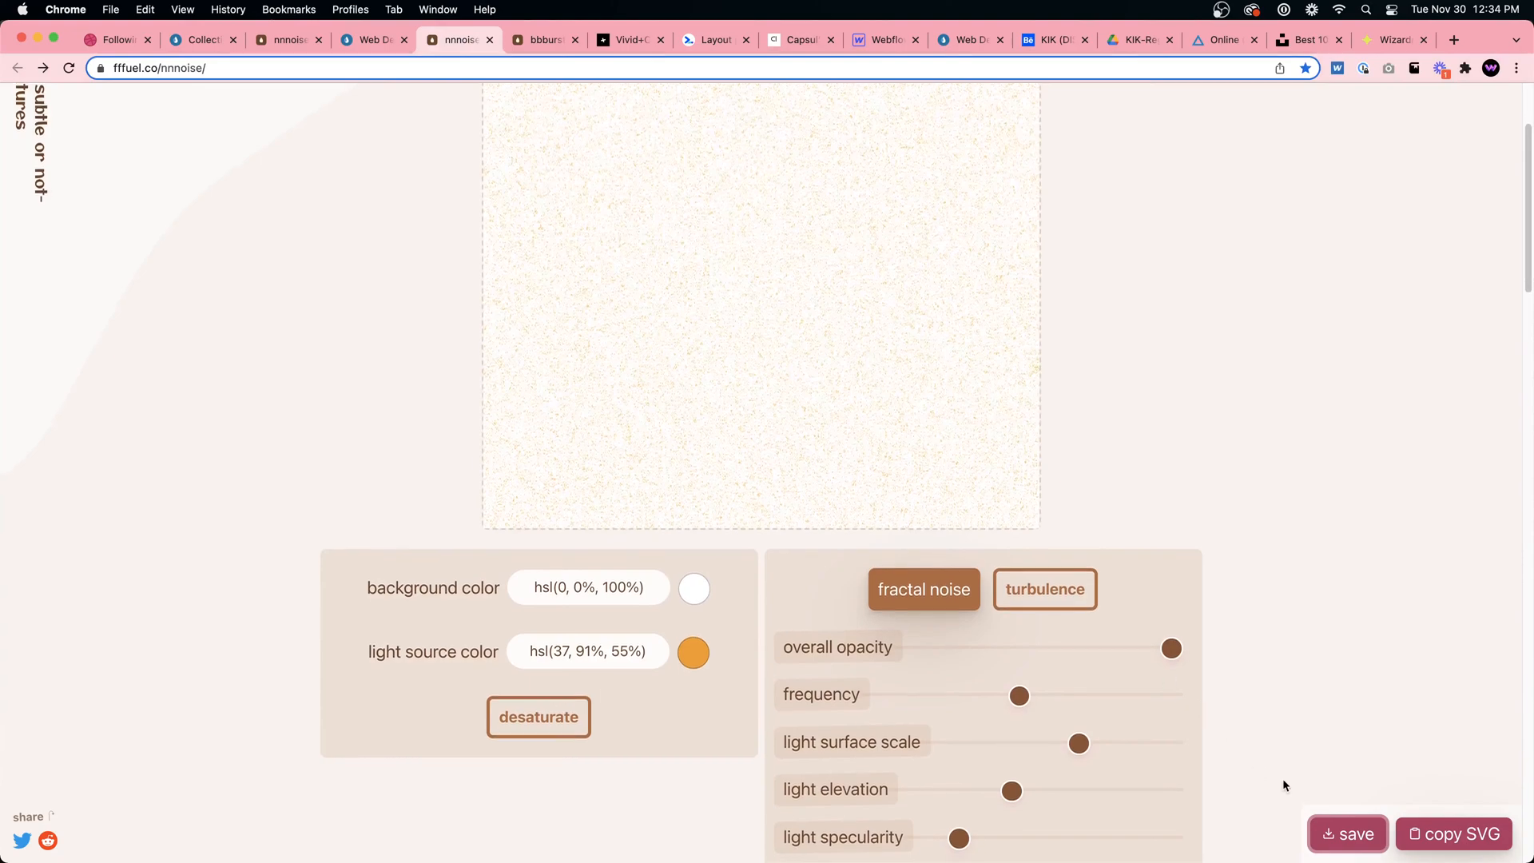
left_click(1324, 836)
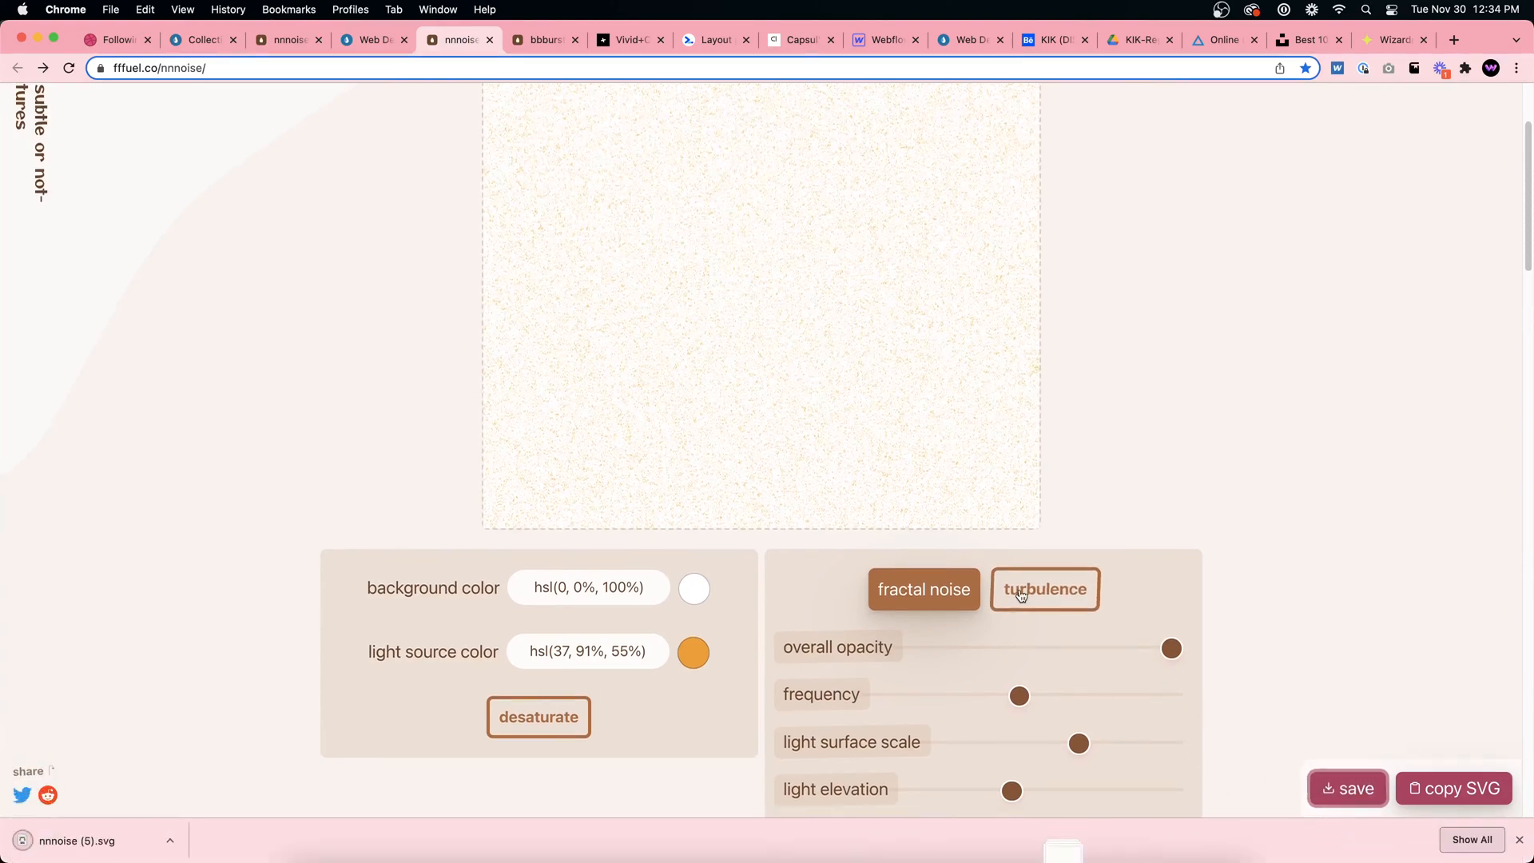
Open the Squoosh converter linked in the nnnoise description and load nnnoise (5).svg into it
scroll(1017, 597, "down", 6)
scroll(1021, 595, "up", 4)
scroll(1022, 595, "down", 1)
scroll(821, 529, "up", 5)
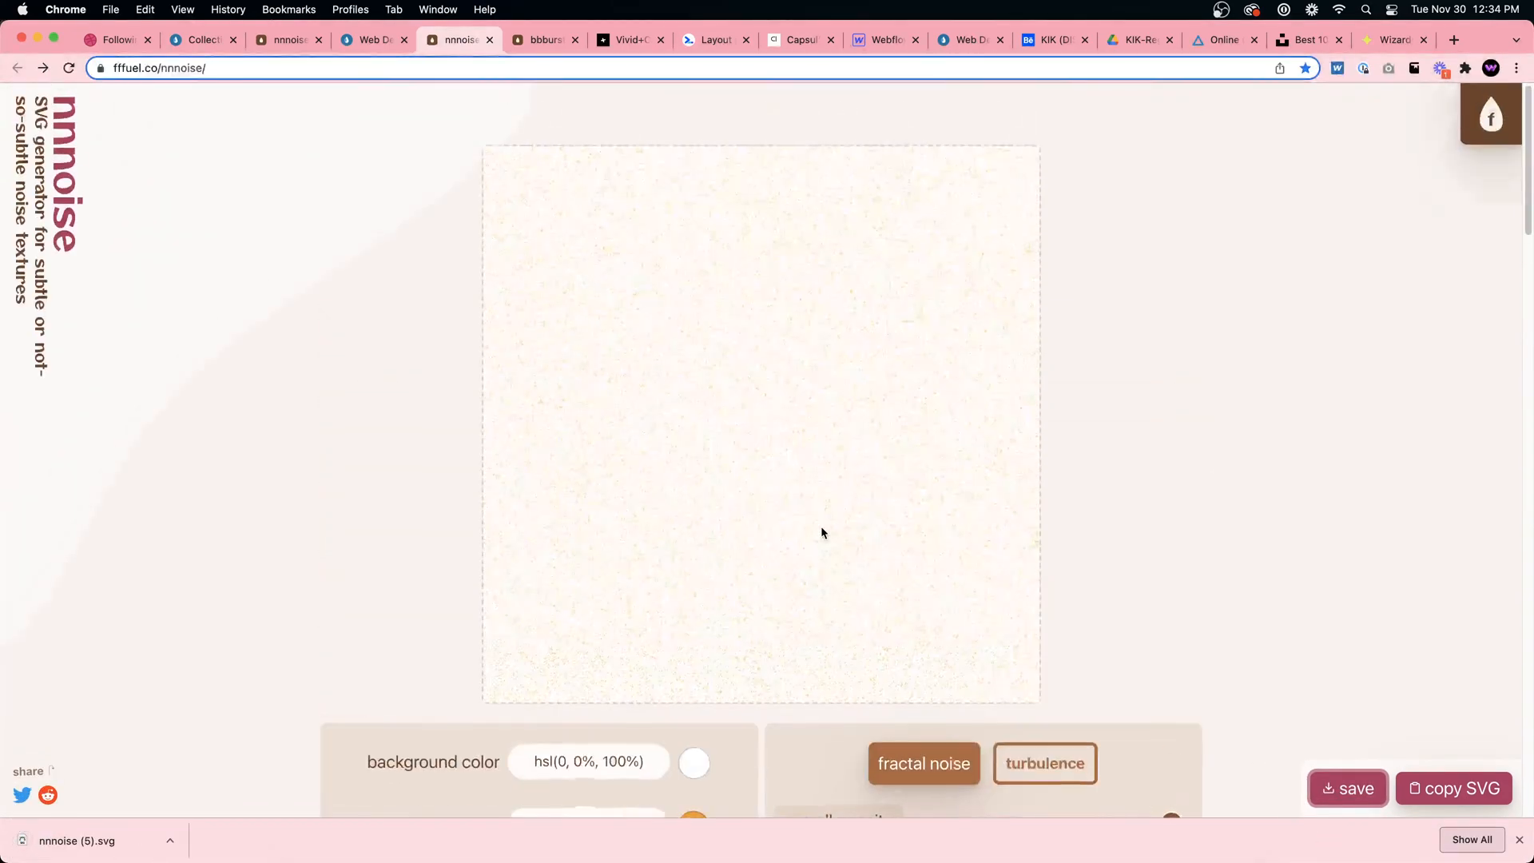
scroll(821, 529, "down", 12)
scroll(735, 631, "down", 3)
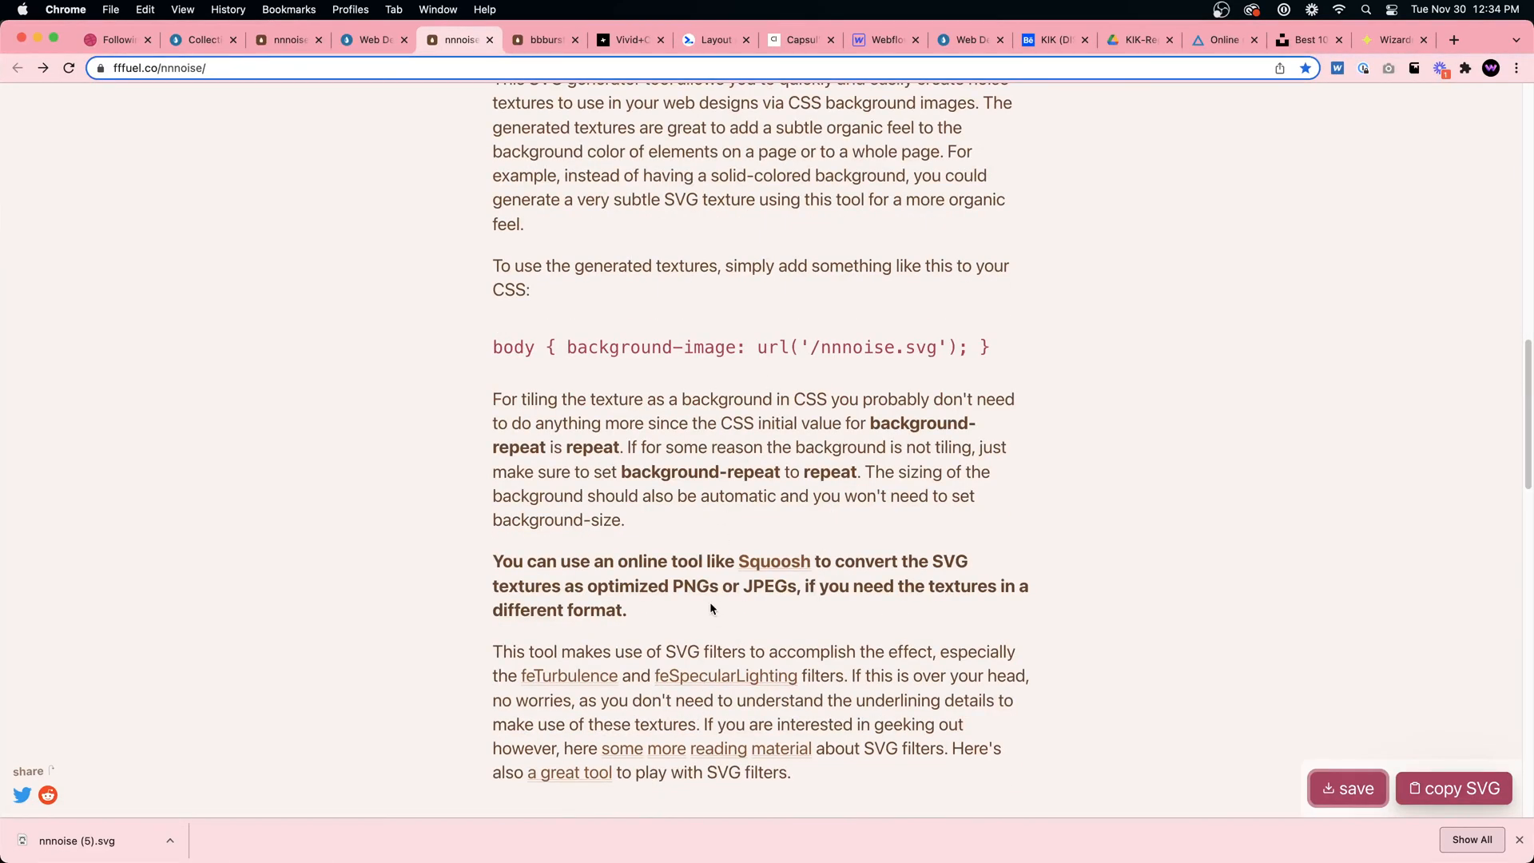
left_click(773, 562)
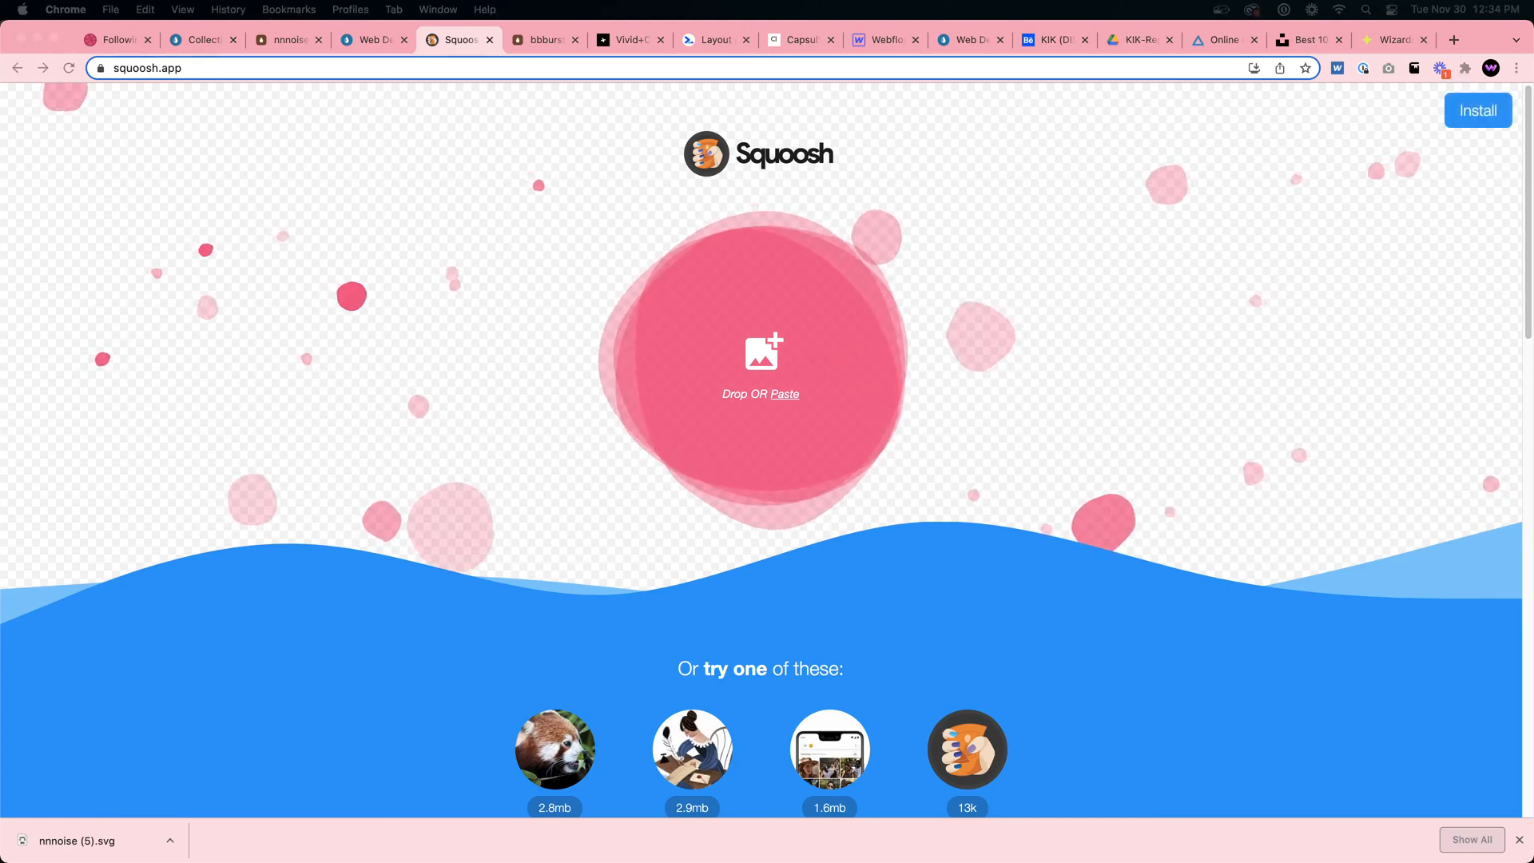
left_click_drag(76, 841, 821, 376)
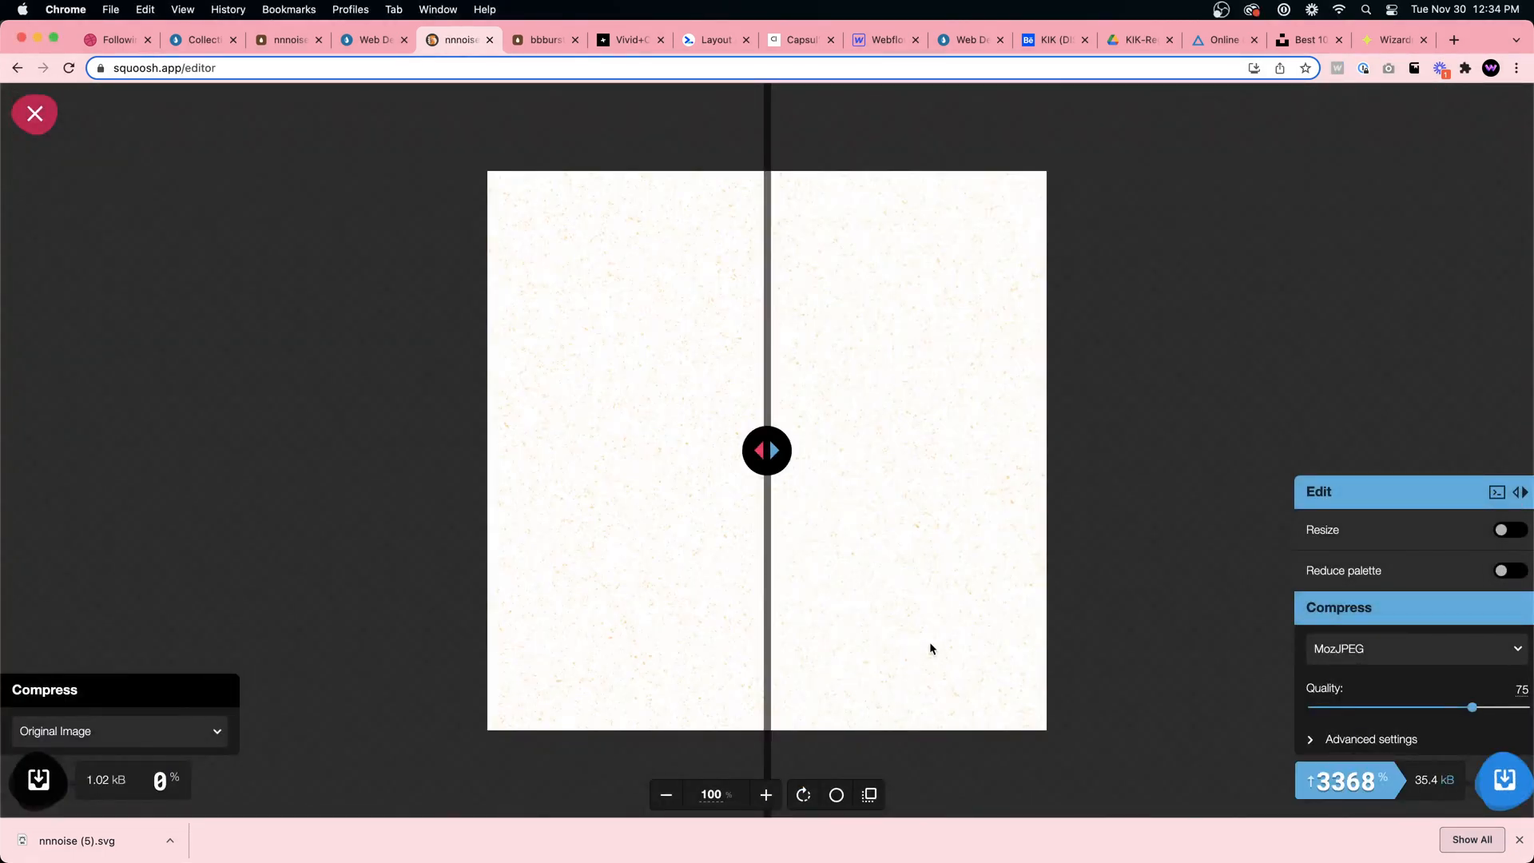
Set the texture's compression format to Browser PNG and download the converted image
left_click(1378, 649)
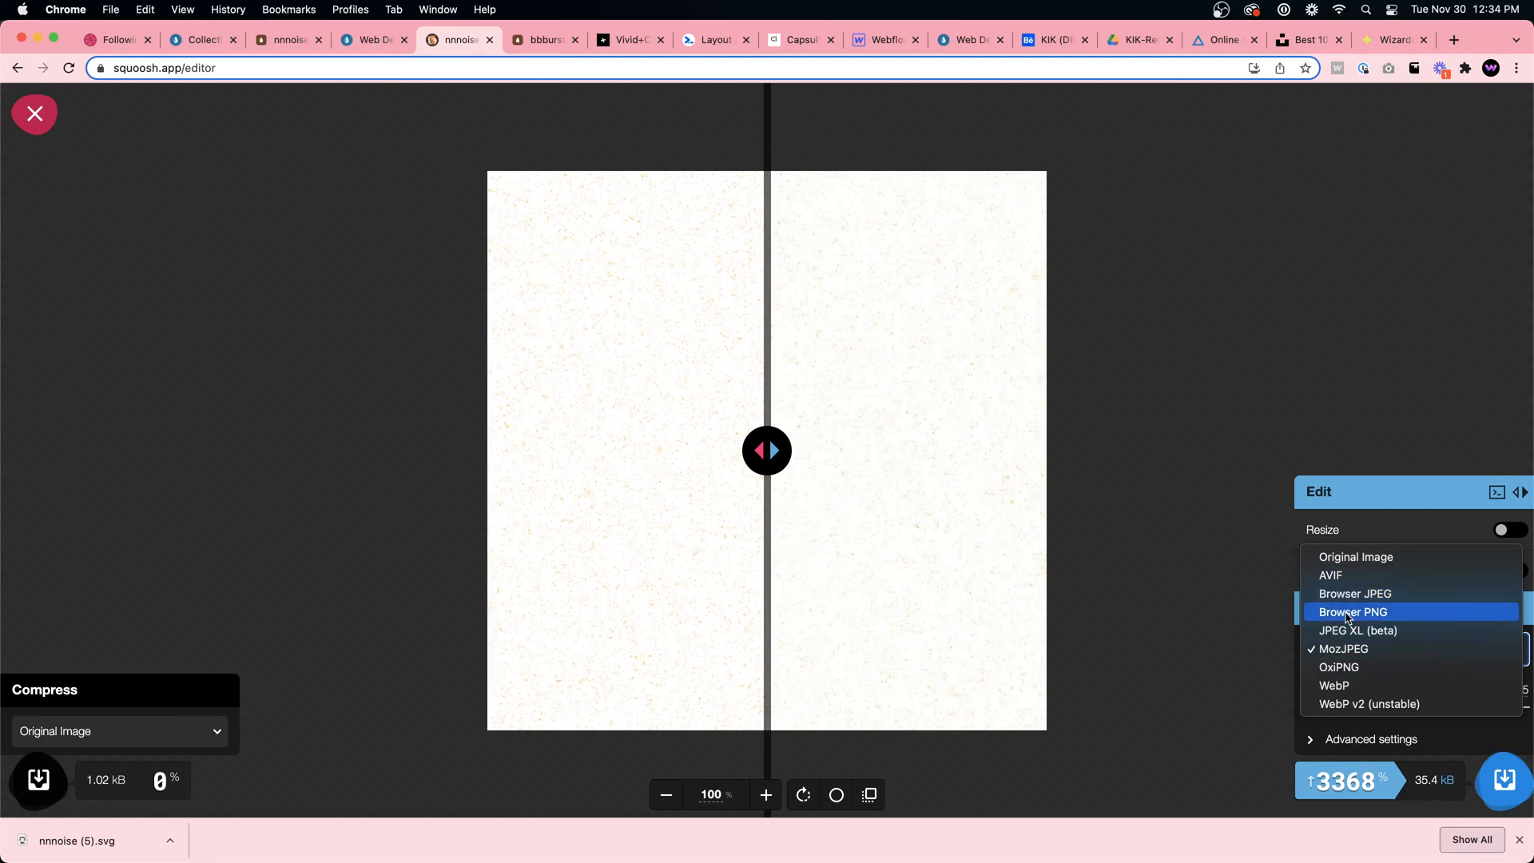
left_click(1343, 685)
left_click(1348, 535)
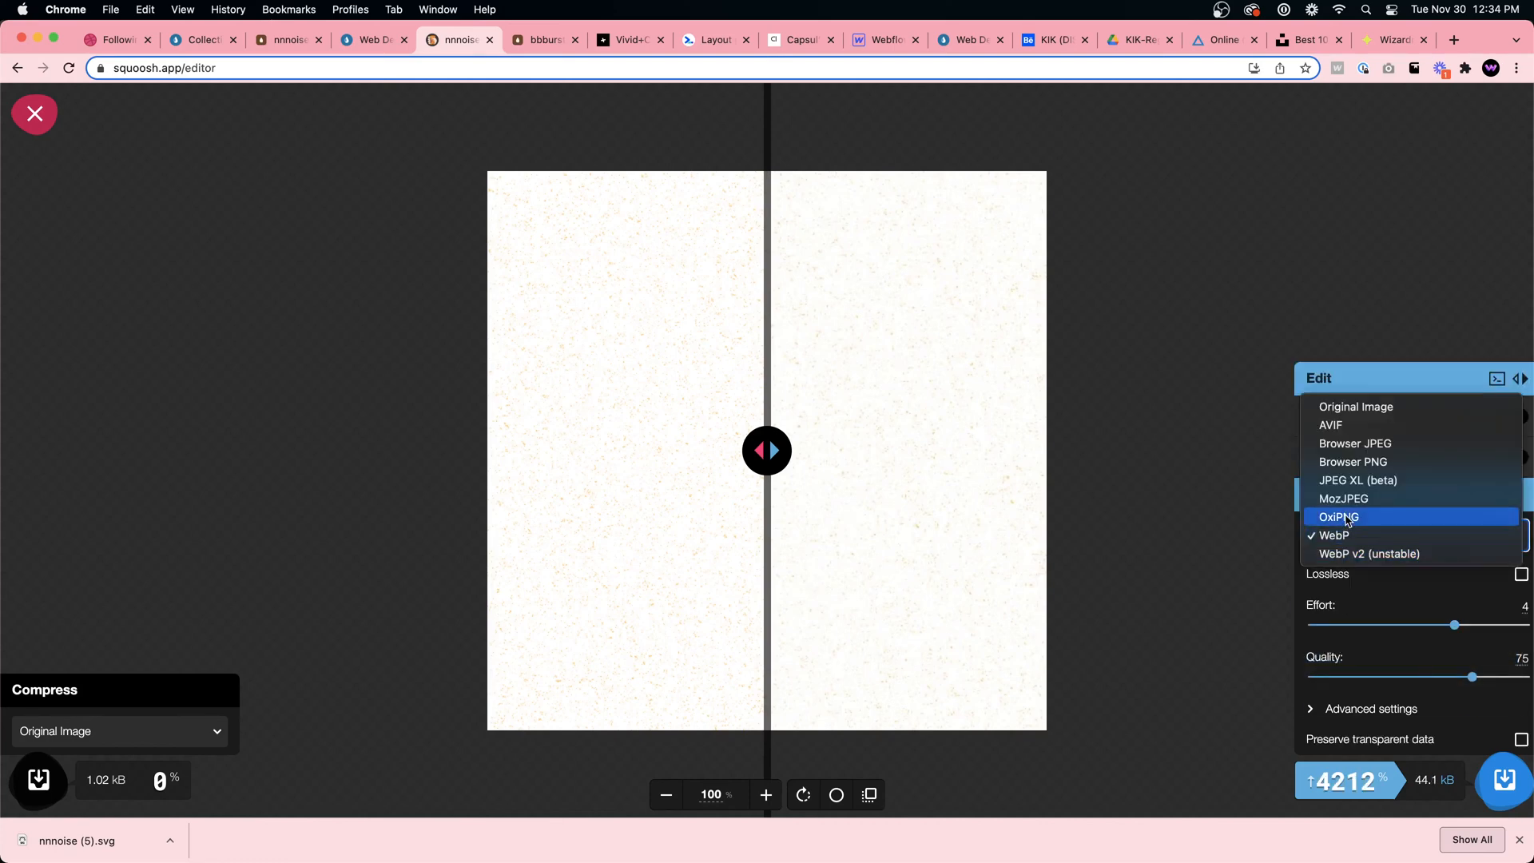
left_click(1348, 521)
left_click(1336, 648)
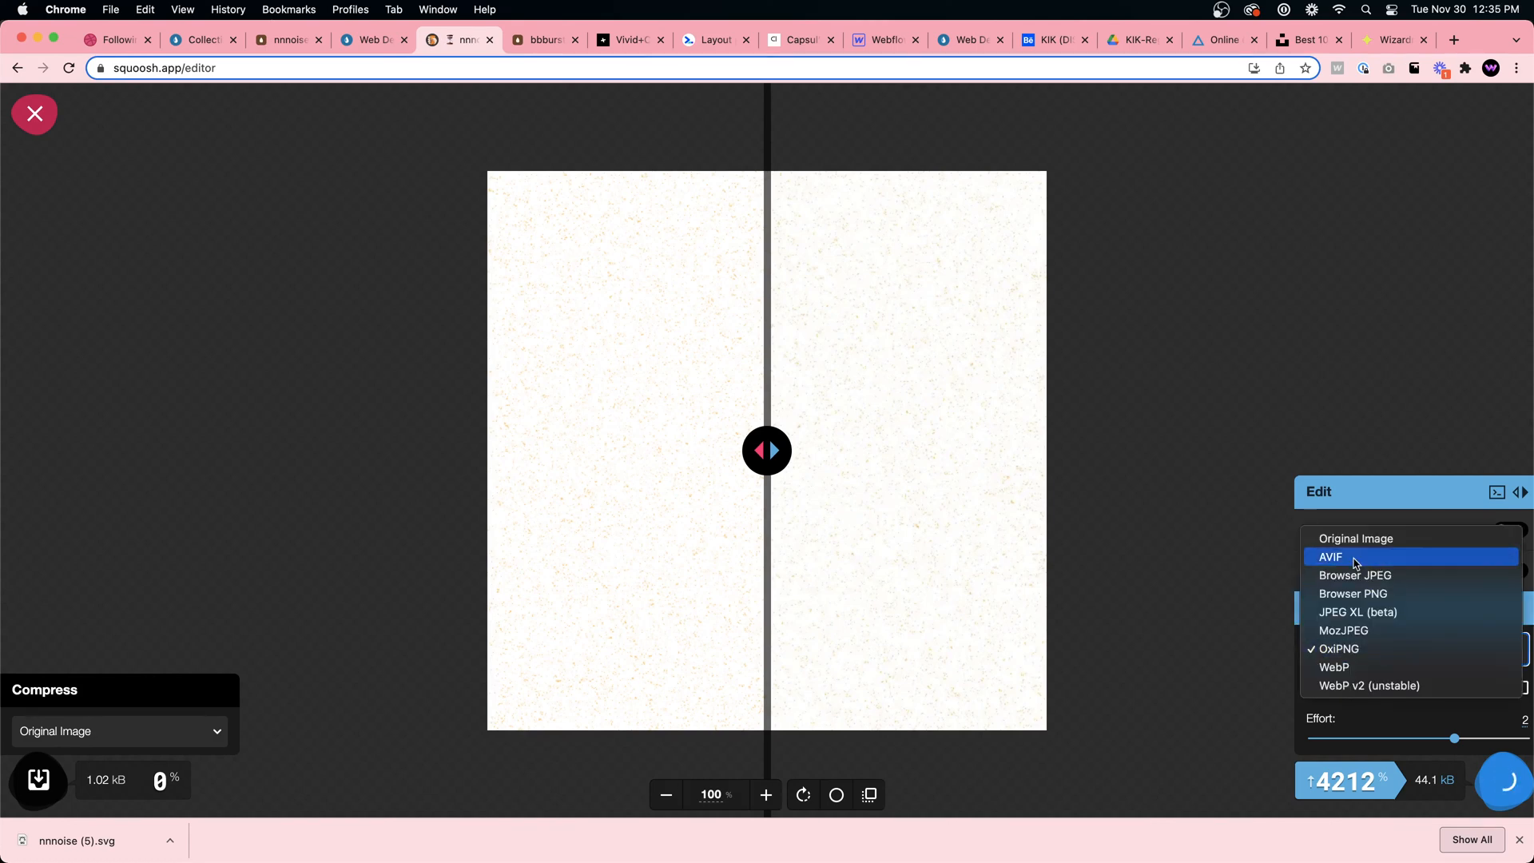
left_click(1351, 595)
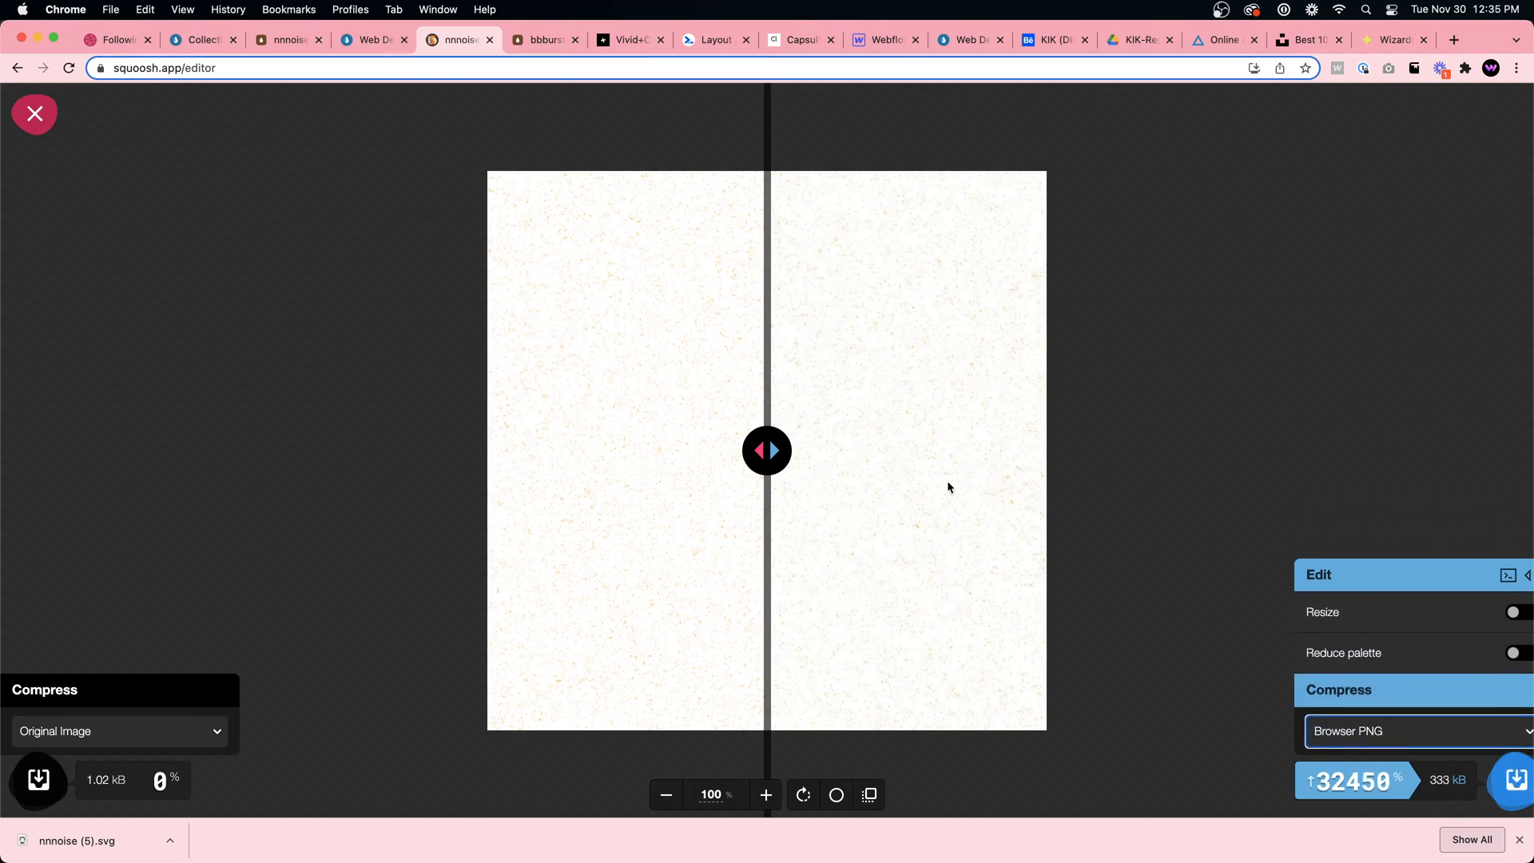
left_click(1506, 782)
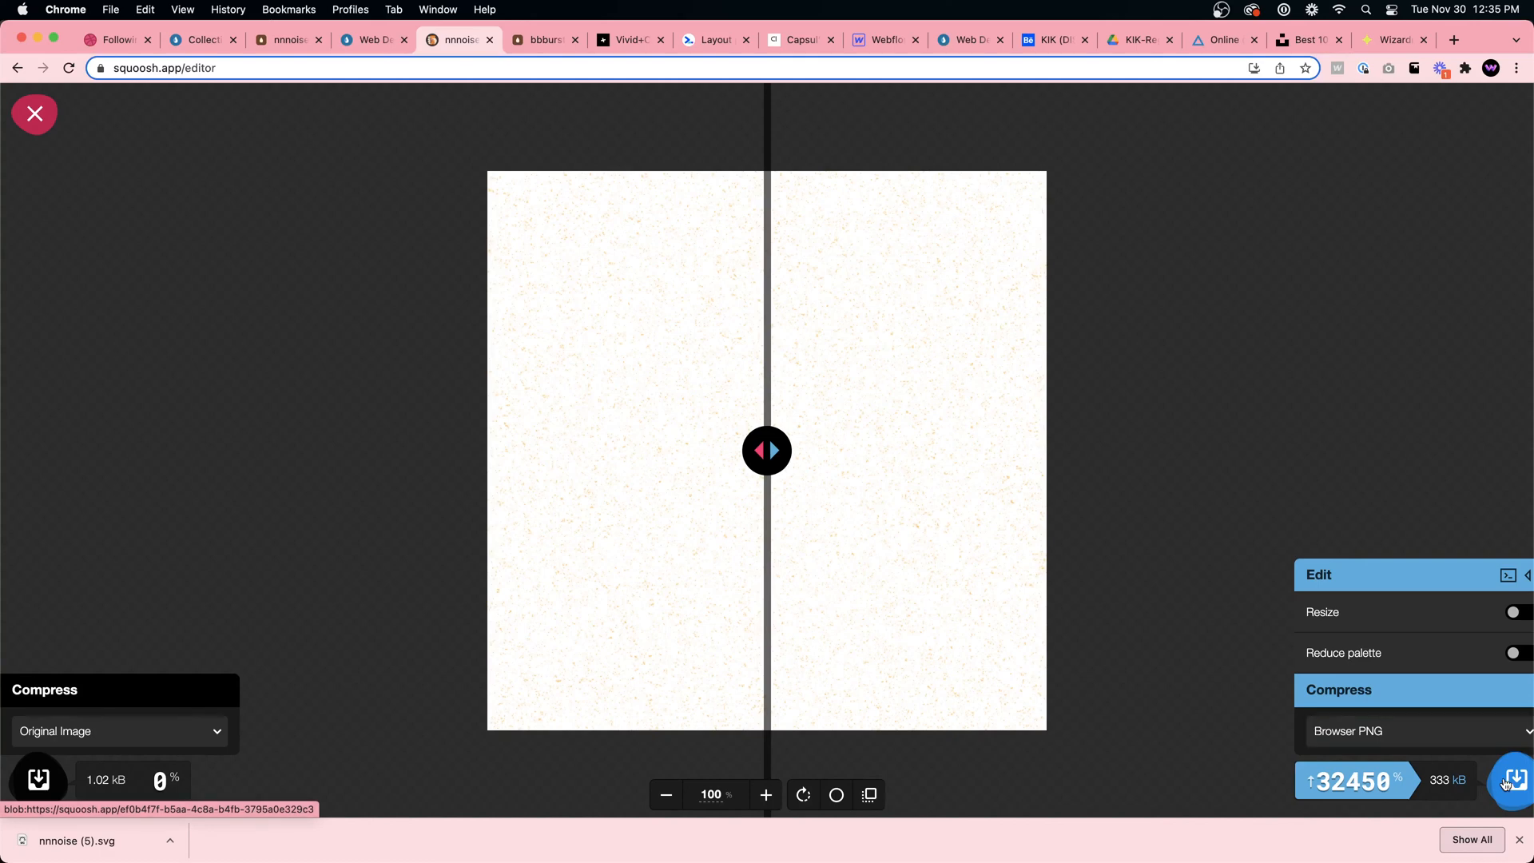
Open the downloaded nnnoise (4).png in Adobe Illustrator and deselect the image
right_click(267, 840)
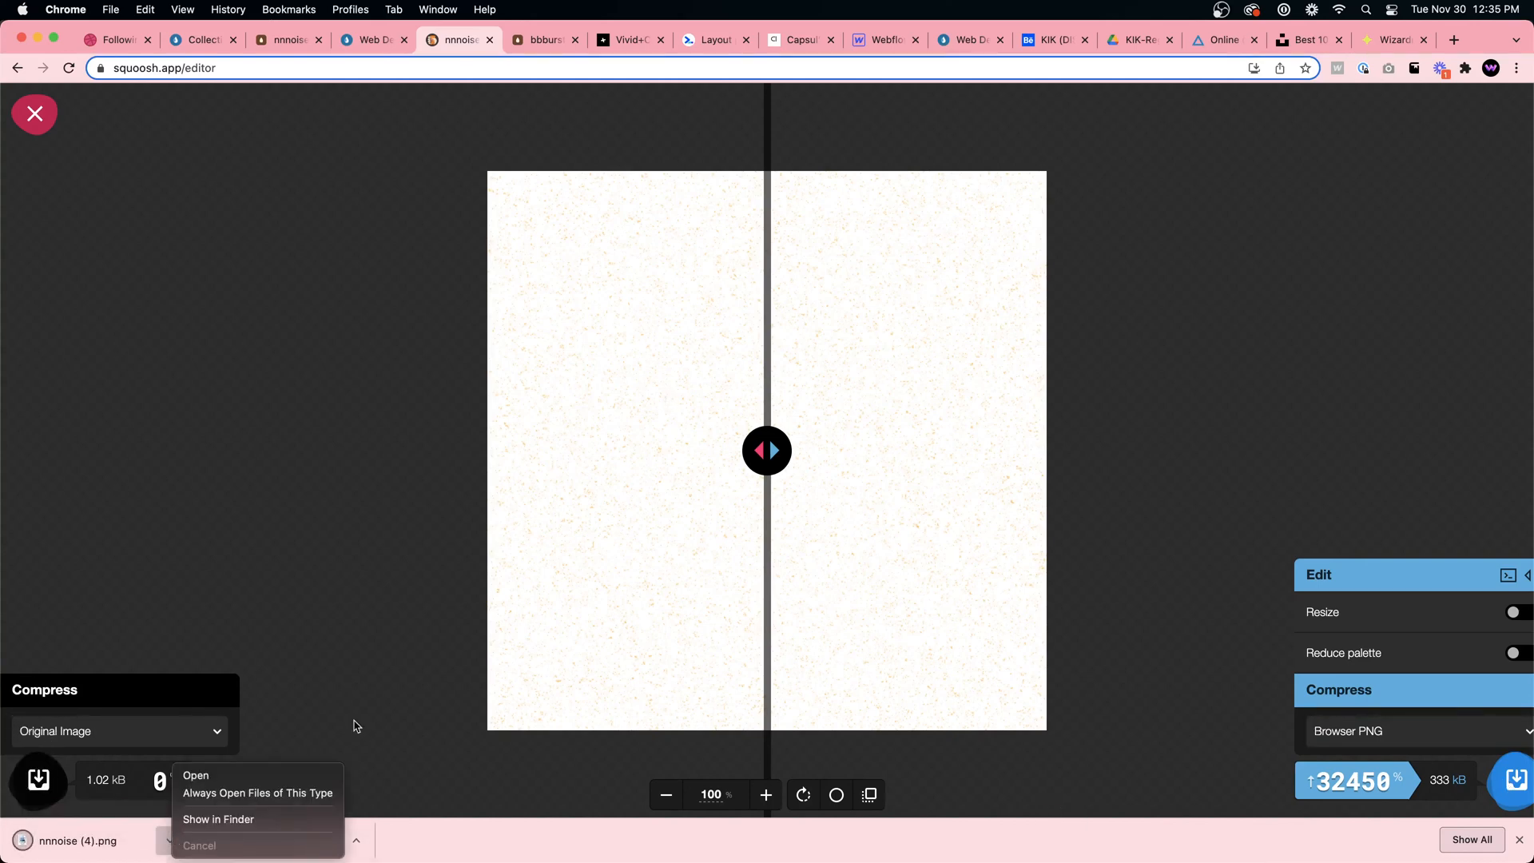
left_click(279, 827)
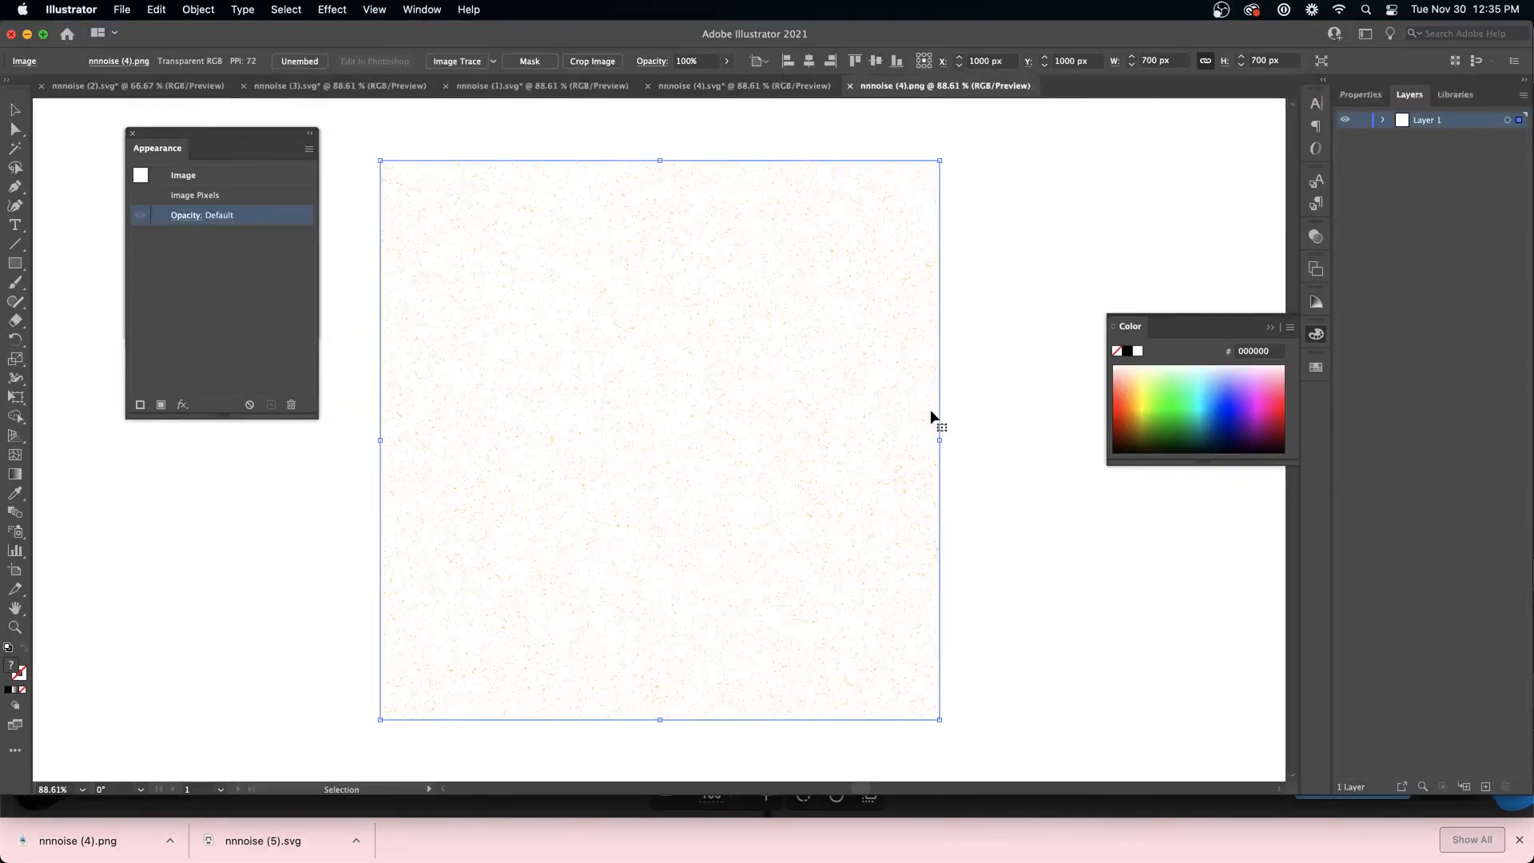
left_click(1041, 203)
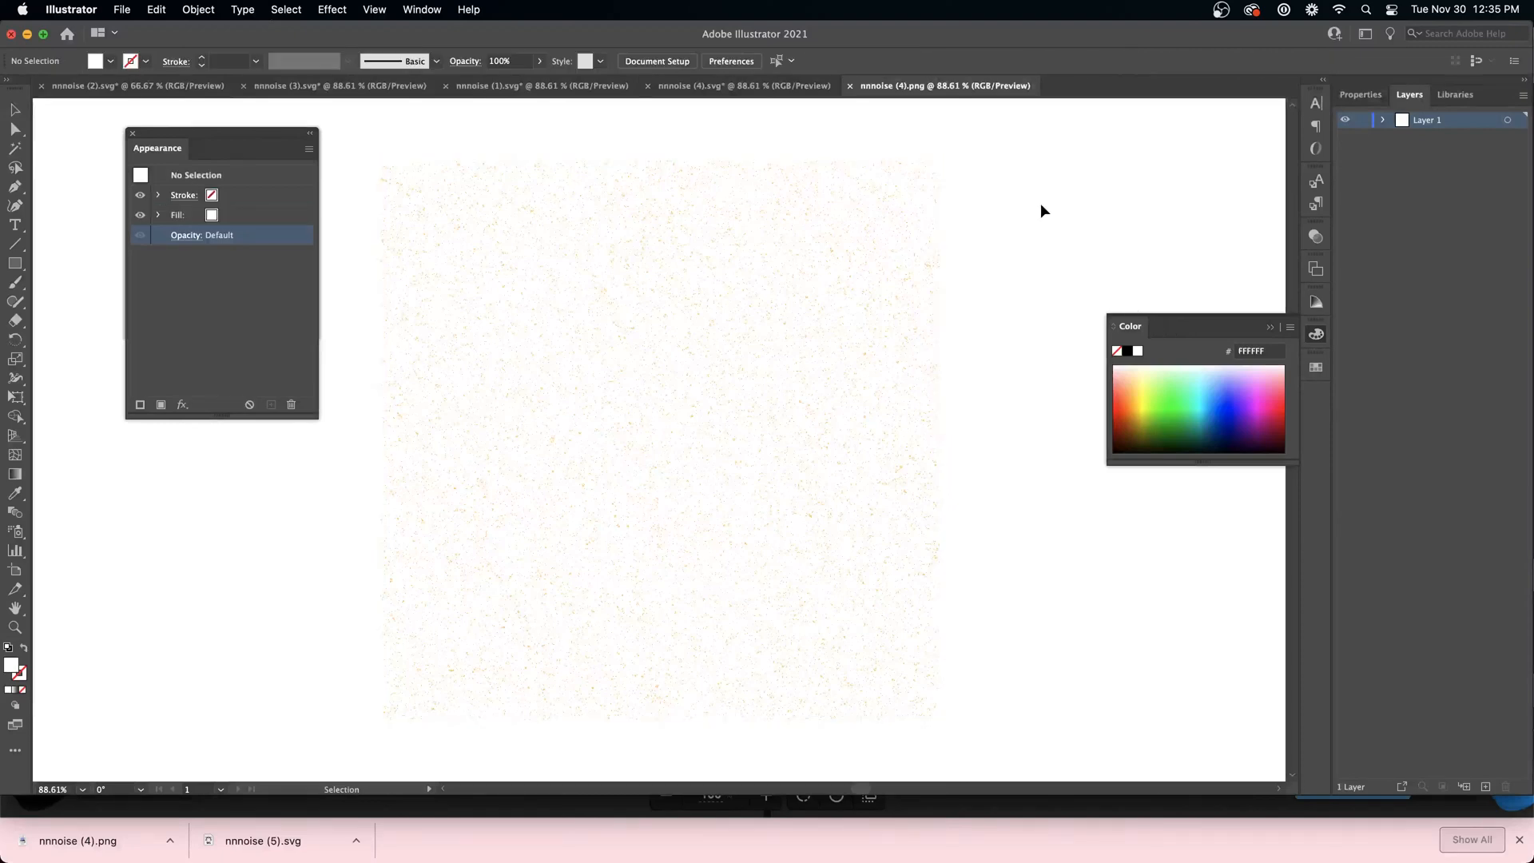
Try moving the noise image toward the artboard's lower-right corner, and undo the move
key("a")
scroll(959, 288, "left", 3)
scroll(943, 308, "left", 3)
key("v")
scroll(884, 333, "down", 6)
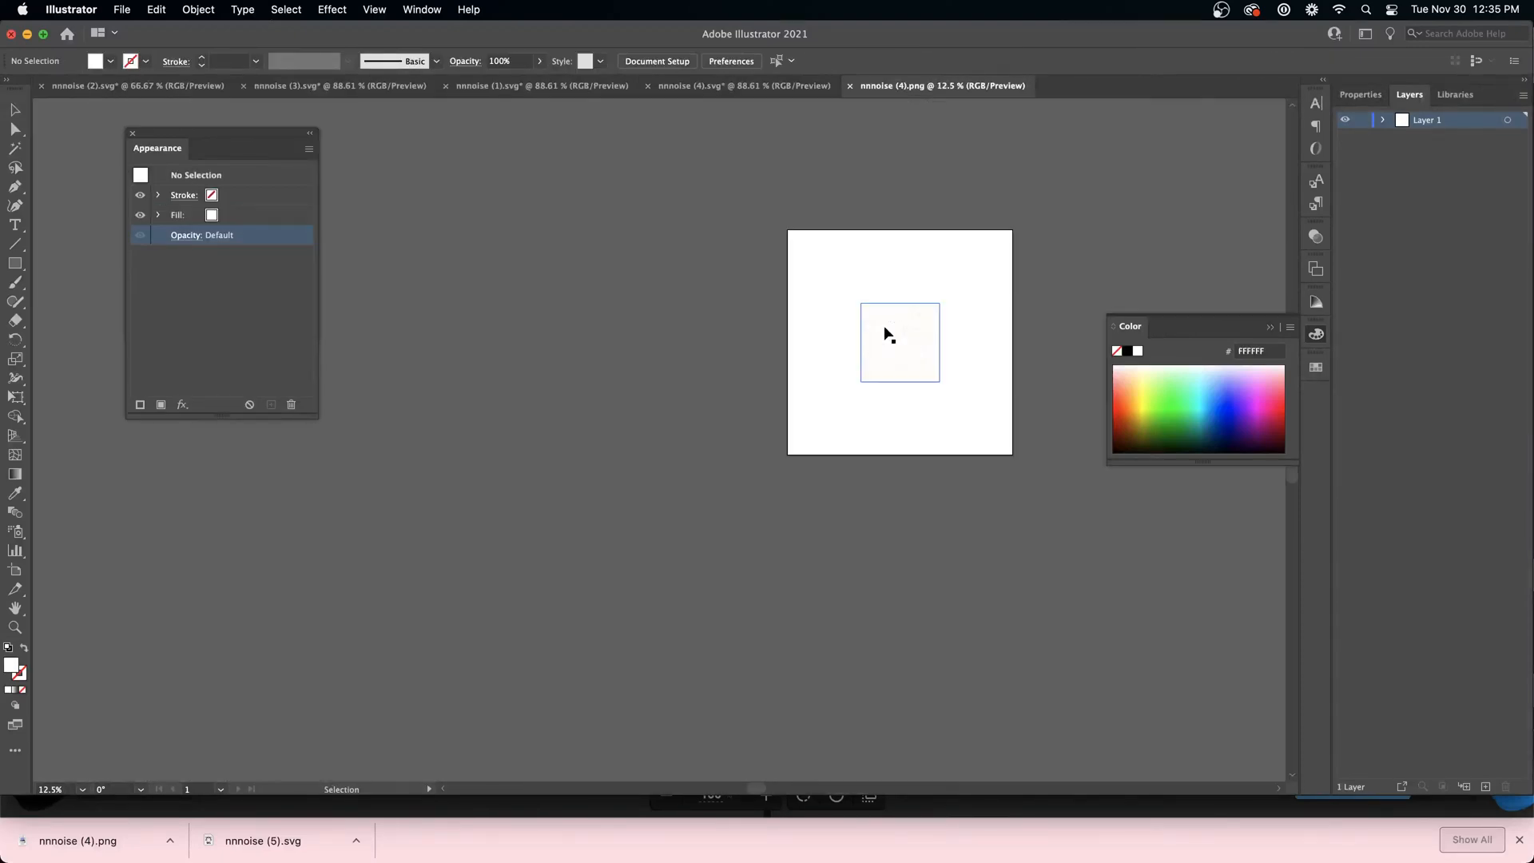
left_click(884, 342)
scroll(952, 342, "right", 8)
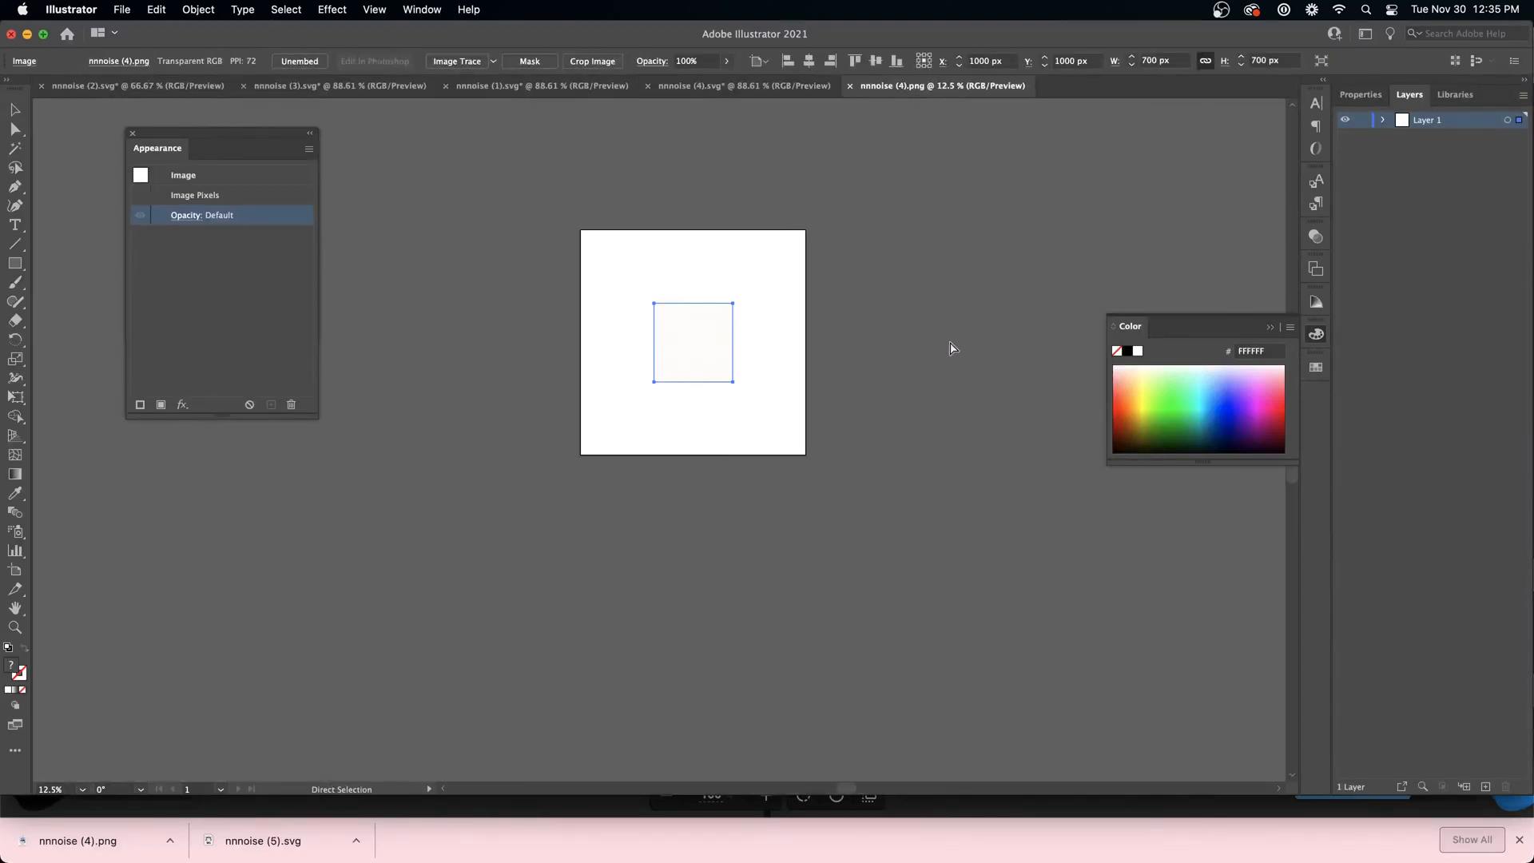
scroll(408, 369, "up", 4)
left_click_drag(701, 354, 1151, 600)
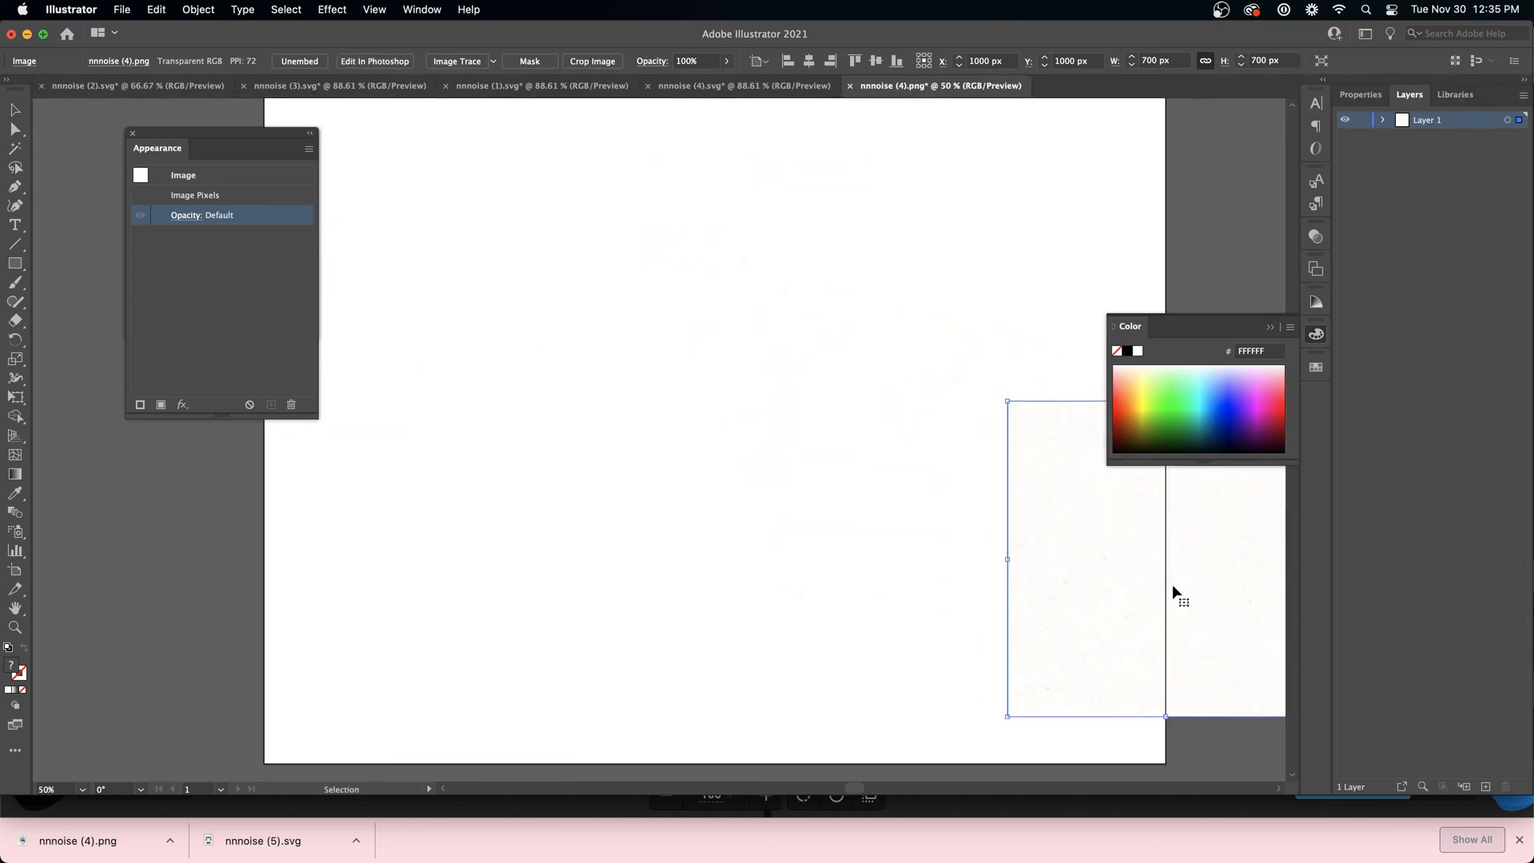
key("super+z")
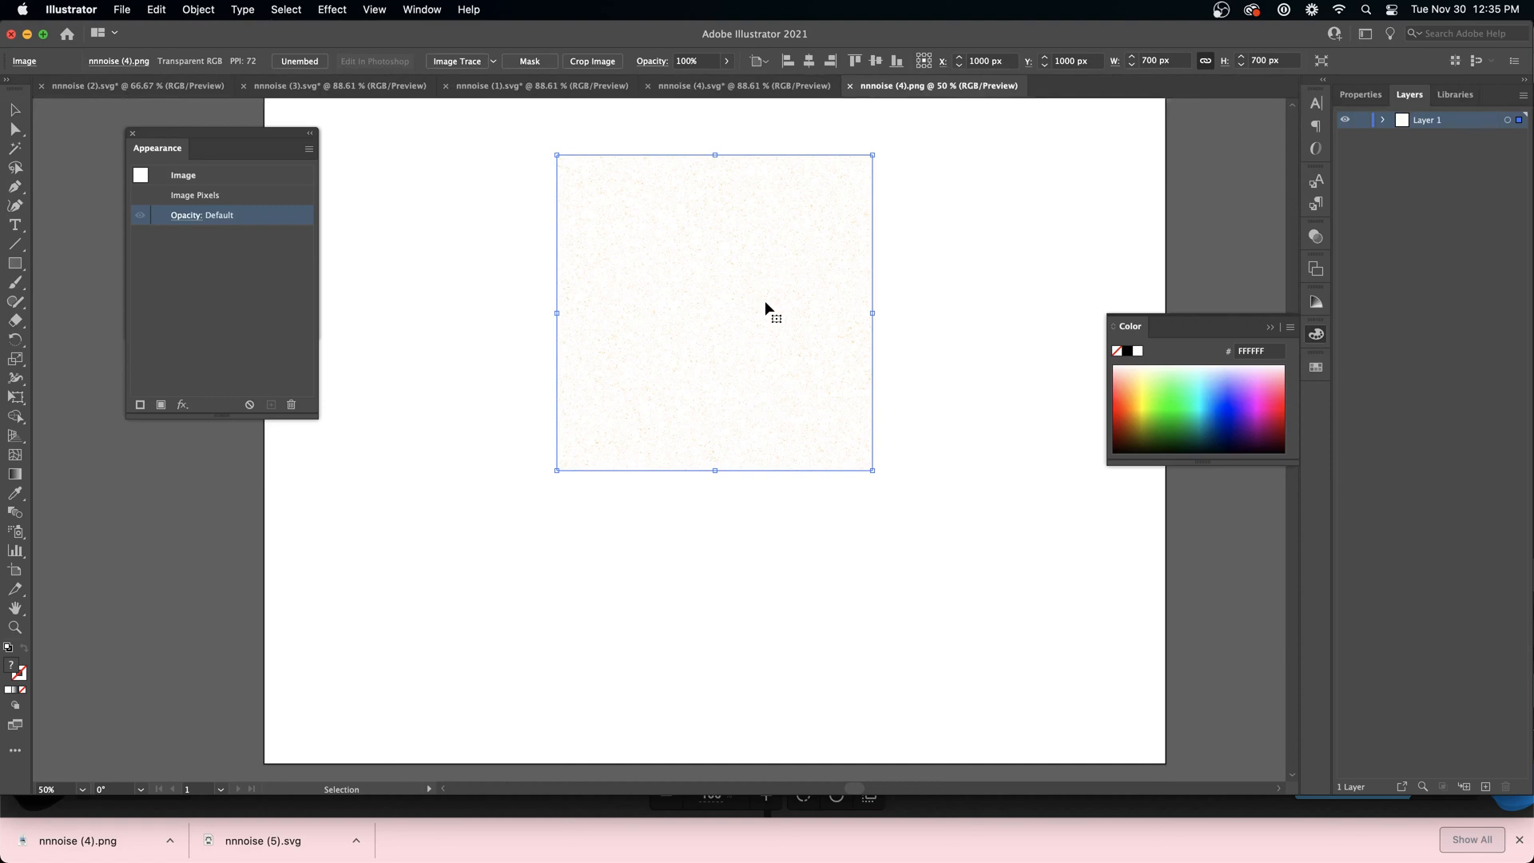
right_click(730, 272)
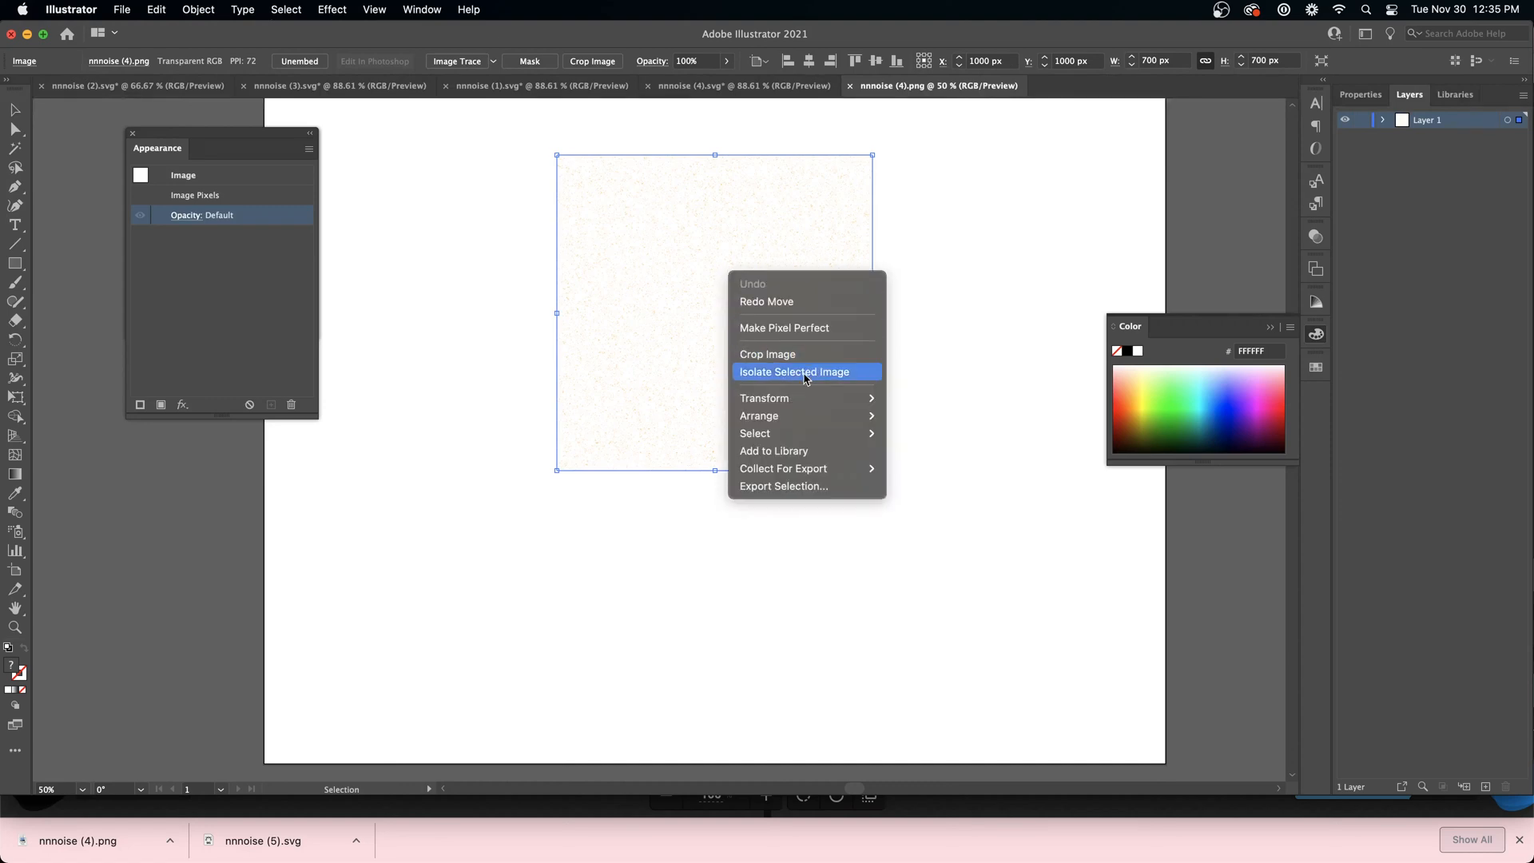
left_click(661, 286)
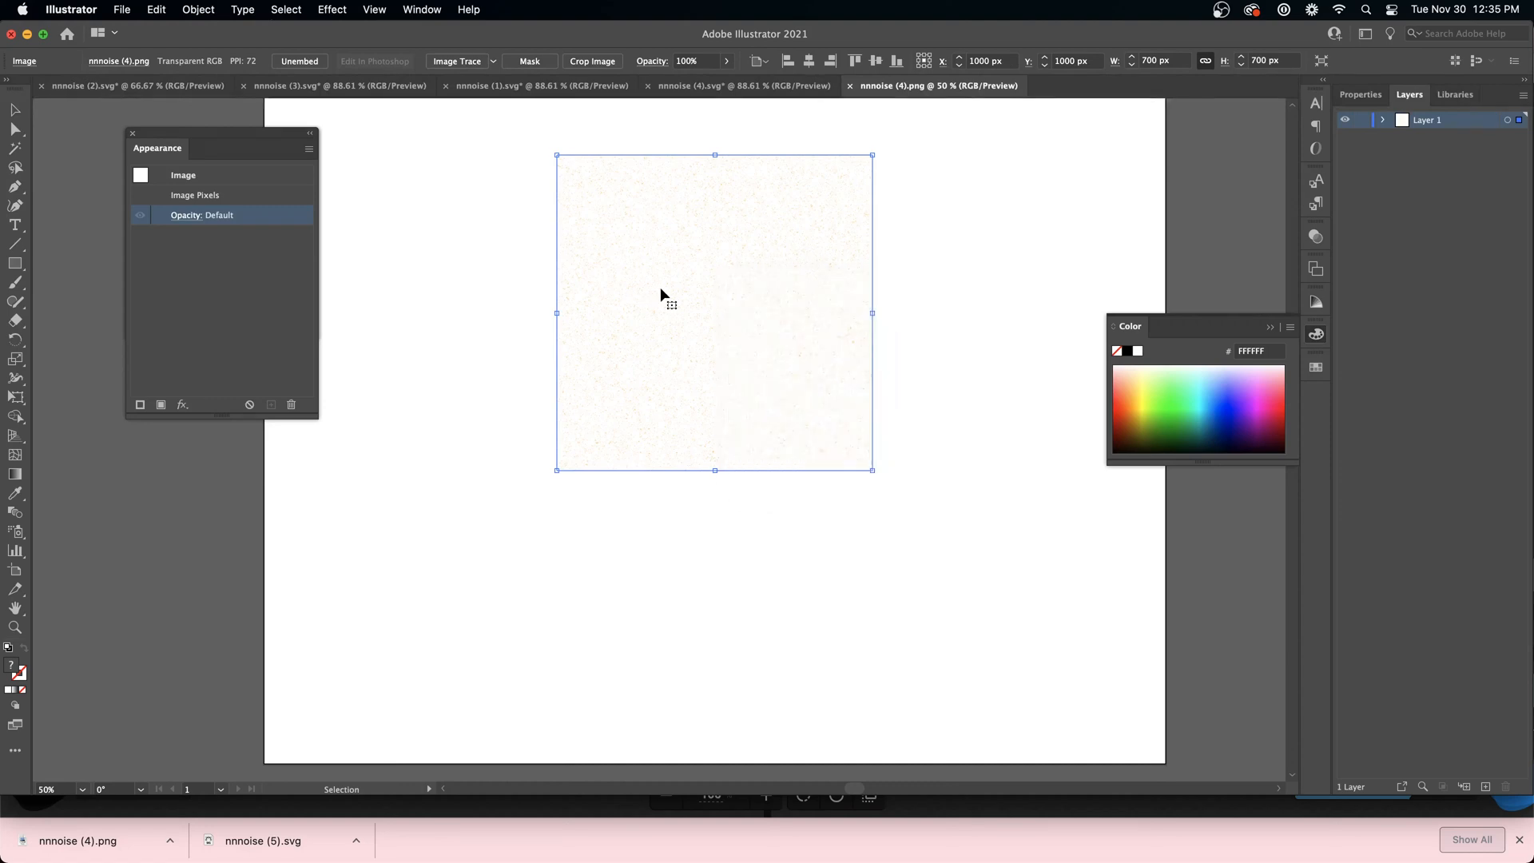
Move the noise image off the artboard to its right, at about X 2900 px, Y 1105 px
left_click(24, 692)
left_click_drag(990, 641, 1192, 639)
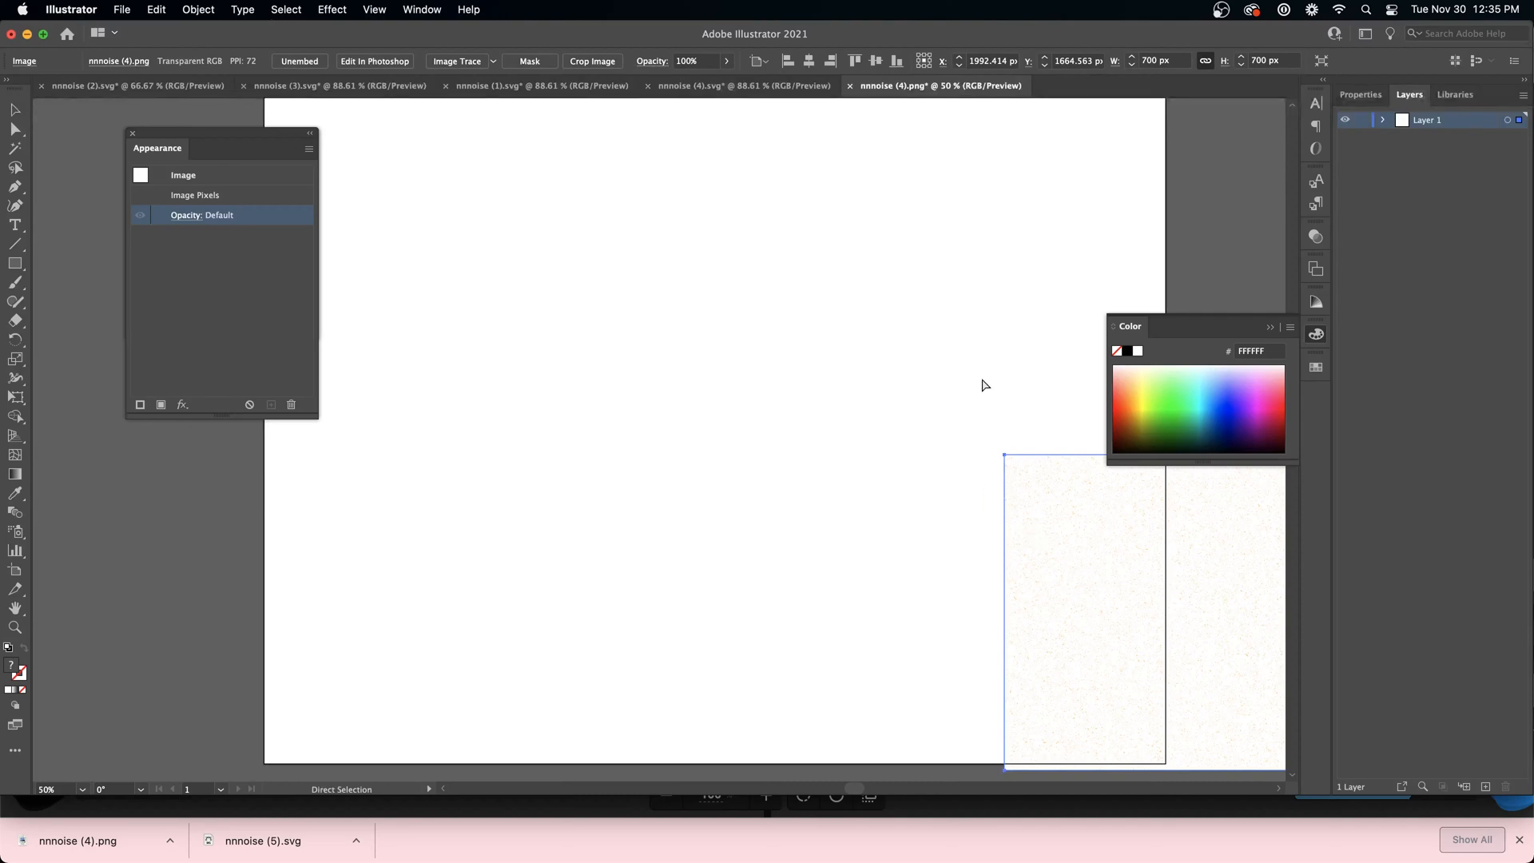
scroll(983, 383, "left", 3)
scroll(980, 376, "down", 4)
scroll(969, 411, "right", 5)
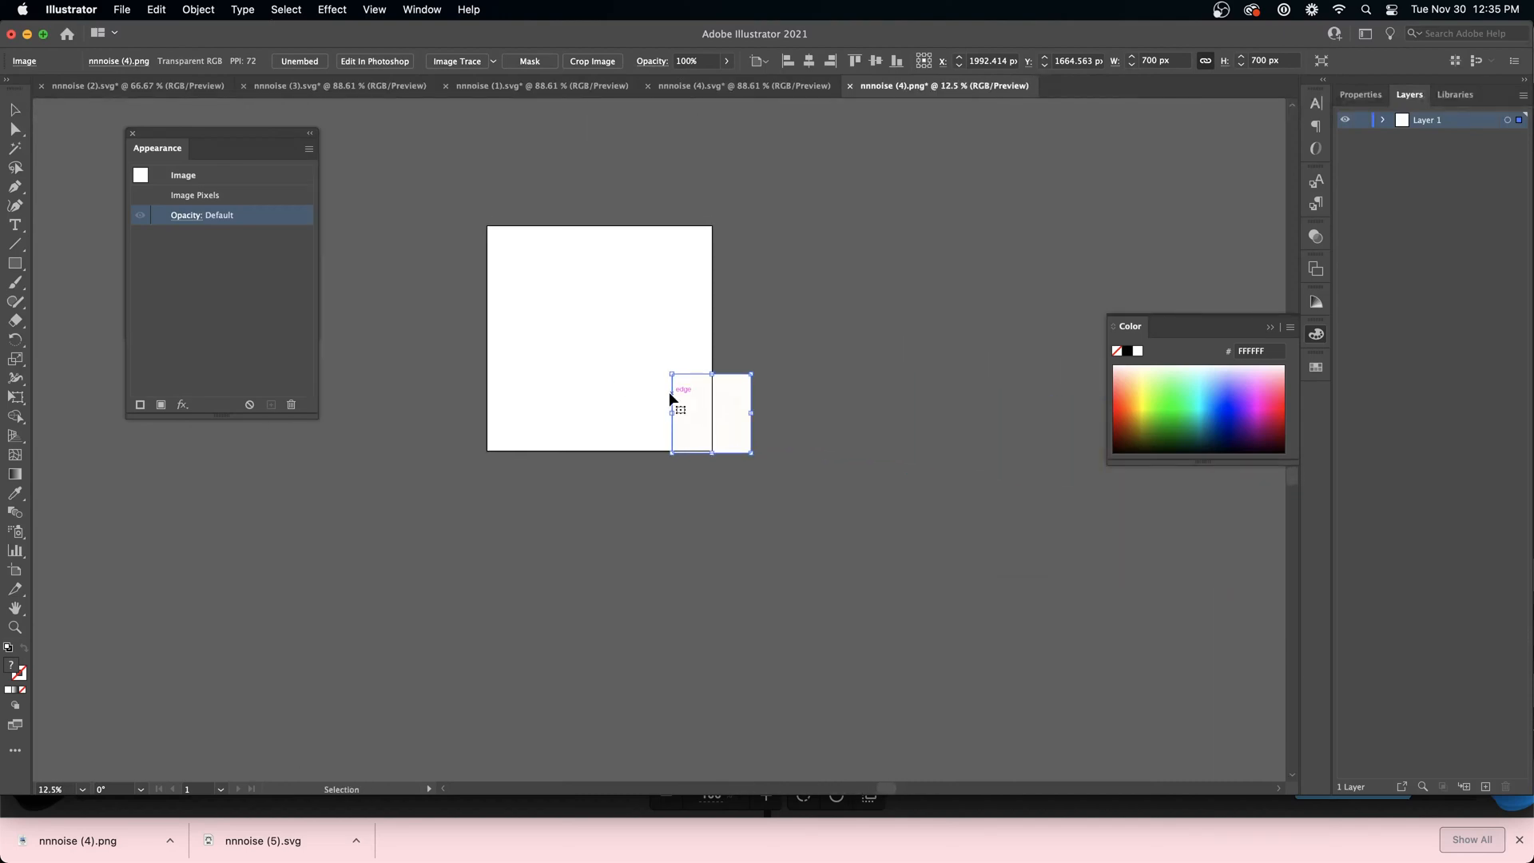
left_click_drag(734, 427, 813, 382)
scroll(826, 348, "up", 6)
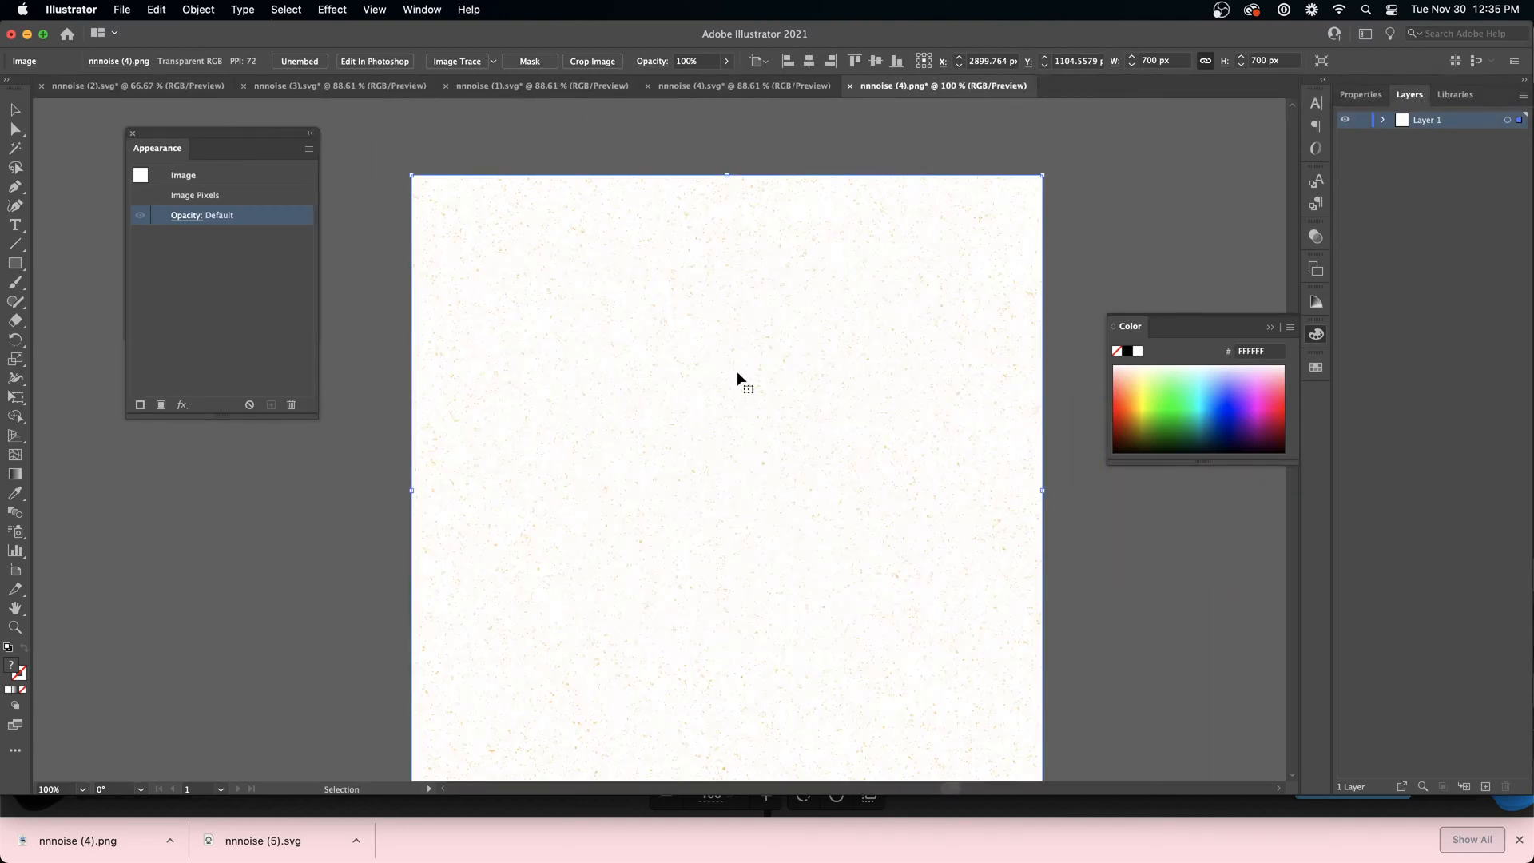
Expand Layer 1, select the noise image and flatten its transparency
left_click(1383, 120)
scroll(837, 344, "down", 2)
left_click(1415, 137)
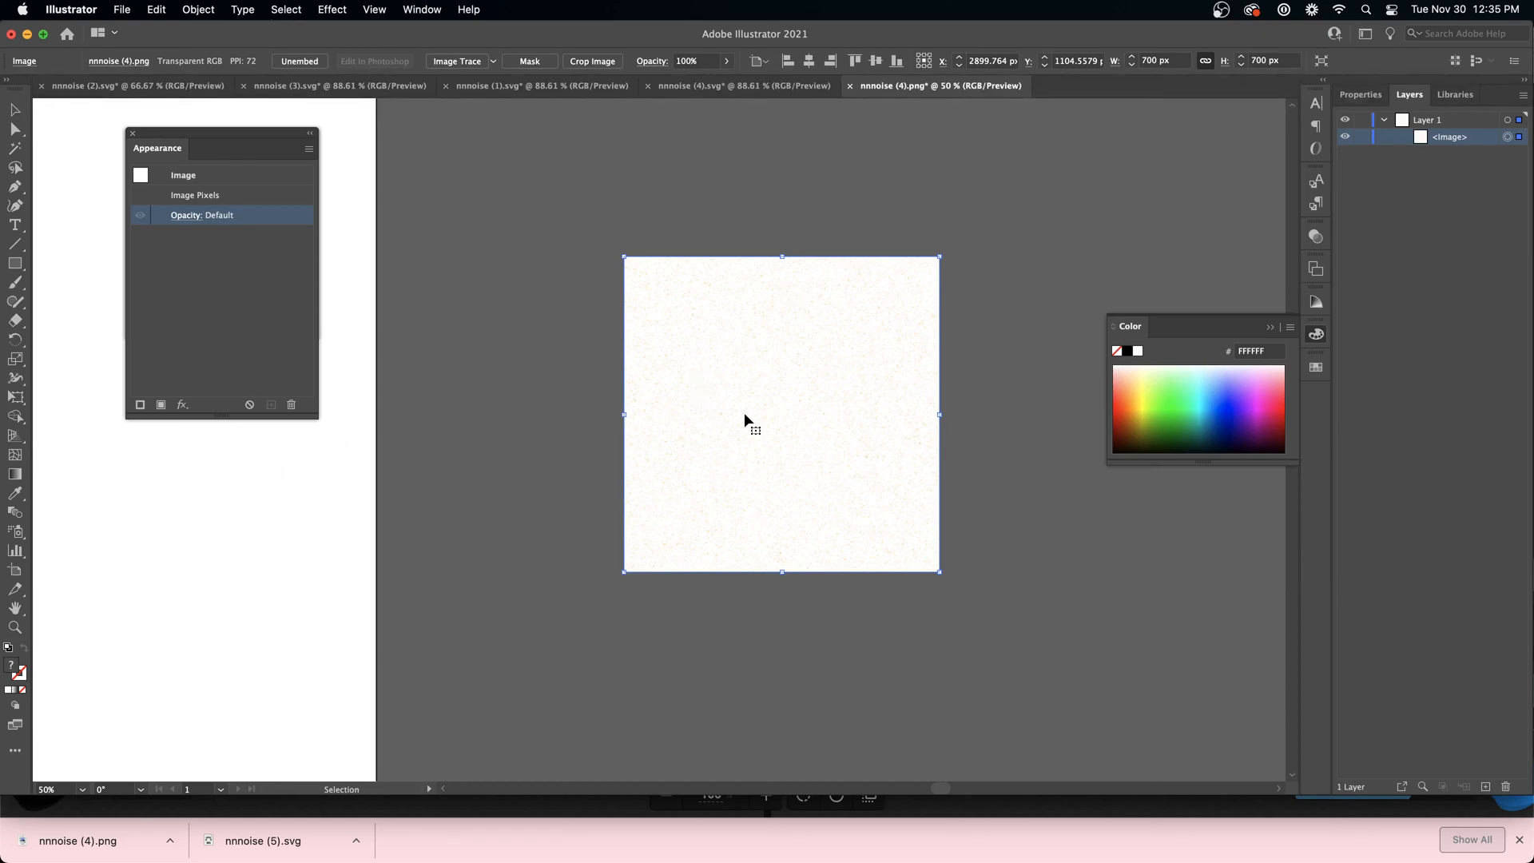
left_click(242, 9)
mouse_move(198, 12)
mouse_move(212, 53)
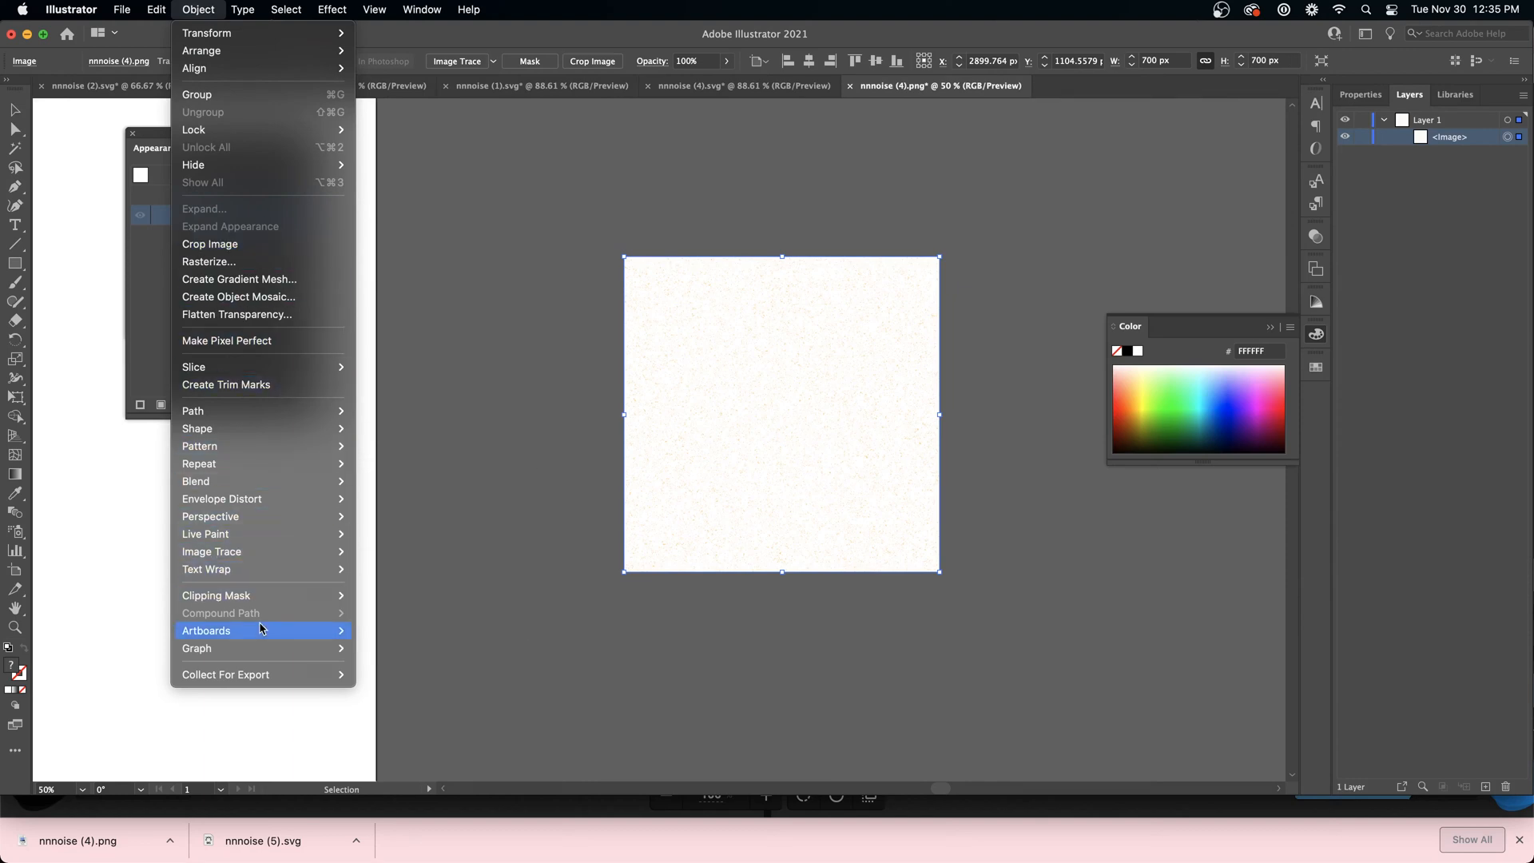
mouse_move(265, 651)
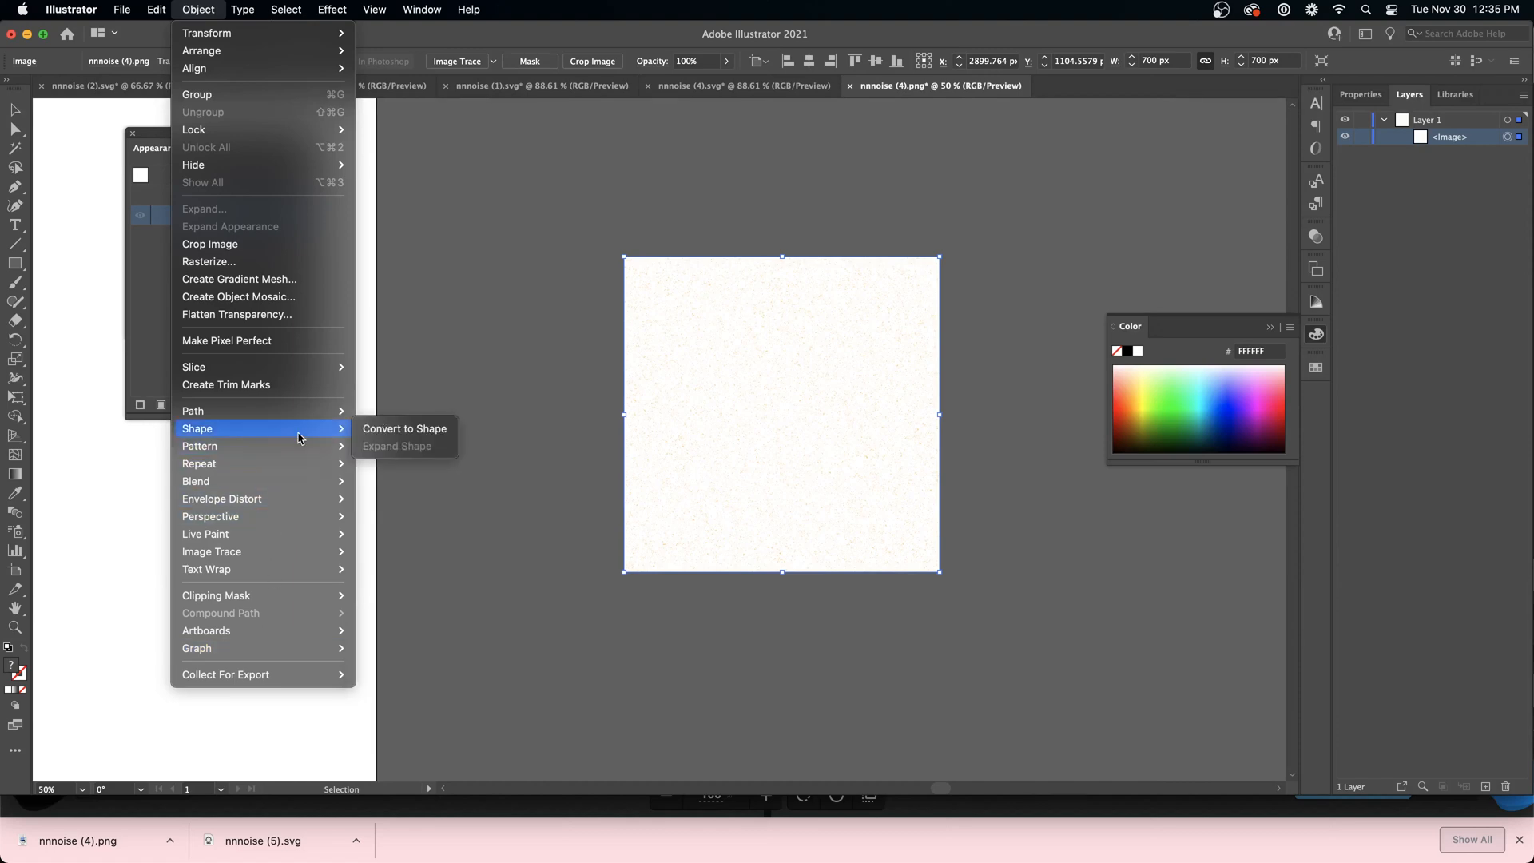
mouse_move(299, 439)
left_click(291, 317)
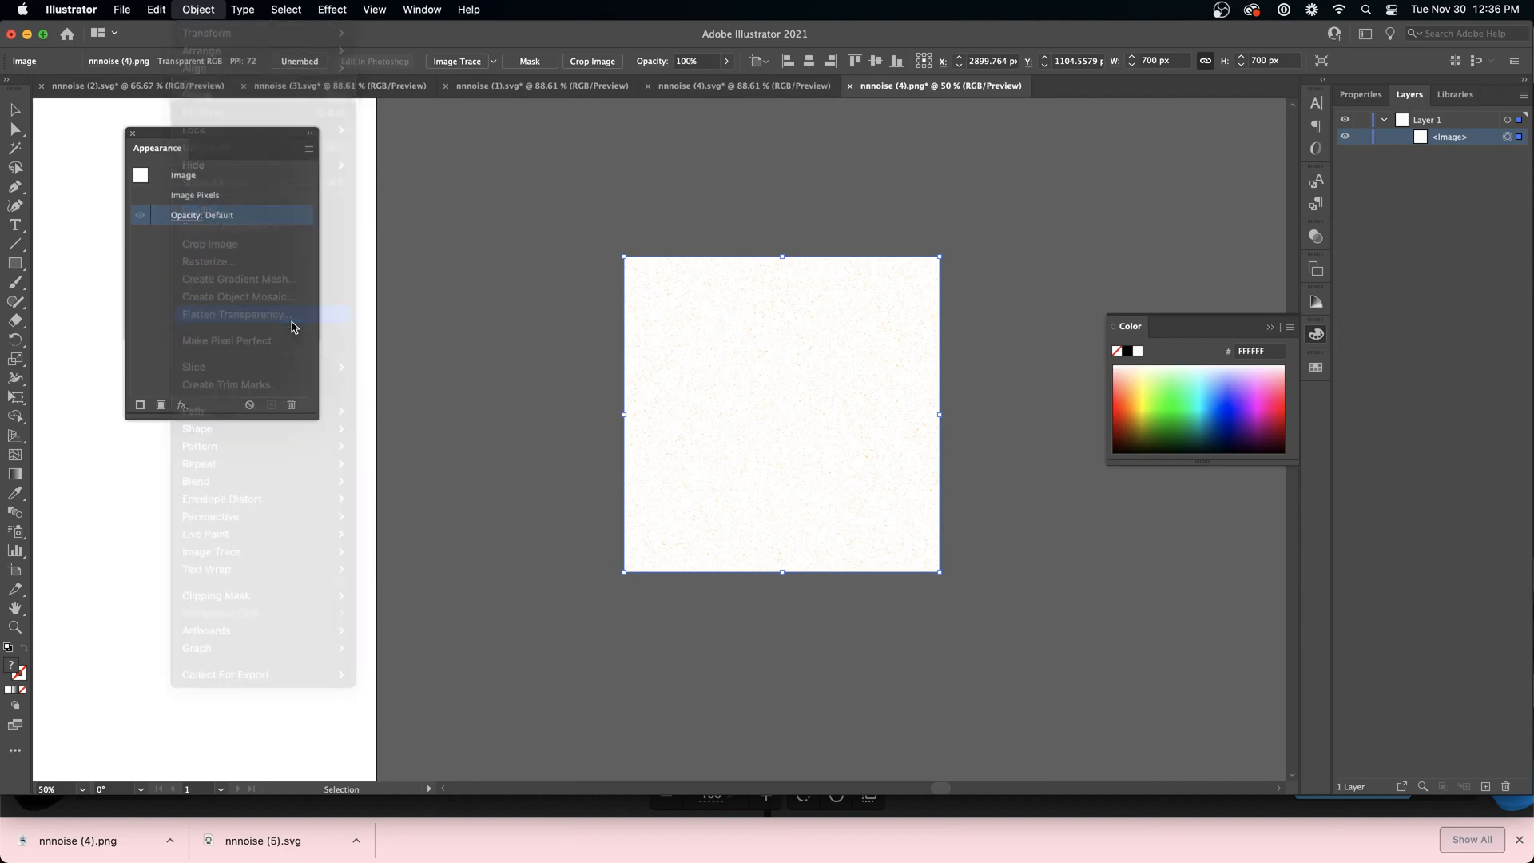
left_click(878, 565)
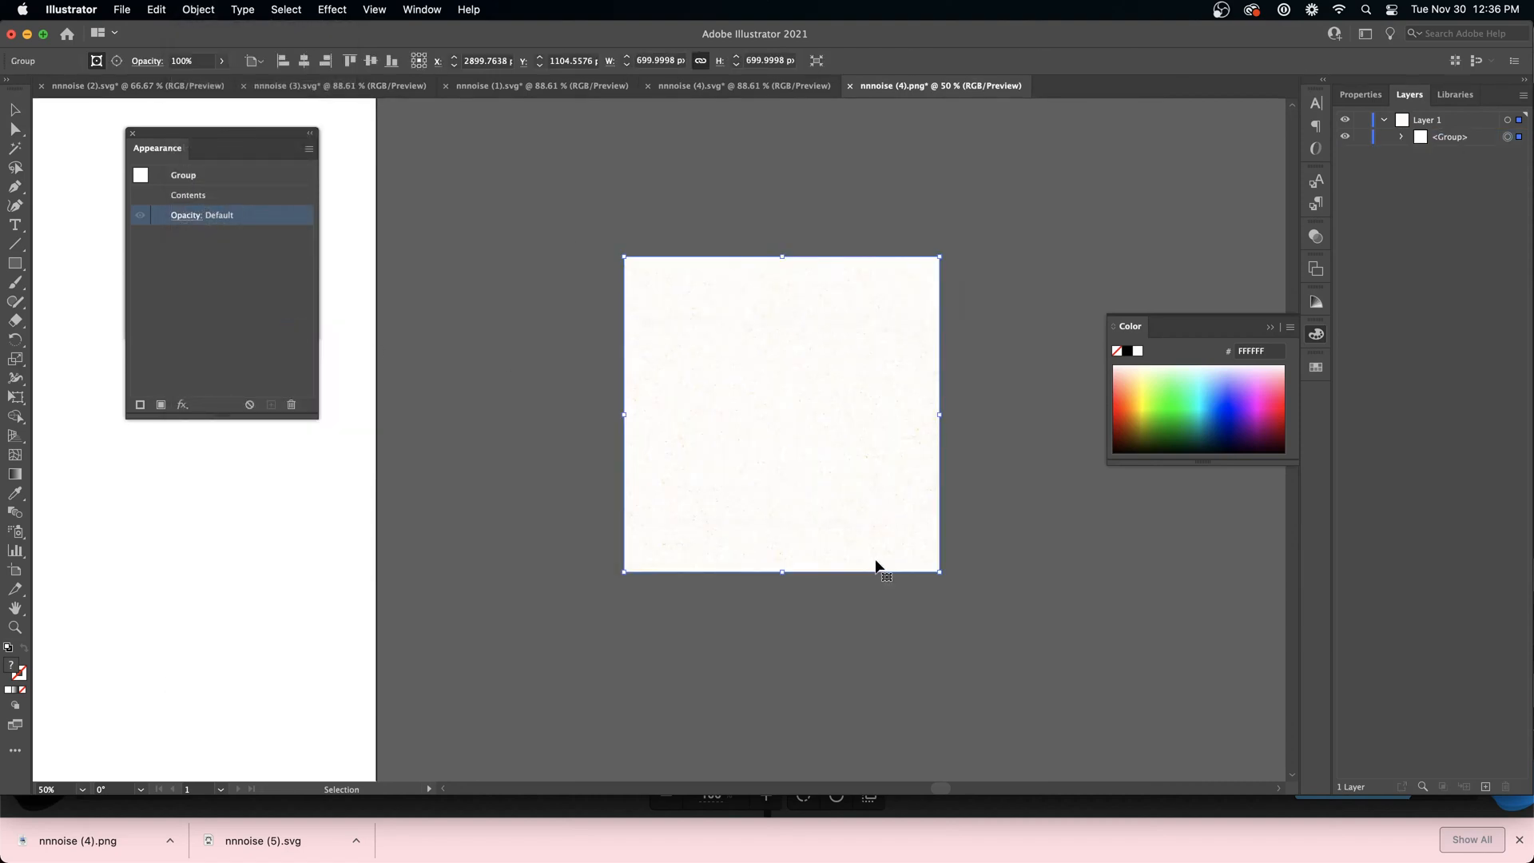
left_click(194, 10)
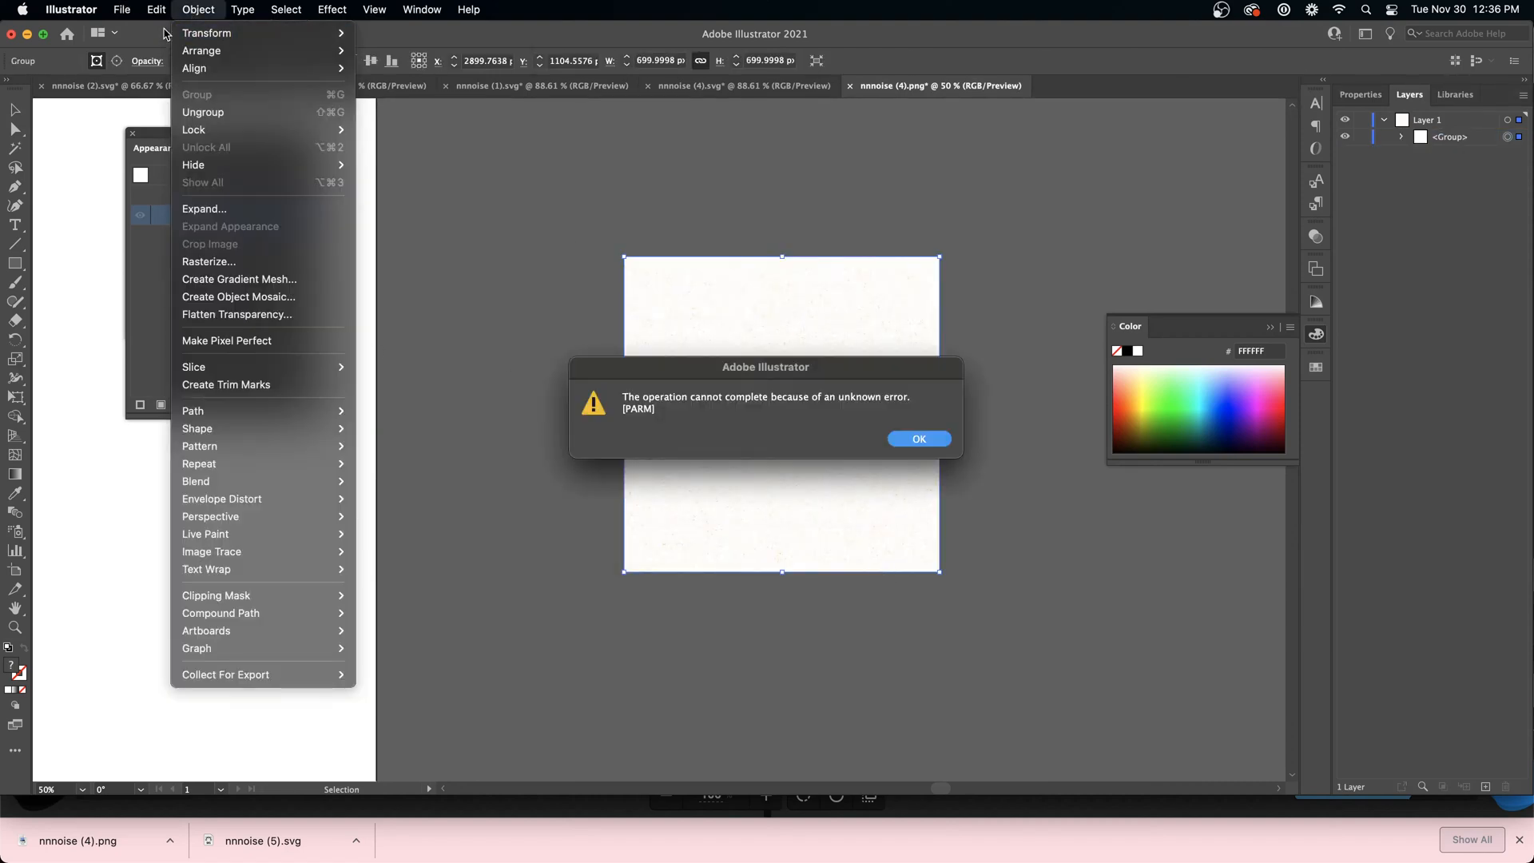
left_click(912, 445)
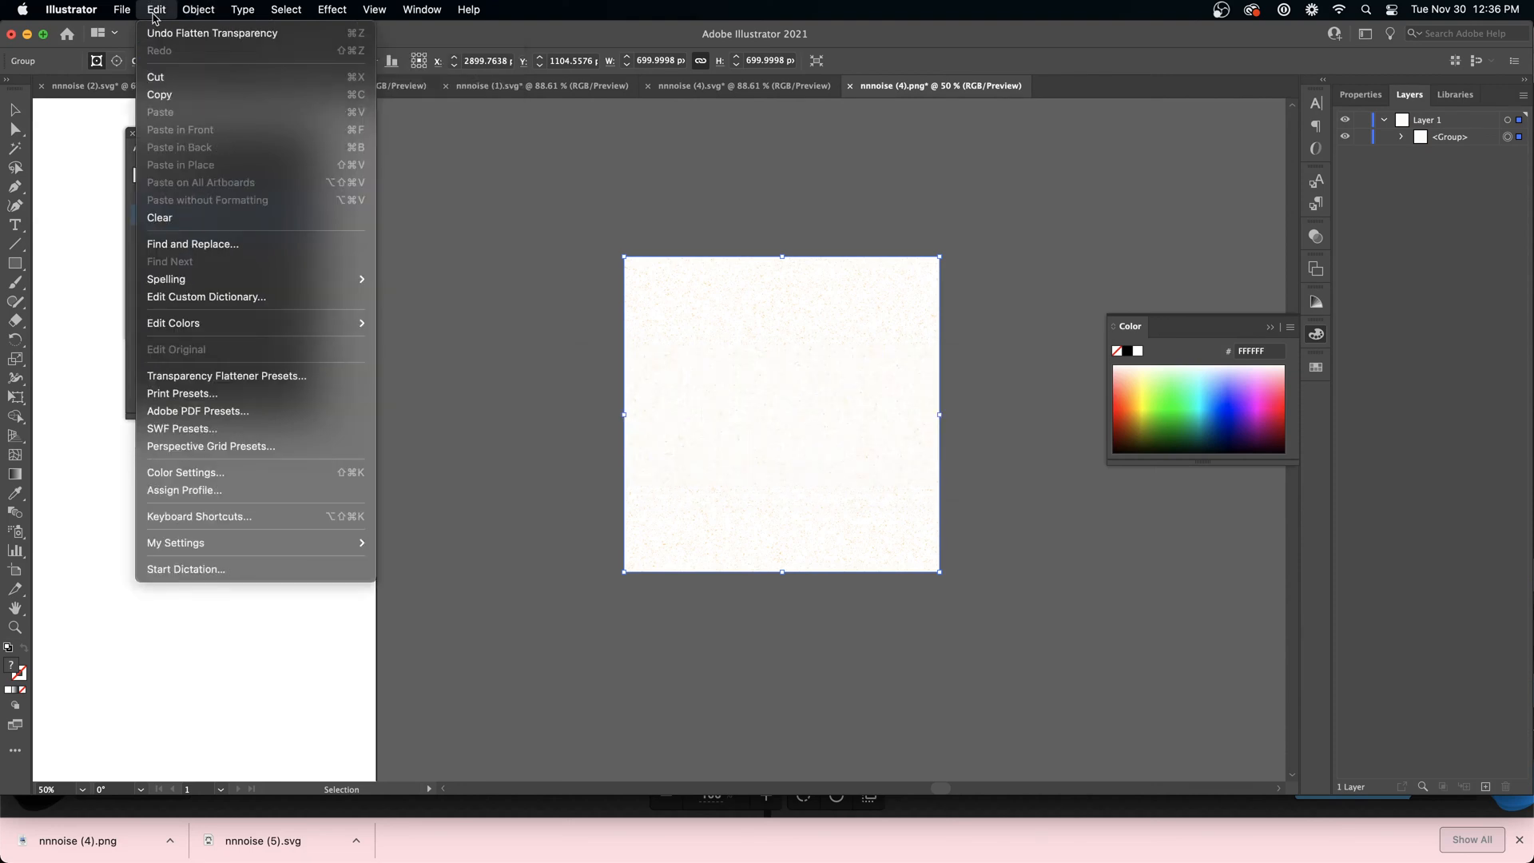
left_click(496, 835)
left_click(509, 841)
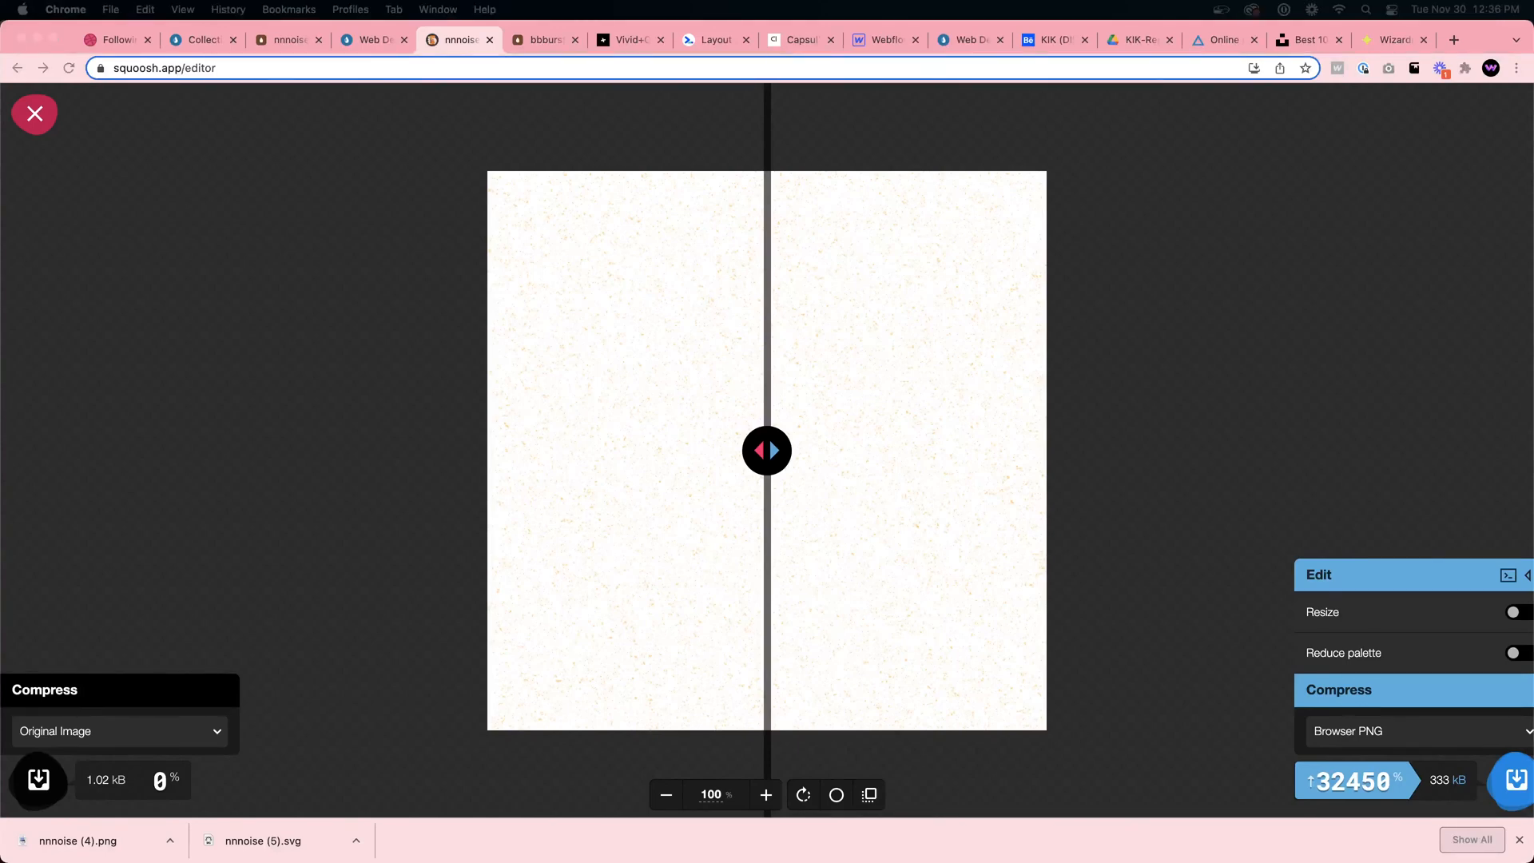
Switch back to Illustrator and view the nnnoise (4).svg document
key("super+Tab")
left_click(745, 85)
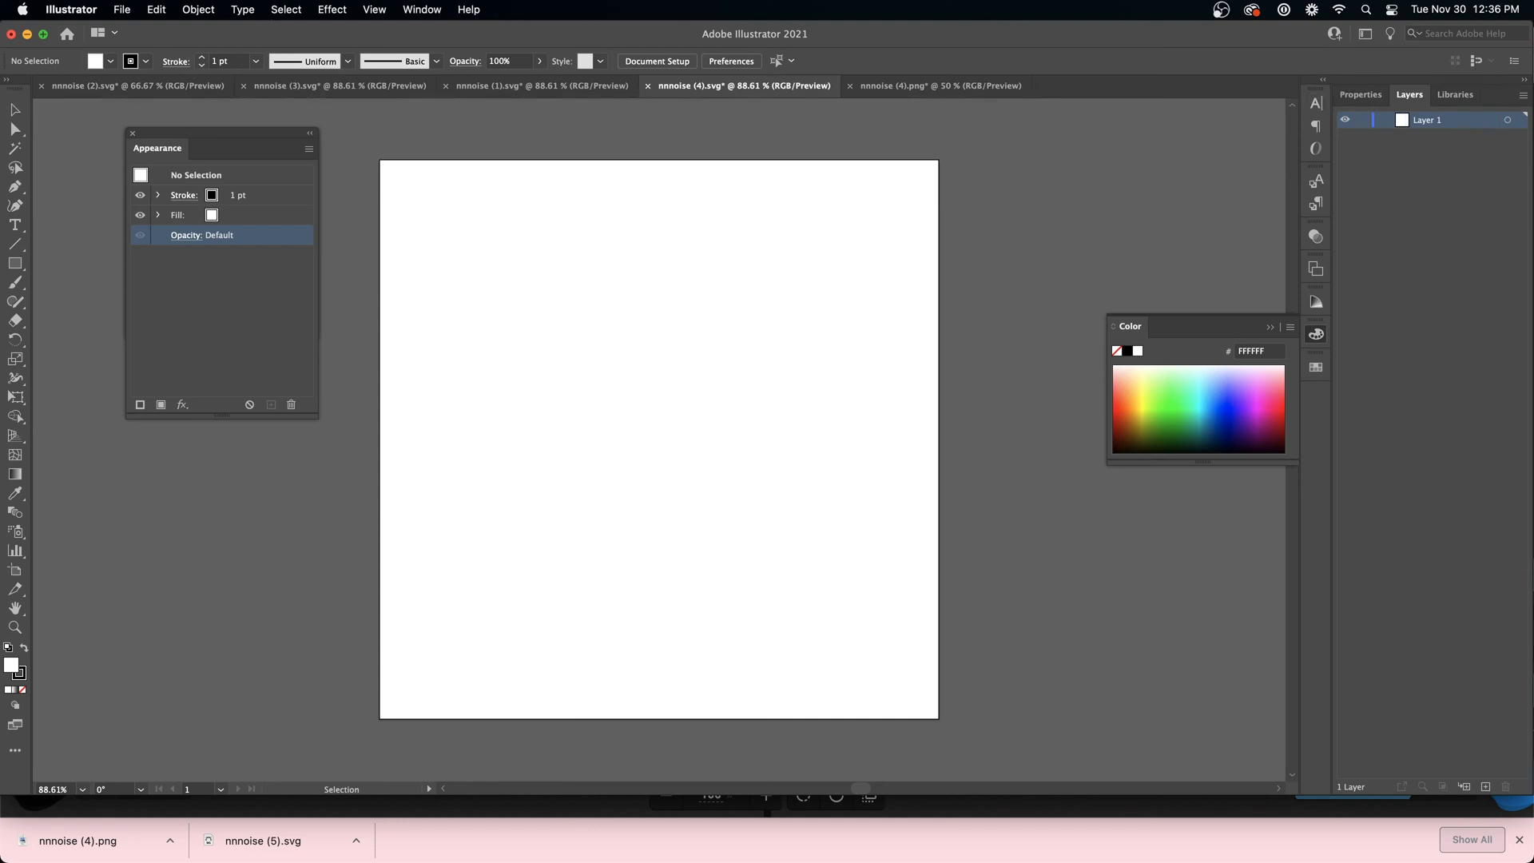
key("super+Tab")
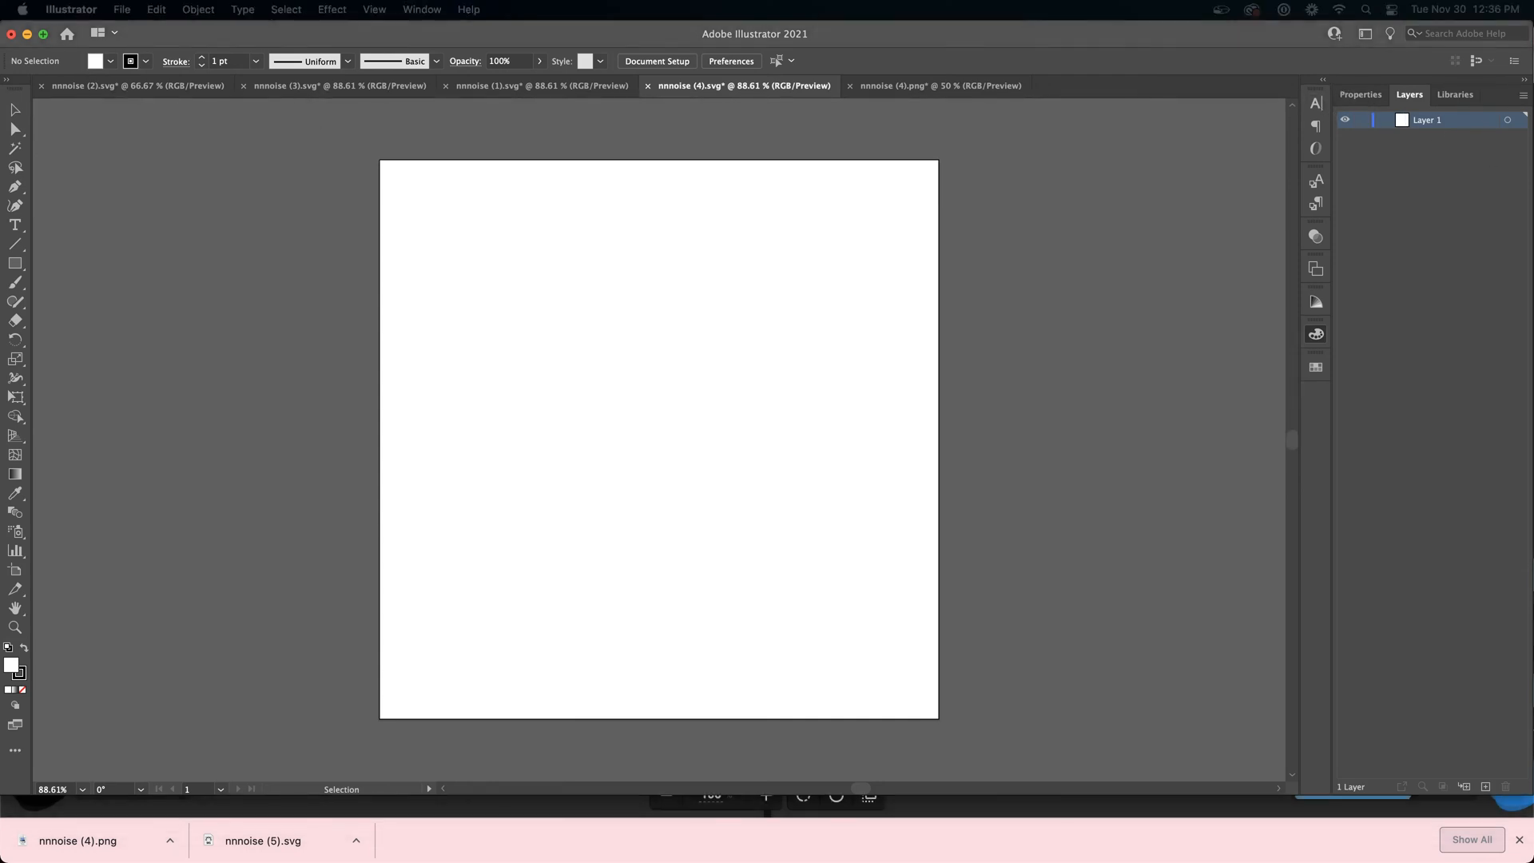
View the nnnoise (3).svg document and examine its artboard at close and distant magnification
left_click(1164, 390)
key("super+grave")
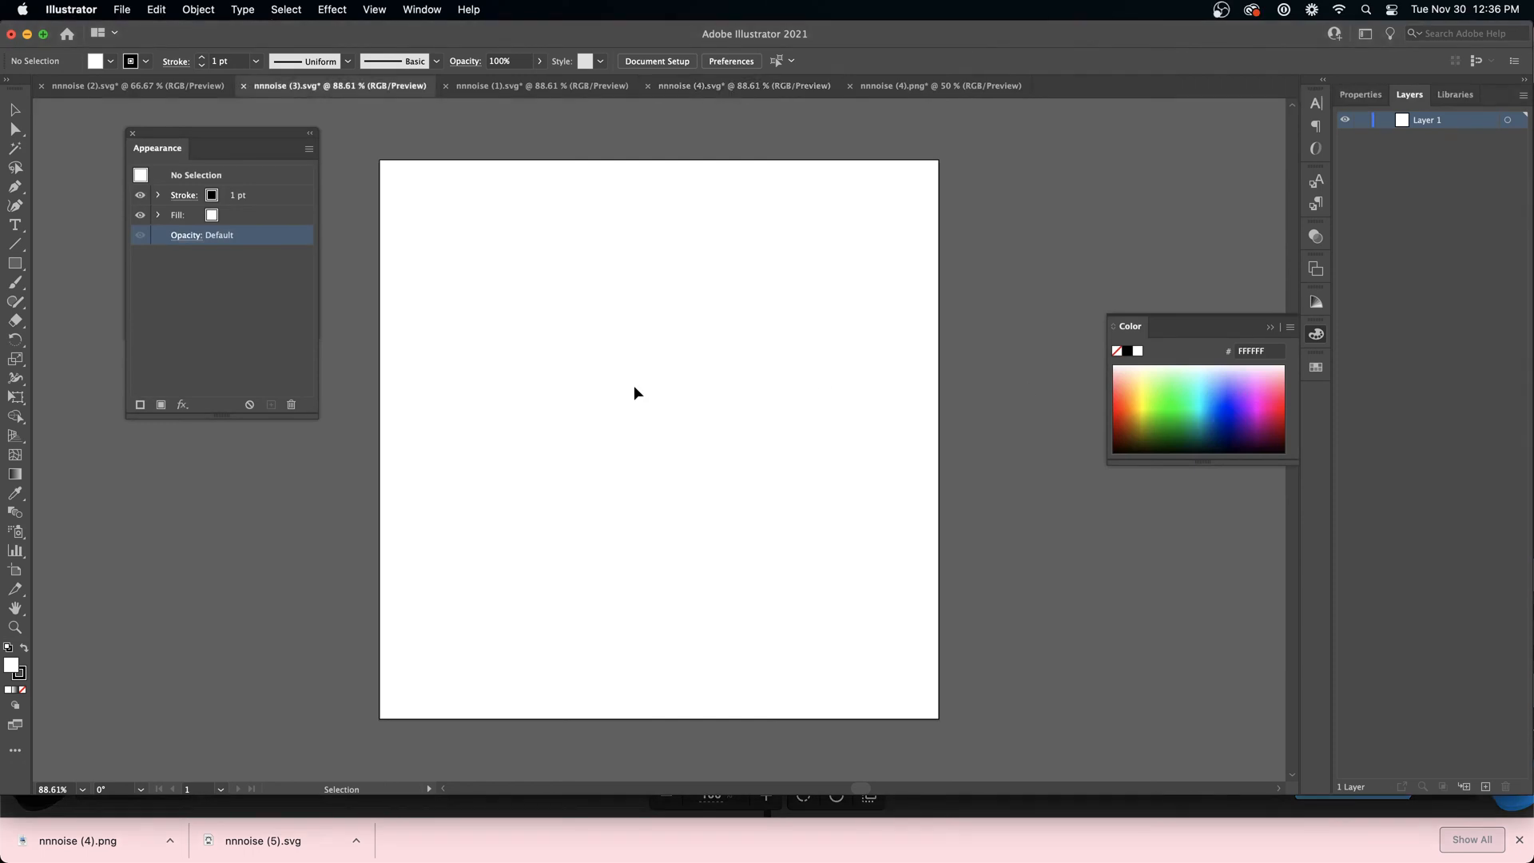
scroll(849, 469, "down", 5)
scroll(828, 469, "up", 5)
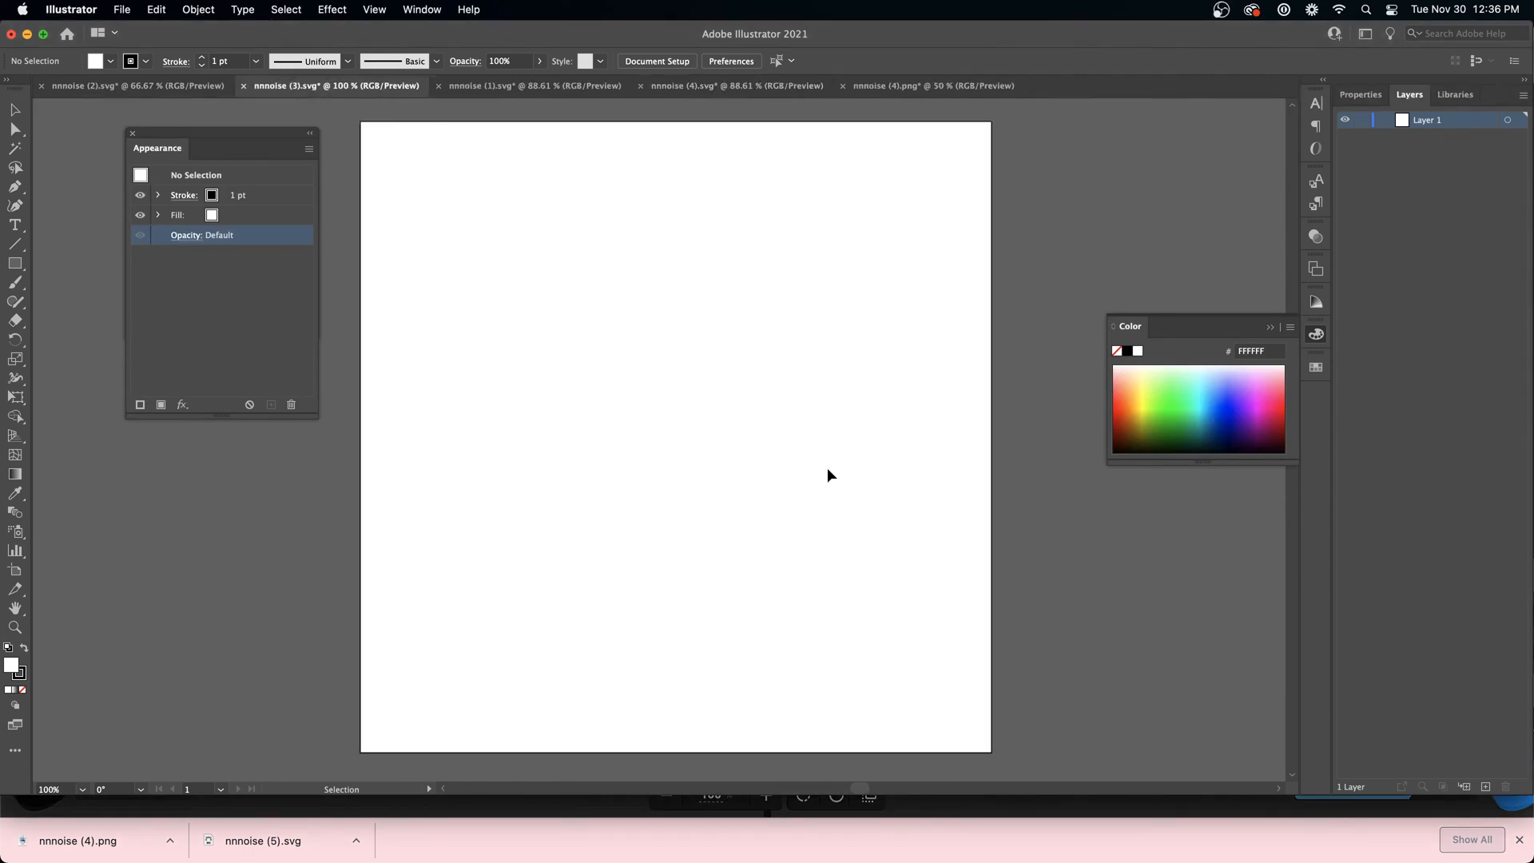
scroll(827, 467, "up", 5)
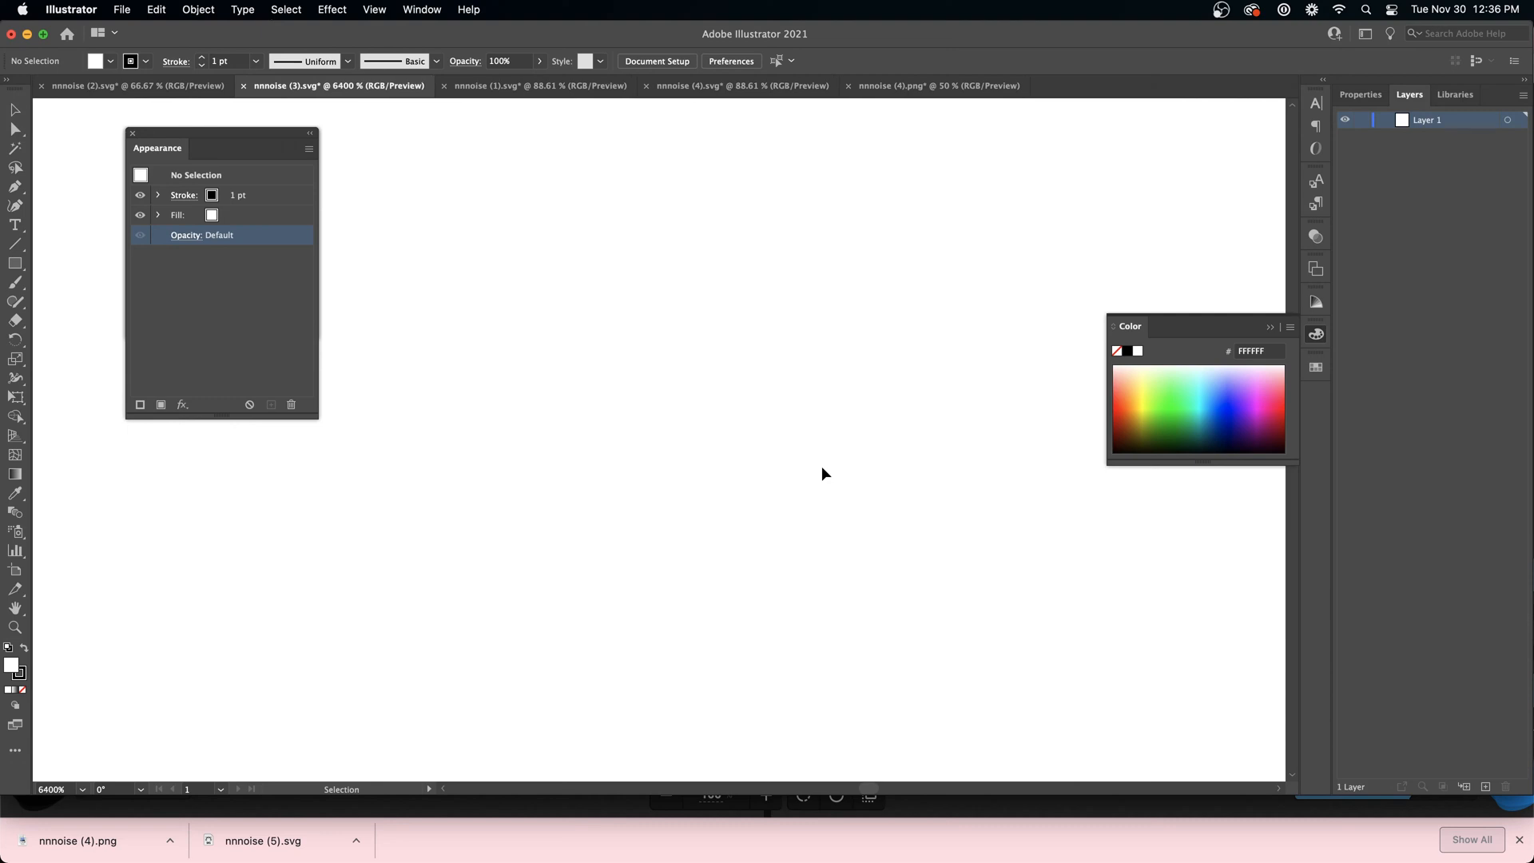
scroll(821, 466, "down", 8)
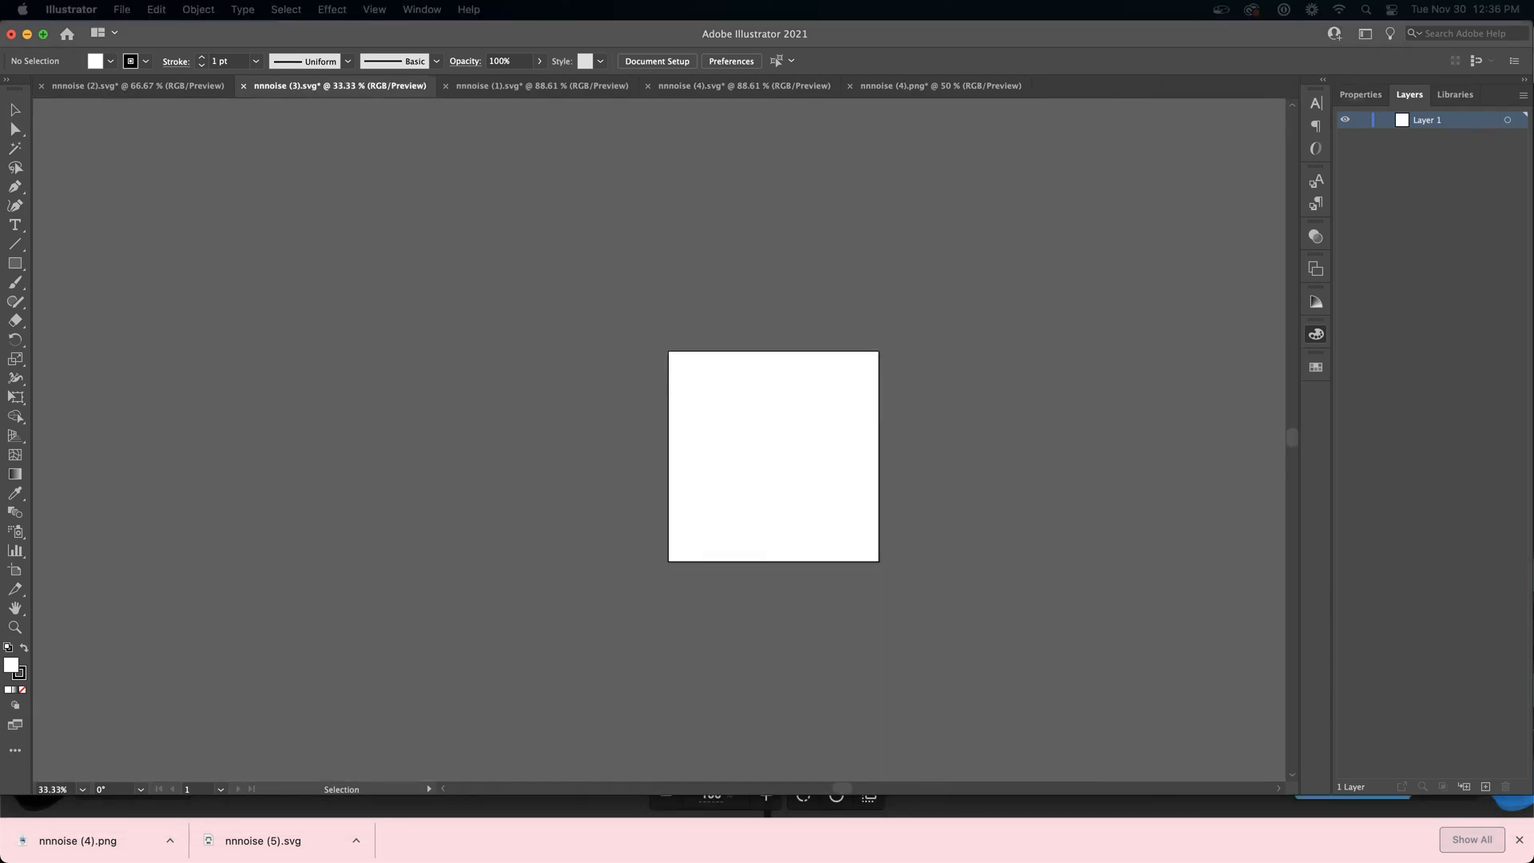
View the nnnoise (2).svg document and inspect its noise texture
left_click(138, 85)
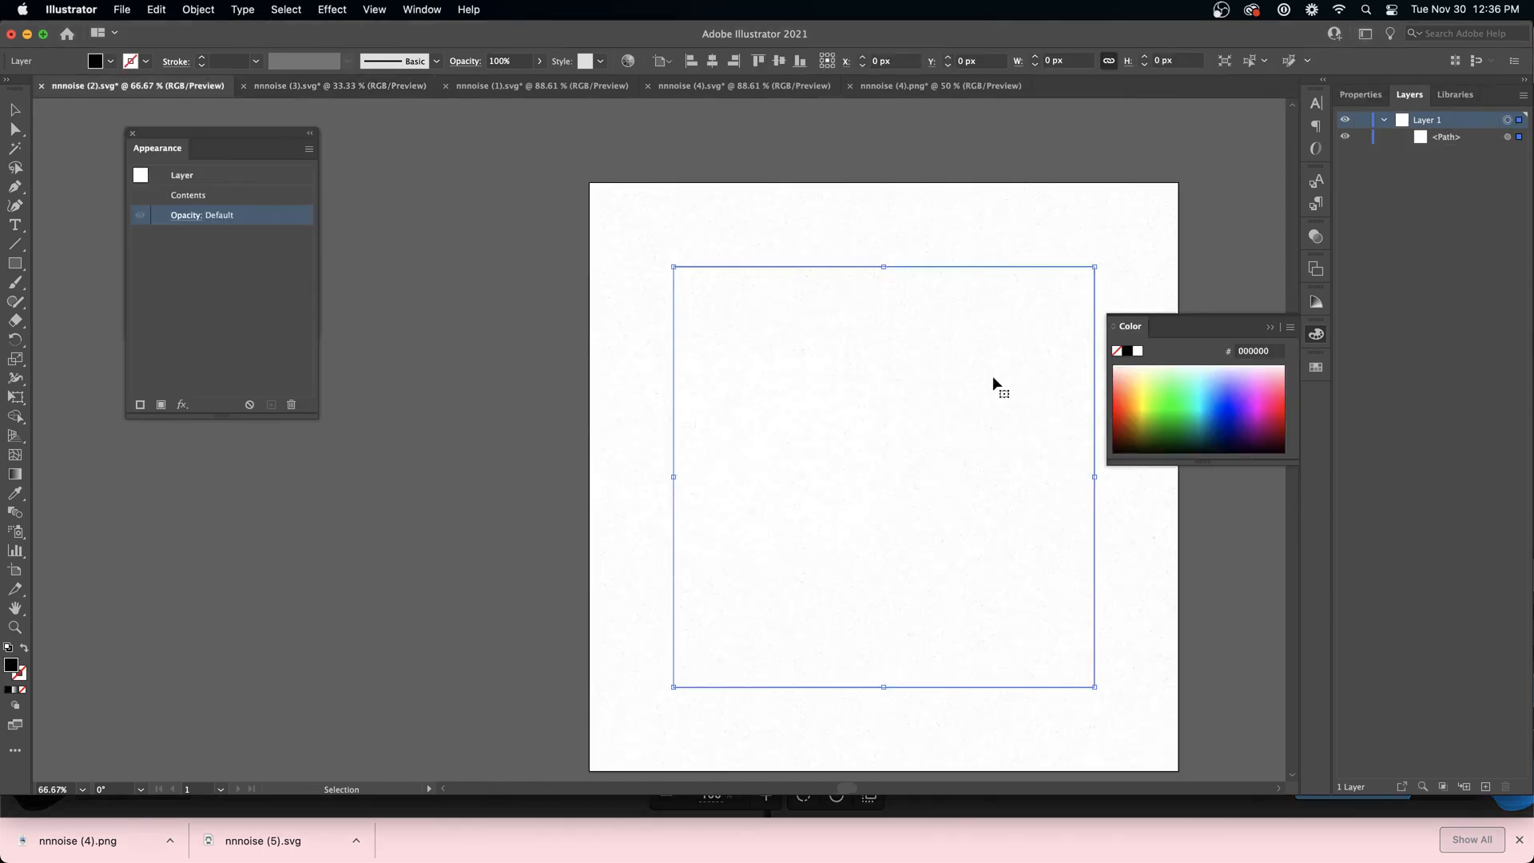
scroll(943, 404, "up", 5)
scroll(943, 405, "down", 6)
left_click_drag(943, 404, 529, 397)
In nnnoise (5).svg, move the top black square to about X 549 px, Y 408 px and clear the black squares from the artboard
key("a")
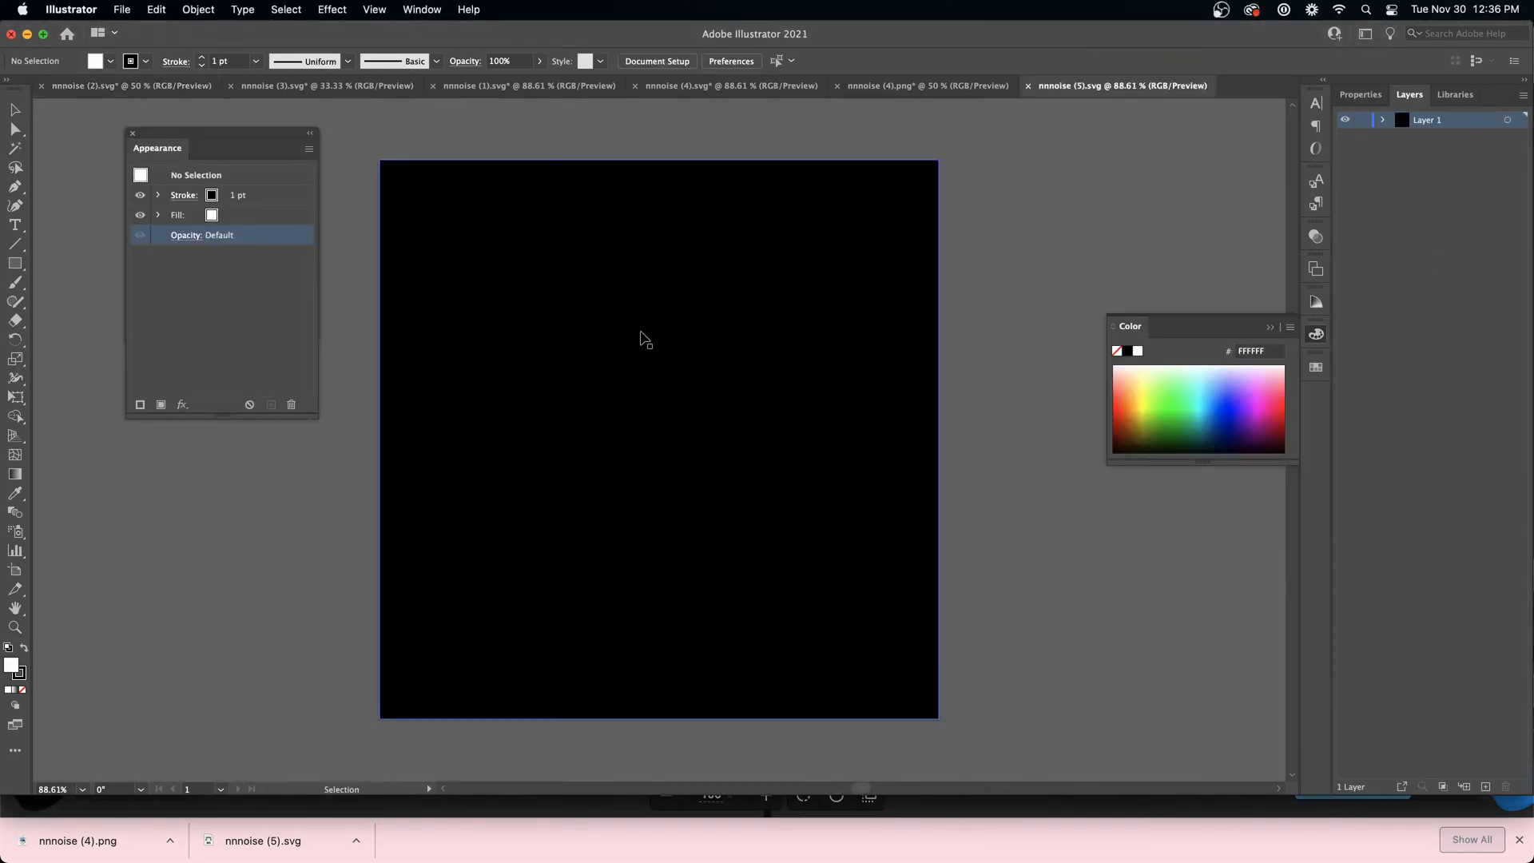
left_click_drag(622, 408, 781, 456)
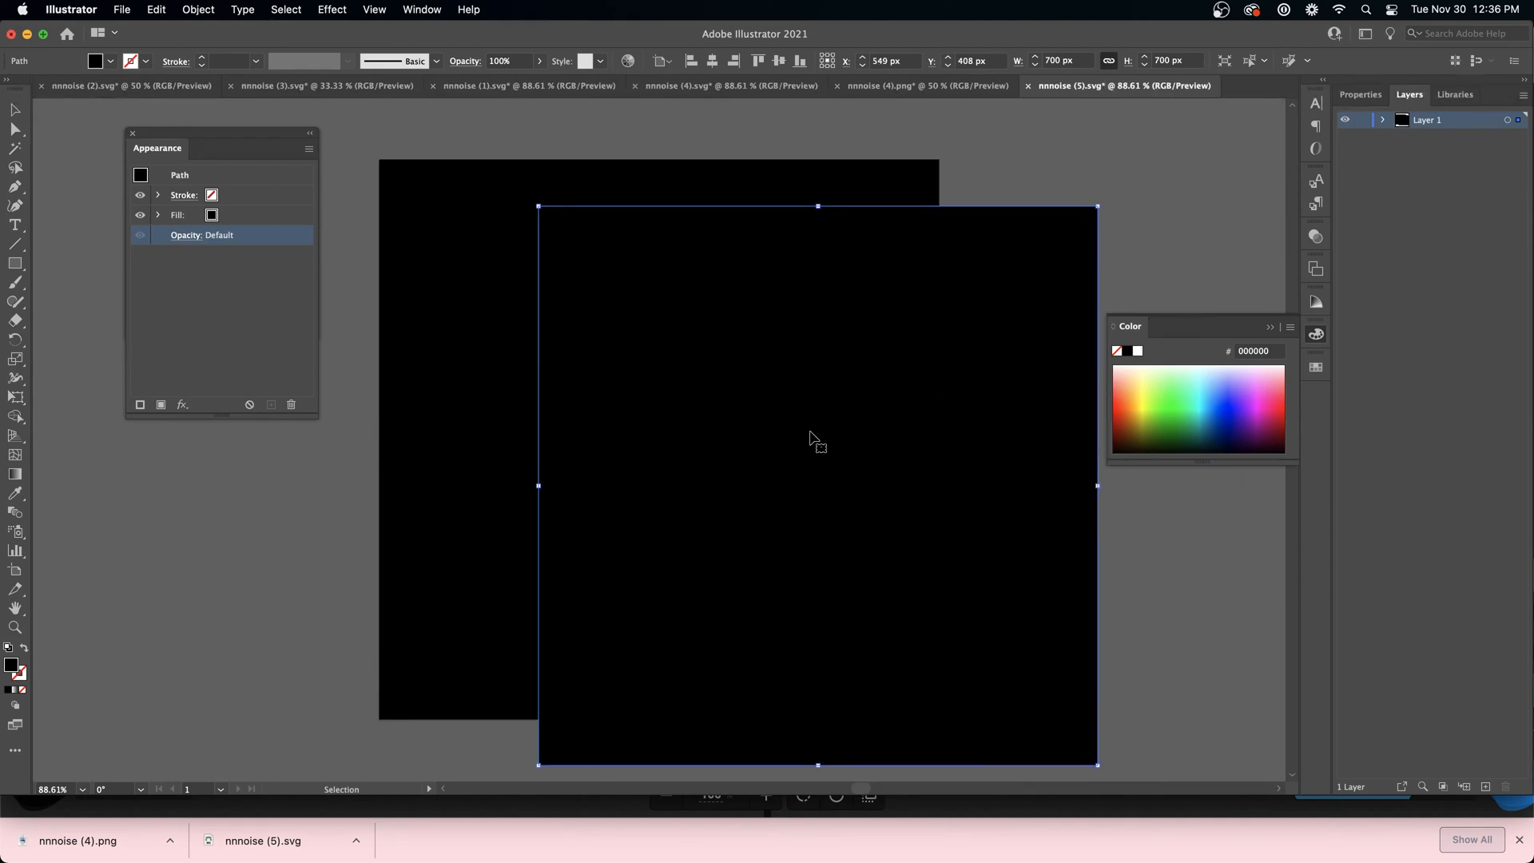
key("super+z")
key("super+z")
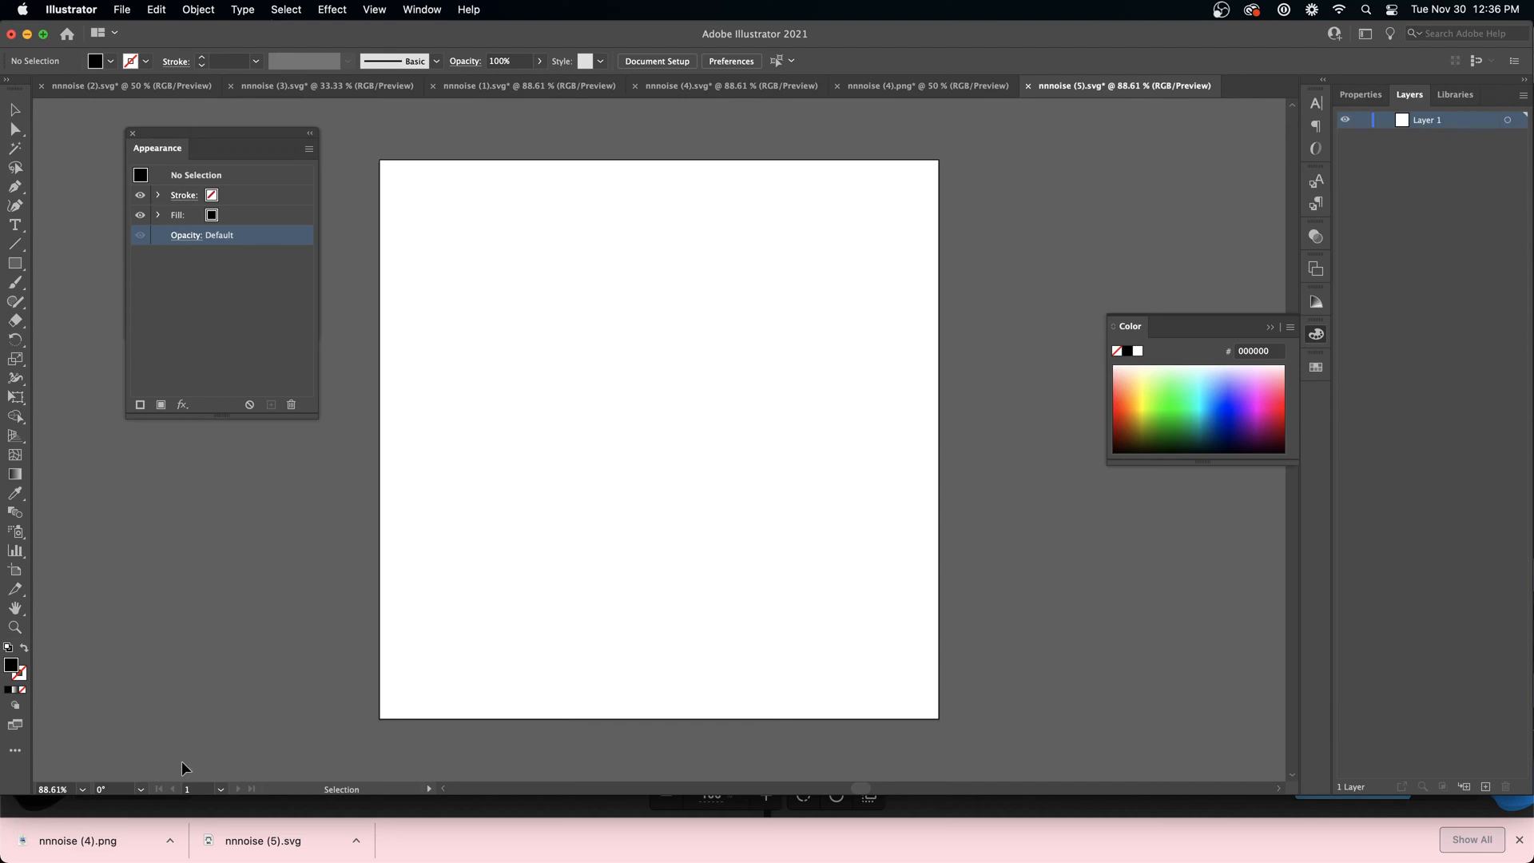
Switch to Chrome, go back from Squoosh to the nnnoise generator and examine its texture preview
key("super+Tab")
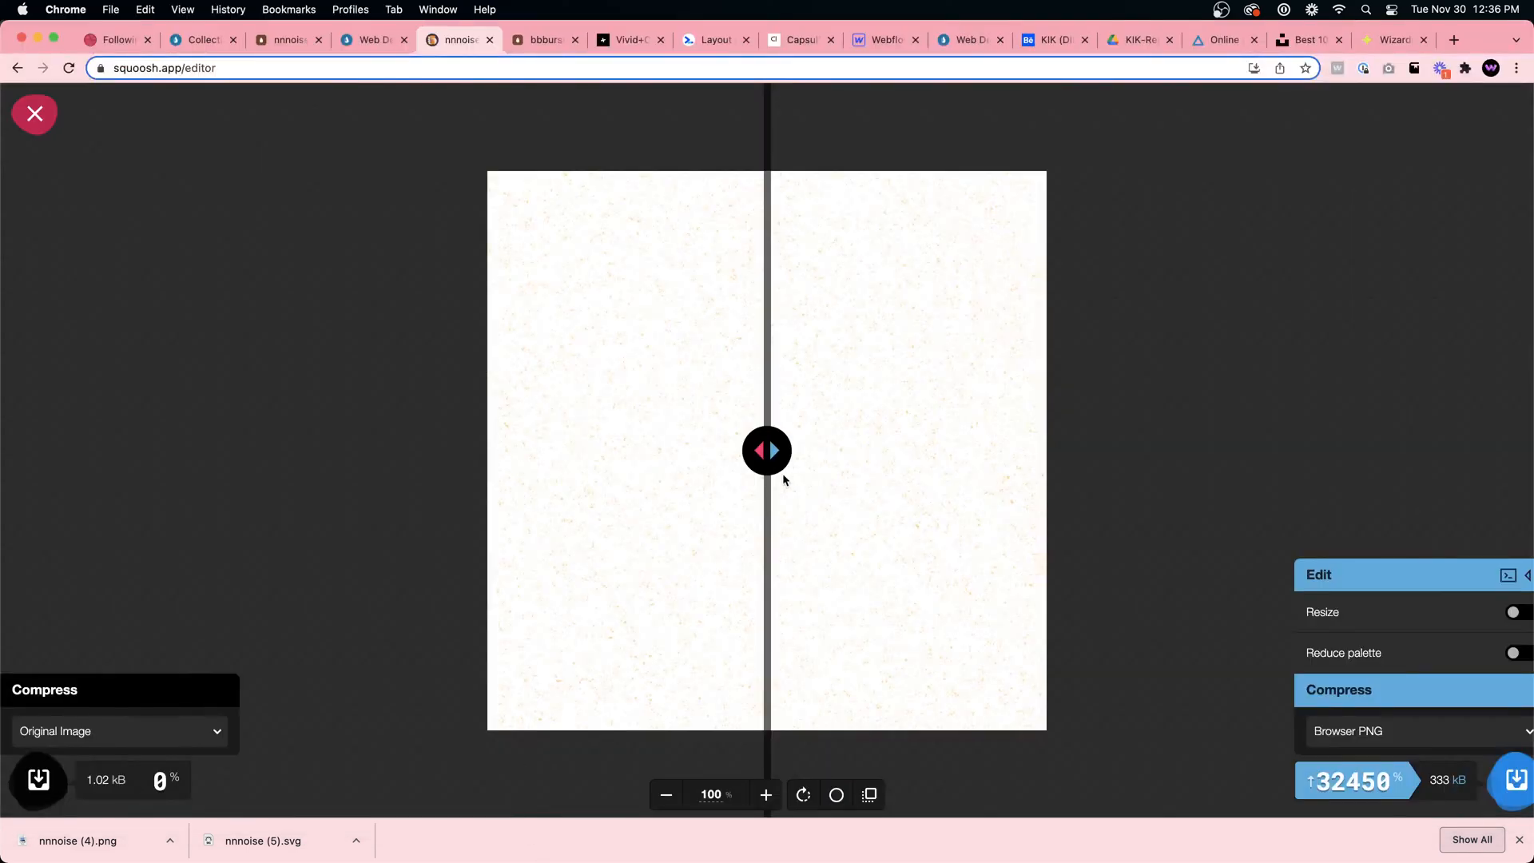
left_click(17, 69)
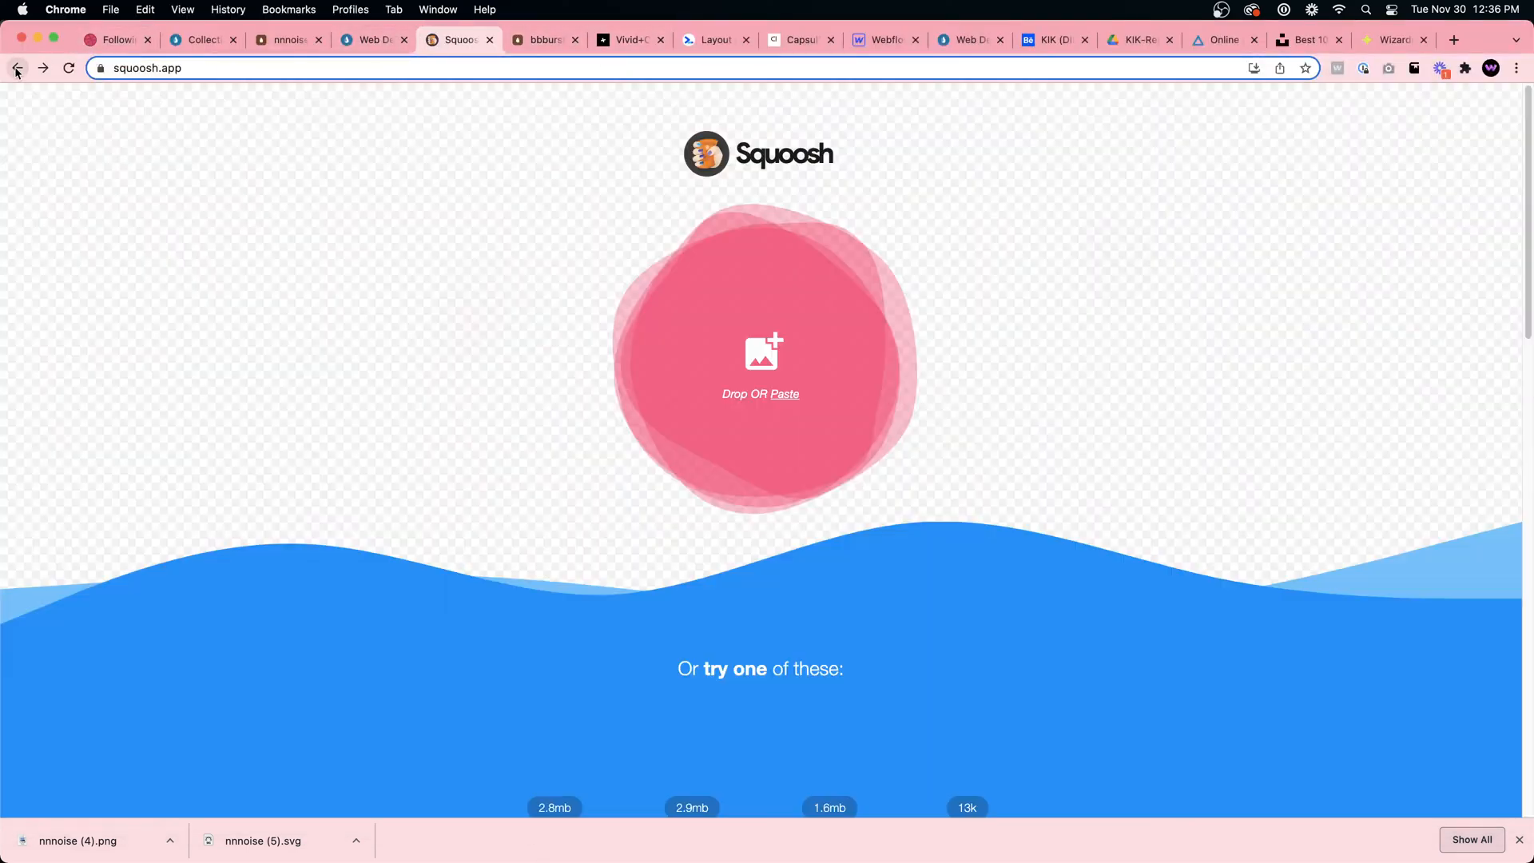
left_click(17, 69)
scroll(738, 391, "up", 15)
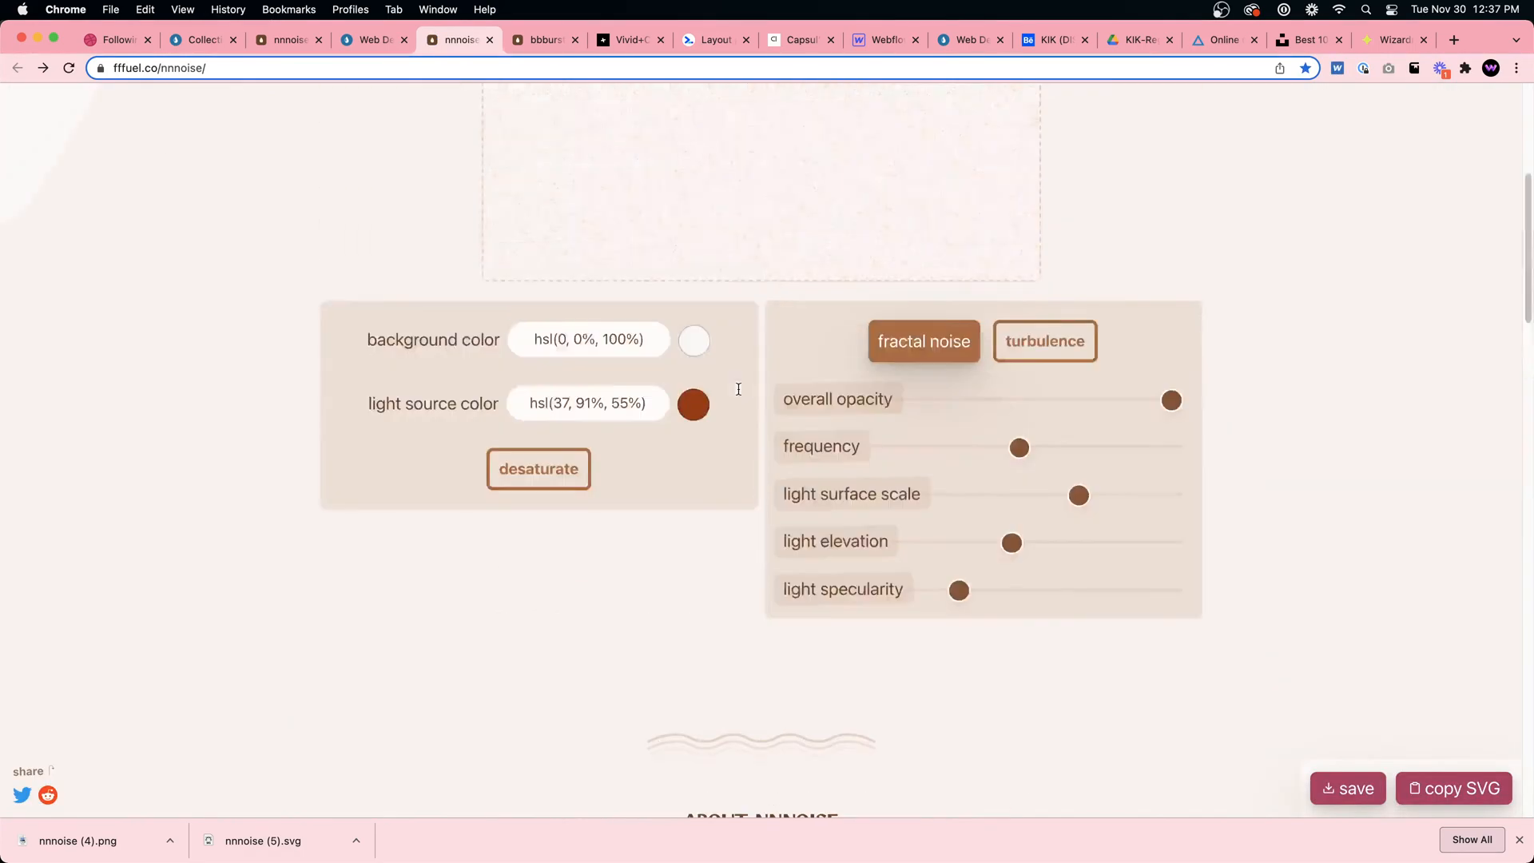
scroll(801, 332, "up", 4)
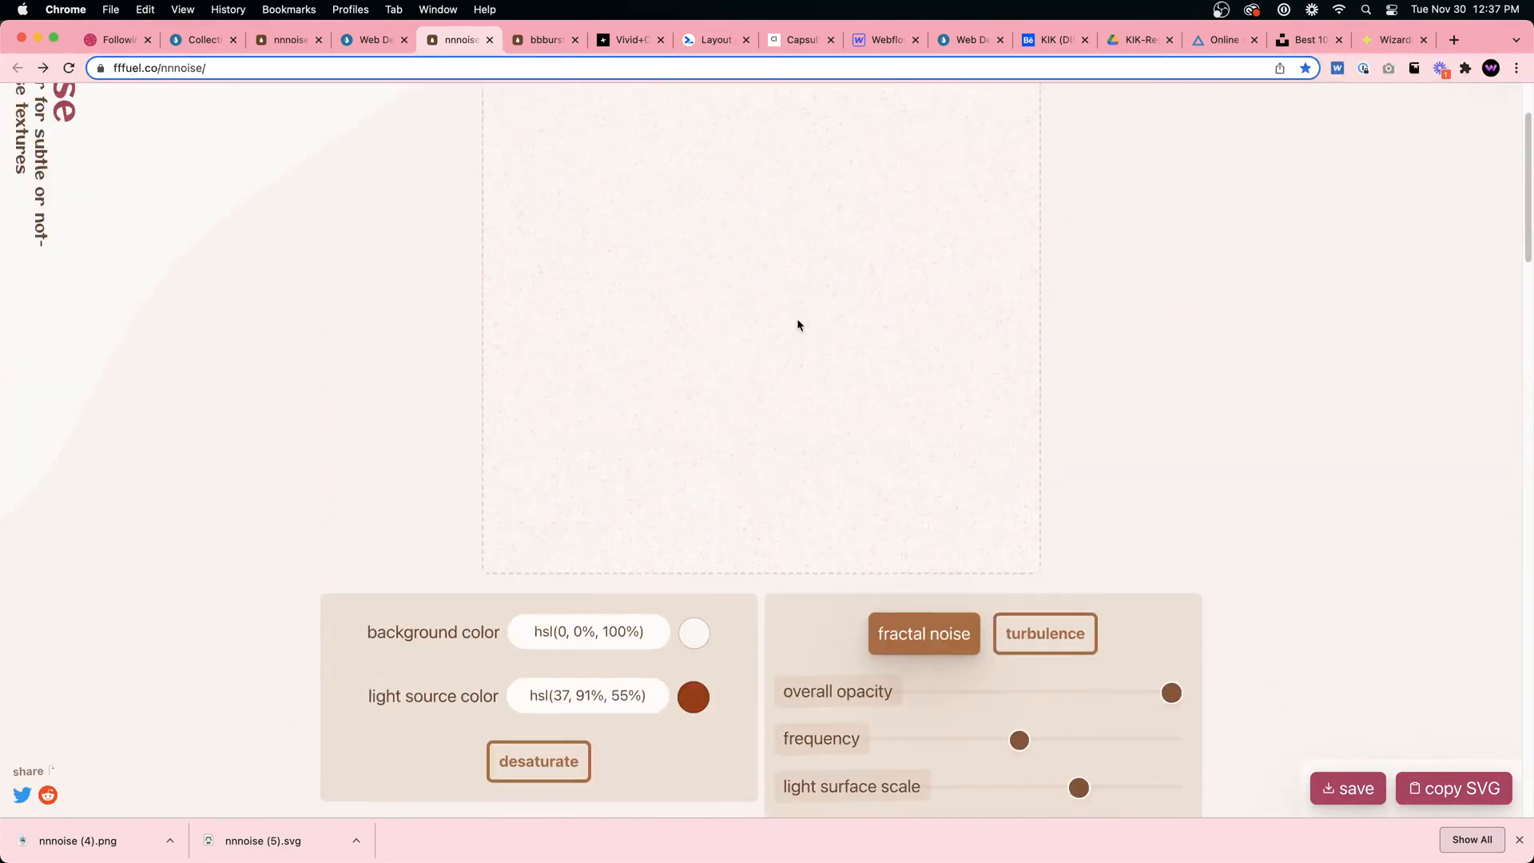
scroll(798, 324, "up", 2)
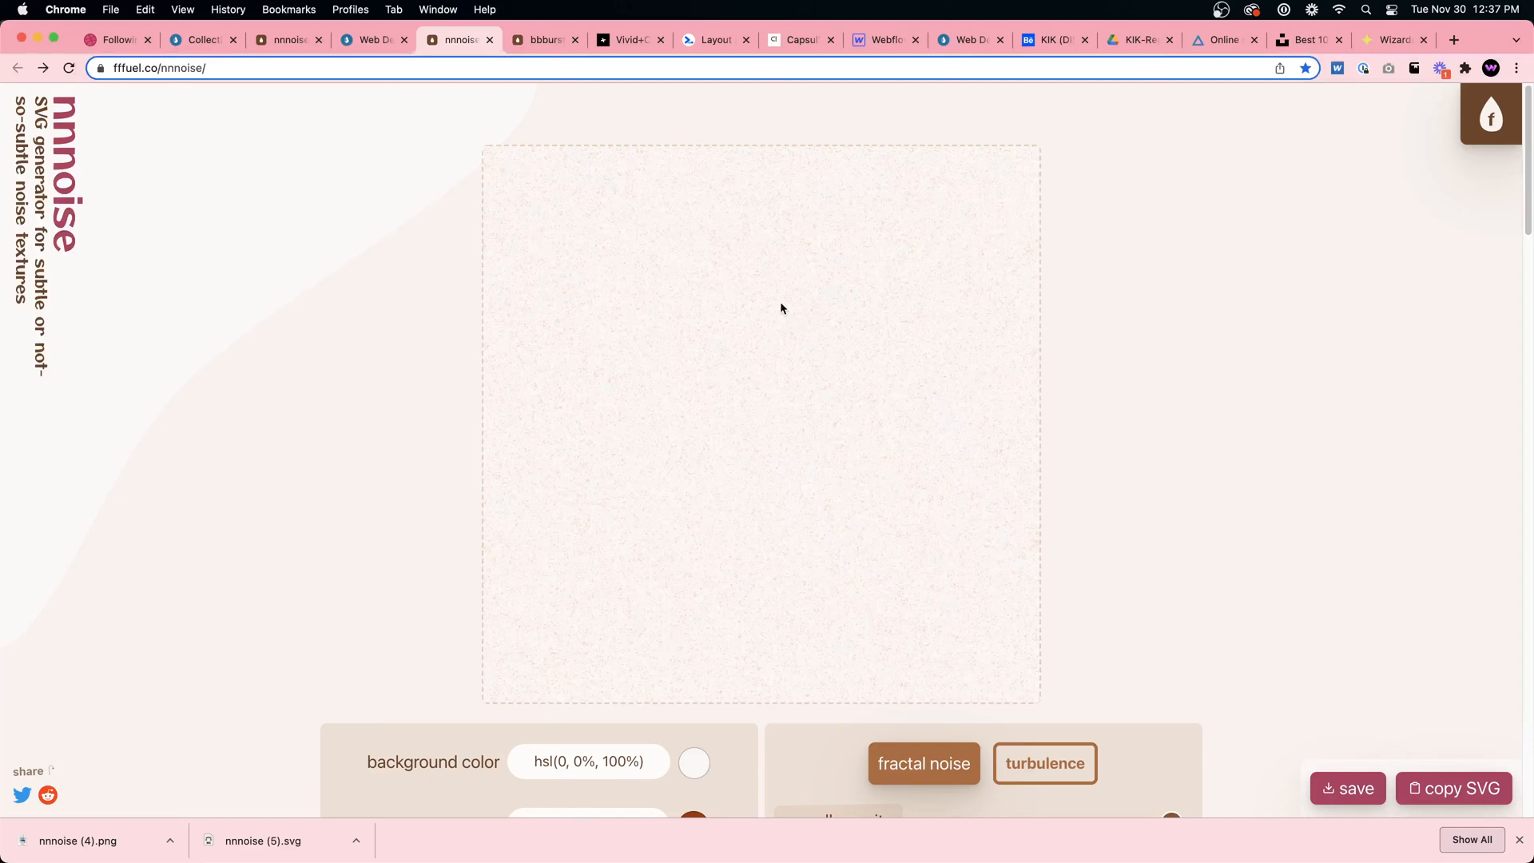
Return to the Webflow site and preview the hero heading animation over the grain background, ending back in the Designer
left_click(879, 44)
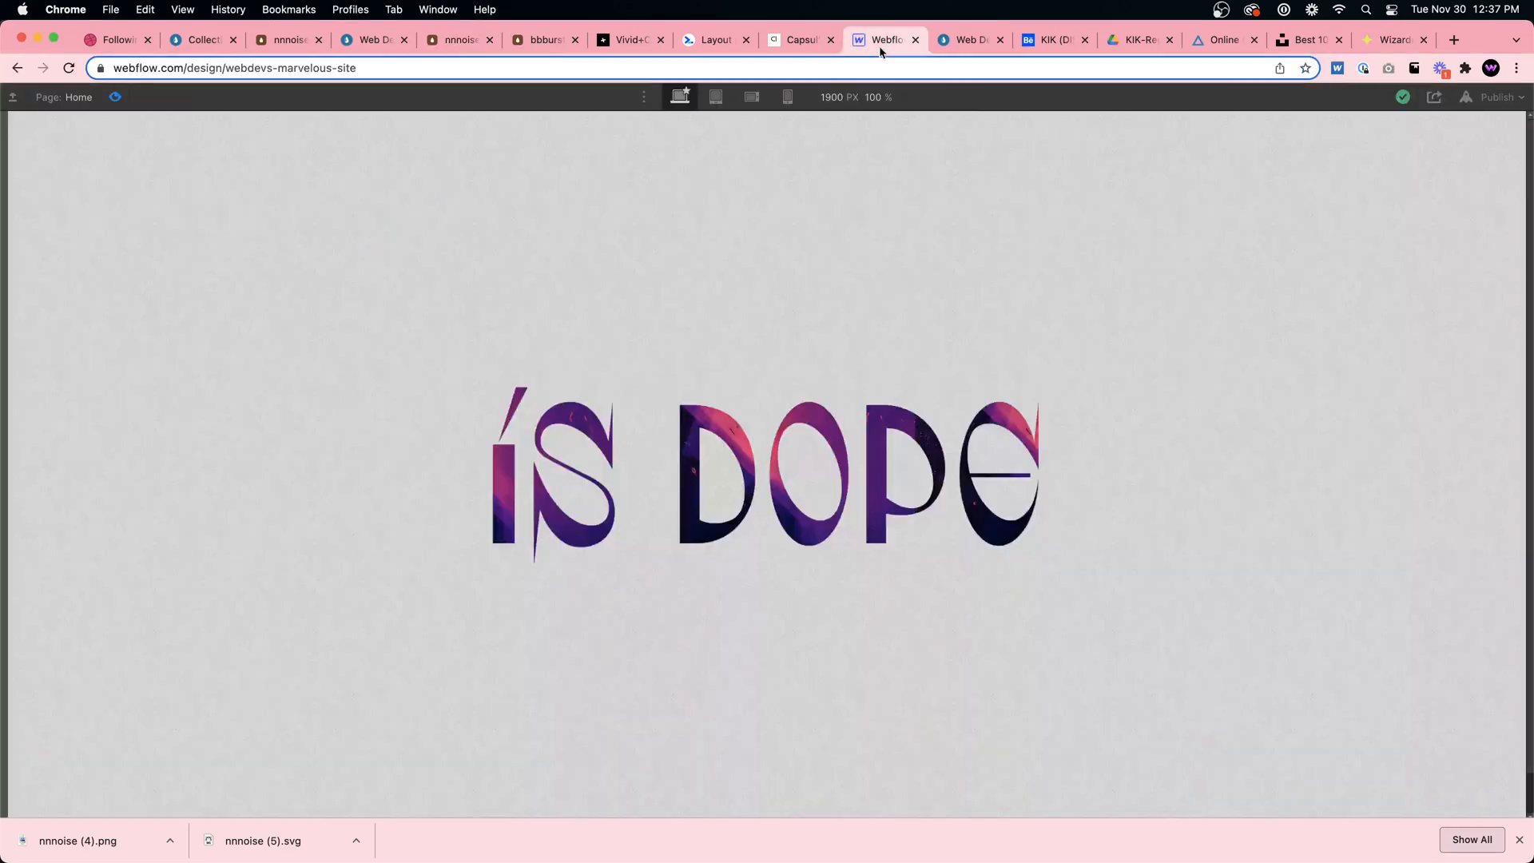
left_click(114, 97)
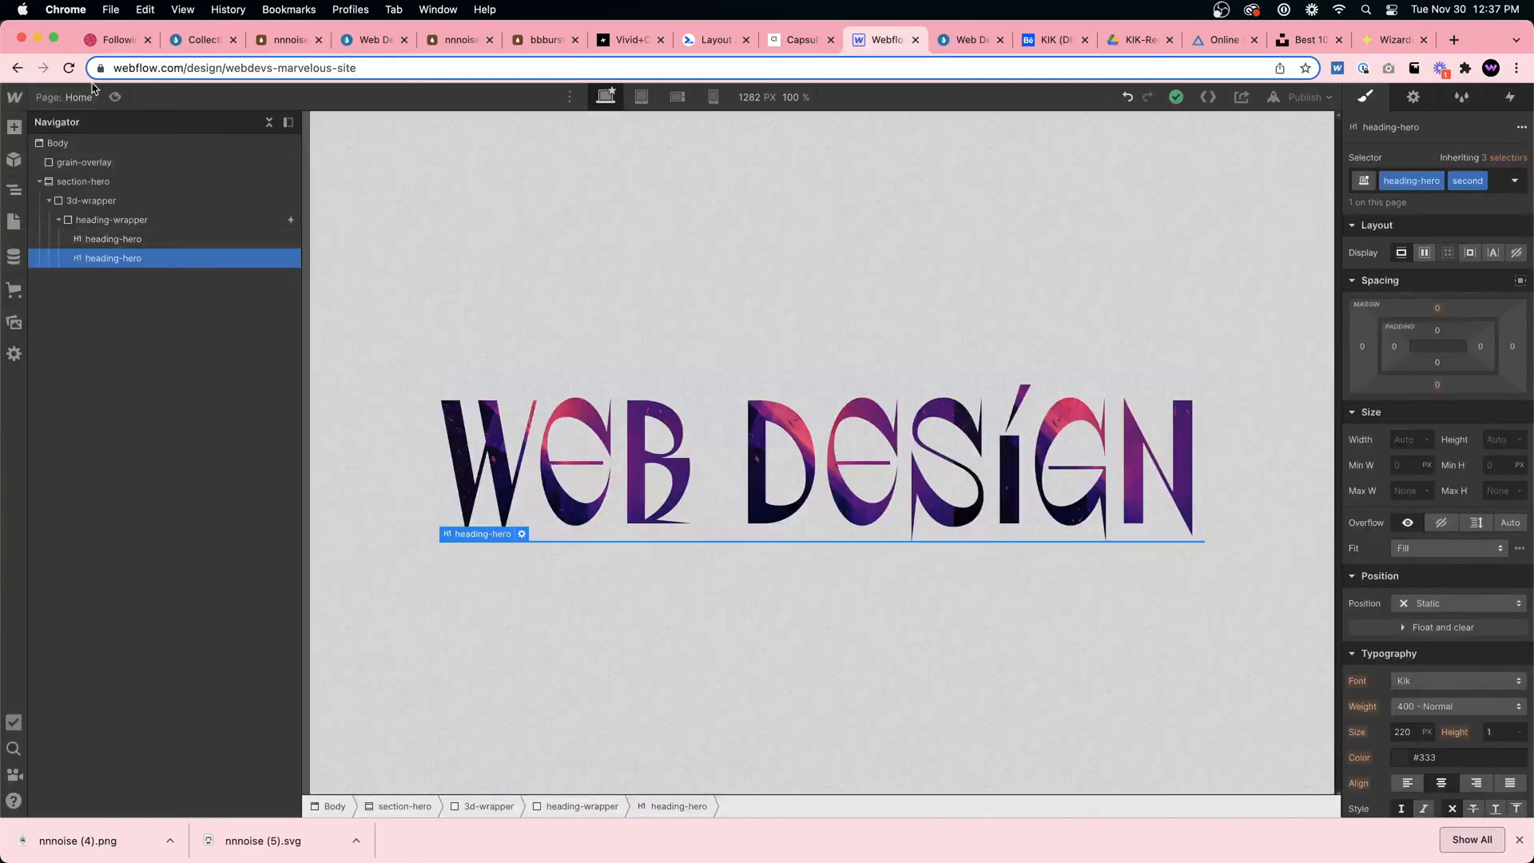
left_click(114, 97)
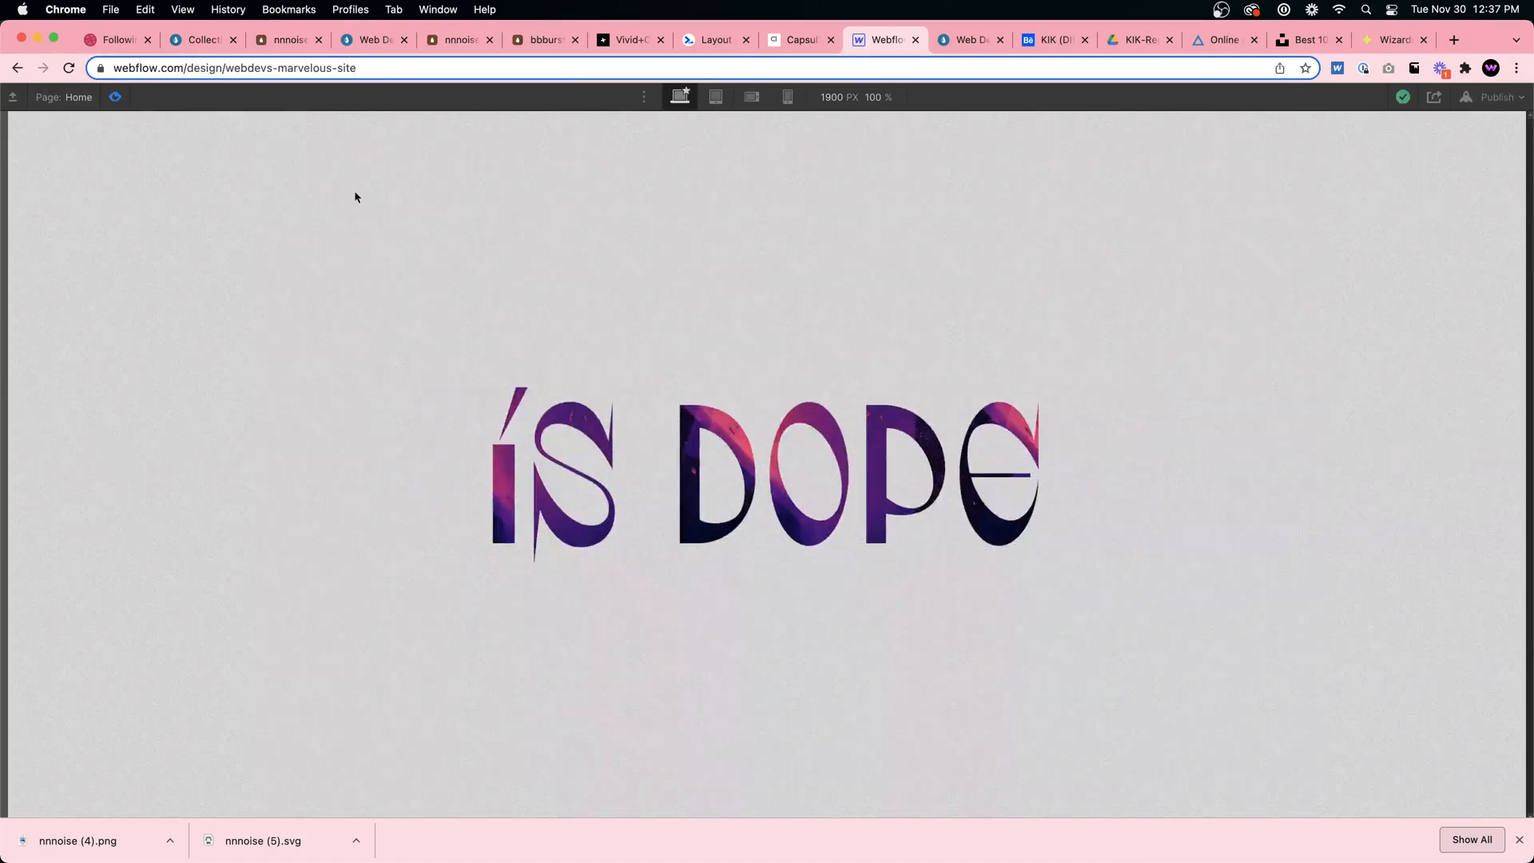
left_click(116, 97)
left_click(115, 97)
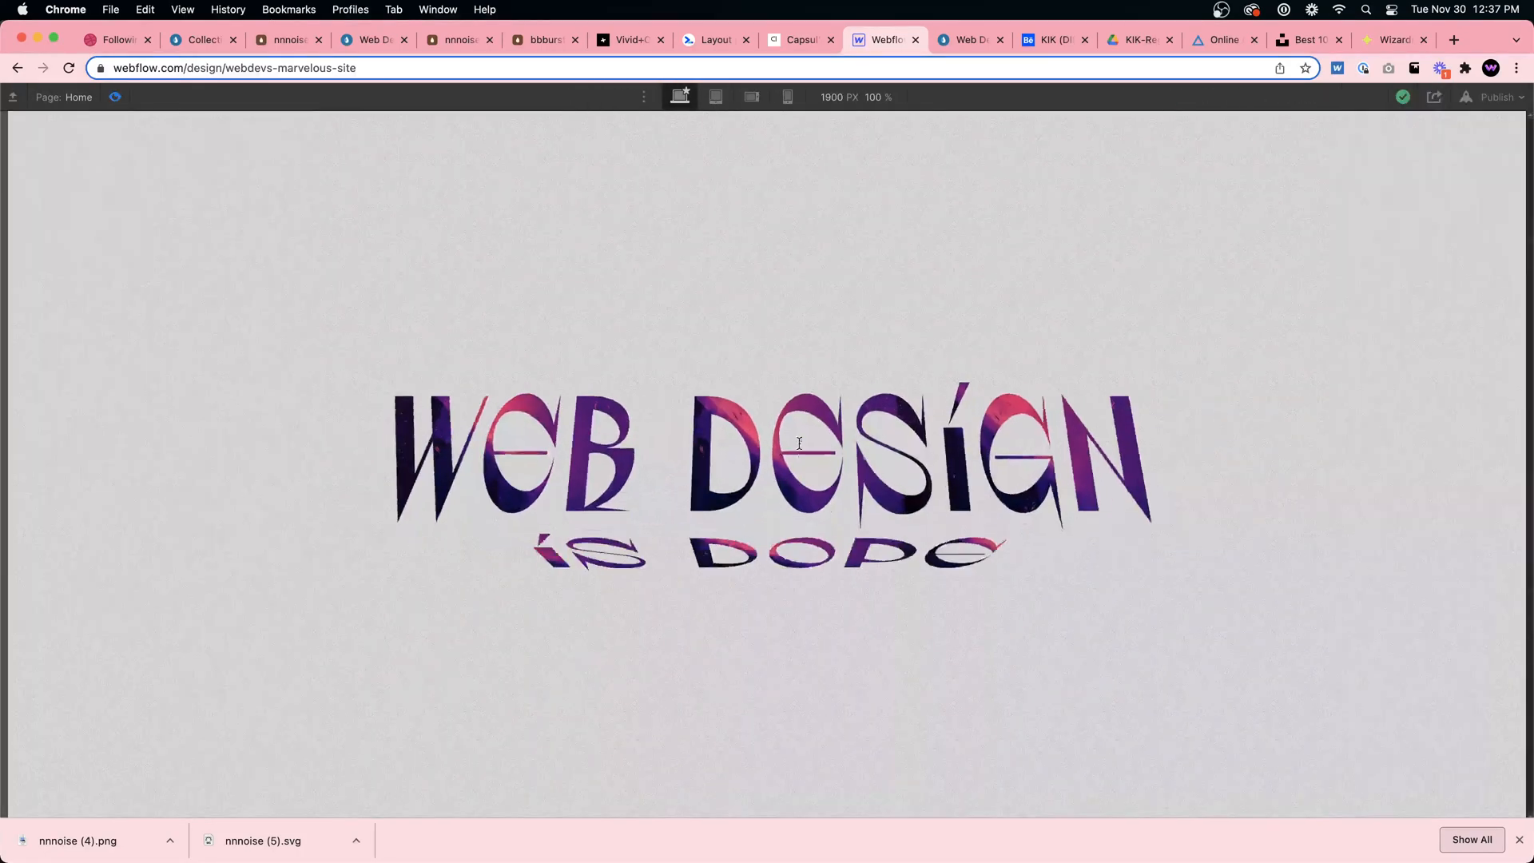
left_click(114, 96)
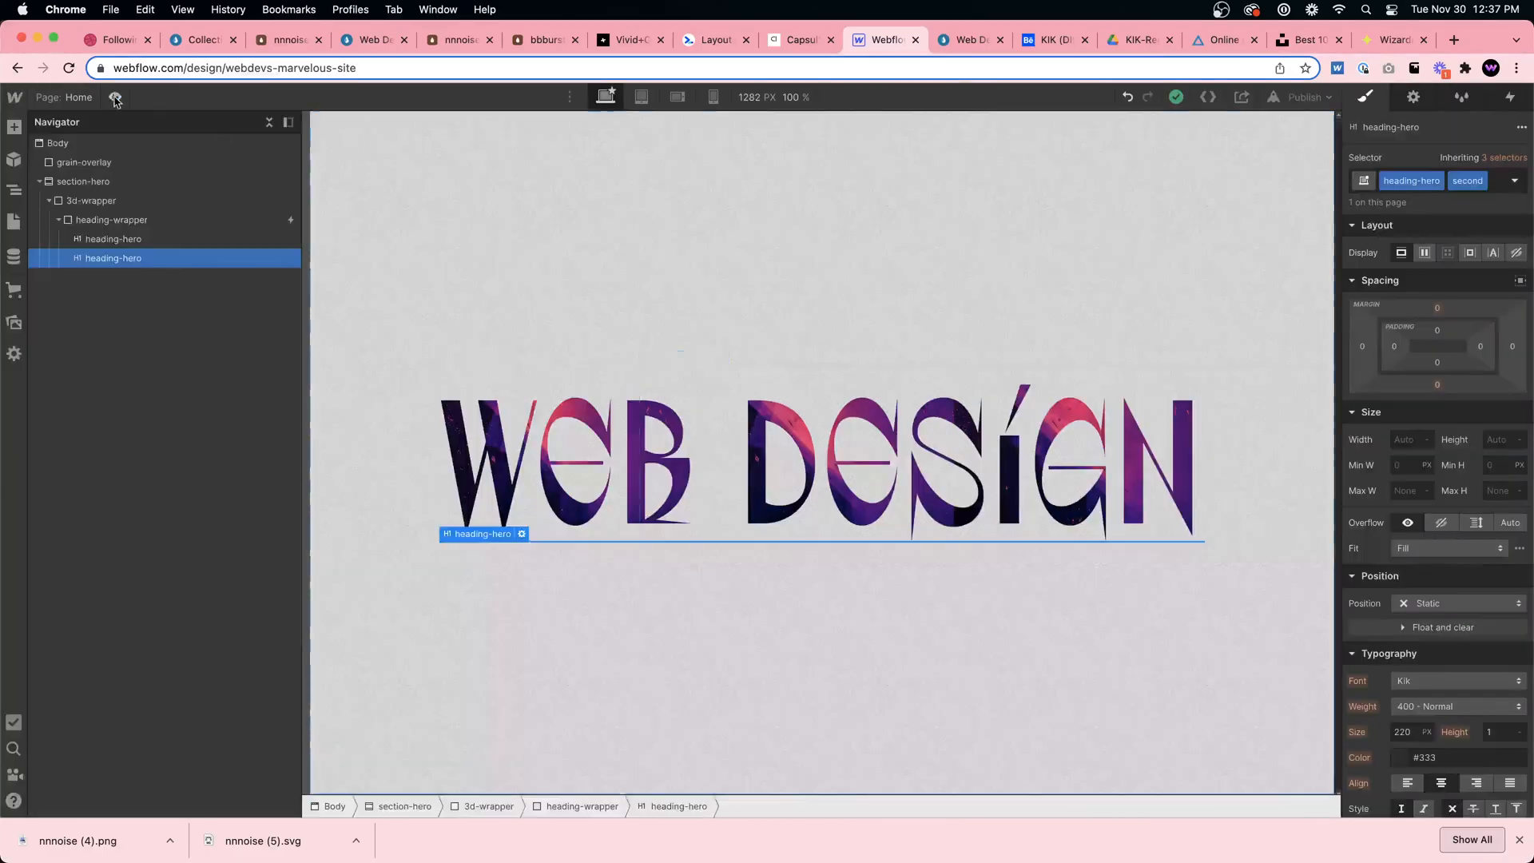
Add a div block inside section-hero and give it the new class corner-decoration
left_click(861, 529)
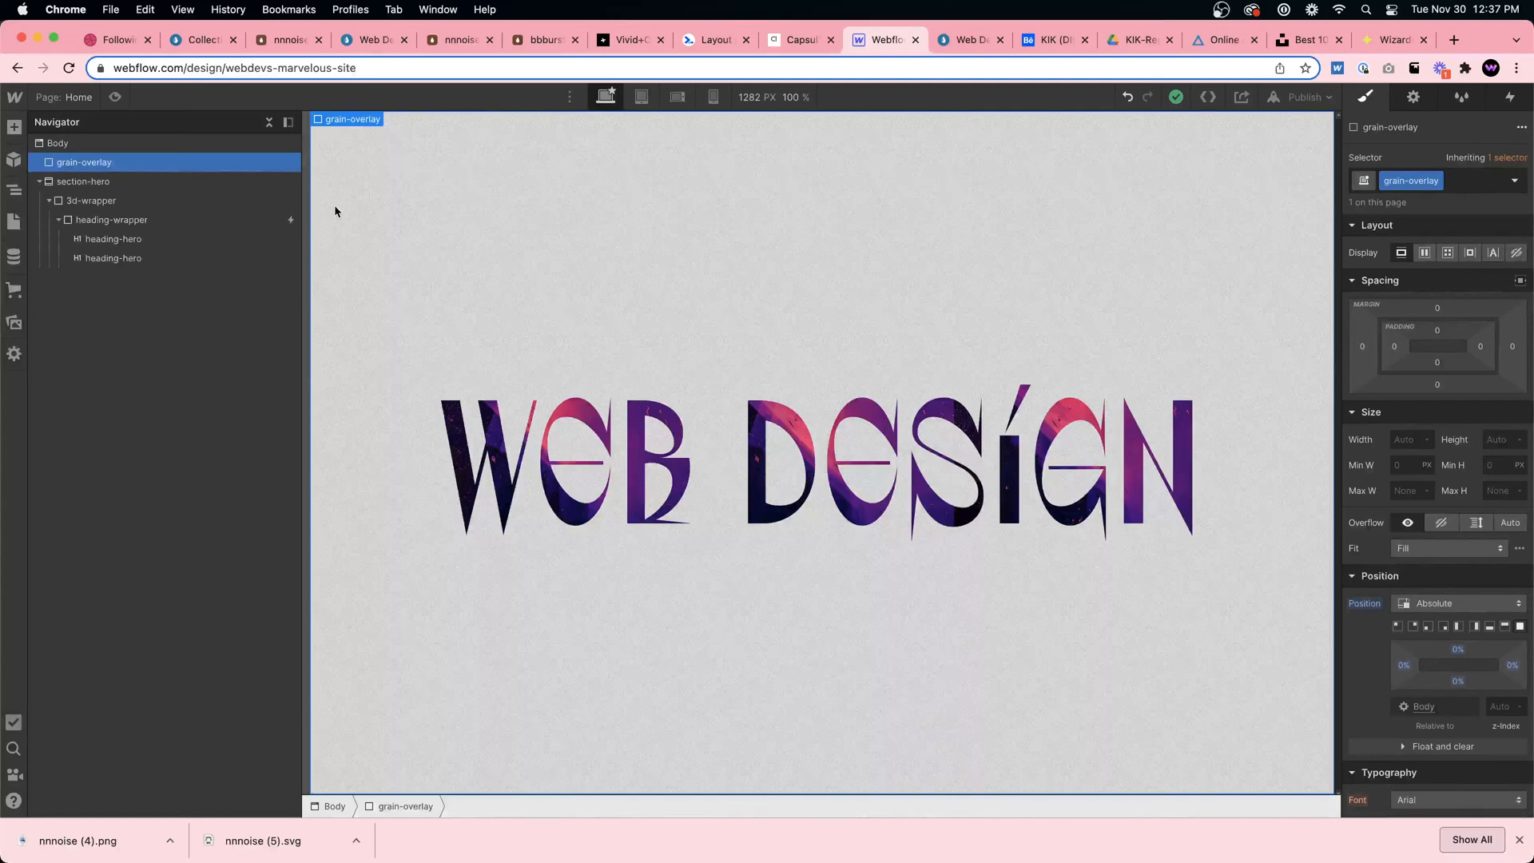
left_click(154, 183)
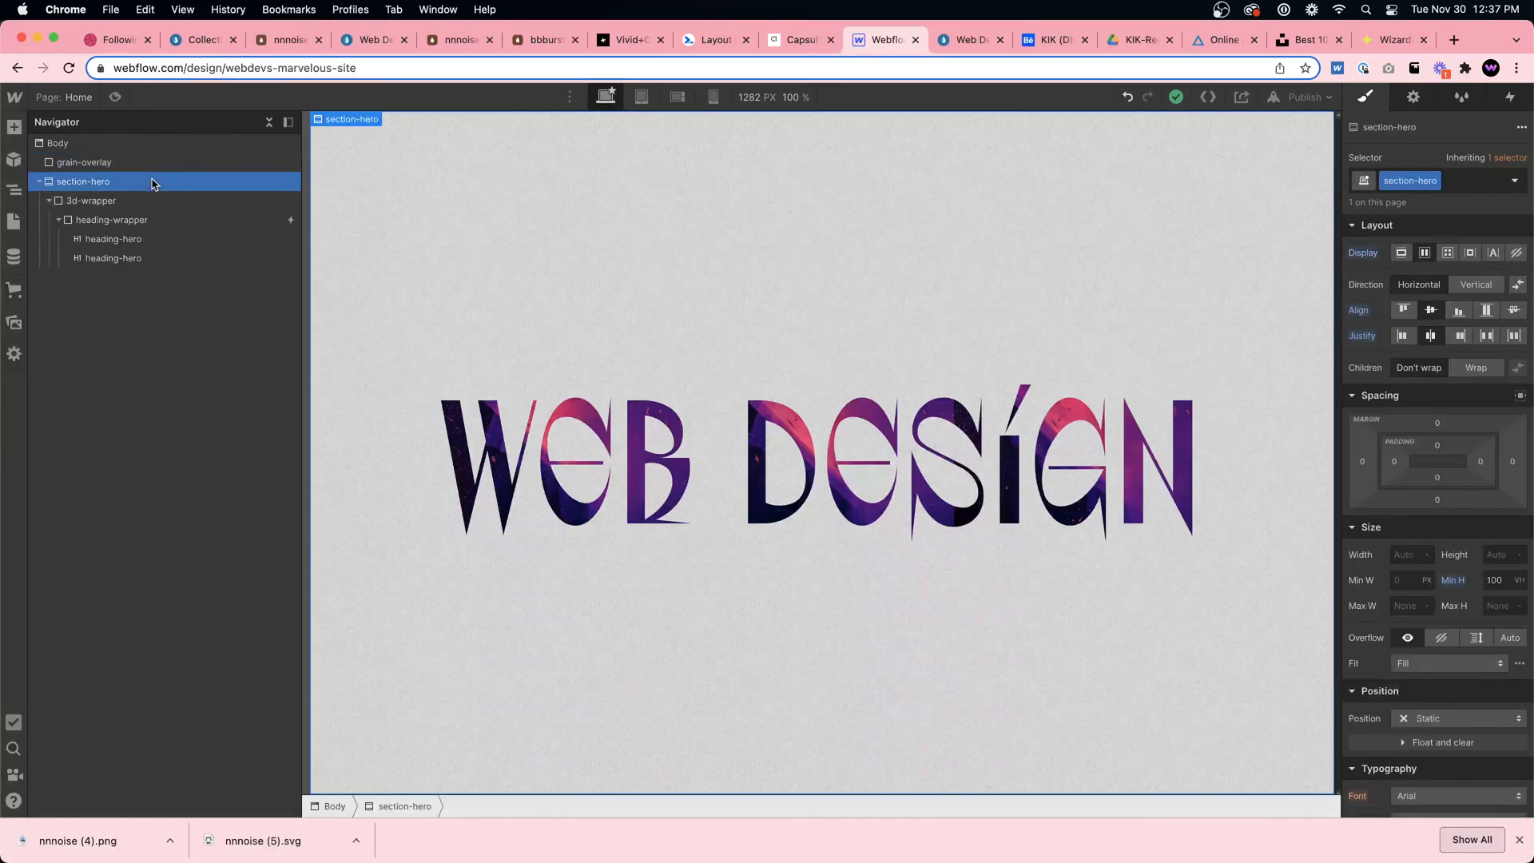
key("super+e")
type("div")
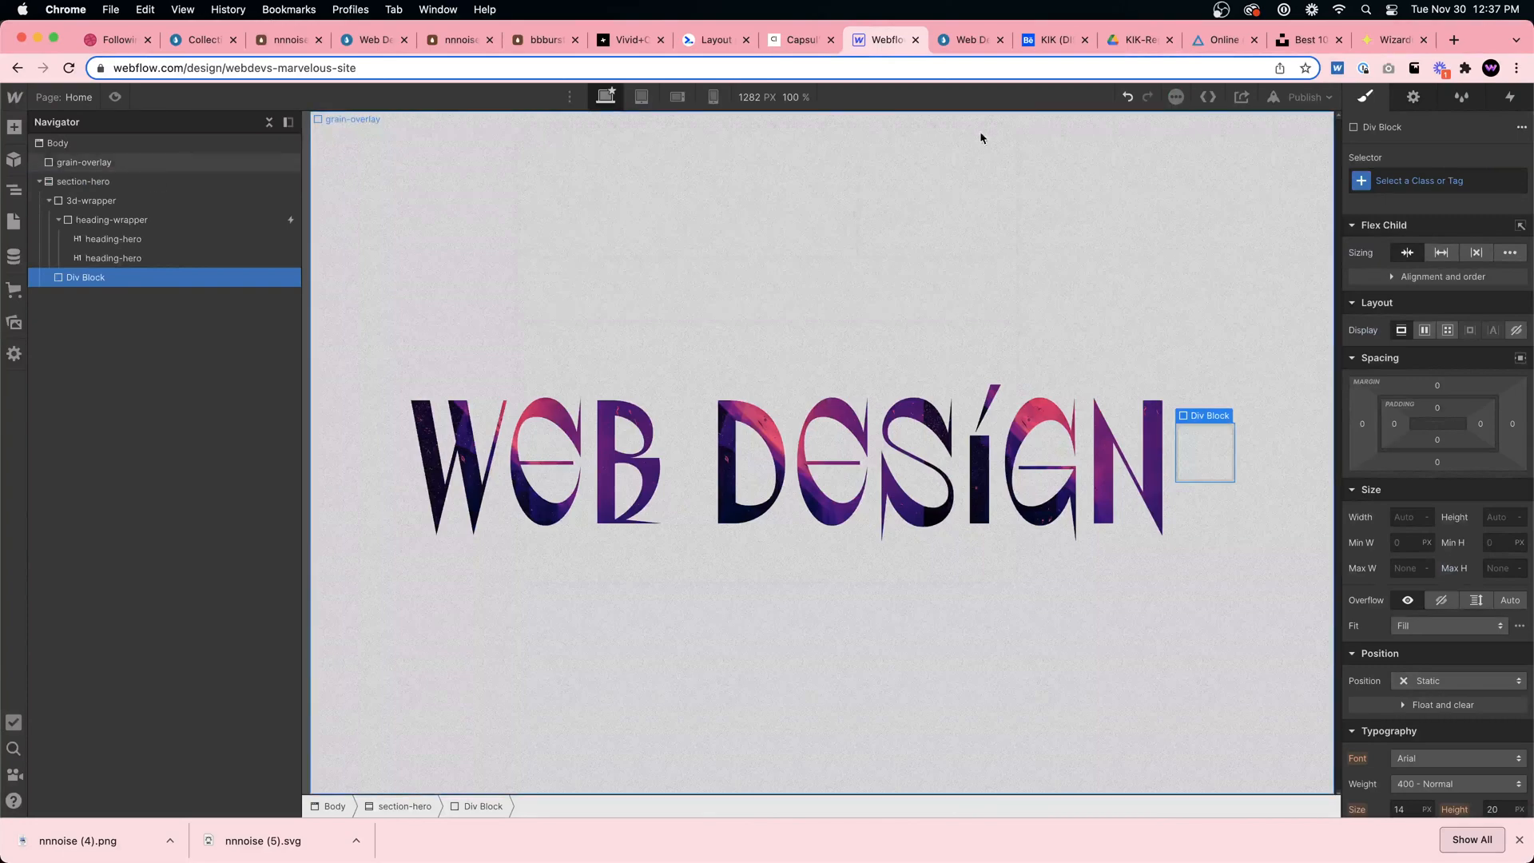
left_click(1419, 181)
type("c")
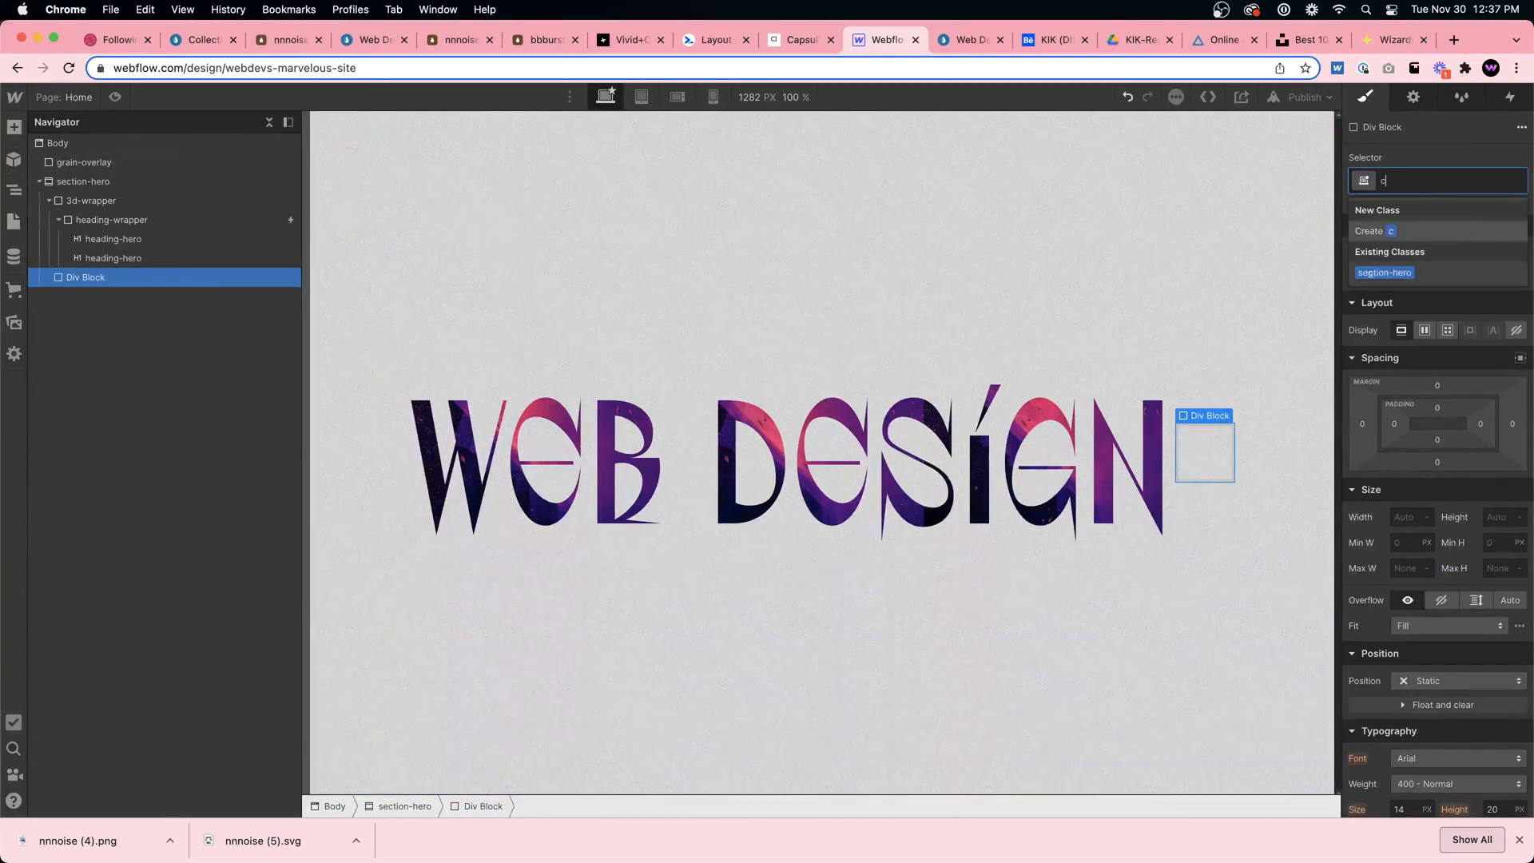
type("orner-decoration")
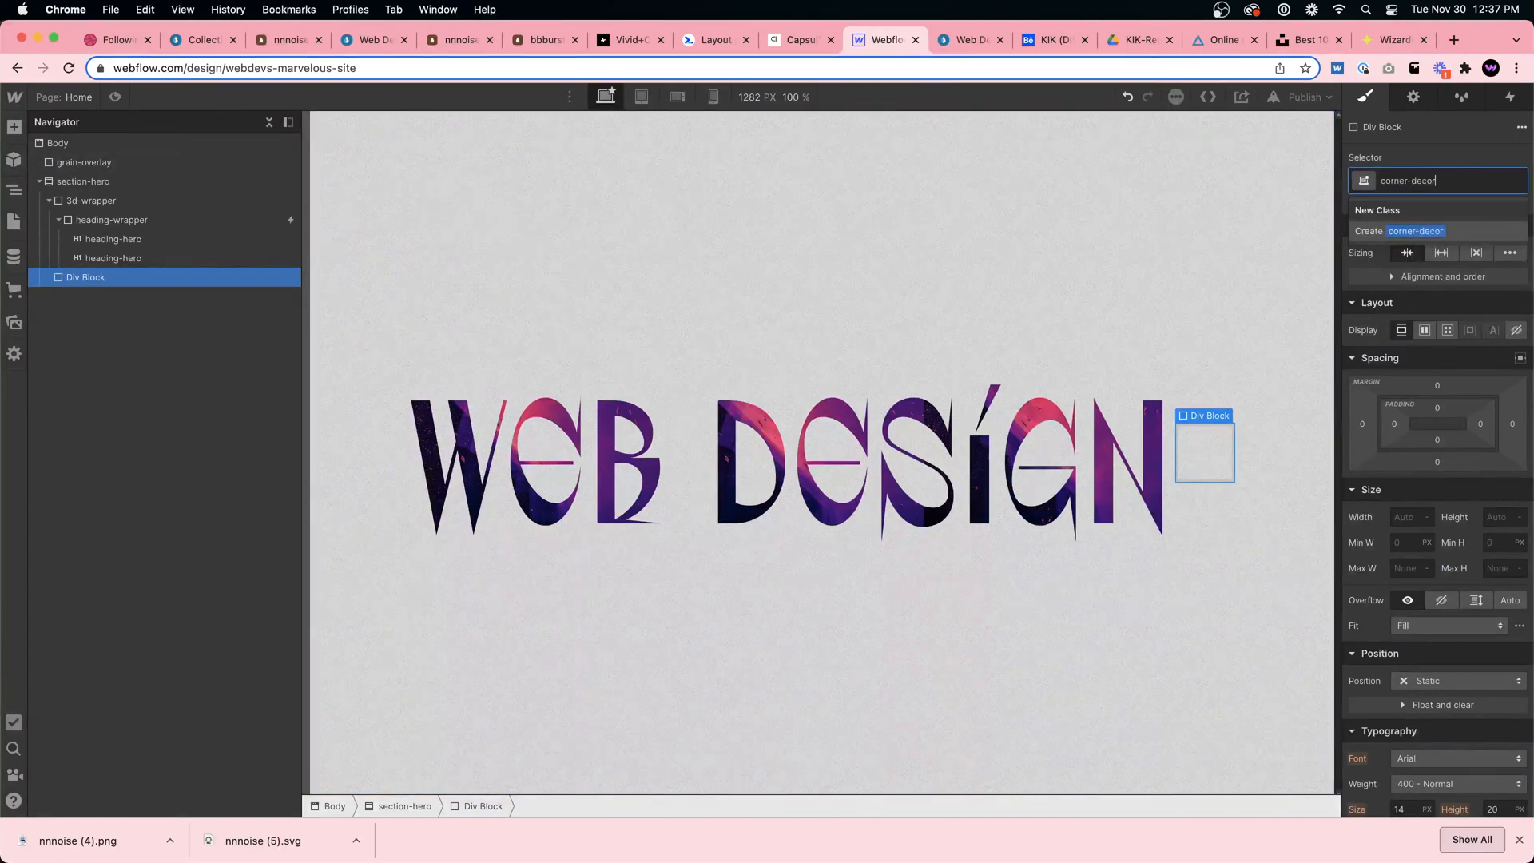
key("Return")
Set the corner-decoration block's width and height to 300 px each
left_click(1404, 517)
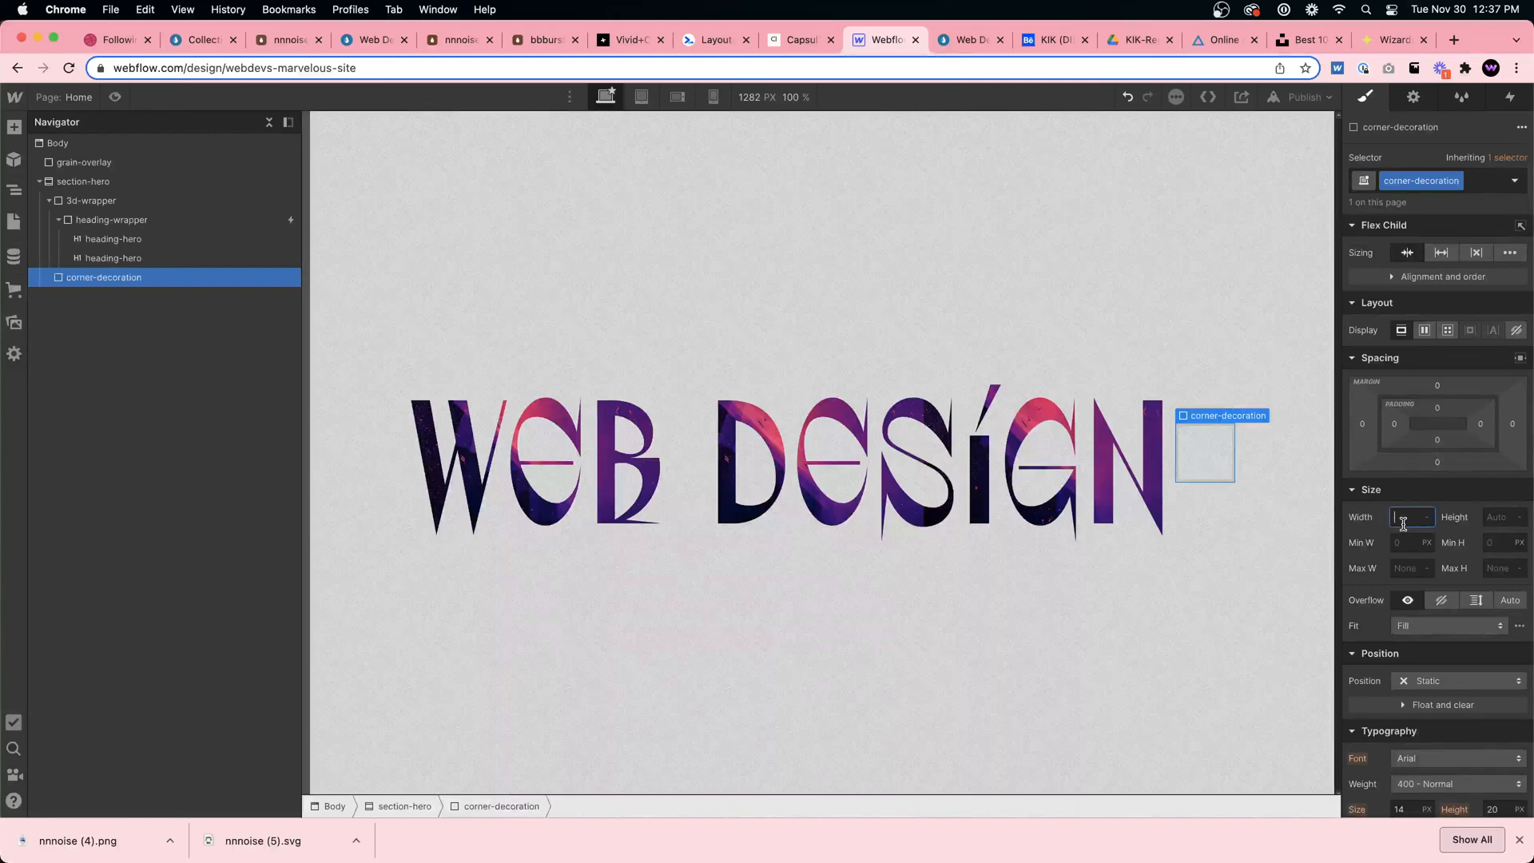
type("300")
key("Tab")
key("Return")
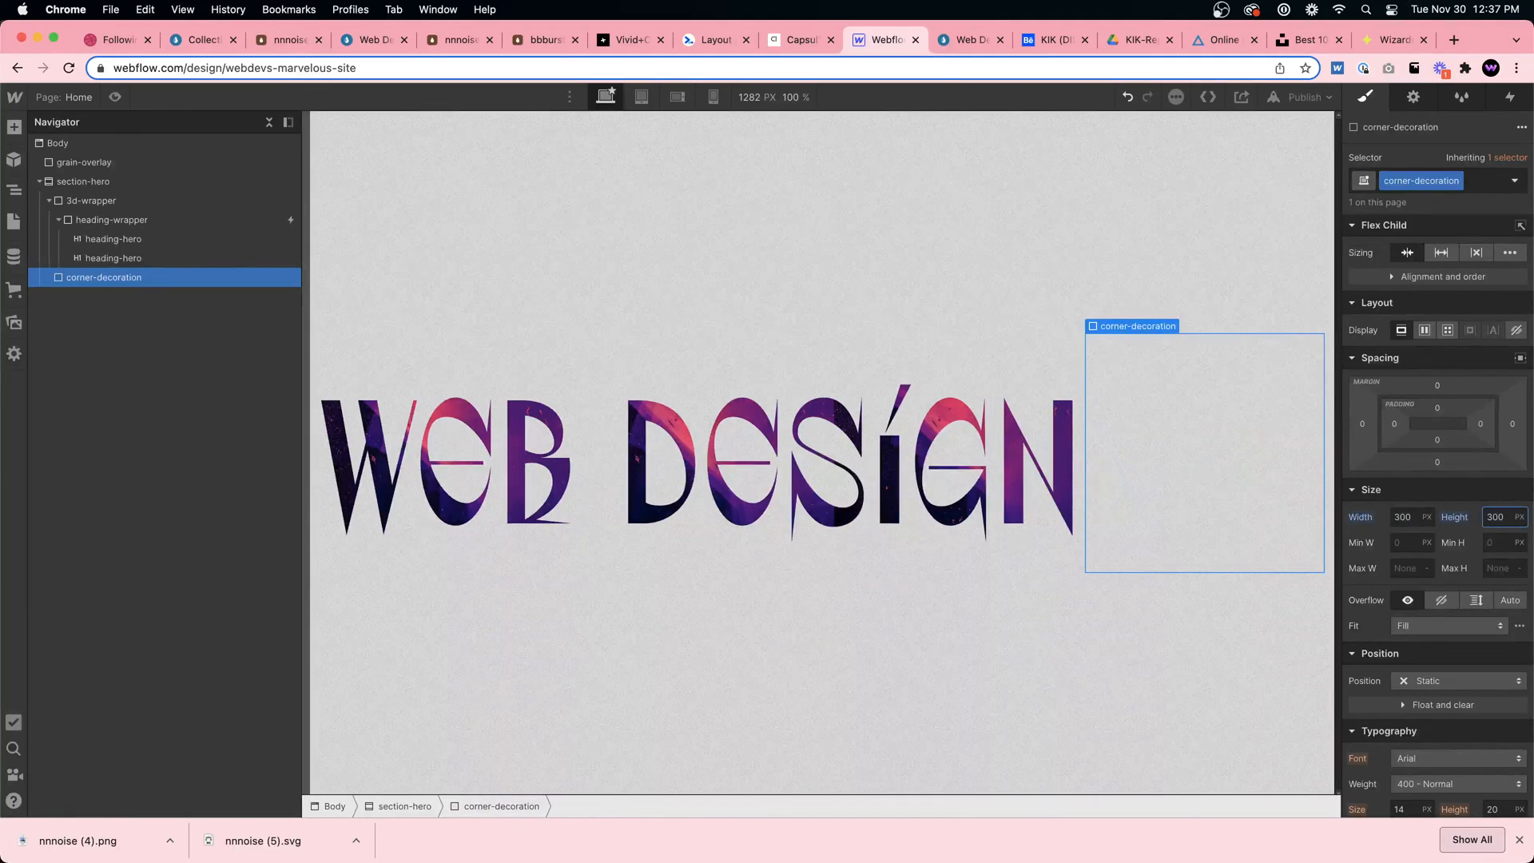
Position the corner-decoration block absolutely in the top-left corner of the page
left_click(1429, 687)
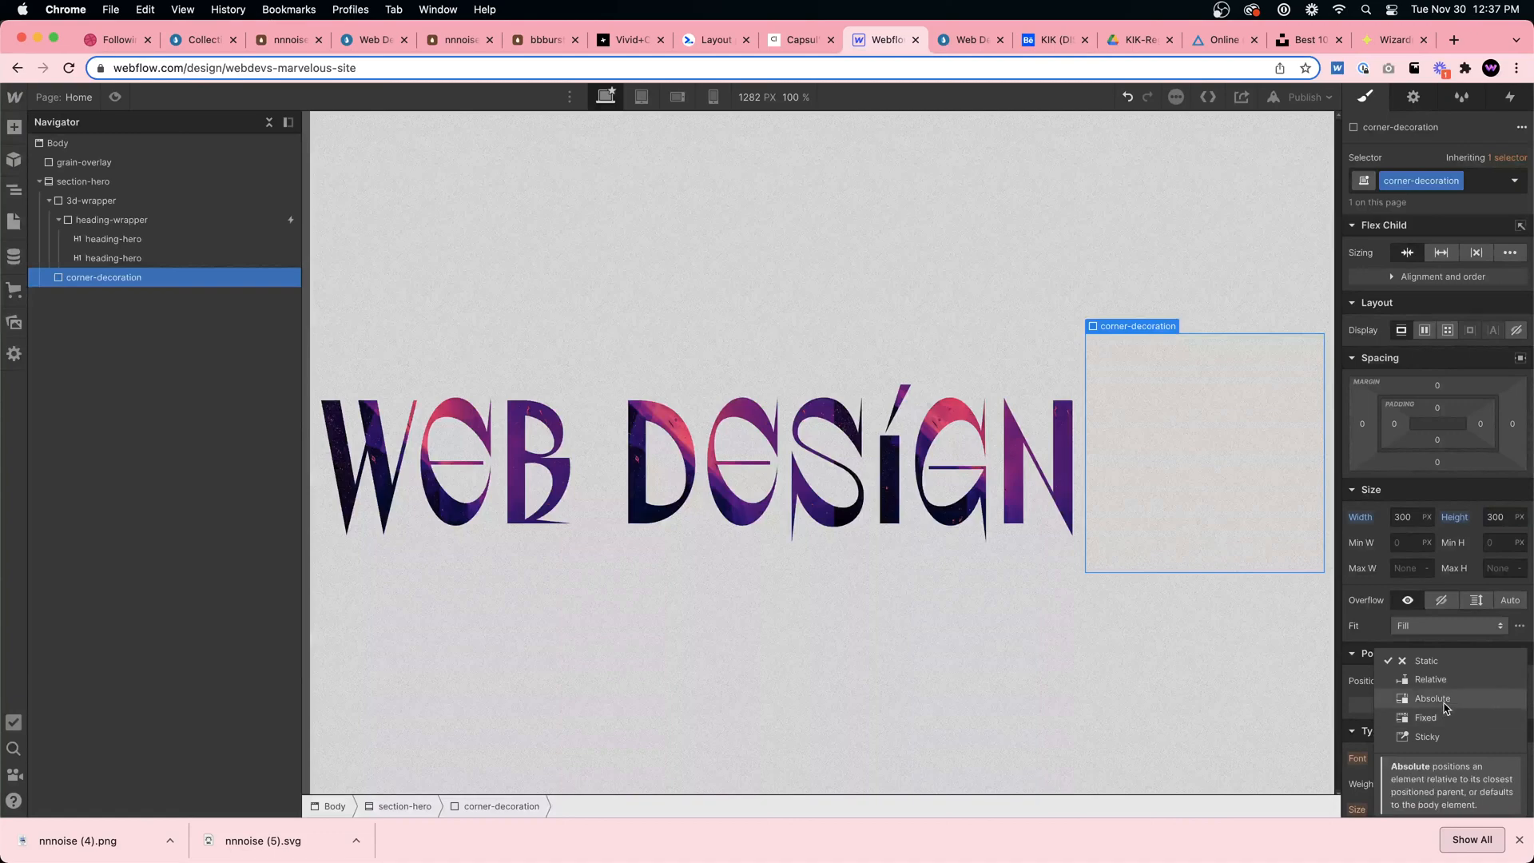
left_click(1433, 698)
left_click(1397, 704)
Give the corner-decoration block a background image using the purple and pink Unsplash photo from the assets
scroll(1439, 655, "down", 4)
scroll(1438, 655, "down", 5)
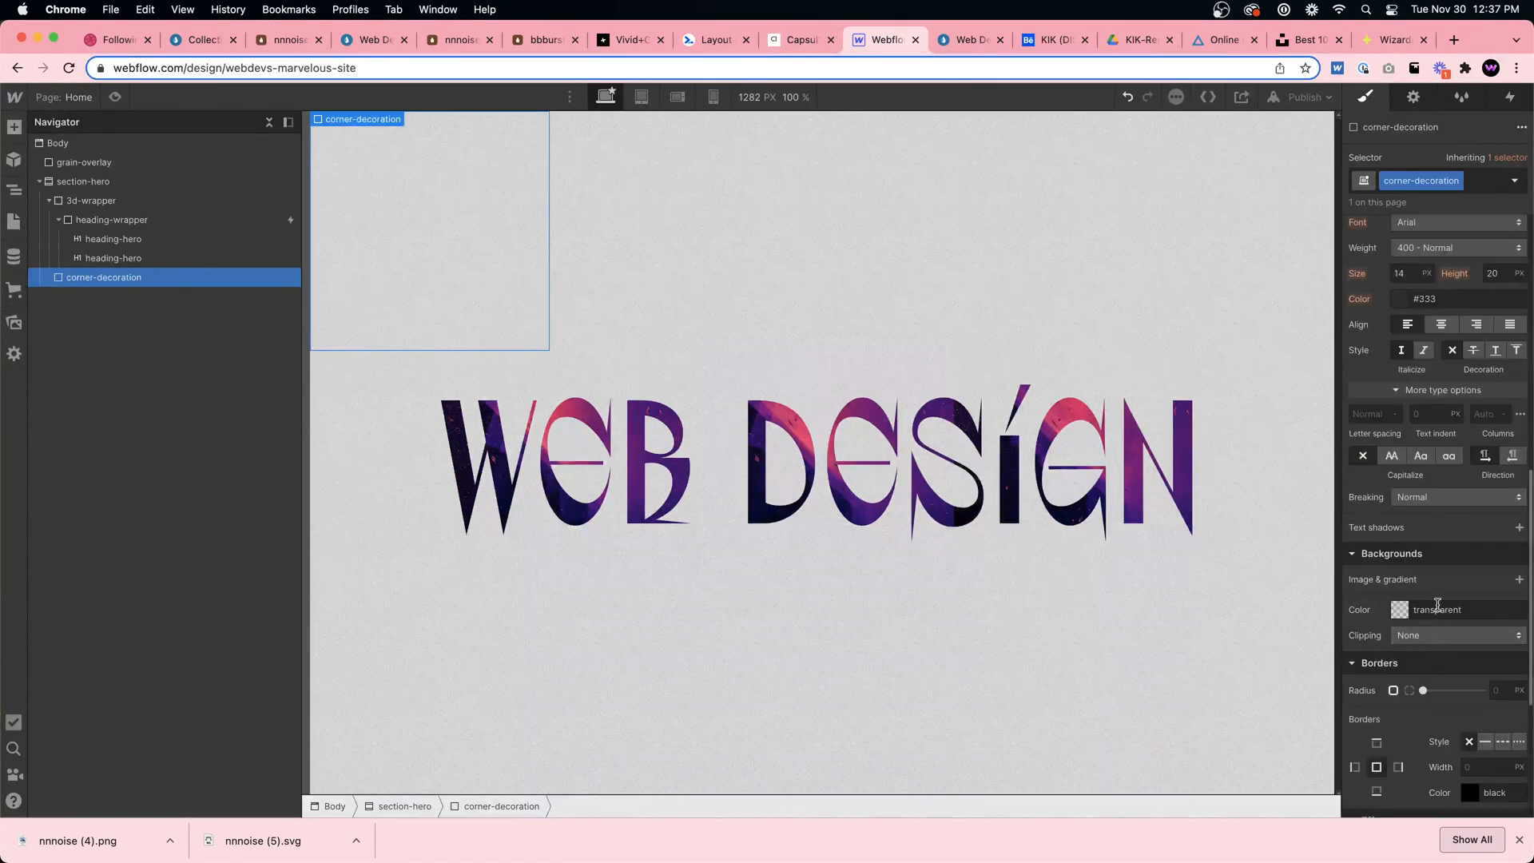
scroll(1447, 496, "down", 5)
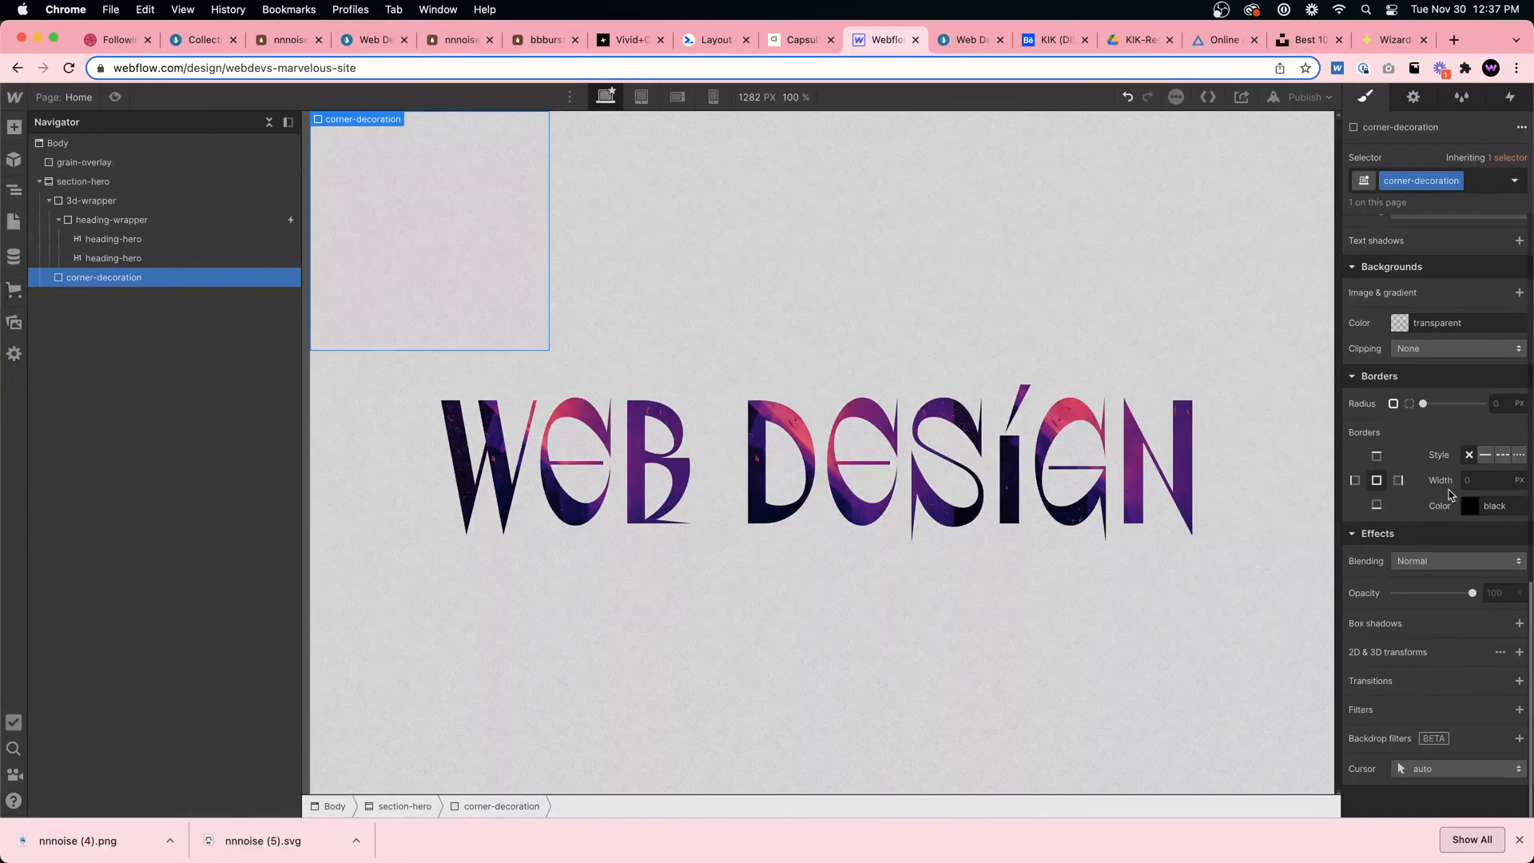
left_click(1519, 292)
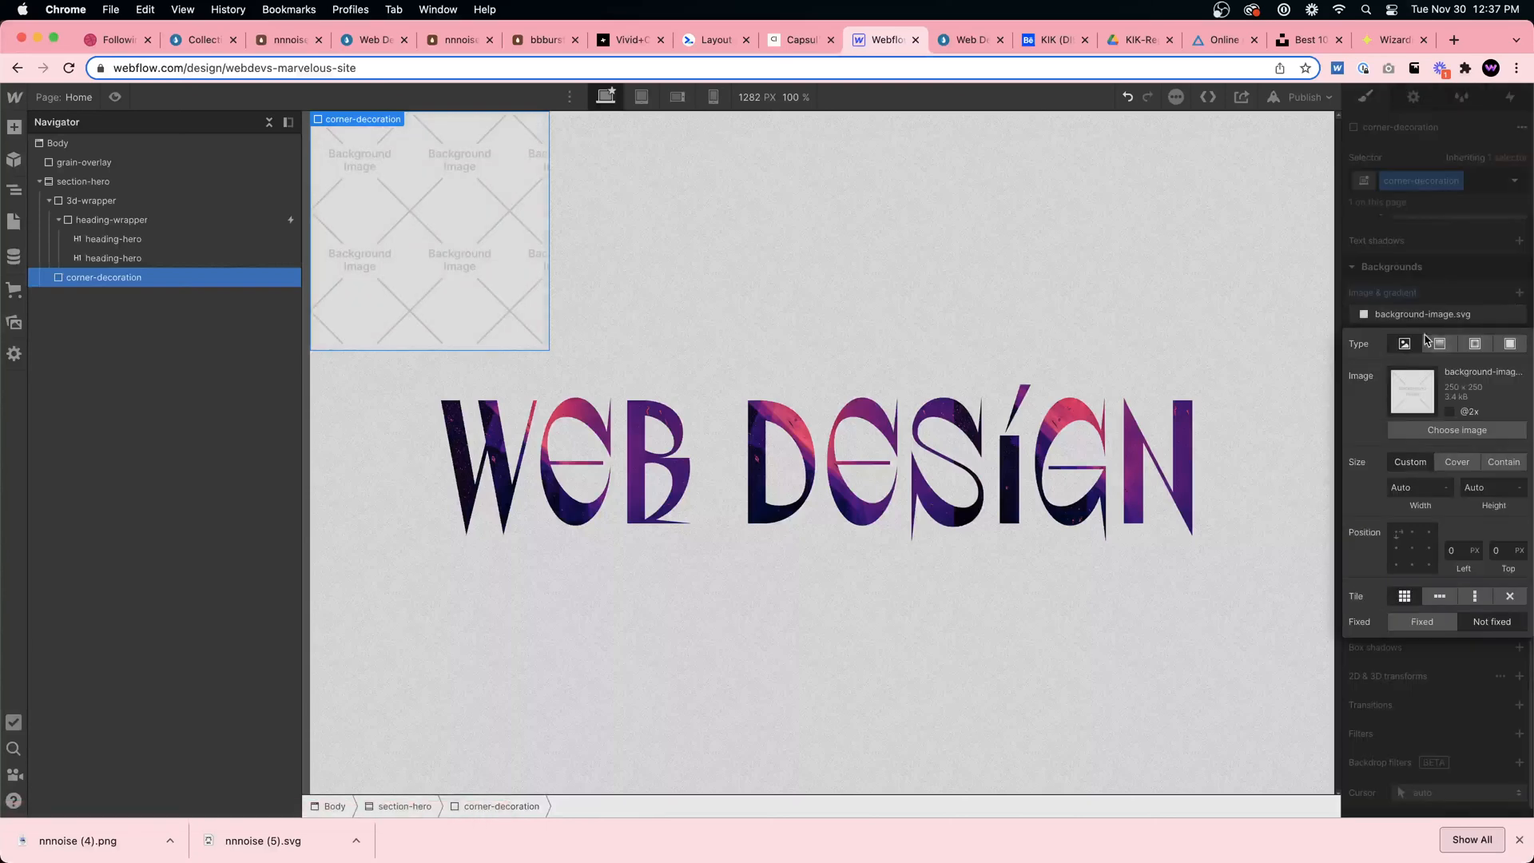
left_click(1457, 430)
left_click(67, 345)
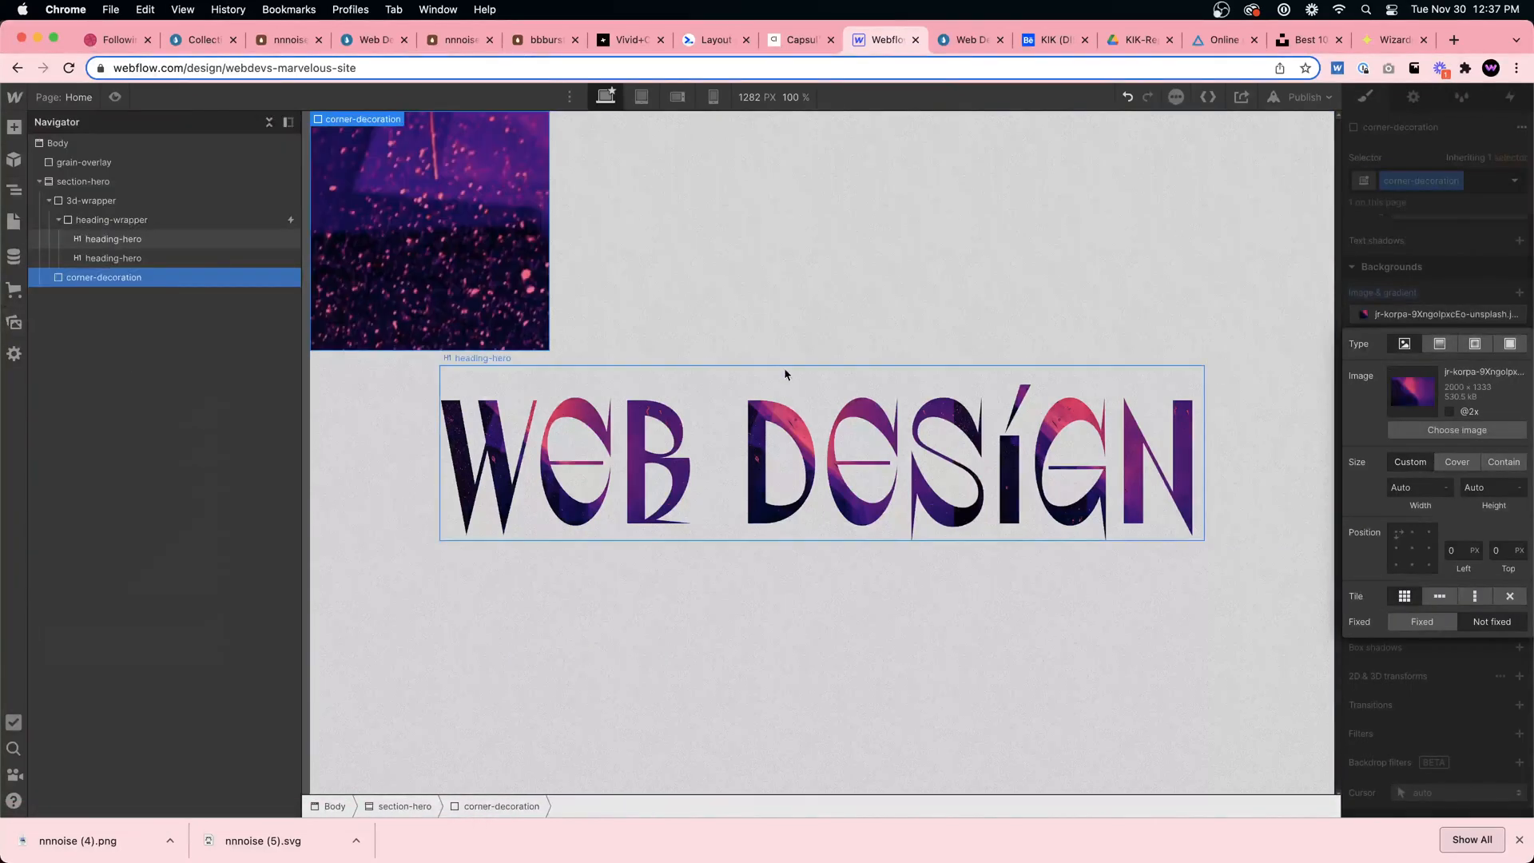
Size the corner-decoration background image to Cover and centre its position
left_click(1442, 468)
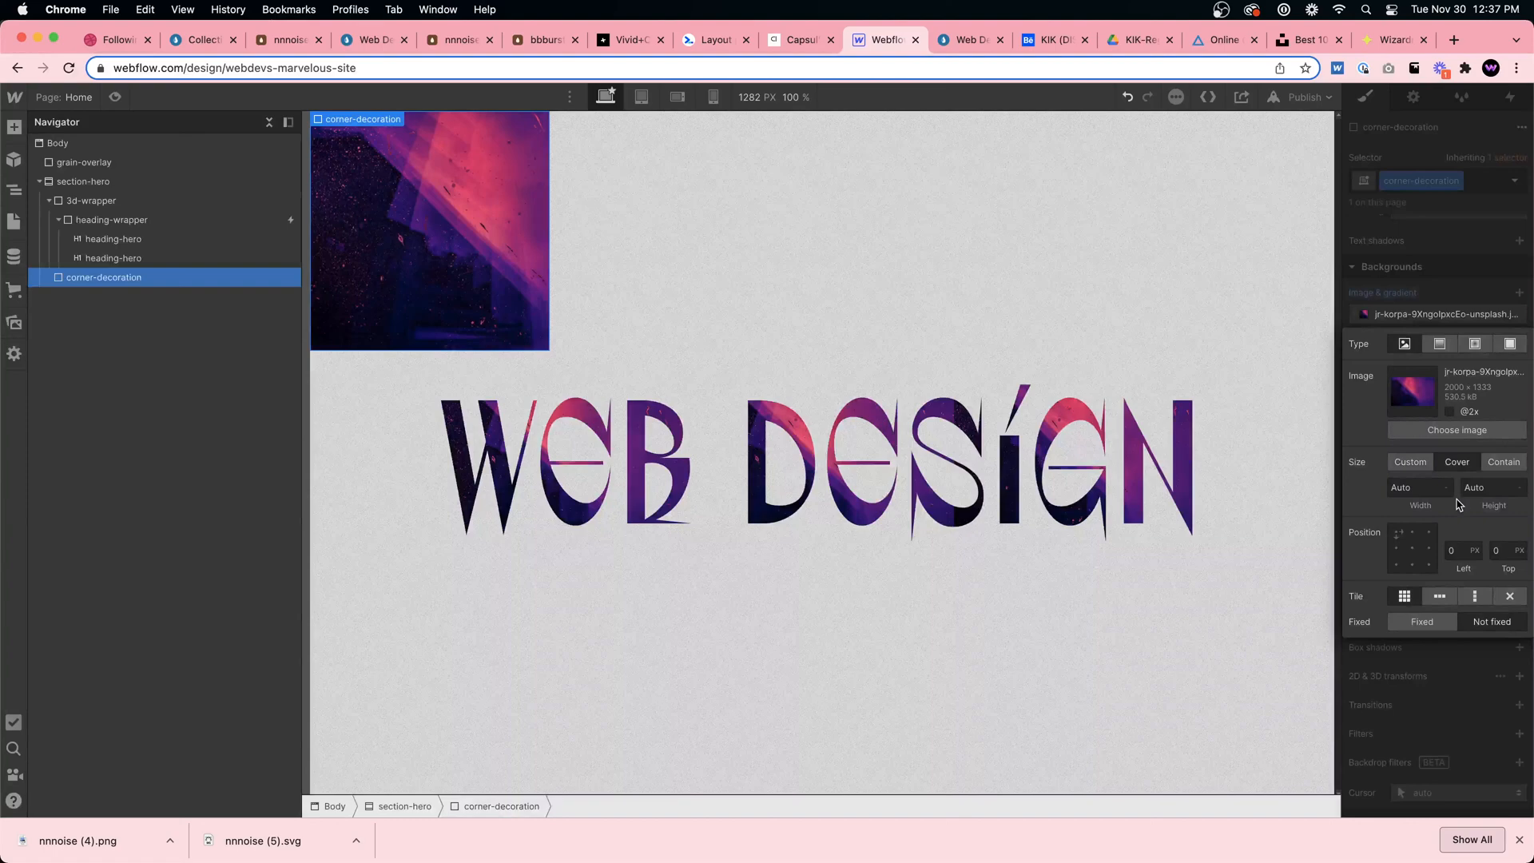
left_click(1413, 549)
left_click(1436, 285)
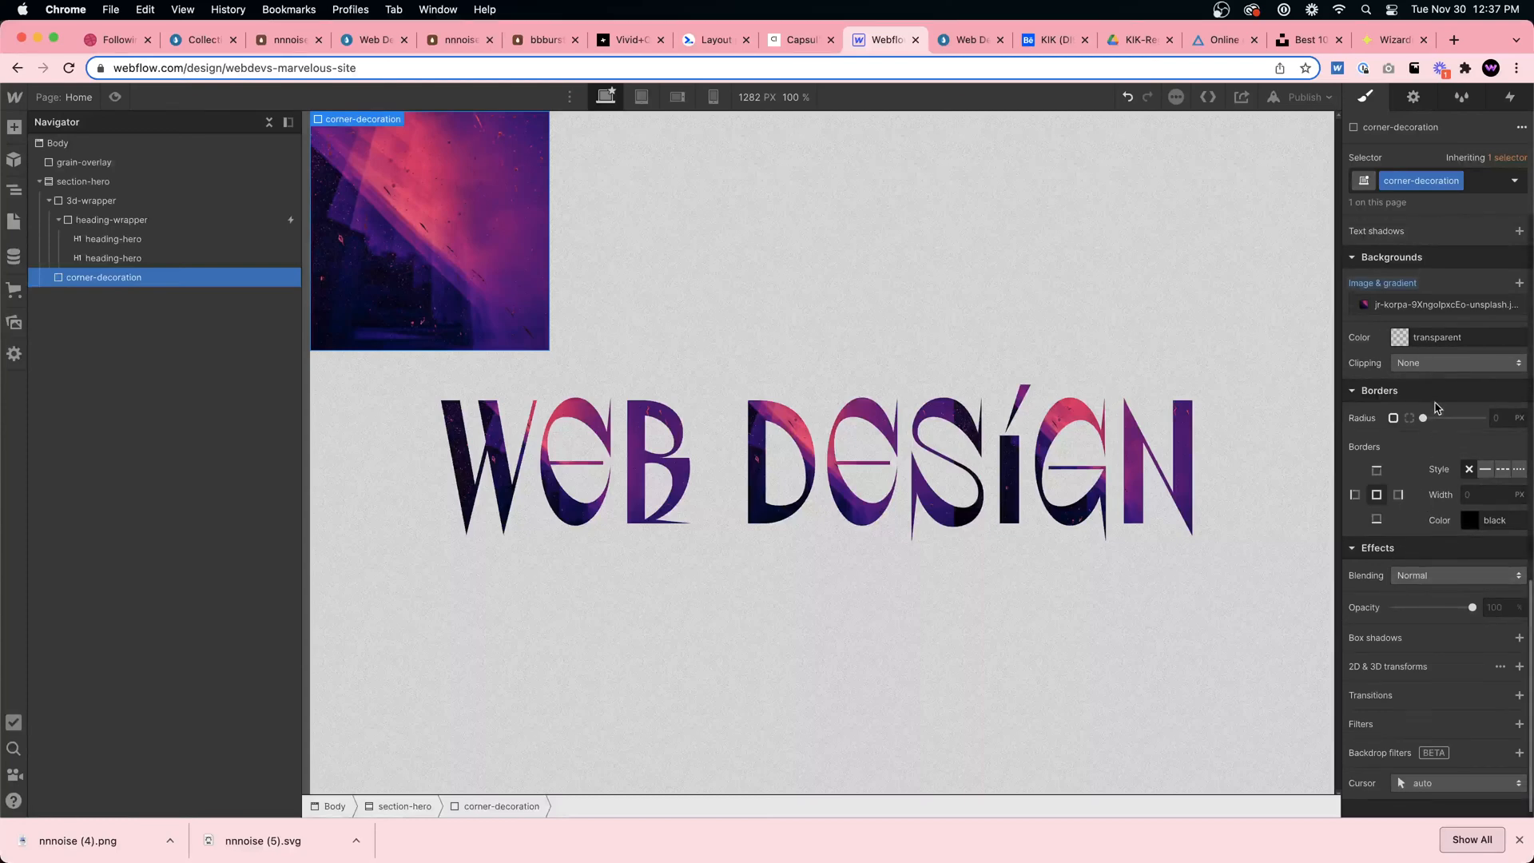
Round only the corner-decoration block's bottom-right corner with a radius of 100%
left_click(1410, 418)
left_click(1496, 470)
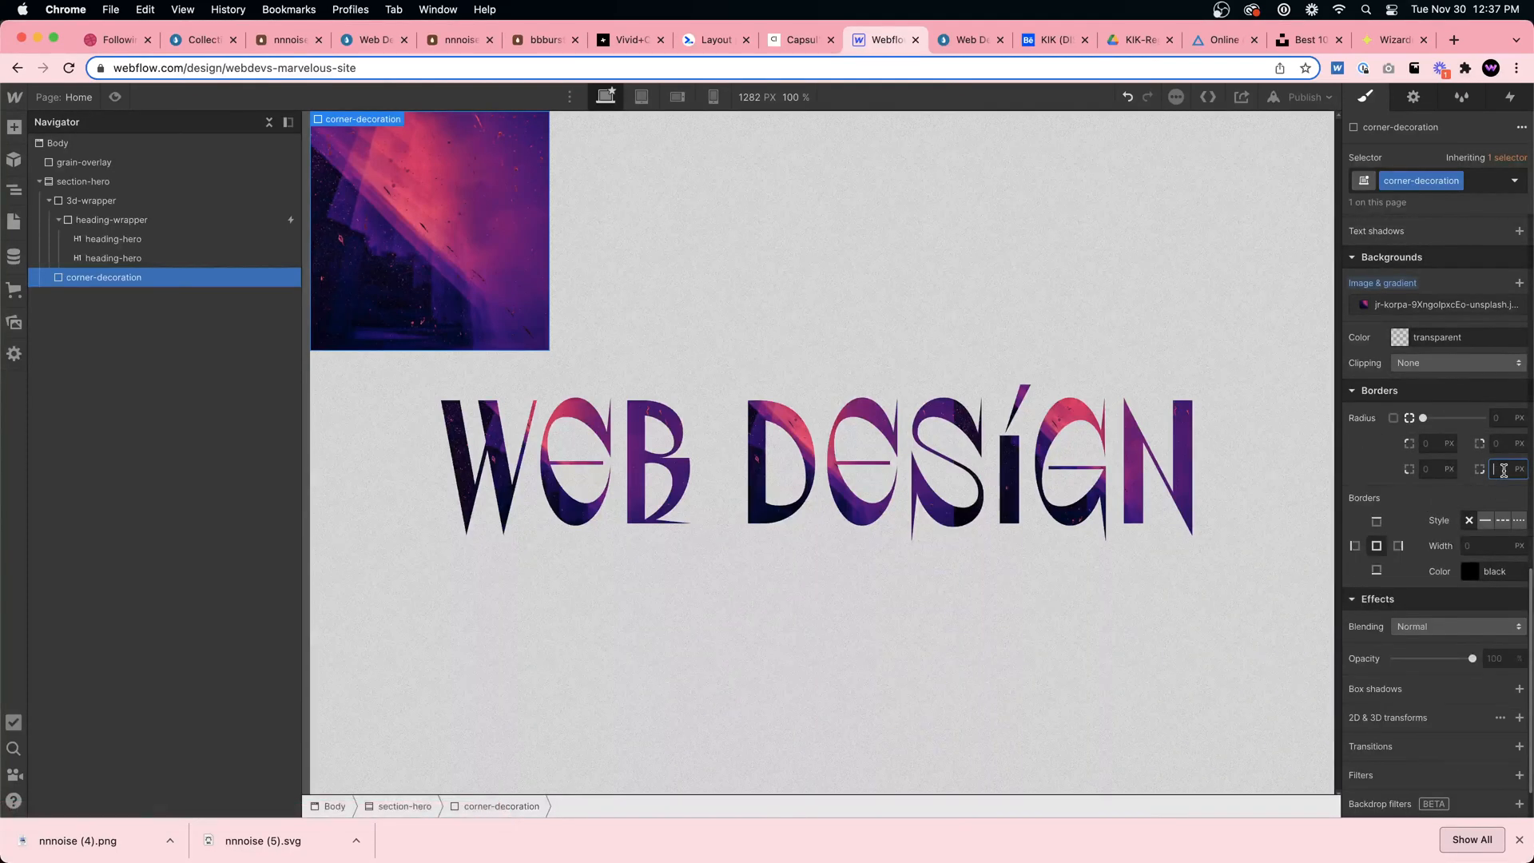
type("1")
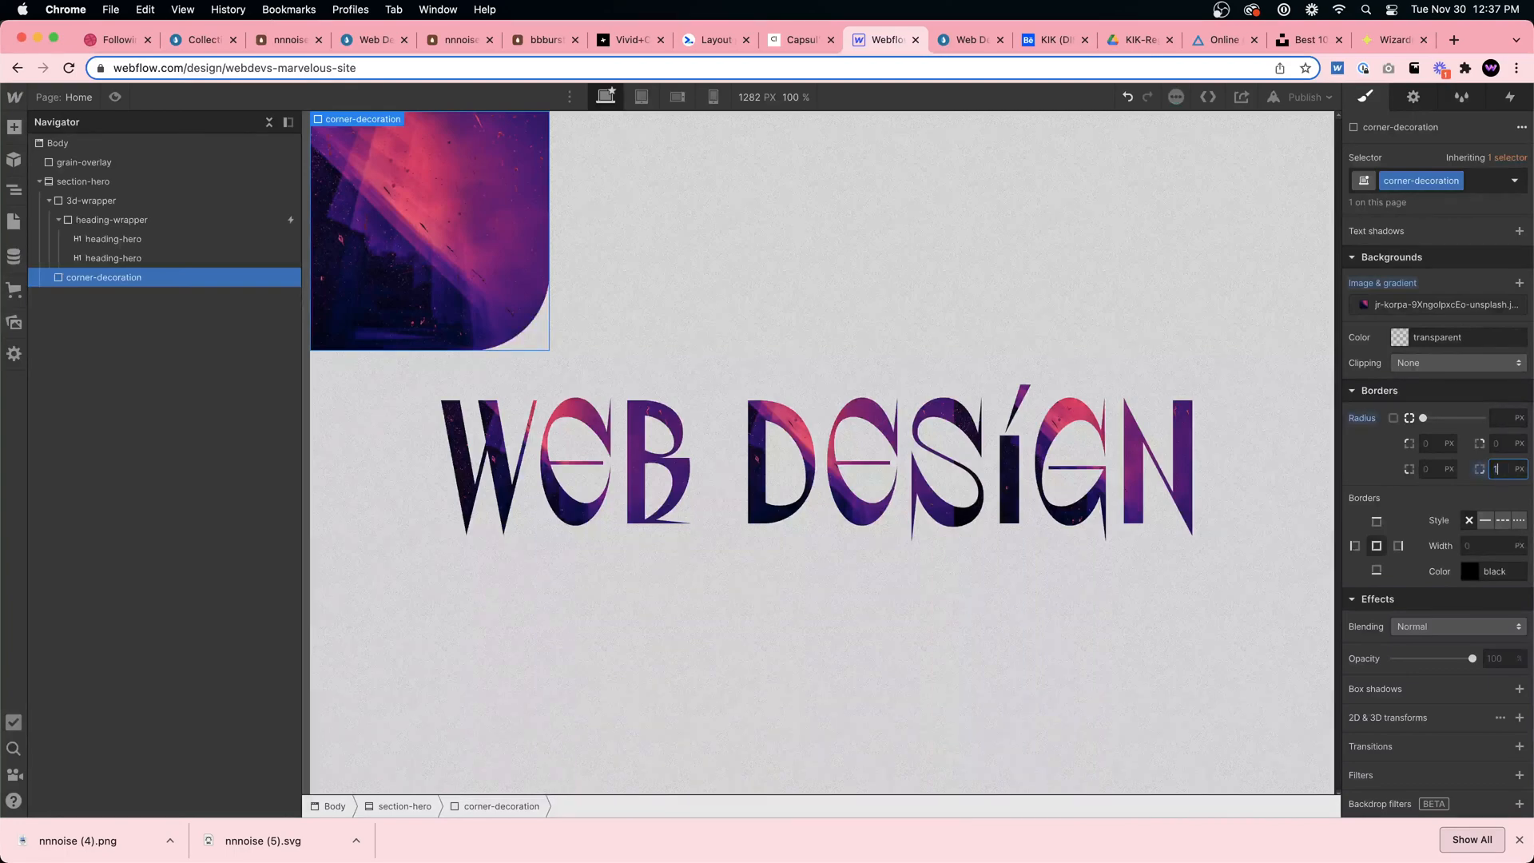
type("00%")
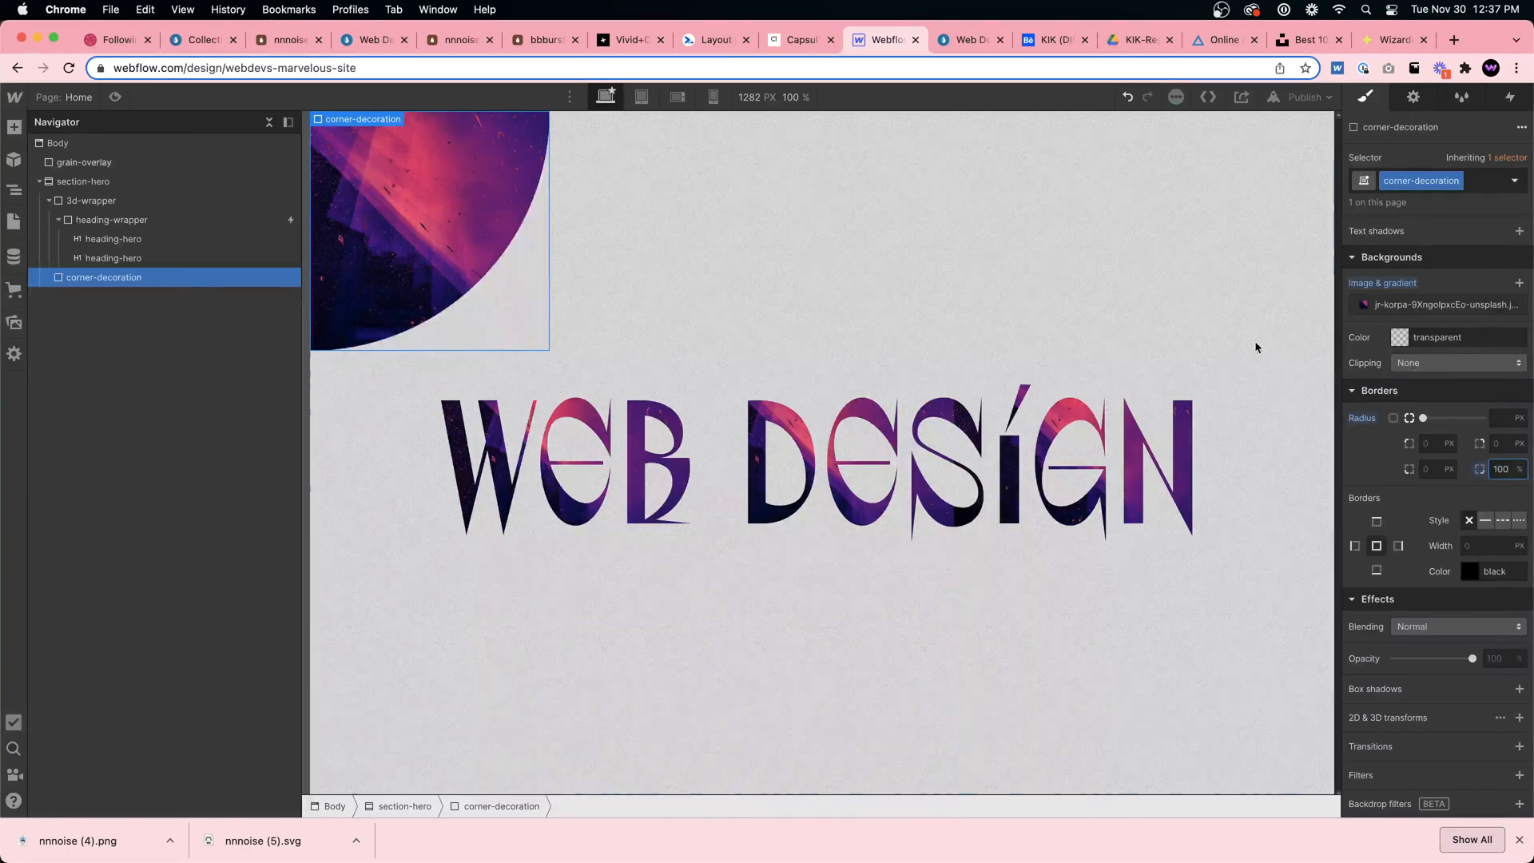
Duplicate the corner-decoration block inside the hero section
left_click(603, 264)
left_click(482, 206)
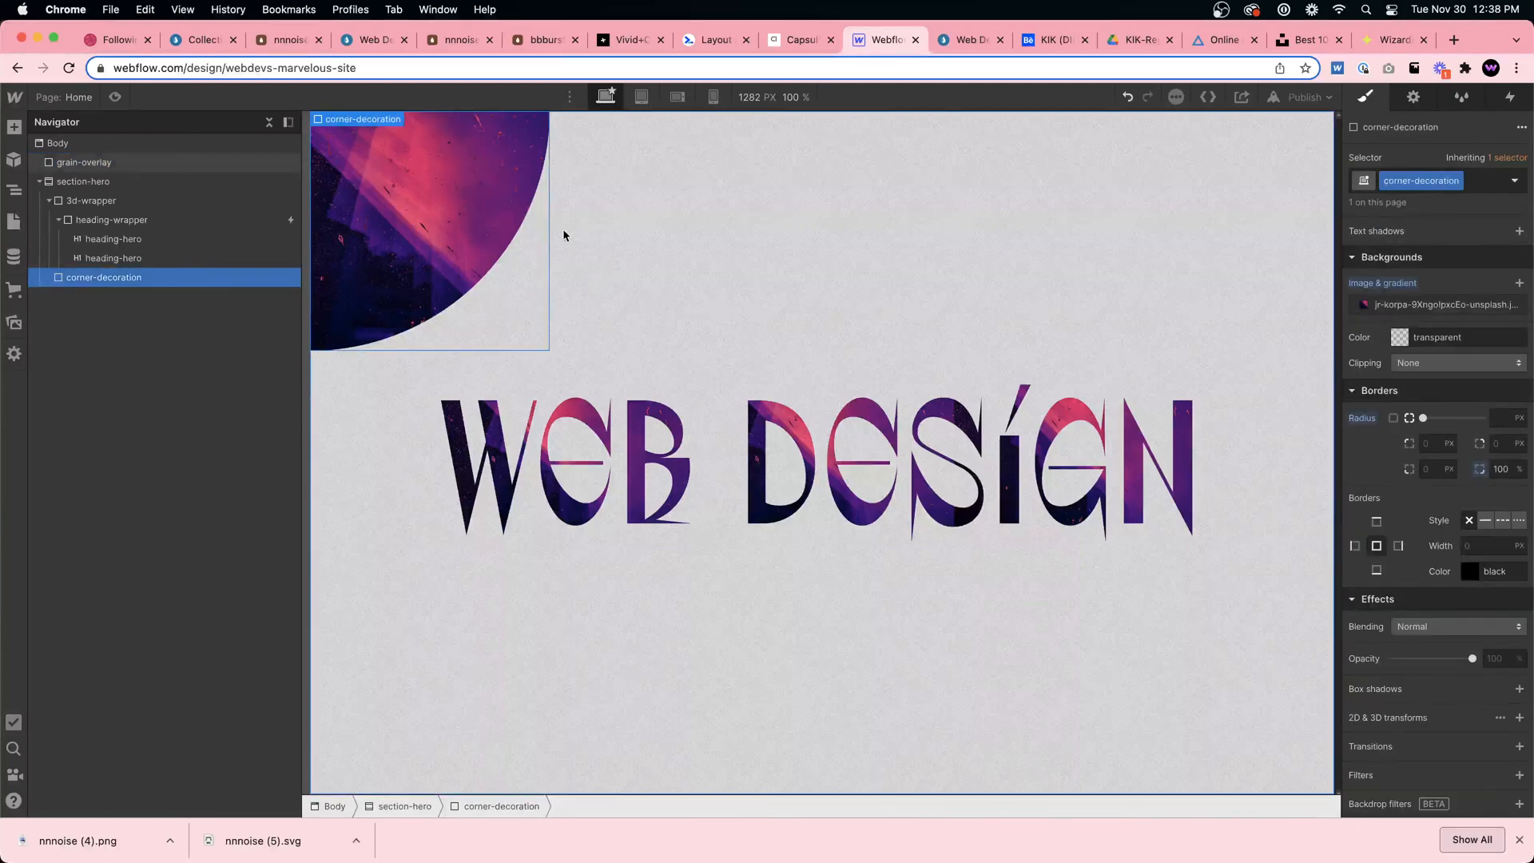
key("super+v")
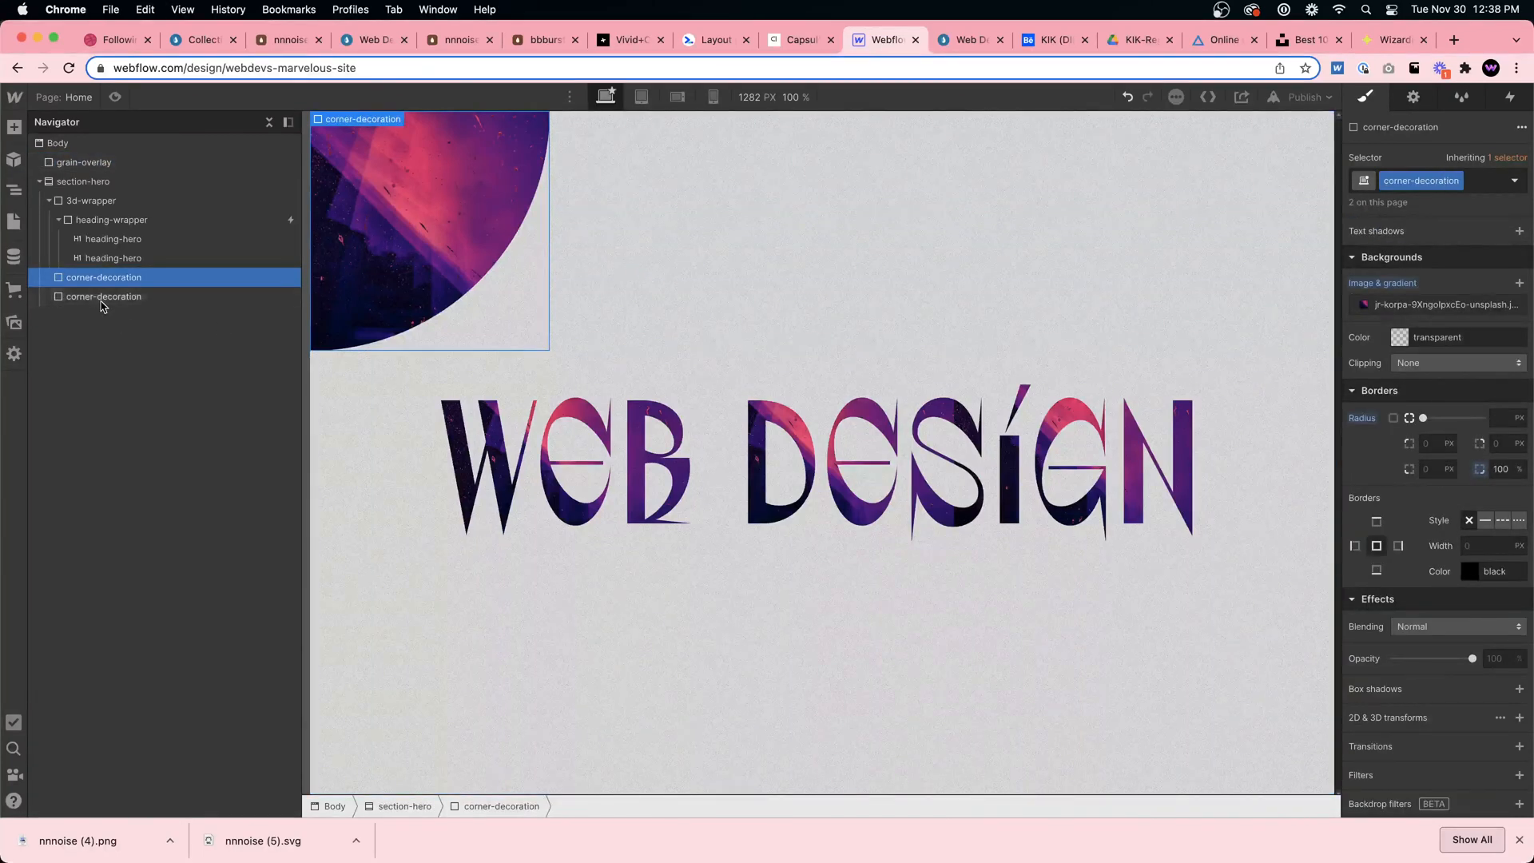
Add the combo class "2" to the duplicated corner-decoration block and anchor it absolutely in the page's bottom-right corner
left_click(1492, 183)
type("2")
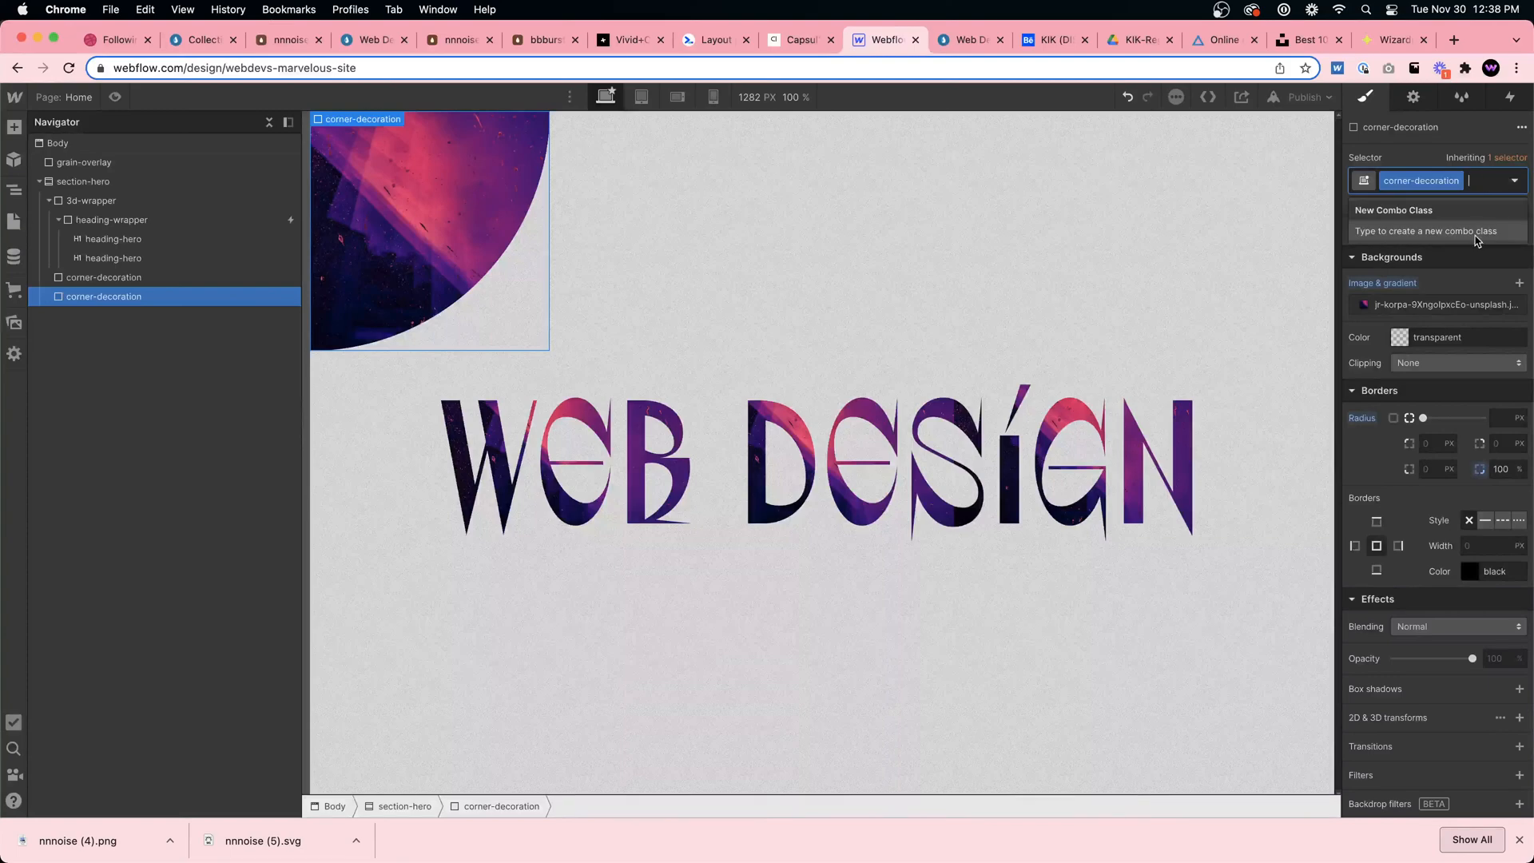
key("Return")
scroll(1481, 479, "down", 5)
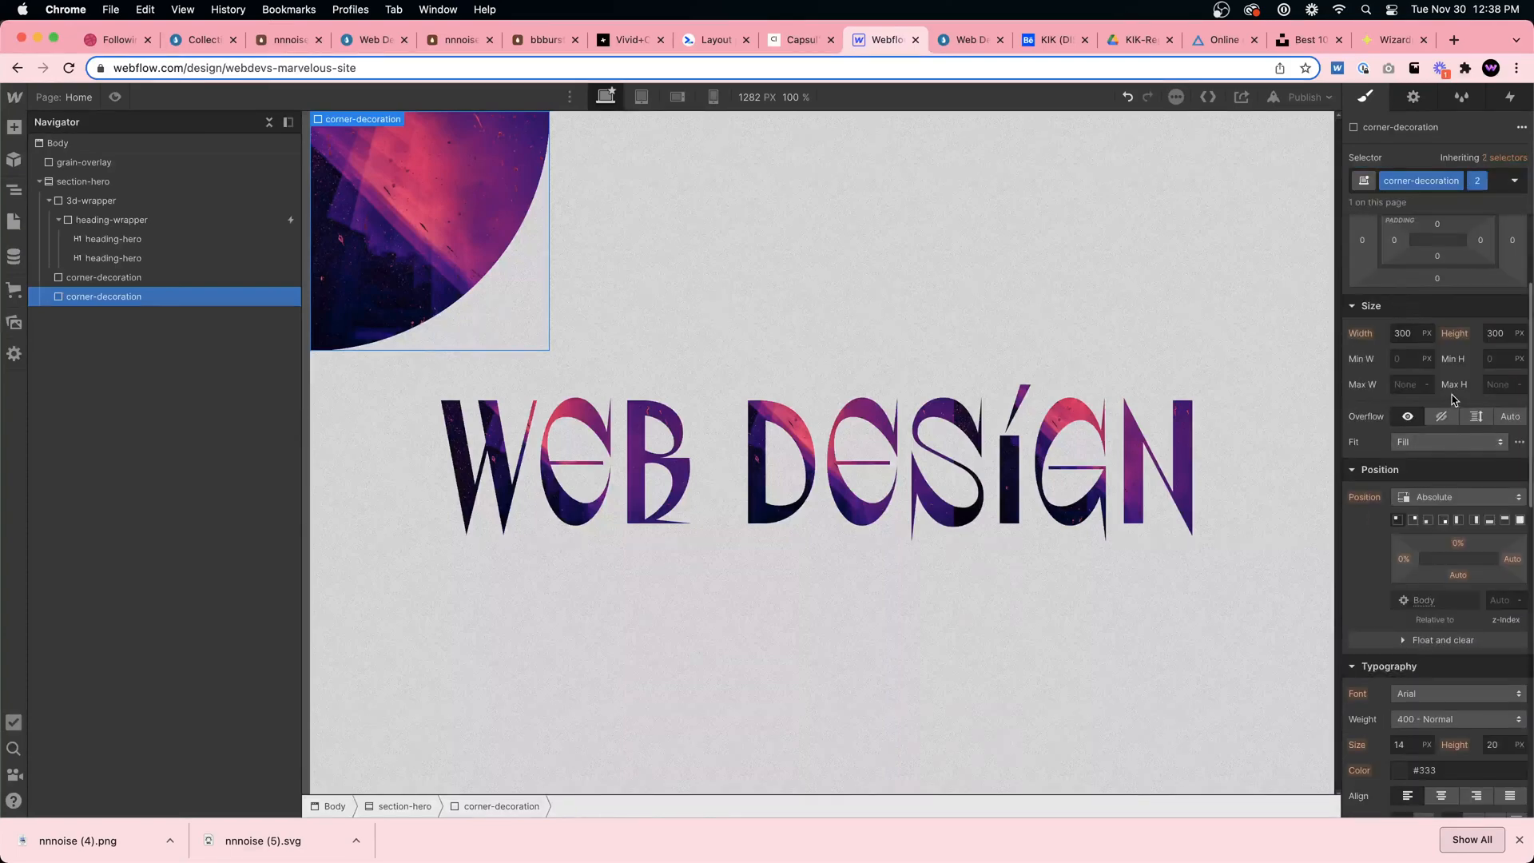
left_click(1444, 523)
Round the top-left corner of the second corner-decoration block with a radius of 100% and preview the page
scroll(1445, 529, "down", 10)
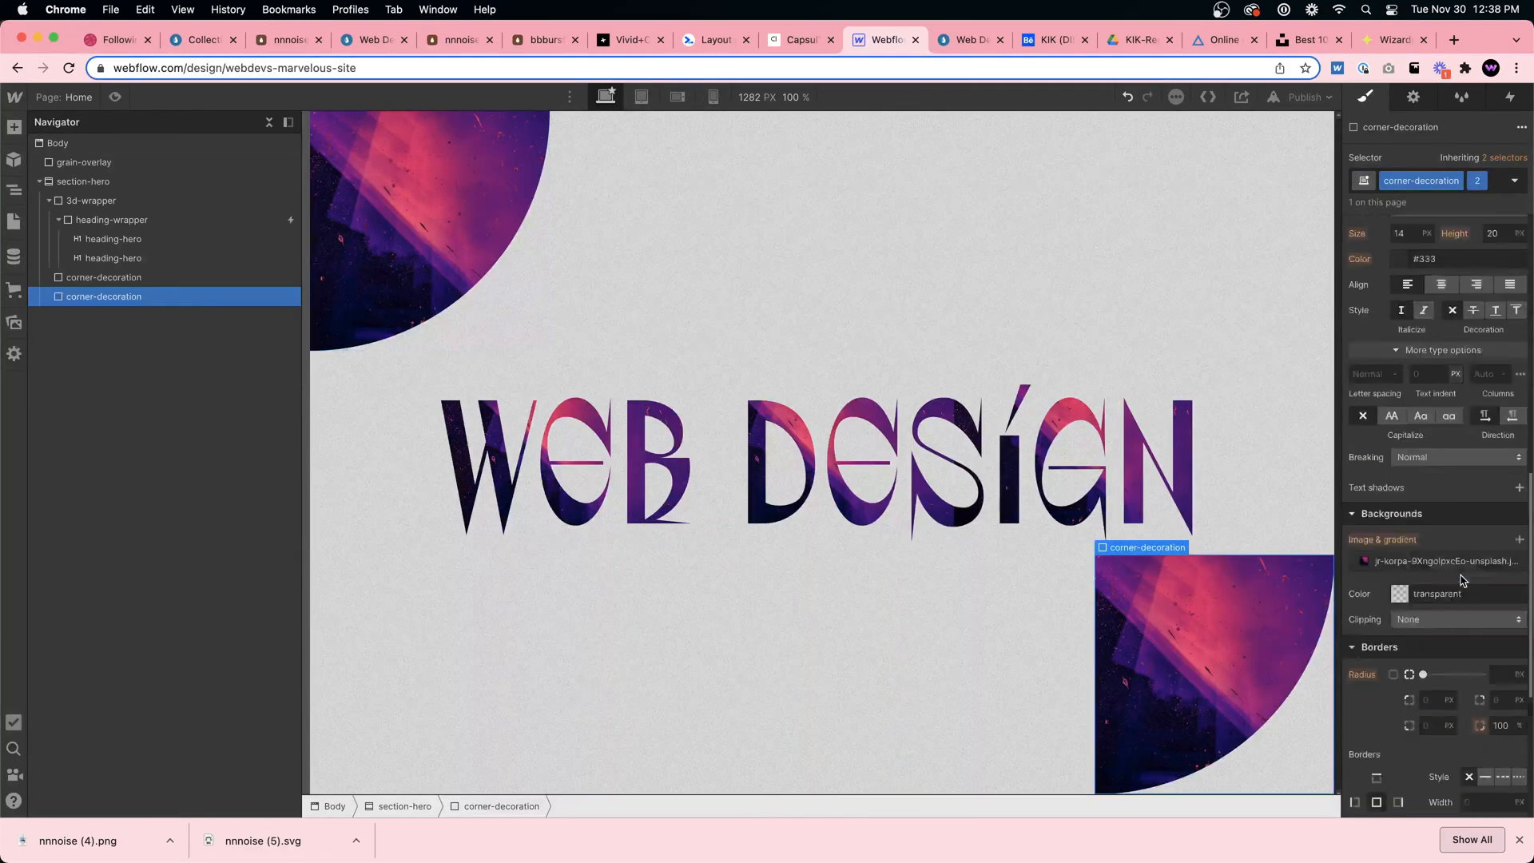
left_click(1426, 379)
type("1")
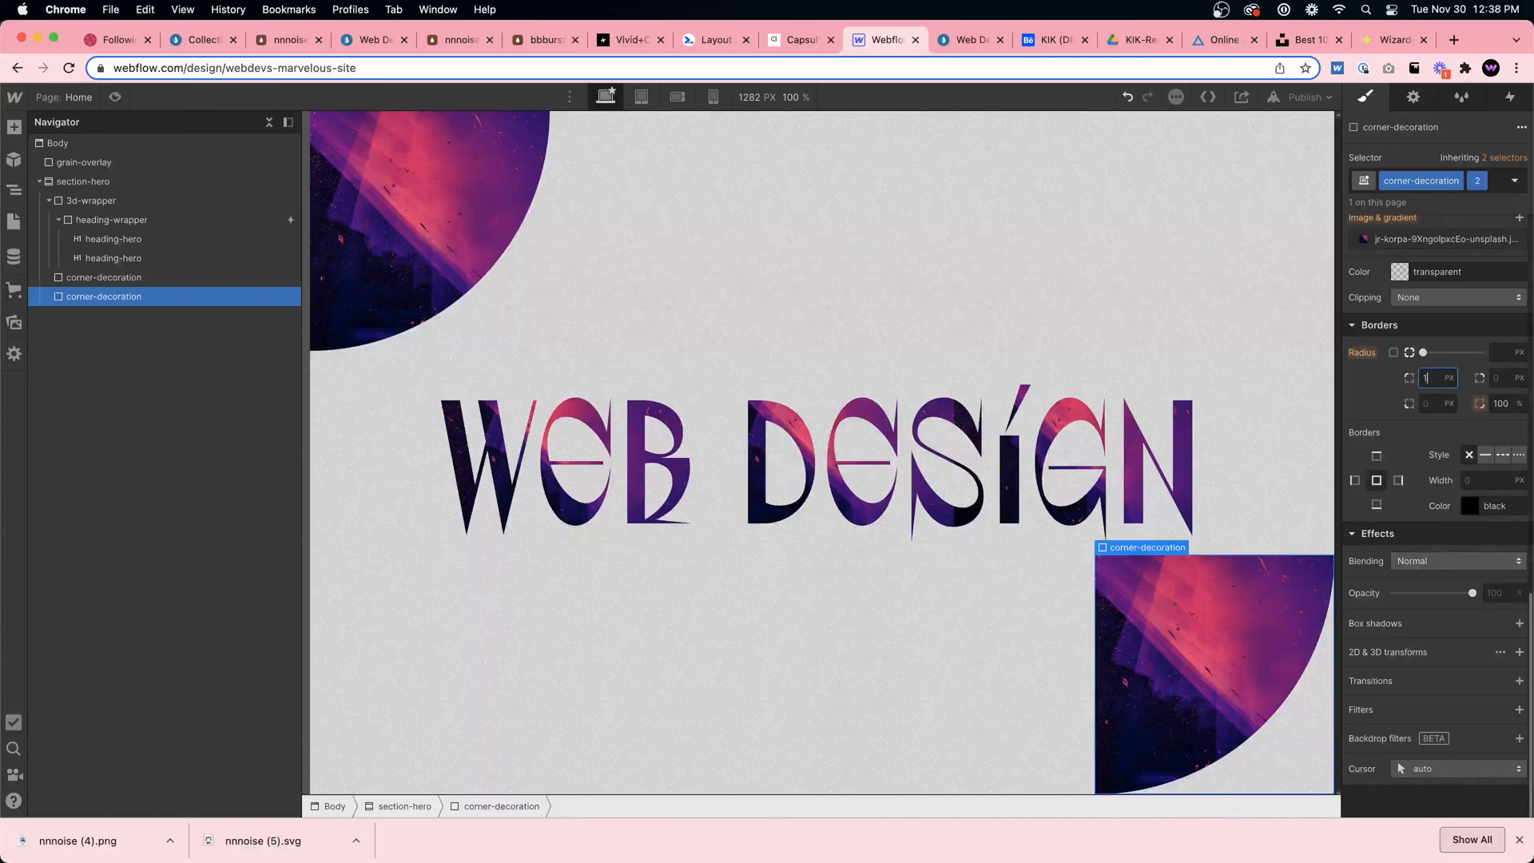
type("00%")
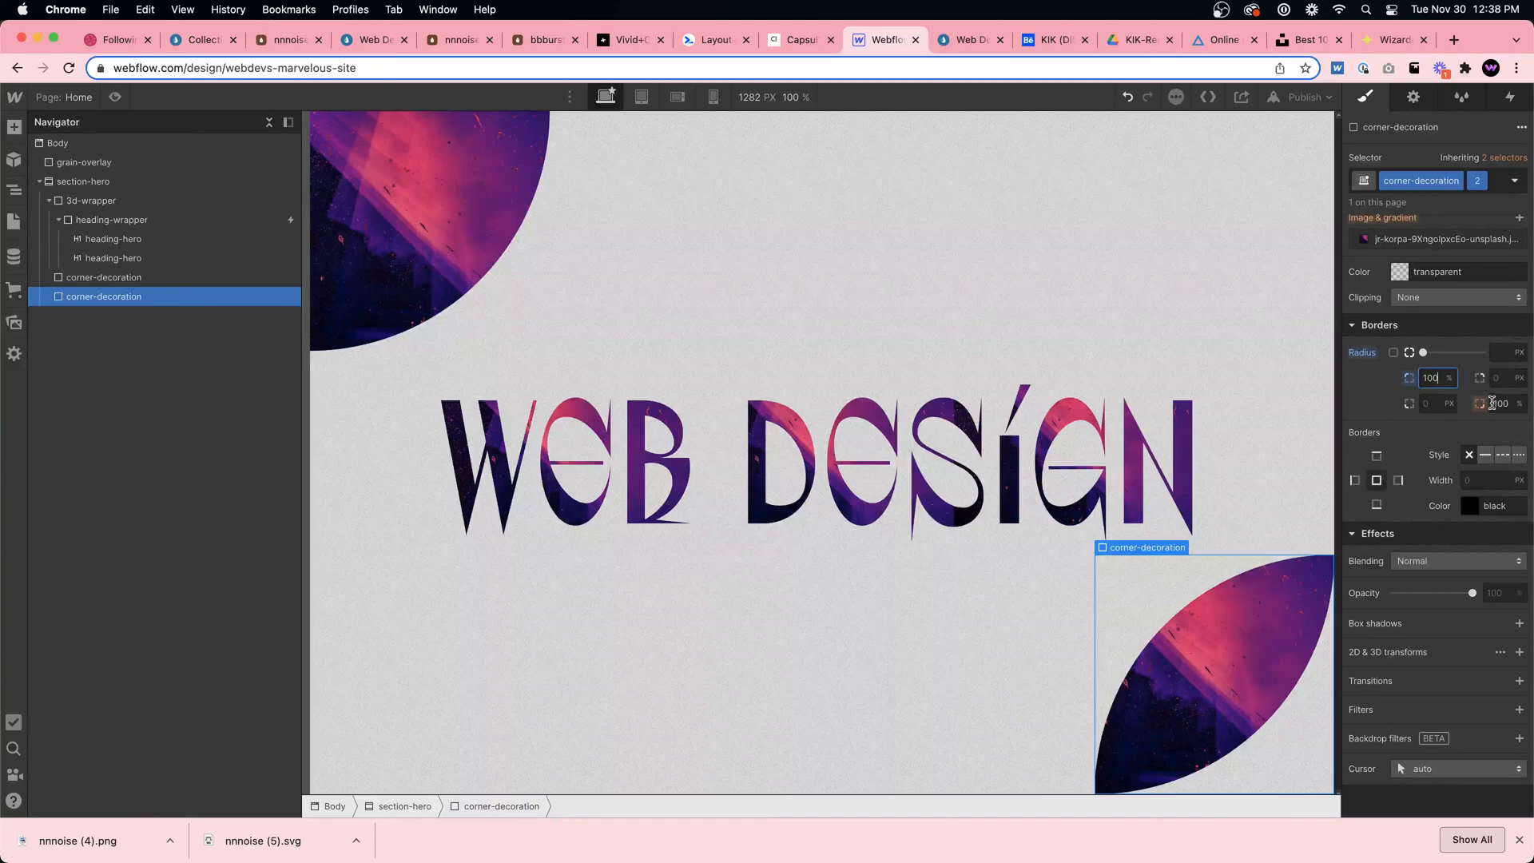
left_click(593, 251)
left_click(116, 97)
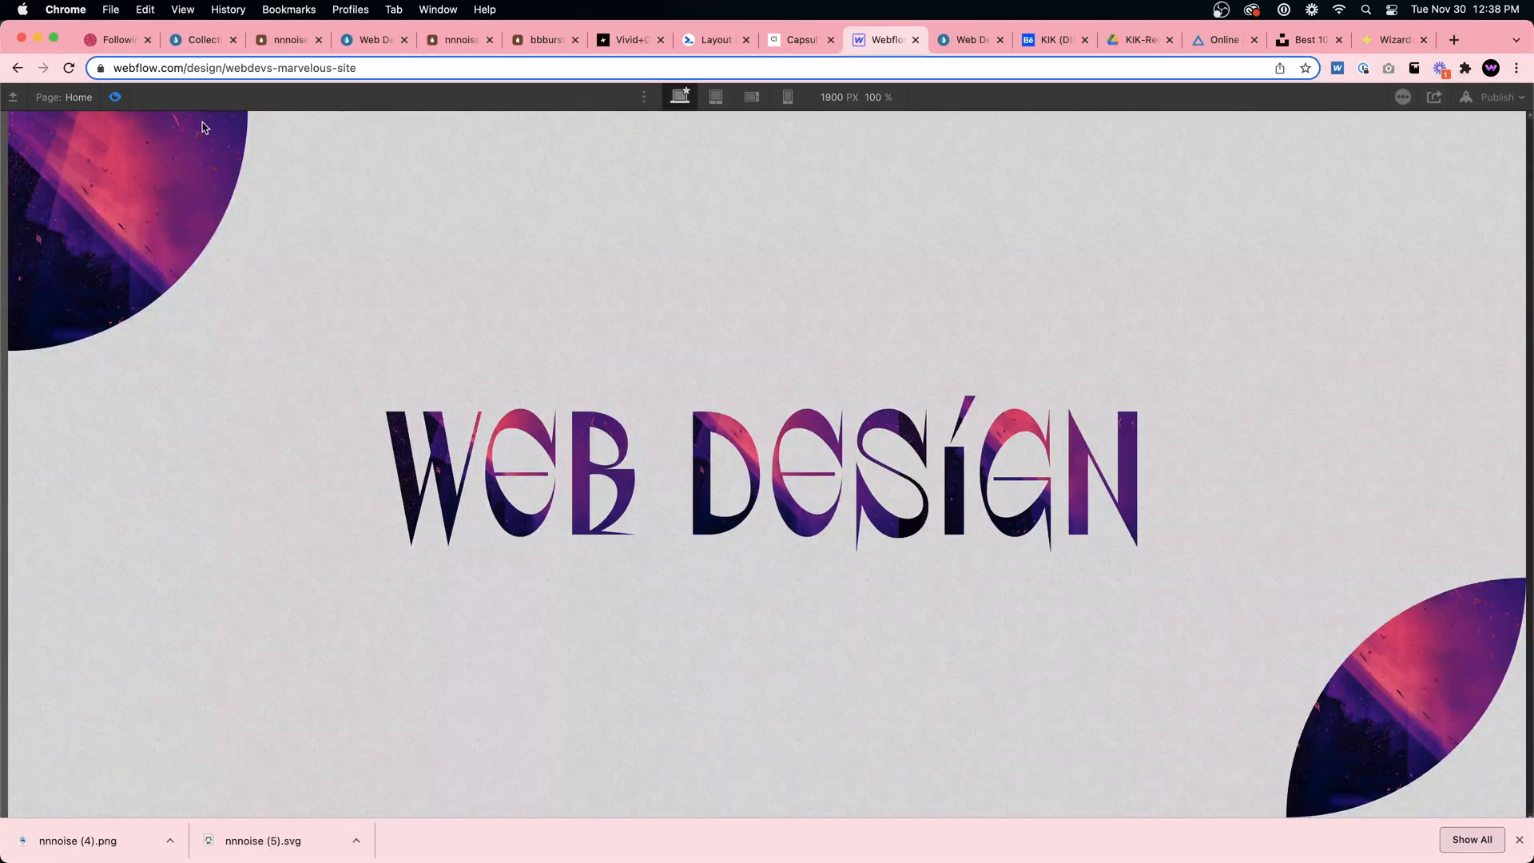
left_click(116, 99)
Set the second corner-decoration block's background image position to bottom-left, at 0% left and 100% top
left_click(1238, 675)
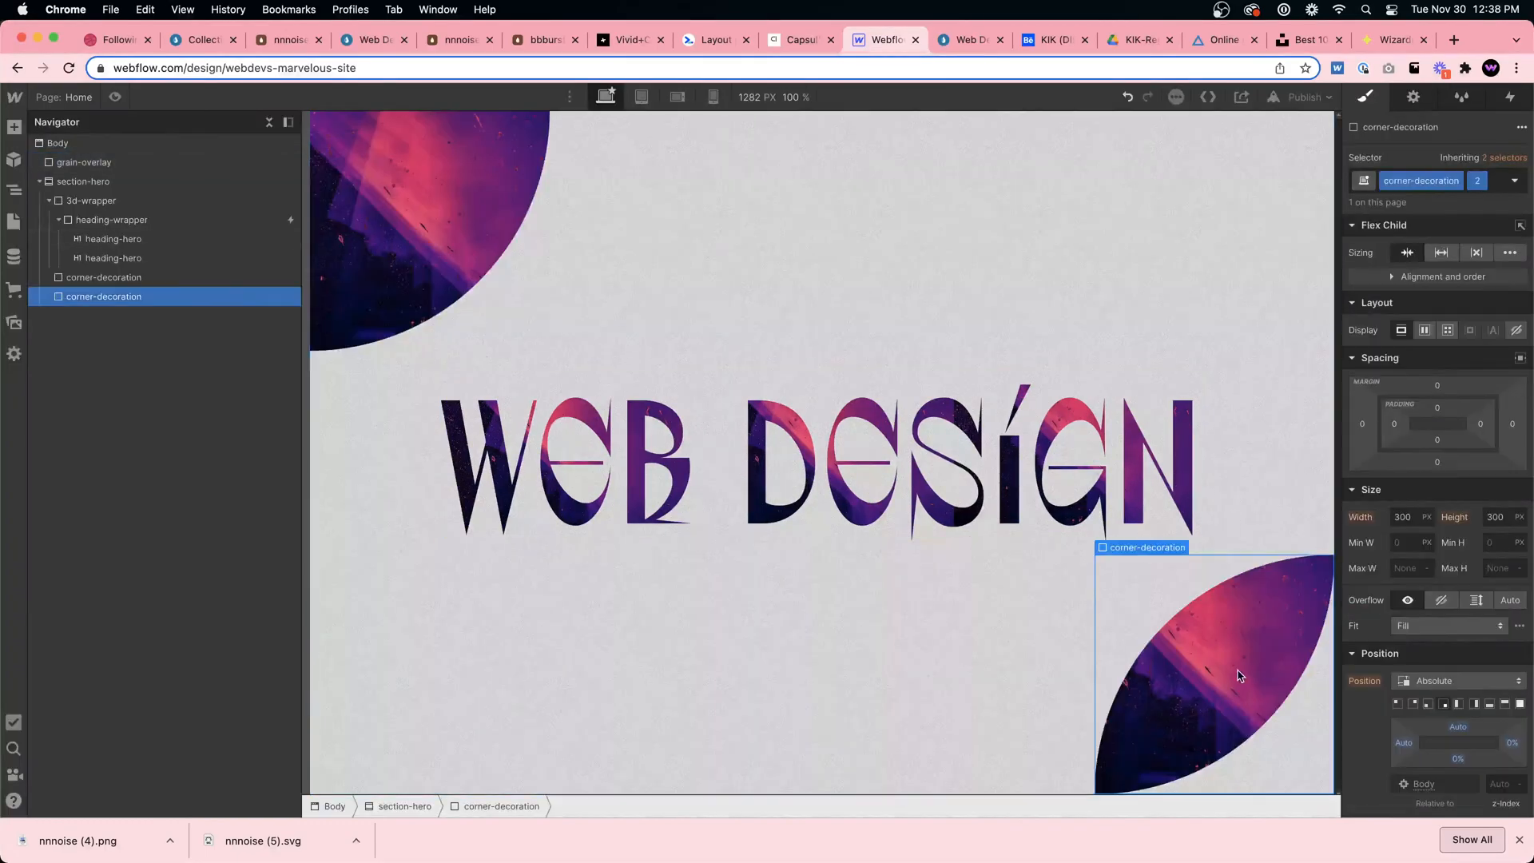
scroll(1462, 581, "down", 8)
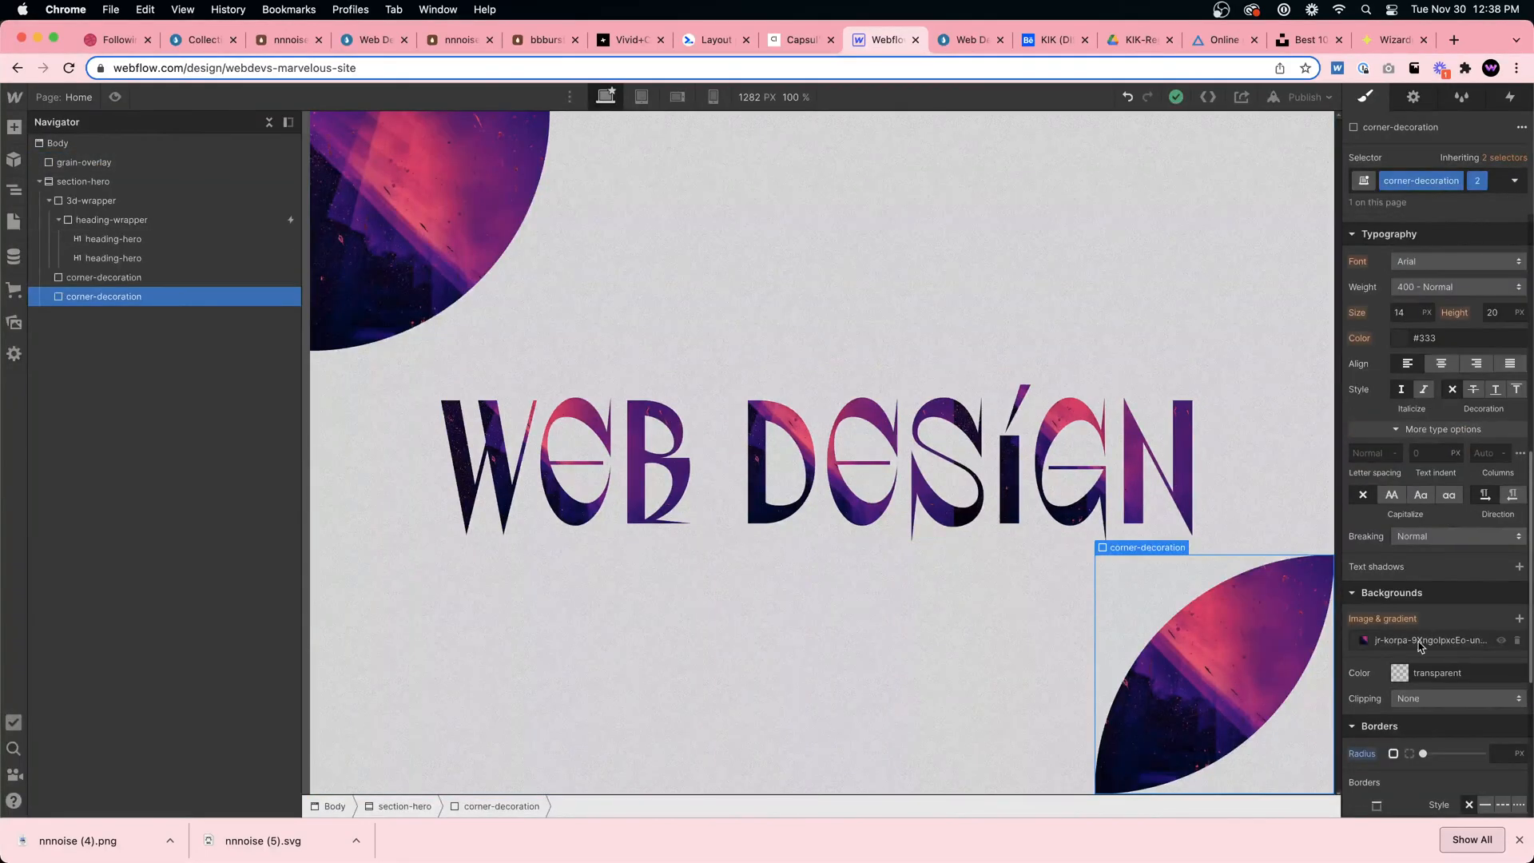
left_click(1419, 641)
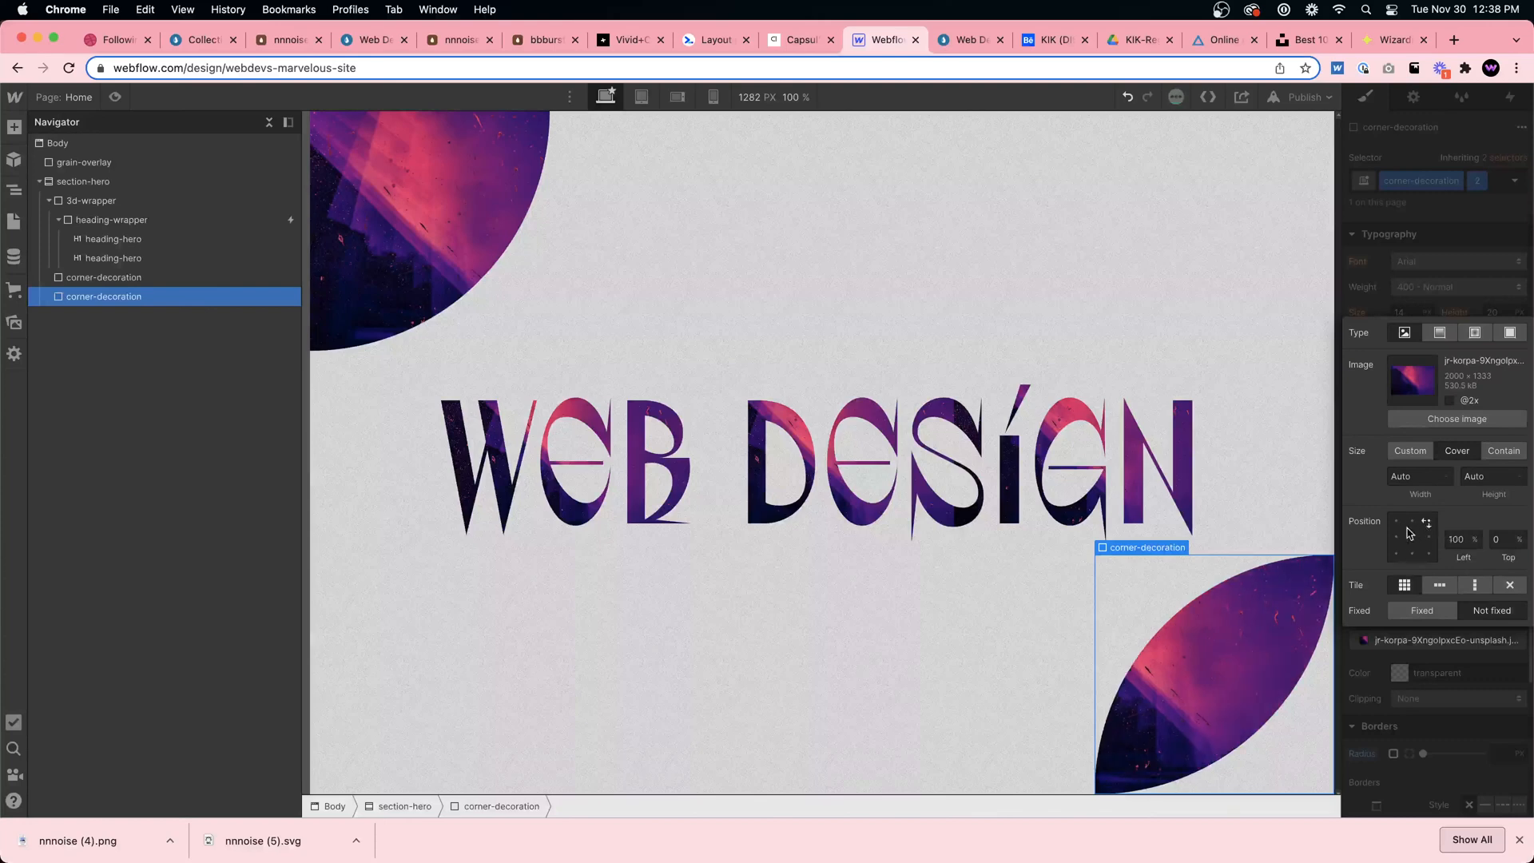
left_click(1425, 558)
left_click(1397, 554)
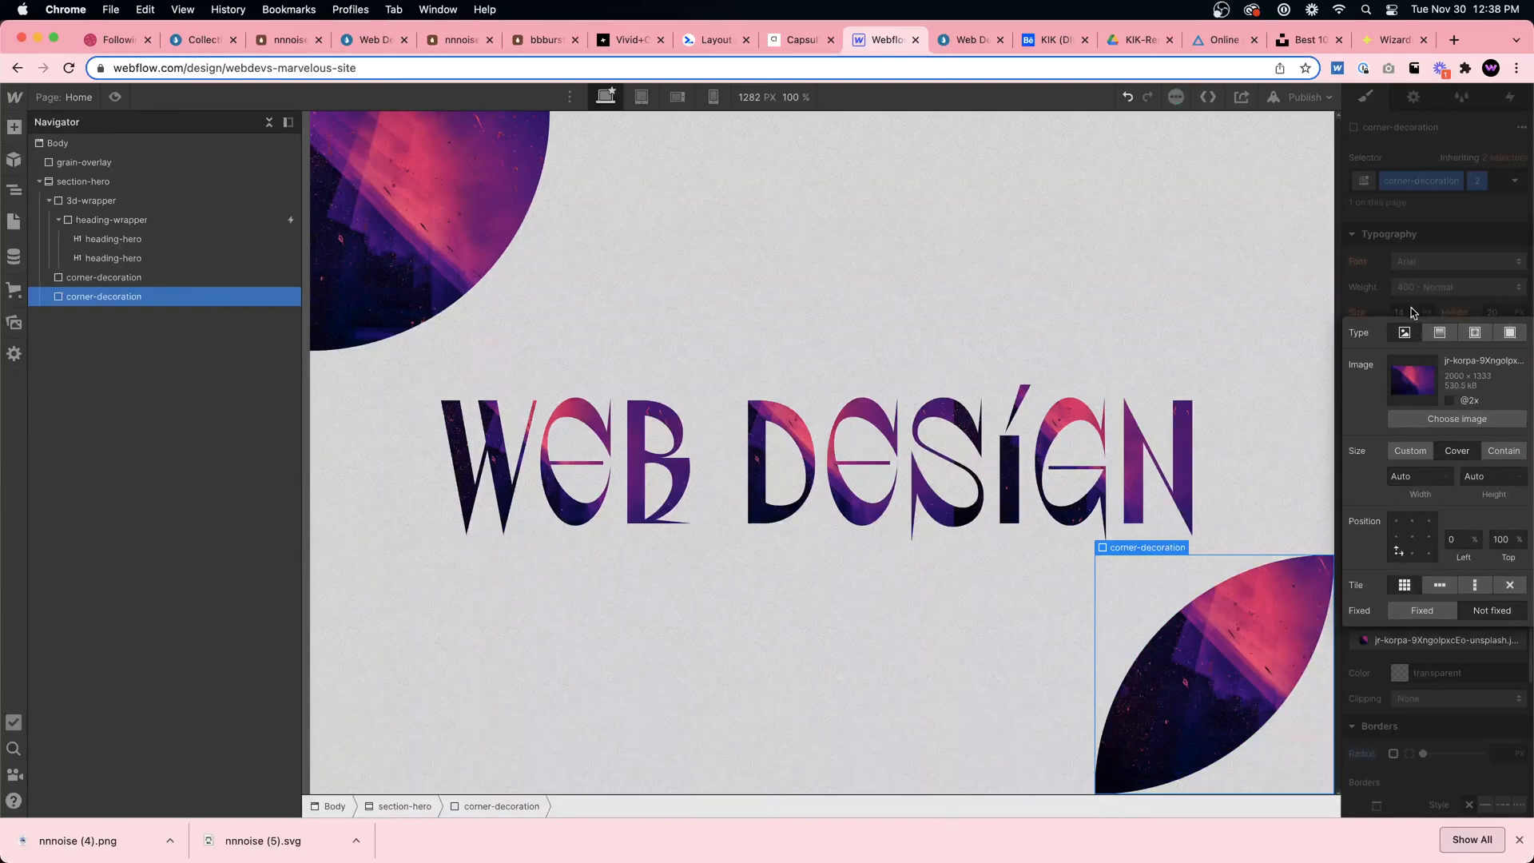
left_click(1197, 398)
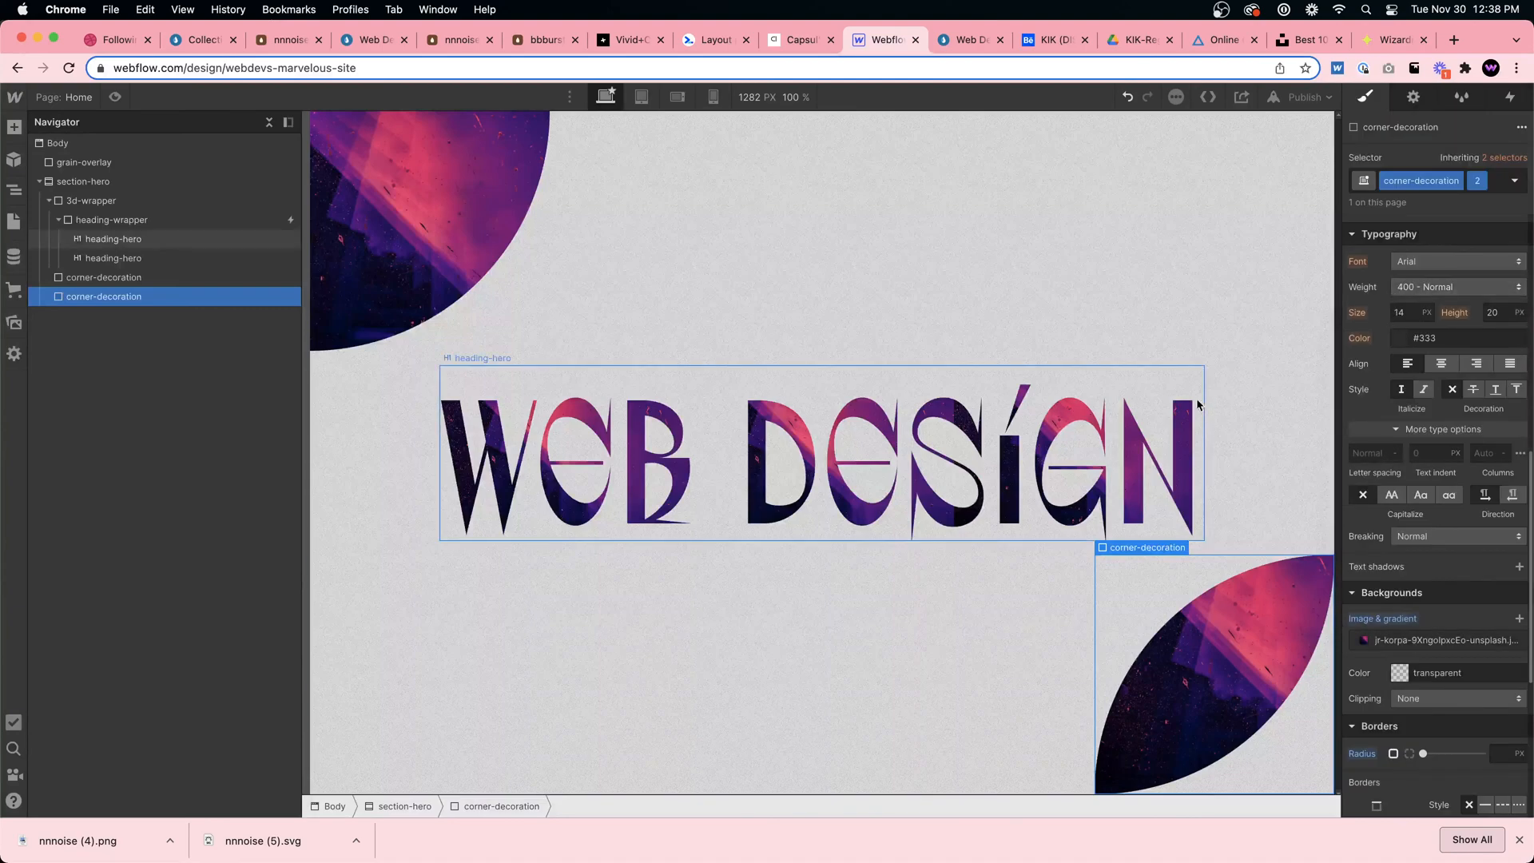
Preview the page with the downloads bar closed and check the heading's hover animation
left_click(116, 97)
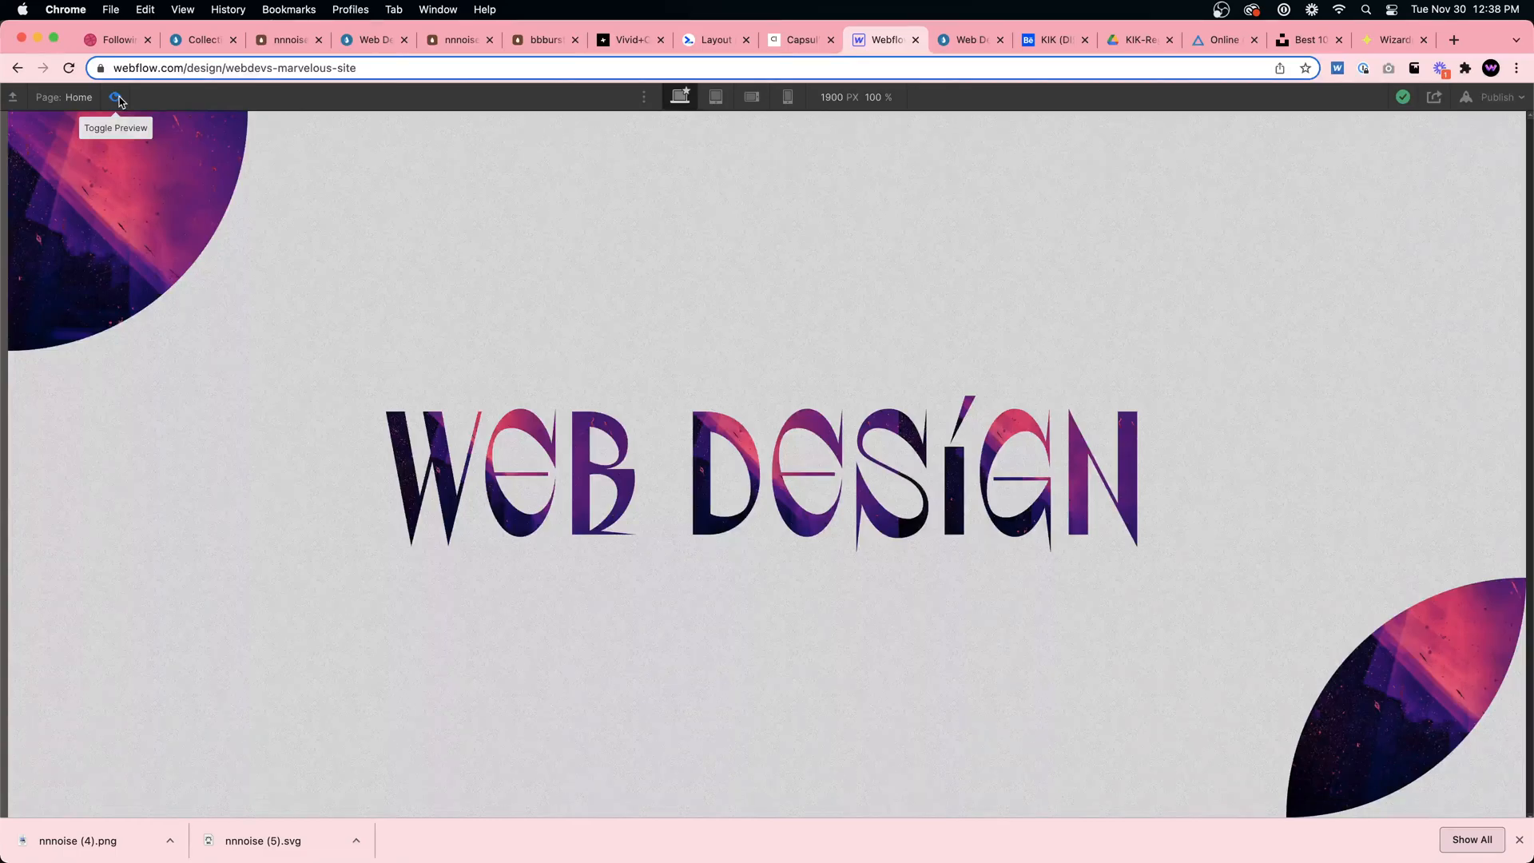
left_click(1520, 842)
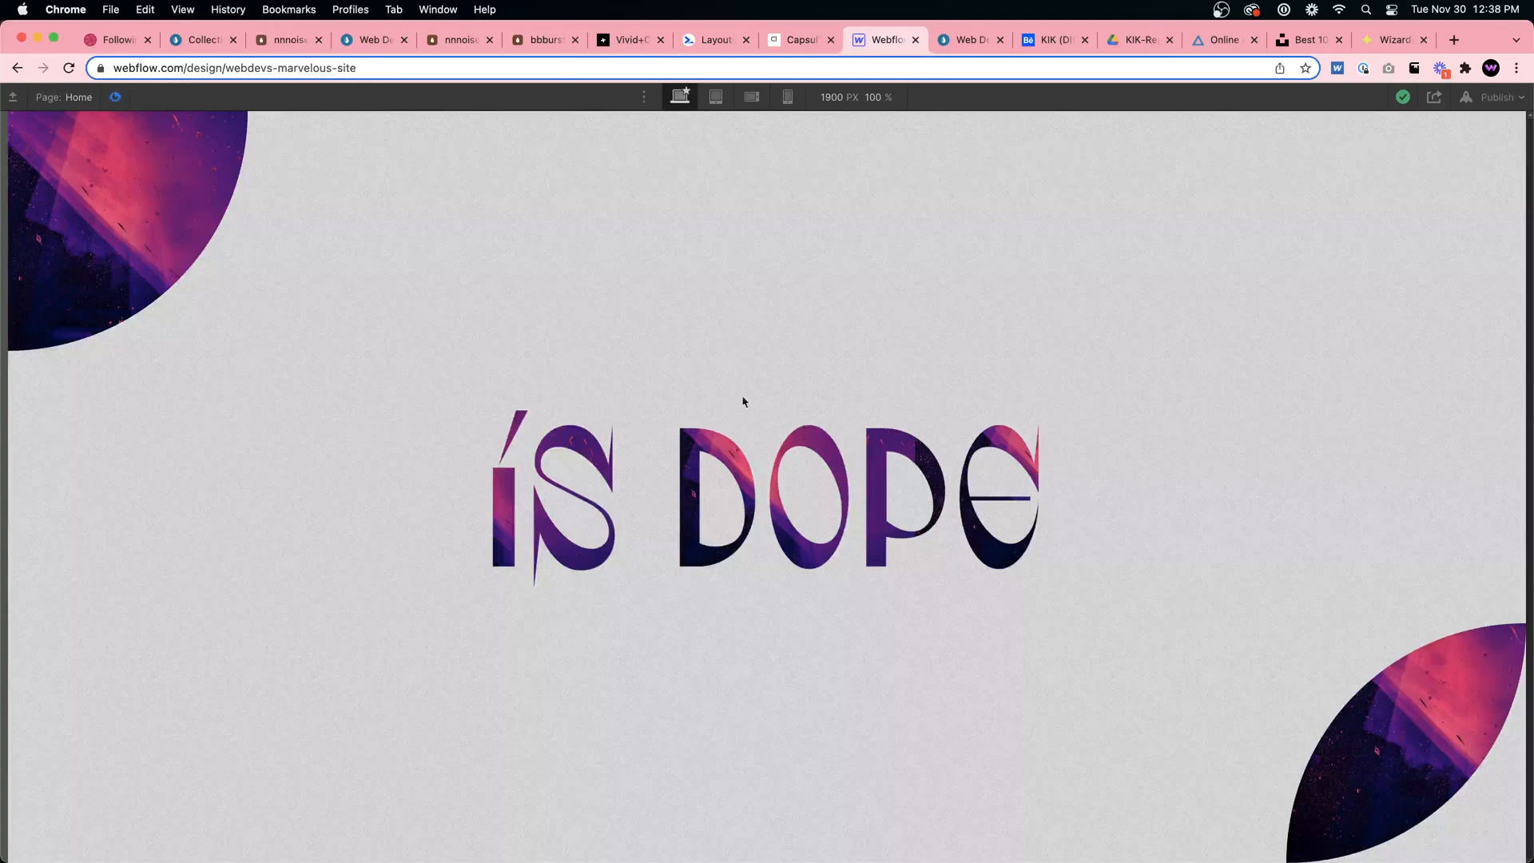
key("super+shift+p")
Set the heading-wrapper's hover-out action to start an animation and duplicate the "Text hover in" animation for it
left_click(184, 220)
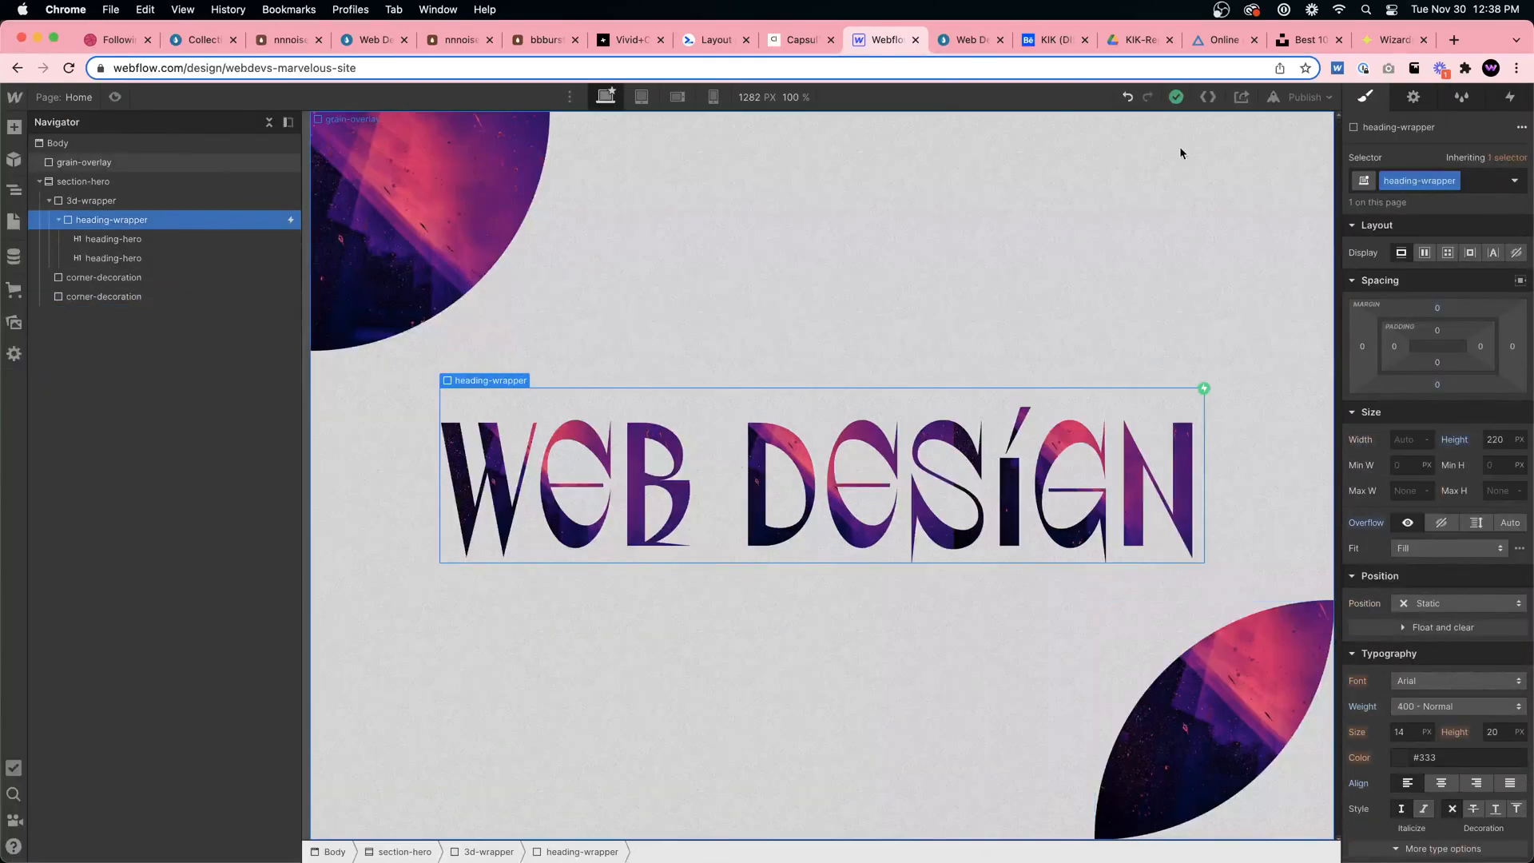
left_click(1511, 97)
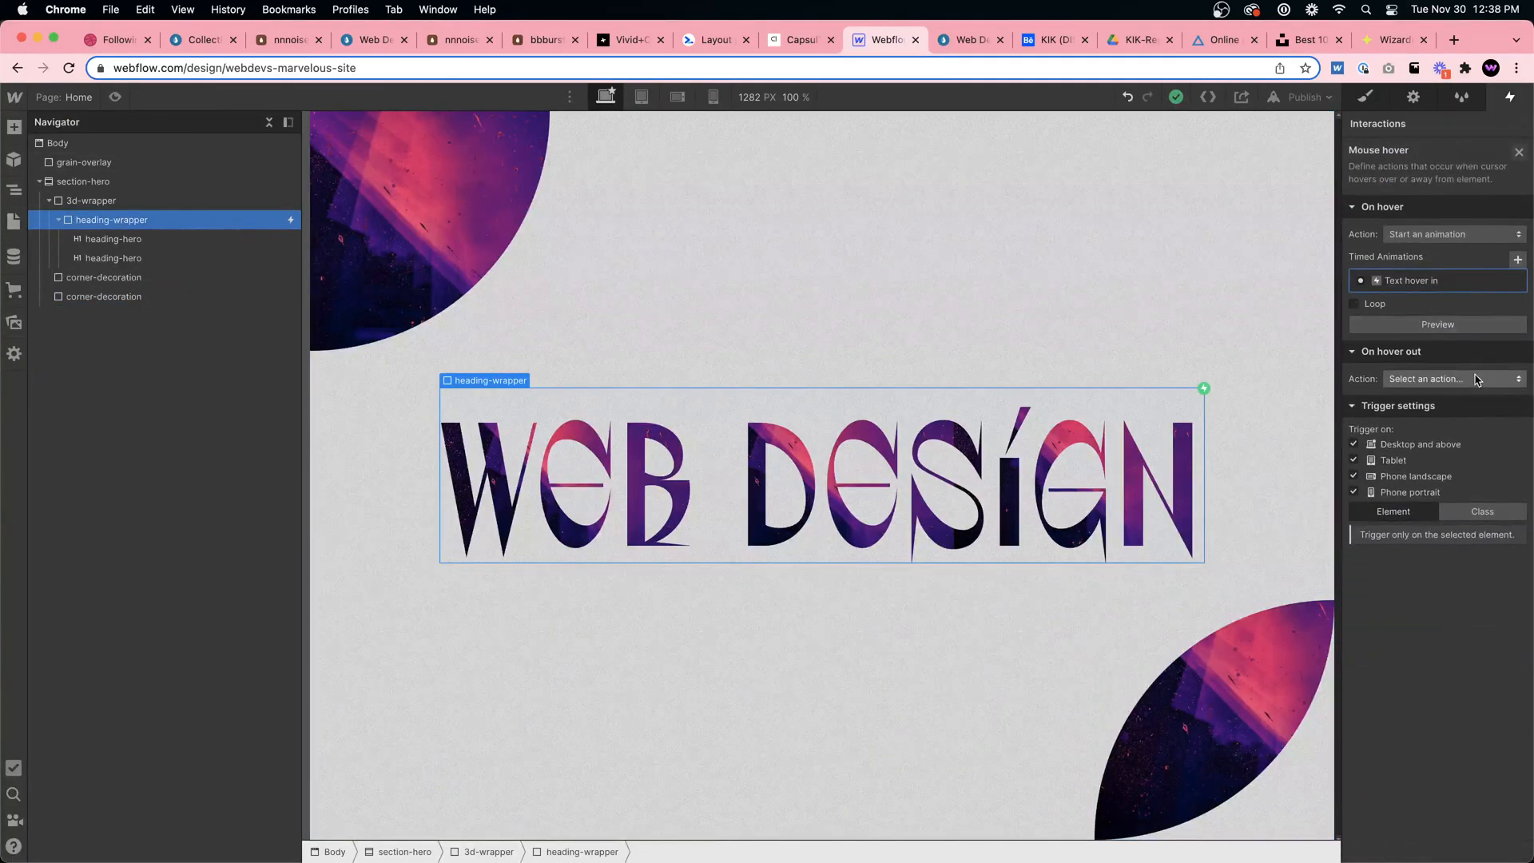
left_click(1478, 380)
left_click(1431, 404)
left_click(1514, 425)
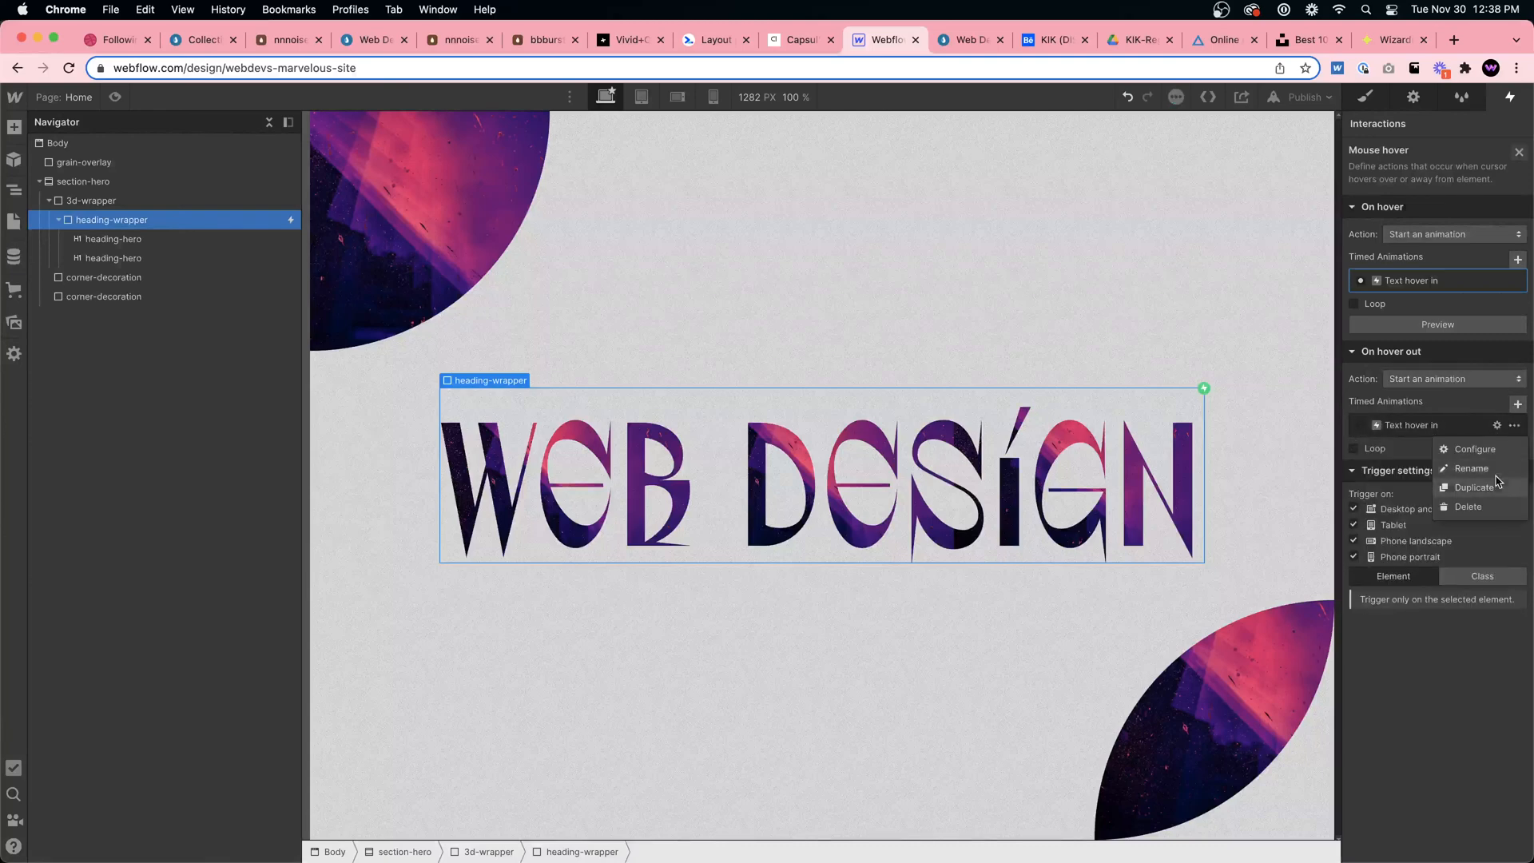
left_click(1475, 487)
Open the duplicated hover animation for editing and rename it "Text hover out"
left_click(1423, 470)
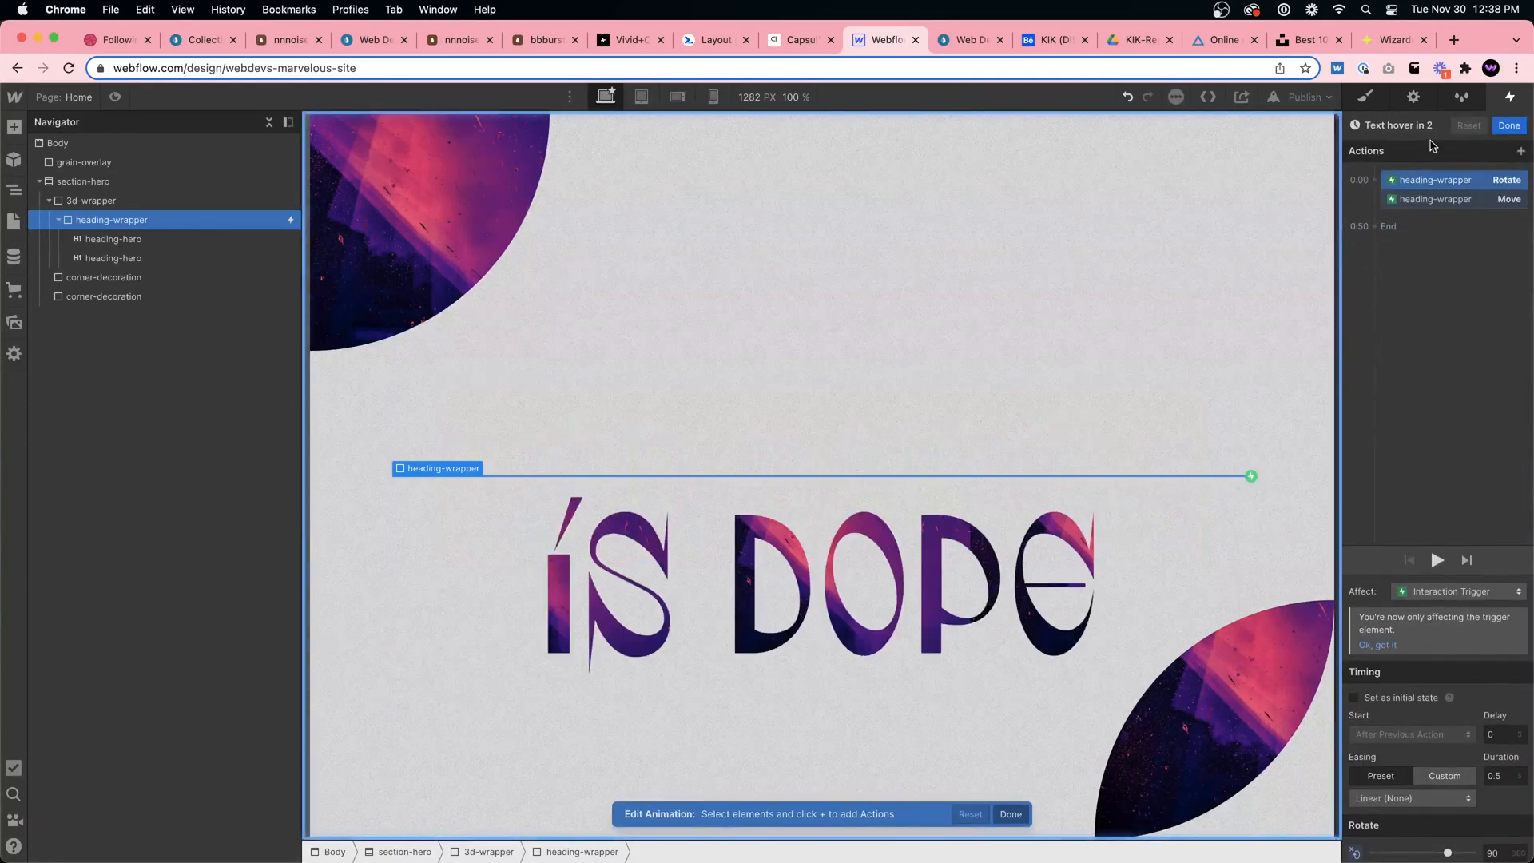
left_click(1420, 125)
type("Text hover o")
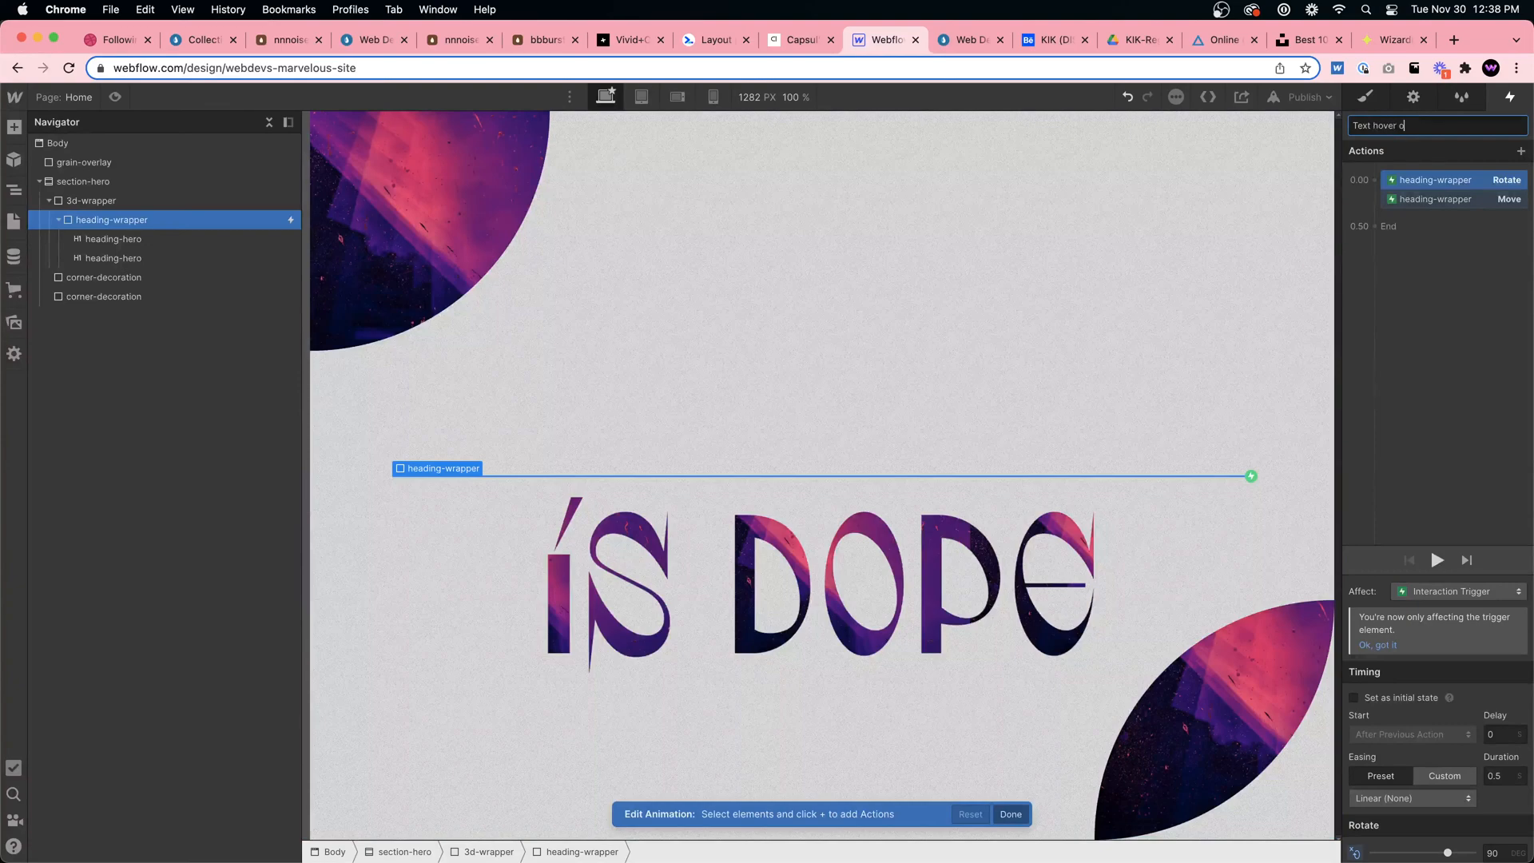
type("ut")
key("Return")
In the Text hover out animation, set the heading-wrapper's X rotation to 0 degrees and its Y move to 0%
scroll(1495, 719, "down", 2)
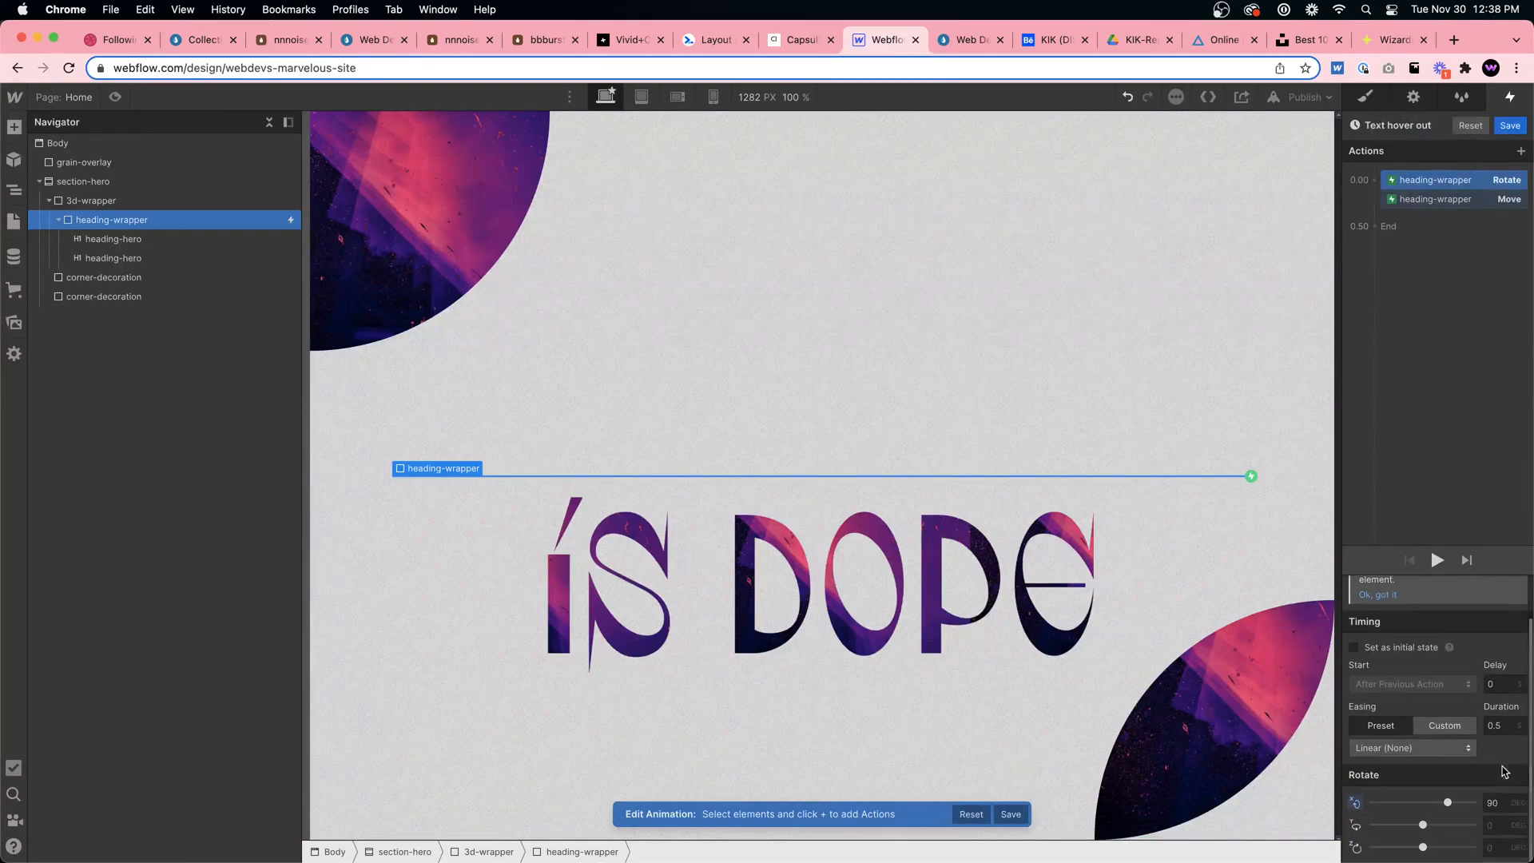
left_click(1491, 803)
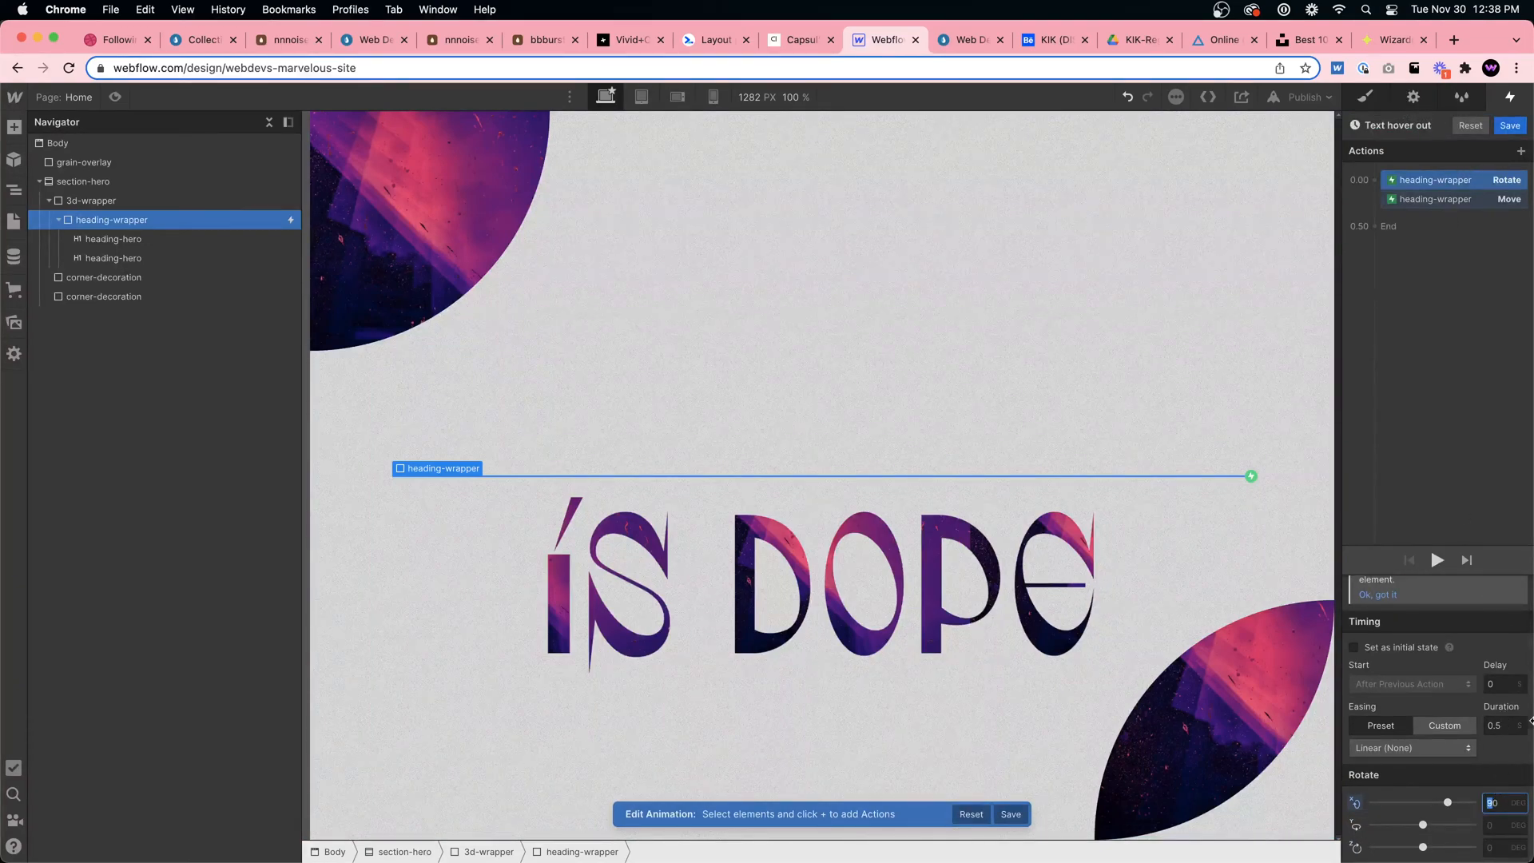
type("0")
left_click(1439, 199)
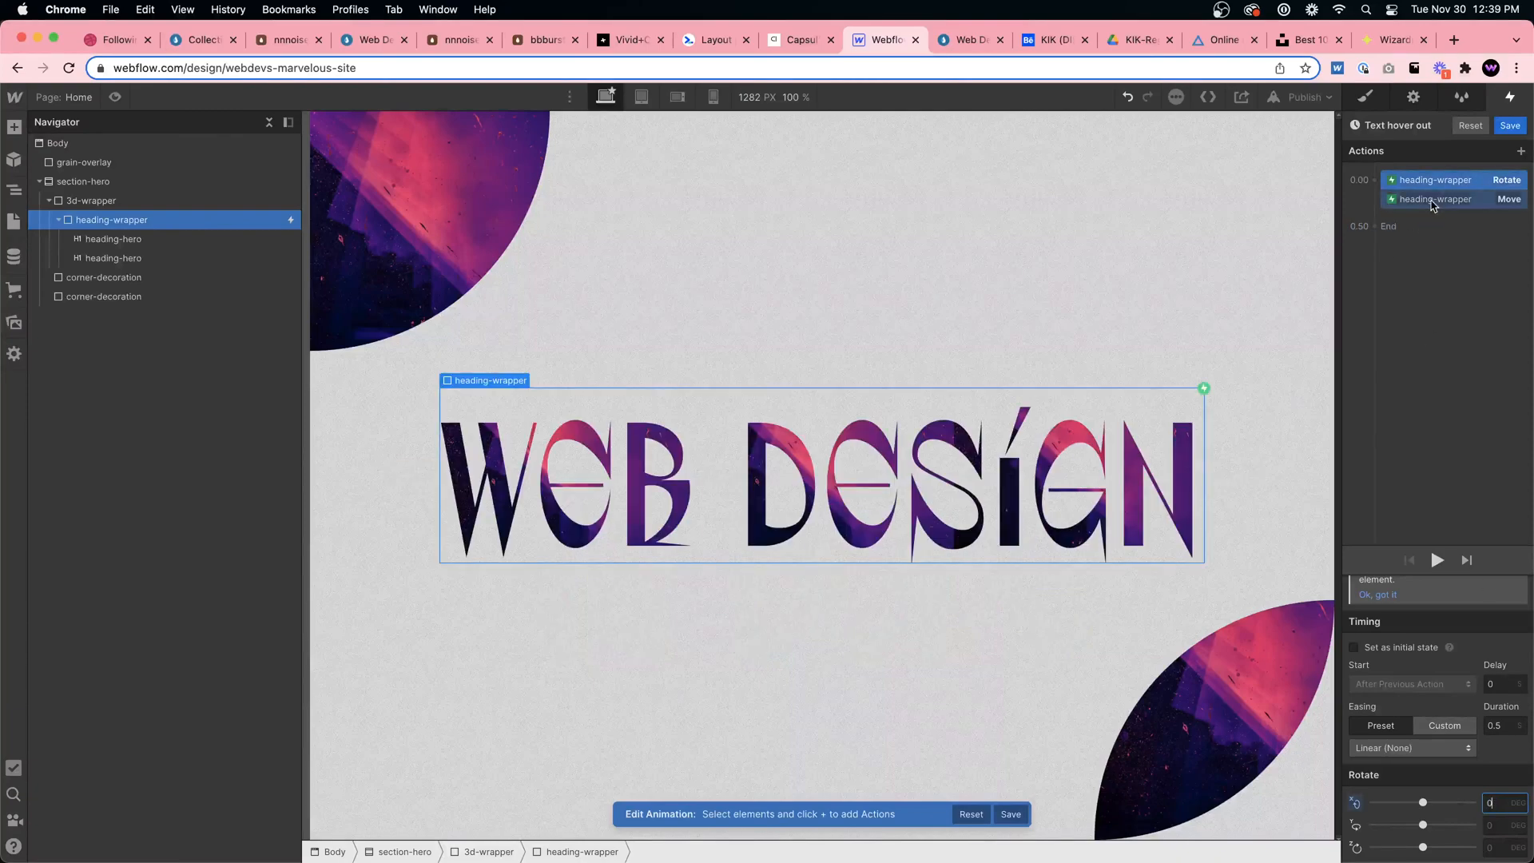
left_click(1510, 823)
type("0")
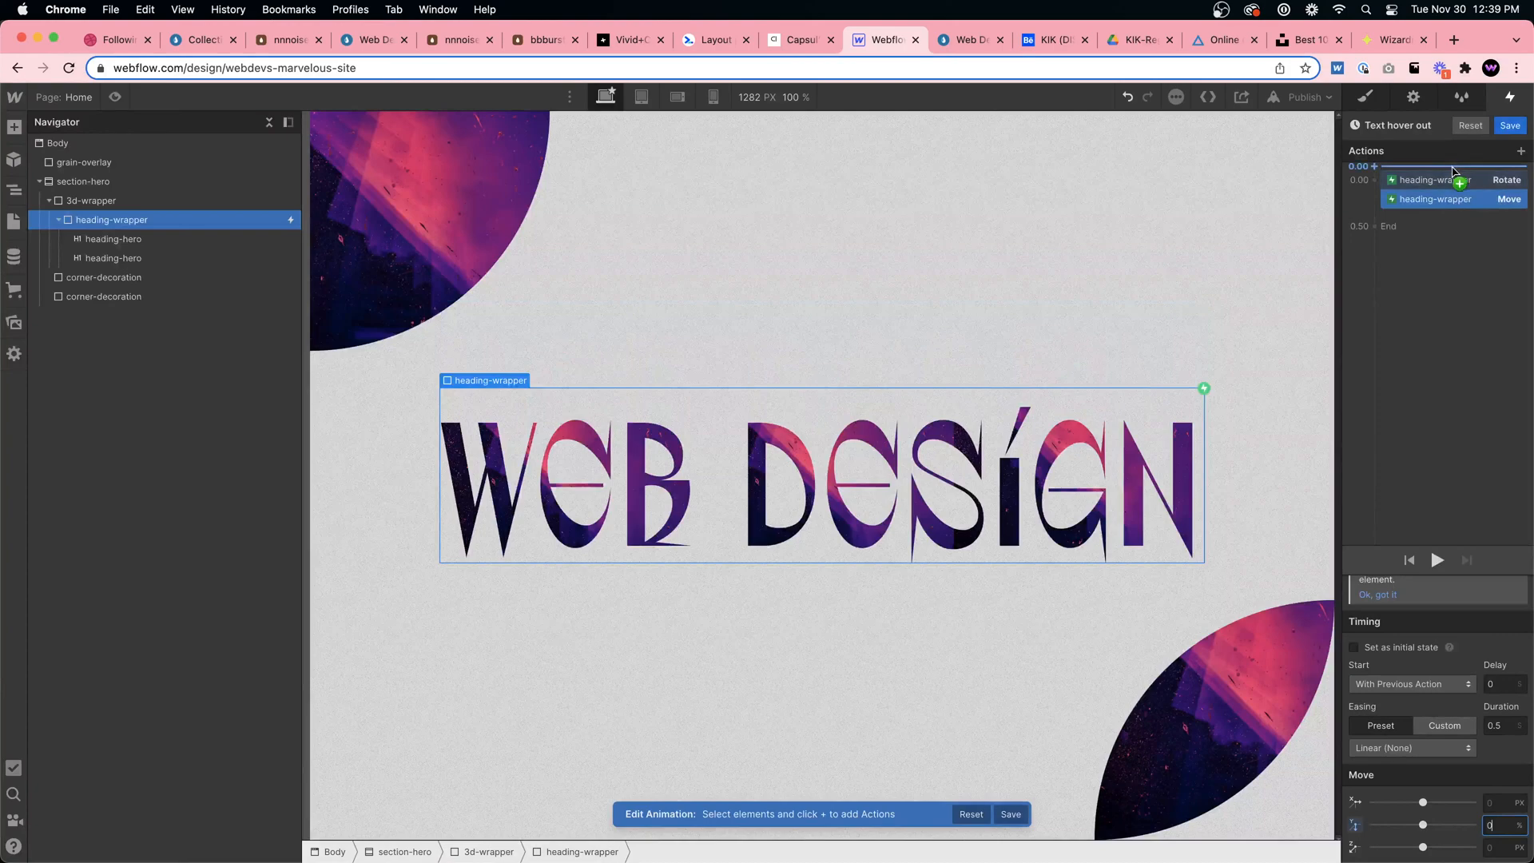
Set the easing of both Text hover out actions to Ease In Out and save the animation
left_click(1401, 800)
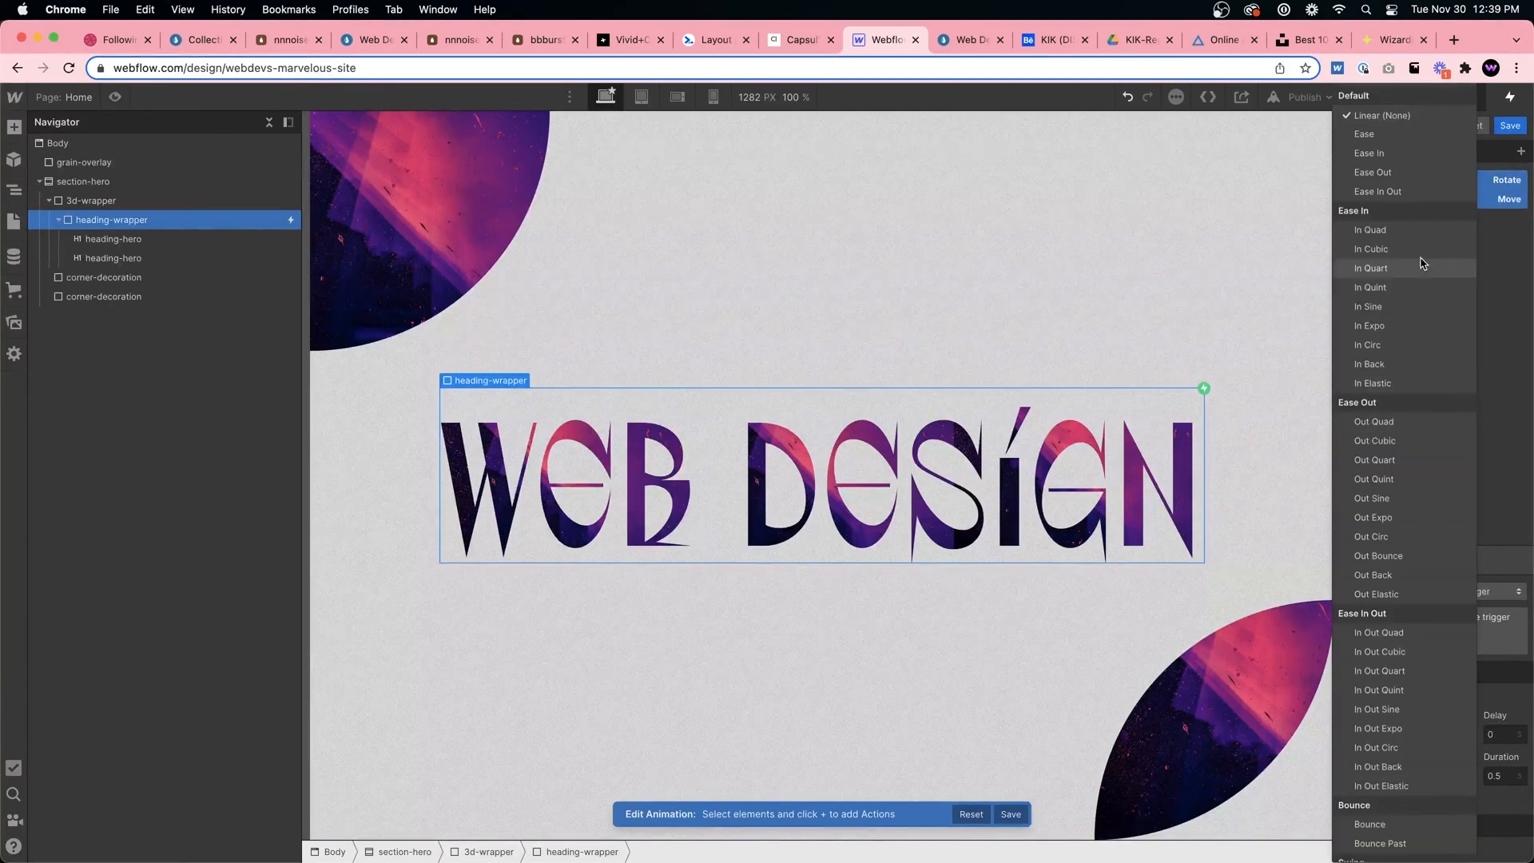
left_click(1386, 191)
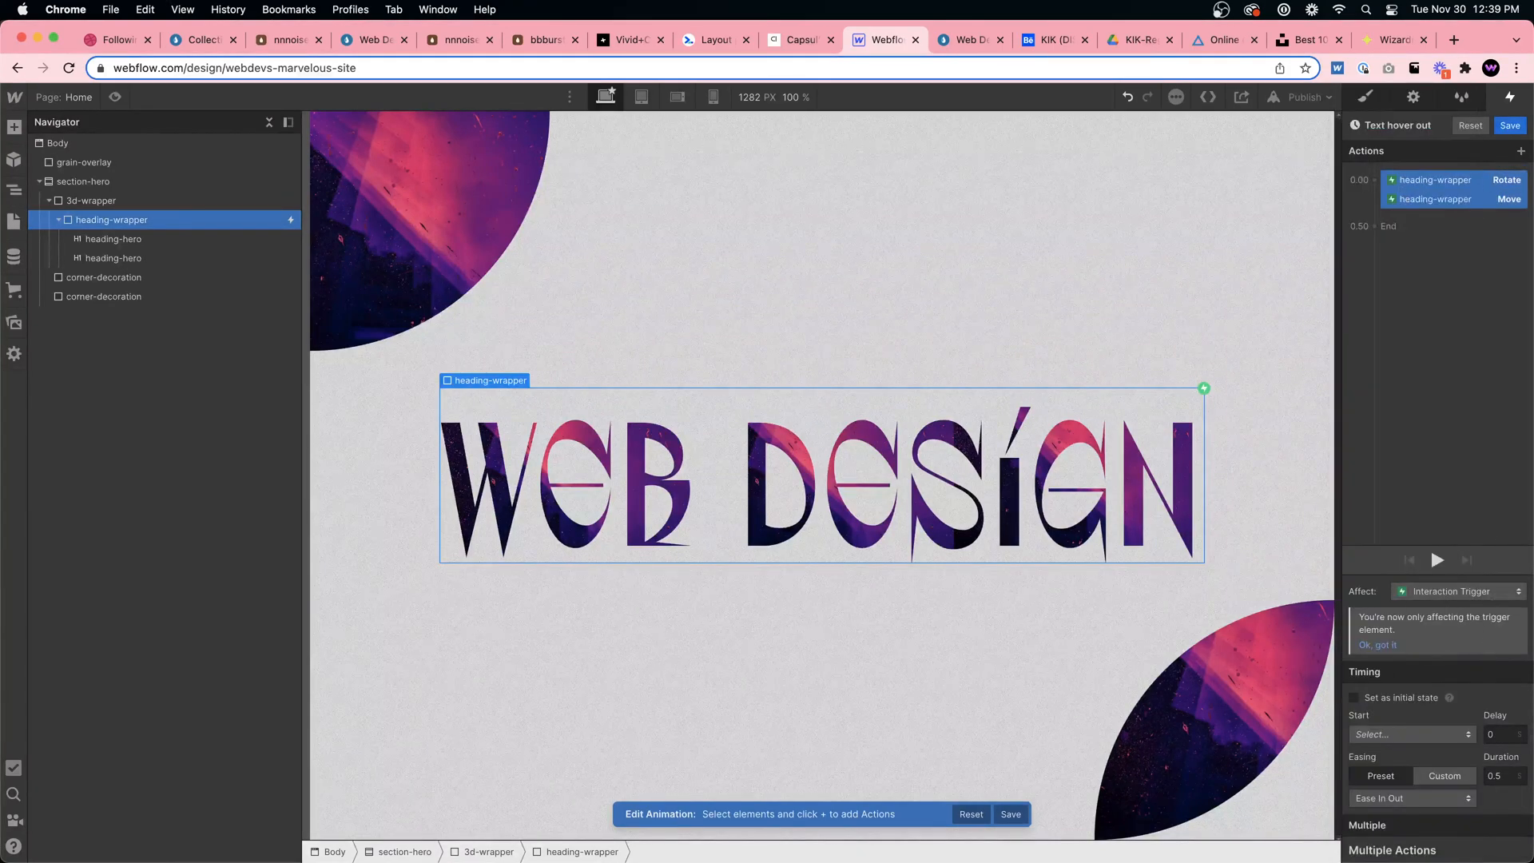
left_click(1510, 125)
Change the easing of both actions in the Text hover in animation to Ease In Out and save it
left_click(1421, 280)
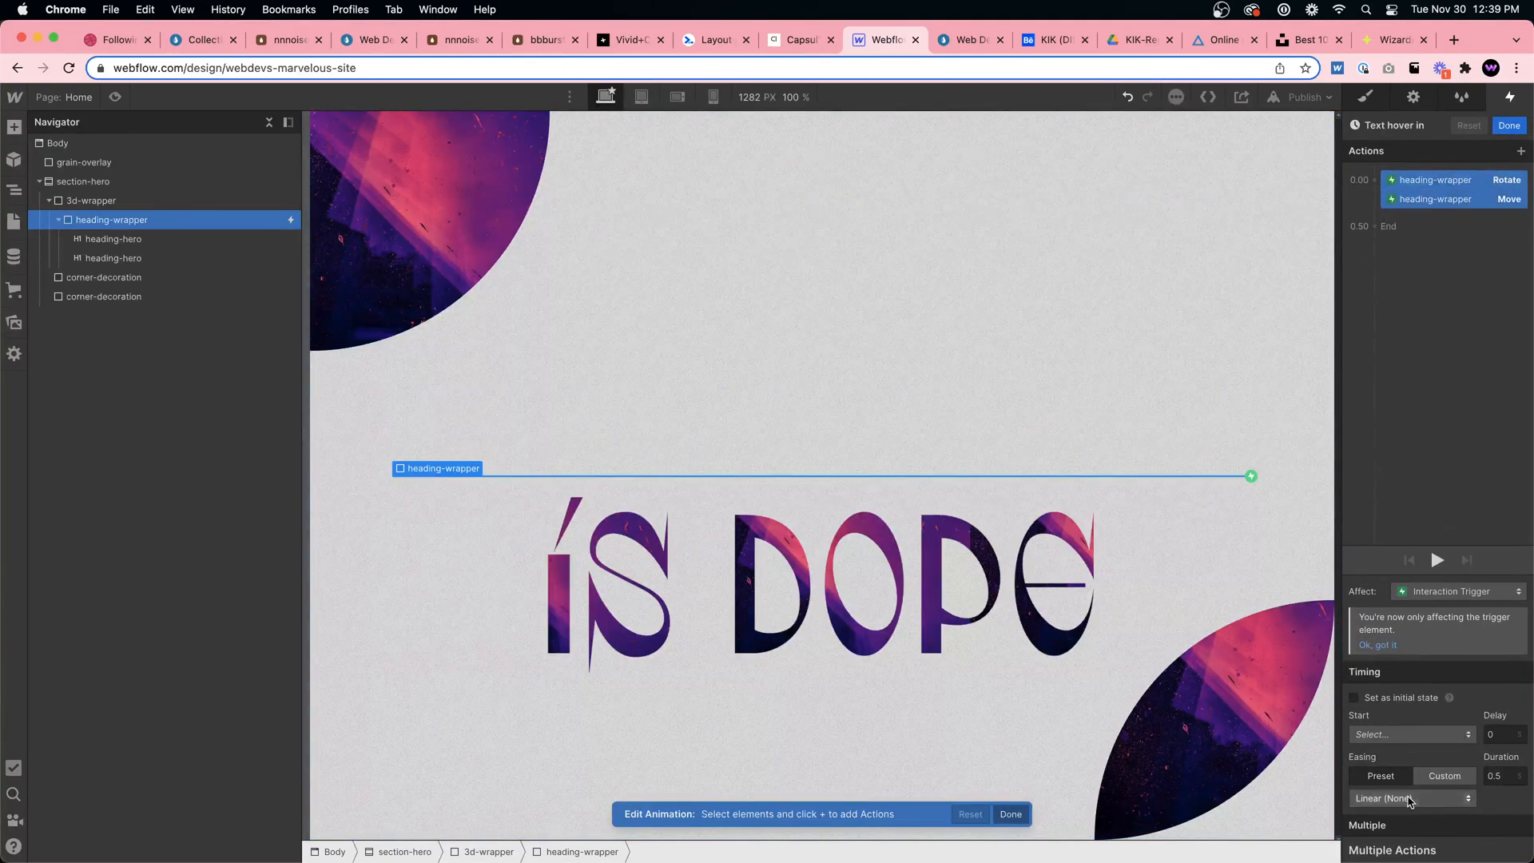
left_click(1412, 798)
left_click(1405, 171)
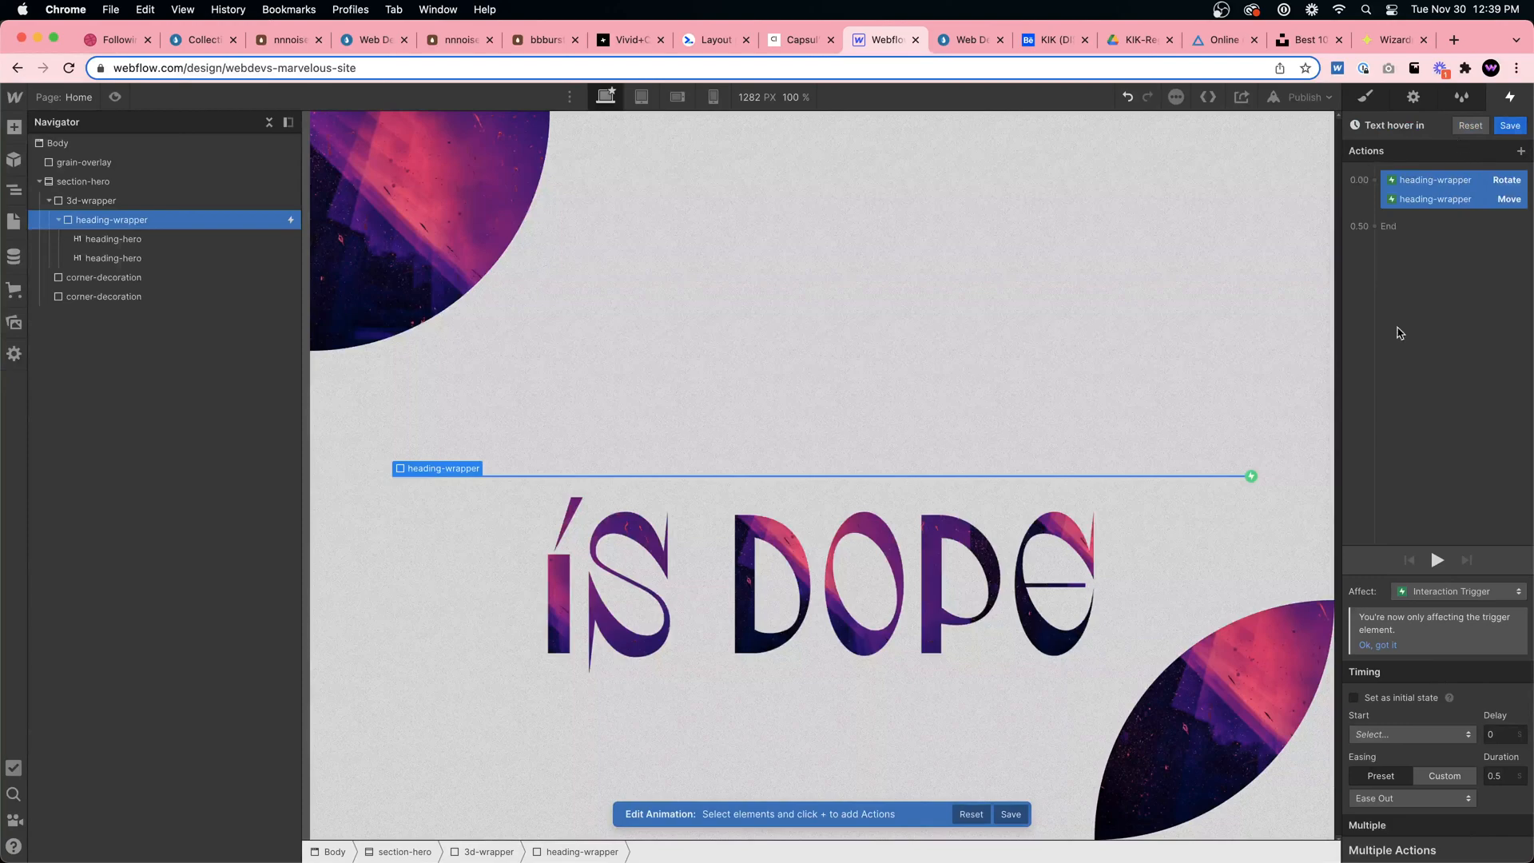
left_click(1413, 798)
left_click(1378, 192)
left_click(1511, 125)
Preview the page and test the heading's hover-in and hover-out animations
left_click(115, 95)
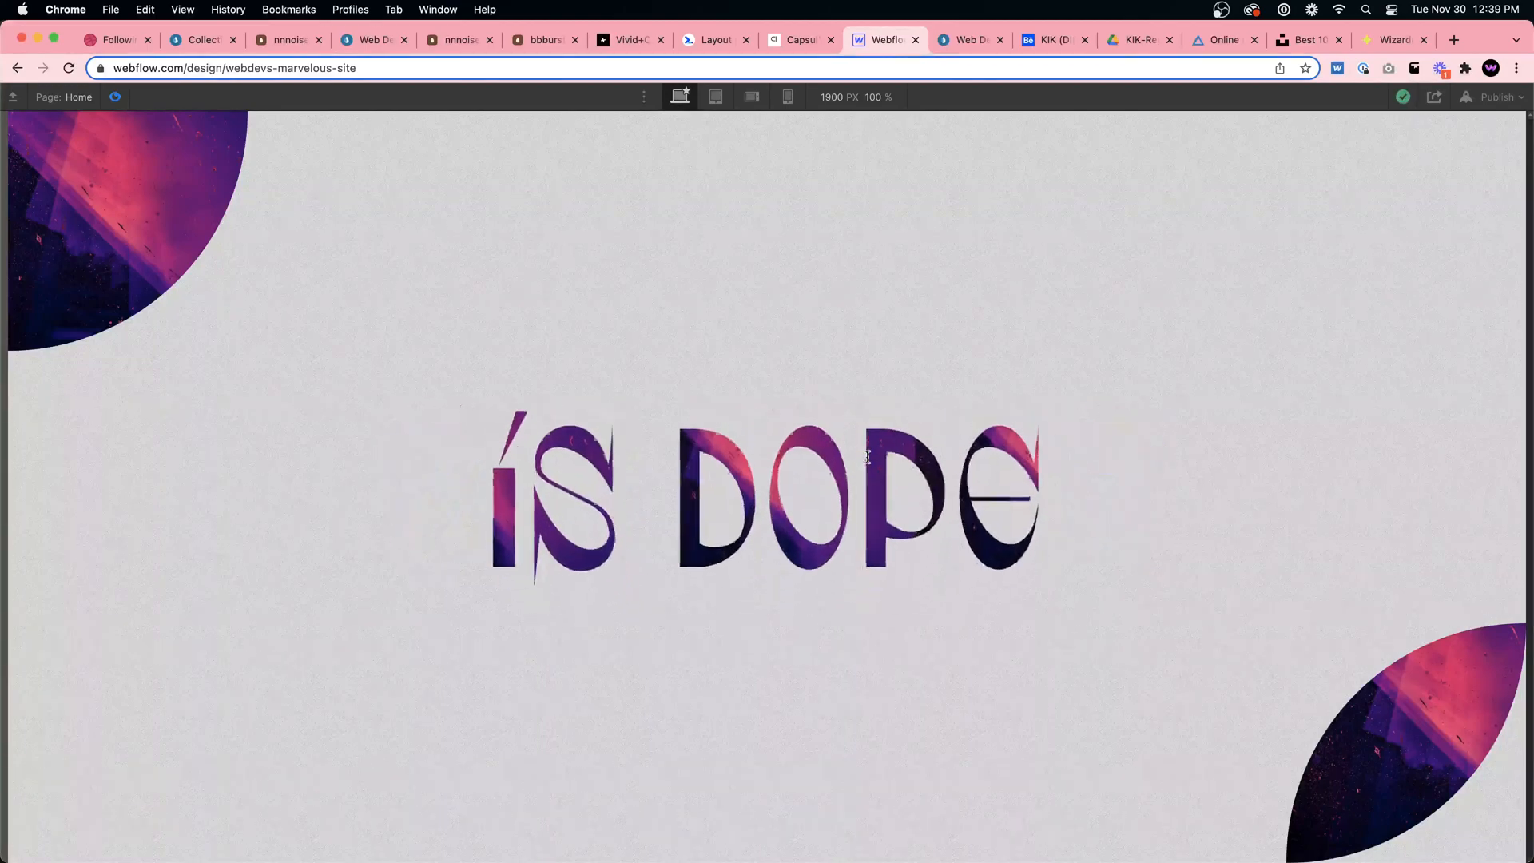
mouse_move(1008, 536)
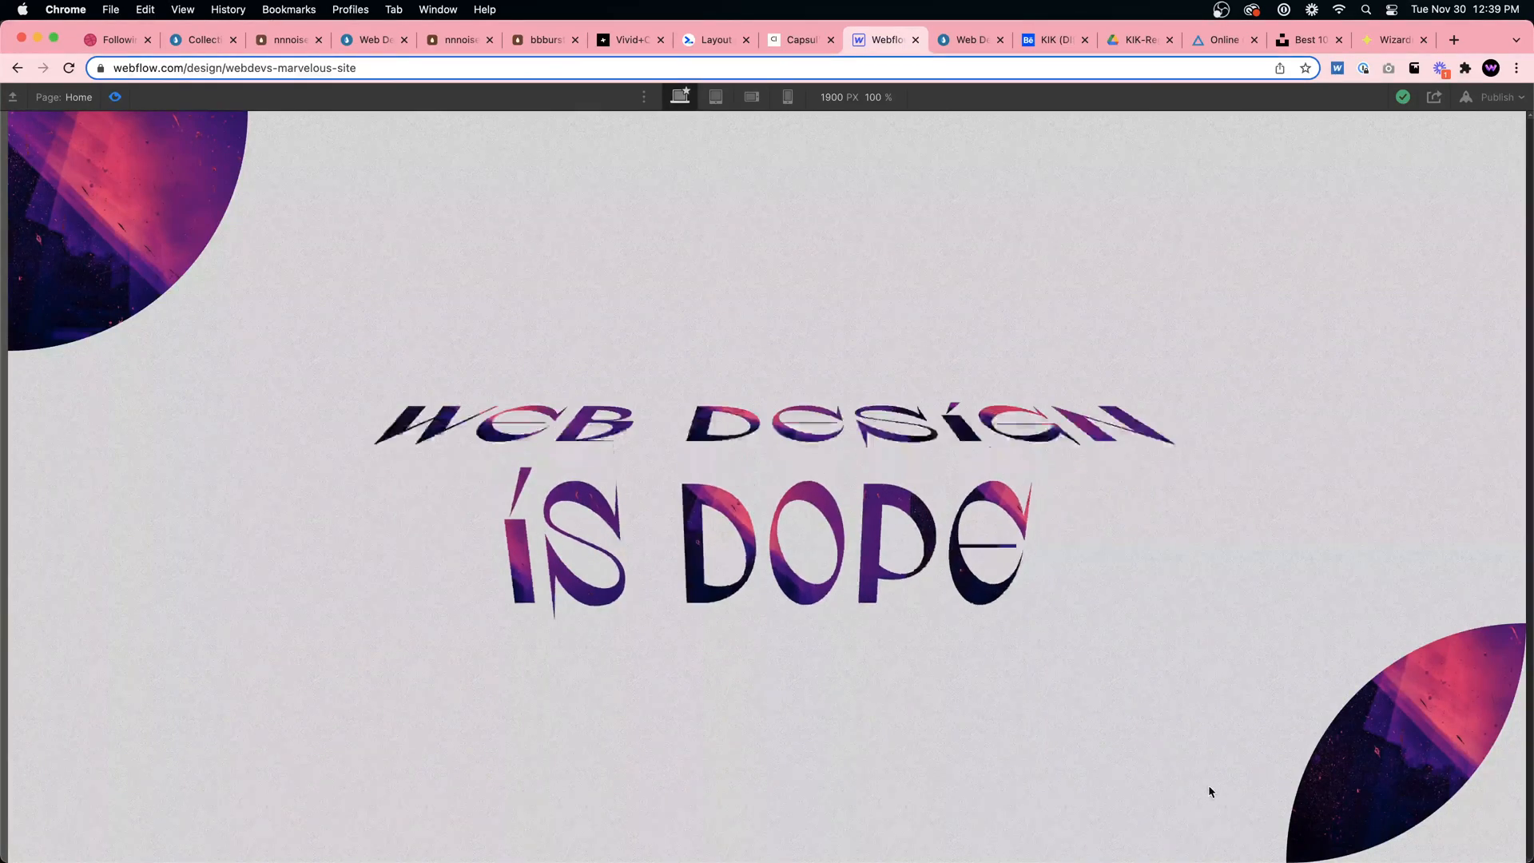
key("super+shift+p")
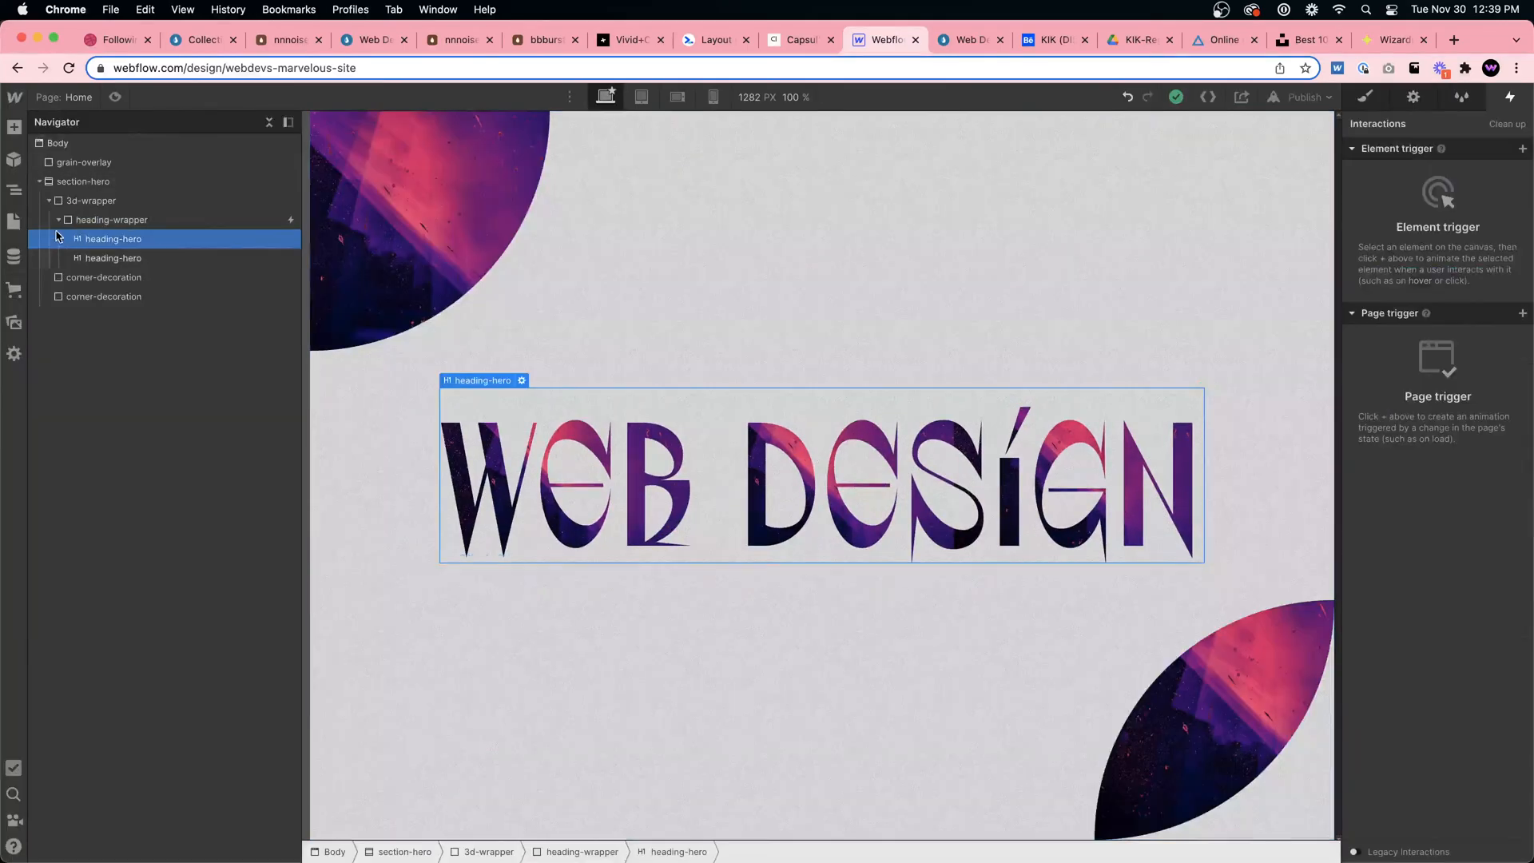
Add a Move transform of 0 px on all axes to the 3d-wrapper and set its cursor to pointer
left_click(91, 201)
left_click(1366, 97)
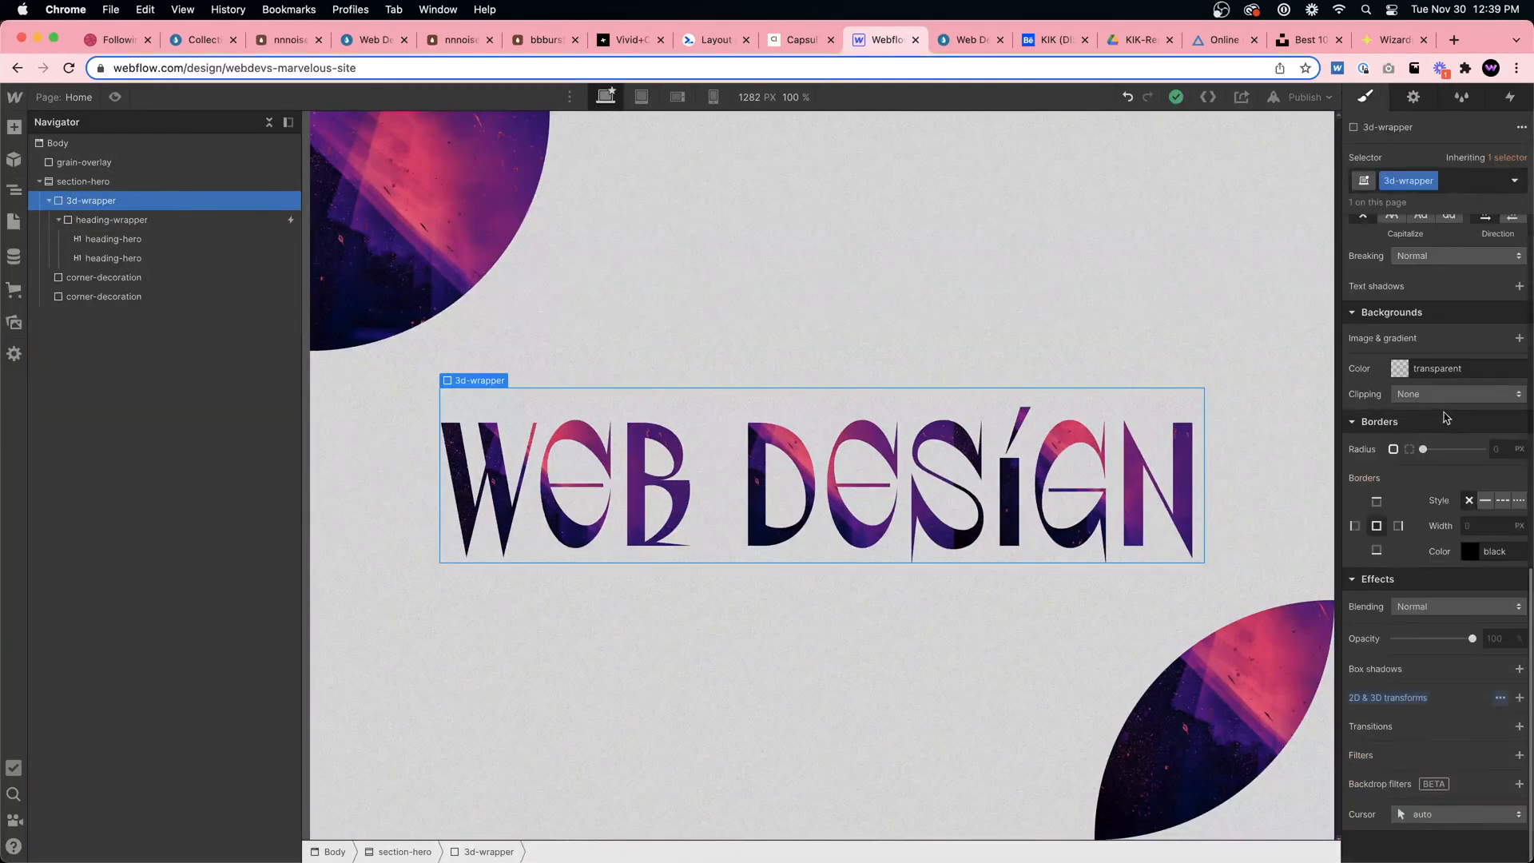
left_click(1520, 698)
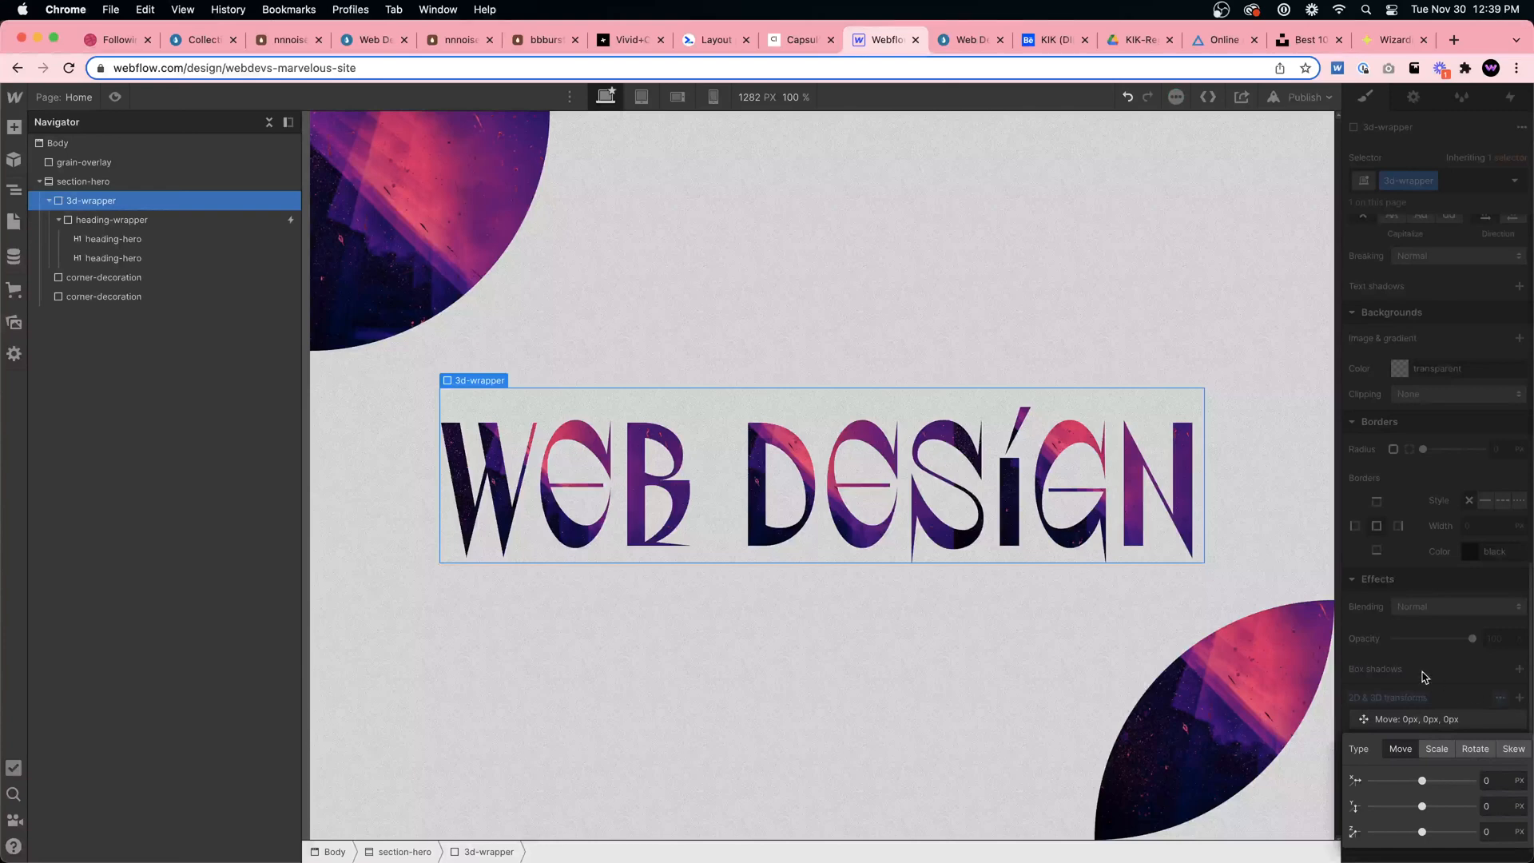
left_click(1449, 703)
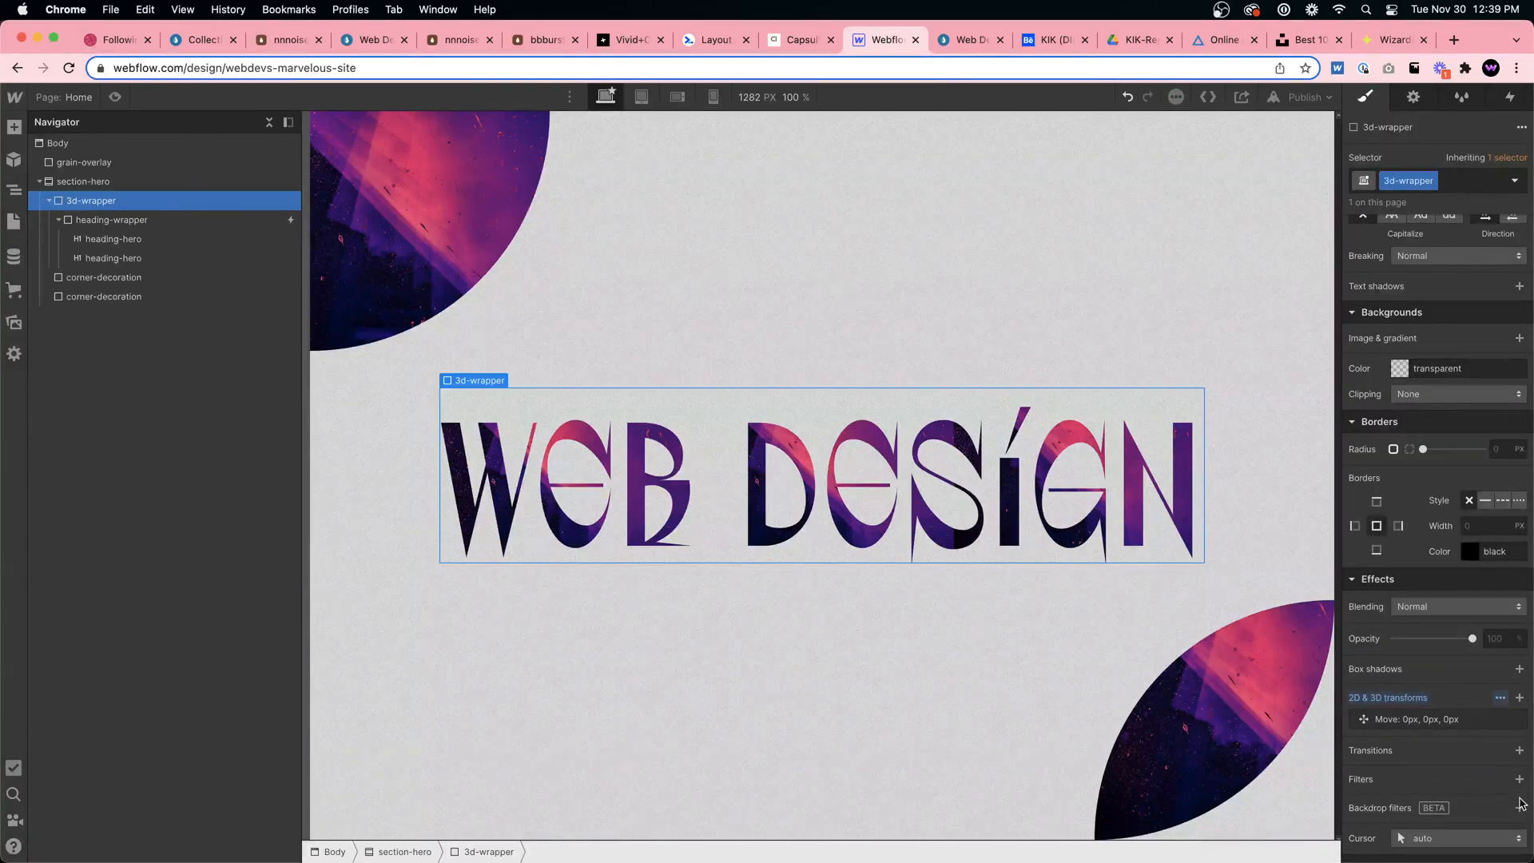
left_click(1454, 838)
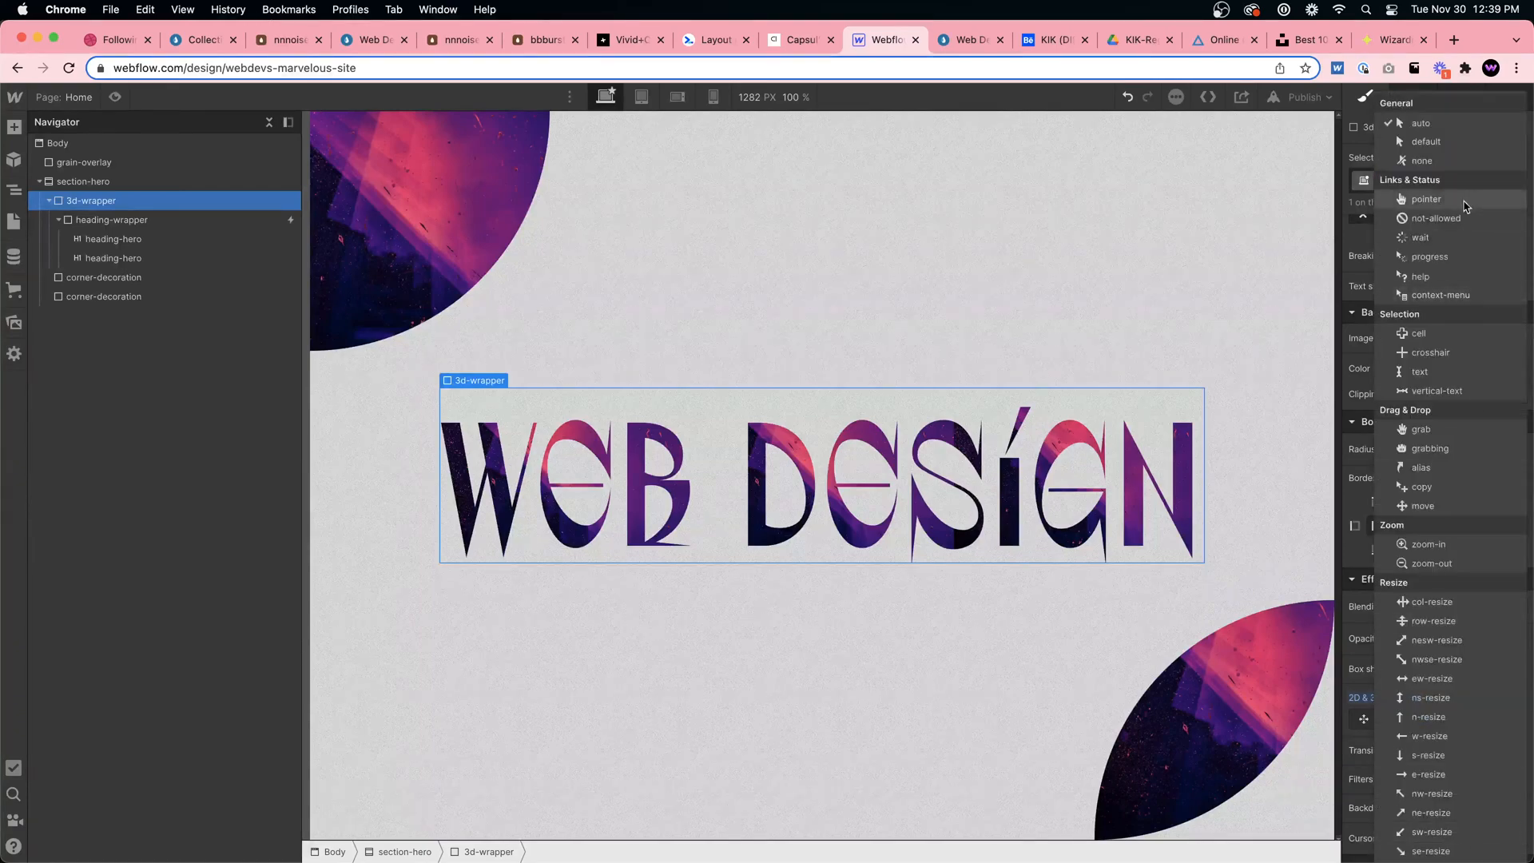
left_click(1424, 199)
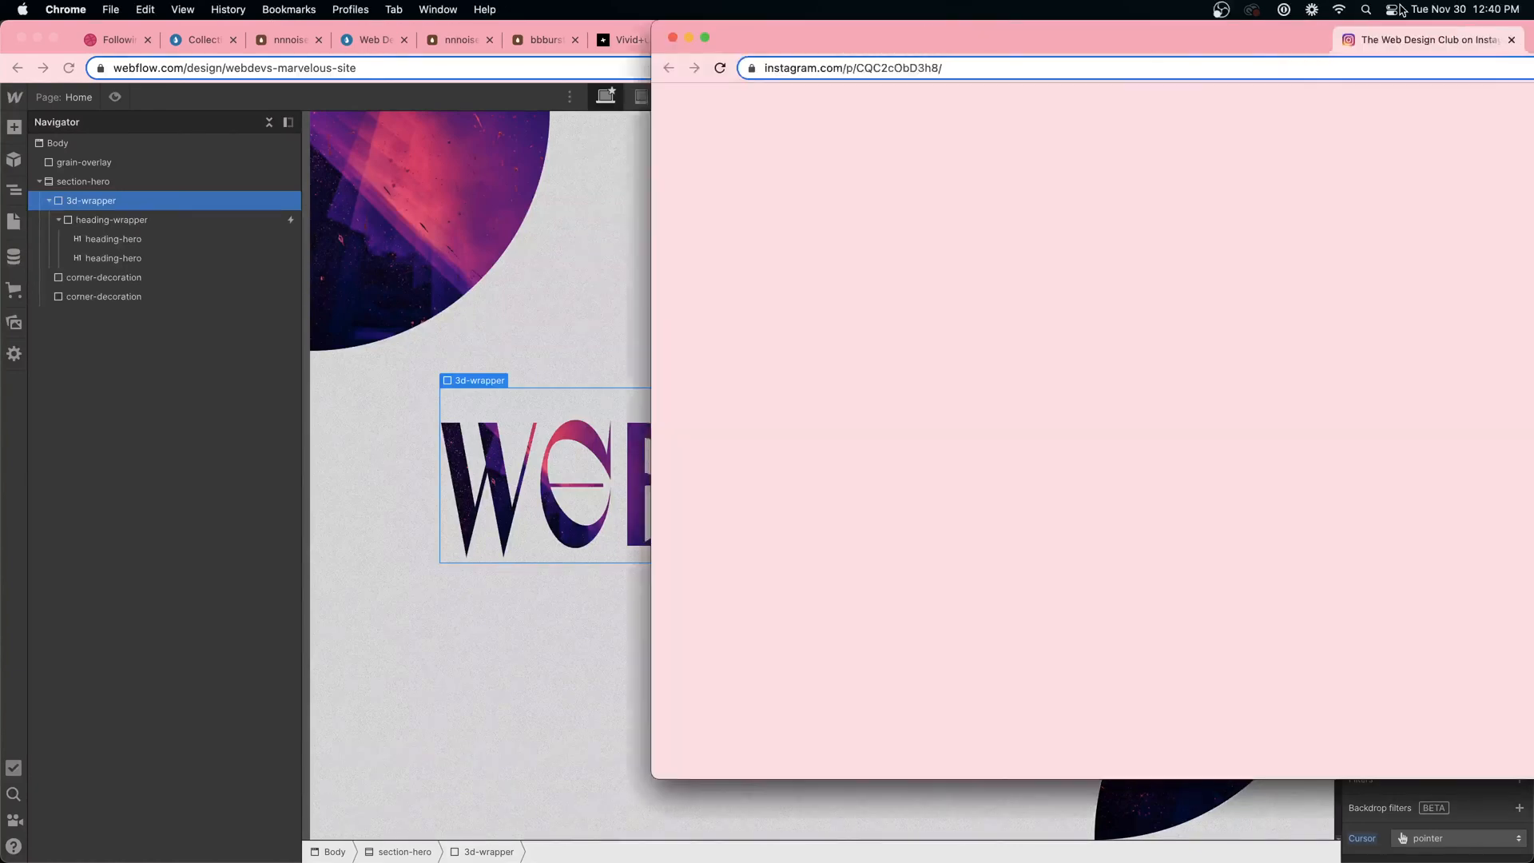
Bring the Instagram post into the main browser window and play its Nuii ice cream slider video
left_click_drag(1407, 44, 1063, 39)
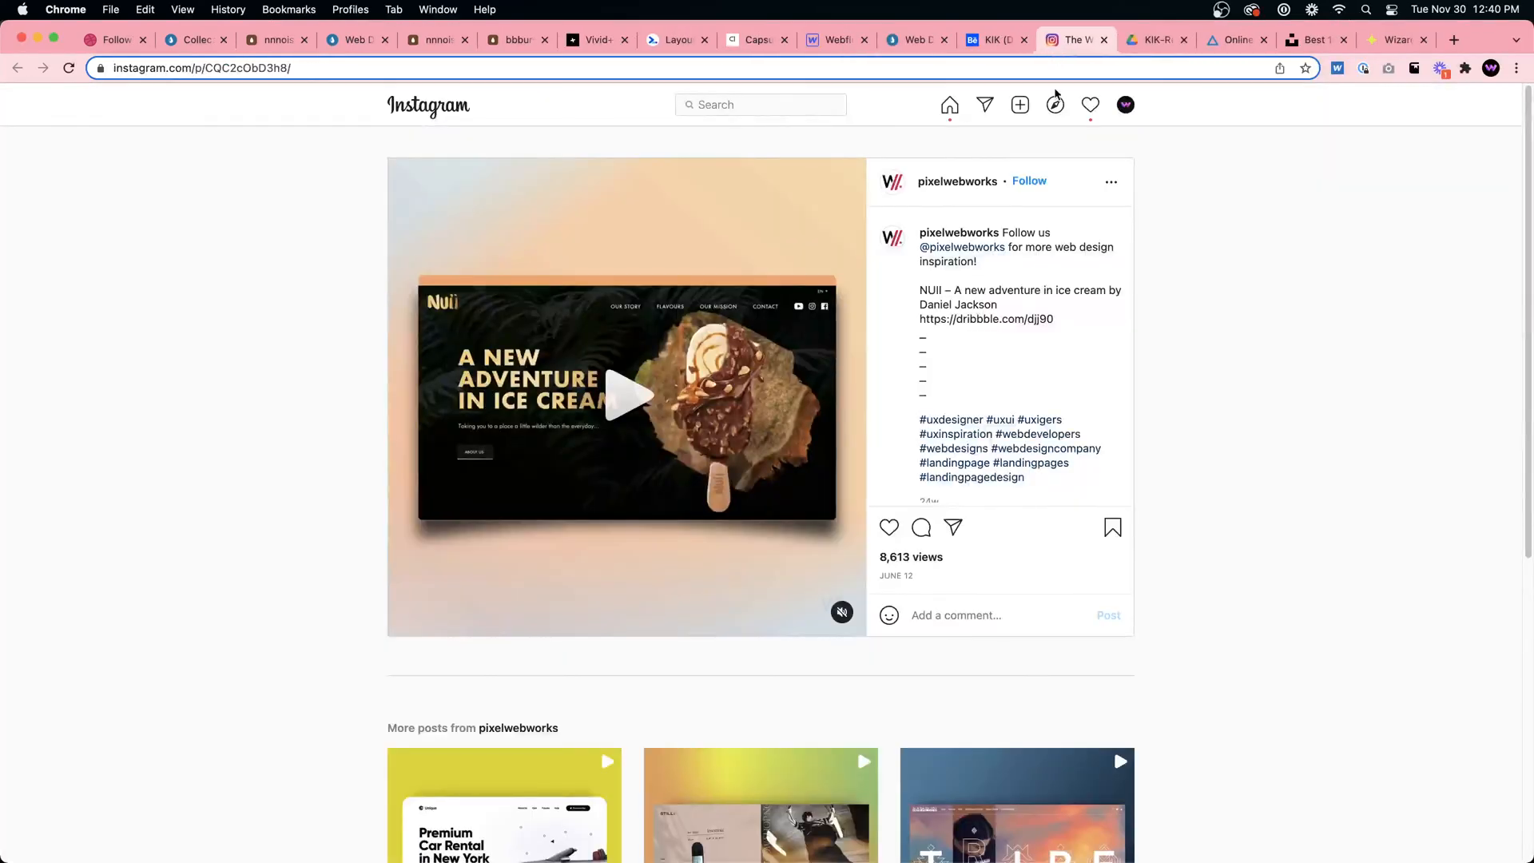
left_click(655, 412)
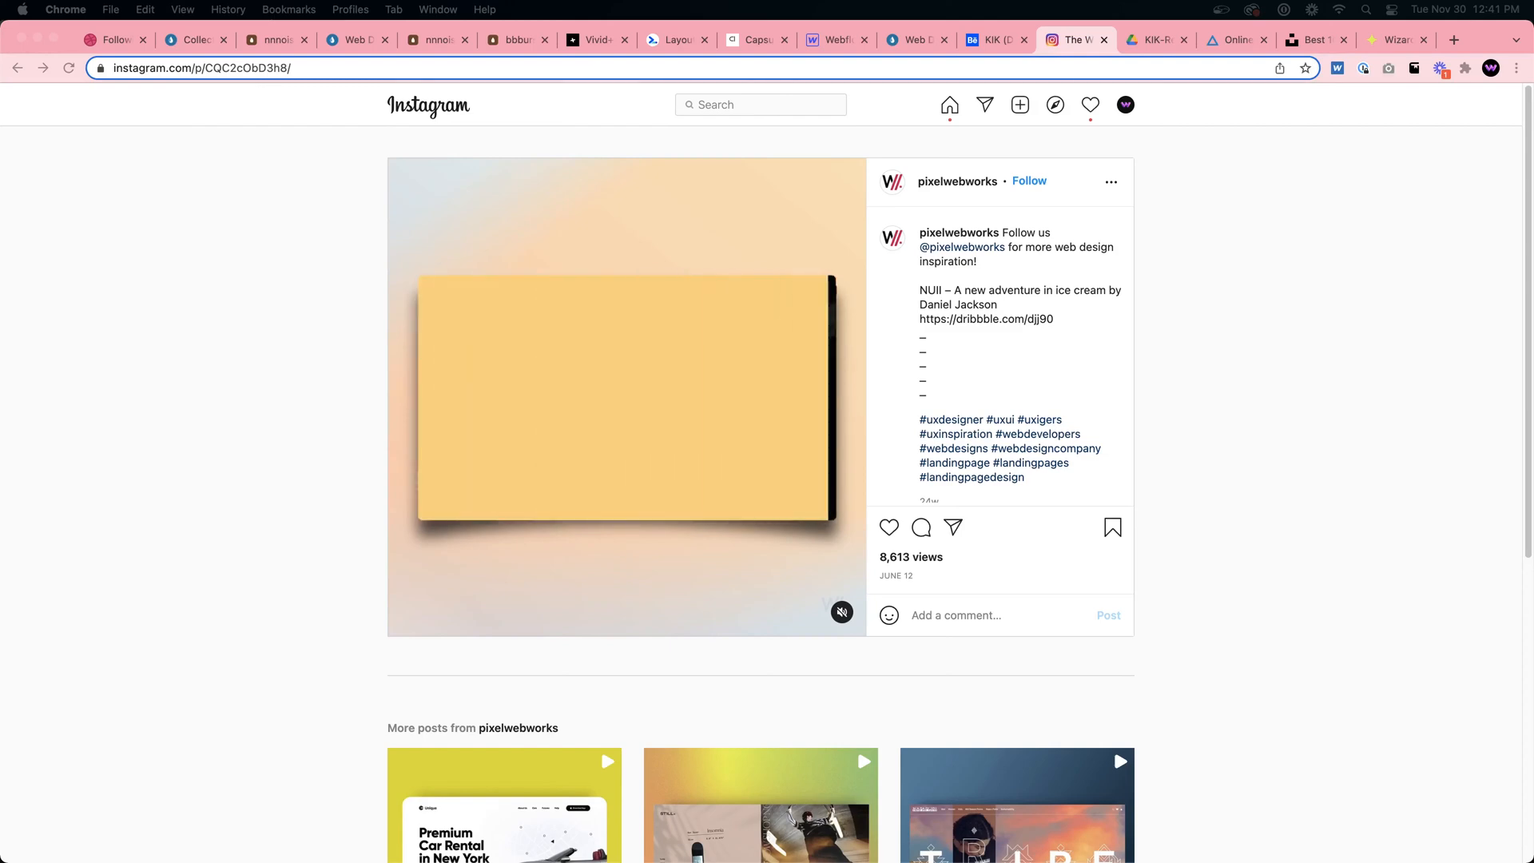
left_click(1354, 41)
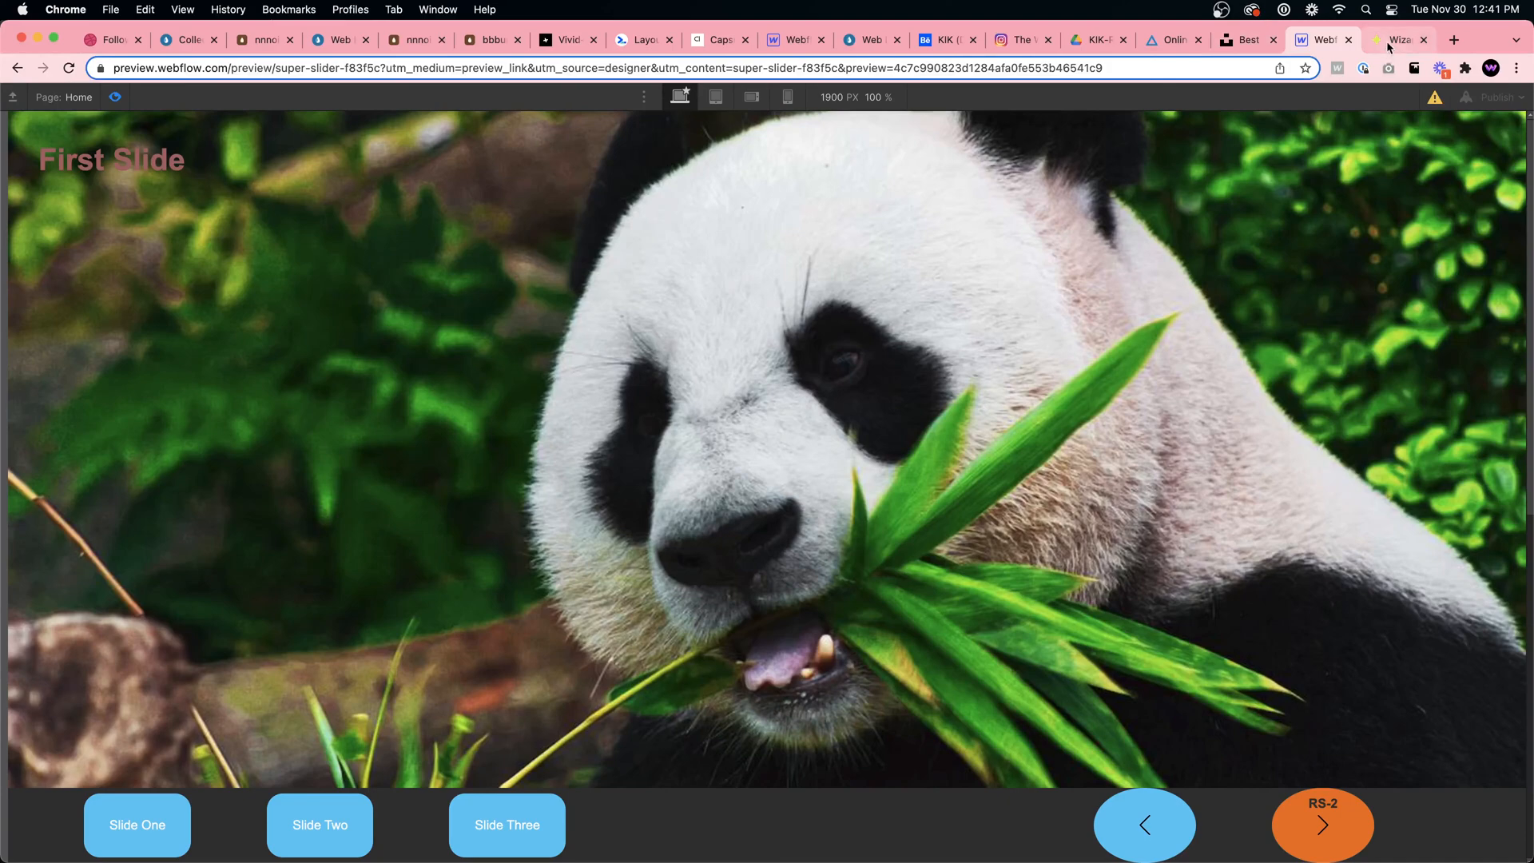
left_click(1009, 39)
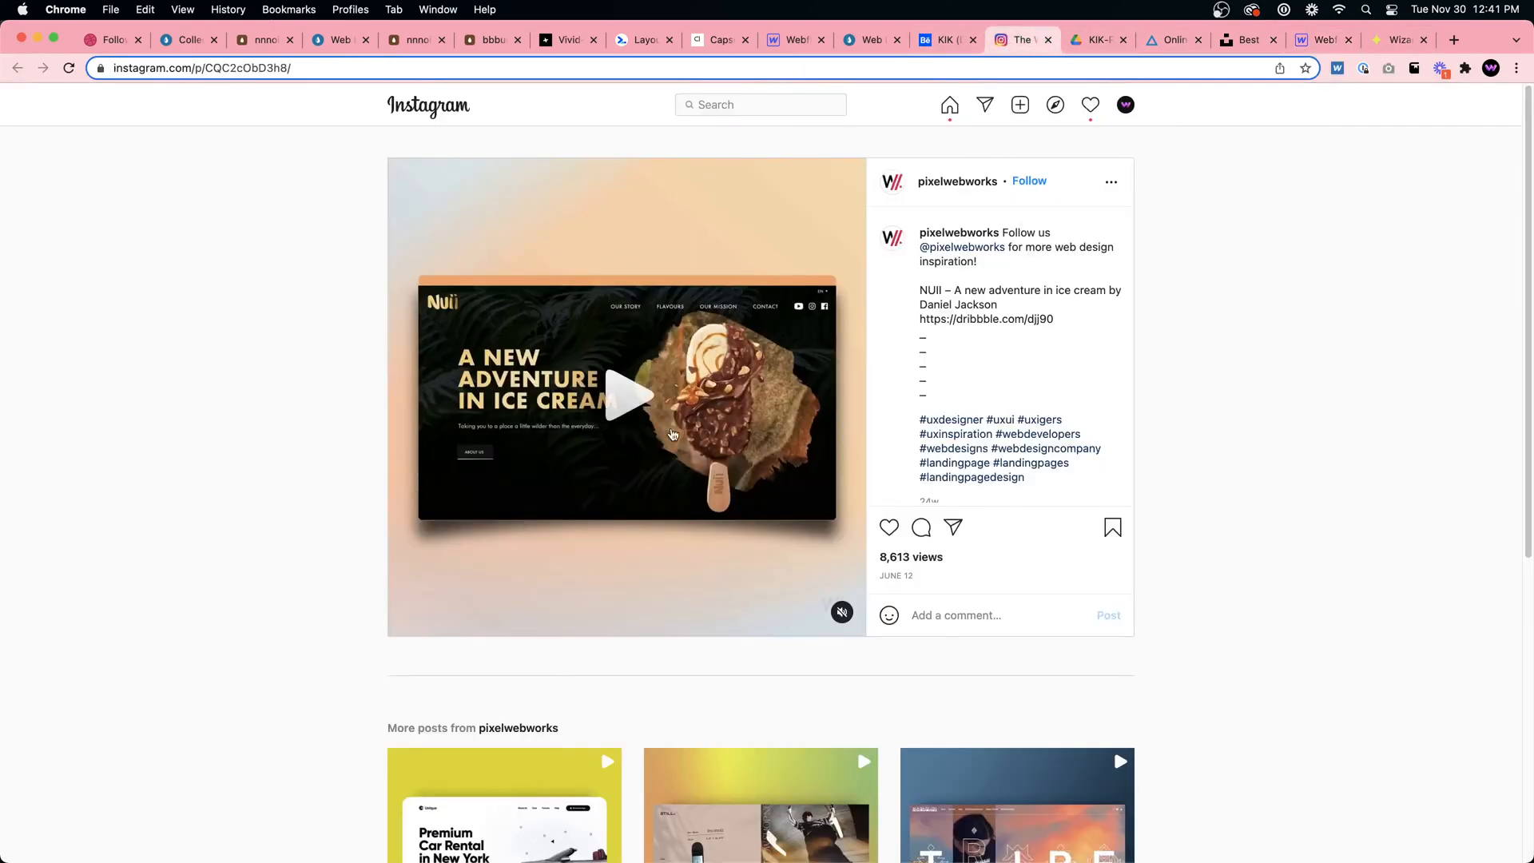
left_click(673, 434)
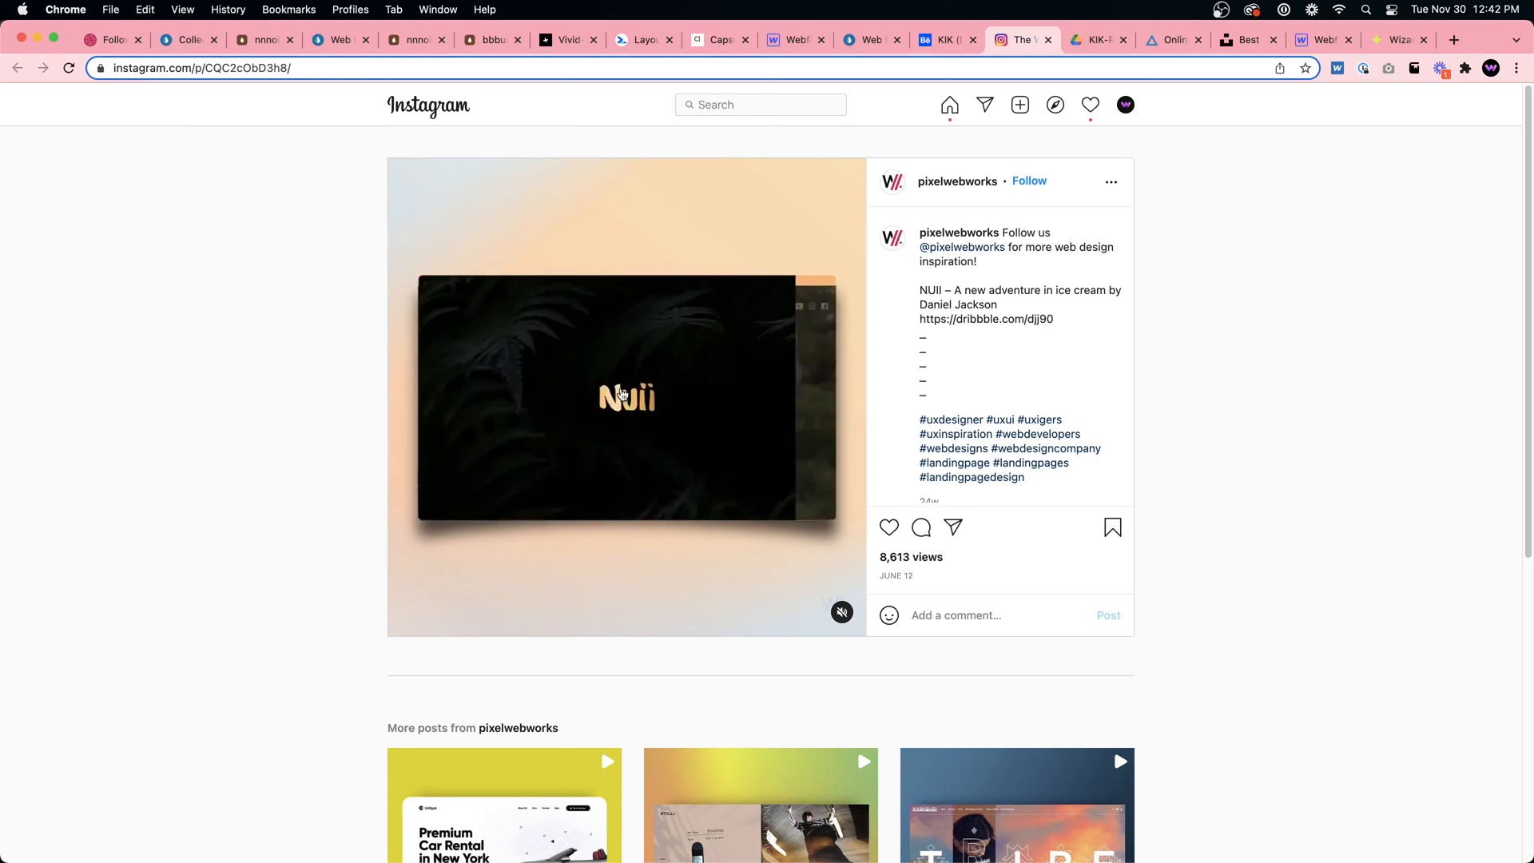
Search the web for slick.js in a new browser tab and open the slick carousel's website
left_click(1455, 40)
left_click(1238, 69)
type("sl")
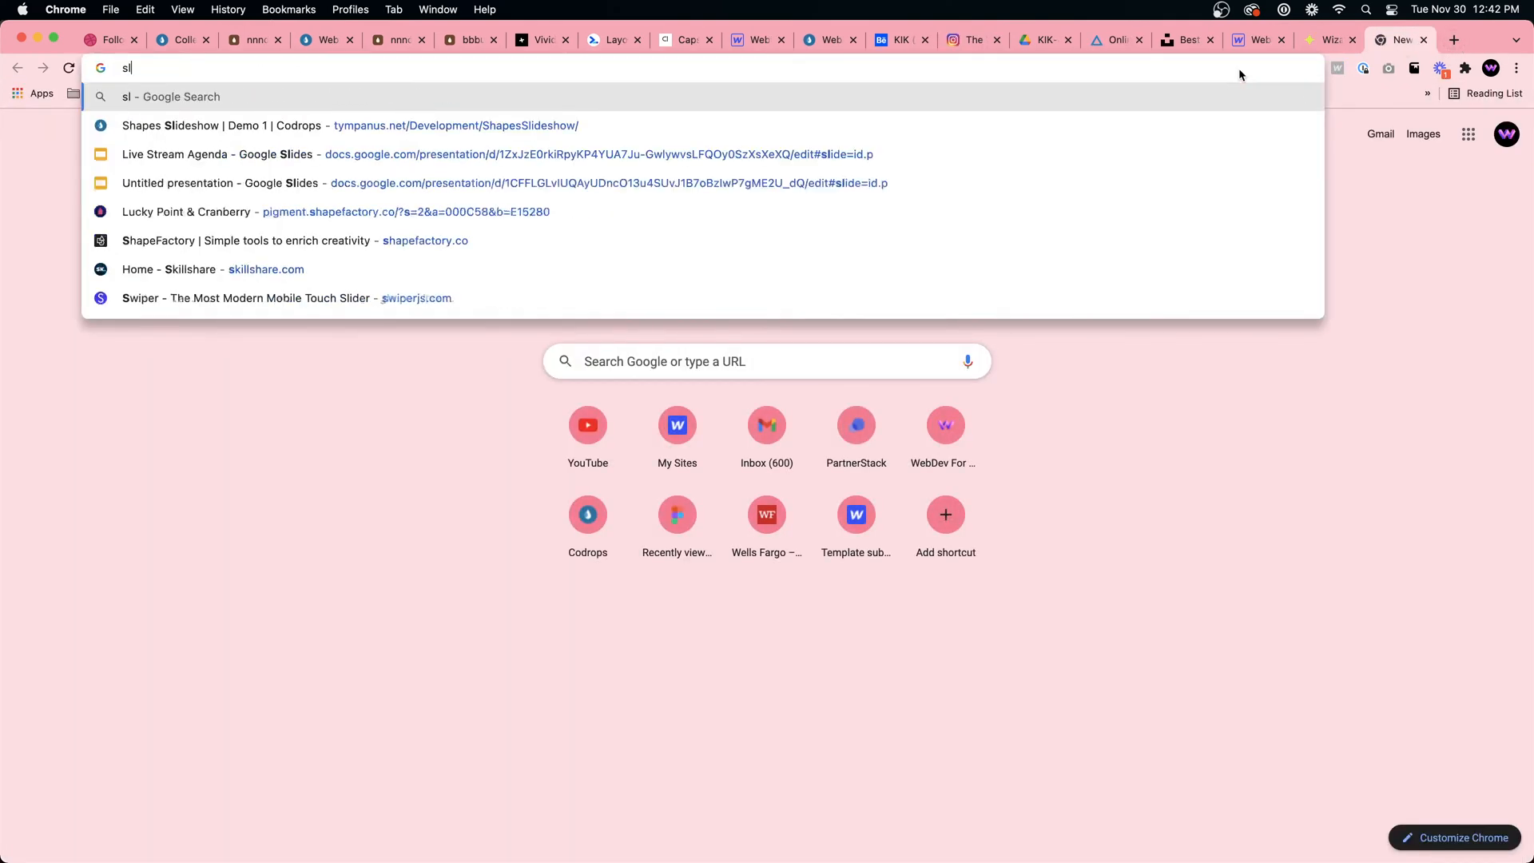
type("ick.js")
key("Return")
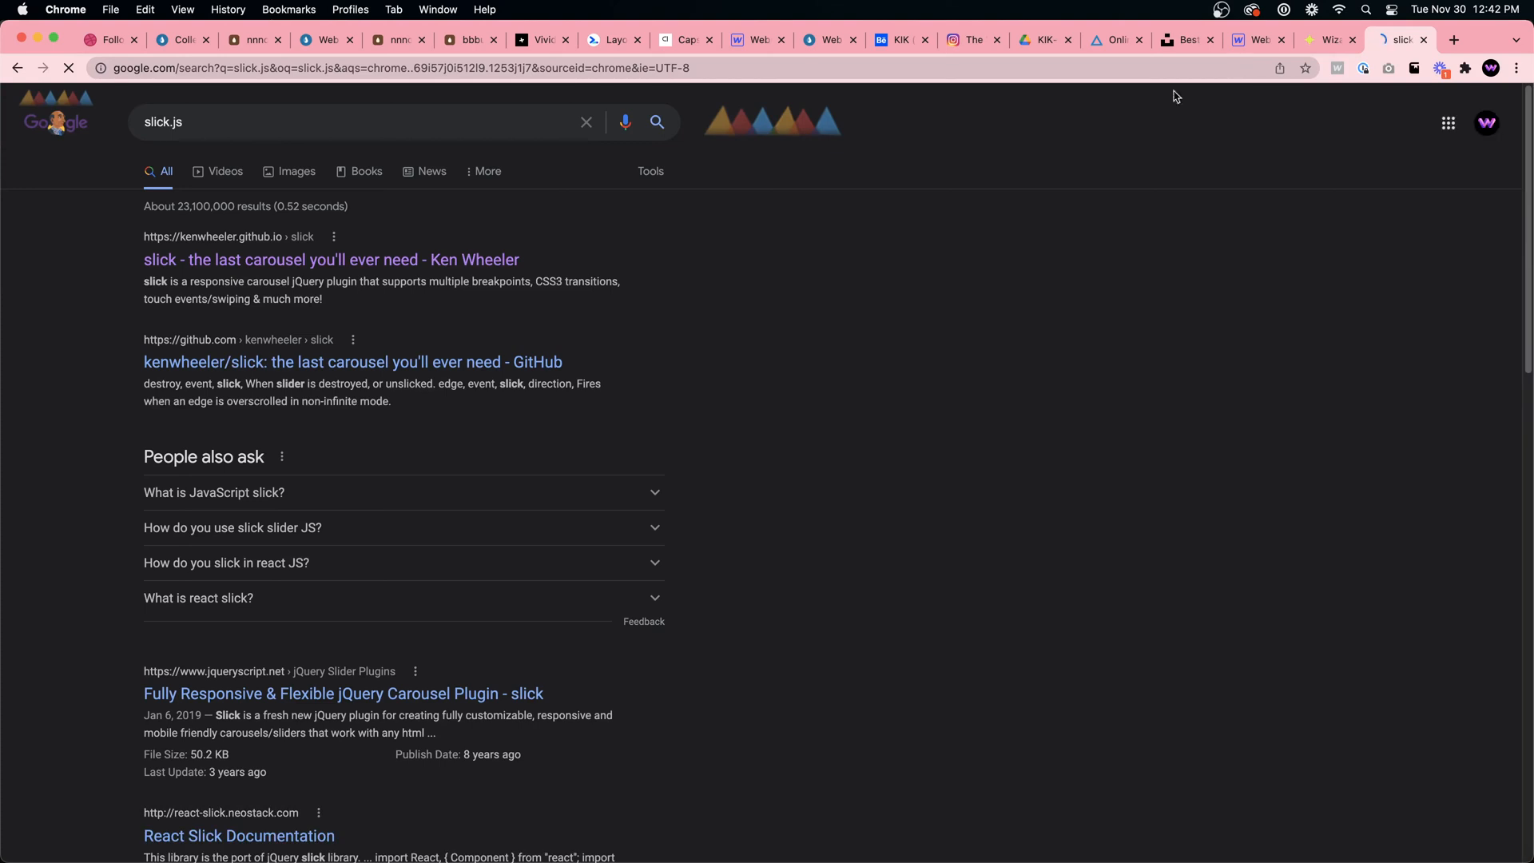
left_click(452, 261)
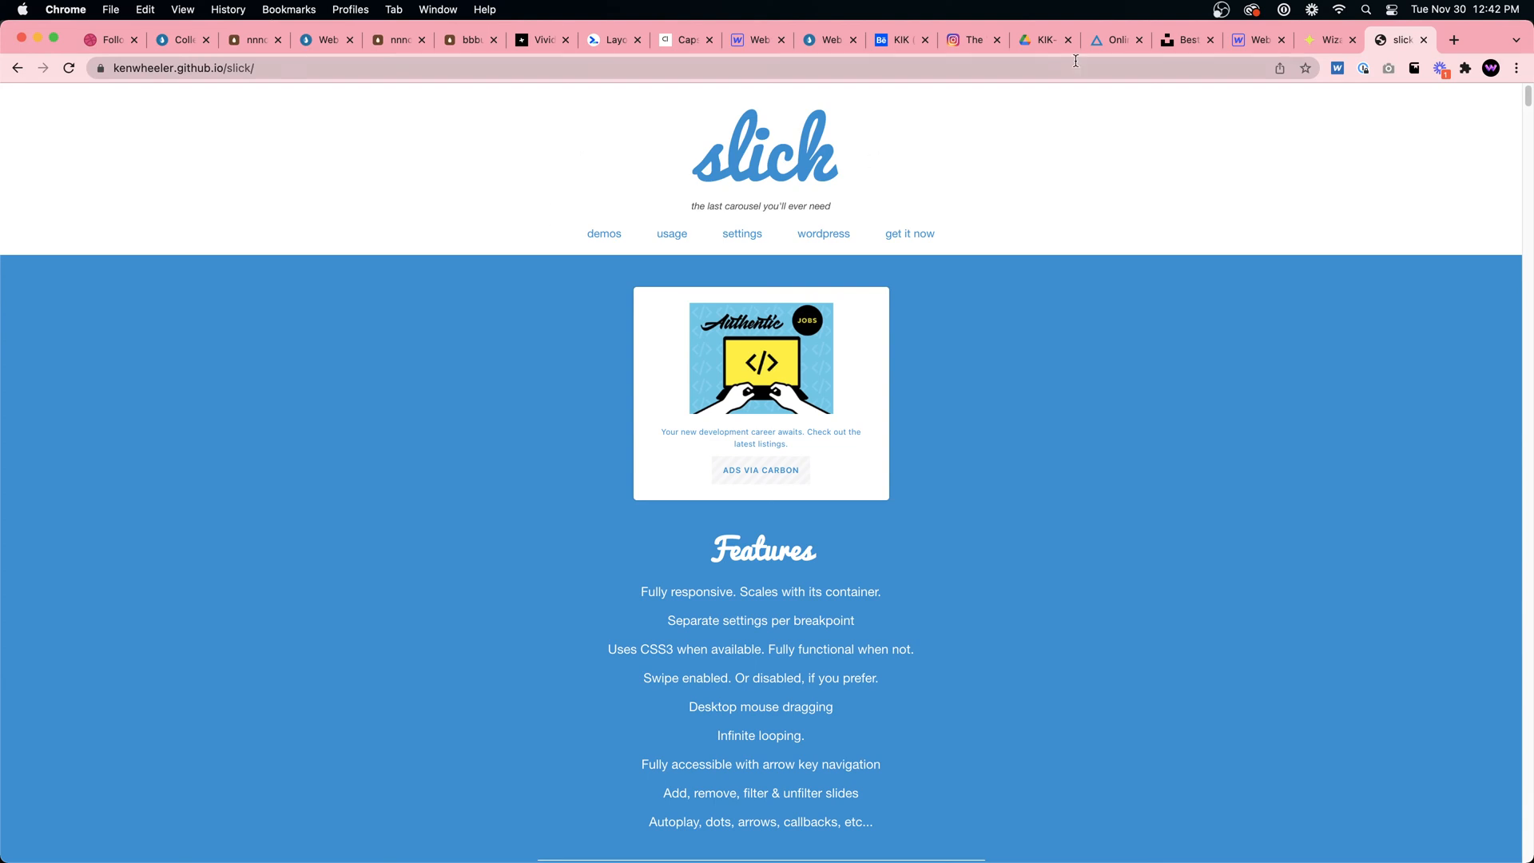
Switch to the super-slider Webflow preview and test the photo slider's Slide One, Two and Three buttons and its arrows
left_click(1250, 41)
left_click(318, 811)
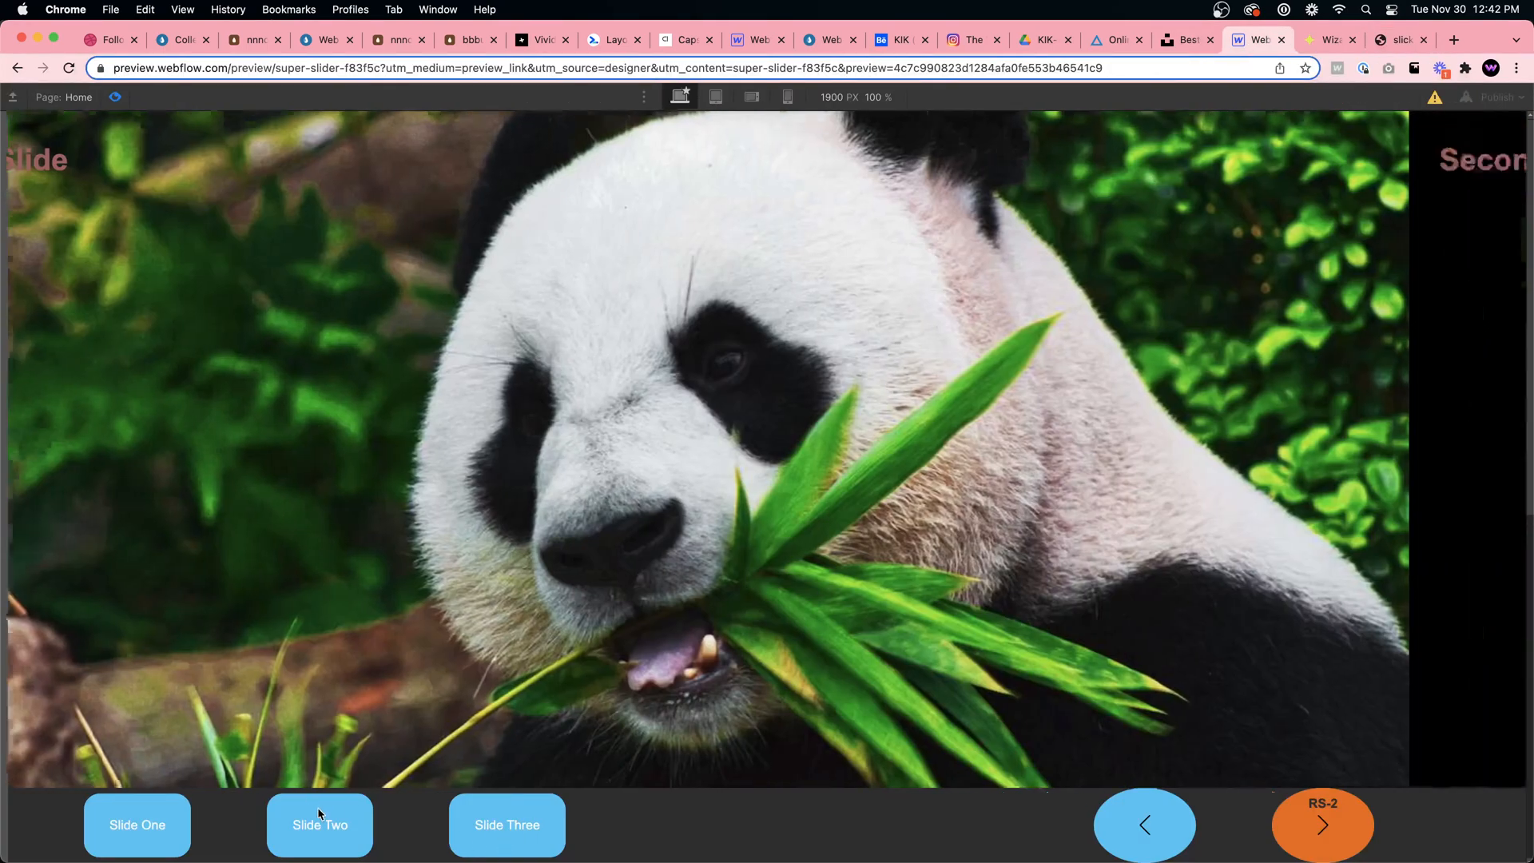
left_click(476, 819)
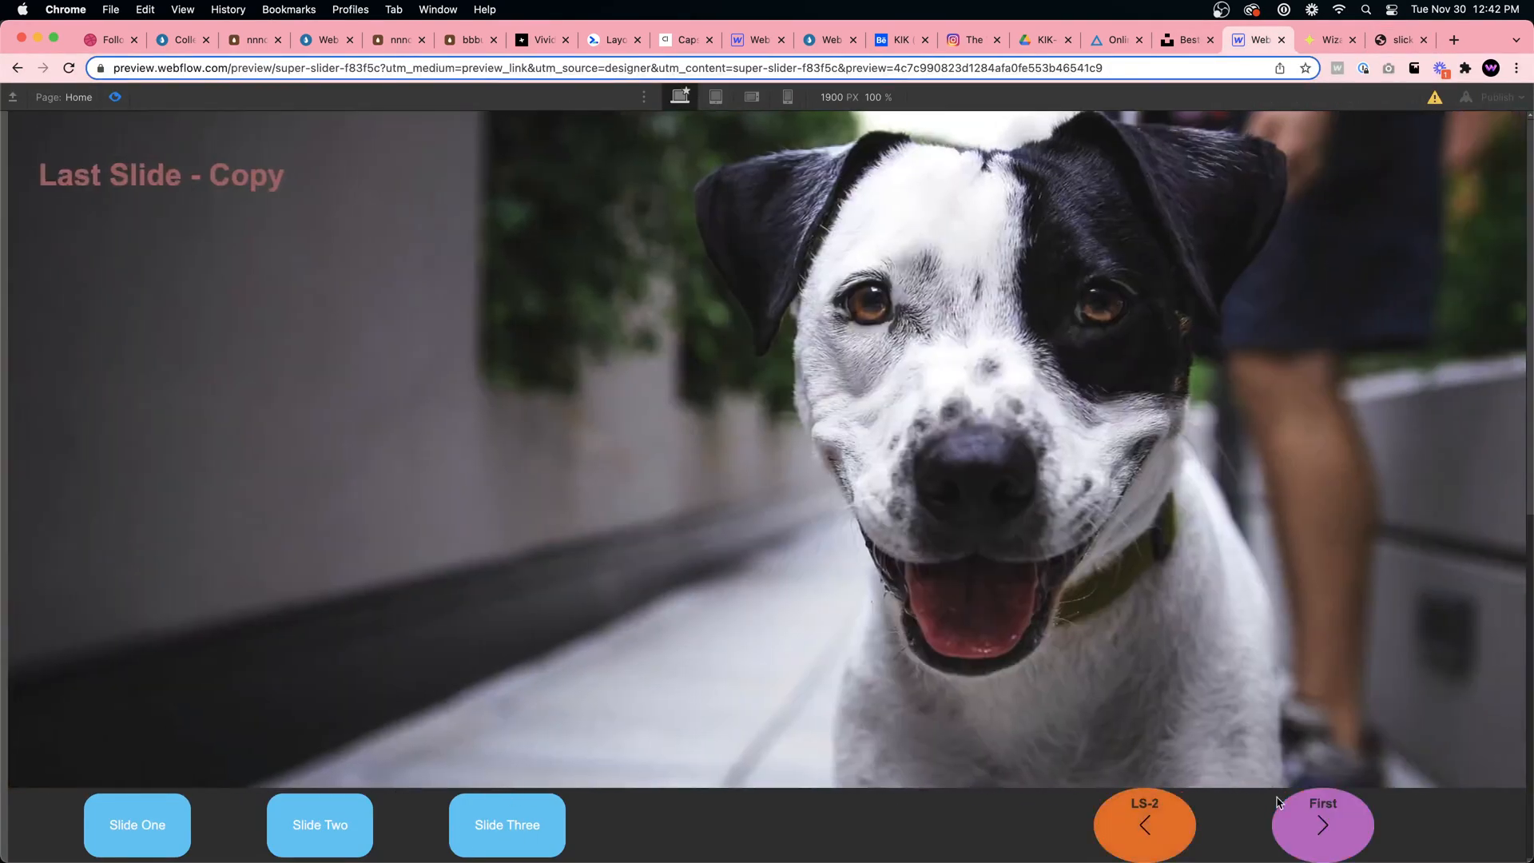
left_click(1280, 805)
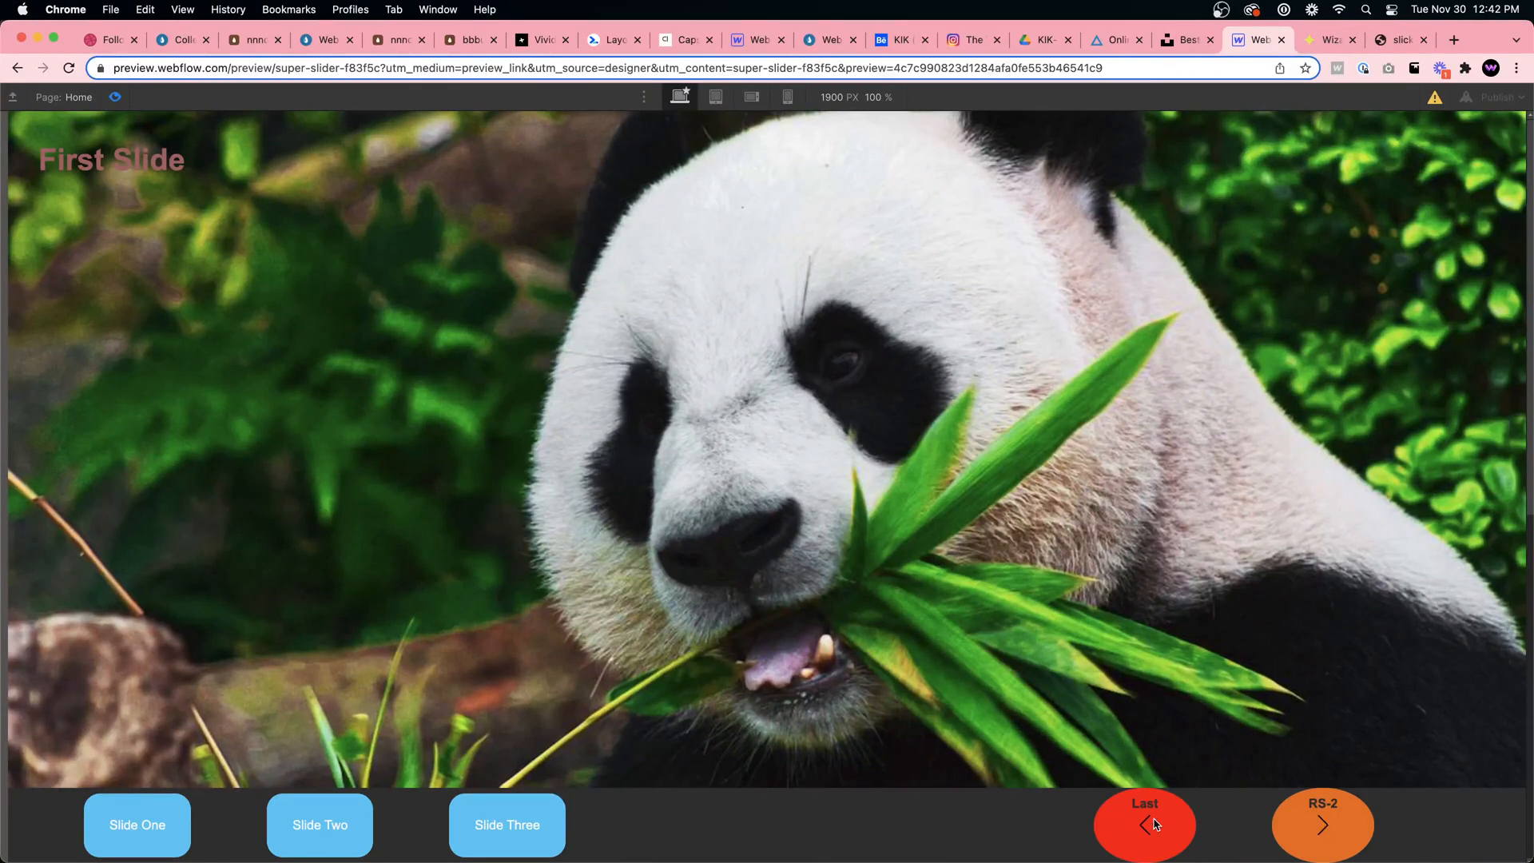
left_click(313, 836)
left_click(465, 835)
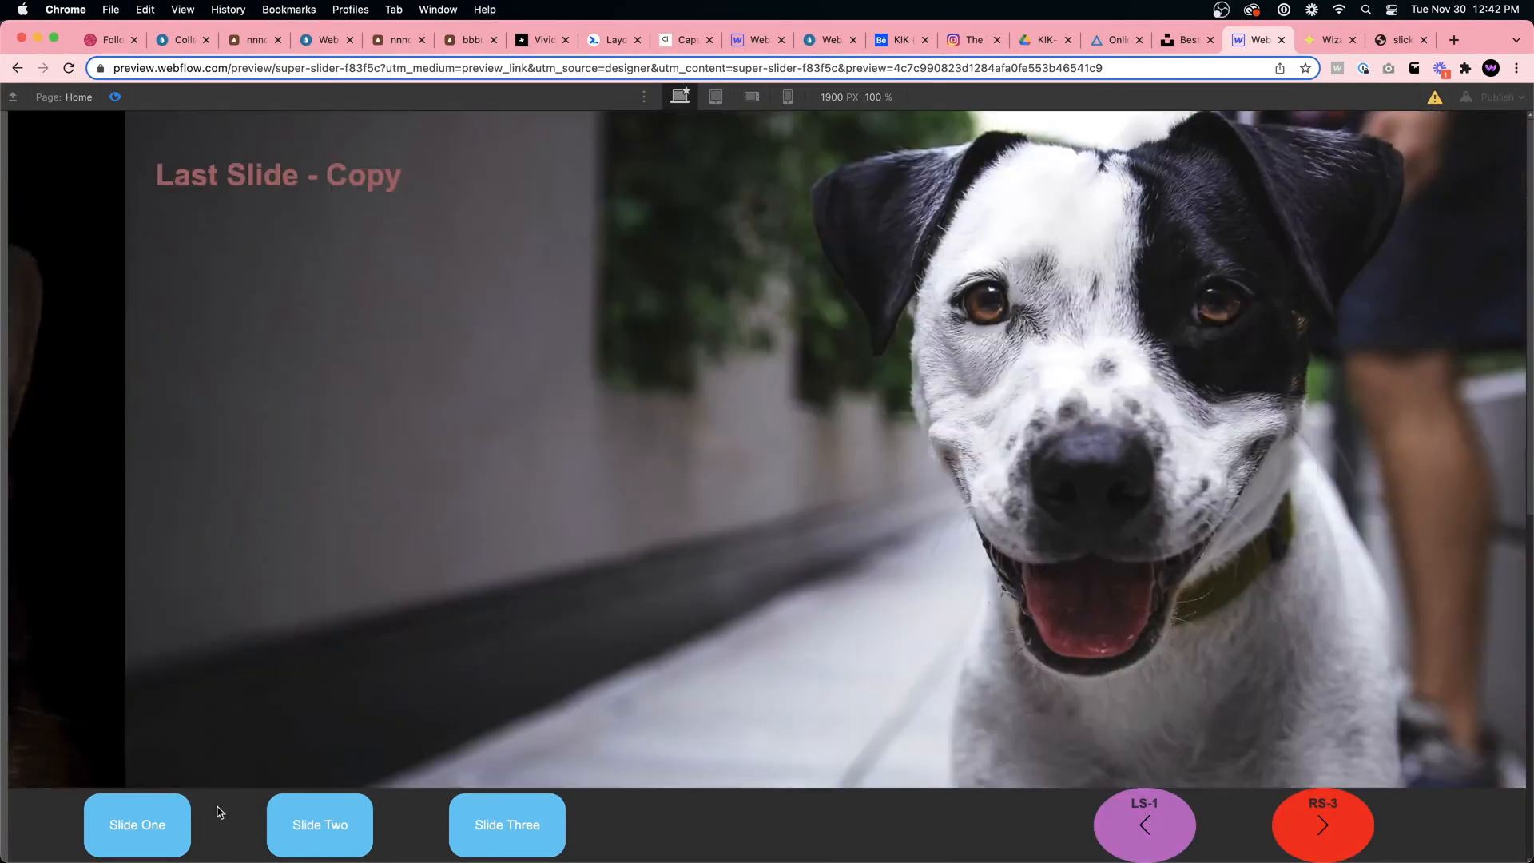
left_click(177, 825)
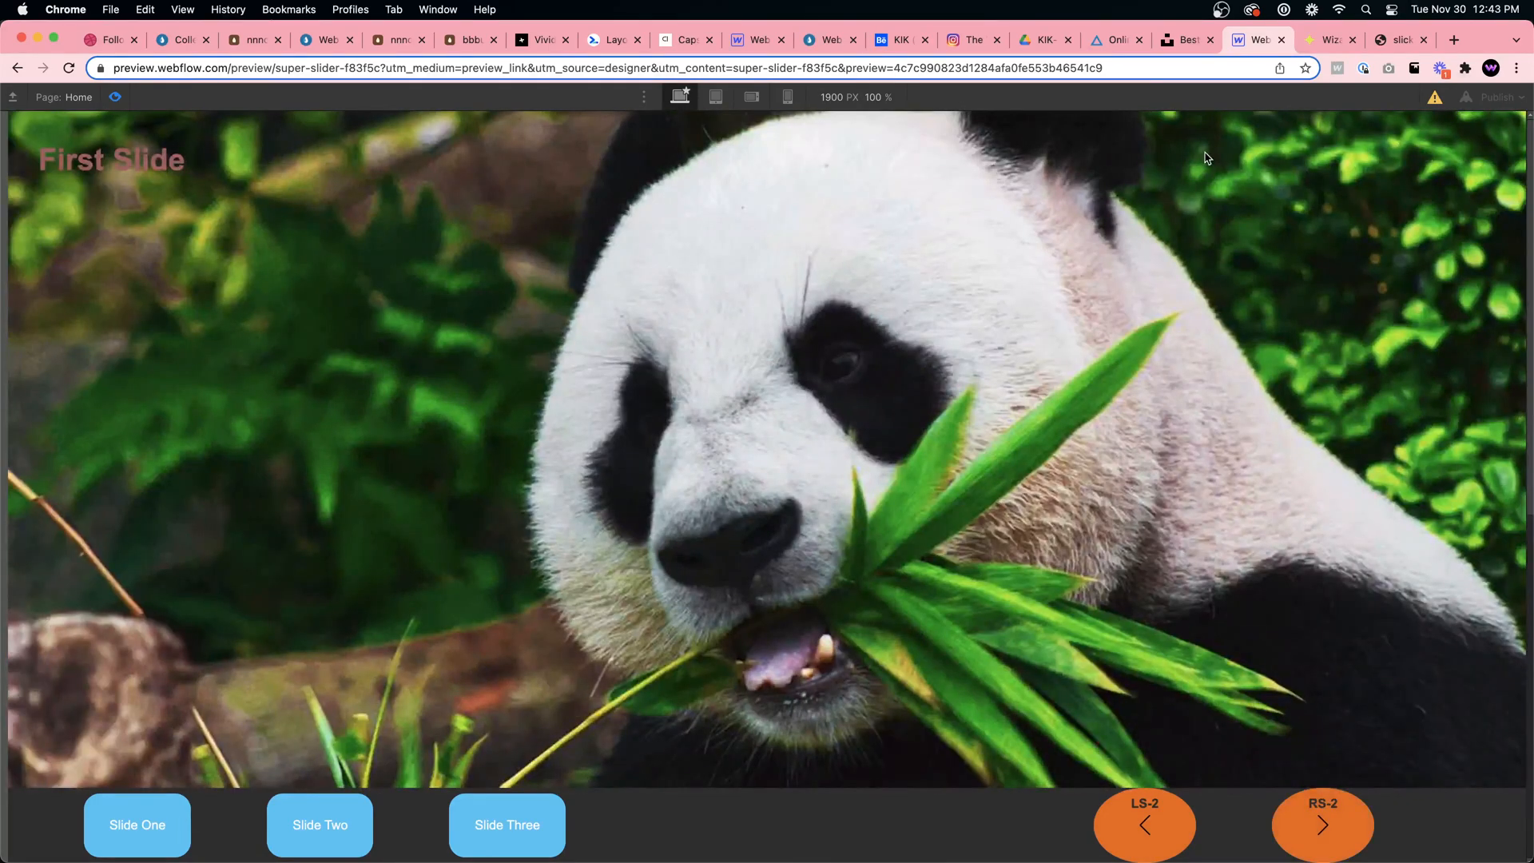
Test the dessert carousel below the photo slider by advancing and reversing it with its round arrows
scroll(1125, 246, "down", 8)
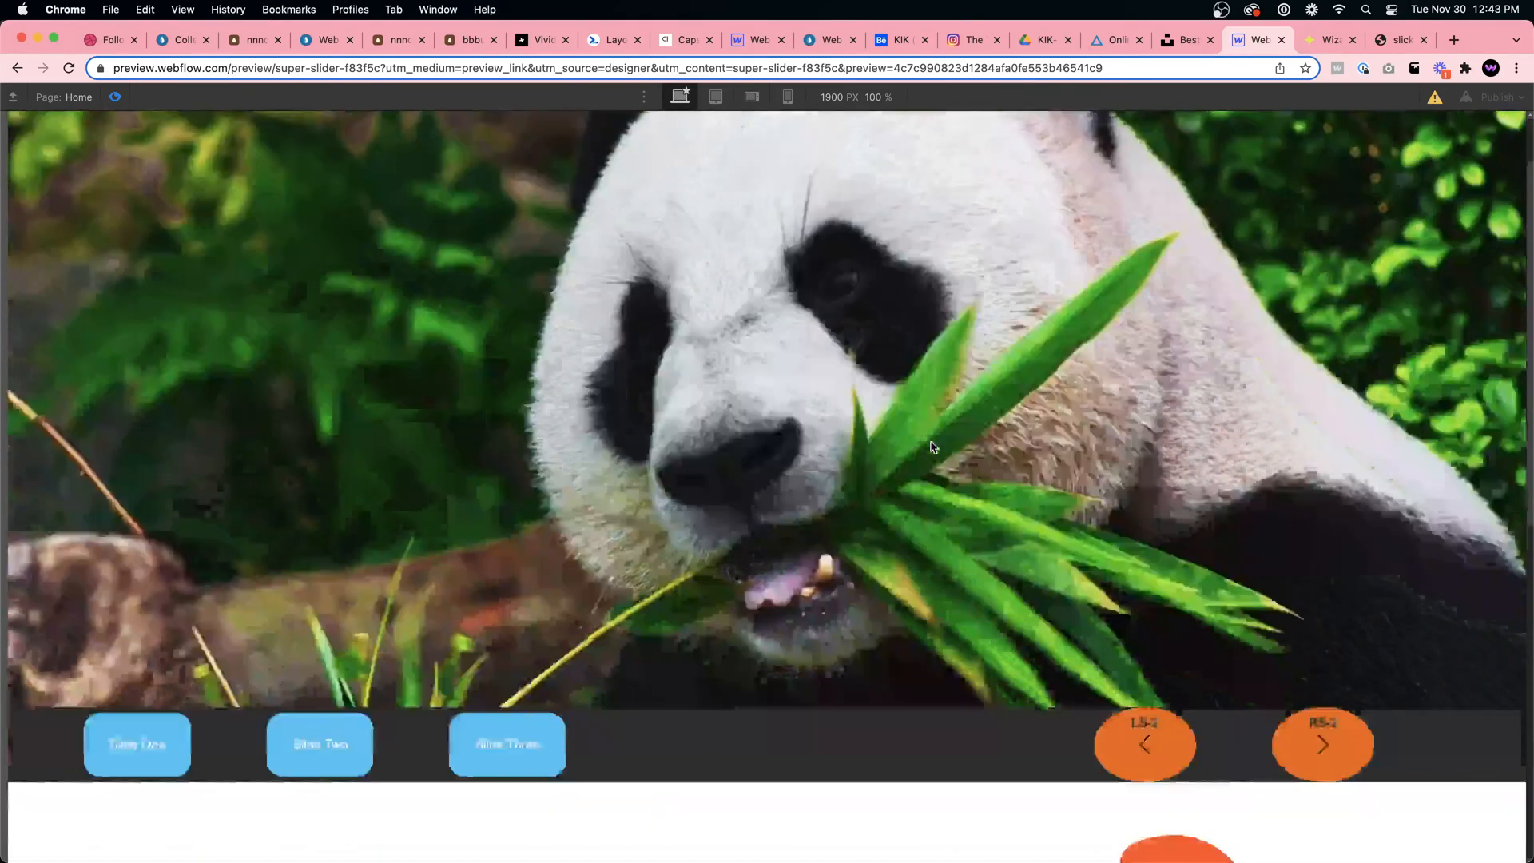
left_click(1300, 472)
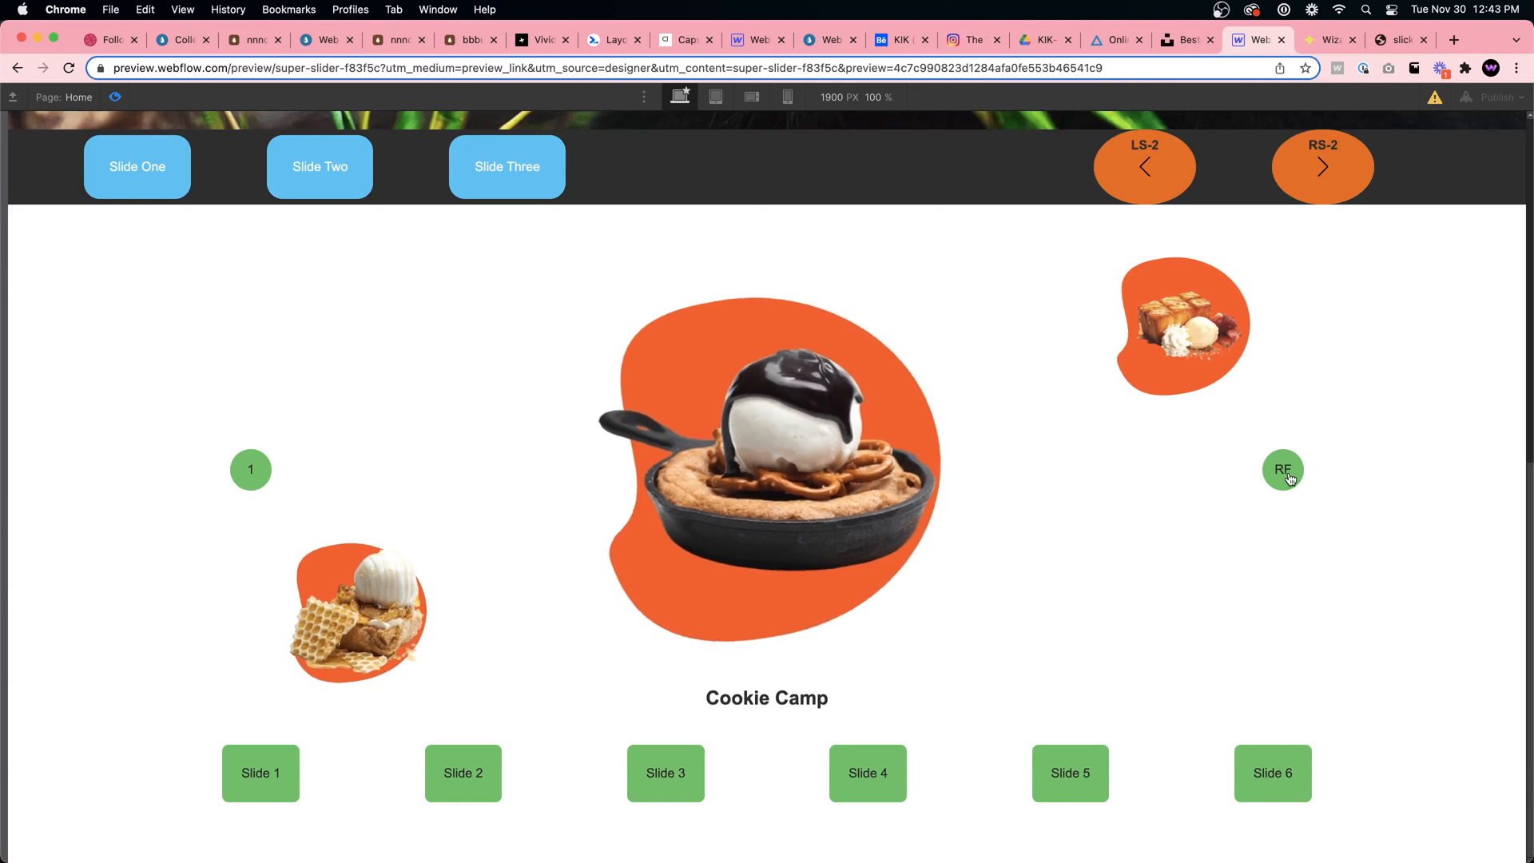
left_click(1287, 473)
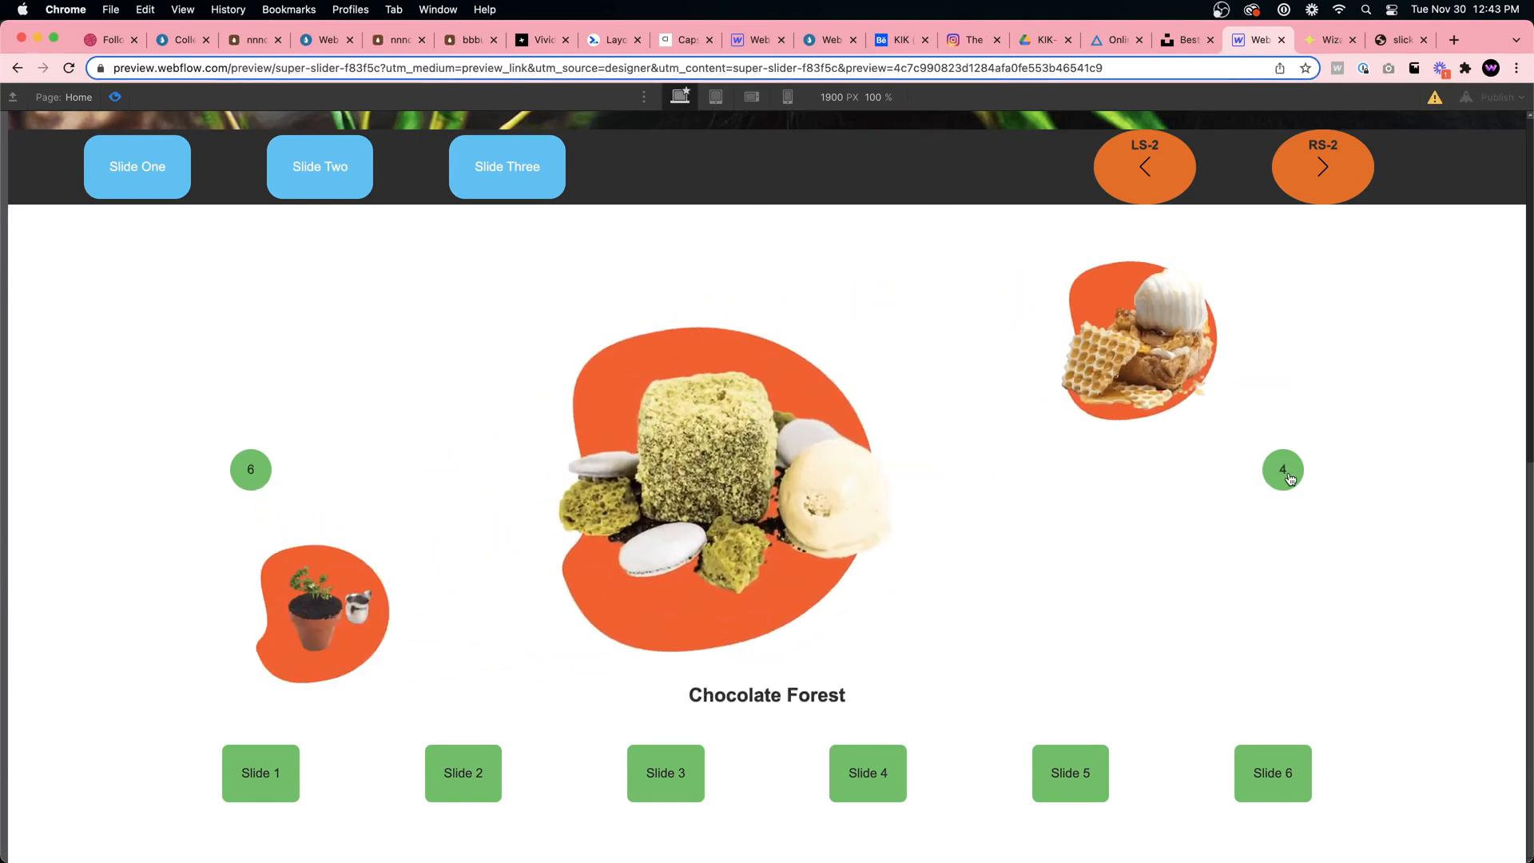
left_click(1287, 473)
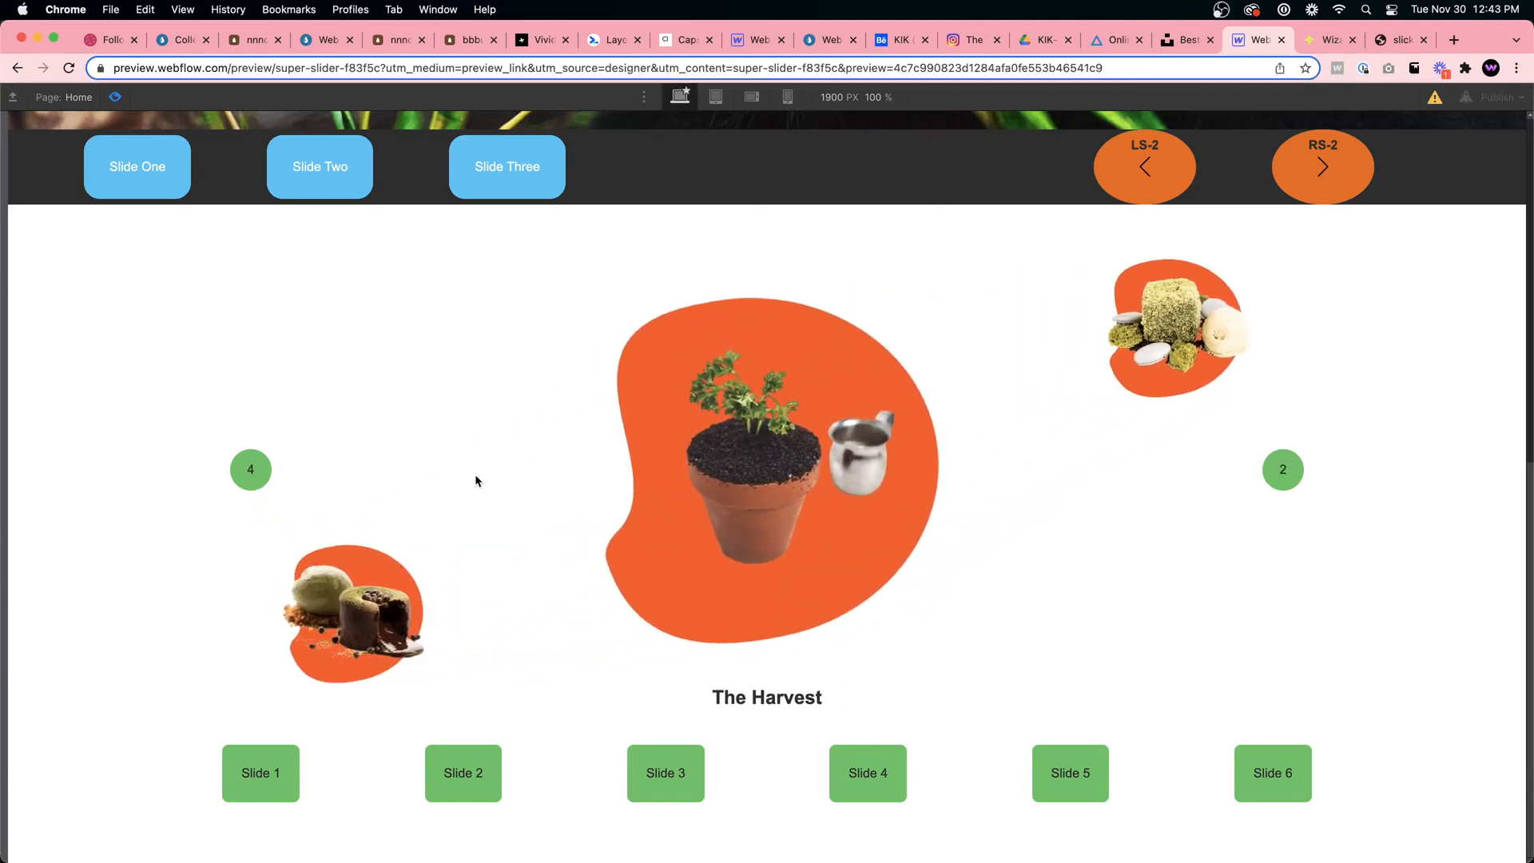
left_click(253, 469)
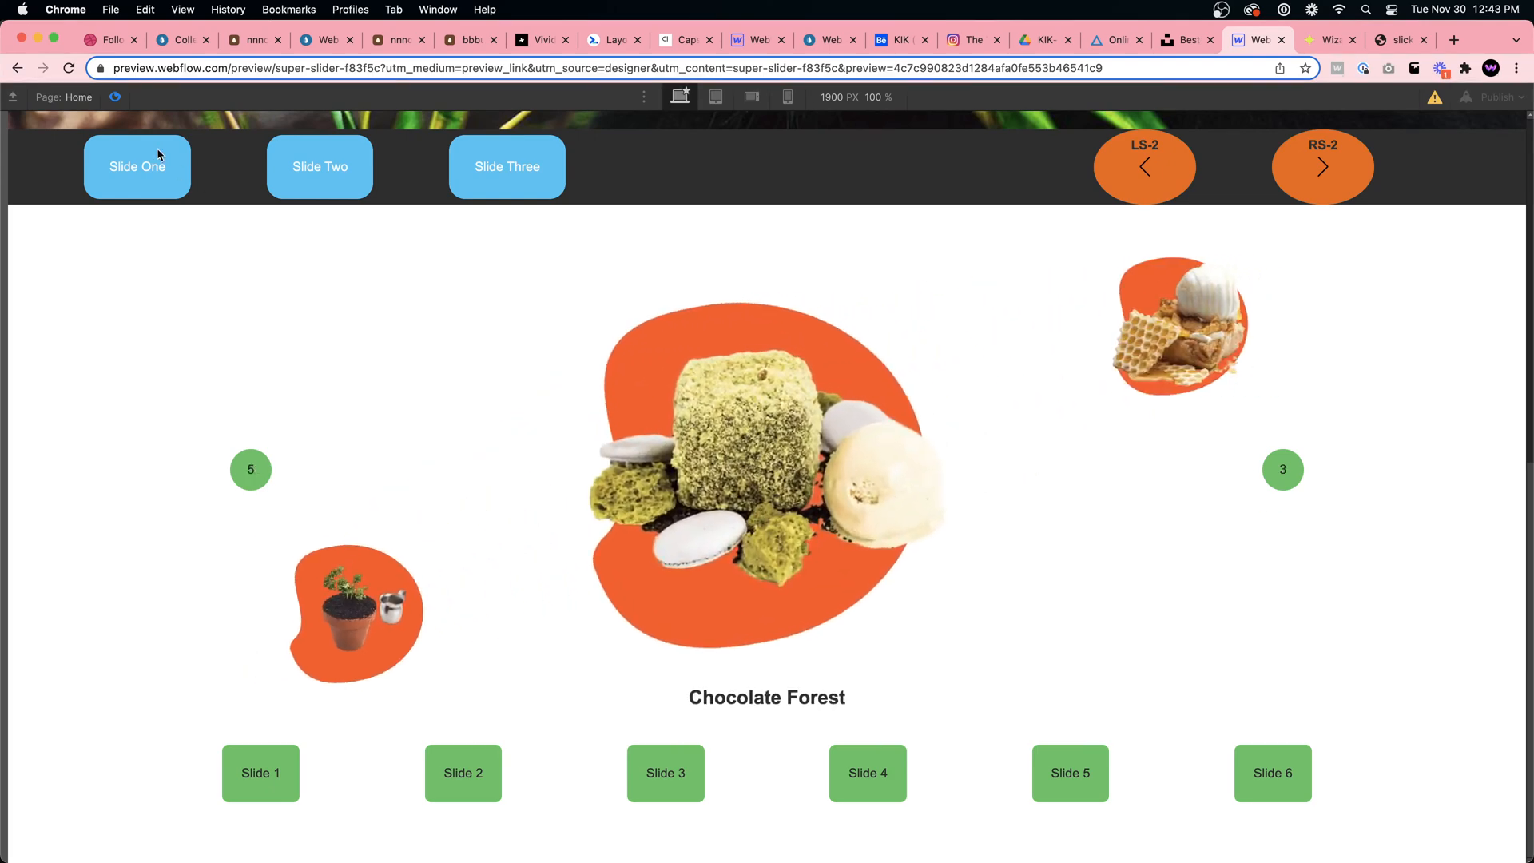
Leave the preview and inspect the slide_c-2 and slide_c-1 elements of the dessert carousel in the Designer
left_click(116, 96)
left_click(1117, 403)
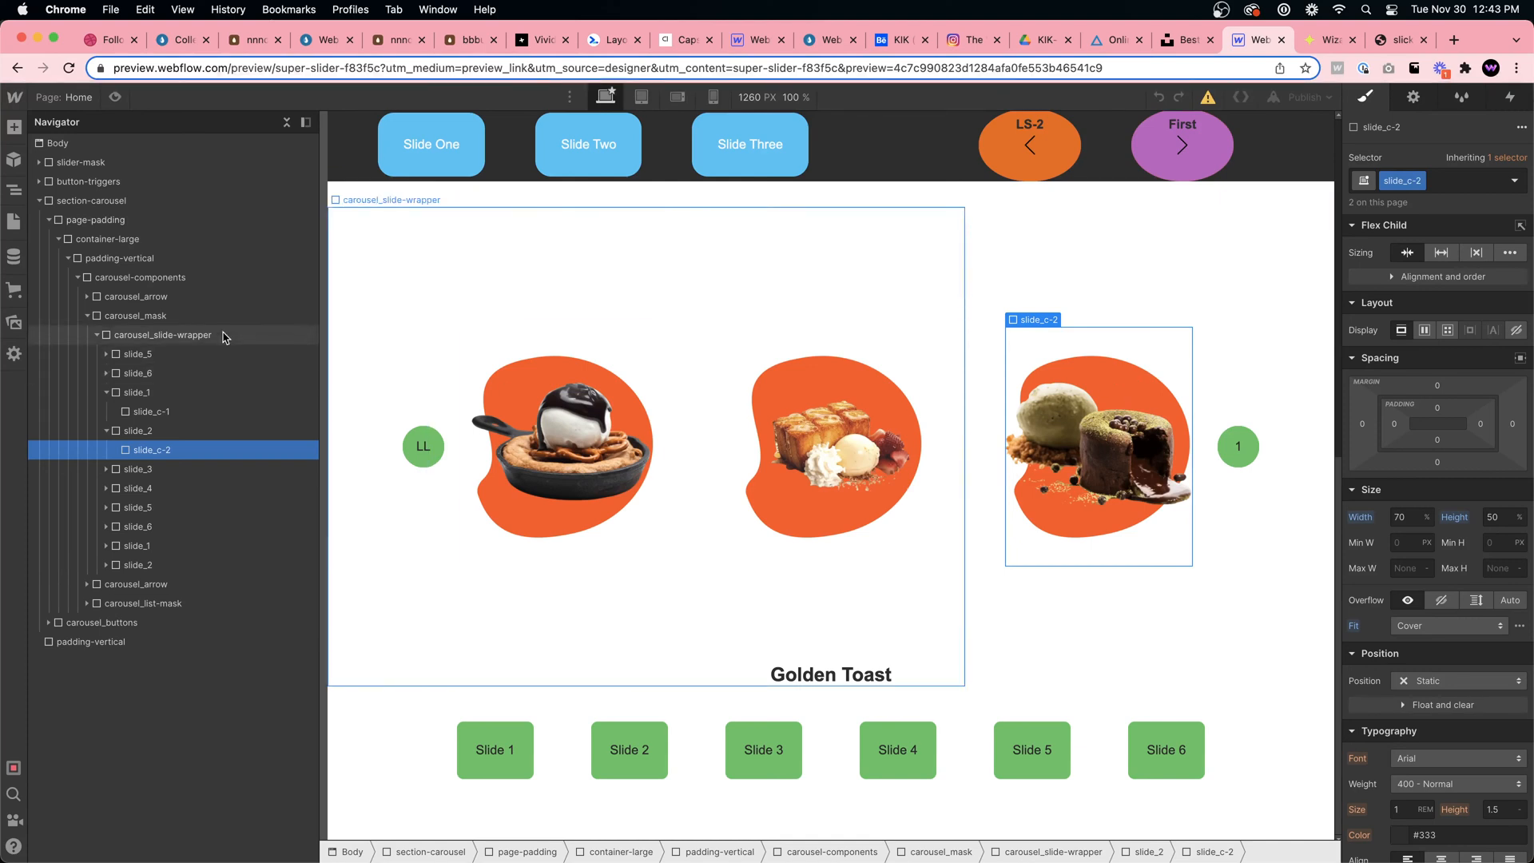
left_click(130, 413)
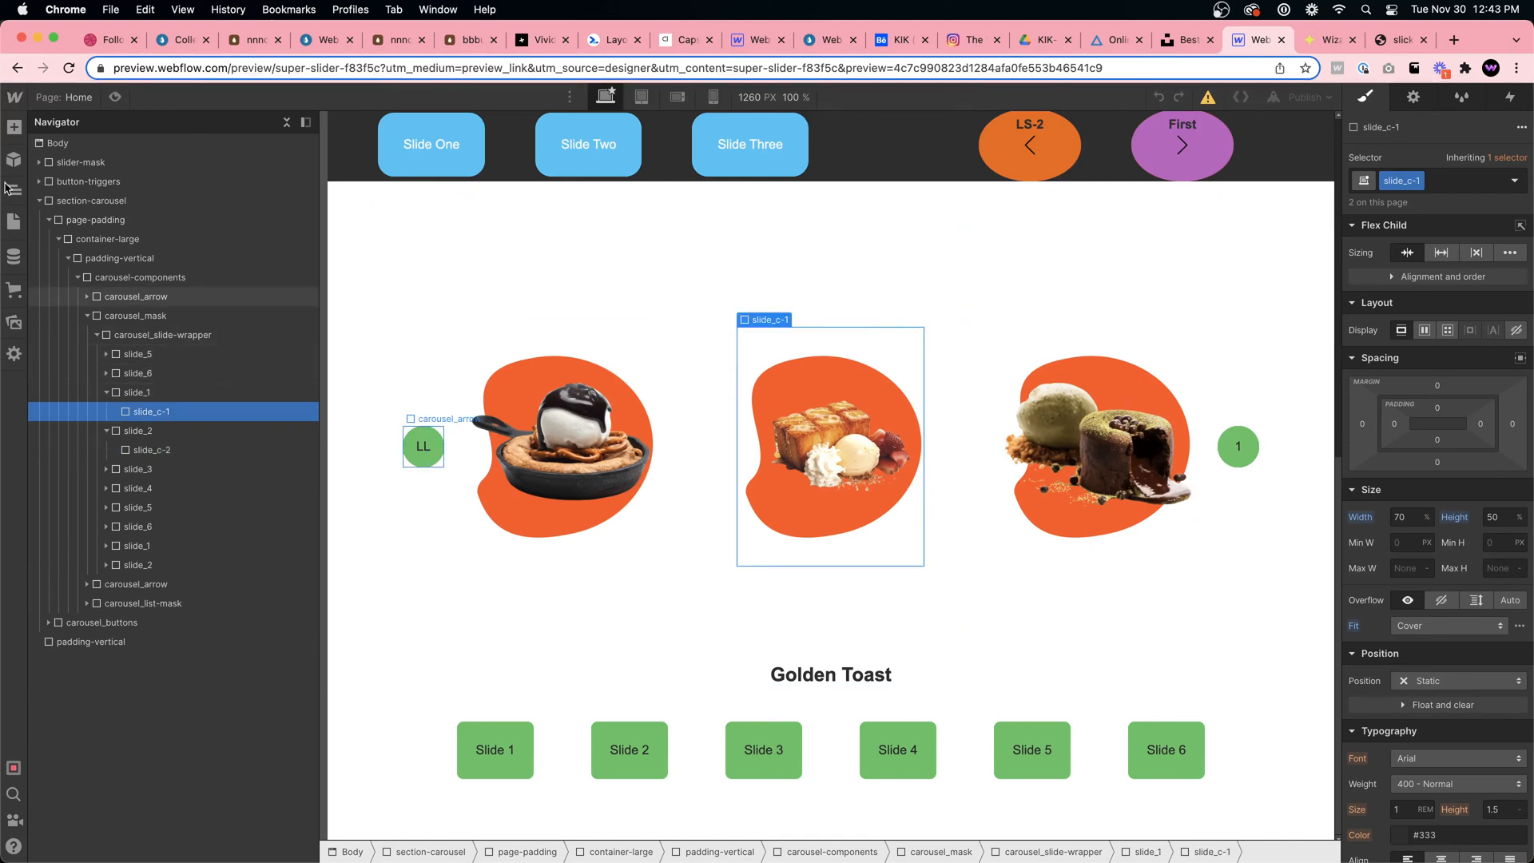
Check the Home page settings of the super-slider project for custom code
left_click(12, 227)
left_click(212, 218)
scroll(509, 454, "down", 15)
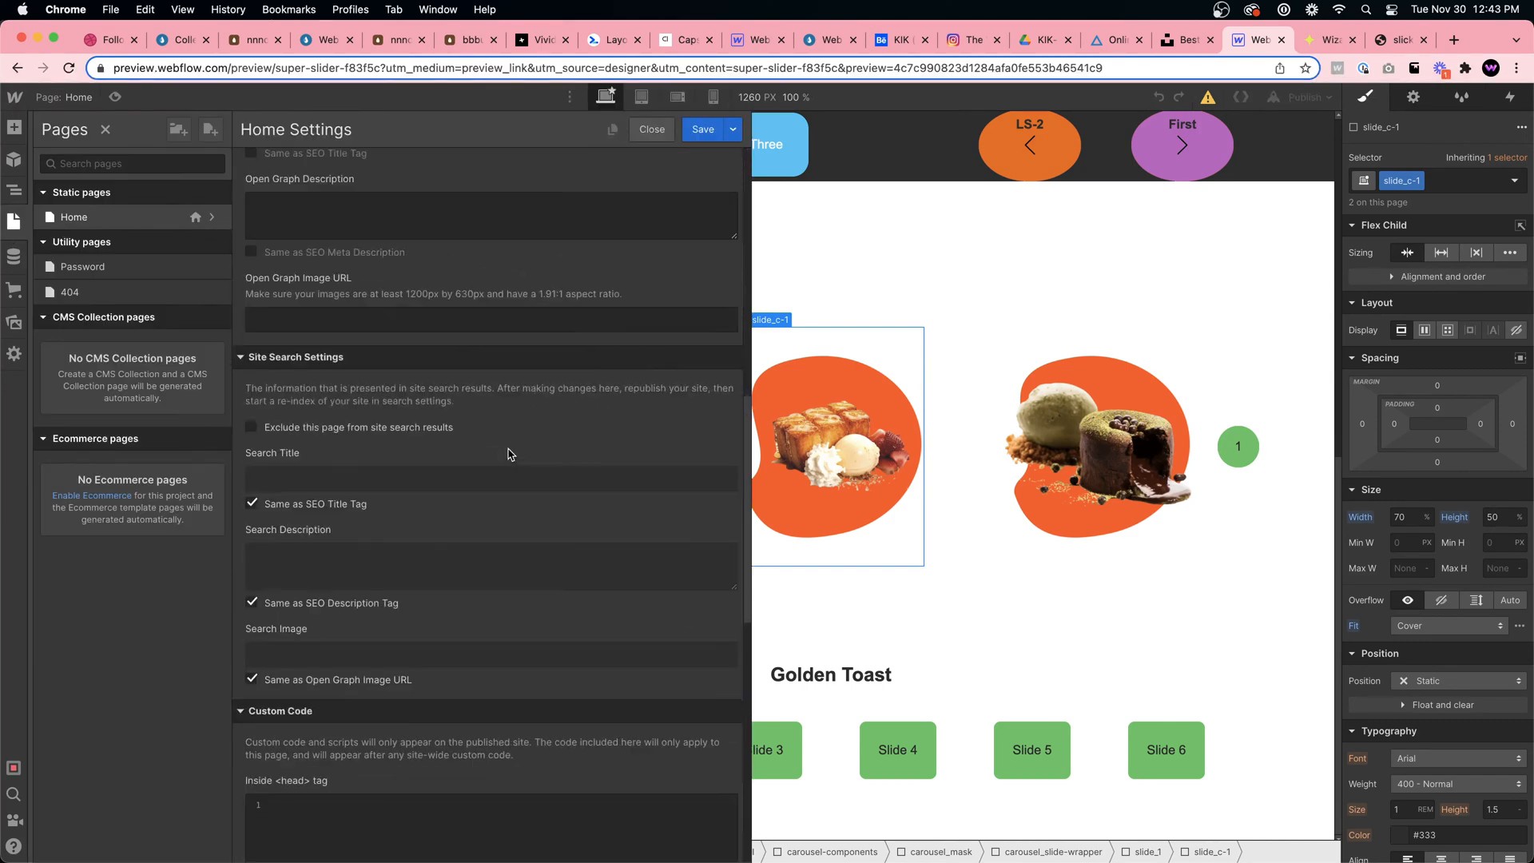
scroll(509, 454, "up", 10)
Inspect the dessert carousel's slide_c-2, slide_6 and slide_c-5 elements and how they are nested
left_click(1000, 410)
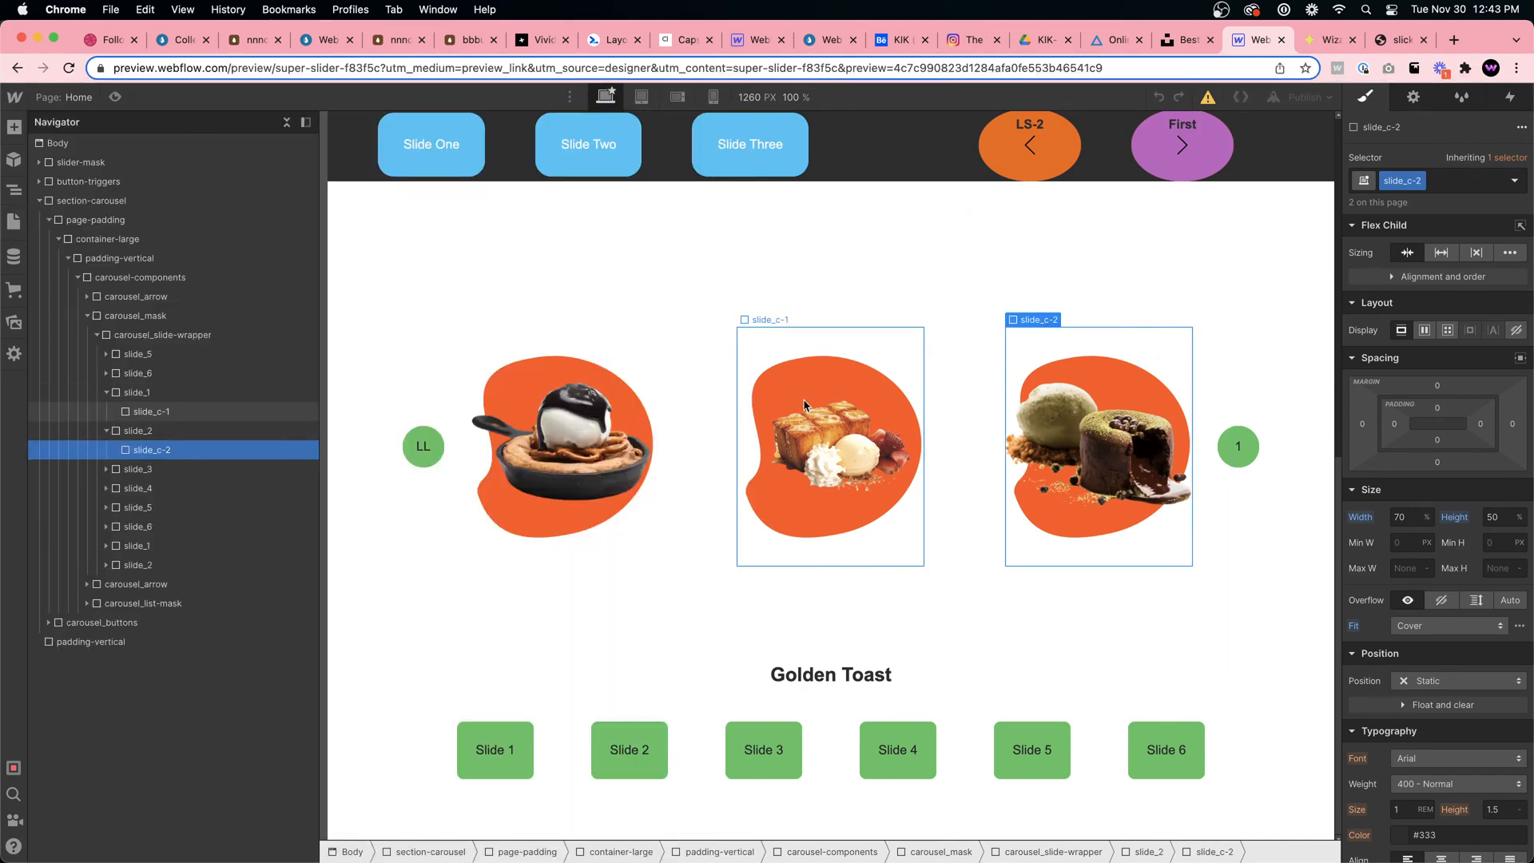
left_click(720, 409)
left_click(660, 409)
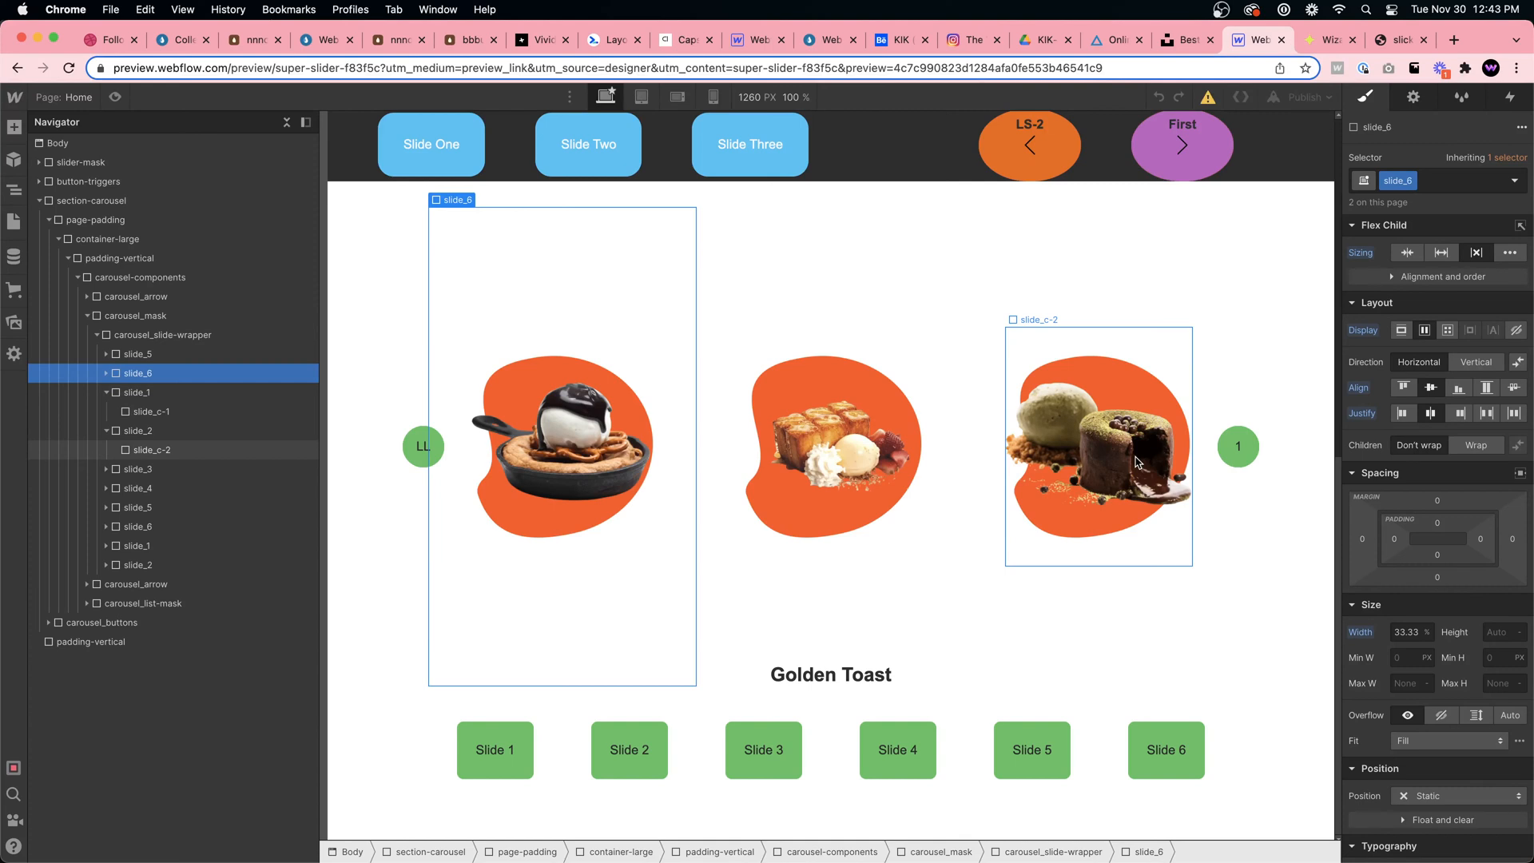
left_click(106, 354)
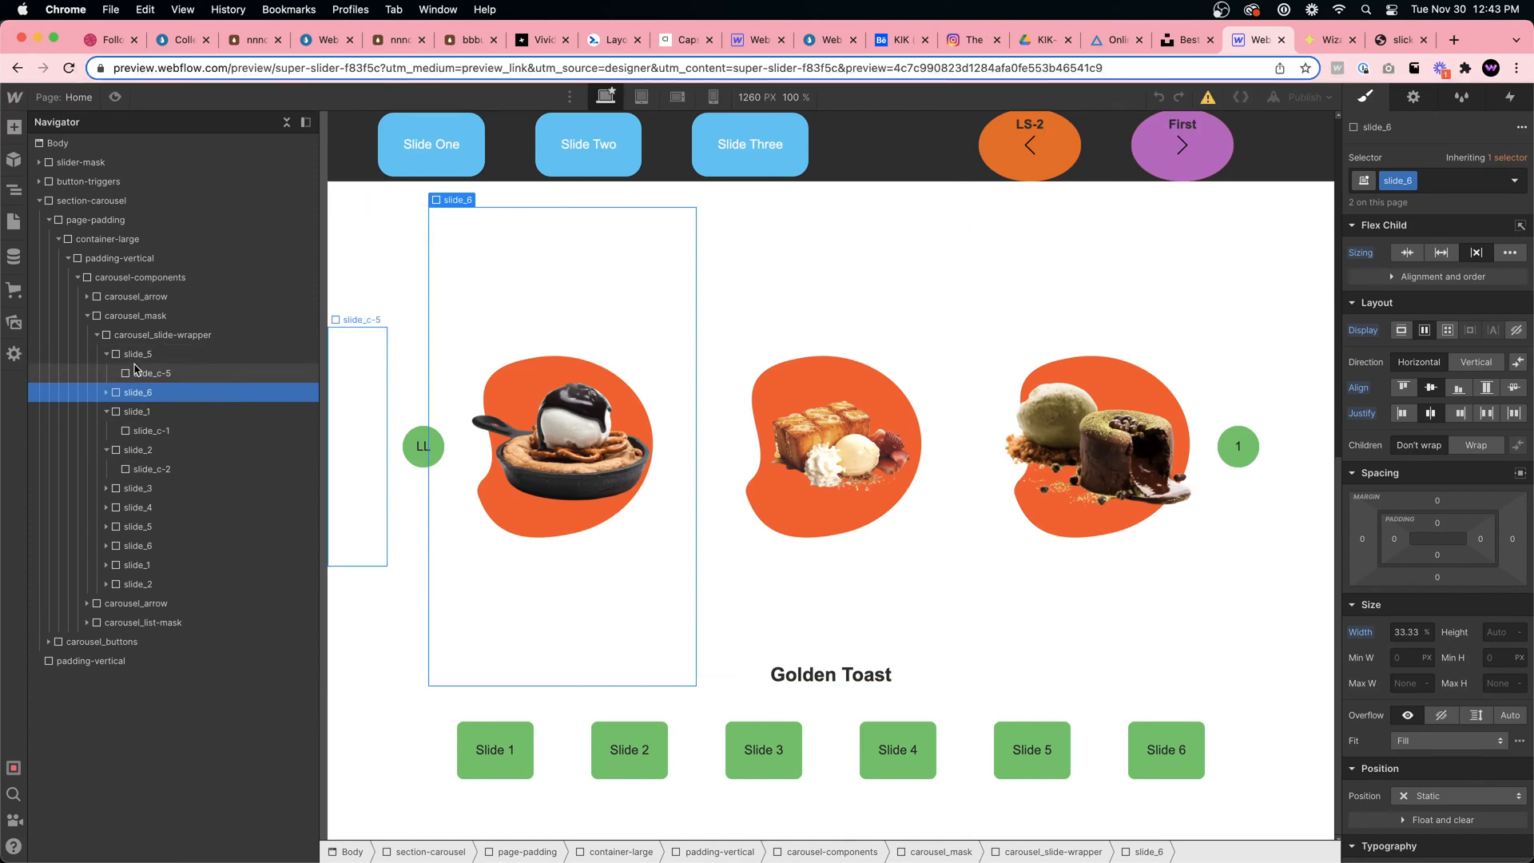
left_click(137, 373)
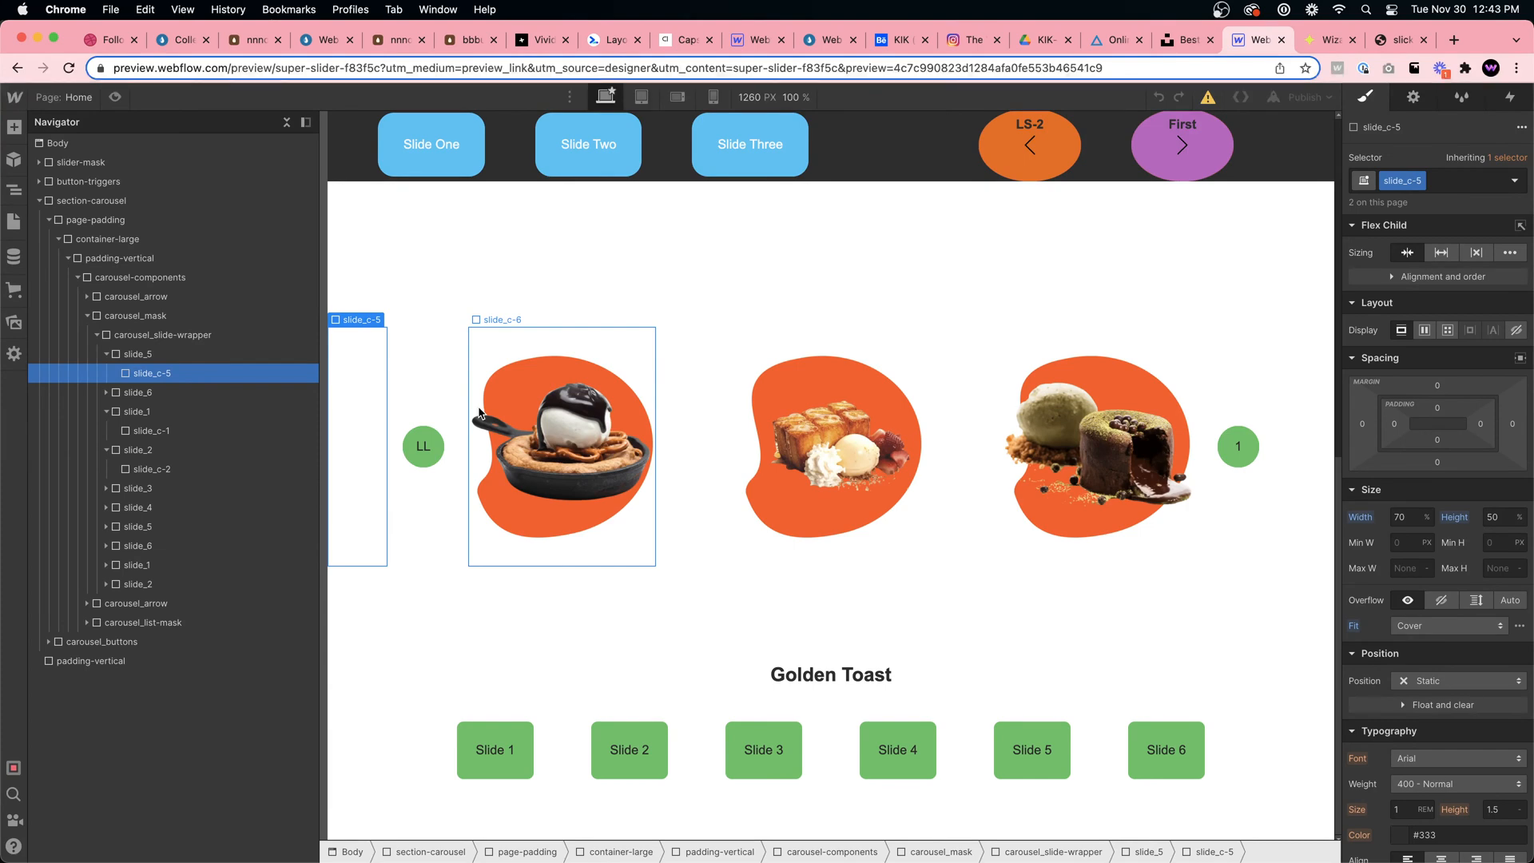
Preview the super-slider page again and move through the dessert carousel repeatedly with its forward arrow
key("super+shift+p")
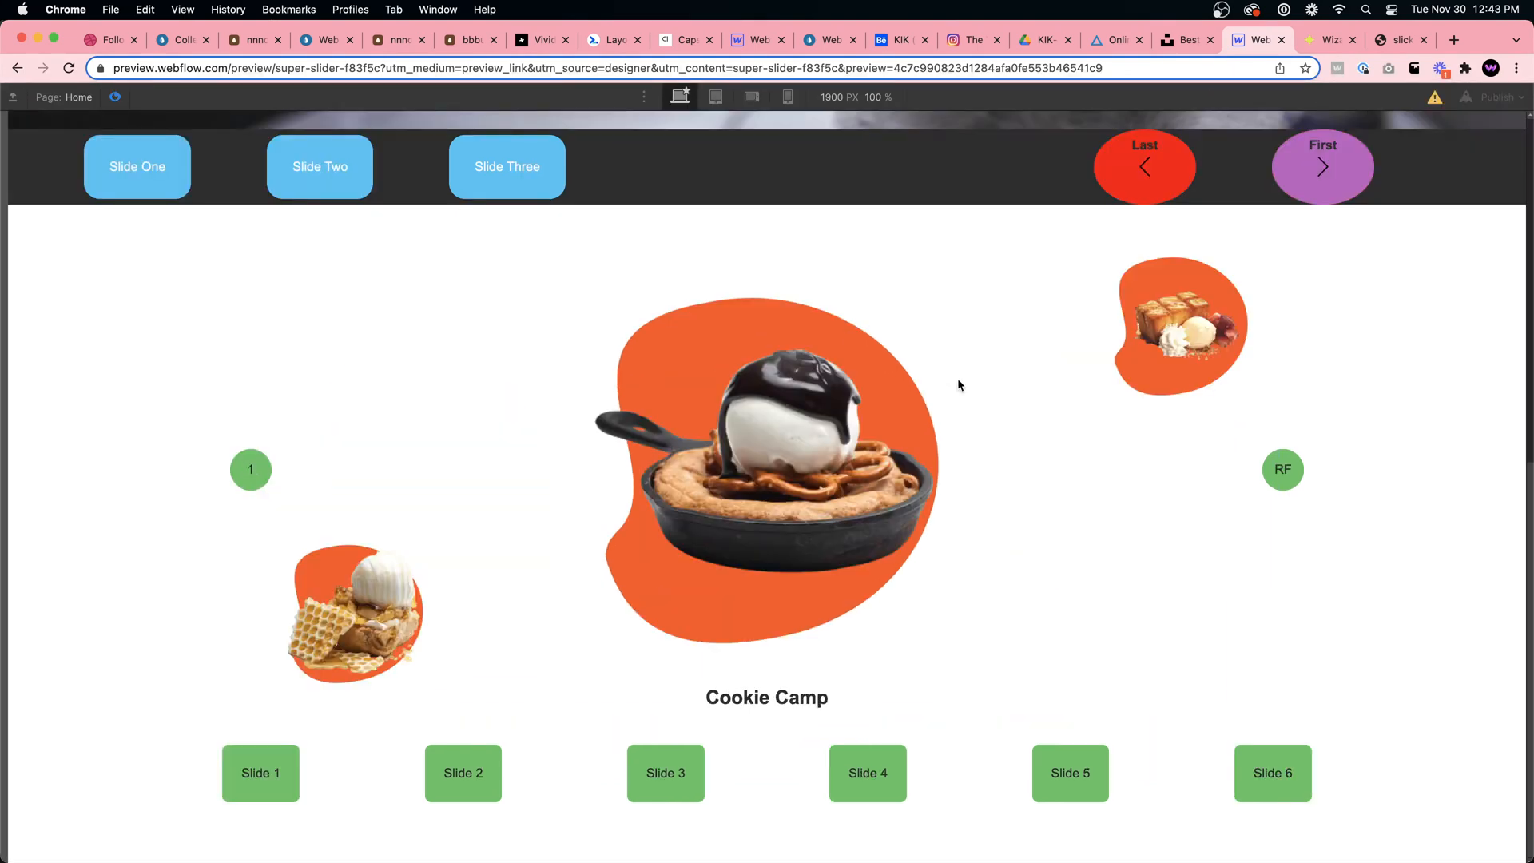
left_click(1285, 472)
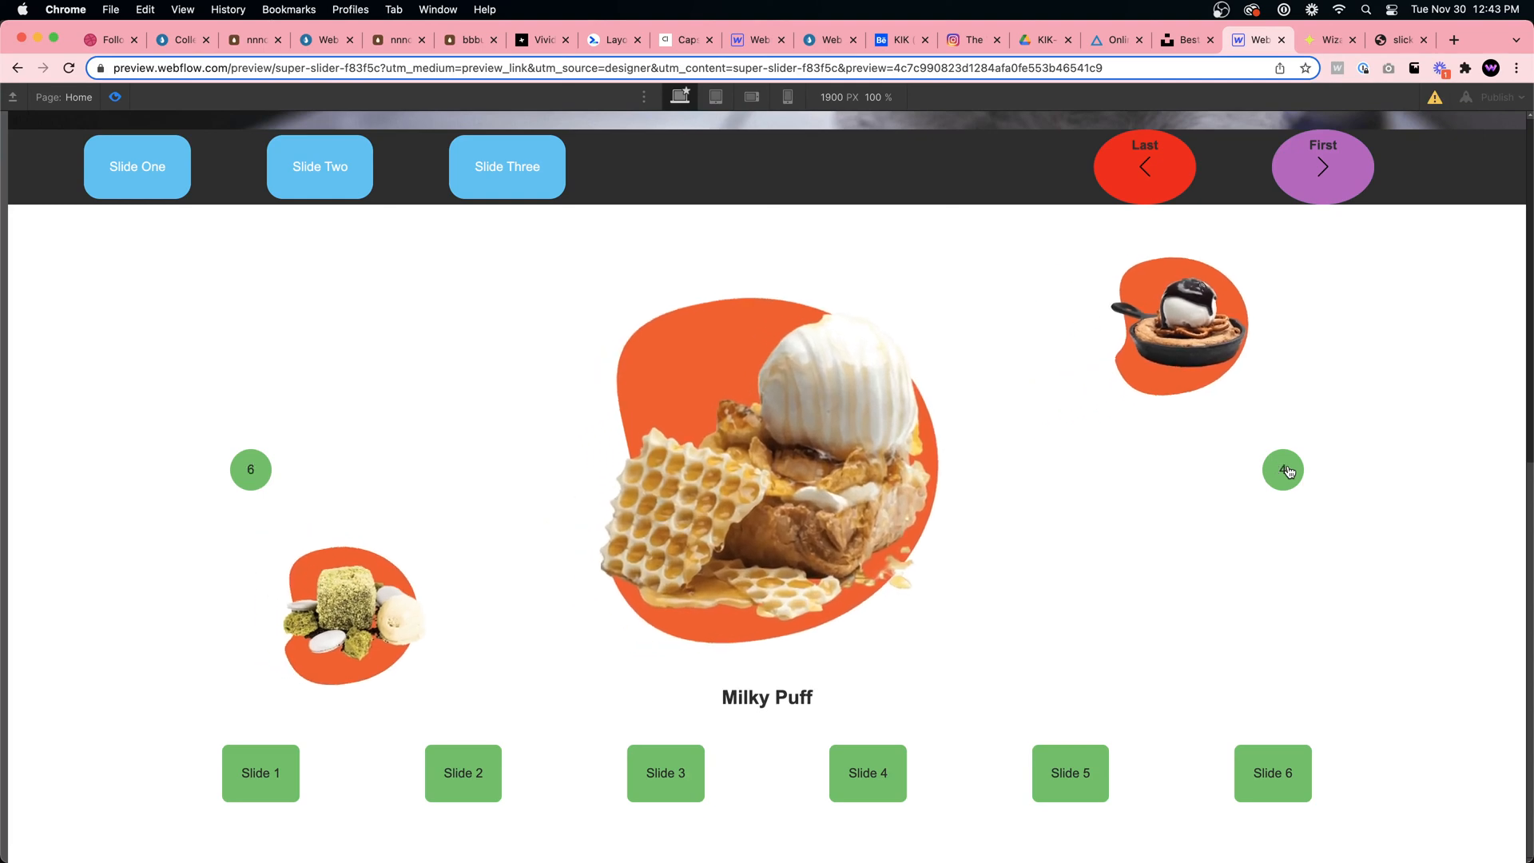
left_click(1285, 472)
left_click(1285, 472)
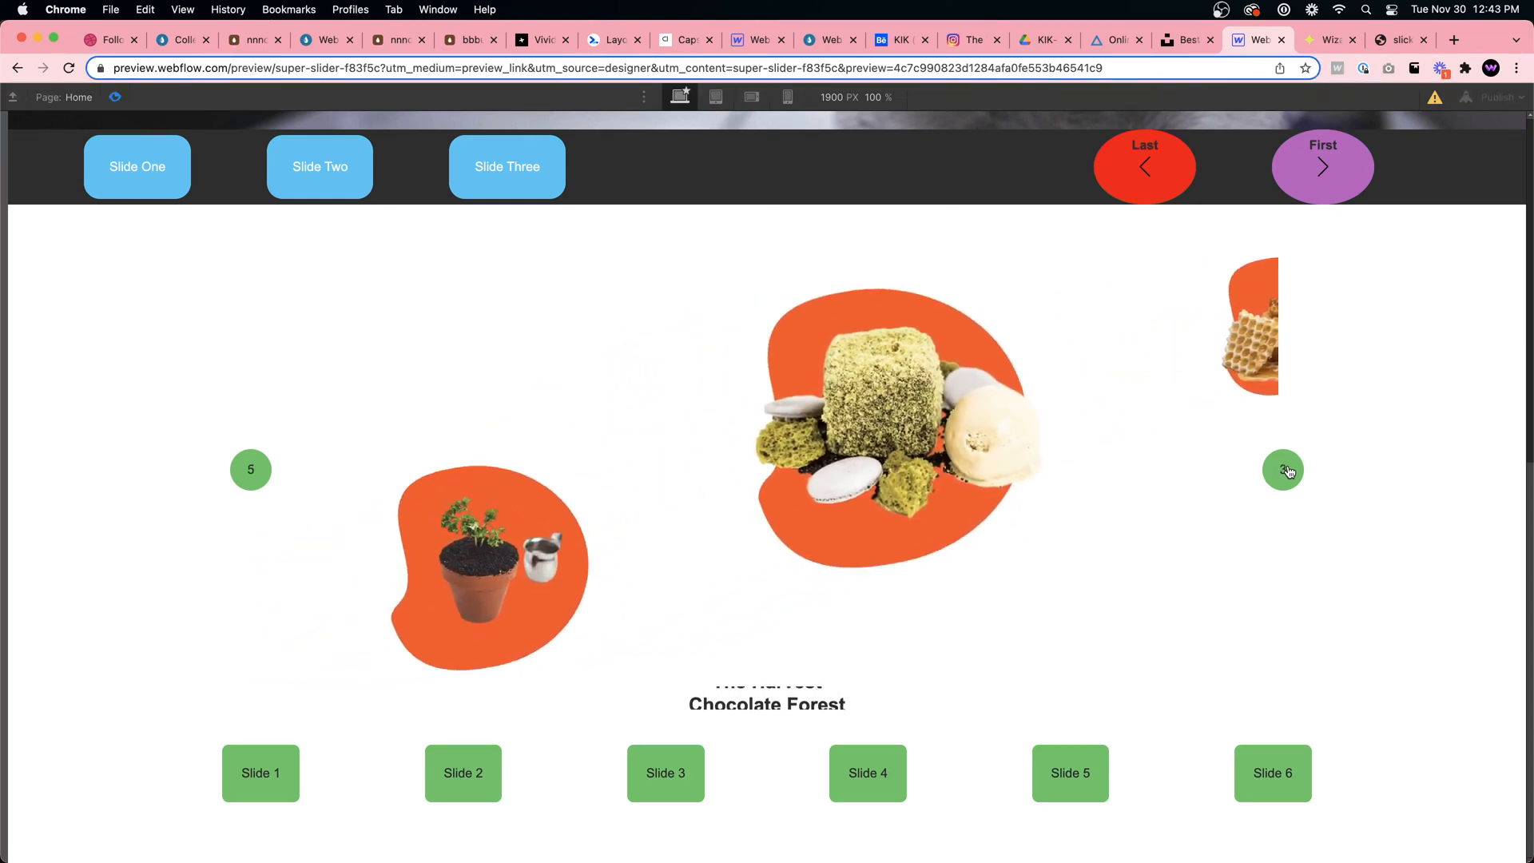
left_click(1285, 472)
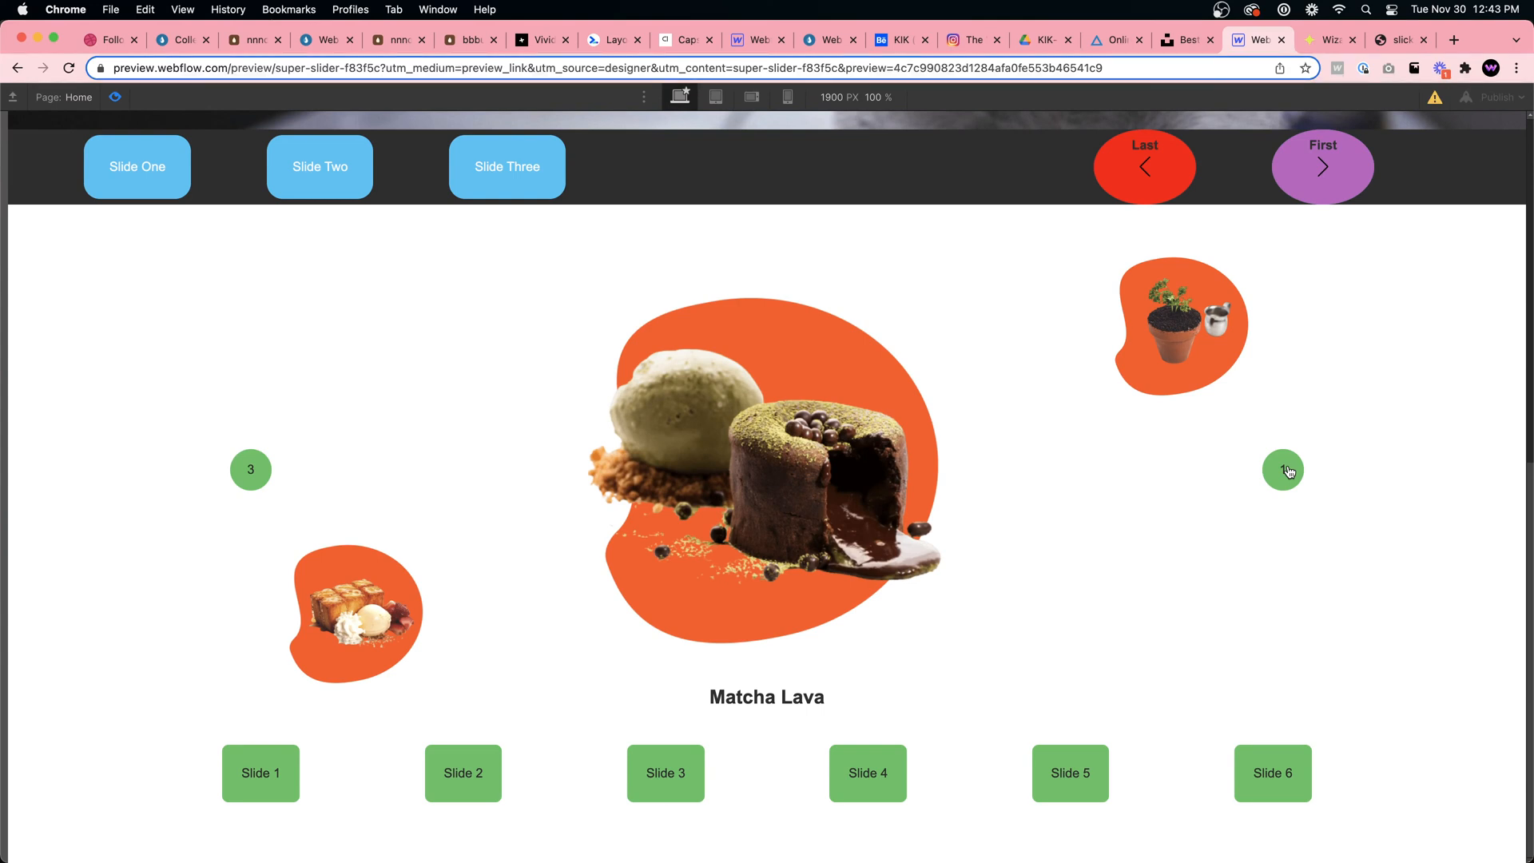
left_click(1288, 472)
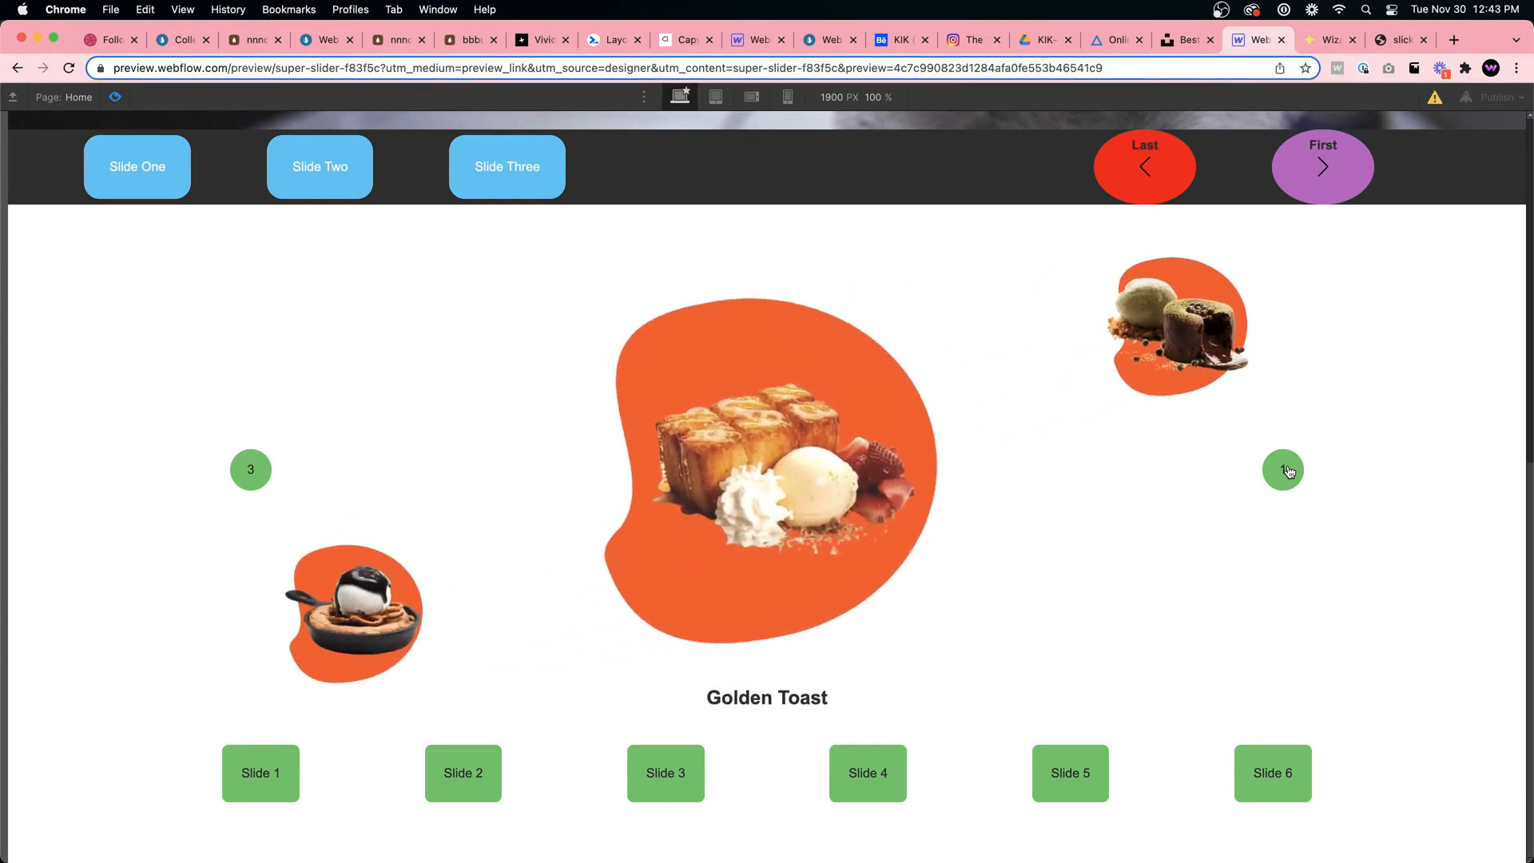
Test the dessert carousel's left arrow and its Slide 1, Slide 2 and Slide 3 buttons in the preview
left_click(254, 472)
left_click(276, 783)
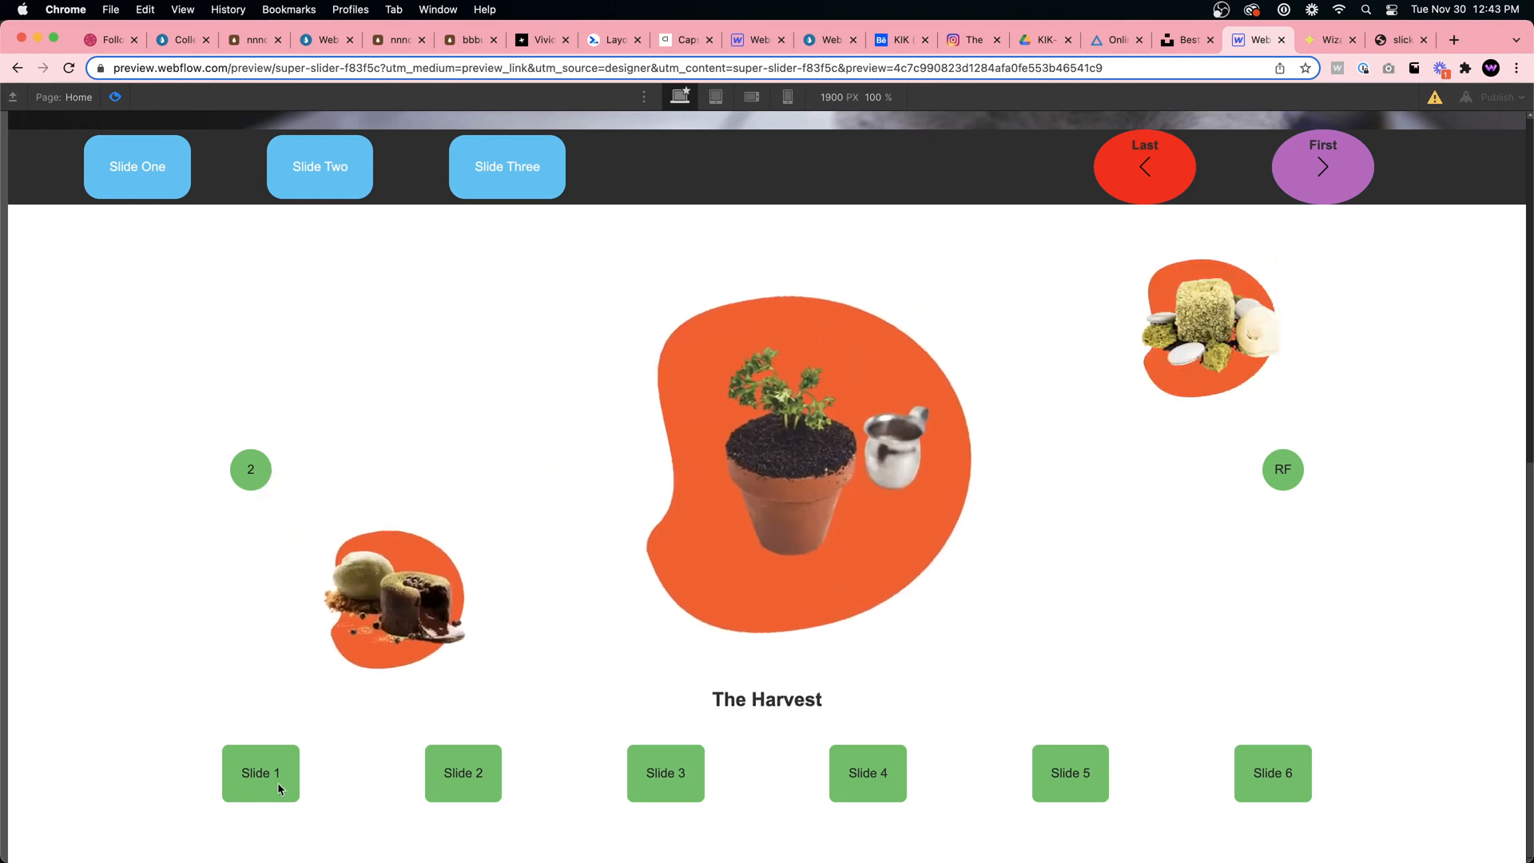
left_click(443, 775)
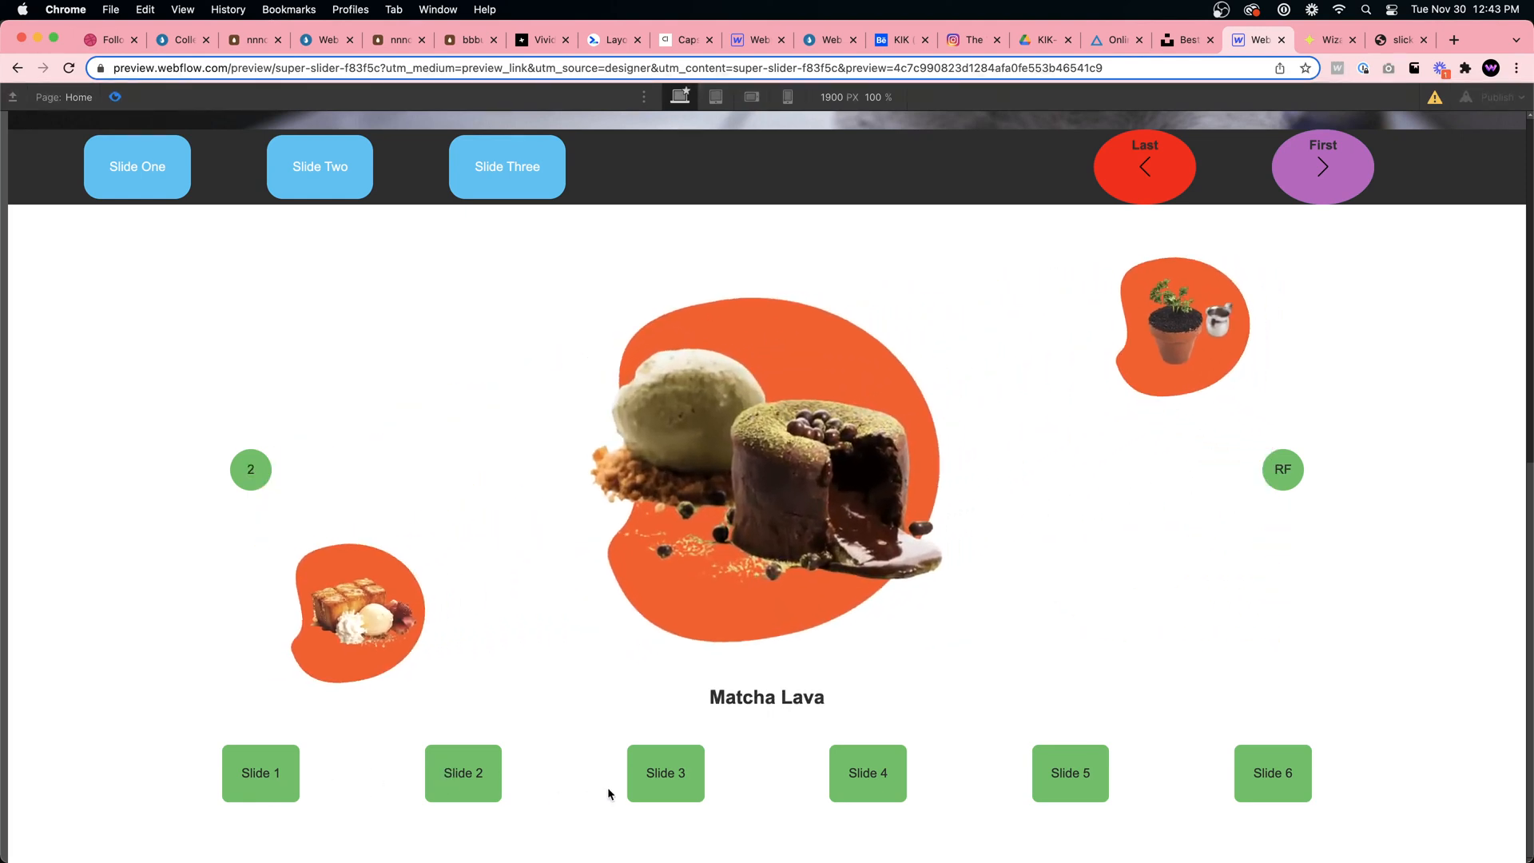
left_click(689, 784)
left_click(487, 783)
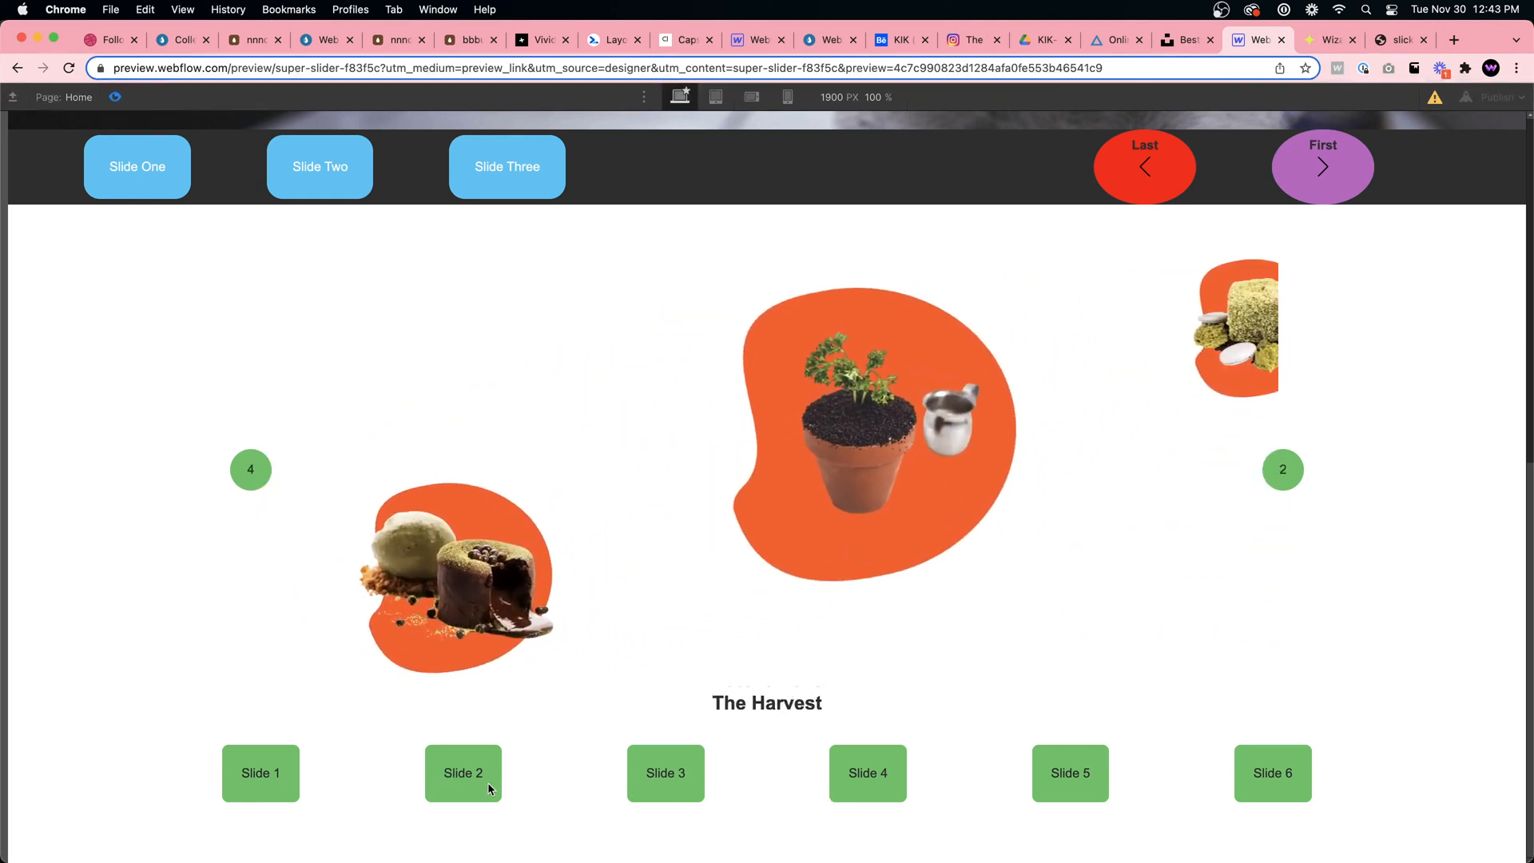
Leave the preview and open the crsl-slide-1 animation from the mouse click interaction of the carousel's R-1 arrow button
left_click(64, 96)
left_click(116, 97)
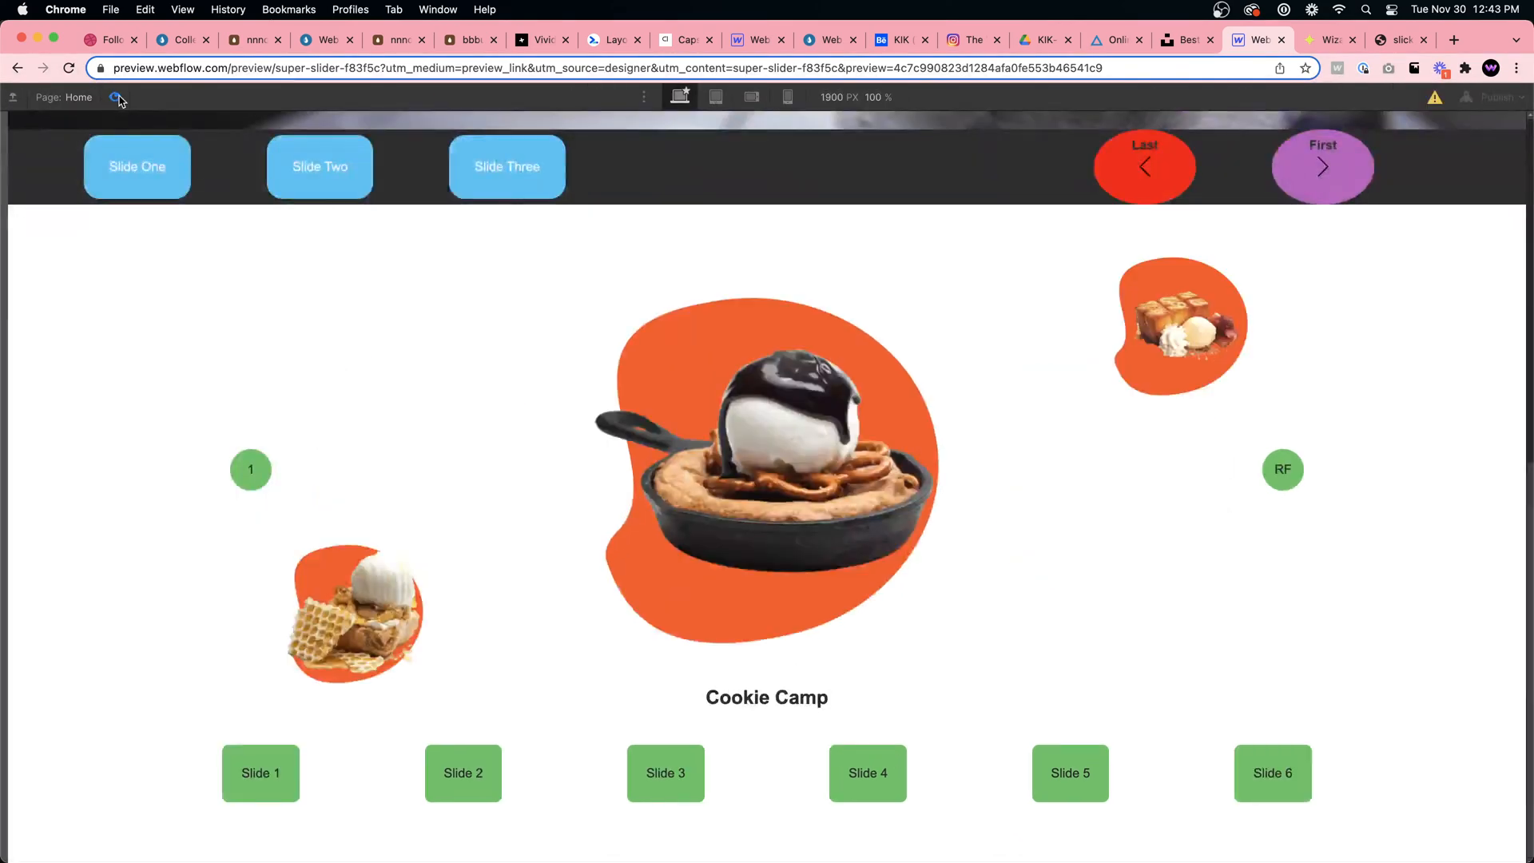
left_click(116, 97)
left_click(1239, 445)
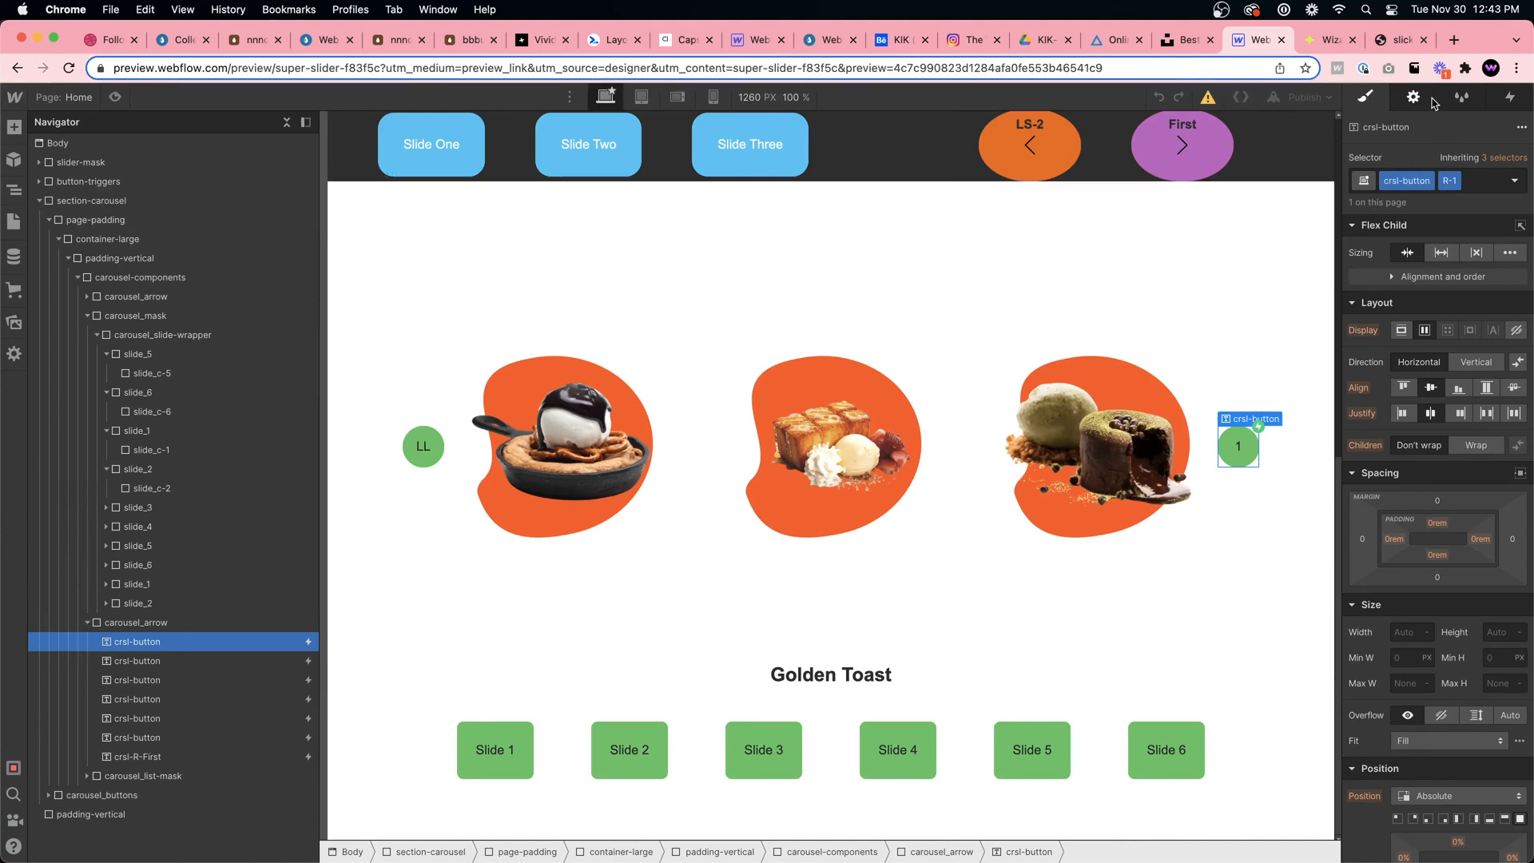
left_click(1512, 97)
left_click(1462, 200)
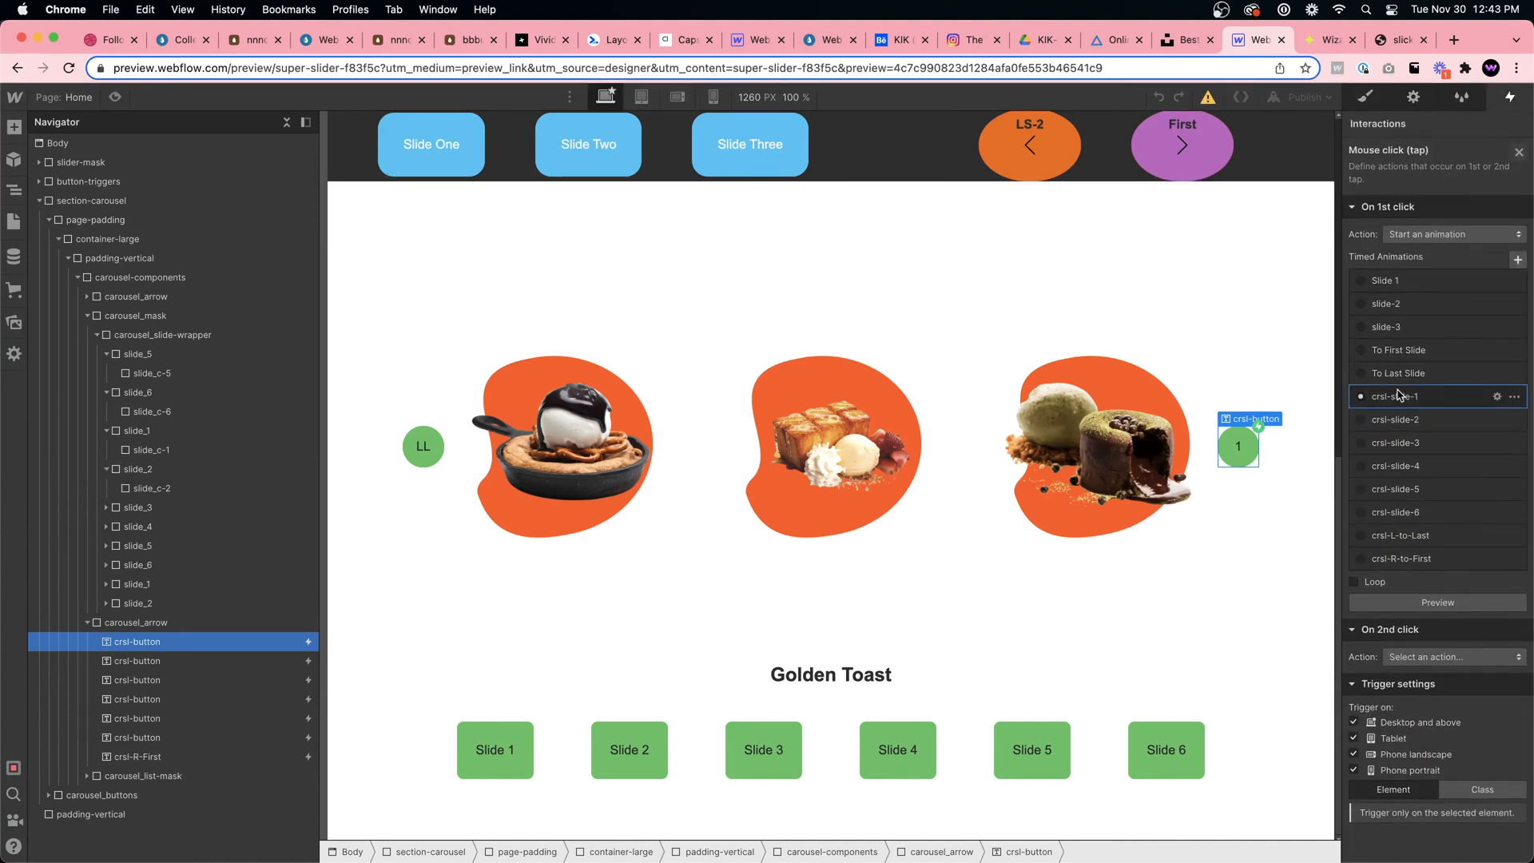
left_click(1400, 396)
Inspect the crsl-slide-1 Move and Scale actions for carousel_slide-wrapper, carousel_list-wrapper, slide_c-5 and slide_c-6
scroll(1436, 338, "down", 3)
left_click(1439, 178)
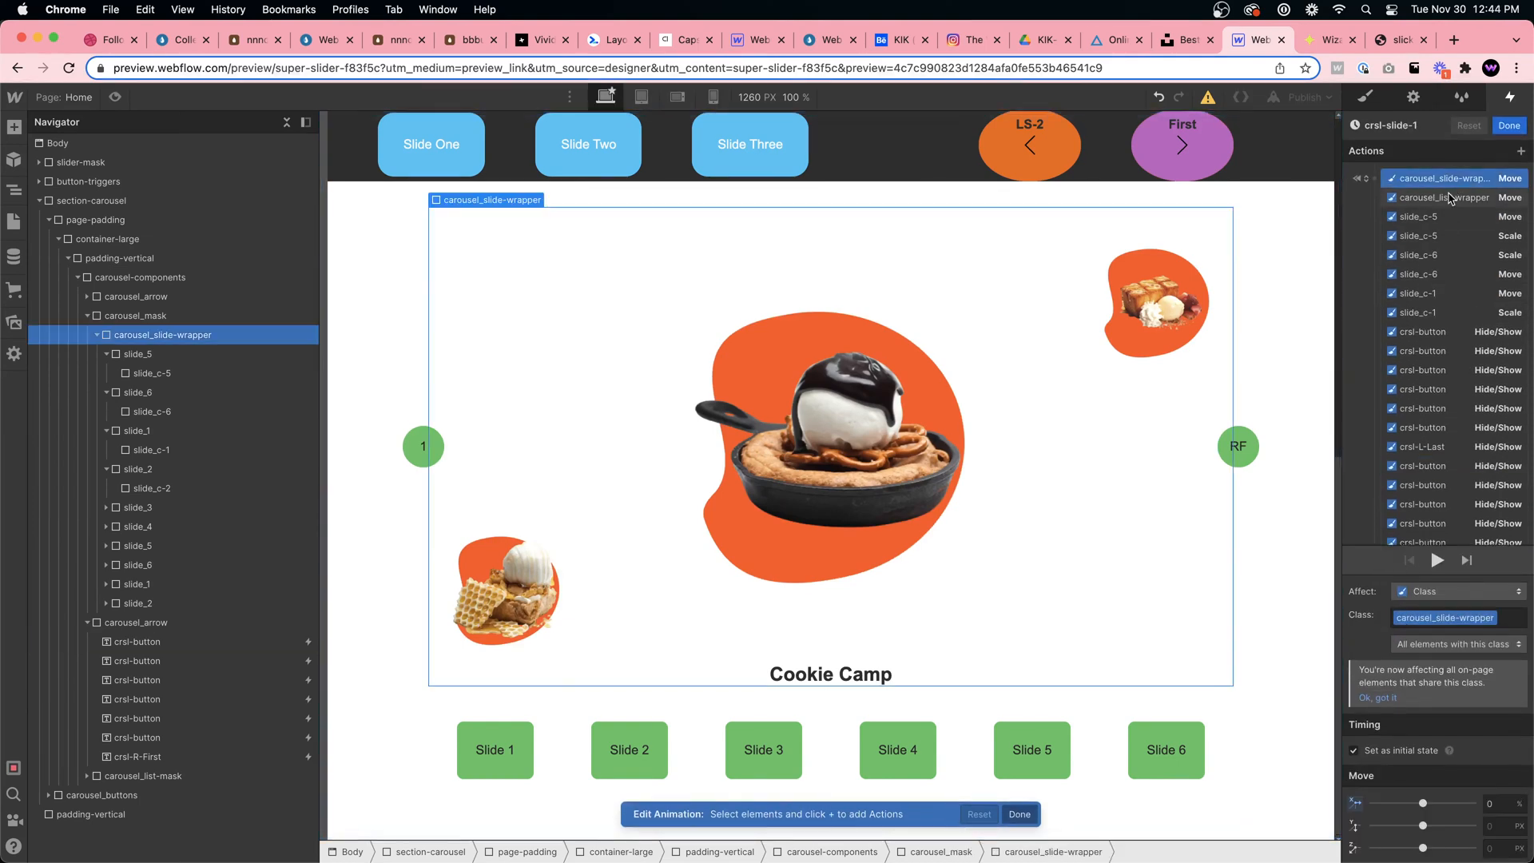
left_click(1447, 198)
left_click(1445, 217)
left_click(1443, 236)
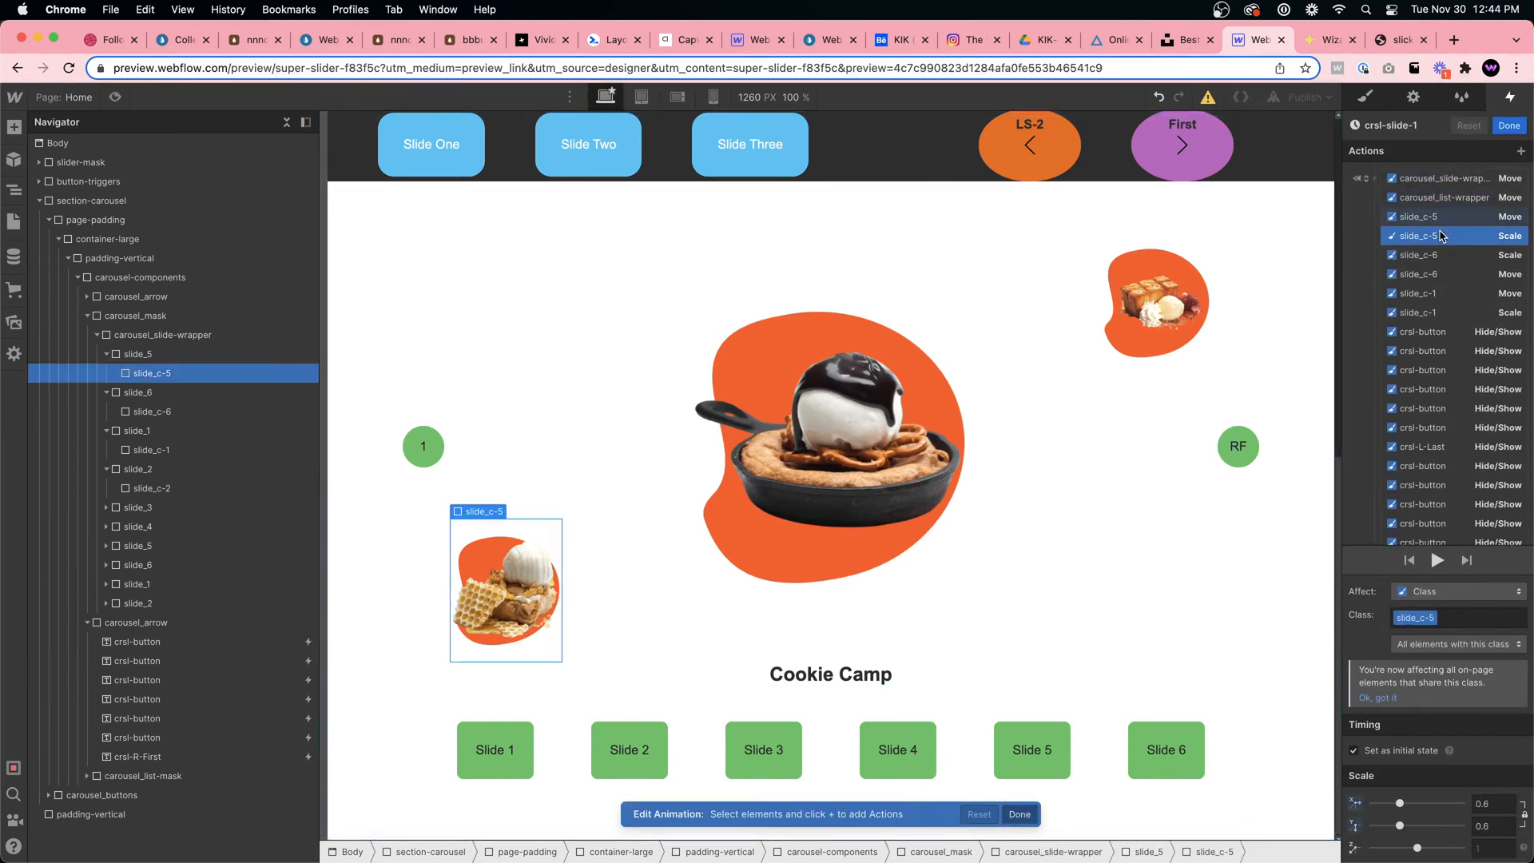
left_click(1437, 258)
left_click(1432, 277)
Review the Hide/Show actions for the crsl-button arrows and crsl-L-Last in crsl-slide-1, and close the animation
left_click(1428, 349)
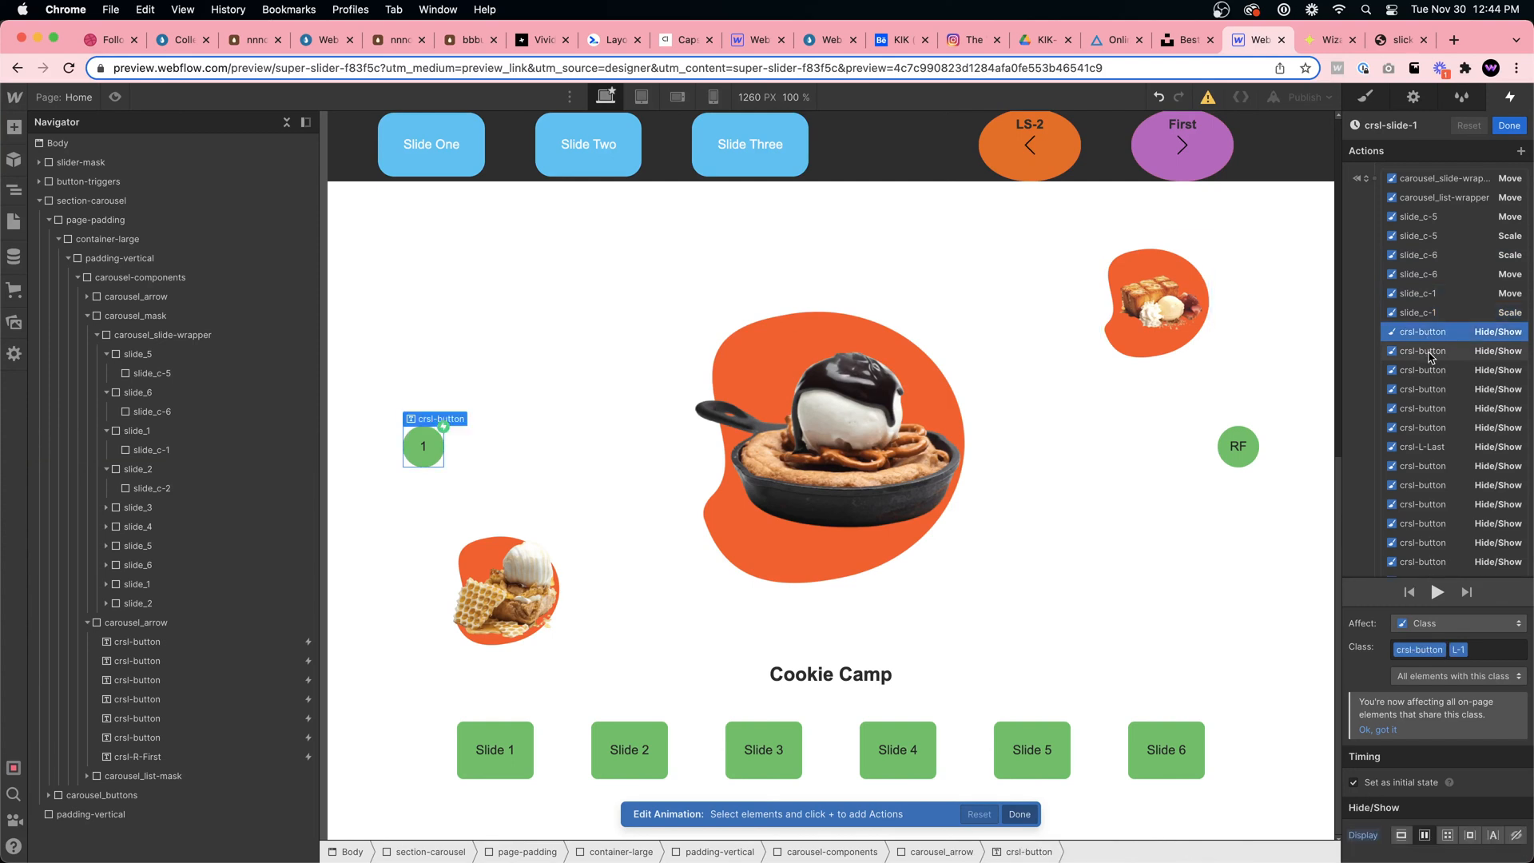
left_click(1430, 371)
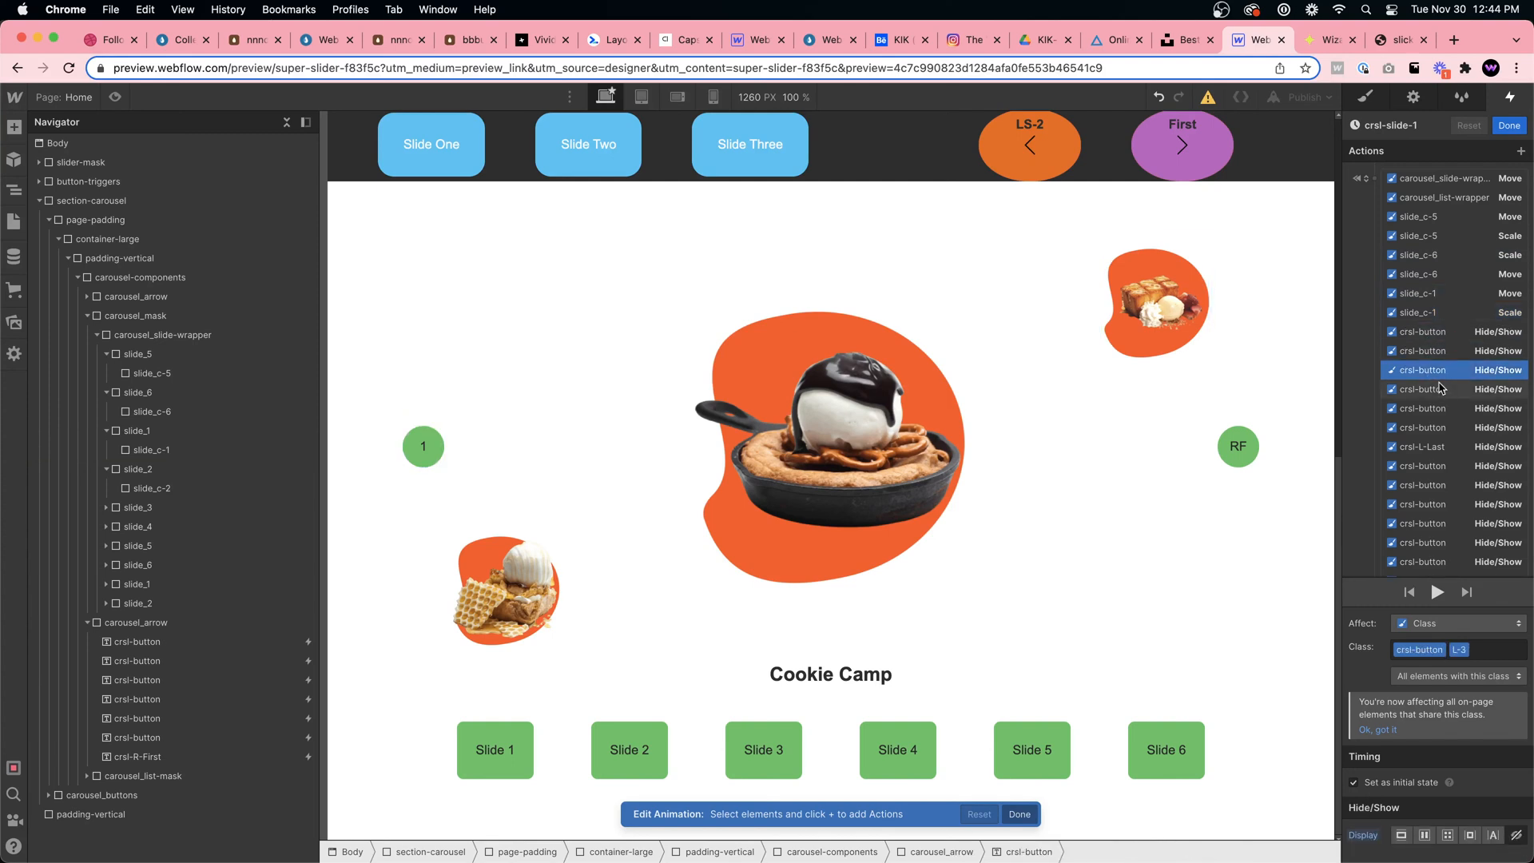
left_click(1441, 390)
left_click(1445, 408)
left_click(1448, 427)
left_click(1451, 448)
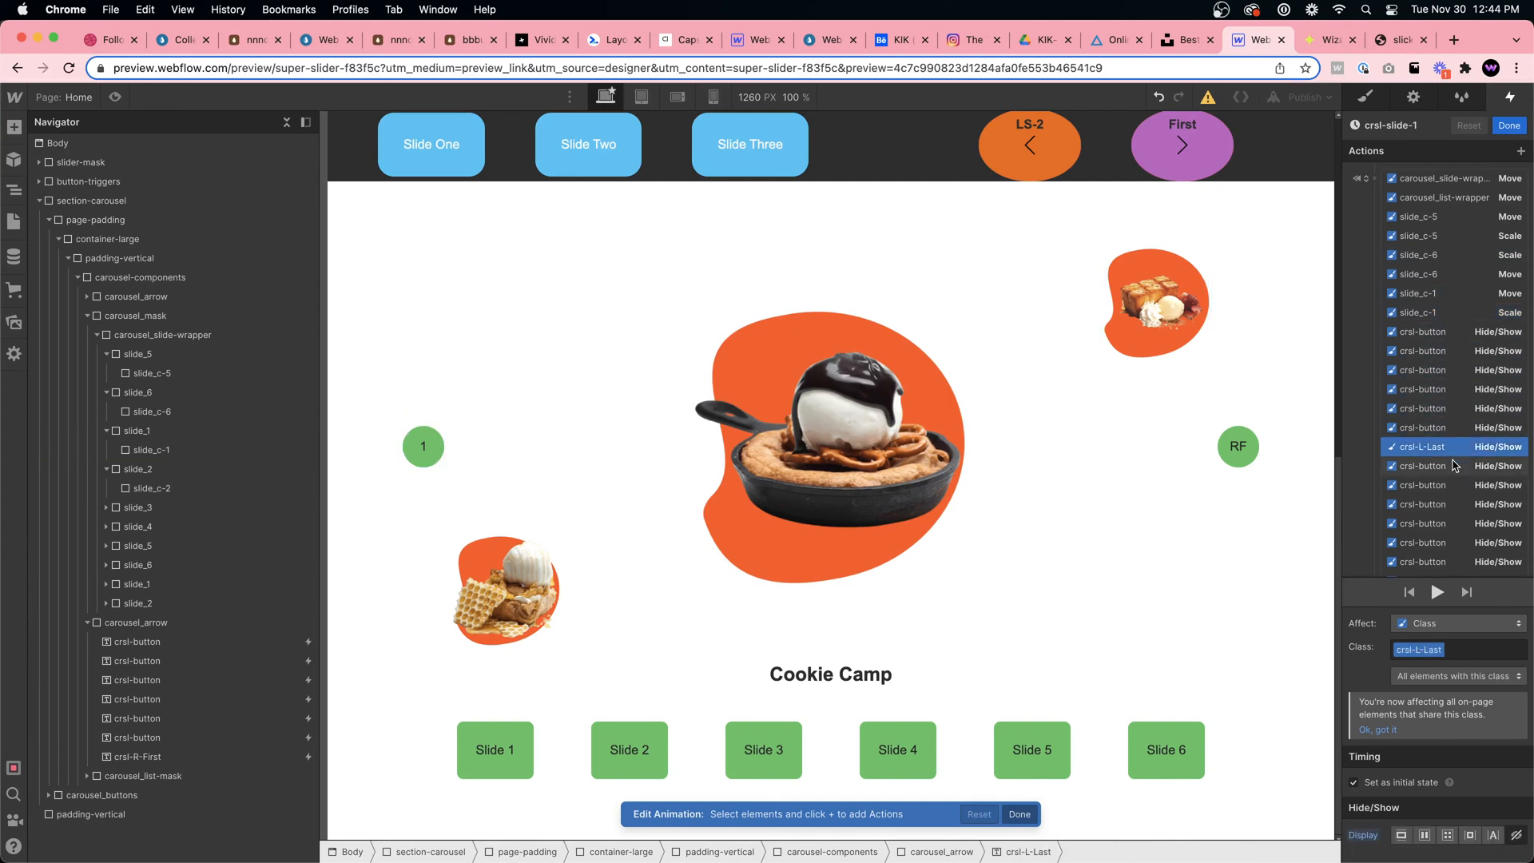
left_click(1453, 466)
scroll(1463, 383, "down", 2)
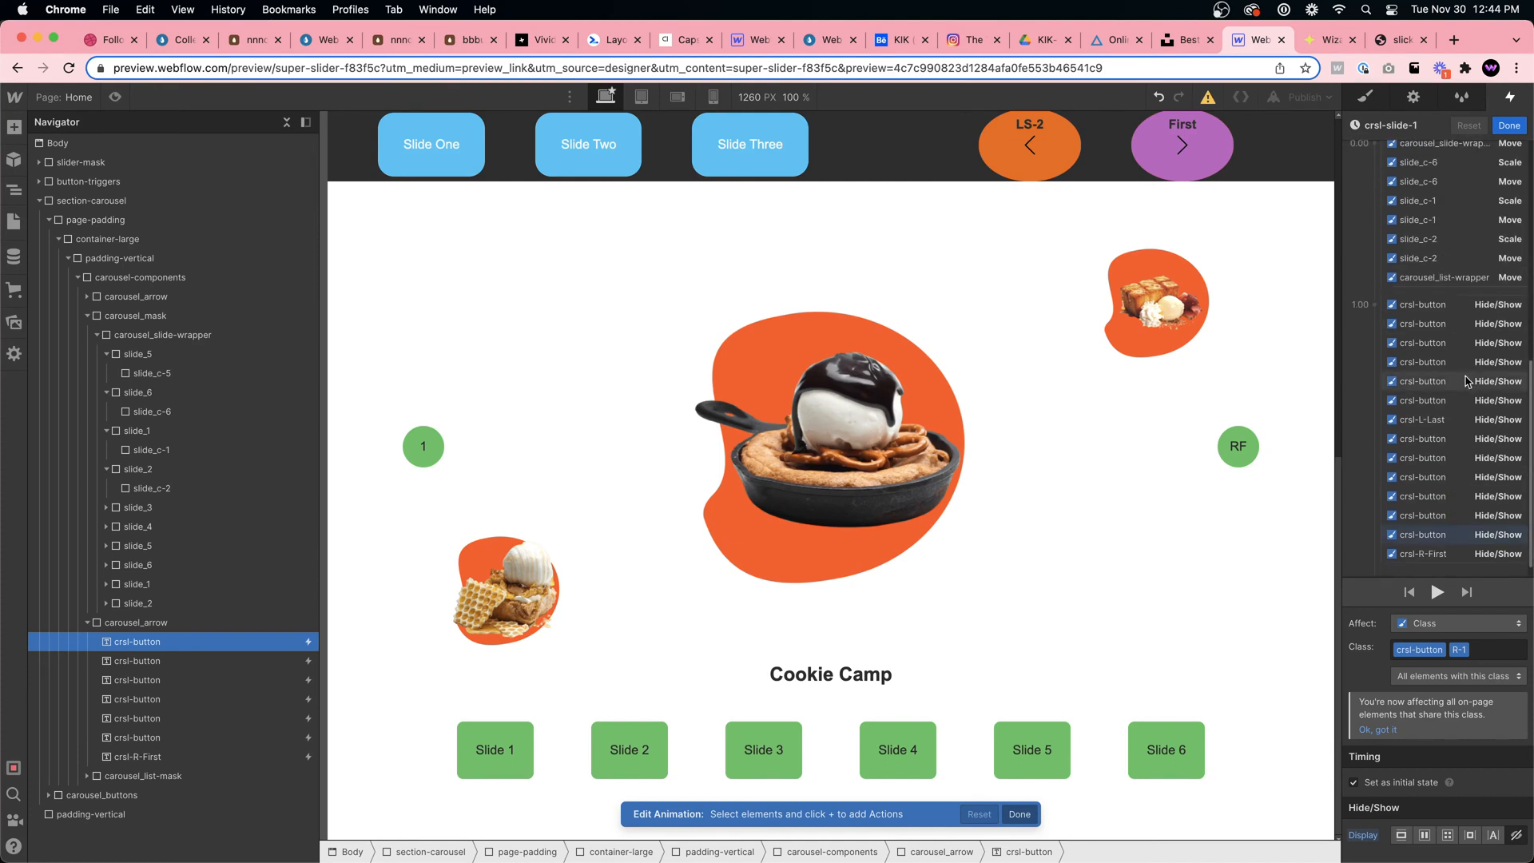
left_click(1510, 126)
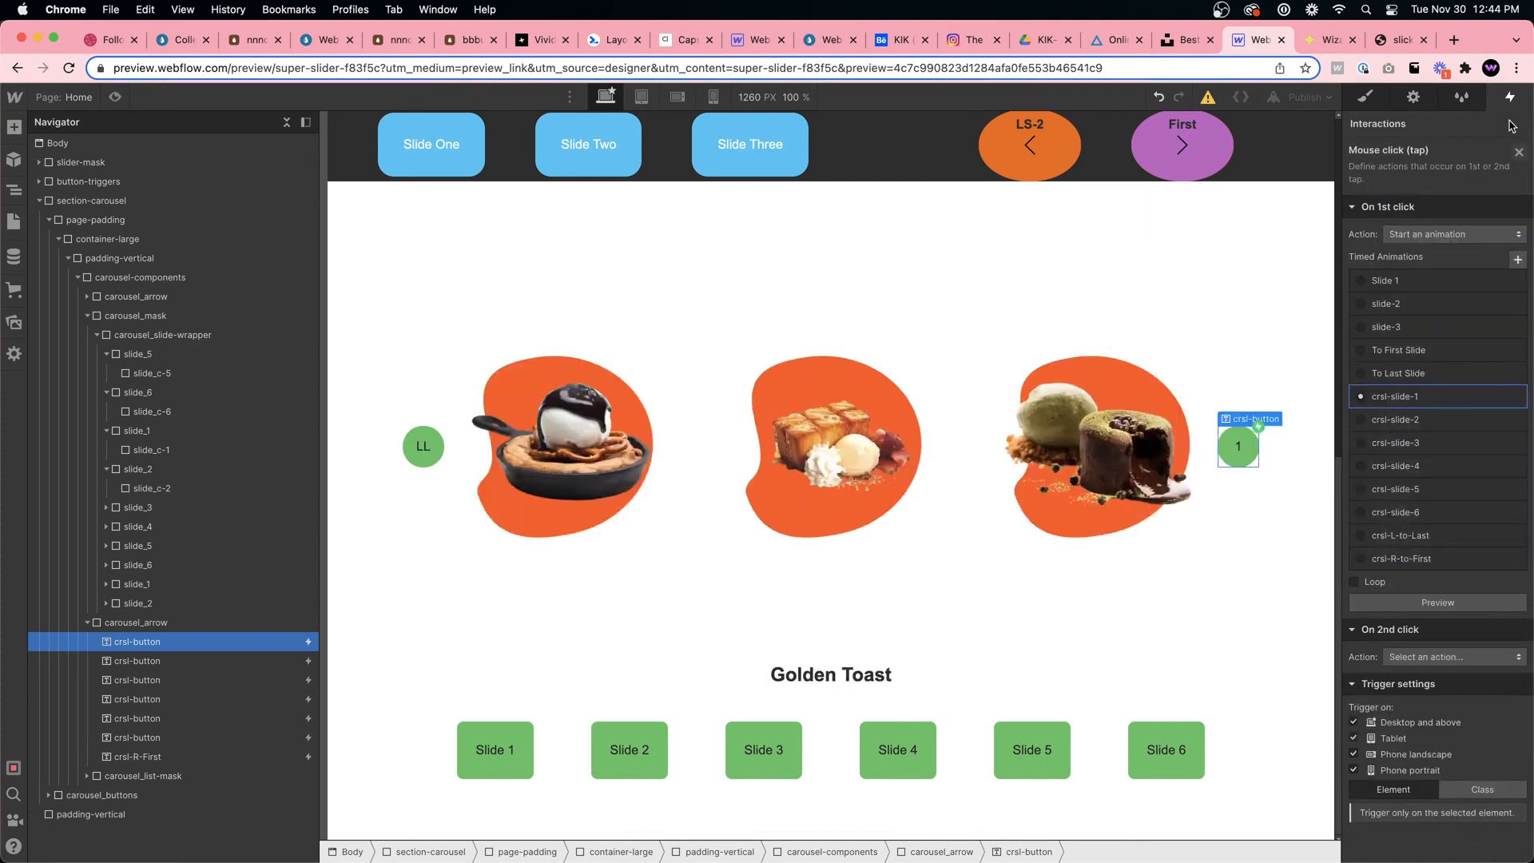
Preview the page again and step through the dessert carousel with its right arrow
left_click(117, 99)
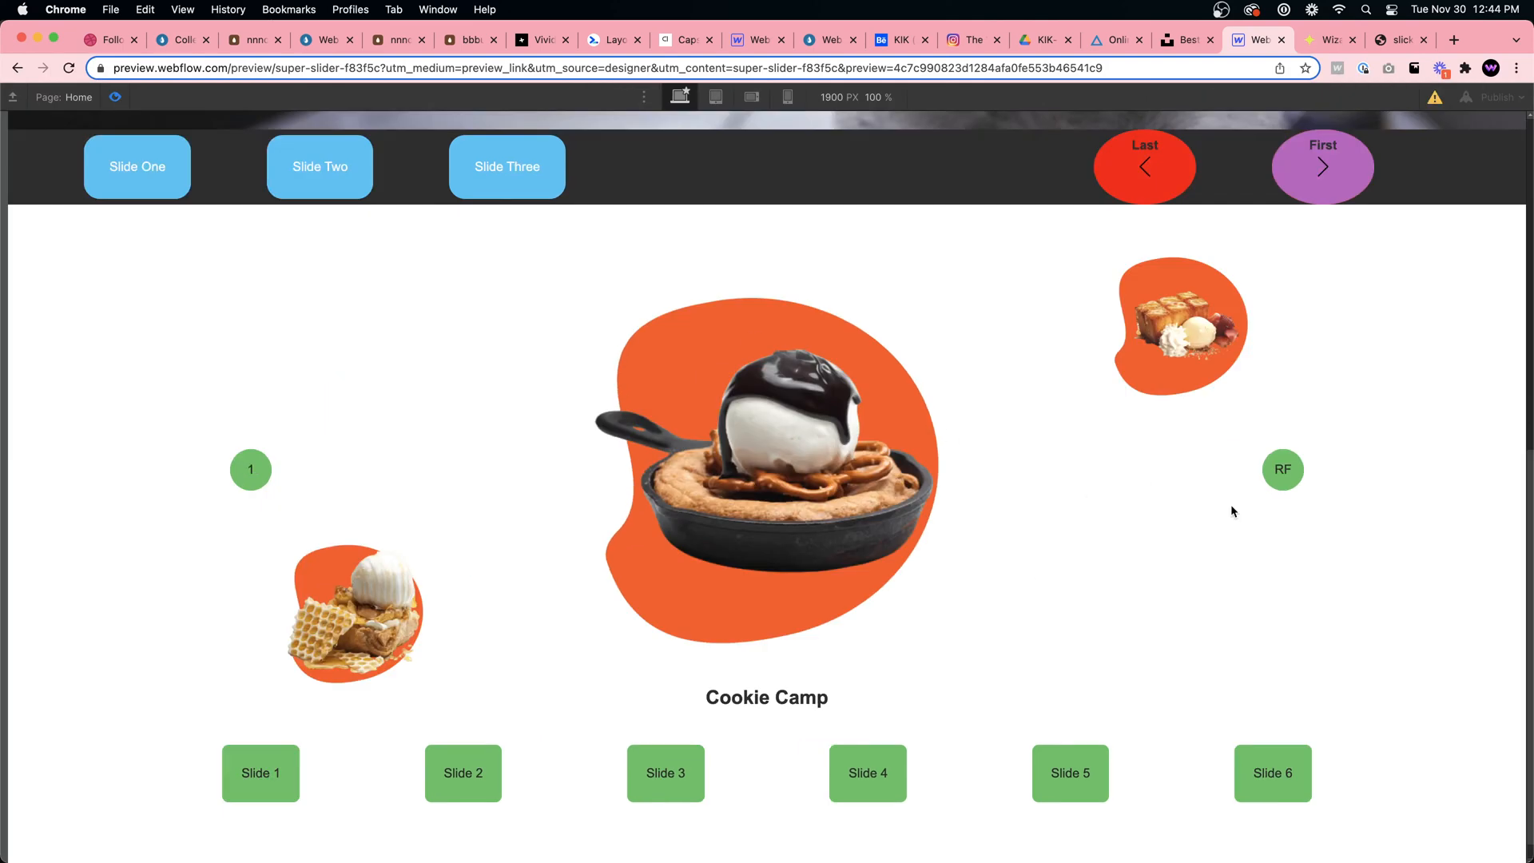
left_click(1295, 473)
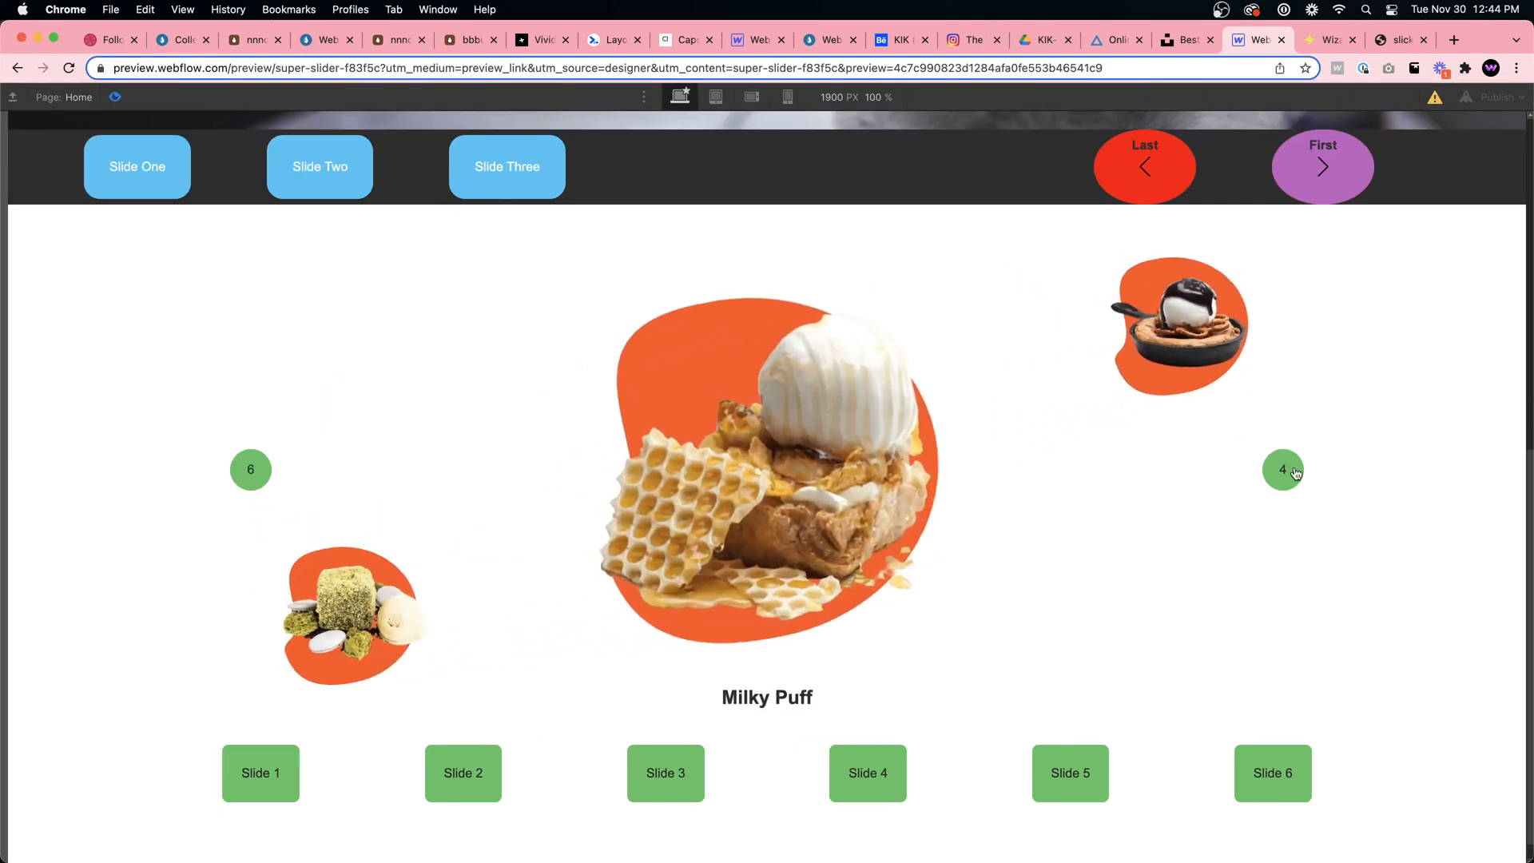
left_click(1290, 481)
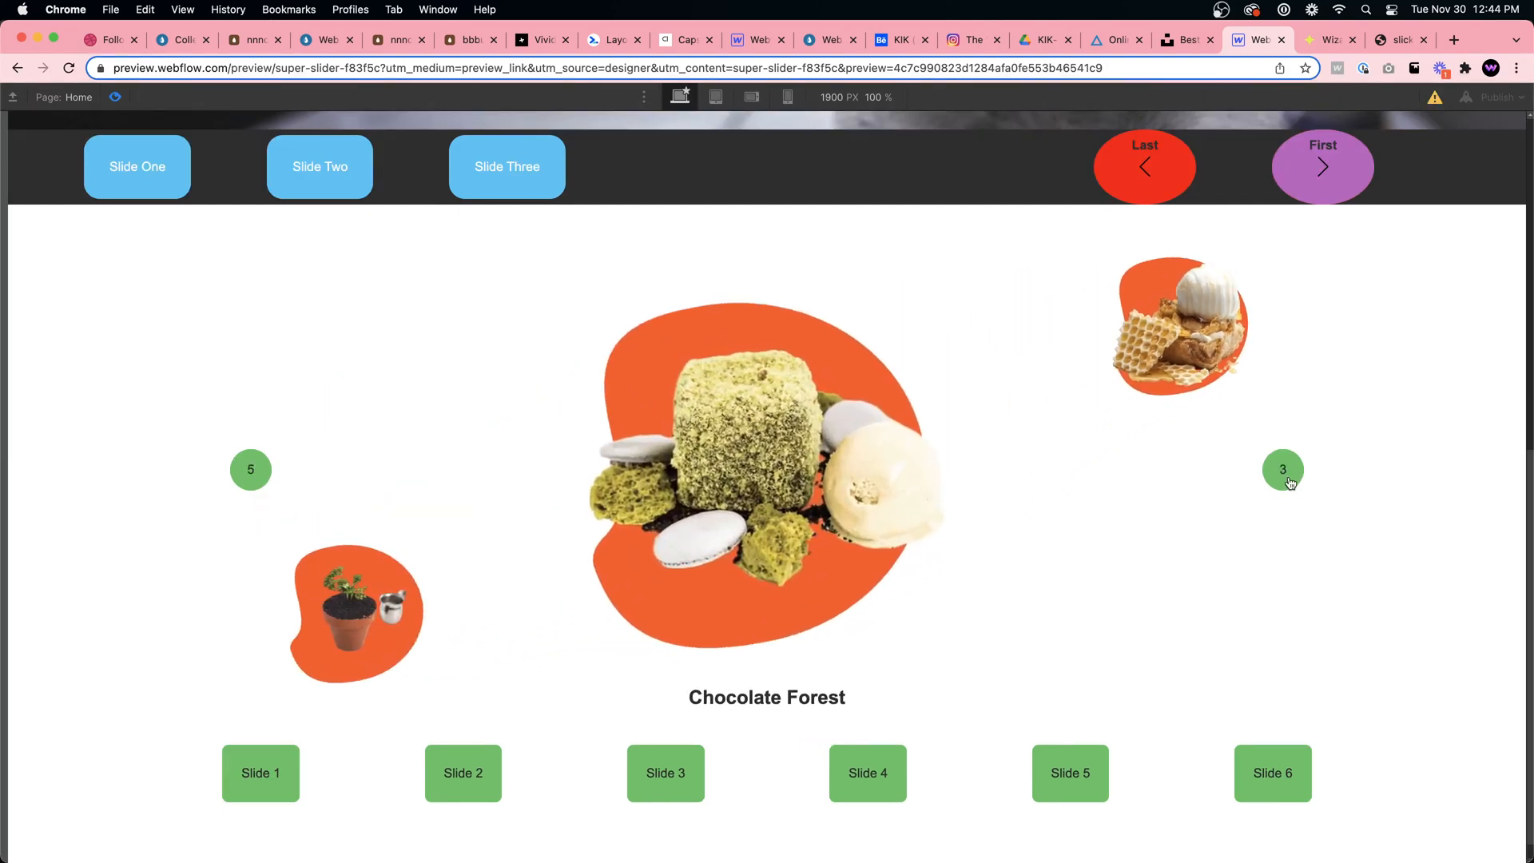
left_click(1290, 481)
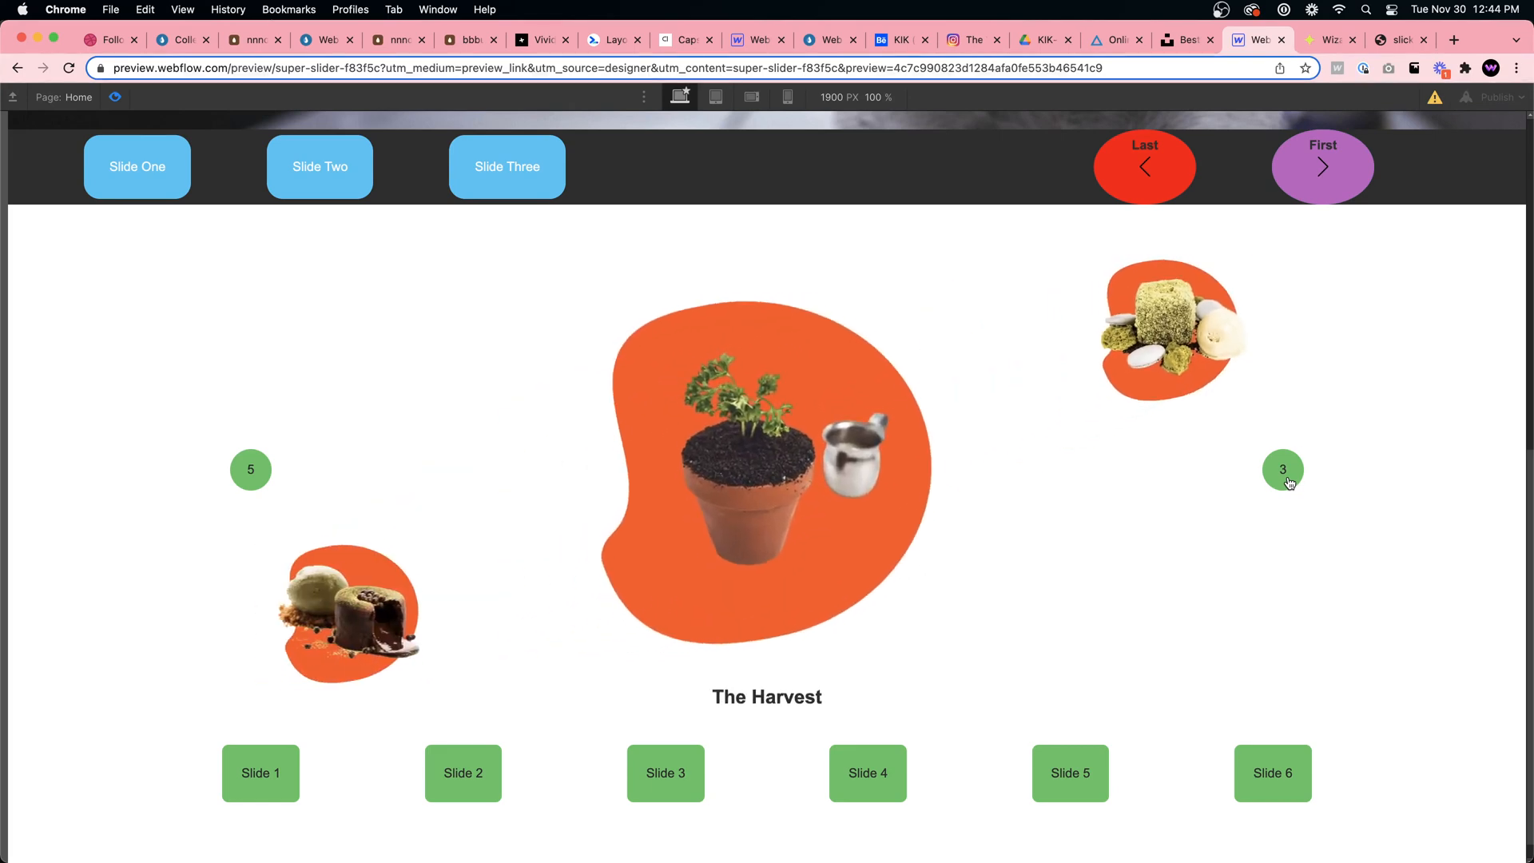
Move the dessert carousel in the opposite direction with its left arrow, continuing past the last slide
left_click(248, 471)
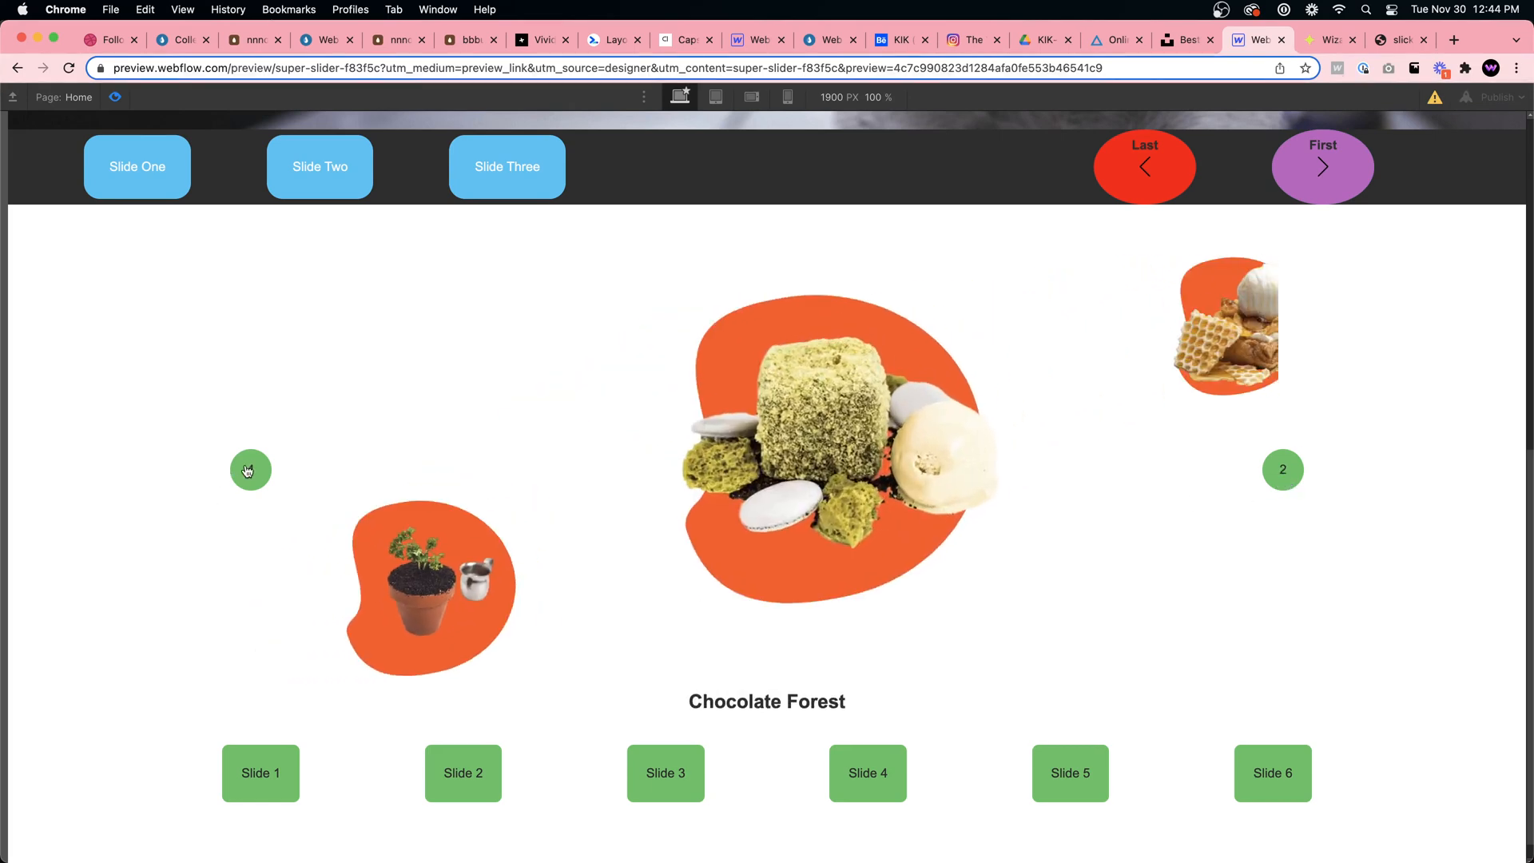
left_click(247, 471)
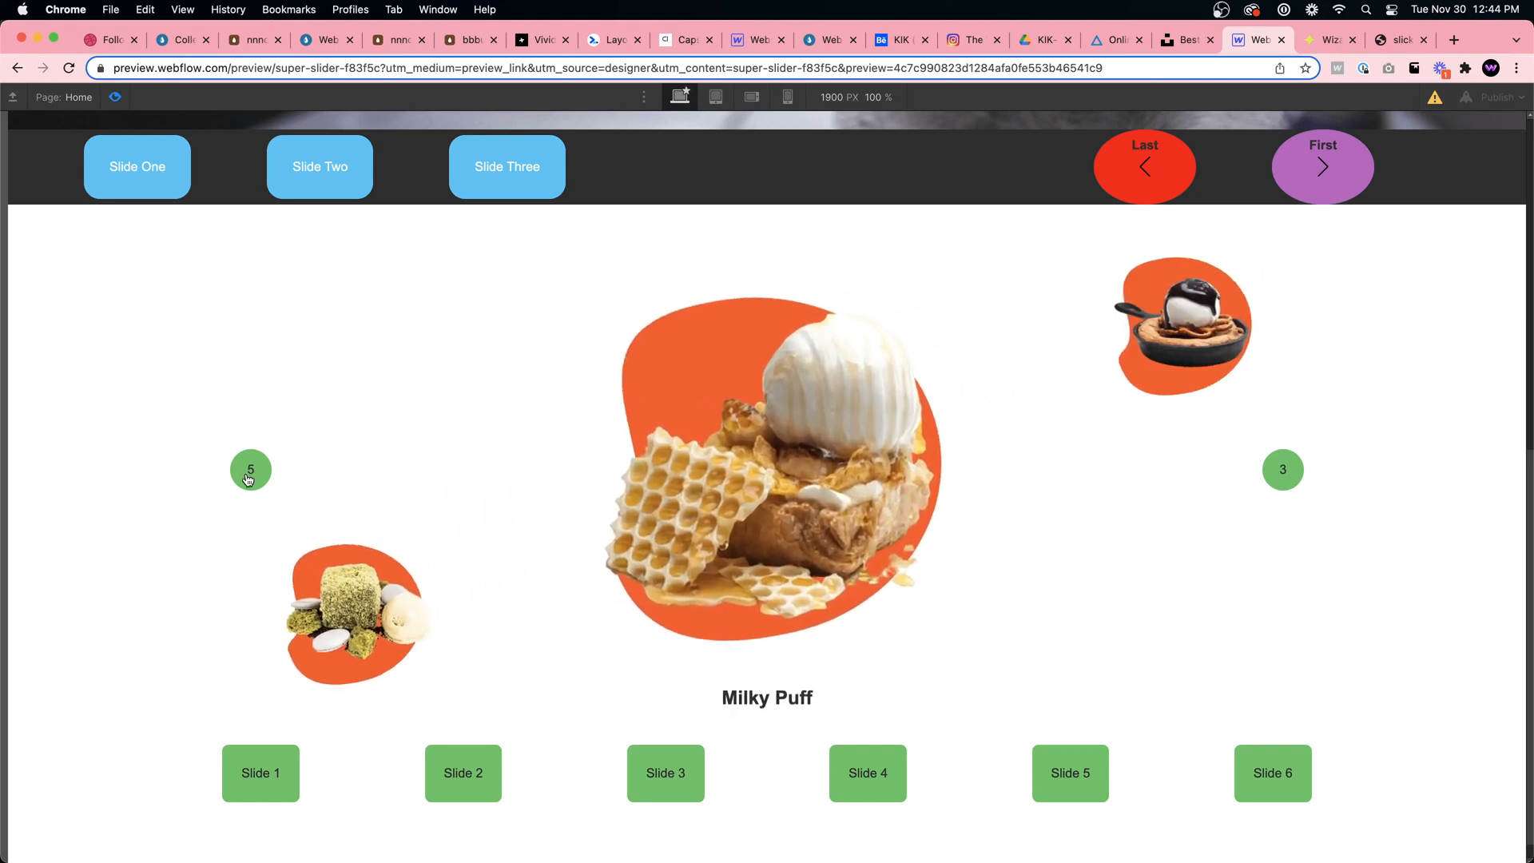
left_click(249, 478)
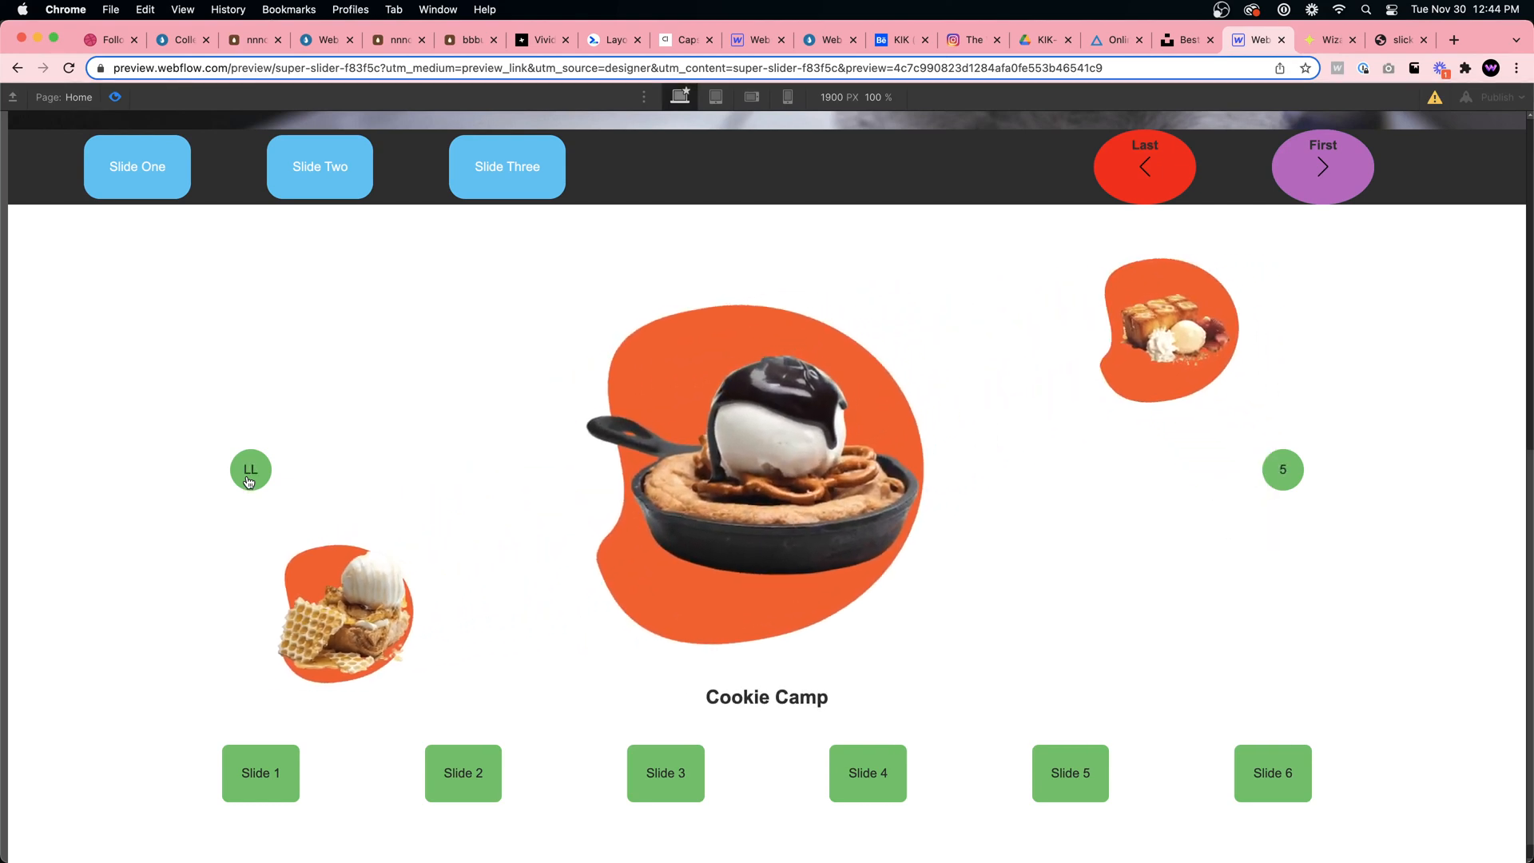
left_click(249, 478)
left_click(249, 478)
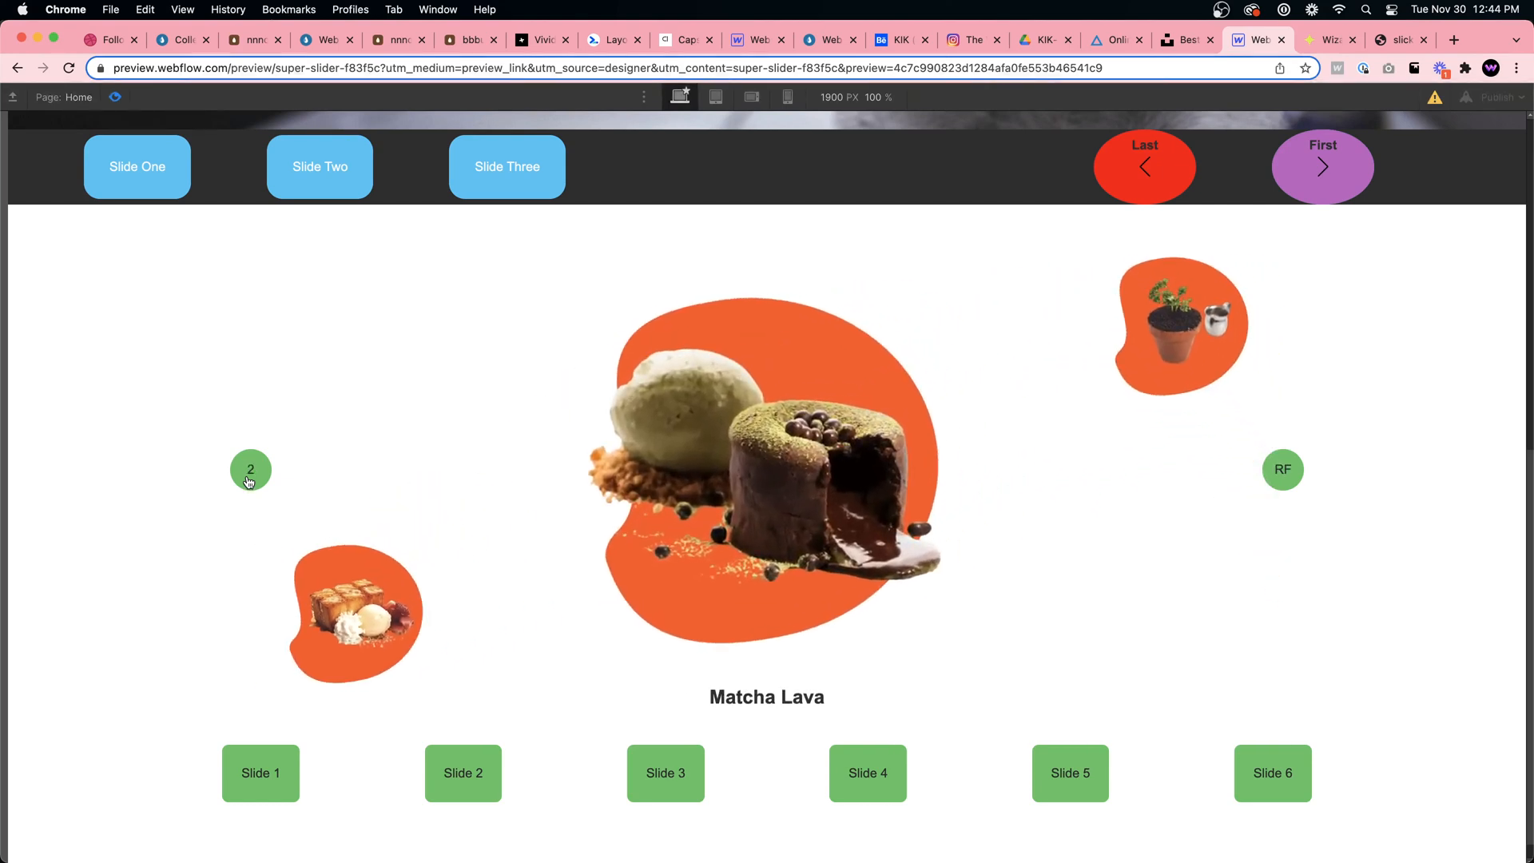
left_click(250, 478)
left_click(249, 478)
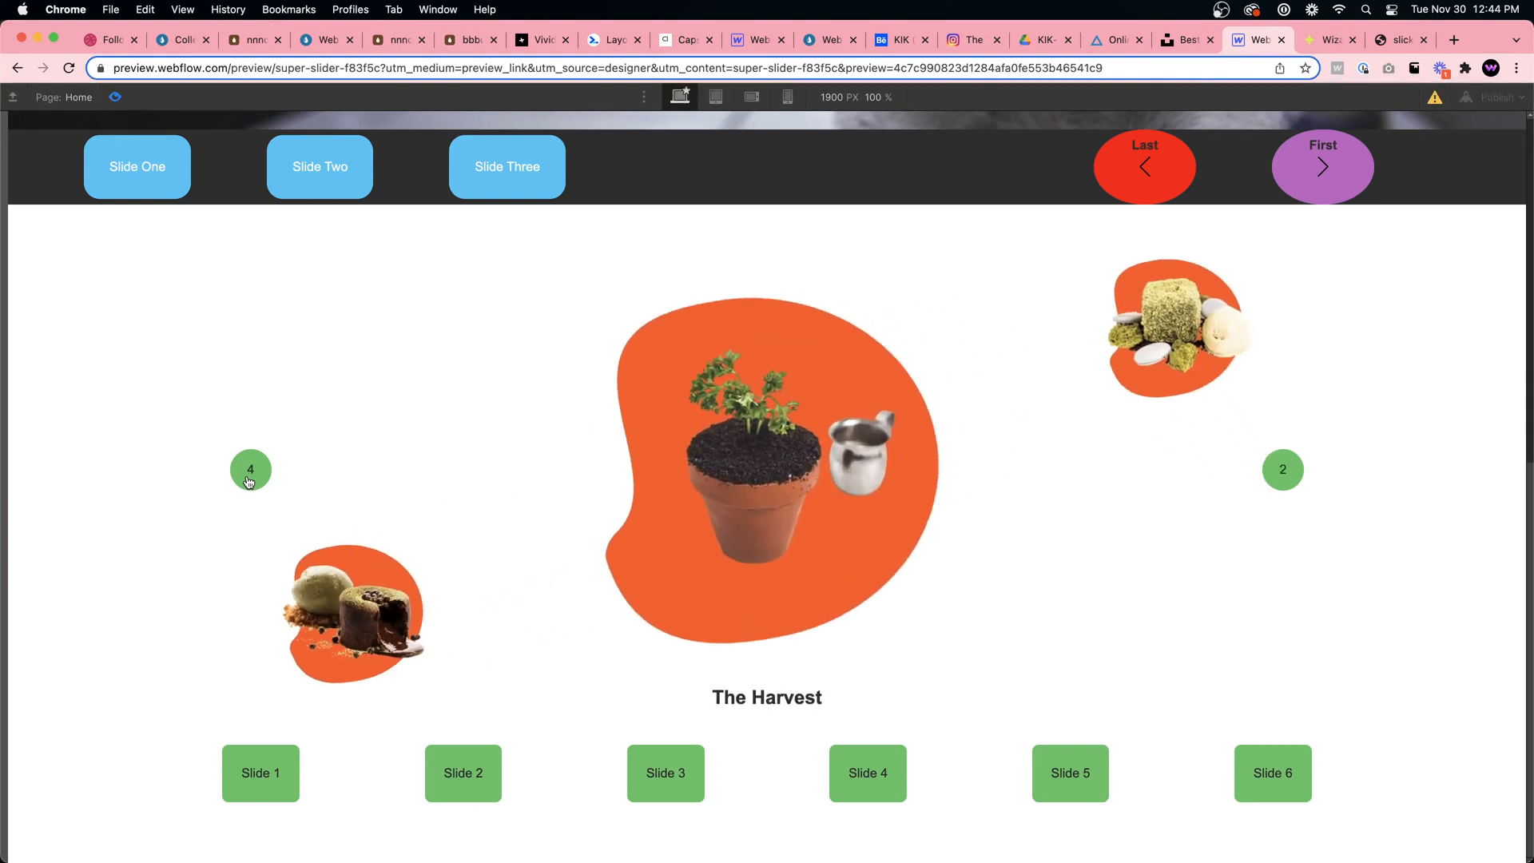
Step the carousel once with its right arrow and cycle through a full round of desserts with its left arrow
left_click(1270, 471)
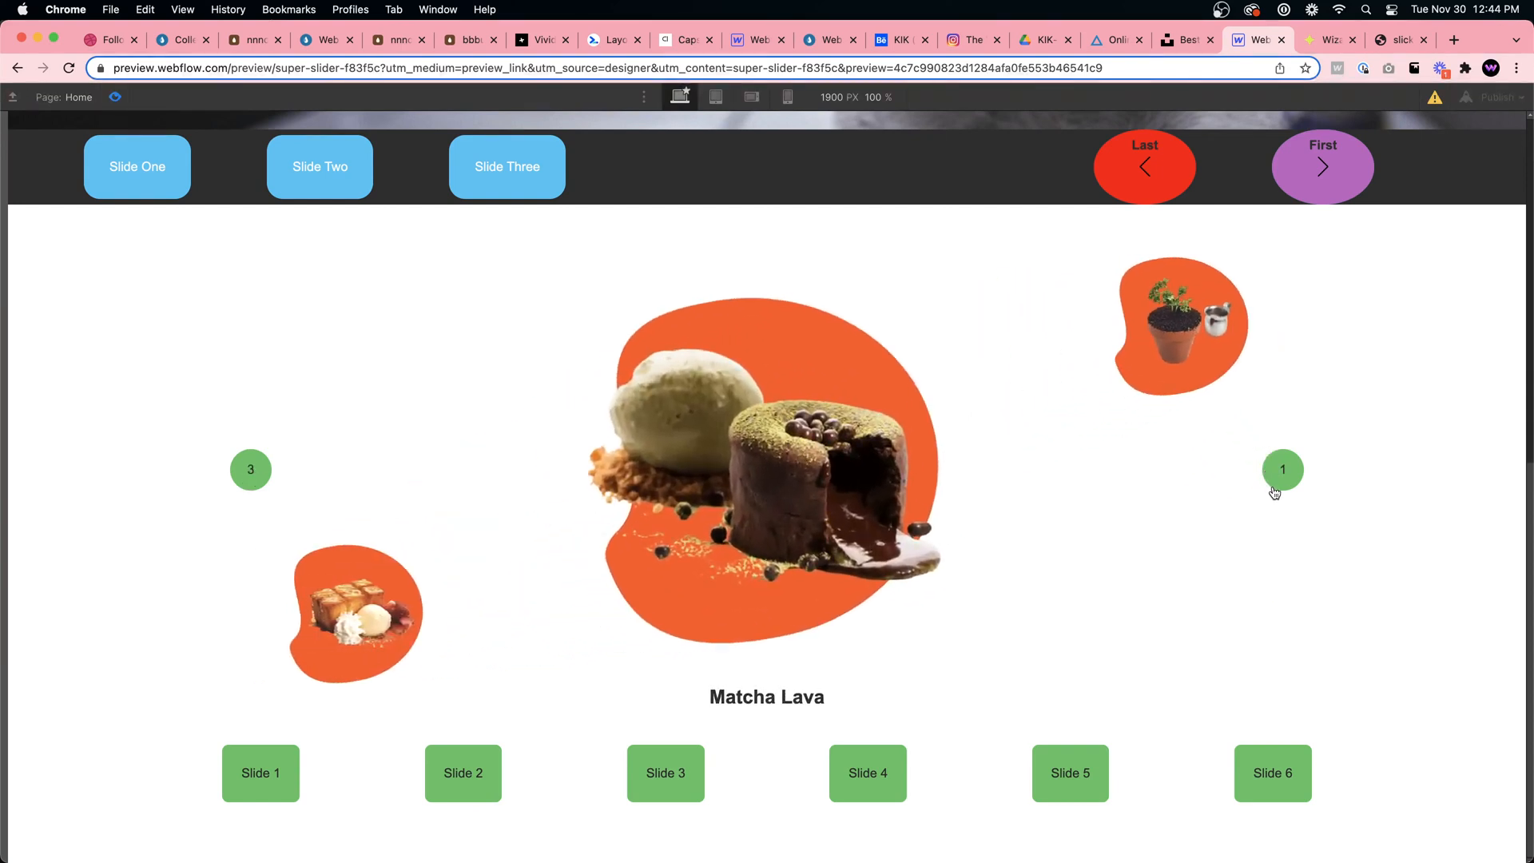
left_click(240, 478)
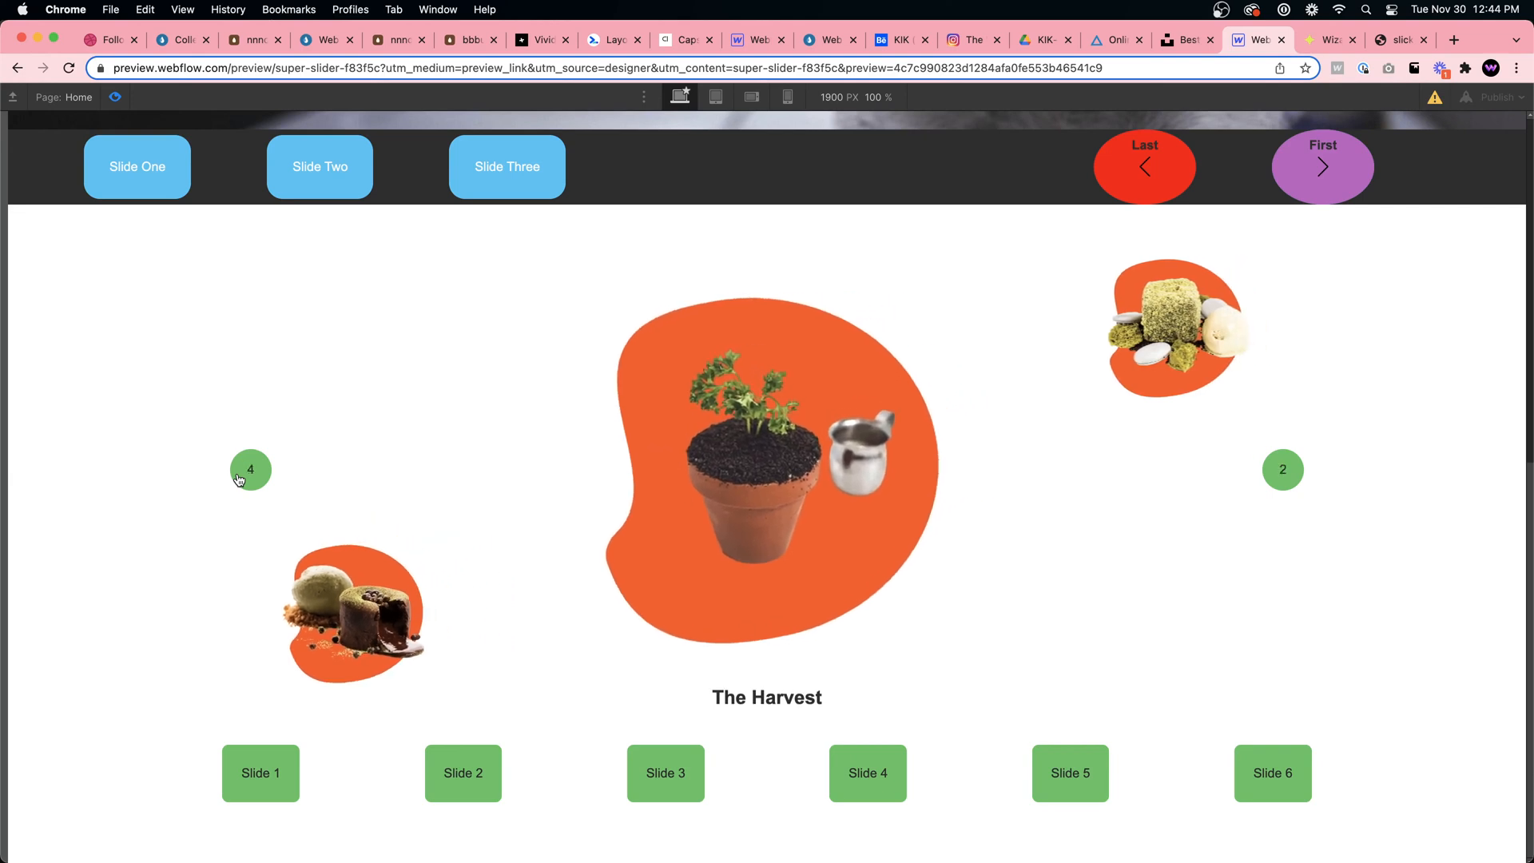
left_click(239, 478)
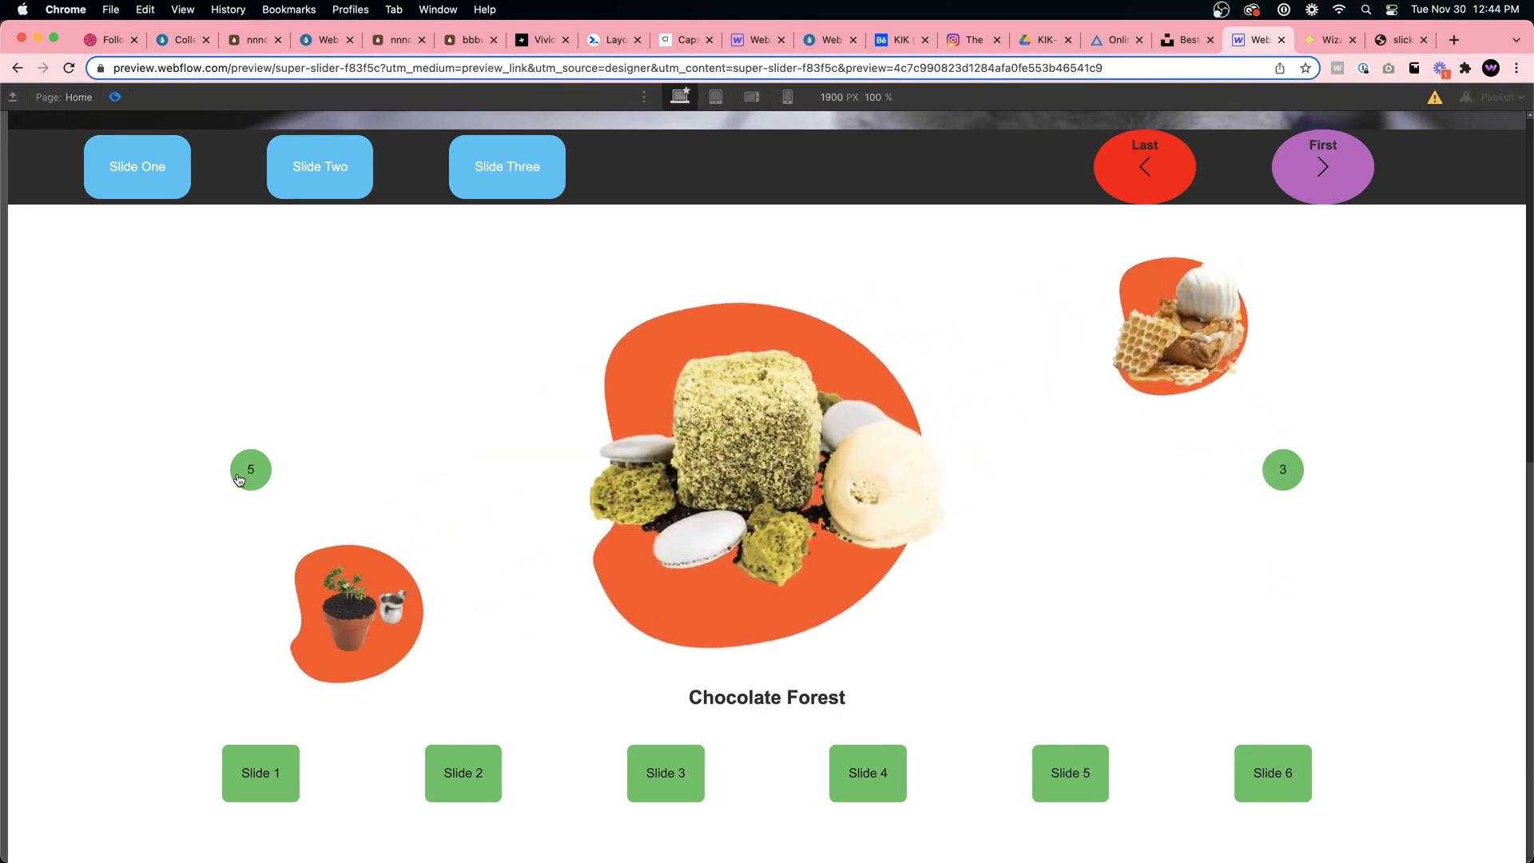
left_click(238, 478)
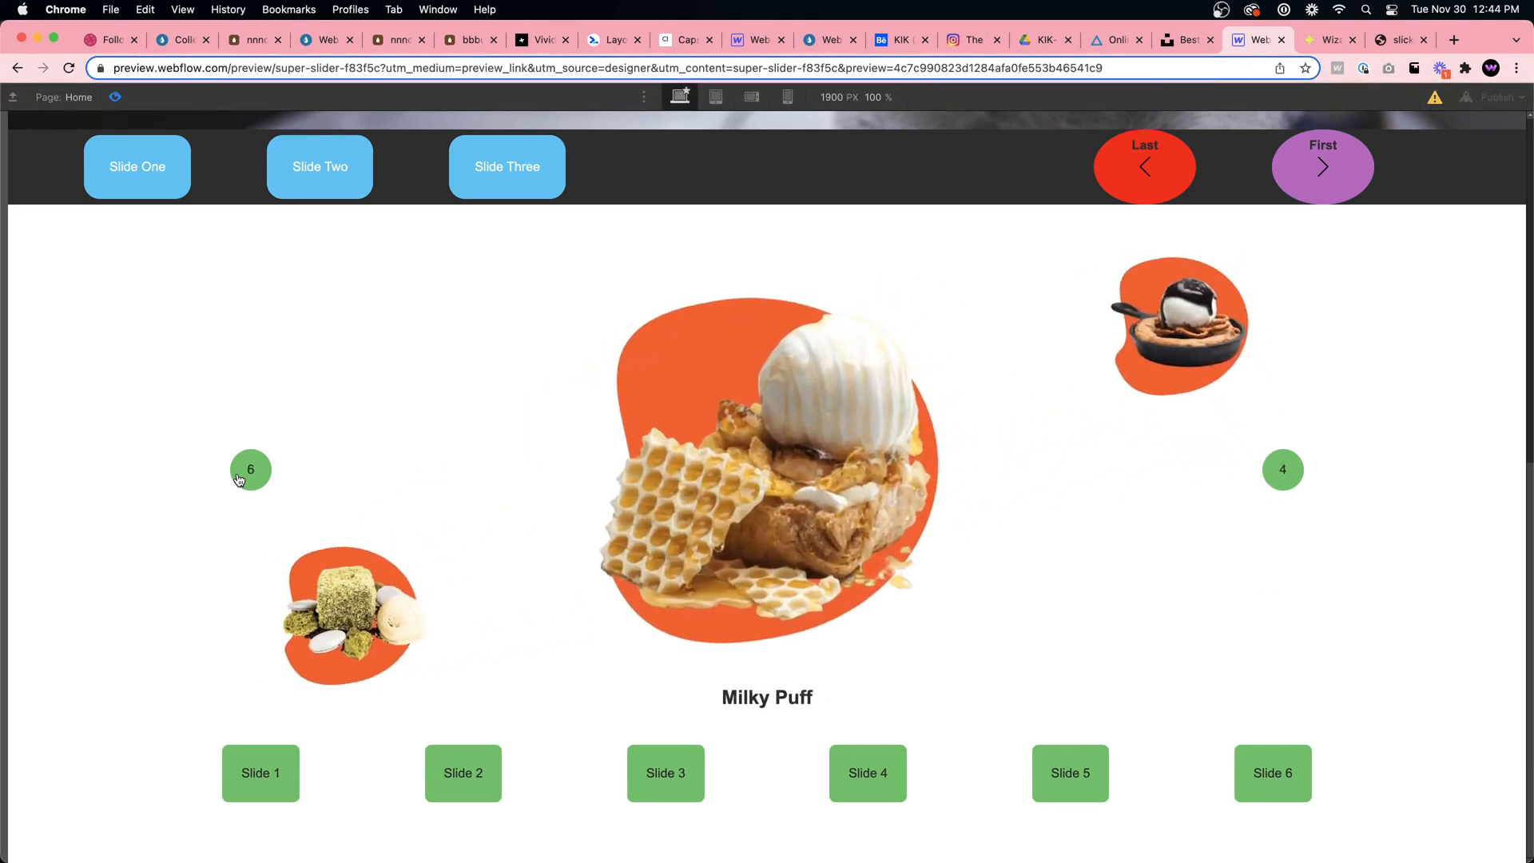
left_click(238, 478)
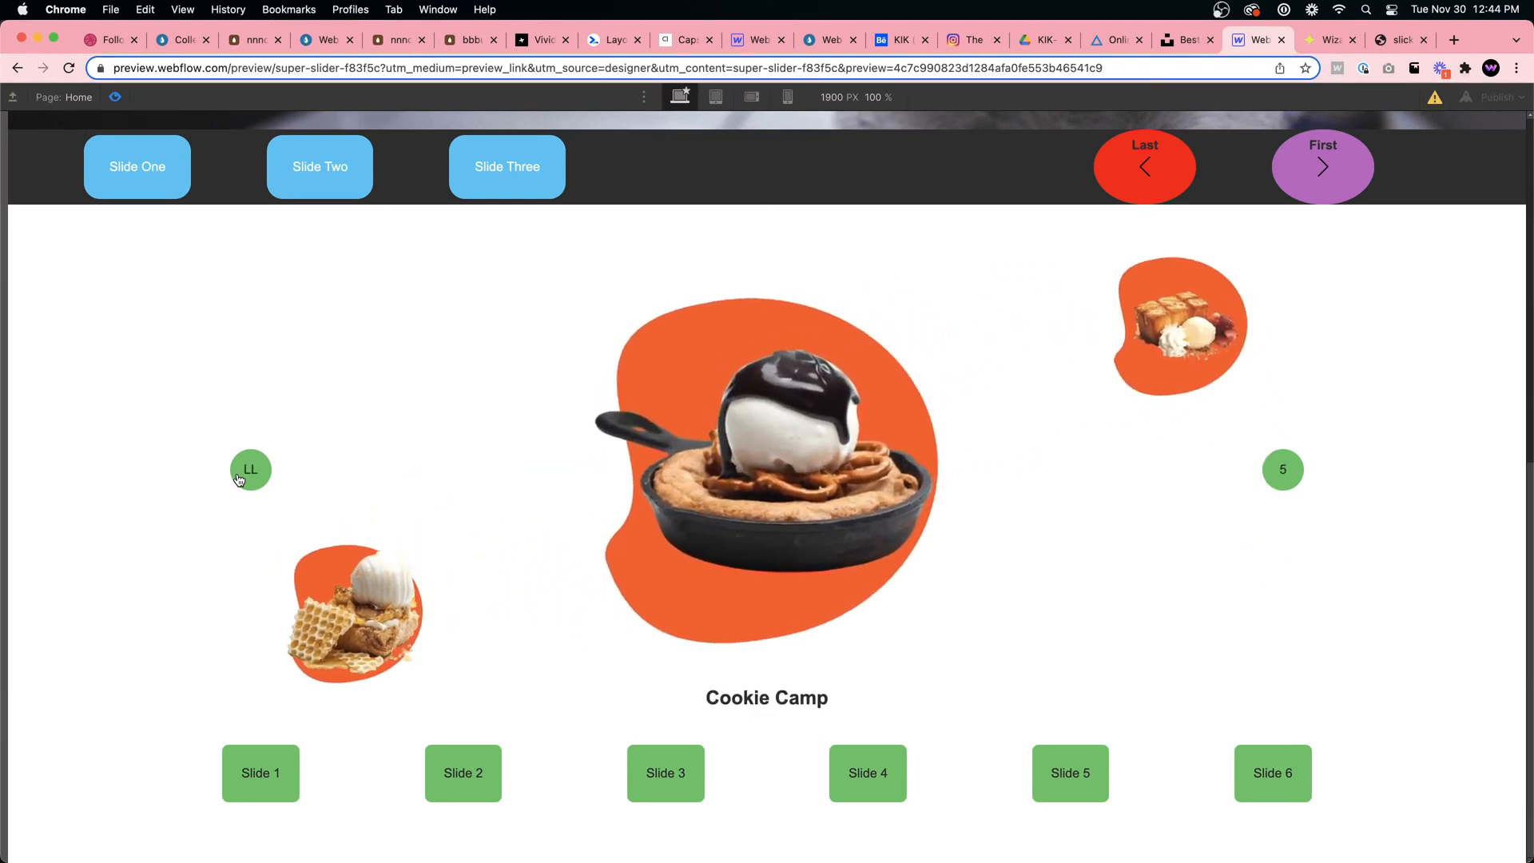
left_click(238, 478)
left_click(238, 478)
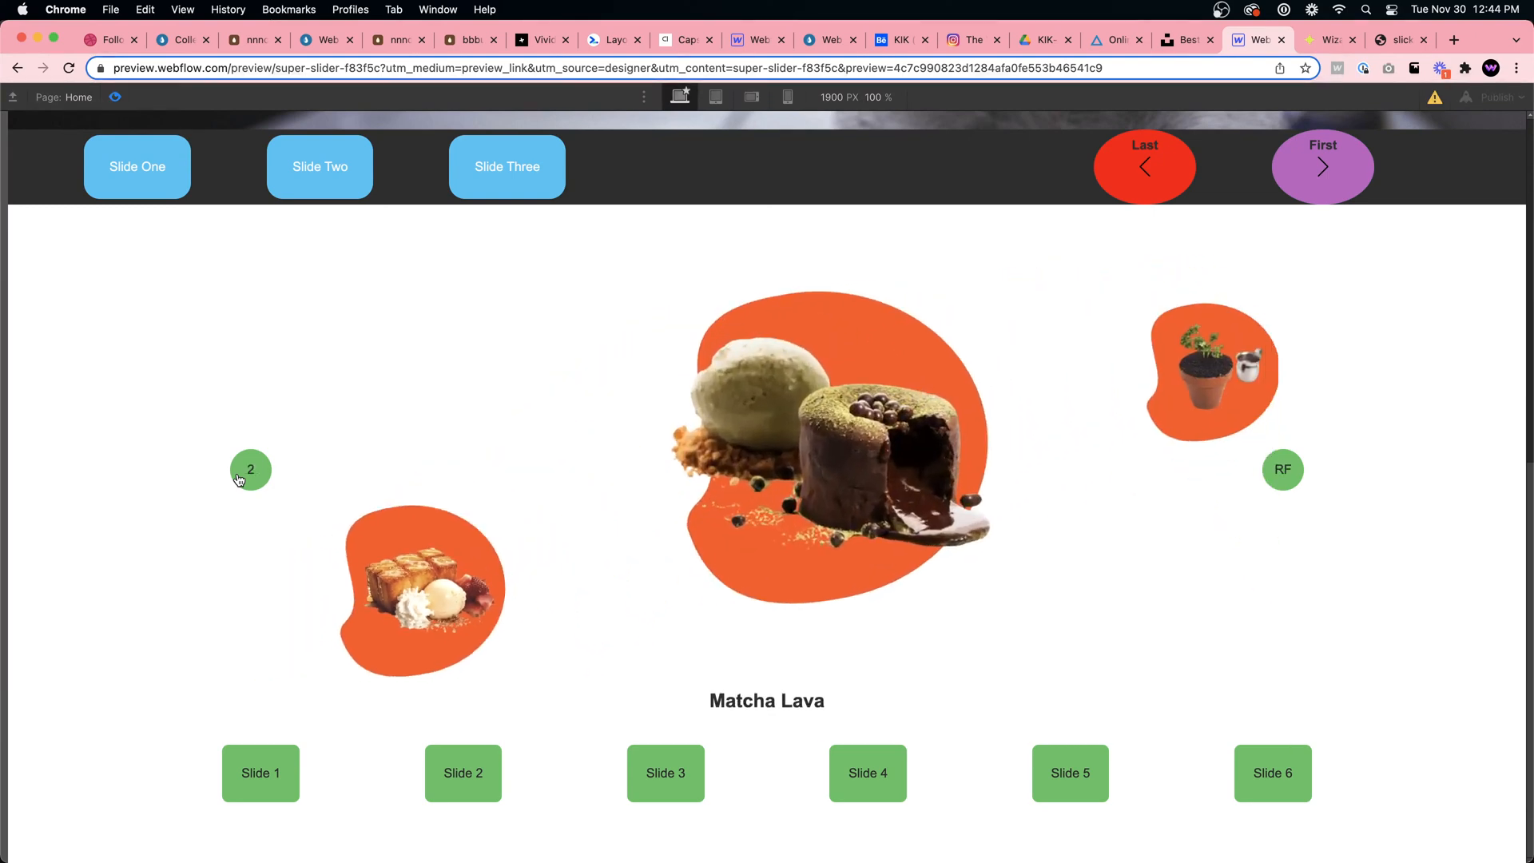
left_click(239, 477)
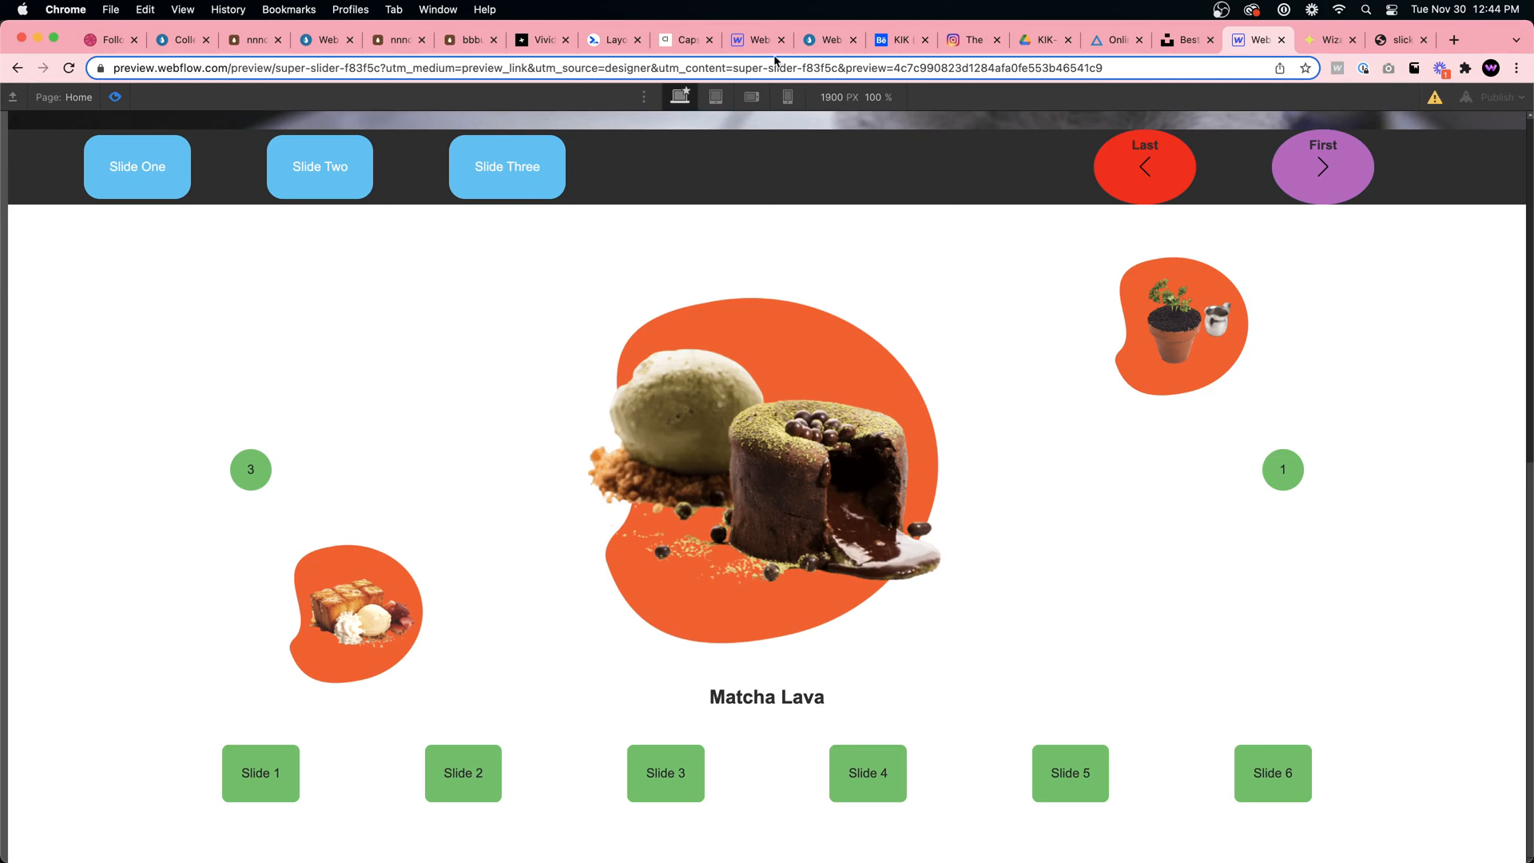
Glance at the 3D heading project, return to super-slider's Designer view and reopen the crsl-slide-1 animation
left_click(758, 39)
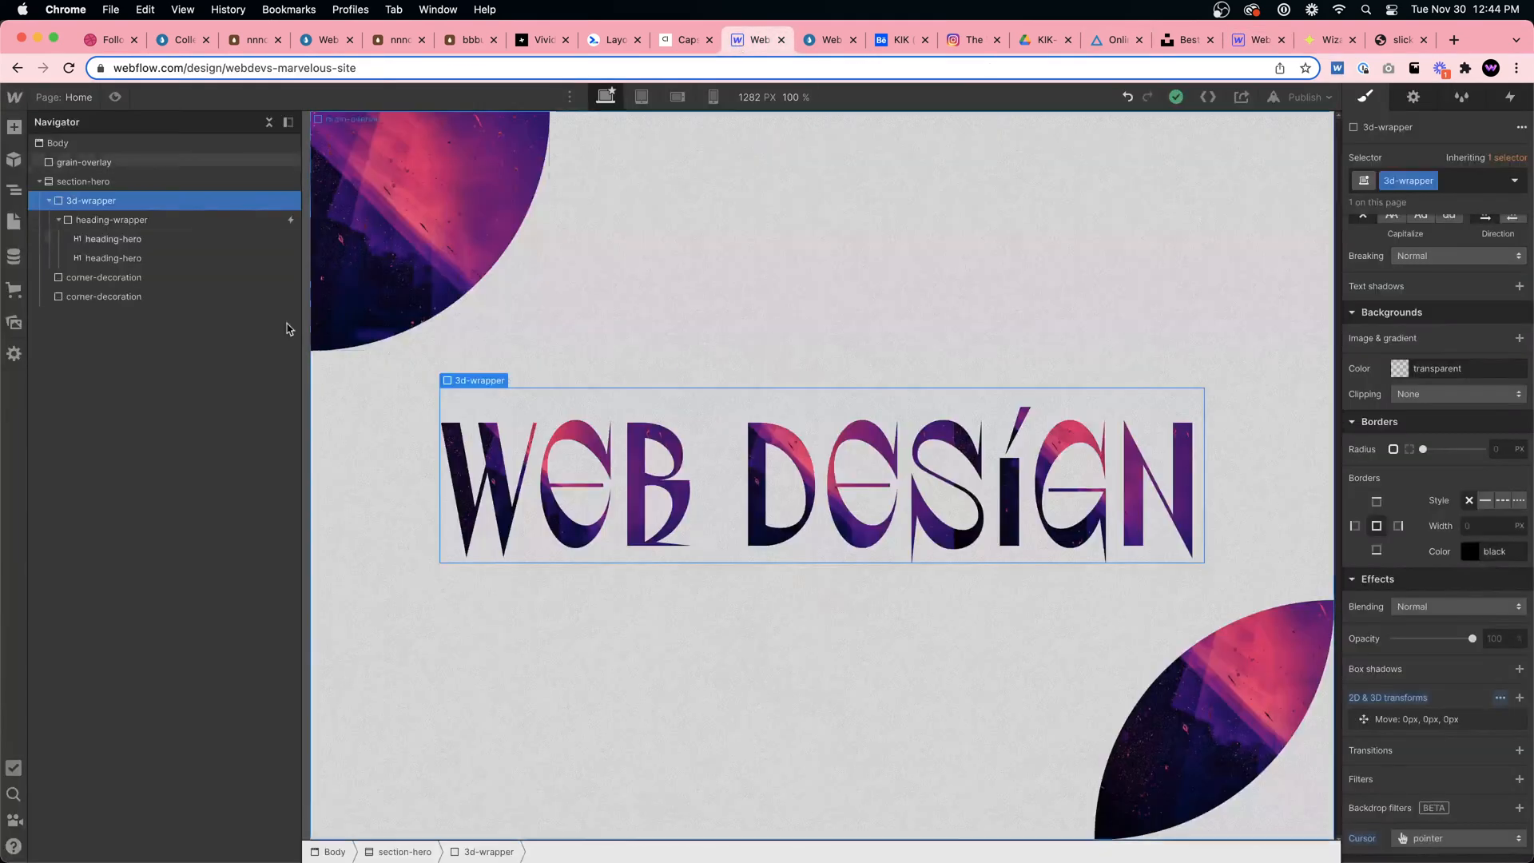
left_click(1258, 39)
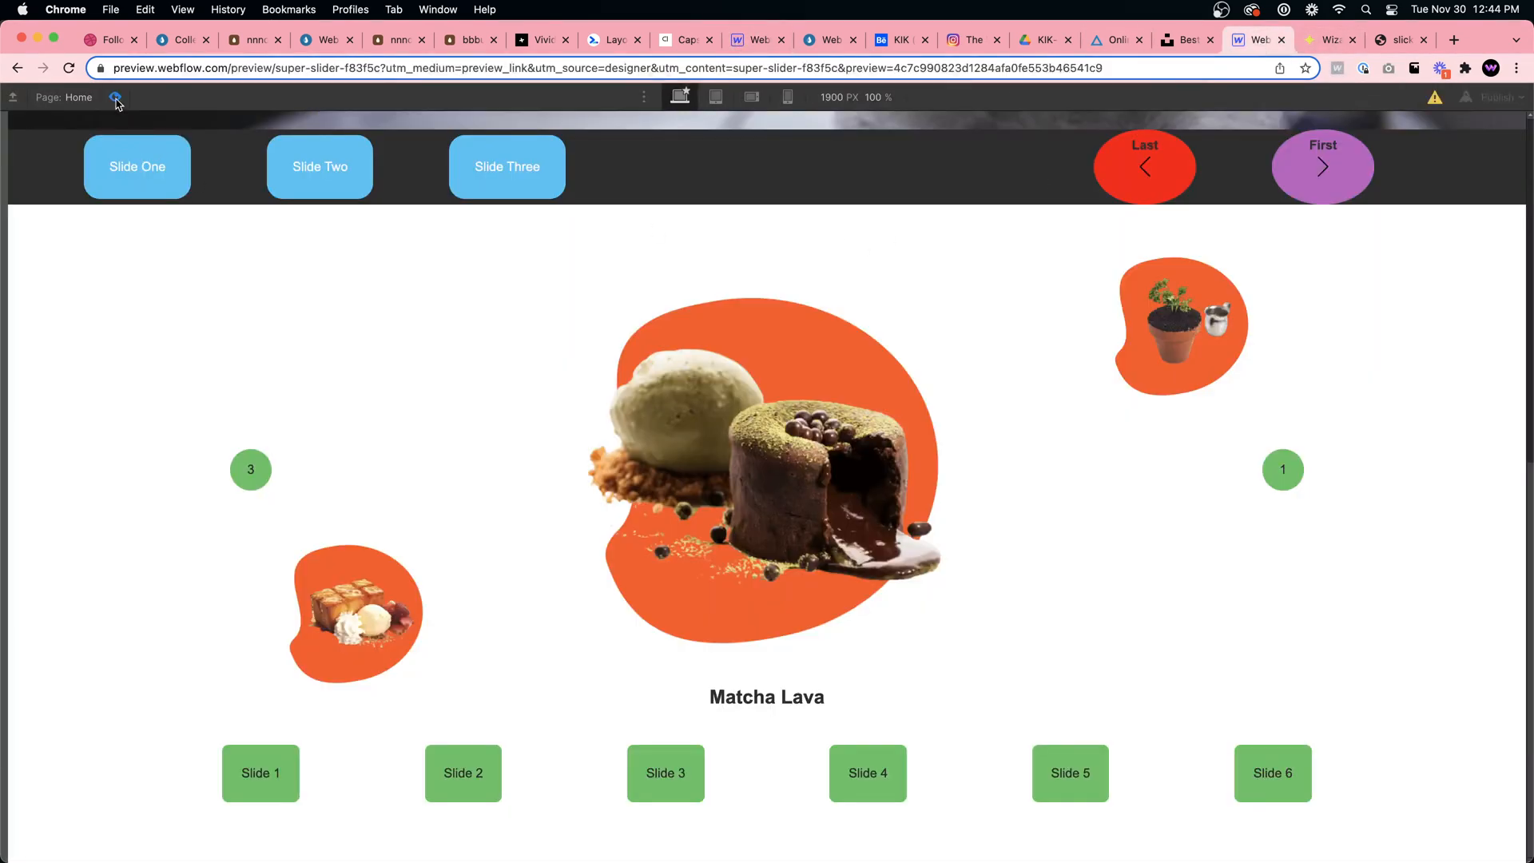
key("super+shift+p")
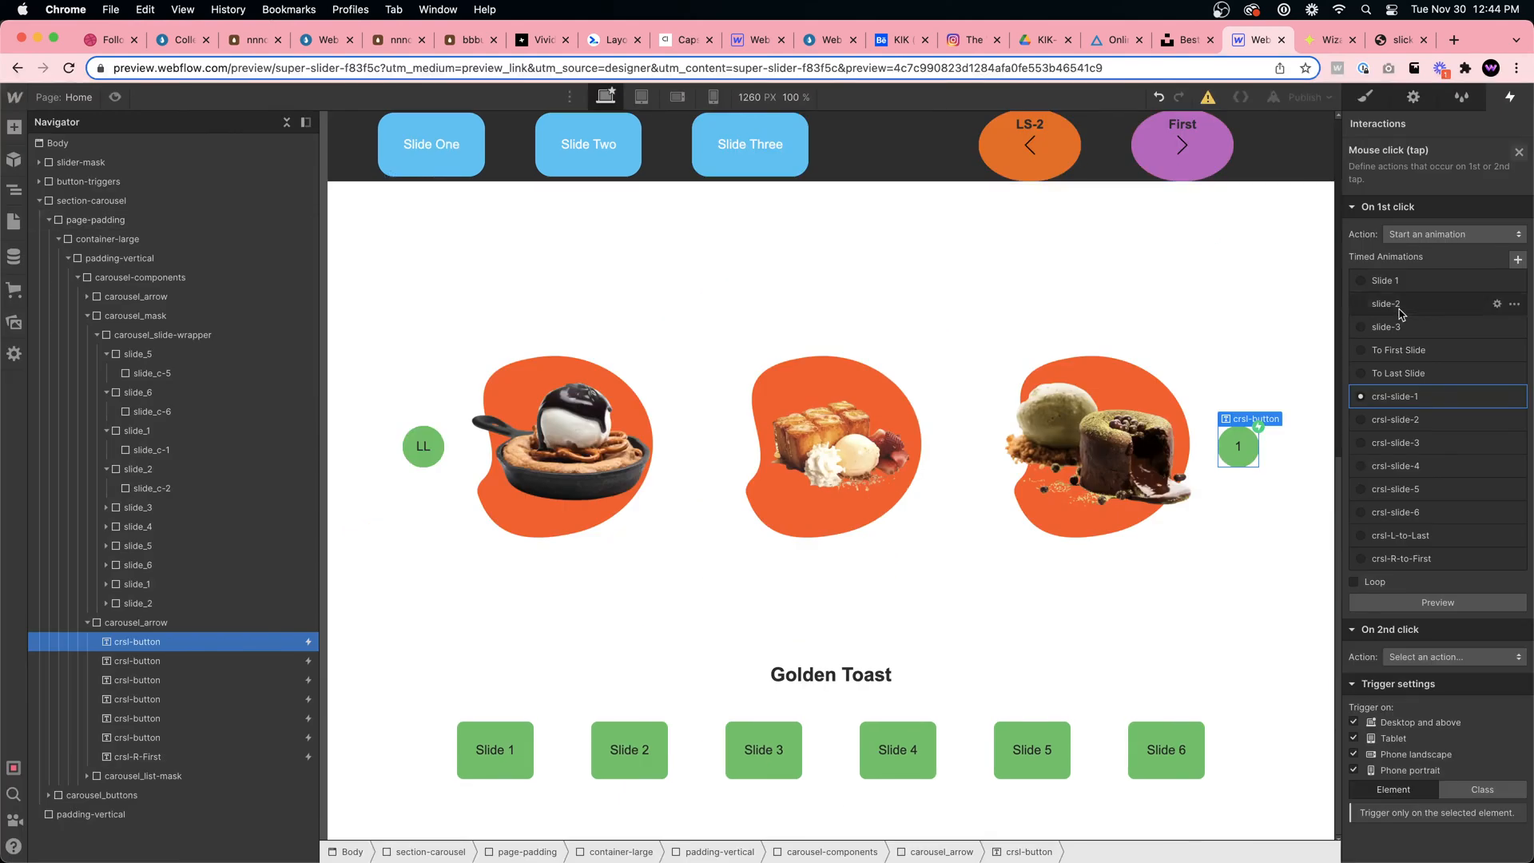
left_click(1423, 400)
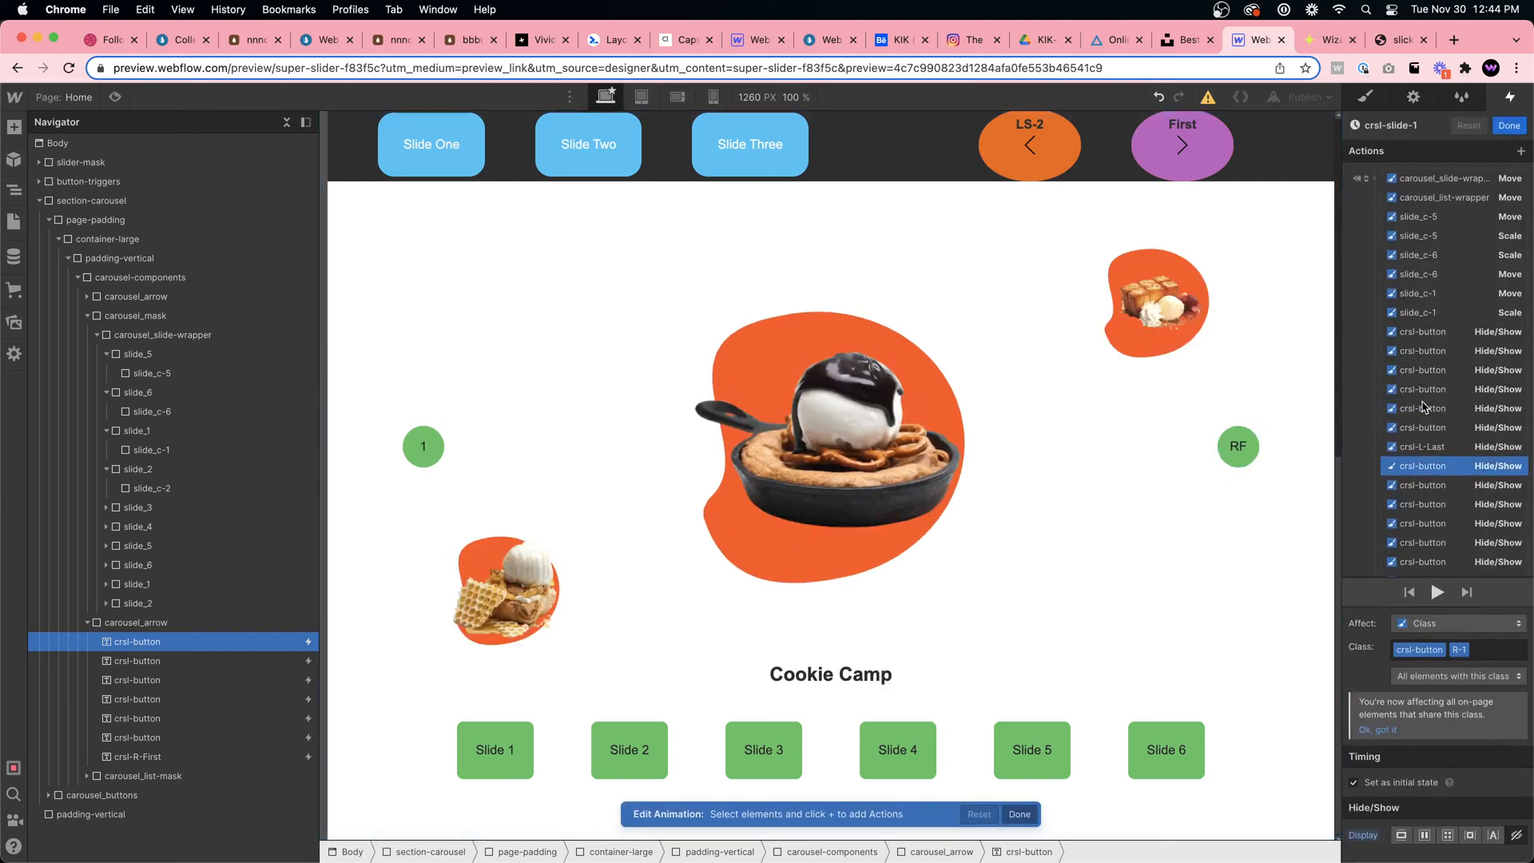
Inspect the crsl-slide-1 Hide/Show actions for the R-2, R-3 and R-4 crsl-button elements
left_click(232, 662)
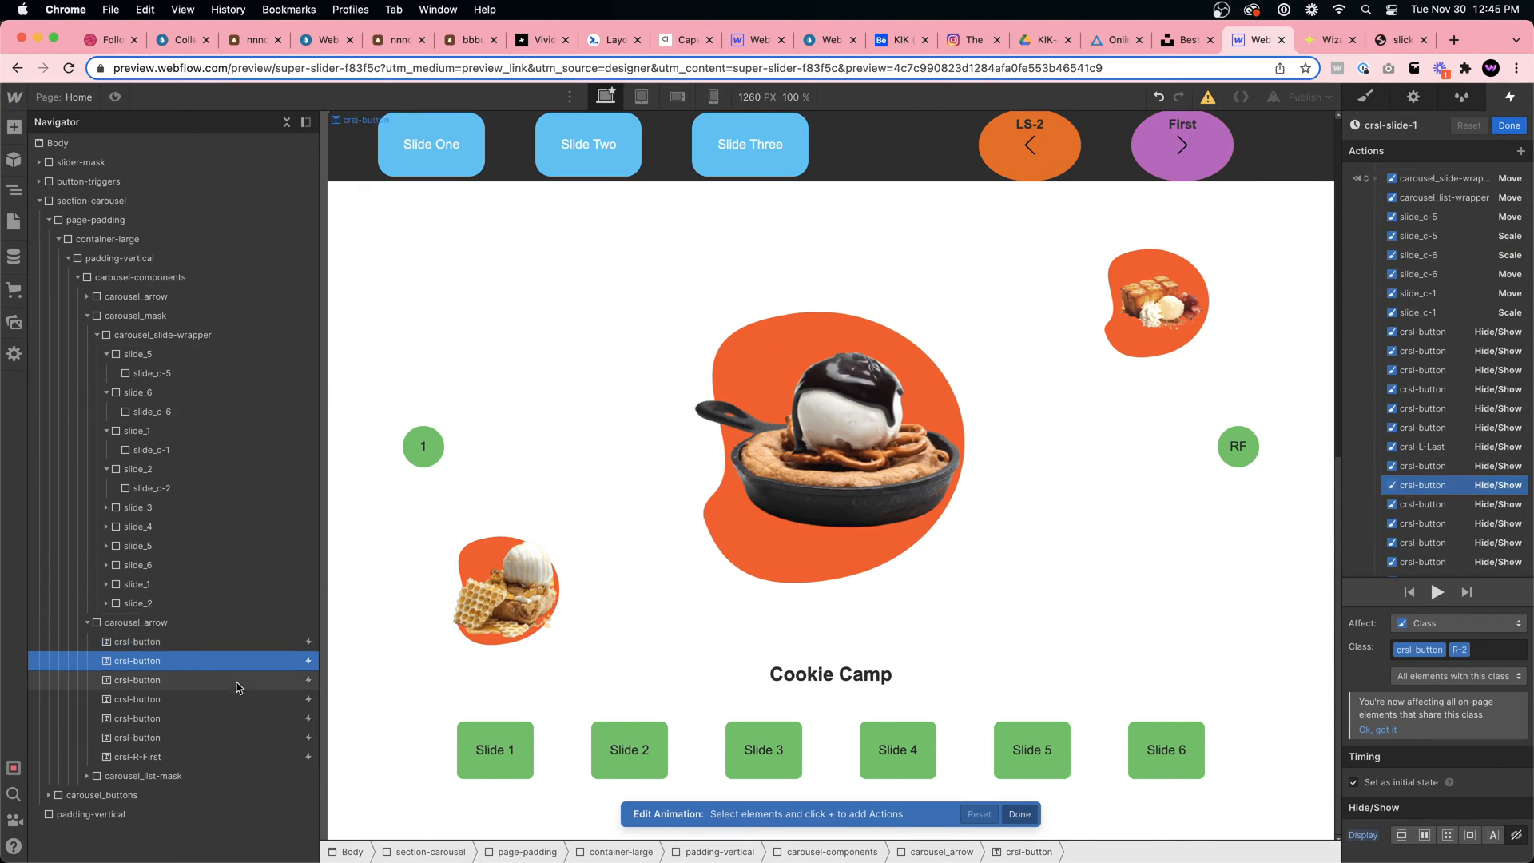
left_click(236, 682)
left_click(237, 700)
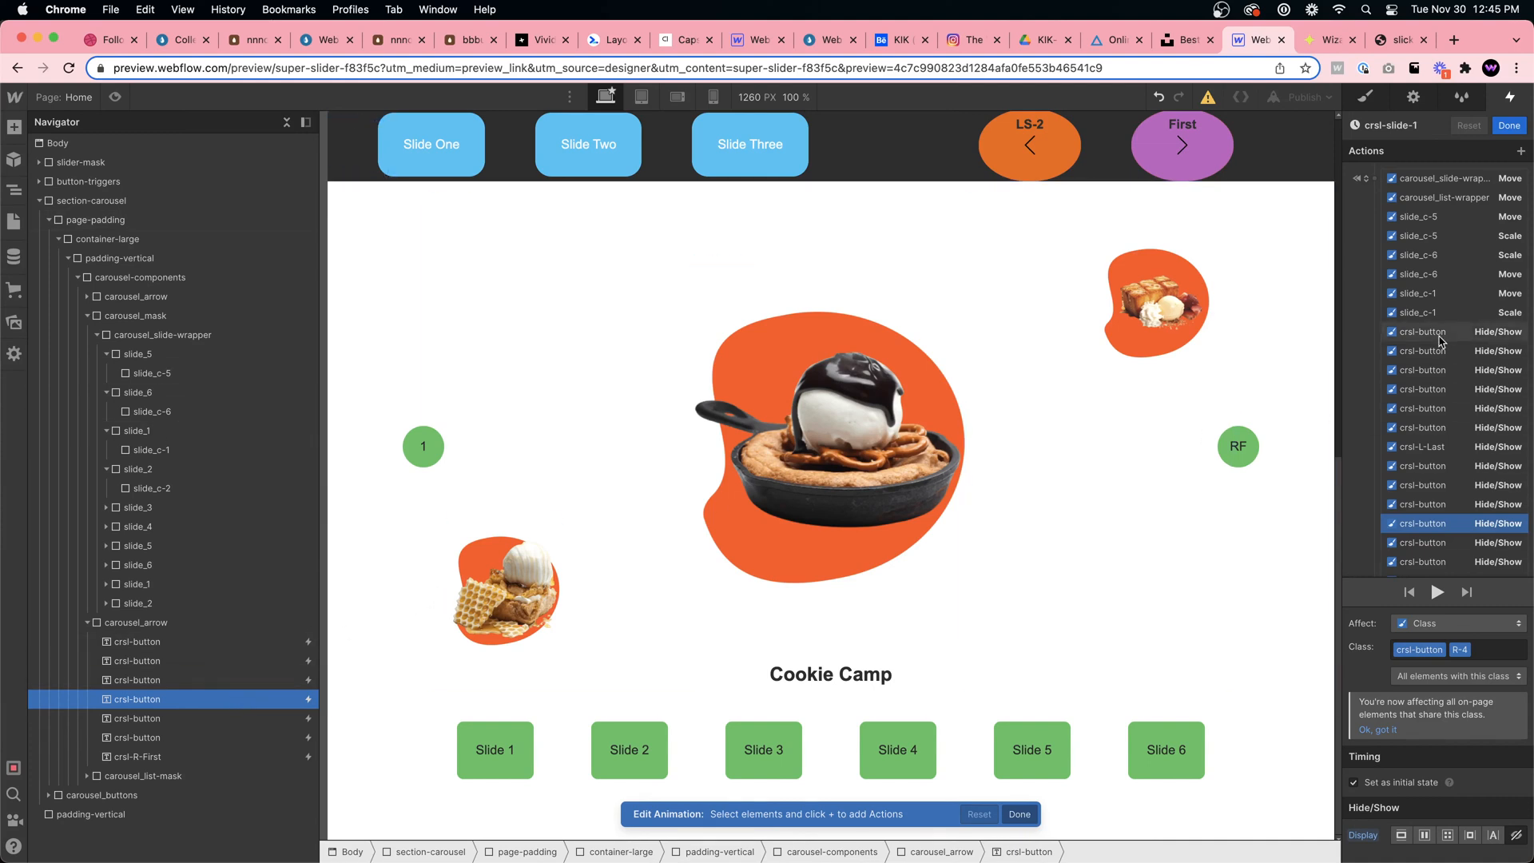
Inspect the crsl-R-First Hide/Show action and the remaining timed actions of the crsl-slide-1 animation
left_click(1246, 444)
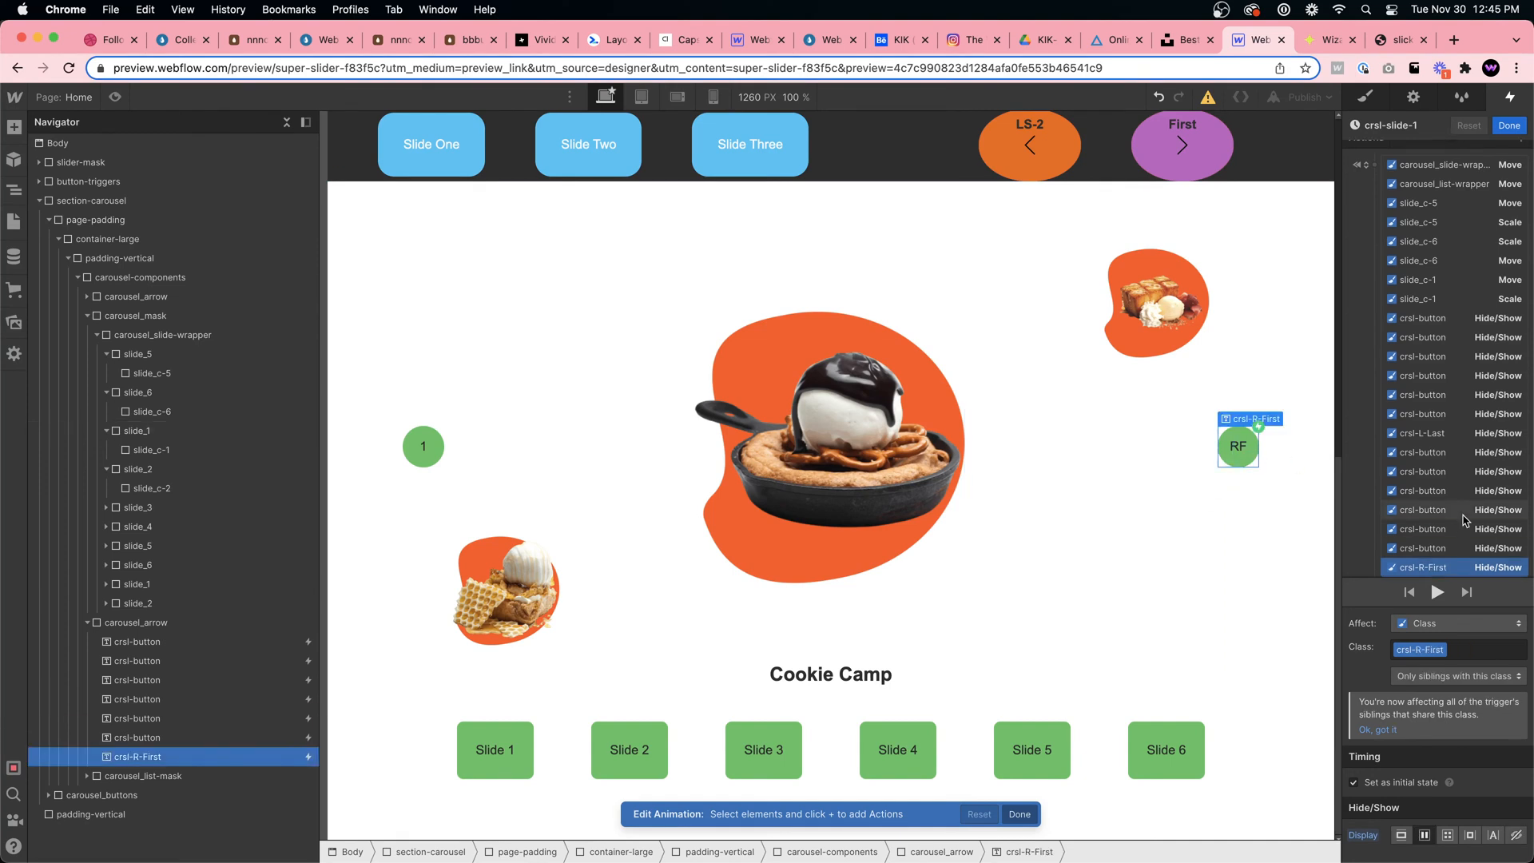
scroll(1463, 520, "down", 3)
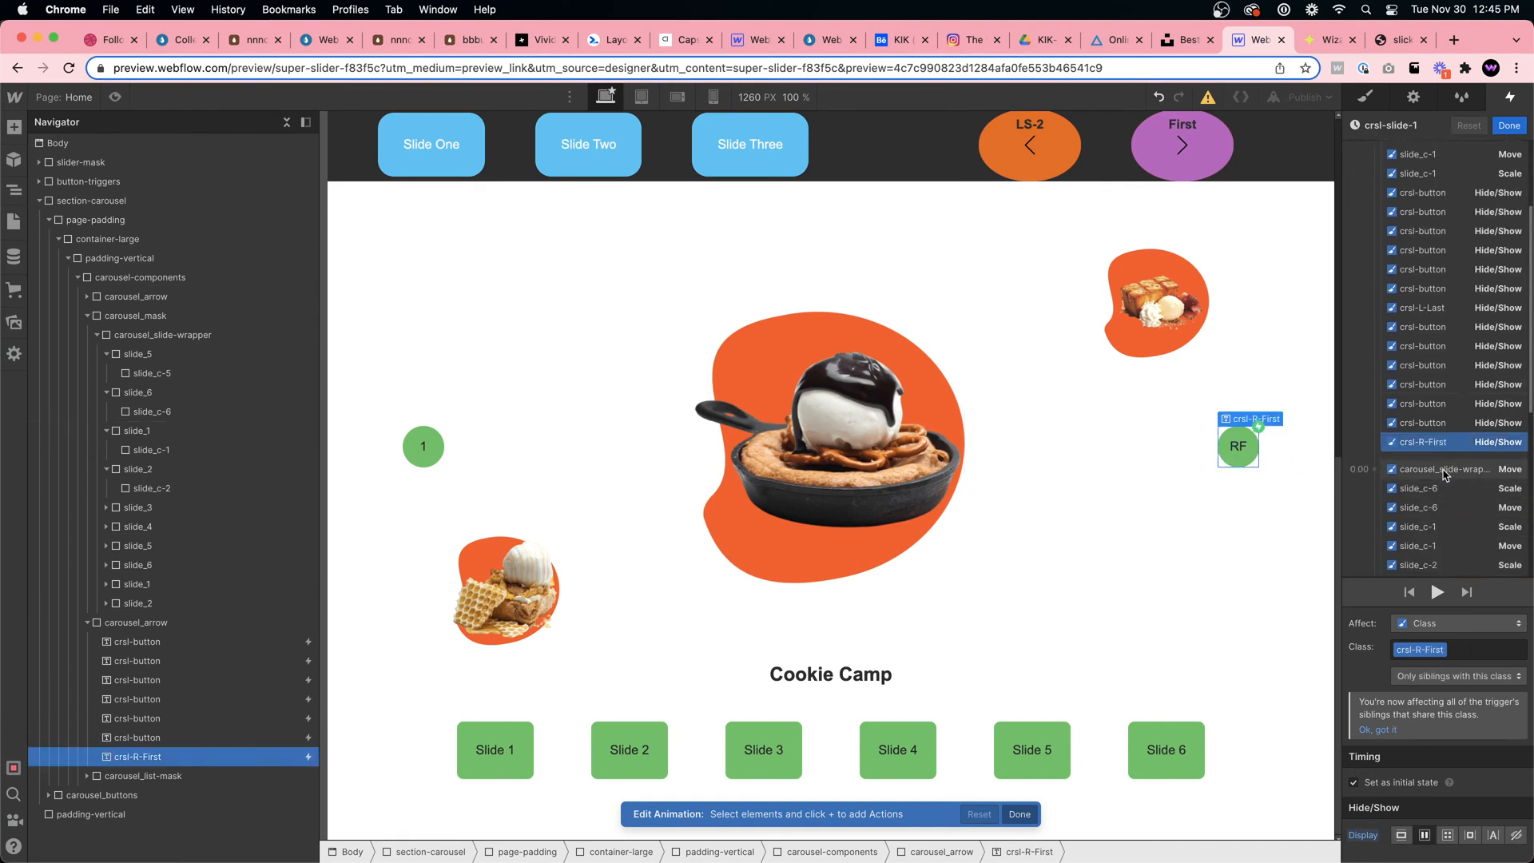
scroll(1445, 476, "down", 2)
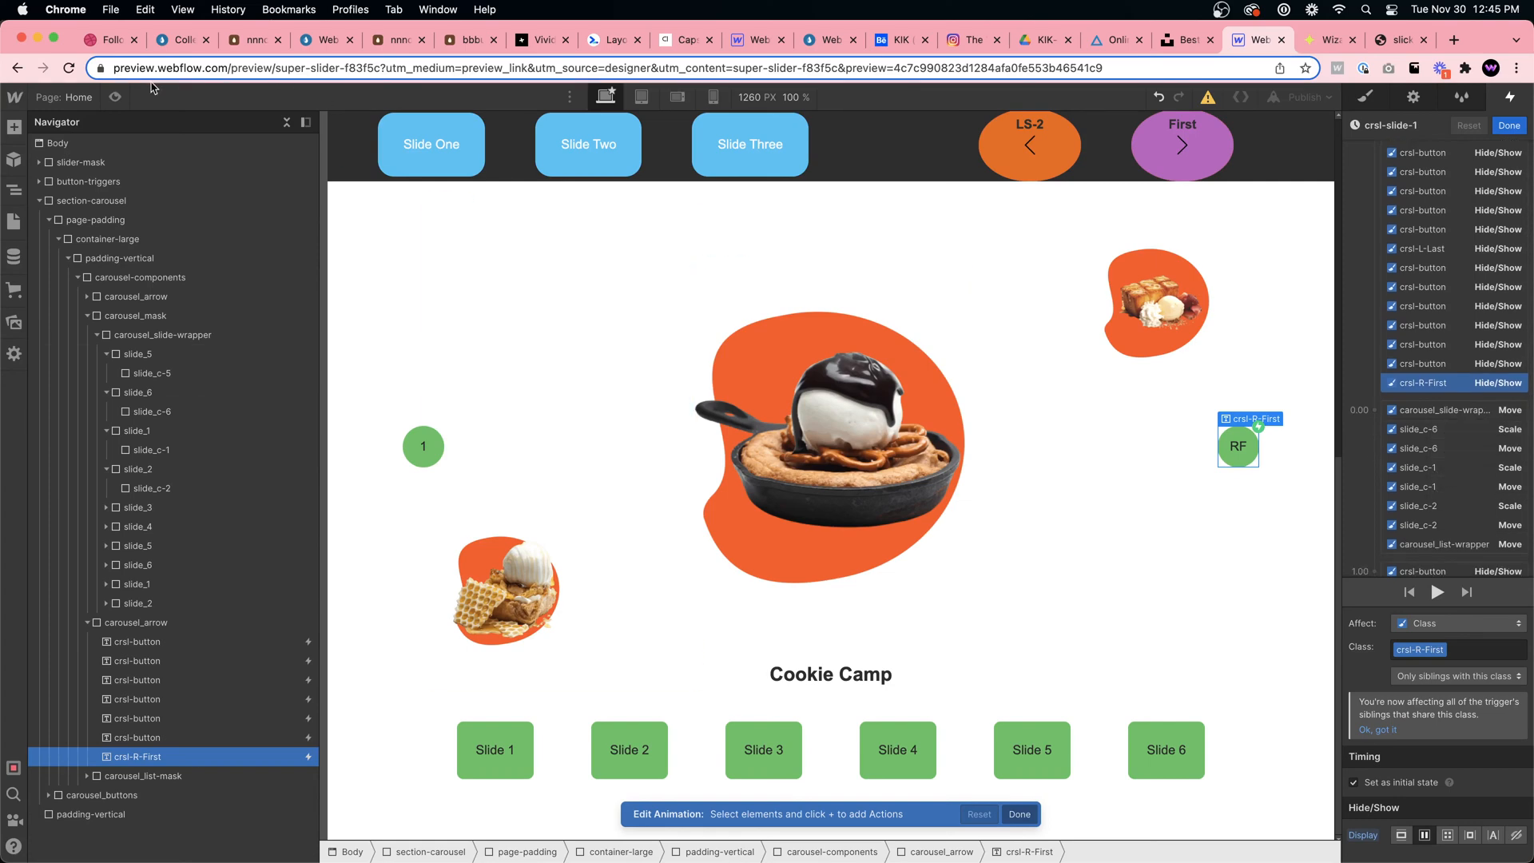
Preview the page and cycle the dessert carousel through more than a full round with its right arrow
left_click(117, 97)
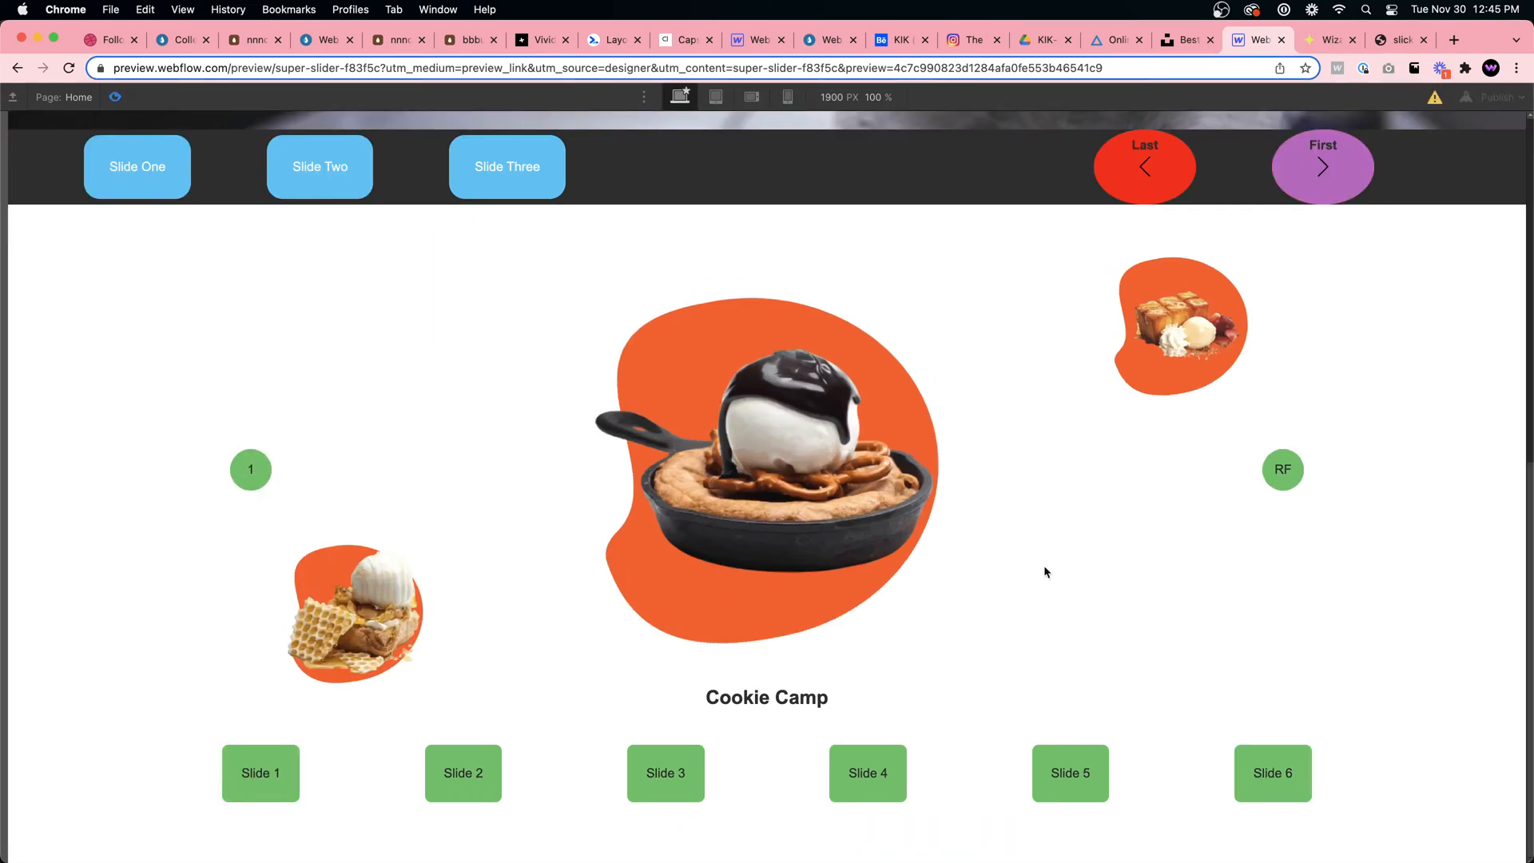
left_click(1292, 472)
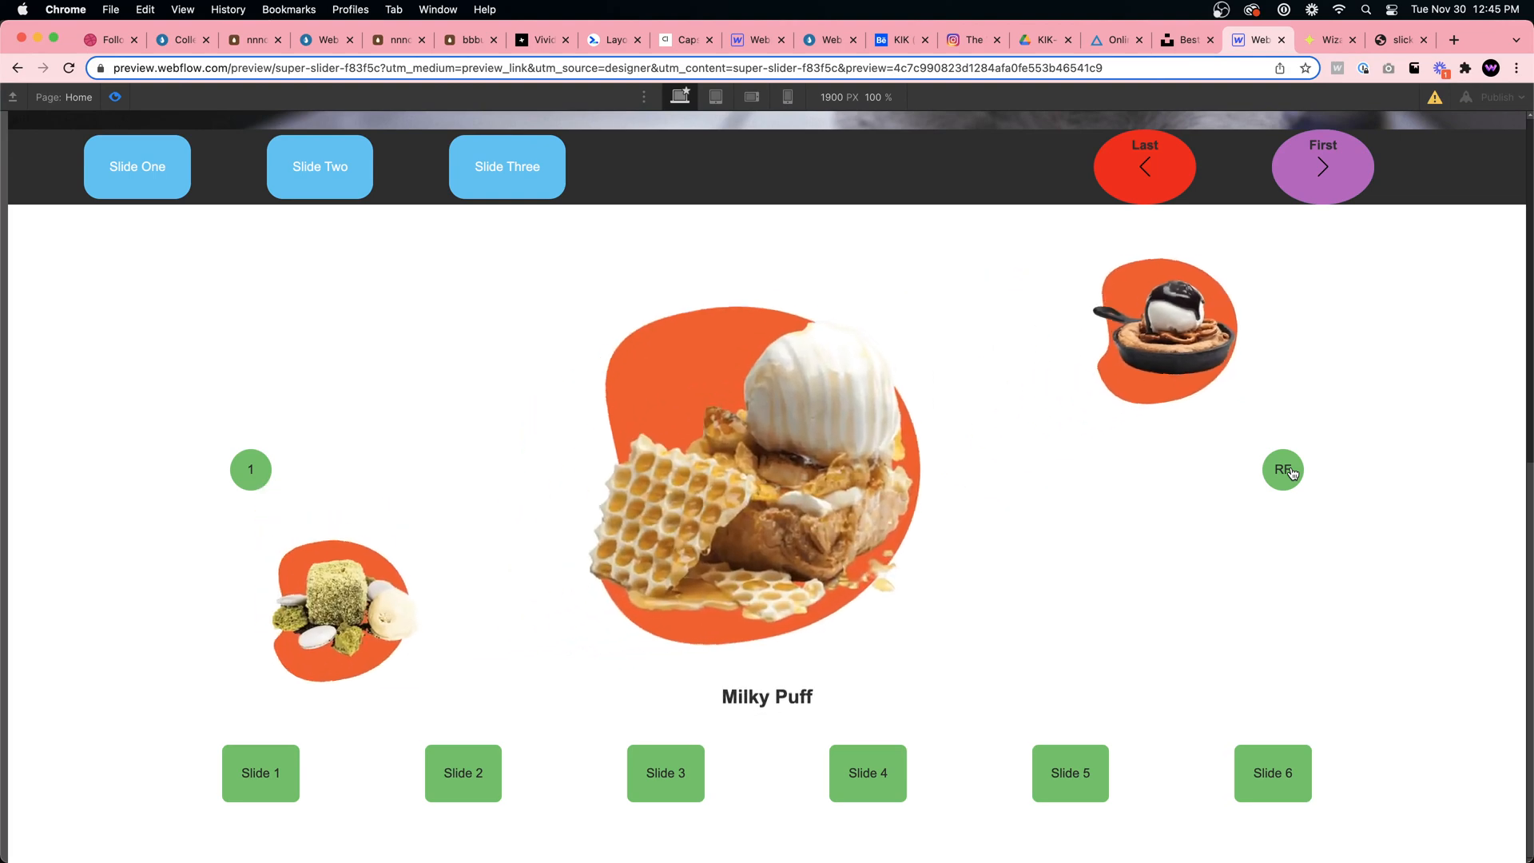
left_click(1292, 473)
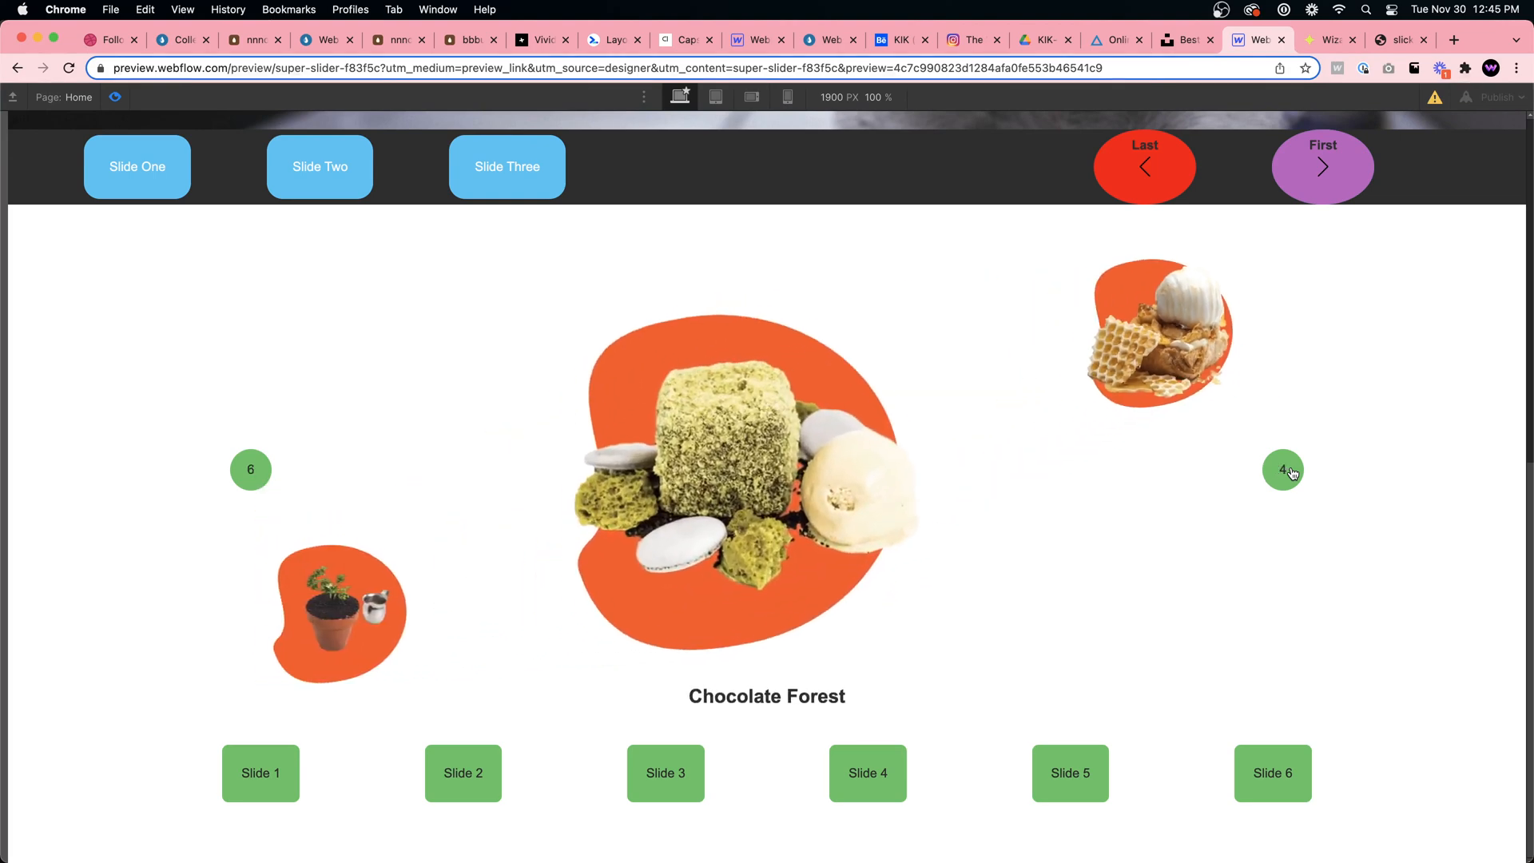
left_click(1293, 472)
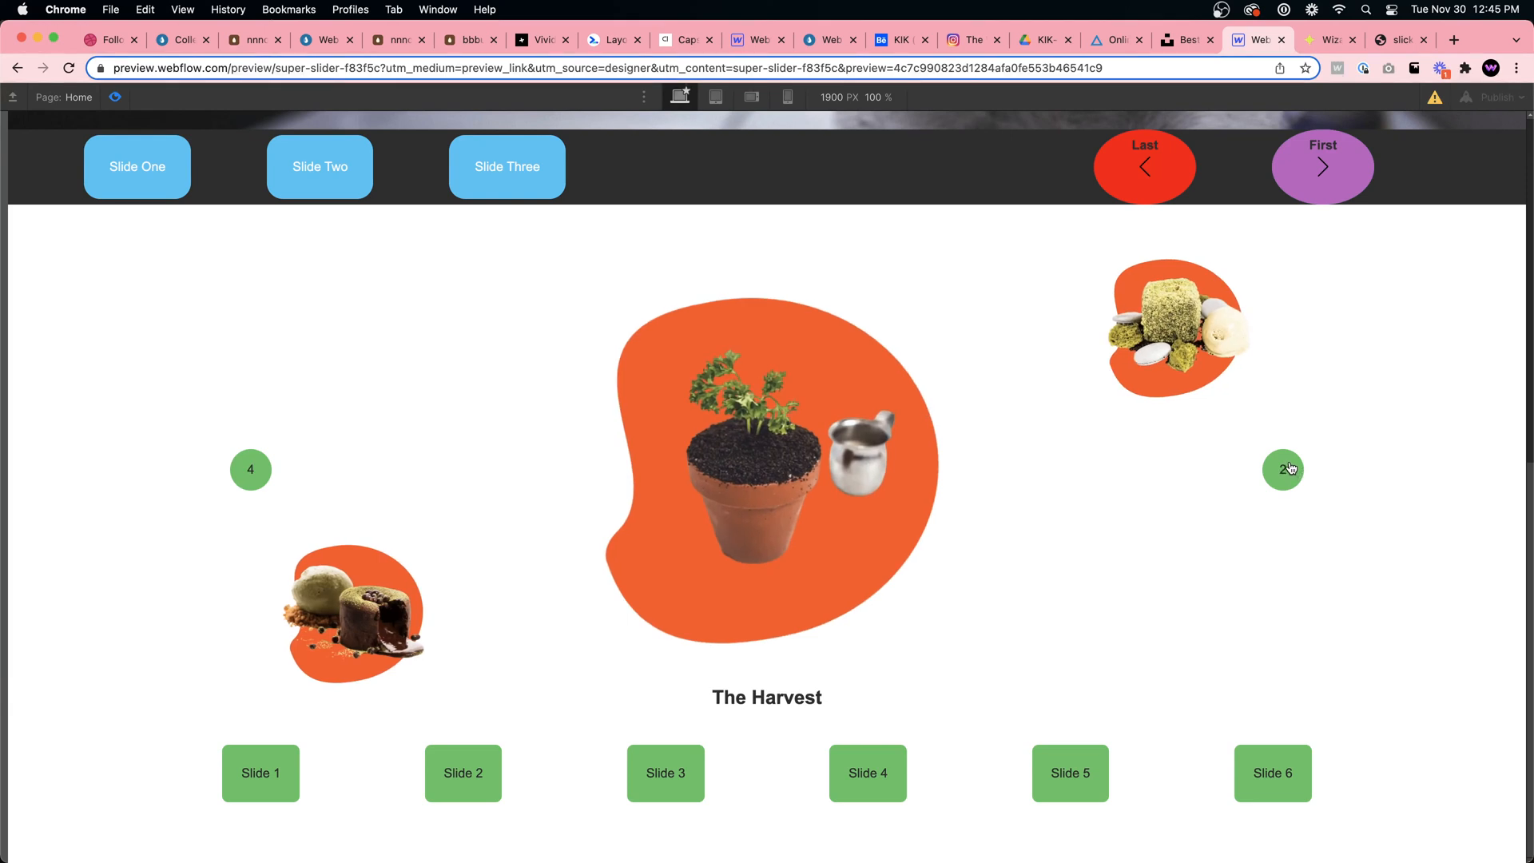
left_click(1290, 469)
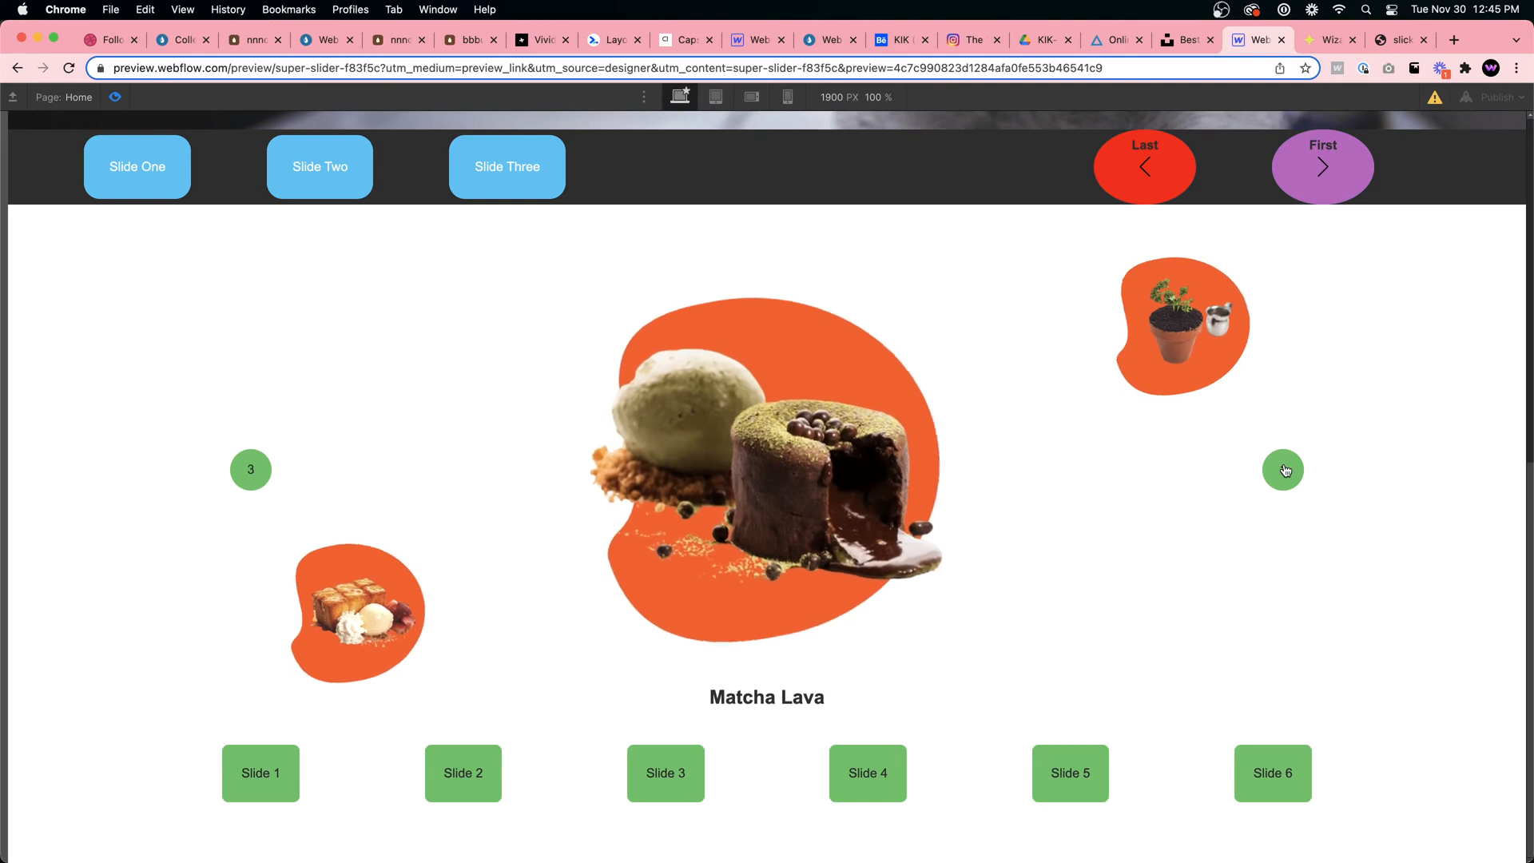
left_click(1285, 471)
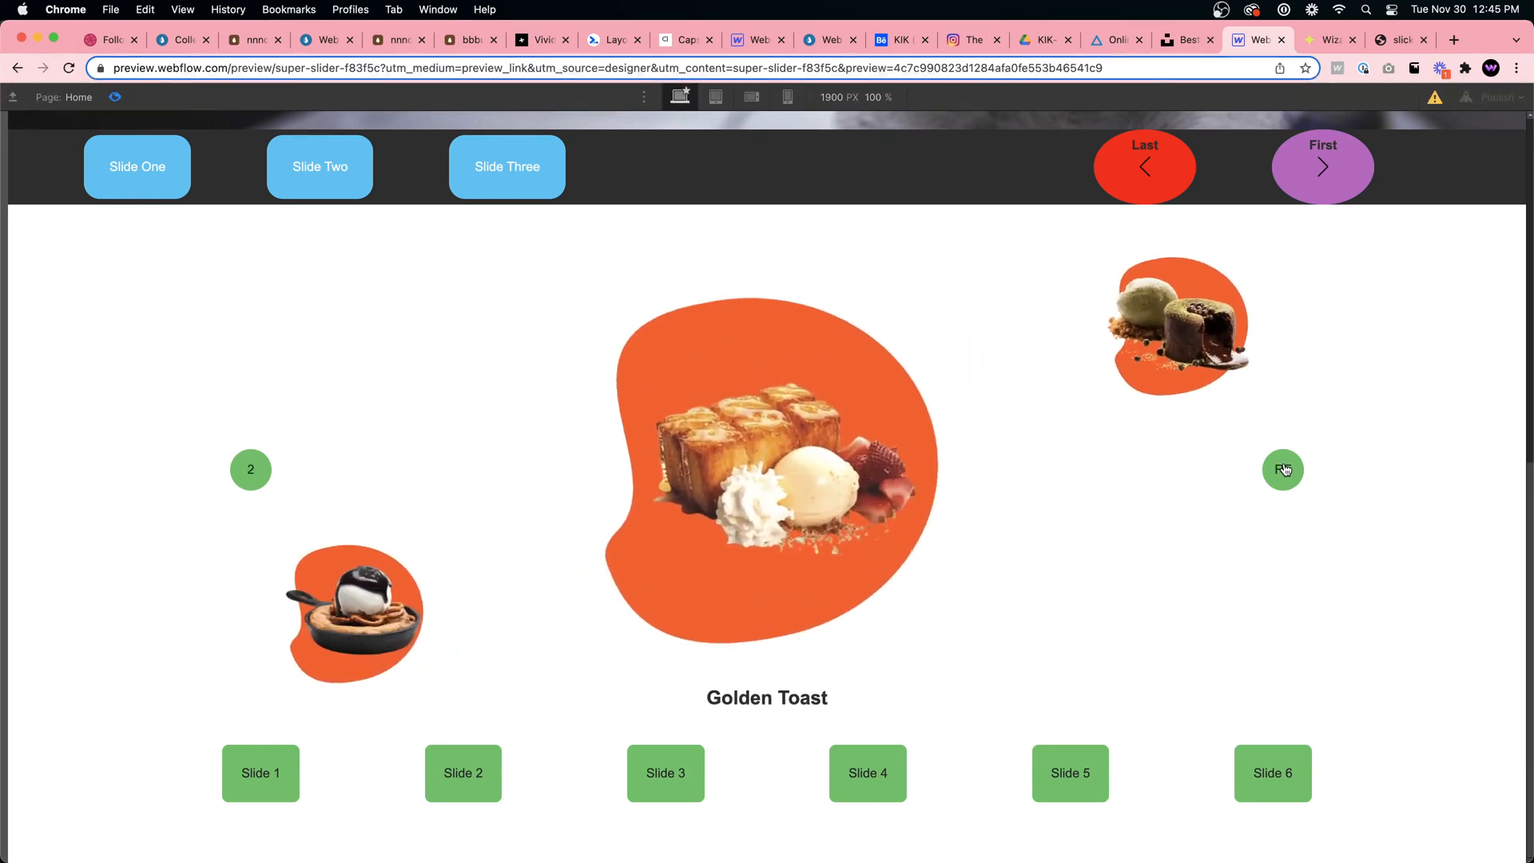
left_click(1284, 470)
left_click(1284, 470)
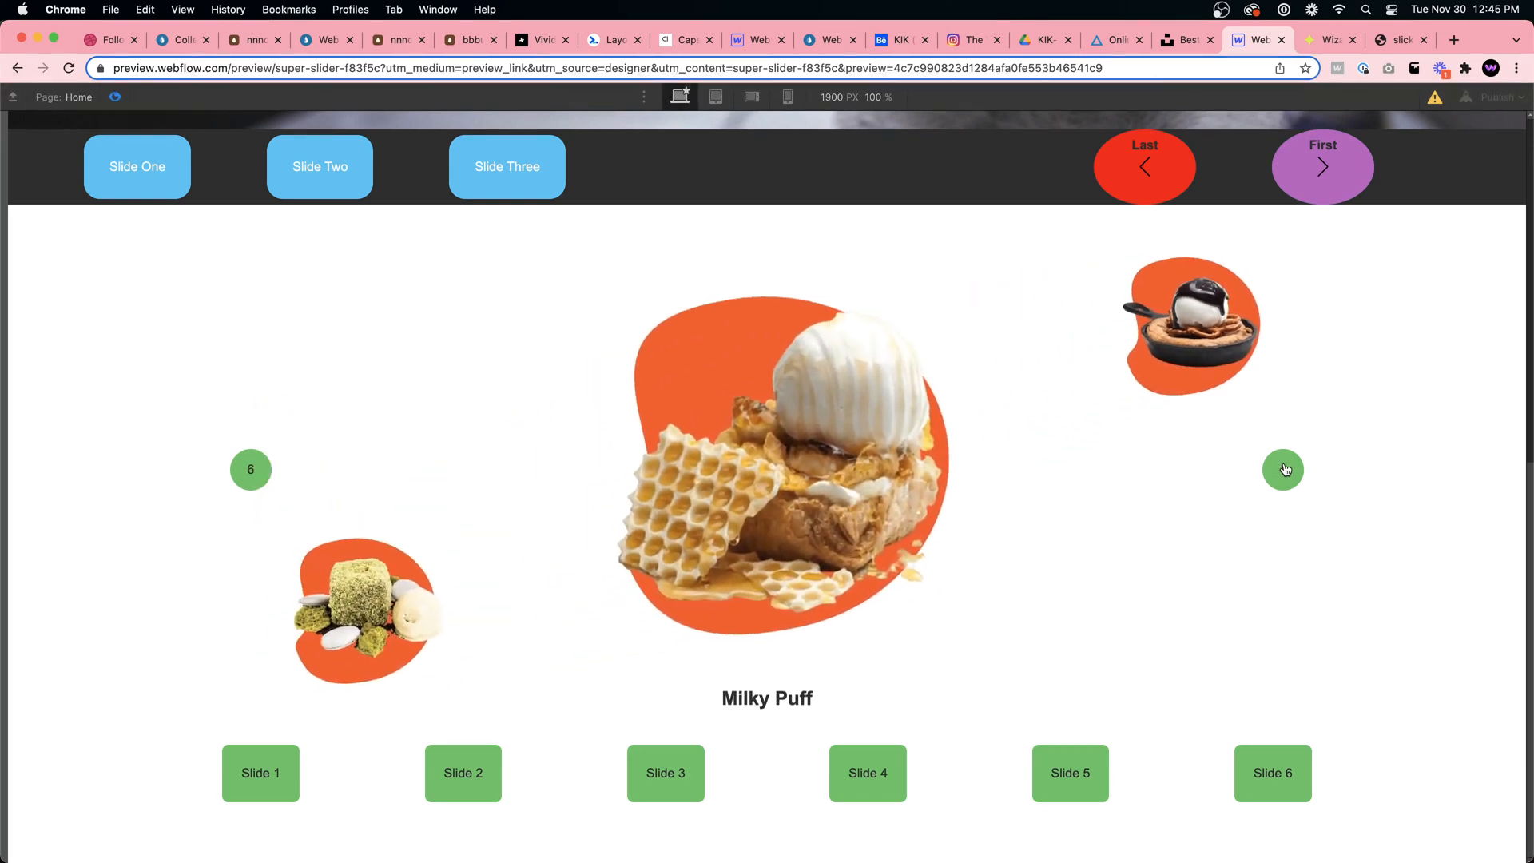
left_click(1284, 470)
left_click(1286, 470)
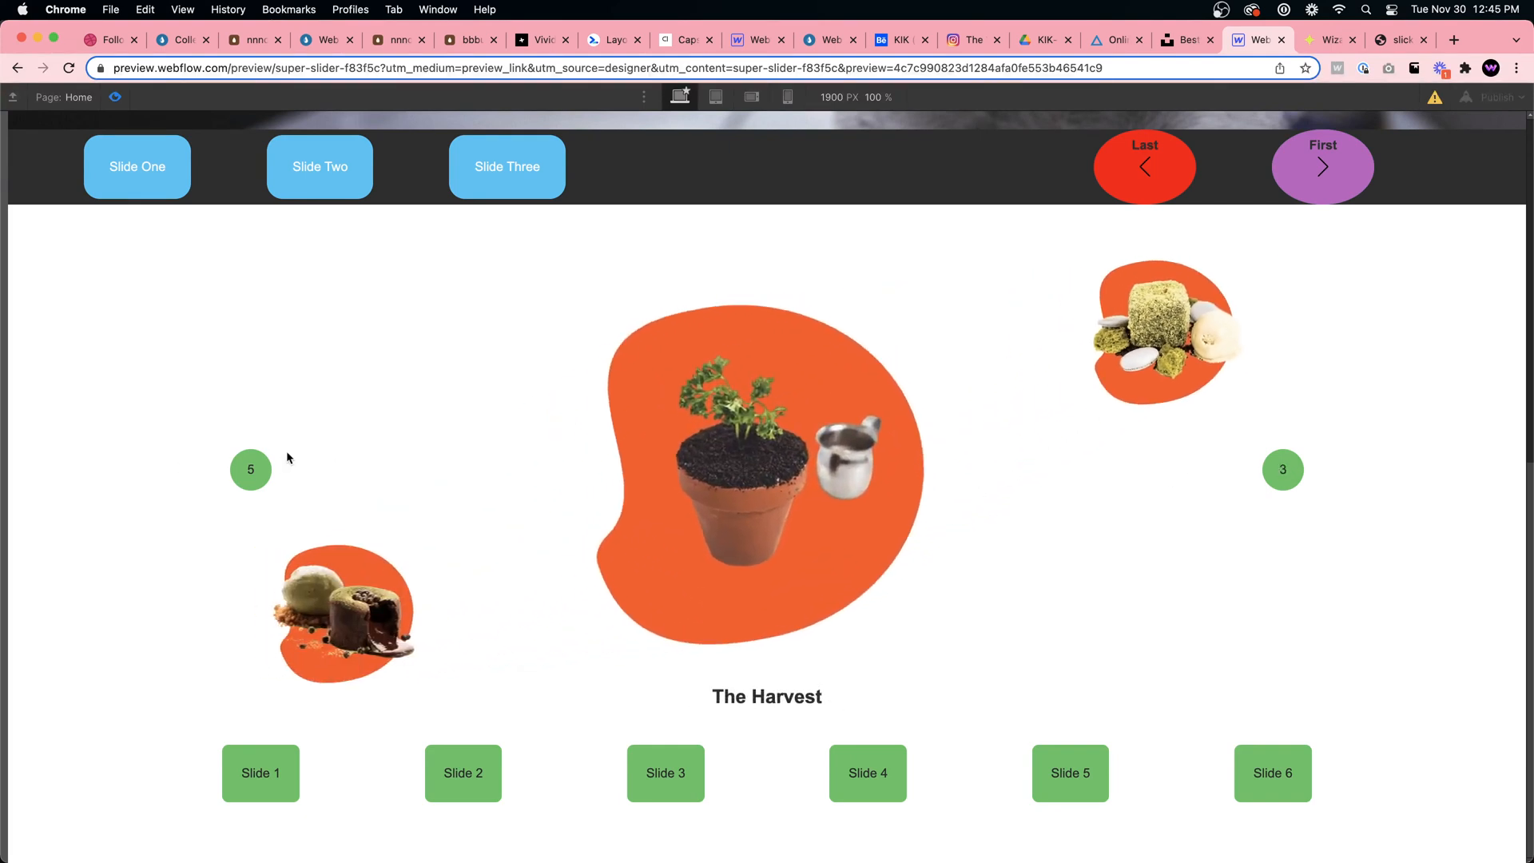
Step the dessert carousel back with its left arrow and try the Slide 5 and Slide 4 buttons
left_click(248, 471)
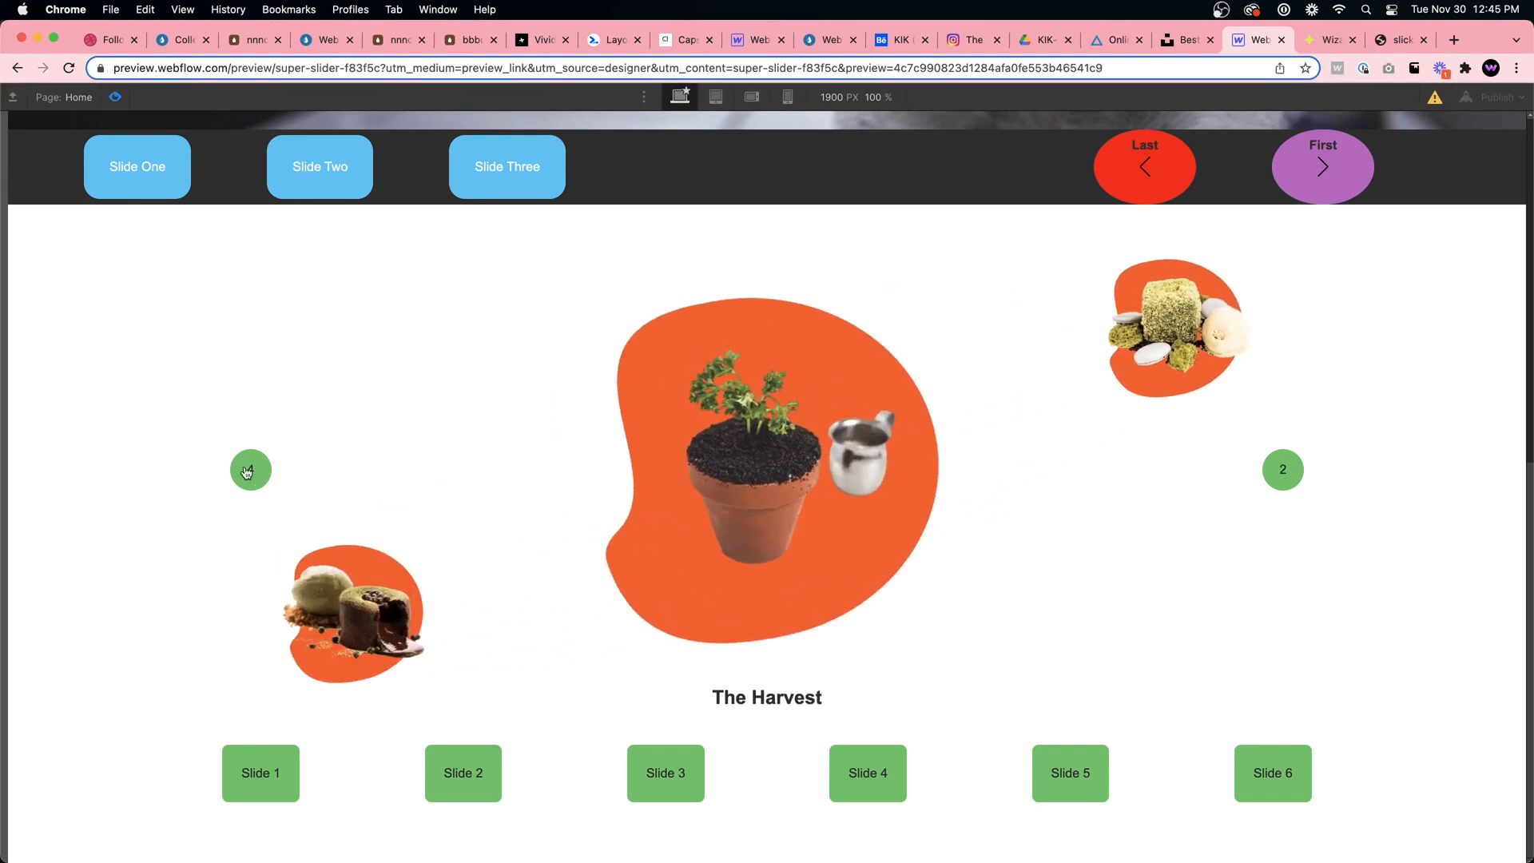
left_click(1048, 775)
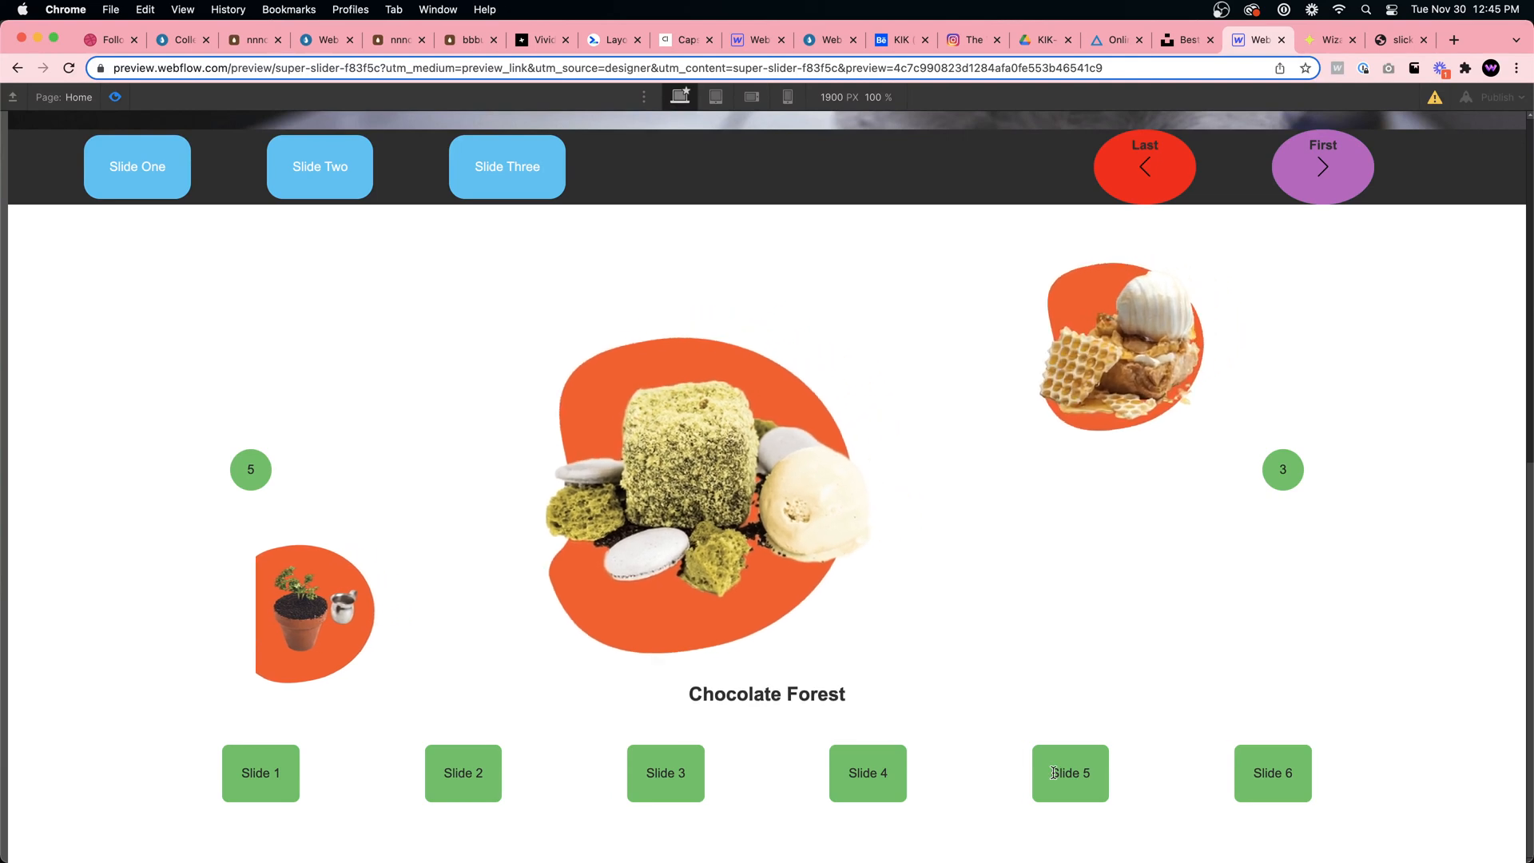
left_click(859, 774)
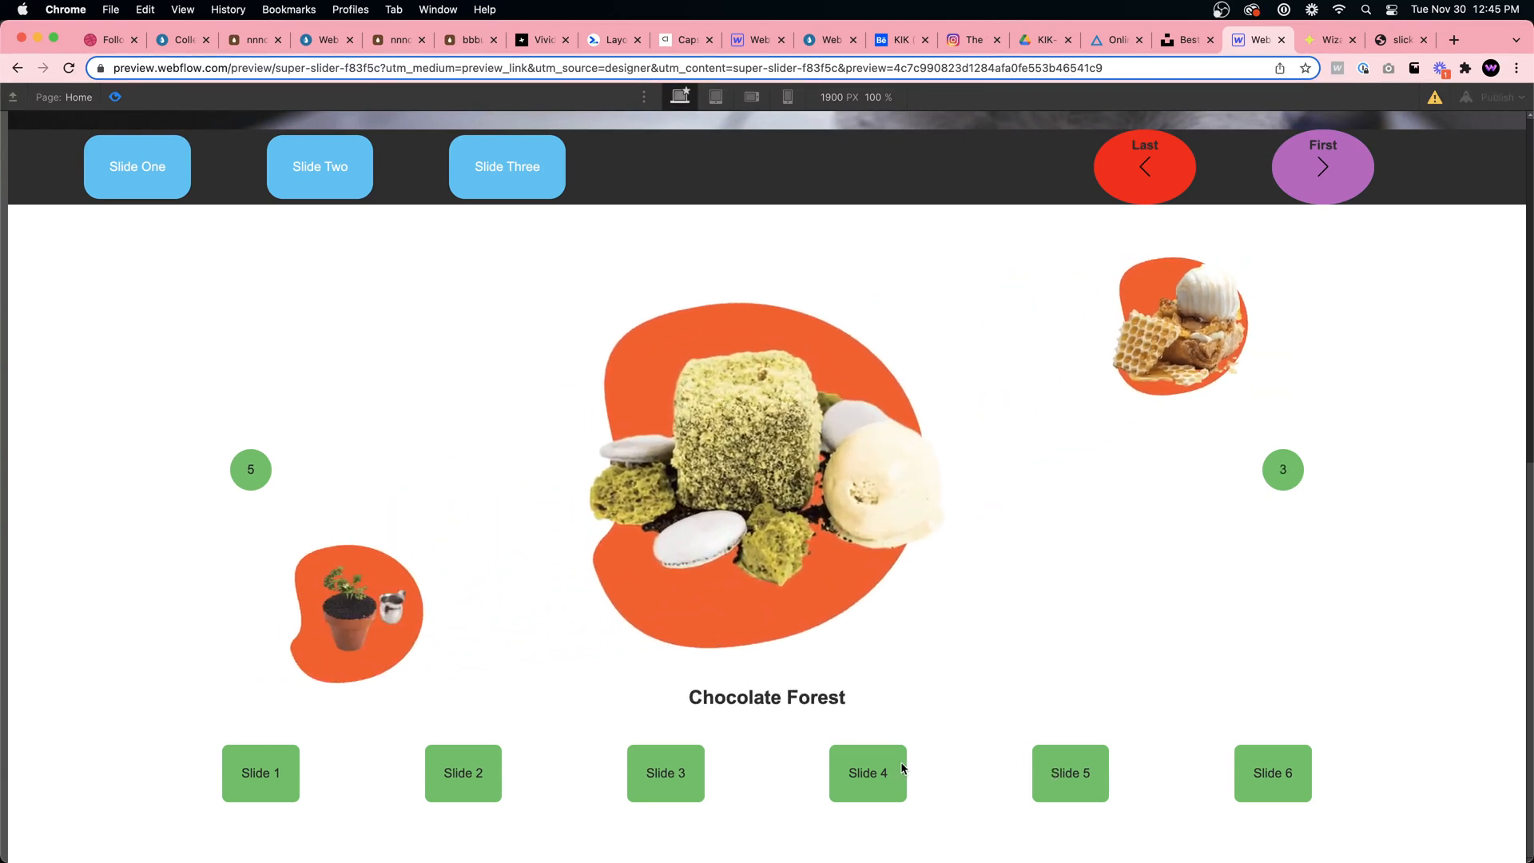
Return to the Designer and inspect crsl-slide-1's actions for both carousel wrappers and the slide_c-5, slide_c-6 and slide_c-1 Move and Scale
left_click(115, 96)
scroll(1427, 226, "up", 1)
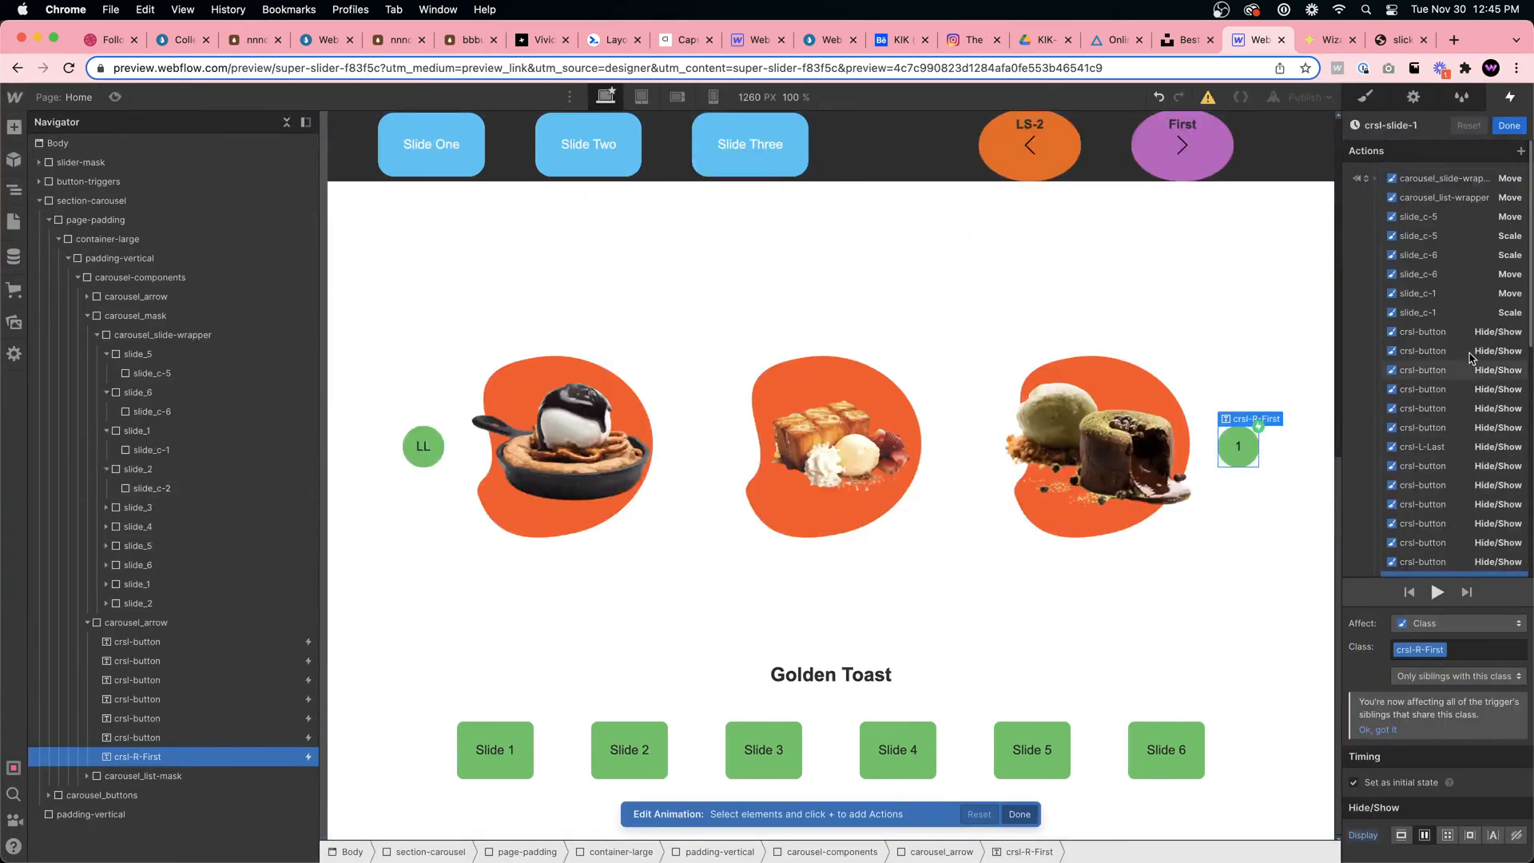
left_click(1435, 182)
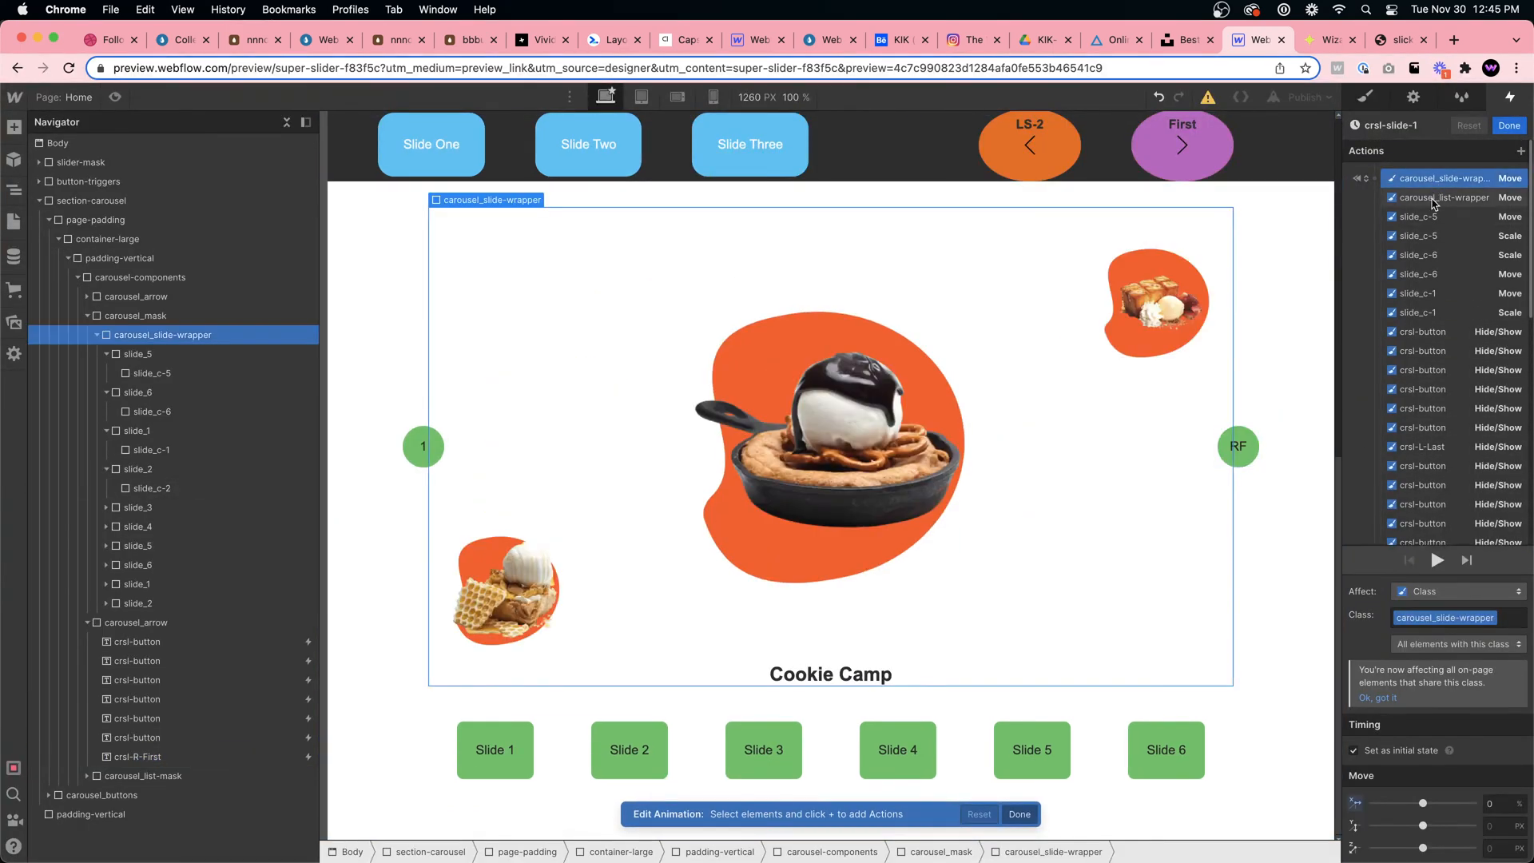
left_click(1435, 199)
left_click(1429, 218)
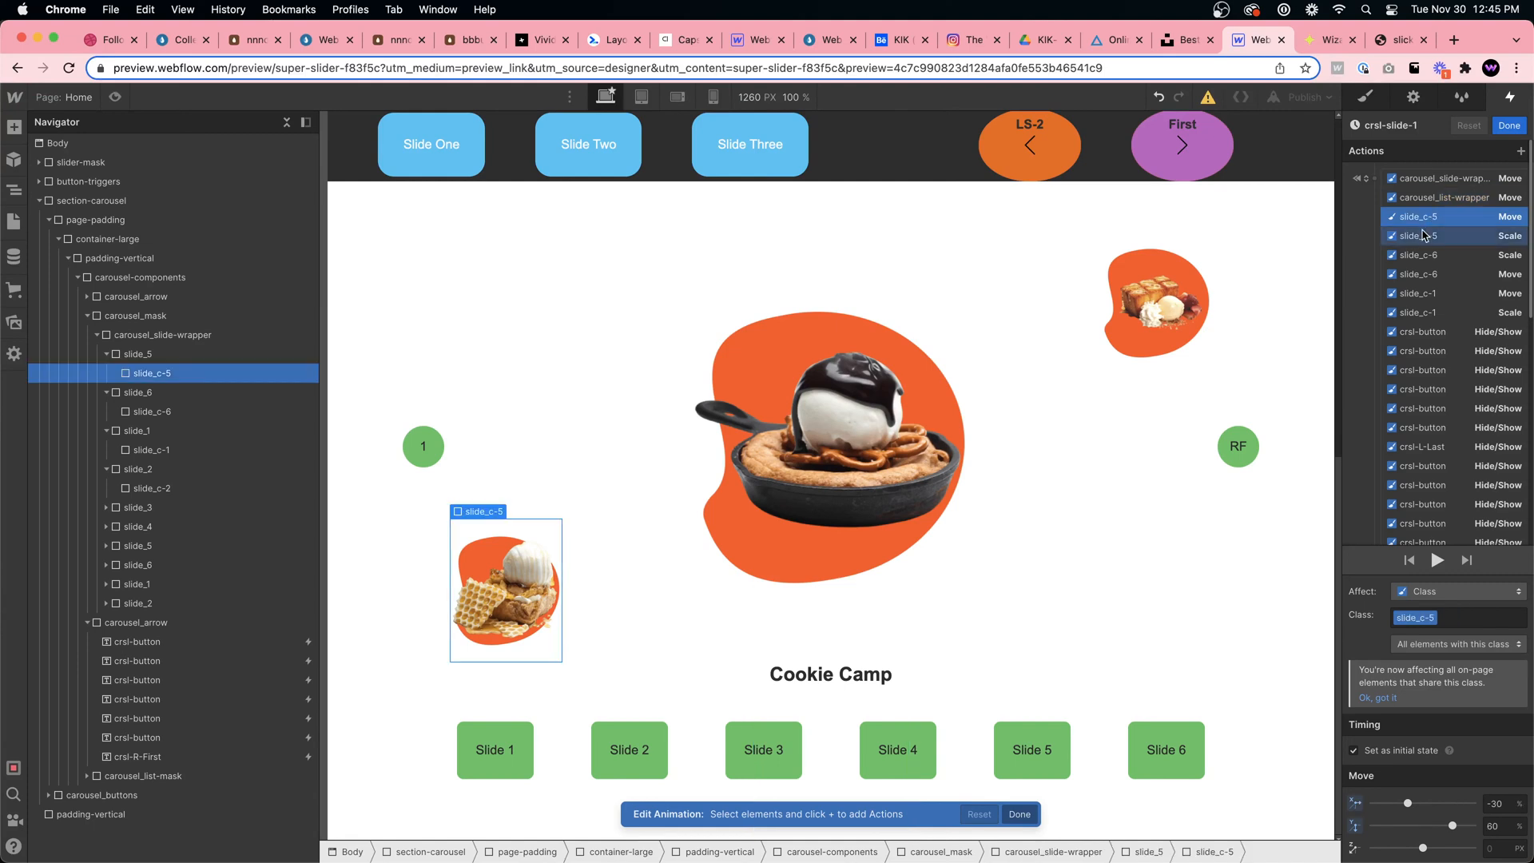
left_click(1423, 237)
left_click(1419, 256)
left_click(1421, 274)
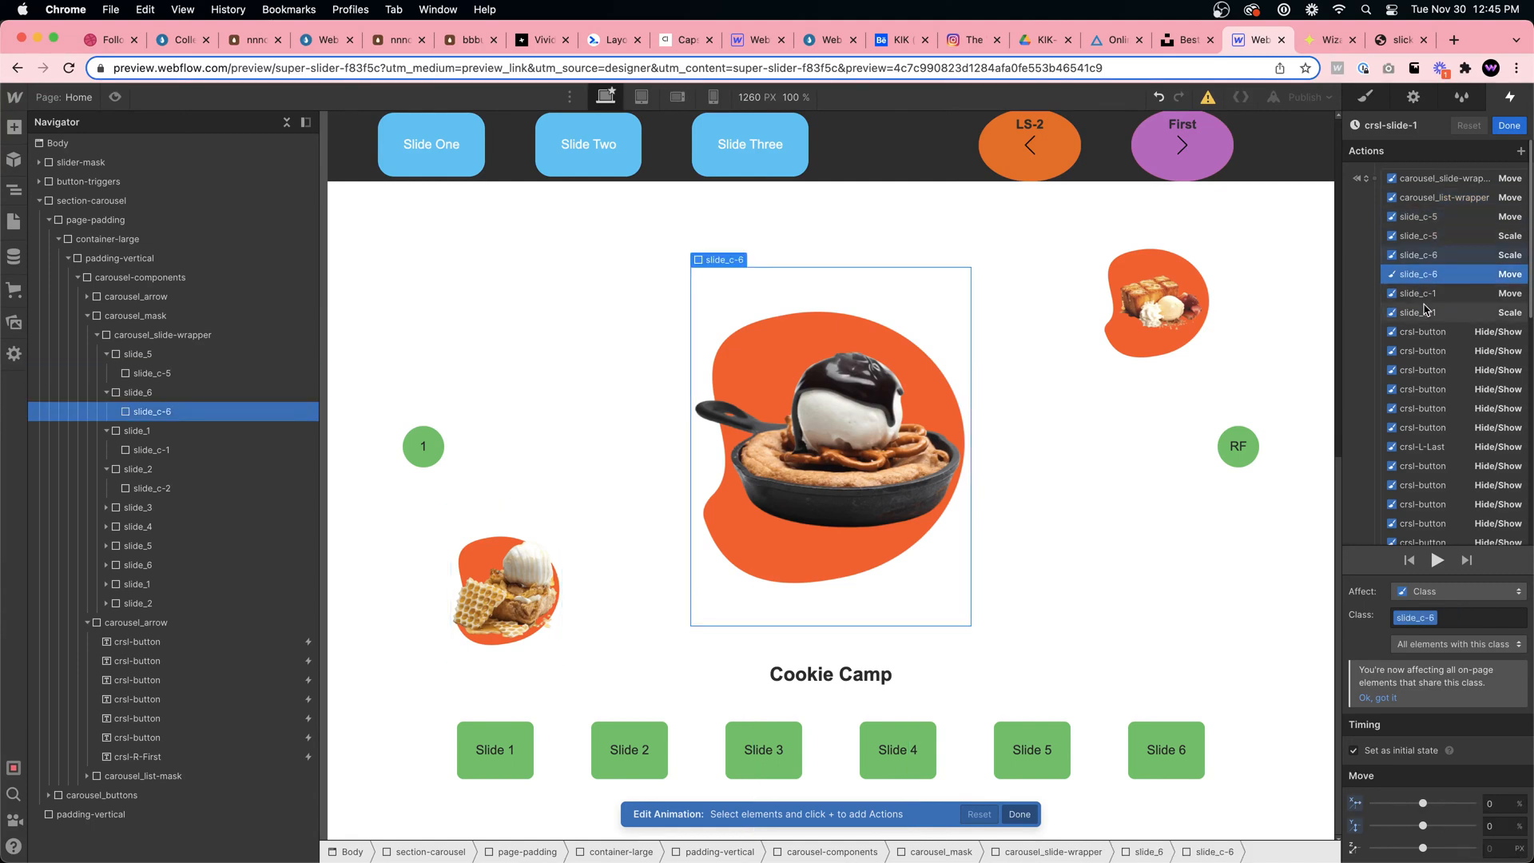
left_click(1421, 293)
left_click(1420, 313)
Examine the crsl-slide-1 Hide/Show actions for the L-1 and L-2 crsl-button elements and skim the timed actions at 0.00 and 1.00
left_click(1421, 332)
left_click(1431, 352)
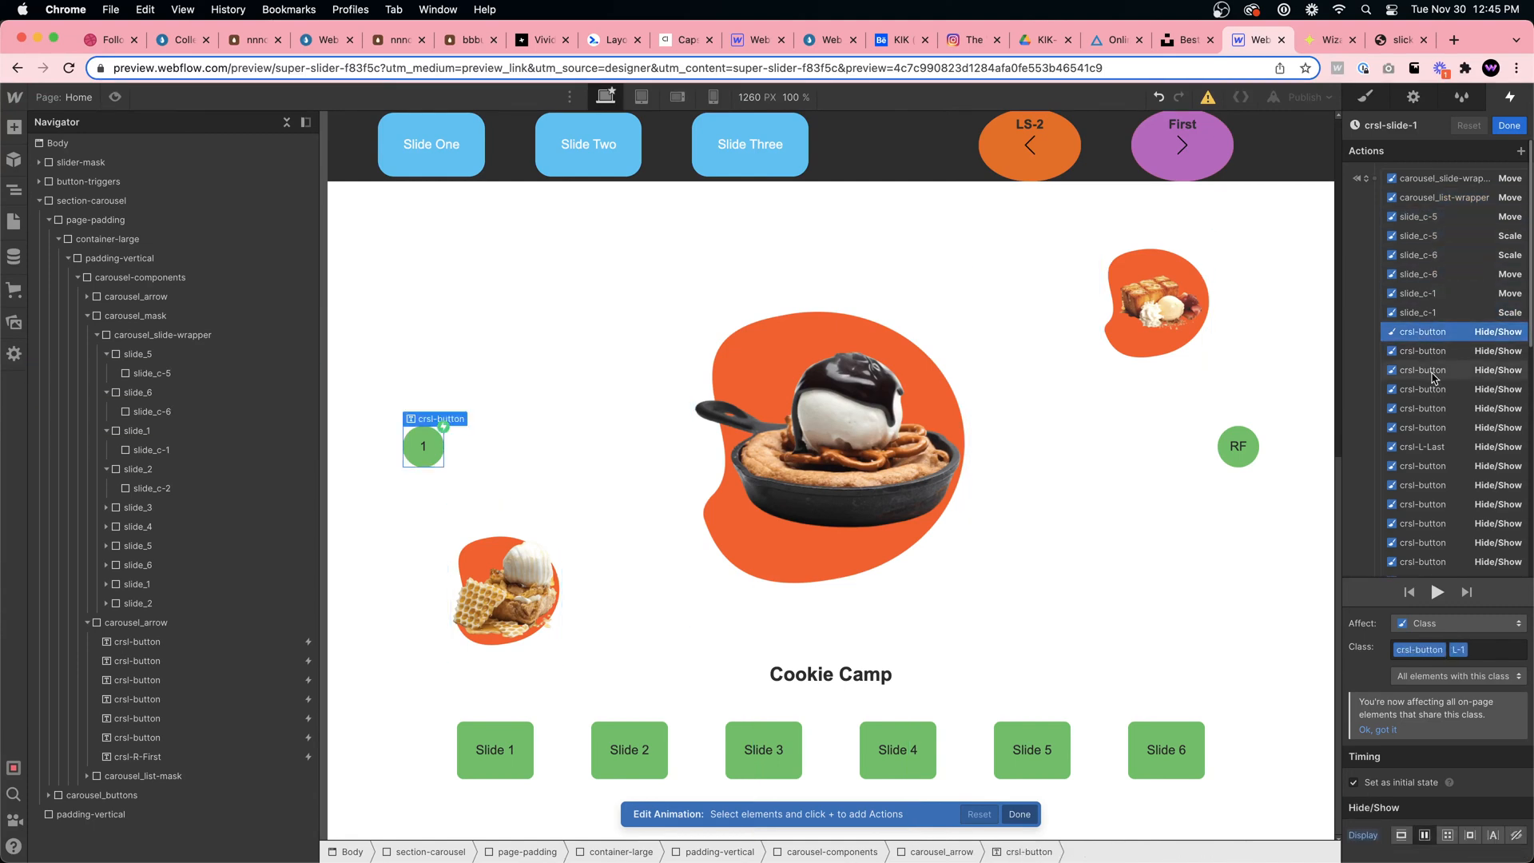
left_click(1438, 370)
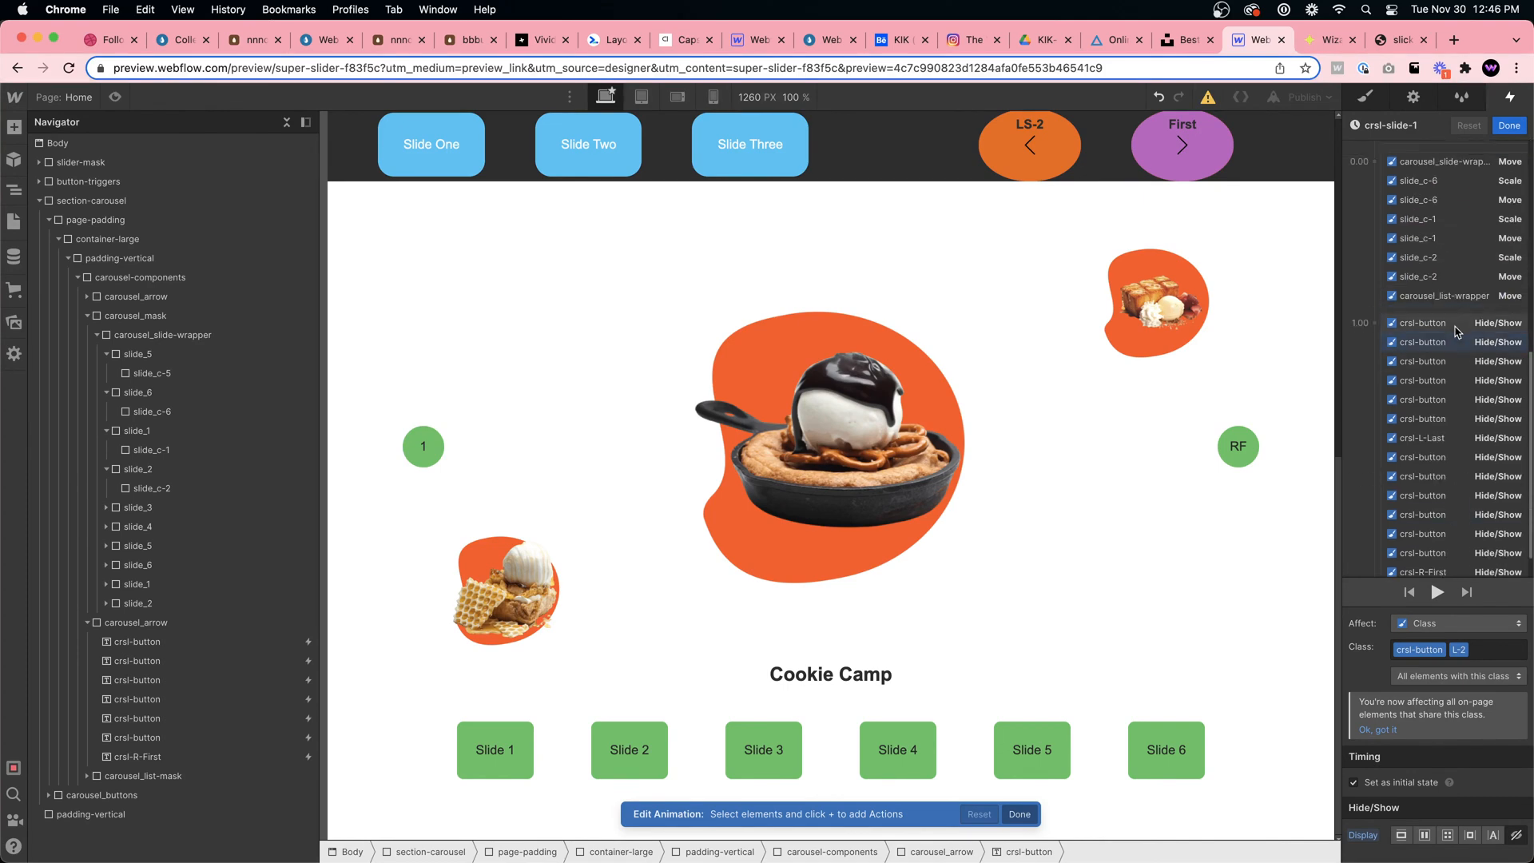
scroll(1456, 335, "down", 1)
scroll(1456, 329, "up", 3)
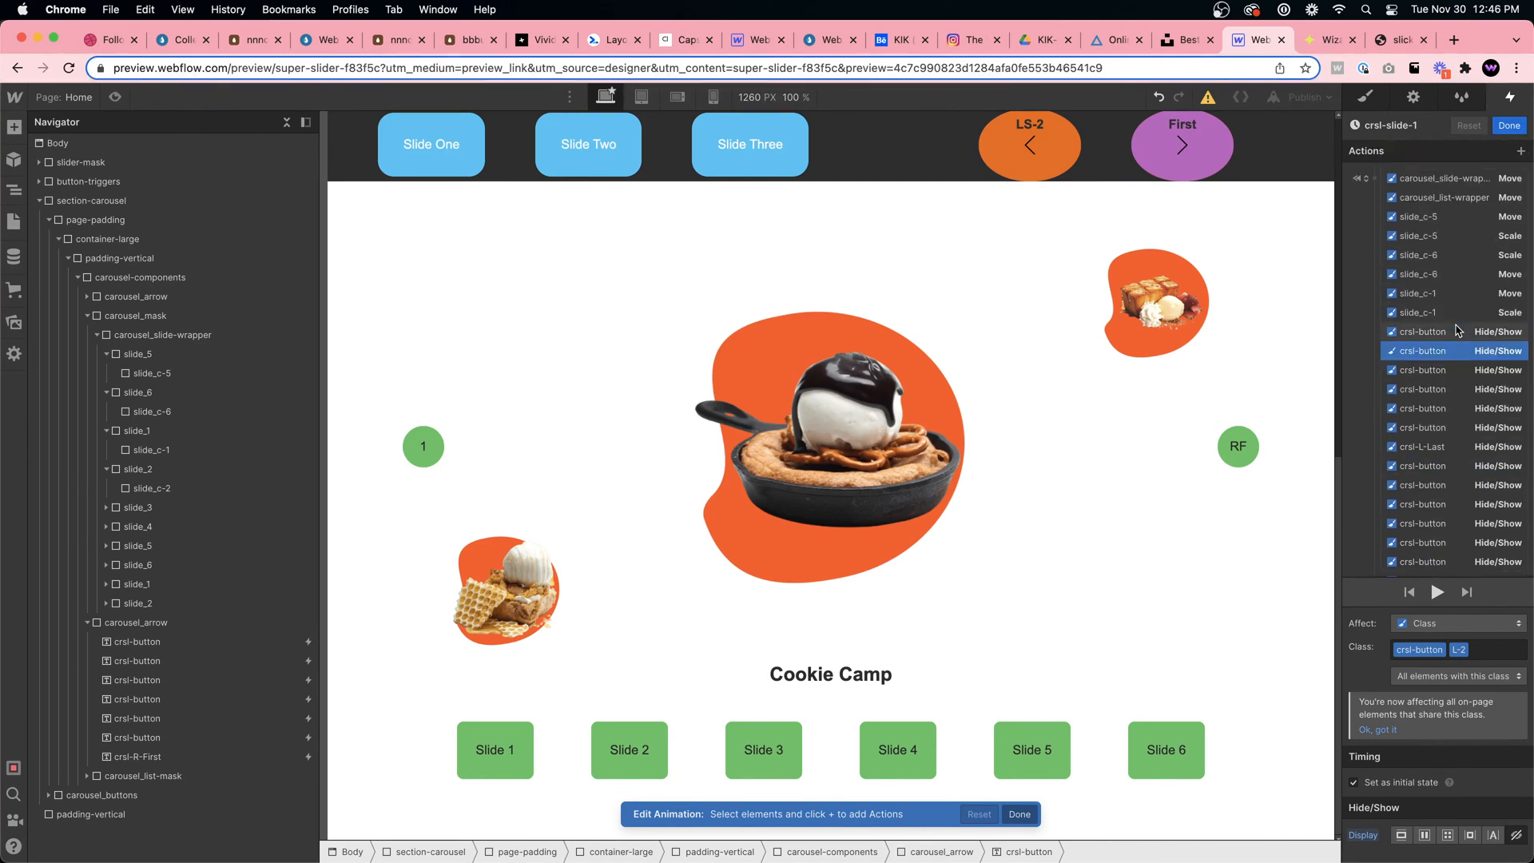
Close the crsl-slide-1 animation and open the mouse click trigger of the second crsl-button in the expanded carousel_arrow
left_click(1508, 126)
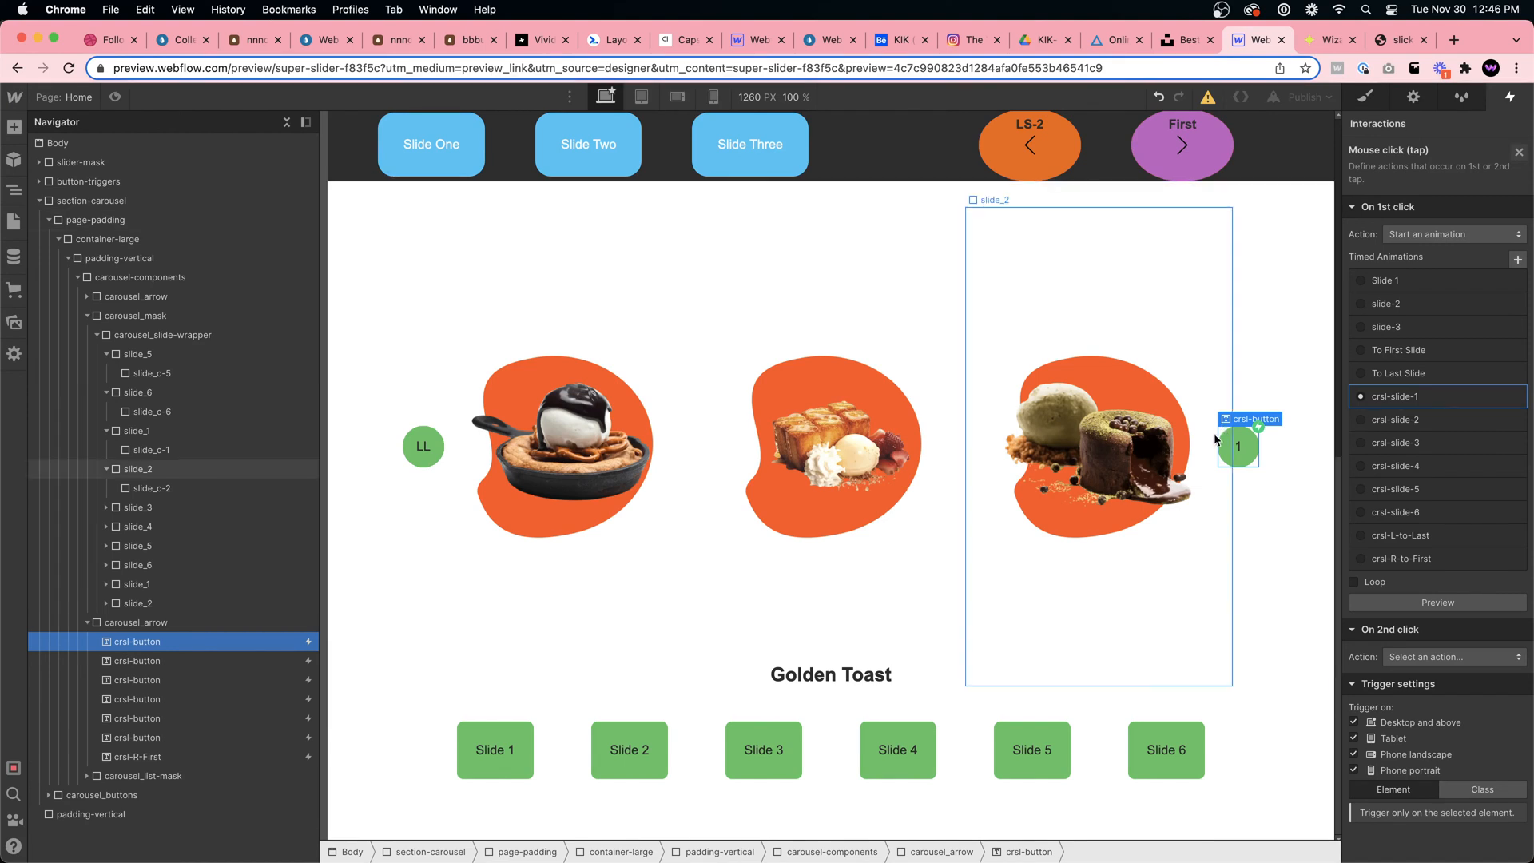
left_click(262, 662)
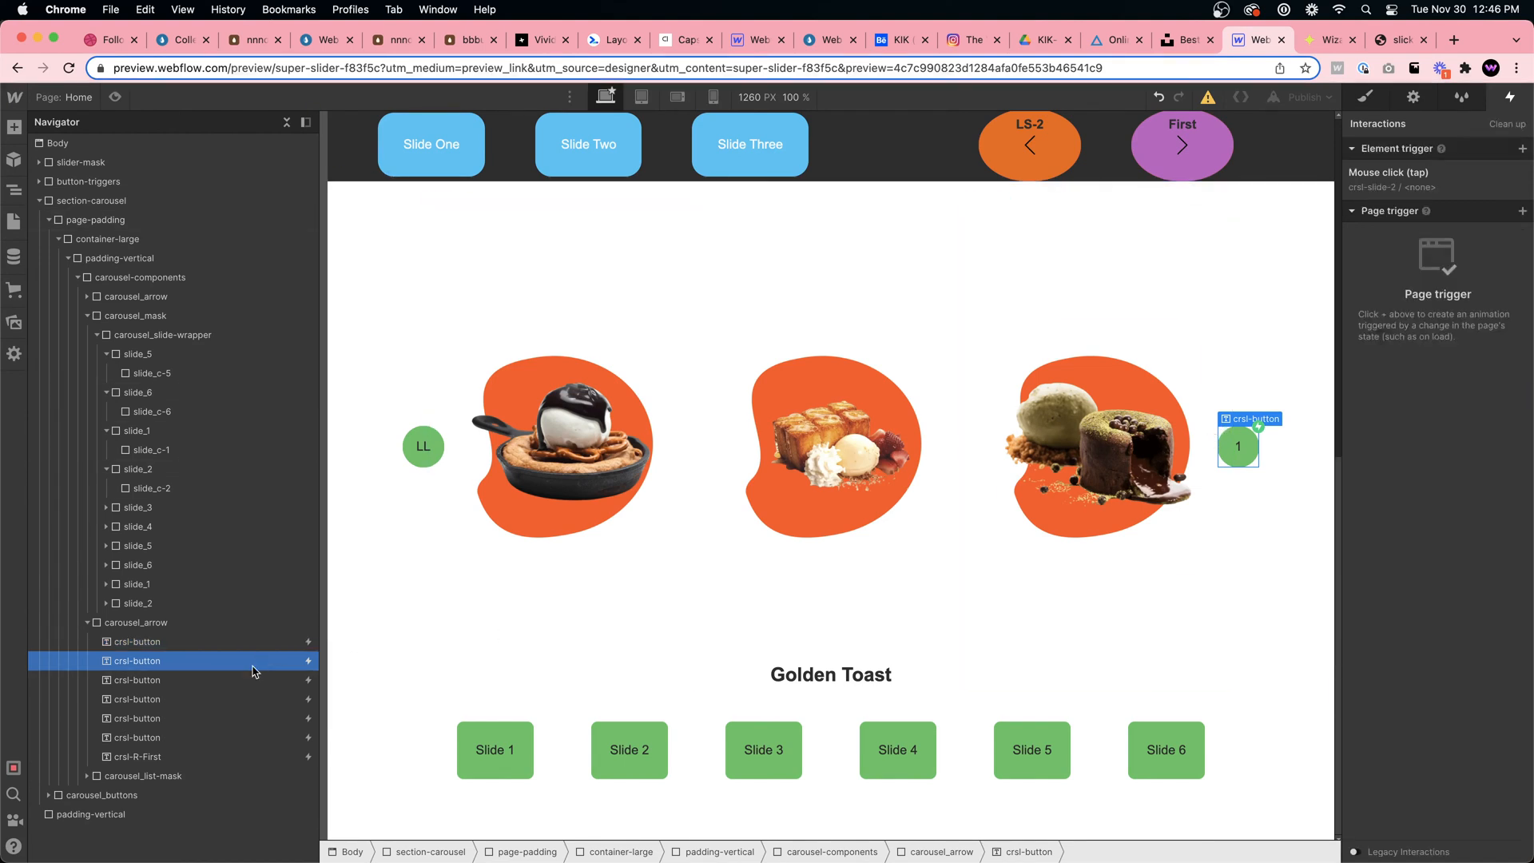
left_click(1390, 174)
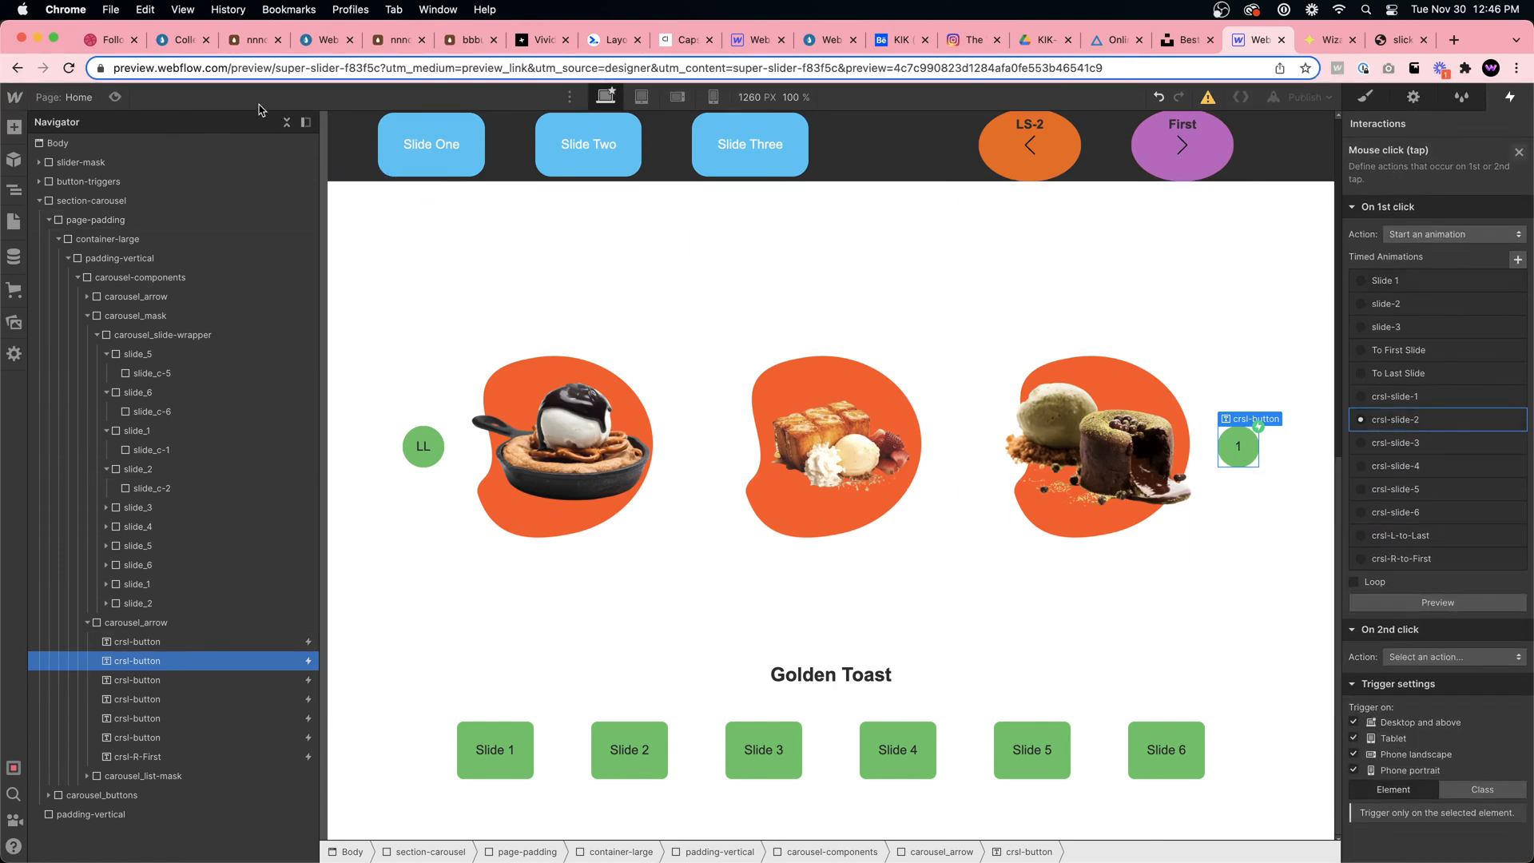
Preview the page and test the dessert carousel in both directions with its right and left arrows
left_click(120, 102)
left_click(1275, 477)
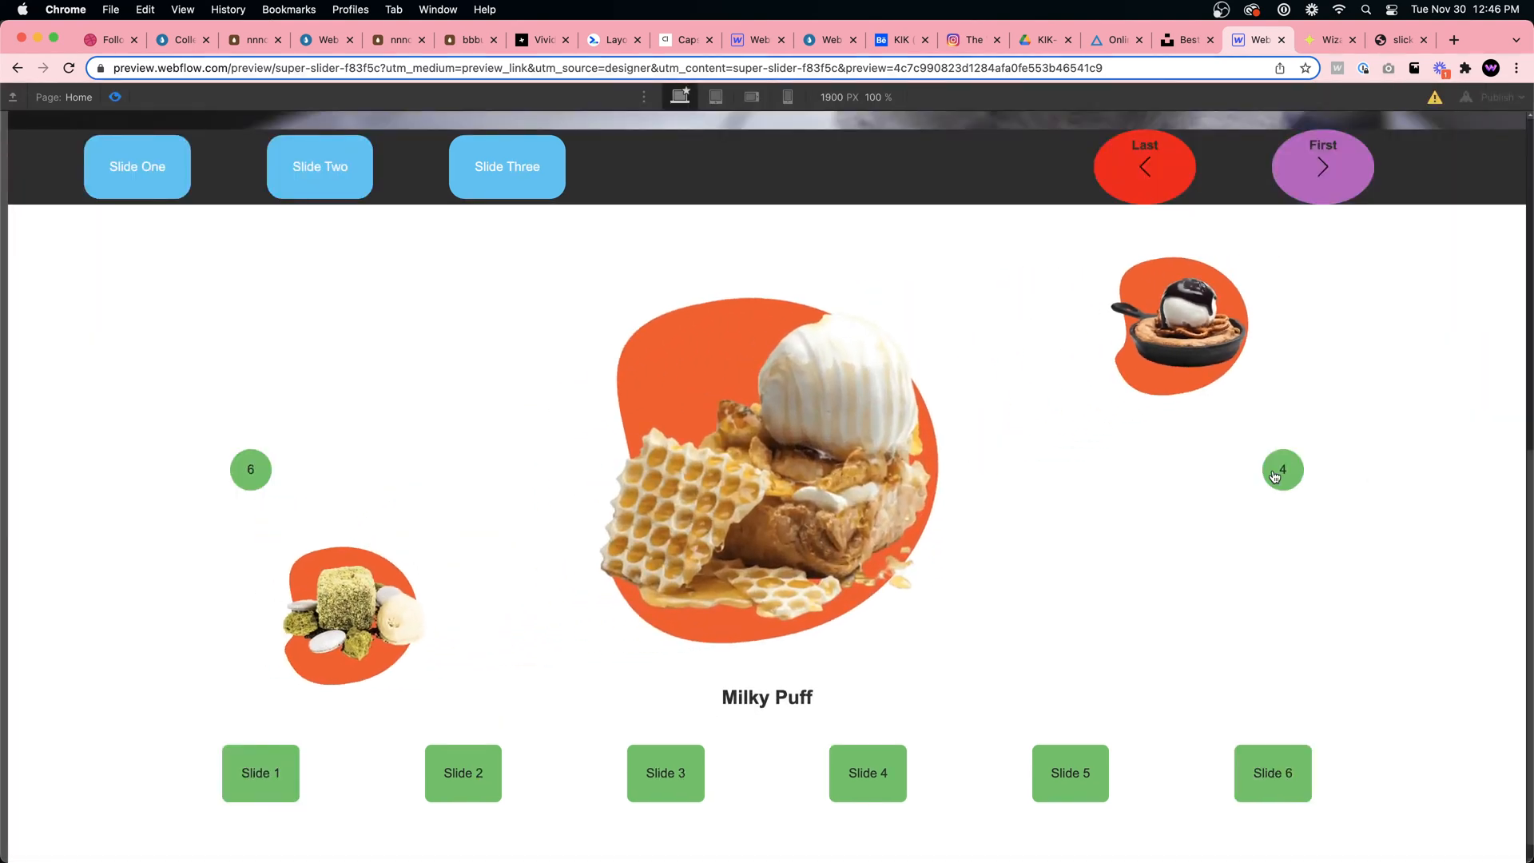
left_click(1276, 477)
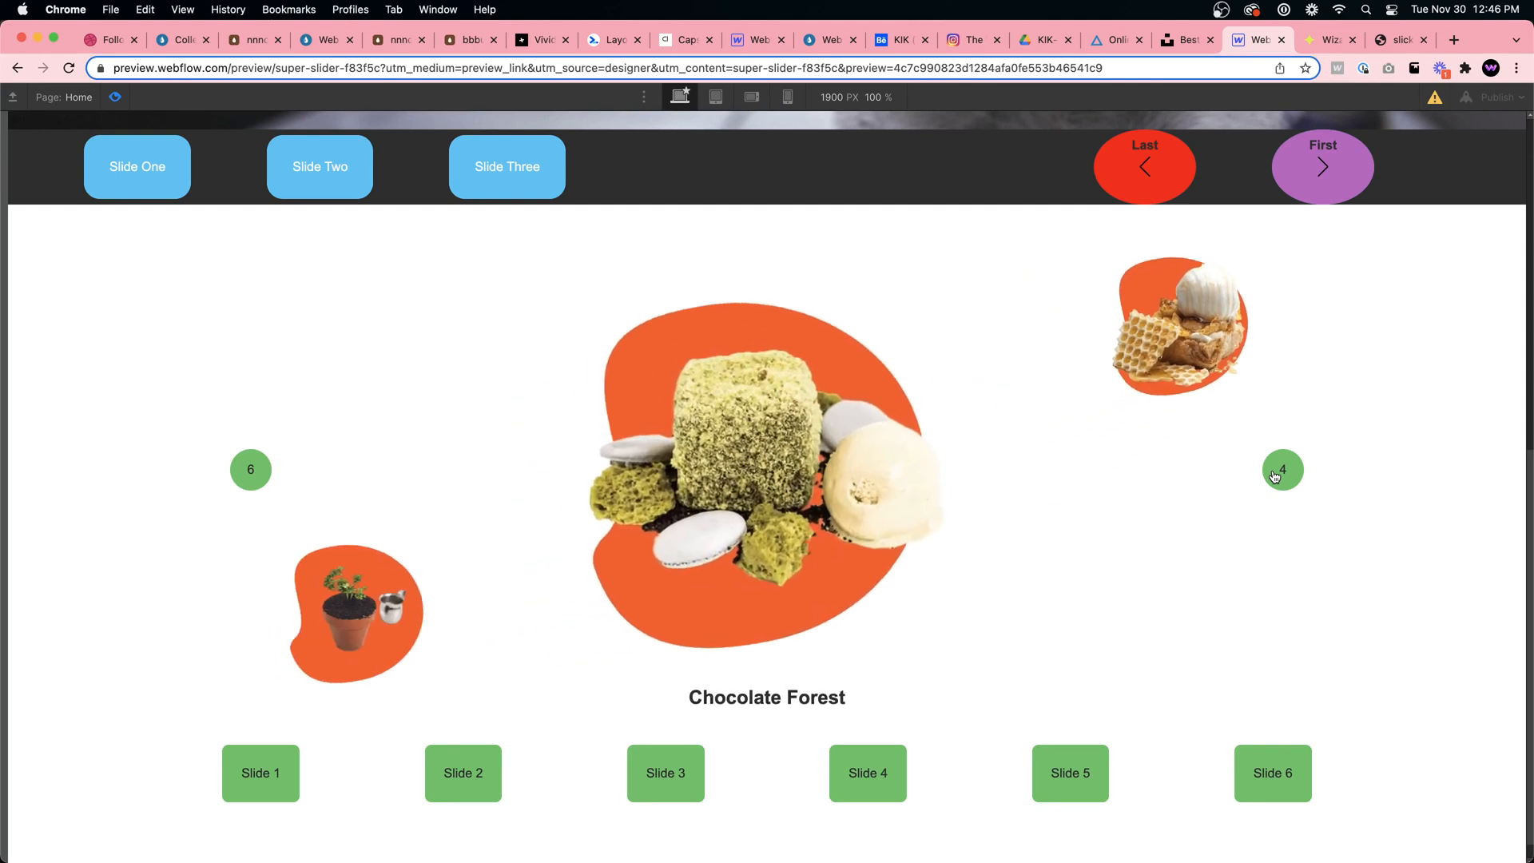
left_click(1276, 477)
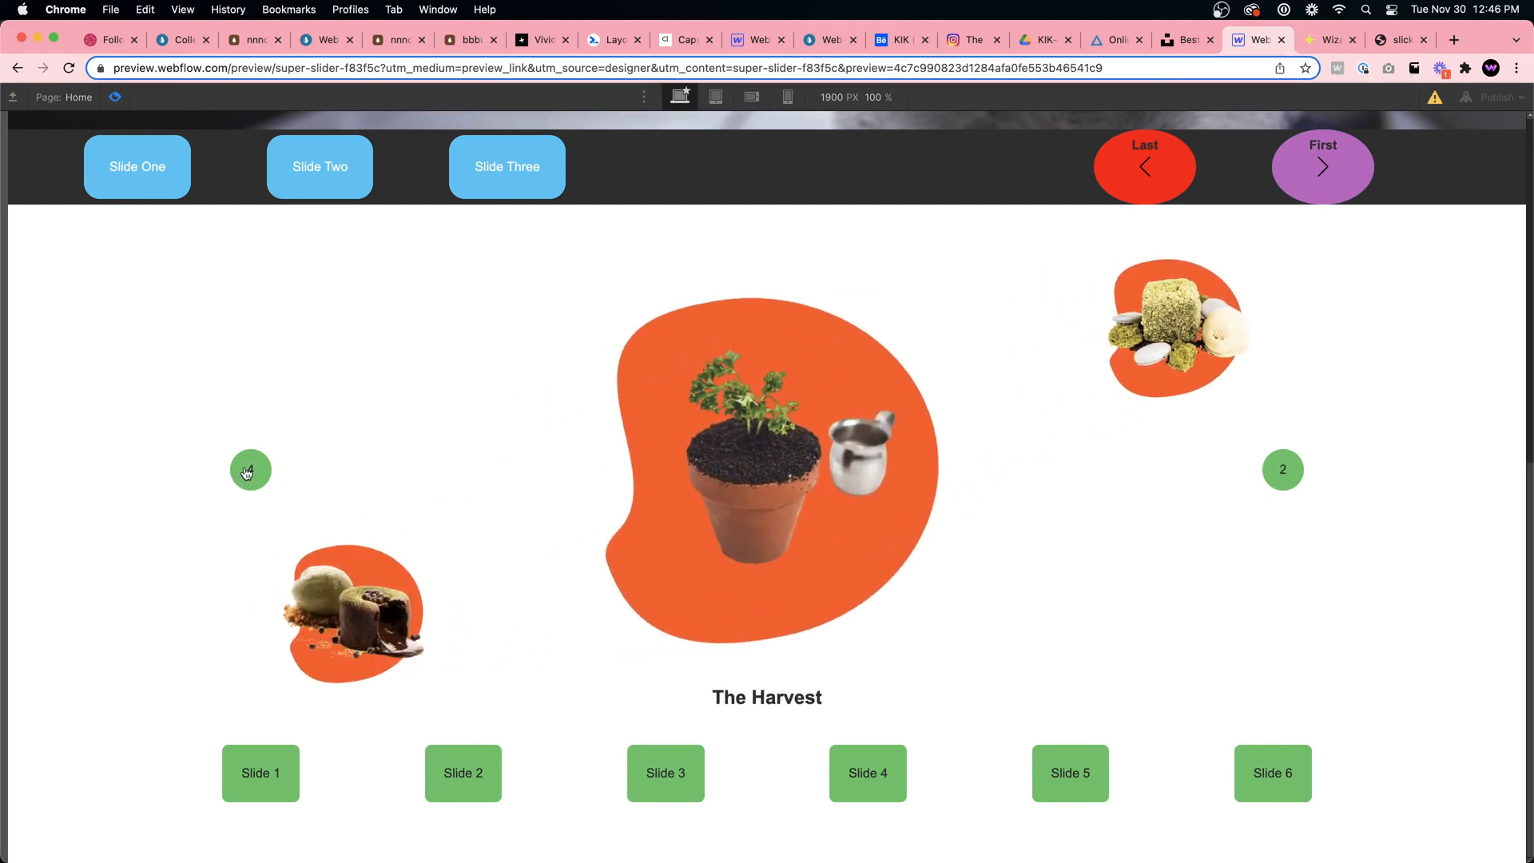
left_click(247, 473)
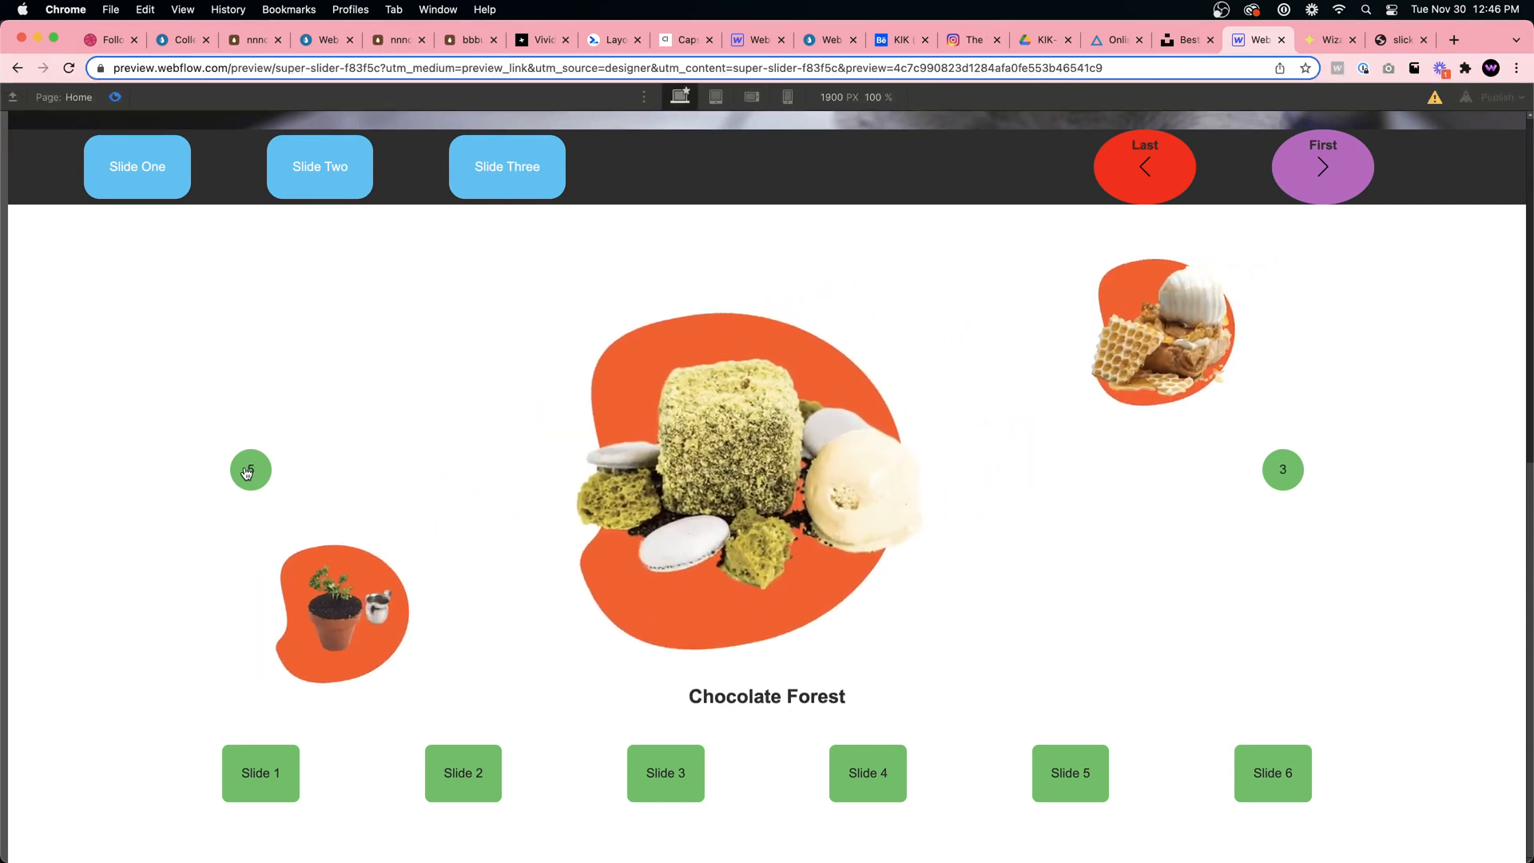
left_click(247, 473)
left_click(247, 473)
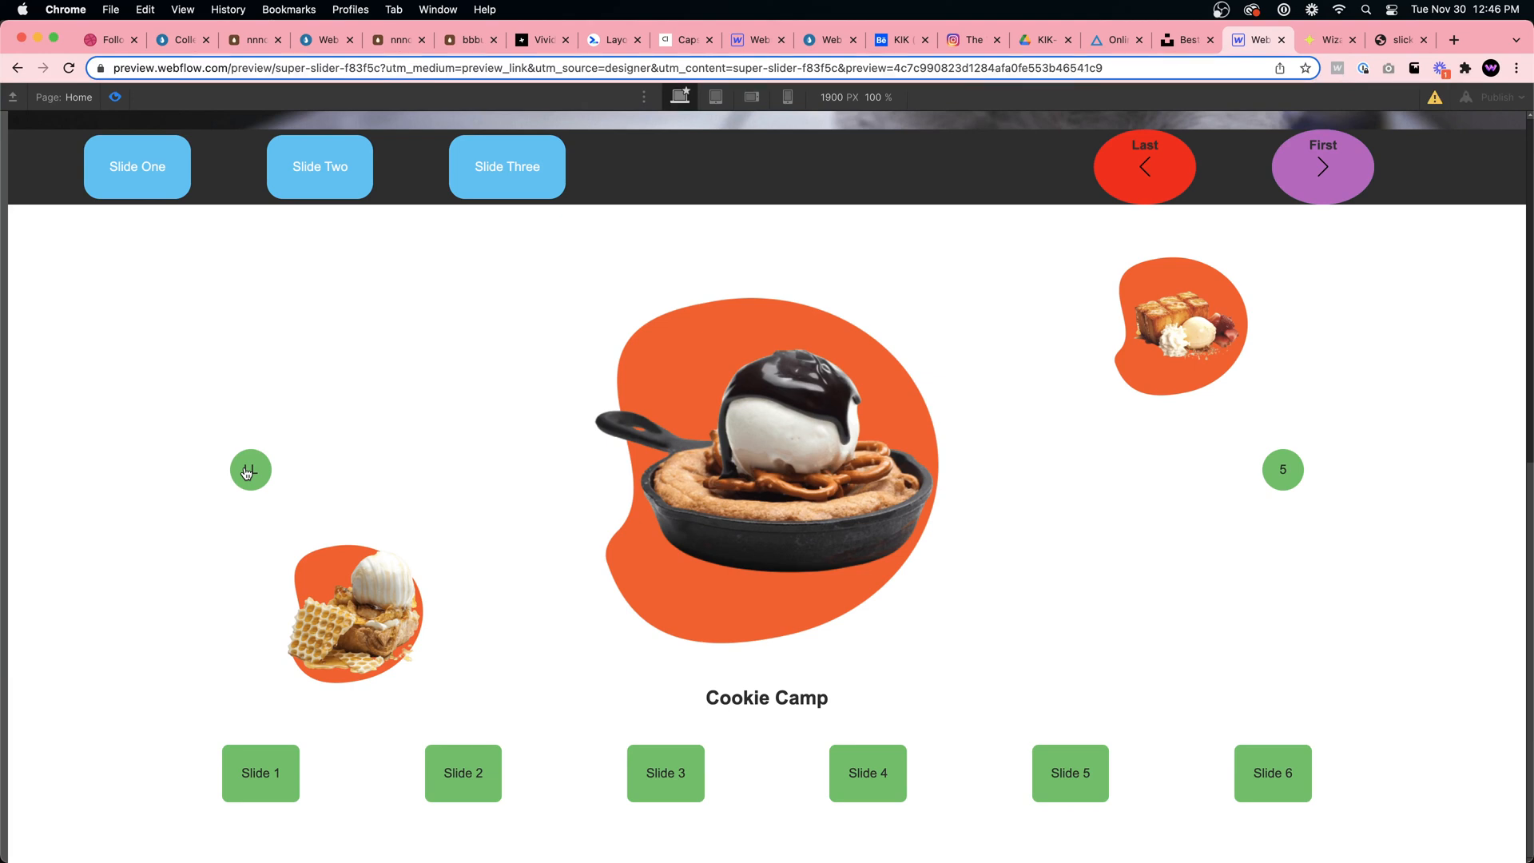
left_click(1269, 467)
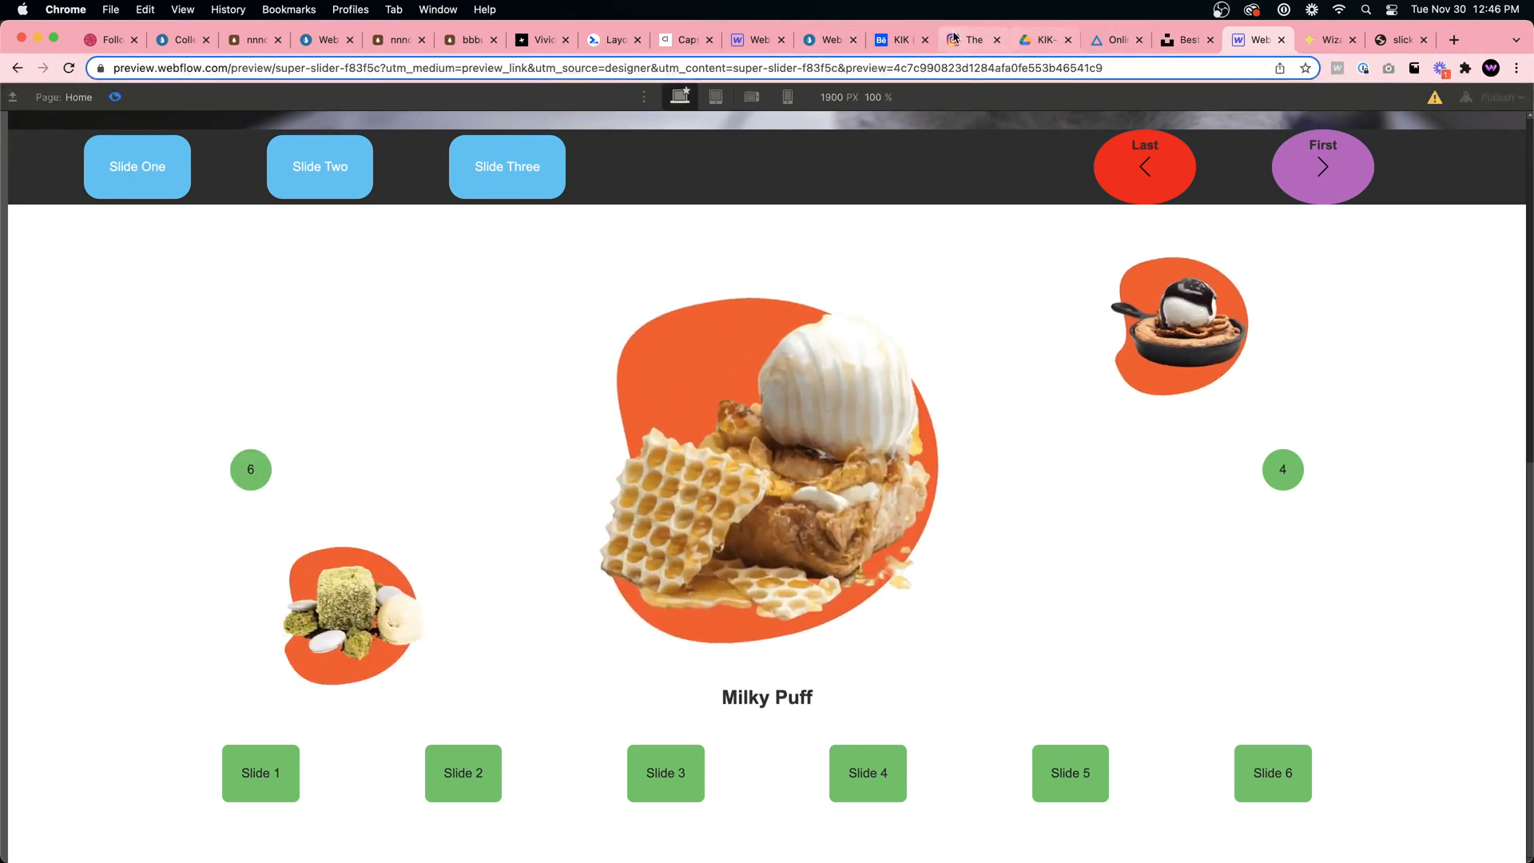
Play the Nuii ice cream slider video on Instagram and return to super-slider, checking its Designer view before previewing the page again
left_click(954, 37)
left_click(651, 415)
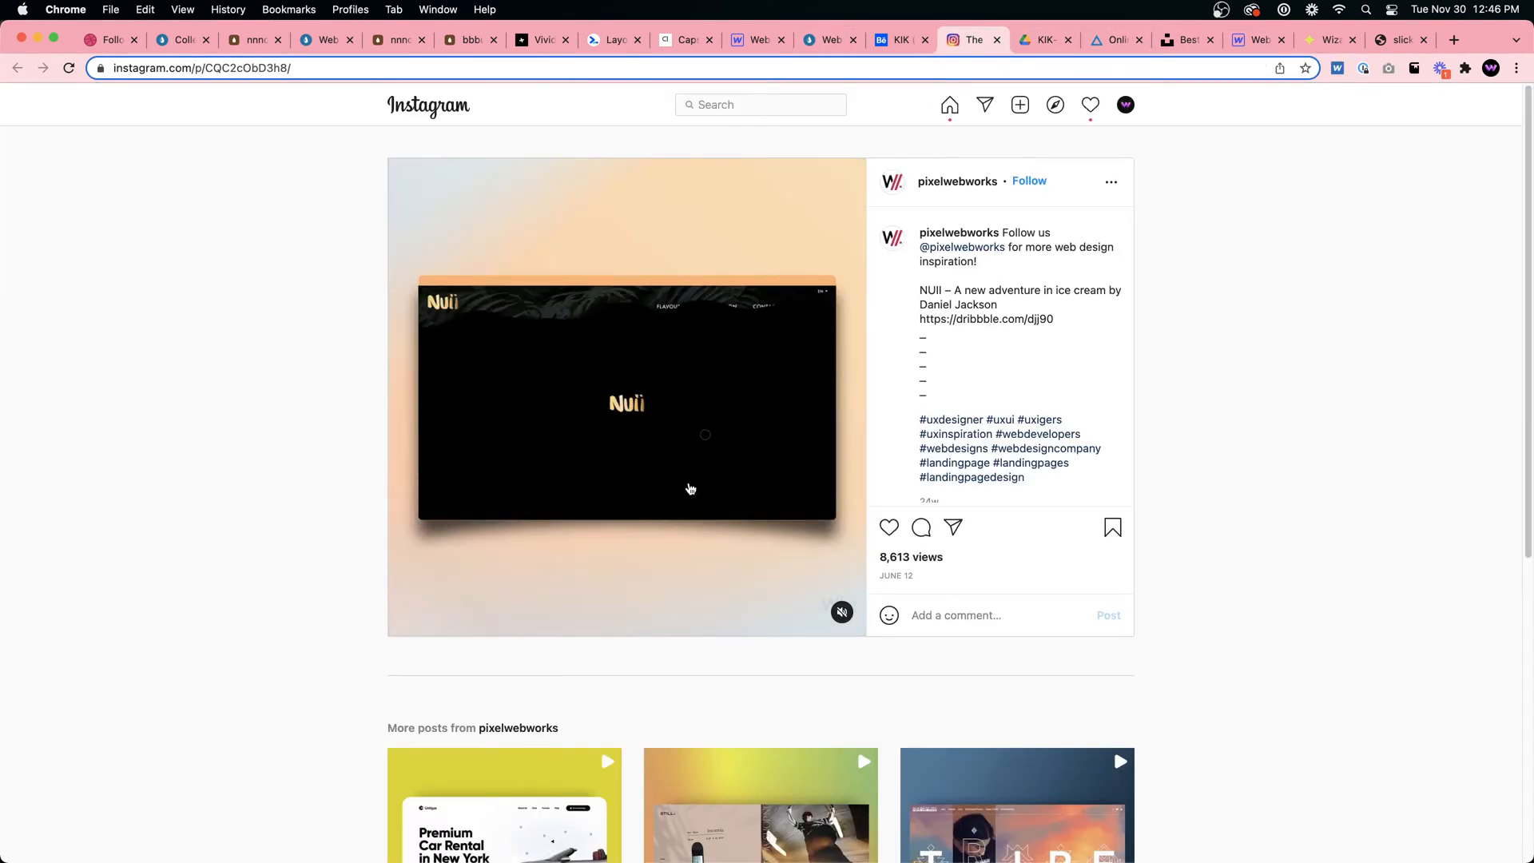
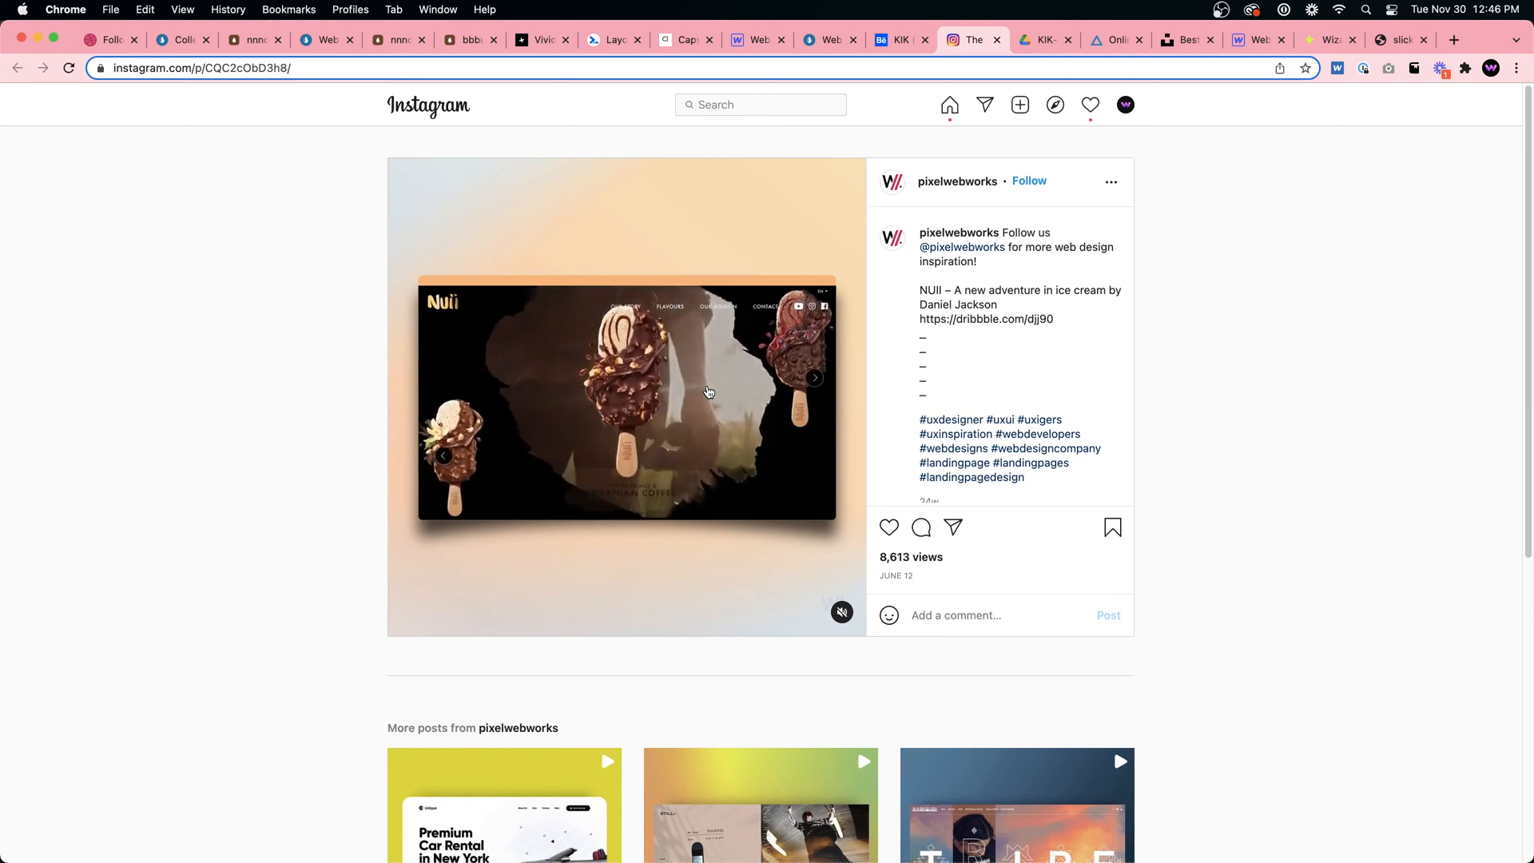
left_click(1243, 42)
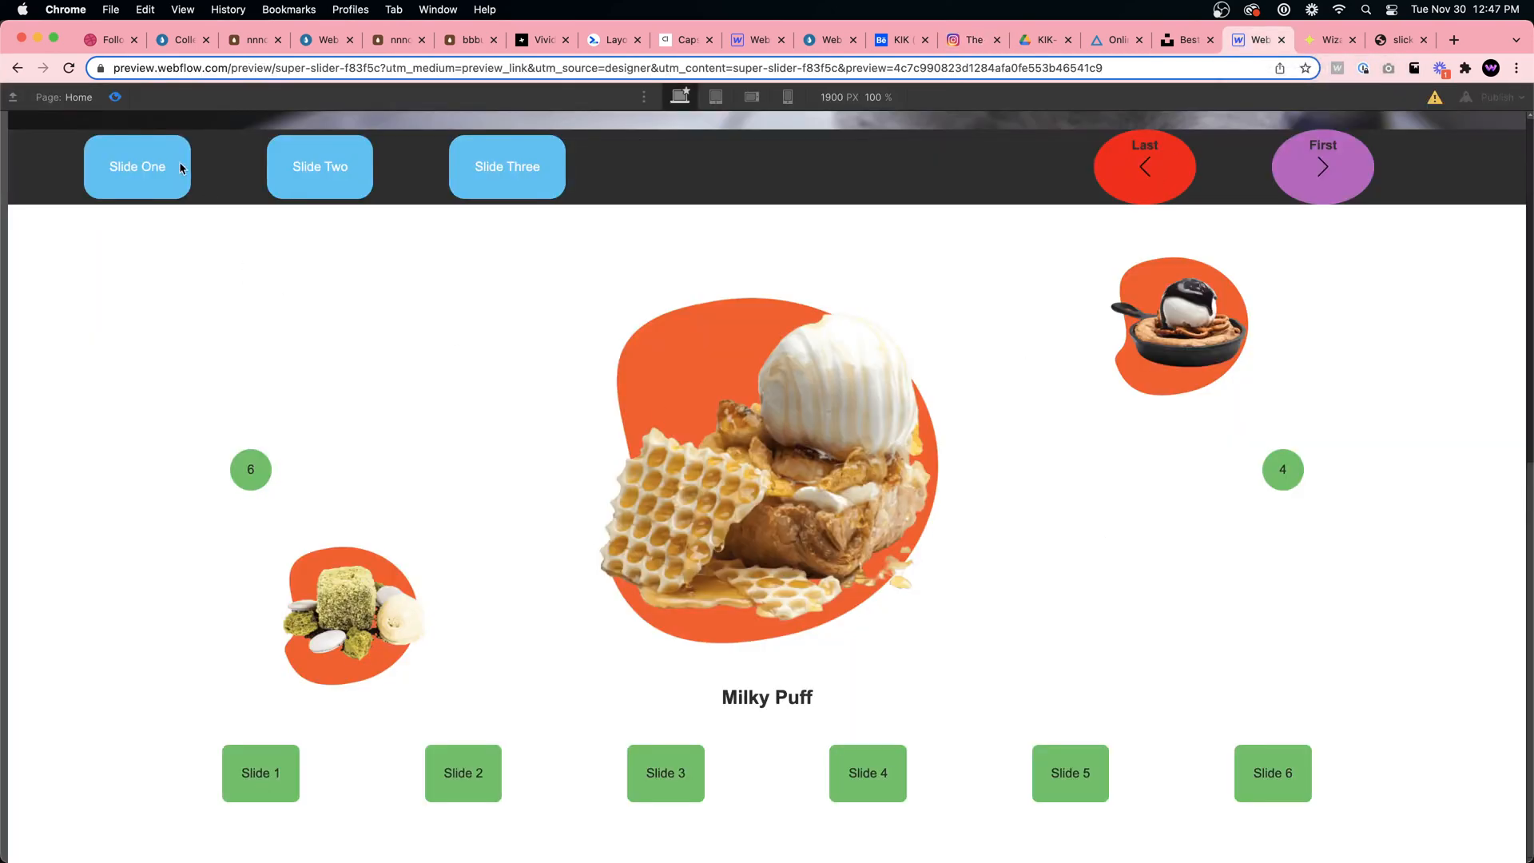
left_click(116, 97)
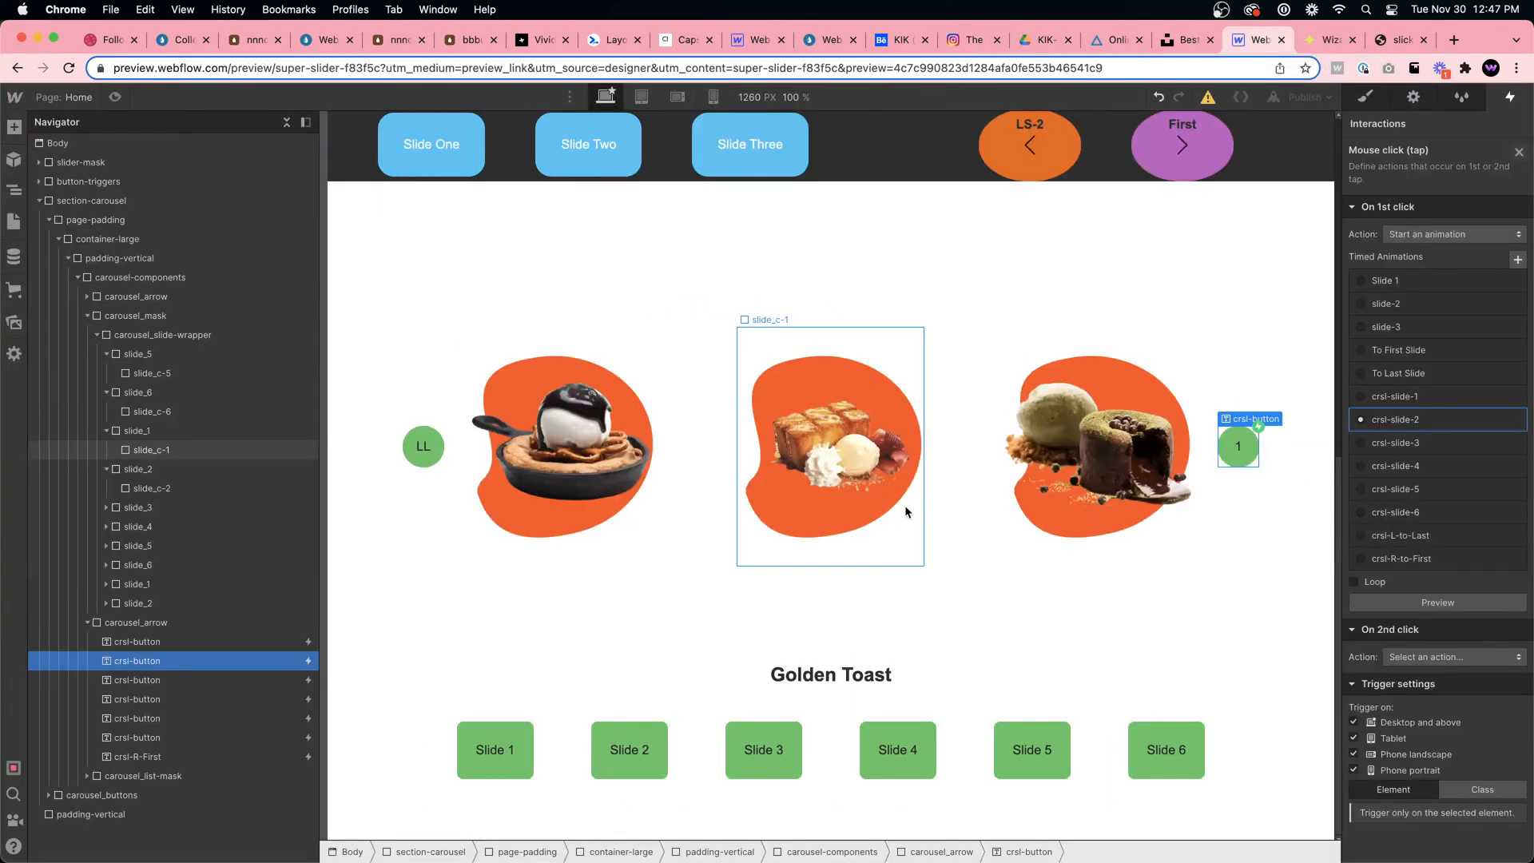
left_click(117, 96)
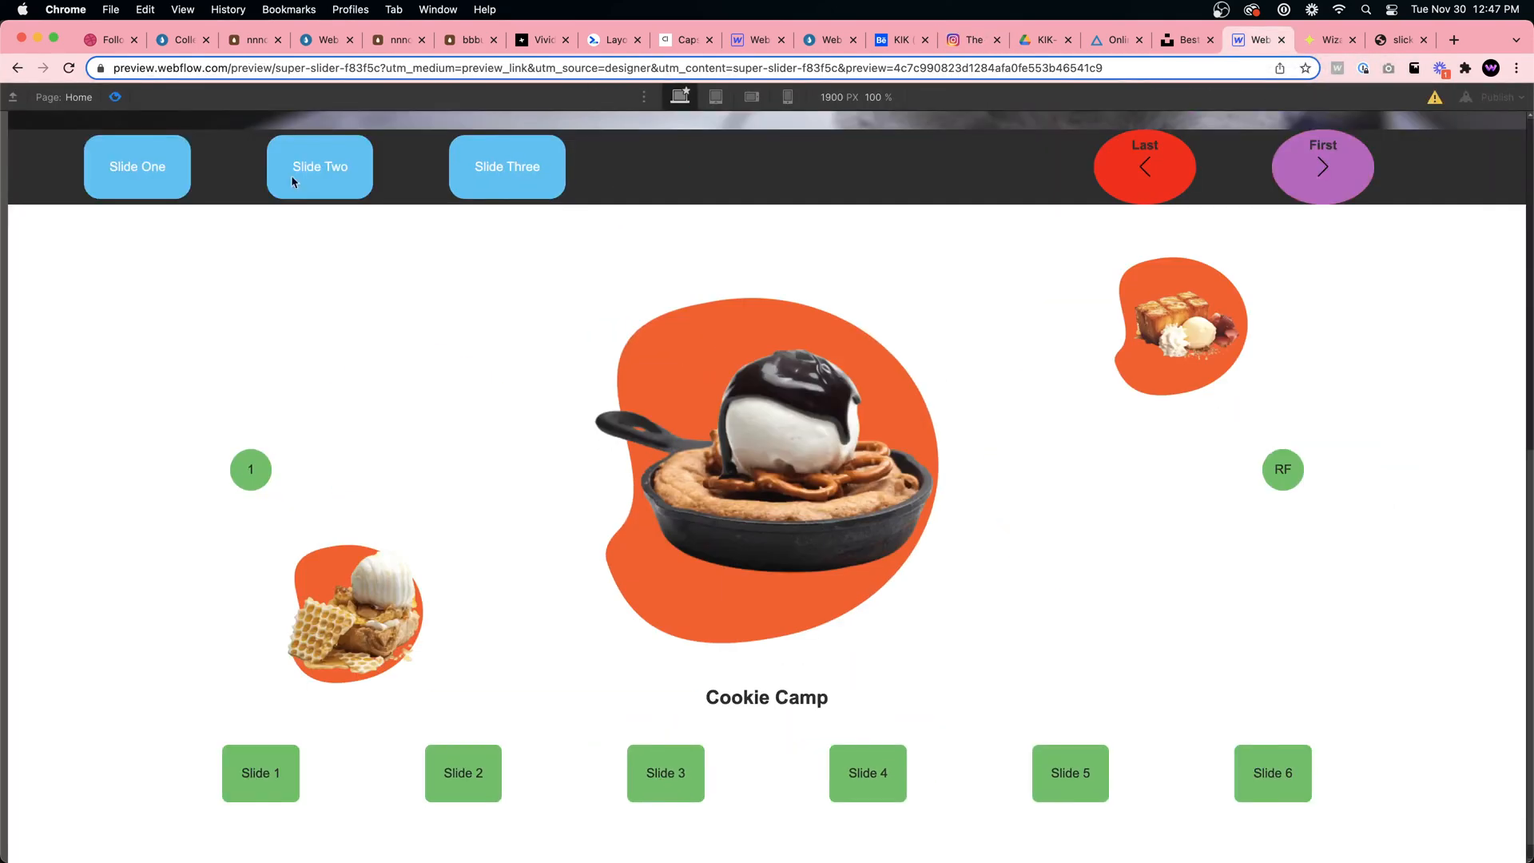
Test the dessert carousel's side arrows in the preview and compare it with the Nuii slider post on Instagram
left_click(1286, 467)
left_click(250, 478)
left_click(971, 40)
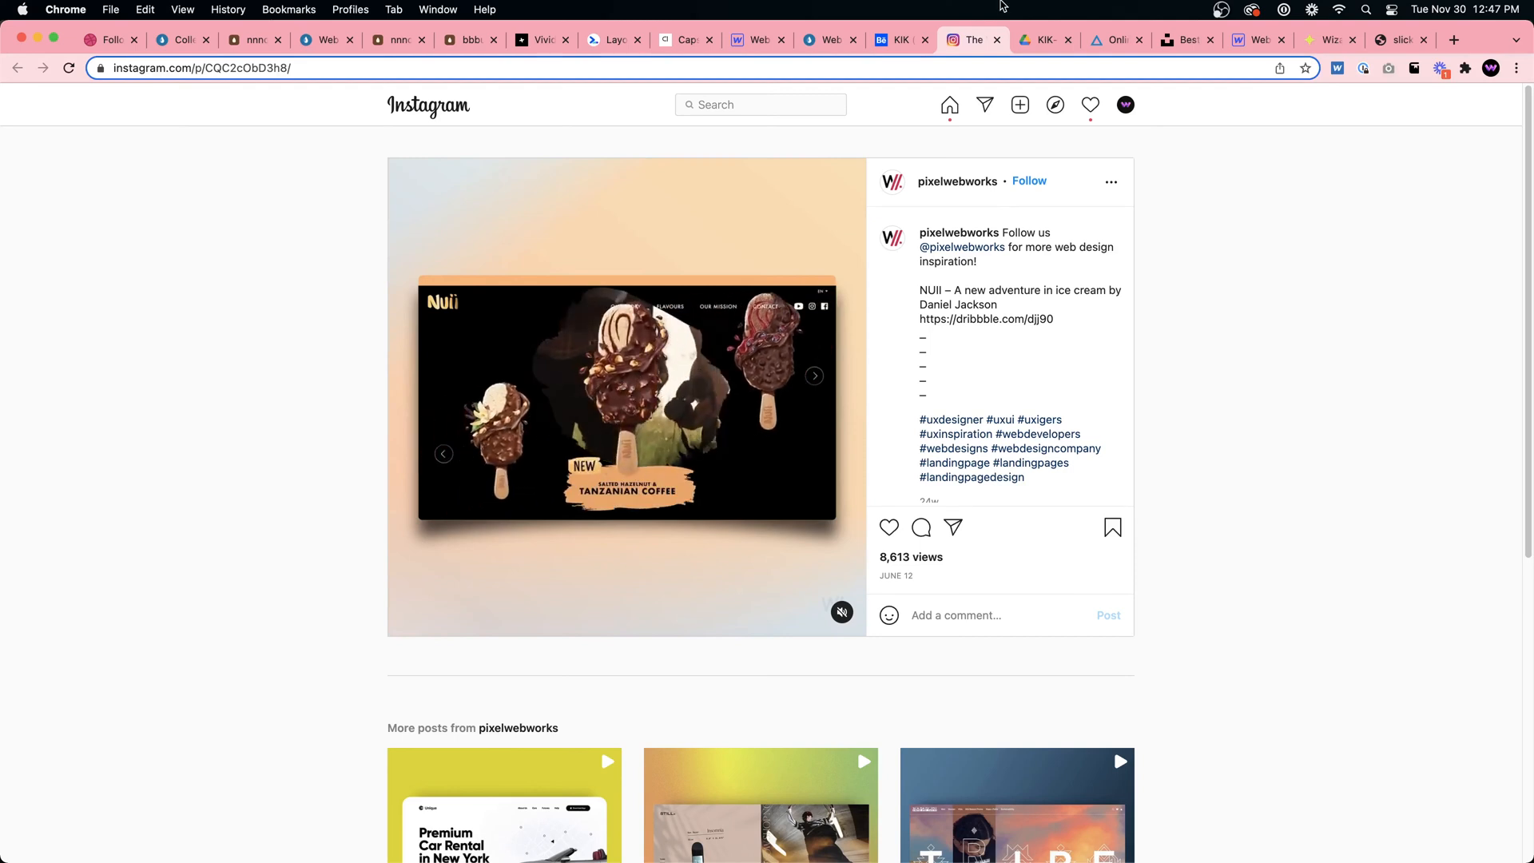
left_click(1253, 44)
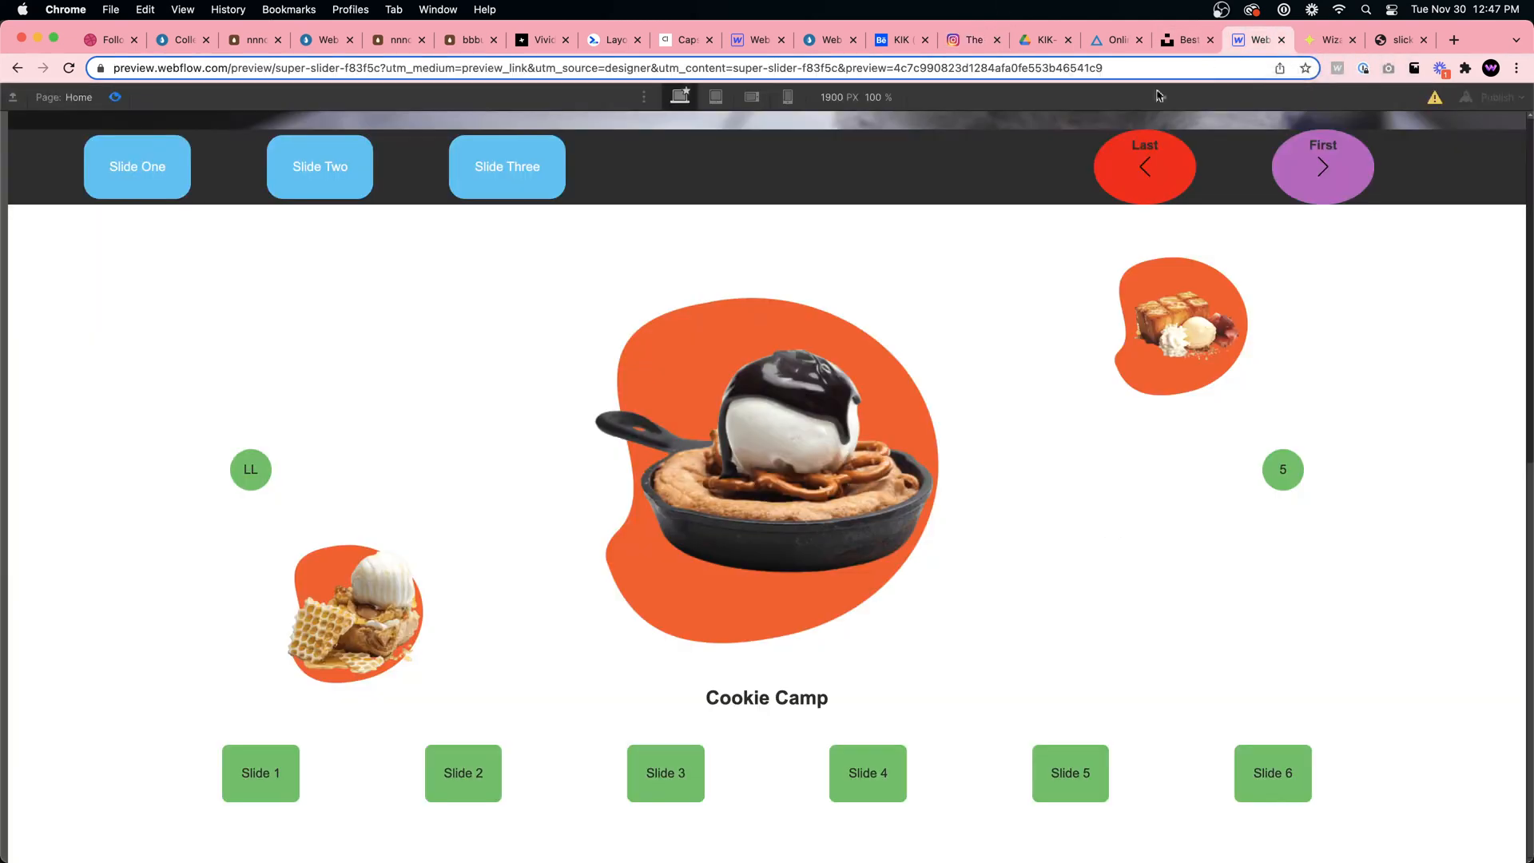
left_click(1283, 489)
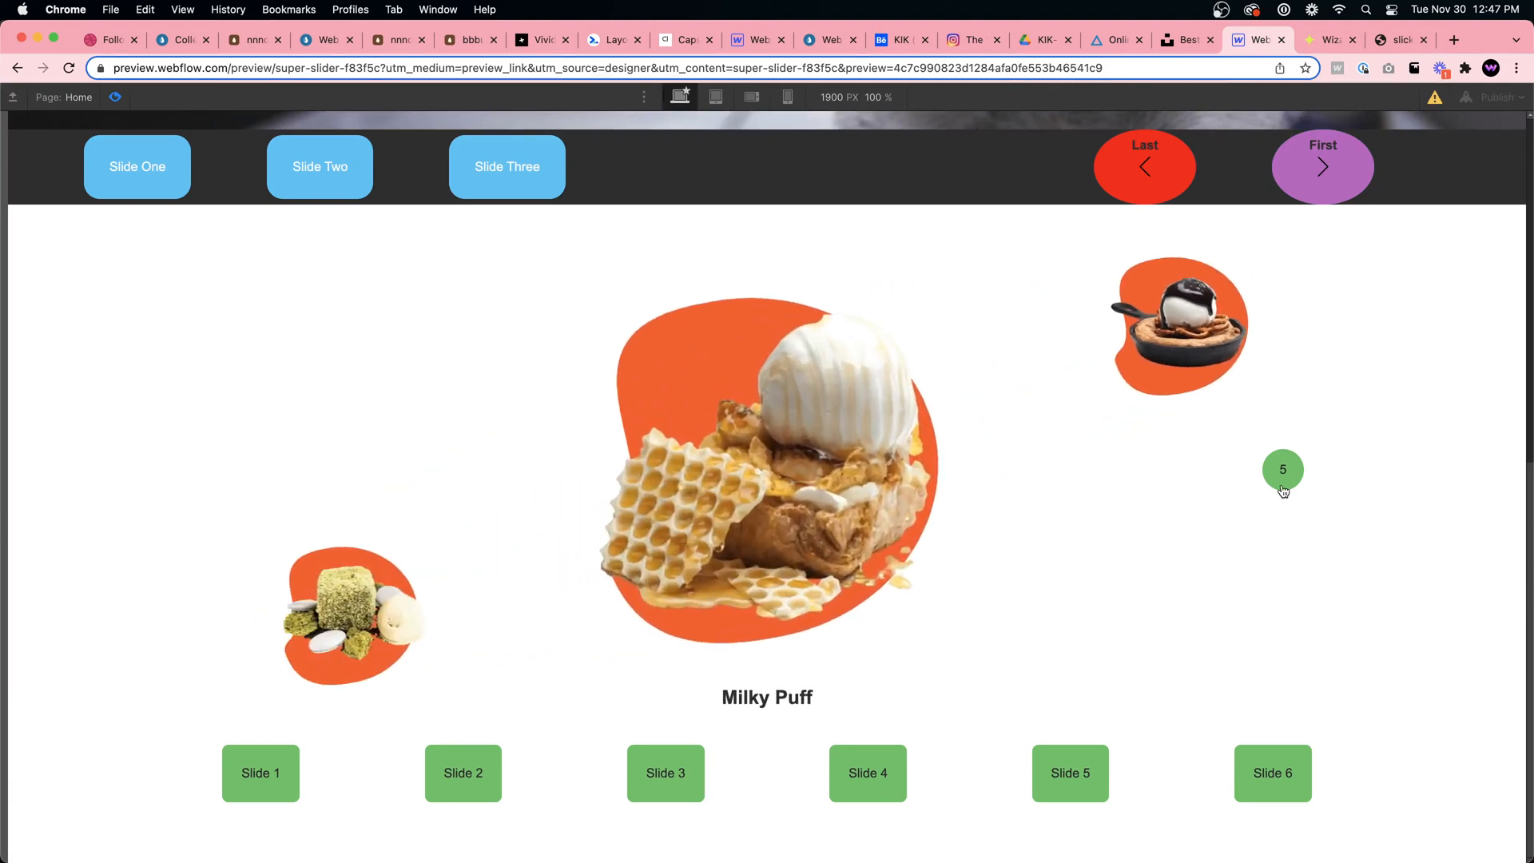
left_click(1454, 40)
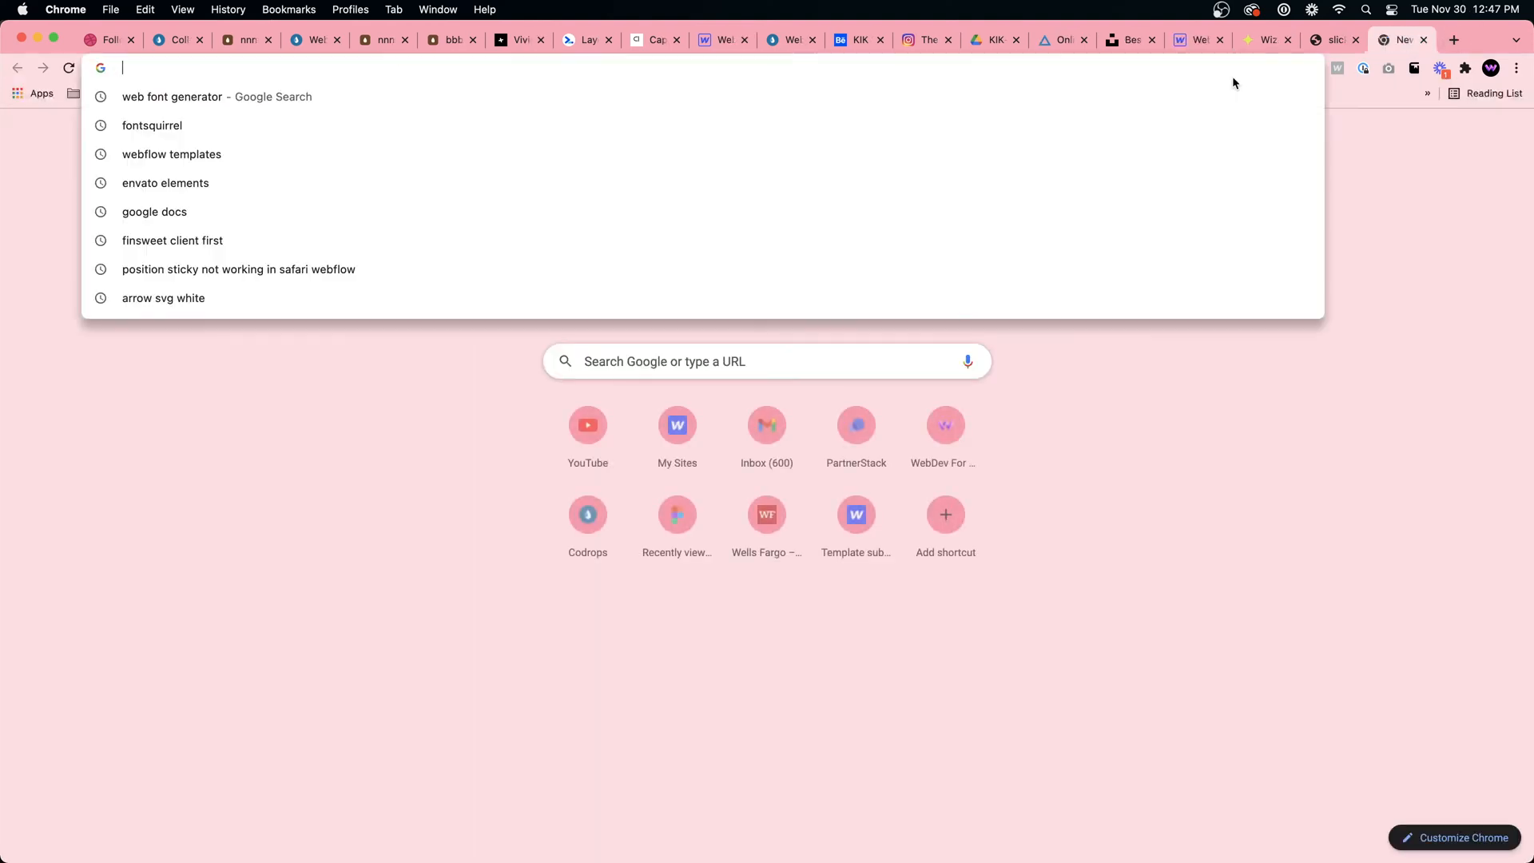
type("venju")
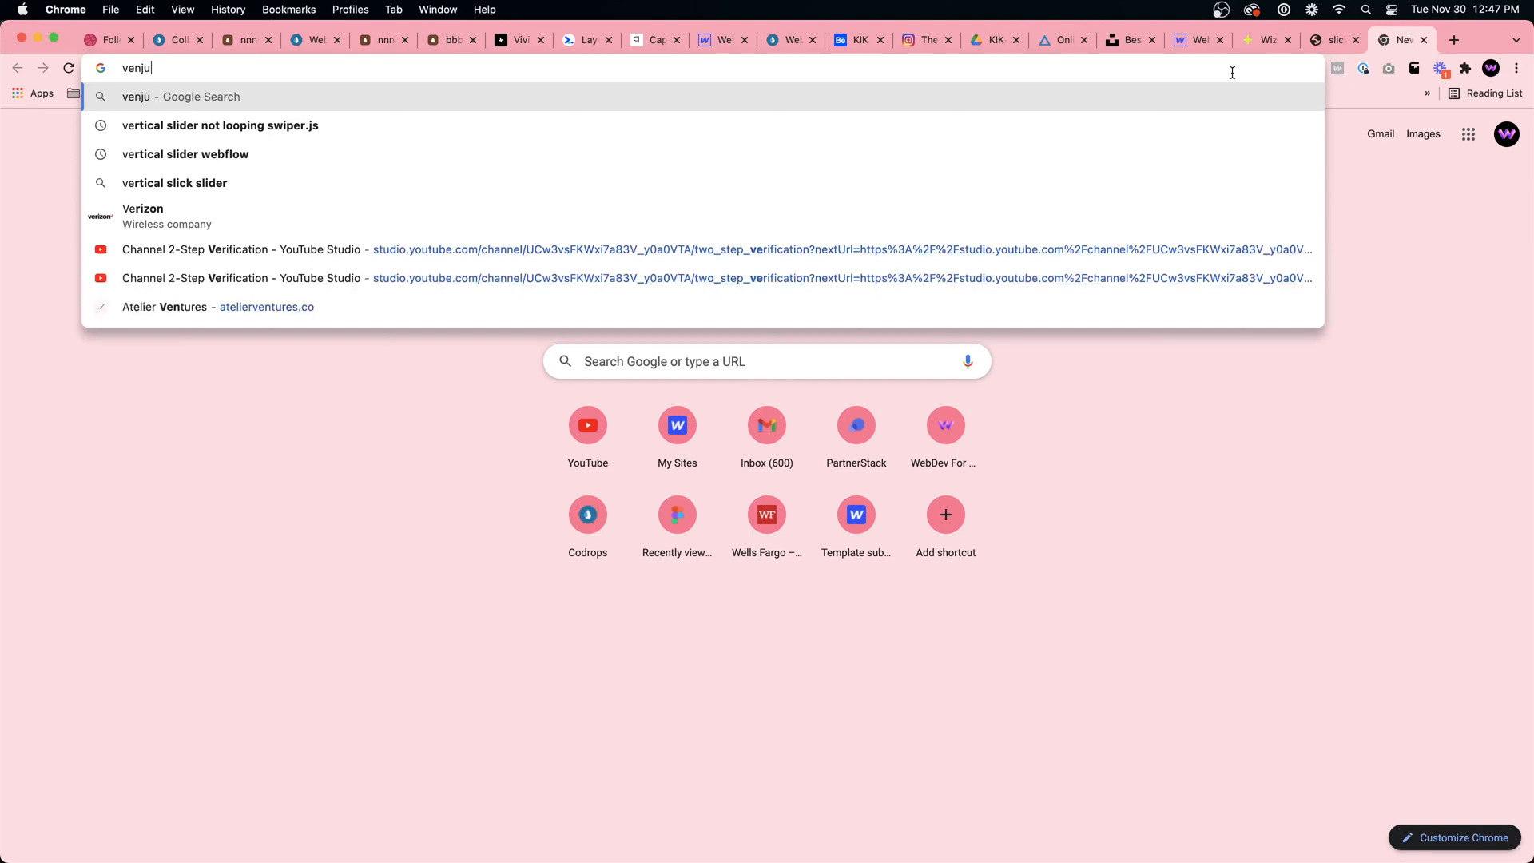
type("s")
key("XF86AudioRaiseVolume")
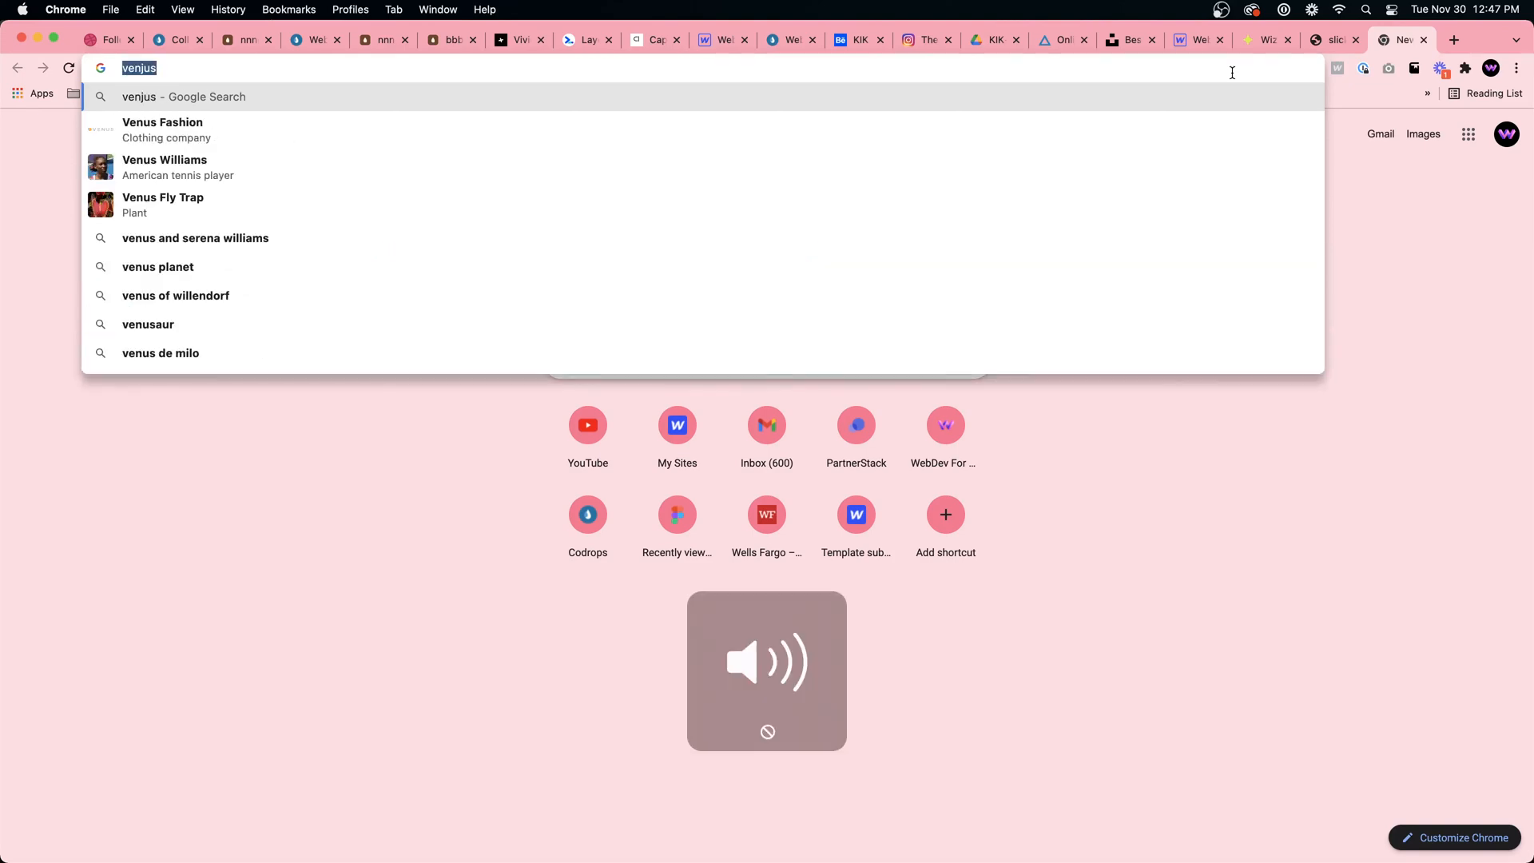
key("BackSpace")
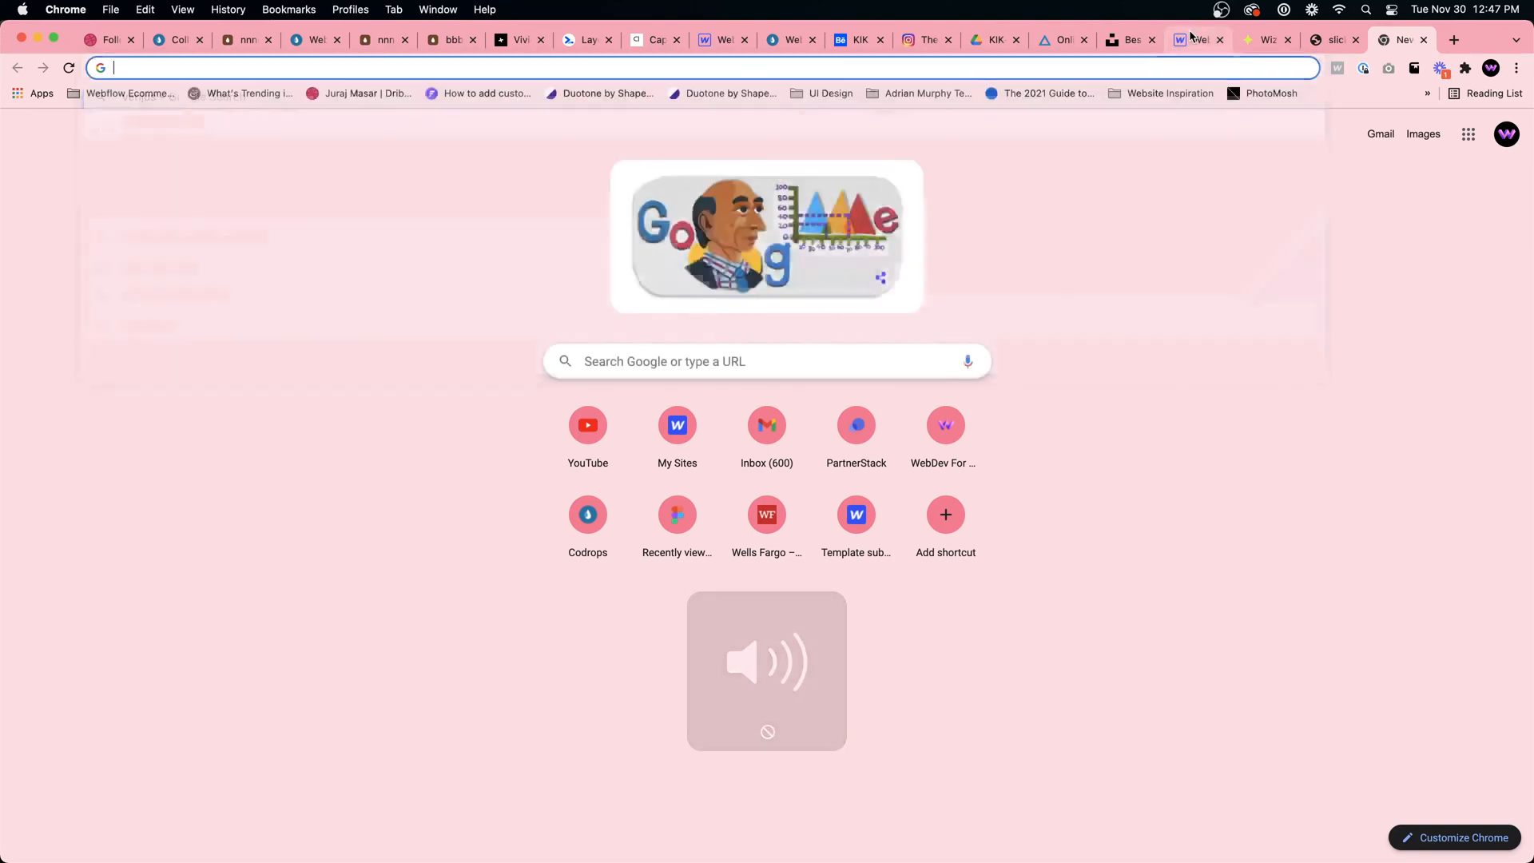
left_click(1206, 42)
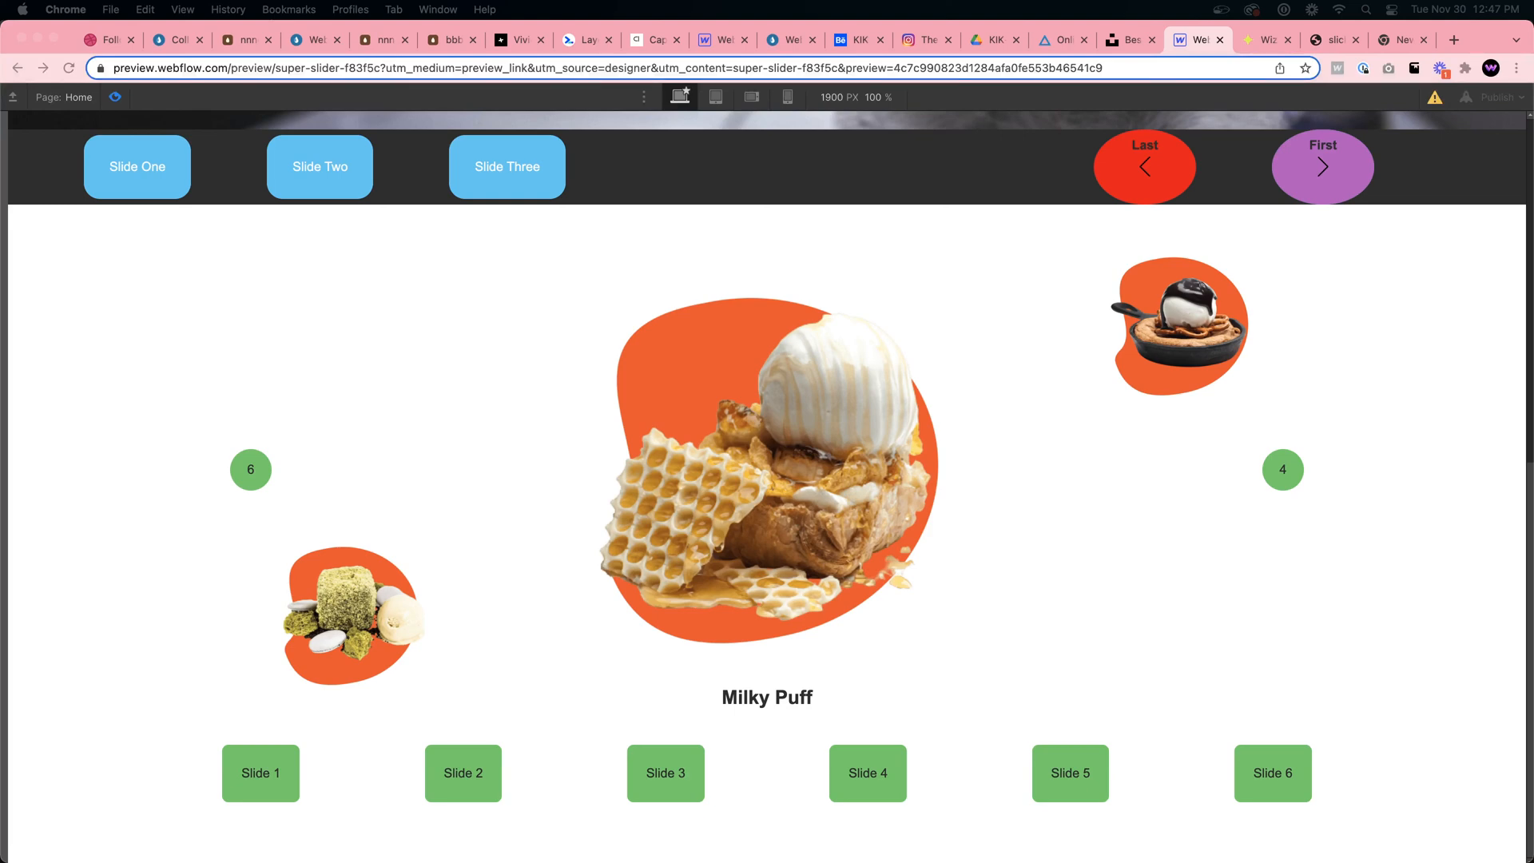
left_click(1452, 40)
type("https://venuswilliams.webflow.io/")
key("Return")
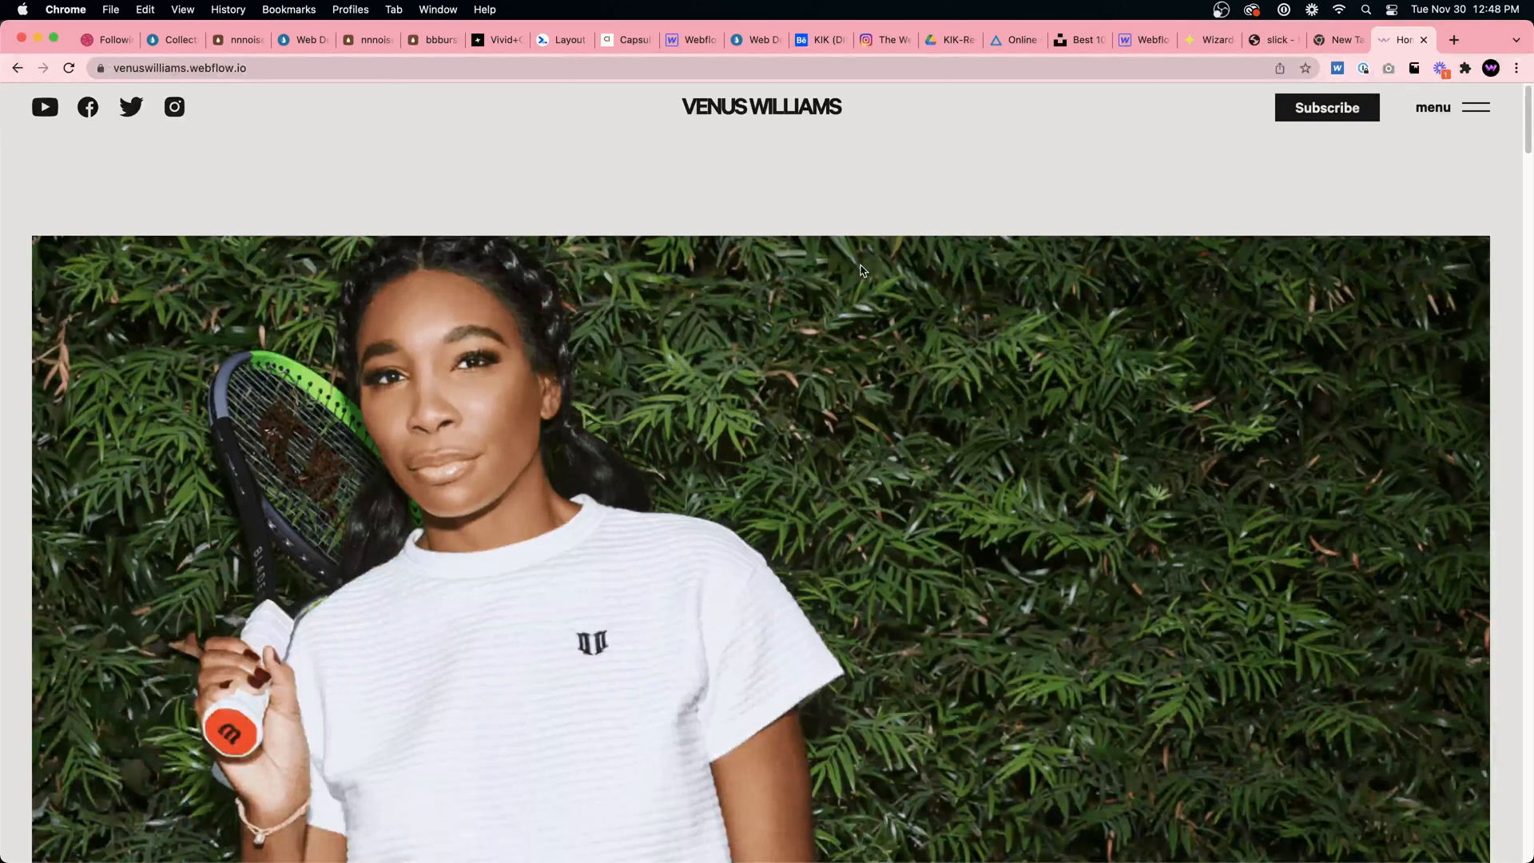
Examine the Venus Williams home page's scroll animations down to the footer, then check how the site navigation overlay opens and closes
scroll(853, 236, "down", 10)
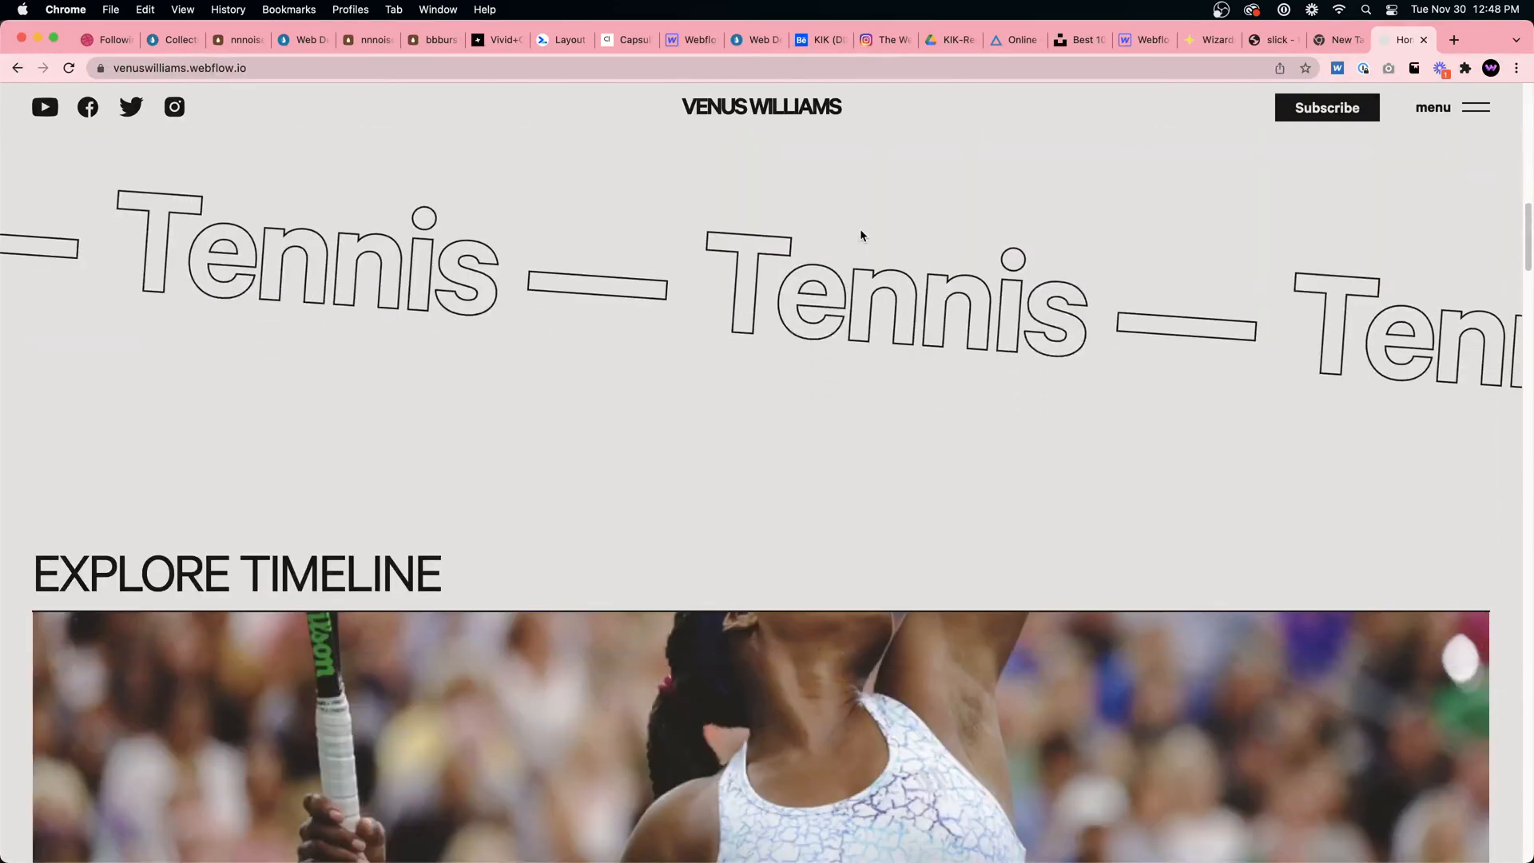
scroll(859, 228, "down", 4)
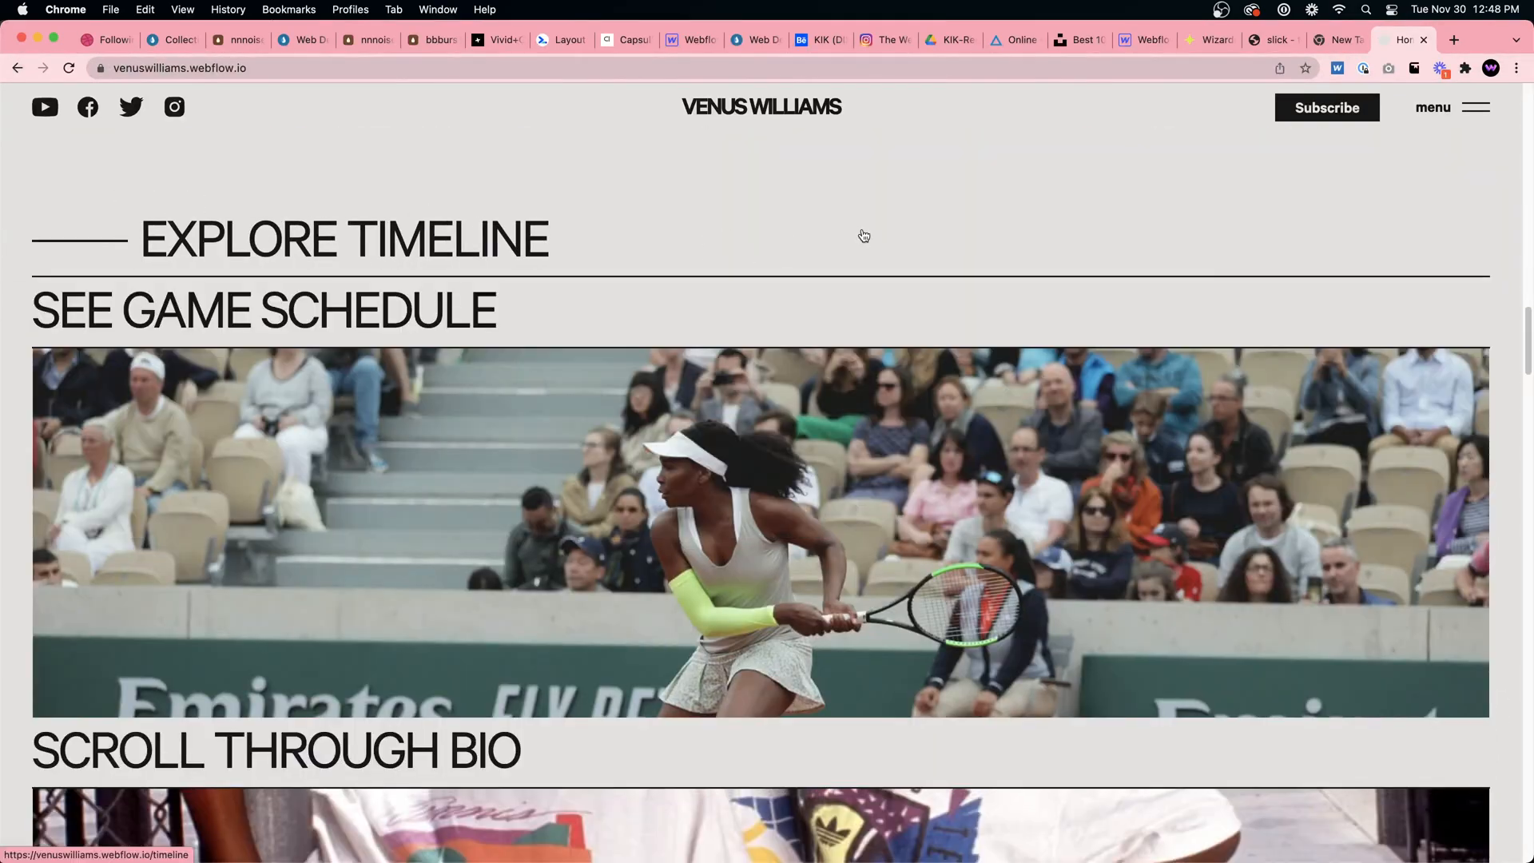
scroll(864, 235, "down", 15)
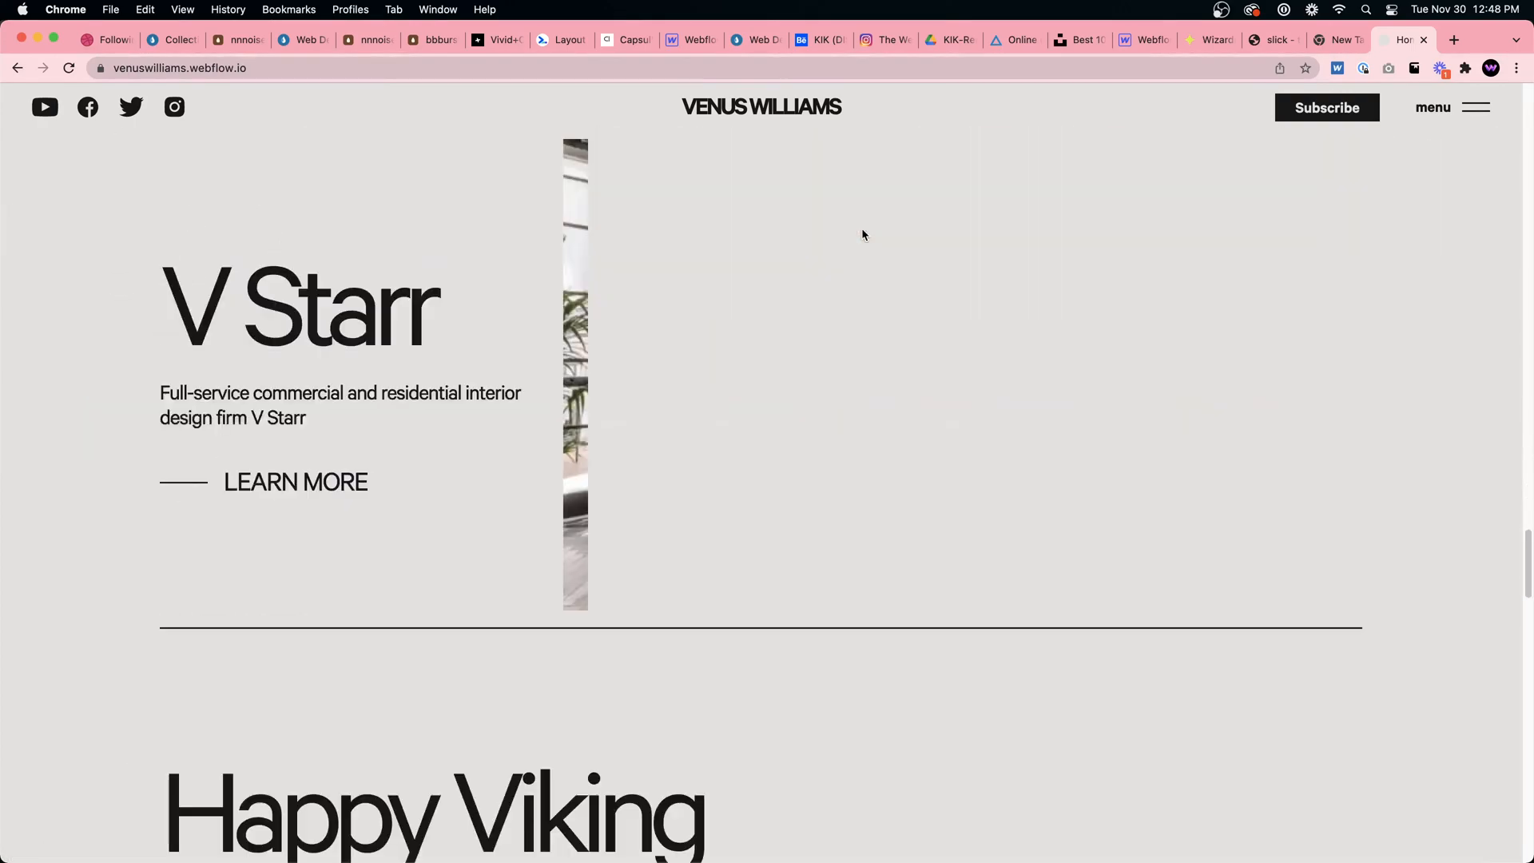
scroll(863, 231, "down", 10)
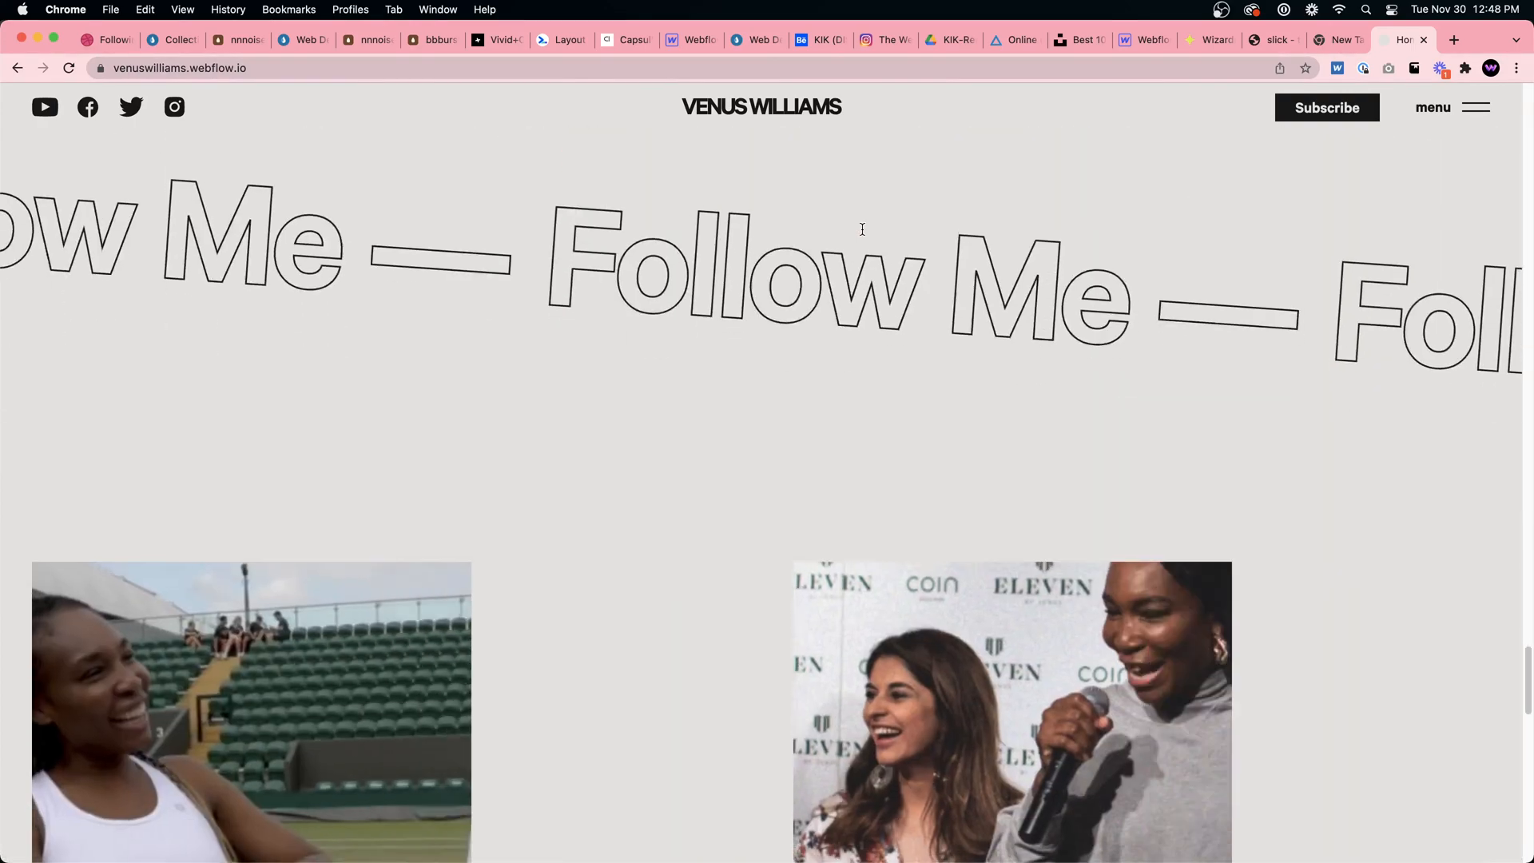
scroll(862, 230, "down", 5)
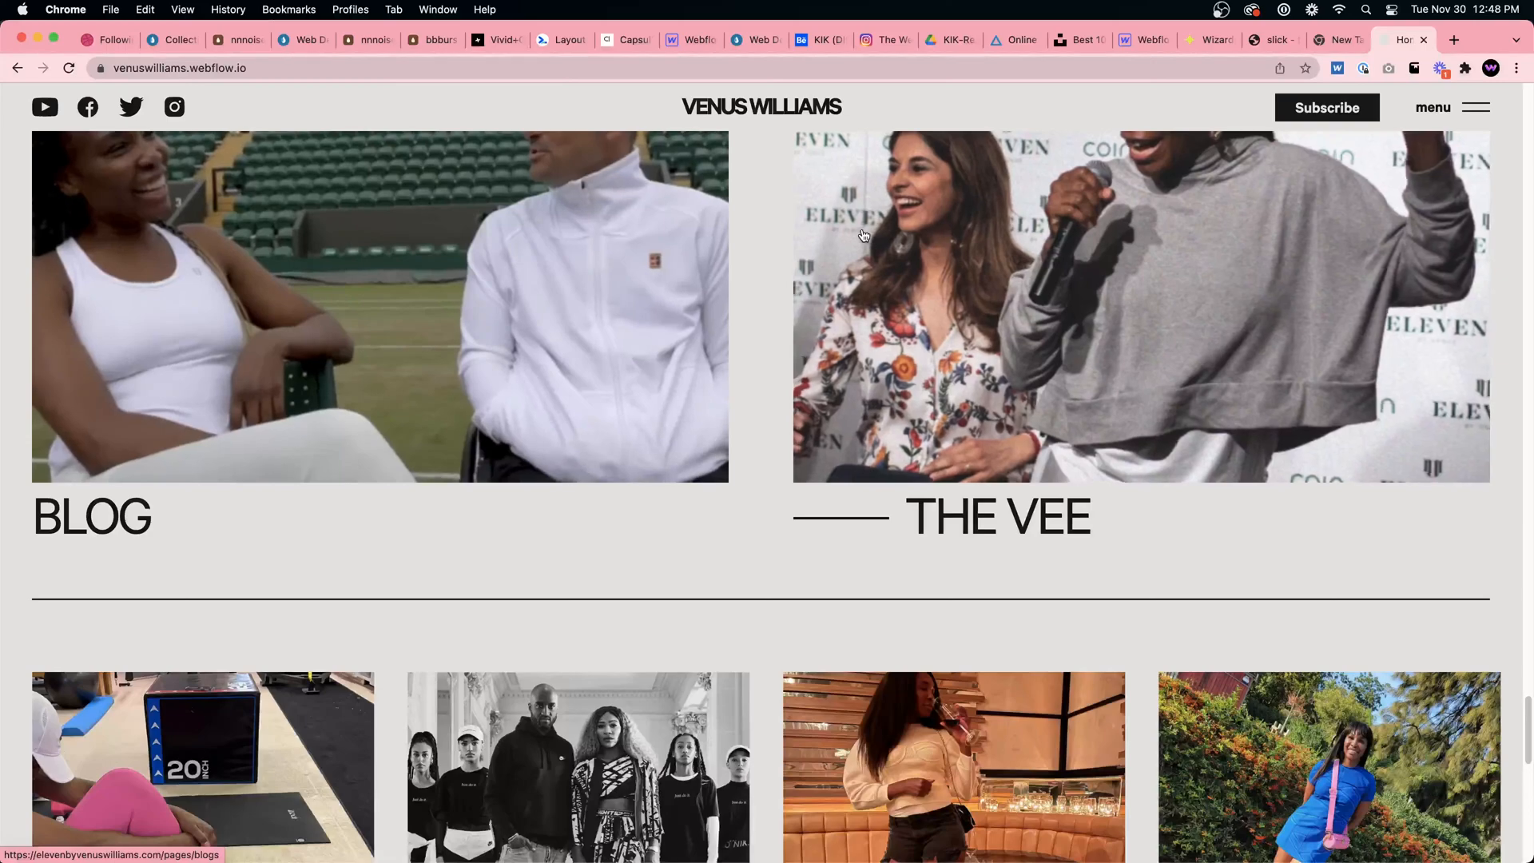
scroll(863, 235, "down", 10)
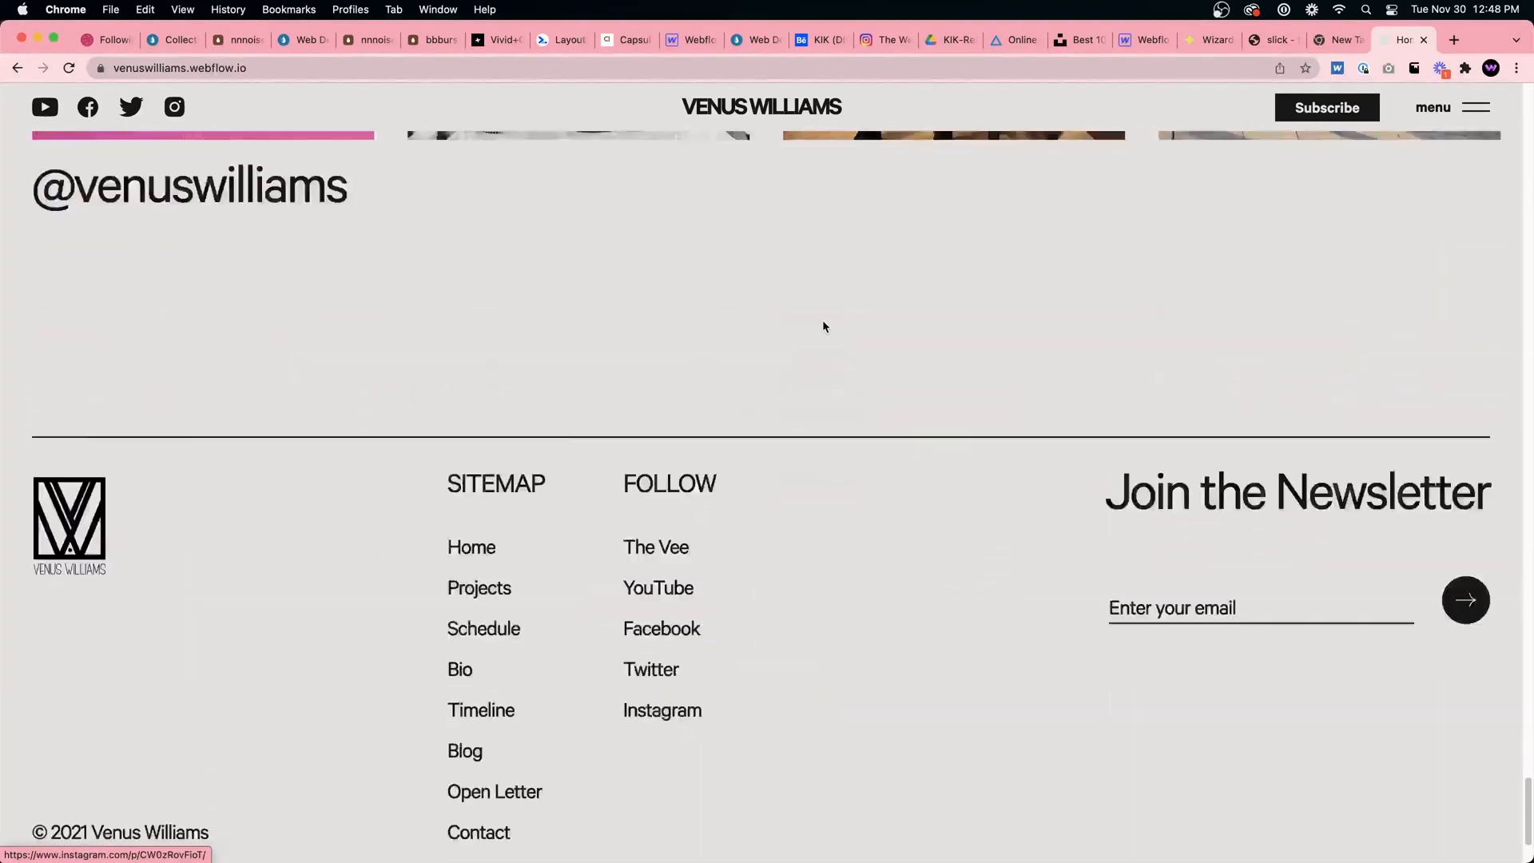
scroll(822, 318, "up", 20)
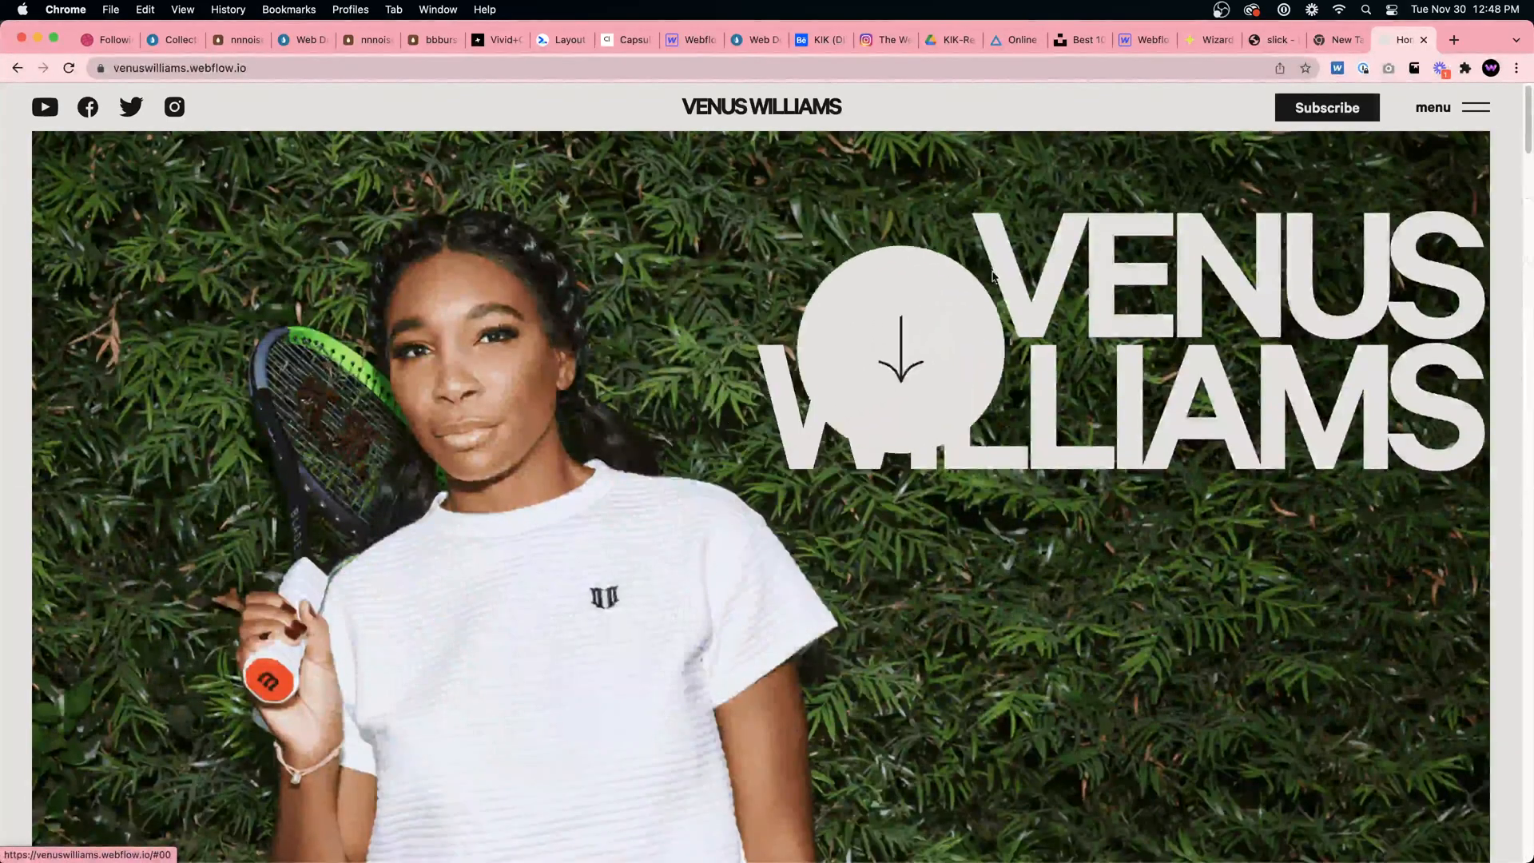
left_click(1477, 108)
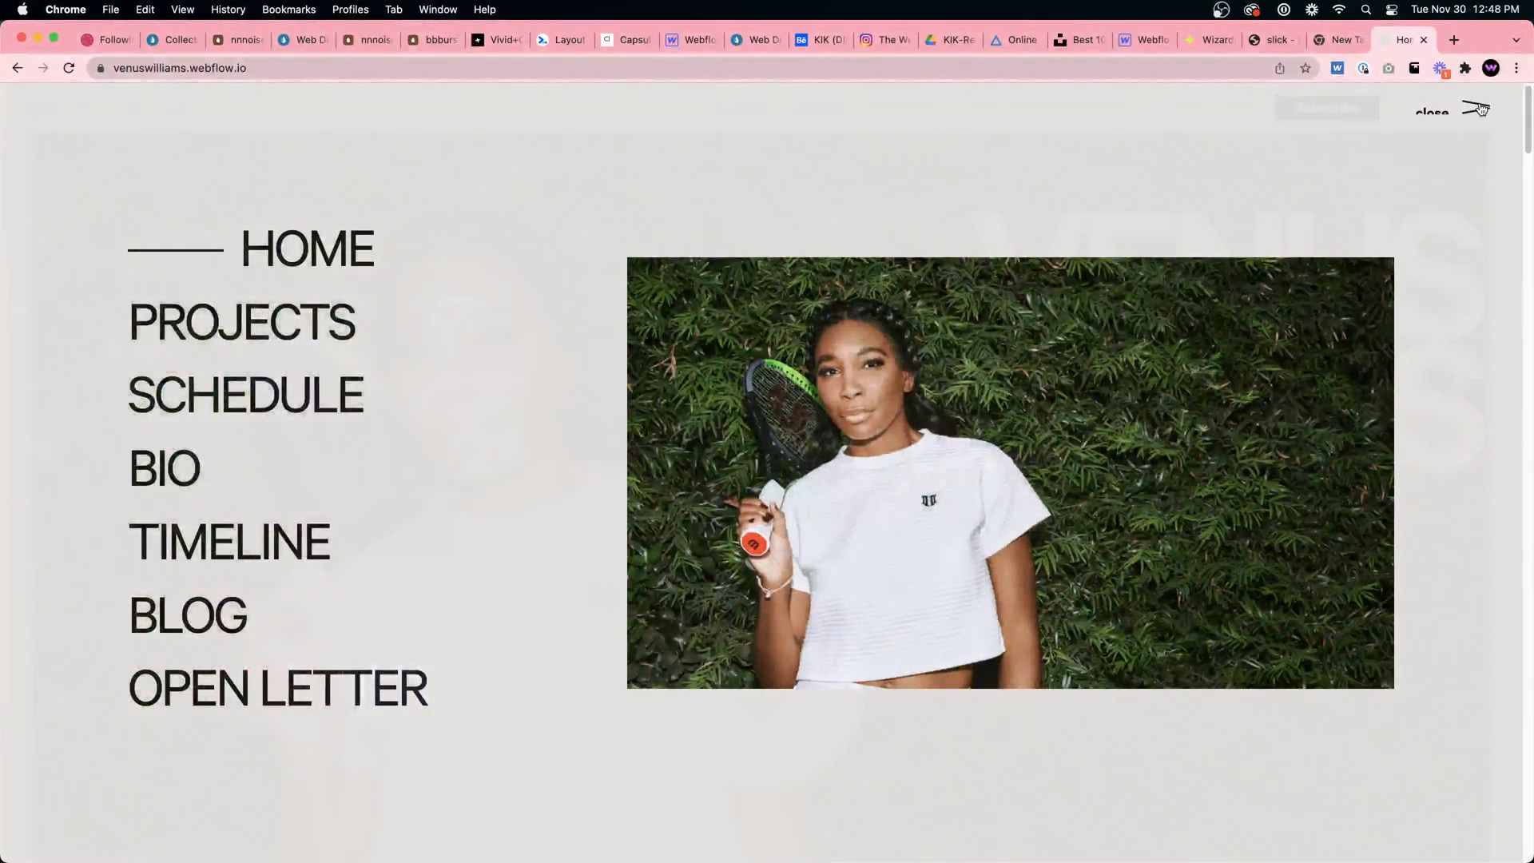
left_click(1480, 108)
Follow the Explore Timeline link and examine how the Accomplishments page moves sideways through its year-by-year entries
scroll(517, 358, "down", 10)
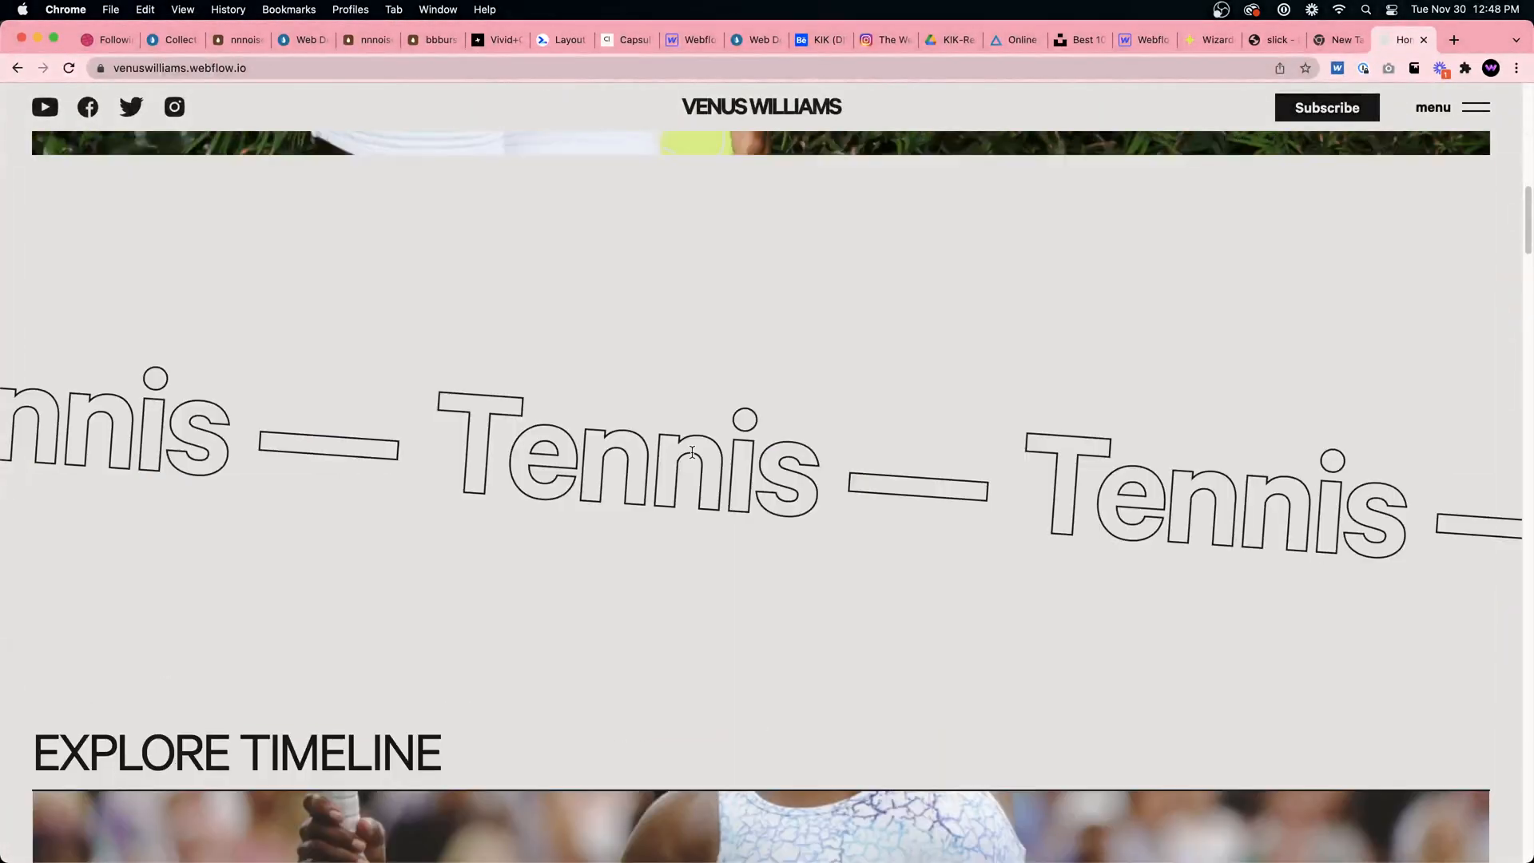
scroll(692, 453, "down", 6)
left_click(522, 275)
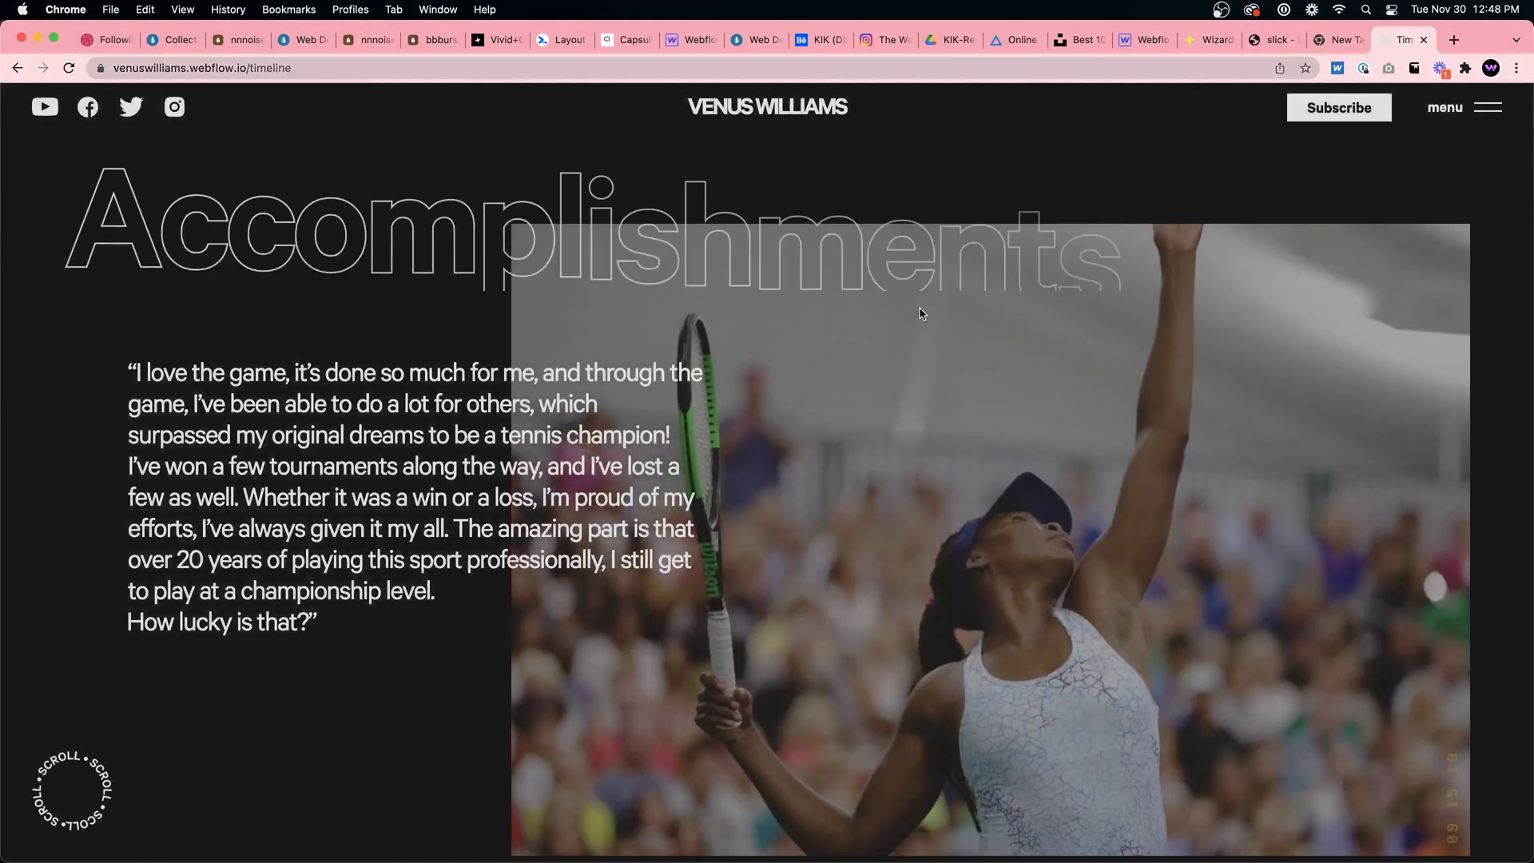
scroll(926, 308, "down", 10)
scroll(925, 307, "down", 15)
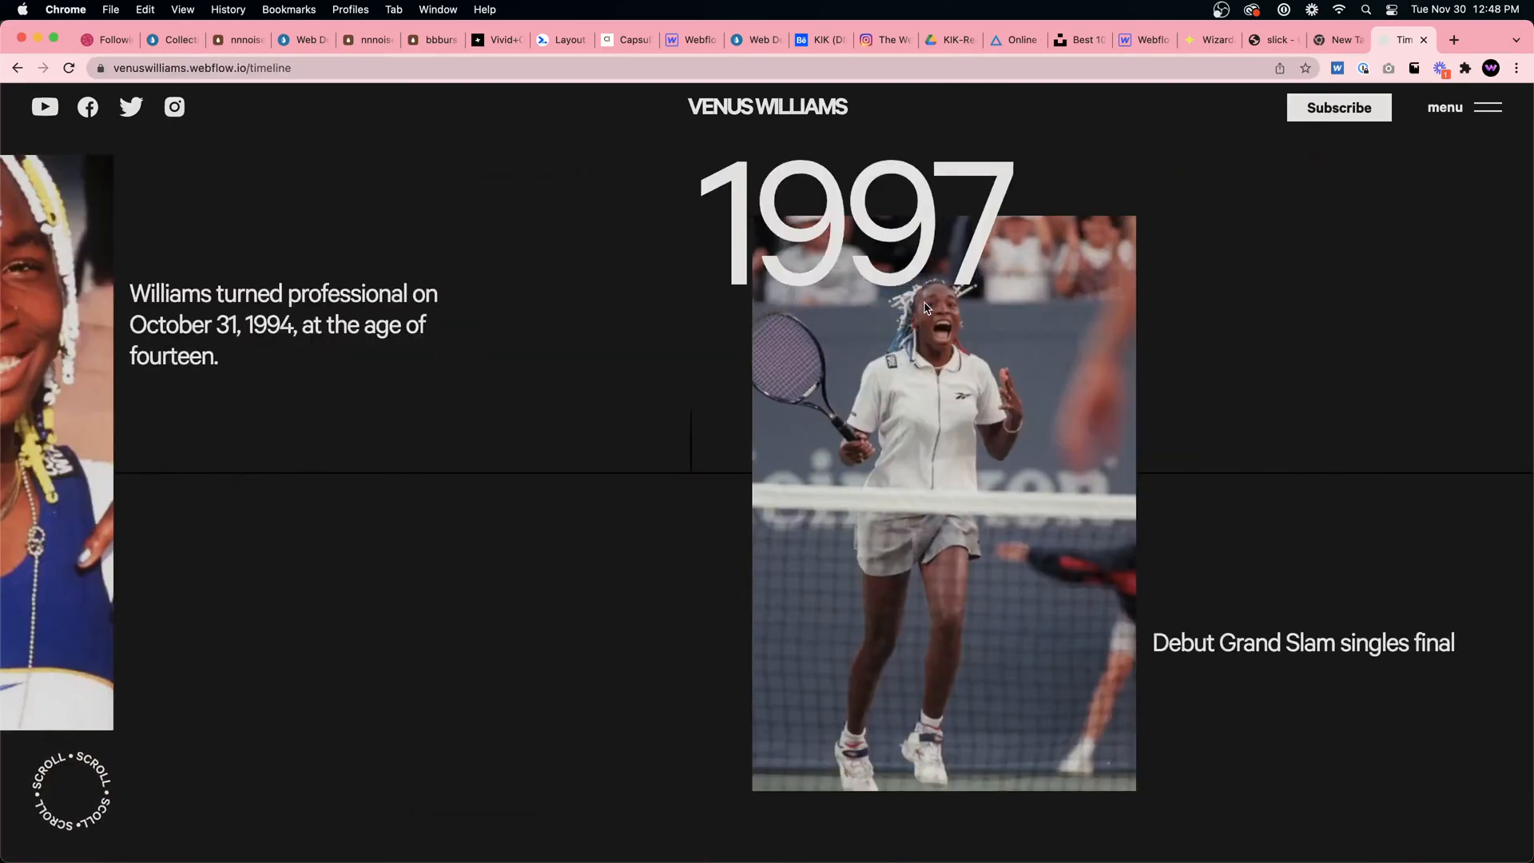
scroll(926, 307, "down", 15)
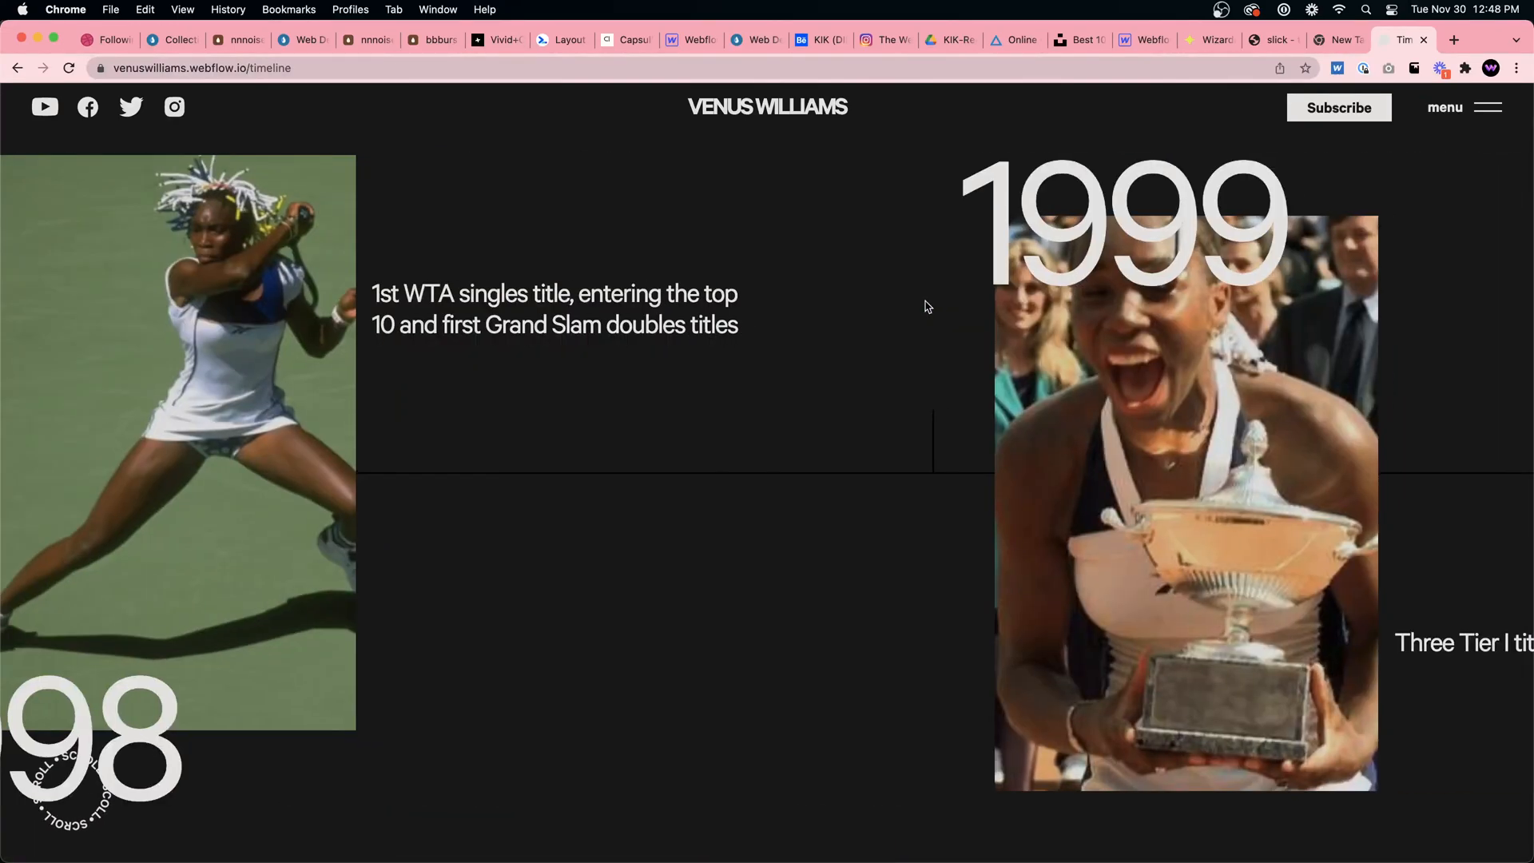
scroll(927, 307, "down", 10)
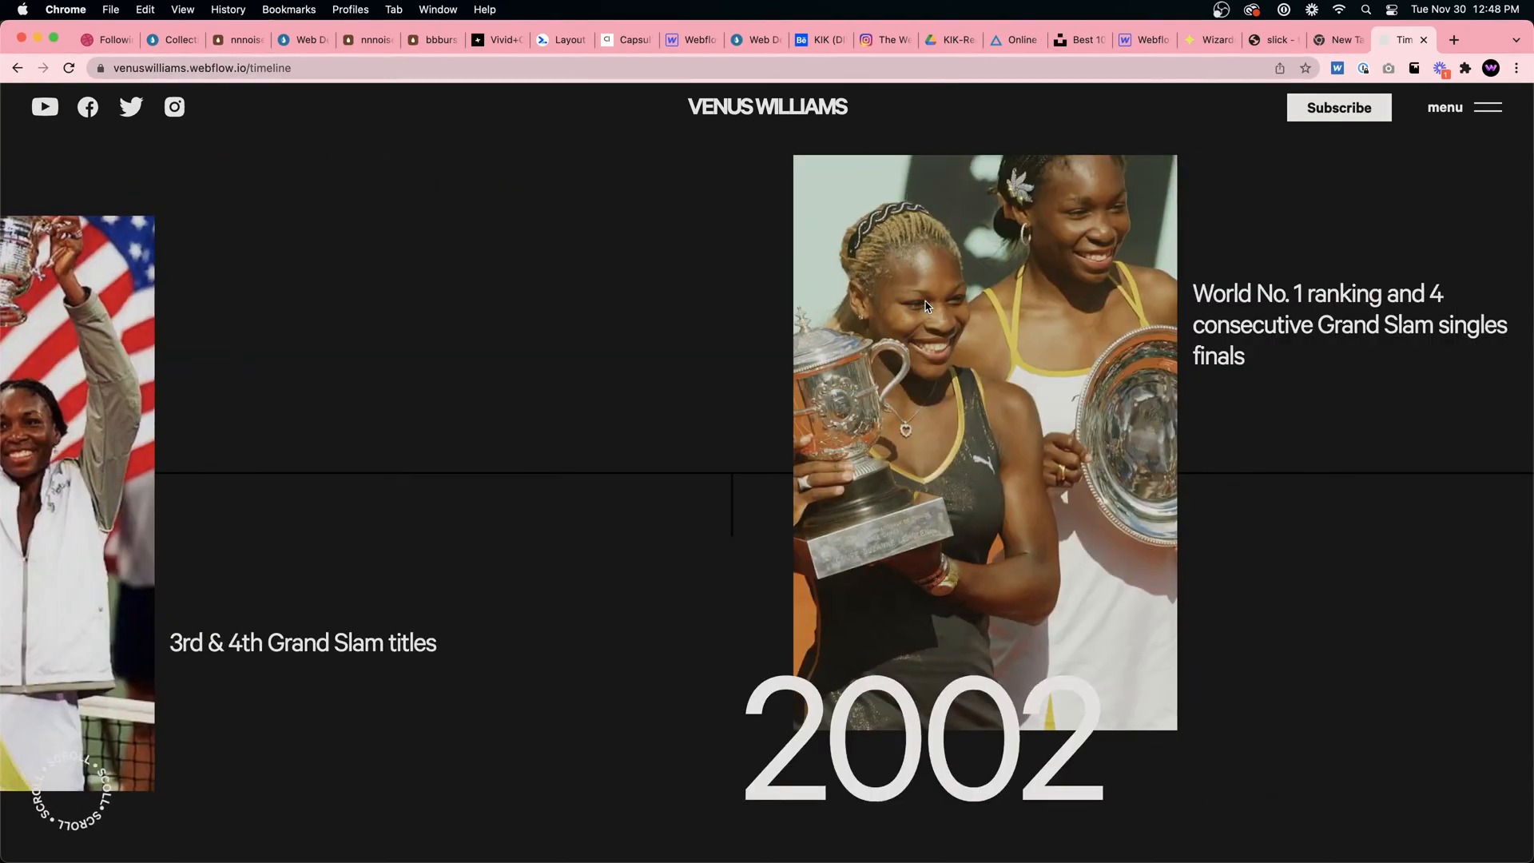
scroll(926, 297, "down", 15)
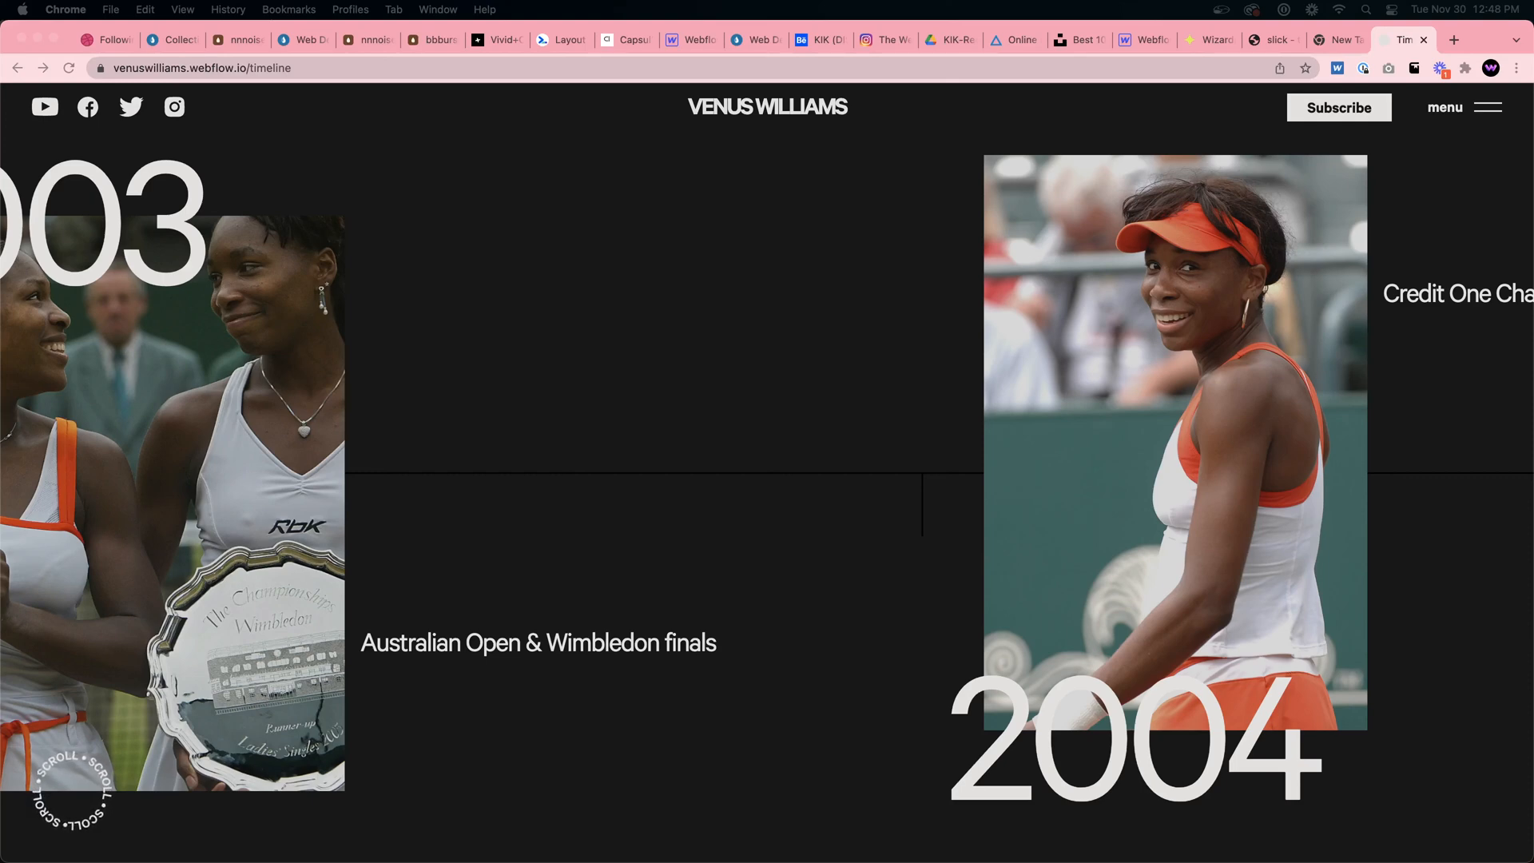
scroll(822, 435, "down", 10)
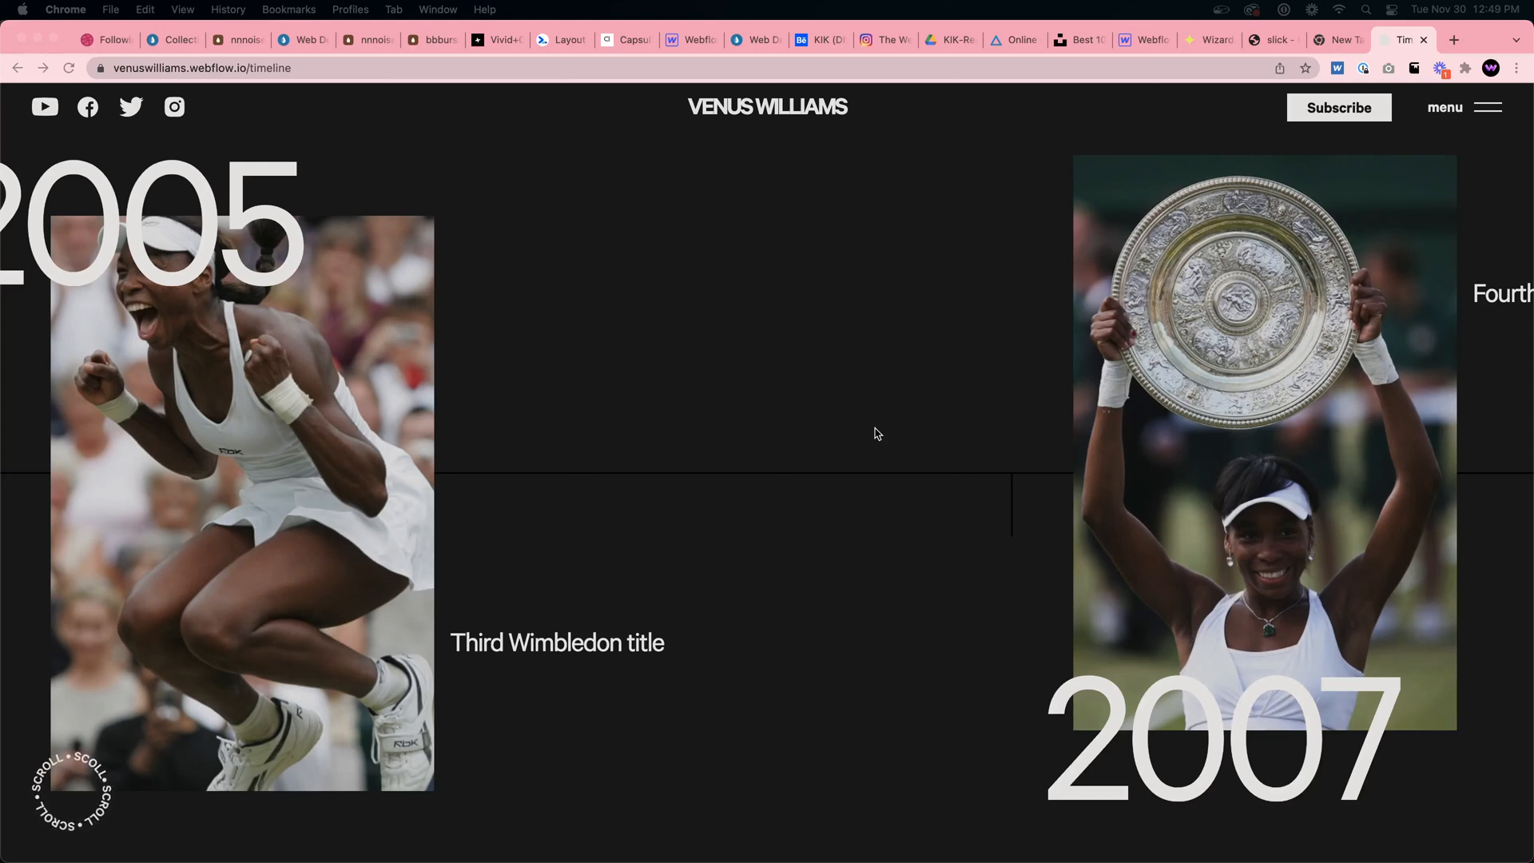
scroll(877, 434, "down", 10)
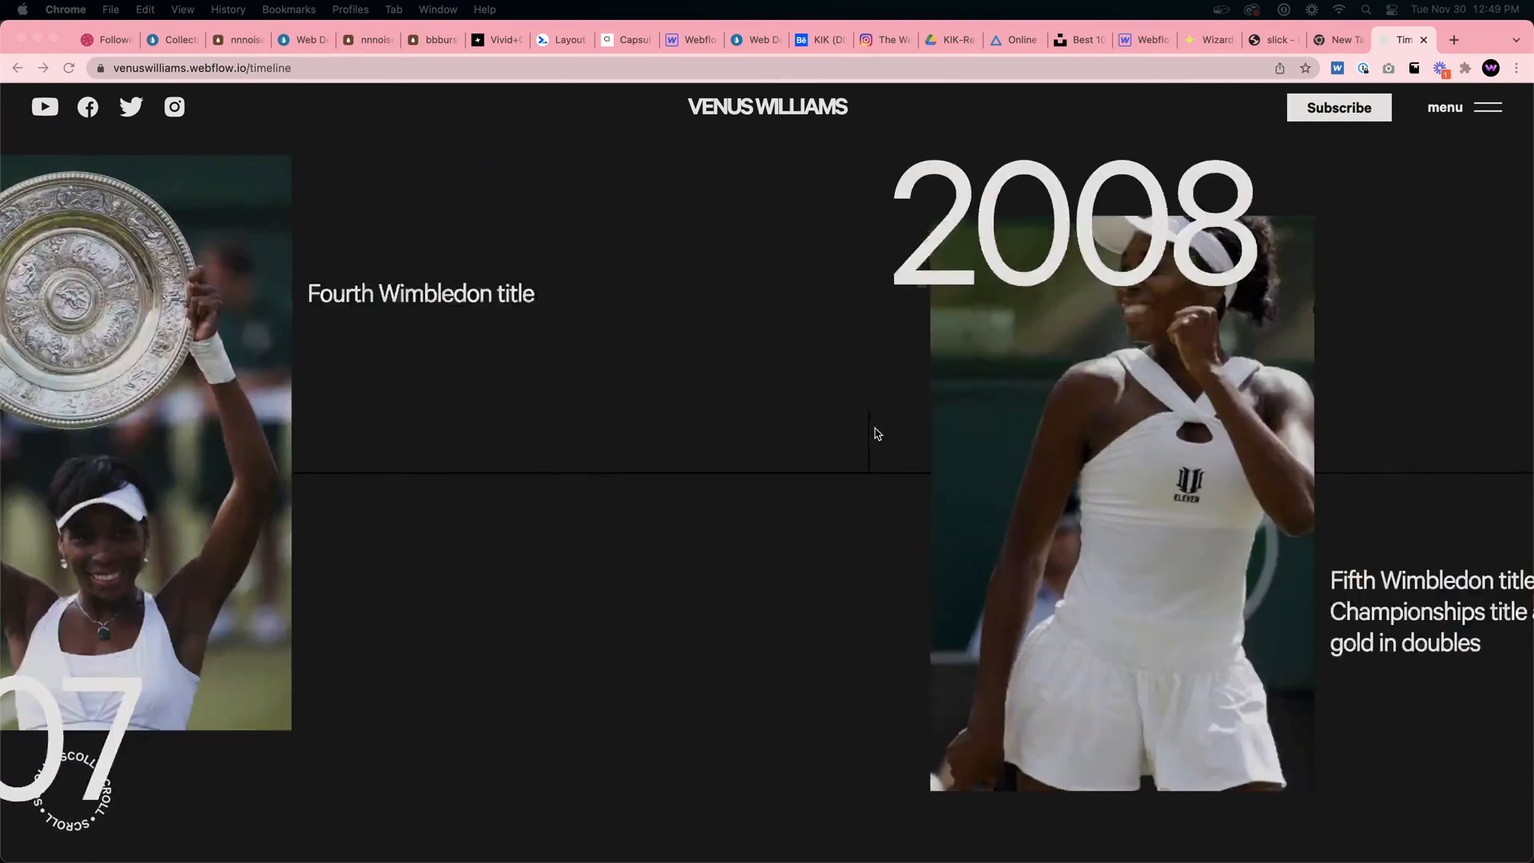
scroll(878, 434, "down", 5)
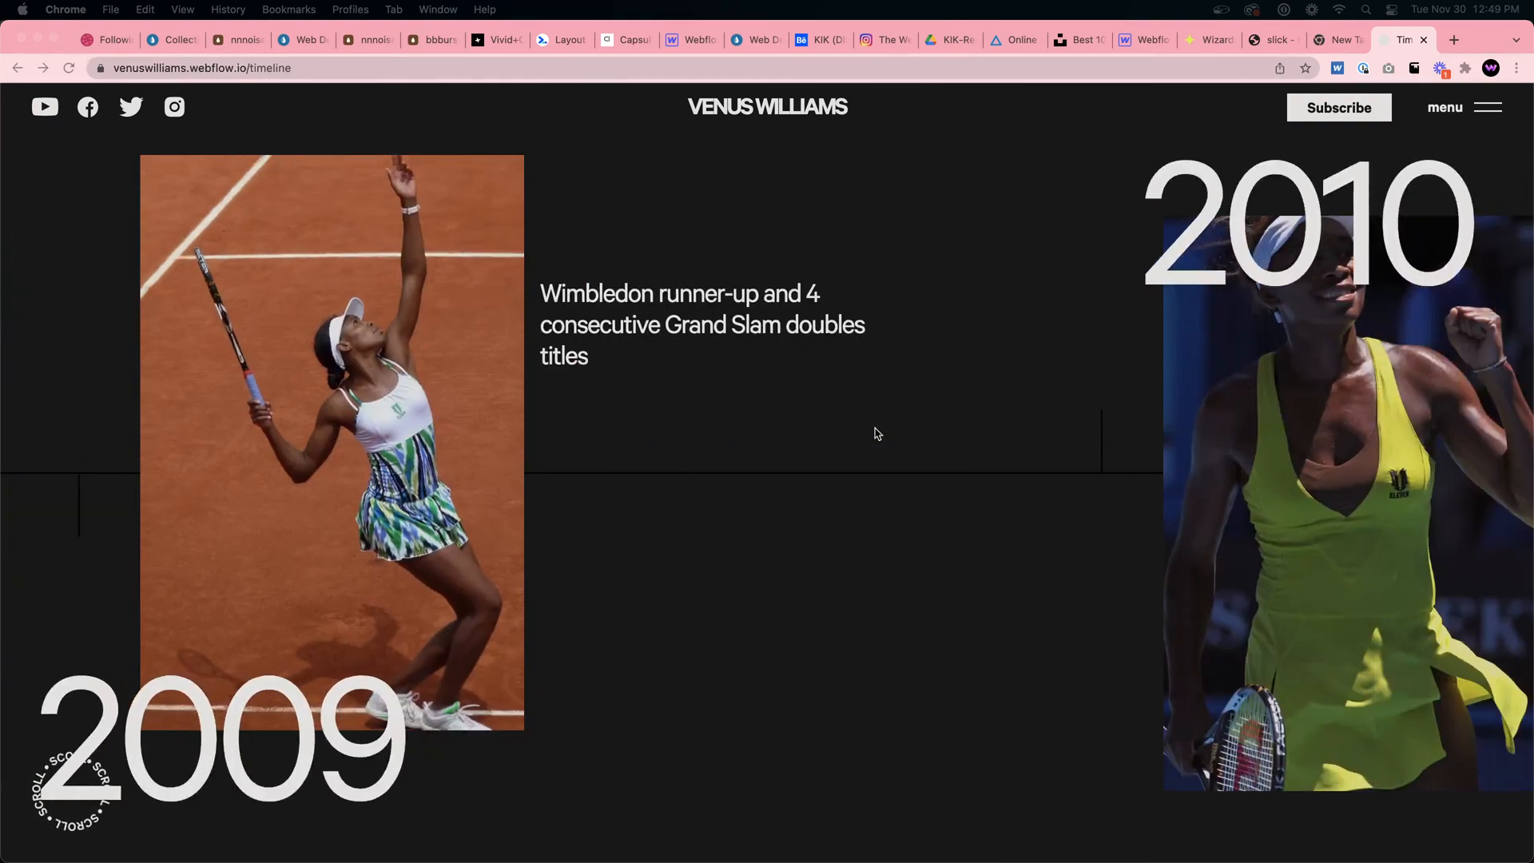
scroll(877, 434, "down", 5)
scroll(877, 434, "down", 5)
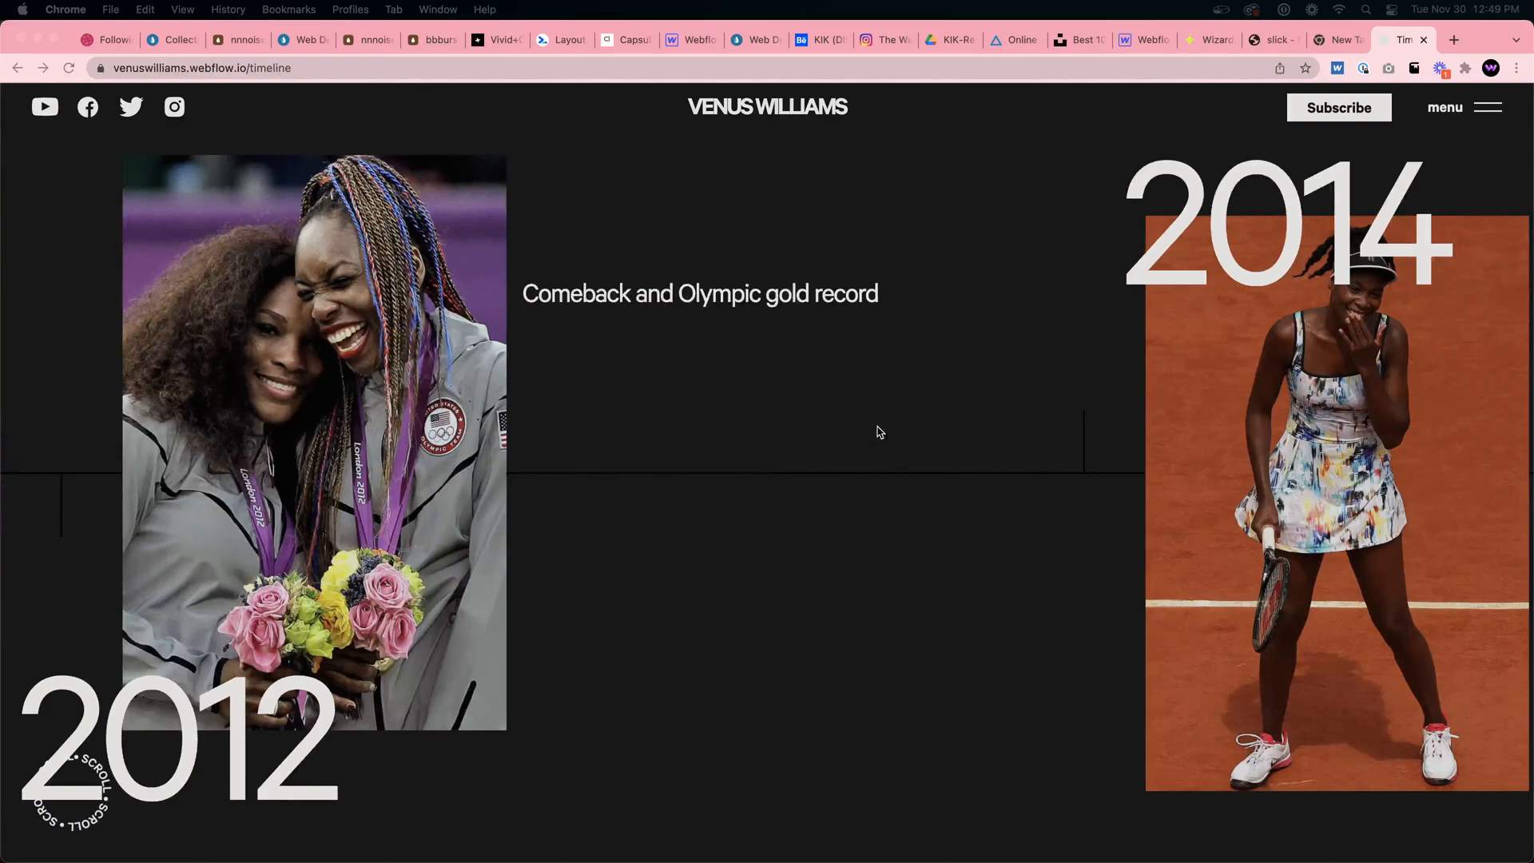
scroll(880, 432, "down", 5)
Go to the site's Bio page and examine the scroll-driven 3D tennis court animation and the championship section
left_click(1460, 109)
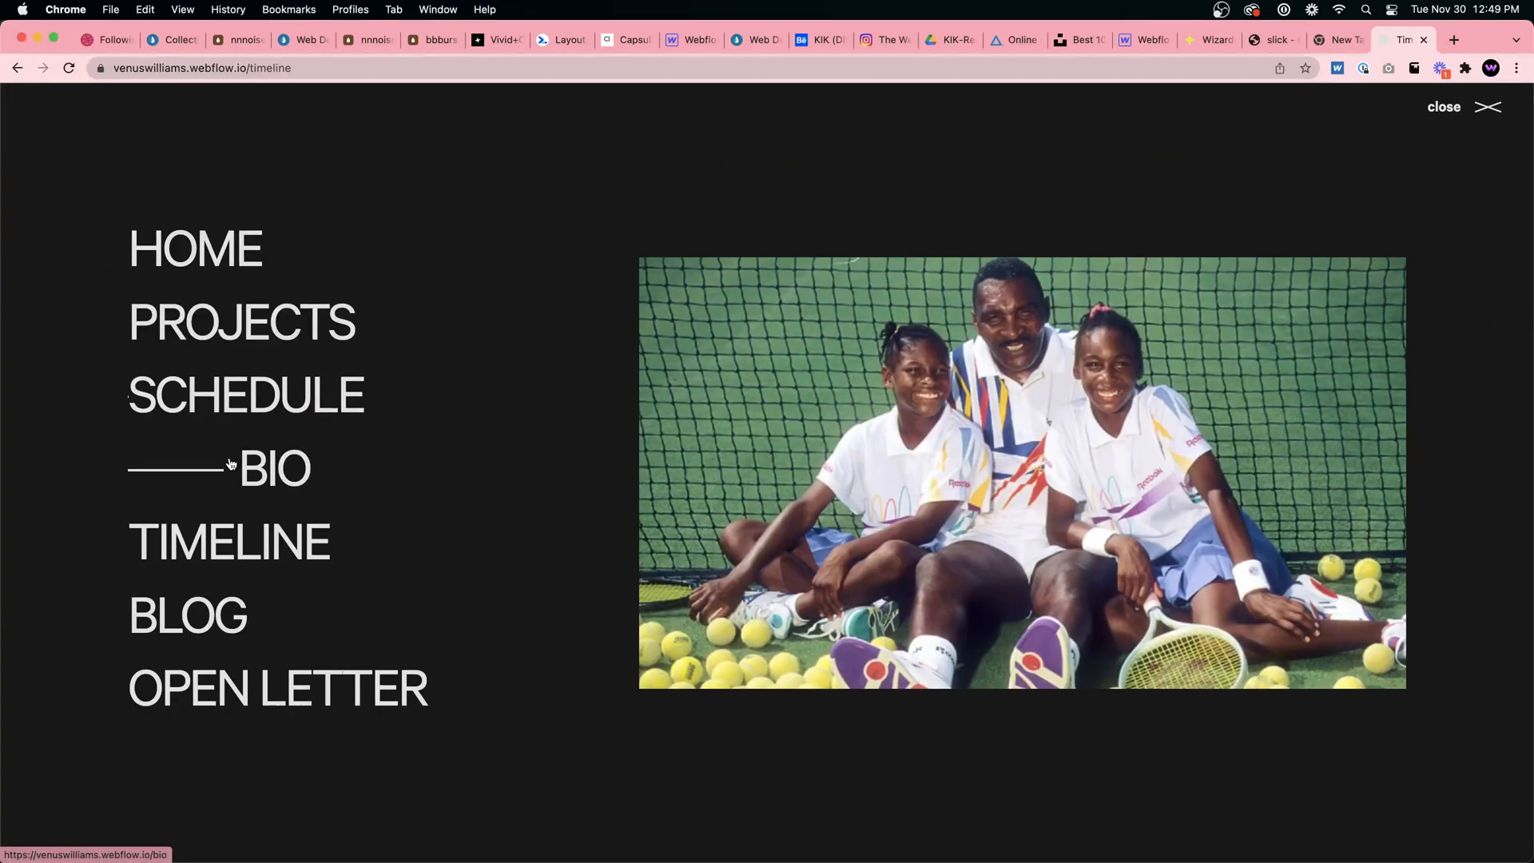
left_click(250, 463)
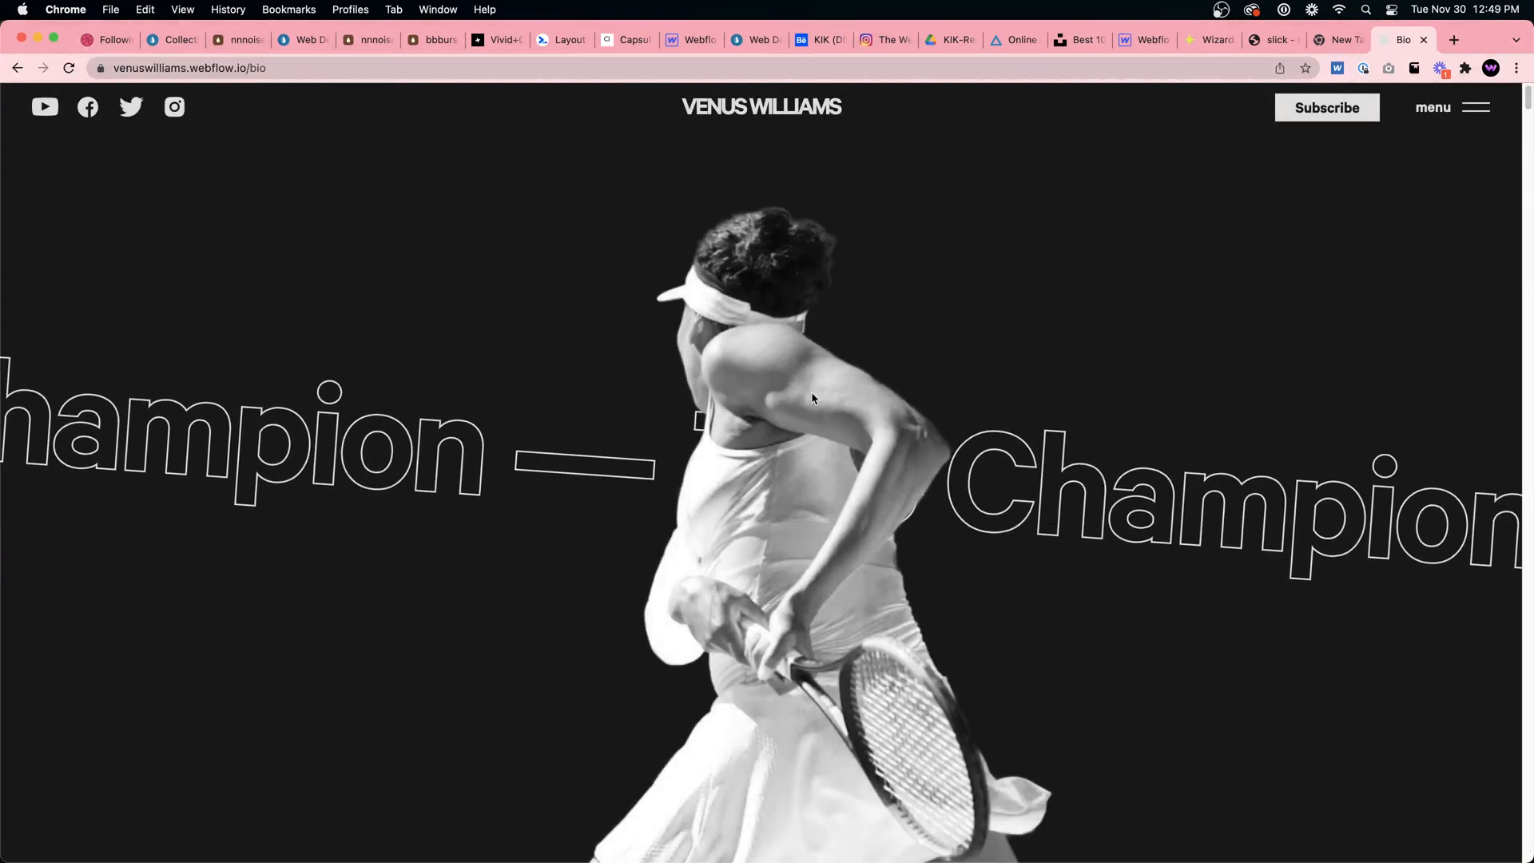
scroll(812, 391, "down", 3)
scroll(812, 397, "down", 3)
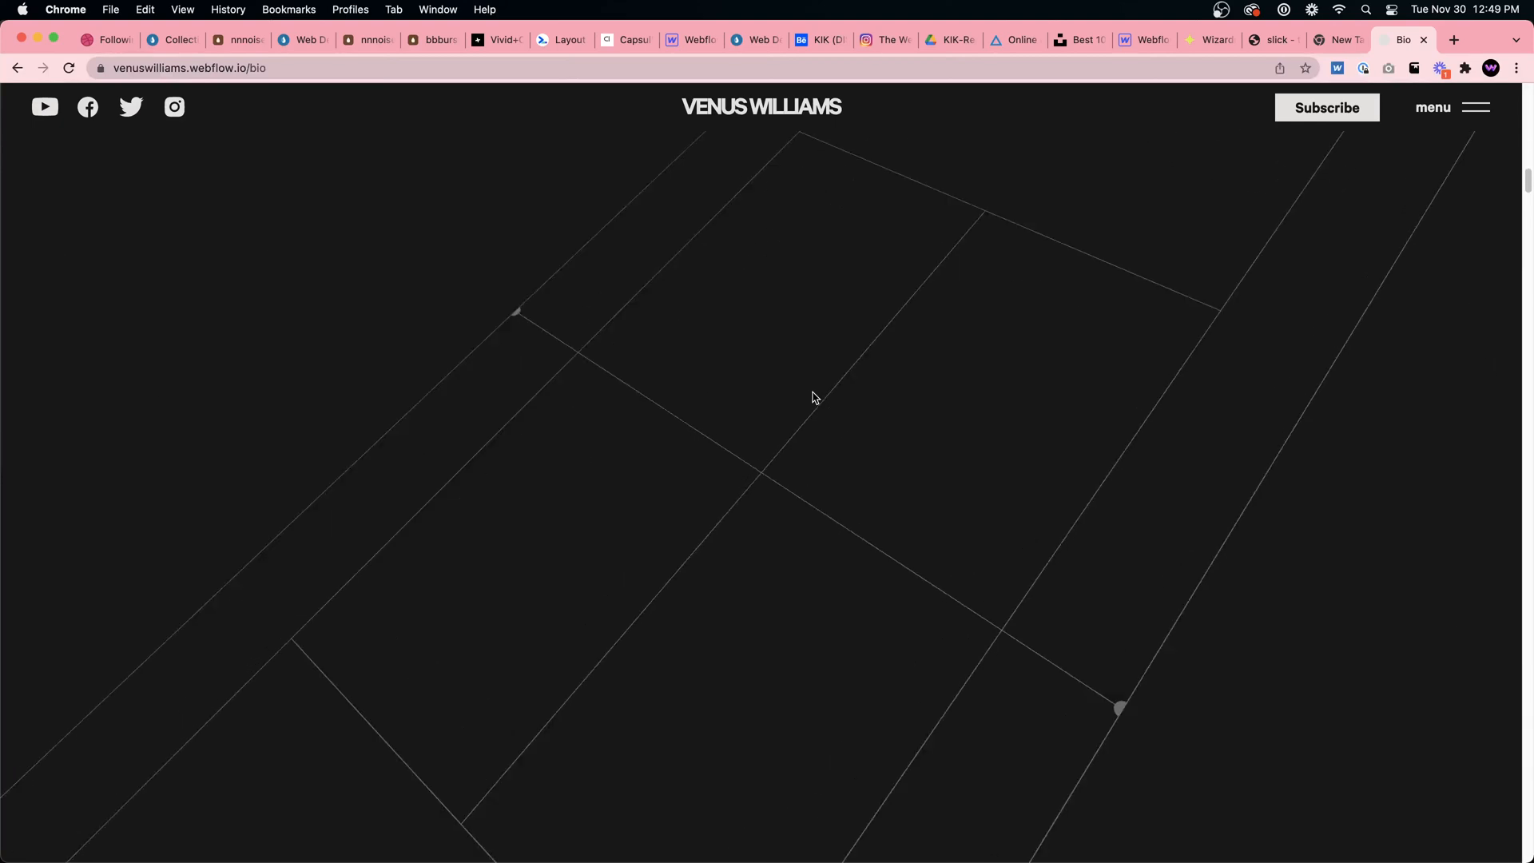
scroll(815, 398, "down", 3)
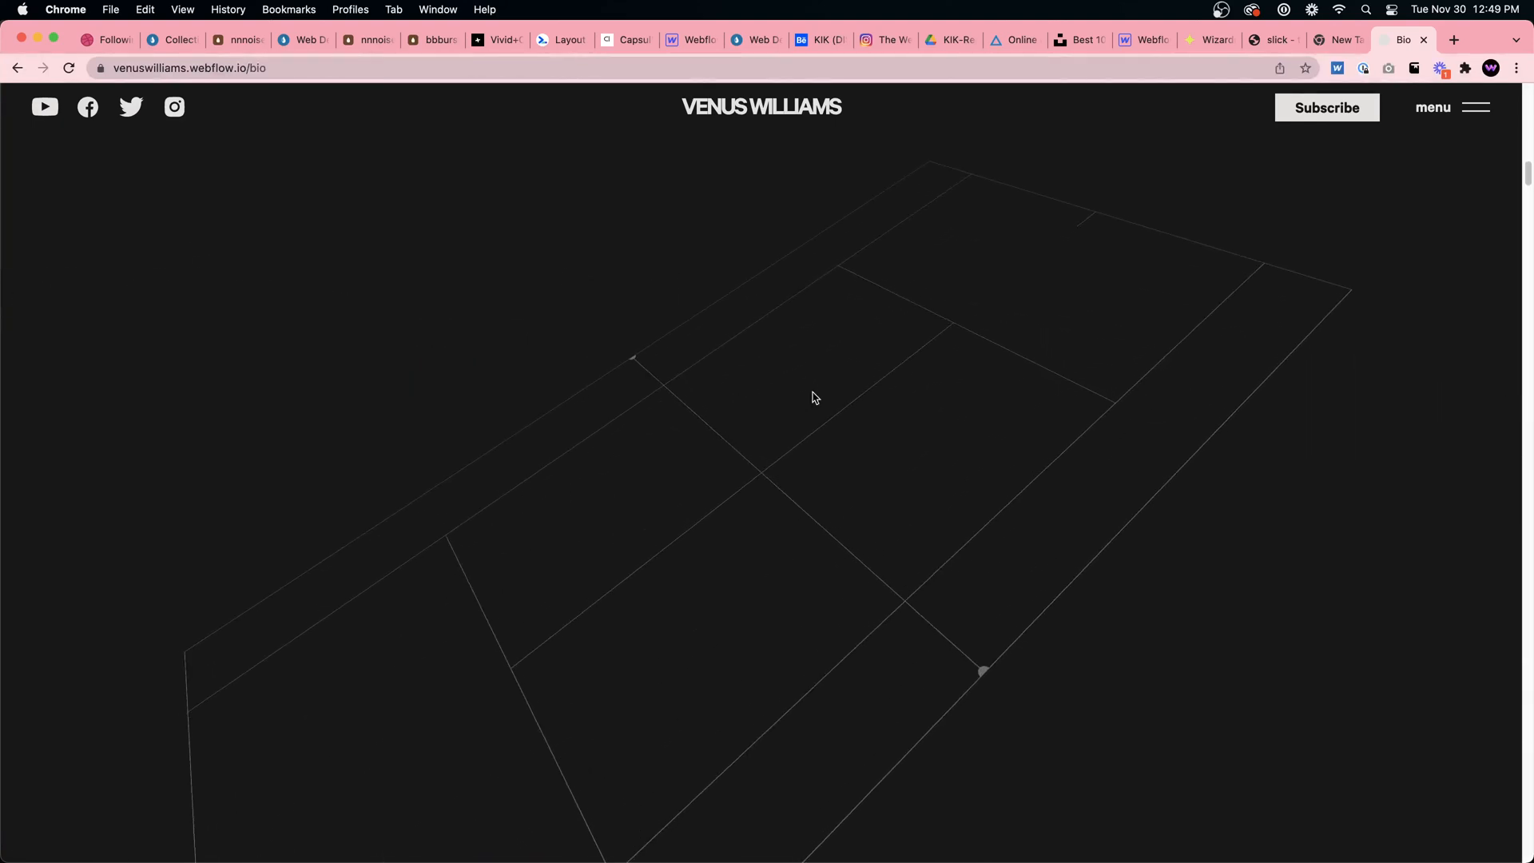
scroll(814, 397, "down", 2)
scroll(815, 398, "down", 2)
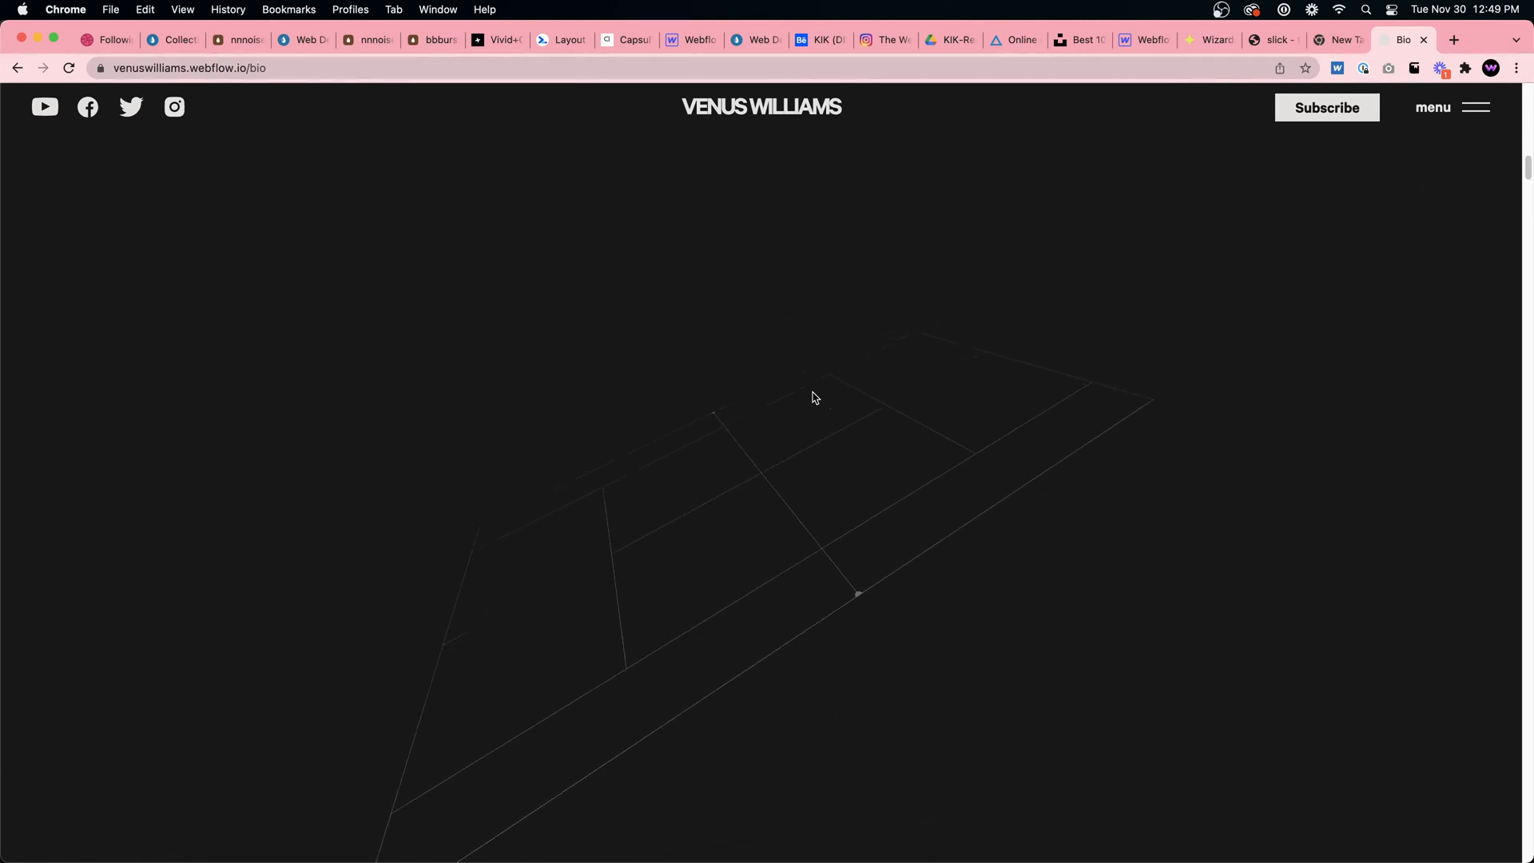
scroll(815, 398, "down", 5)
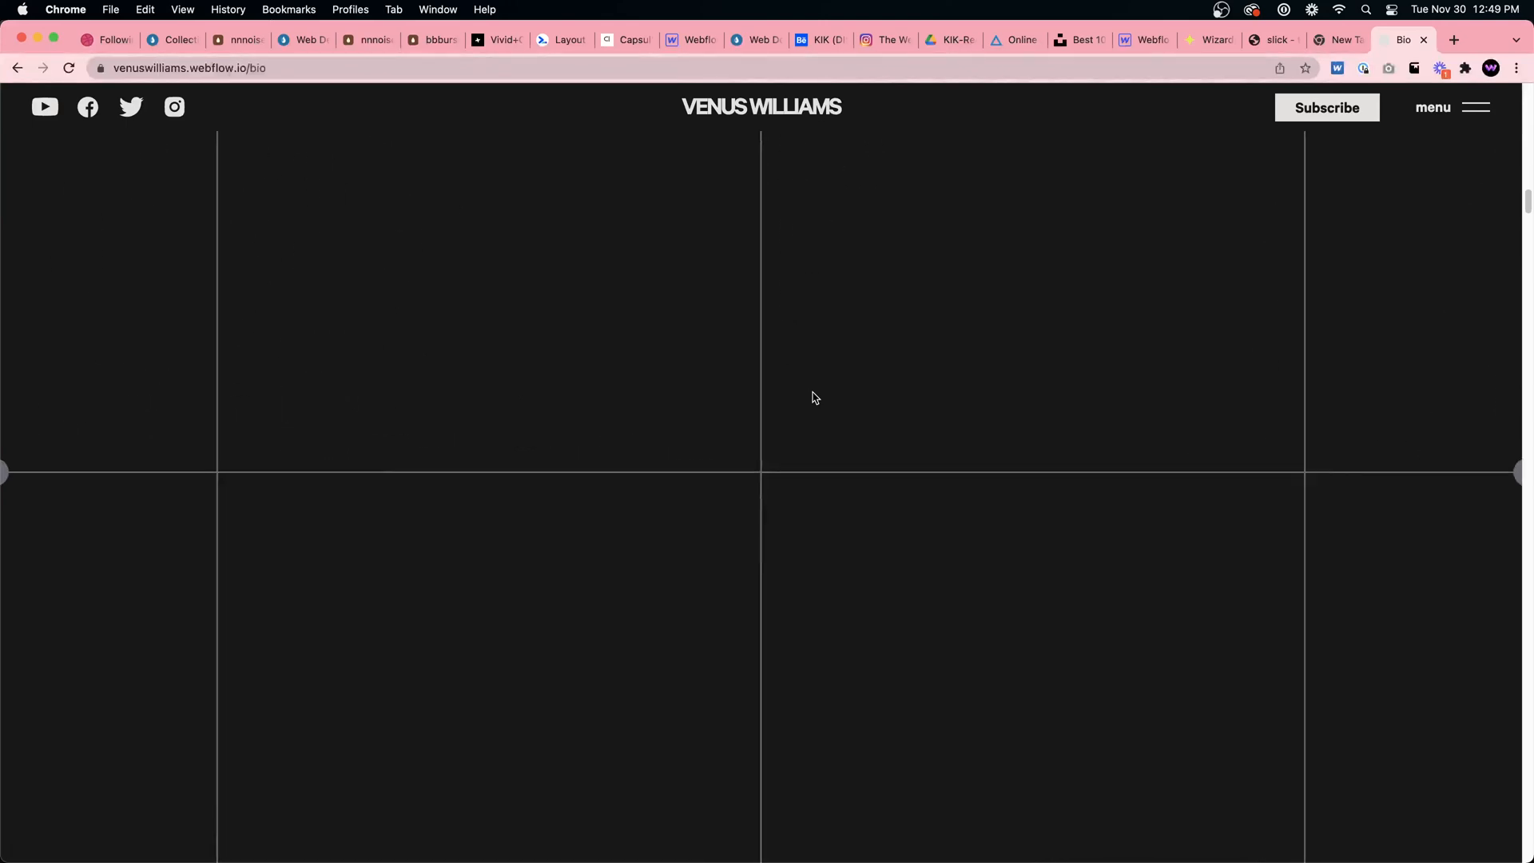
scroll(814, 397, "down", 5)
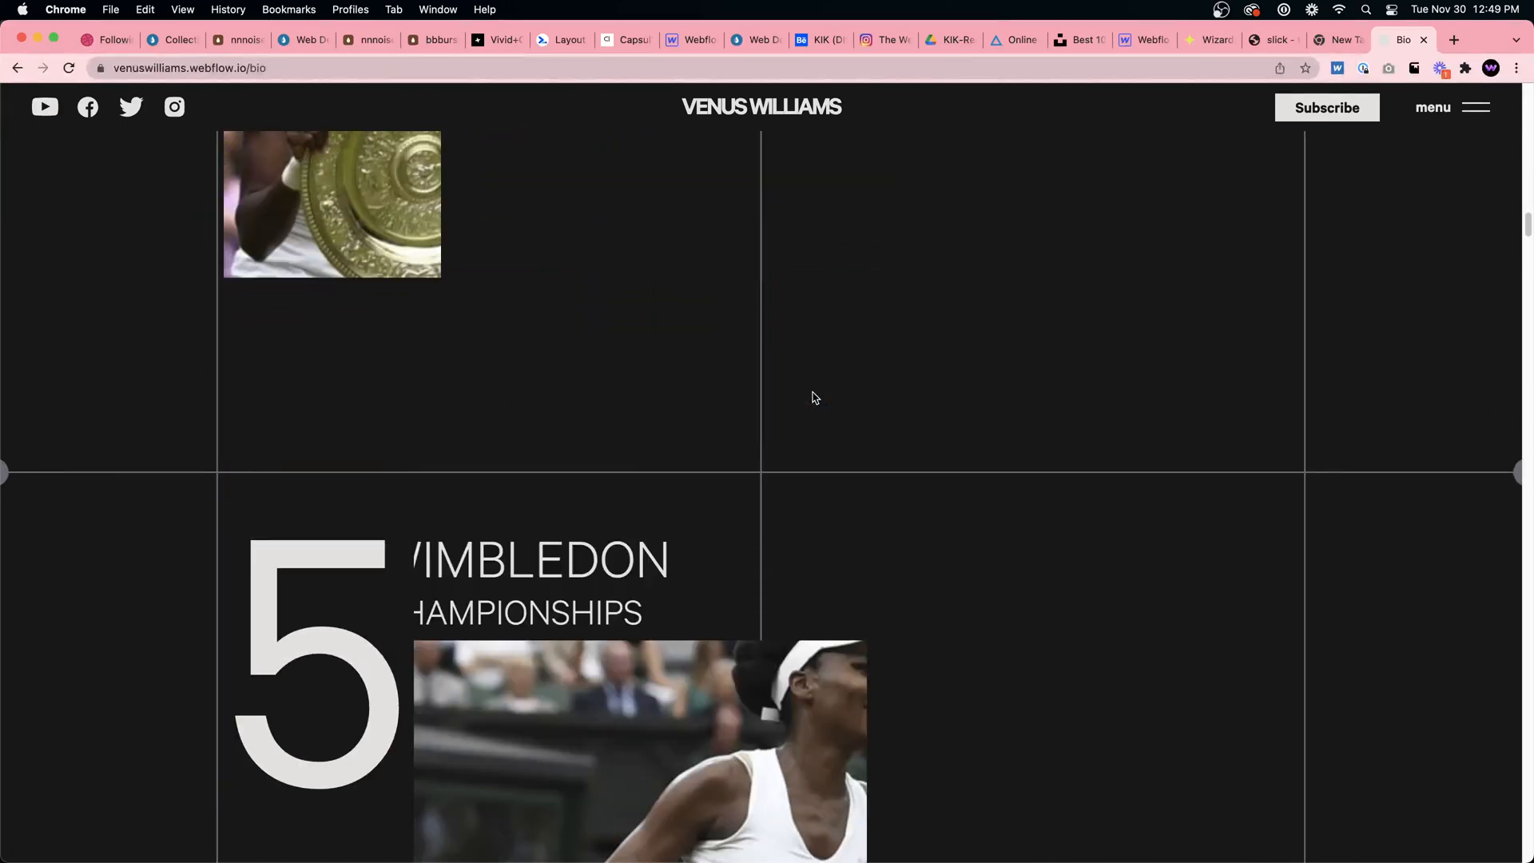
scroll(814, 398, "up", 6)
scroll(814, 398, "up", 5)
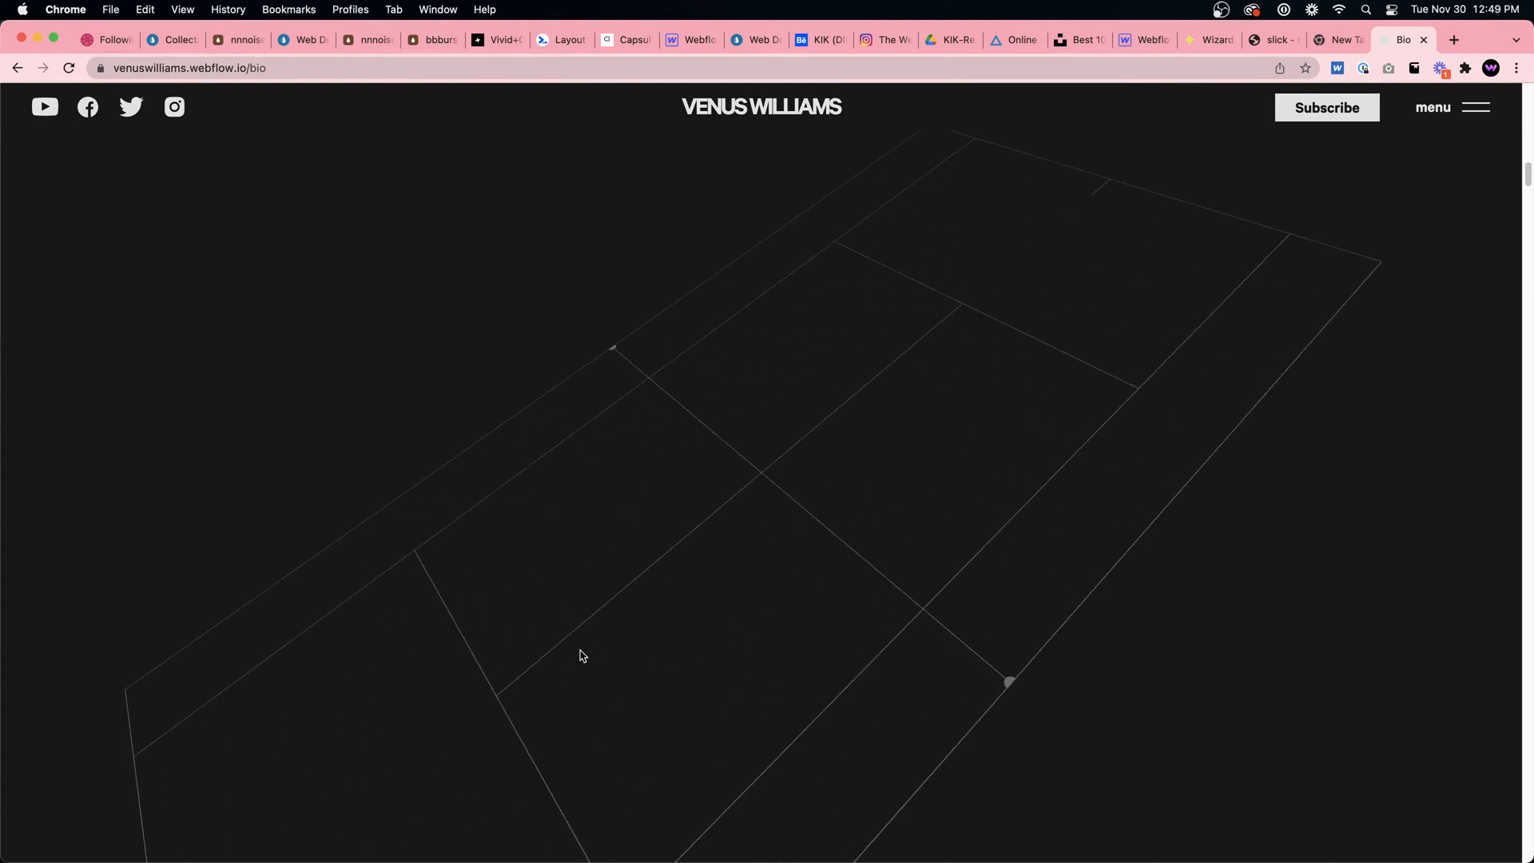
Examine how the Bio page's 3D tennis court rotates into a flat grid leading to the championship entries and tilting photos
scroll(849, 503, "down", 3)
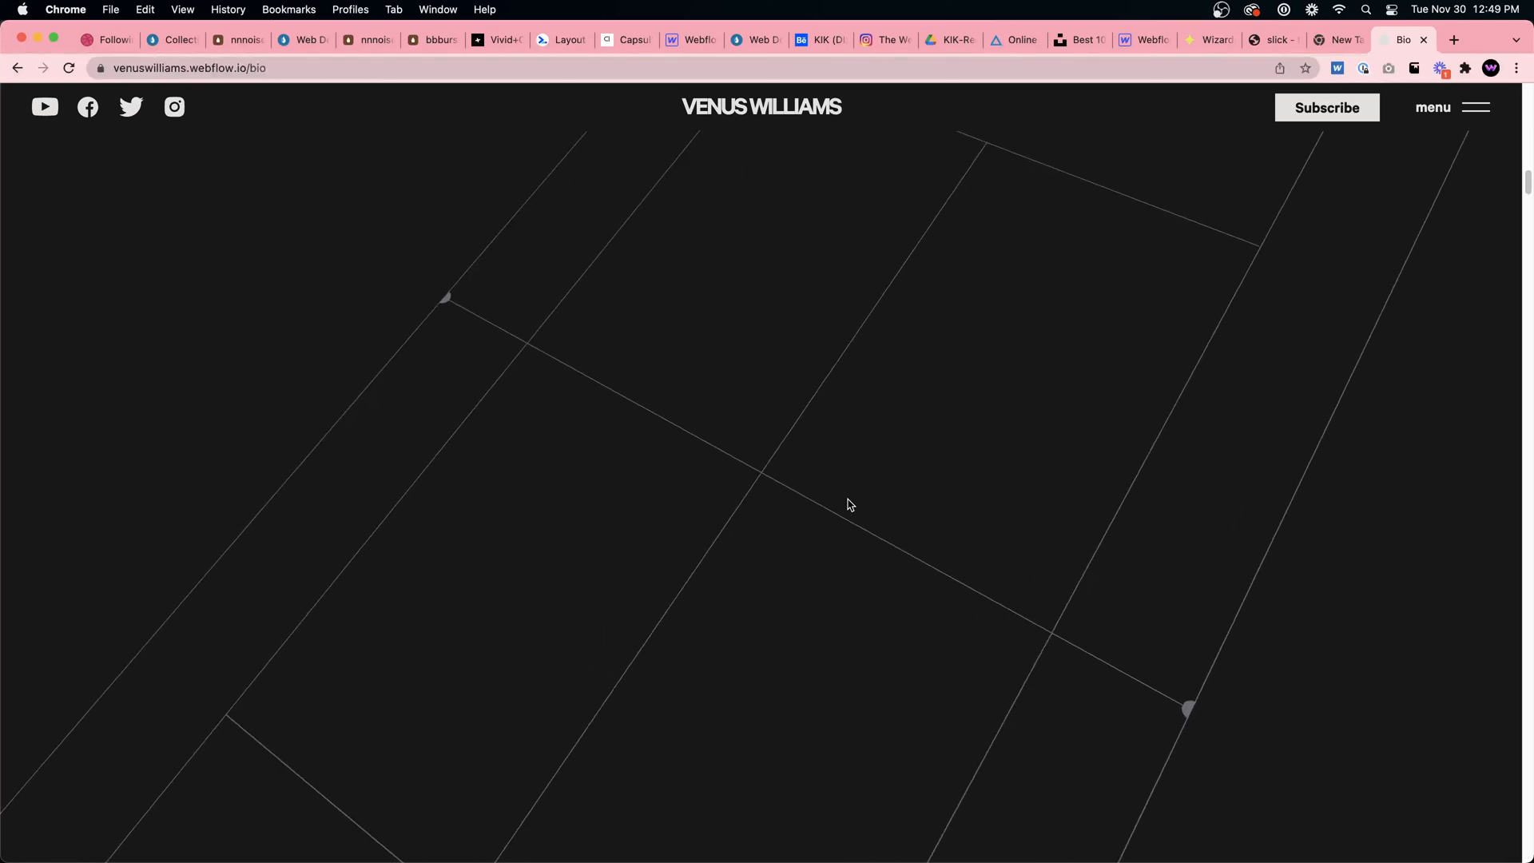
scroll(850, 504, "down", 5)
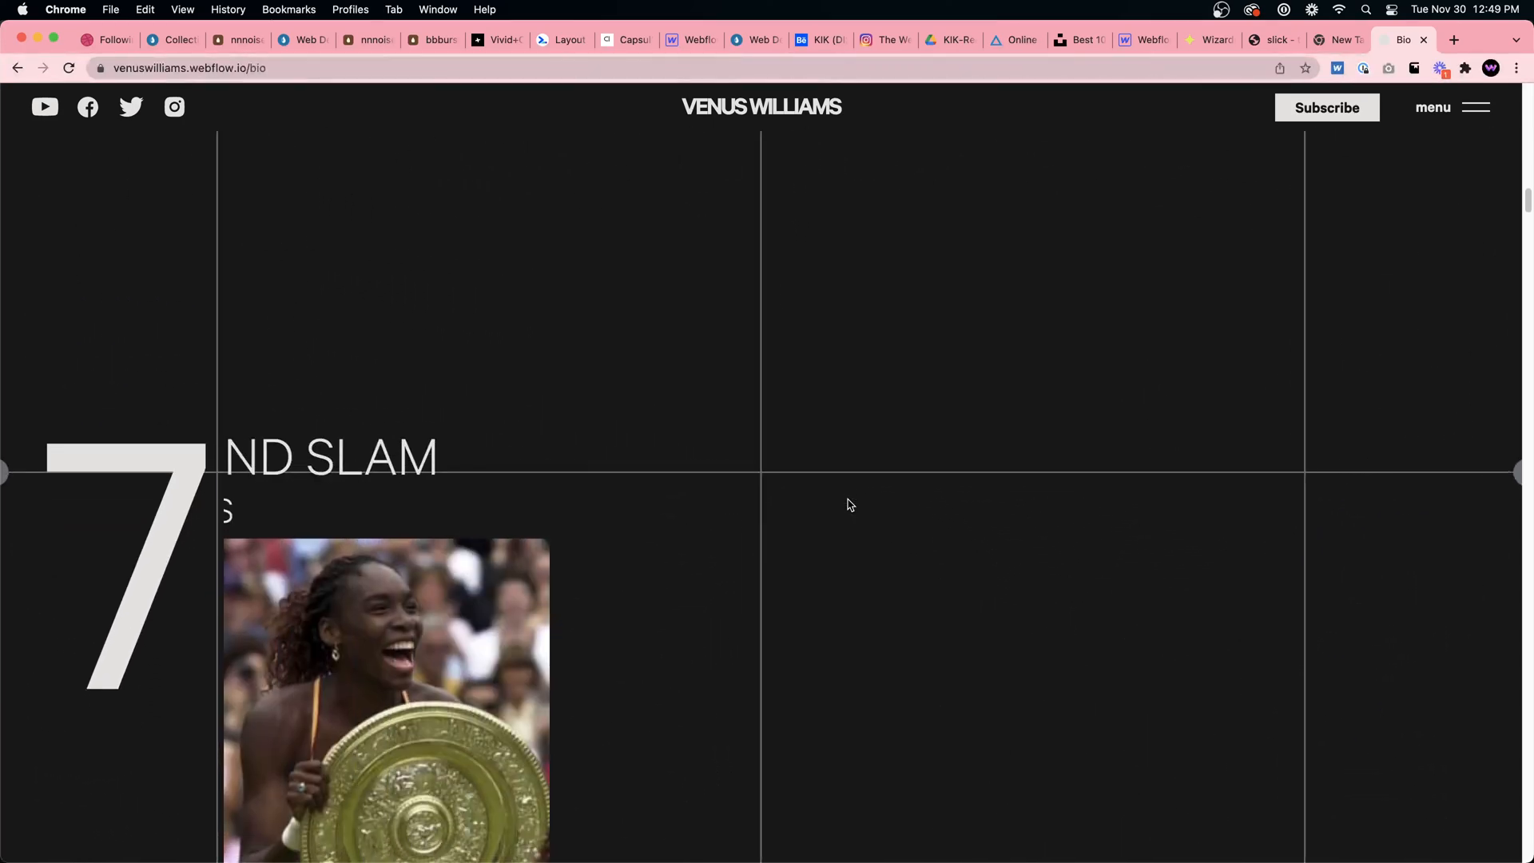
scroll(850, 505, "down", 5)
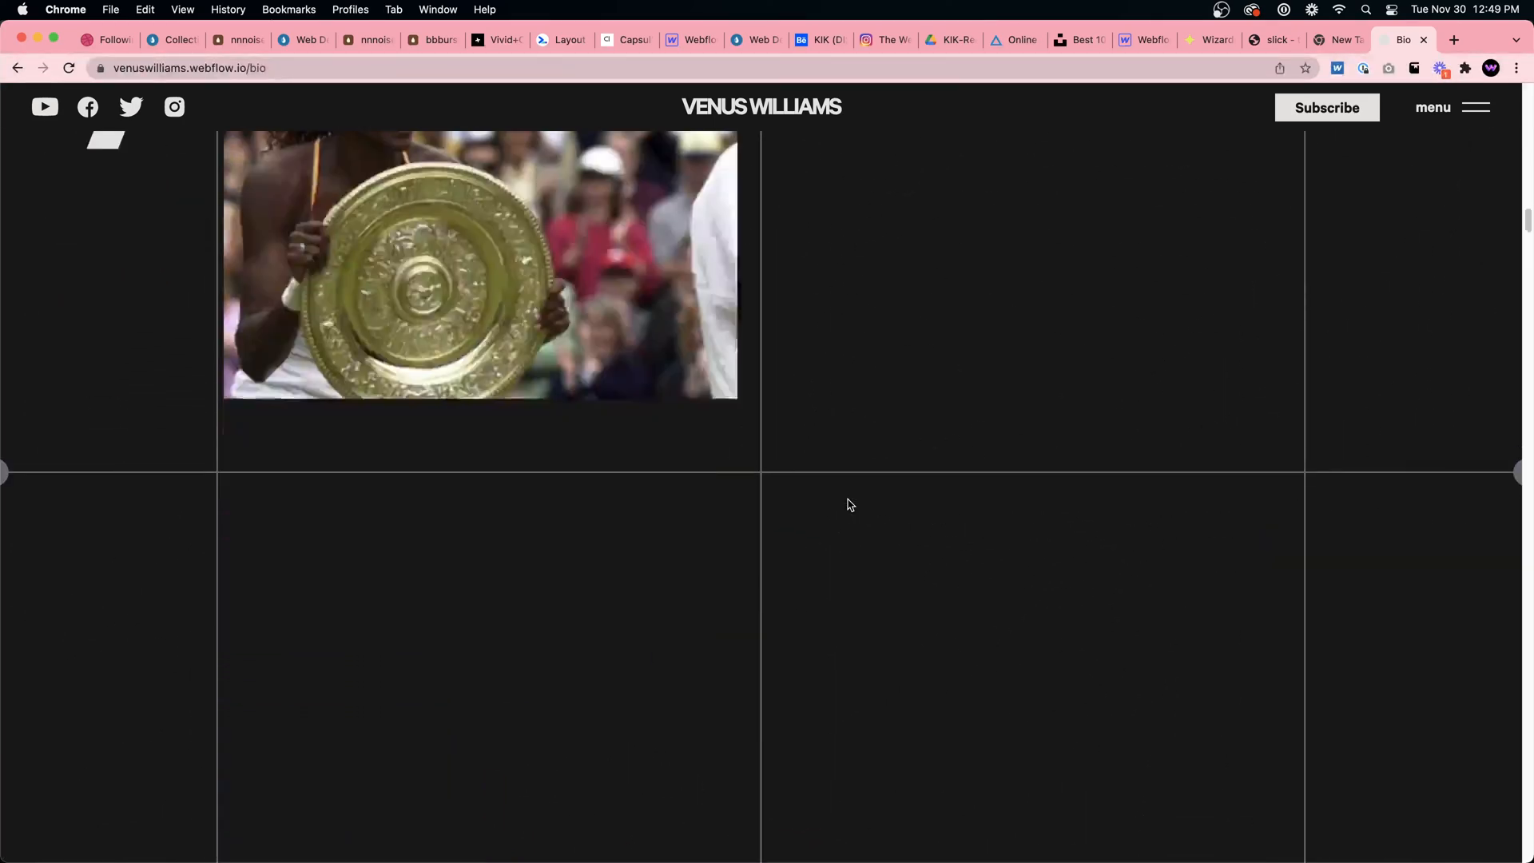
scroll(850, 505, "down", 5)
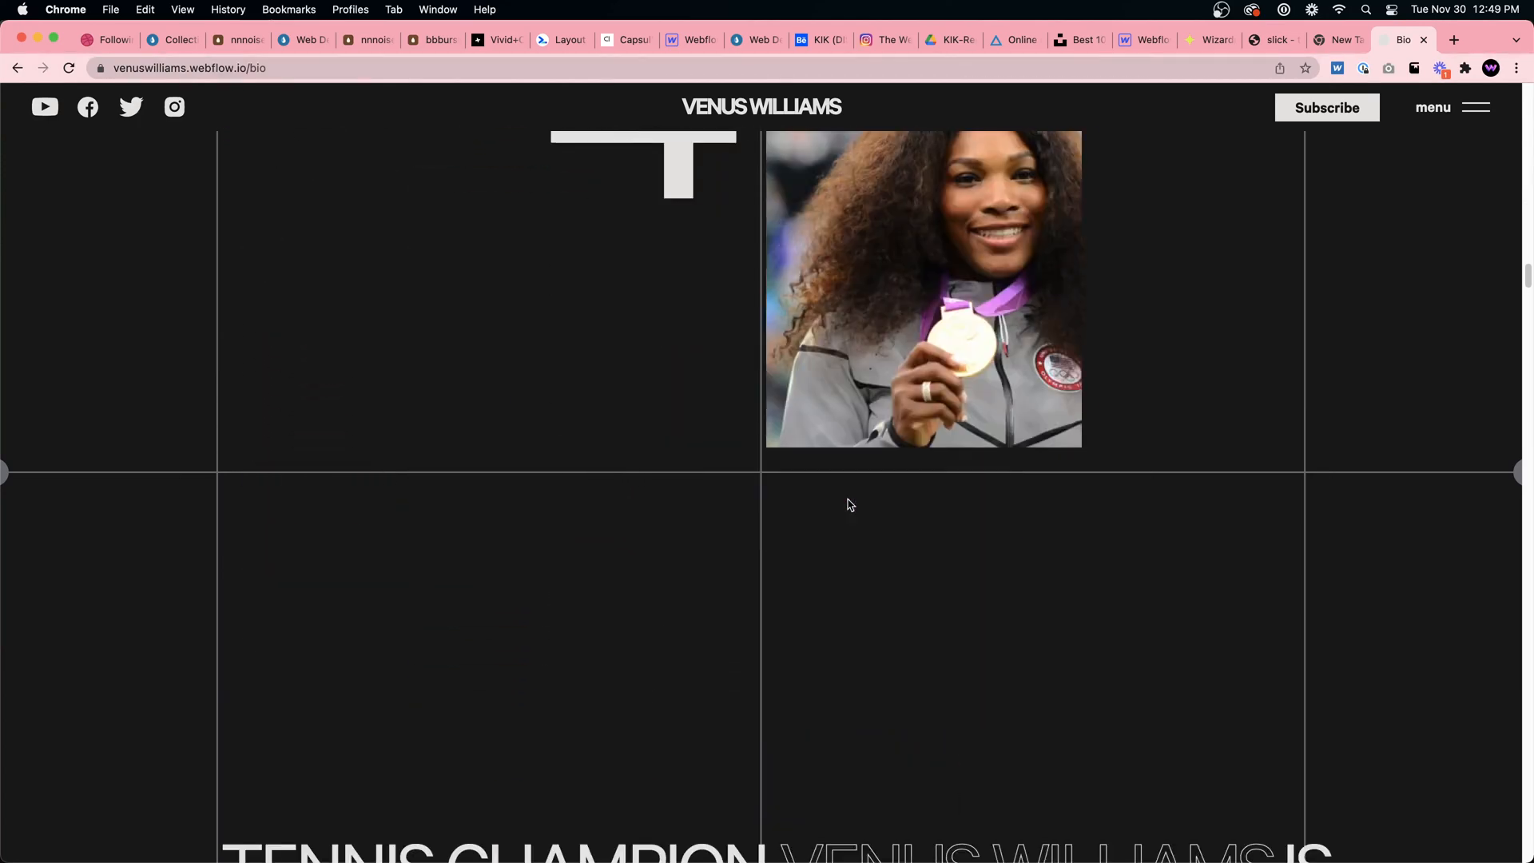
scroll(850, 504, "down", 5)
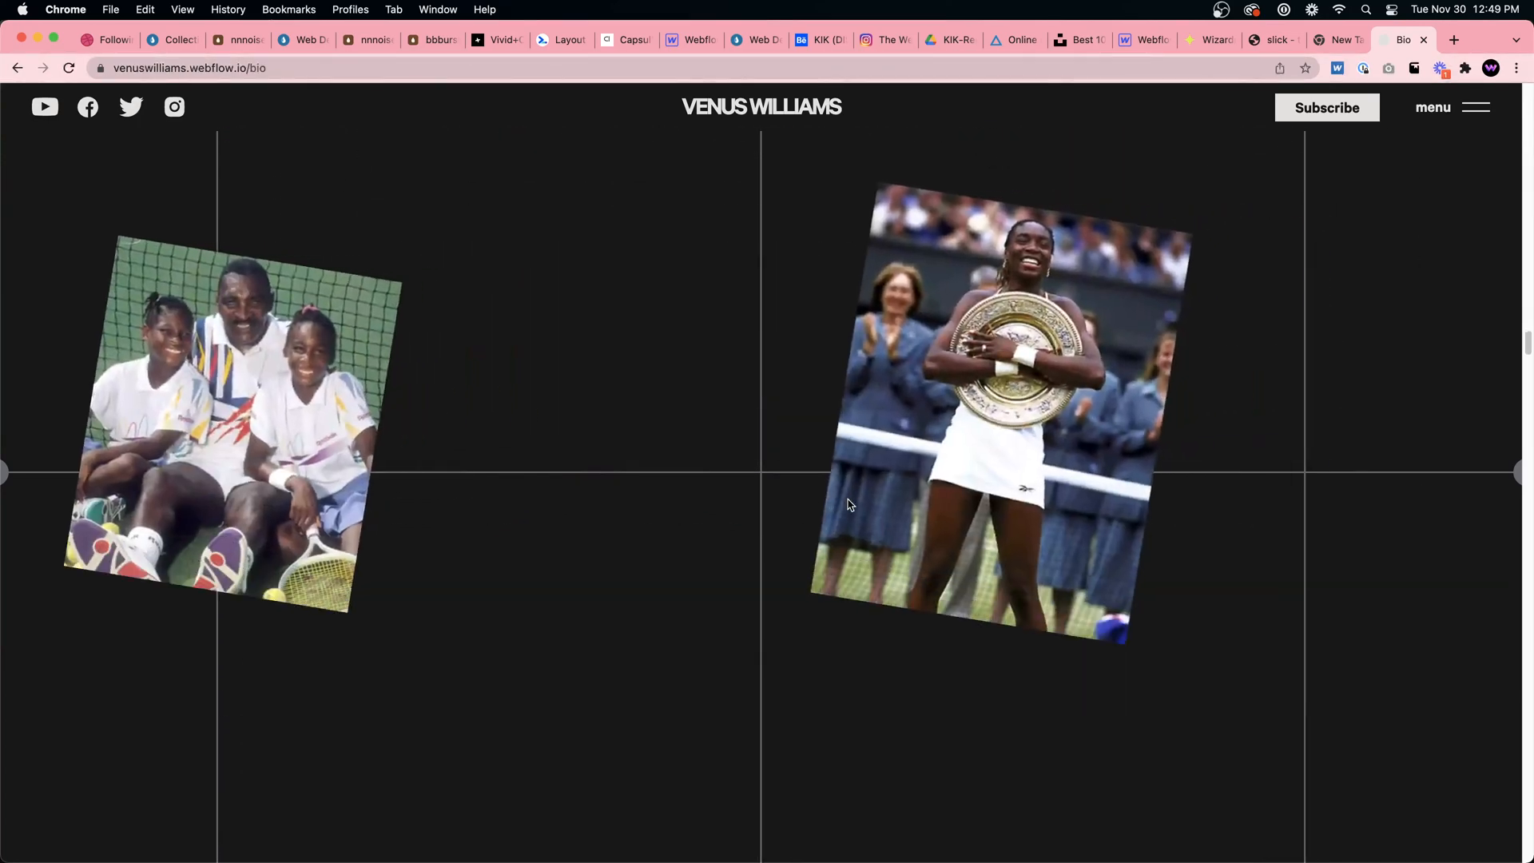
scroll(850, 504, "down", 5)
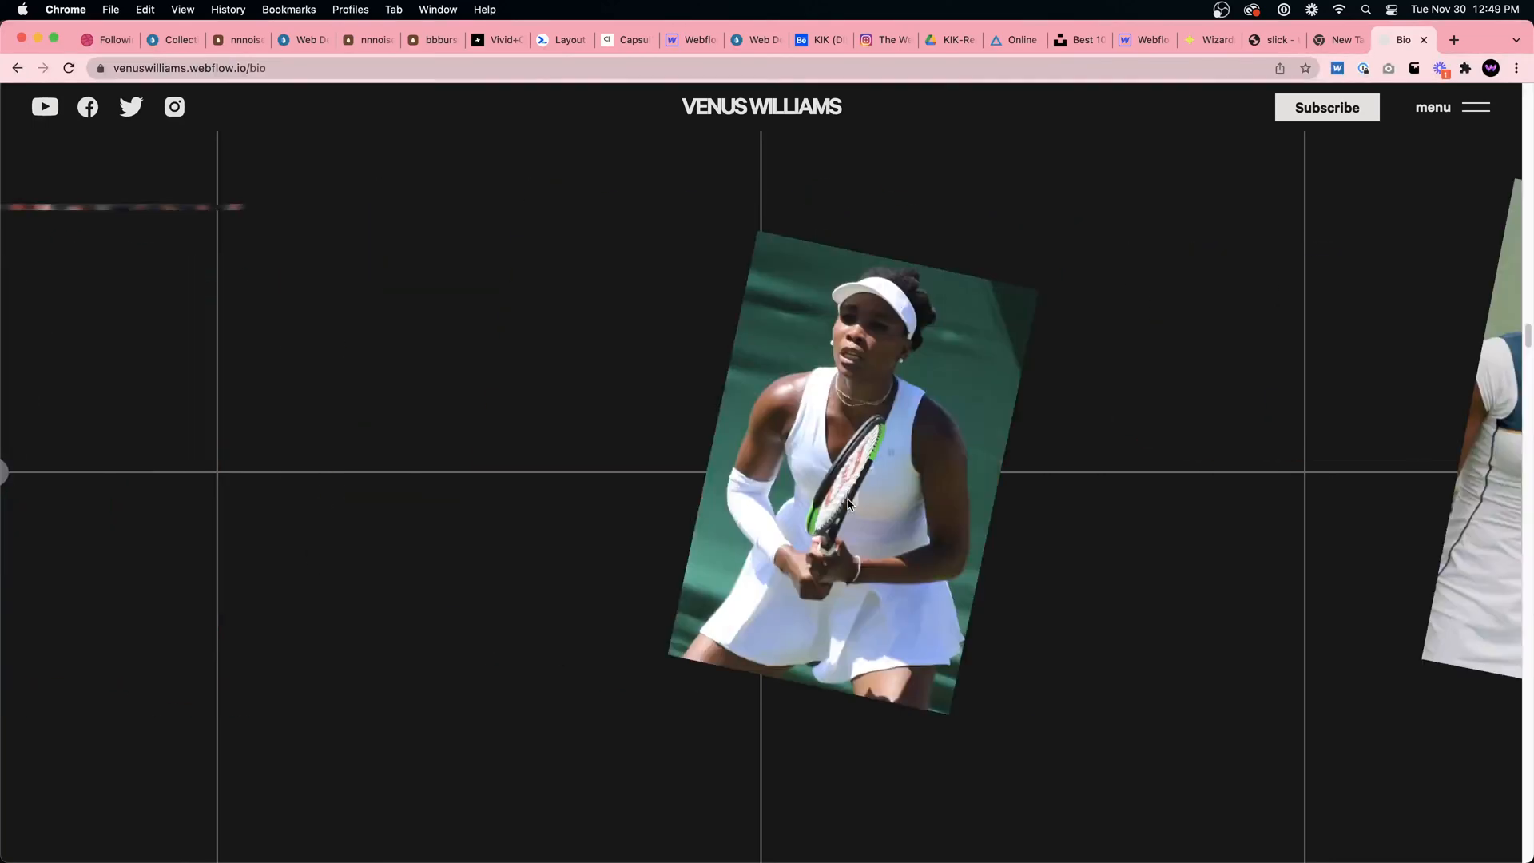
scroll(850, 505, "down", 5)
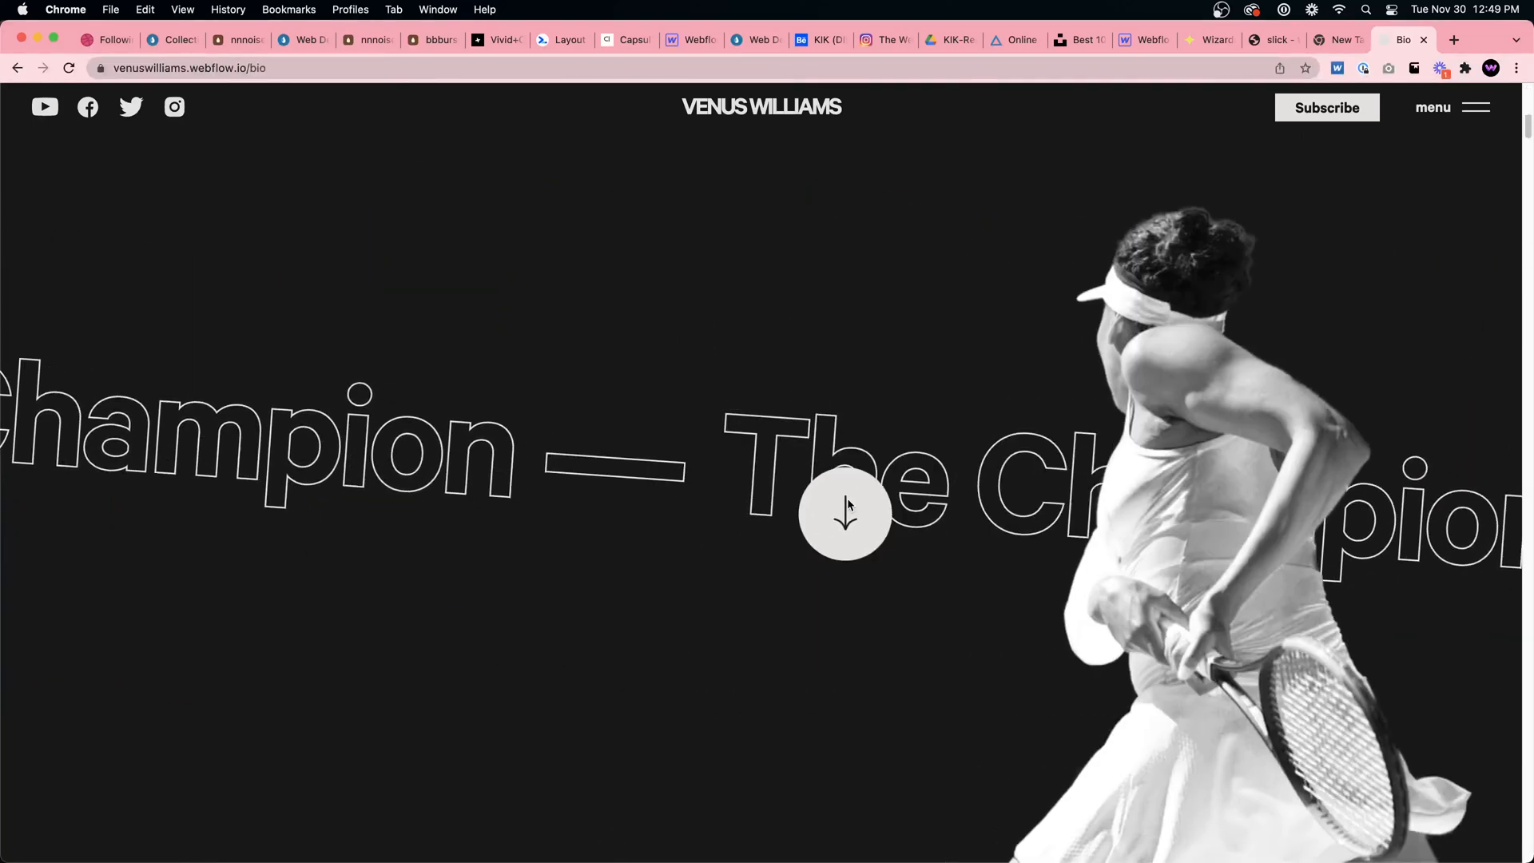
Review the Bio page's scroll animations again from the Champion hero through the Off-Court and equal pay sections to the footer
scroll(850, 504, "down", 5)
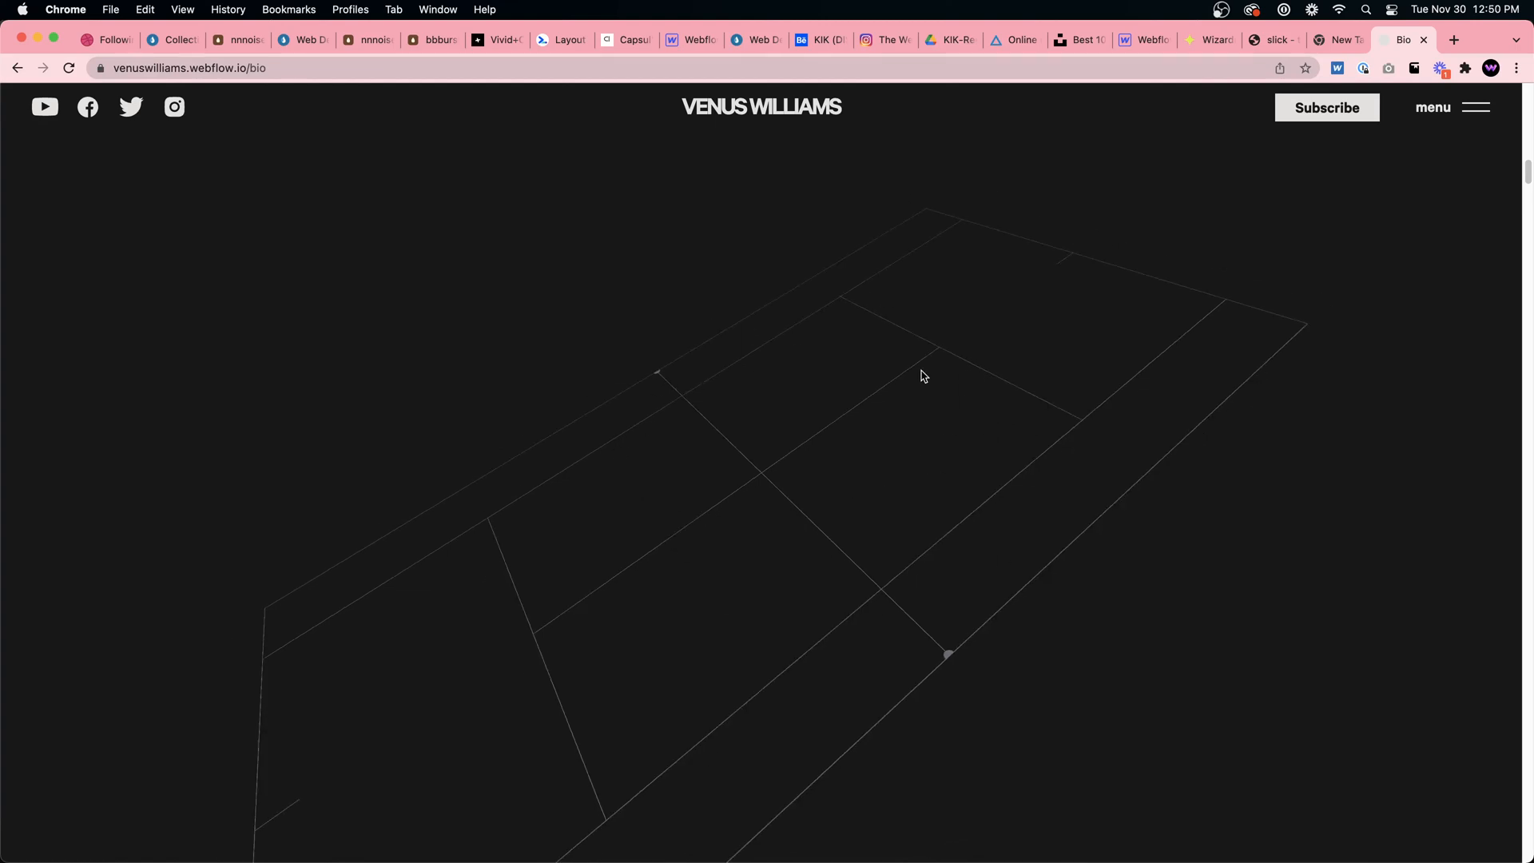
scroll(917, 375, "down", 10)
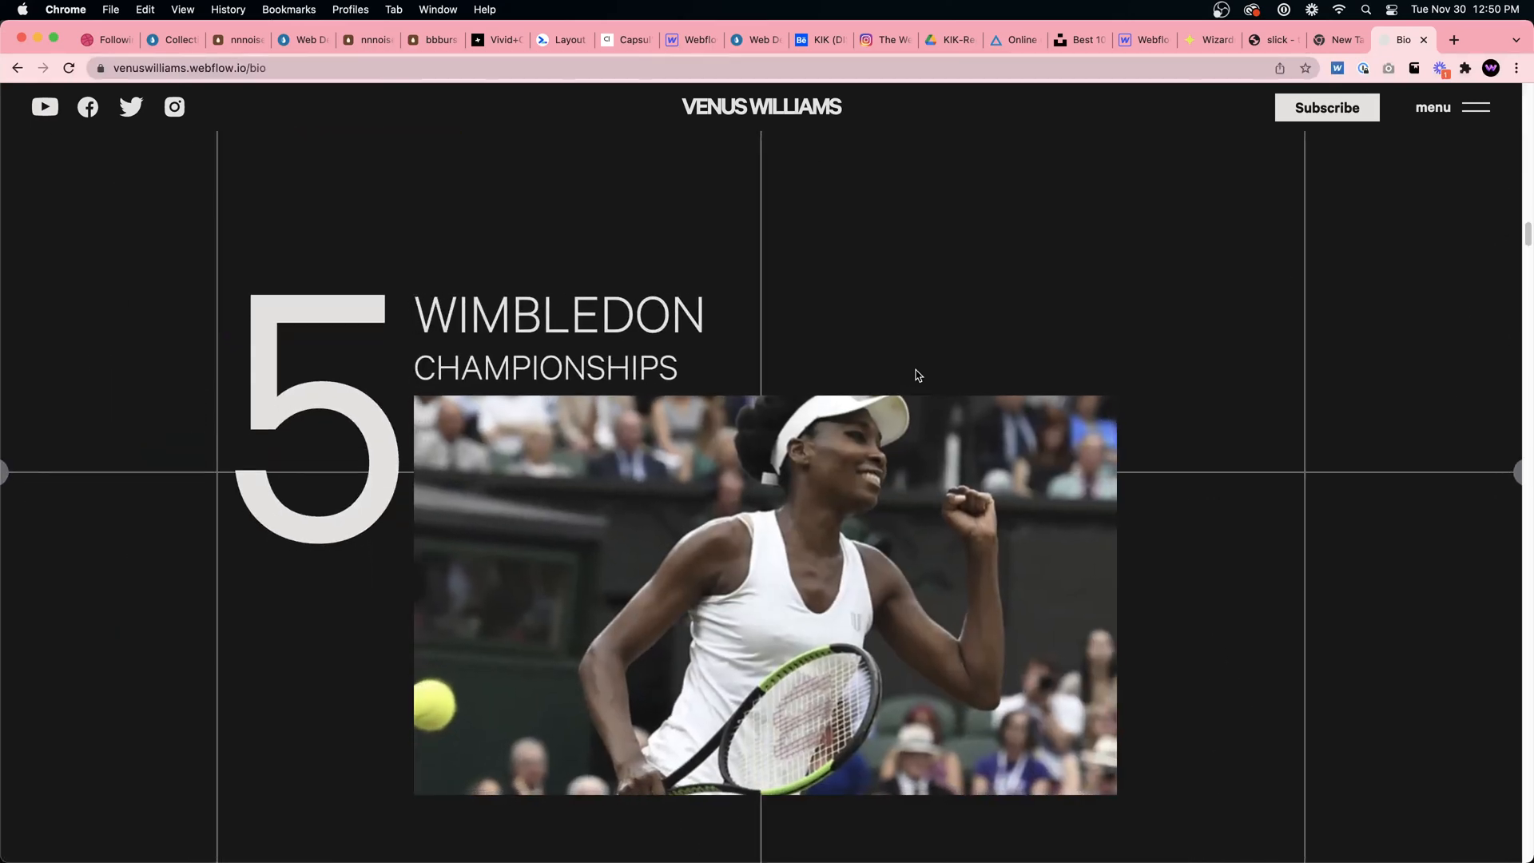
scroll(979, 373, "down", 10)
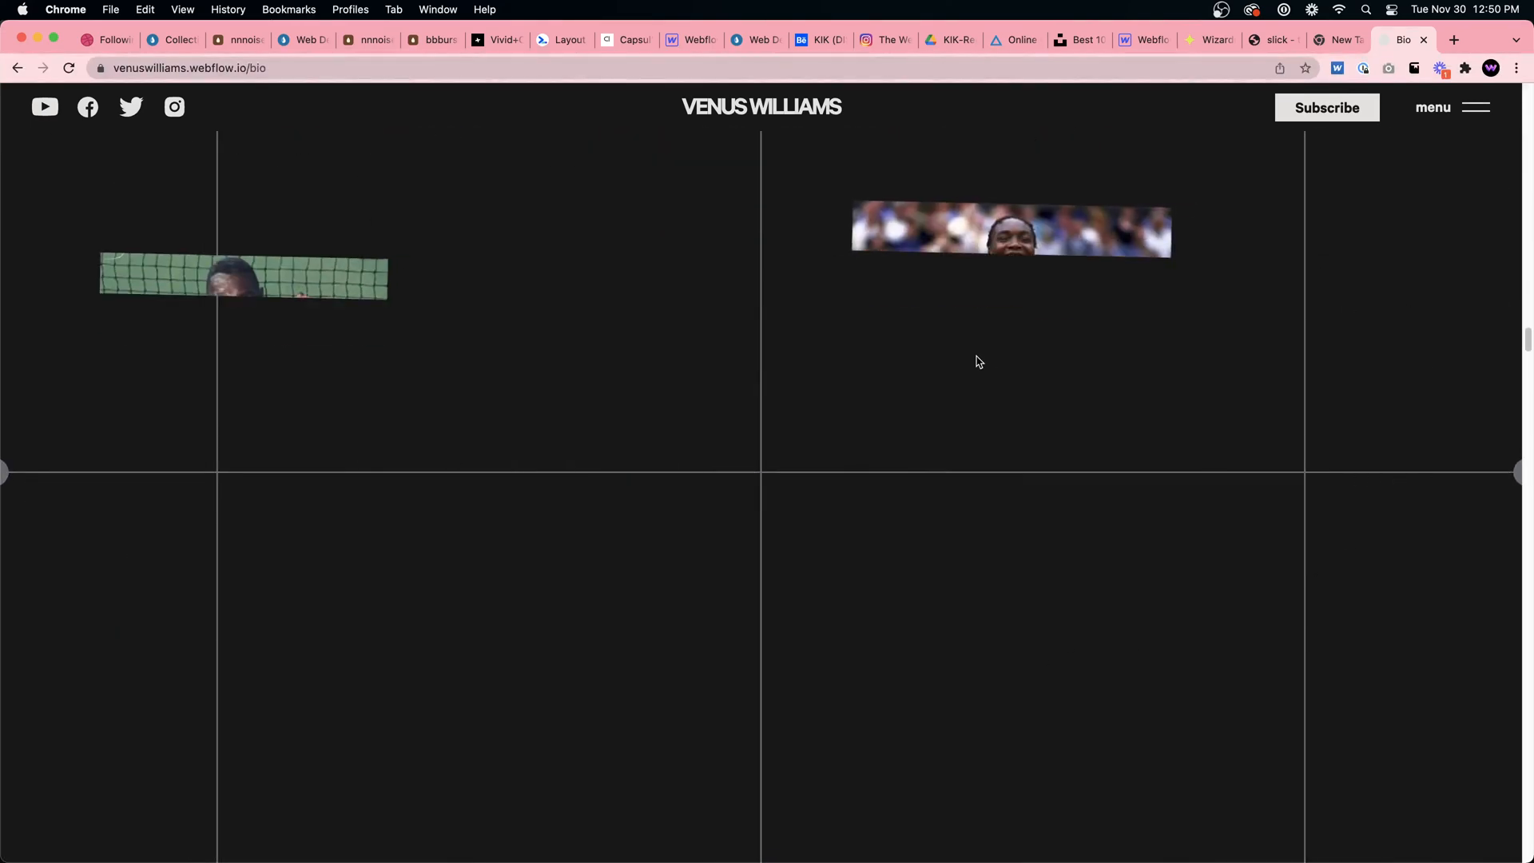
scroll(979, 362, "down", 10)
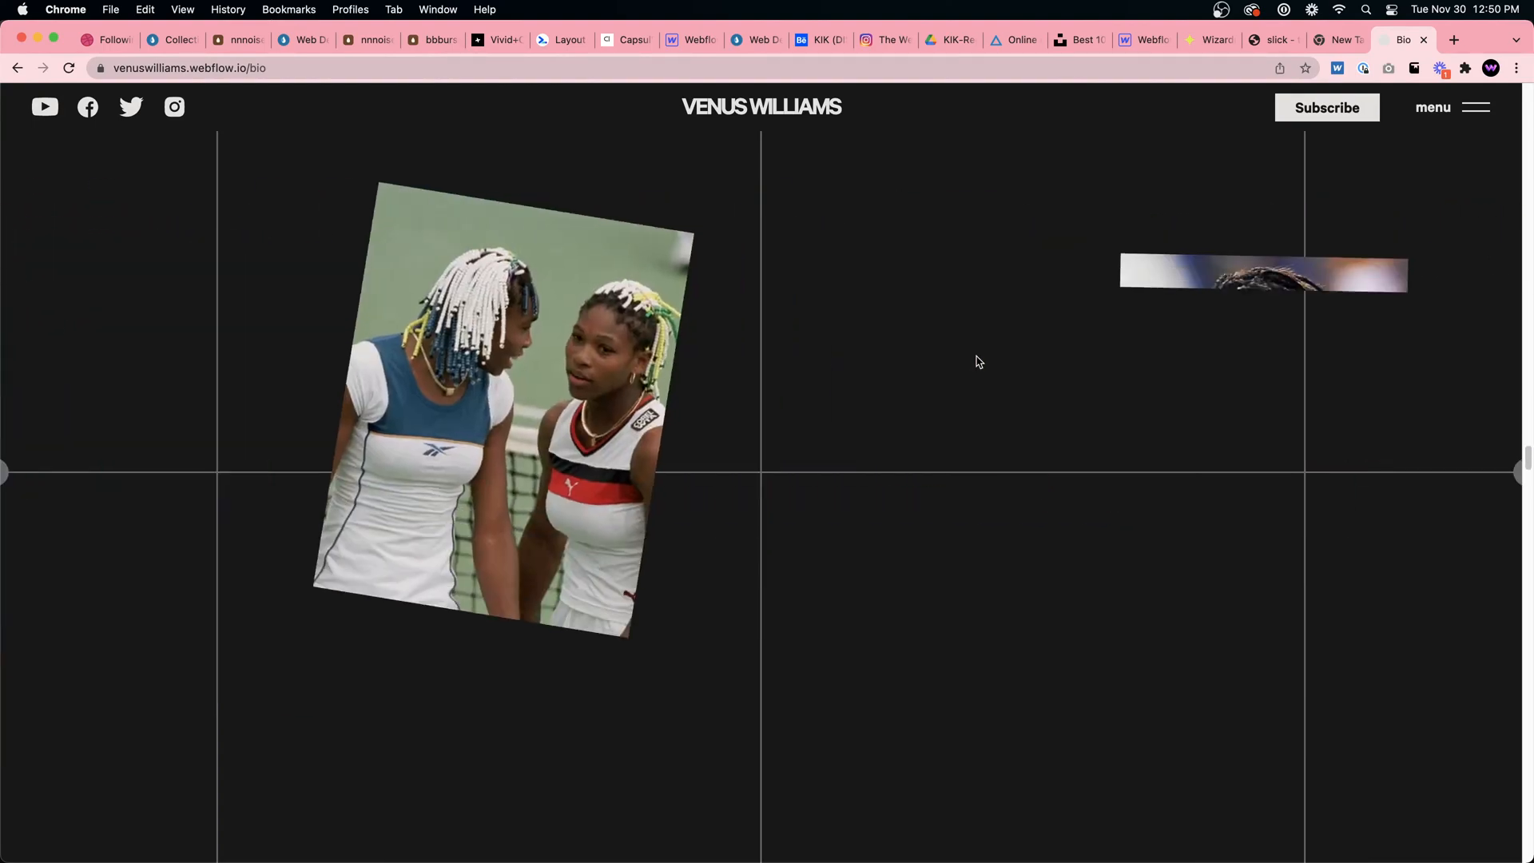
scroll(979, 362, "down", 10)
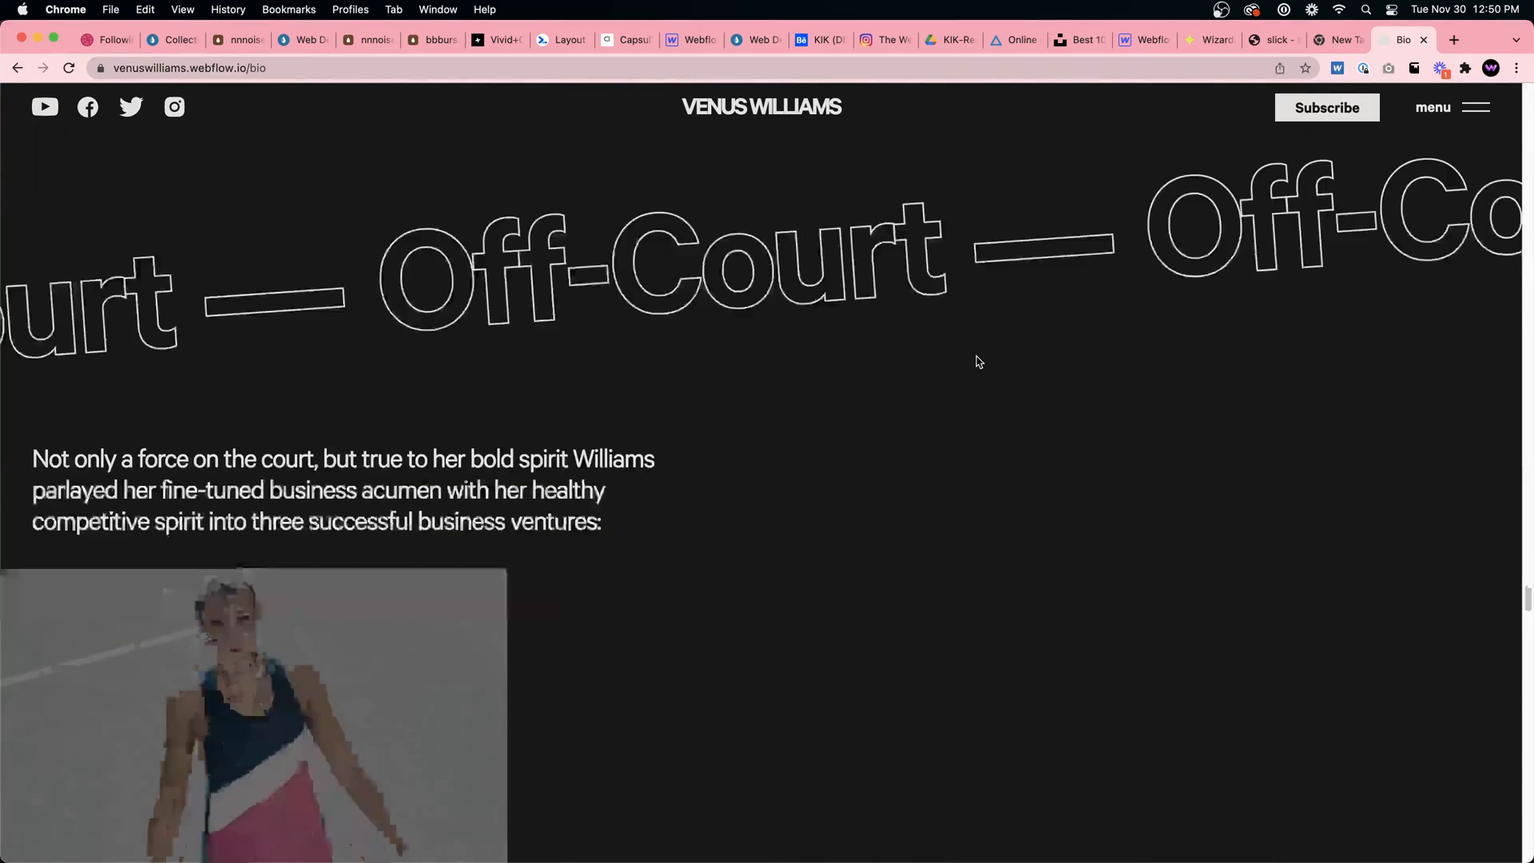
scroll(978, 362, "down", 10)
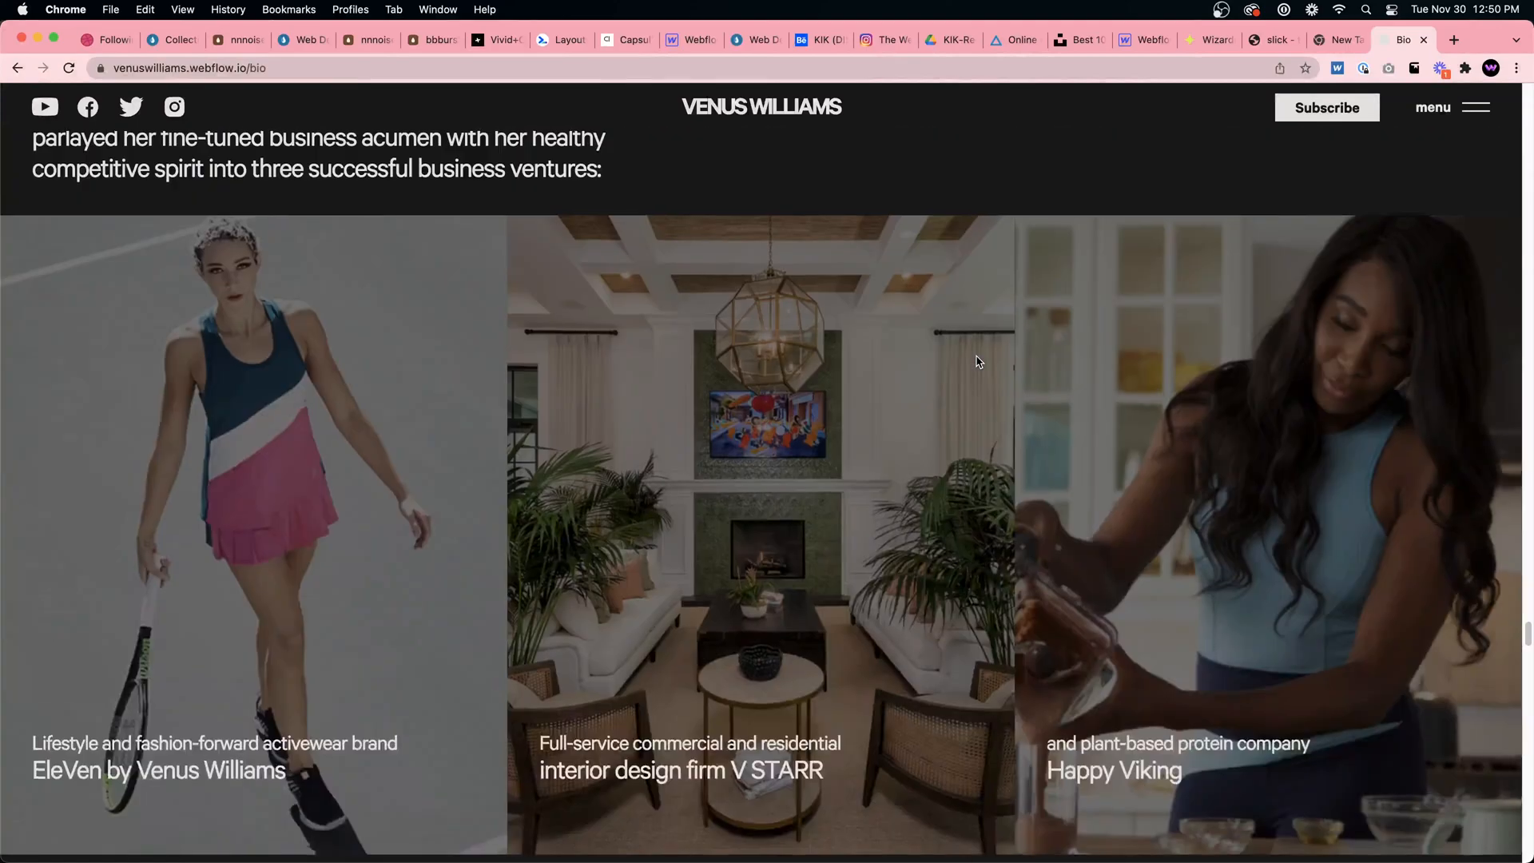
scroll(978, 362, "down", 10)
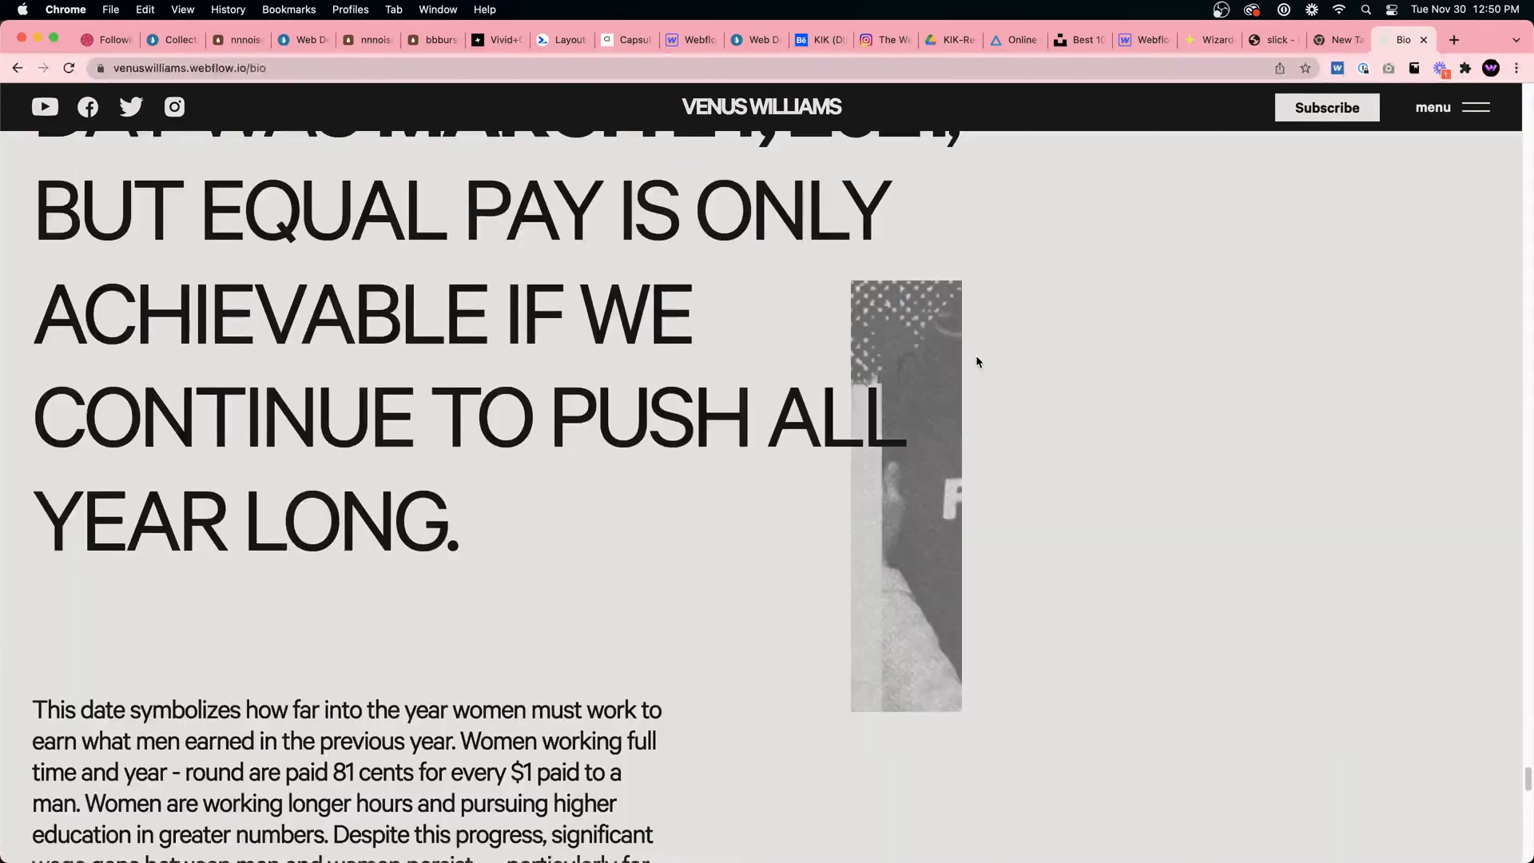
scroll(979, 360, "down", 10)
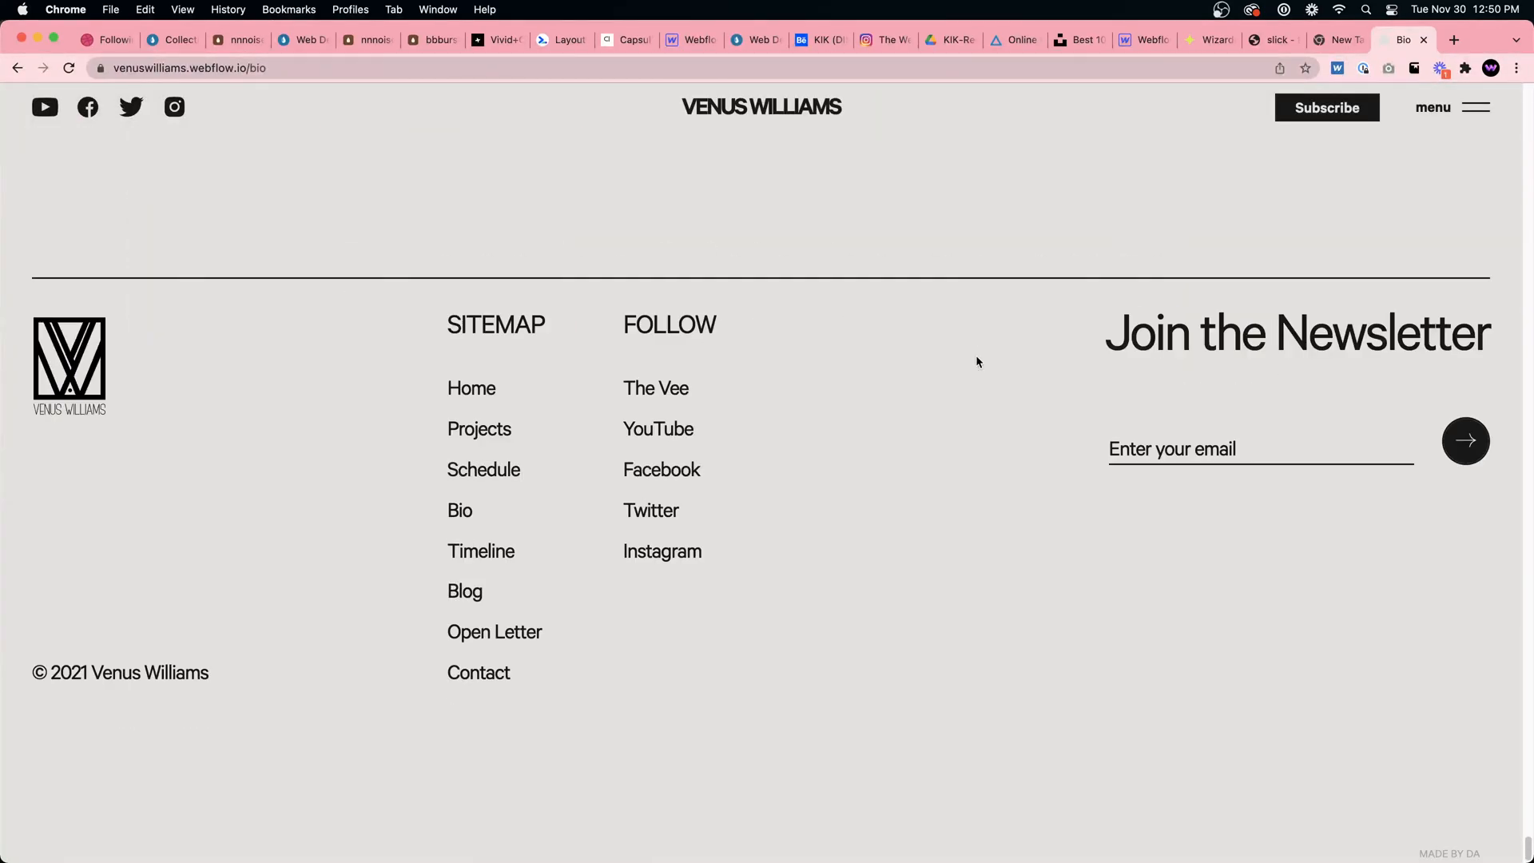
Go to the site's Timeline page and examine how the Accomplishments entries move sideways from 1994 to 2000
left_click(1449, 111)
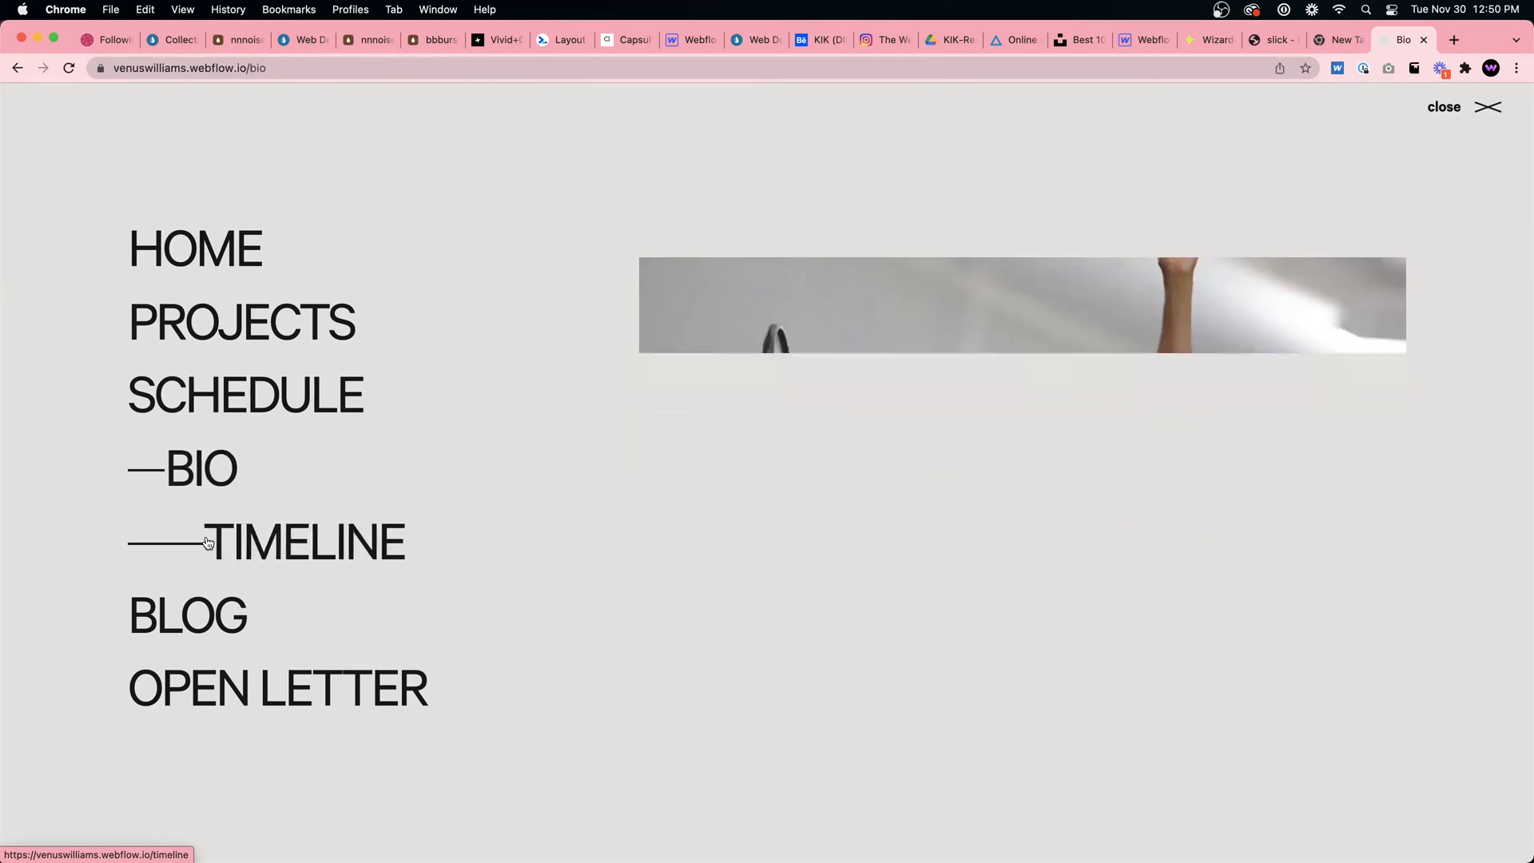
left_click(205, 537)
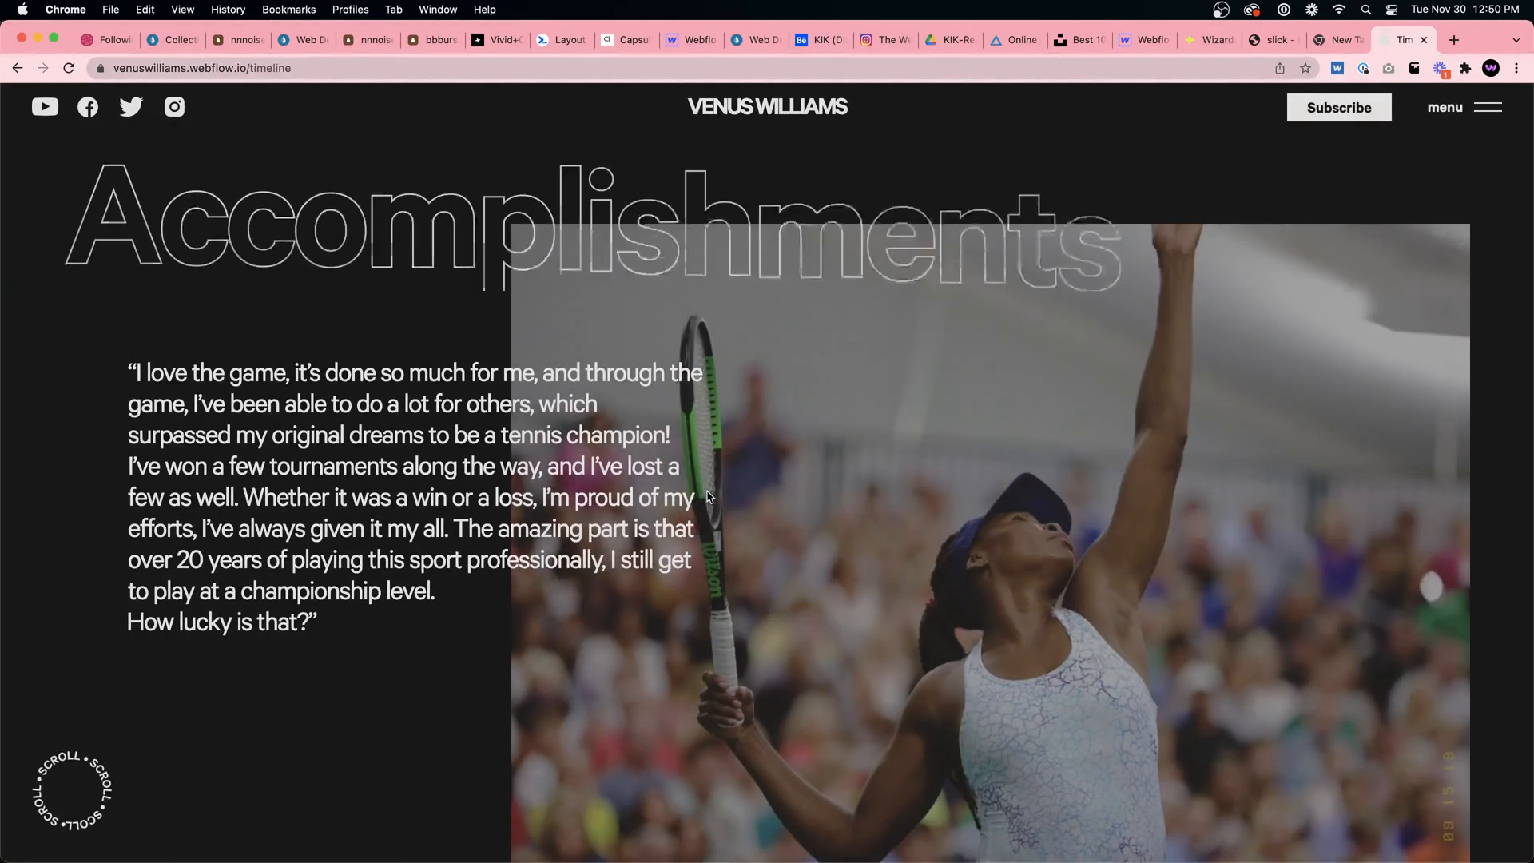
scroll(745, 501, "down", 5)
scroll(743, 497, "down", 10)
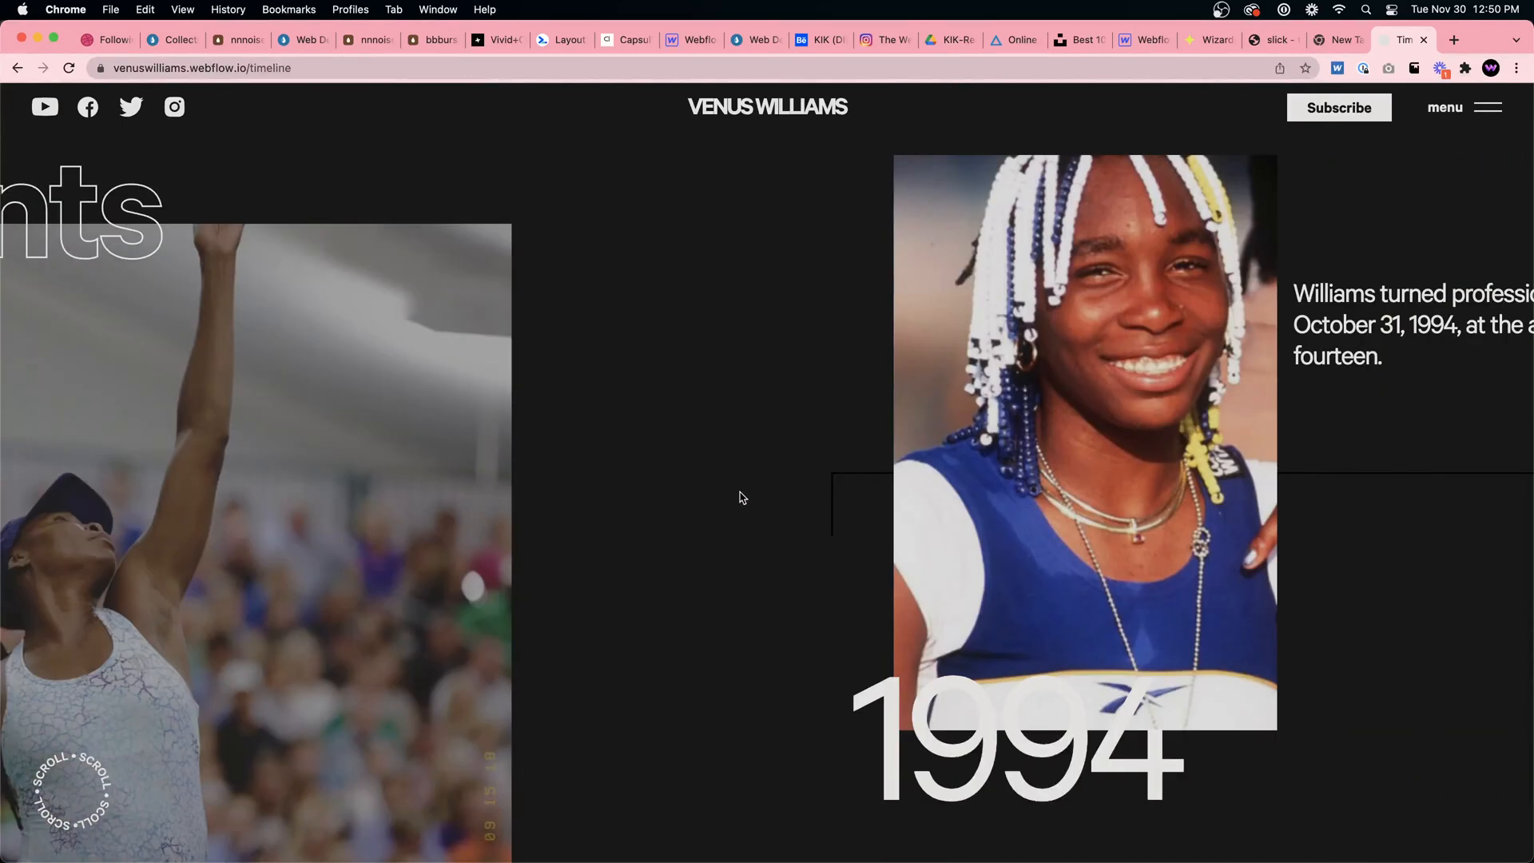
scroll(743, 497, "down", 3)
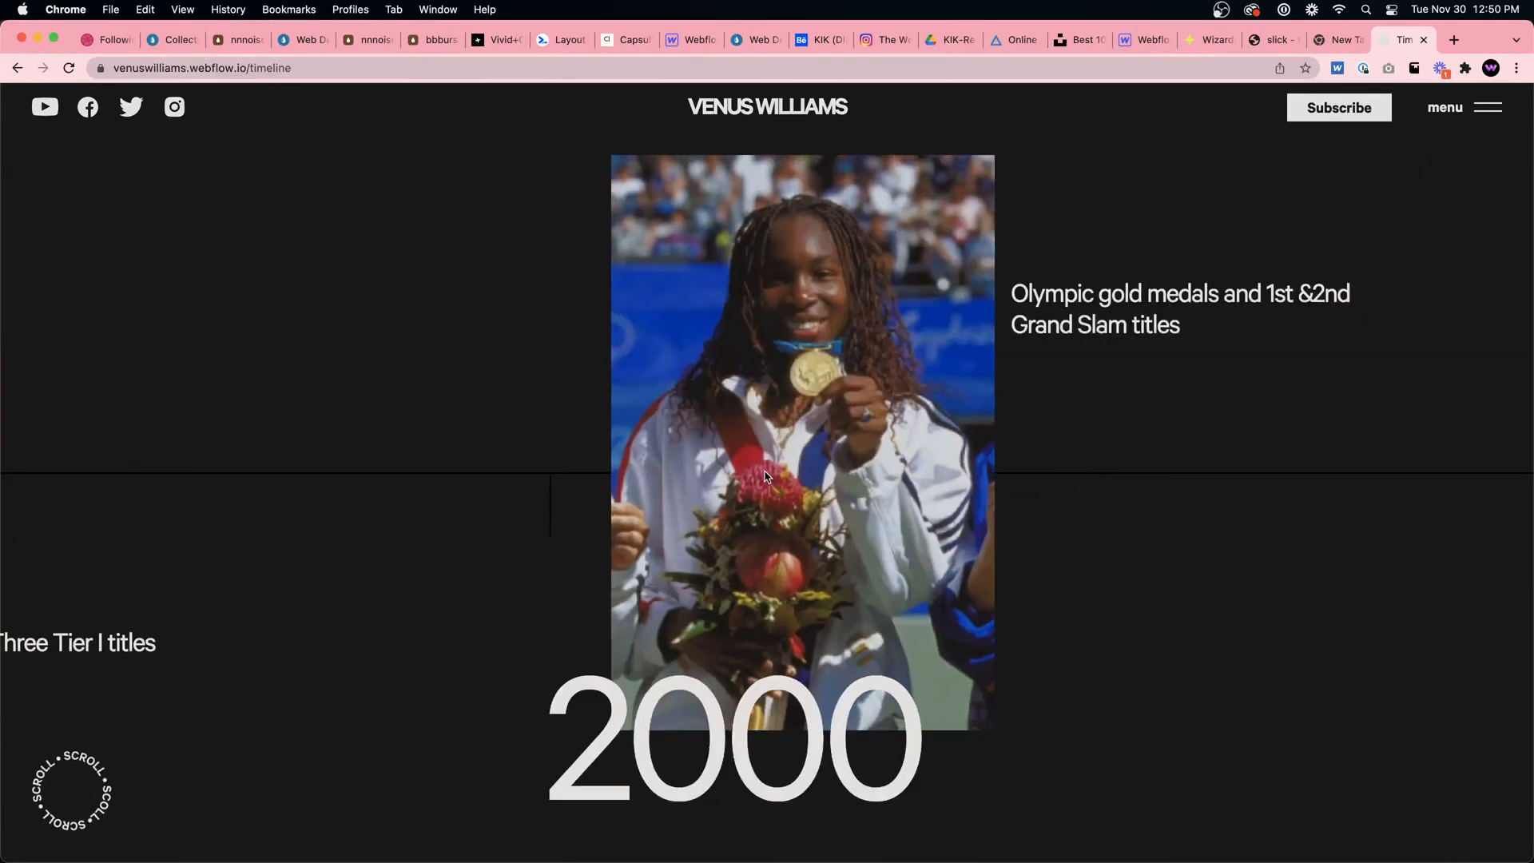
Return to the Venus Williams home page and review its scroll animations down to the Blog section and back to the hero
left_click(762, 112)
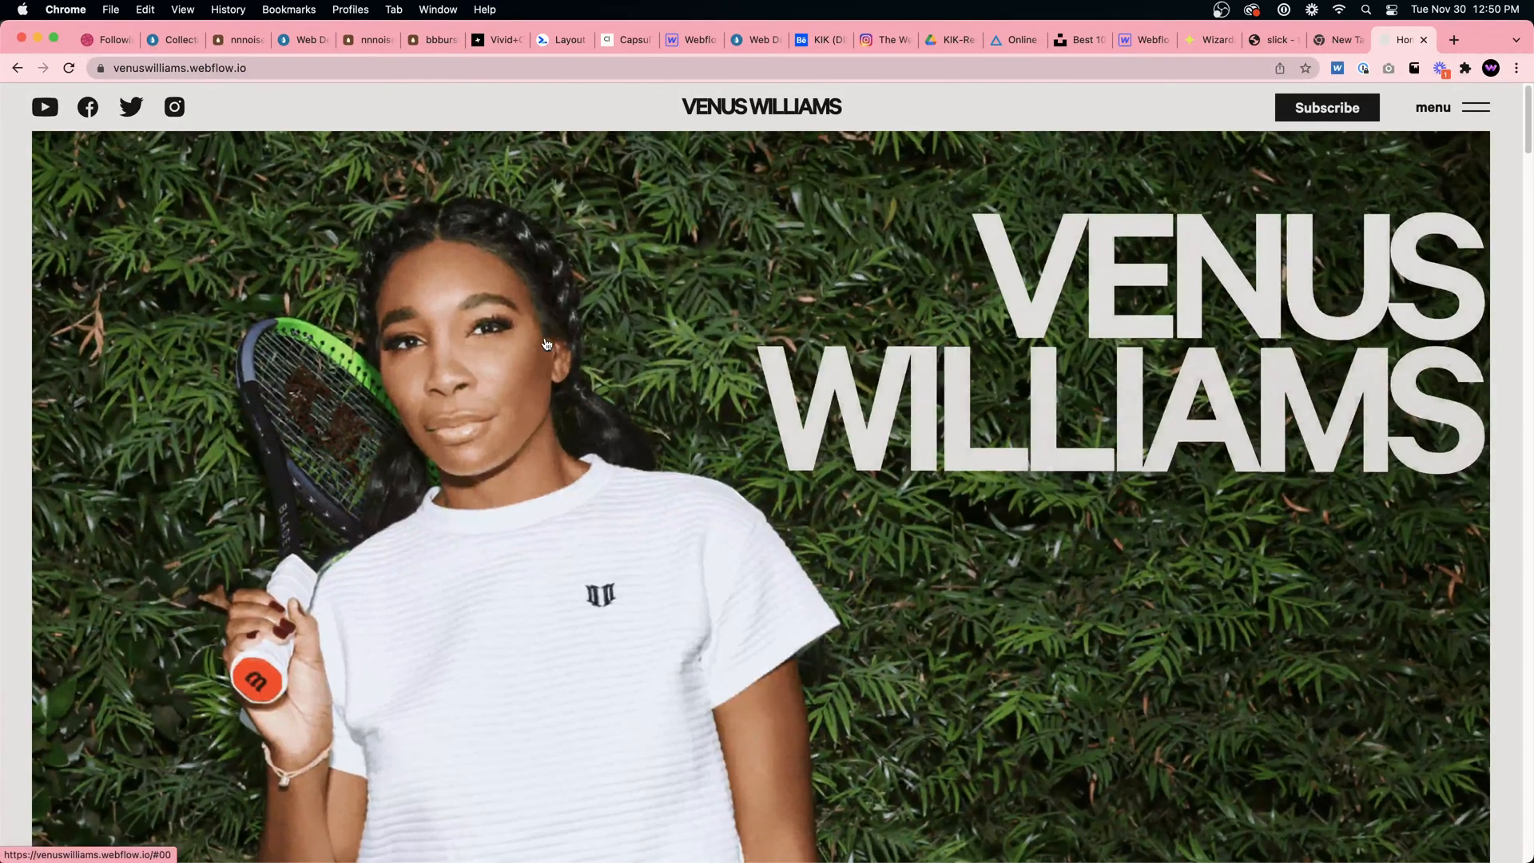
scroll(540, 342, "down", 10)
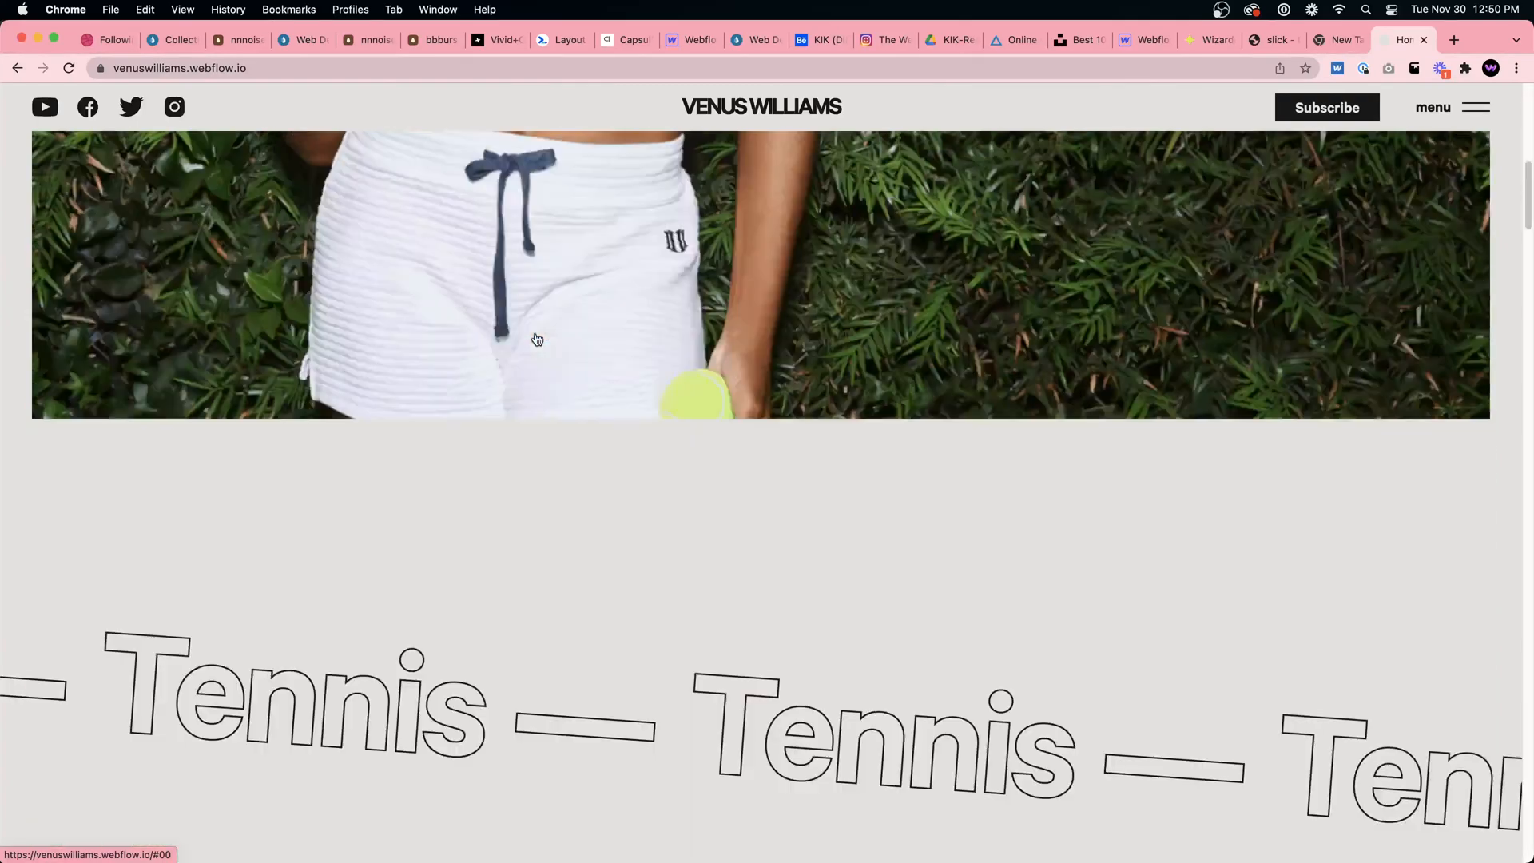
scroll(537, 339, "down", 10)
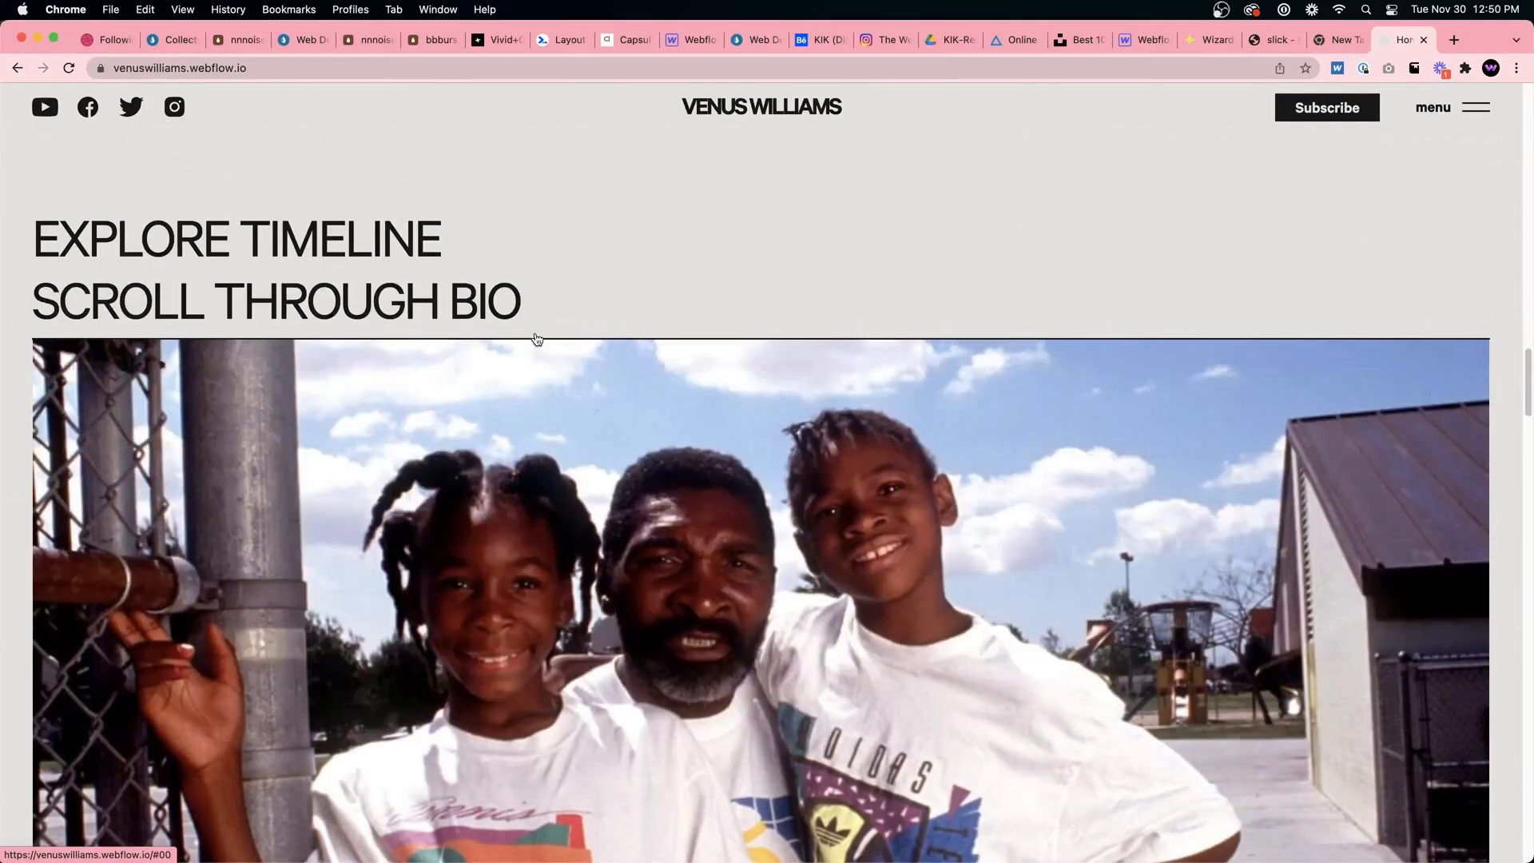
scroll(536, 339, "down", 10)
scroll(535, 338, "down", 10)
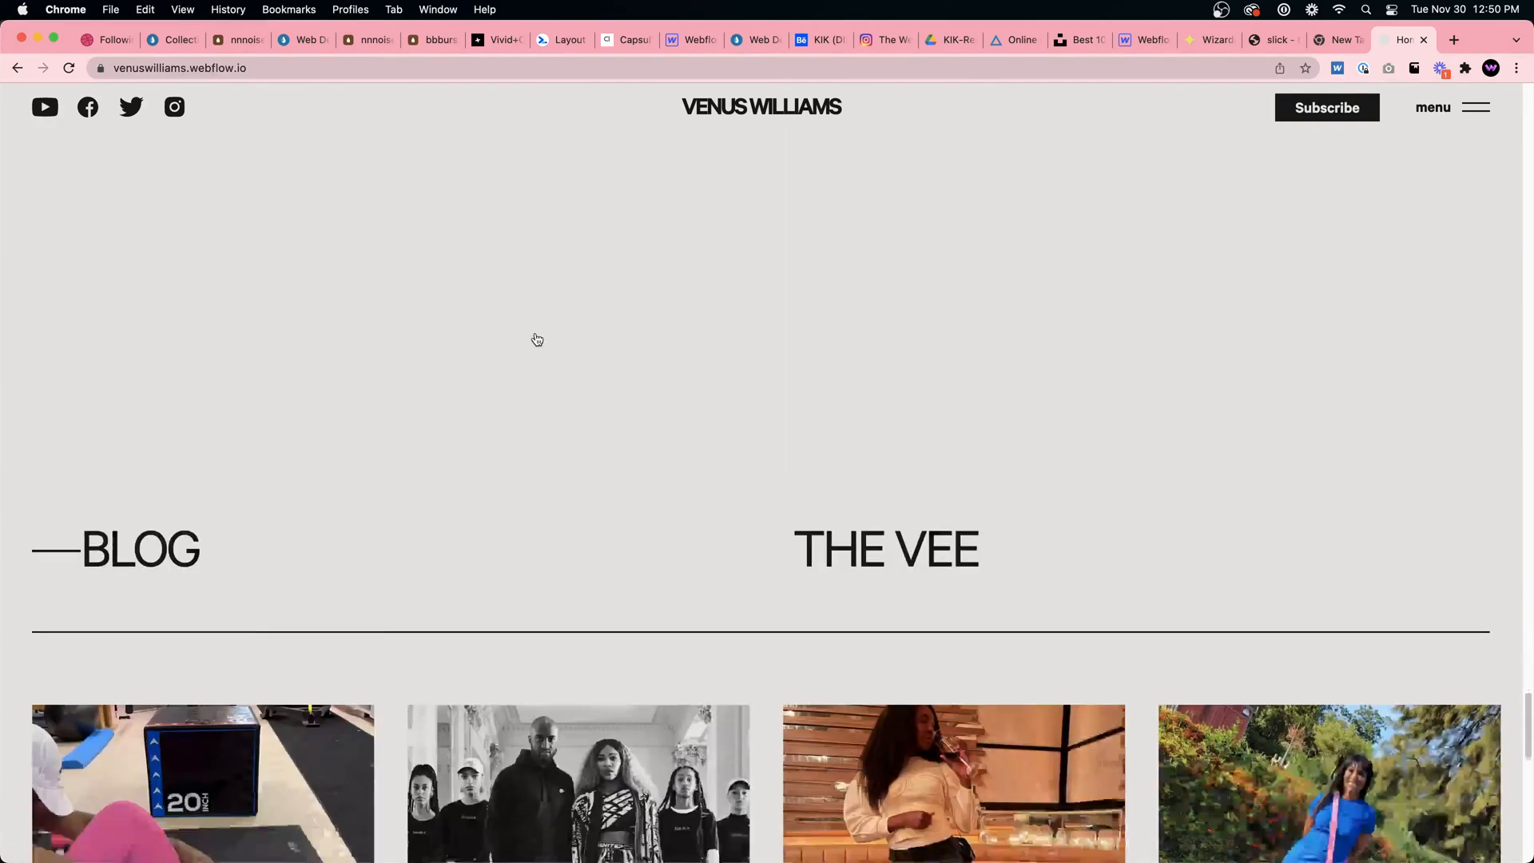
scroll(535, 338, "up", 15)
scroll(535, 338, "up", 10)
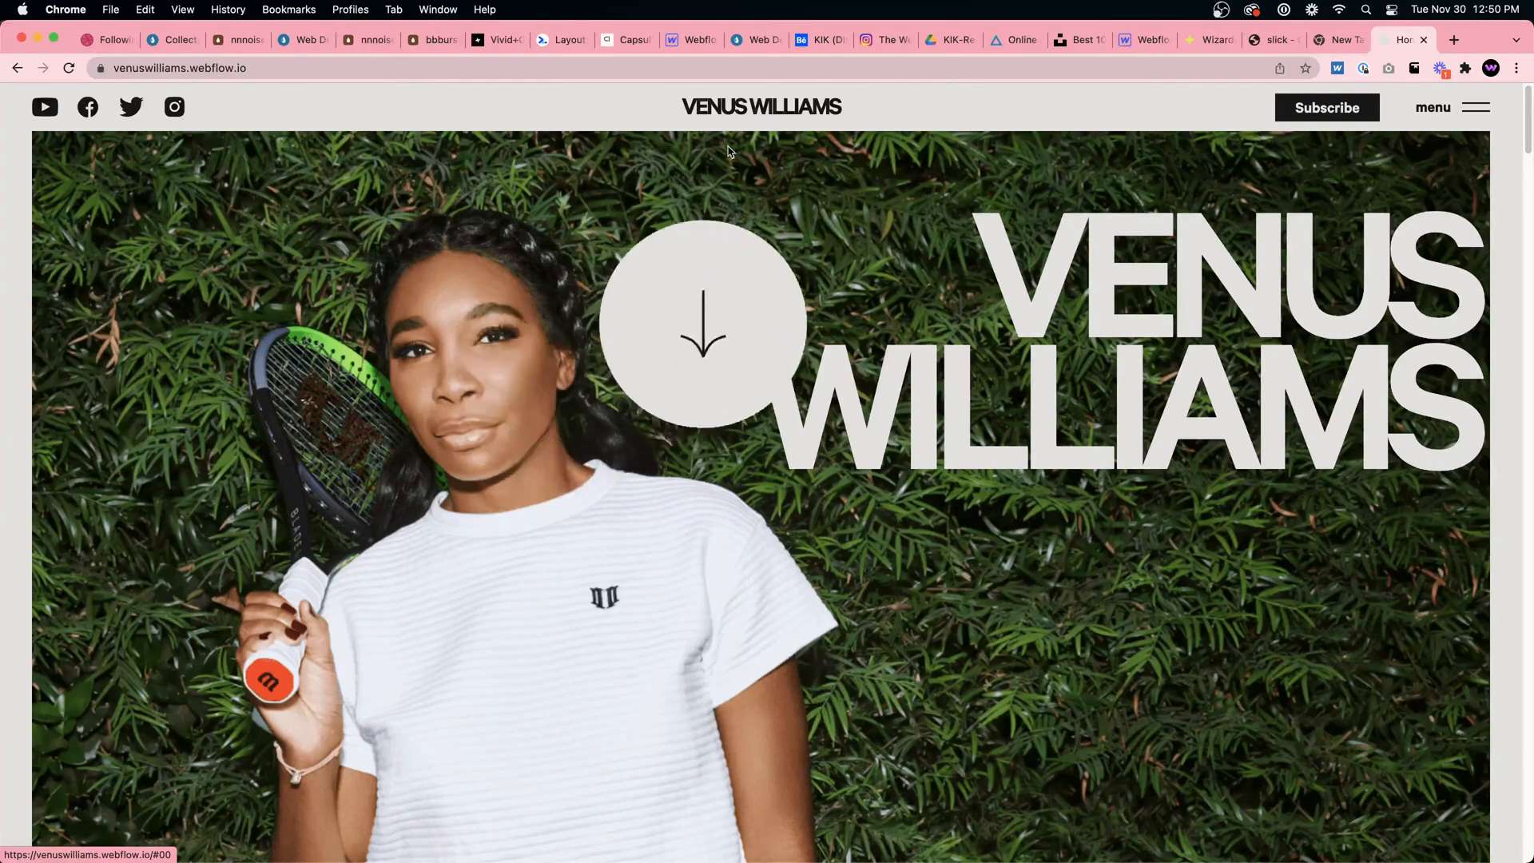
Switch back to the Webflow Designer project and preview the WEB DESIGN hero
left_click(698, 41)
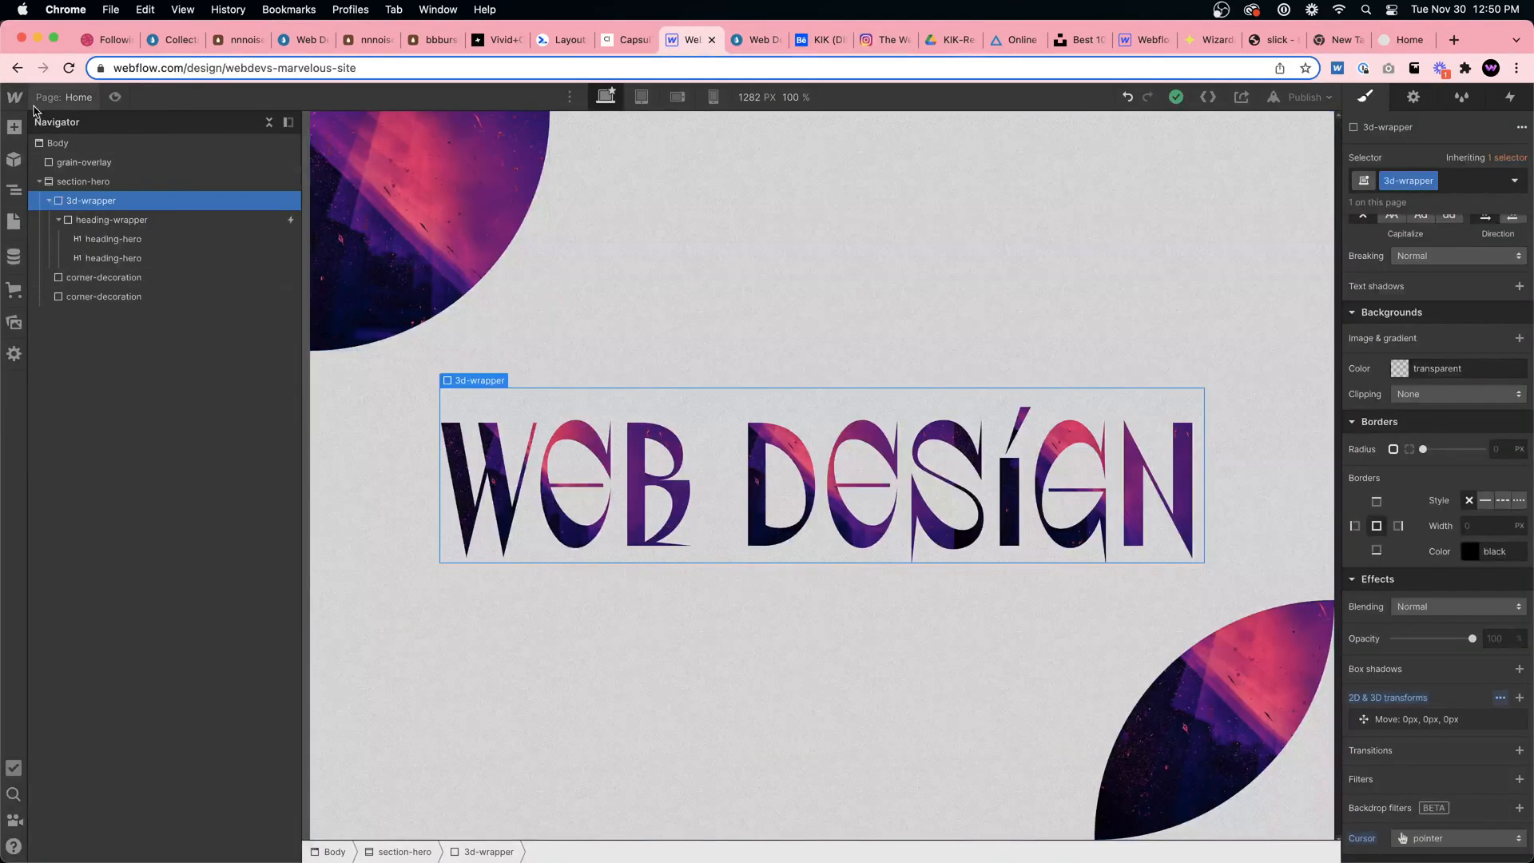
left_click(115, 96)
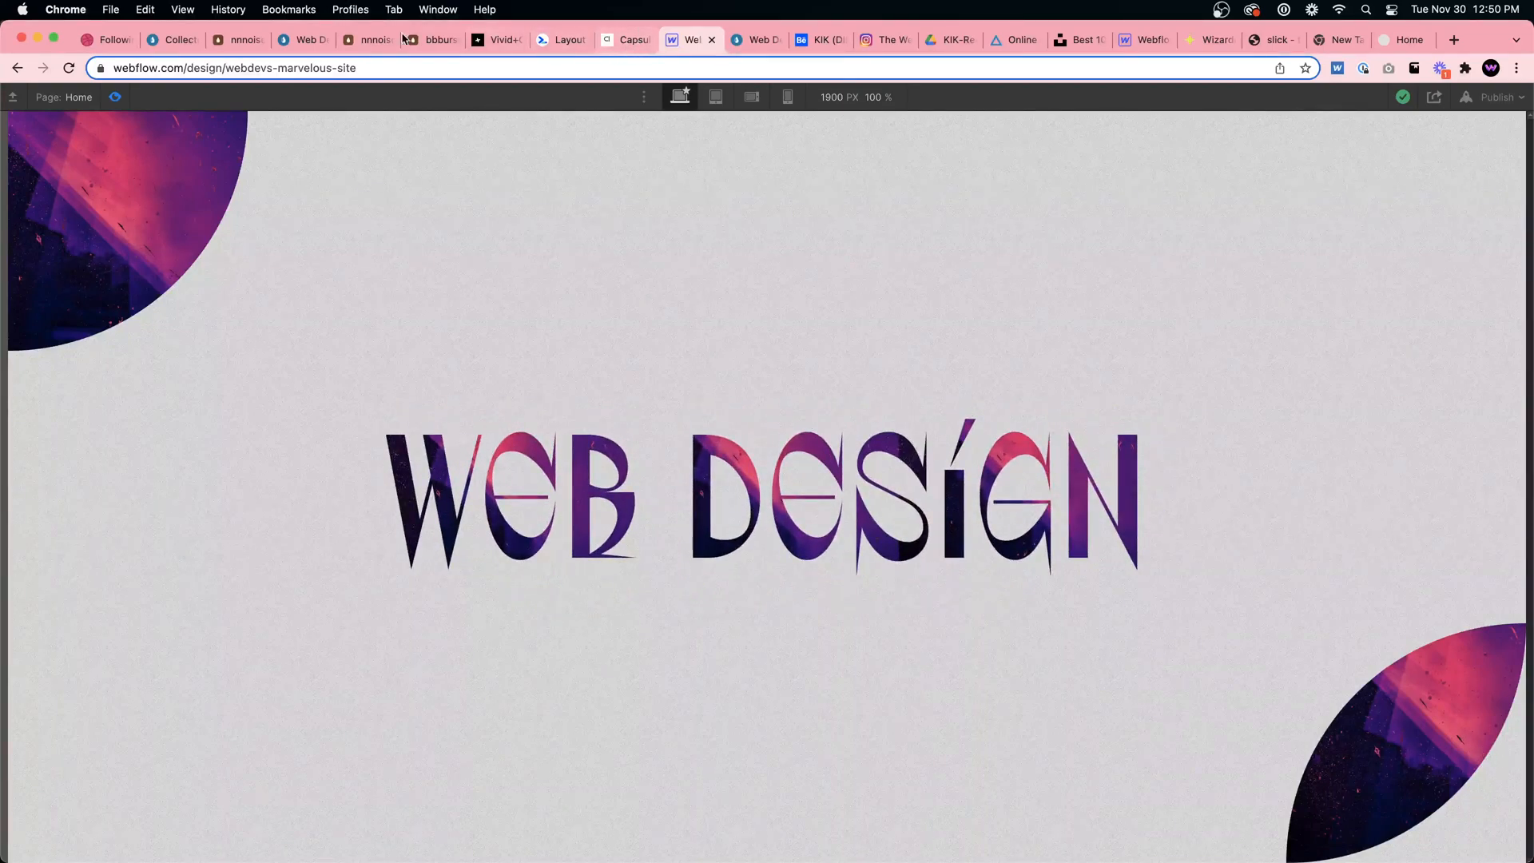
Look over the Codrops Collective #690 page up to its header, and return to the Webflow hero preview
left_click(293, 41)
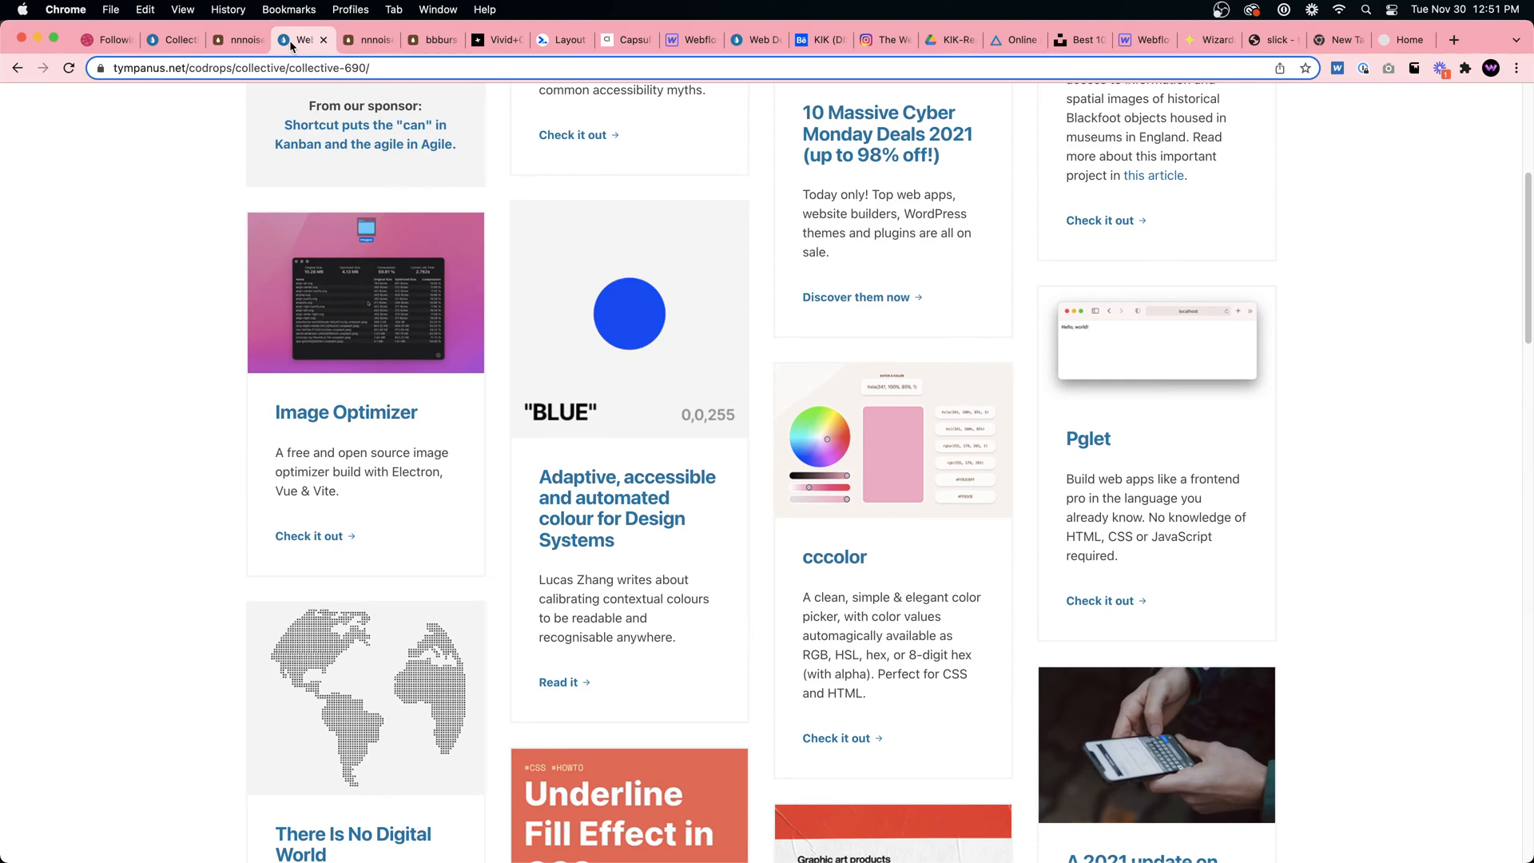
scroll(477, 213, "up", 5)
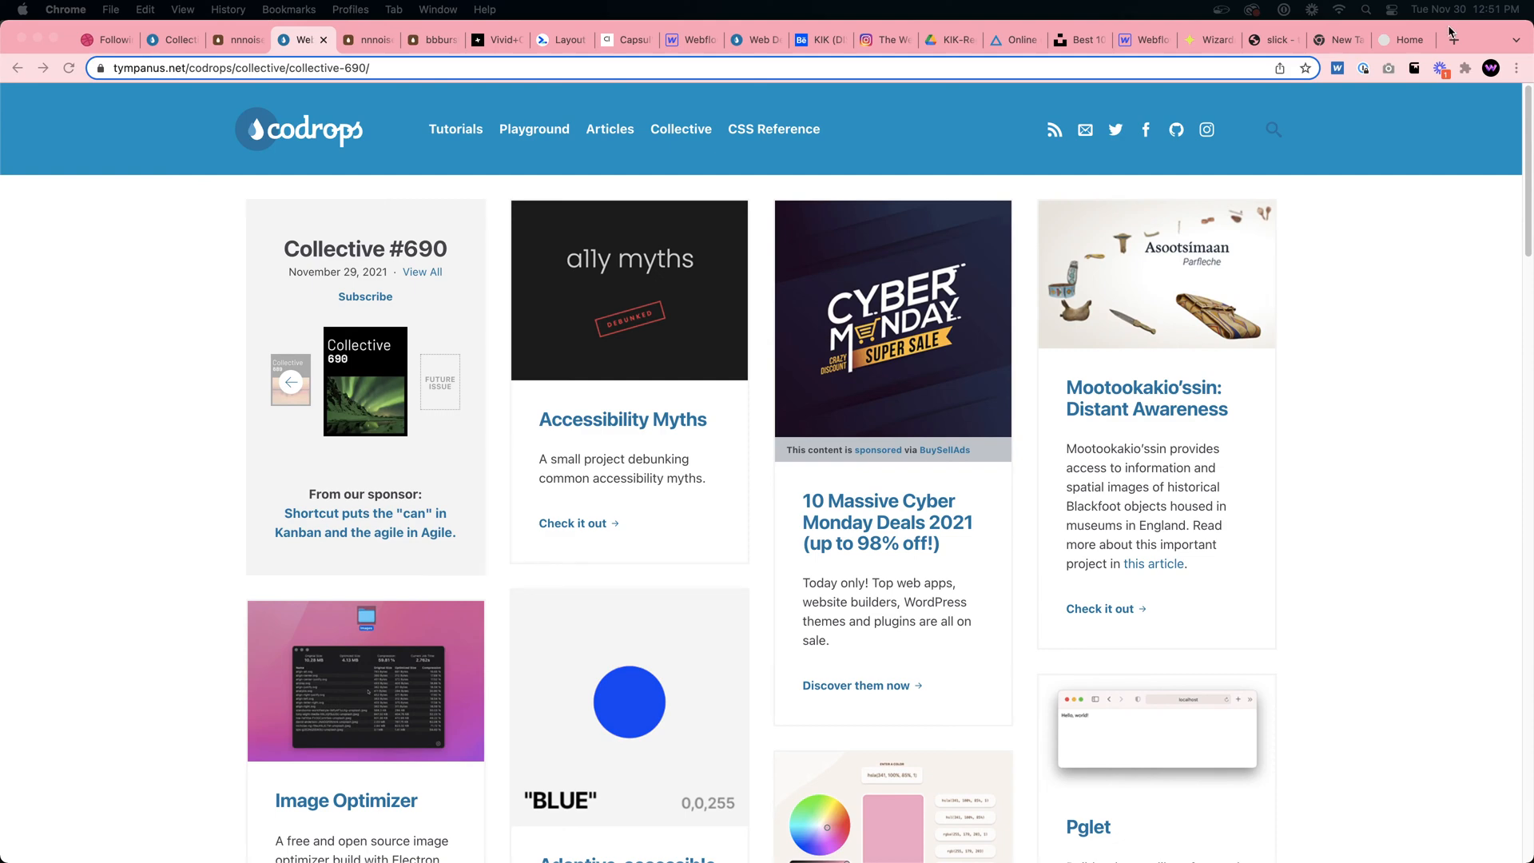
left_click(691, 39)
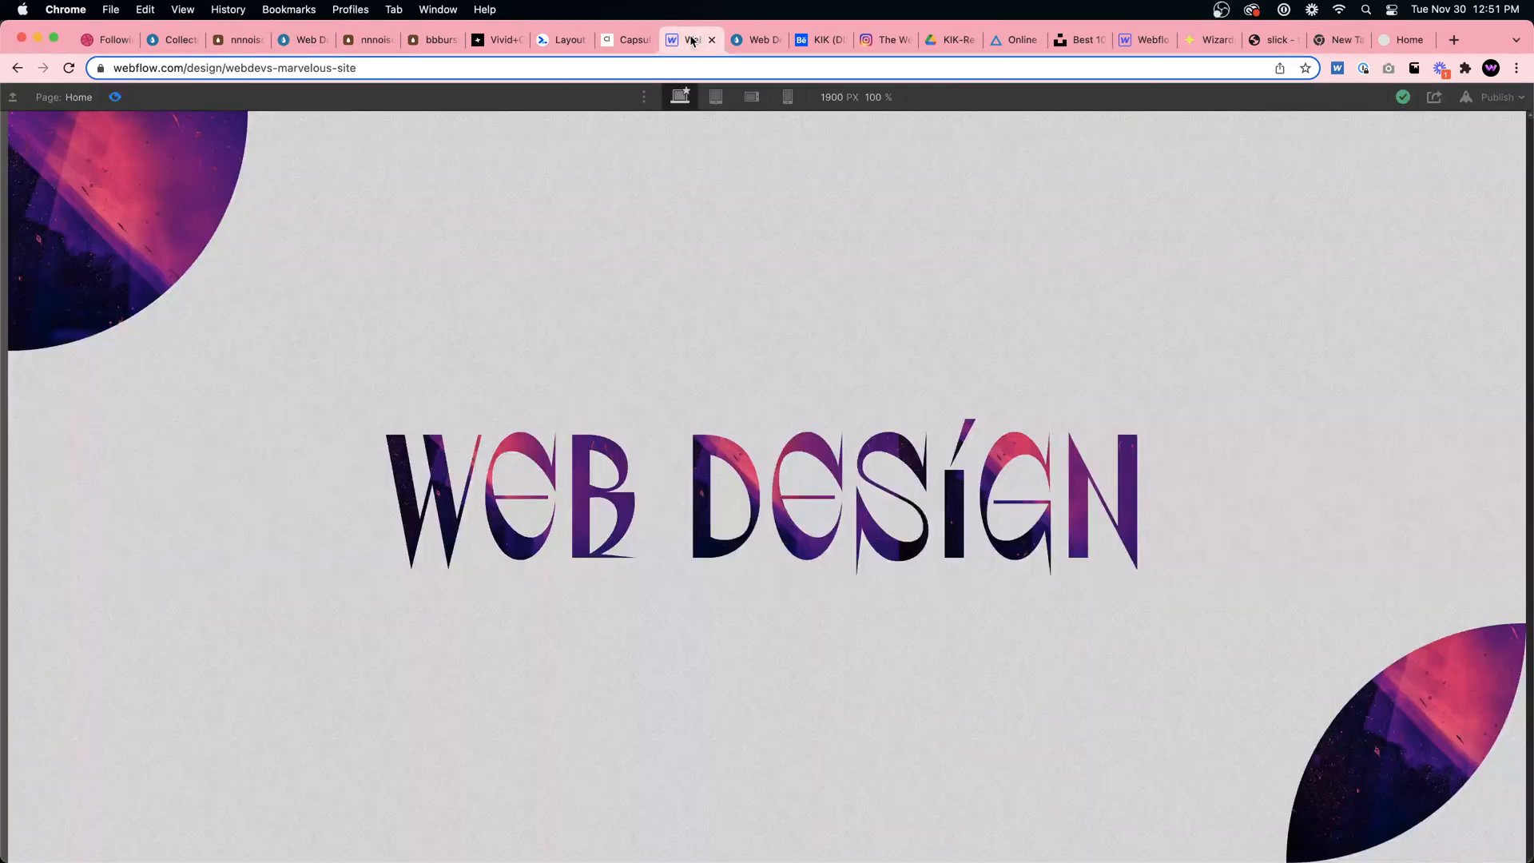